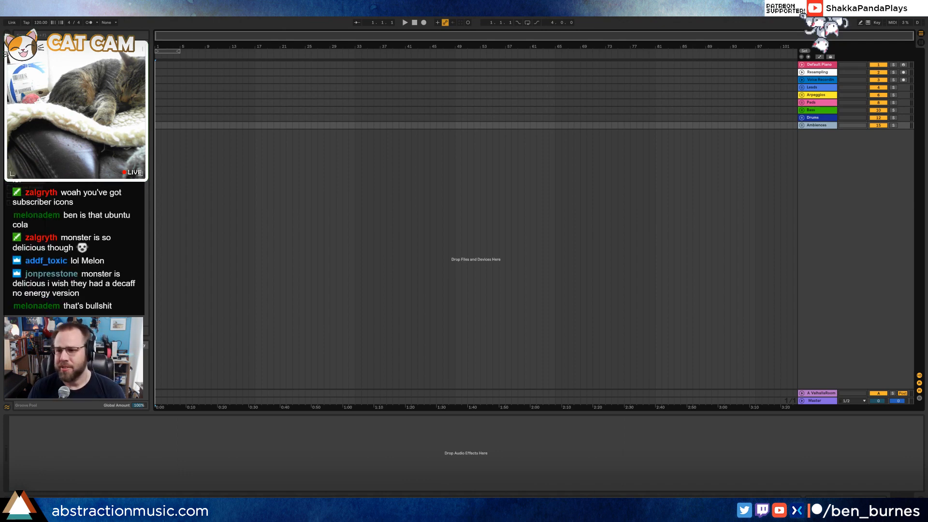
# - Open Firefox and search the web for "timer"
pyautogui.click(165, 126)
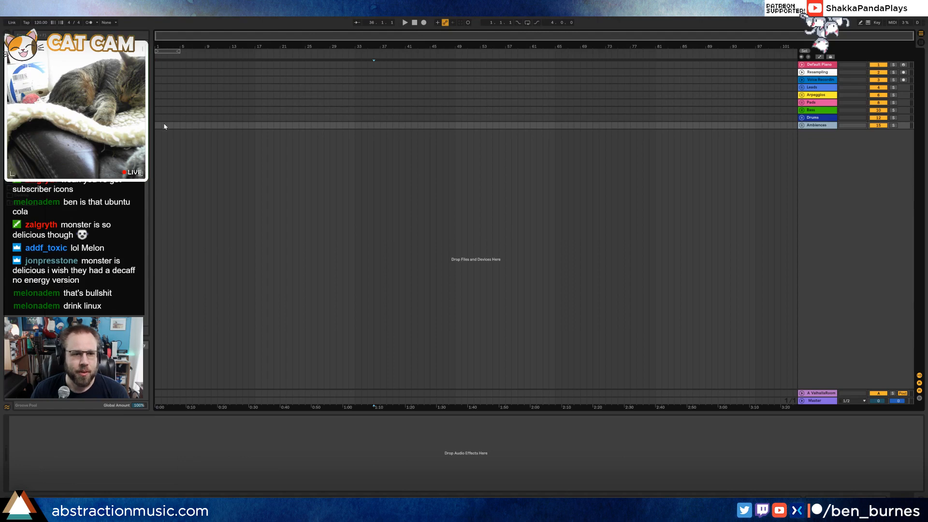
pyautogui.moveTo(62, 512)
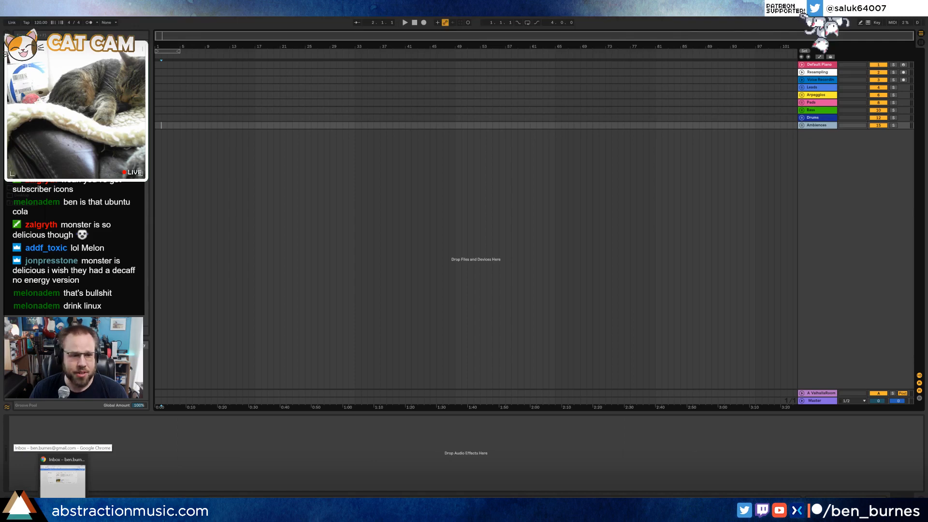
pyautogui.press('super')
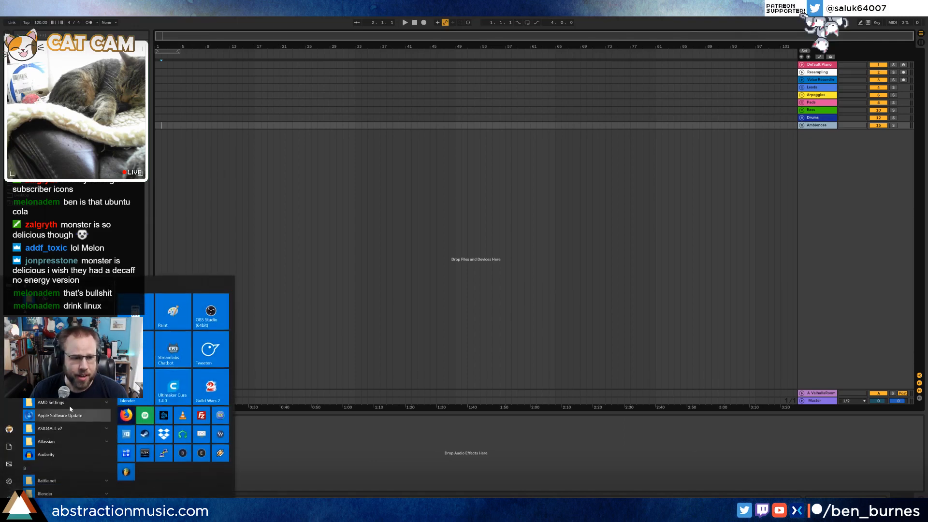
pyautogui.click(125, 415)
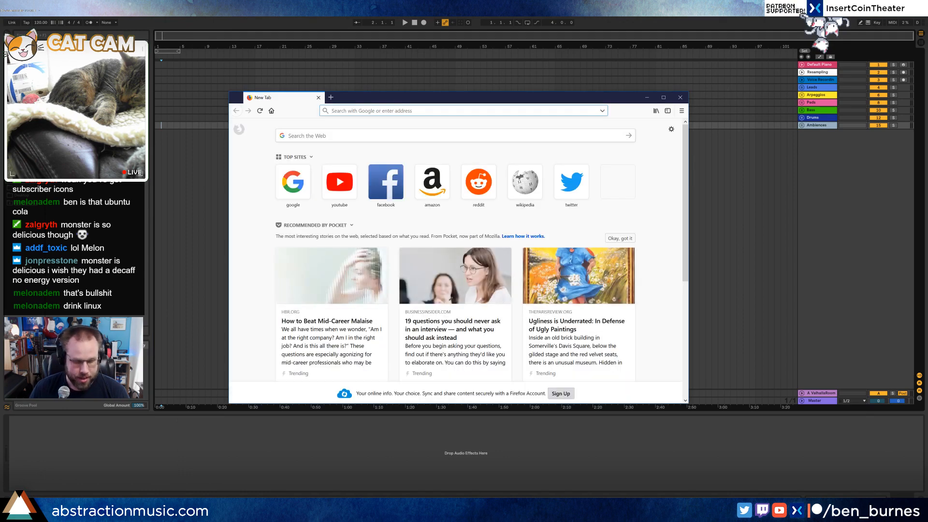
pyautogui.write('twi')
pyautogui.press('BackSpace')
pyautogui.press('BackSpace')
pyautogui.press('BackSpace')
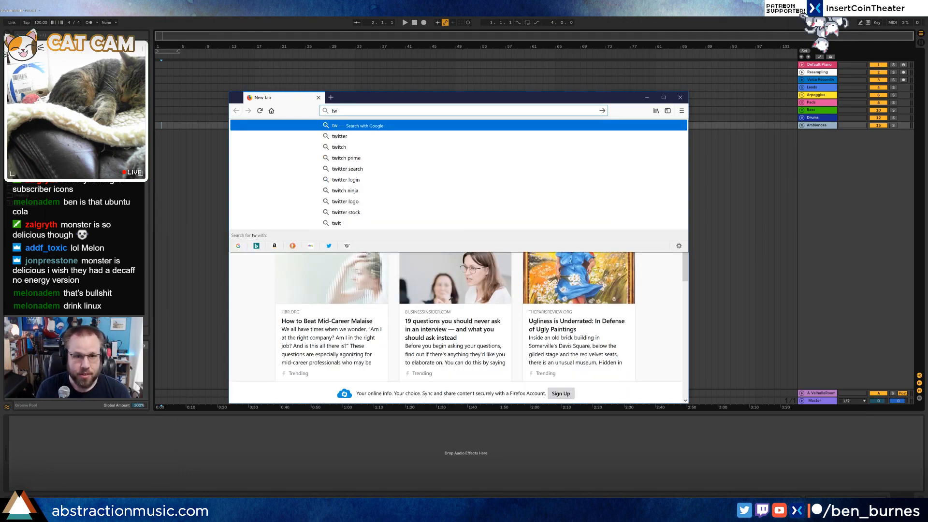
pyautogui.write('timer')
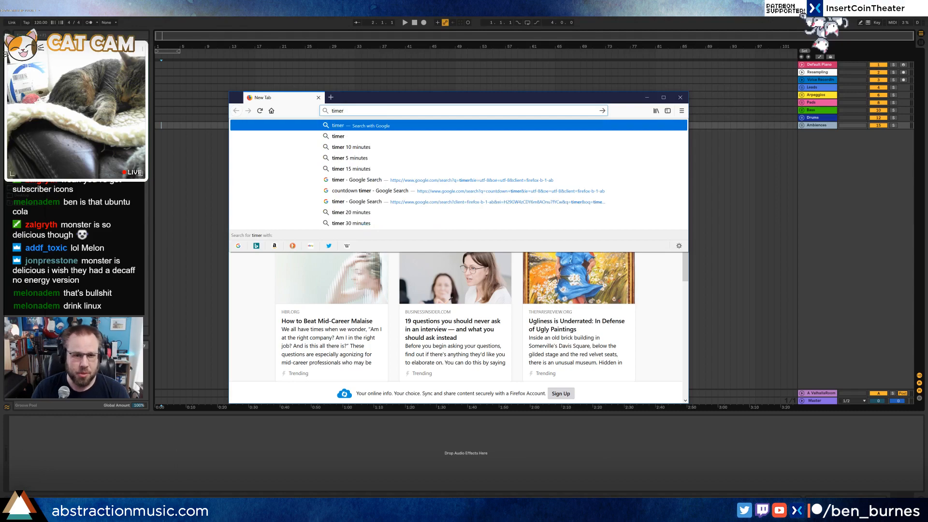
pyautogui.press('Return')
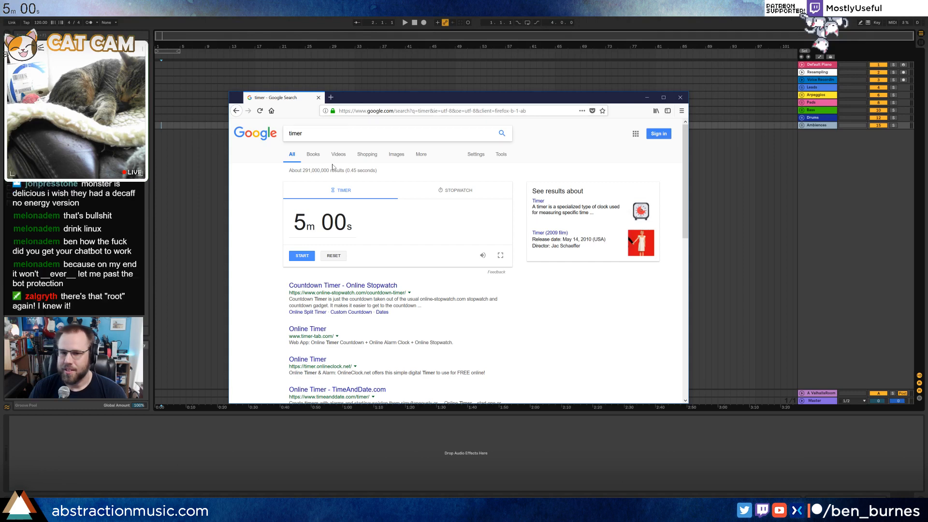
# - Set Google's countdown timer to 2 hours
pyautogui.click(338, 230)
pyautogui.write('20000')
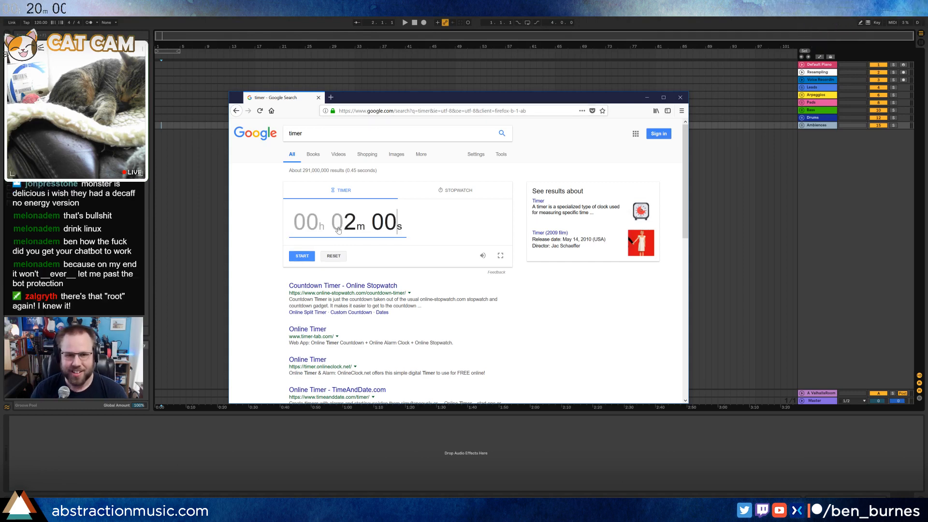
pyautogui.click(256, 232)
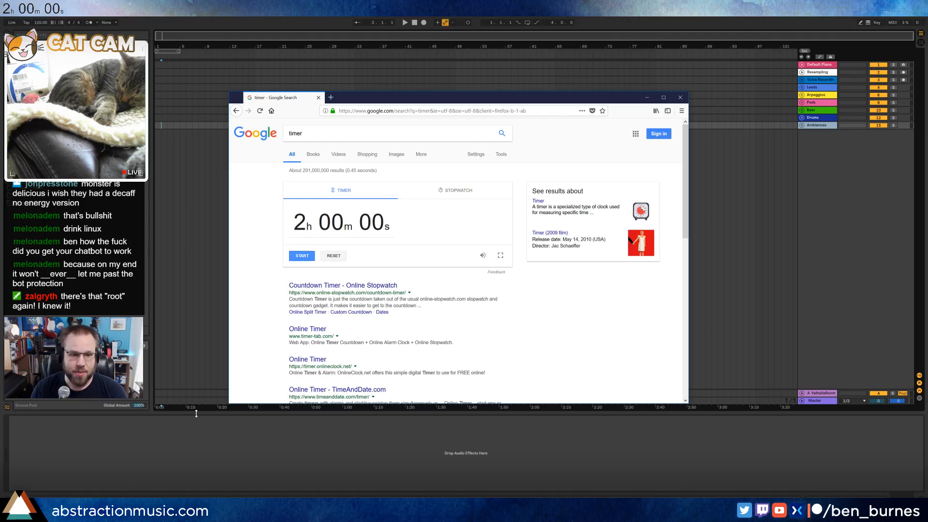
# - Bring the Streamlabs Chatbot window into view to examine its console, and move it off screen again
pyautogui.click(773, 349)
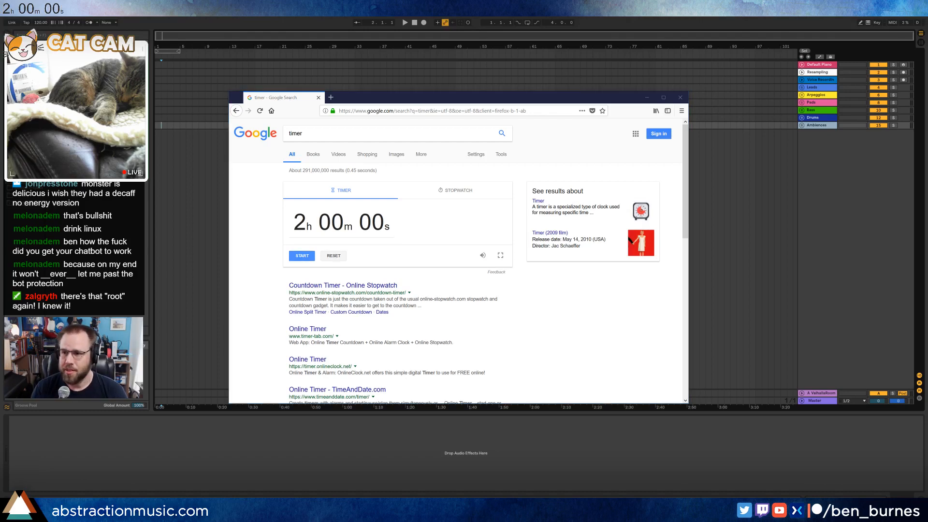
pyautogui.moveTo(927, 116); pyautogui.dragTo(556, 124)
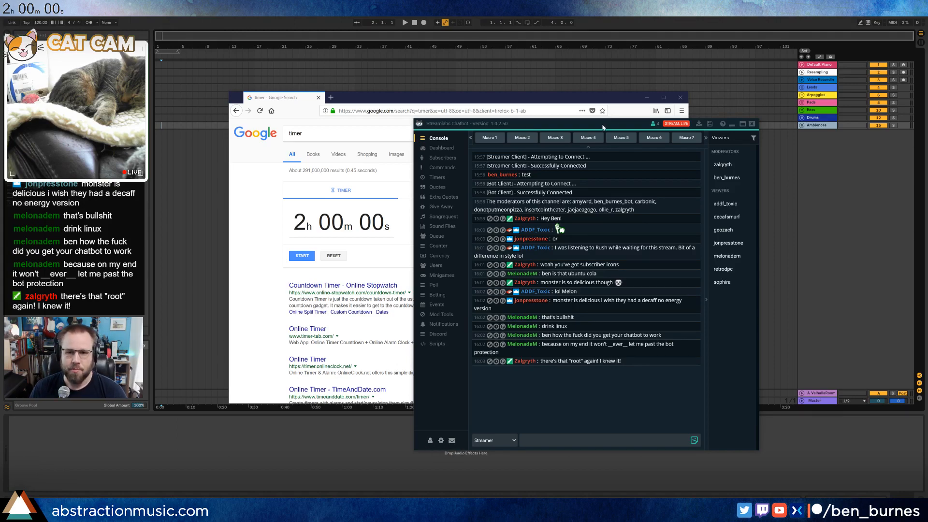
pyautogui.moveTo(602, 124); pyautogui.dragTo(927, 160)
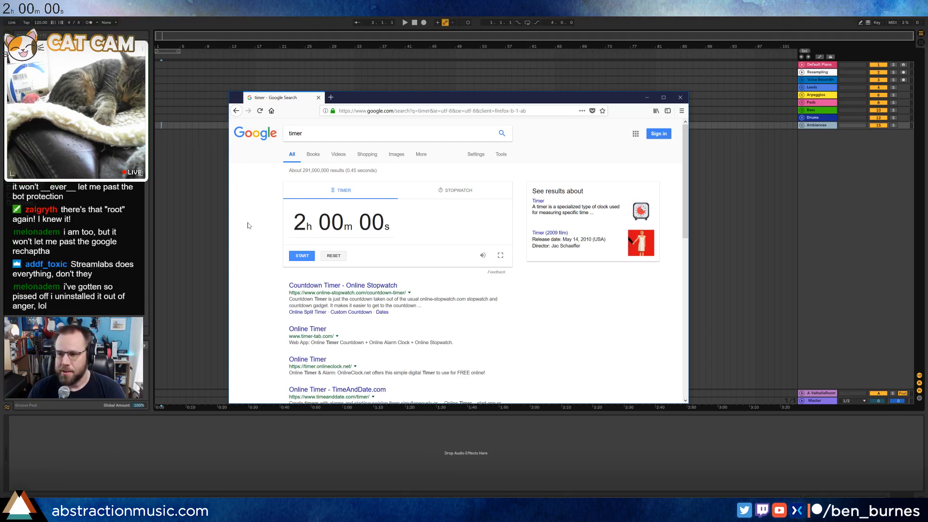
# - Start the two-hour countdown and switch back to the Ableton Live set
pyautogui.click(299, 257)
pyautogui.click(521, 33)
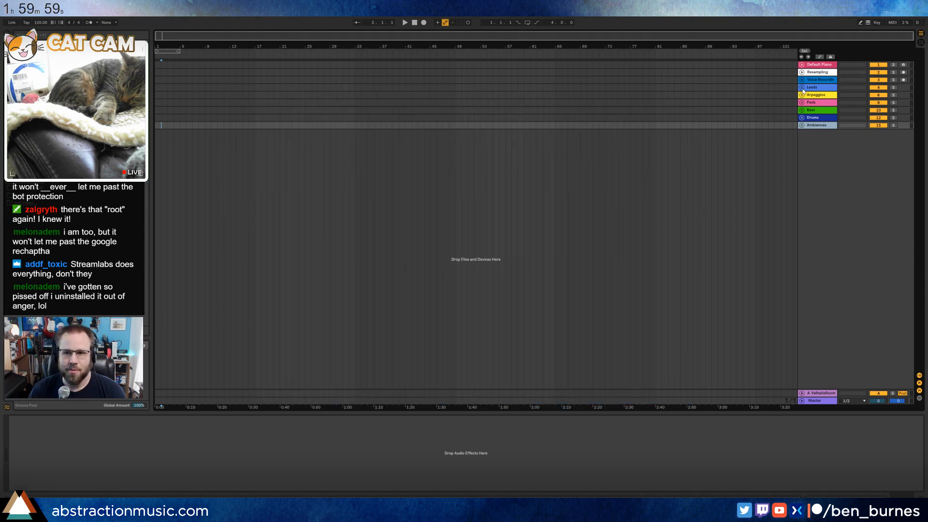
# - Expand the Leads group and unfold the Lead track inside it
pyautogui.click(802, 88)
pyautogui.click(810, 103)
pyautogui.click(803, 102)
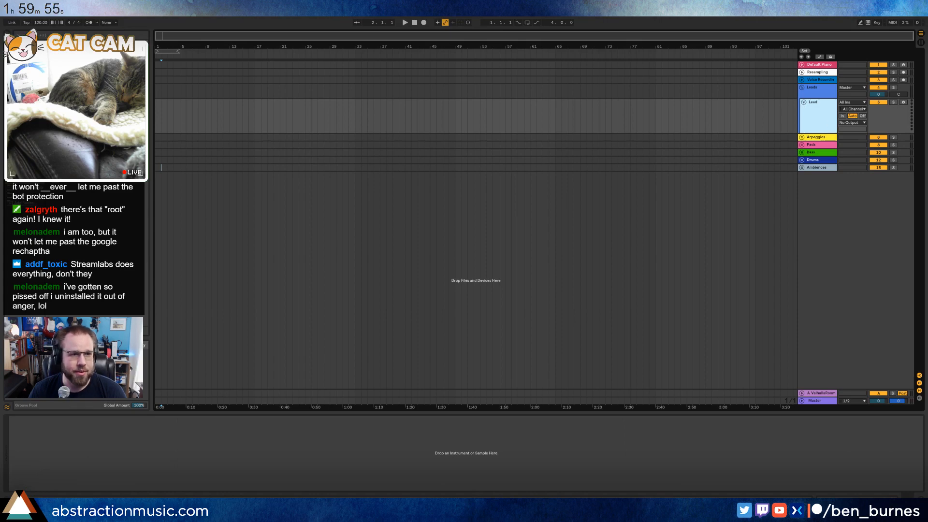
# - Load the Secret Agent (Stakeout) END PAD sample as an instrument on the Lead track
pyautogui.click(26, 172)
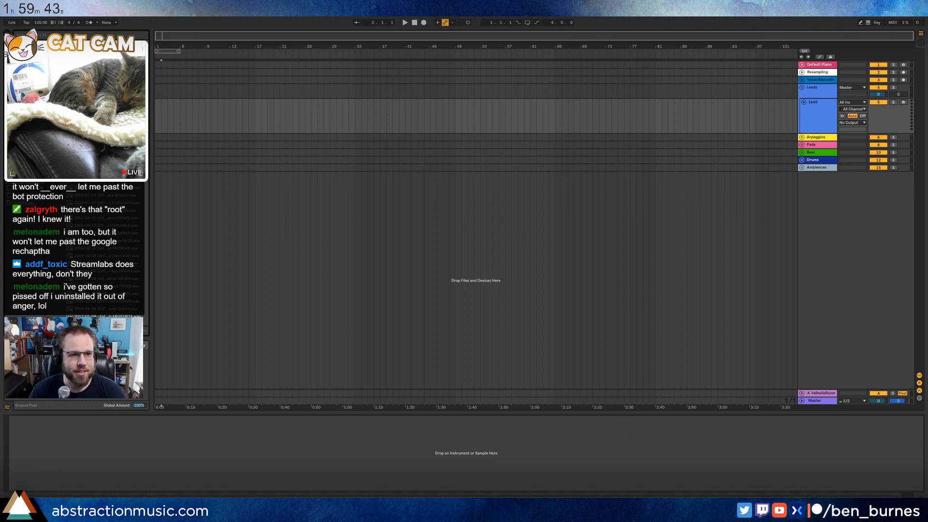
pyautogui.click(114, 457)
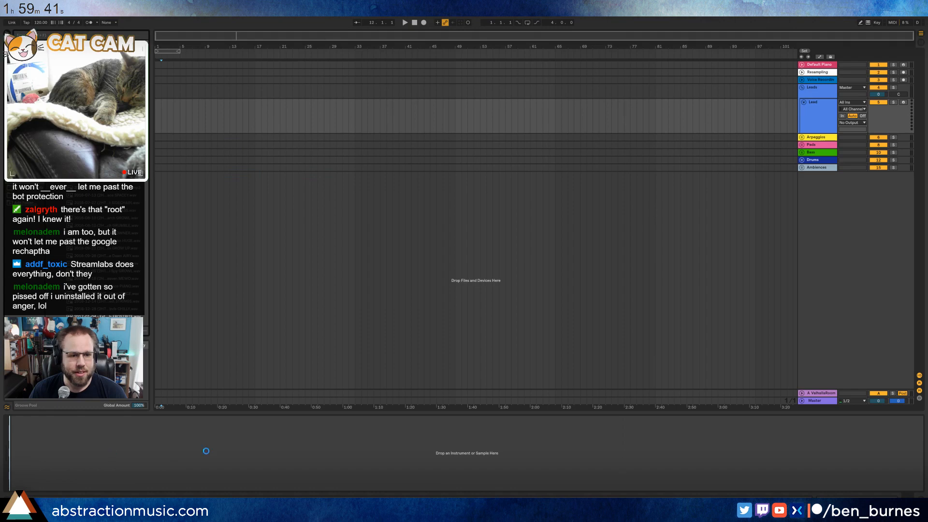
pyautogui.moveTo(225, 447); pyautogui.dragTo(226, 447)
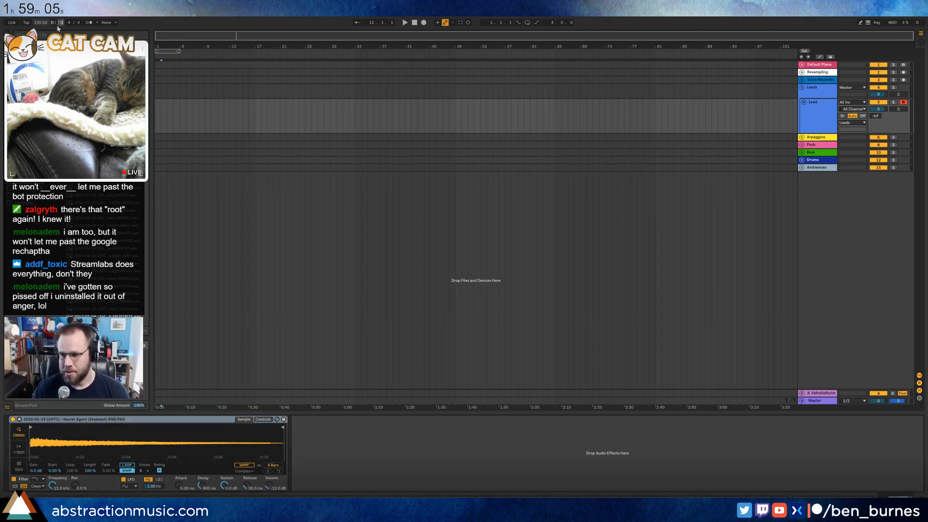
# - Set the song tempo to 85 BPM and turn on the metronome
pyautogui.press('Return')
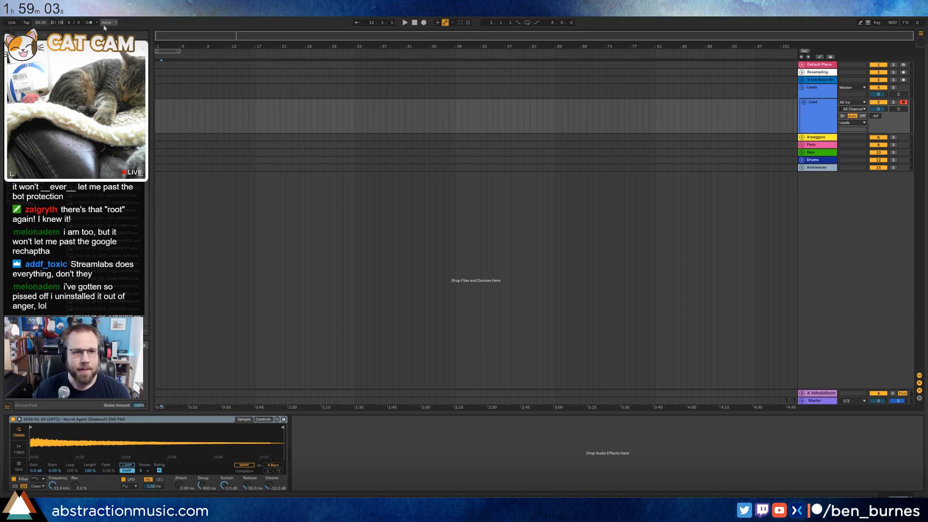
pyautogui.click(89, 23)
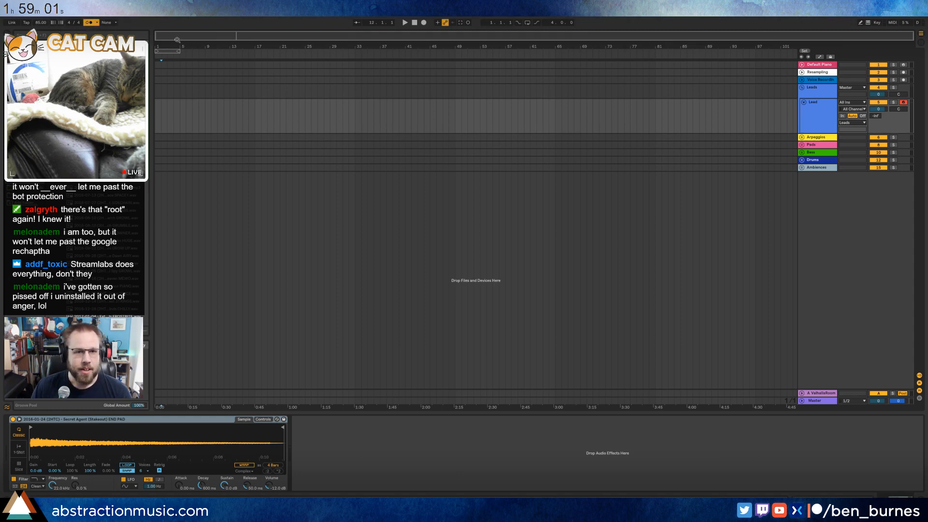
# - Record a MIDI take of about eight bars on the Lead track, starting from bar 1
pyautogui.click(169, 51)
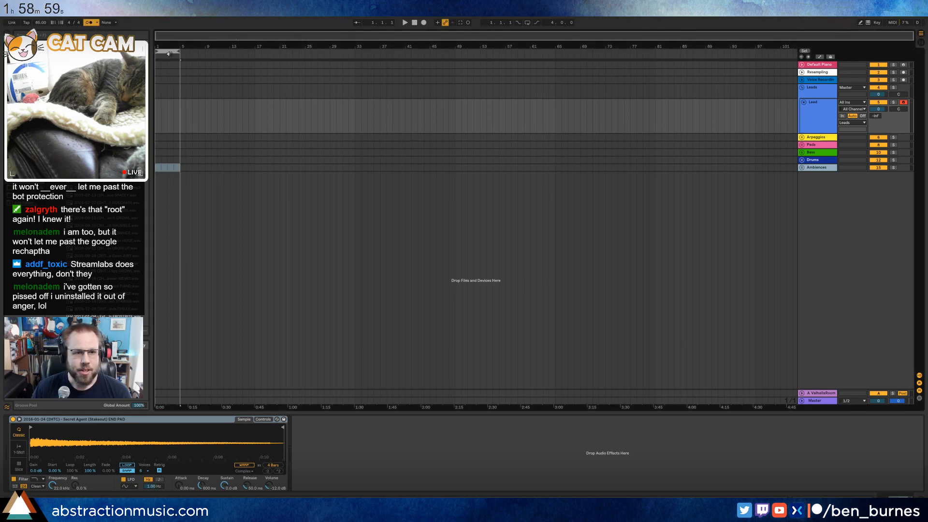
pyautogui.click(157, 118)
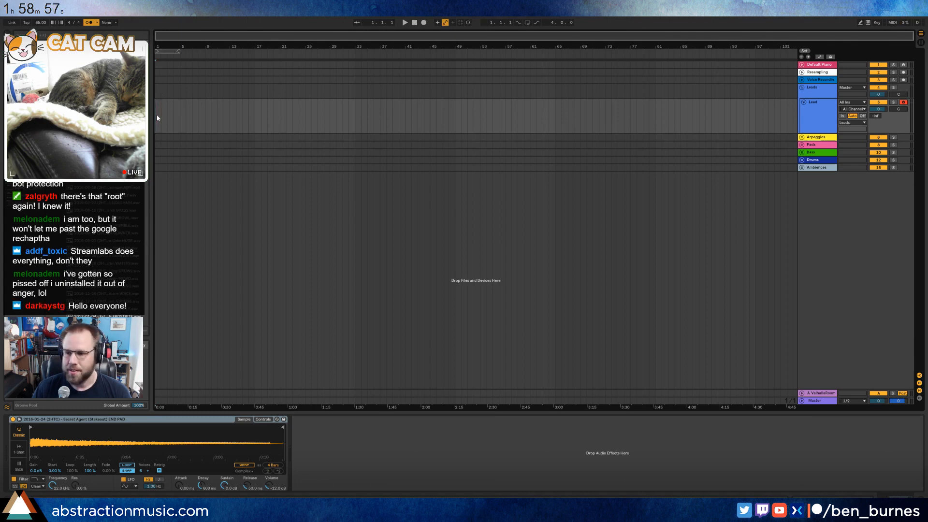
pyautogui.press('F9')
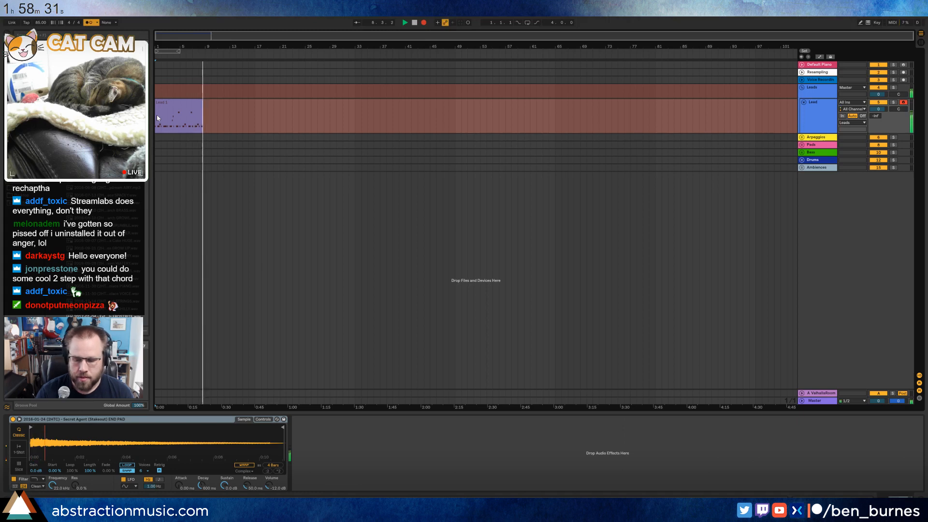
pyautogui.press('space')
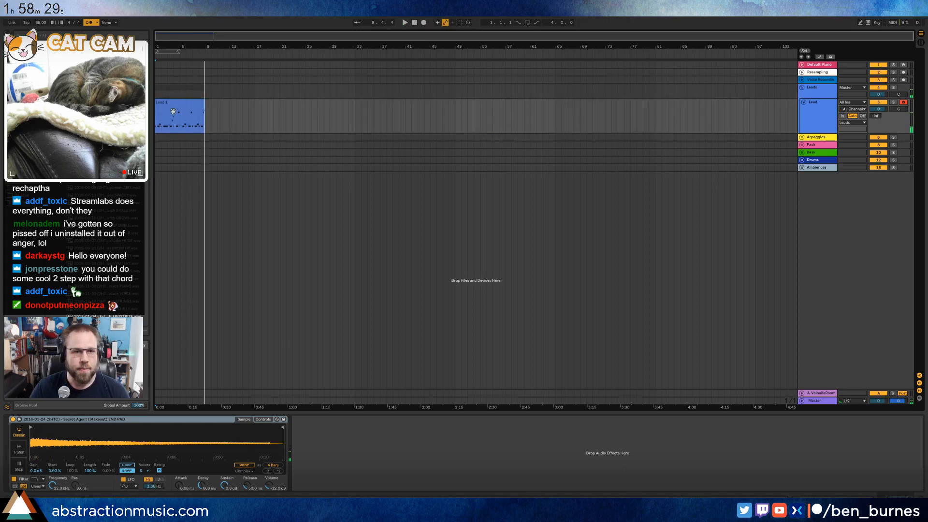
# - Extend the recorded Lead clip's end to bar 9 and play its eight bars in a loop
pyautogui.click(174, 111)
pyautogui.moveTo(173, 47); pyautogui.dragTo(342, 107)
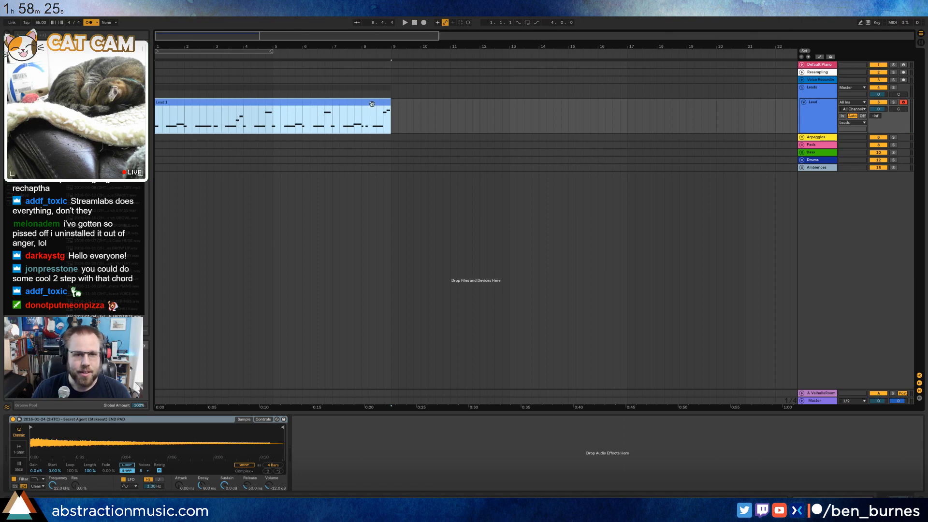
pyautogui.moveTo(390, 102); pyautogui.dragTo(392, 101)
pyautogui.hotkey('ctrl', 'l')
pyautogui.press('space')
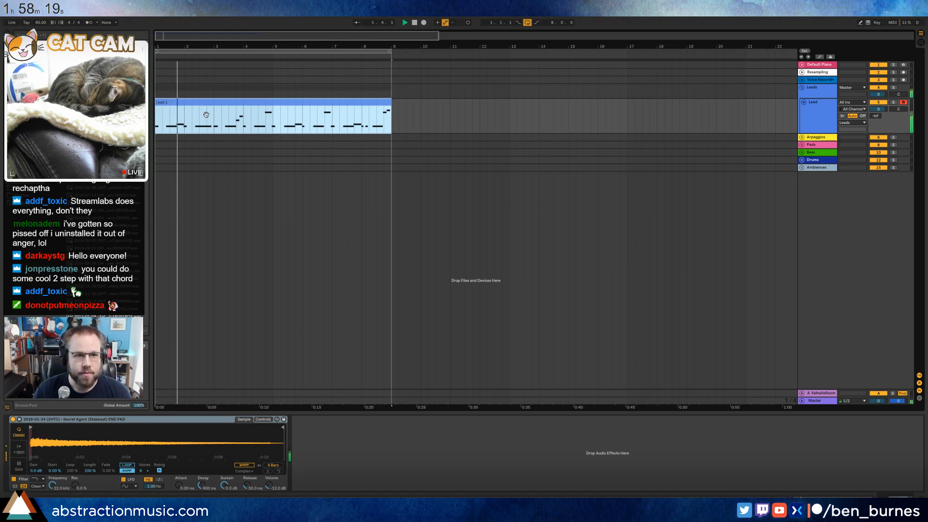
# - Open the Lead clip's notes and quantize all of them to a 1/8 grid, stopping playback after listening
pyautogui.hotkey('shift', 'Tab')
pyautogui.click(259, 435)
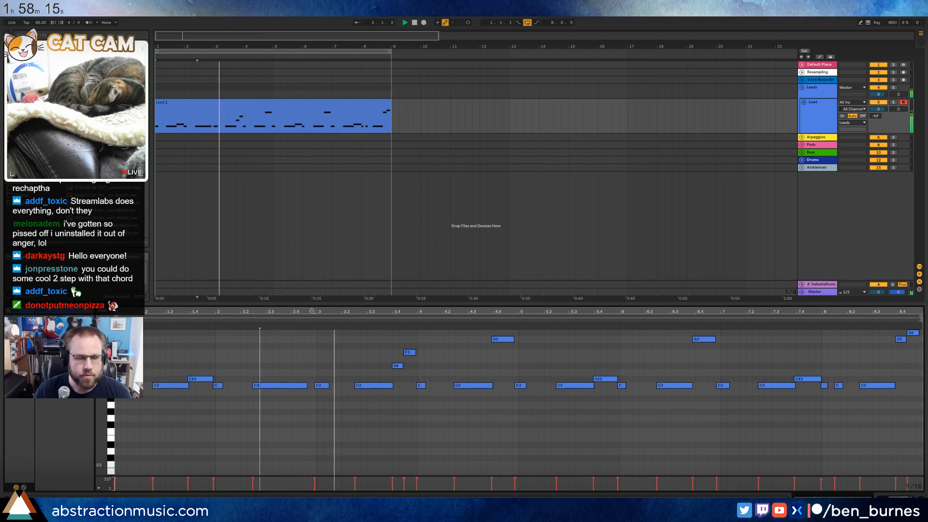
pyautogui.hotkey('ctrl', 'a')
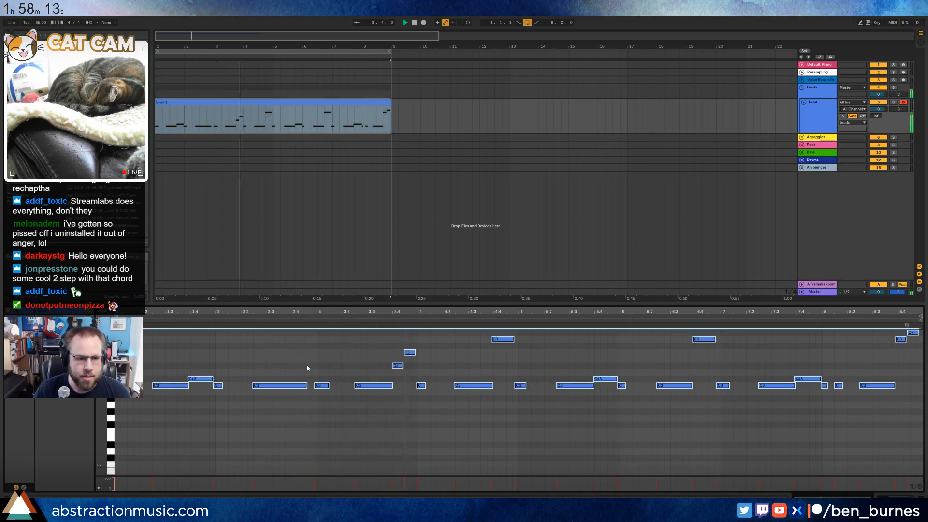
pyautogui.hotkey('ctrl', '2')
pyautogui.hotkey('ctrl', 'u')
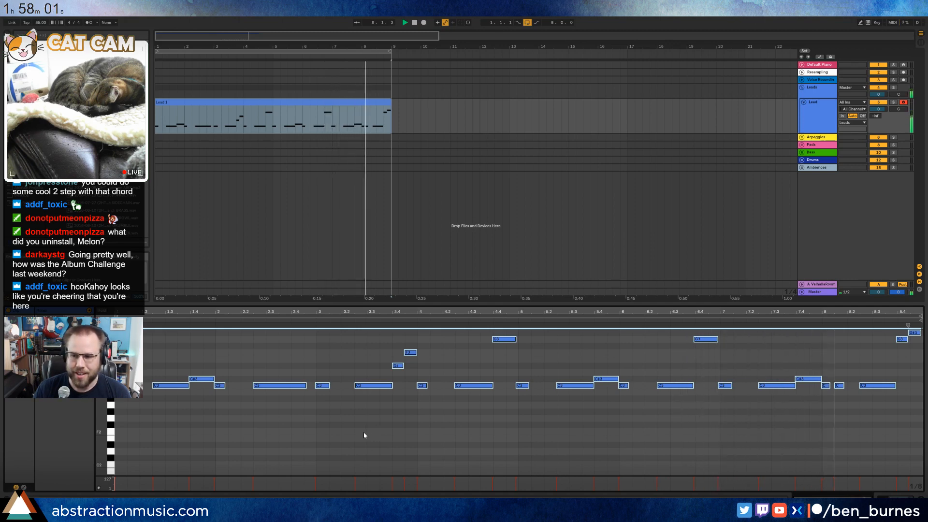
pyautogui.click(824, 424)
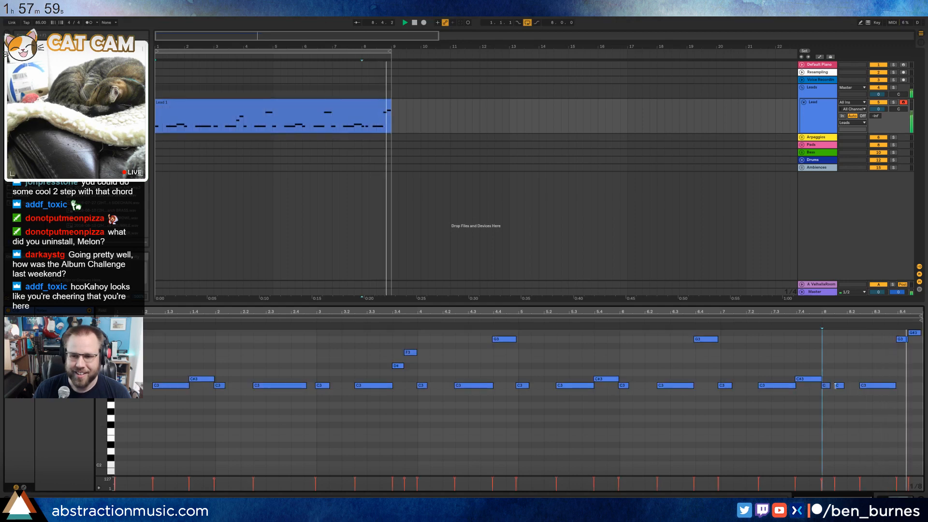
pyautogui.press('space')
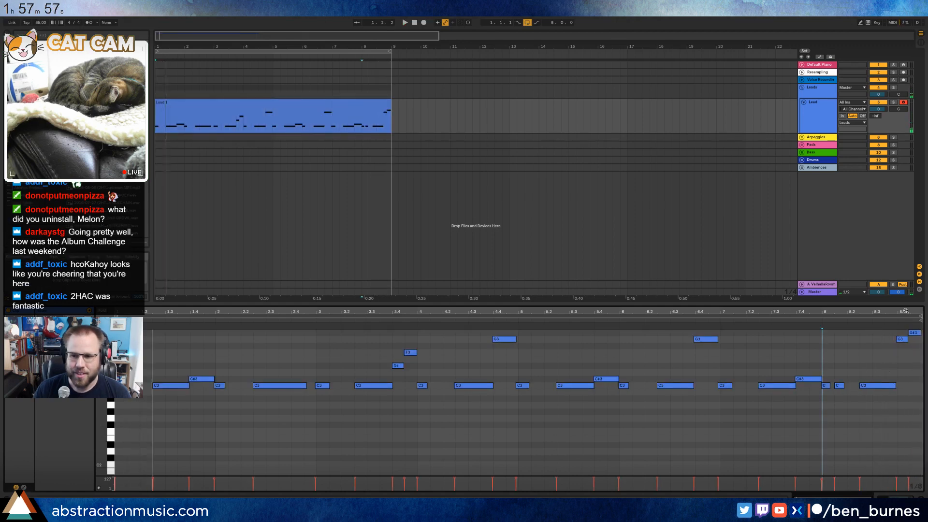
# - Quantize all notes of the Lead clip to the current grid, adjusting only the note starts, and play back the result
pyautogui.moveTo(904, 311)
pyautogui.mouseDown()
pyautogui.moveTo(894, 340)
pyautogui.moveTo(916, 333)
pyautogui.moveTo(890, 295)
pyautogui.mouseUp()
pyautogui.click(890, 355)
pyautogui.click(580, 456)
pyautogui.hotkey('ctrl', 'a')
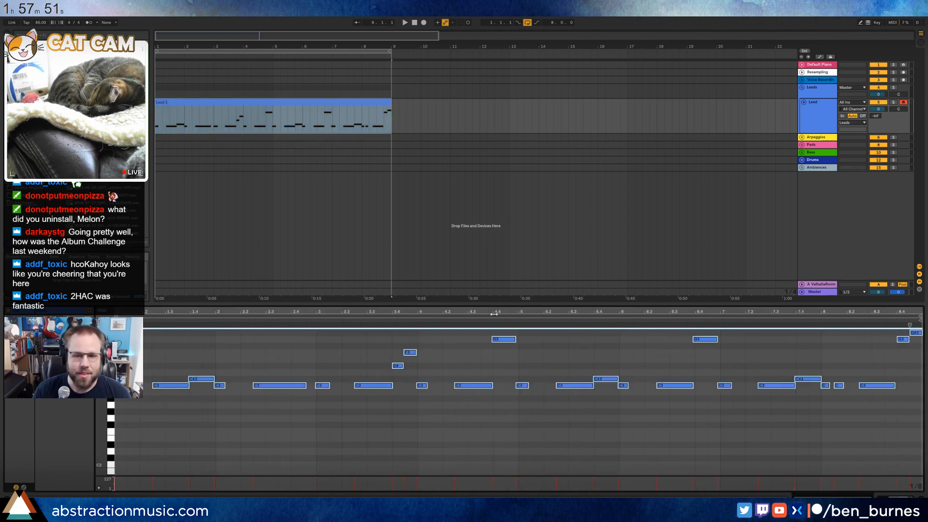
pyautogui.rightClick(497, 340)
pyautogui.click(512, 356)
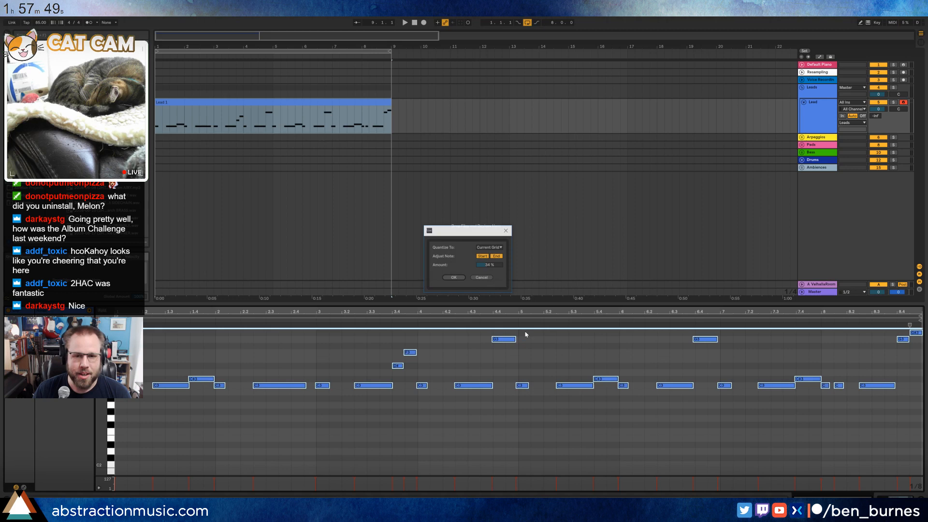
pyautogui.click(496, 256)
pyautogui.click(456, 278)
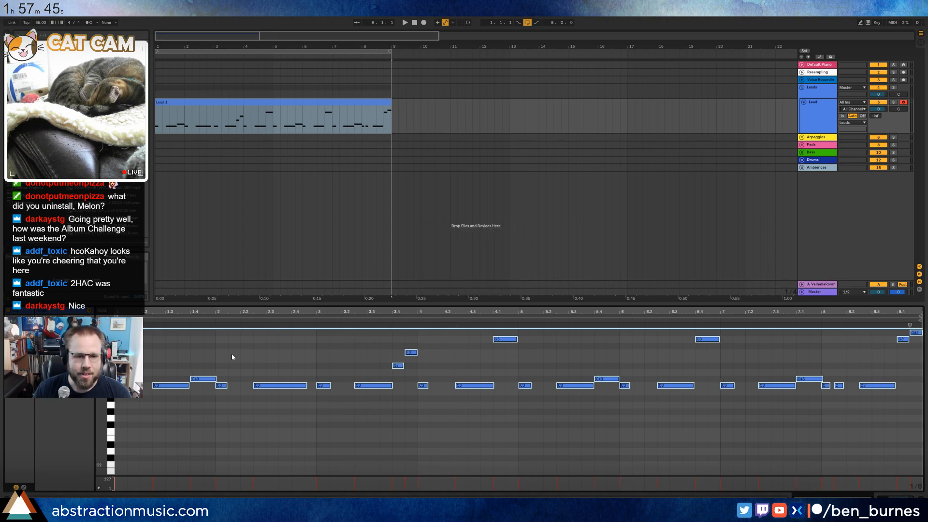
pyautogui.click(178, 360)
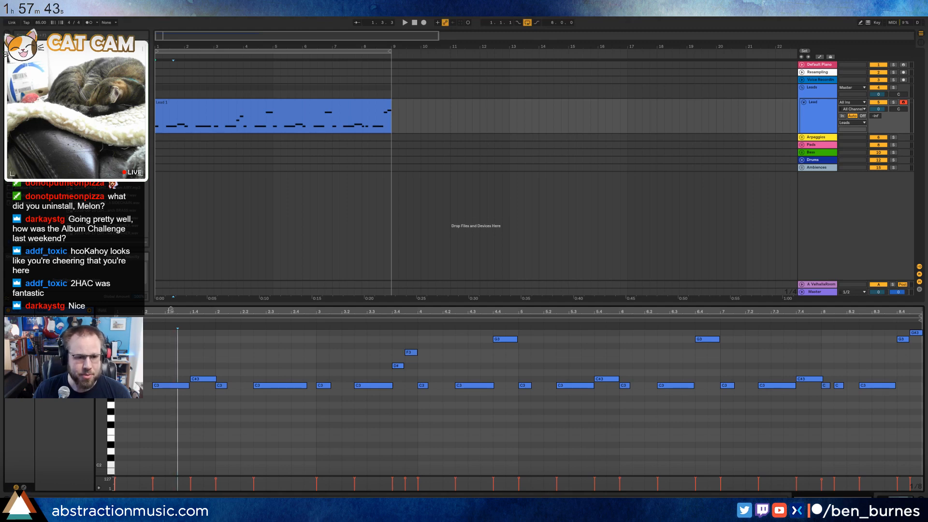
pyautogui.press('space')
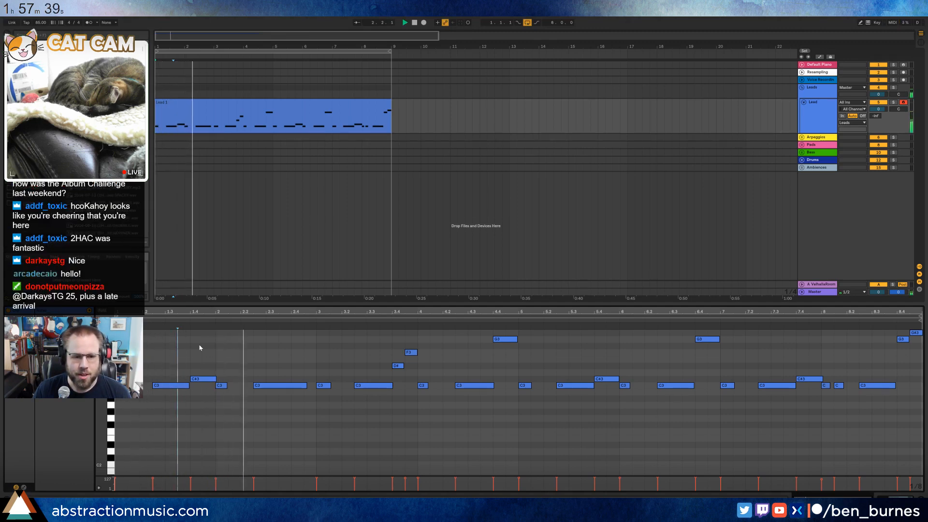
# - Shorten the long C3 note in bar 2, and the C3 and D# notes in bar 3 of the Lead clip
pyautogui.click(301, 385)
pyautogui.moveTo(299, 386); pyautogui.dragTo(293, 385)
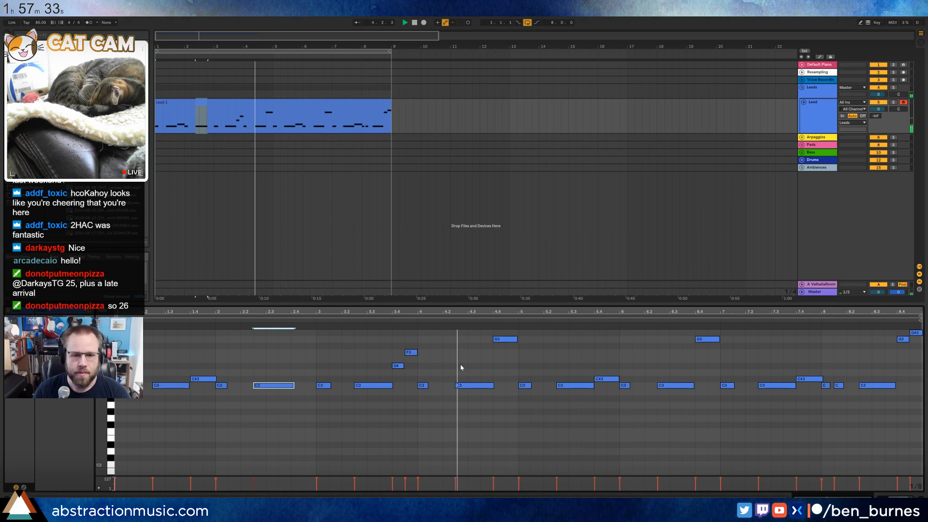
pyautogui.moveTo(403, 366); pyautogui.dragTo(389, 385)
pyautogui.click(393, 385)
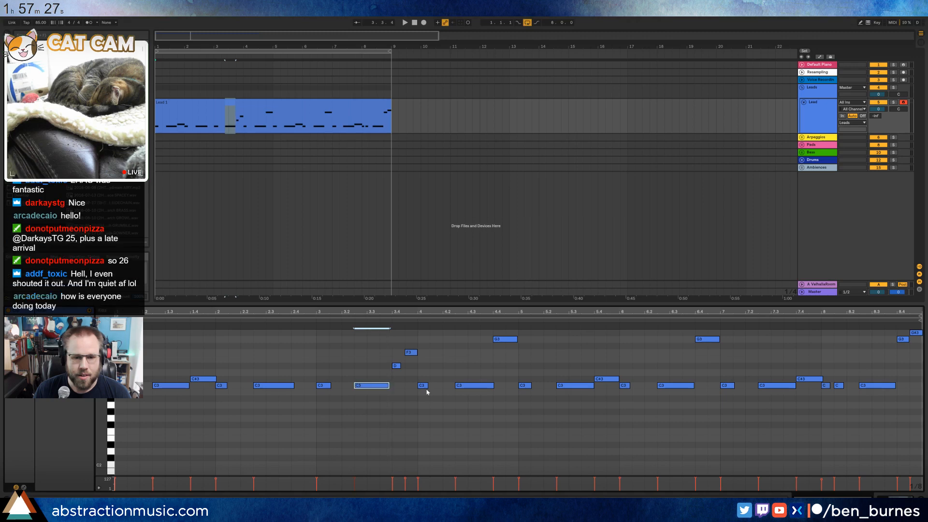
pyautogui.click(493, 387)
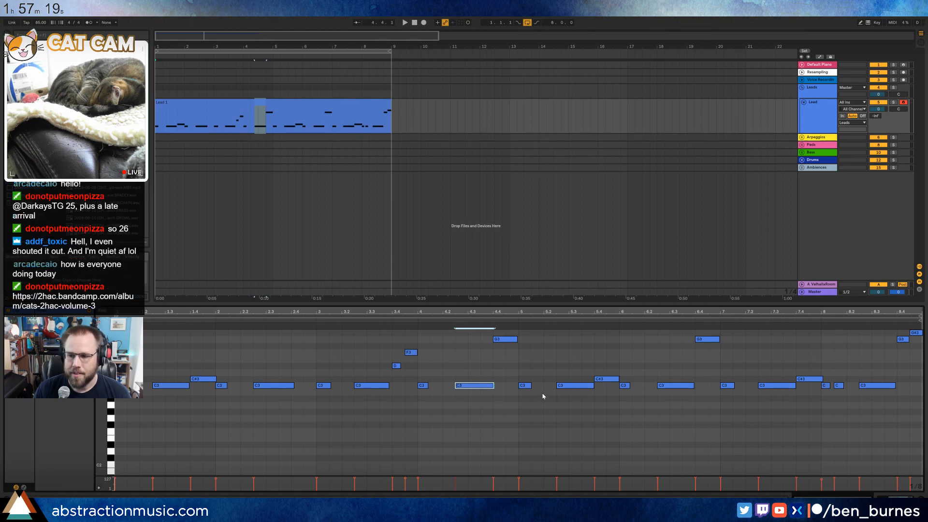
pyautogui.click(525, 386)
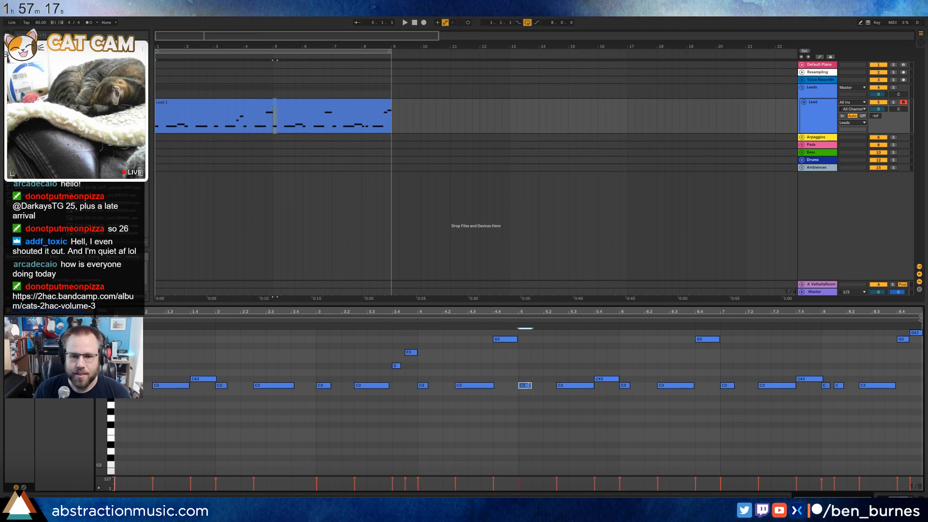
# - Shorten the long C3 and C#3 notes in bar 5, the C#3 in bar 7 and the last C3 in bar 8
pyautogui.moveTo(592, 385); pyautogui.dragTo(614, 379)
pyautogui.click(632, 378)
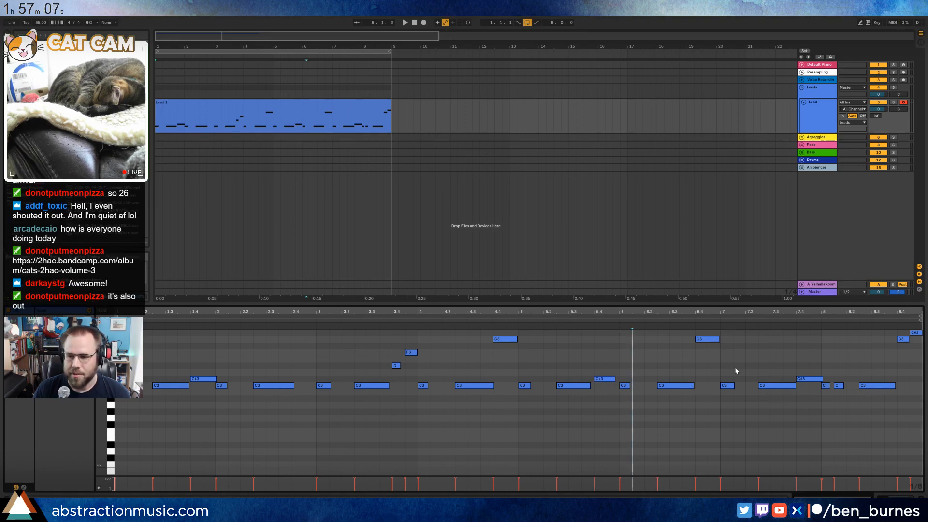
pyautogui.click(758, 374)
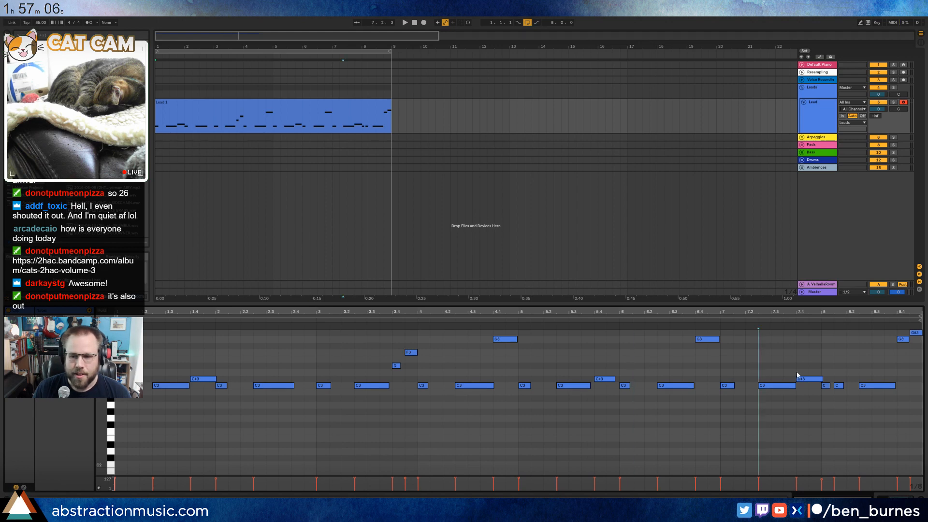
pyautogui.click(821, 379)
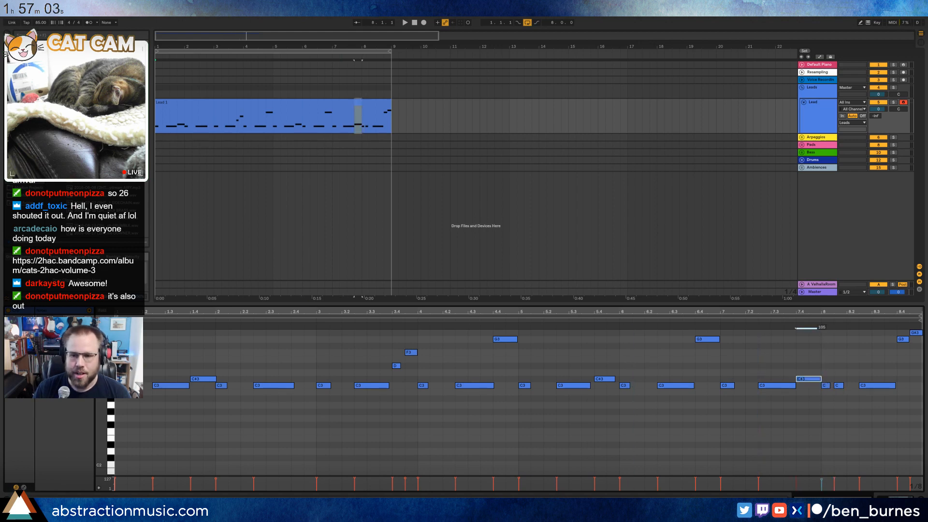
pyautogui.click(827, 385)
pyautogui.click(838, 385)
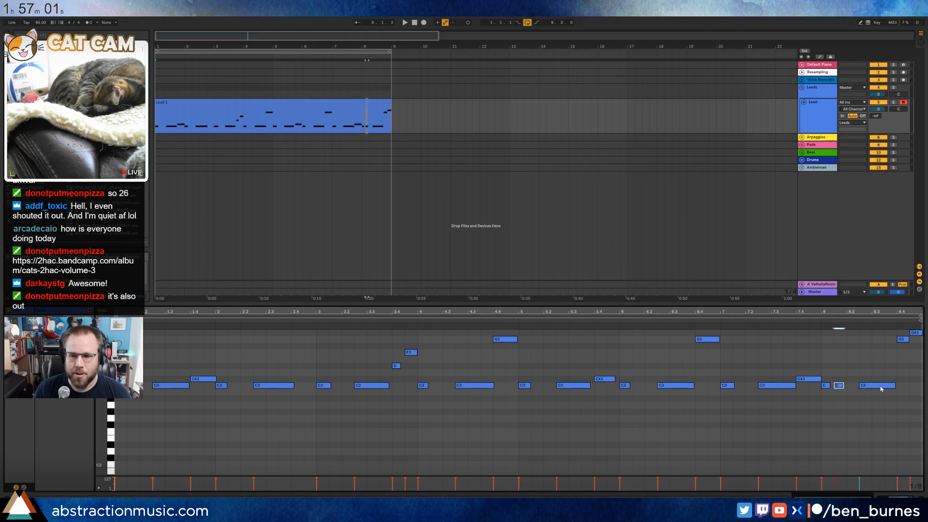
pyautogui.click(891, 386)
pyautogui.moveTo(894, 386); pyautogui.dragTo(890, 386)
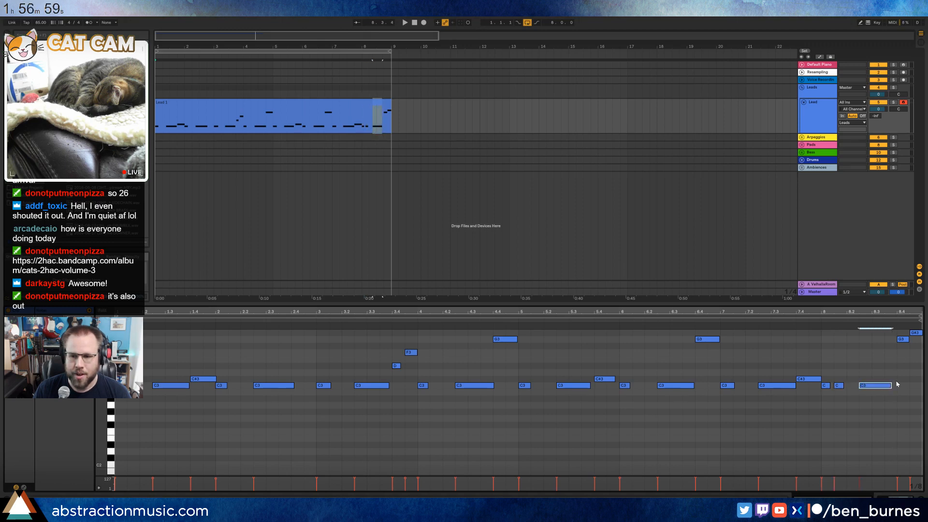
pyautogui.click(898, 385)
# - Return to the Lead track's sampler device and listen to the edited Lead clip, then stop playback
pyautogui.click(300, 111)
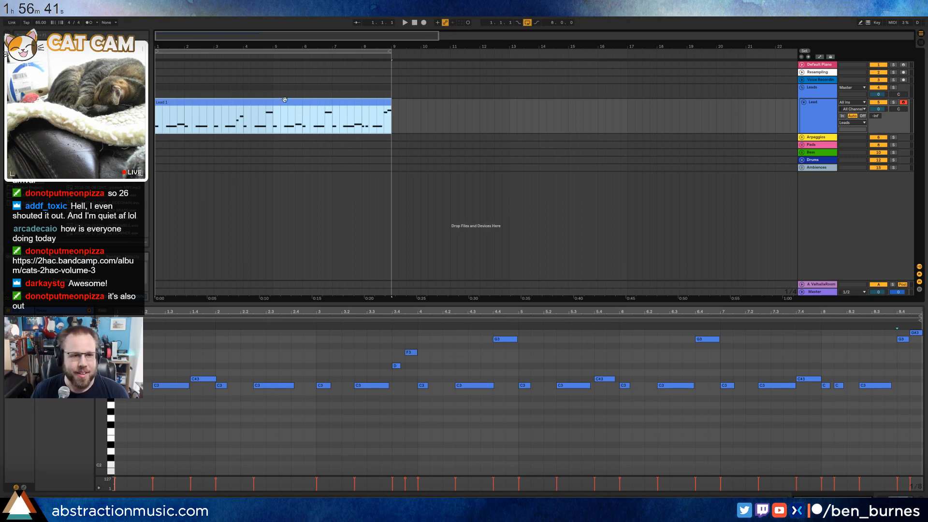
pyautogui.hotkey('shift', 'Tab')
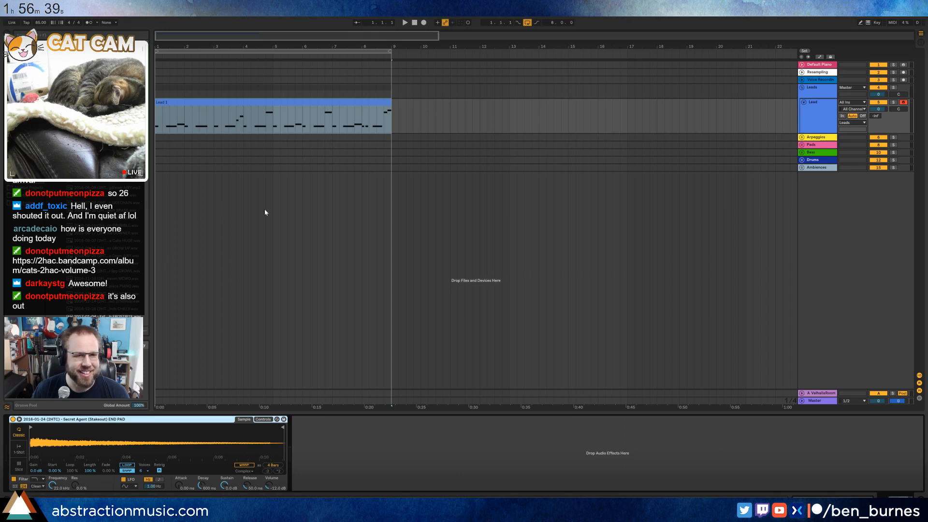
pyautogui.press('space')
pyautogui.click(207, 99)
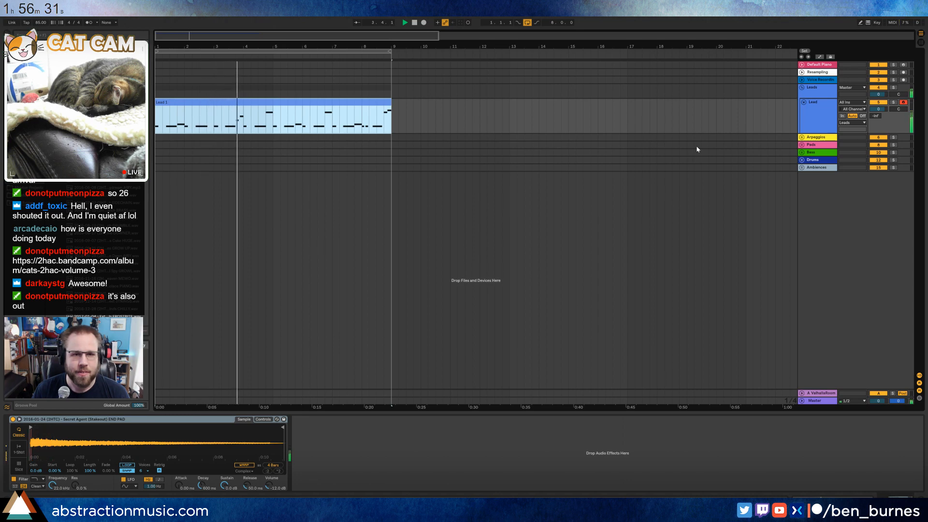
pyautogui.press('space')
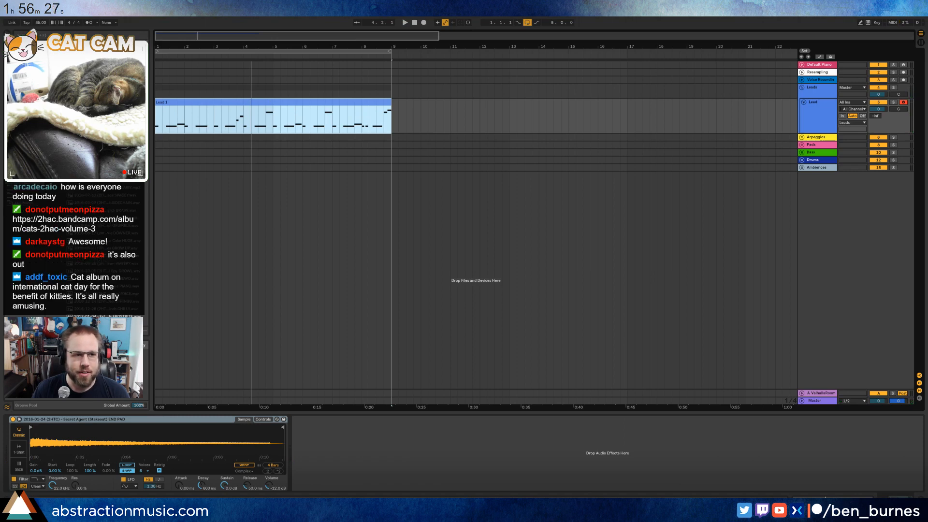
# - Search the browser for a Logic 8 Swing groove, apply it to the Lead clip and open the clip's notes
pyautogui.hotkey('ctrl', 'f')
pyautogui.write('mi')
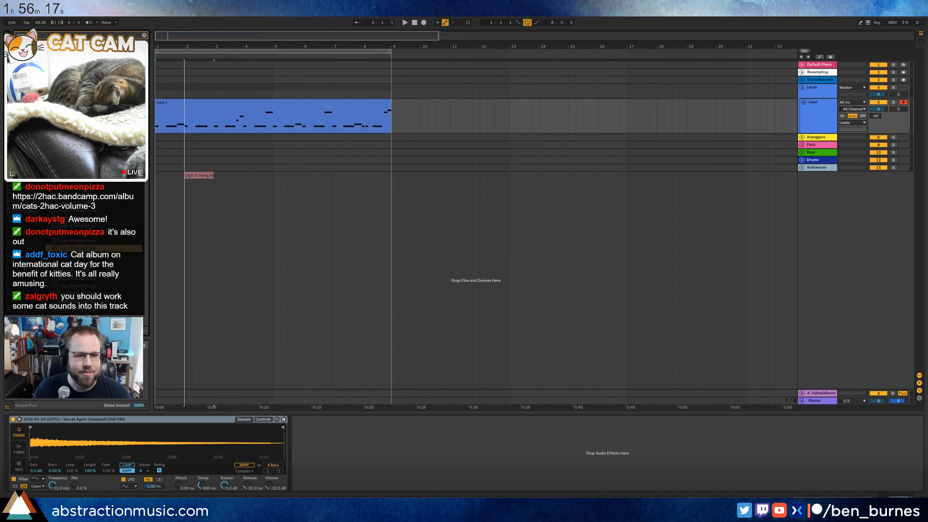
pyautogui.click(279, 101)
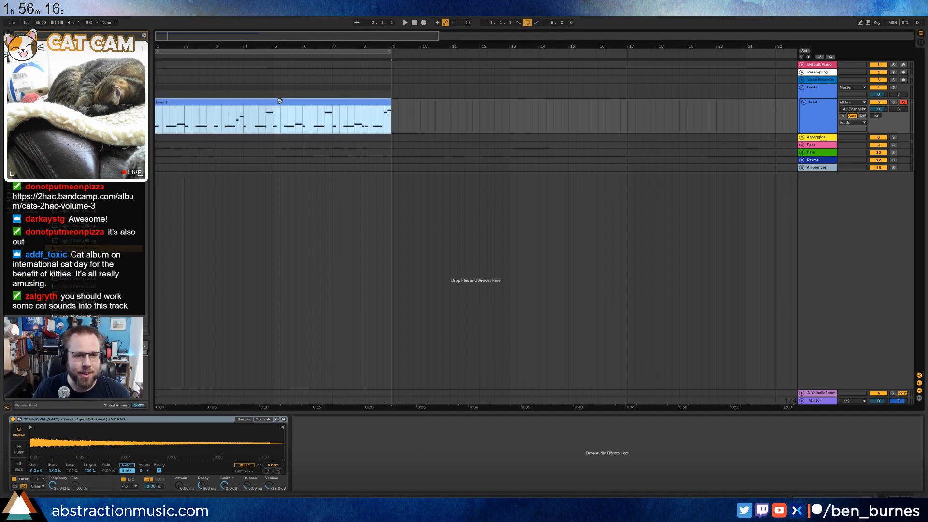
pyautogui.doubleClick(222, 101)
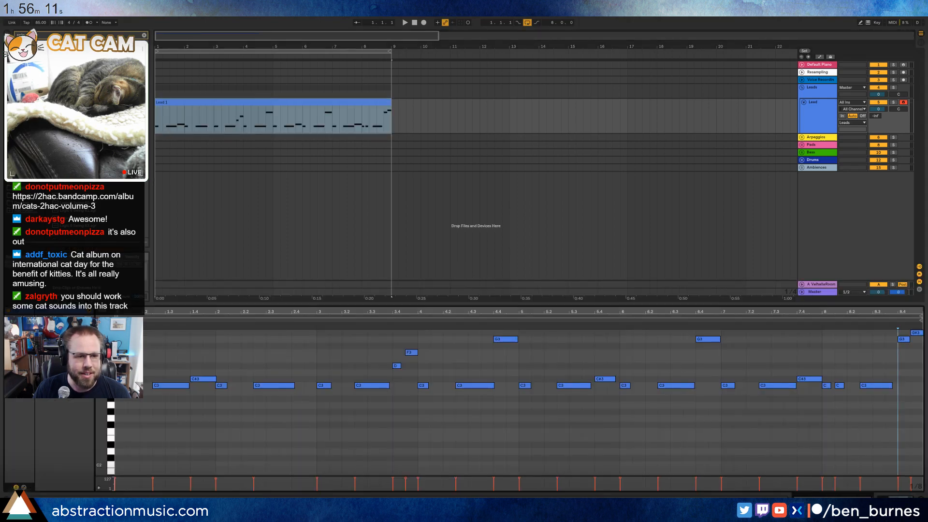
# - Listen to the Lead clip with the groove from bar 1, stop playback and return to the track's device
pyautogui.click(241, 102)
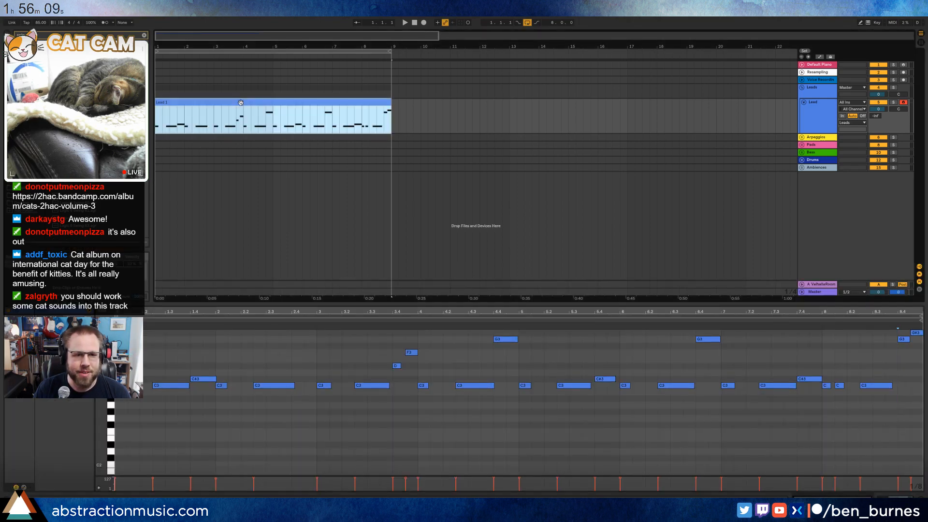
pyautogui.press('space')
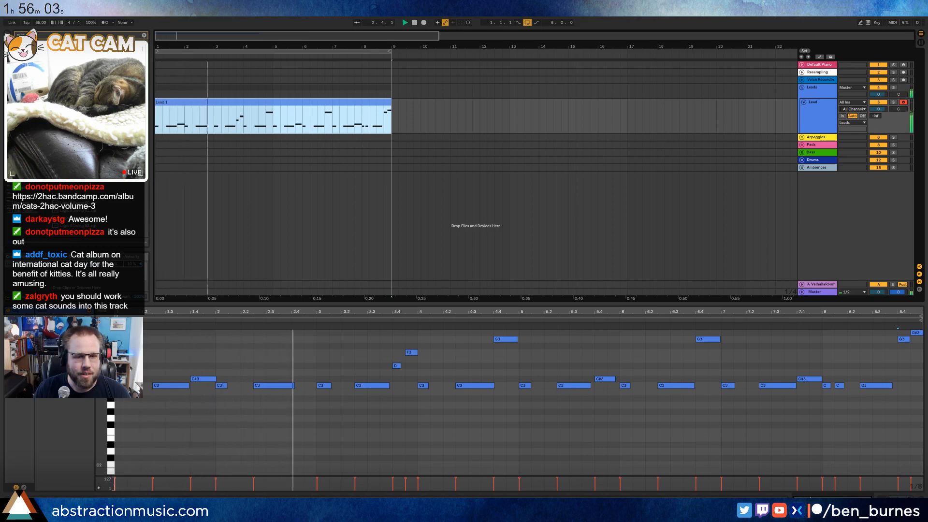
pyautogui.hotkey('shift', 'Tab')
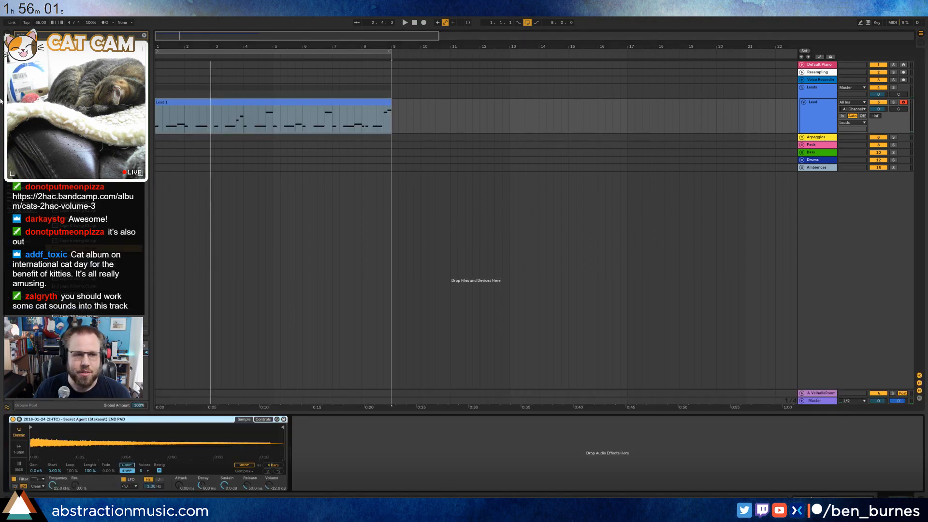
# - Place the looperman trap-or-lofi drum loop on the Drum Loop track inside the Drums group, starting at bar 1
pyautogui.press('F11')
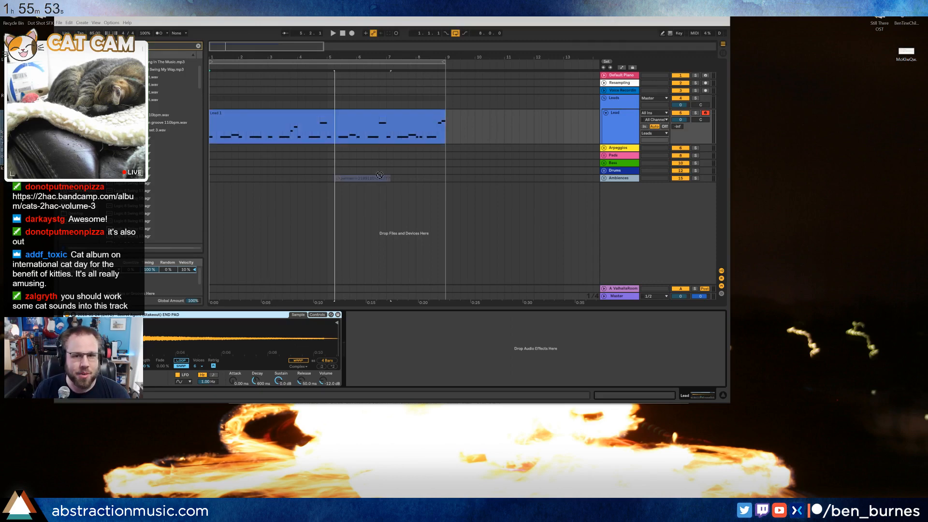
pyautogui.moveTo(336, 177)
pyautogui.mouseDown()
pyautogui.moveTo(248, 170)
pyautogui.moveTo(547, 159)
pyautogui.moveTo(599, 170)
pyautogui.moveTo(205, 191)
pyautogui.moveTo(212, 197)
pyautogui.mouseUp()
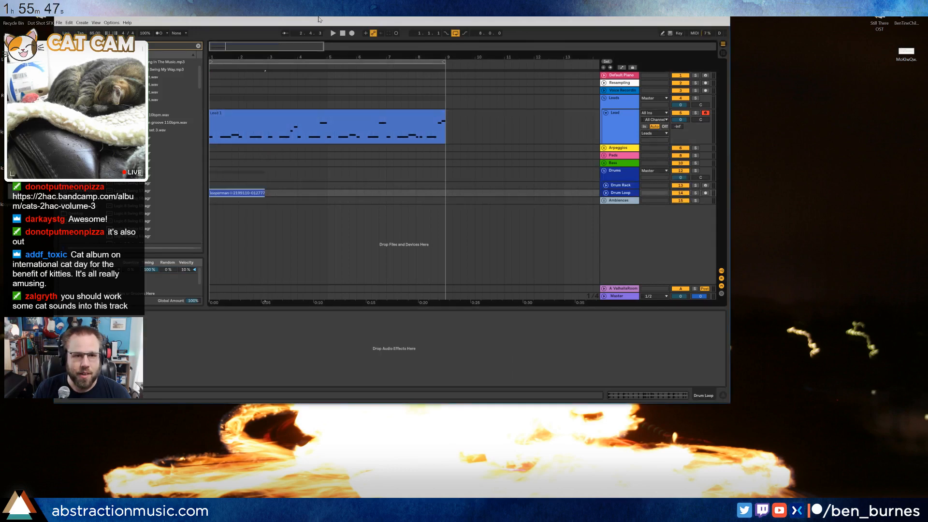
pyautogui.press('F11')
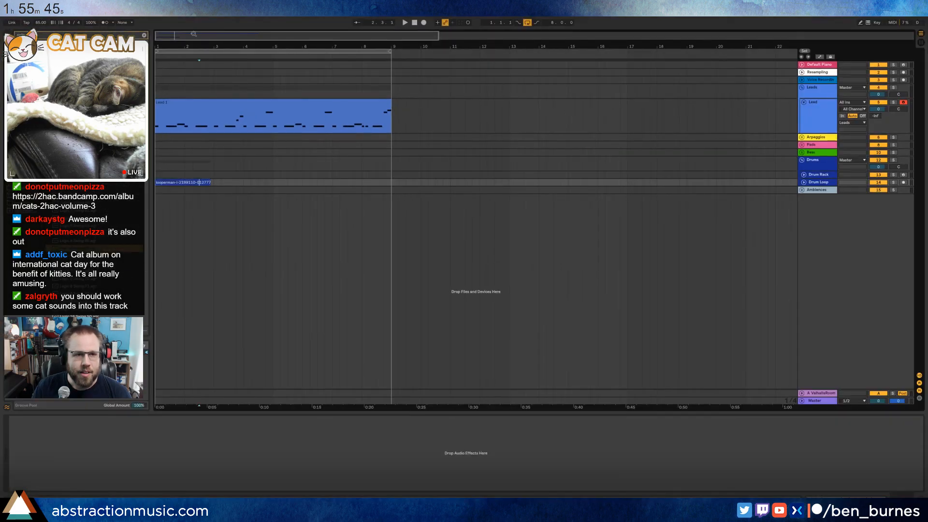
# - Zoom in on the first eight bars, unfold the Drum Loop track and open the drum loop clip's waveform
pyautogui.moveTo(193, 34); pyautogui.dragTo(188, 65)
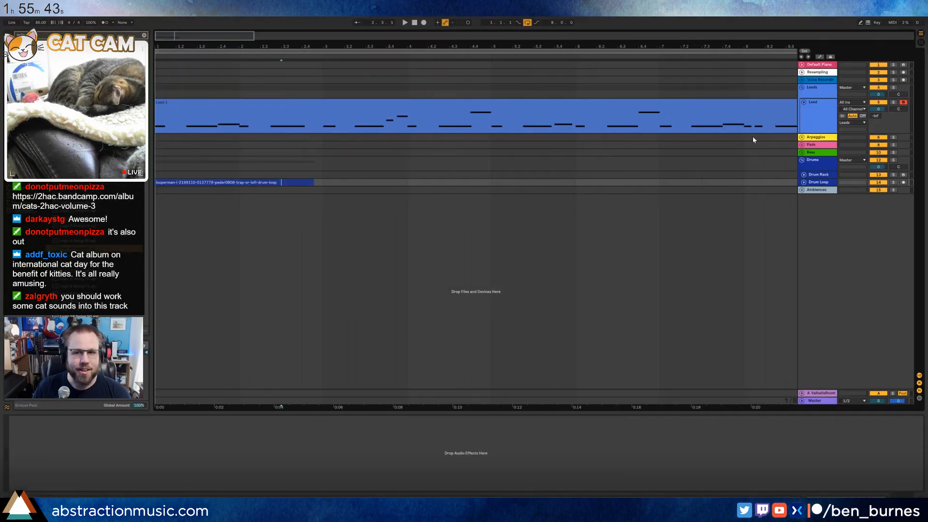
pyautogui.click(803, 182)
pyautogui.doubleClick(198, 198)
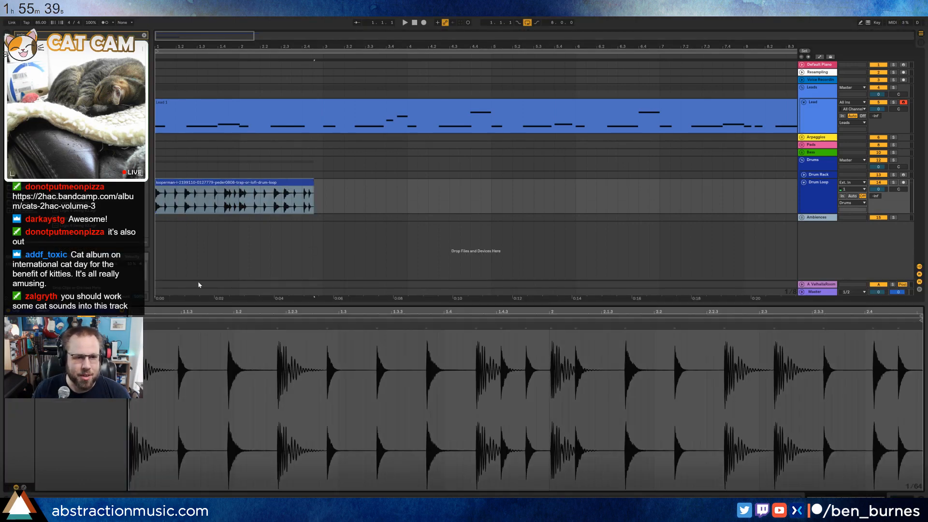
pyautogui.click(311, 183)
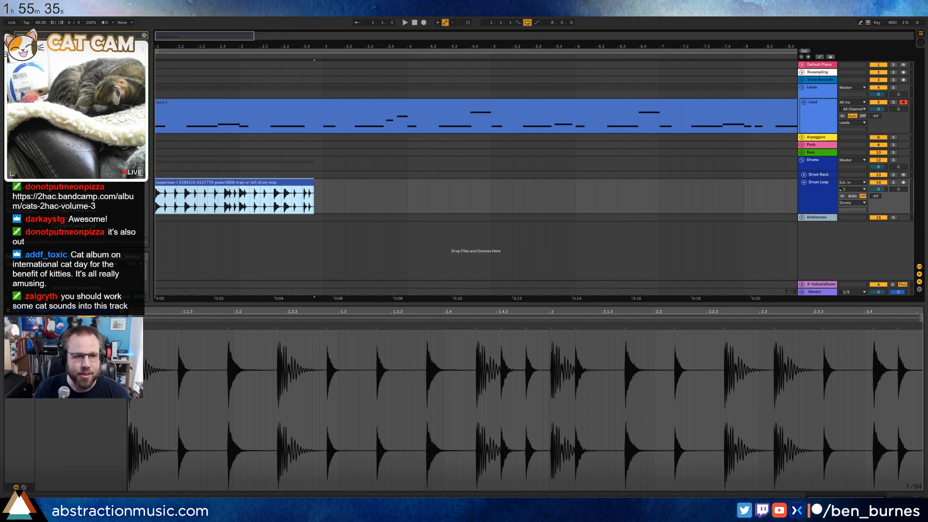
# - Adjust the drum loop's warp tempo to fit two bars and set the clip's end to bar 3
pyautogui.moveTo(86, 338); pyautogui.dragTo(86, 334)
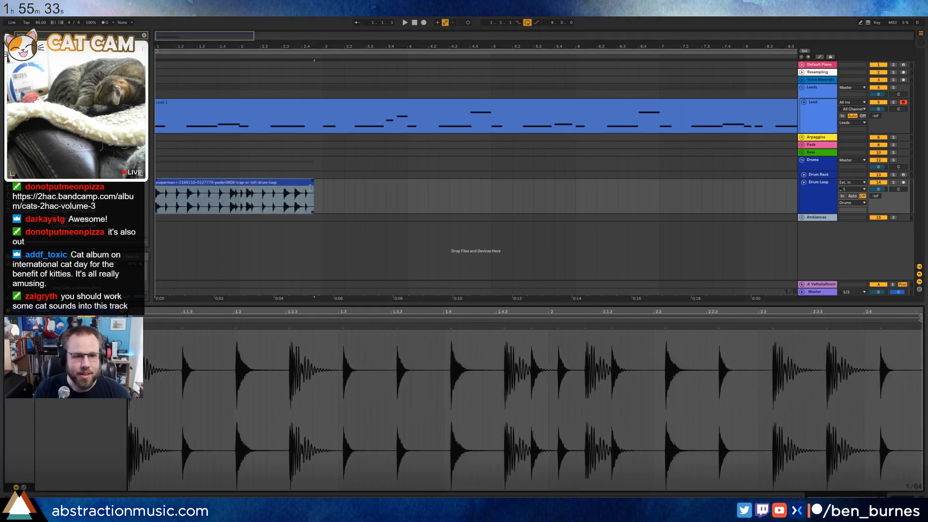
pyautogui.moveTo(312, 187); pyautogui.dragTo(326, 187)
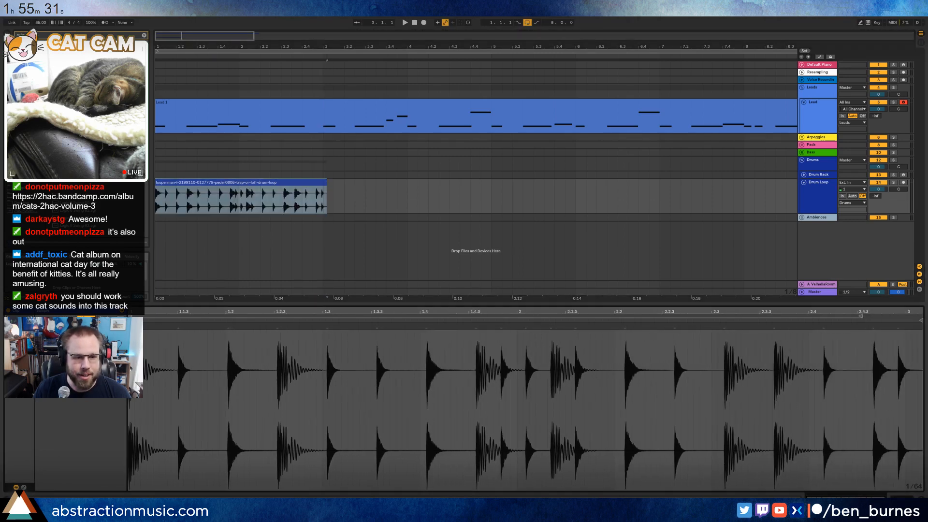
pyautogui.press('Return')
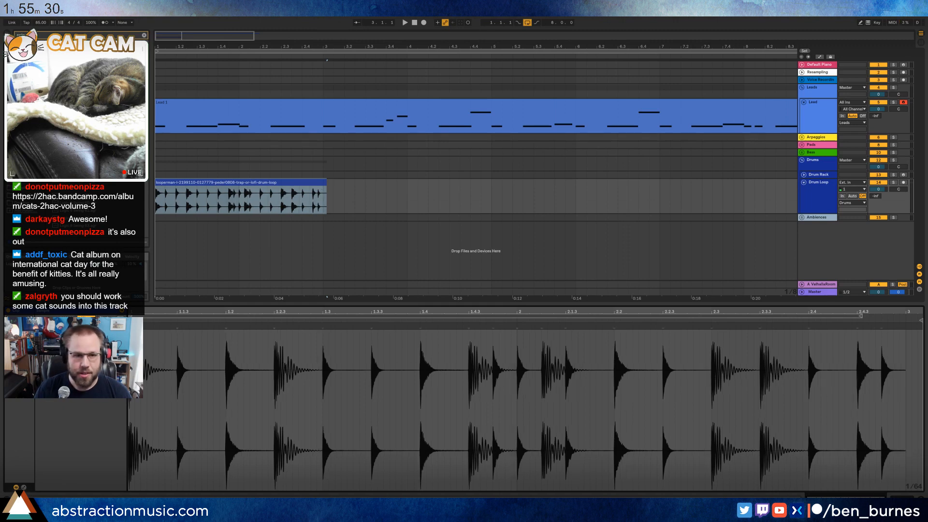
pyautogui.click(327, 190)
pyautogui.moveTo(325, 187); pyautogui.dragTo(322, 187)
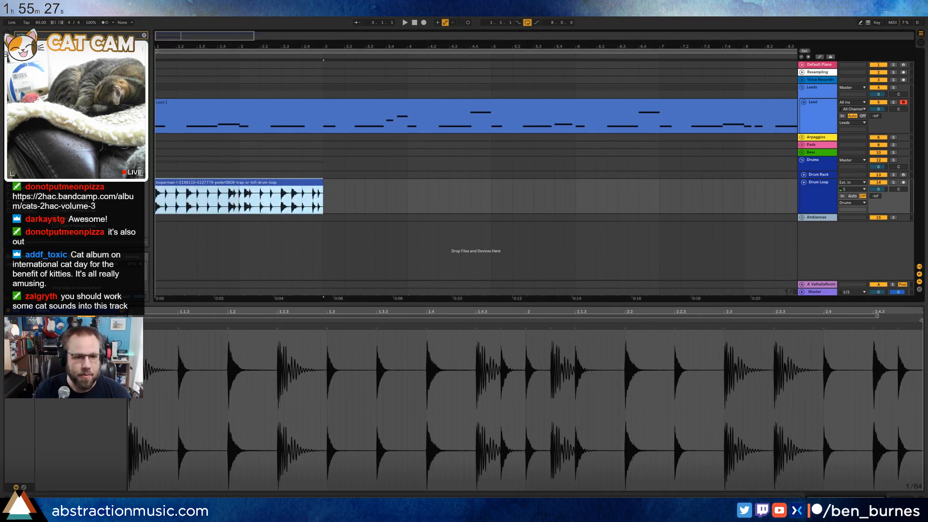
# - Loop the drum loop clip over its two bars and extend it to bar 9 to match the Lead clip
pyautogui.click(877, 316)
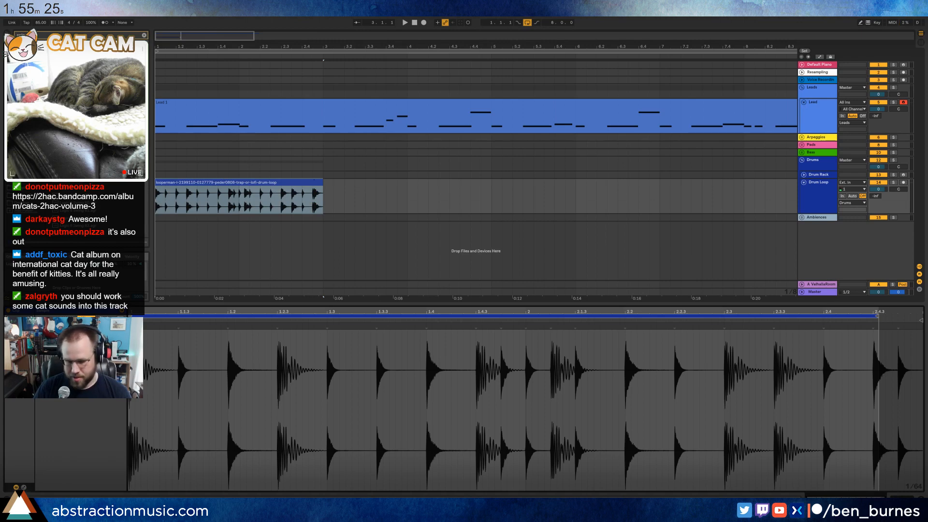
pyautogui.click(407, 184)
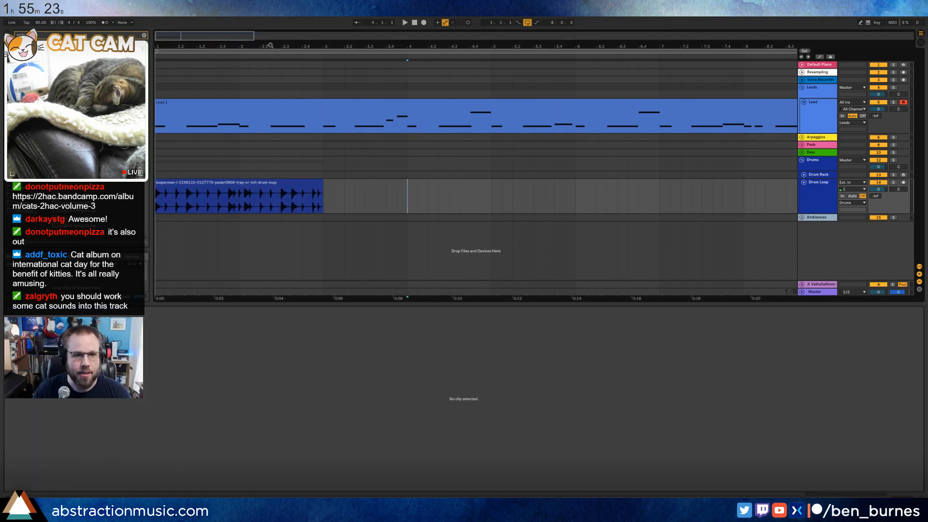
pyautogui.press('-')
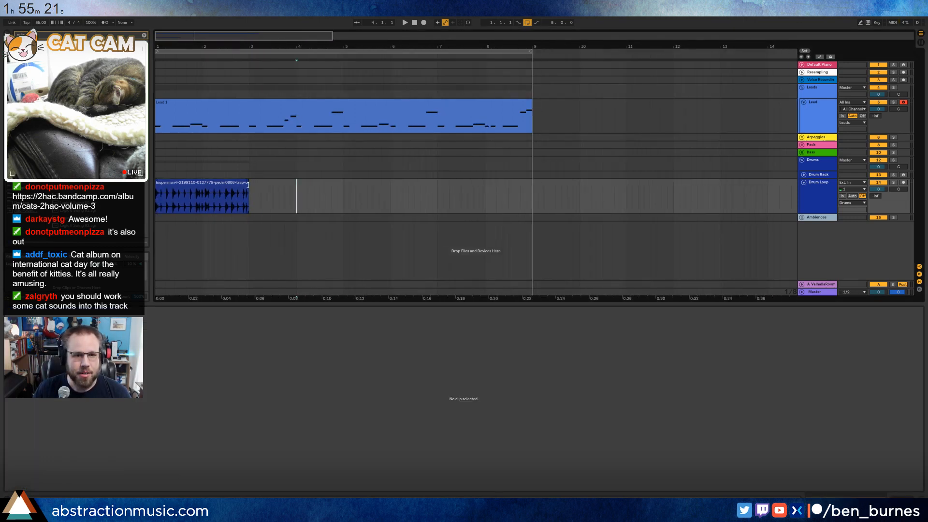
pyautogui.moveTo(248, 184); pyautogui.dragTo(532, 184)
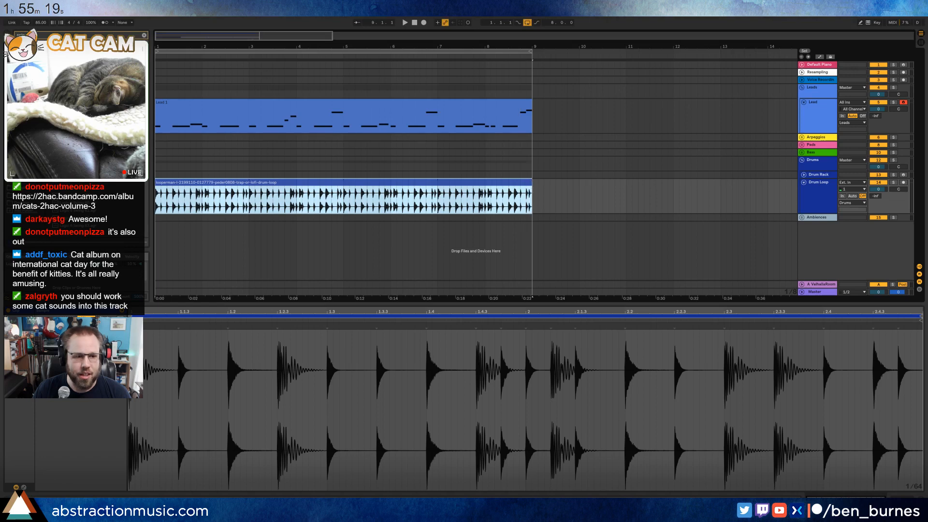
# - Listen to the lead and drum loop together, stop playback and select the drum loop clip
pyautogui.click(20, 355)
pyautogui.press('space')
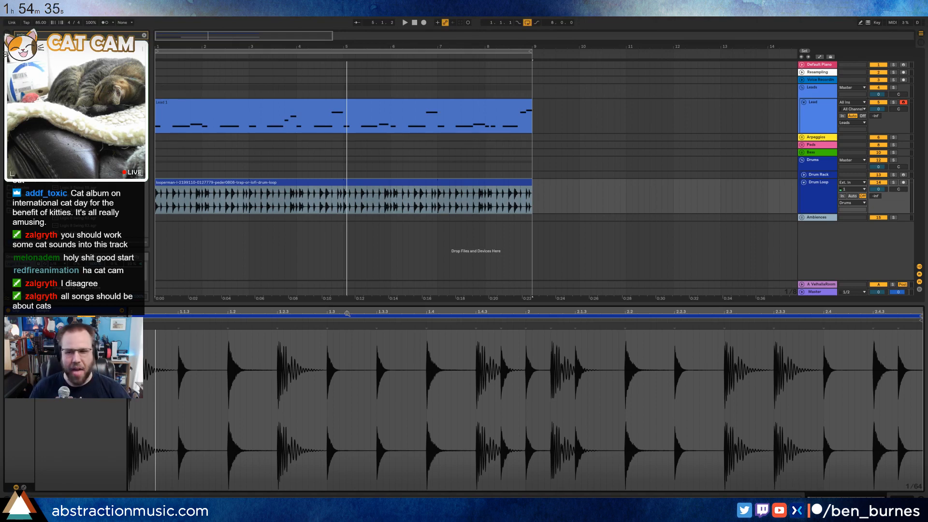
pyautogui.click(259, 185)
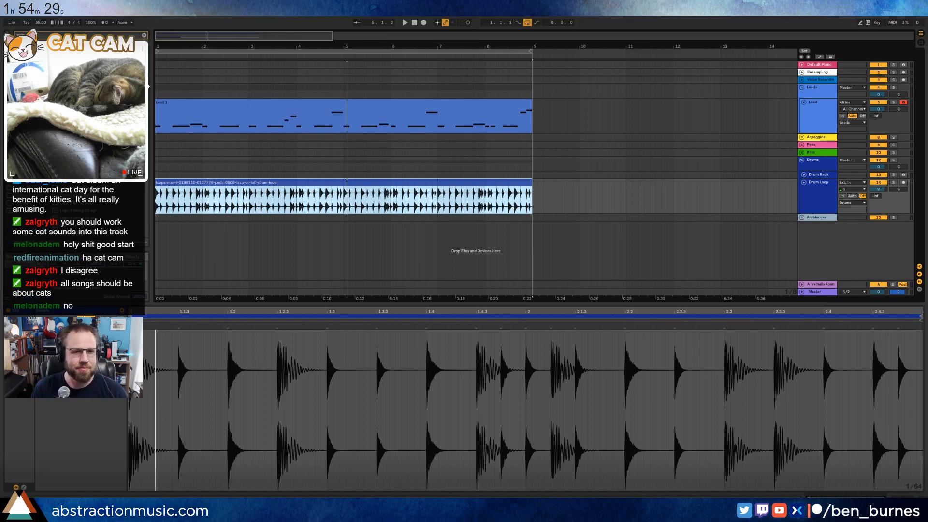
# - Replay the track from the start, switch from the clip waveform to the device view and unfold the Drum Rack track
pyautogui.click(415, 22)
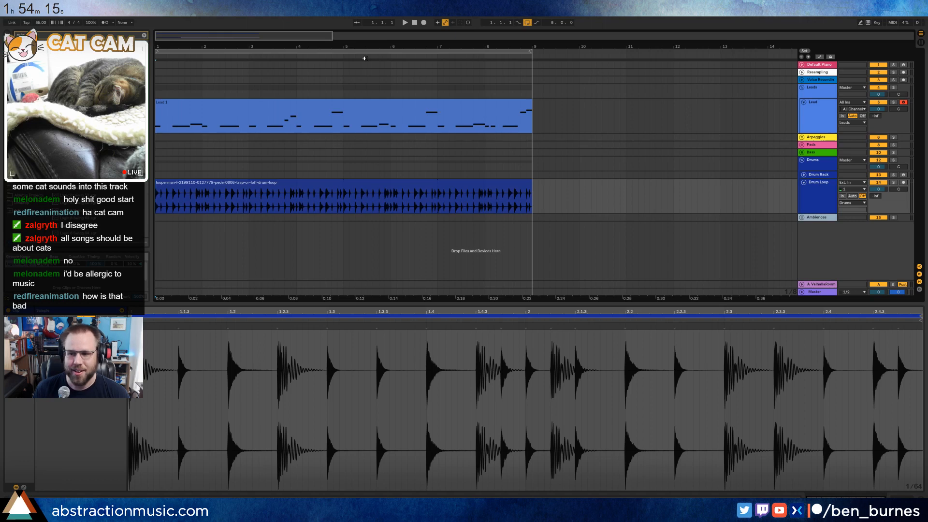
pyautogui.click(404, 23)
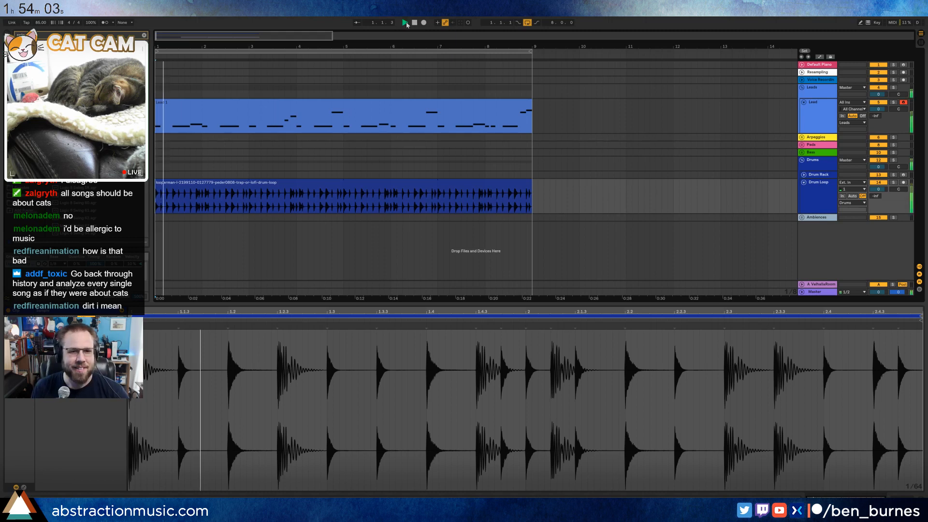
pyautogui.hotkey('shift', 'Tab')
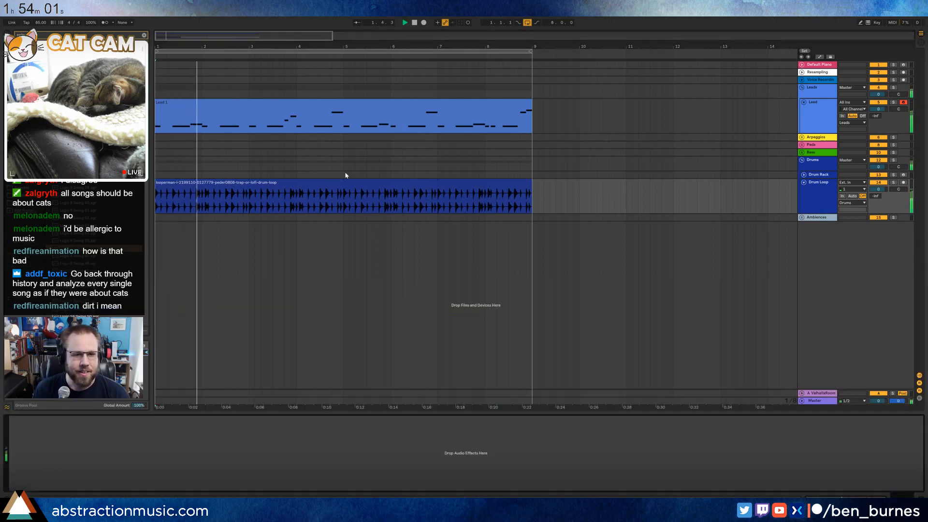
pyautogui.click(816, 175)
pyautogui.click(803, 175)
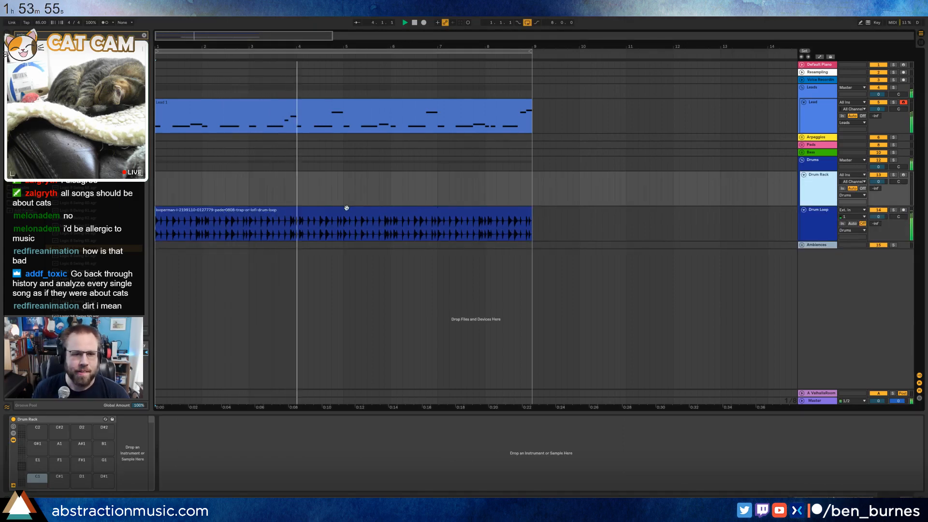
# - Try pasting a copy of the drum hit at 3.4.3 one sixteenth earlier in the drum loop and play it back
pyautogui.moveTo(201, 37)
pyautogui.mouseDown()
pyautogui.moveTo(202, 67)
pyautogui.moveTo(190, 77)
pyautogui.mouseUp()
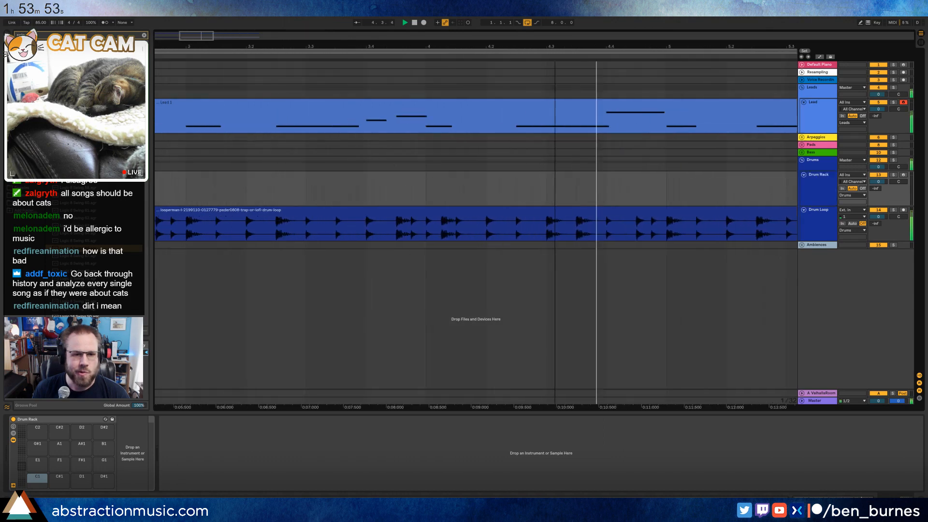
pyautogui.press('space')
pyautogui.click(399, 232)
pyautogui.moveTo(401, 233); pyautogui.dragTo(411, 233)
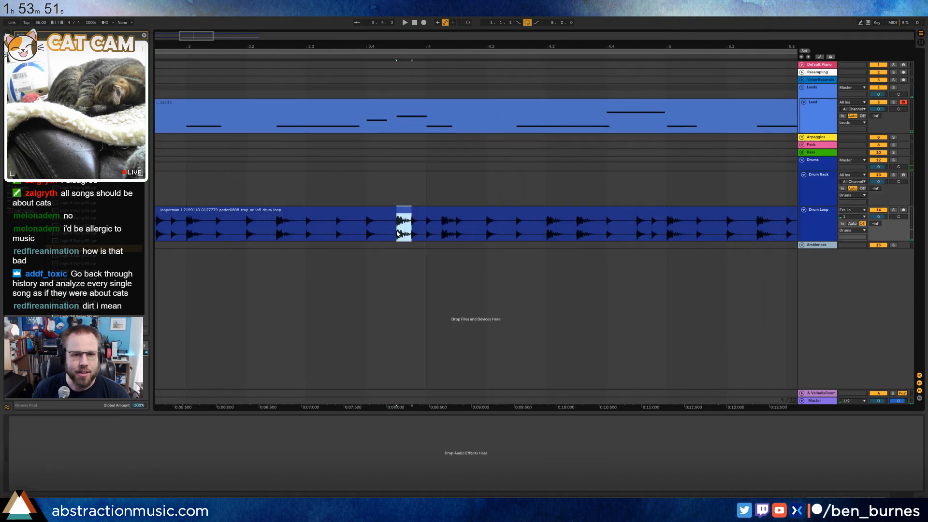
pyautogui.click(383, 229)
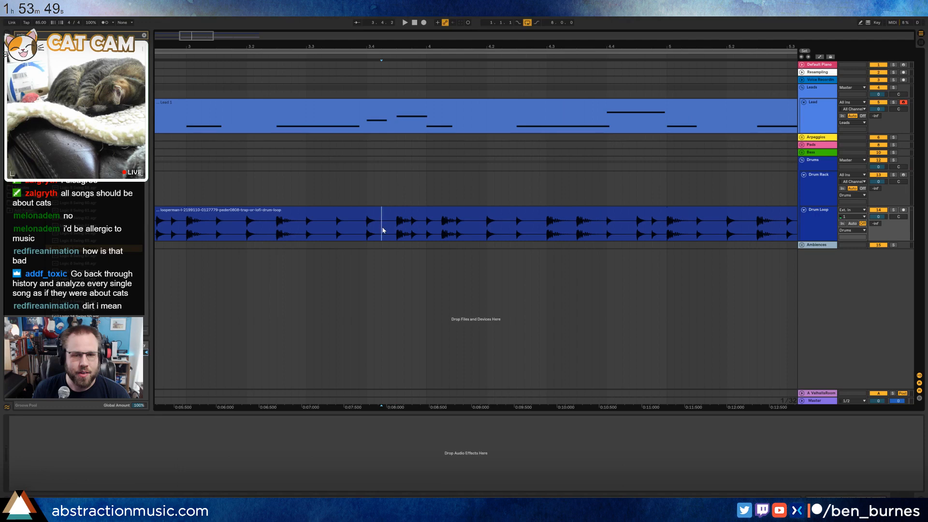
pyautogui.hotkey('ctrl', 'e')
pyautogui.click(359, 230)
pyautogui.press('space')
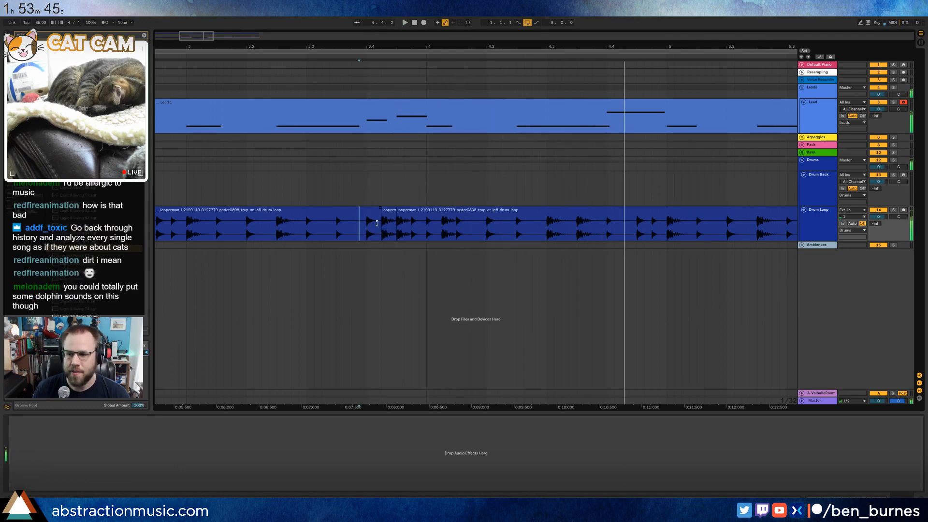
# - Duplicate the sixteenth-note drum hit at beat 3.4 onto the following sixteenth and listen to the edit
pyautogui.moveTo(367, 229); pyautogui.dragTo(383, 230)
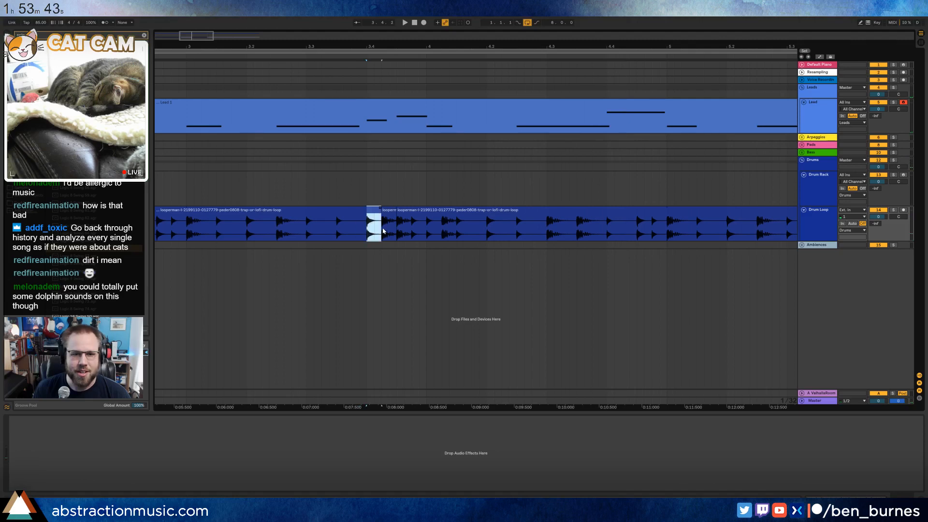
pyautogui.hotkey('ctrl', 'd')
pyautogui.doubleClick(343, 228)
pyautogui.press('space')
pyautogui.click(343, 231)
pyautogui.press('space')
pyautogui.press('space')
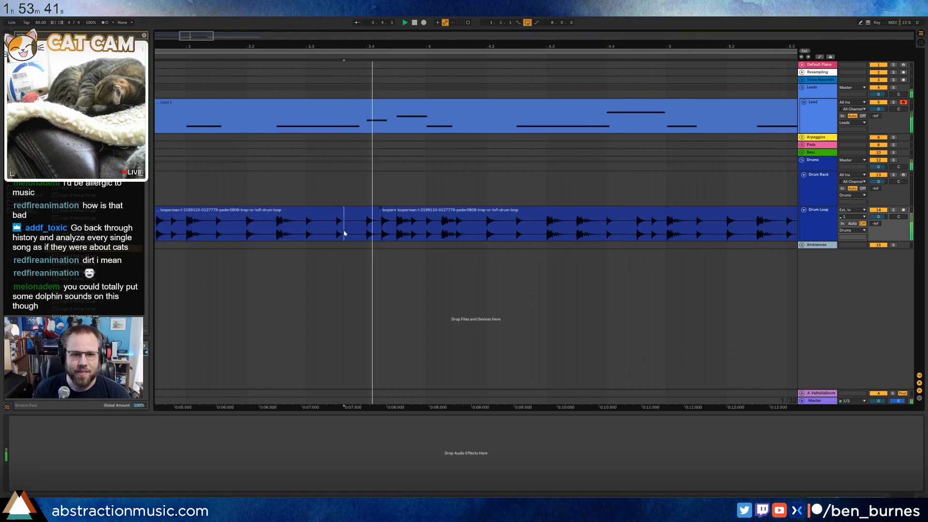
# - Switch to a triplet grid, shift the duplicated hit in beat 3.4 slightly later onto it and play the passage
pyautogui.scroll(3, 368, 230)
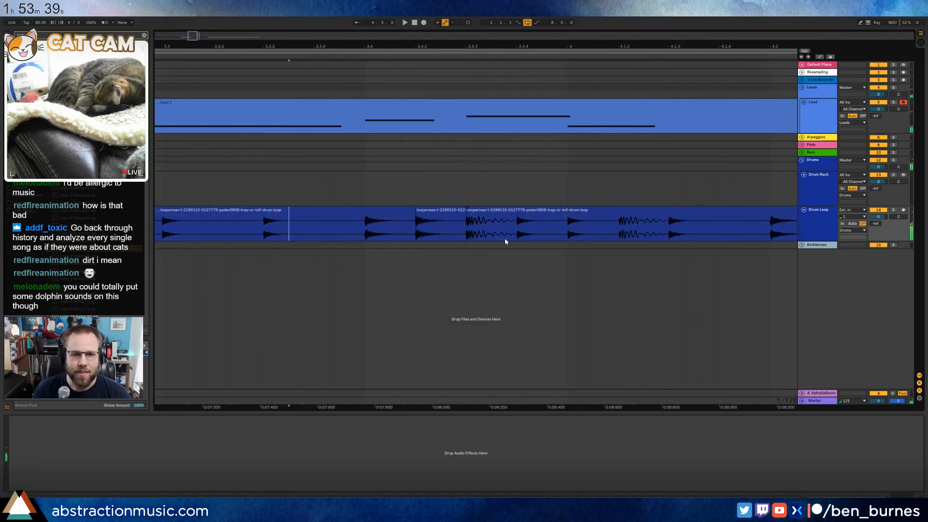
pyautogui.hotkey('ctrl', '3')
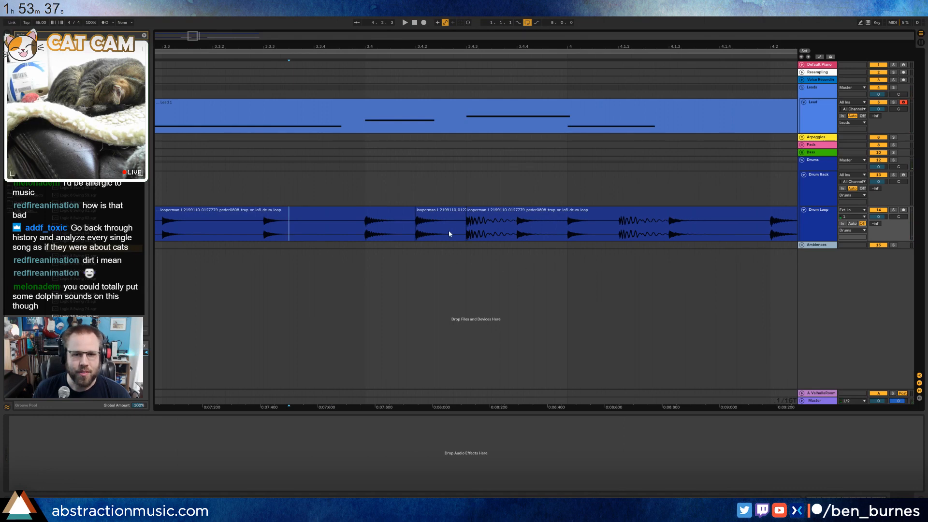
pyautogui.click(460, 212)
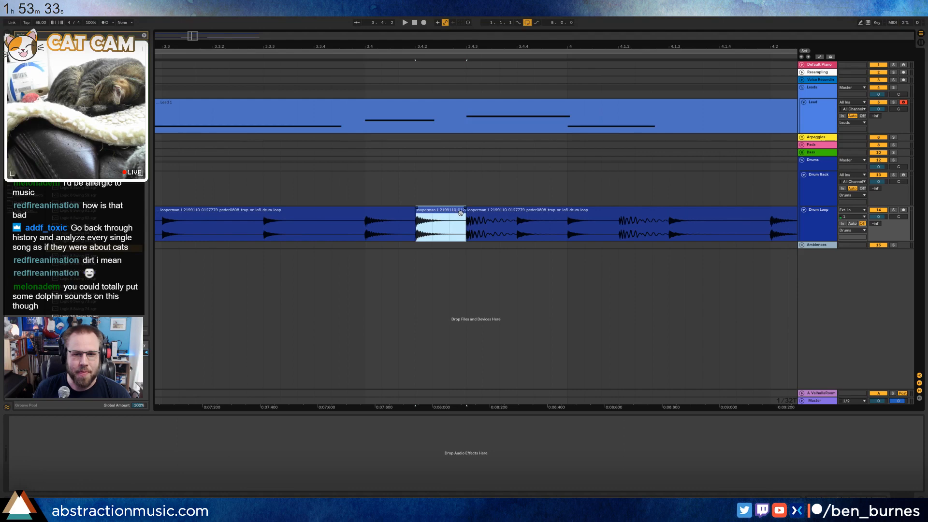
pyautogui.moveTo(462, 212); pyautogui.dragTo(426, 214)
pyautogui.click(236, 227)
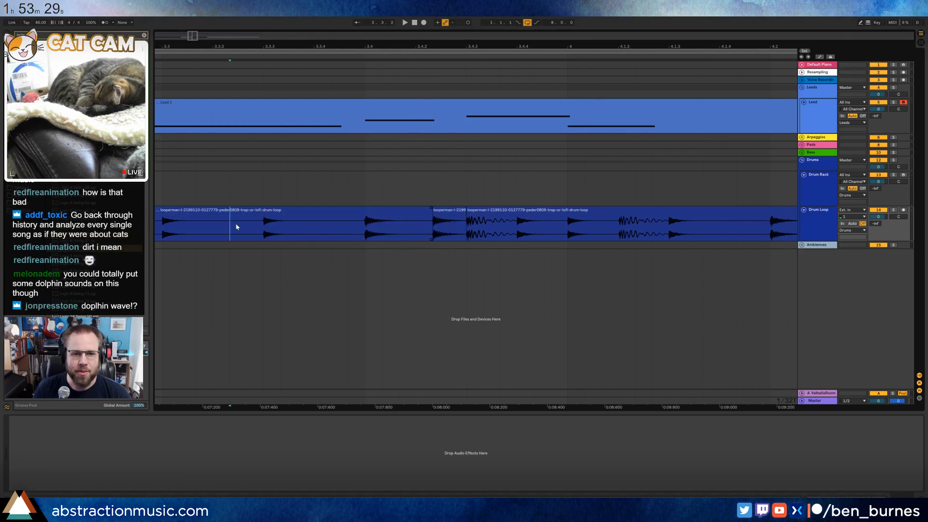
pyautogui.press('space')
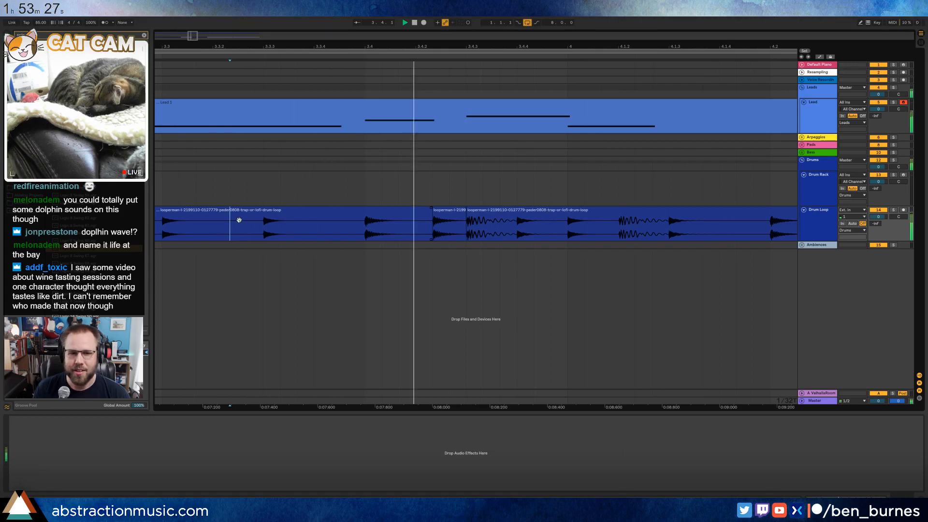
pyautogui.press('space')
# - Listen to the edited drum loop together with the lead leading into bar 4, starting before the new hit
pyautogui.moveTo(382, 46); pyautogui.dragTo(268, 4)
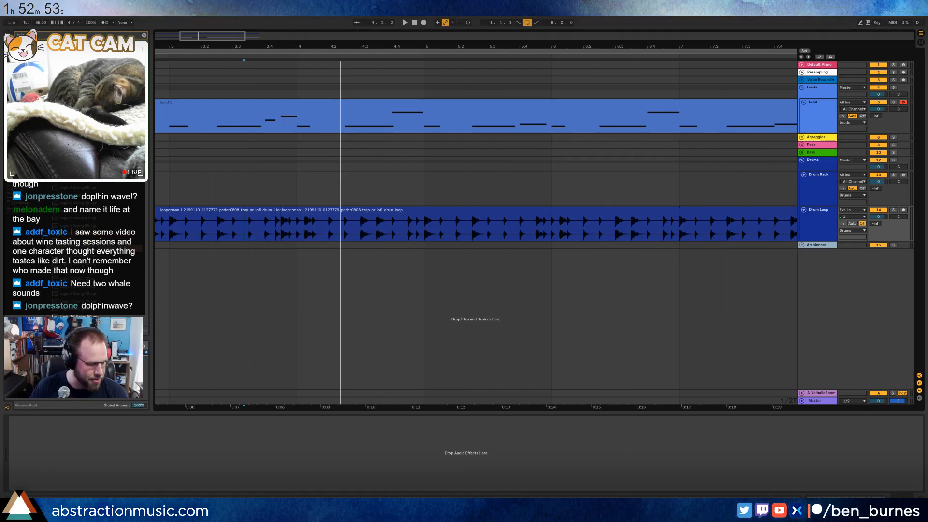
pyautogui.moveTo(360, 47); pyautogui.dragTo(448, 30)
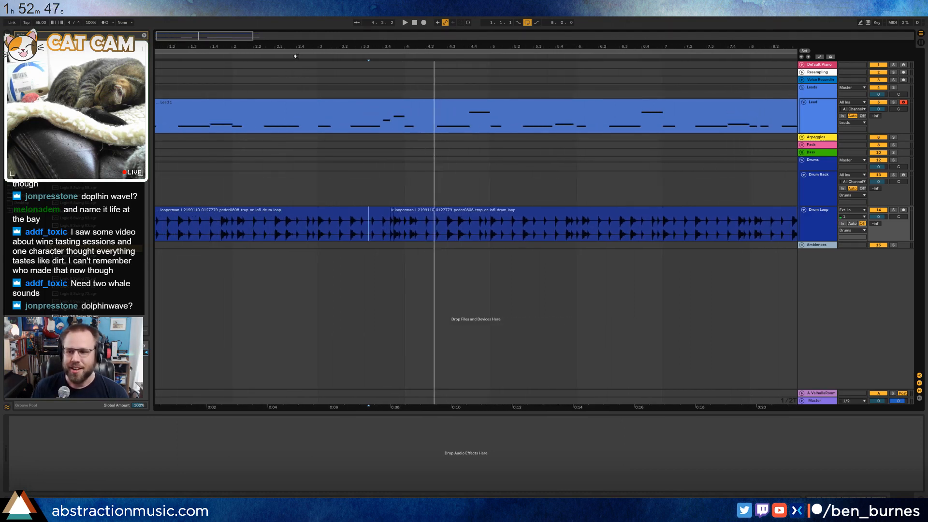
pyautogui.click(295, 56)
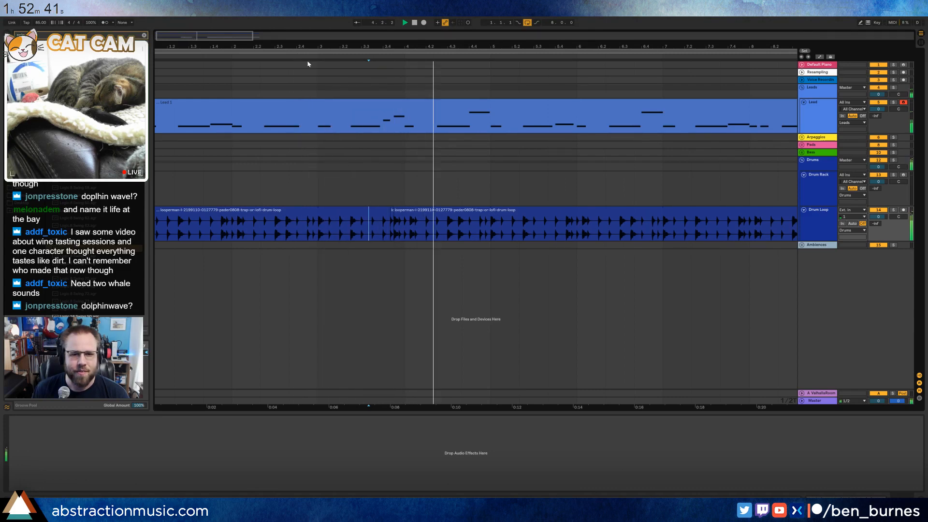
pyautogui.press('space')
# - Copy the short drum hit at 4.2.3, paste it on the last triplet subdivision before 4.3 and play it back
pyautogui.moveTo(502, 47); pyautogui.dragTo(503, 72)
pyautogui.moveTo(208, 36); pyautogui.dragTo(206, 45)
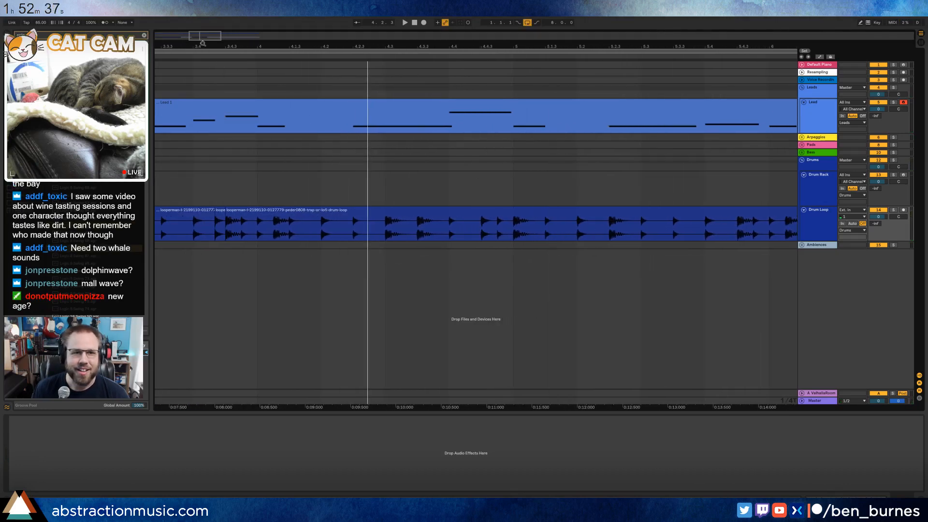
pyautogui.scroll(3, 358, 227)
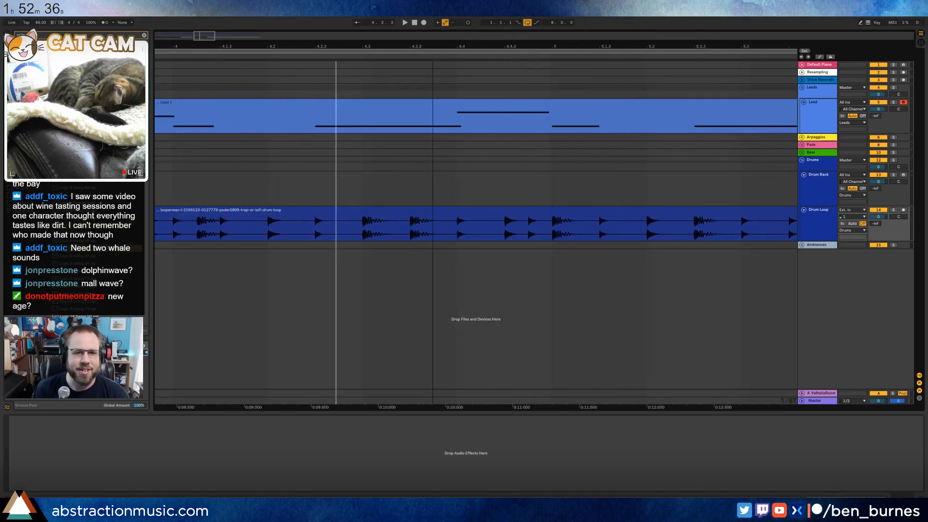
pyautogui.click(339, 223)
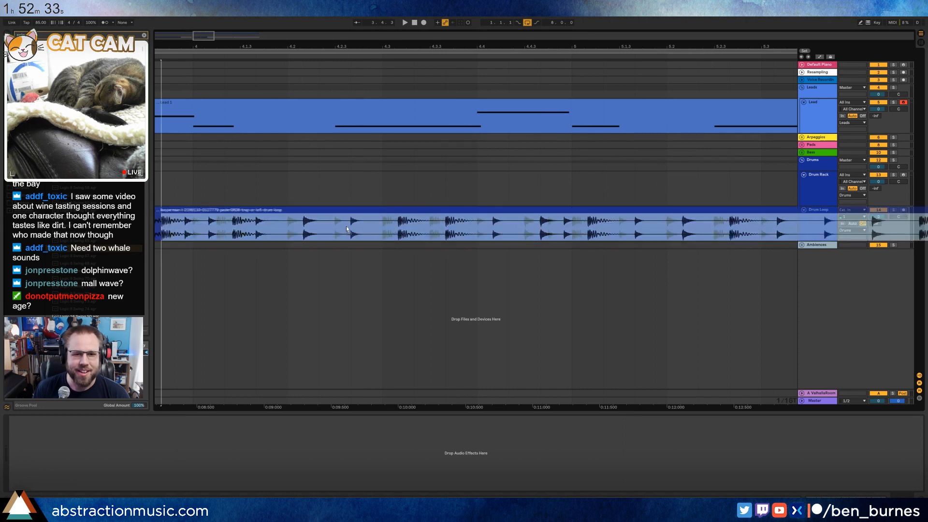
pyautogui.moveTo(336, 231); pyautogui.dragTo(357, 232)
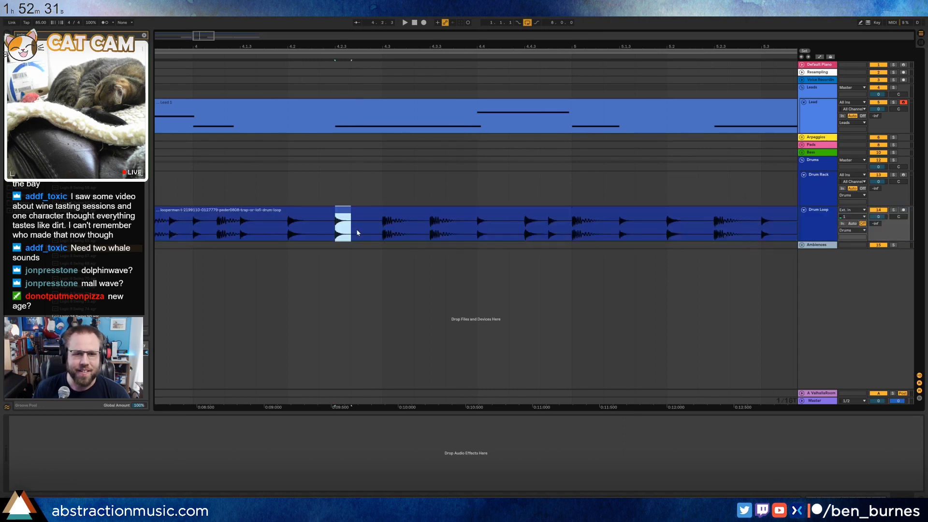
pyautogui.hotkey('ctrl', 'c')
pyautogui.click(366, 232)
pyautogui.hotkey('ctrl', 'v')
pyautogui.click(259, 231)
pyautogui.press('space')
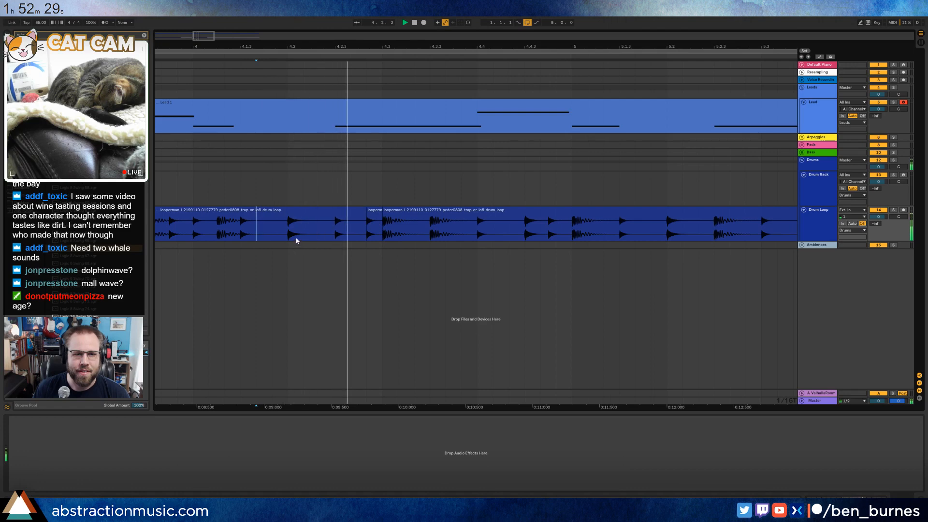
# - Move the pasted hit one triplet subdivision earlier, directly behind the hit at 4.2.3, and listen from bar 4
pyautogui.click(374, 215)
pyautogui.press('space')
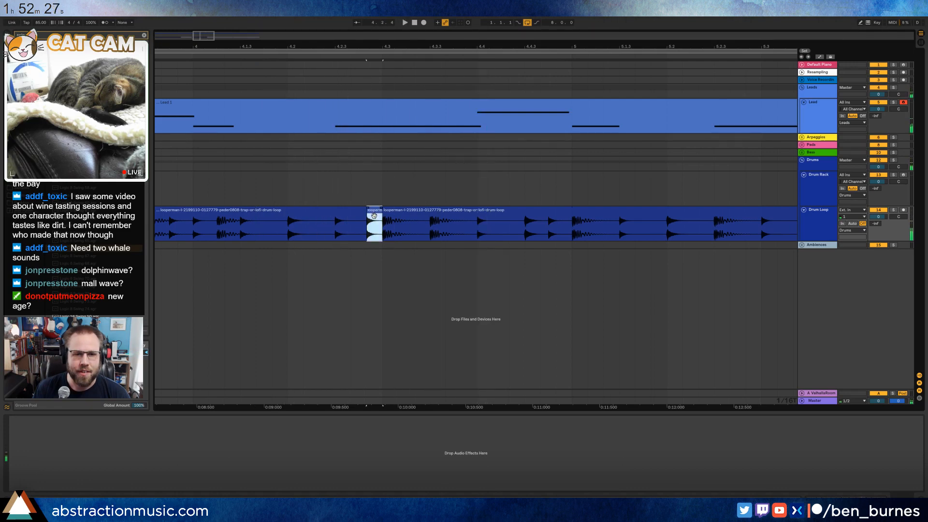
pyautogui.moveTo(373, 213); pyautogui.dragTo(357, 217)
pyautogui.click(300, 228)
pyautogui.press('space')
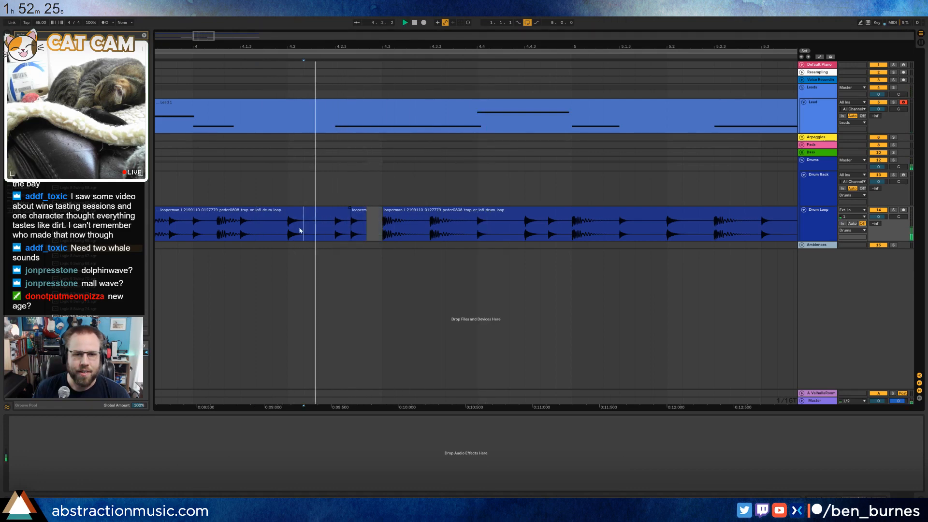
pyautogui.click(231, 228)
pyautogui.press('space')
pyautogui.press('space')
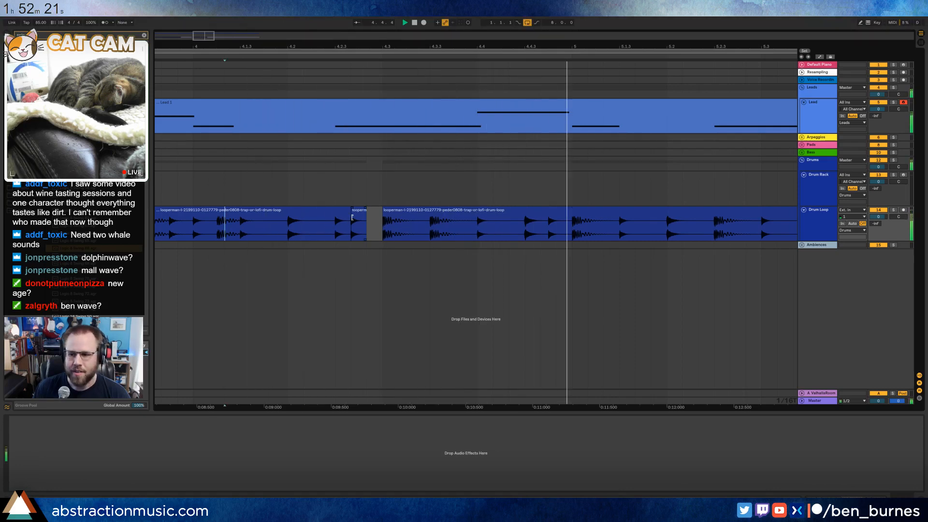
pyautogui.press('space')
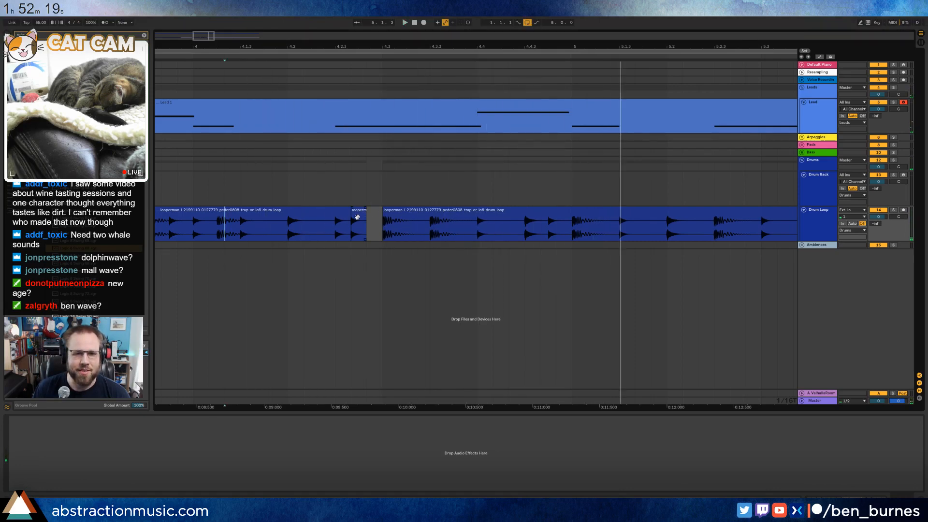
# - Fill the gap before 4.3 with a copy of the moved hit, then open that copy's waveform and adjust its sample settings
pyautogui.moveTo(357, 217); pyautogui.dragTo(370, 215)
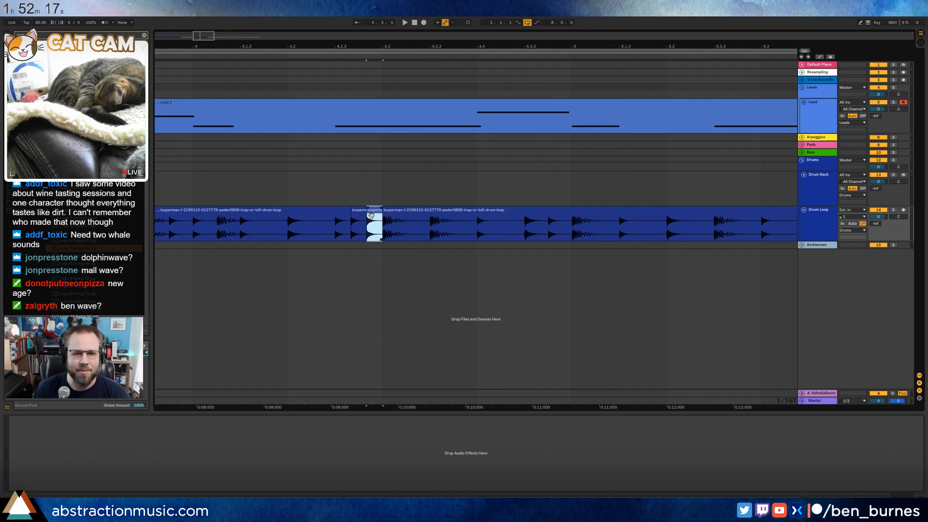
pyautogui.doubleClick(373, 213)
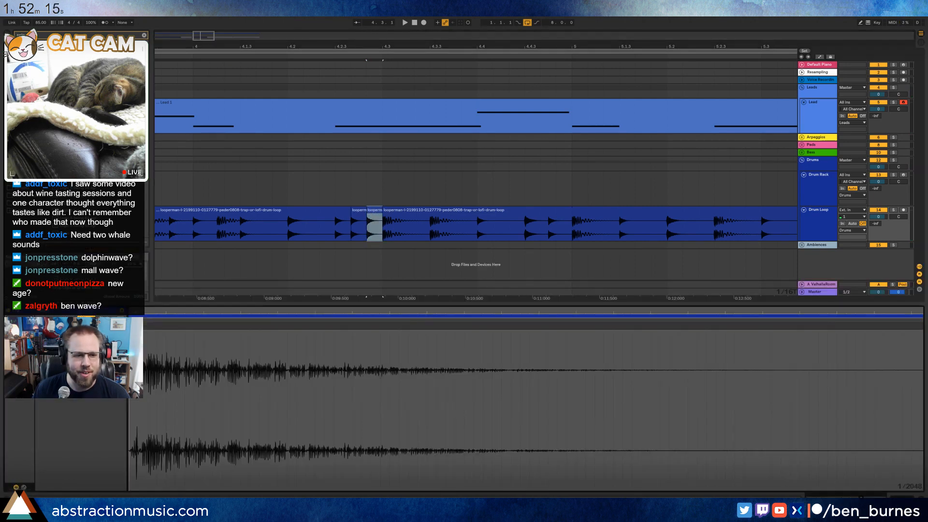
pyautogui.moveTo(68, 368); pyautogui.dragTo(69, 362)
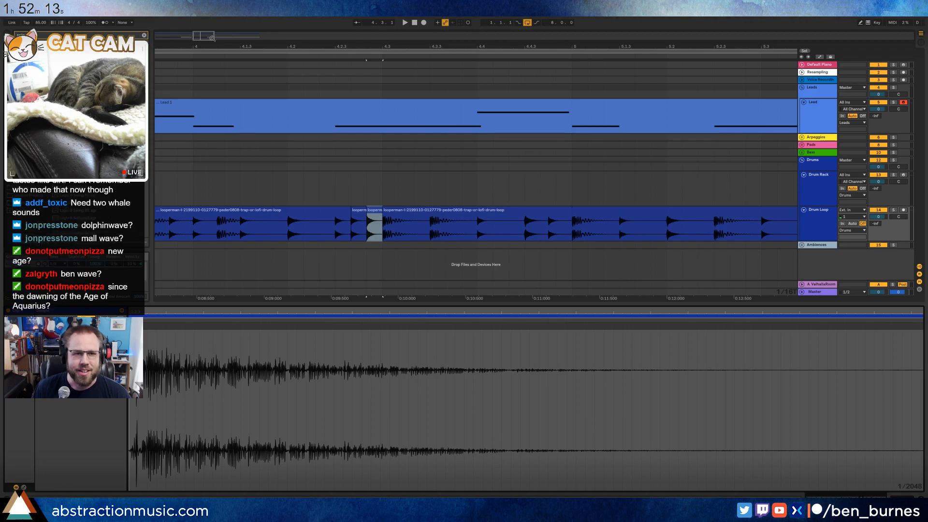
# - Select the drum loop clip that follows the new hits and play the arrangement from just after 4.3
pyautogui.moveTo(658, 46)
pyautogui.mouseDown()
pyautogui.moveTo(660, 30)
pyautogui.moveTo(346, 20)
pyautogui.moveTo(510, 32)
pyautogui.moveTo(418, 32)
pyautogui.mouseUp()
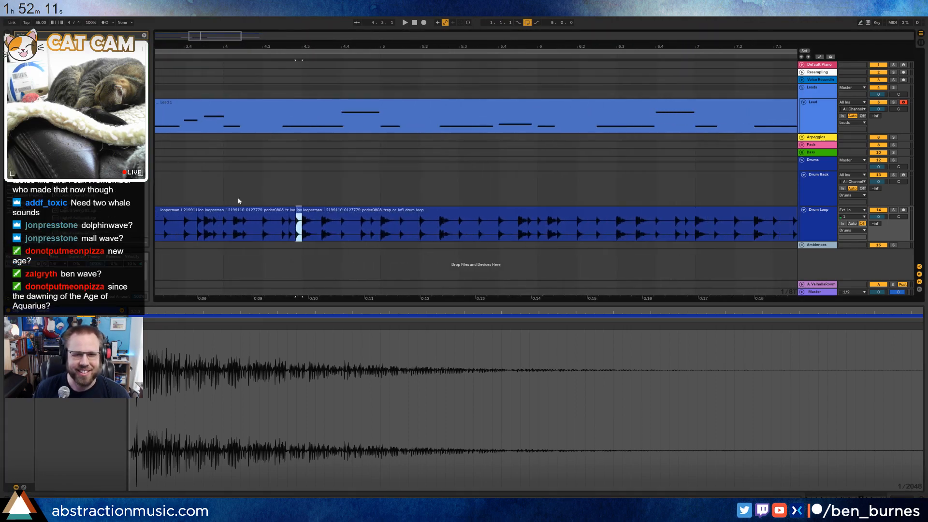
pyautogui.click(325, 211)
pyautogui.click(319, 226)
pyautogui.press('space')
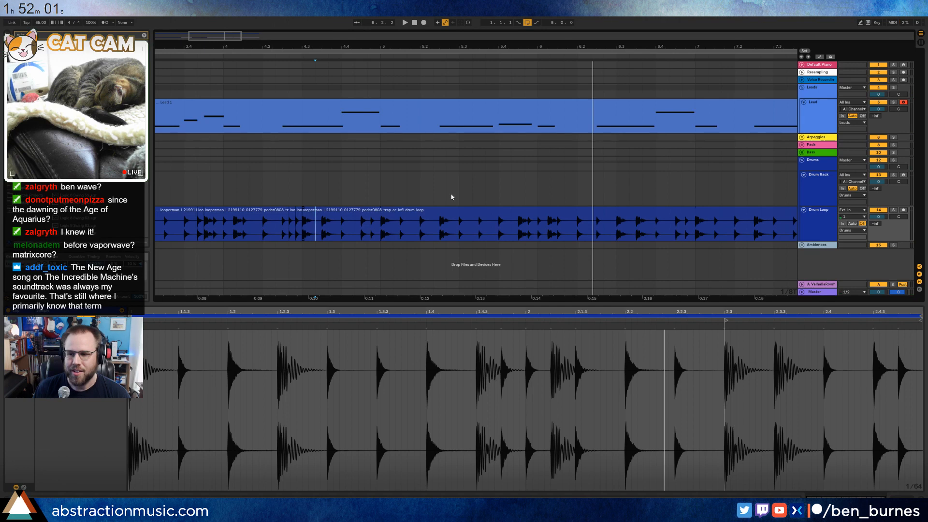
pyautogui.moveTo(222, 37); pyautogui.dragTo(238, 63)
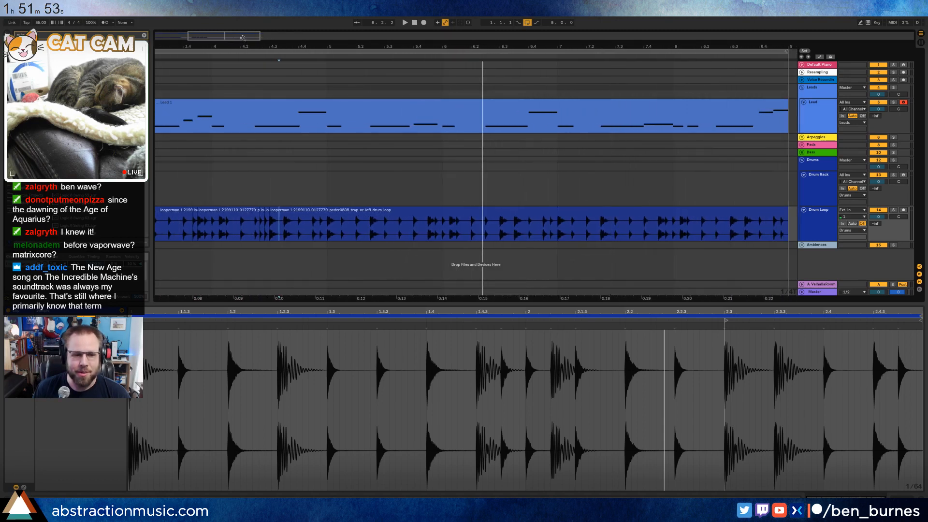
pyautogui.moveTo(62, 511)
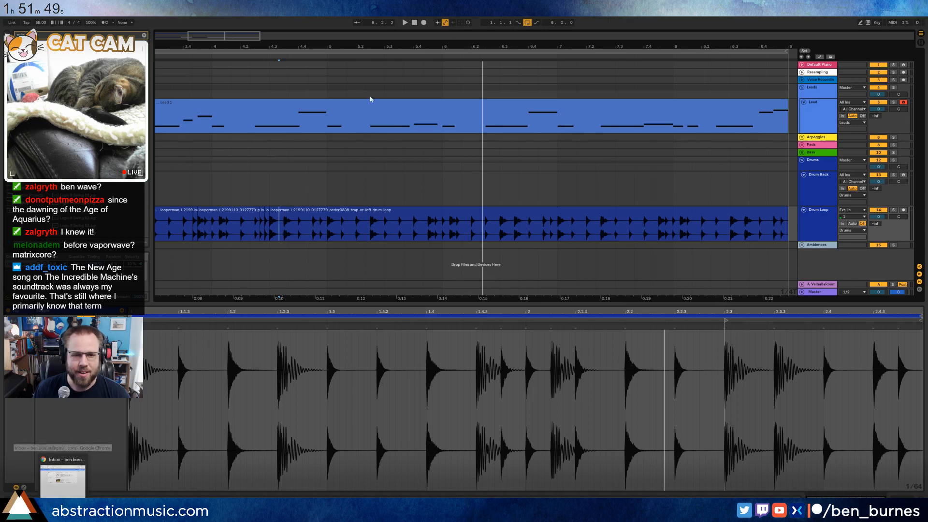
pyautogui.moveTo(218, 38); pyautogui.dragTo(203, 37)
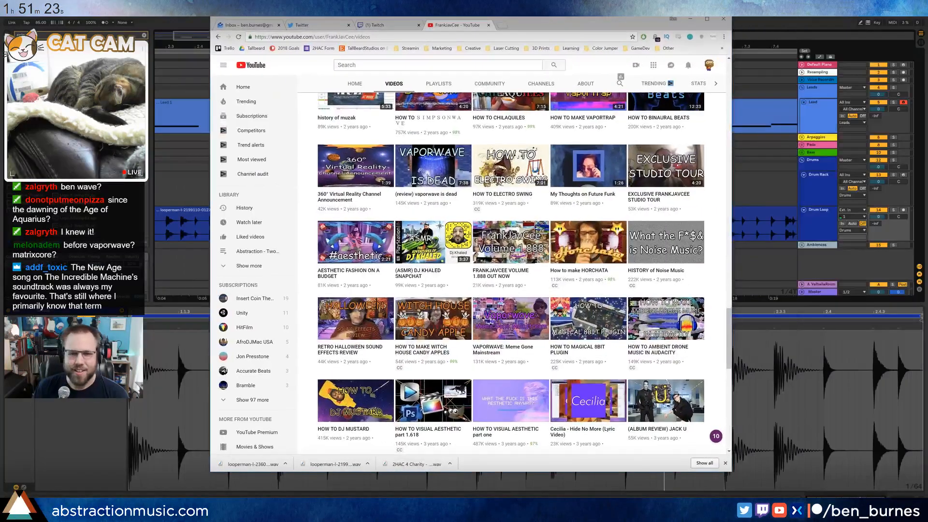
# - Look through FrankJavCee's video list on YouTube down to the oldest uploads, then return to Ableton Live
pyautogui.scroll(-5, 468, 241)
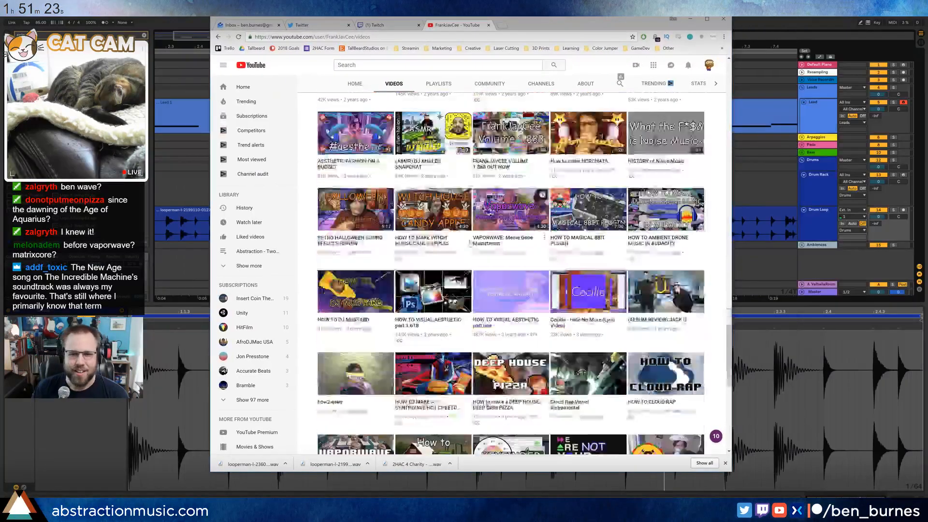
pyautogui.scroll(-7, 467, 240)
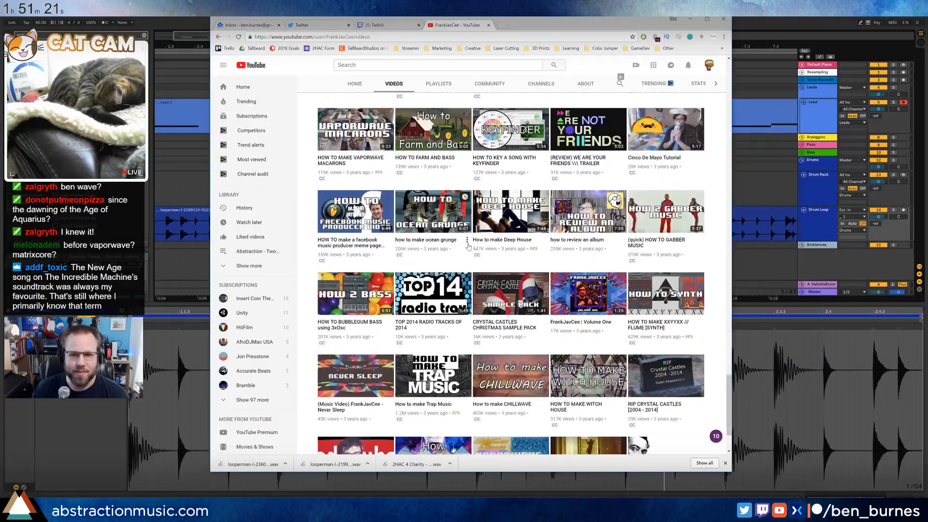
pyautogui.scroll(-7, 467, 249)
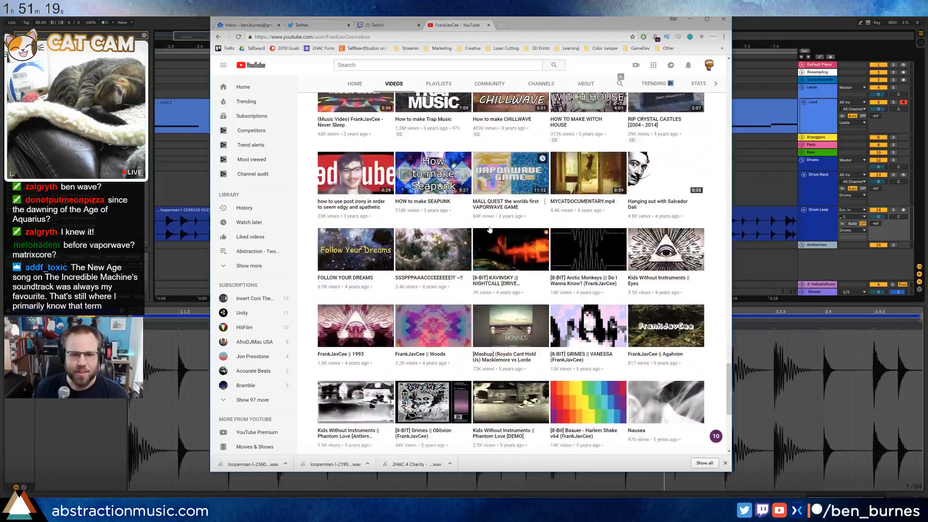
pyautogui.scroll(-9, 490, 231)
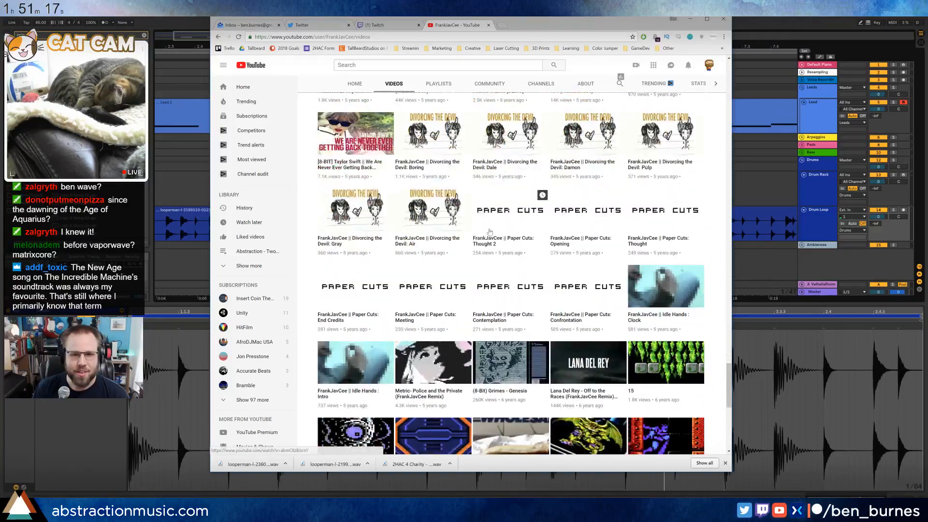
pyautogui.scroll(-3, 490, 236)
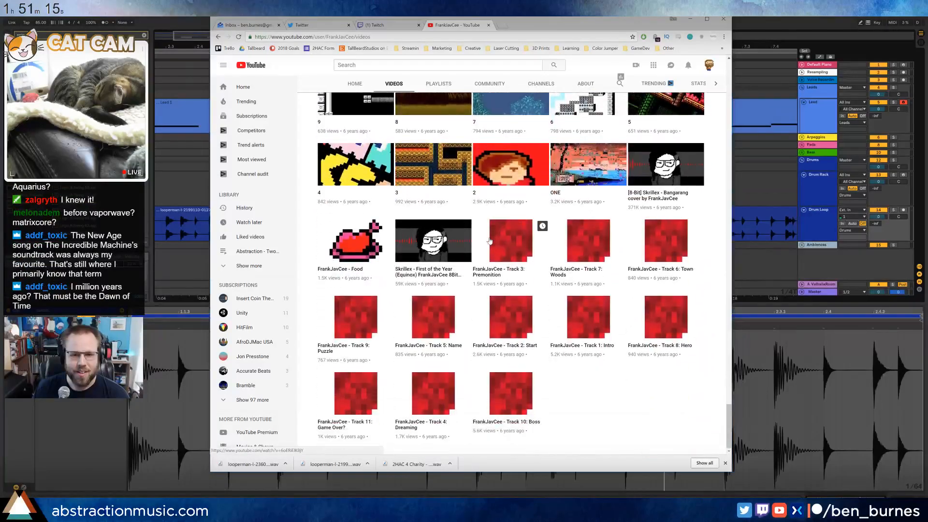
pyautogui.scroll(4, 492, 242)
pyautogui.scroll(15, 493, 248)
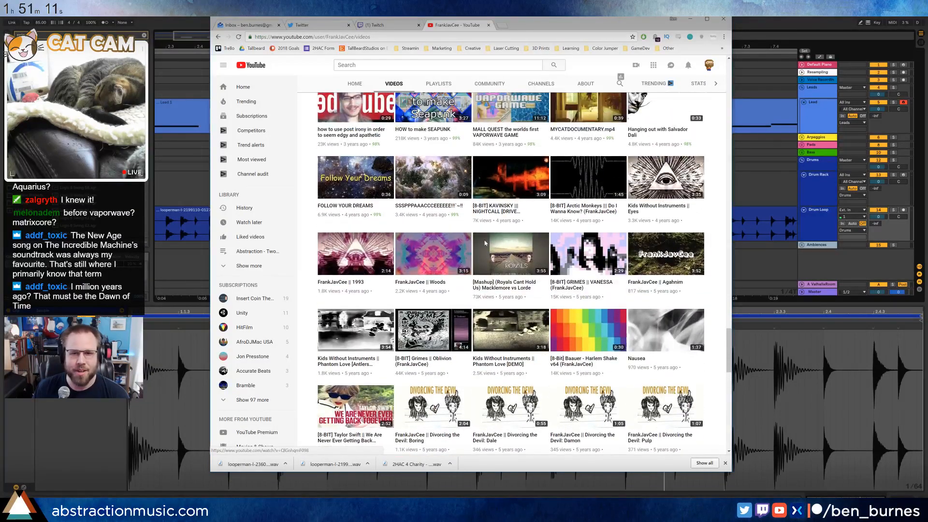
pyautogui.scroll(3, 486, 243)
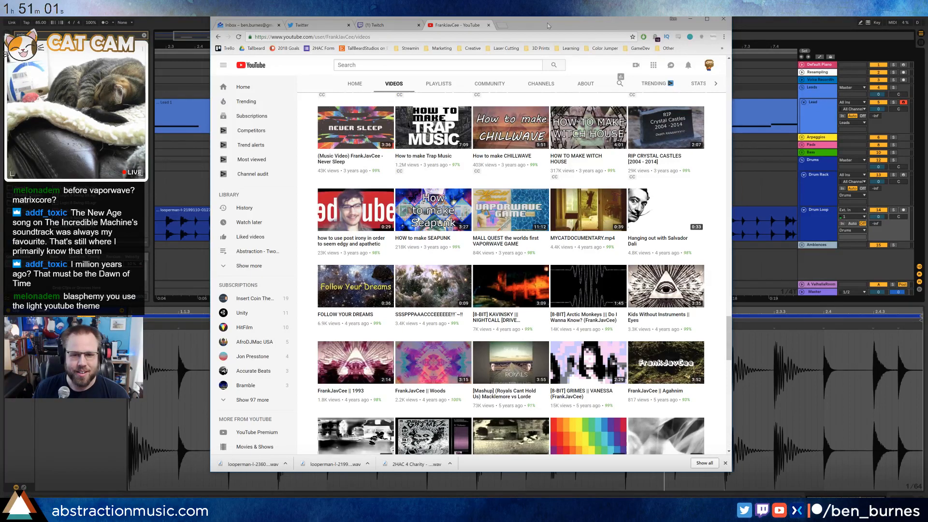
pyautogui.click(690, 19)
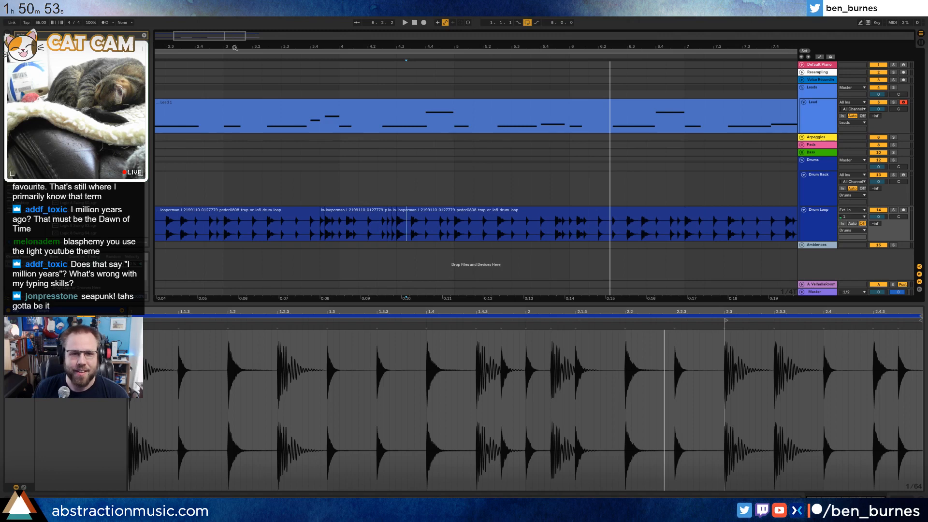
# - Play the arrangement from around bar 3 to hear the edited drum fill in bar 4
pyautogui.moveTo(235, 48); pyautogui.dragTo(263, 29)
pyautogui.click(251, 57)
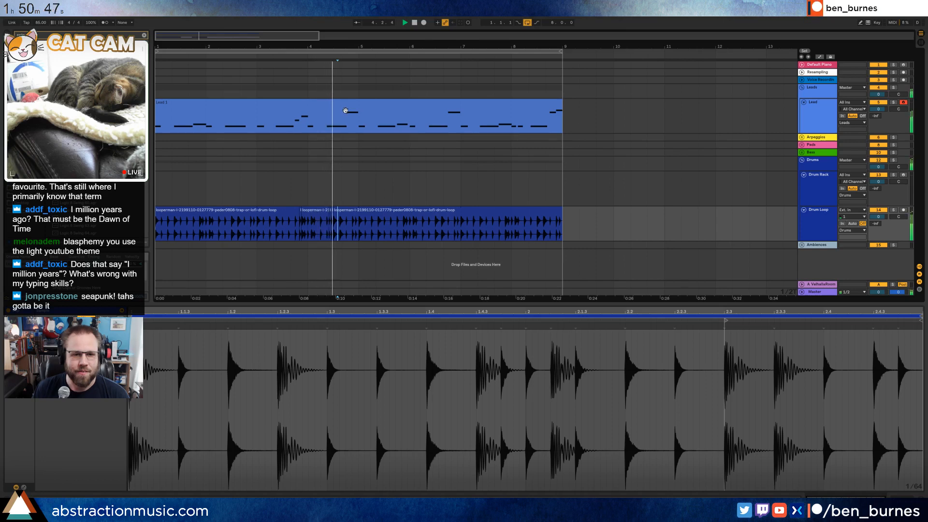
pyautogui.press('space')
# - Copy the first drum hit of bar 5, paste it on the triplet subdivision at 5.1.3 and play from bar 5
pyautogui.moveTo(219, 37); pyautogui.dragTo(219, 40)
pyautogui.moveTo(405, 47); pyautogui.dragTo(530, 91)
pyautogui.moveTo(316, 237); pyautogui.dragTo(333, 239)
pyautogui.click(356, 229)
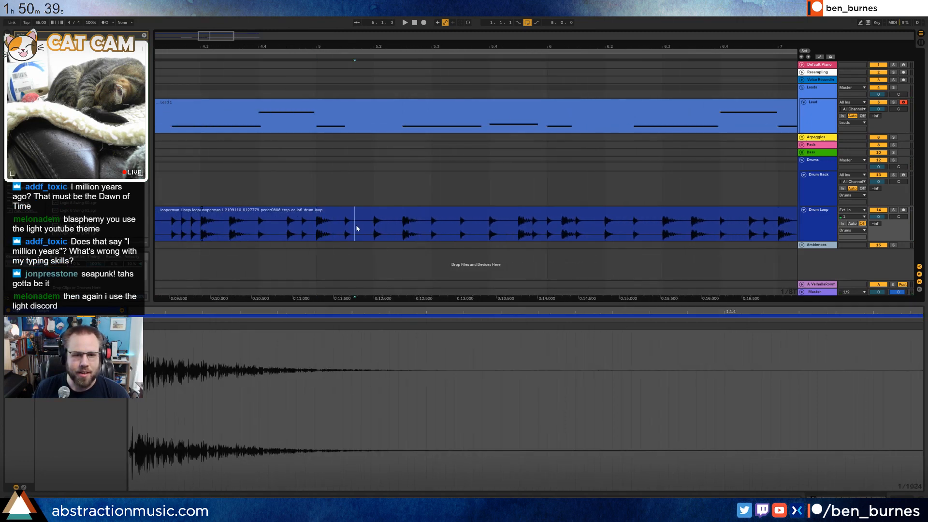
pyautogui.hotkey('ctrl', 'v')
pyautogui.click(317, 229)
pyautogui.press('space')
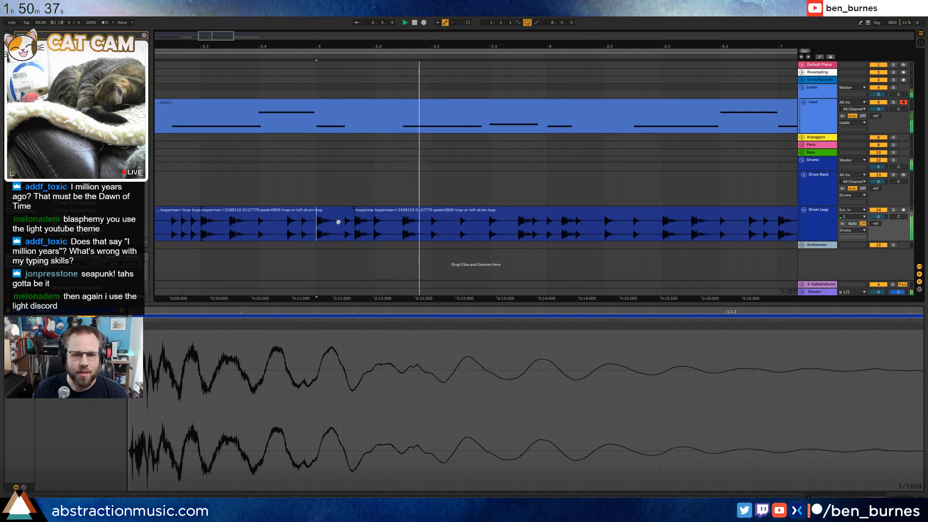
# - Move the drum segment just before 5.3 one triplet subdivision later so it starts on 5.3, and play from bar 5
pyautogui.press('space')
pyautogui.click(393, 230)
pyautogui.moveTo(389, 231)
pyautogui.mouseDown()
pyautogui.moveTo(376, 231)
pyautogui.moveTo(399, 227)
pyautogui.mouseUp()
pyautogui.click(425, 226)
pyautogui.press('Delete')
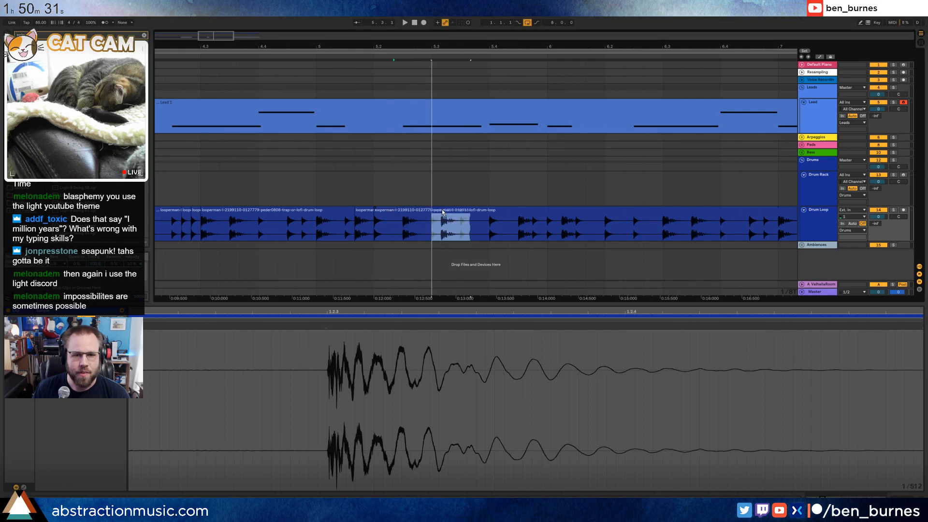
pyautogui.click(309, 235)
pyautogui.press('space')
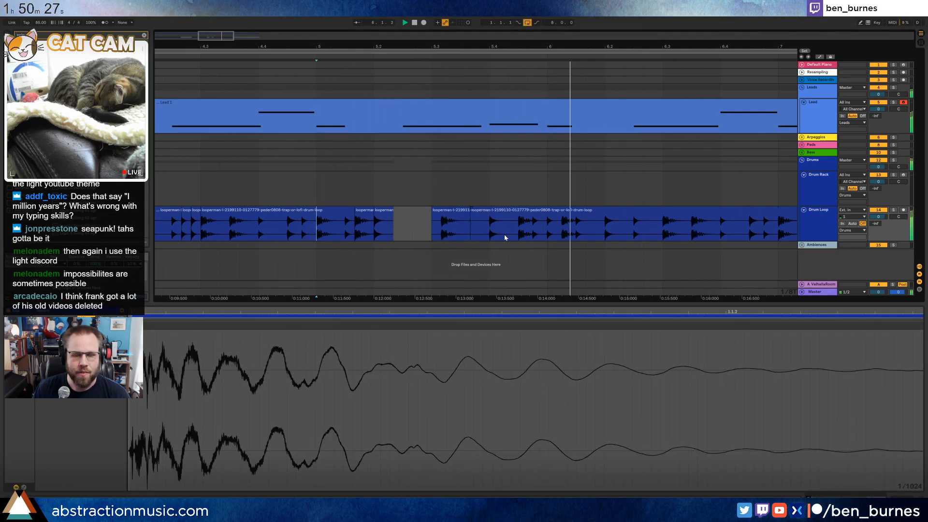
# - Select the moved drum clip at 5.3 and replay the edited passage from the start of bar 5
pyautogui.press('space')
pyautogui.click(445, 212)
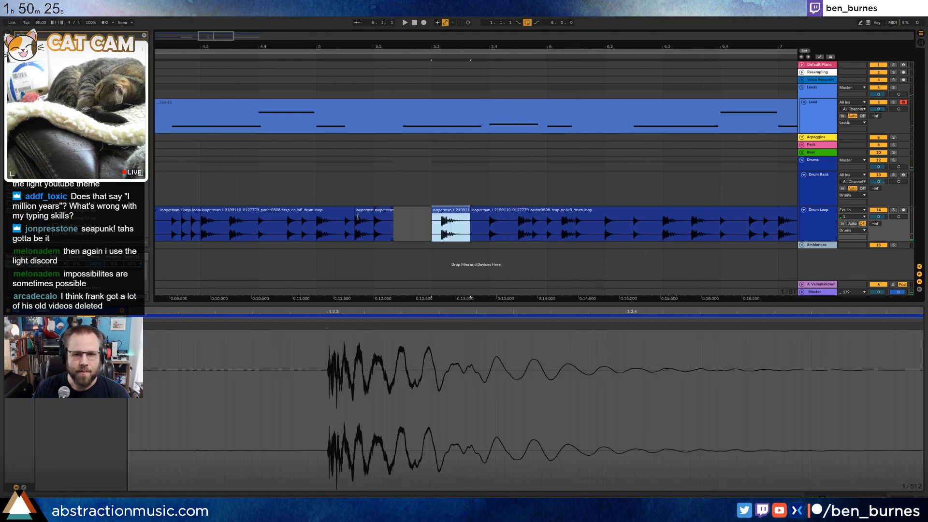
pyautogui.click(317, 212)
pyautogui.press('space')
pyautogui.click(315, 228)
pyautogui.press('space')
pyautogui.press('space')
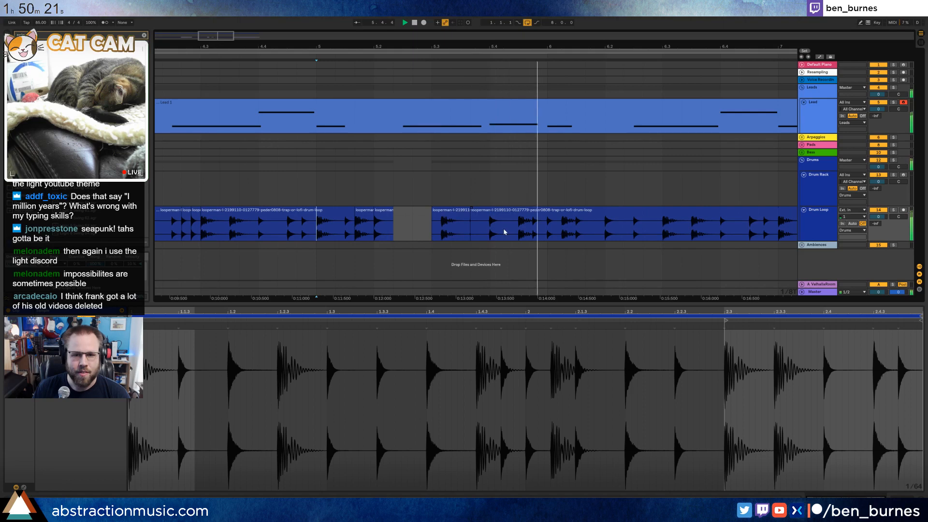
# - Try duplicating the drum hit at 5.4.3 onto the last sixteenth before bar 6, and listen from 5.4
pyautogui.moveTo(219, 38); pyautogui.dragTo(225, 39)
pyautogui.click(416, 234)
pyautogui.scroll(5, 425, 232)
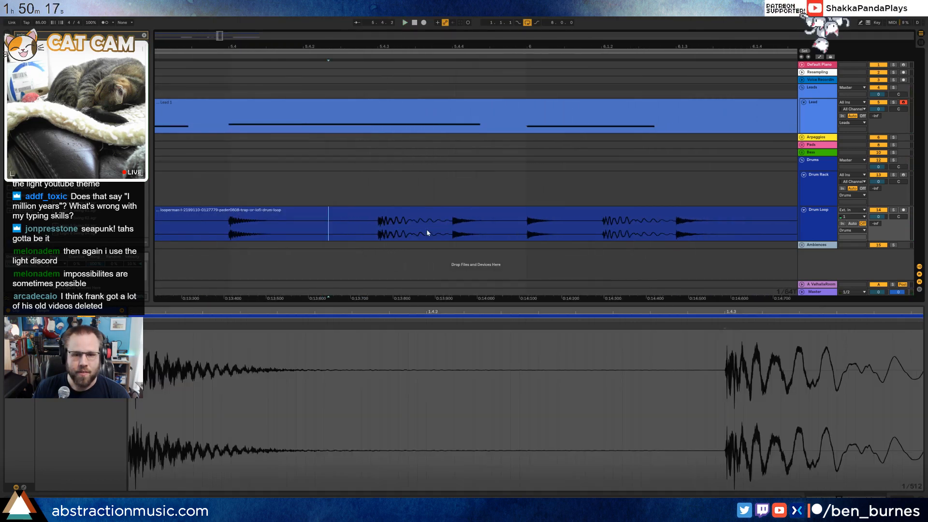
pyautogui.moveTo(378, 223); pyautogui.dragTo(440, 233)
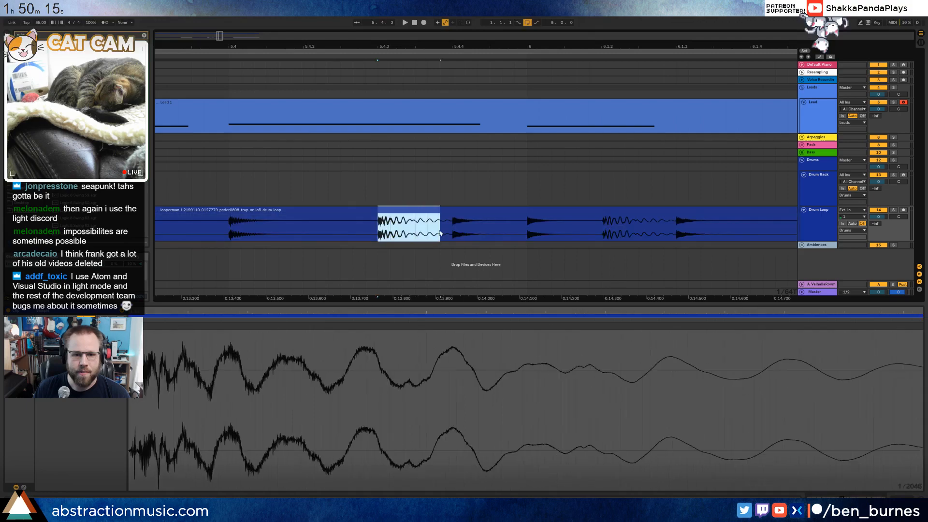
pyautogui.hotkey('ctrl', 'd')
pyautogui.click(241, 244)
pyautogui.press('space')
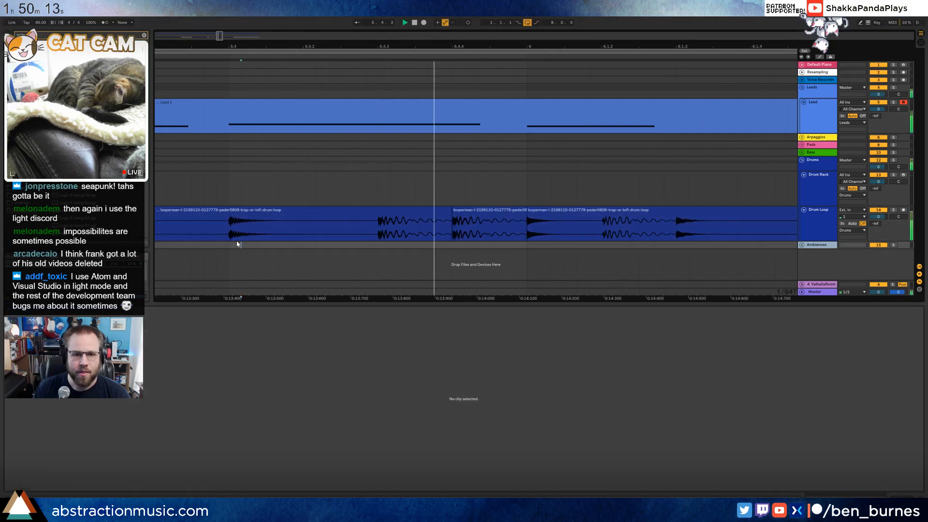
pyautogui.press('space')
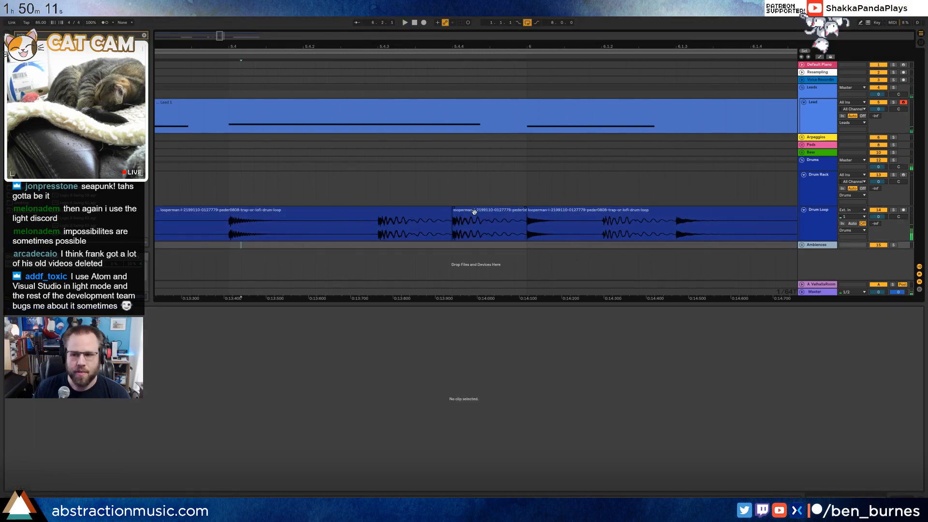
# - Turn off the triplet grid, delete the duplicated hit before bar 6, extend the preceding loop clip over the gap and play it back
pyautogui.hotkey('ctrl', '3')
pyautogui.hotkey('ctrl', '2')
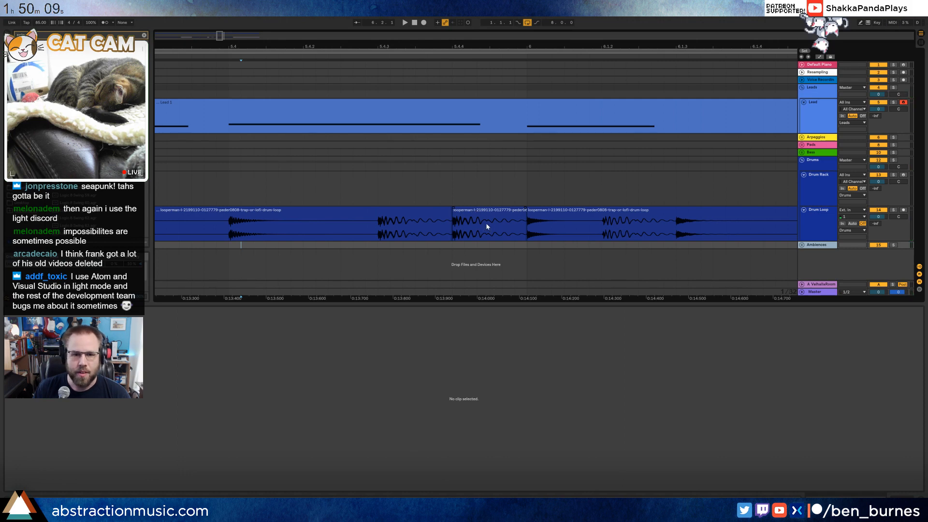
pyautogui.scroll(-3, 424, 205)
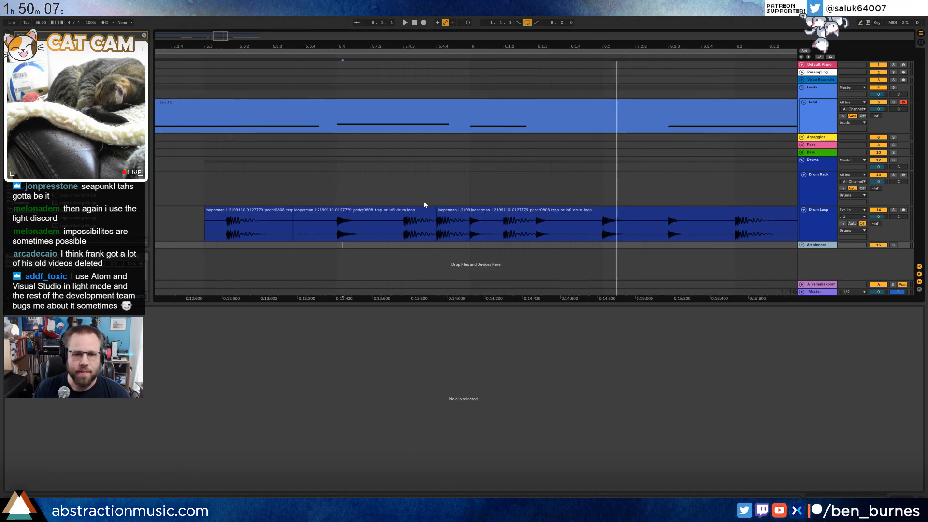
pyautogui.click(458, 212)
pyautogui.press('Delete')
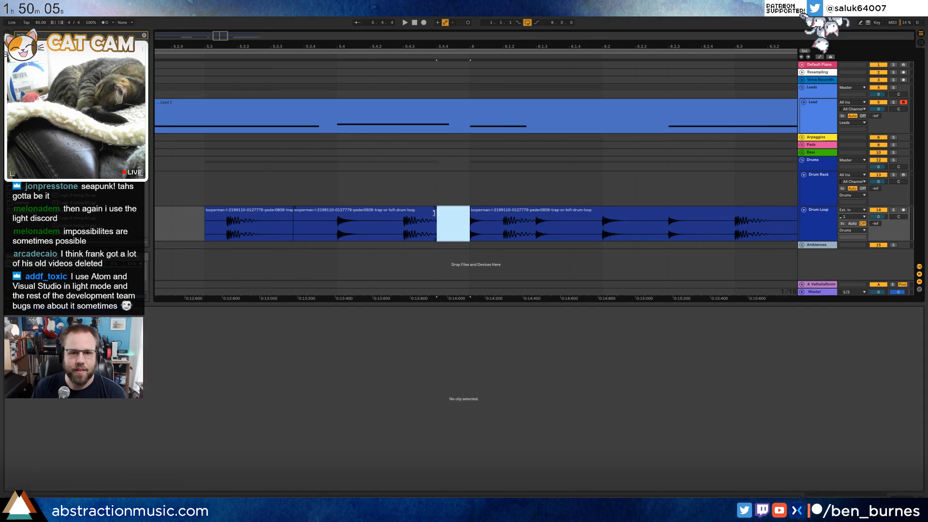
pyautogui.click(436, 213)
pyautogui.moveTo(436, 212); pyautogui.dragTo(470, 211)
pyautogui.click(294, 231)
pyautogui.press('space')
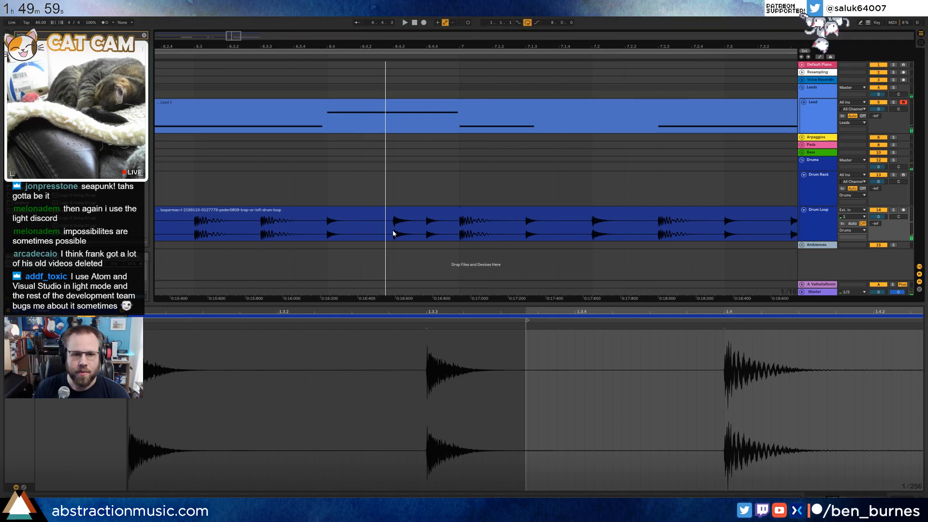
# - Copy the one-sixteenth drum hit at 6.4.3, paste it at 6.3.3 and play from 6.3
pyautogui.moveTo(393, 233); pyautogui.dragTo(422, 234)
pyautogui.hotkey('ctrl', 'c')
pyautogui.click(262, 233)
pyautogui.hotkey('ctrl', 'v')
pyautogui.click(195, 237)
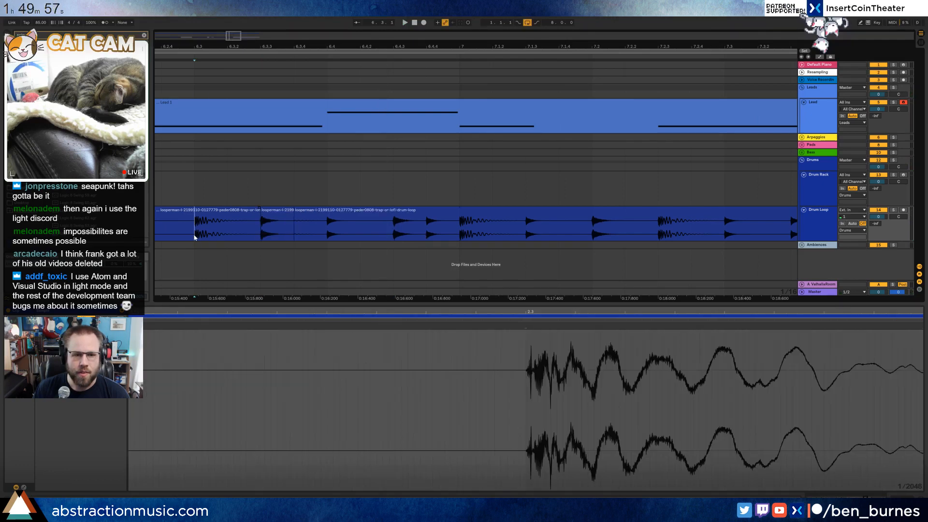
pyautogui.press('space')
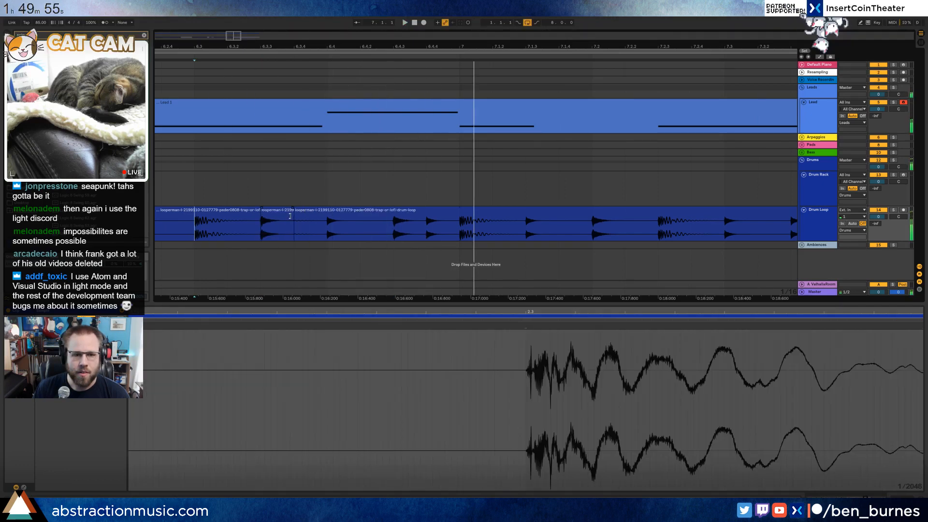
# - Lengthen the pasted hit at 6.3.3 toward 6.4 and play the arrangement from just before 6.3
pyautogui.moveTo(293, 211); pyautogui.dragTo(317, 219)
pyautogui.click(176, 231)
pyautogui.press('space')
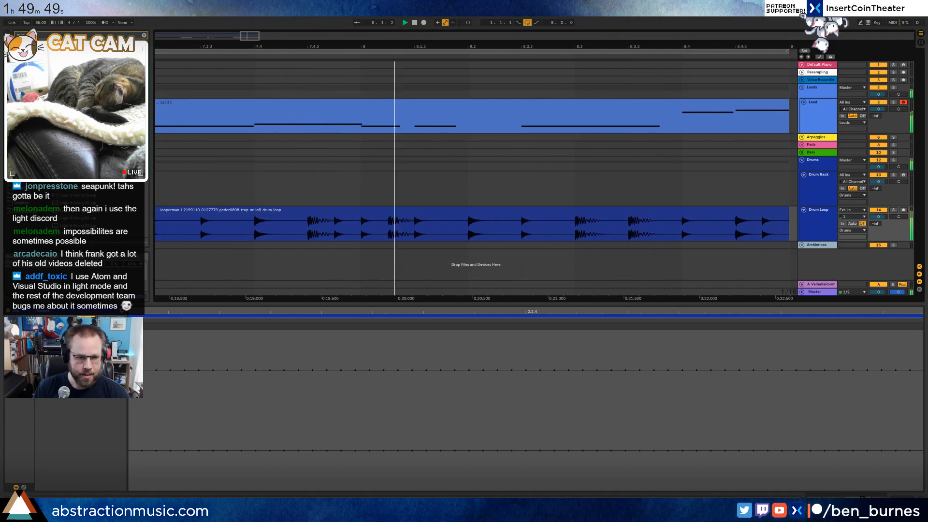
pyautogui.press('space')
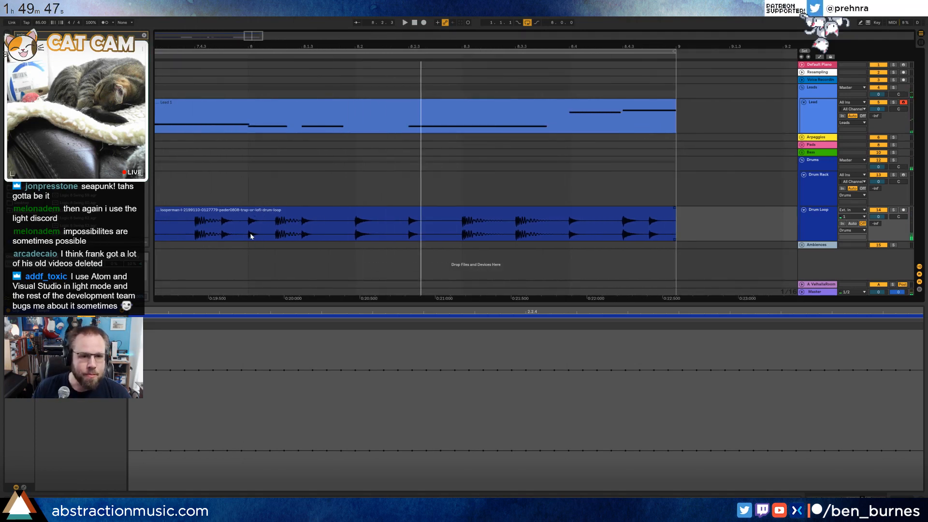
# - Duplicate the first beat of bar 8 in the drum loop onto 8.2 and play from bar 8
pyautogui.moveTo(251, 236); pyautogui.dragTo(354, 233)
pyautogui.hotkey('ctrl', 'd')
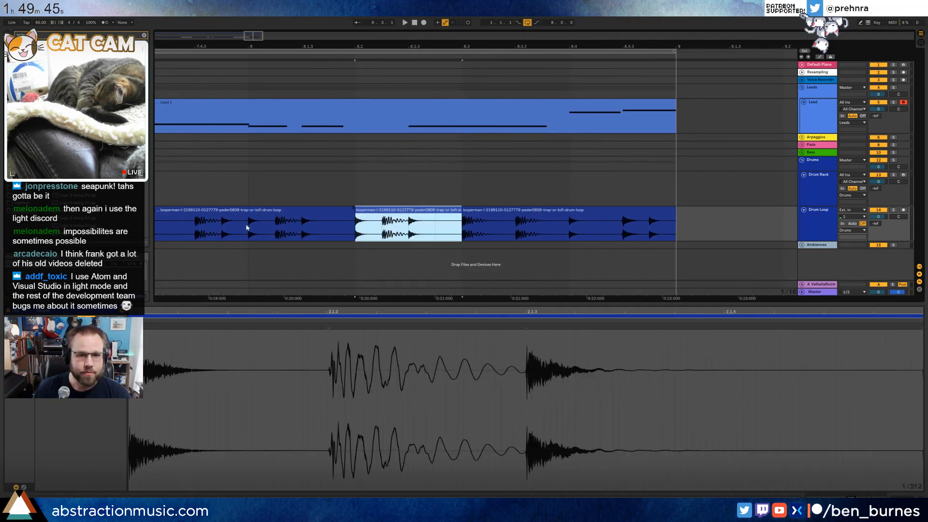
pyautogui.click(248, 226)
pyautogui.press('space')
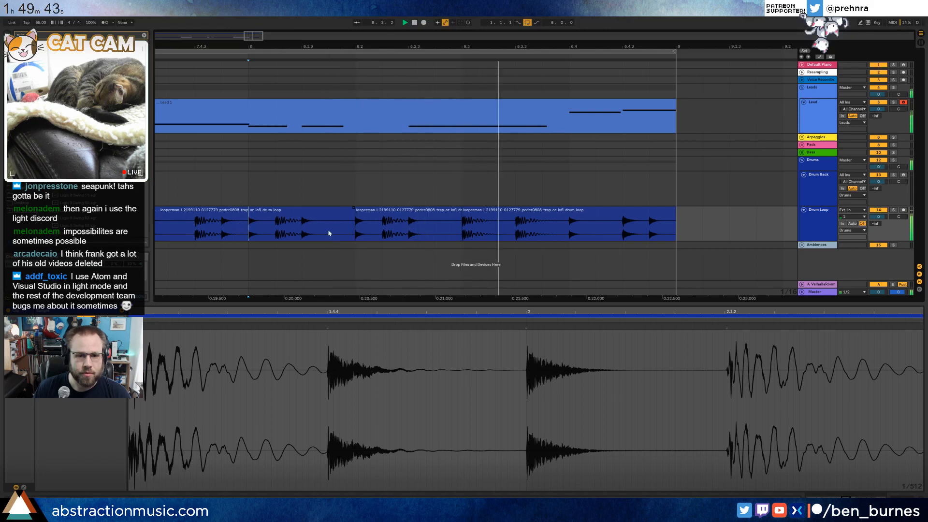
pyautogui.press('space')
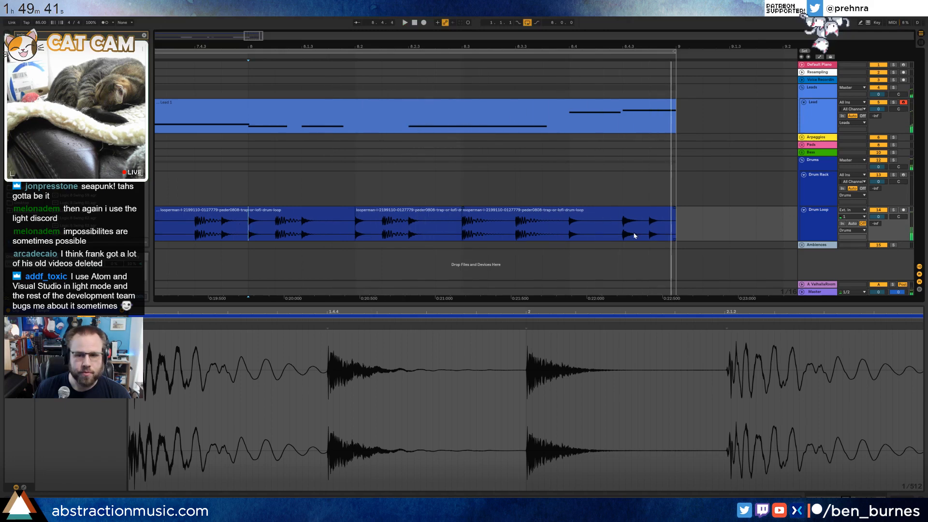
# - Copy the drum hit at 8.4.3 onto the last sixteenth of bar 8 and play from 8.3.3
pyautogui.click(515, 245)
pyautogui.press('space')
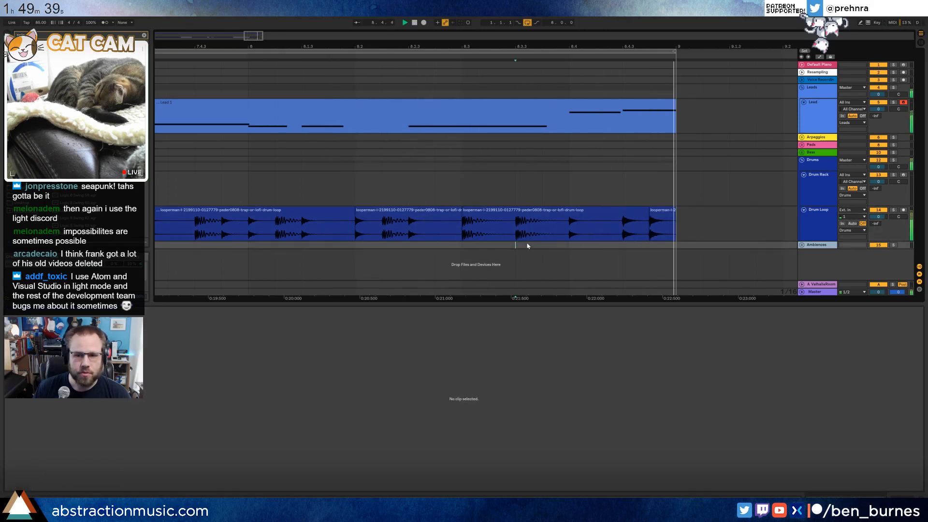
pyautogui.press('space')
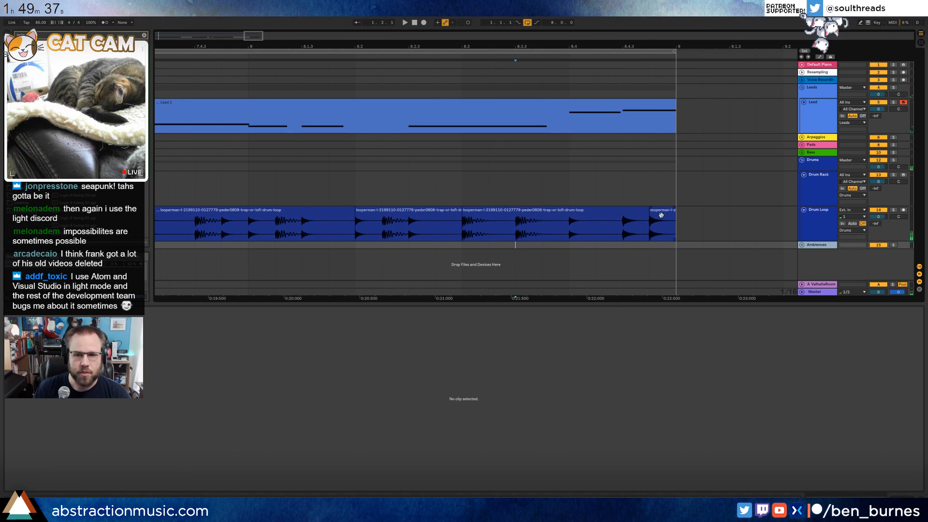
# - Select the copied hit at the end of bar 8 and listen to the ending from just after 8.4
pyautogui.moveTo(246, 36); pyautogui.dragTo(284, 96)
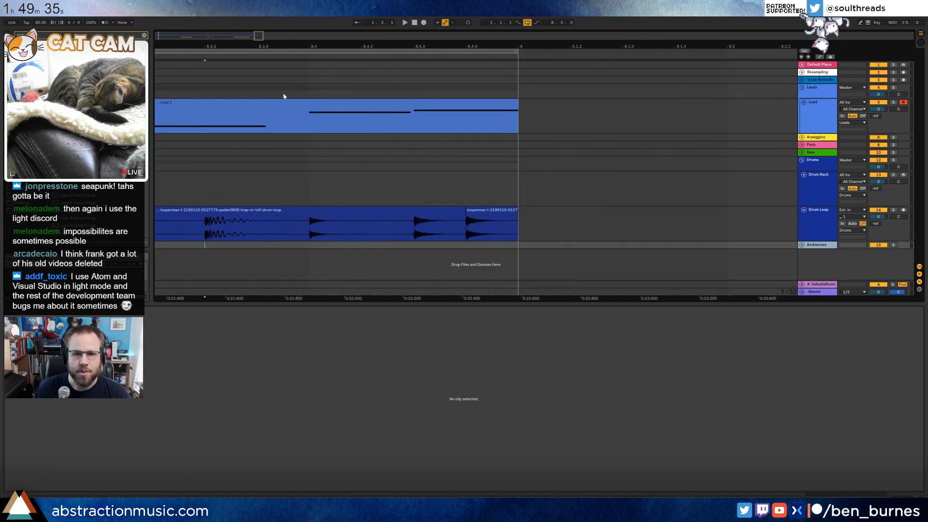
pyautogui.click(503, 209)
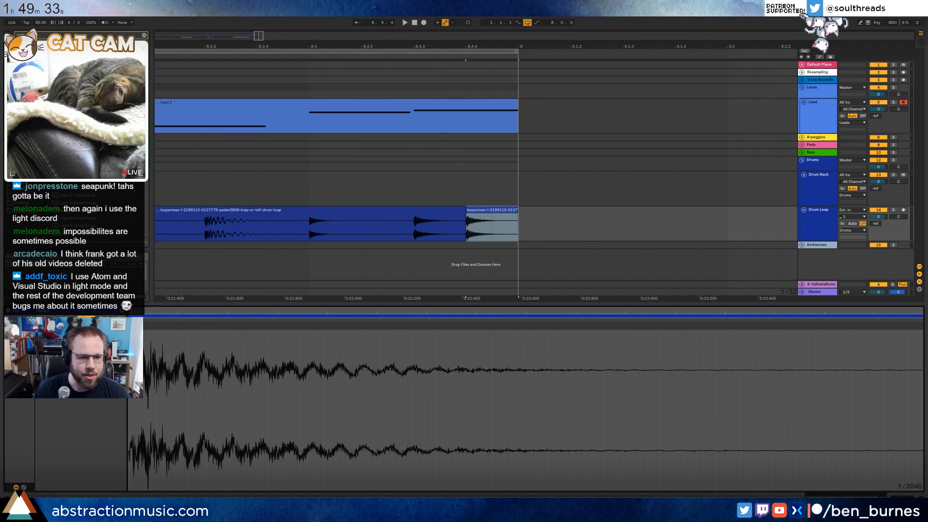
pyautogui.click(336, 233)
pyautogui.press('space')
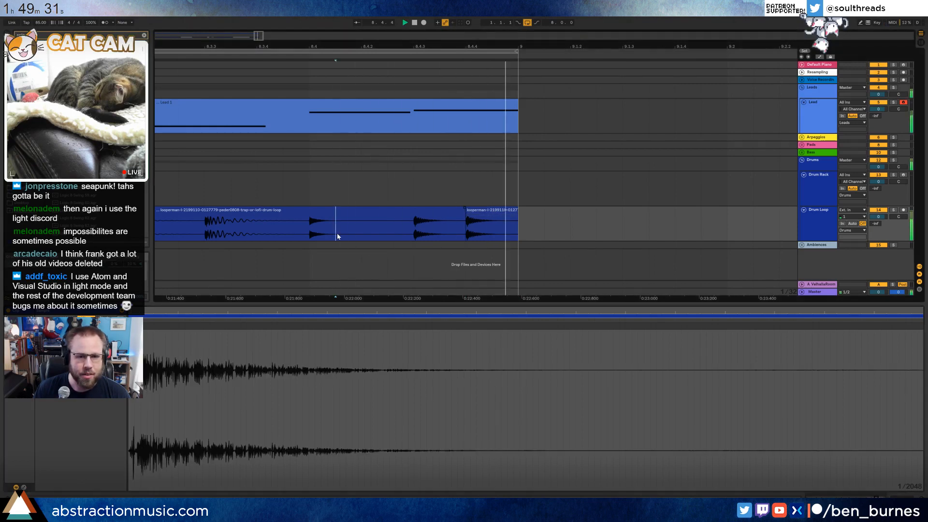
# - Play the ending from between 8.3.4 and 8.4, then listen to the whole eight-bar loop from the start
pyautogui.click(283, 234)
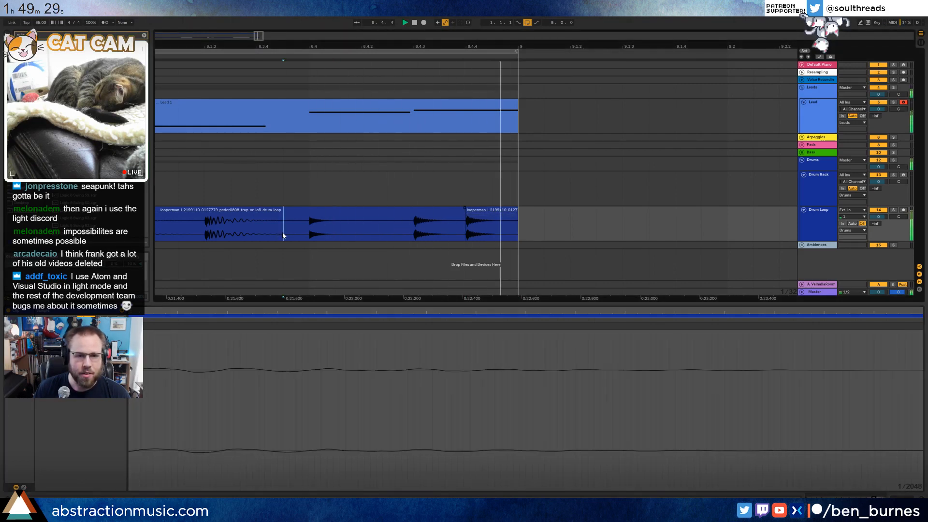
pyautogui.press('space')
pyautogui.moveTo(257, 35); pyautogui.dragTo(258, 10)
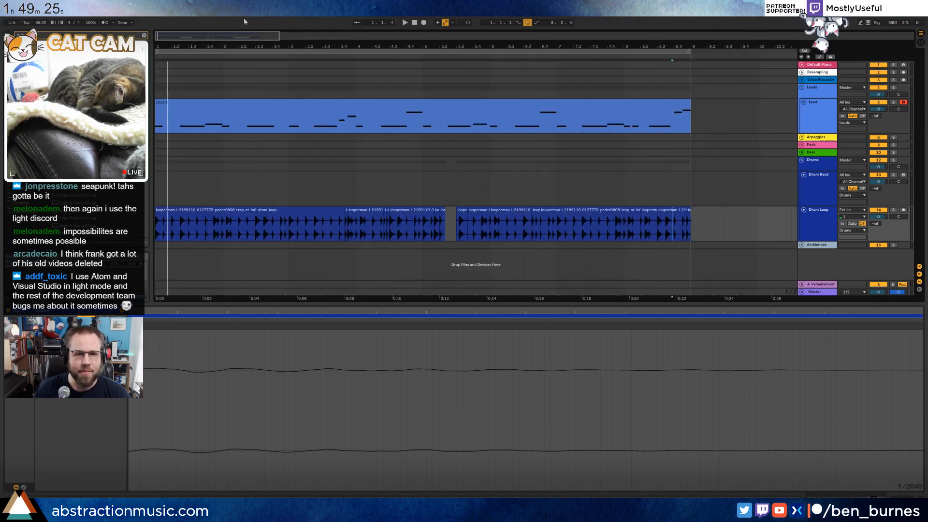
pyautogui.press('space')
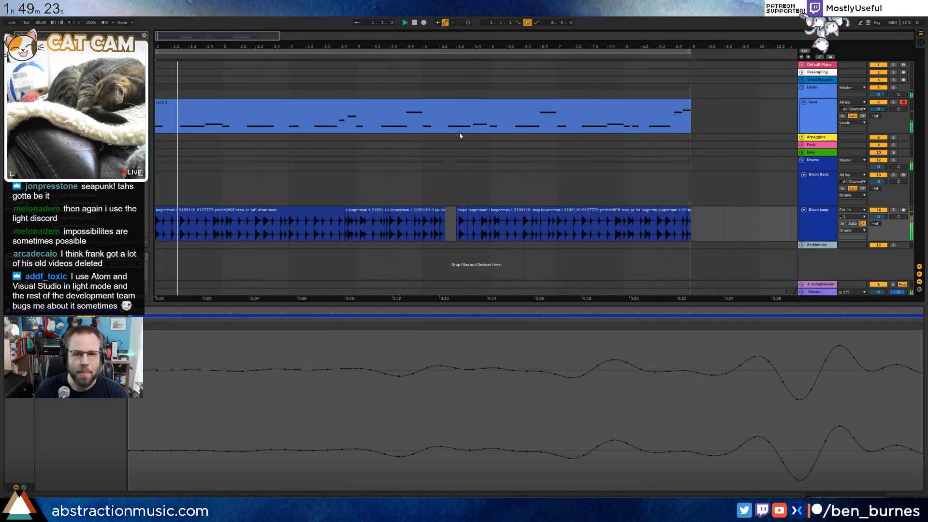
# - Show the device chains of the Drum Rack and Lead tracks, browsing the sound library in between
pyautogui.click(836, 196)
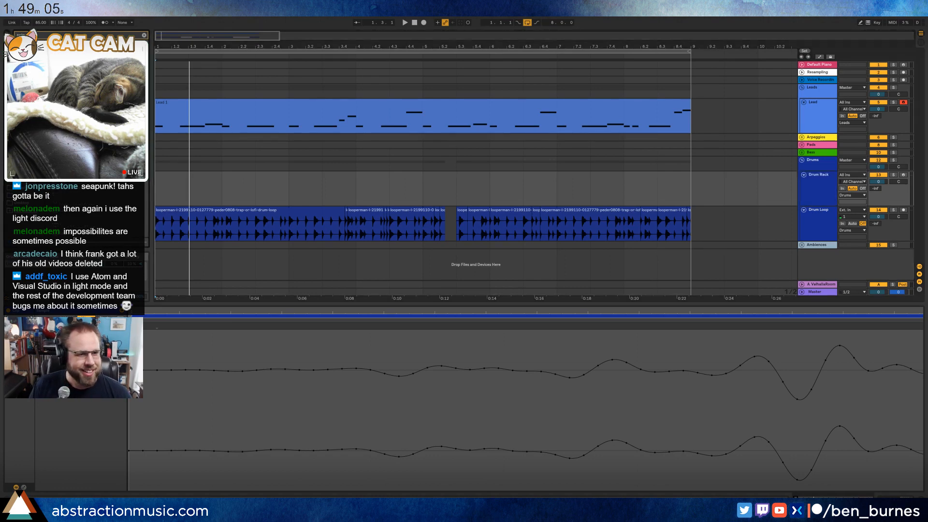
pyautogui.click(763, 182)
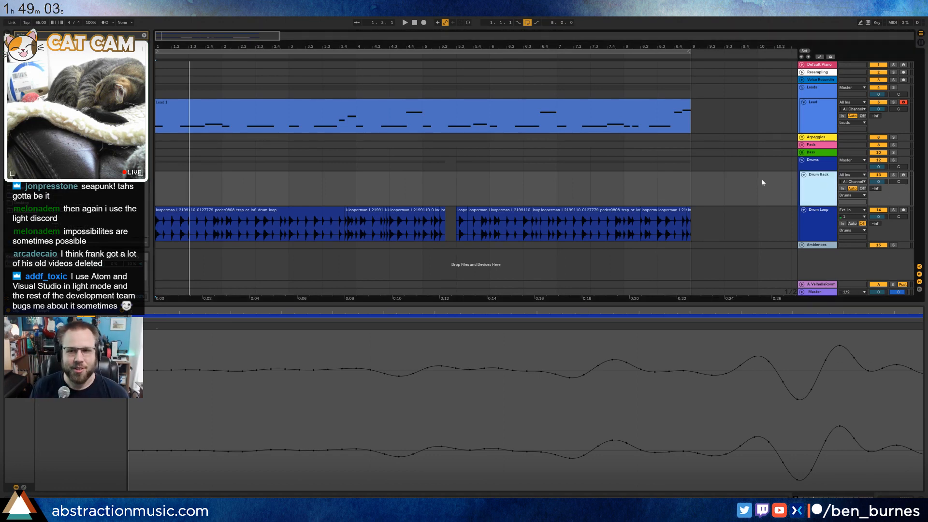
pyautogui.hotkey('shift', 'Tab')
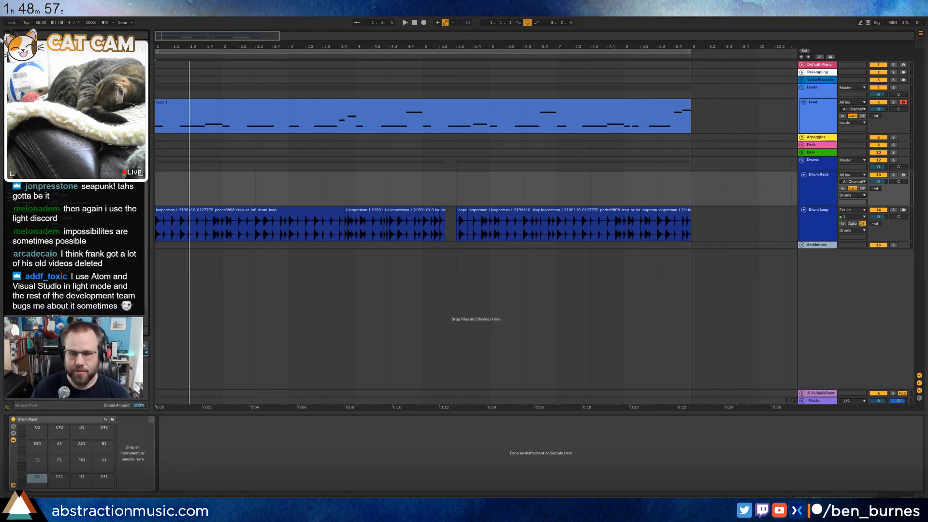
pyautogui.click(23, 148)
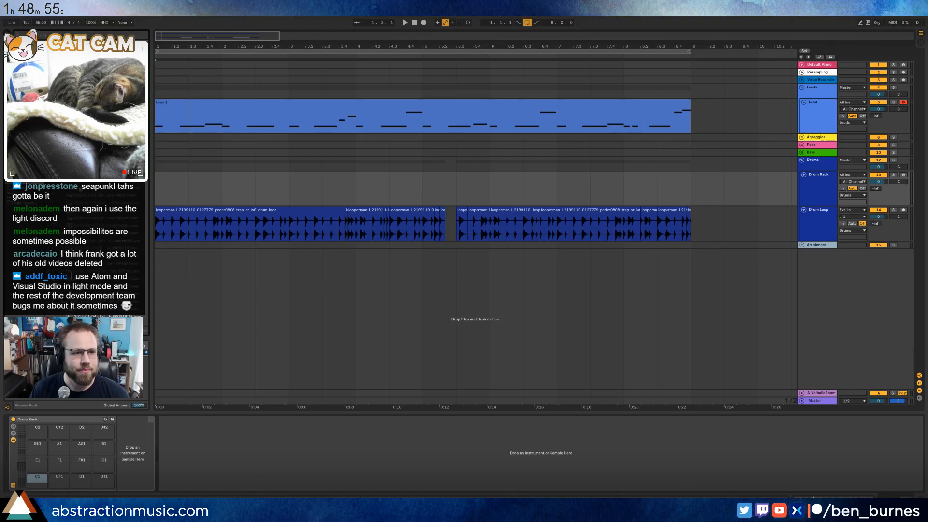
pyautogui.scroll(-10, 101, 251)
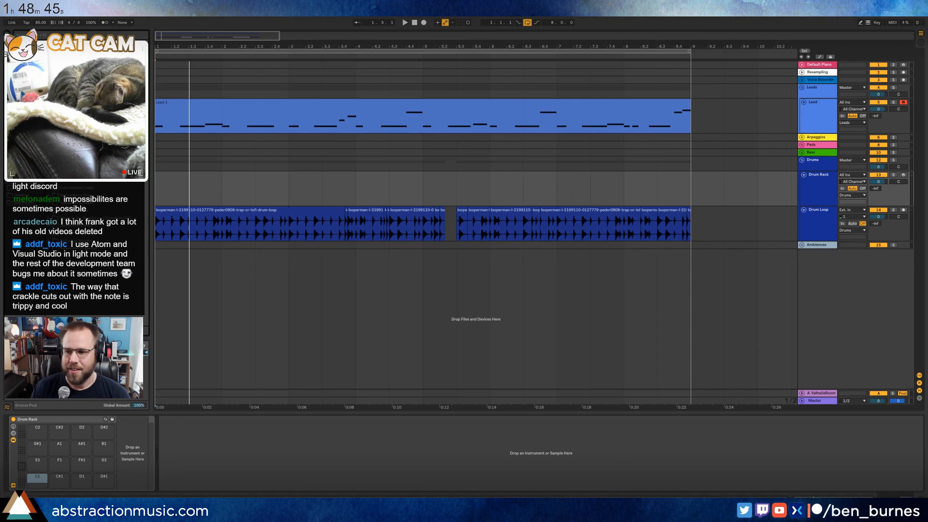
pyautogui.click(272, 107)
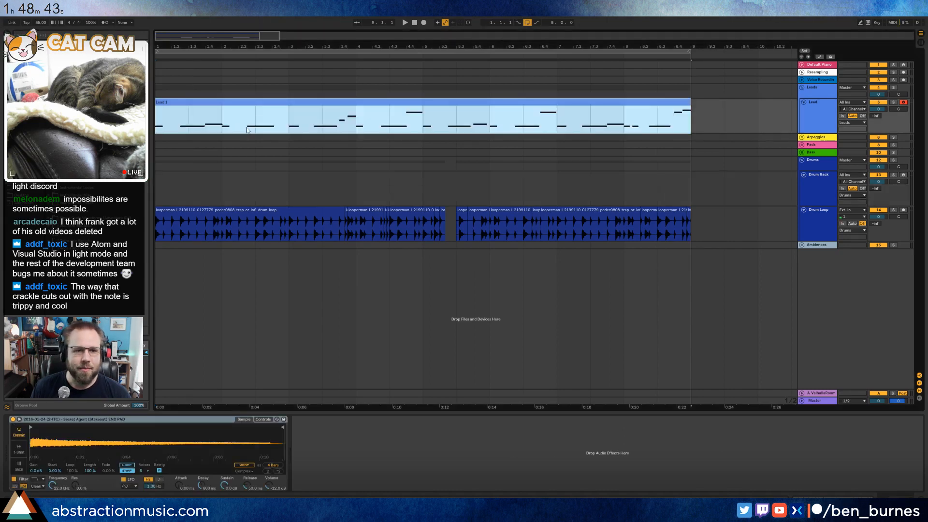
pyautogui.click(818, 119)
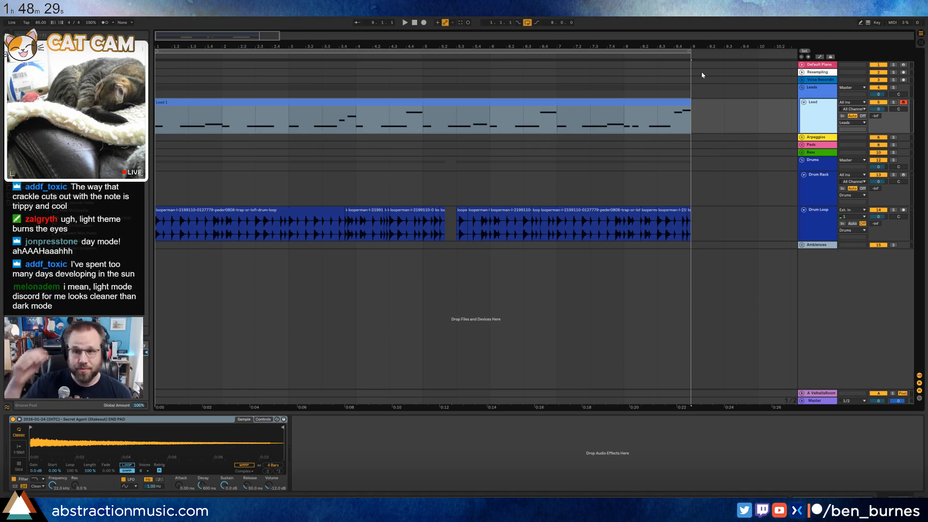
# - Expand the Ambiences group and its first AmbWAV track, and audition tape samples from the library
pyautogui.click(801, 244)
pyautogui.click(803, 261)
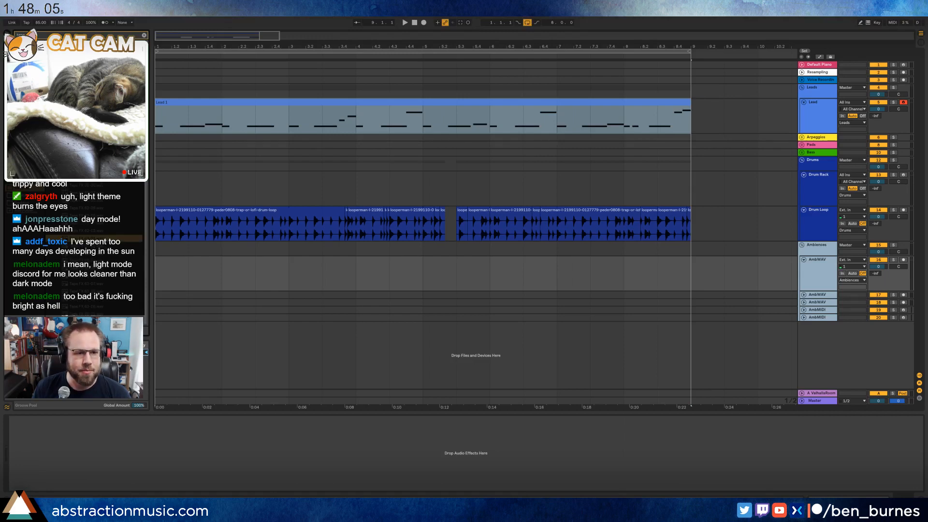
pyautogui.click(93, 262)
pyautogui.click(96, 291)
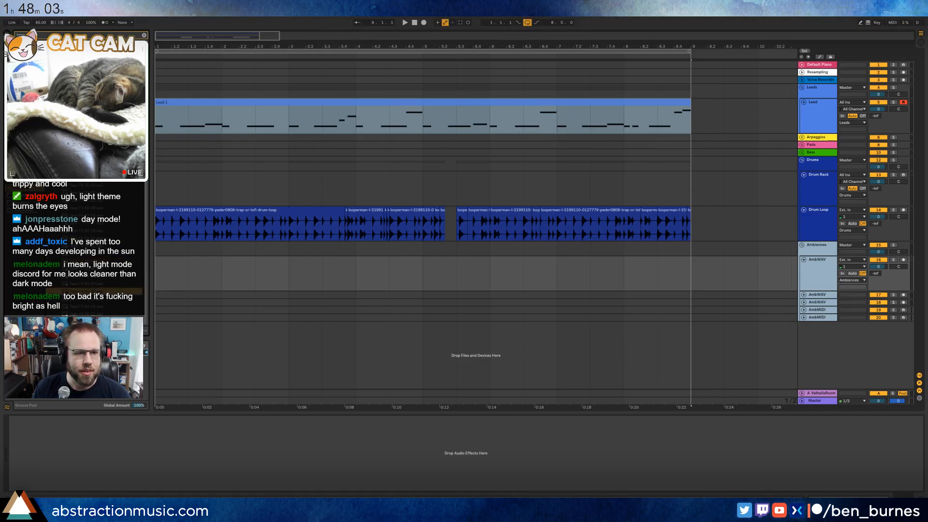
pyautogui.click(96, 321)
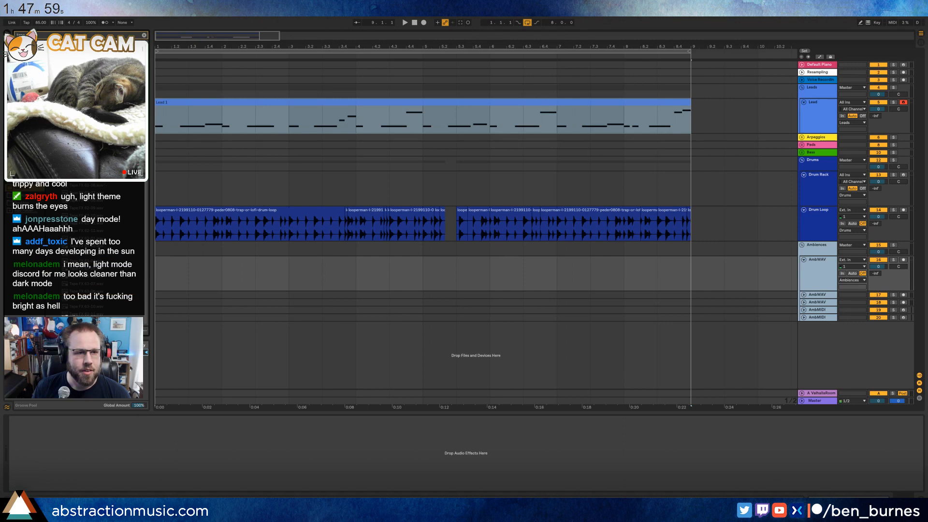
pyautogui.click(109, 315)
pyautogui.click(107, 322)
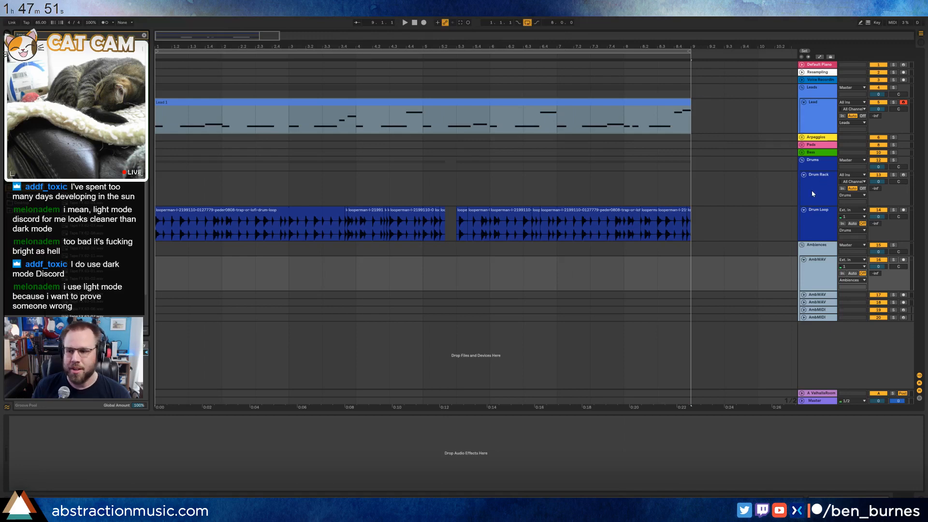
# - Expand the Pads group and its Pad track, and place a Tape FX sample at bar 1 on the Pad track
pyautogui.click(802, 145)
pyautogui.click(803, 159)
pyautogui.click(819, 161)
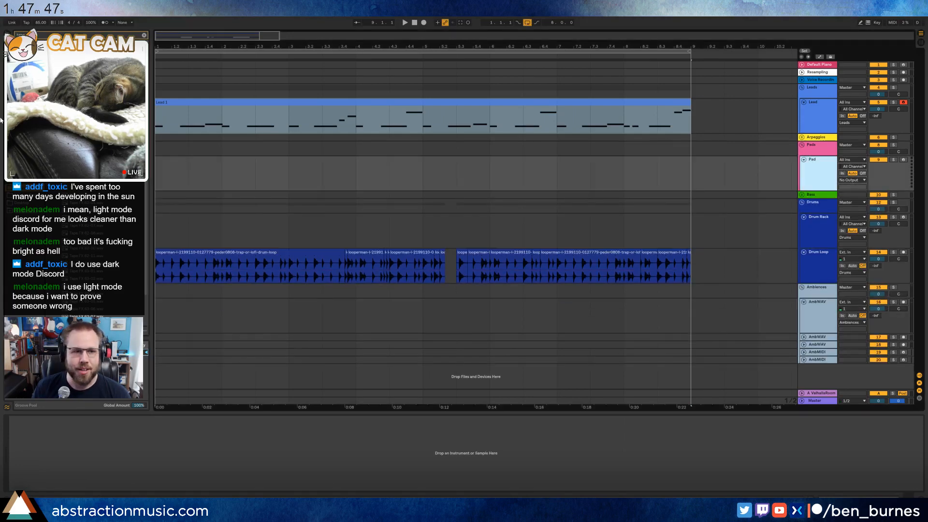
pyautogui.moveTo(85, 97); pyautogui.dragTo(163, 179)
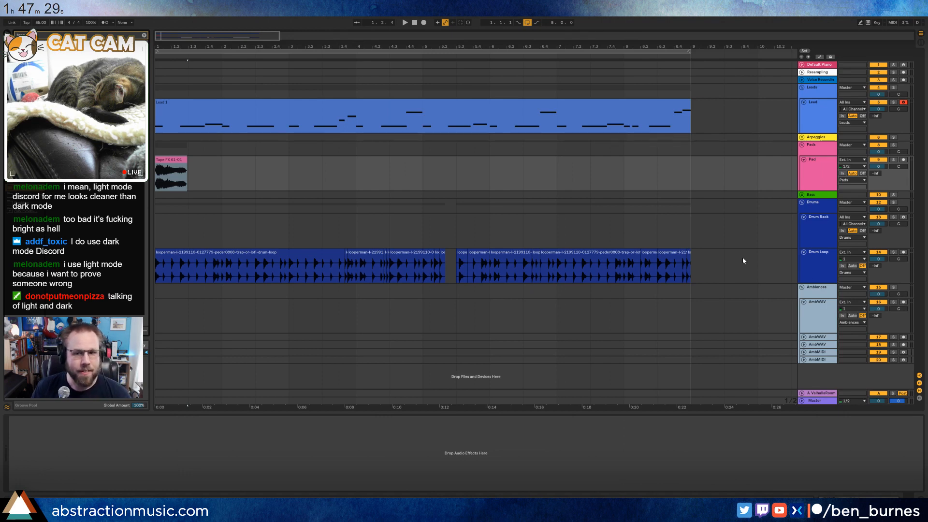
# - Place the Cassette Tape 001 sample at bar 1 on the first AmbWAV track and mute that track
pyautogui.click(818, 319)
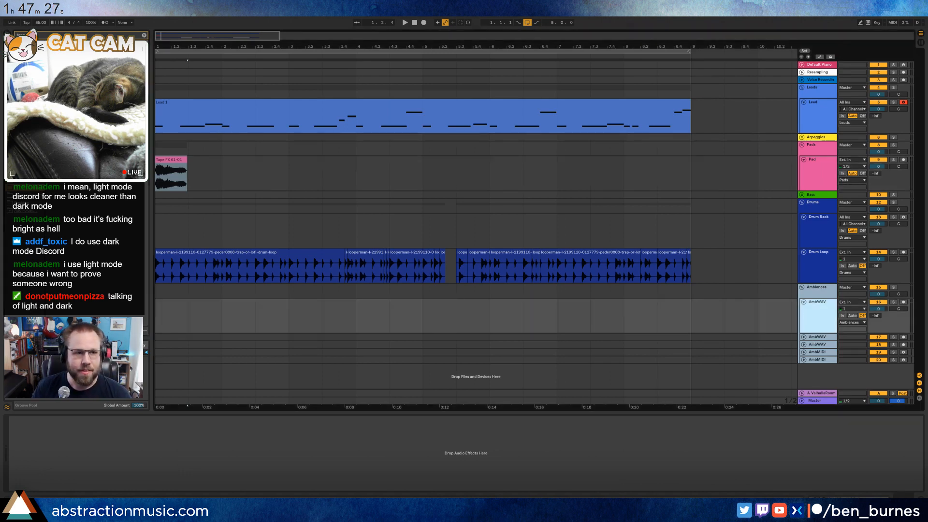
pyautogui.moveTo(87, 123); pyautogui.dragTo(163, 316)
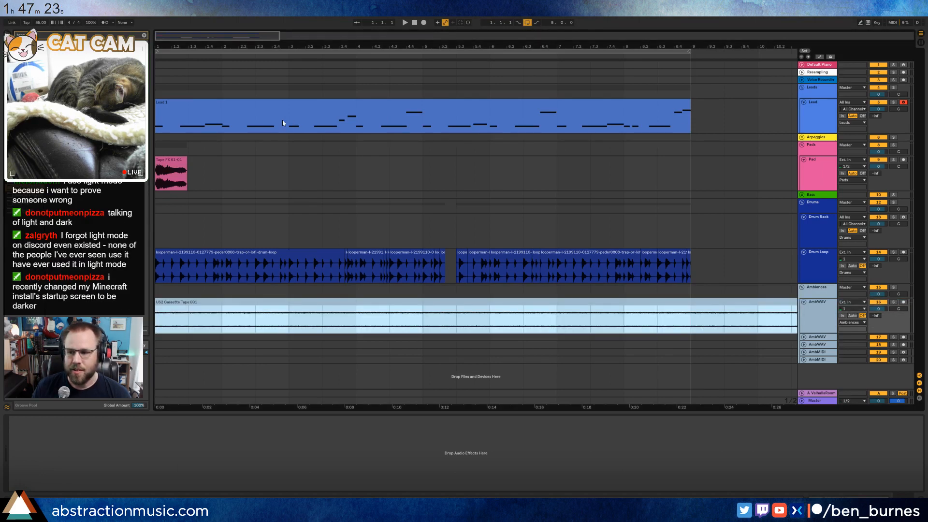
pyautogui.moveTo(295, 37); pyautogui.dragTo(291, 9)
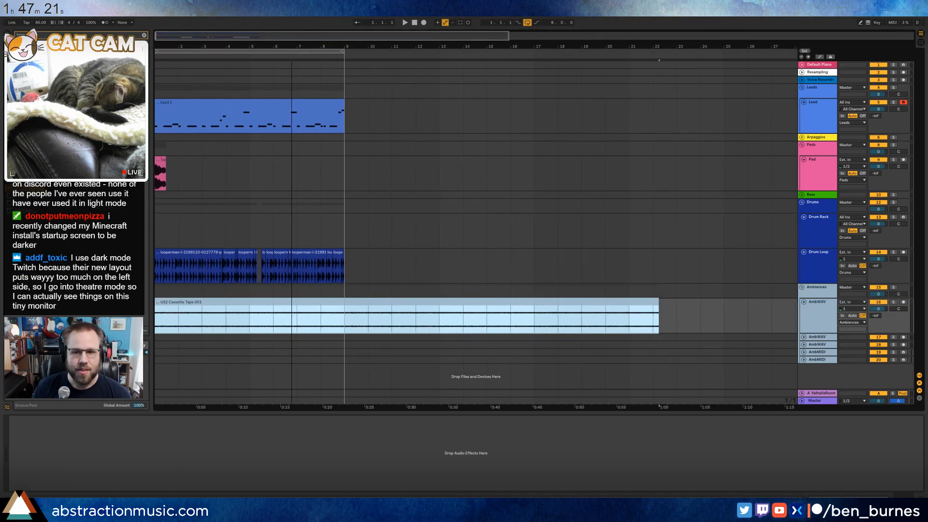
pyautogui.click(874, 301)
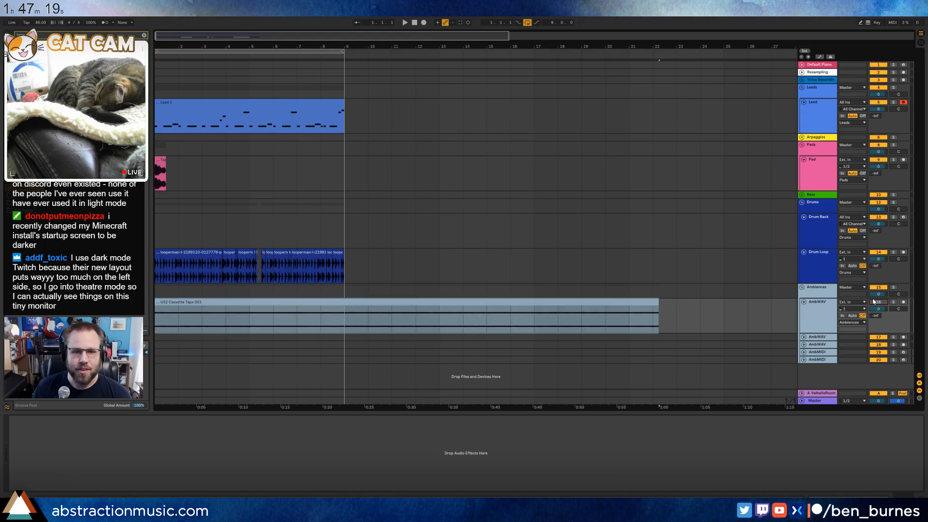
# - Play the Tape FX clip on the Pad track with the loop, deactivate the clip, and restart playback from the beginning
pyautogui.click(161, 160)
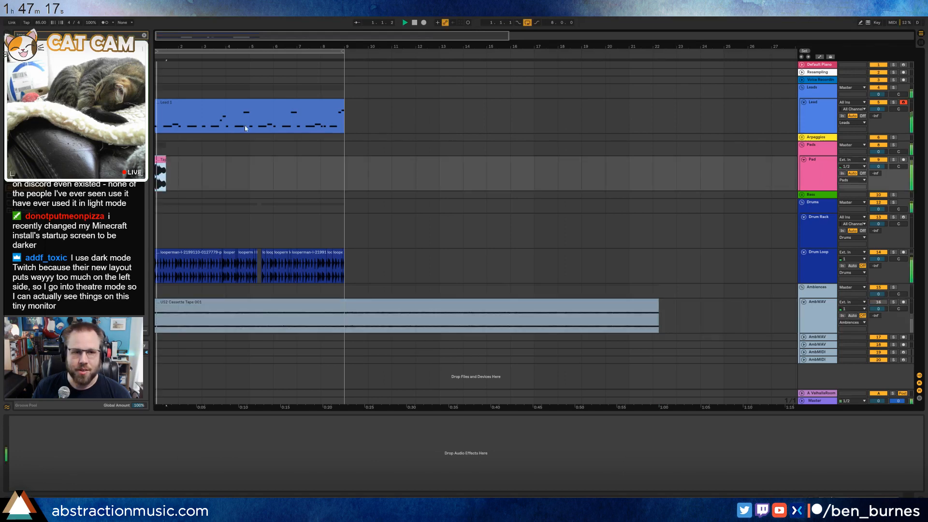
pyautogui.press('space')
pyautogui.press('Delete')
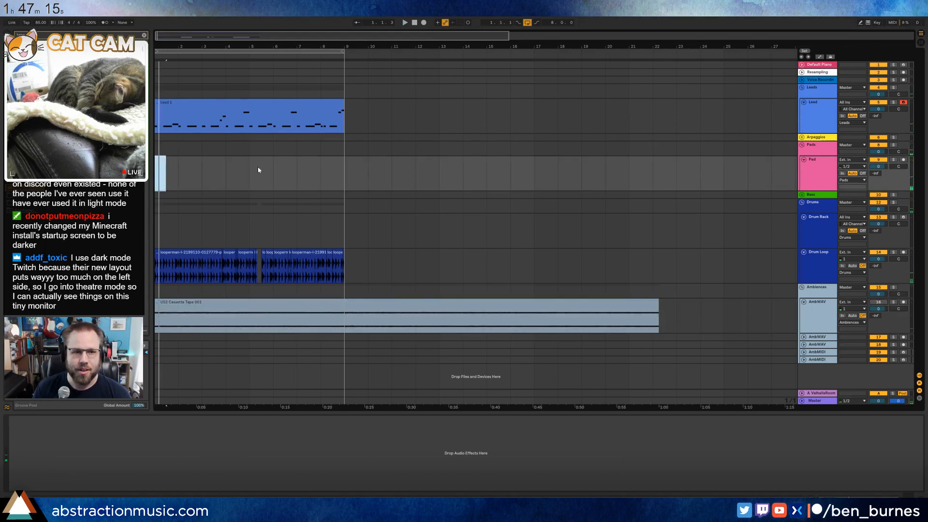
pyautogui.click(417, 24)
pyautogui.press('space')
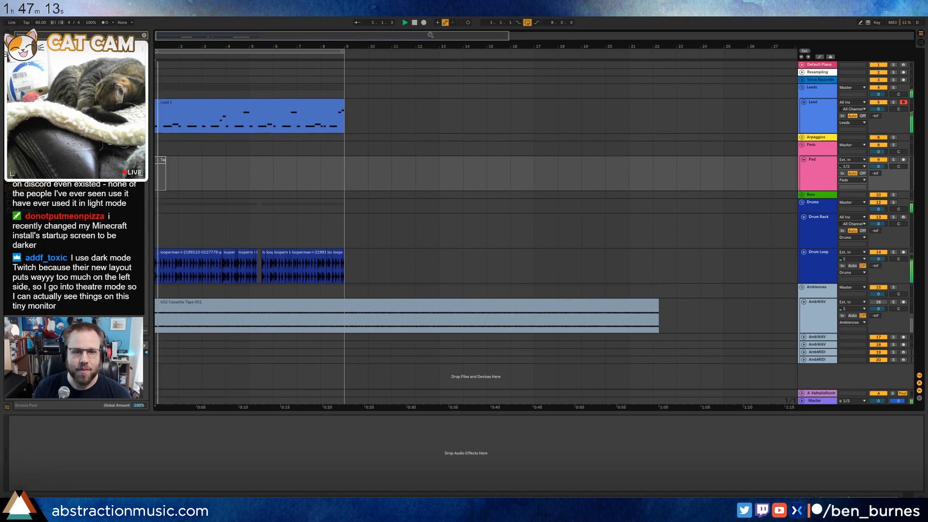
# - Unmute the first AmbWAV track and lower its volume to -10 dB
pyautogui.click(815, 313)
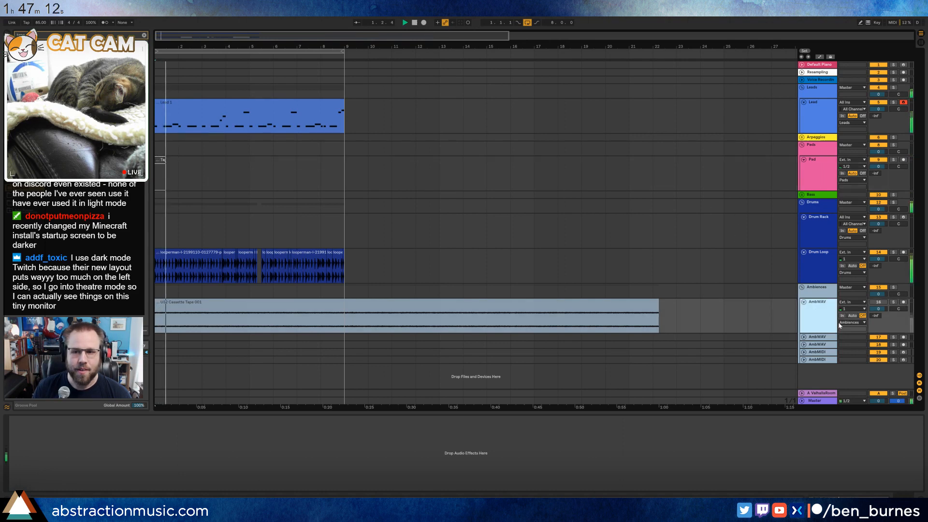
pyautogui.click(879, 303)
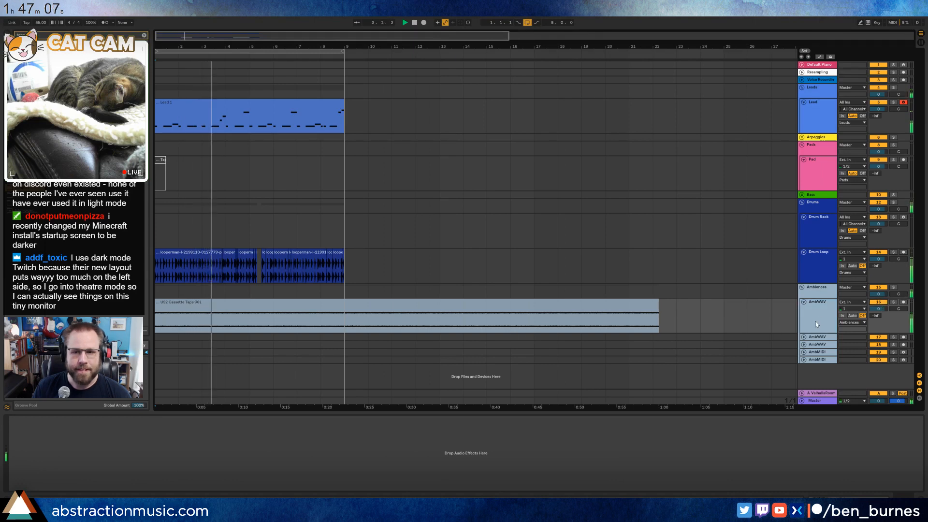
pyautogui.moveTo(878, 309); pyautogui.dragTo(878, 338)
# - Add an Auto Filter to the AmbWAV track as a high-pass filter with the cutoff at 208 Hz
pyautogui.click(821, 310)
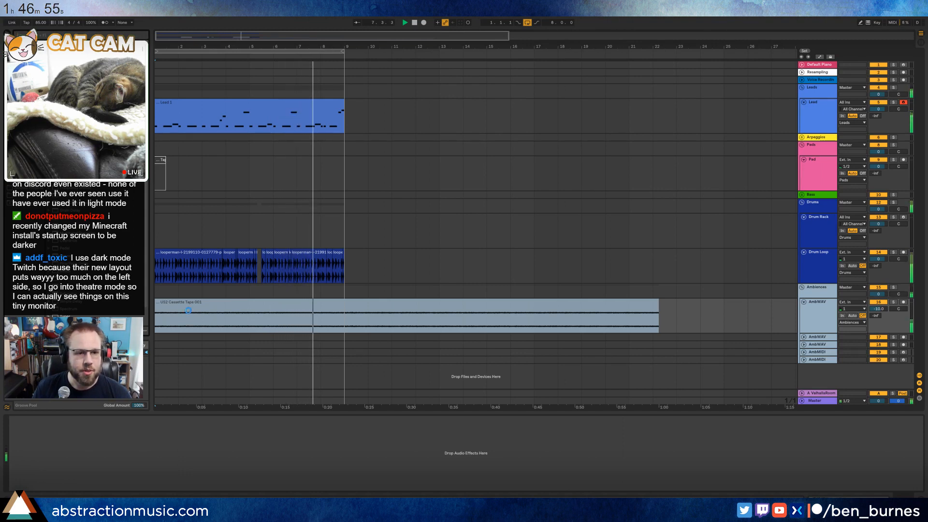
pyautogui.click(200, 333)
pyautogui.click(46, 471)
pyautogui.moveTo(54, 461); pyautogui.dragTo(58, 464)
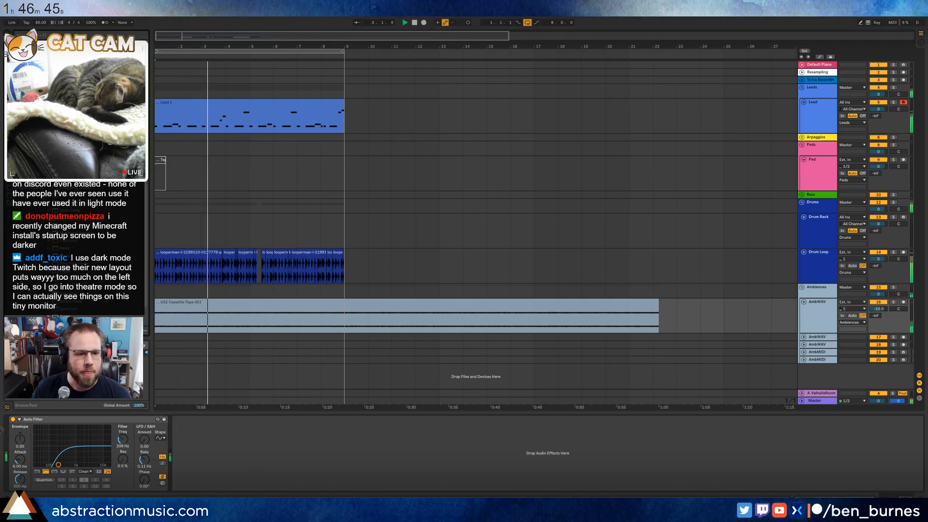
# - Add a Compressor before the Auto Filter and sidechain it to the Lead track
pyautogui.moveTo(45, 440); pyautogui.dragTo(45, 467)
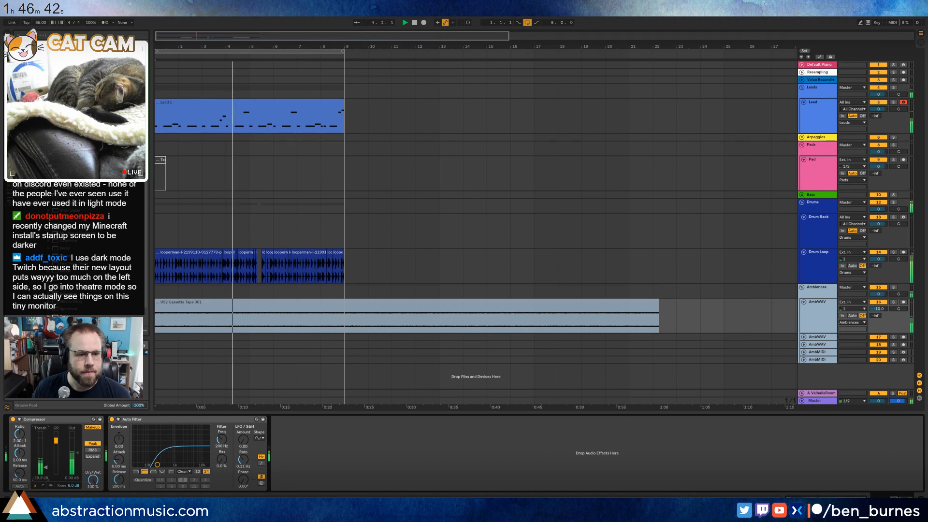
pyautogui.click(19, 418)
pyautogui.click(30, 438)
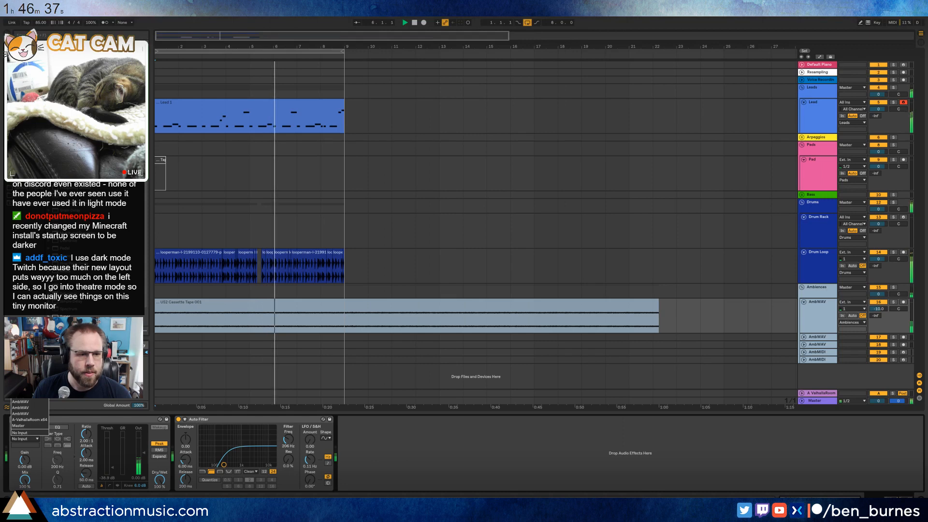
pyautogui.click(22, 341)
# - Set the Compressor threshold to about -43 dB and the release to 10.2 ms, and reset the attack to 2.00 ms
pyautogui.moveTo(112, 469); pyautogui.dragTo(86, 486)
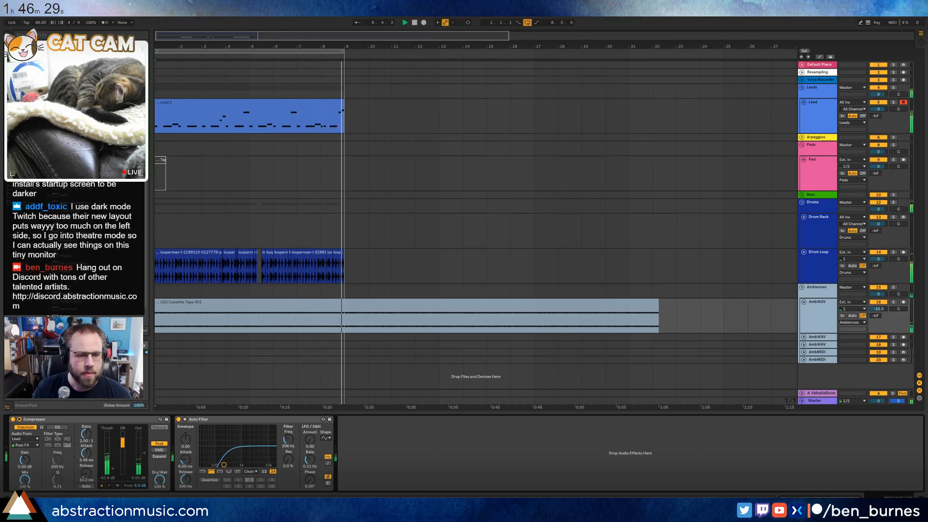
pyautogui.moveTo(86, 453); pyautogui.dragTo(86, 462)
pyautogui.doubleClick(86, 453)
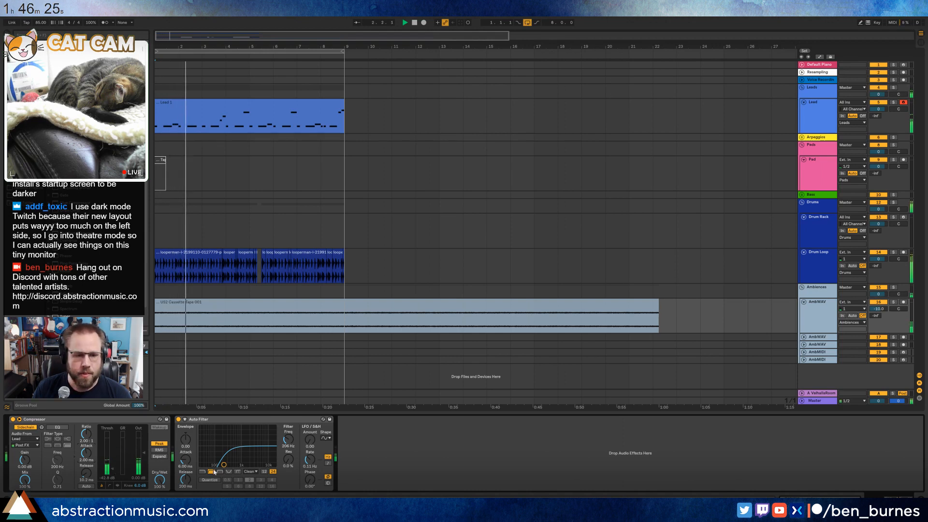
# - Lower the Auto Filter cutoff to 171 Hz, audition the AmbWAV track soloed, and set its volume to about -11.5 dB
pyautogui.moveTo(223, 464); pyautogui.dragTo(222, 461)
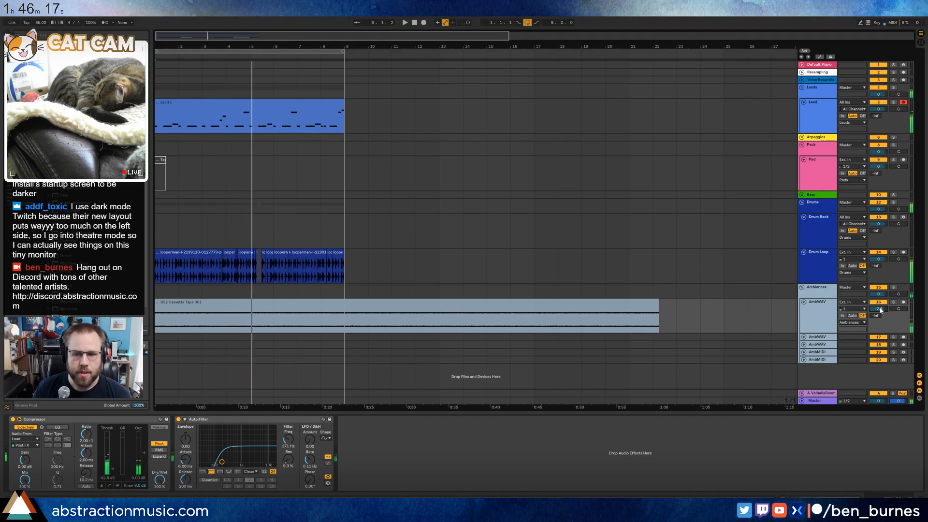
pyautogui.press('space')
pyautogui.click(893, 302)
pyautogui.press('space')
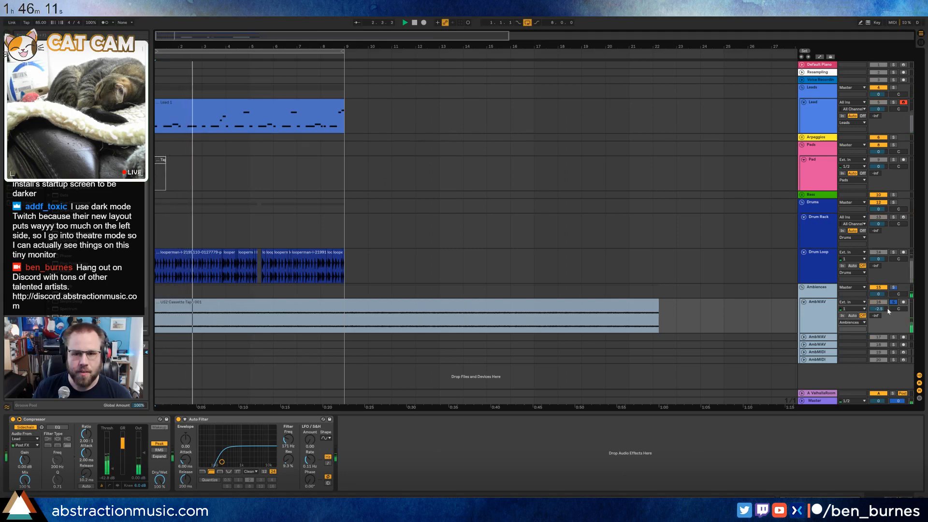
pyautogui.click(892, 303)
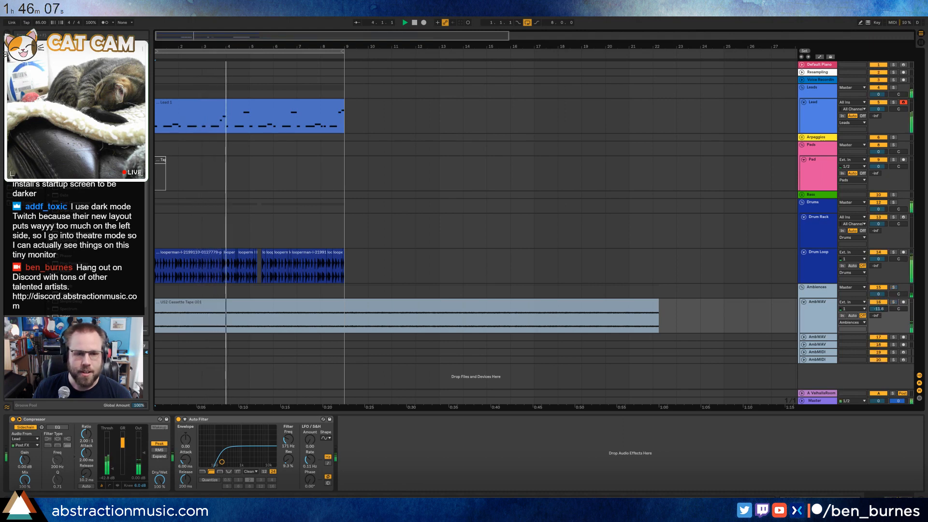
# - Lower the AmbWAV high-pass cutoff to 107 Hz with 11% resonance
pyautogui.moveTo(222, 462); pyautogui.dragTo(216, 461)
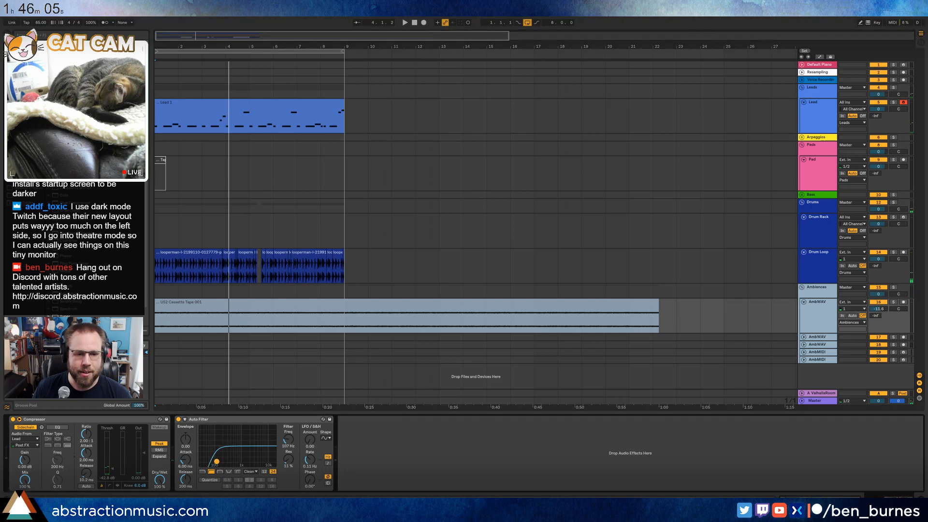
# - Extend the cassette tape ambience clip on the AmbWAV track to about bar 58
pyautogui.press('space')
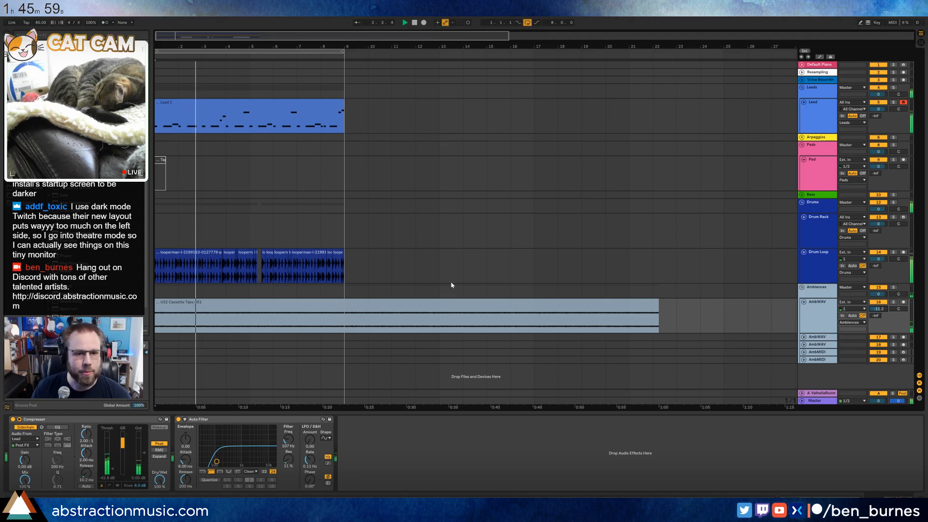
pyautogui.doubleClick(401, 310)
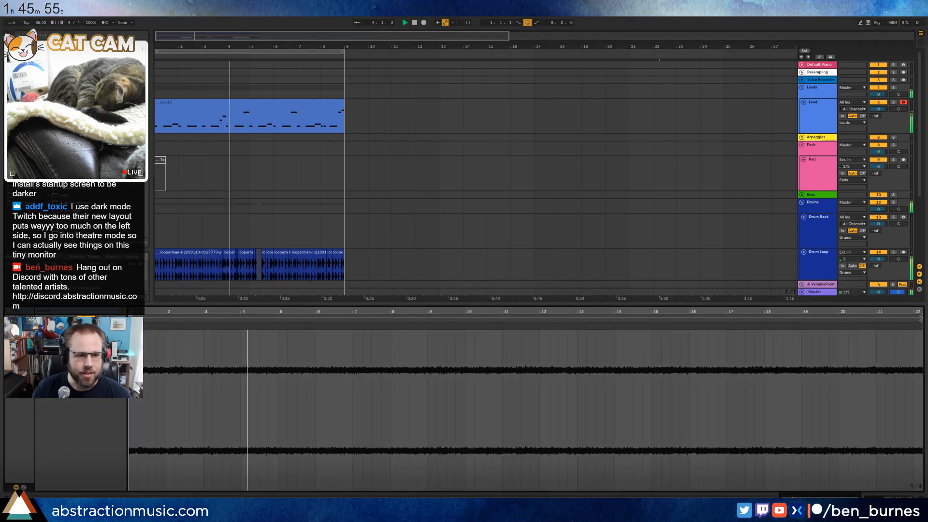
pyautogui.hotkey('shift', 'Tab')
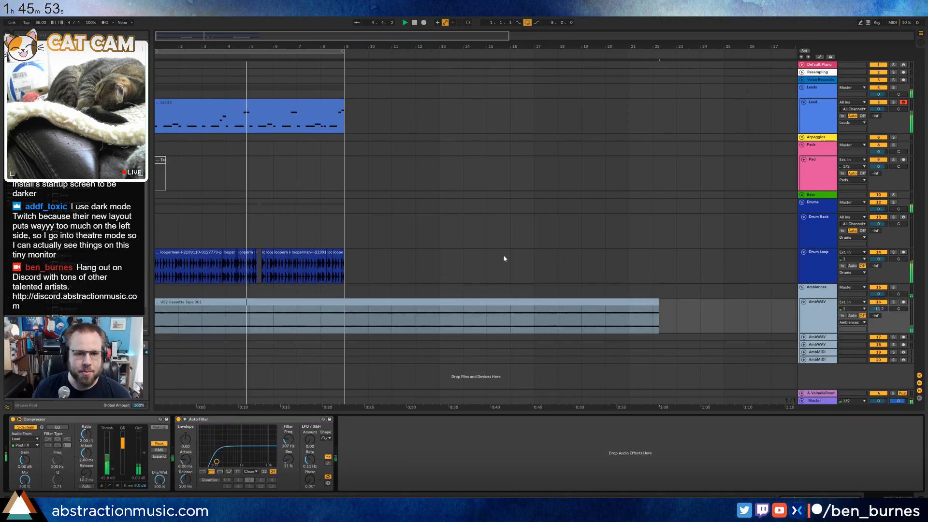
pyautogui.scroll(-3, 498, 273)
pyautogui.moveTo(500, 311); pyautogui.dragTo(787, 310)
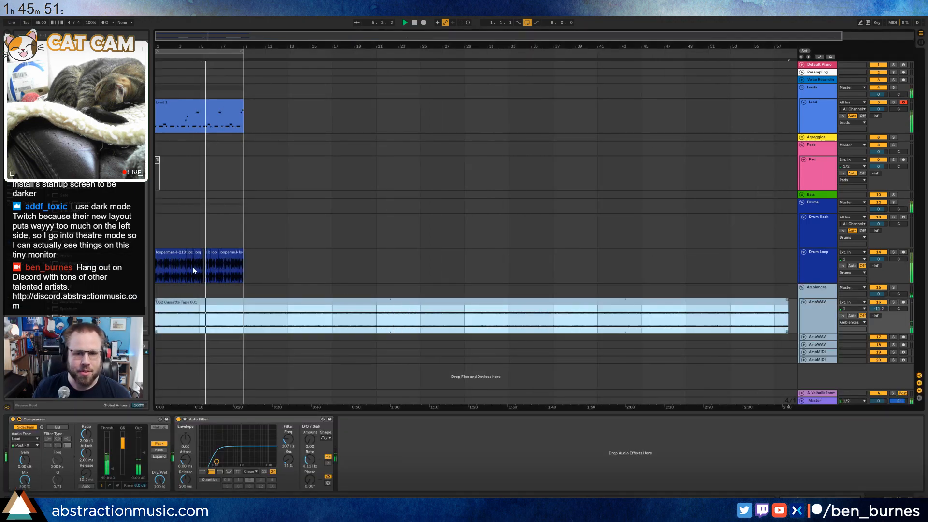
# - Select all the Drum Loop clips in the eight-bar section and open their sample view
pyautogui.scroll(4, 194, 269)
pyautogui.hscroll(-1, 194, 270)
pyautogui.hscroll(-2, 249, 103)
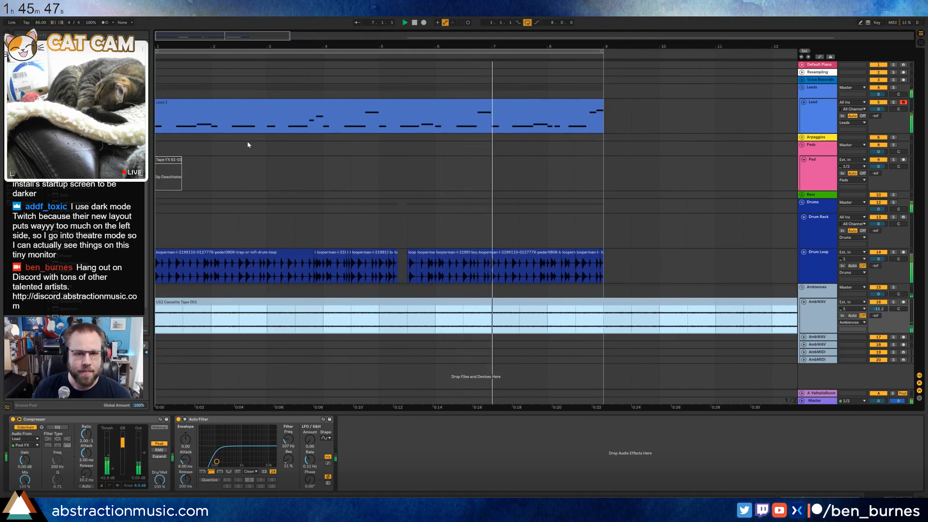
pyautogui.click(481, 250)
pyautogui.press('space')
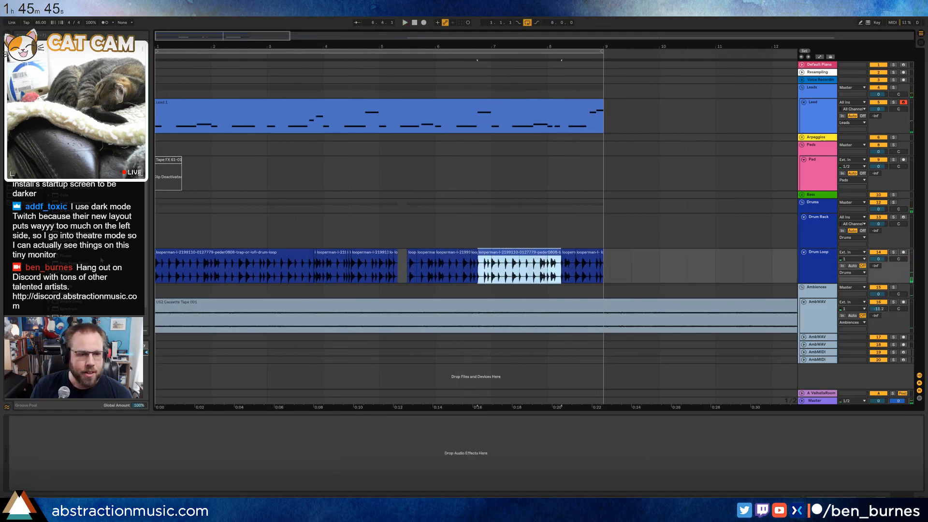
pyautogui.click(823, 261)
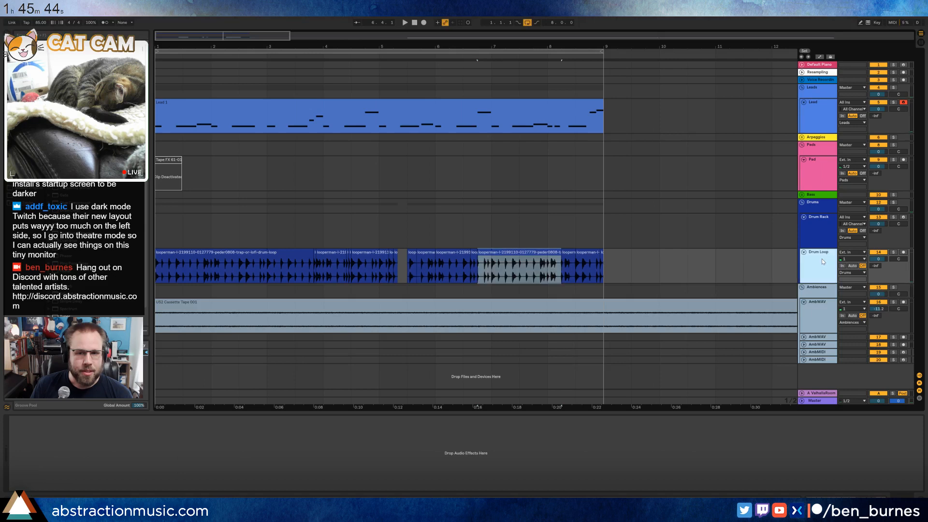
pyautogui.click(602, 253)
pyautogui.keyDown('shift'); pyautogui.click(166, 255); pyautogui.keyUp('shift')
pyautogui.hotkey('shift', 'Tab')
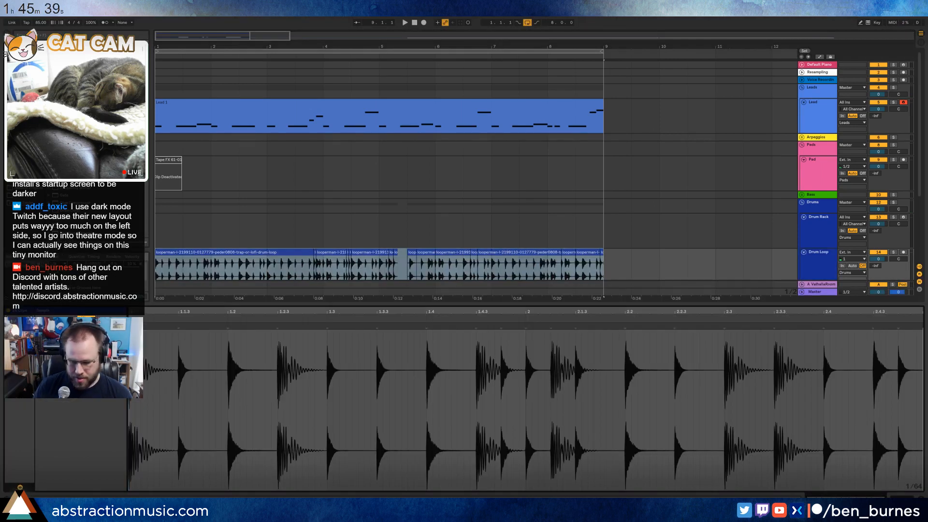
# - Play the eight-bar loop and check the selected drum clips' sample view against the track's device chain
pyautogui.press('space')
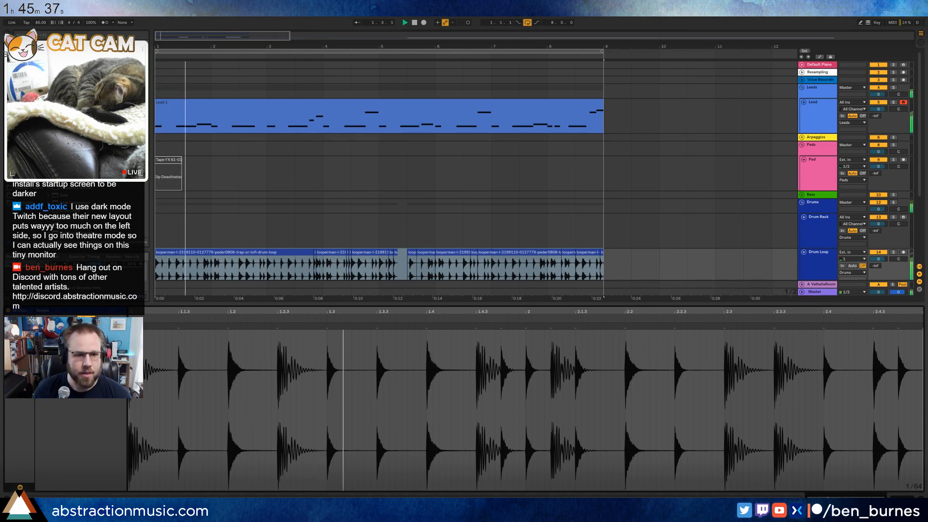
pyautogui.hotkey('shift', 'Tab')
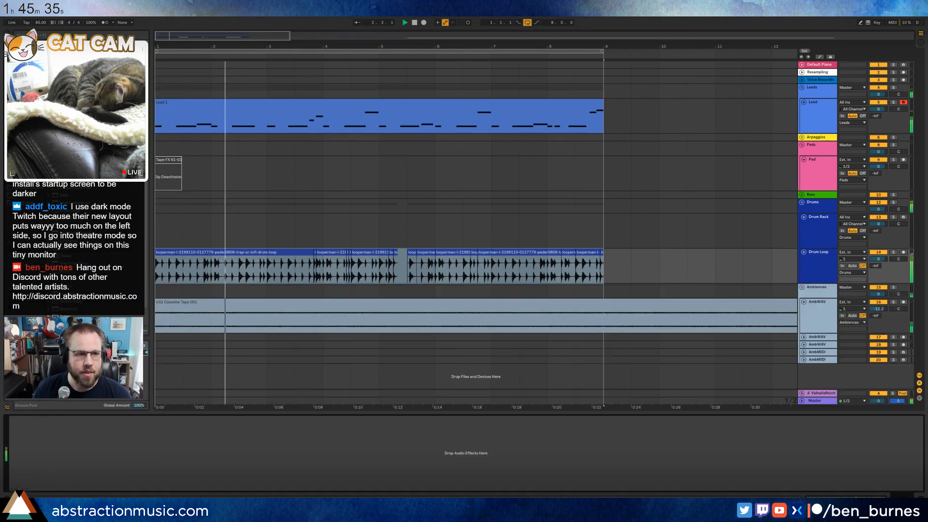
pyautogui.hotkey('shift', 'Tab')
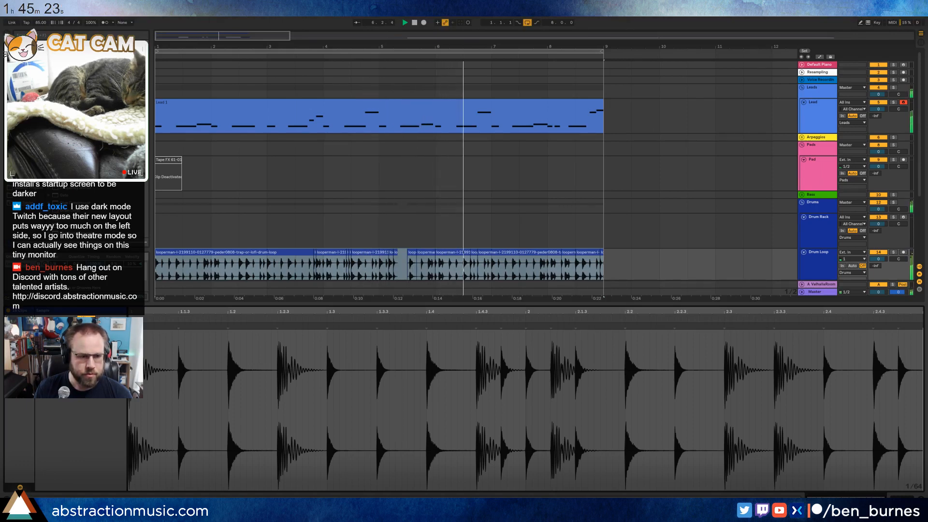
pyautogui.hotkey('shift', 'Tab')
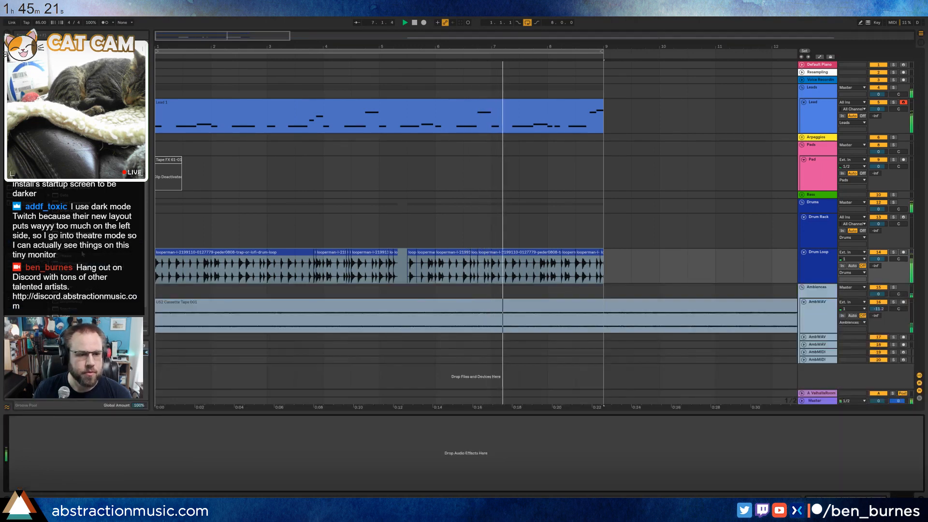
pyautogui.press('space')
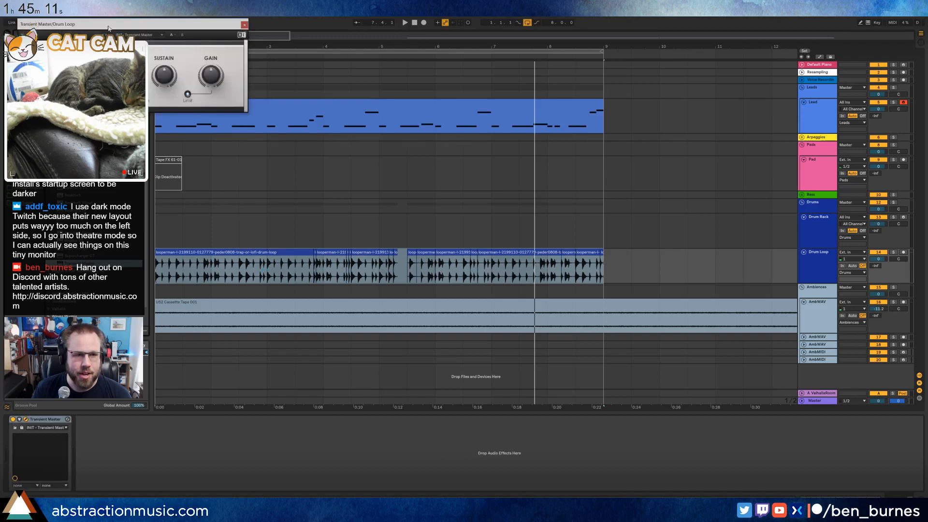
# - Add Transient Master to the Drum Loop track with attack at 50% and audition it with the loop
pyautogui.moveTo(109, 26); pyautogui.dragTo(283, 218)
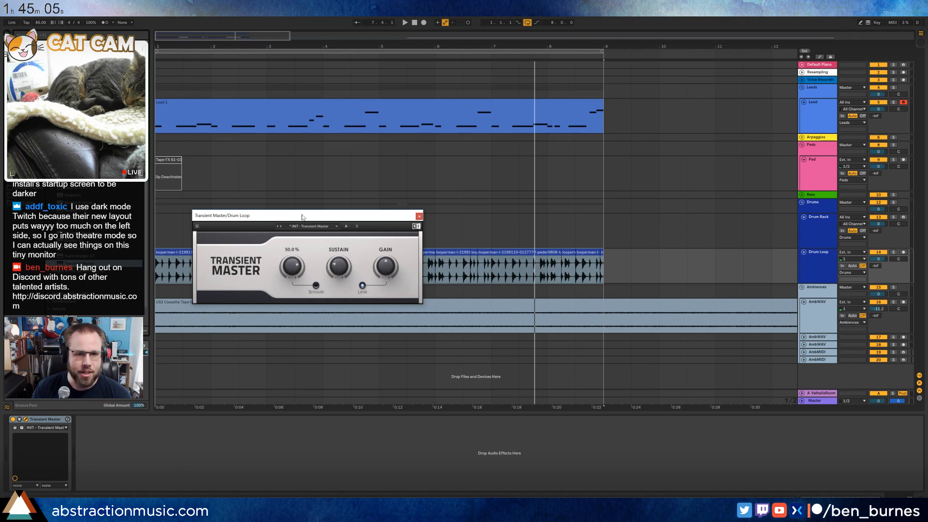
pyautogui.moveTo(302, 217); pyautogui.dragTo(335, 128)
pyautogui.press('space')
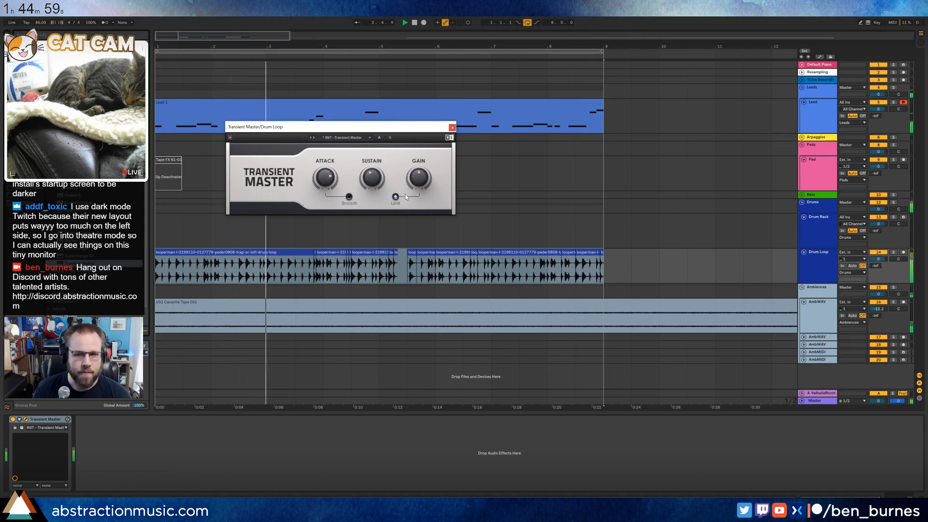
pyautogui.click(452, 127)
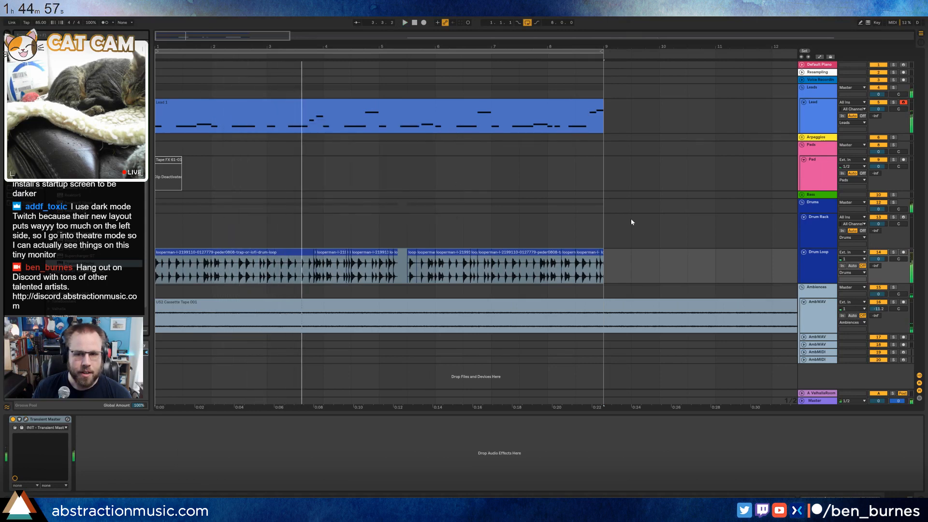
pyautogui.click(802, 239)
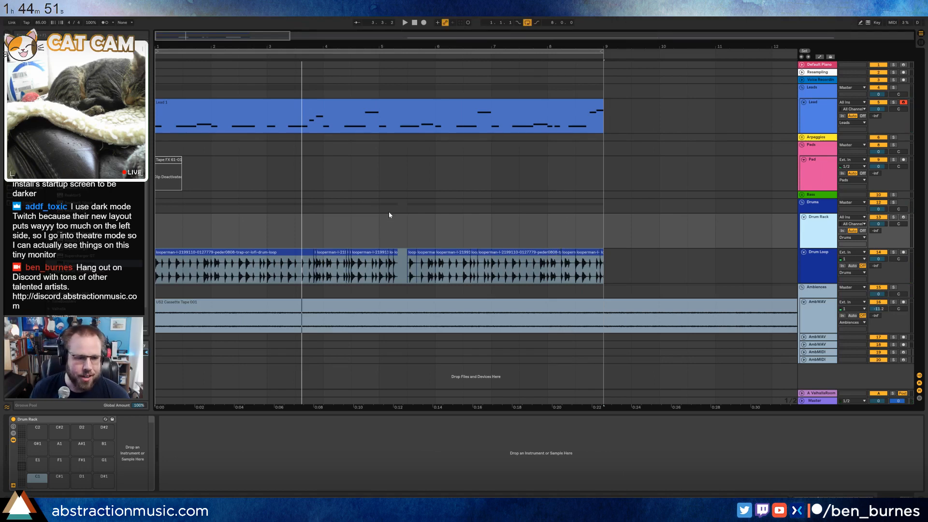
pyautogui.click(454, 224)
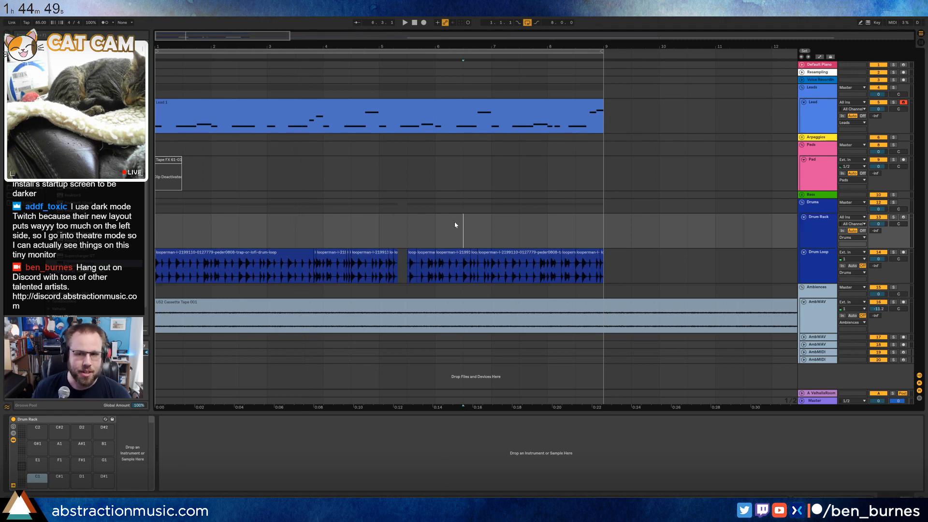
pyautogui.click(164, 162)
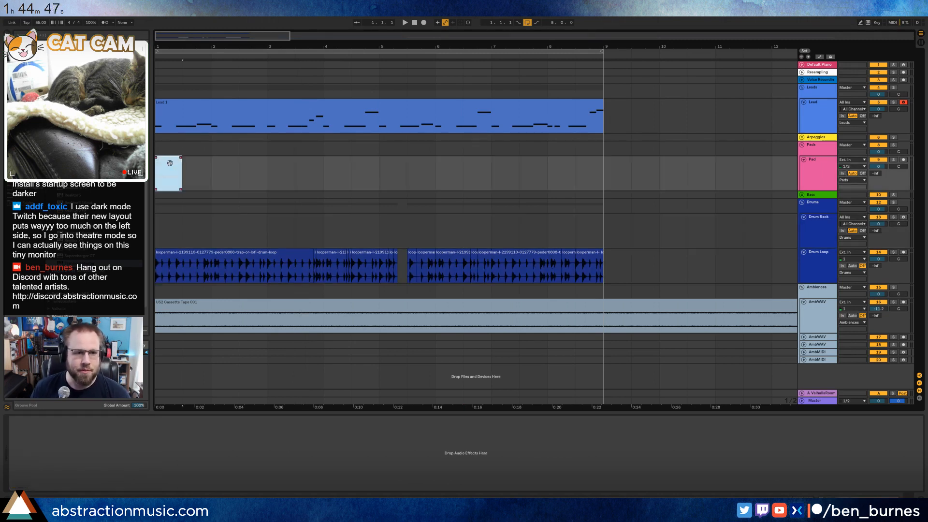
pyautogui.click(349, 259)
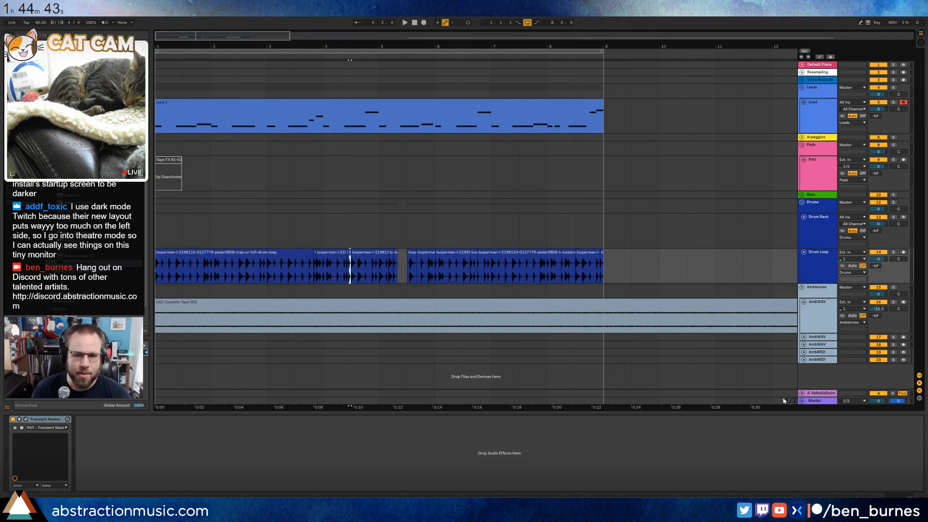
# - Set the ValhallaRoom return's high cut to 9230 Hz, depth to 47.5%, late size to 0.44, late cross to 0.97 and mod rate to 0.74 Hz
pyautogui.click(801, 394)
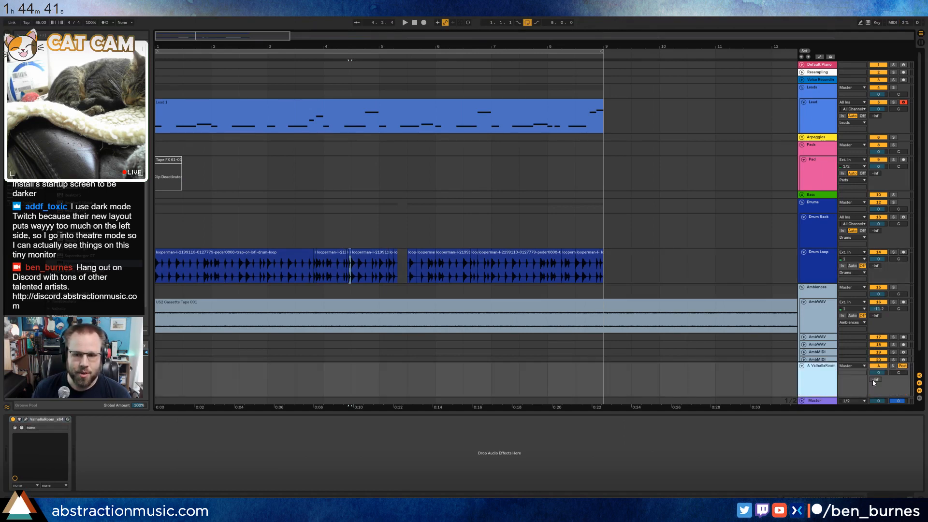
pyautogui.click(25, 419)
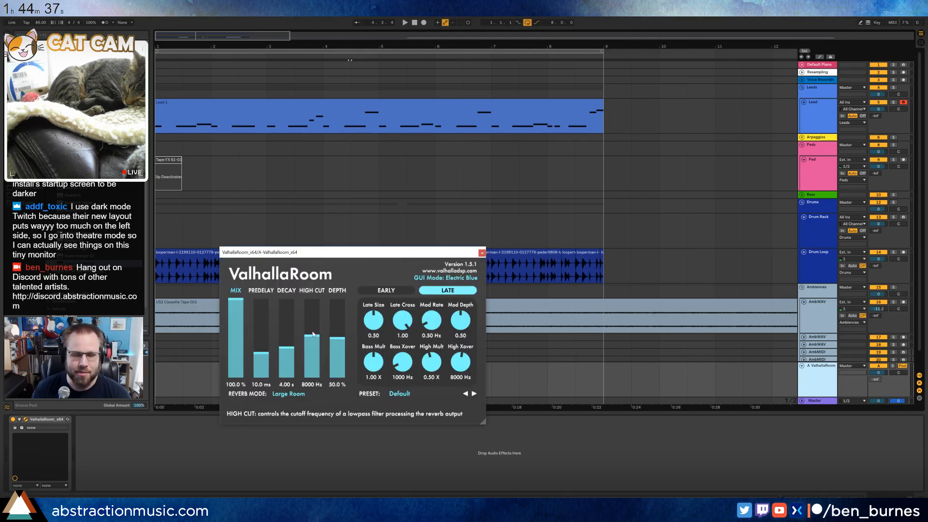
pyautogui.moveTo(335, 332); pyautogui.dragTo(336, 337)
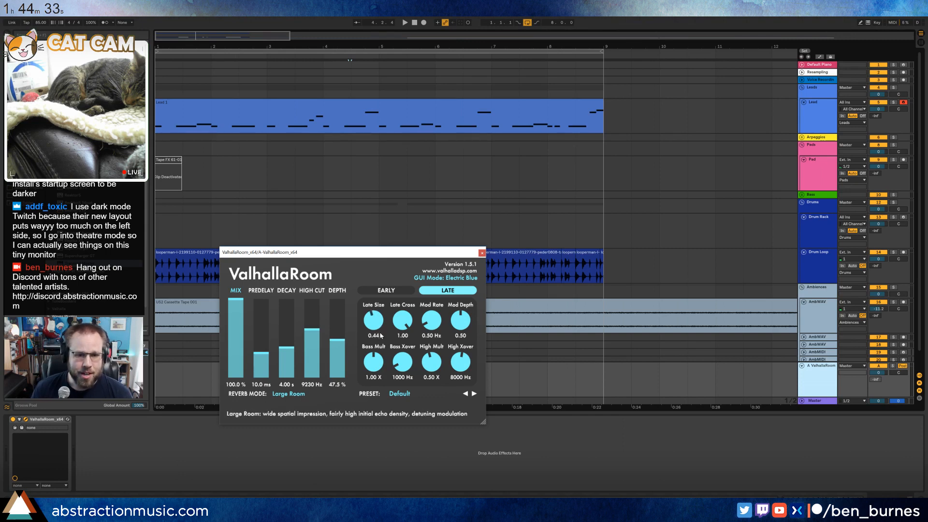
pyautogui.moveTo(402, 328); pyautogui.dragTo(402, 329)
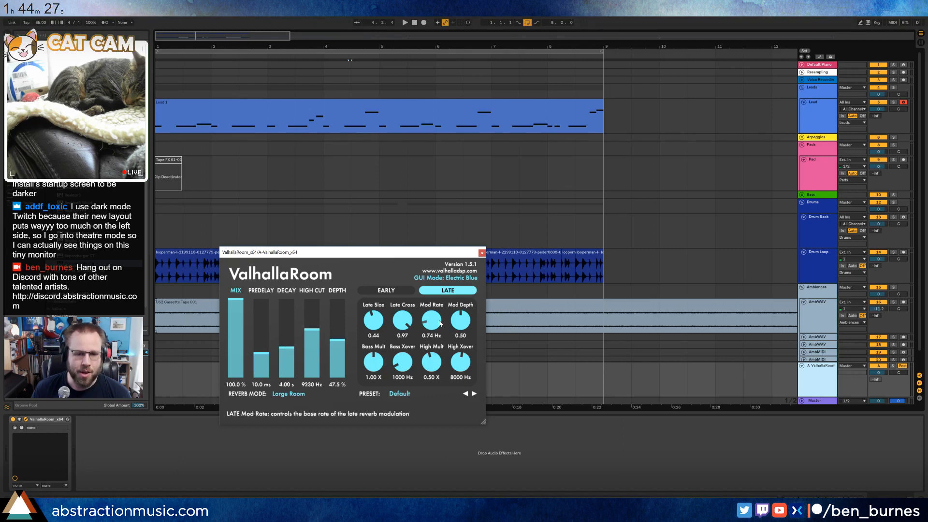
pyautogui.click(481, 253)
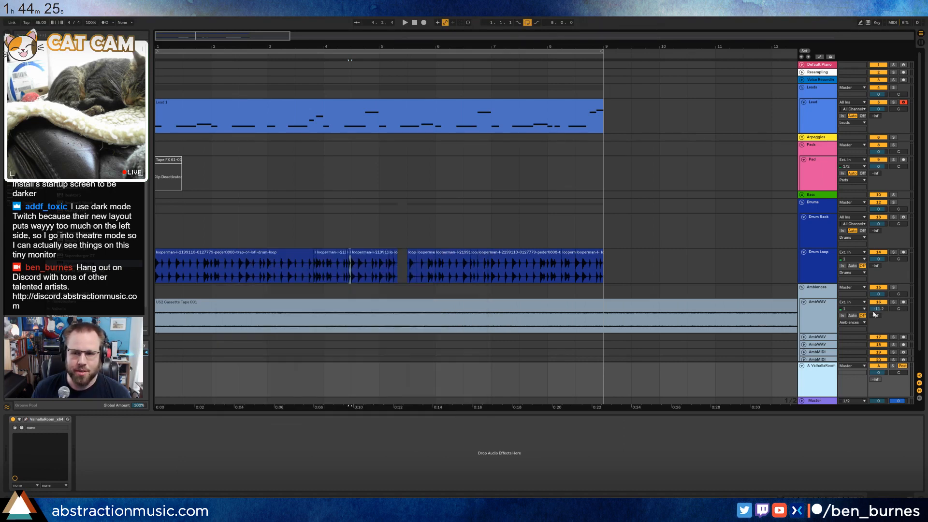
# - Set the Lead track's send to the ValhallaRoom return to -37.0 dB and audition the loop
pyautogui.moveTo(877, 117); pyautogui.dragTo(877, 114)
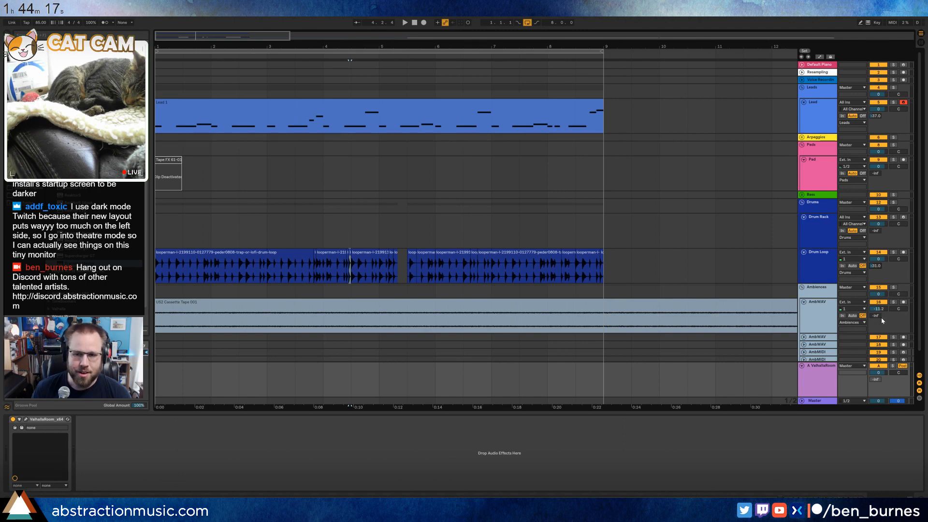
pyautogui.click(416, 24)
pyautogui.press('space')
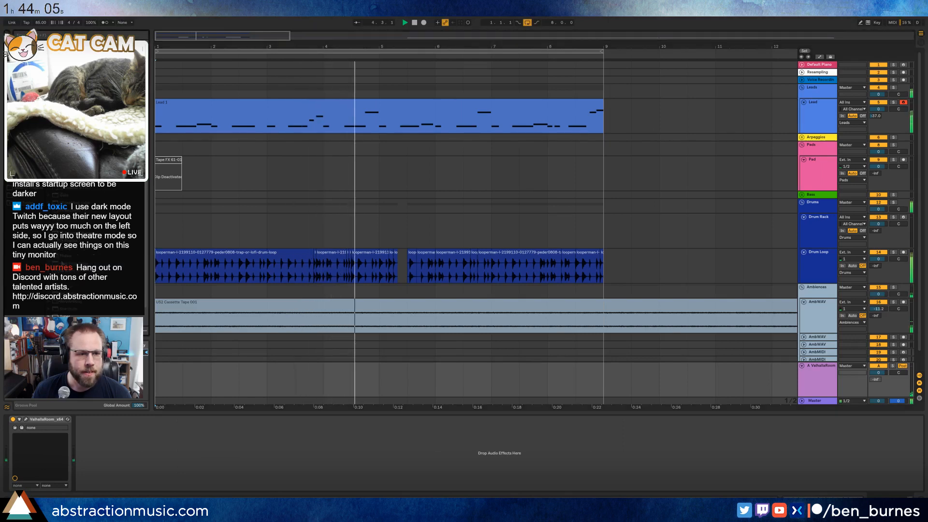
pyautogui.moveTo(172, 352); pyautogui.dragTo(101, 448)
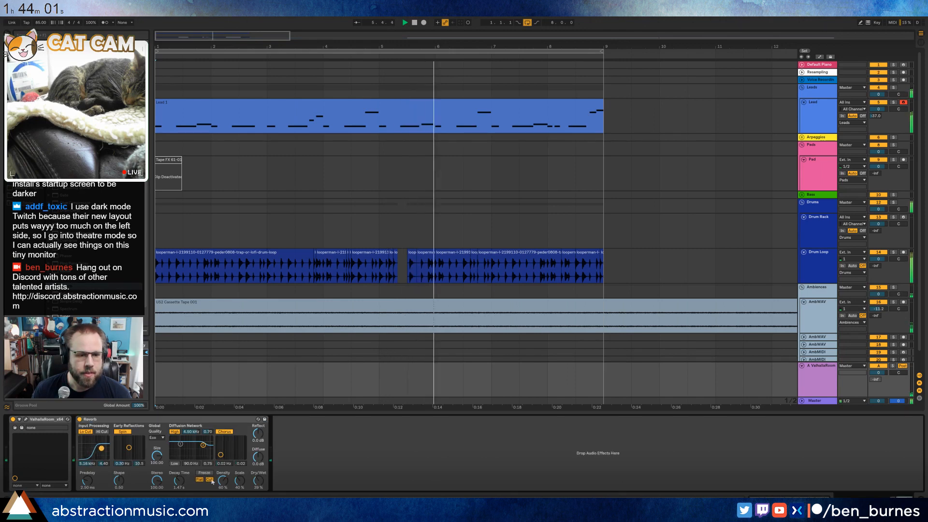
pyautogui.click(195, 419)
pyautogui.press('Delete')
# - Try a Reverb after Transient Master on the Drum Loop track, with high cut enabled and the input filter at about 1.82 kHz
pyautogui.click(662, 275)
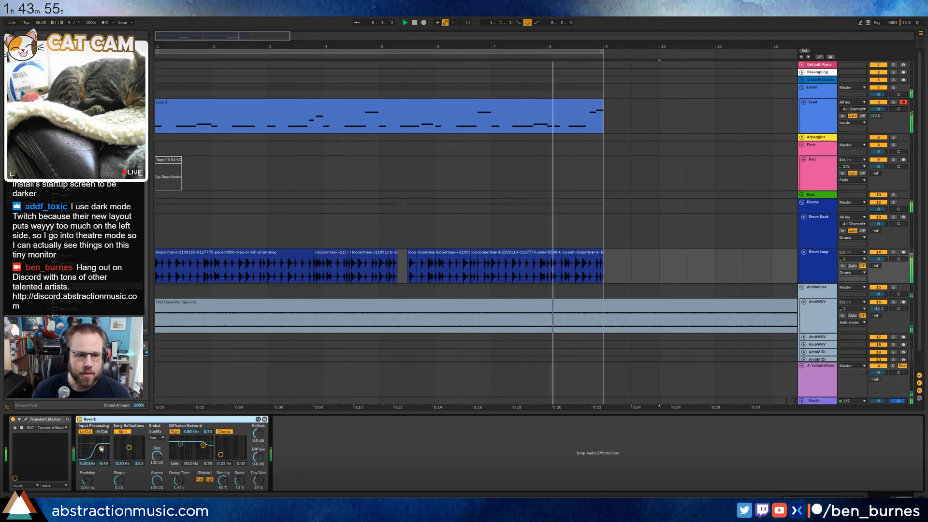
pyautogui.click(102, 431)
pyautogui.moveTo(102, 448); pyautogui.dragTo(97, 451)
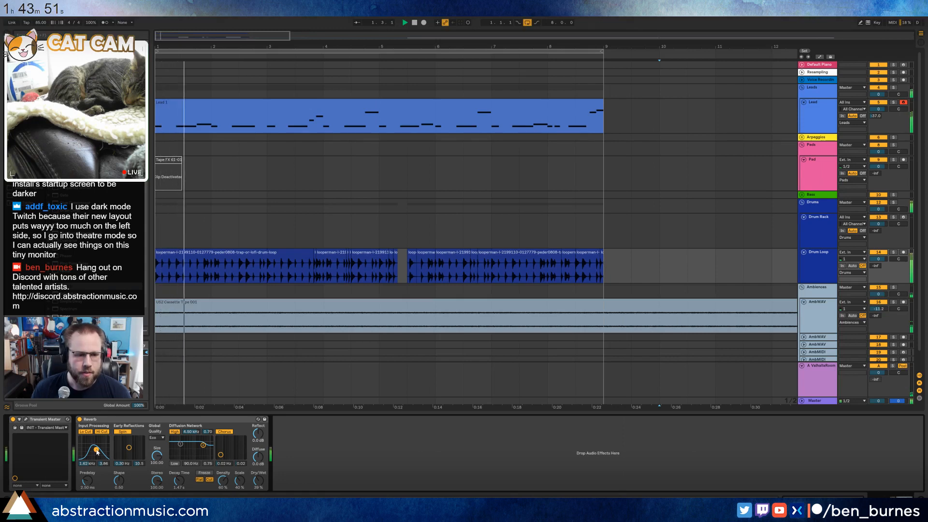
pyautogui.click(108, 420)
pyautogui.press('Delete')
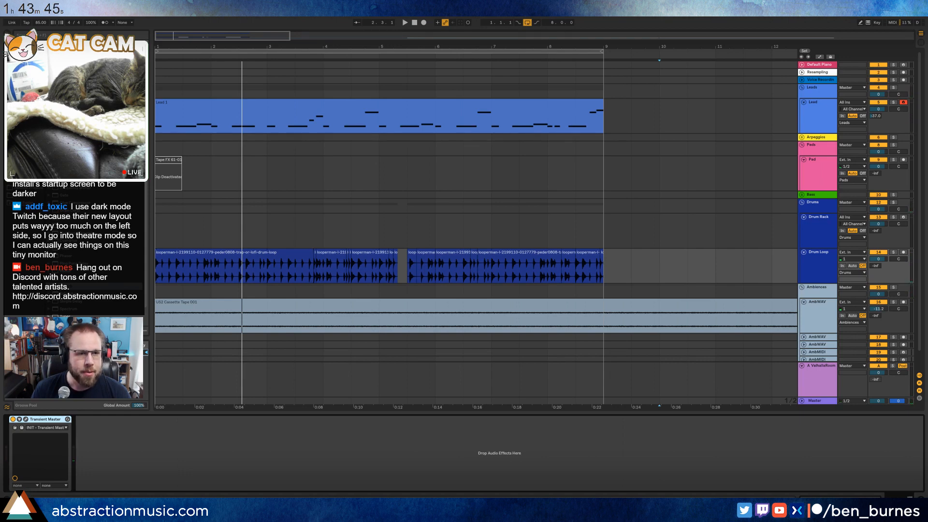
# - Add an Auto Filter after Transient Master on the Drum Loop track and group it into an Audio Effect Rack, soloing its chain
pyautogui.moveTo(69, 67); pyautogui.dragTo(123, 467)
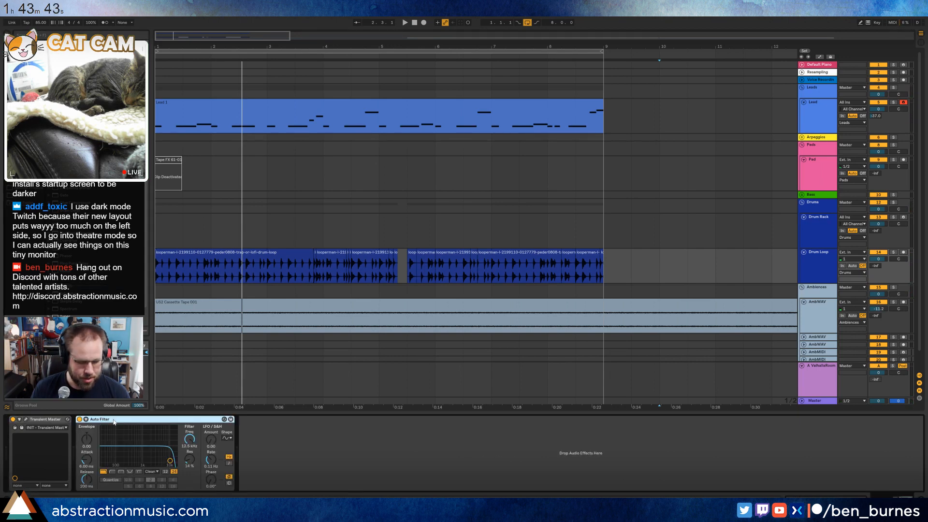
pyautogui.hotkey('ctrl', 'g')
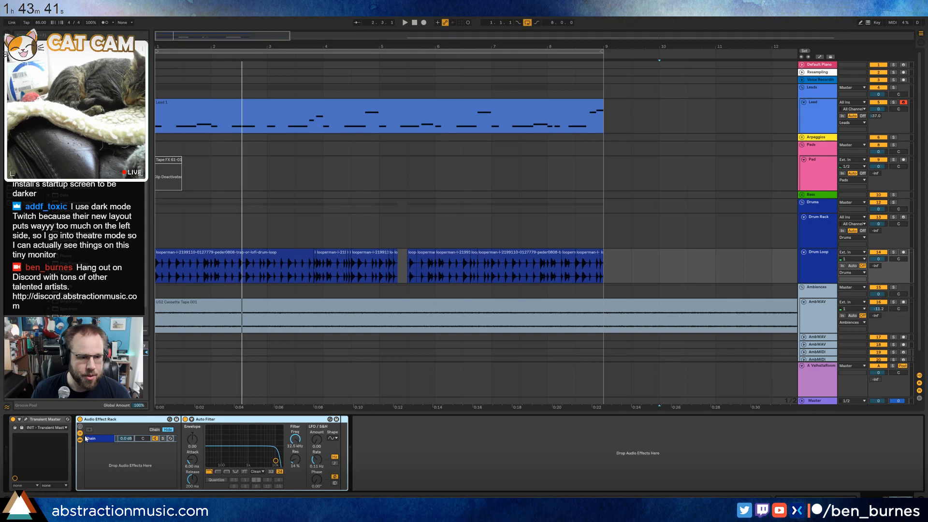
pyautogui.click(163, 439)
# - Lower the Drum Loop Auto Filter's low-pass cutoff to about 2 kHz with 18% resonance and audition it from the loop start
pyautogui.press('space')
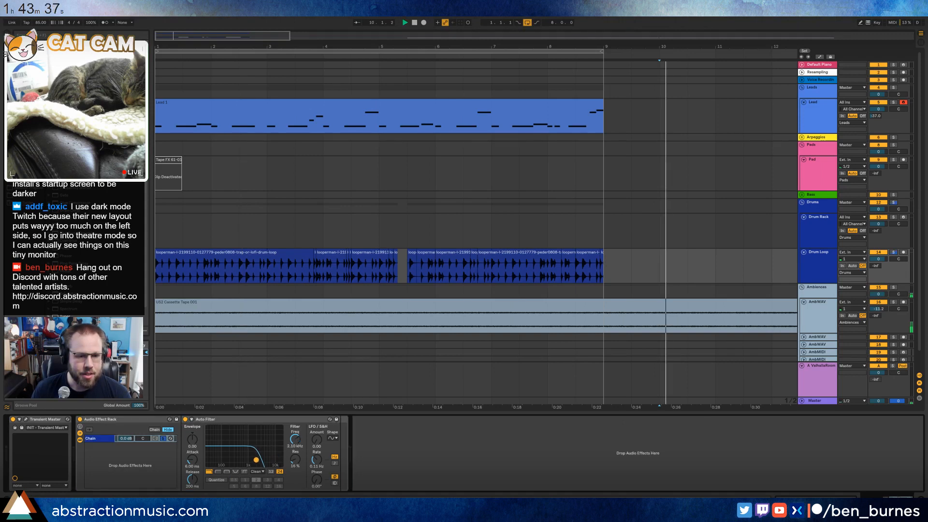
pyautogui.click(180, 256)
pyautogui.press('space')
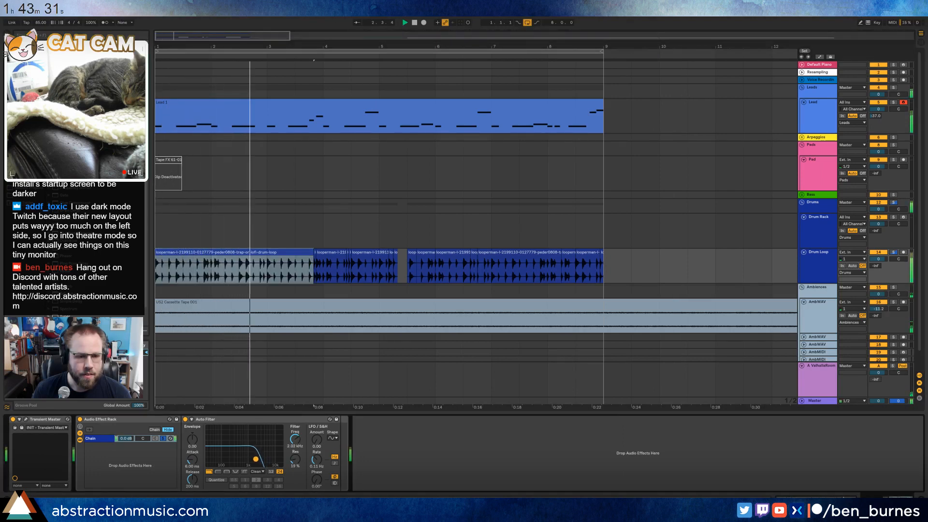
# - Duplicate the Drum Loop rack's Auto Filter, make the copy a high-pass at about 730 Hz, and add a Reverb after it in the chain
pyautogui.click(251, 420)
pyautogui.hotkey('ctrl', 'd')
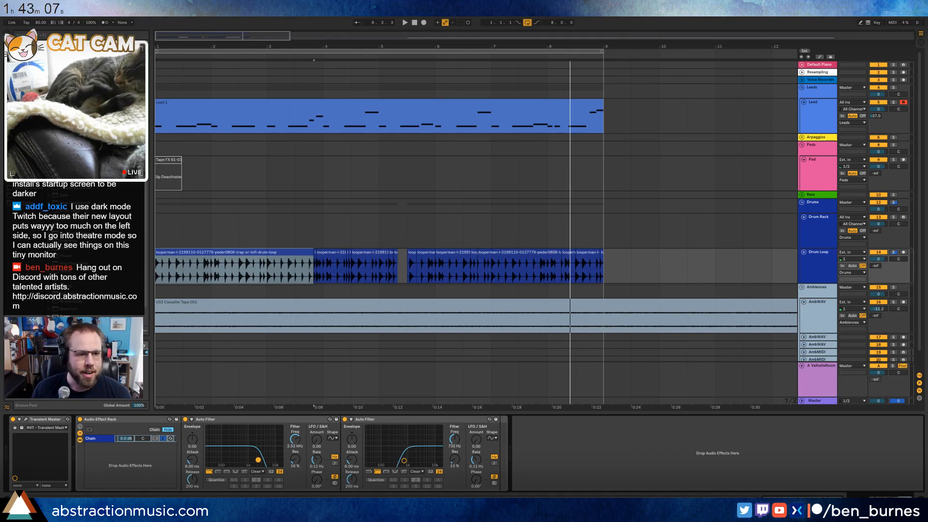
pyautogui.moveTo(503, 450); pyautogui.dragTo(504, 449)
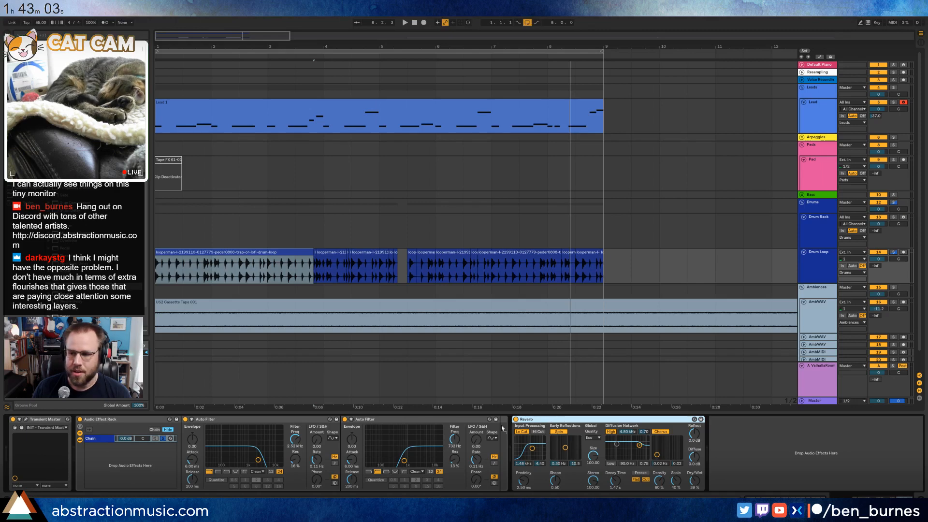
pyautogui.moveTo(548, 420)
pyautogui.mouseDown()
pyautogui.moveTo(496, 429)
pyautogui.moveTo(507, 442)
pyautogui.mouseUp()
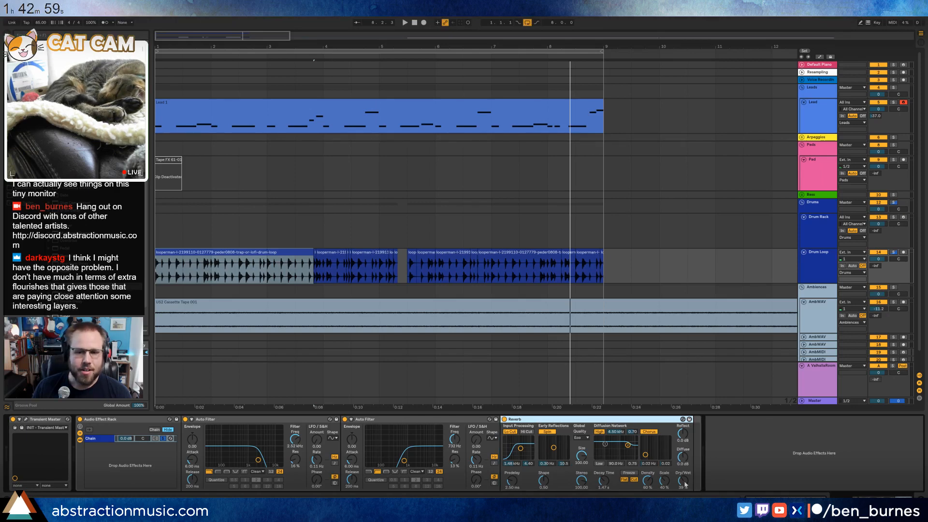
# - Set the Drum Loop Reverb's Dry/Wet to about 37% and its decay time to about 1.34 s while auditioning the loop
pyautogui.moveTo(684, 483); pyautogui.dragTo(684, 484)
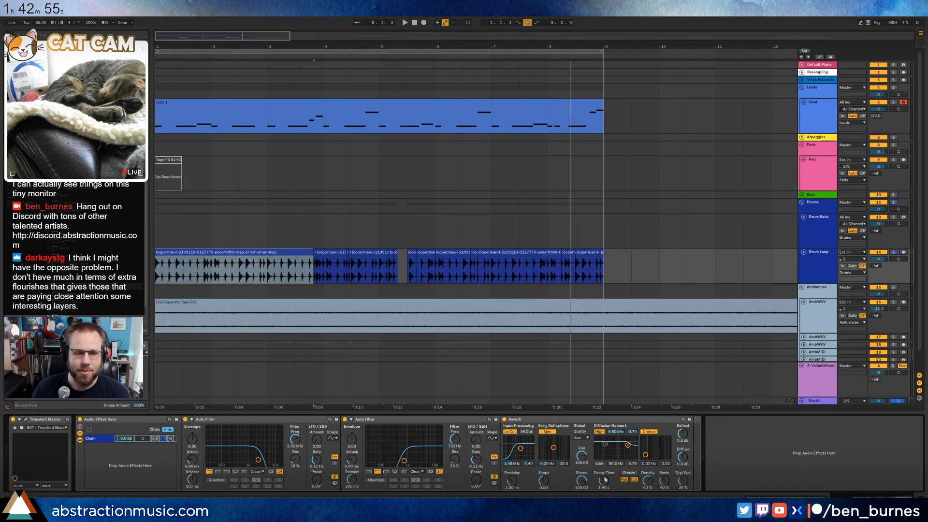
pyautogui.press('space')
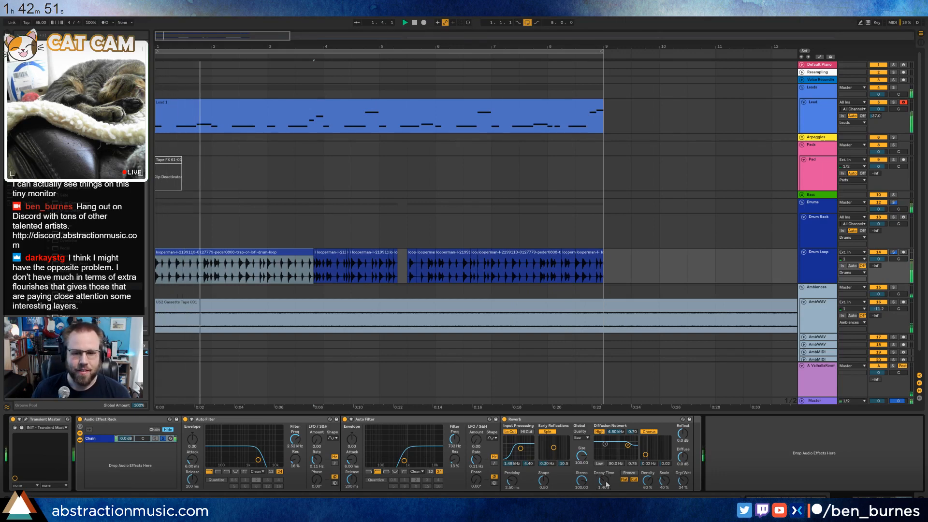
pyautogui.moveTo(682, 482); pyautogui.dragTo(682, 479)
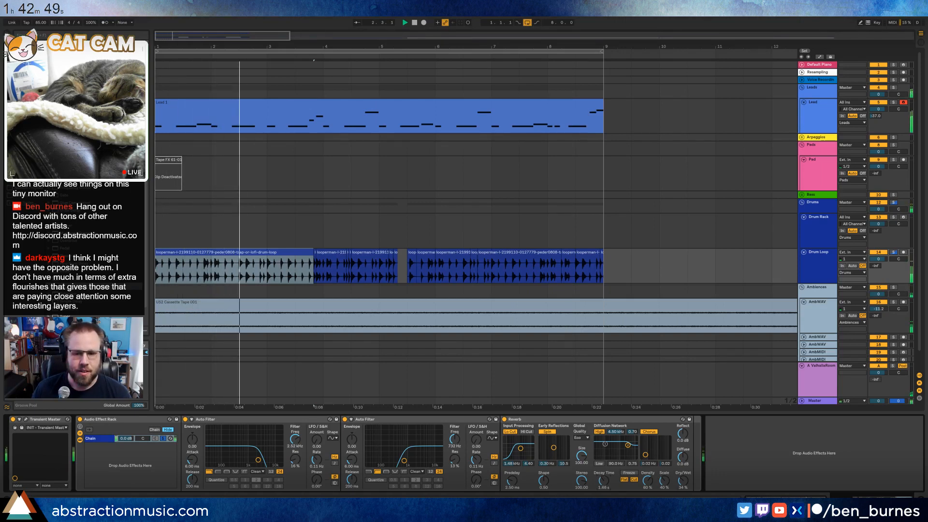
pyautogui.moveTo(598, 477); pyautogui.dragTo(604, 482)
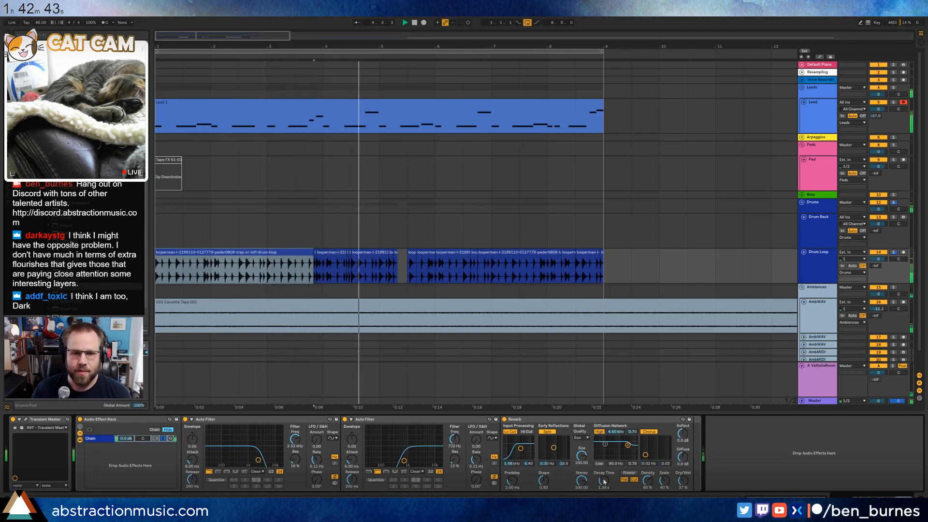
pyautogui.press('space')
pyautogui.click(241, 269)
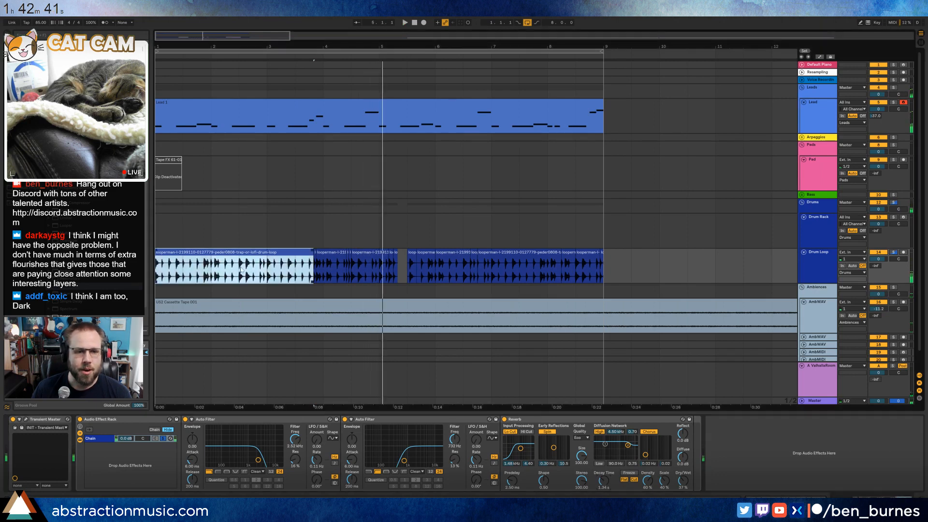
pyautogui.click(323, 269)
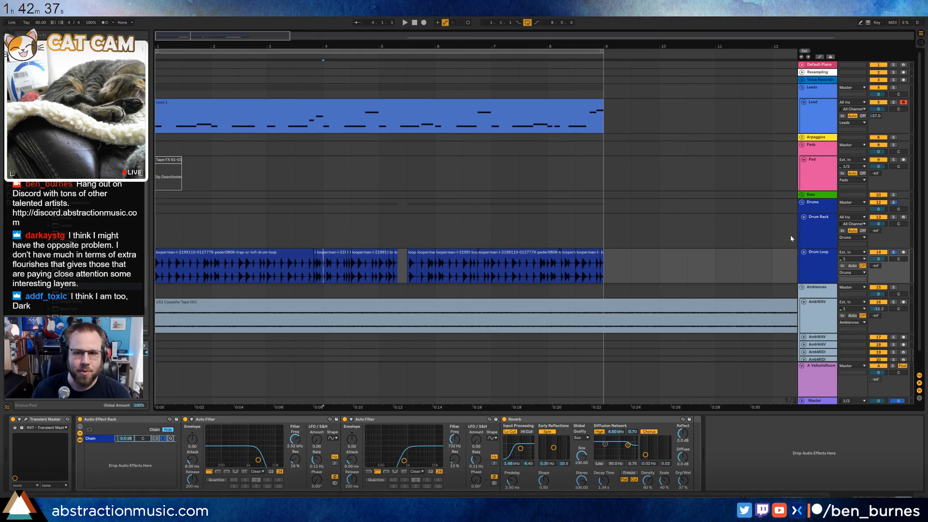
pyautogui.click(685, 240)
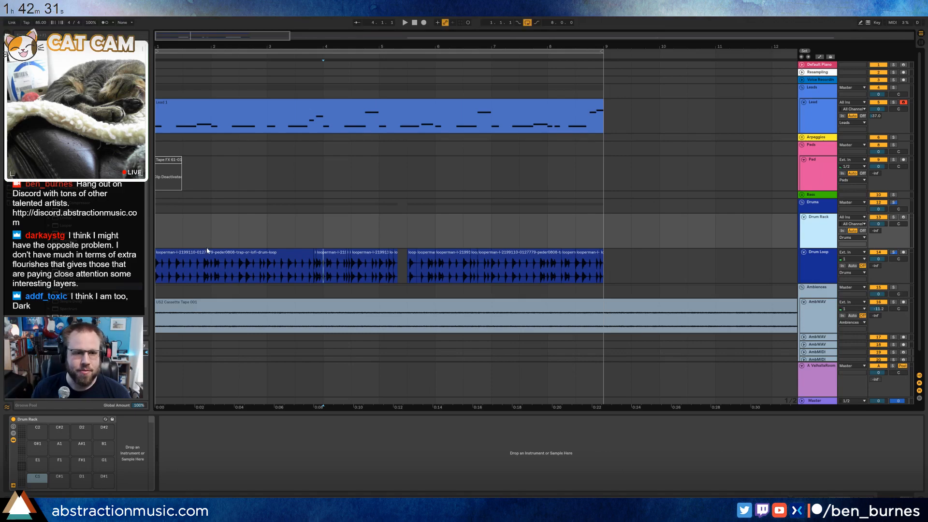
# - Create a second, empty chain in the Drum Loop track's Audio Effect Rack, play the loop and return to the first chain's devices
pyautogui.doubleClick(213, 261)
pyautogui.hotkey('shift', 'Tab')
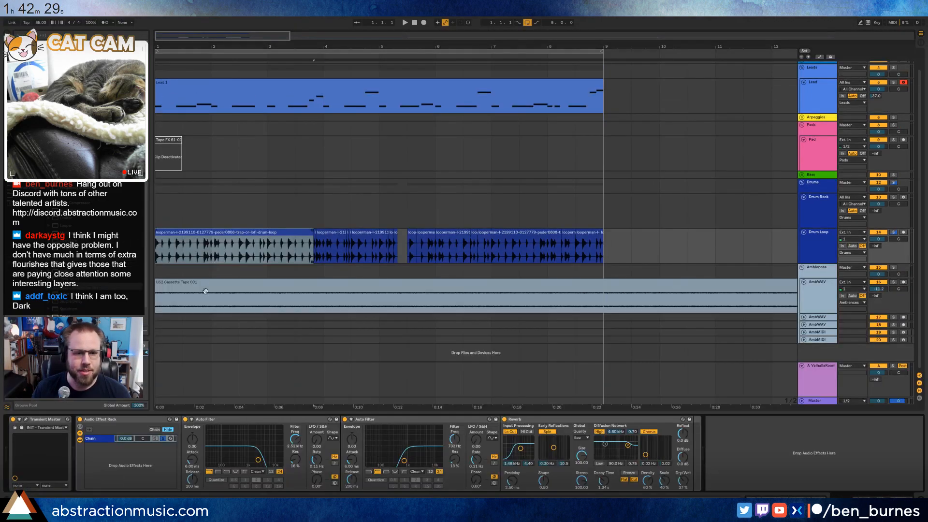
pyautogui.rightClick(110, 452)
pyautogui.click(123, 468)
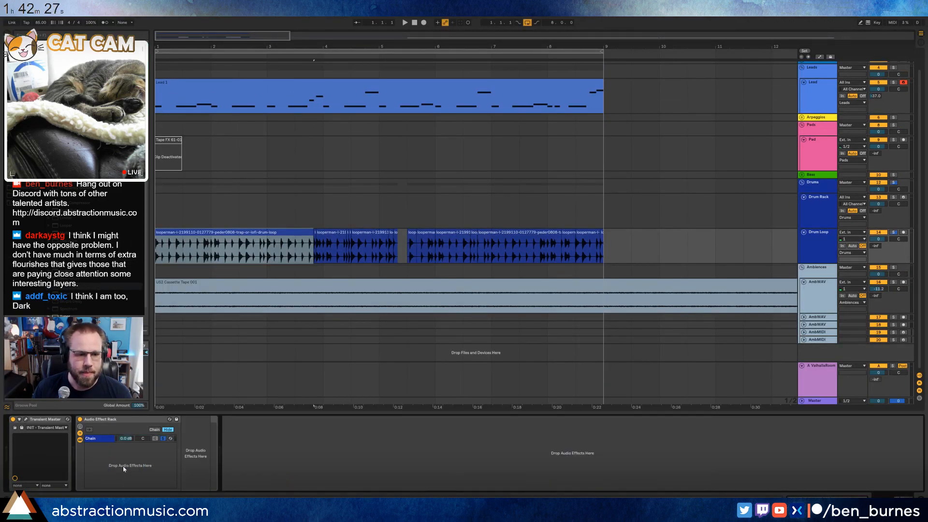
pyautogui.press('space')
pyautogui.click(163, 438)
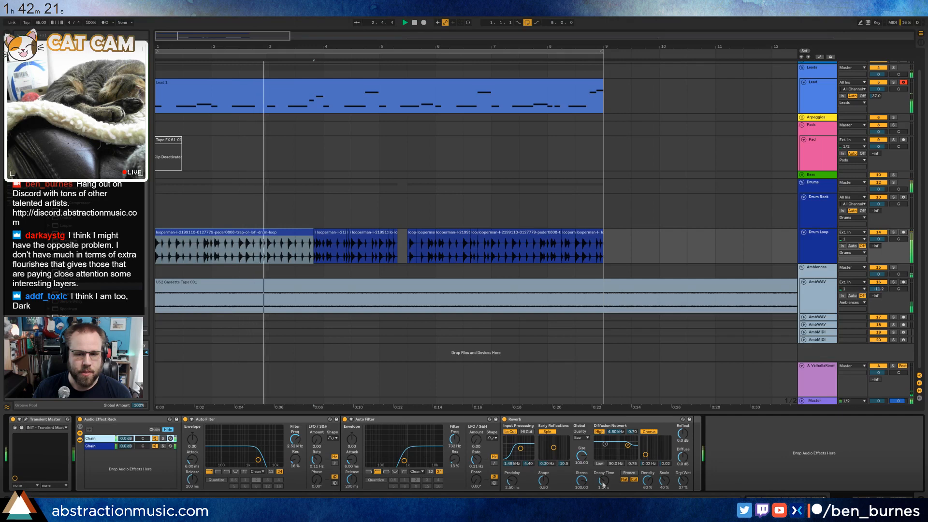
# - Shorten the Drum Loop Reverb's decay to about 743 ms, move the high-pass Auto Filter ahead of the low-pass one, and audition the result
pyautogui.moveTo(603, 484); pyautogui.dragTo(602, 508)
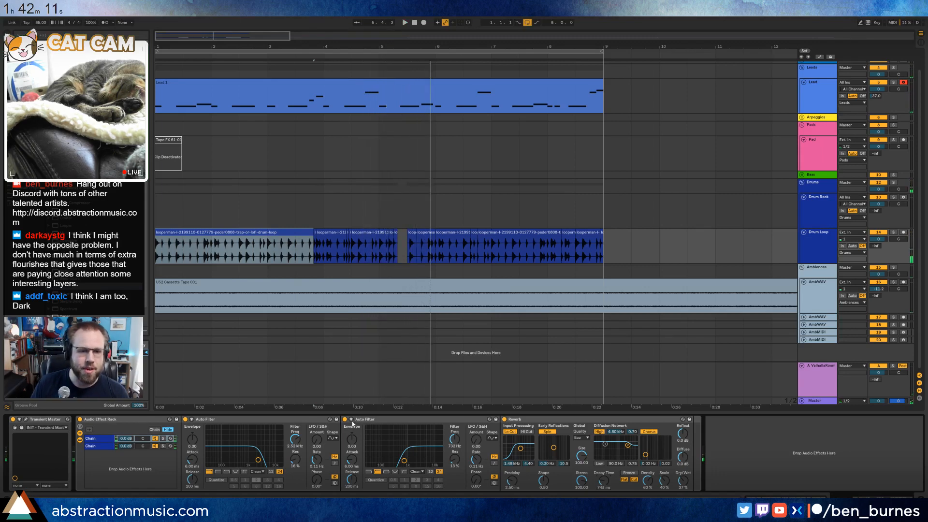
pyautogui.moveTo(352, 423); pyautogui.dragTo(246, 455)
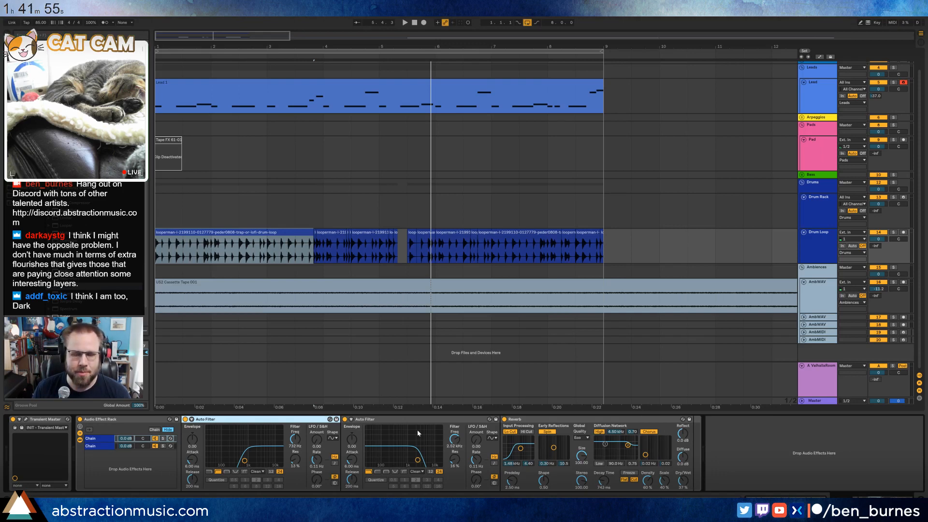
pyautogui.press('space')
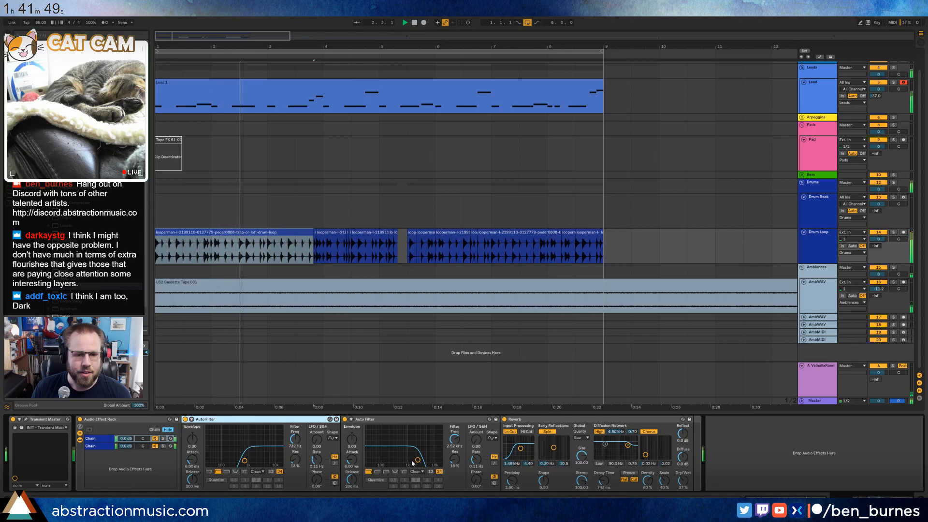
pyautogui.press('space')
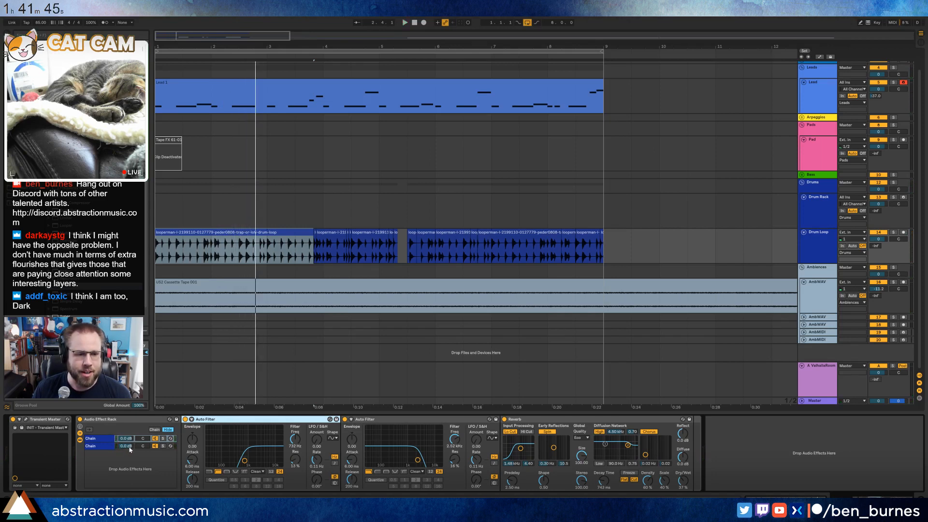
# - Try a lower volume on the rack's empty second chain during playback and return it to 0.0 dB
pyautogui.moveTo(129, 447); pyautogui.dragTo(127, 414)
pyautogui.press('space')
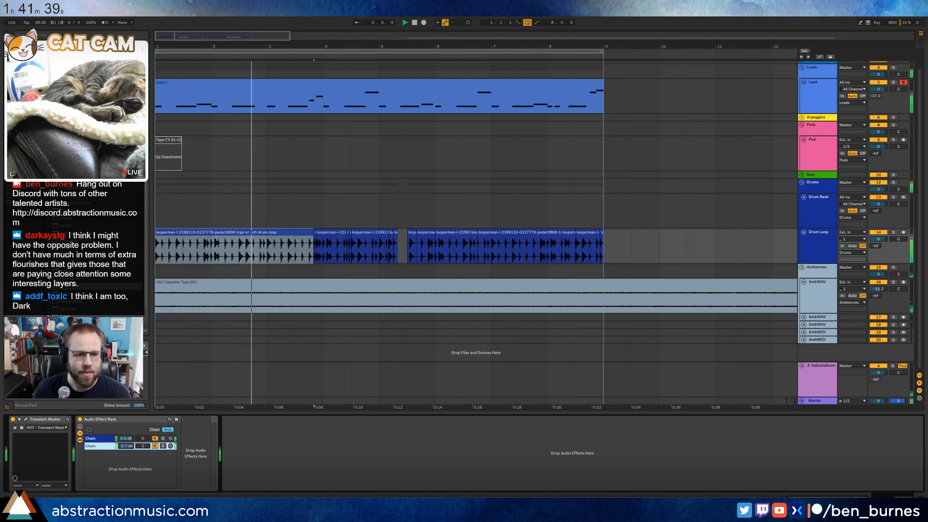
pyautogui.moveTo(128, 447); pyautogui.dragTo(128, 448)
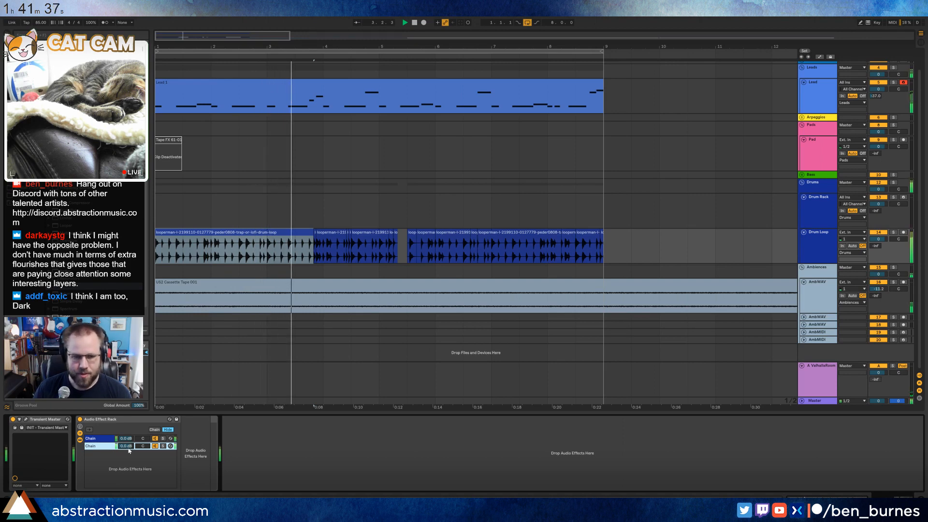
pyautogui.press('space')
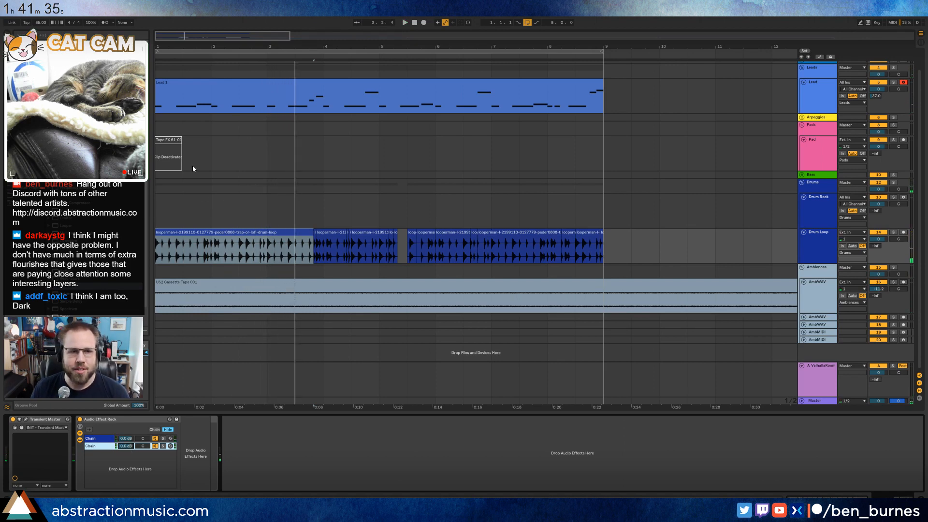
# - Reactivate the Tape FX clip on the Pad track, move it to about beat 4 of bar 2, and audition it
pyautogui.click(174, 145)
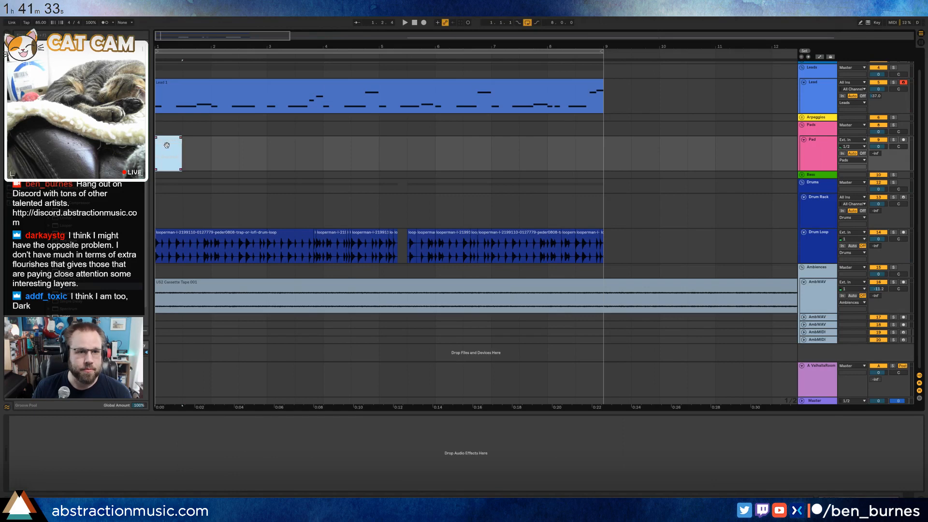
pyautogui.moveTo(170, 145); pyautogui.dragTo(253, 147)
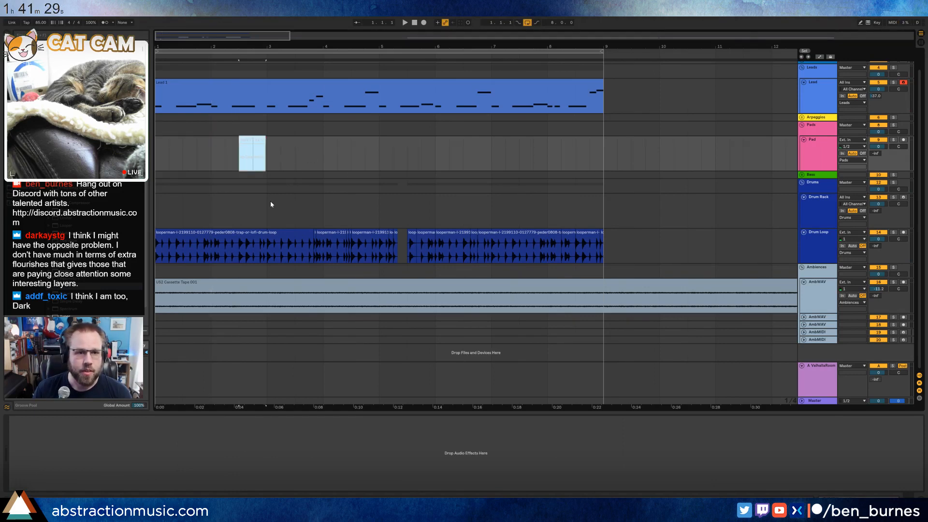
pyautogui.moveTo(265, 142); pyautogui.dragTo(274, 141)
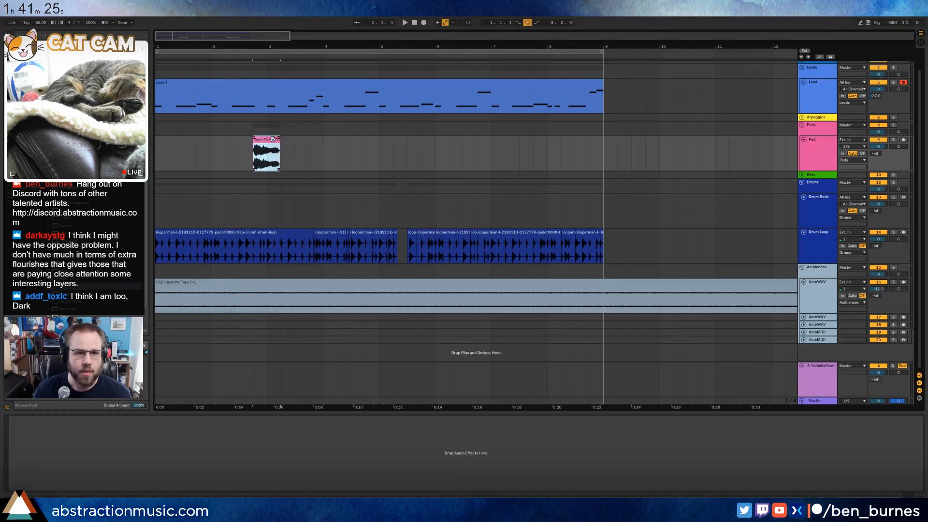
pyautogui.press('space')
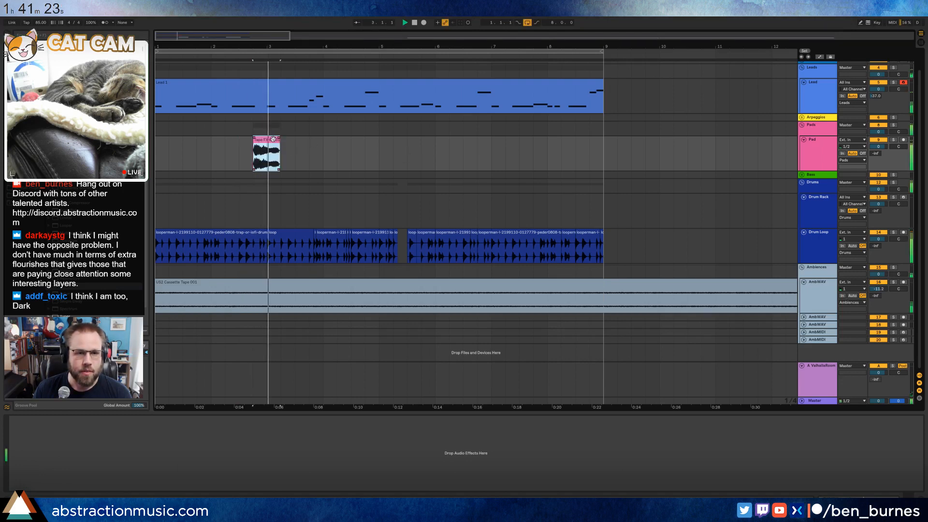
# - Change the Tape FX clip's playback settings so it plays twice as fast at half the length, and return to the device view
pyautogui.doubleClick(273, 139)
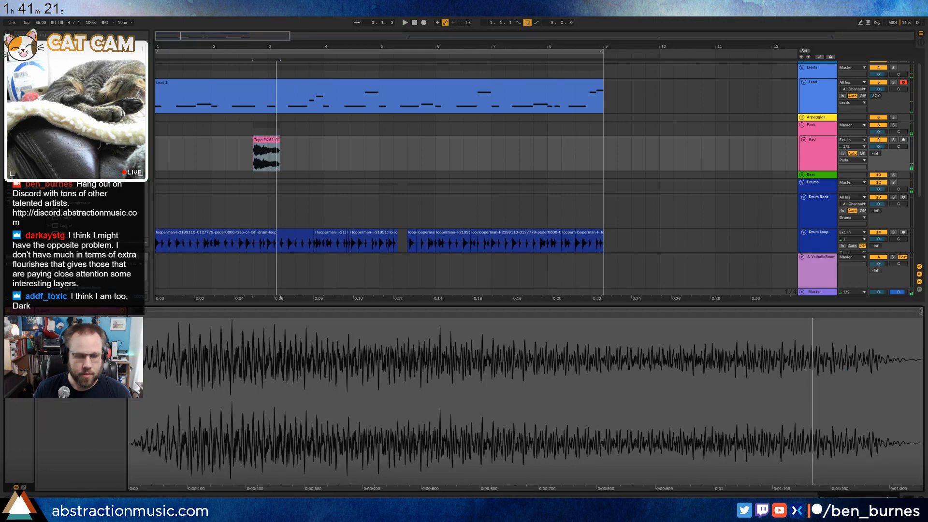
pyautogui.press('Return')
pyautogui.click(293, 167)
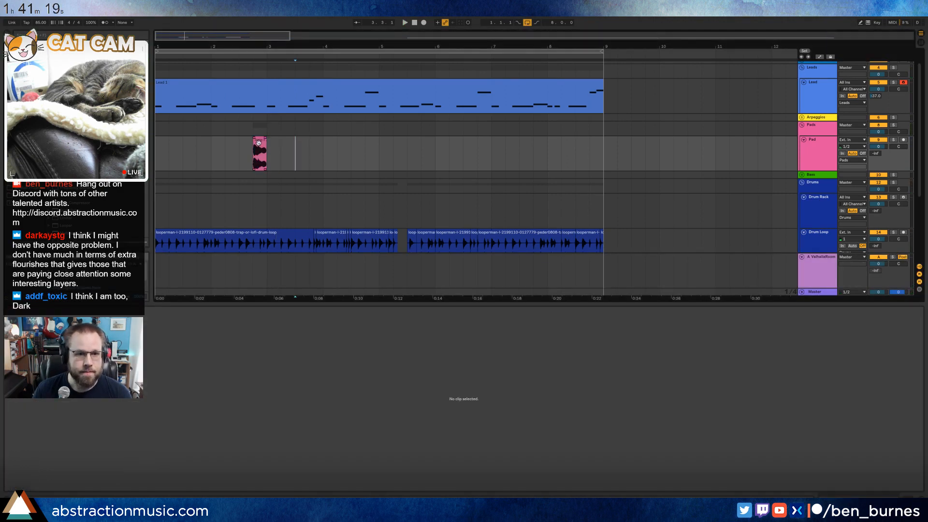
pyautogui.click(260, 140)
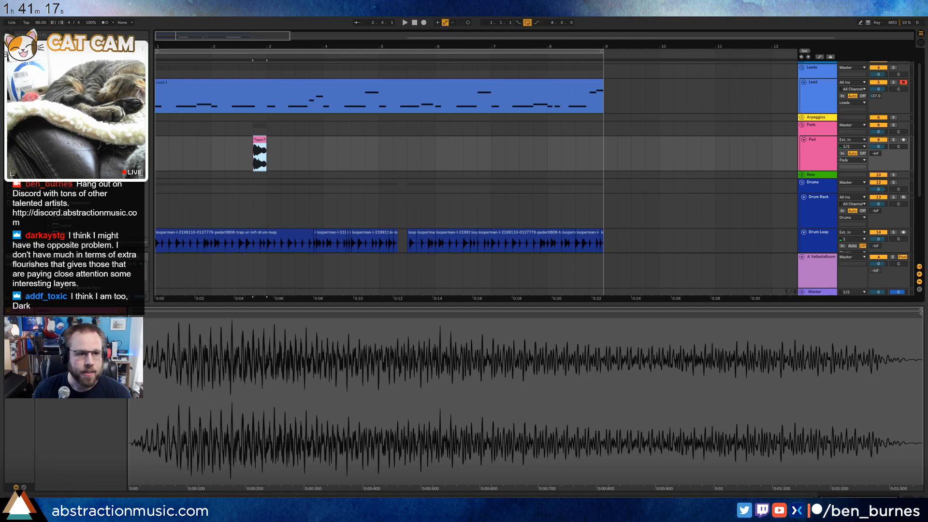
pyautogui.hotkey('shift', 'Tab')
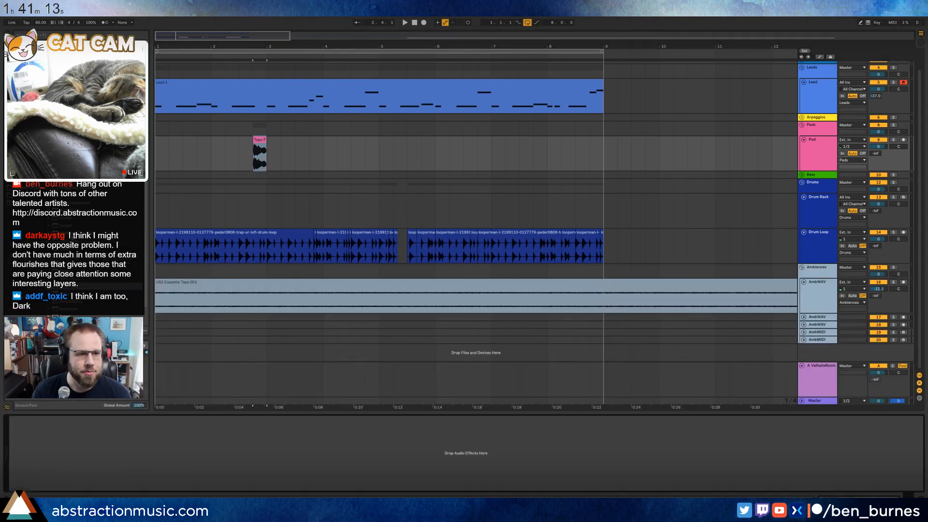
# - Add a Frequency Shifter and a Reverb to the Pad track, and set its volume to -10.3 dB and its send to -14.4 dB with panning left
pyautogui.doubleClick(67, 187)
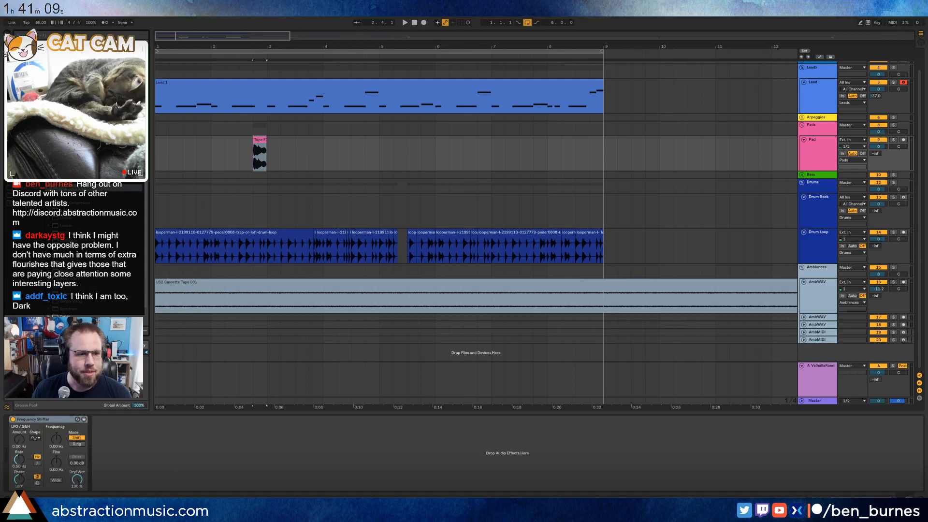
pyautogui.moveTo(67, 287)
pyautogui.mouseDown()
pyautogui.moveTo(303, 480)
pyautogui.moveTo(304, 471)
pyautogui.mouseUp()
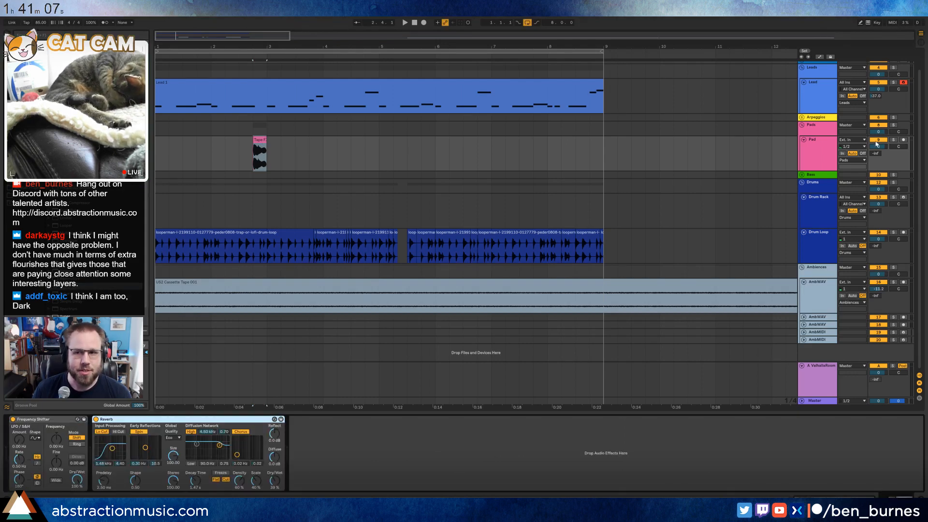
pyautogui.moveTo(878, 146); pyautogui.dragTo(898, 159)
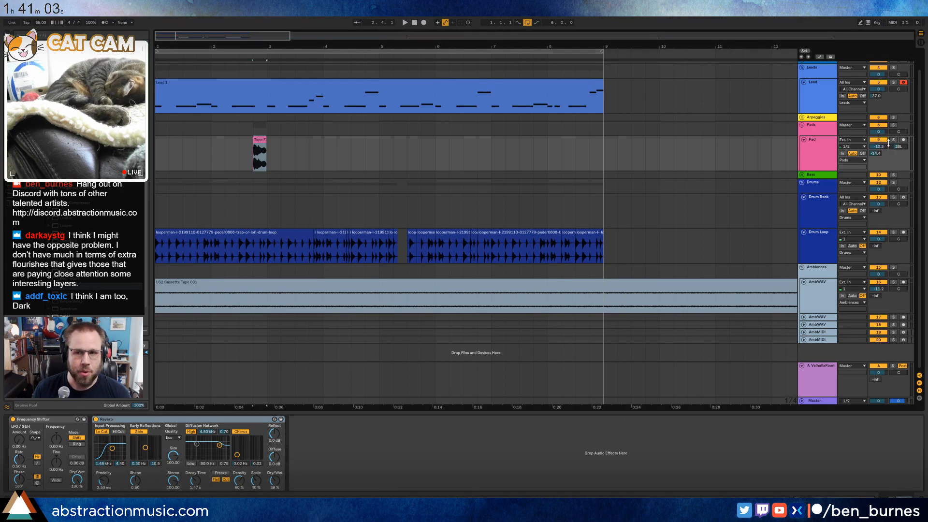
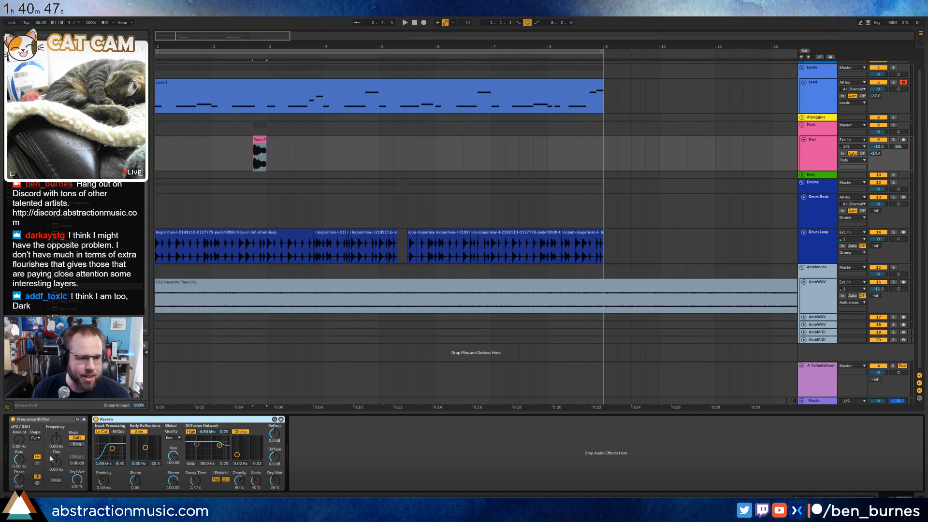
# - Set the Pad track's Frequency Shifter LFO amount to about 10.5 Hz and its rate to about 5.37 Hz, auditioning the Tape FX clip
pyautogui.moveTo(20, 443); pyautogui.dragTo(20, 437)
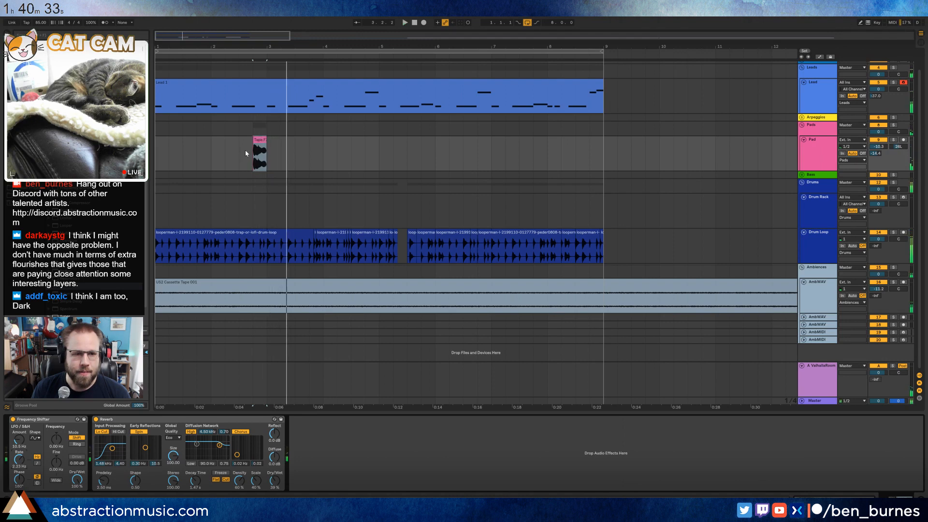
pyautogui.click(211, 151)
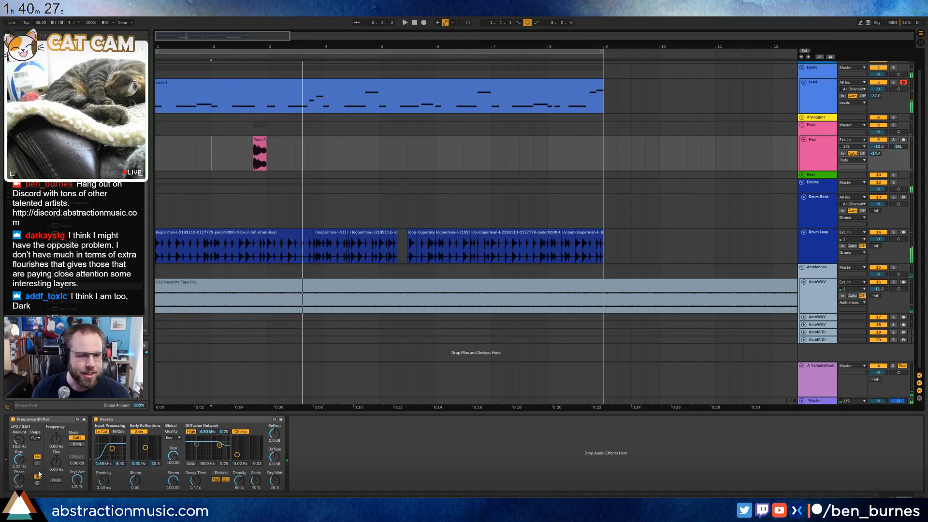
pyautogui.moveTo(18, 461); pyautogui.dragTo(17, 454)
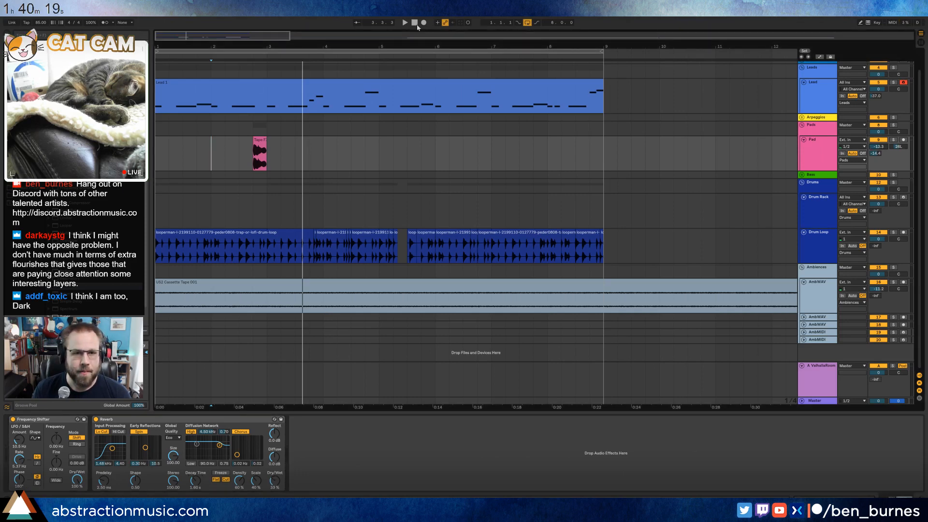
# - Copy the Tape FX clip on the Pad track to beat 4 of bar 6 during playback, and return to the device view
pyautogui.click(416, 23)
pyautogui.press('space')
pyautogui.click(261, 140)
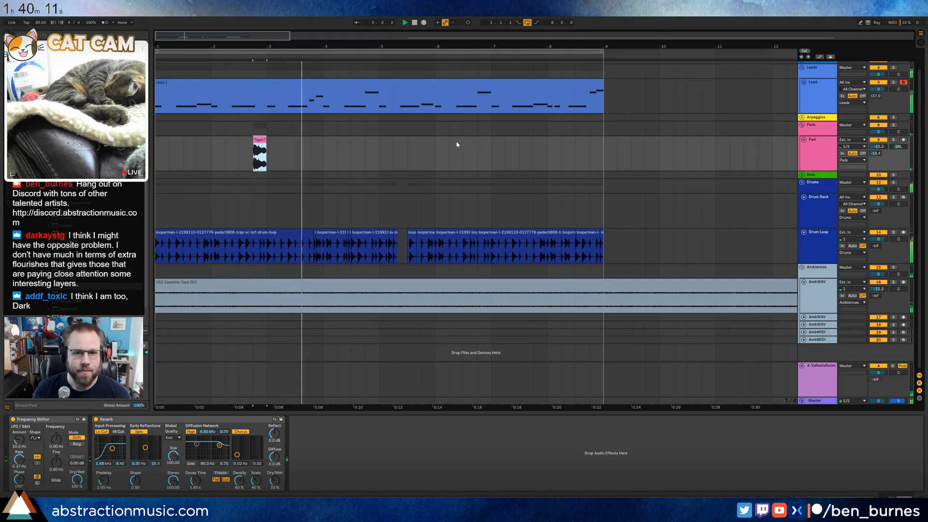
pyautogui.click(478, 144)
pyautogui.hotkey('ctrl', 'v')
pyautogui.doubleClick(480, 146)
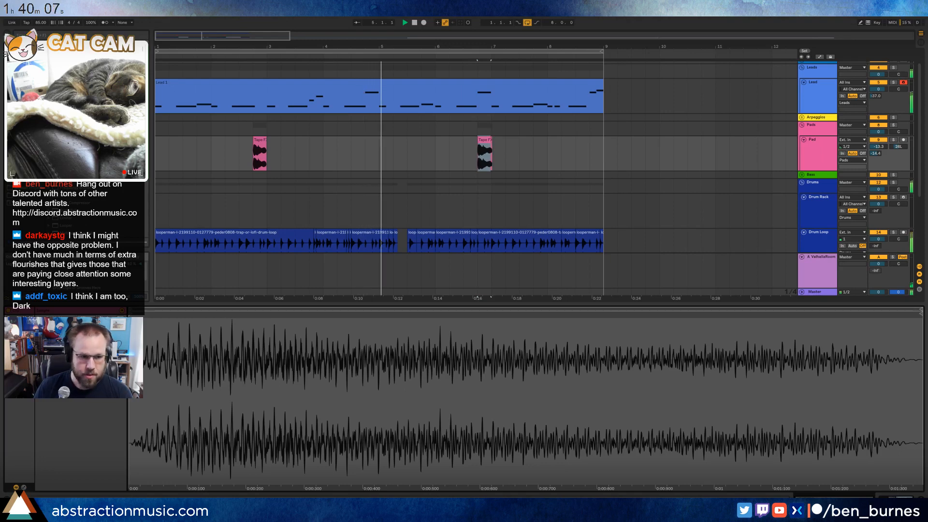
pyautogui.hotkey('shift', 'Tab')
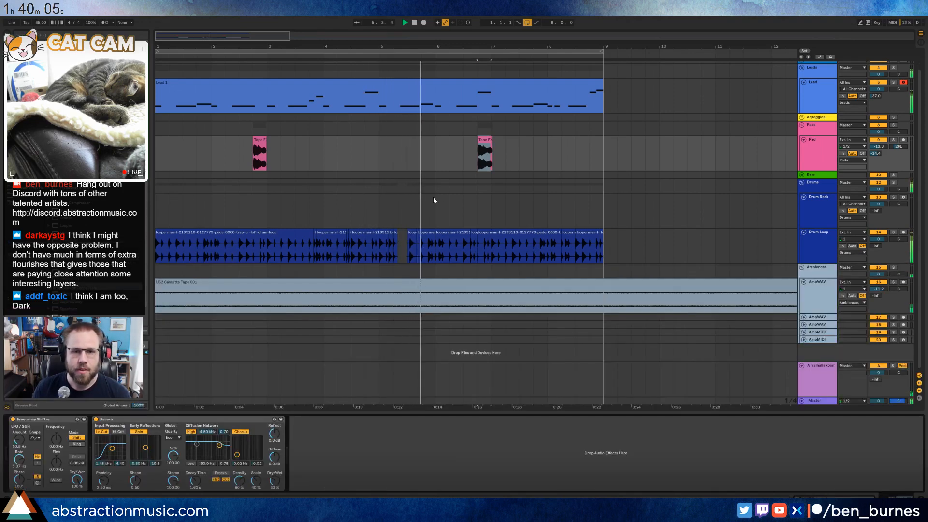
pyautogui.click(445, 165)
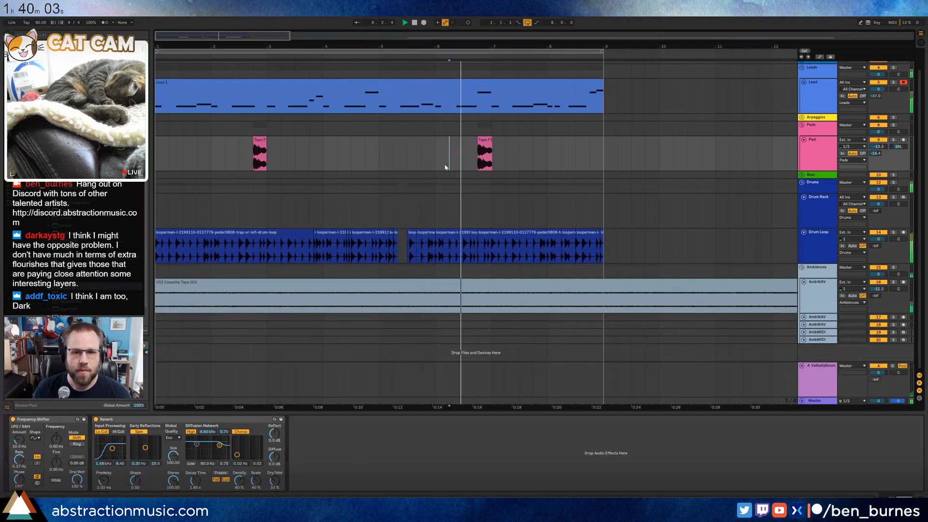
# - Split the copied Tape FX clip at bar 6, leaving a half-beat piece on beat 4 and a short slice ending at bar 7
pyautogui.click(484, 140)
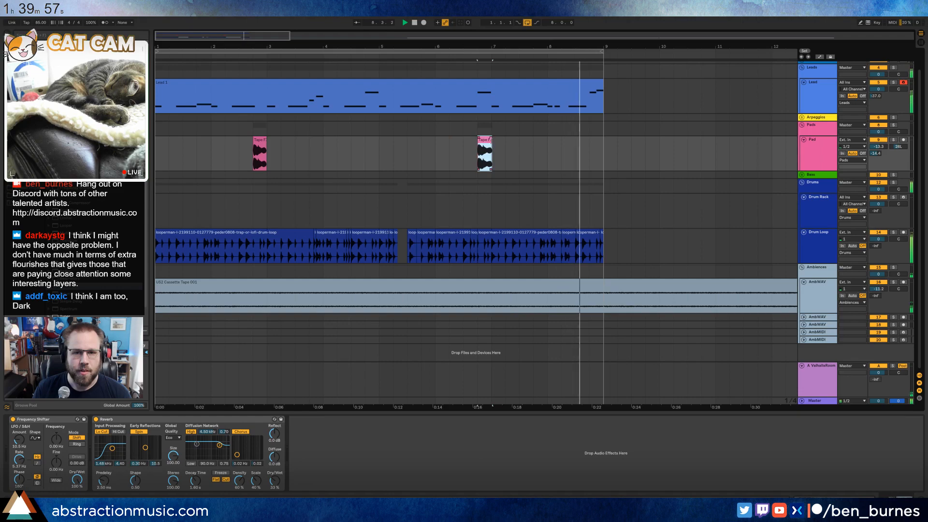
pyautogui.moveTo(236, 36); pyautogui.dragTo(229, 36)
pyautogui.press('space')
pyautogui.moveTo(462, 139); pyautogui.dragTo(444, 140)
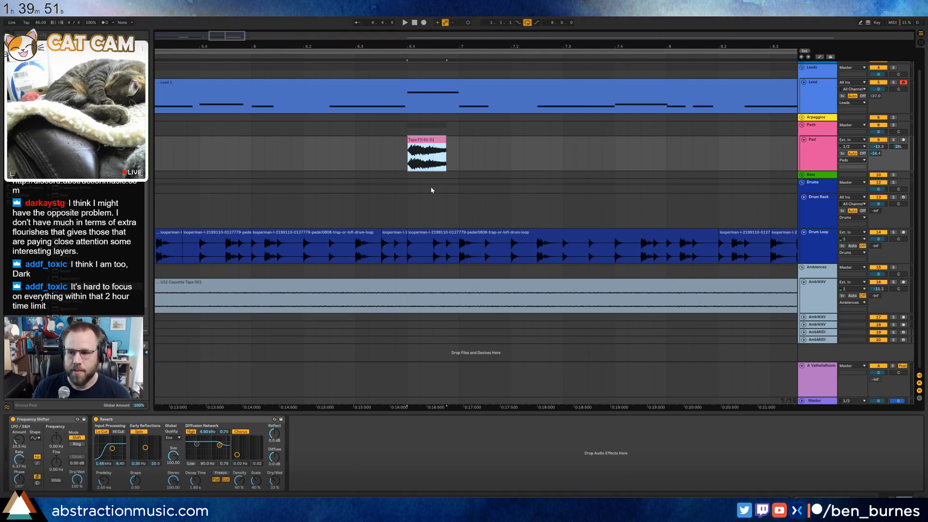
pyautogui.scroll(3, 430, 192)
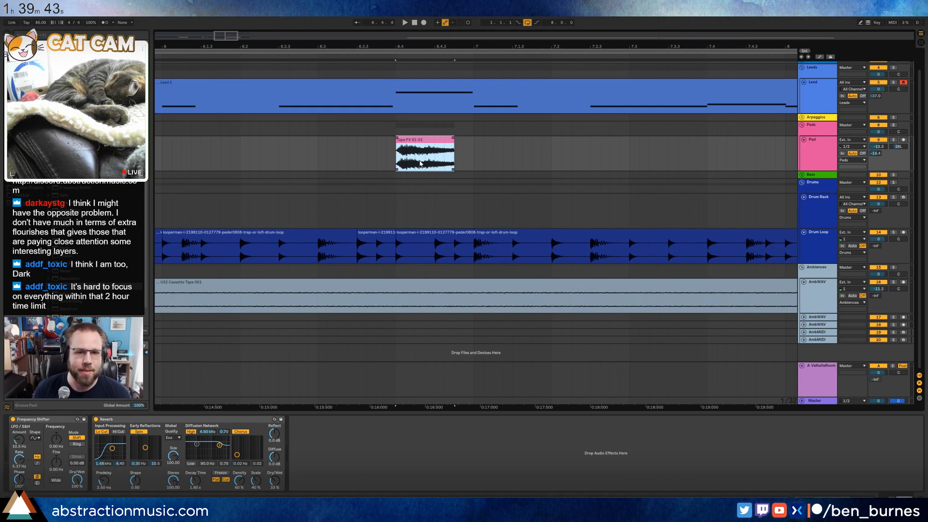
pyautogui.moveTo(428, 162)
pyautogui.mouseDown()
pyautogui.moveTo(444, 159)
pyautogui.moveTo(452, 141)
pyautogui.moveTo(444, 143)
pyautogui.mouseUp()
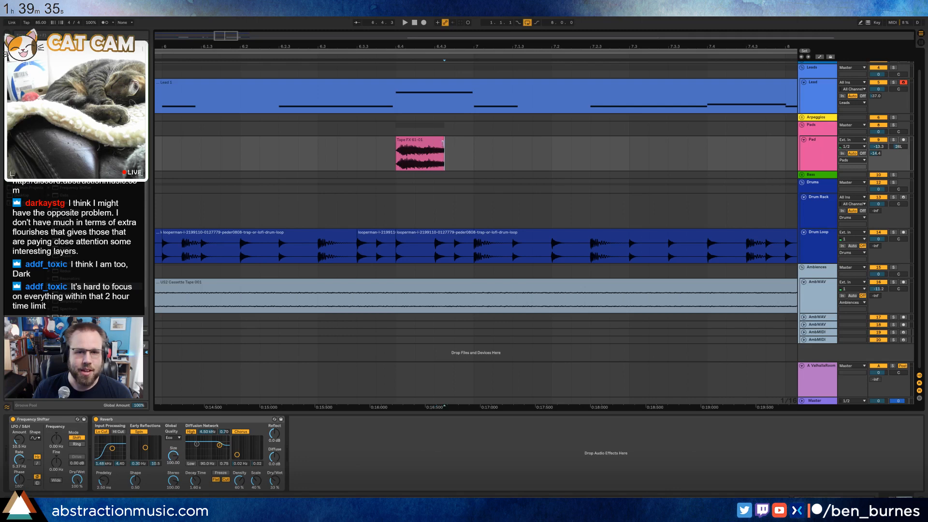
pyautogui.moveTo(442, 144)
pyautogui.mouseDown()
pyautogui.moveTo(447, 158)
pyautogui.moveTo(469, 147)
pyautogui.mouseUp()
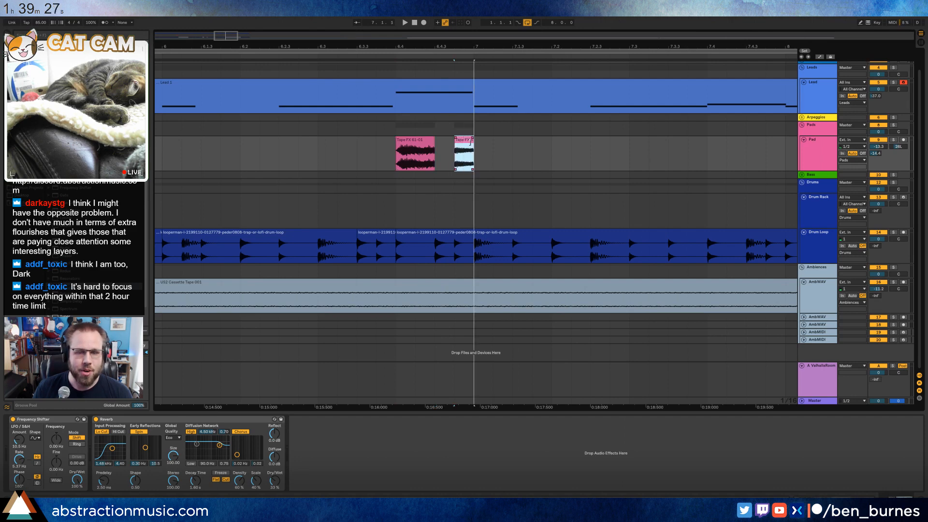
# - Audition the split Tape FX clips from beat 3 of bar 6 and inspect the second slice's waveform
pyautogui.click(318, 153)
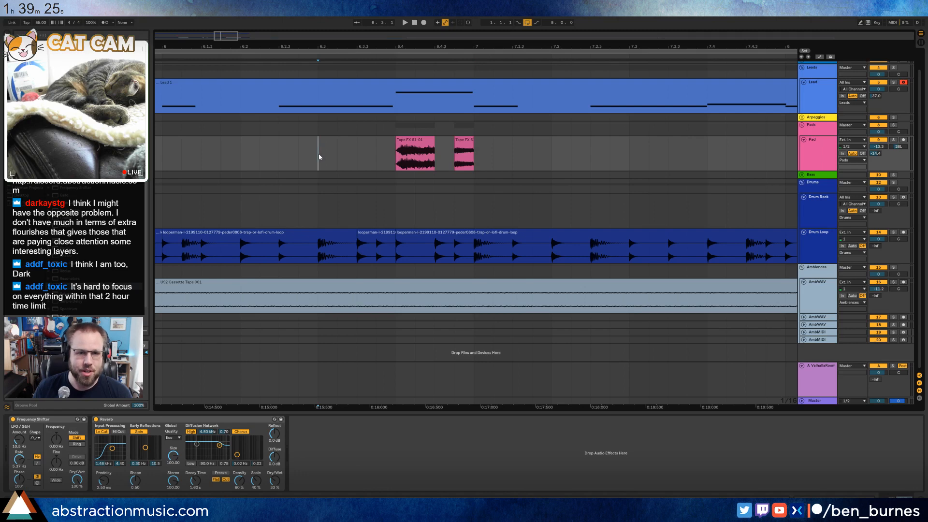
pyautogui.press('space')
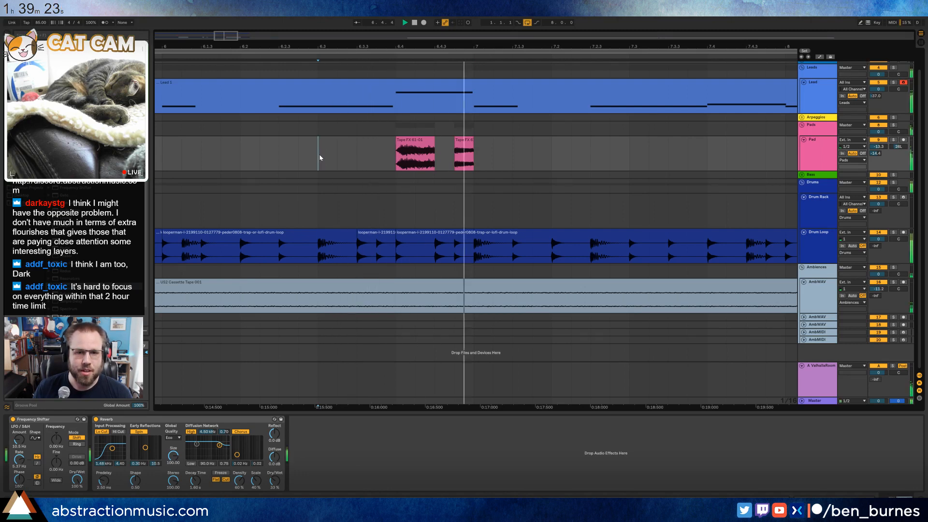
pyautogui.press('space')
pyautogui.click(462, 143)
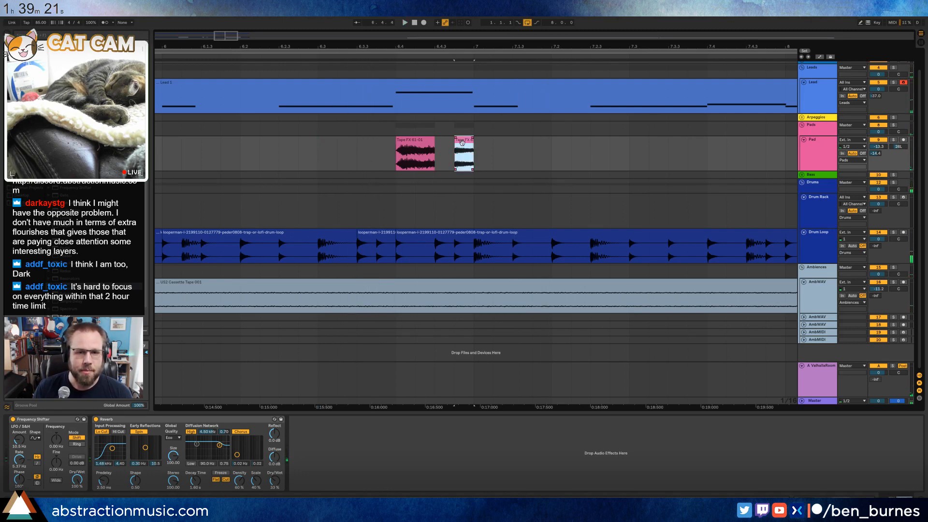
pyautogui.doubleClick(461, 142)
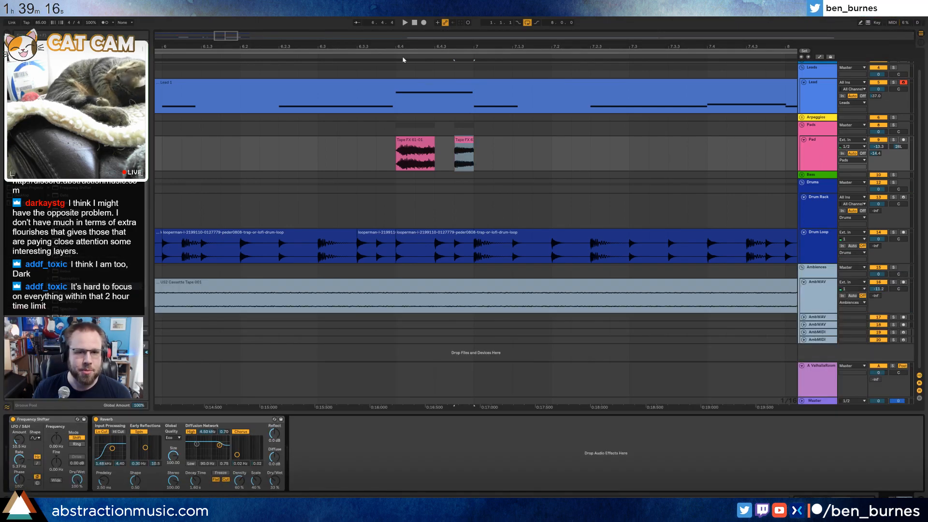
pyautogui.hotkey('shift', 'Tab')
# - Play the arrangement from the beginning with all eight bars in view
pyautogui.moveTo(405, 47); pyautogui.dragTo(404, 20)
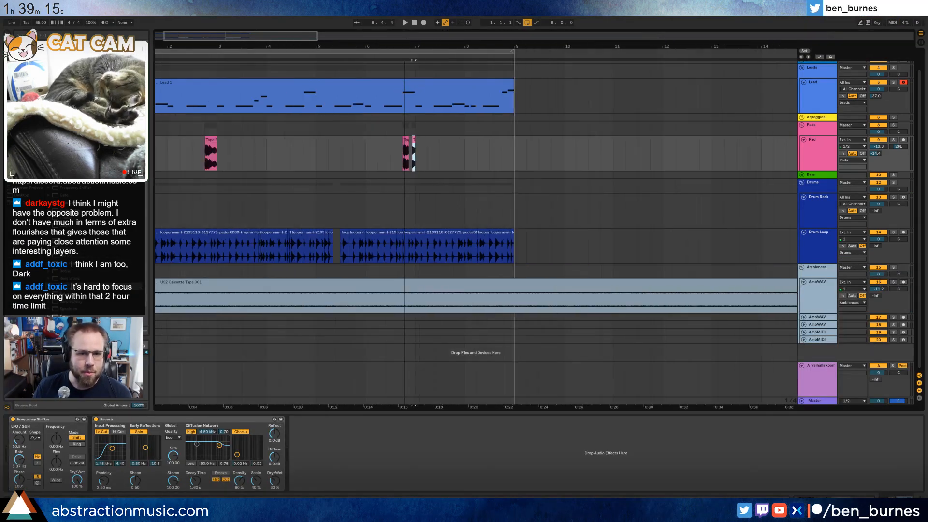
pyautogui.moveTo(223, 38); pyautogui.dragTo(224, 32)
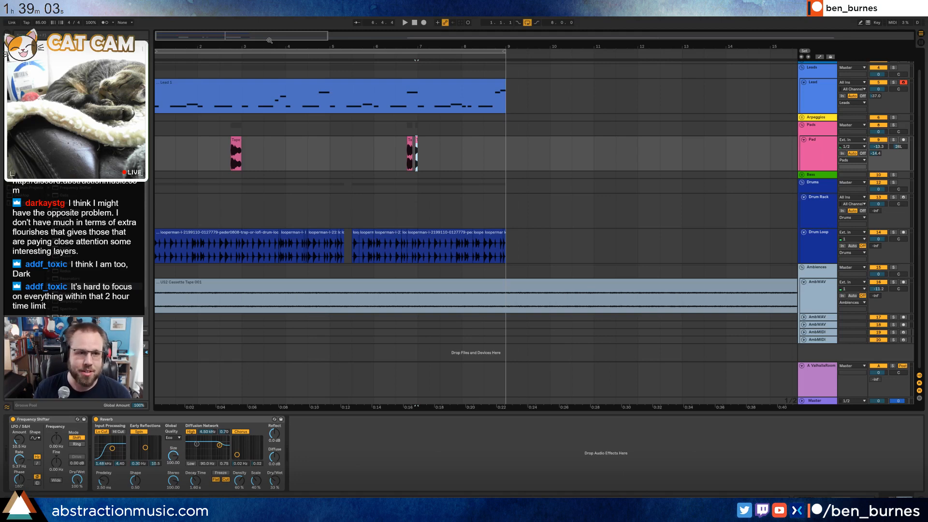
pyautogui.press('Home')
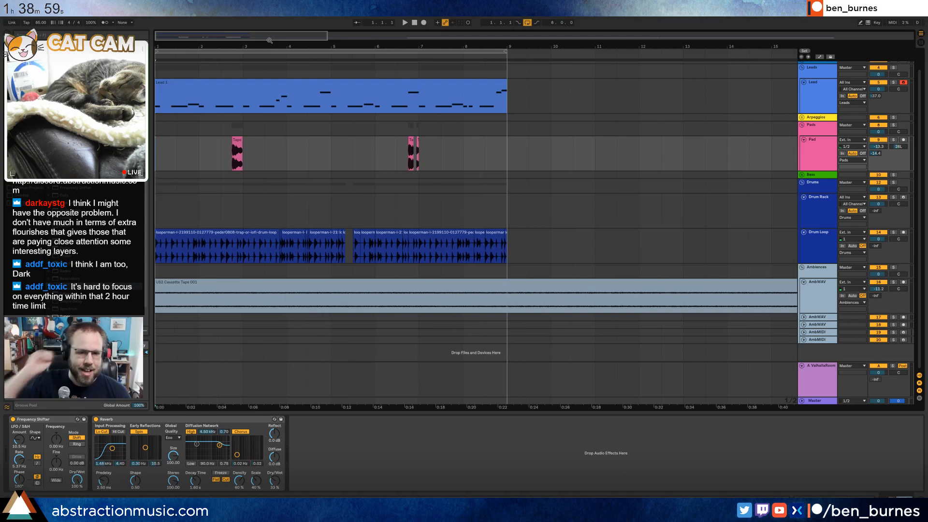
pyautogui.press('space')
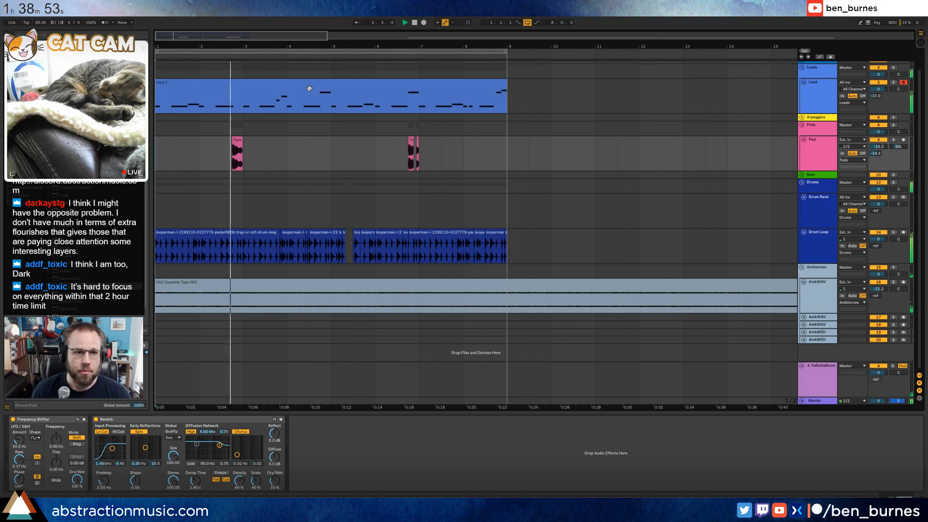
# - Duplicate the eight-bar Lead clip and Drum Loop section so both repeat from bar 9 to bar 17
pyautogui.click(430, 108)
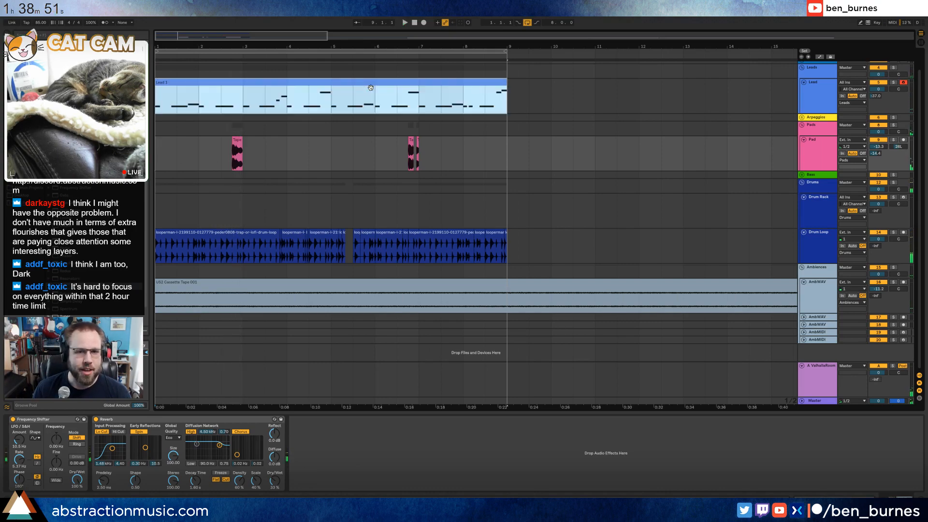
pyautogui.hotkey('ctrl', 'd')
pyautogui.hotkey('ctrl', 's')
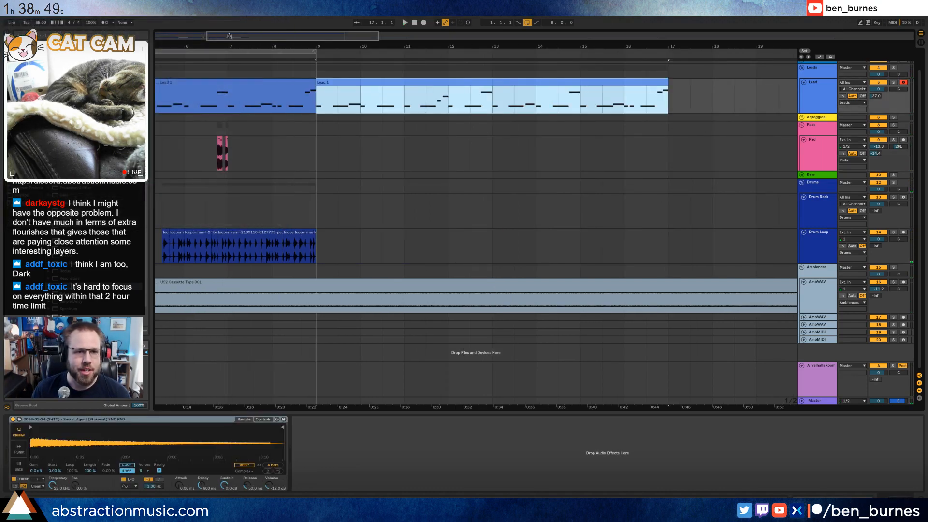
pyautogui.moveTo(235, 47); pyautogui.dragTo(234, 46)
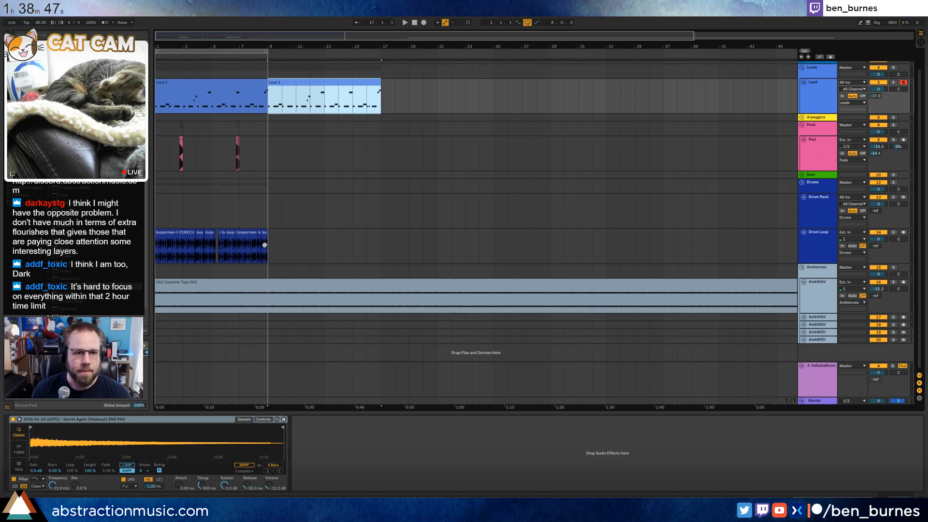
pyautogui.moveTo(269, 242); pyautogui.dragTo(146, 239)
pyautogui.hotkey('ctrl', 'd')
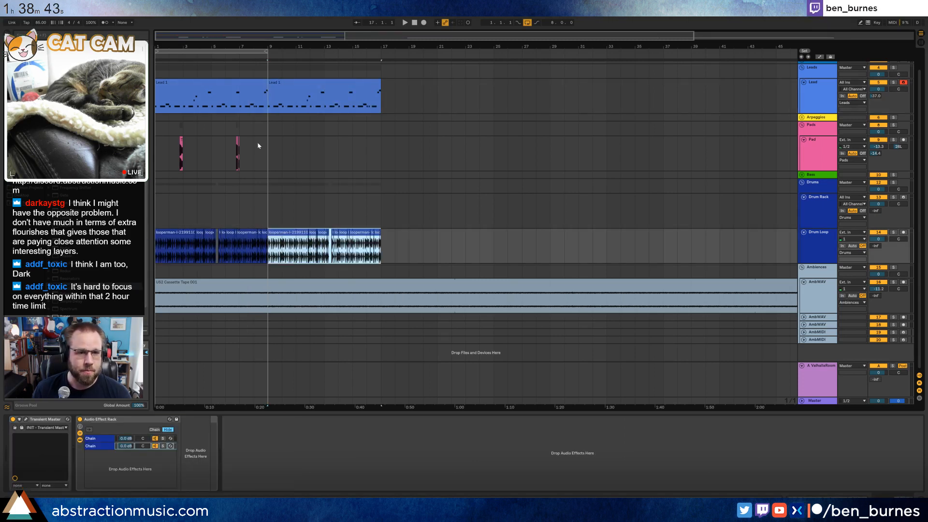
# - Cut the Pad track's first eight bars with the Tape FX clips and paste them at bar 9
pyautogui.click(258, 85)
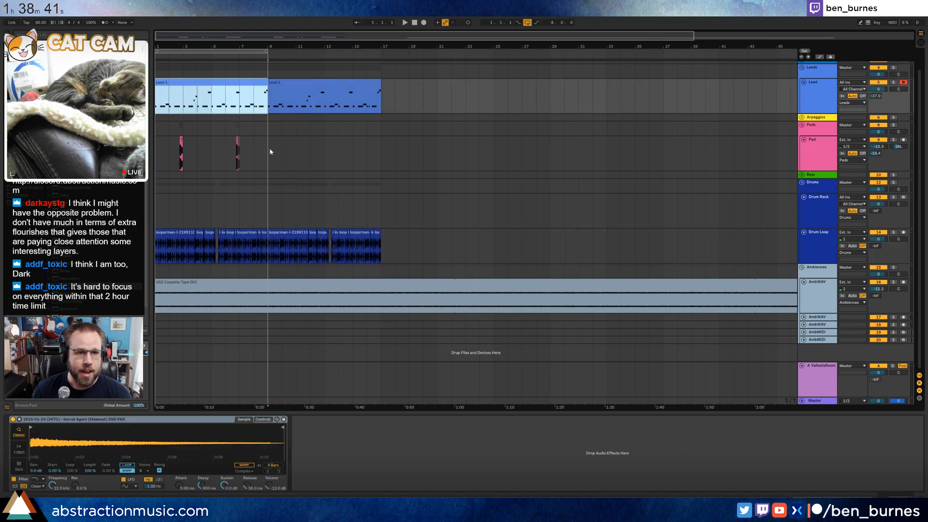
pyautogui.moveTo(269, 152); pyautogui.dragTo(155, 153)
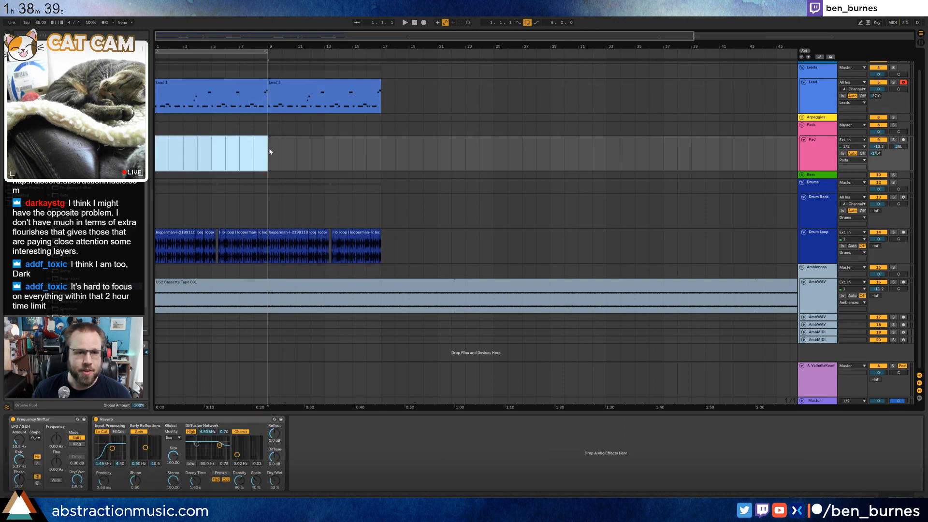
pyautogui.click(270, 152)
pyautogui.hotkey('ctrl', 'v')
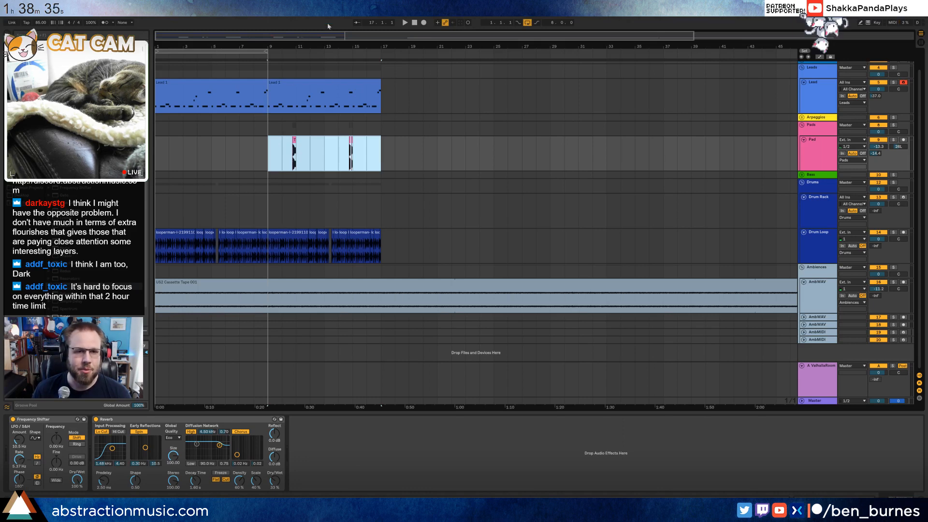
pyautogui.click(414, 23)
# - Show automation and lower the Drum Loop's second rack chain volume to -inf dB over the first eight bars
pyautogui.click(818, 246)
pyautogui.press('a')
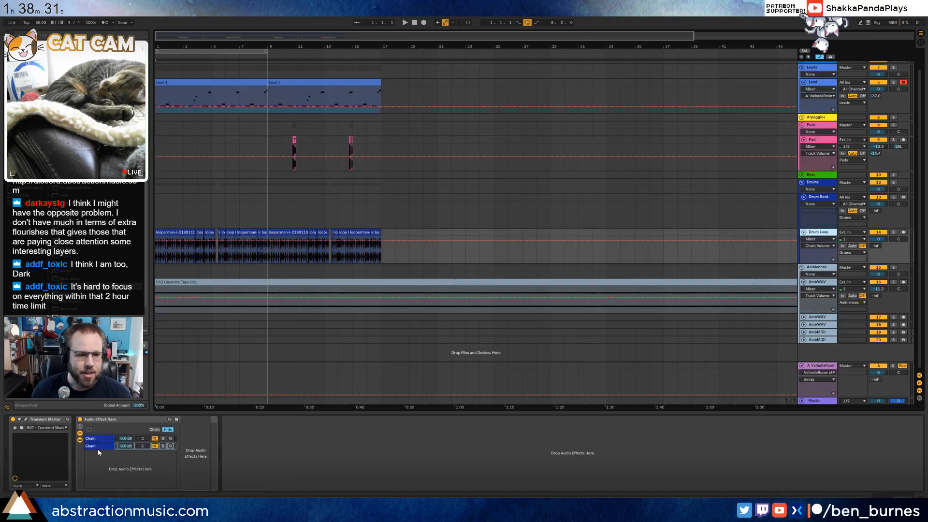
pyautogui.moveTo(265, 256); pyautogui.dragTo(148, 255)
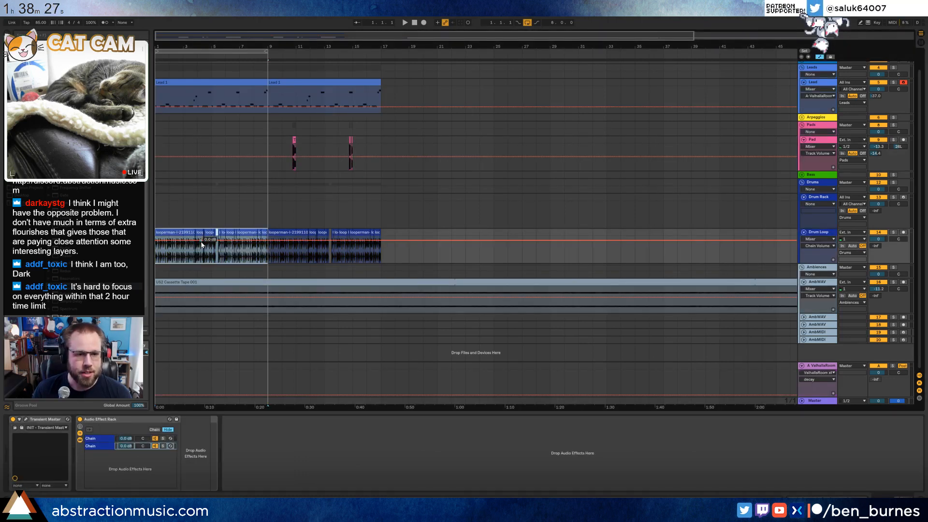
pyautogui.moveTo(202, 246); pyautogui.dragTo(202, 264)
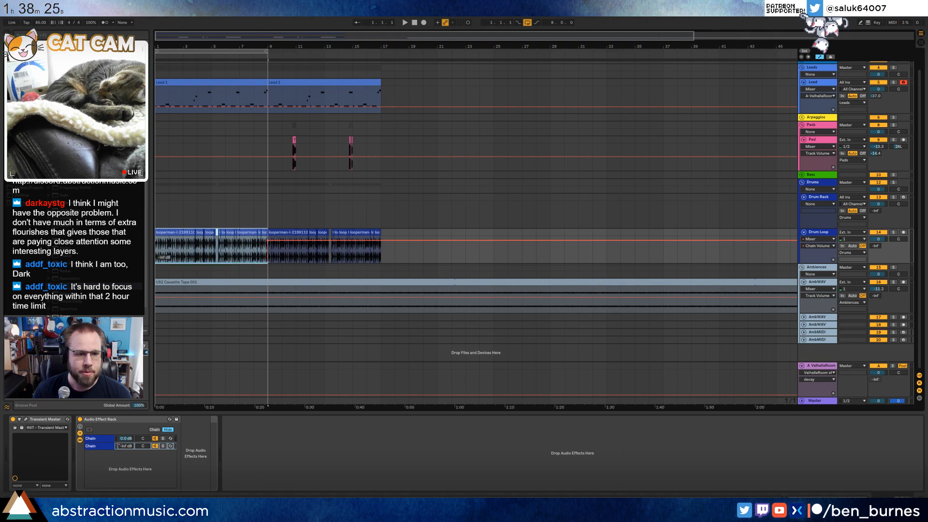
# - Rename the Drum Loop's Audio Effect Rack chains as WetVerb and Dry
pyautogui.click(104, 439)
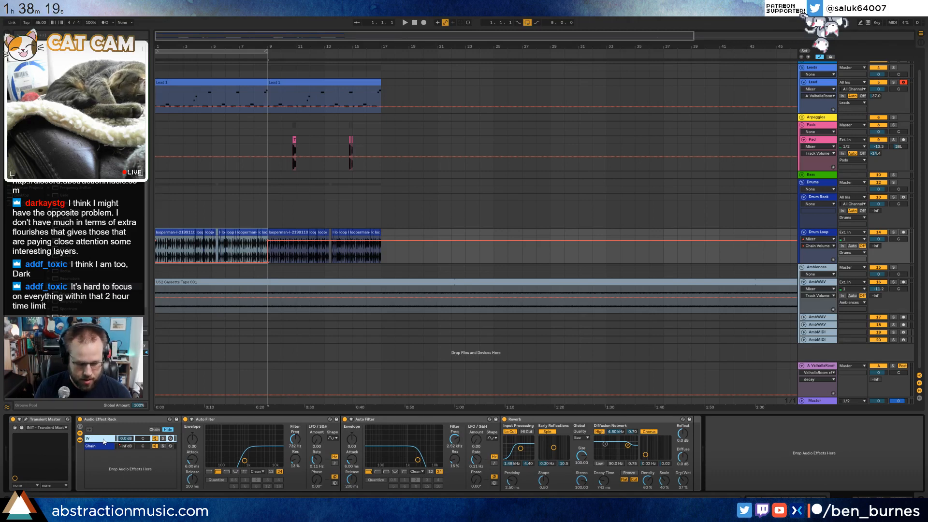
pyautogui.write('WetVerb')
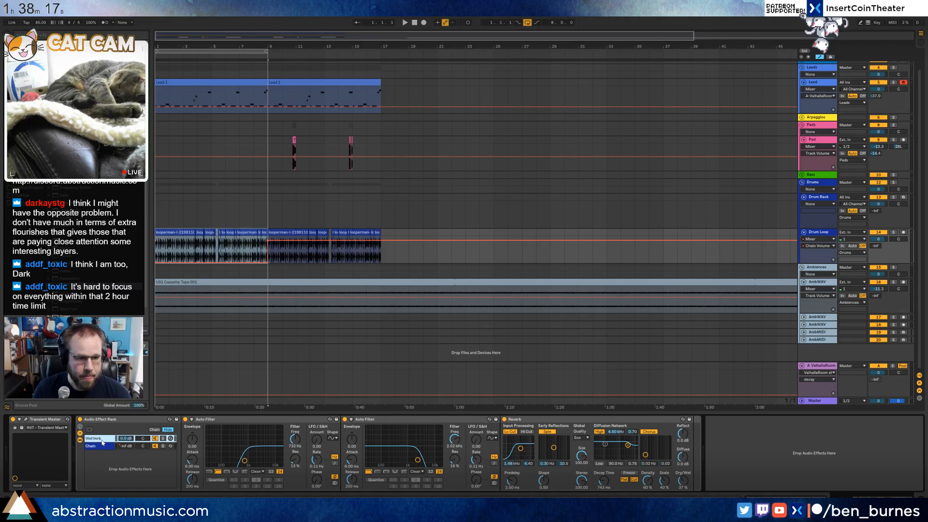
pyautogui.click(98, 446)
pyautogui.write('Dry')
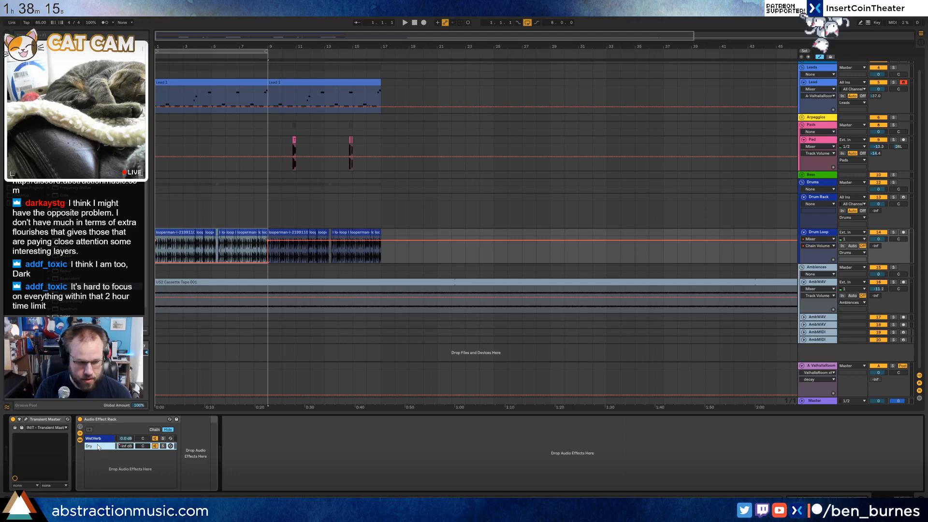
pyautogui.press('Return')
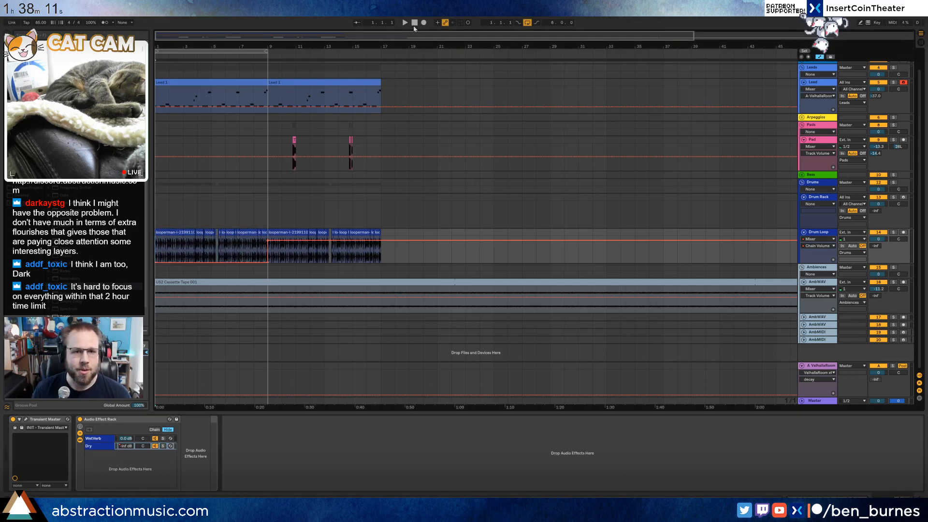
# - Play the arrangement from the start and open the notes of the first Lead clip
pyautogui.press('space')
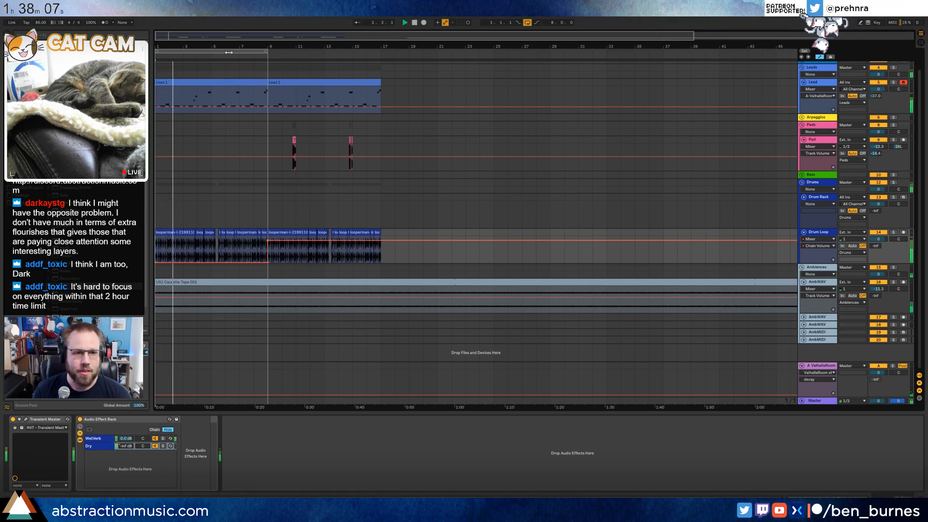
pyautogui.moveTo(228, 52); pyautogui.dragTo(371, 85)
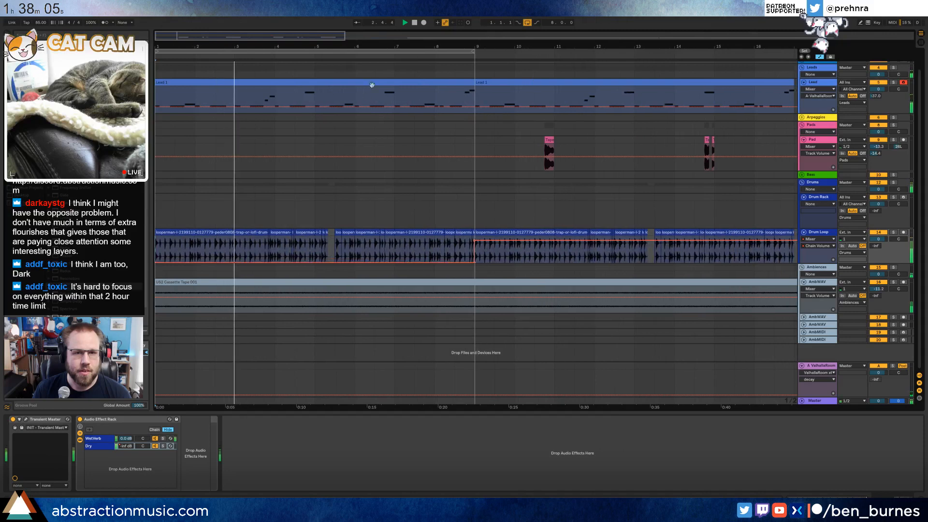
pyautogui.doubleClick(371, 85)
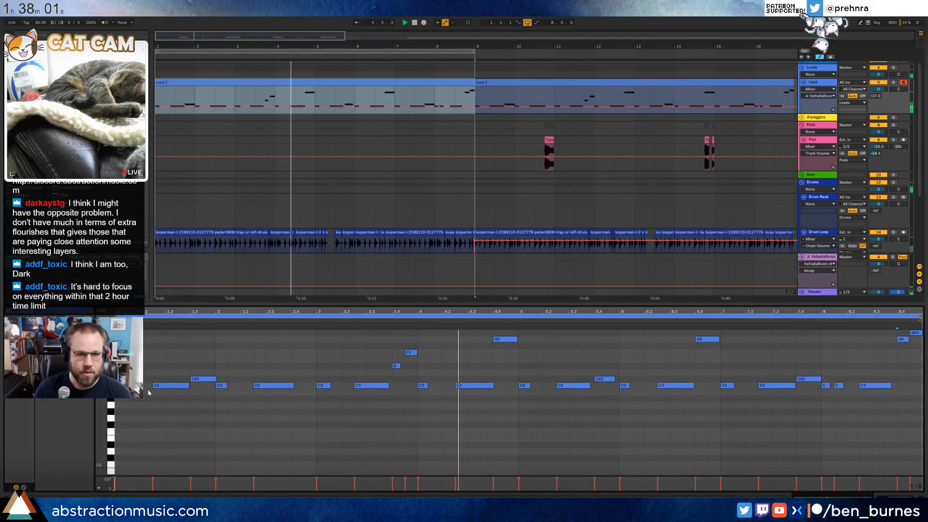
pyautogui.moveTo(355, 48); pyautogui.dragTo(352, 33)
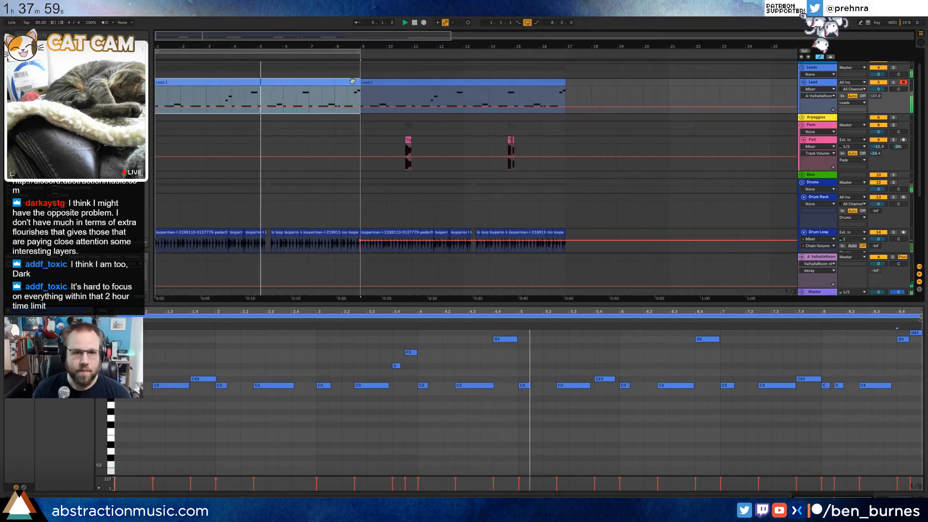
# - Extend the first Lead clip to bar 17 and move the loop to bars 9 to 17
pyautogui.moveTo(352, 81); pyautogui.dragTo(565, 91)
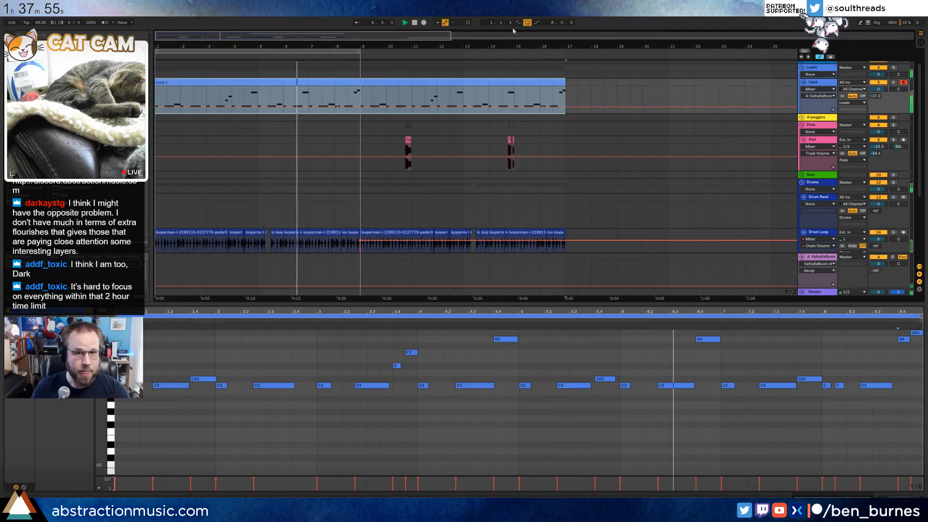
pyautogui.moveTo(342, 51); pyautogui.dragTo(540, 74)
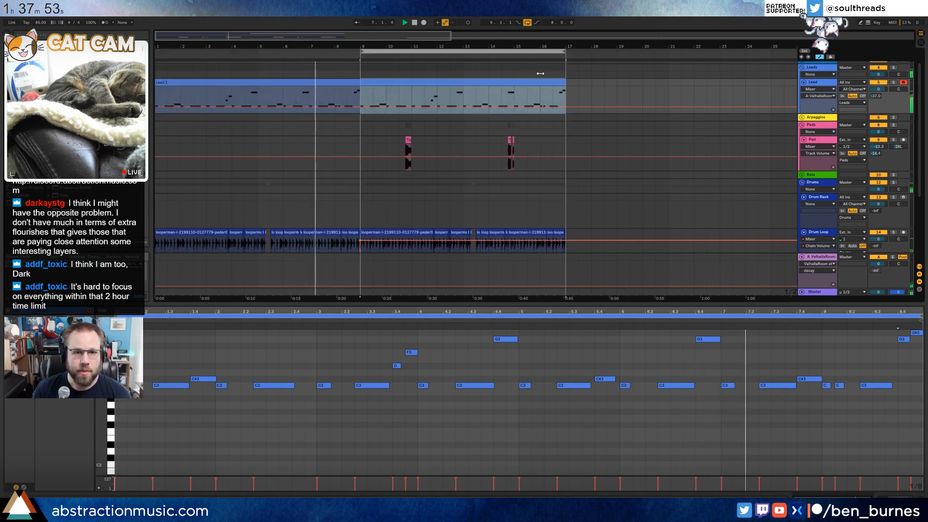
# - Deactivate the short Drum Loop clip just before bar 9 and show the track's devices
pyautogui.scroll(-2, 343, 172)
pyautogui.click(353, 204)
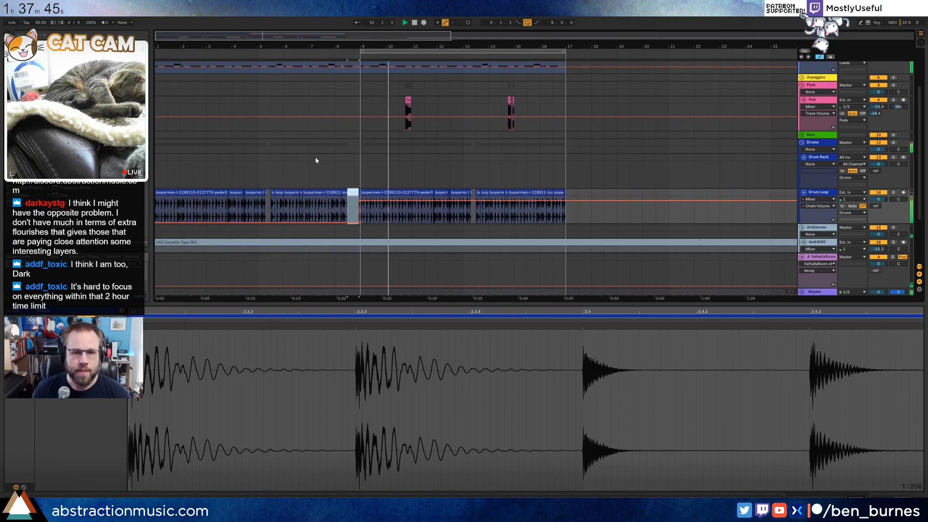
pyautogui.hotkey('shift', 'Tab')
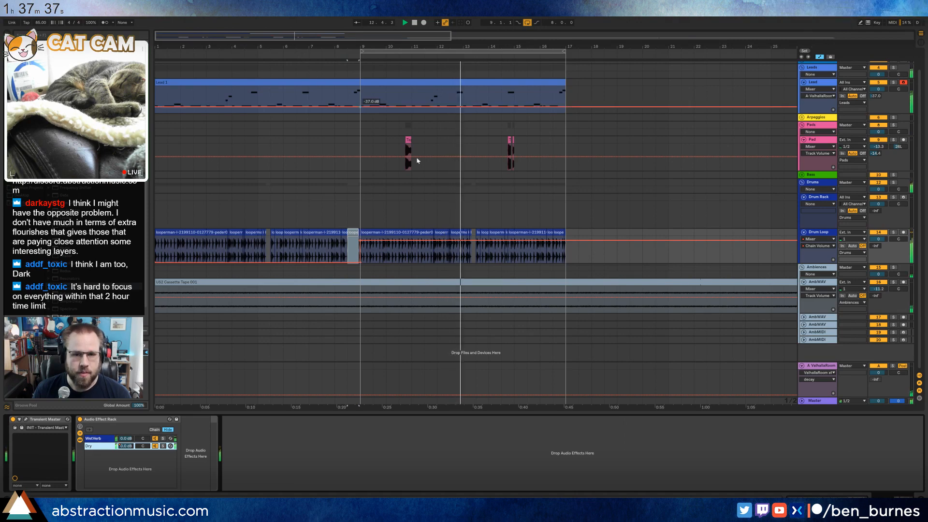
# - Stop playback and audition the Drum Loop hits from 12.4.4 up close
pyautogui.press('space')
pyautogui.scroll(4, 466, 252)
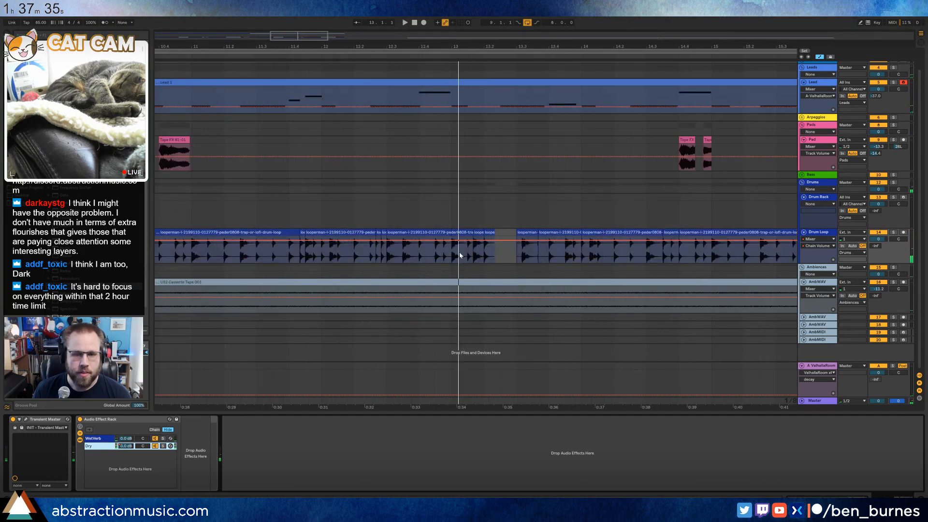
pyautogui.scroll(4, 459, 255)
pyautogui.click(376, 255)
pyautogui.press('space')
pyautogui.press('space')
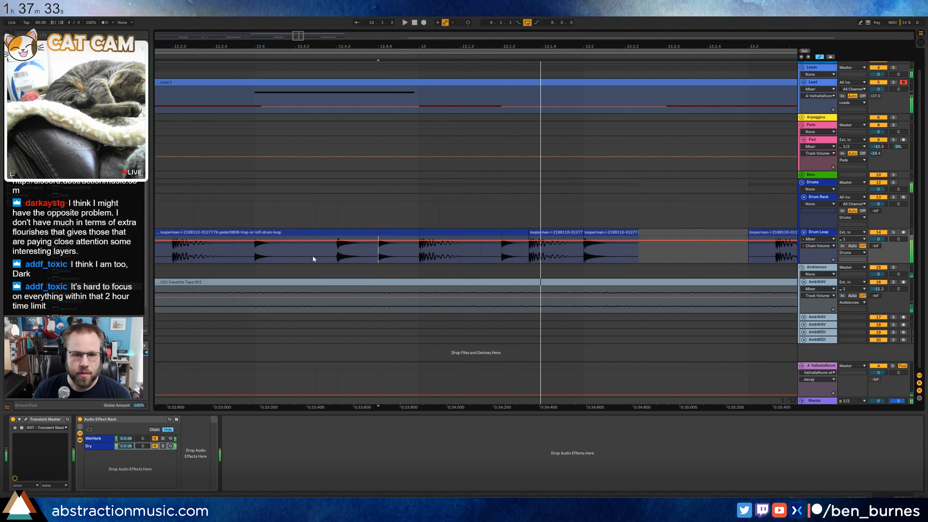
# - Try a short drum roll by duplicating a slice of the Drum Loop hit at 12.4.3 toward 12.4.4
pyautogui.moveTo(335, 256); pyautogui.dragTo(355, 258)
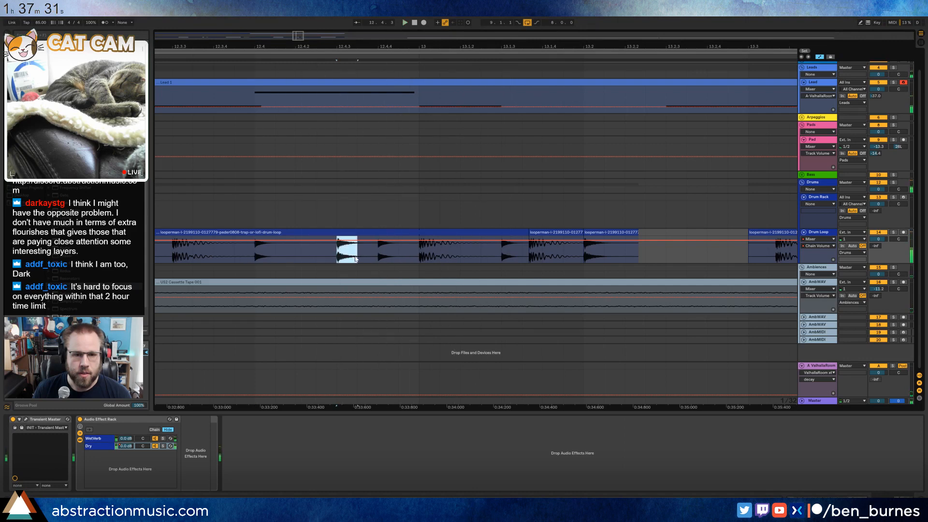
pyautogui.press('Right')
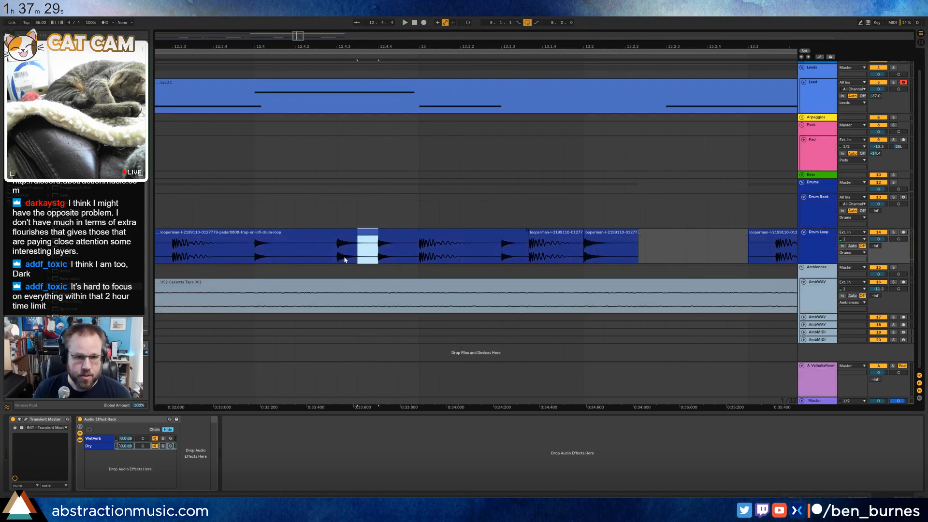
pyautogui.click(336, 255)
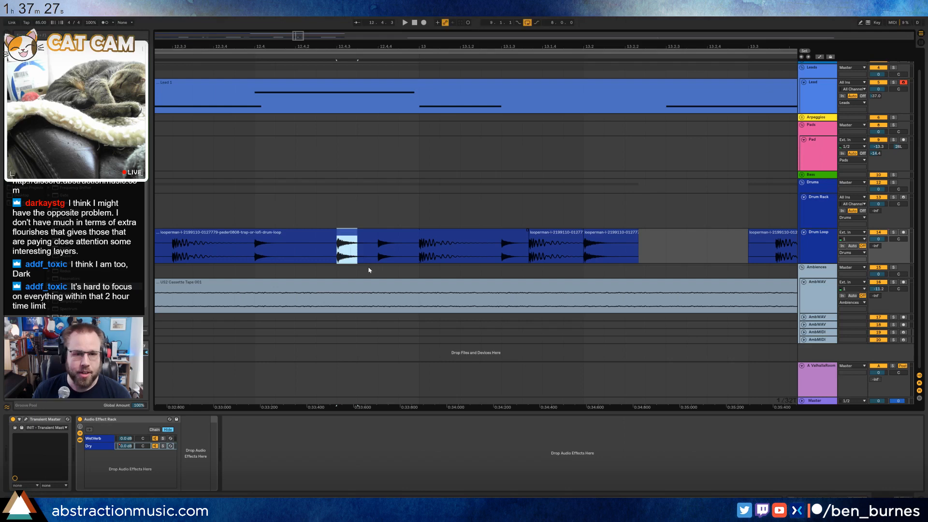
pyautogui.moveTo(338, 254); pyautogui.dragTo(349, 254)
pyautogui.hotkey('ctrl', 'd')
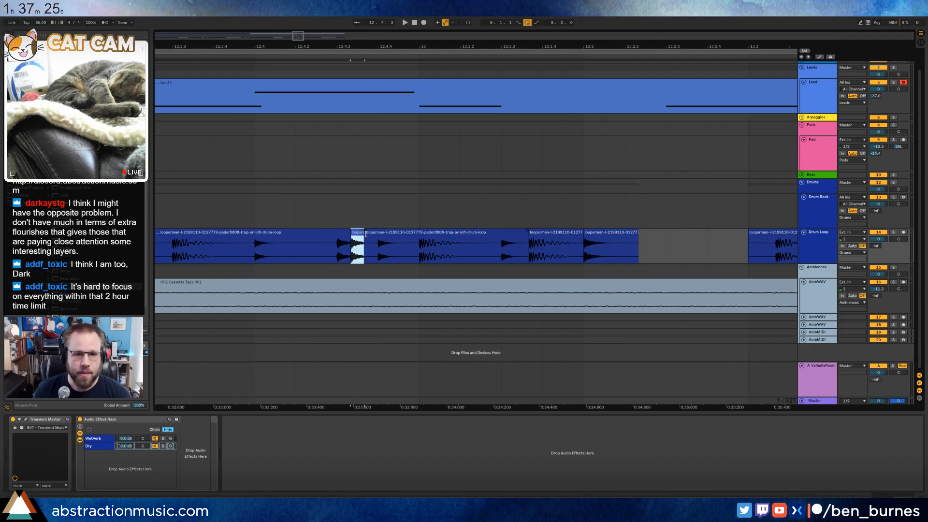
pyautogui.hotkey('ctrl', 'd')
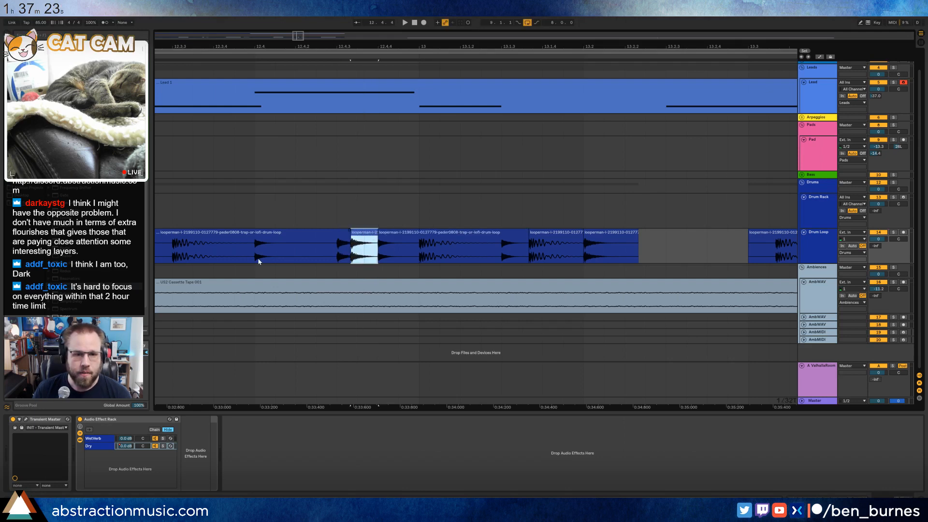
# - Play back the duplicated drum slices before bar 13 and undo them
pyautogui.click(259, 261)
pyautogui.press('space')
pyautogui.click(199, 257)
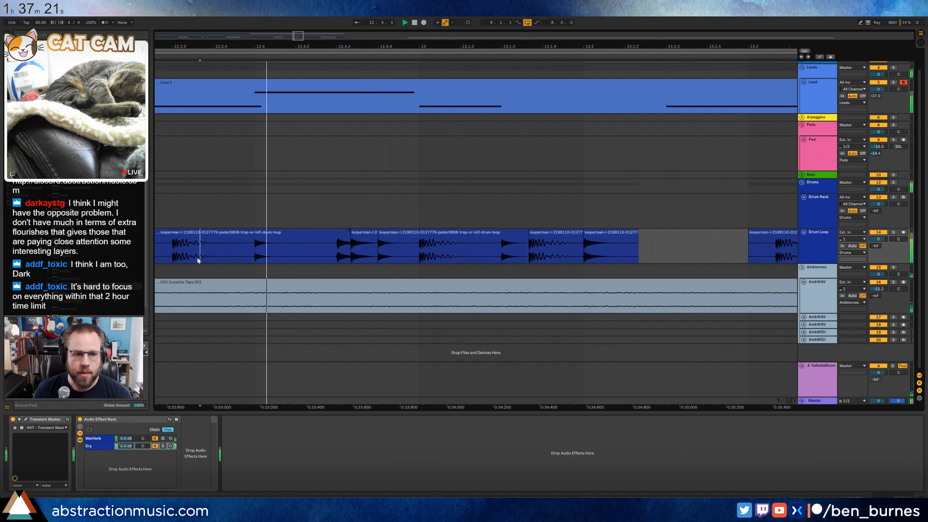
pyautogui.press('space')
pyautogui.click(356, 236)
pyautogui.hotkey('ctrl', 'z')
pyautogui.hotkey('ctrl', 'z')
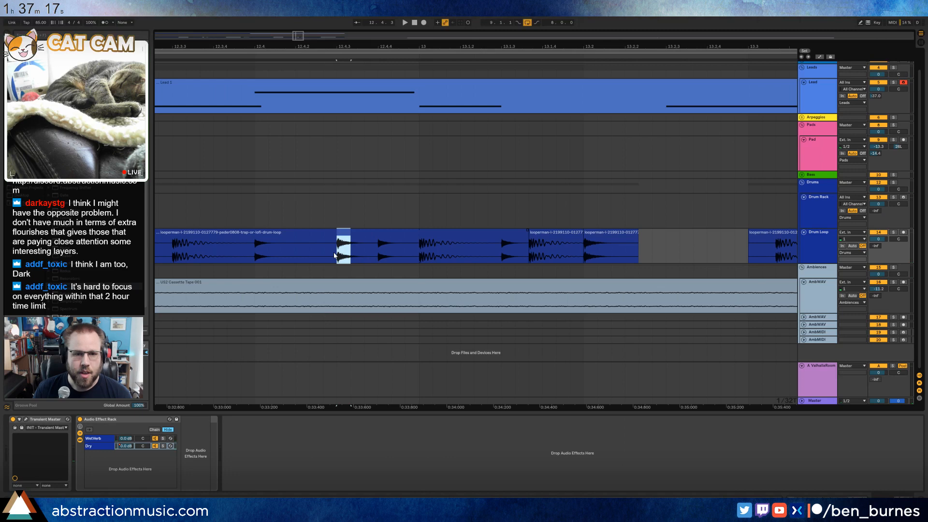
# - Split the Drum Loop section from 12.4.3 to bar 13 into its own clip and open it
pyautogui.click(336, 256)
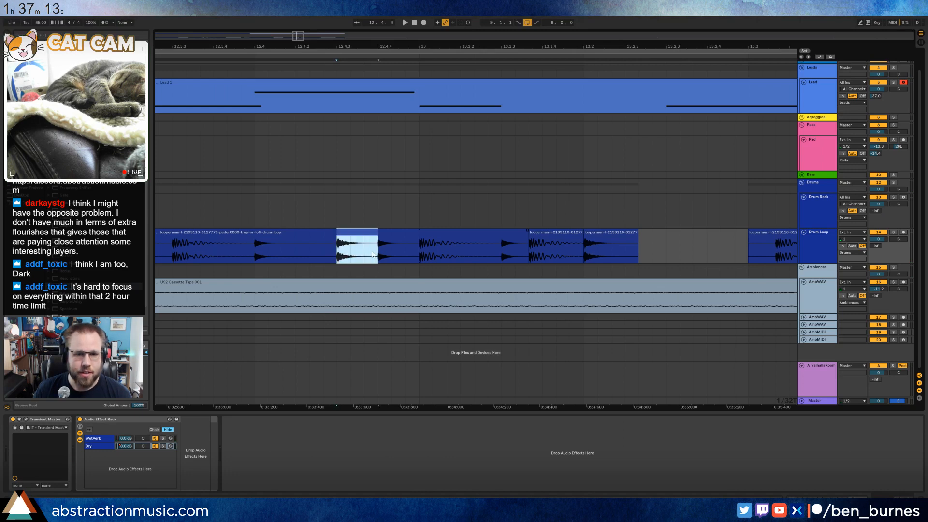
pyautogui.moveTo(413, 251); pyautogui.dragTo(420, 251)
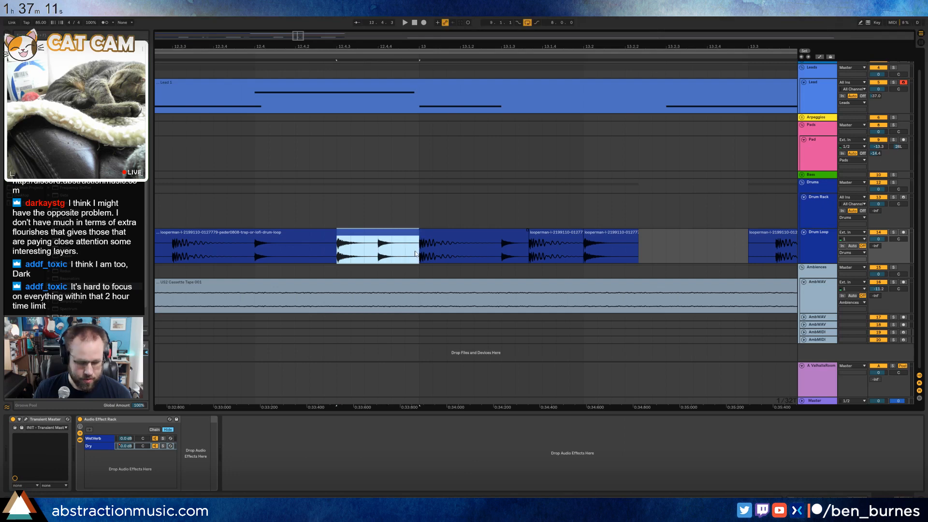
pyautogui.hotkey('ctrl', 'e')
pyautogui.doubleClick(346, 236)
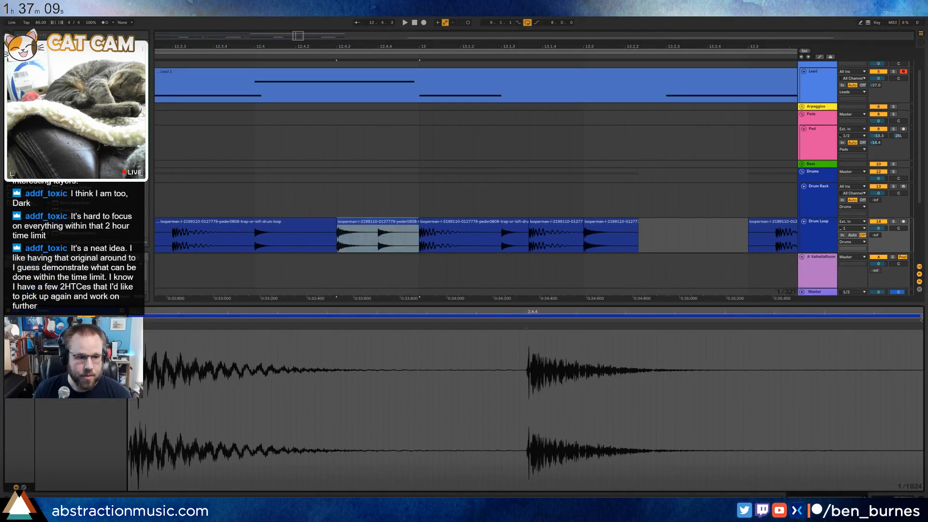
# - Split off the hit at 12.4.4 and shift it onto the last triplet position, keeping its end at bar 13
pyautogui.click(355, 231)
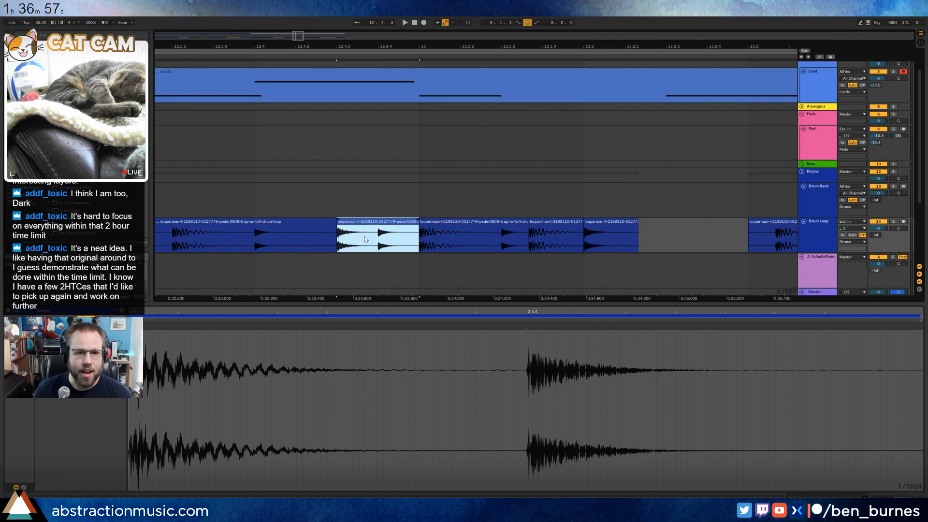
pyautogui.moveTo(365, 238); pyautogui.dragTo(342, 240)
pyautogui.click(366, 246)
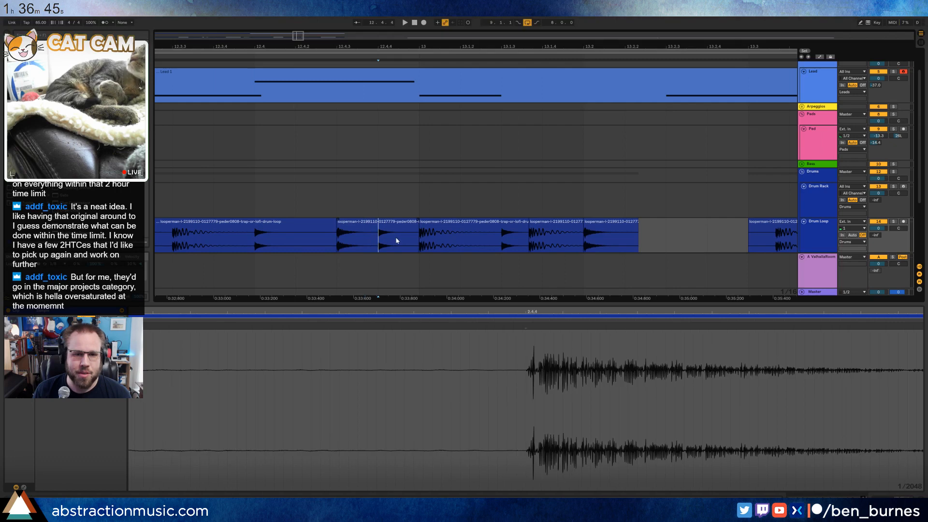
pyautogui.moveTo(379, 241); pyautogui.dragTo(407, 241)
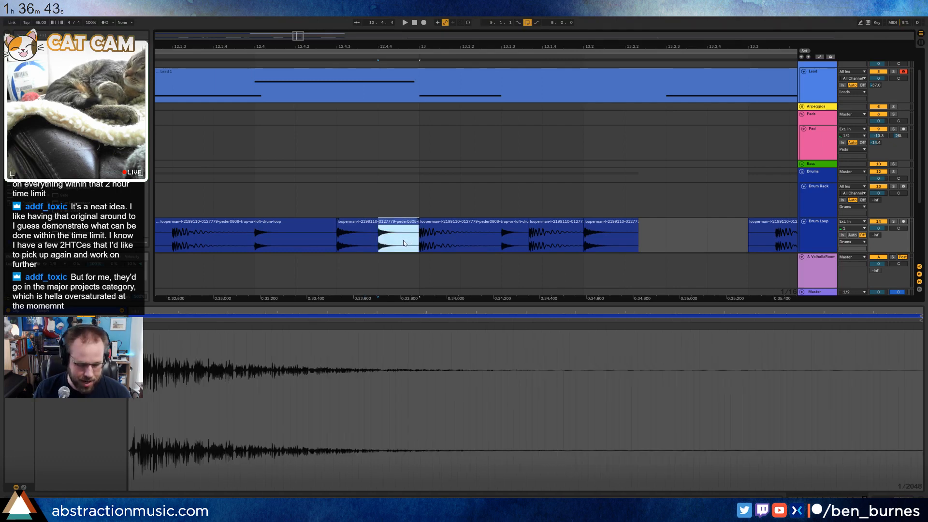
pyautogui.hotkey('ctrl', 'e')
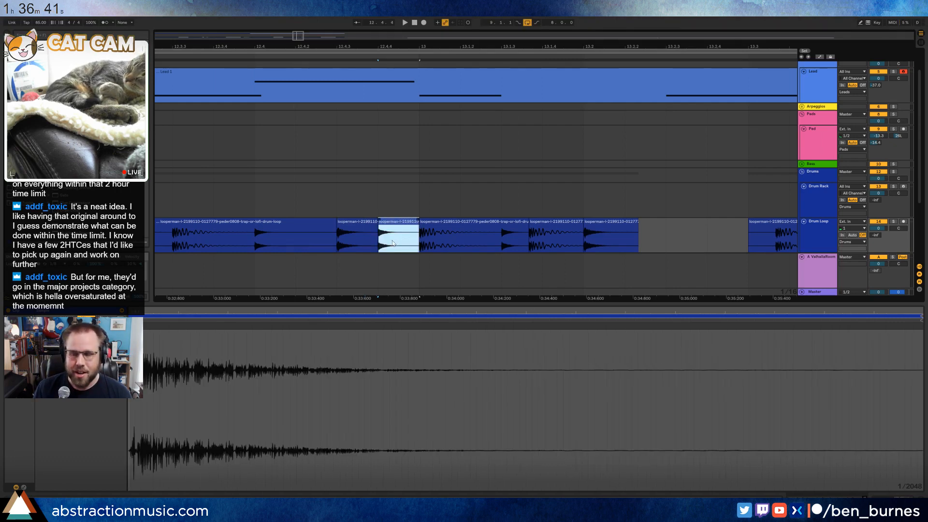
pyautogui.click(397, 238)
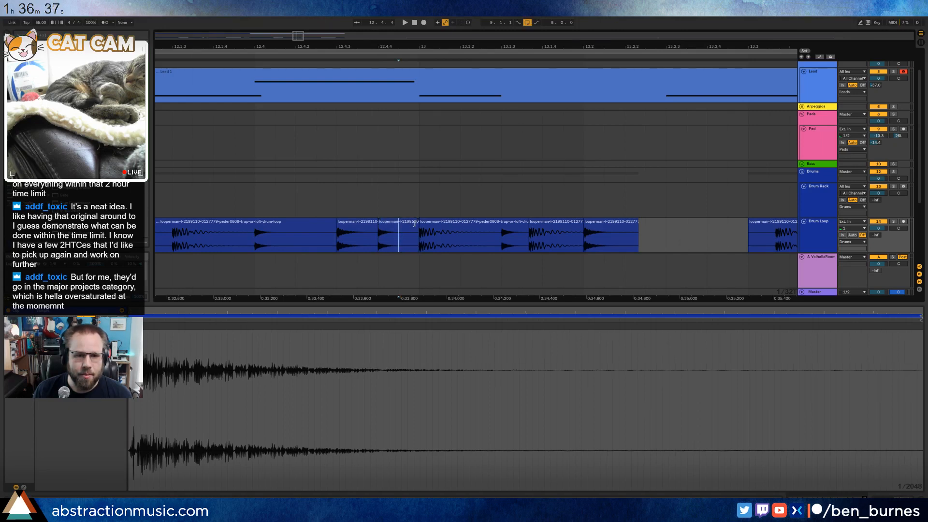
pyautogui.moveTo(414, 223); pyautogui.dragTo(399, 222)
pyautogui.click(364, 239)
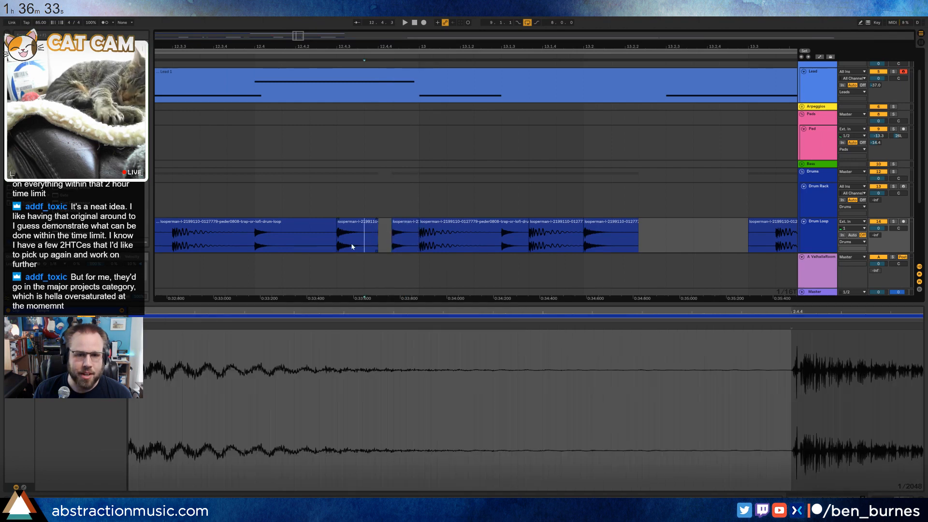
# - Duplicate the drum hit at 12.4.3 onto the middle triplet position and adjust the copy's clip properties
pyautogui.moveTo(352, 247); pyautogui.dragTo(345, 249)
pyautogui.hotkey('ctrl', 'd')
pyautogui.click(369, 237)
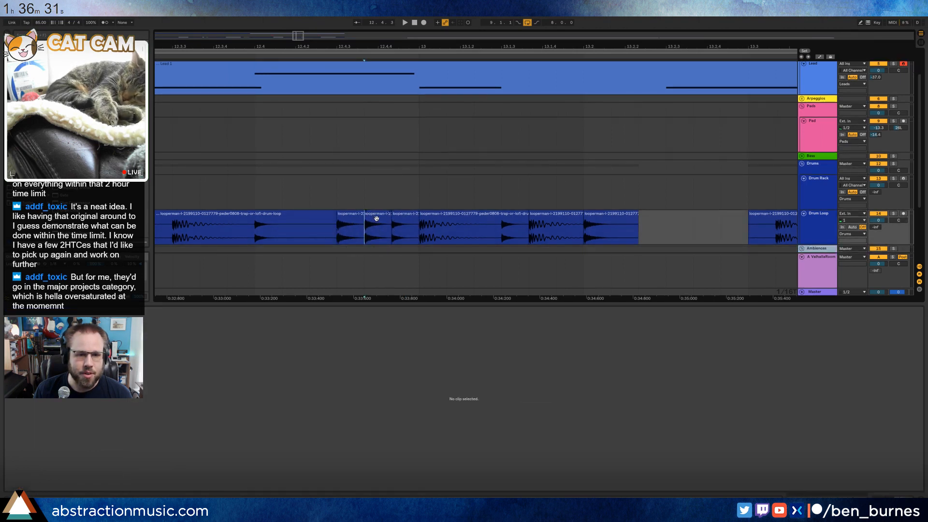
pyautogui.click(376, 218)
pyautogui.moveTo(59, 360); pyautogui.dragTo(59, 366)
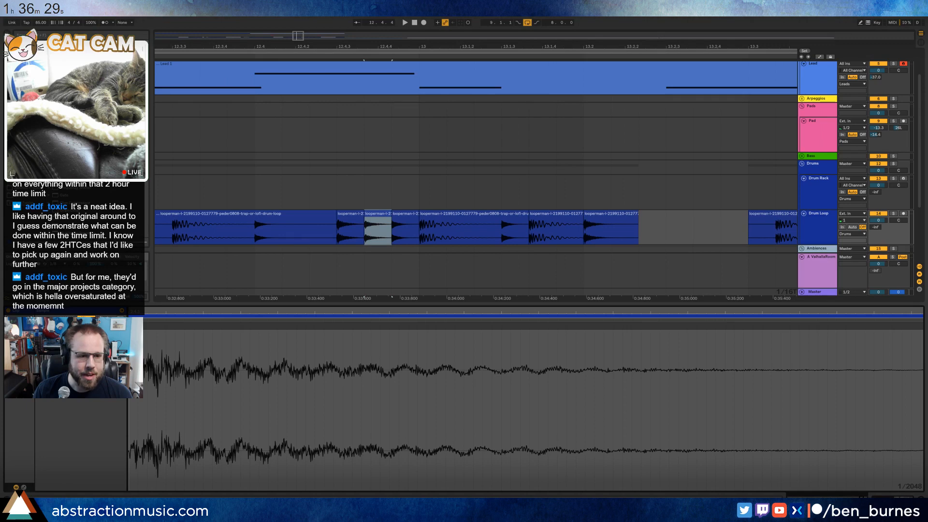
# - Audition the triplet fill, deactivate its last clip just before bar 13, and play the fill again
pyautogui.click(209, 232)
pyautogui.press('space')
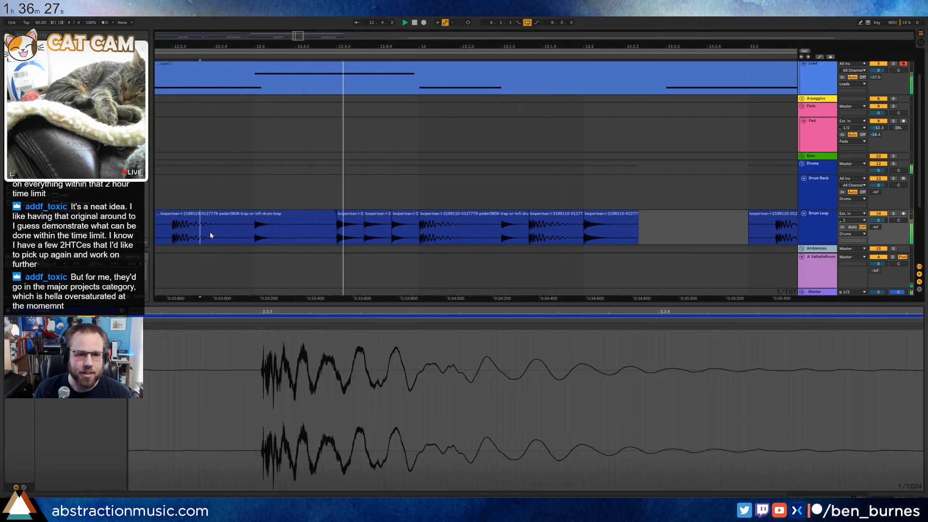
pyautogui.press('space')
pyautogui.click(369, 220)
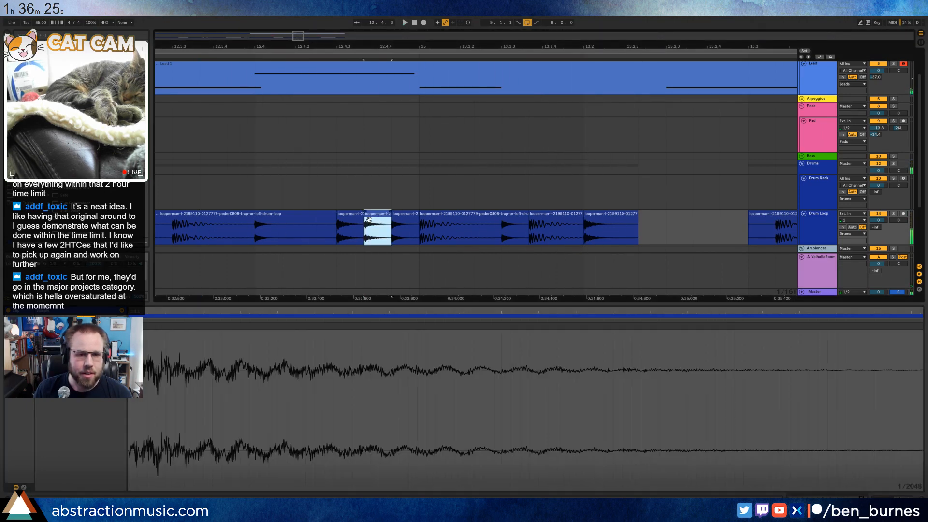
pyautogui.click(406, 216)
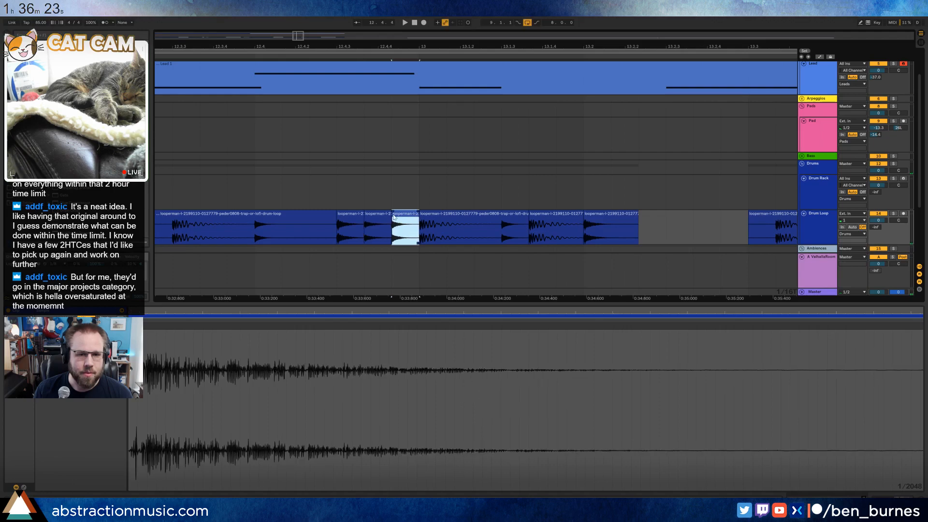
pyautogui.click(186, 223)
pyautogui.press('space')
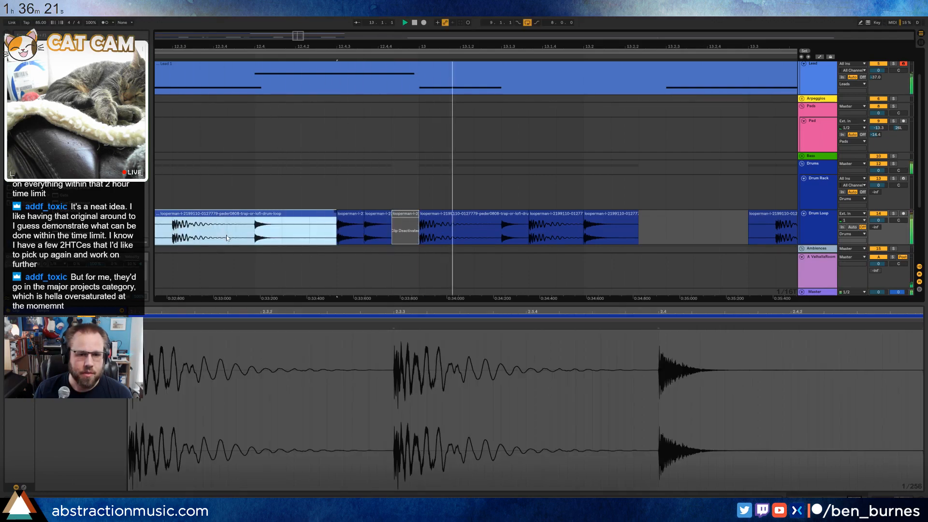
pyautogui.press('space')
# - Play the arrangement from 13.3 to check the drum edits and show the Drum Loop's devices
pyautogui.moveTo(299, 36); pyautogui.dragTo(299, 17)
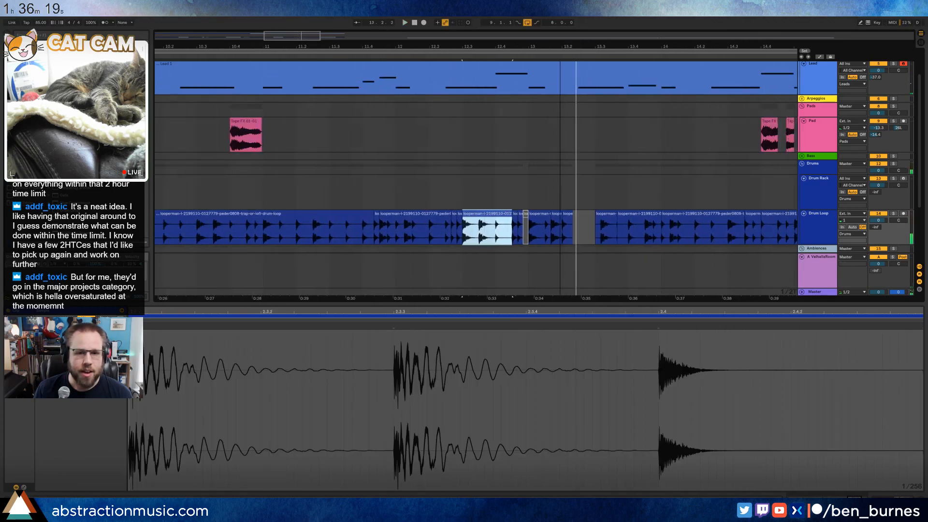
pyautogui.hscroll(5, 259, 205)
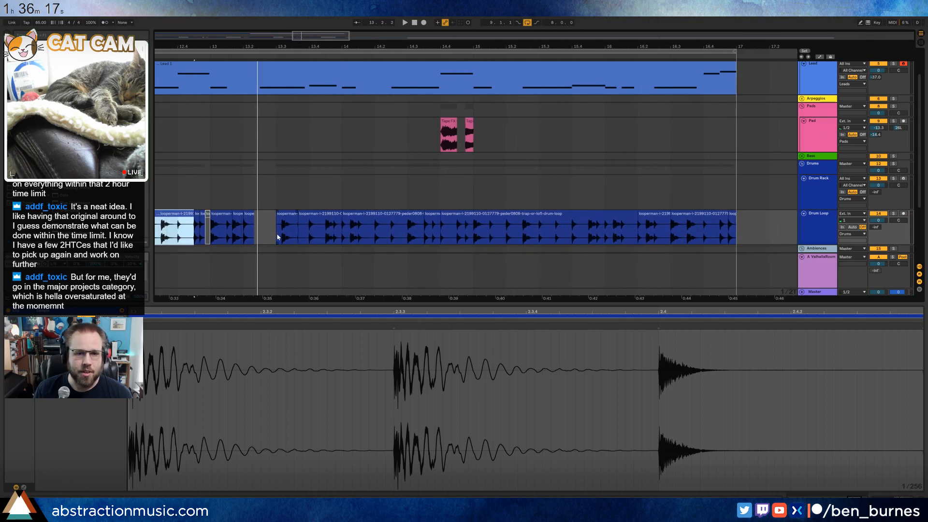
pyautogui.click(278, 236)
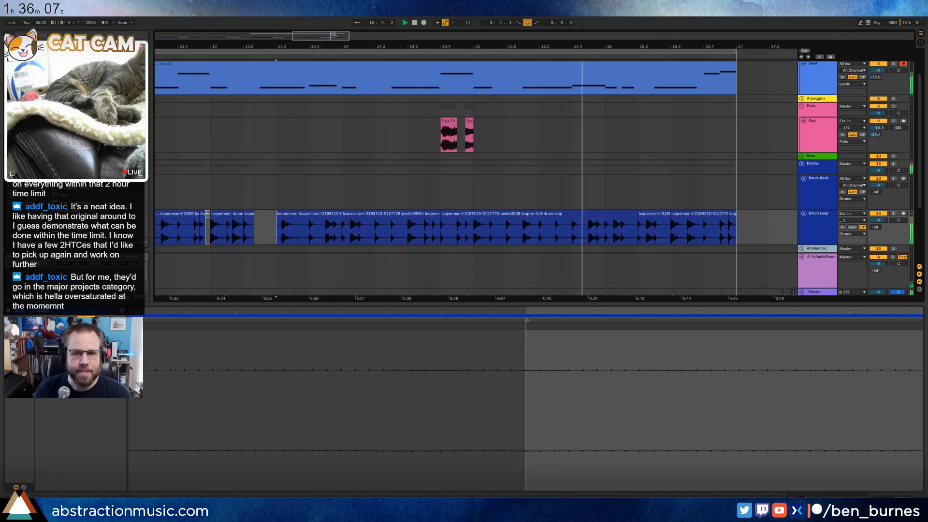
pyautogui.click(811, 227)
pyautogui.doubleClick(812, 227)
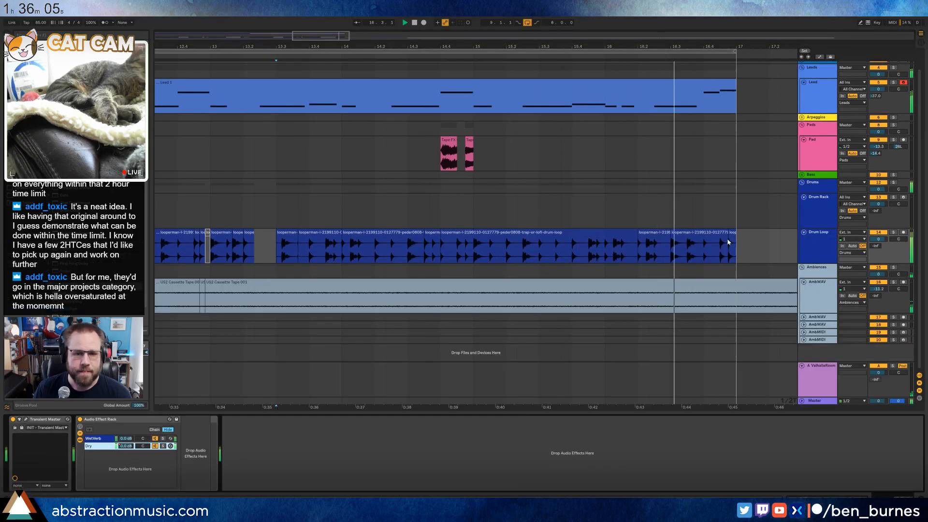
# - Select the Drum Loop's Transient Master device and listen to the arrangement, viewing all of its clips
pyautogui.click(43, 420)
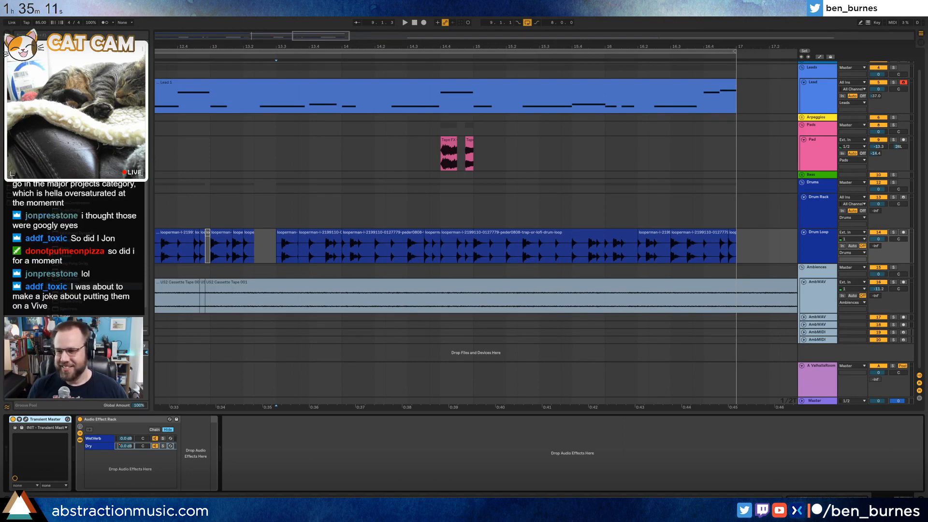
pyautogui.click(200, 59)
pyautogui.click(191, 57)
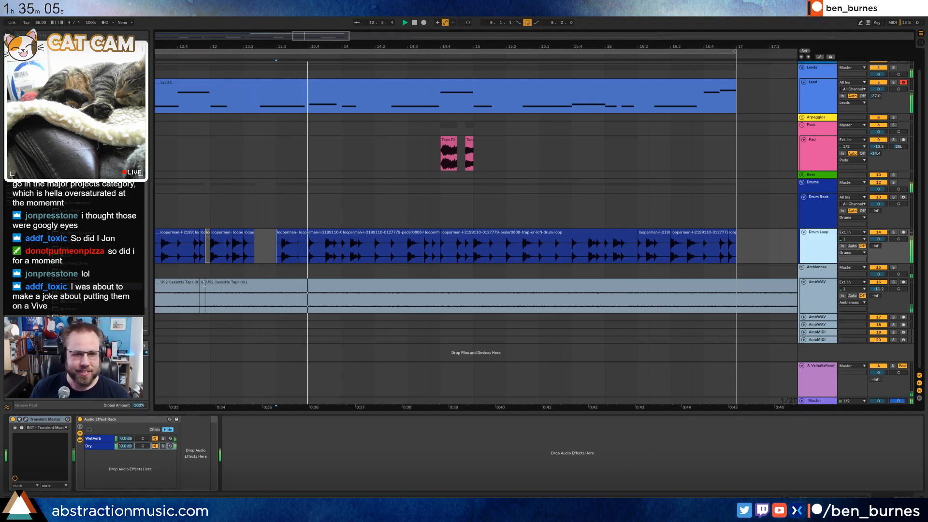
pyautogui.moveTo(321, 37); pyautogui.dragTo(421, 38)
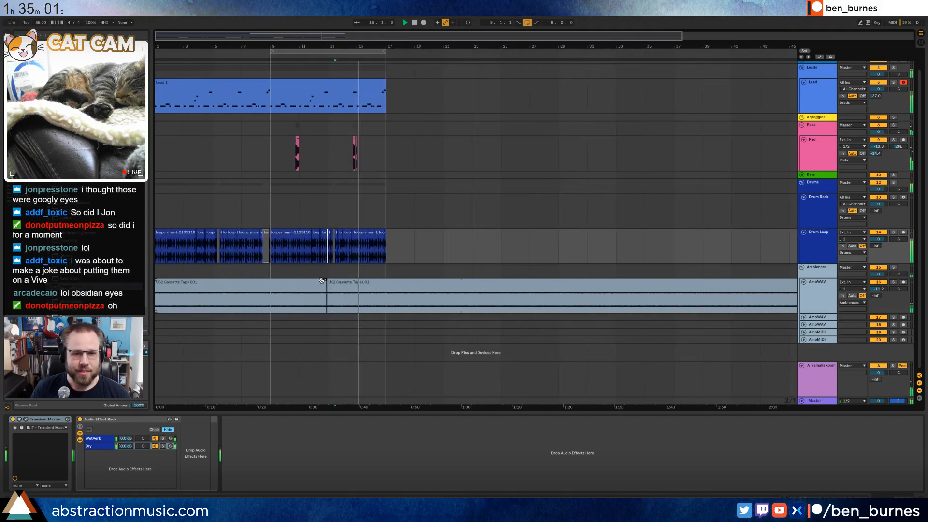
# - Extend the first Cassette Tape clip on the AmbWAV track over the second one to about bar 43 and delete the leftover clip
pyautogui.moveTo(327, 282); pyautogui.dragTo(760, 284)
pyautogui.click(773, 282)
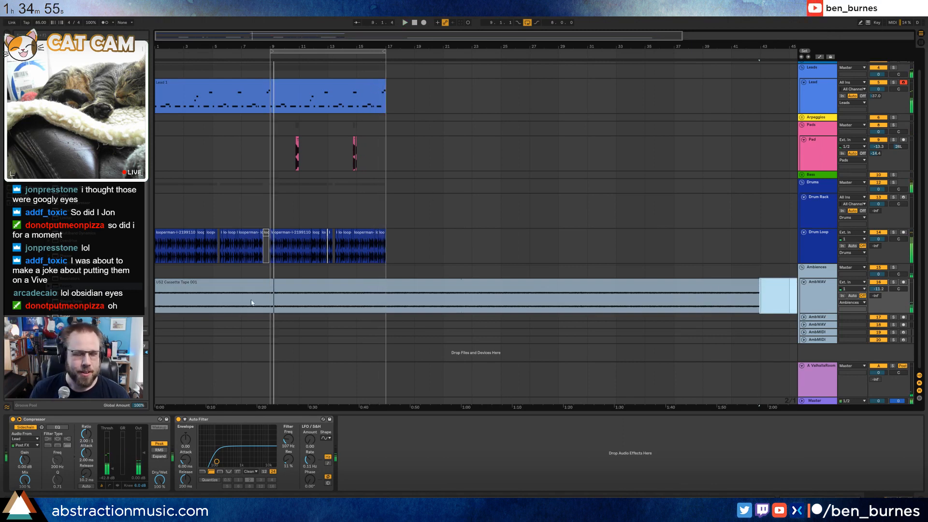
# - Add EQ Eight before Transient Master on the Drum Loop track and cut the highs with a shelf at 4.00 kHz, -3.35 dB, during playback
pyautogui.click(409, 248)
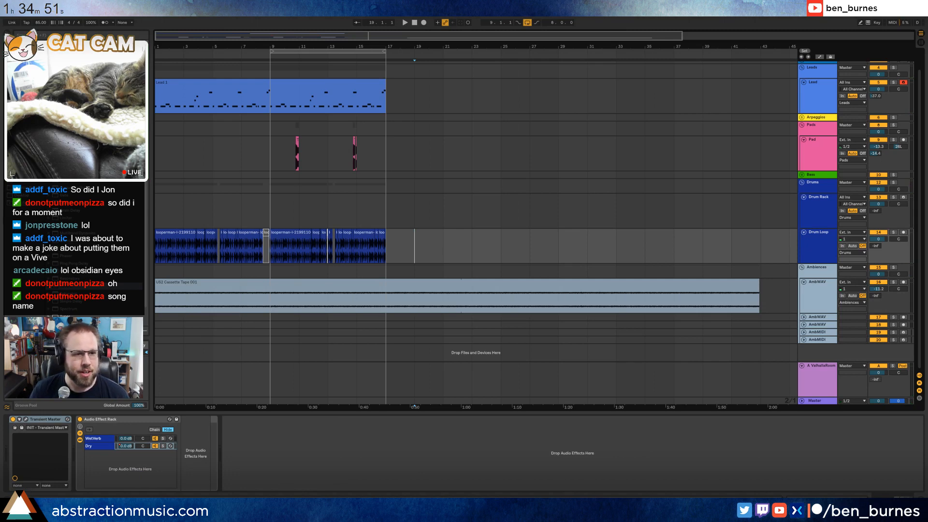
pyautogui.moveTo(68, 143); pyautogui.dragTo(21, 445)
pyautogui.moveTo(149, 449); pyautogui.dragTo(148, 454)
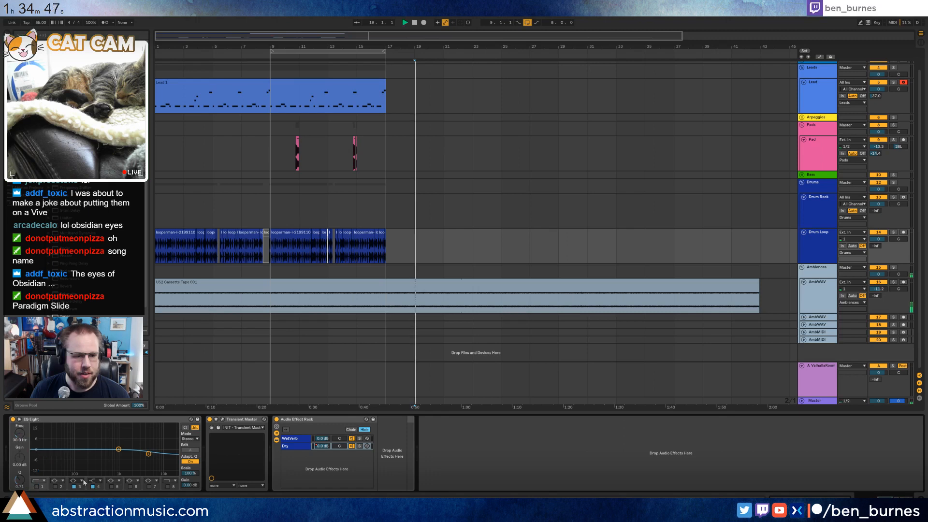
pyautogui.press('space')
pyautogui.click(220, 249)
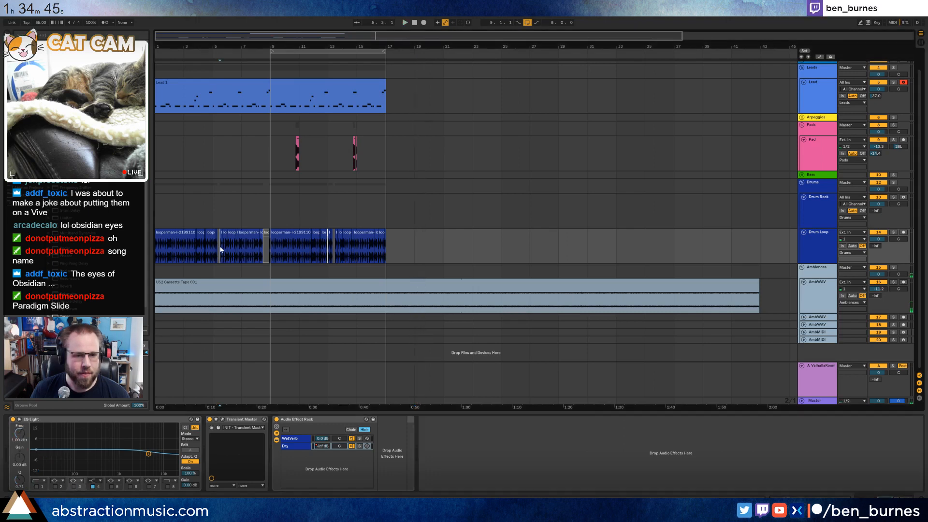
pyautogui.press('space')
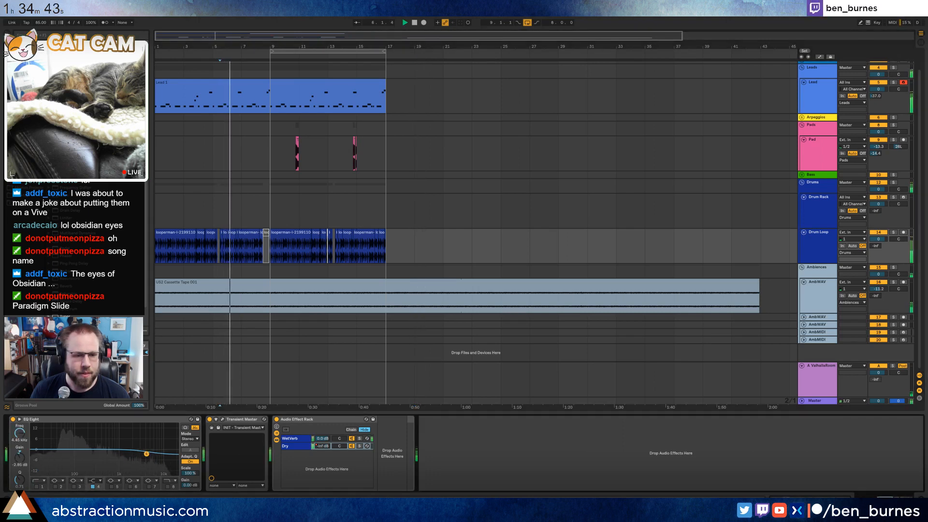
pyautogui.moveTo(146, 454); pyautogui.dragTo(144, 454)
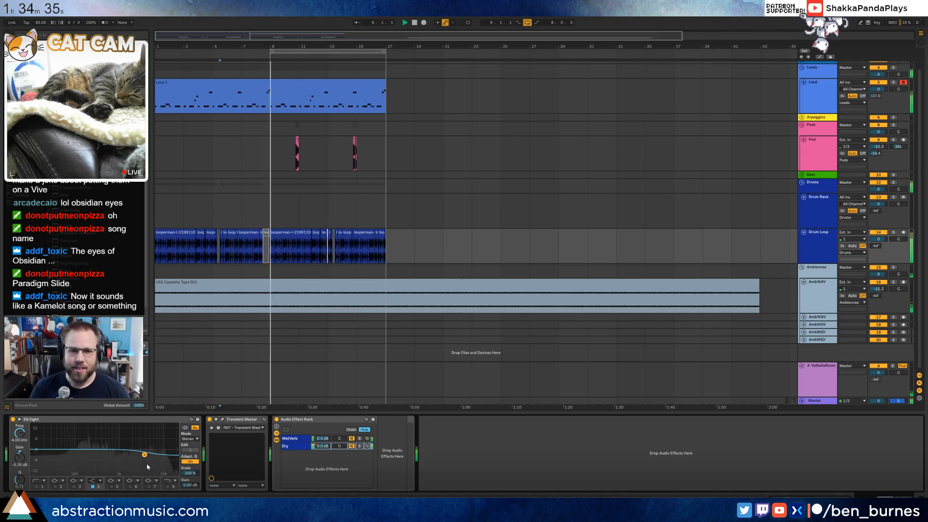
# - Inspect the drum and lead transition into bar 9 closely, then listen on into bar 10 in a wider view
pyautogui.moveTo(253, 36); pyautogui.dragTo(244, 144)
pyautogui.click(285, 57)
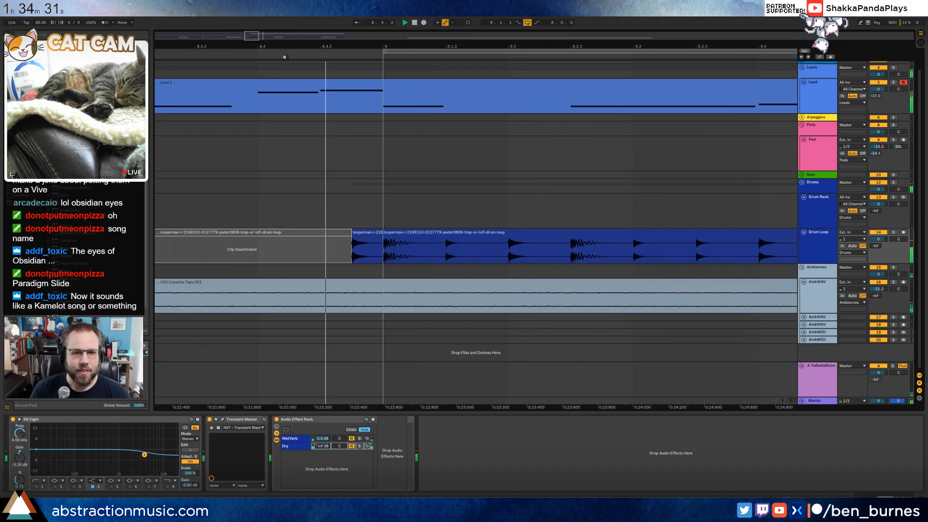
pyautogui.moveTo(253, 35); pyautogui.dragTo(309, 2)
pyautogui.press('space')
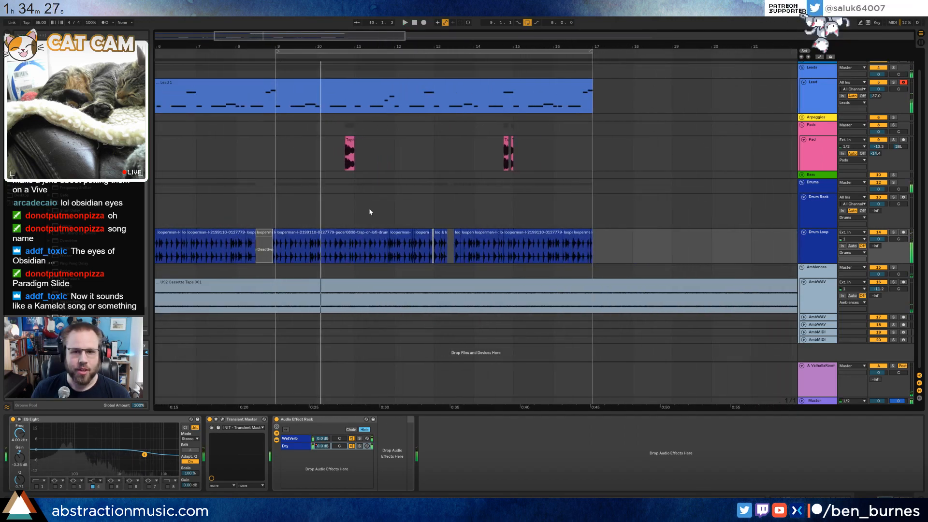
# - Insert a MIDI track below Lead in the Leads group and load Operator on it instead of Analog
pyautogui.scroll(2, 496, 214)
pyautogui.click(818, 121)
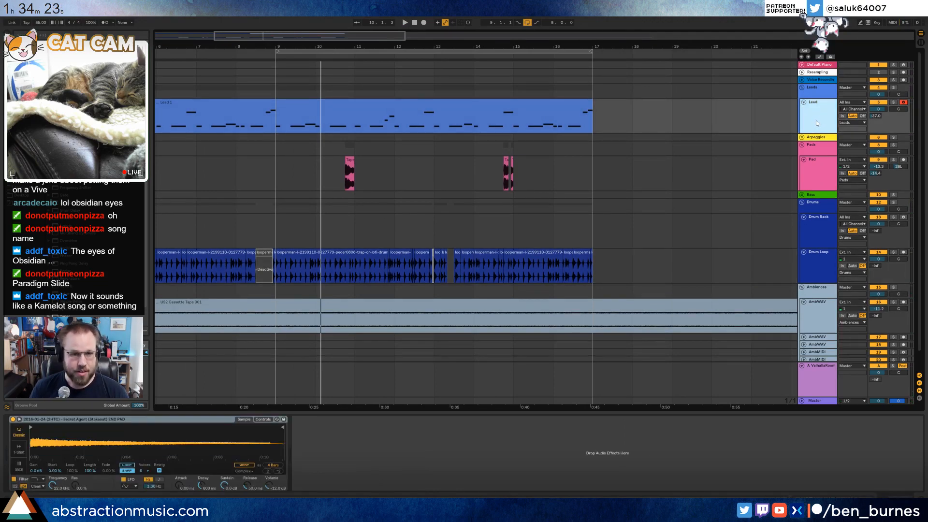
pyautogui.hotkey('ctrl', 'shift', 't')
pyautogui.click(816, 115)
pyautogui.click(695, 141)
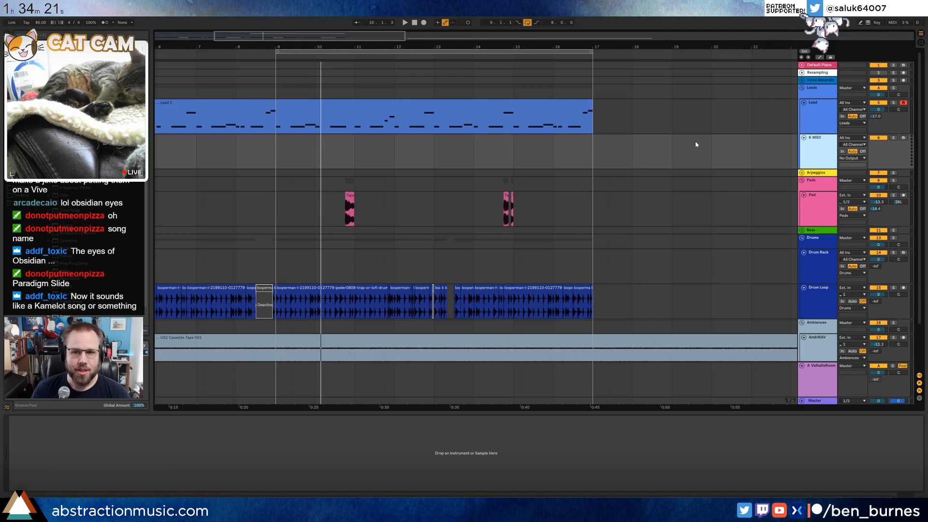
pyautogui.click(22, 128)
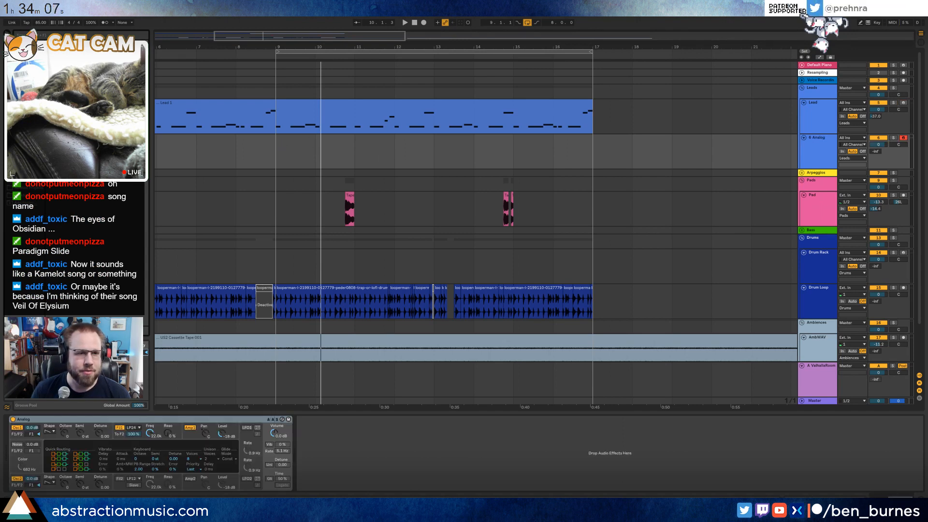
pyautogui.hotkey('ctrl', 'z')
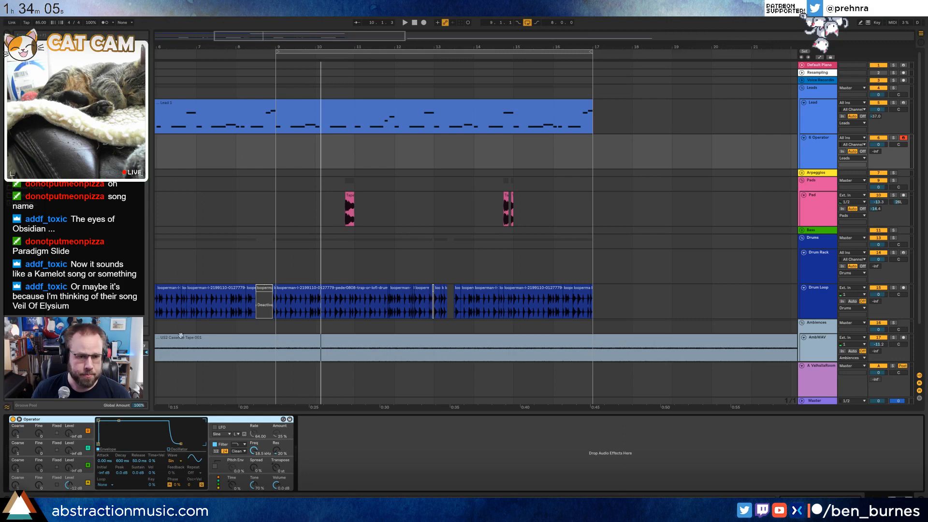
# - Copy the Lead clip's section from bar 9 to bar 17 onto the Operator track and audition it
pyautogui.click(291, 112)
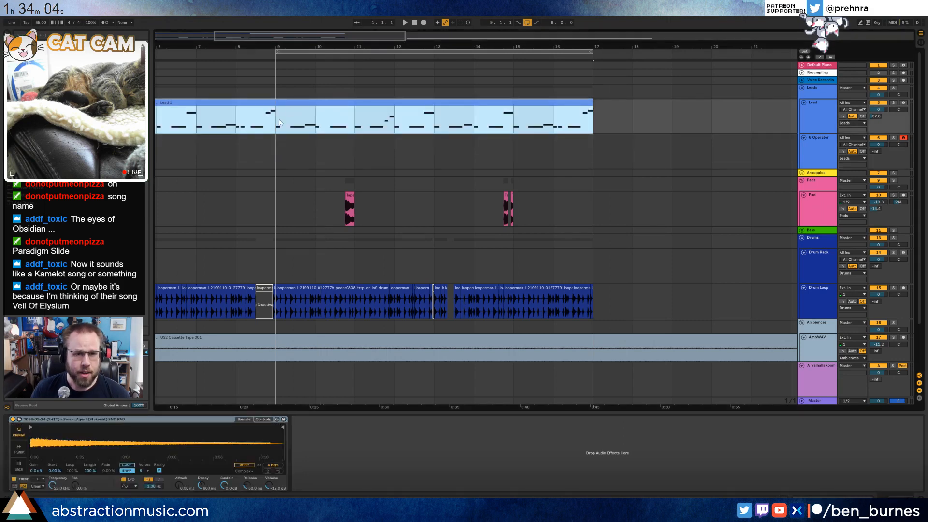
pyautogui.moveTo(279, 122); pyautogui.dragTo(281, 152)
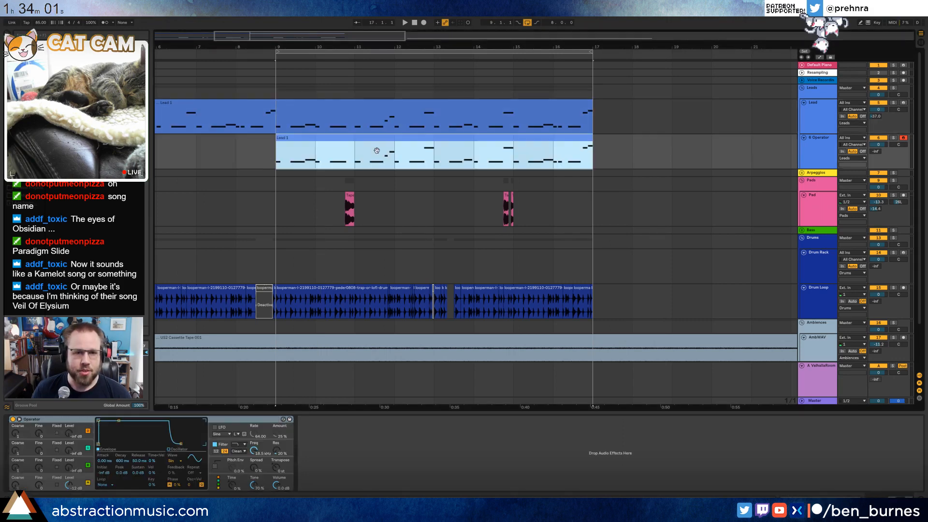
pyautogui.press('space')
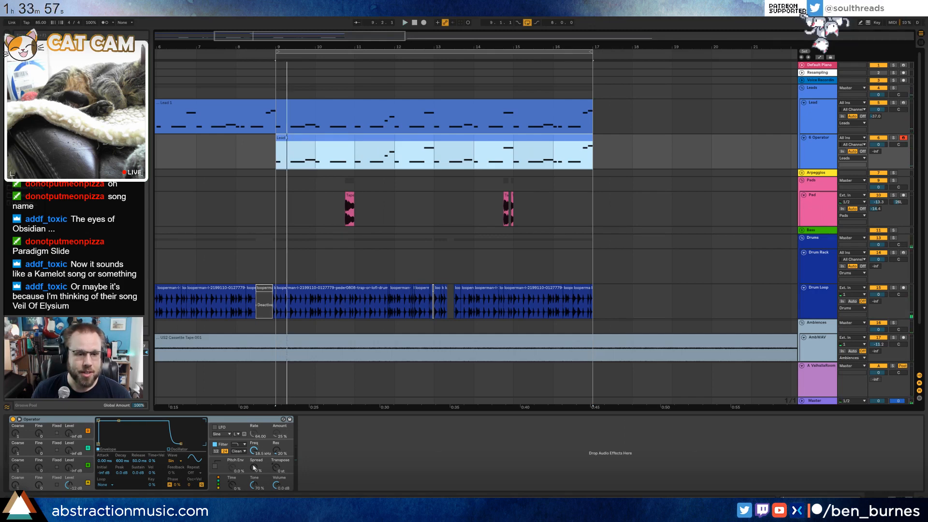
# - Transpose all notes in the Operator track's clip down three semitones and play the result
pyautogui.doubleClick(347, 137)
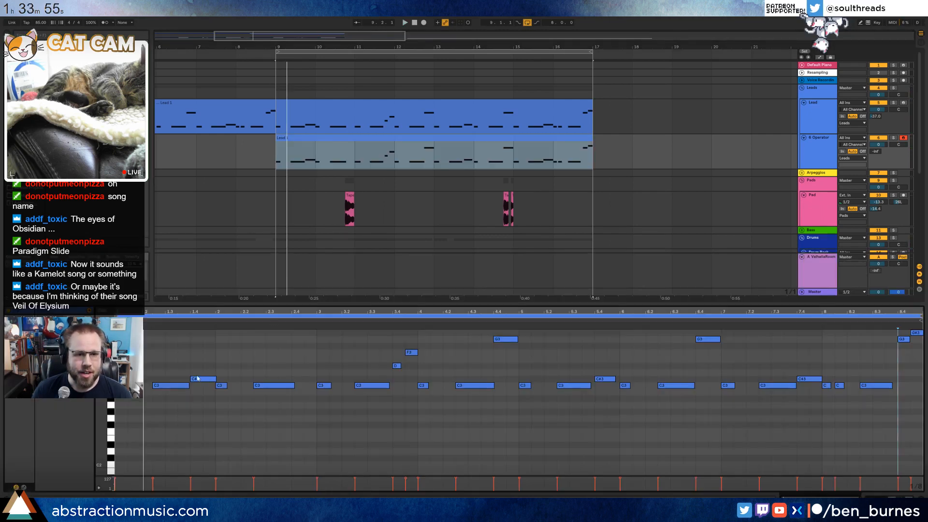
pyautogui.hotkey('ctrl', 'a')
pyautogui.press('Down')
pyautogui.press('Down')
pyautogui.press('Down')
pyautogui.press('space')
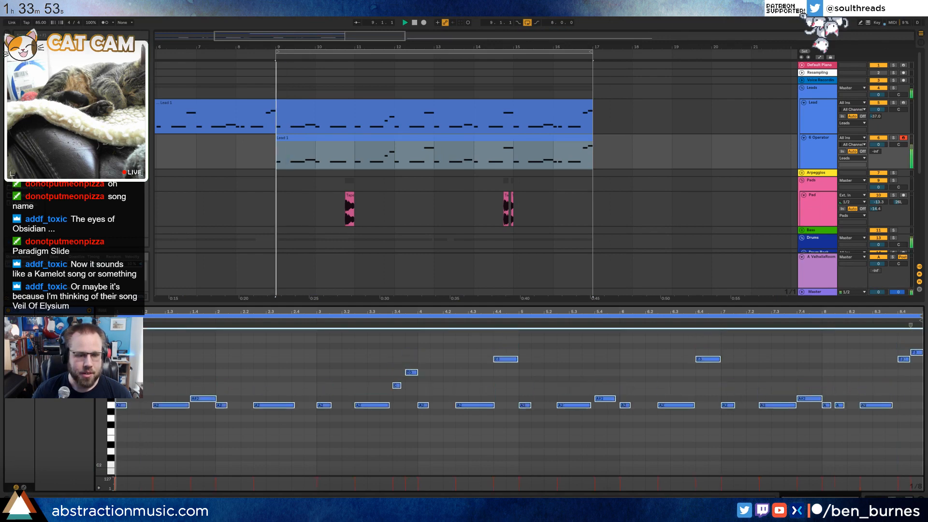
# - Add an Arpeggiator before Operator, set its rate to 1/16, and audition the part from bar 9
pyautogui.hotkey('shift', 'Tab')
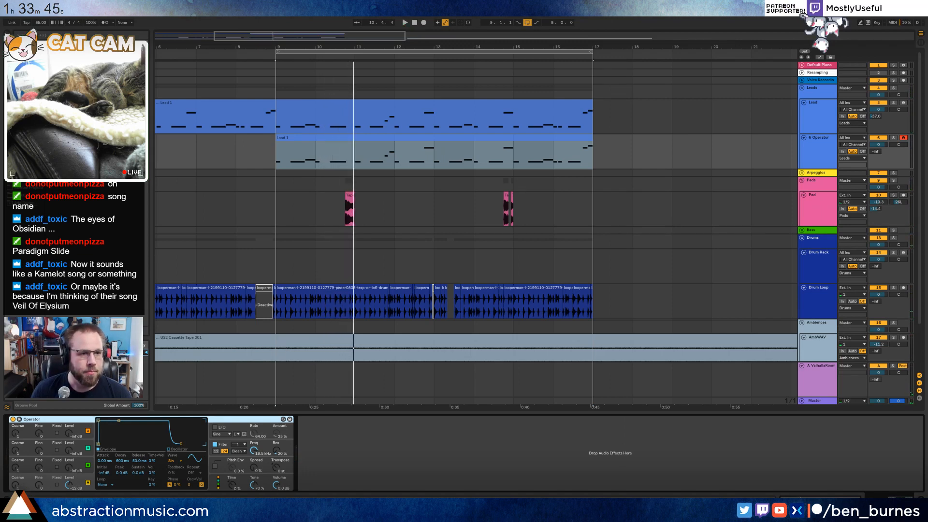
pyautogui.click(27, 98)
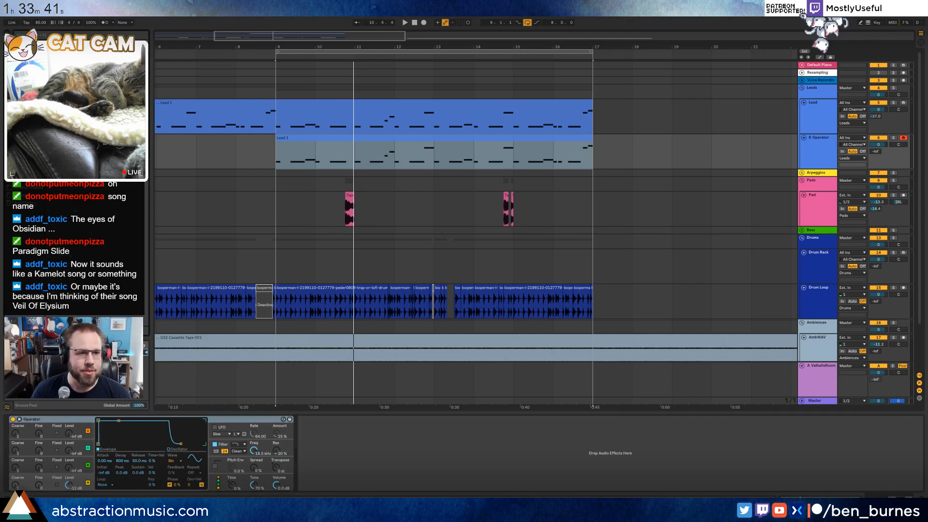
pyautogui.moveTo(88, 495); pyautogui.dragTo(91, 458)
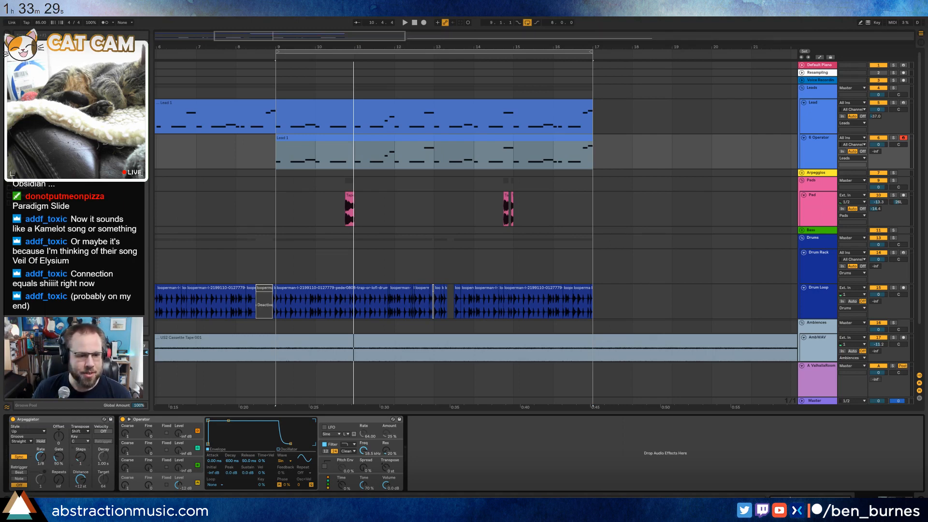
pyautogui.press('space')
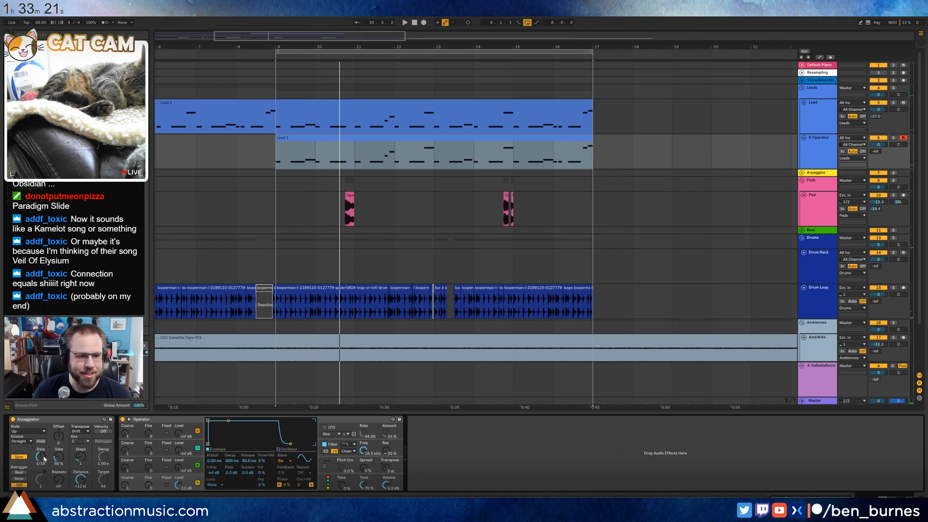
pyautogui.press('space')
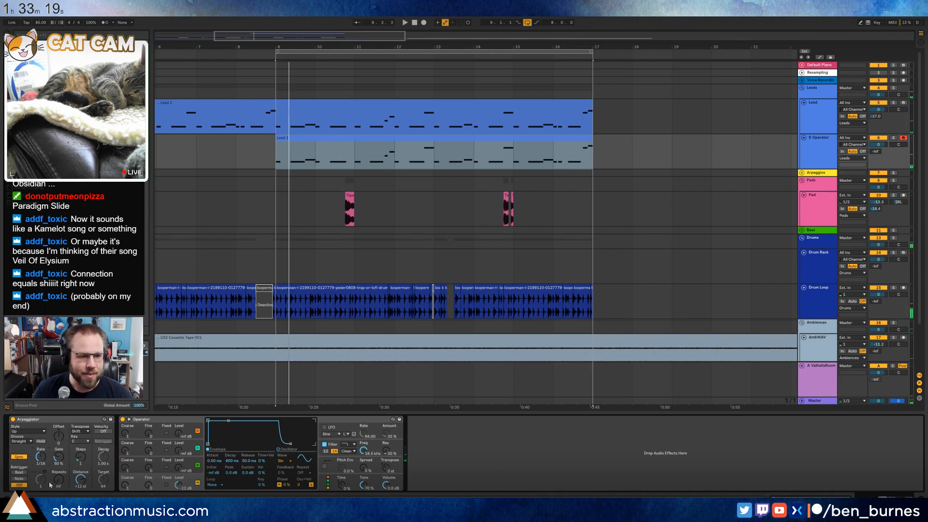
pyautogui.press('space')
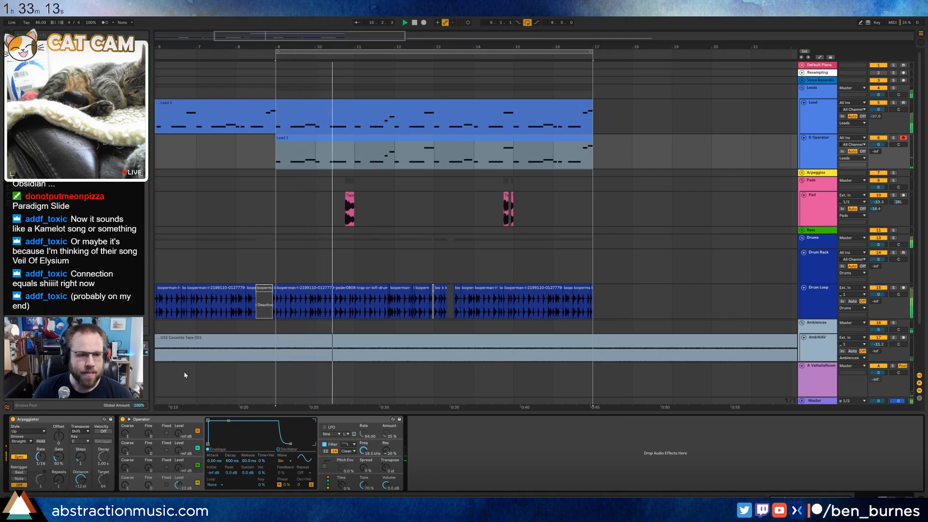
# - Quantize the starts and ends of all notes in the Operator clip to the current grid at 100% and play the arpeggiated part
pyautogui.doubleClick(330, 142)
pyautogui.click(204, 433)
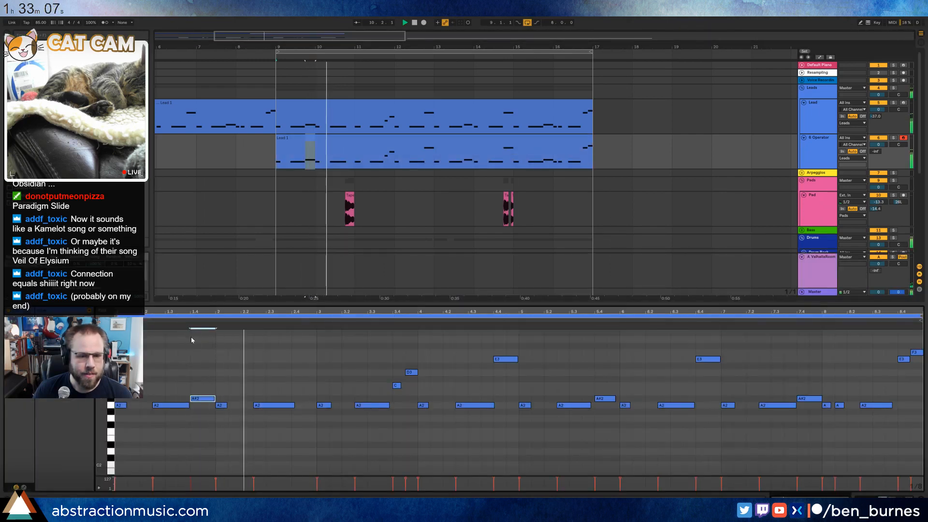
pyautogui.press('space')
pyautogui.hotkey('ctrl', 'a')
pyautogui.rightClick(323, 406)
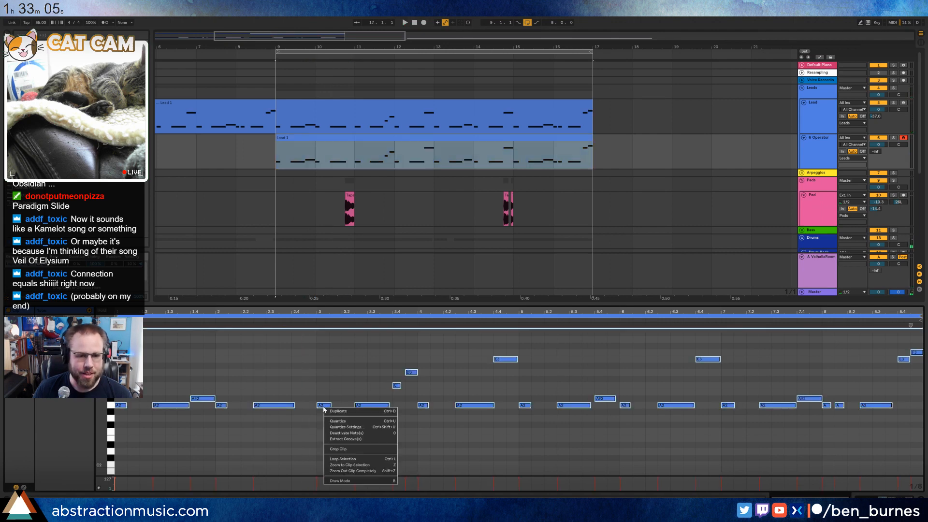
pyautogui.click(340, 427)
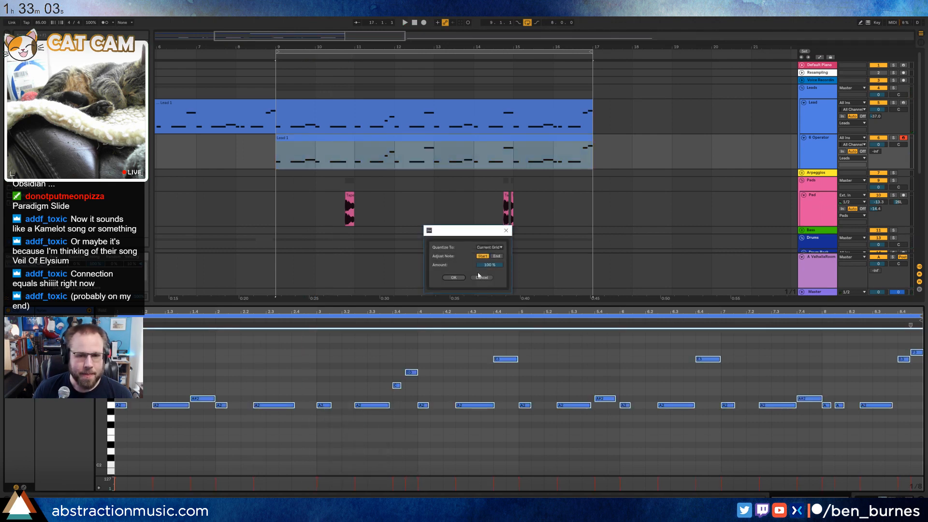
pyautogui.click(456, 279)
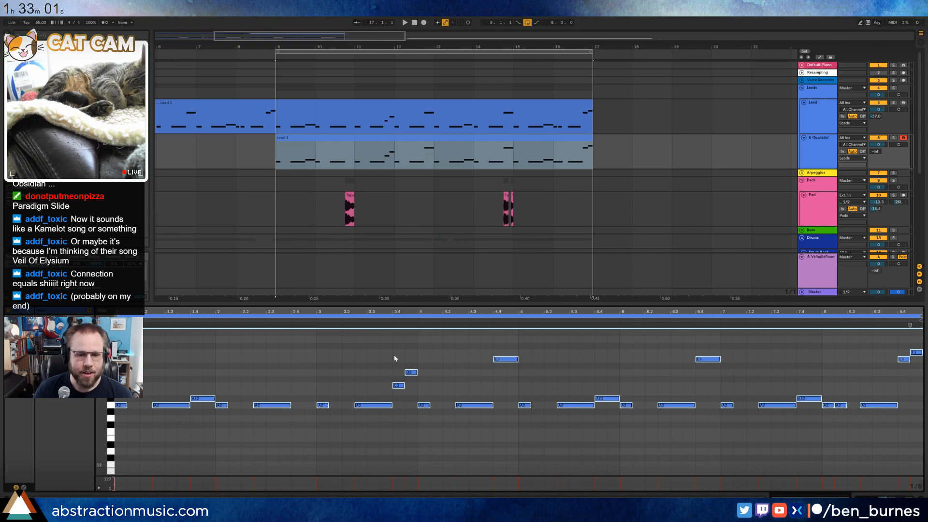
pyautogui.hotkey('shift', 'Tab')
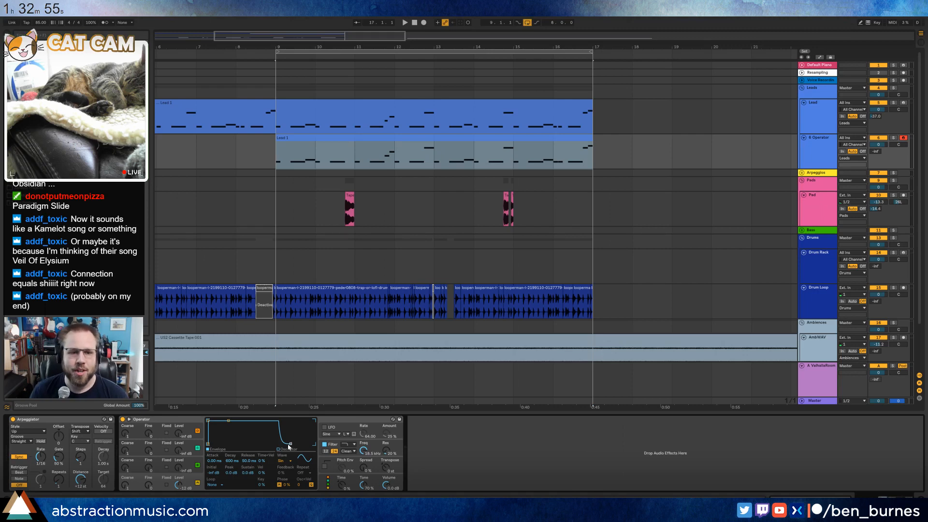
pyautogui.click(327, 138)
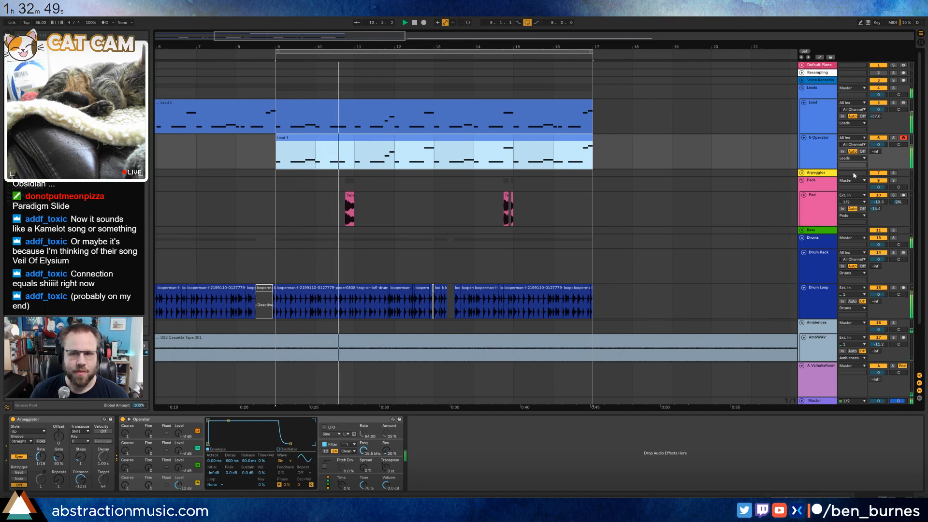
# - Raise the Operator track's send to the ValhallaRoom return to about -28 dB
pyautogui.moveTo(875, 152); pyautogui.dragTo(875, 118)
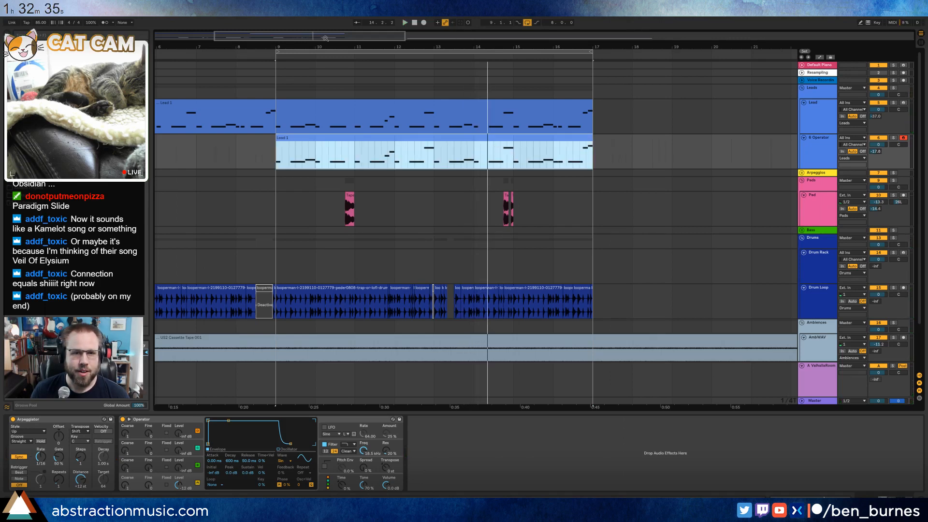
# - Raise the Arpeggiator's transpose steps automation over the note at beat 13.4 on the Operator track
pyautogui.moveTo(325, 39); pyautogui.dragTo(342, 57)
pyautogui.click(409, 157)
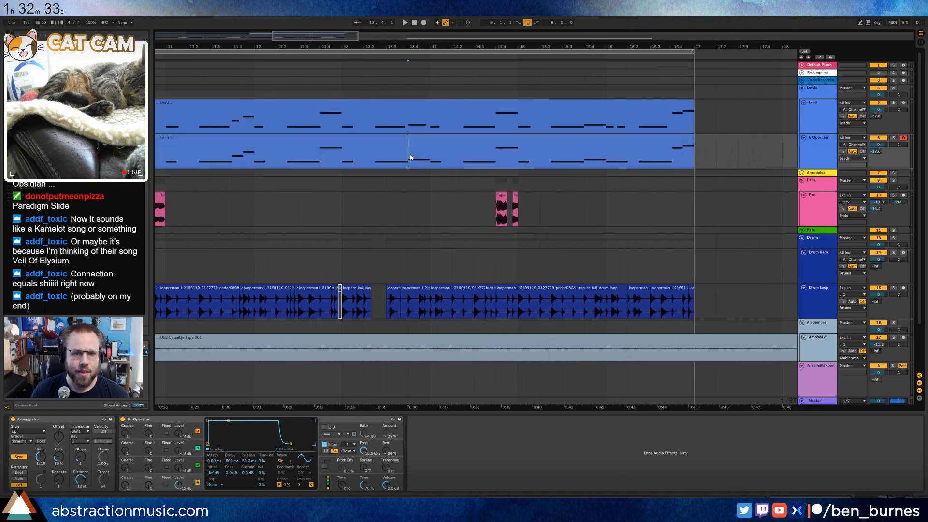
pyautogui.press('a')
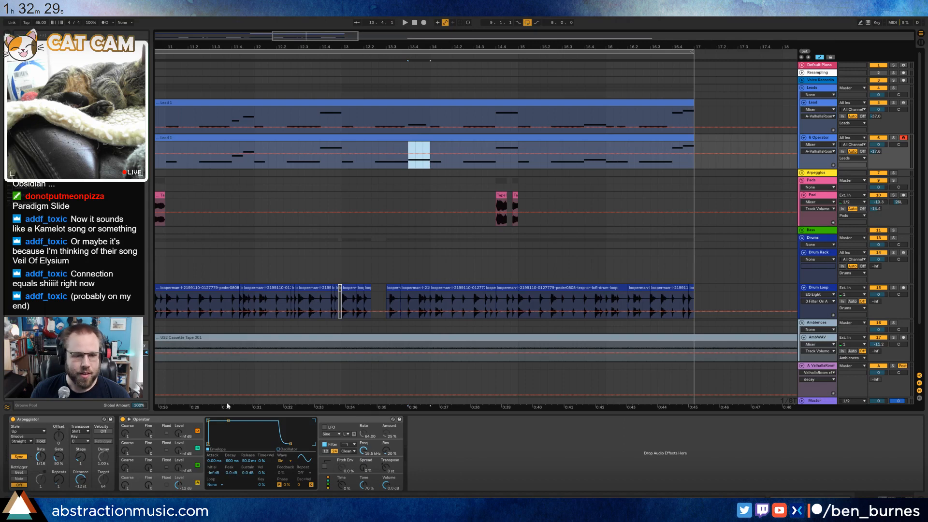
pyautogui.click(80, 456)
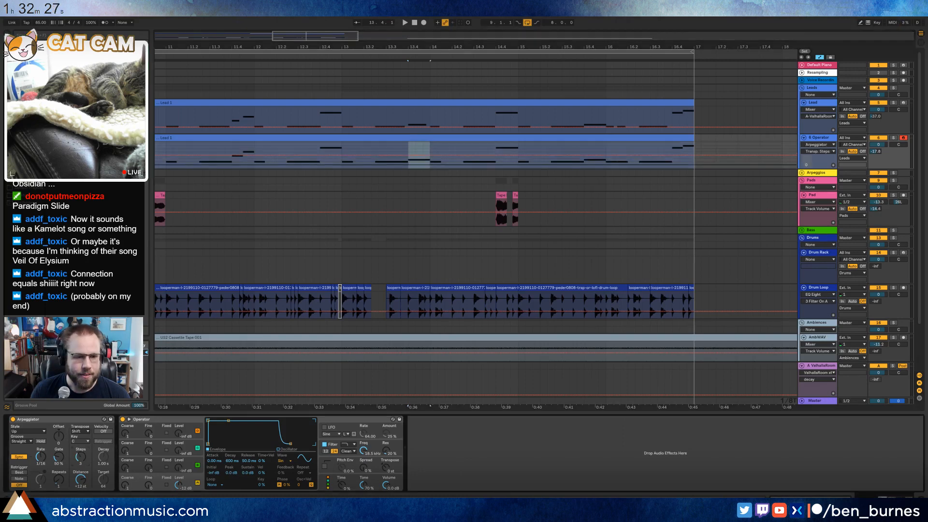
pyautogui.click(343, 163)
pyautogui.press('space')
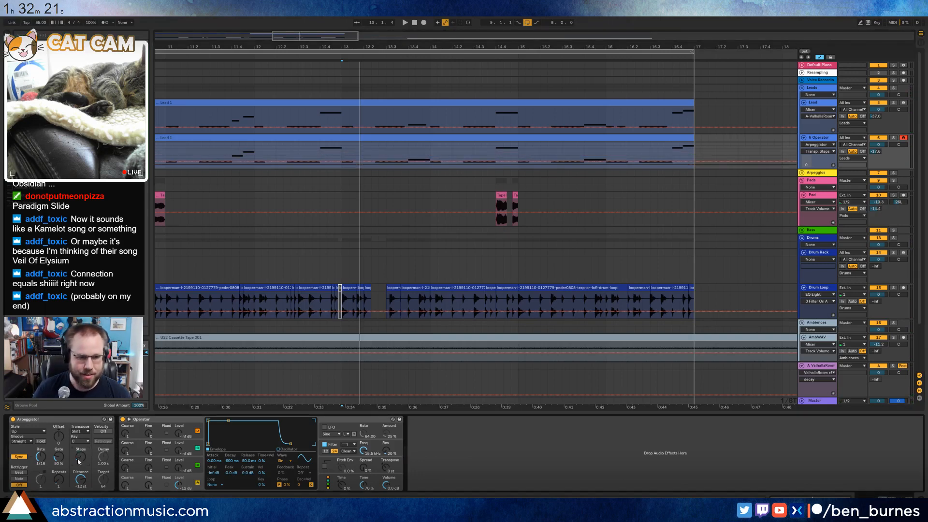
pyautogui.click(414, 154)
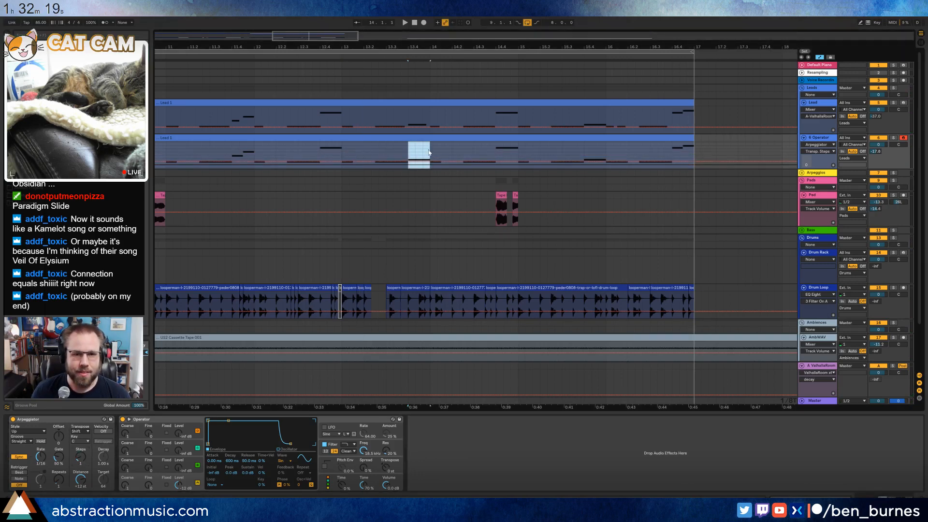
# - Play the arrangement from bar 13 to hear the automated transposition on the Operator track
pyautogui.click(348, 148)
pyautogui.press('space')
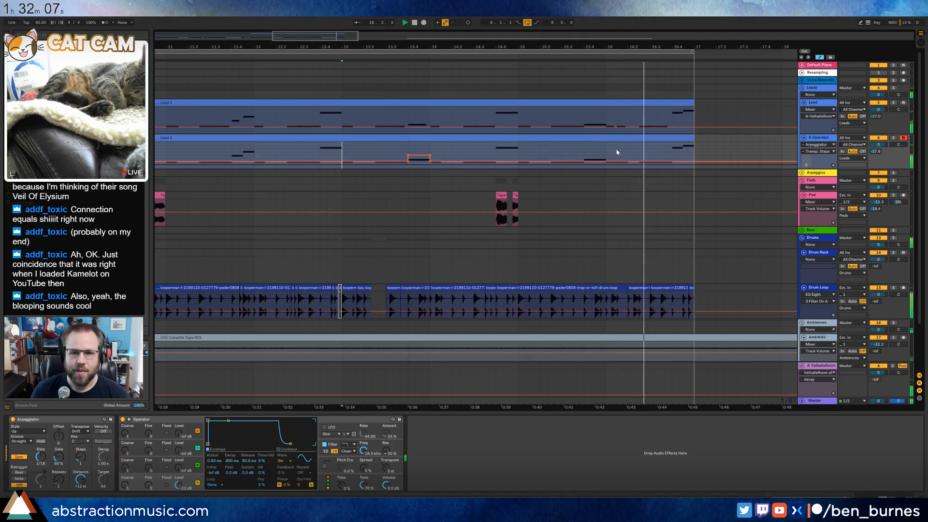
pyautogui.press('space')
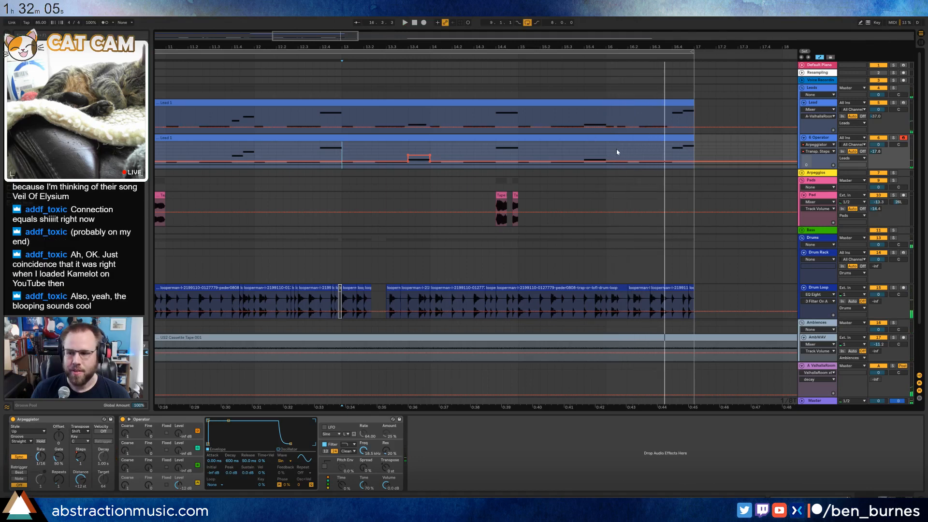
# - Transpose the A2 note at 8.1.3 in the Operator track's Lead clip up two octaves to A4
pyautogui.click(620, 152)
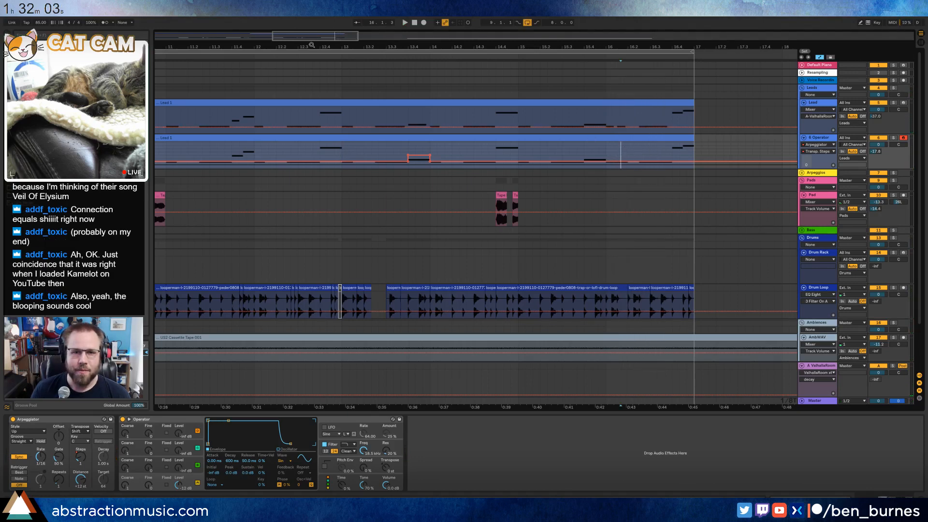
pyautogui.moveTo(311, 45); pyautogui.dragTo(366, 75)
pyautogui.hotkey('shift', 'Tab')
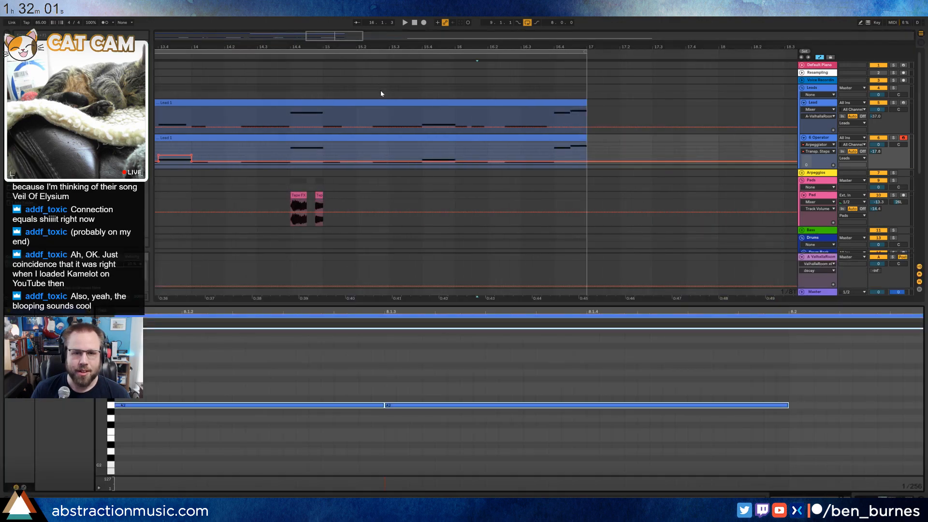
pyautogui.press('a')
pyautogui.click(478, 144)
pyautogui.click(657, 440)
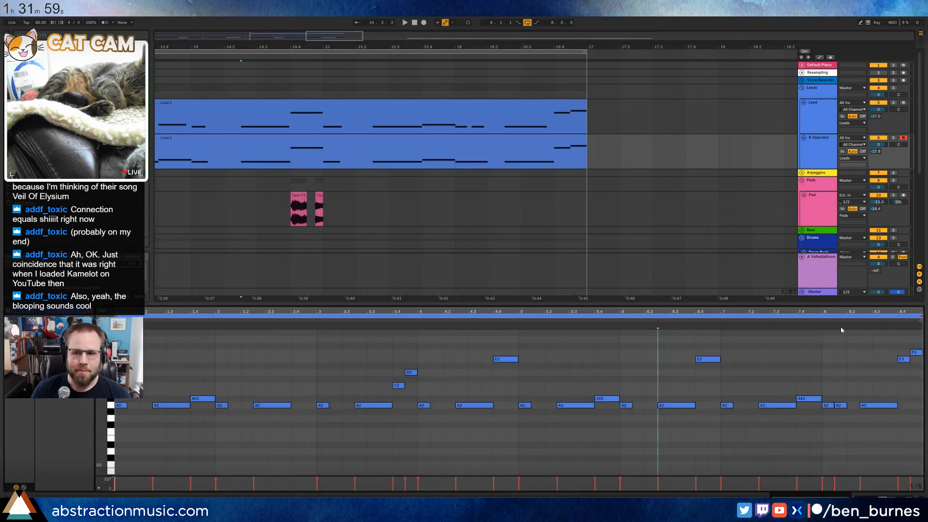
pyautogui.moveTo(867, 312); pyautogui.dragTo(759, 317)
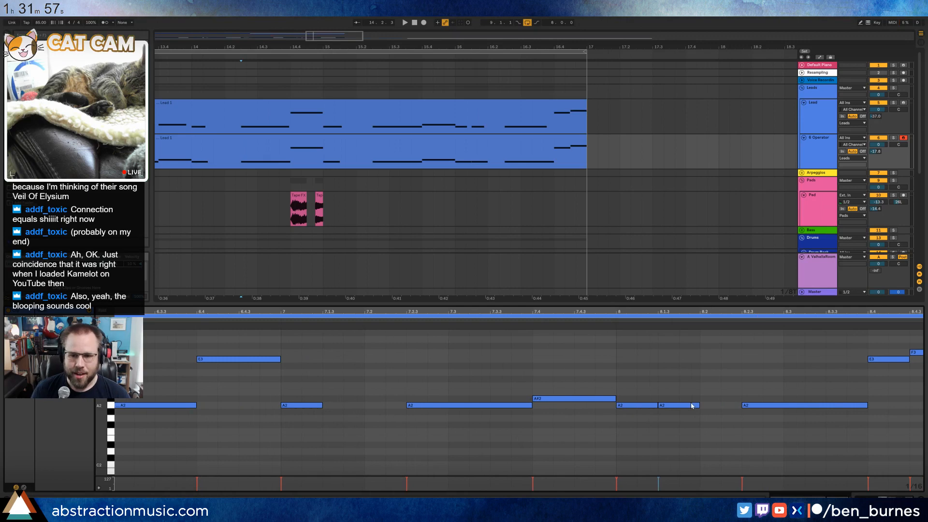
pyautogui.hotkey('shift', 'Up')
pyautogui.hotkey('shift', 'Up')
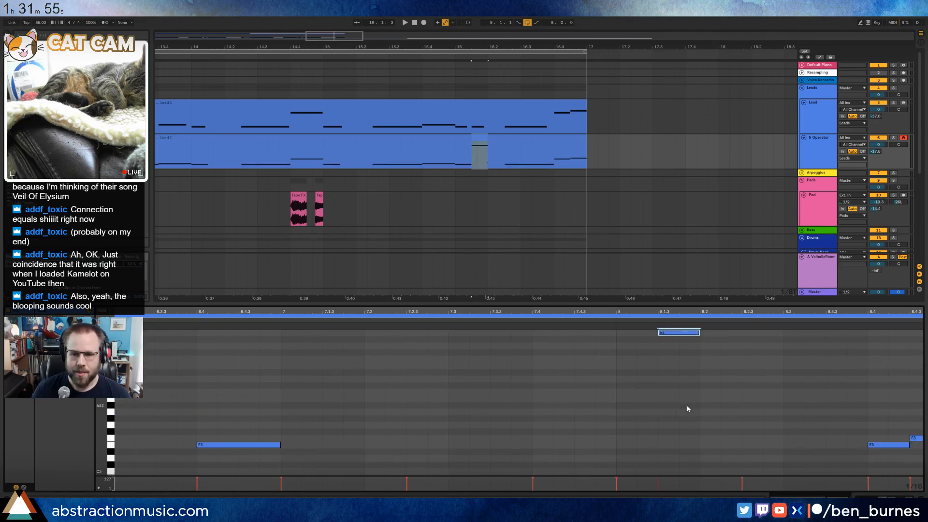
# - Shape Operator's envelope with a decay of about 55 ms and no sustain, and raise oscillator B's level to -16 dB
pyautogui.moveTo(339, 32); pyautogui.dragTo(300, 35)
pyautogui.hotkey('shift', 'Tab')
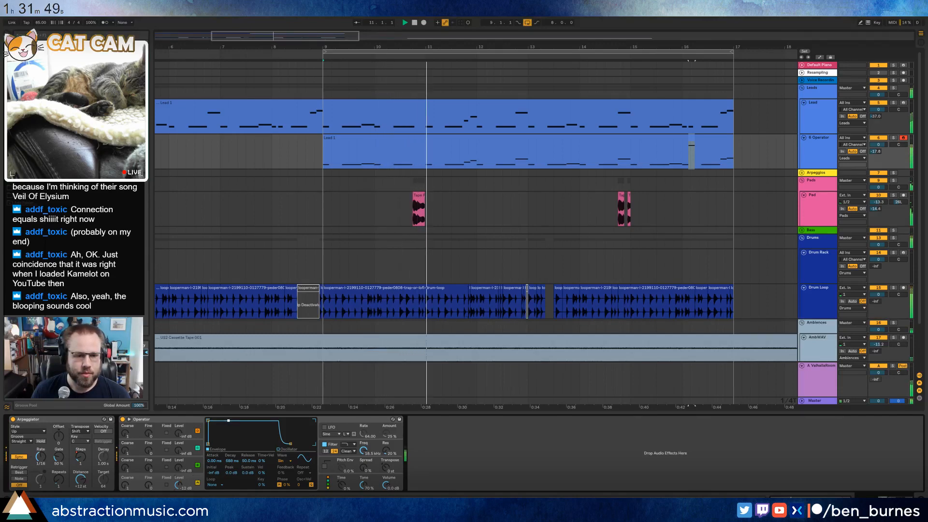
pyautogui.moveTo(227, 421); pyautogui.dragTo(229, 443)
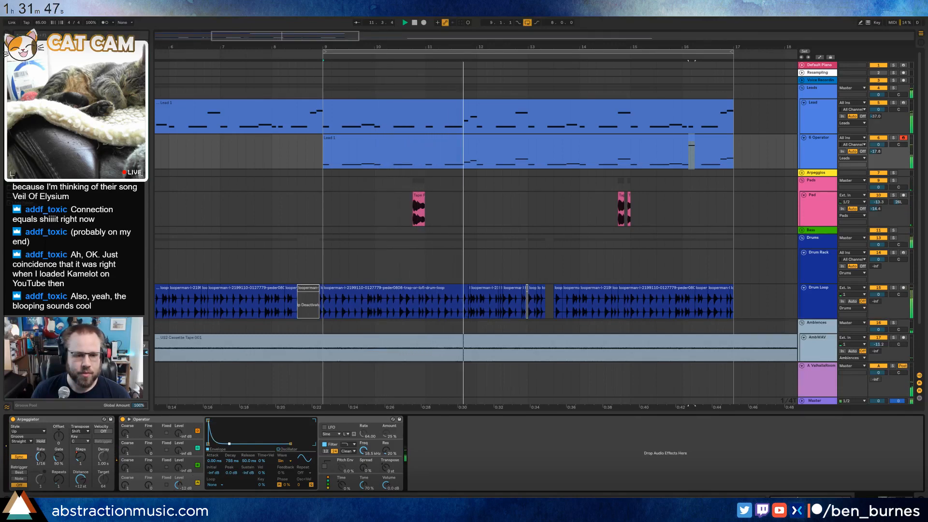
pyautogui.moveTo(229, 443)
pyautogui.mouseDown()
pyautogui.moveTo(224, 430)
pyautogui.moveTo(220, 446)
pyautogui.mouseUp()
pyautogui.click(184, 463)
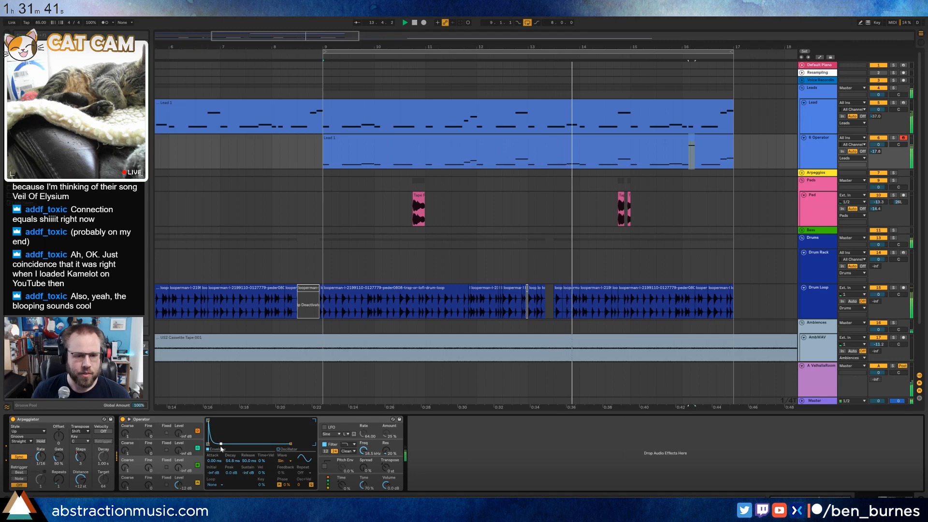
pyautogui.moveTo(178, 468); pyautogui.dragTo(179, 444)
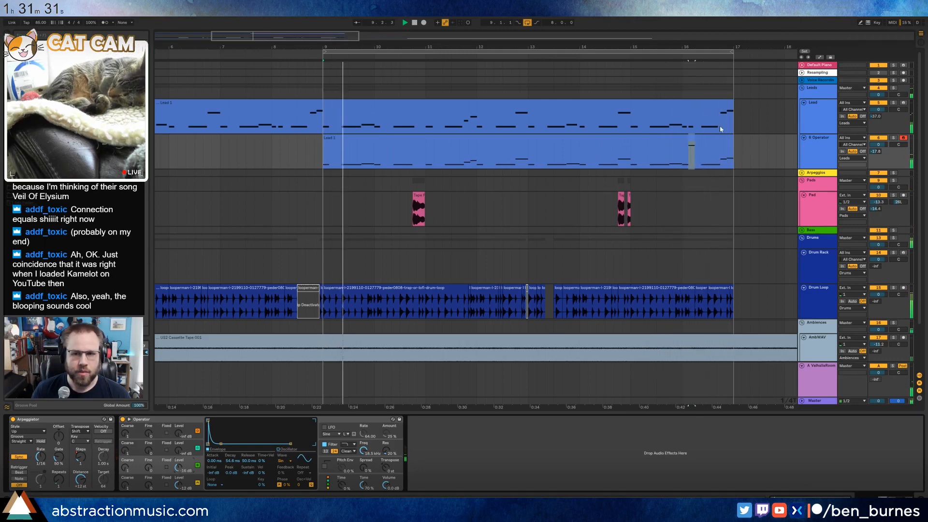
# - Delete the last F3 note in the Operator track's Lead clip and extend the final E3 to the clip's end
pyautogui.moveTo(707, 47); pyautogui.dragTo(504, 165)
pyautogui.press('space')
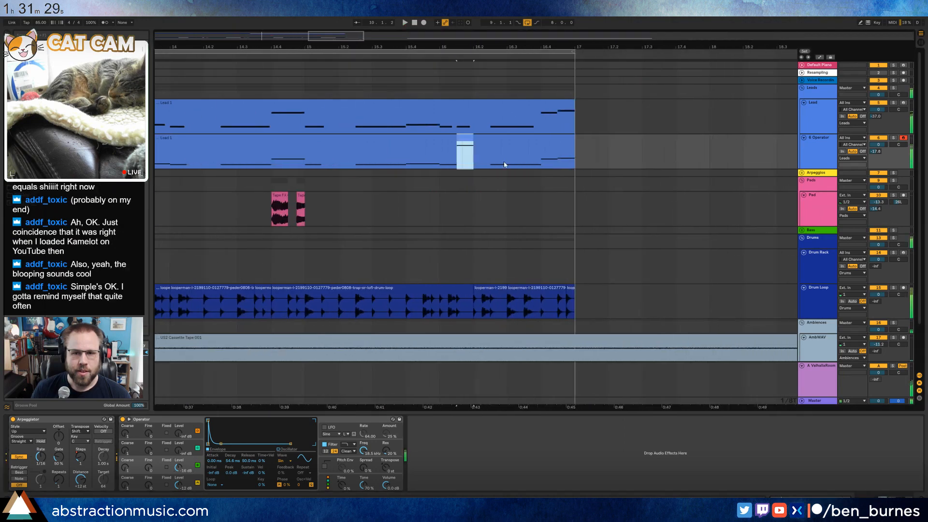
pyautogui.doubleClick(503, 165)
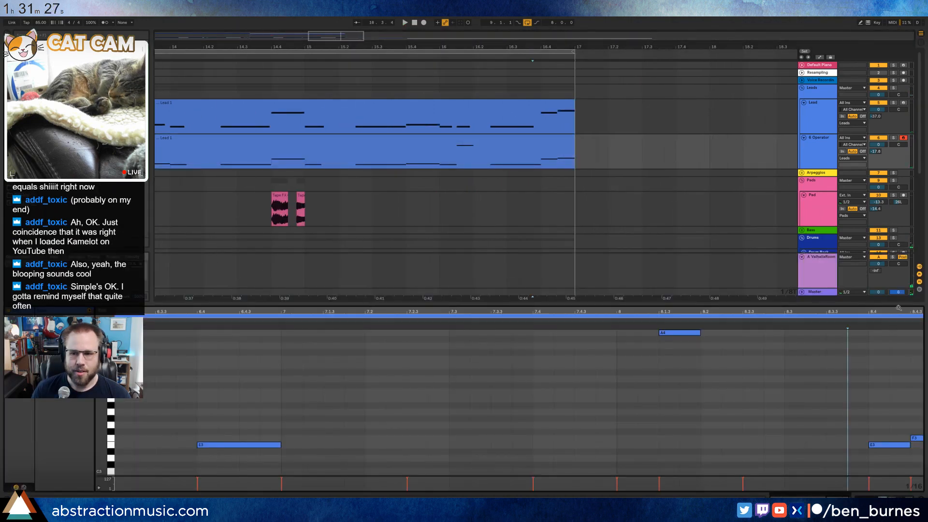
pyautogui.moveTo(898, 308); pyautogui.dragTo(870, 306)
pyautogui.click(899, 437)
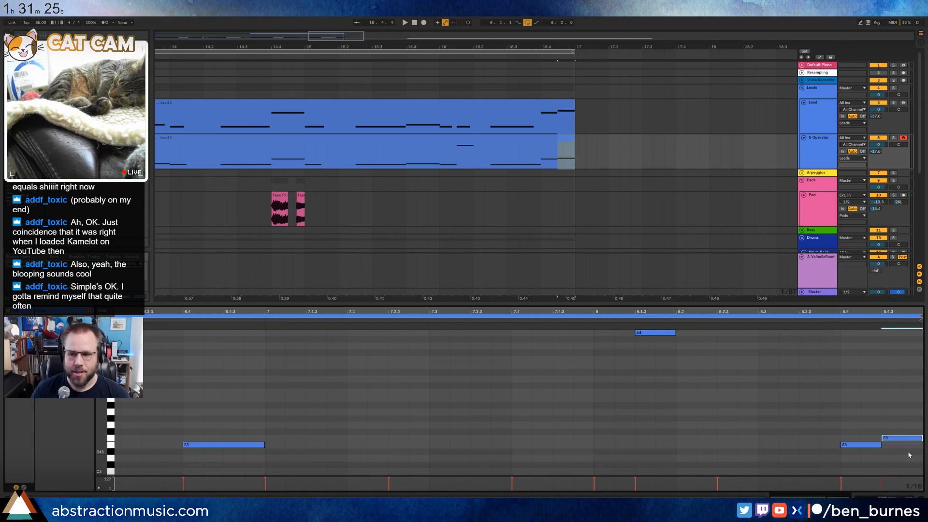
pyautogui.press('Delete')
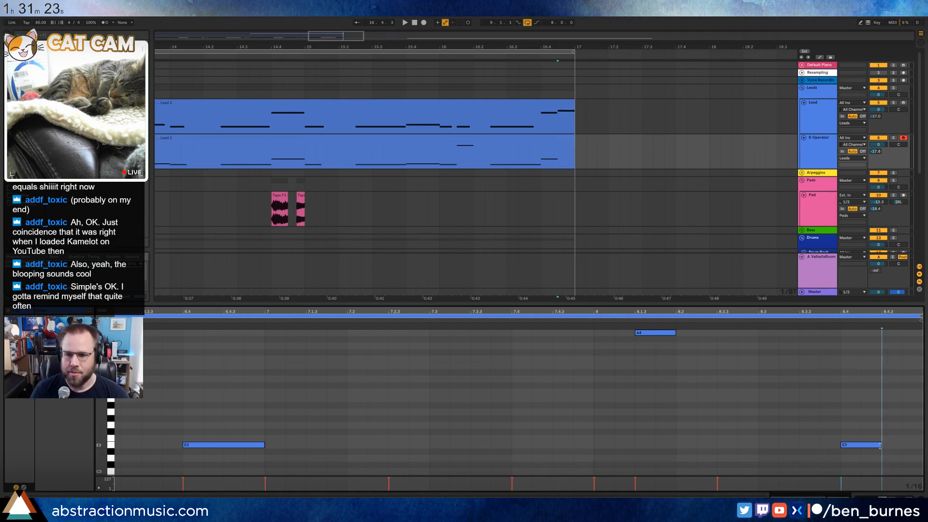
pyautogui.moveTo(880, 445); pyautogui.dragTo(922, 444)
# - Raise the Arpeggiator's transpose steps automation from 16.4 to bar 17 on the Operator track and play the section back
pyautogui.press('a')
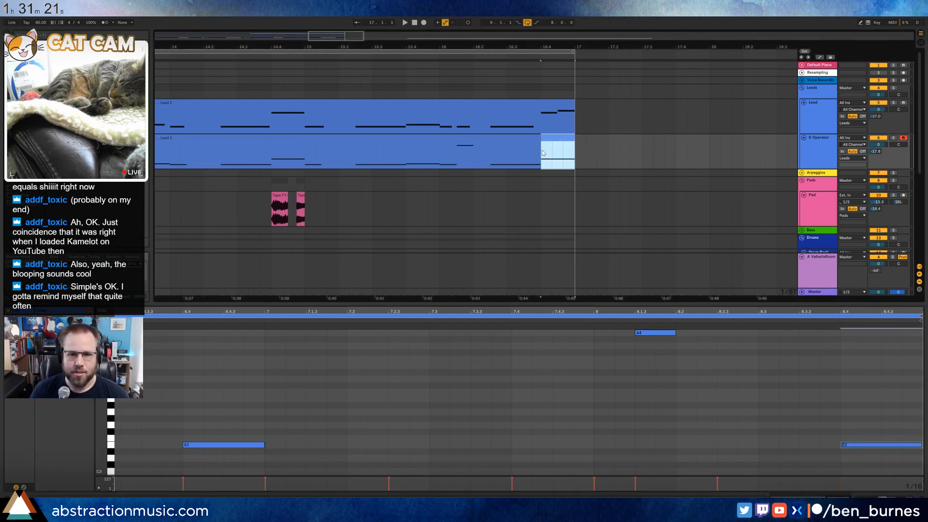
pyautogui.hotkey('shift', 'Tab')
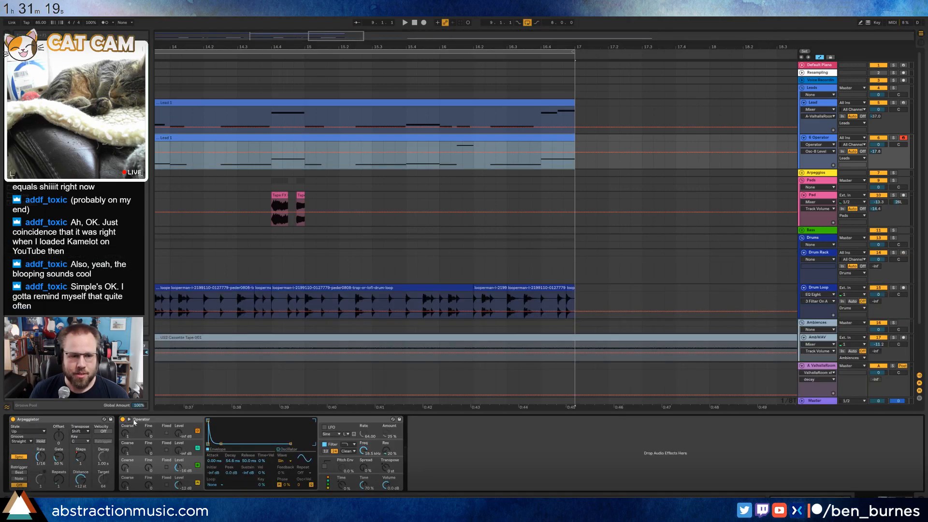
pyautogui.click(79, 462)
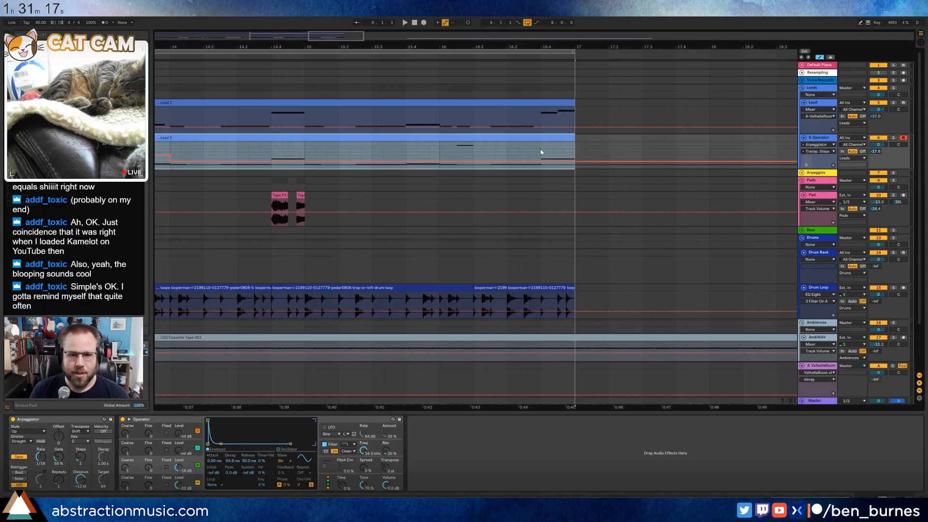
pyautogui.moveTo(541, 153); pyautogui.dragTo(551, 154)
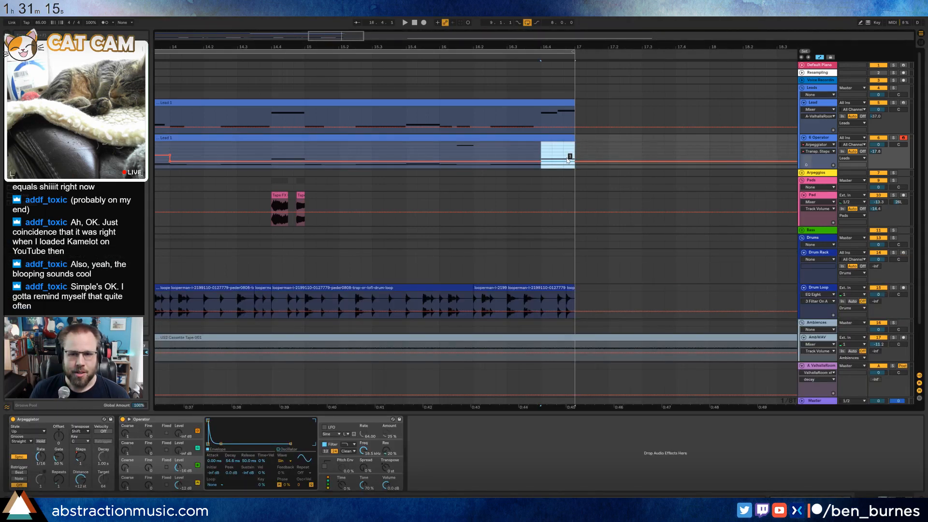
pyautogui.click(490, 153)
pyautogui.press('space')
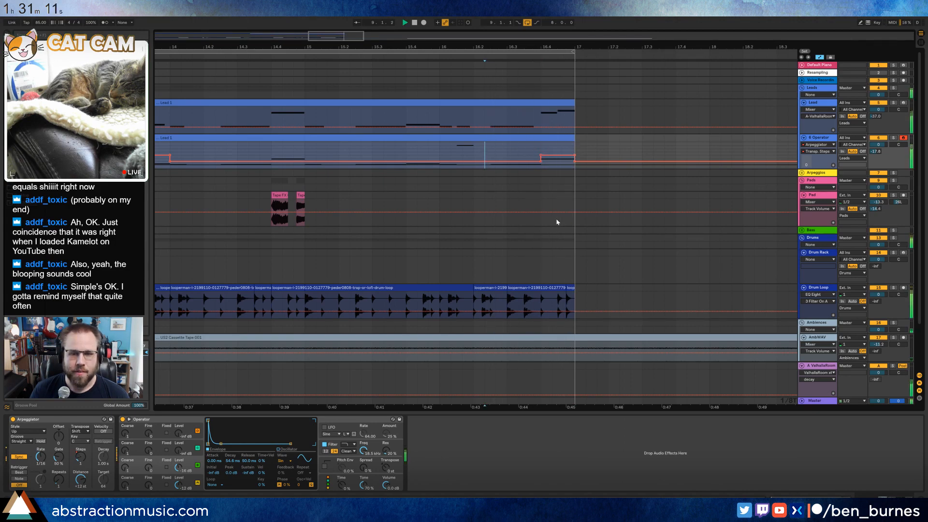
# - Add a Ping Pong Delay after Operator on the Operator track
pyautogui.moveTo(330, 35); pyautogui.dragTo(298, 36)
pyautogui.hotkey('shift', 'Tab')
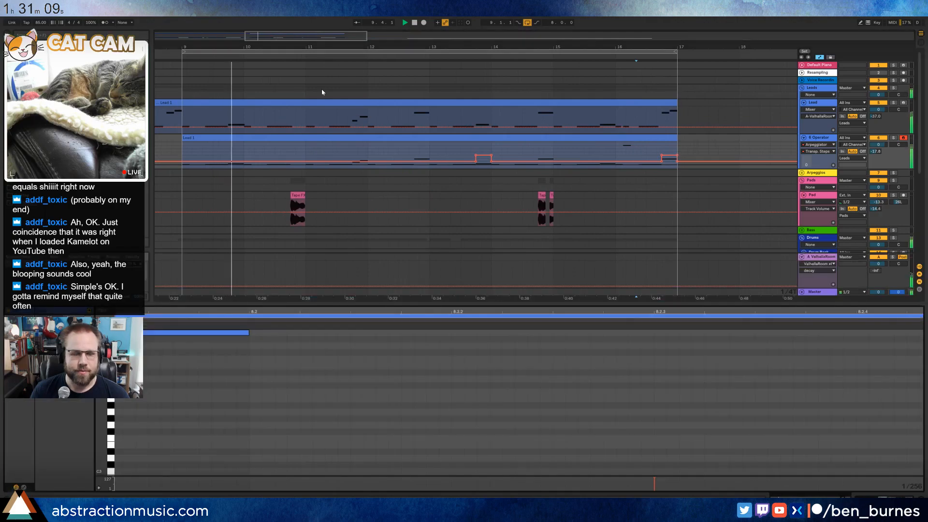
pyautogui.hotkey('shift', 'Tab')
pyautogui.click(24, 101)
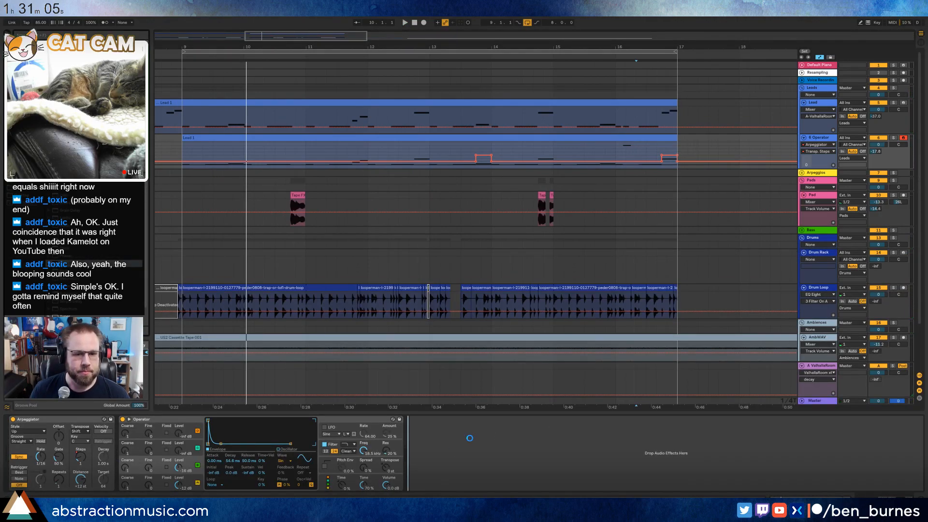
pyautogui.moveTo(469, 438); pyautogui.dragTo(423, 460)
# - Set the Ping Pong Delay's filter to 3.18 kHz with a width of 3.08 while listening to the loop
pyautogui.press('space')
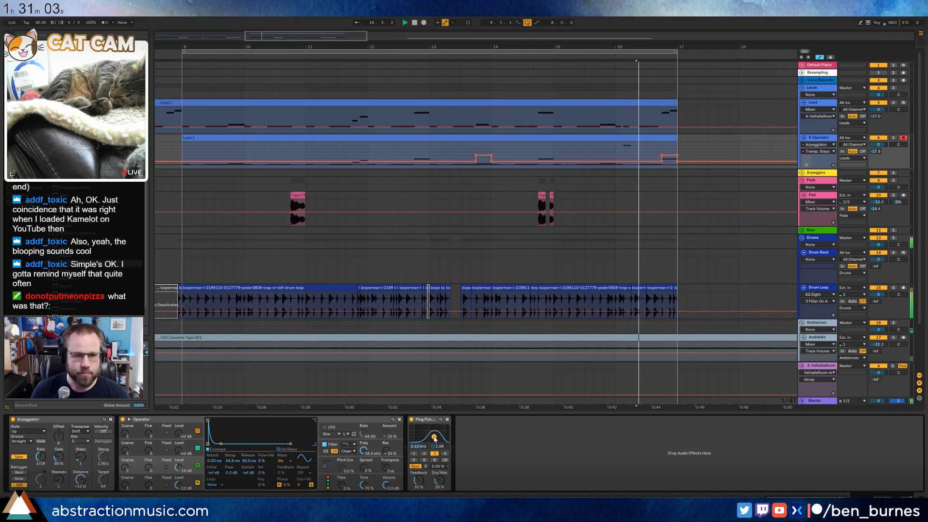
pyautogui.moveTo(429, 433); pyautogui.dragTo(431, 432)
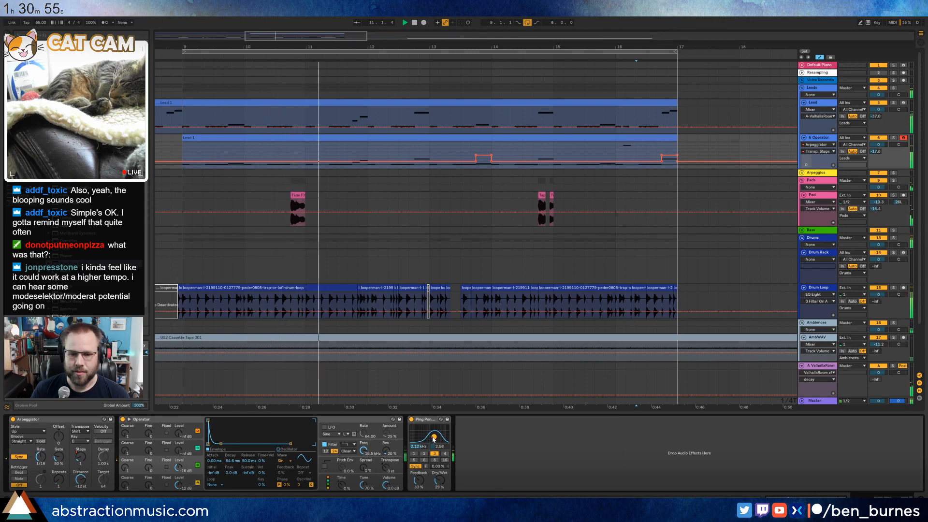
pyautogui.moveTo(434, 436); pyautogui.dragTo(435, 439)
pyautogui.press('space')
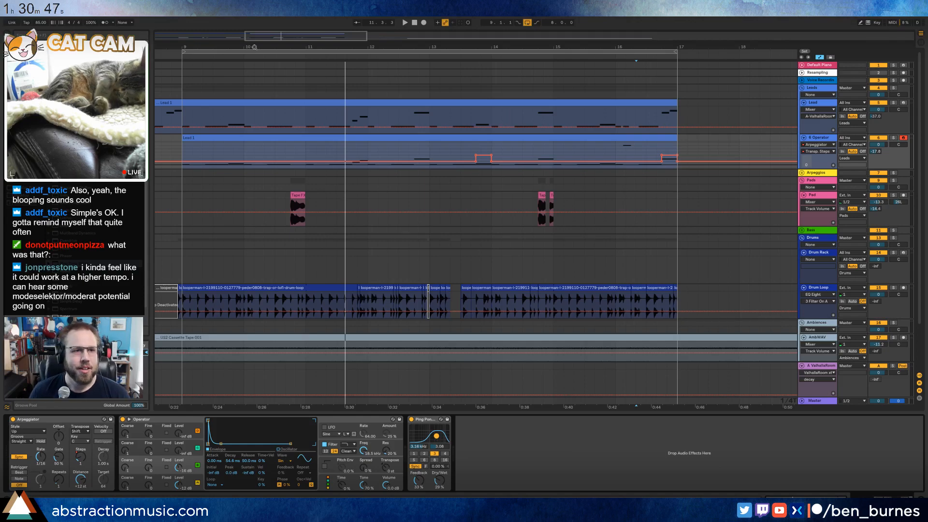
# - Audition the arrangement at a faster tempo, from the start and from just before bar 9
pyautogui.moveTo(271, 36); pyautogui.dragTo(249, 35)
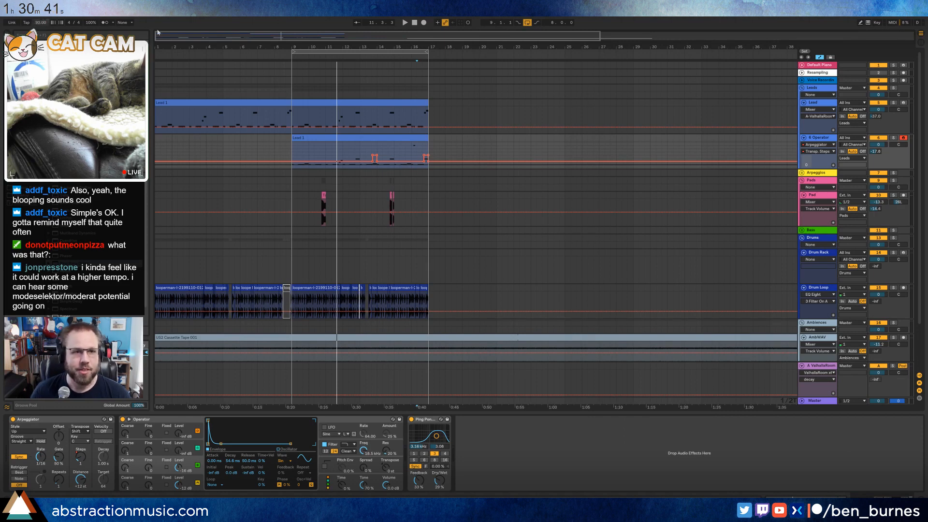
pyautogui.click(415, 25)
pyautogui.press('space')
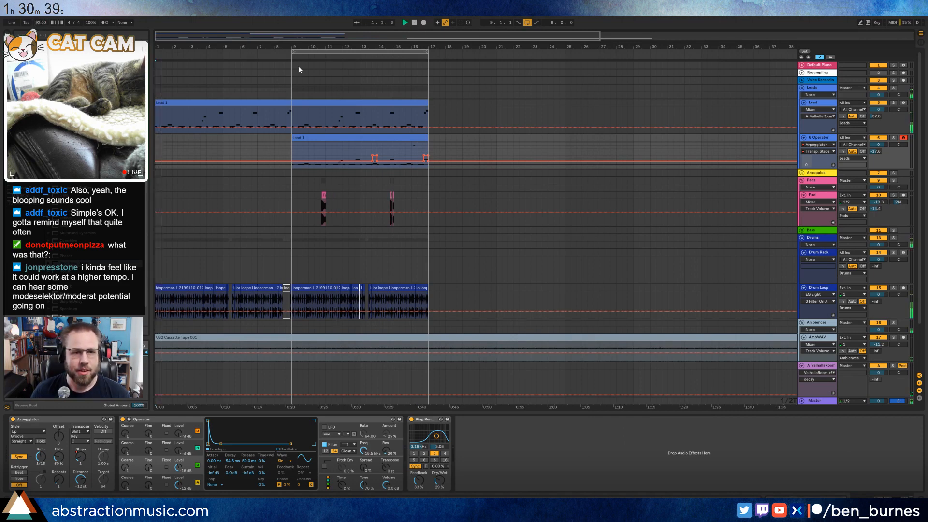
pyautogui.click(285, 52)
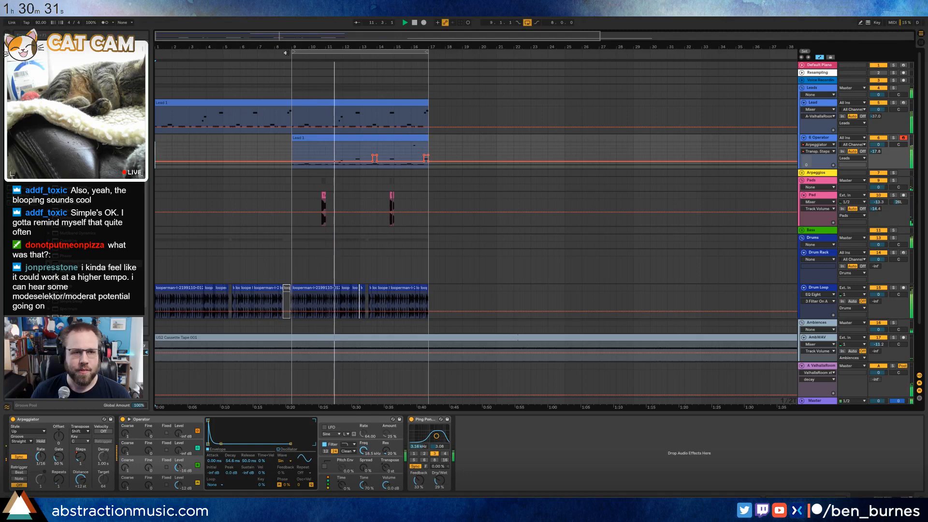
pyautogui.press('space')
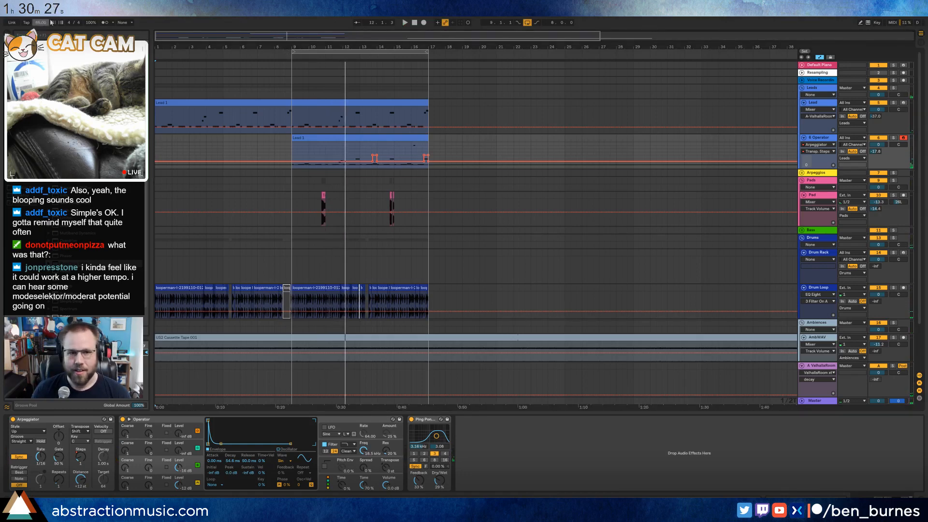
# - Set the song tempo to 88 BPM and play the loop from bar 9
pyautogui.click(289, 58)
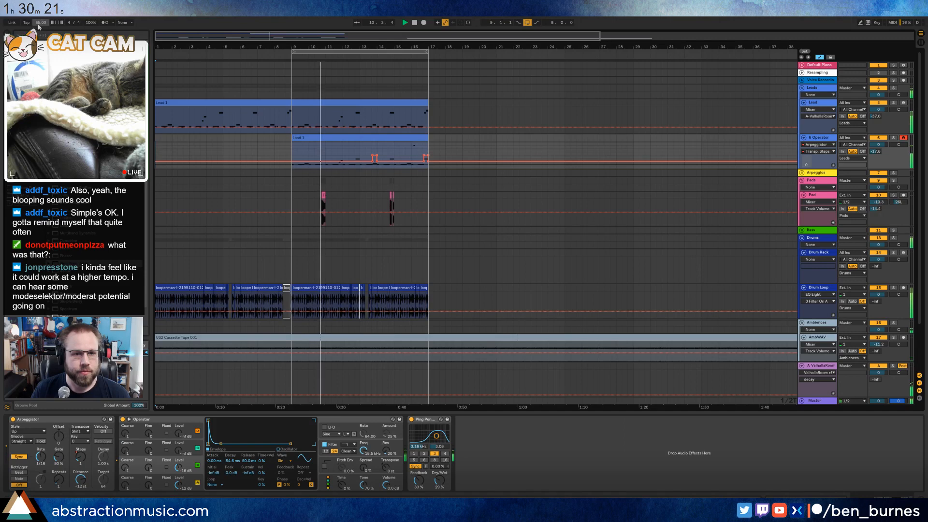
pyautogui.press('space')
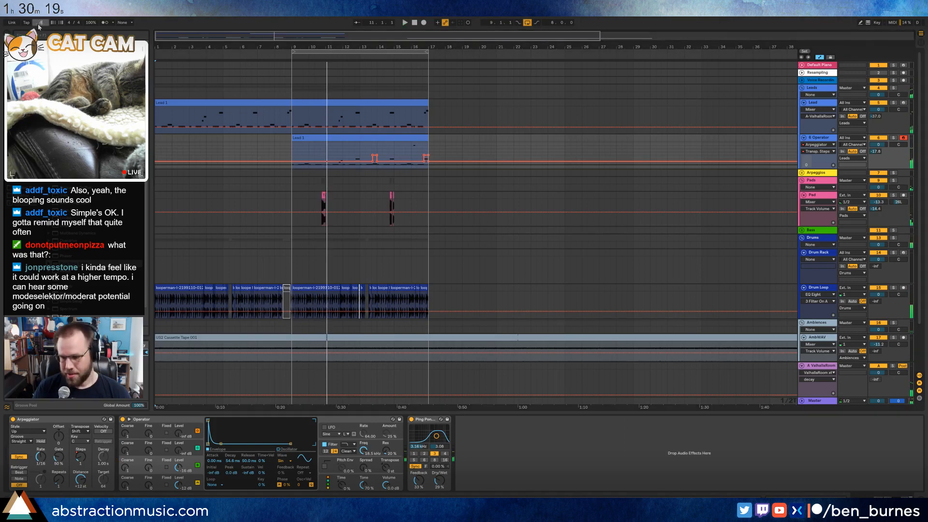
pyautogui.press('Return')
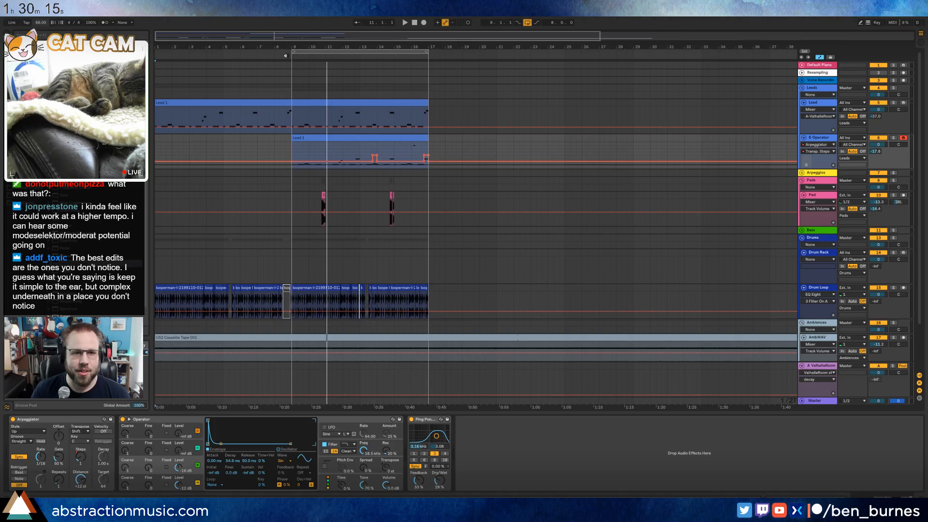
pyautogui.press('space')
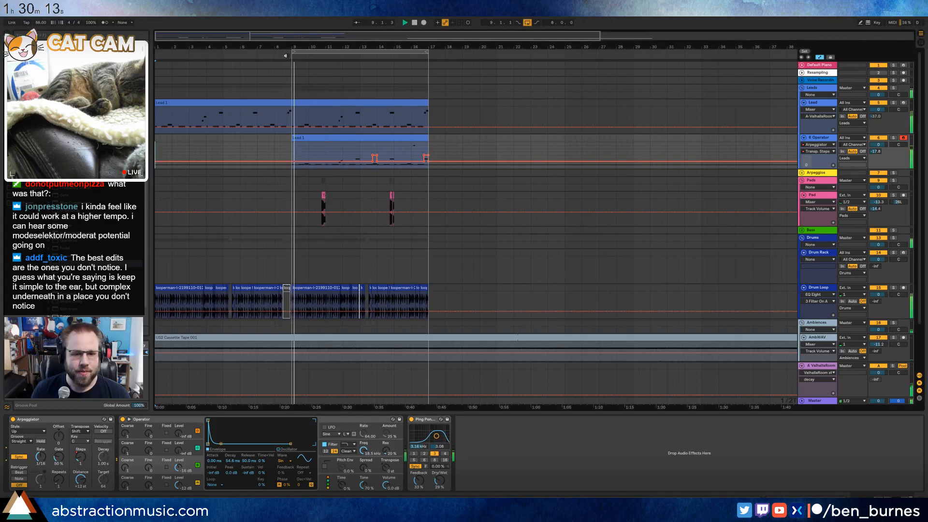
# - Check the devices on the Drum Rack and Drum Loop tracks during playback, and hide the automation lanes
pyautogui.scroll(-3, 394, 198)
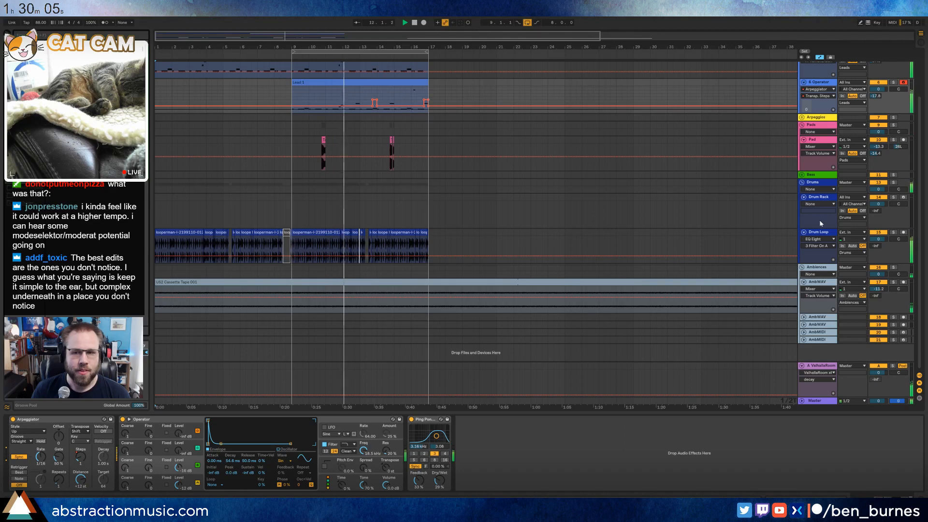
pyautogui.click(815, 199)
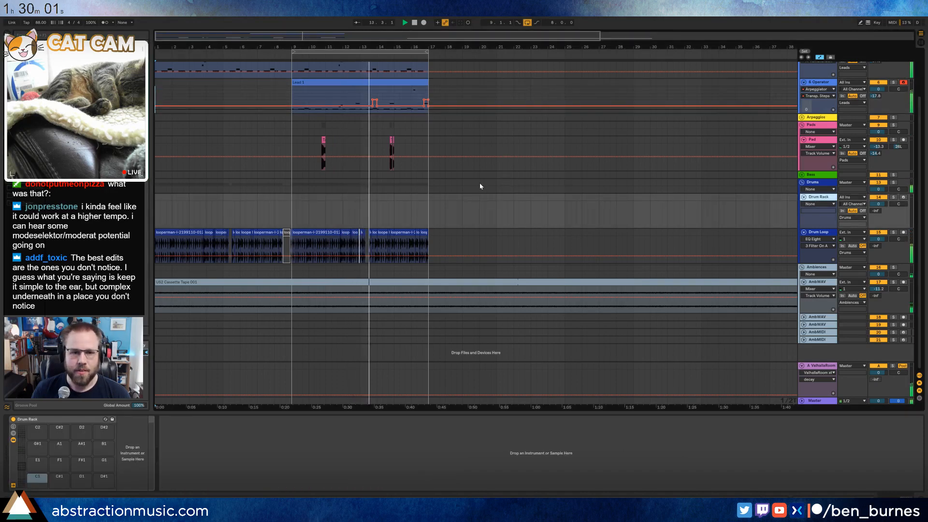
pyautogui.click(789, 240)
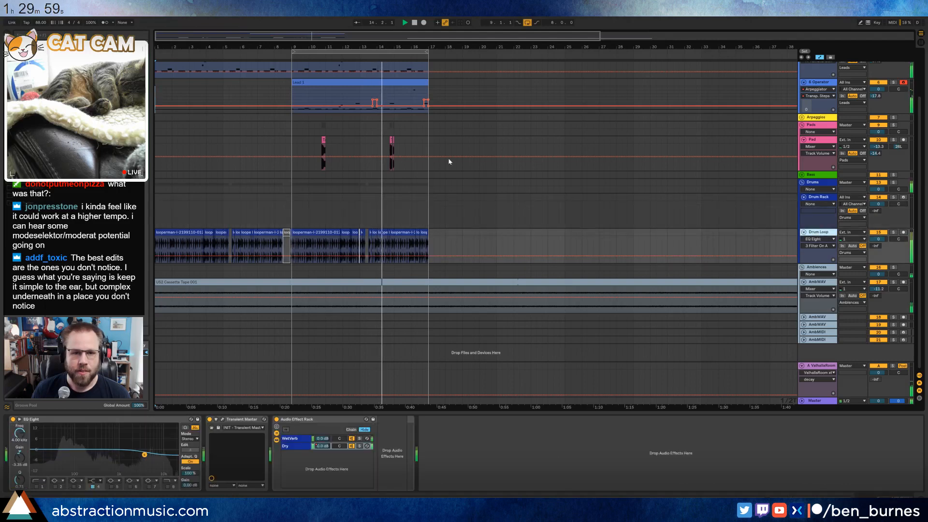
pyautogui.scroll(2, 443, 191)
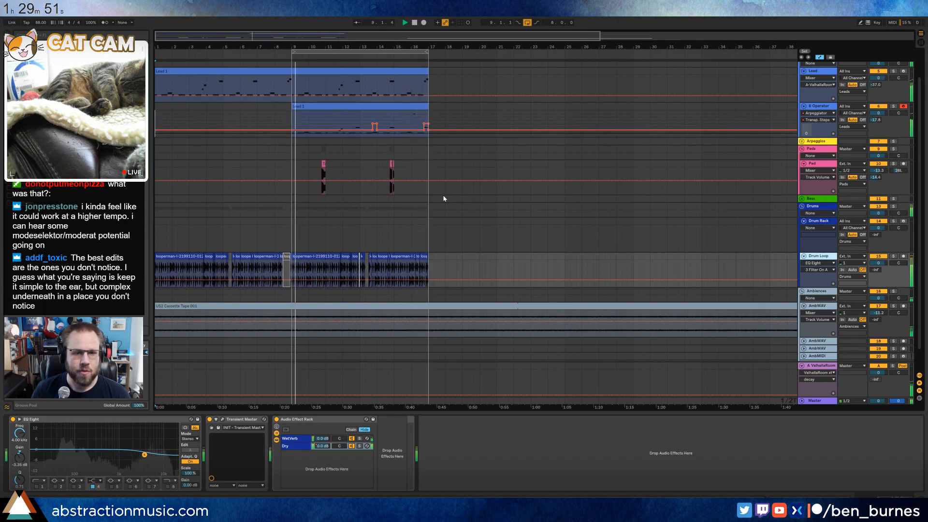
pyautogui.press('a')
pyautogui.click(292, 224)
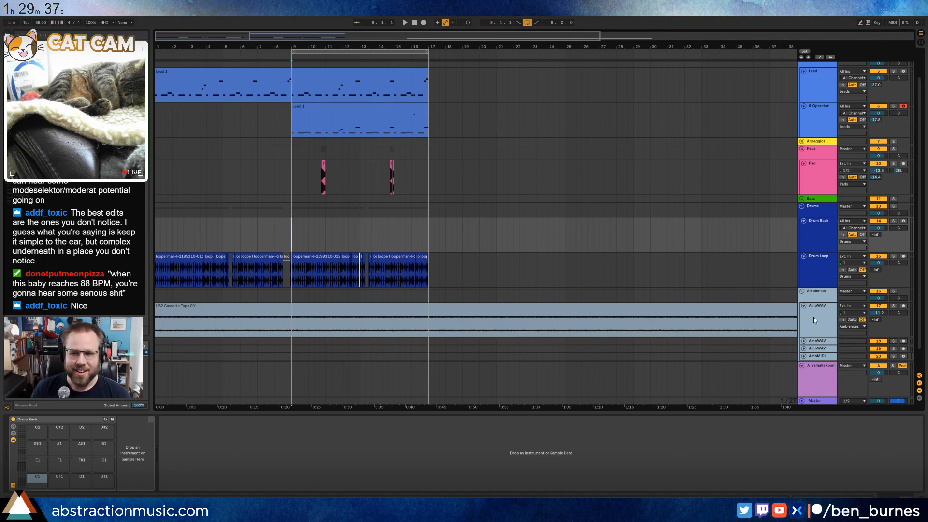
# - Unfold the second AmbWAV track and import the RLM - Future Pants audio file onto it at bar 9
pyautogui.click(818, 342)
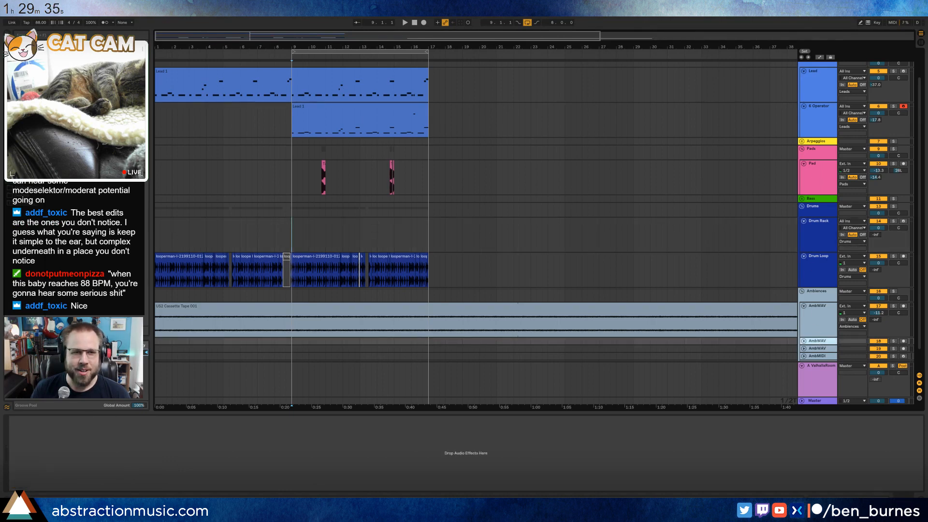
pyautogui.click(804, 341)
pyautogui.moveTo(242, 3); pyautogui.dragTo(290, 17)
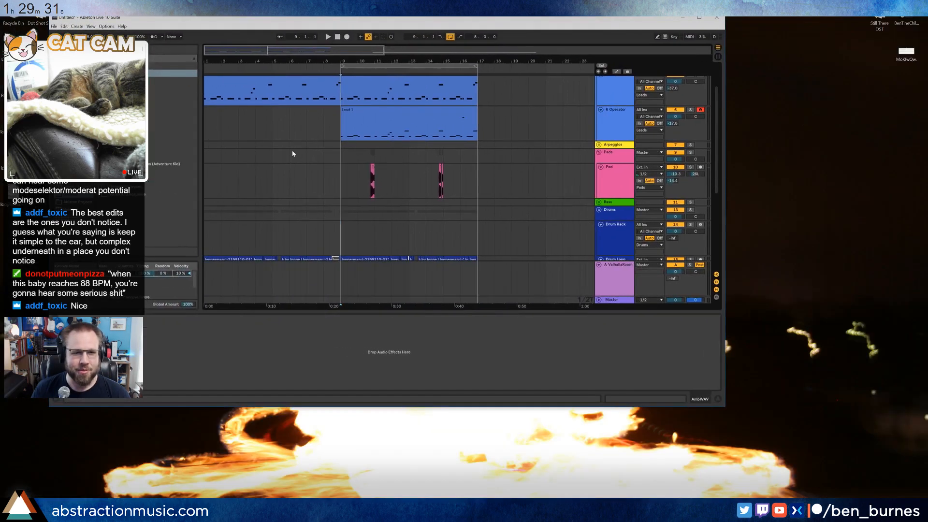
pyautogui.scroll(-4, 386, 222)
pyautogui.scroll(-2, 386, 223)
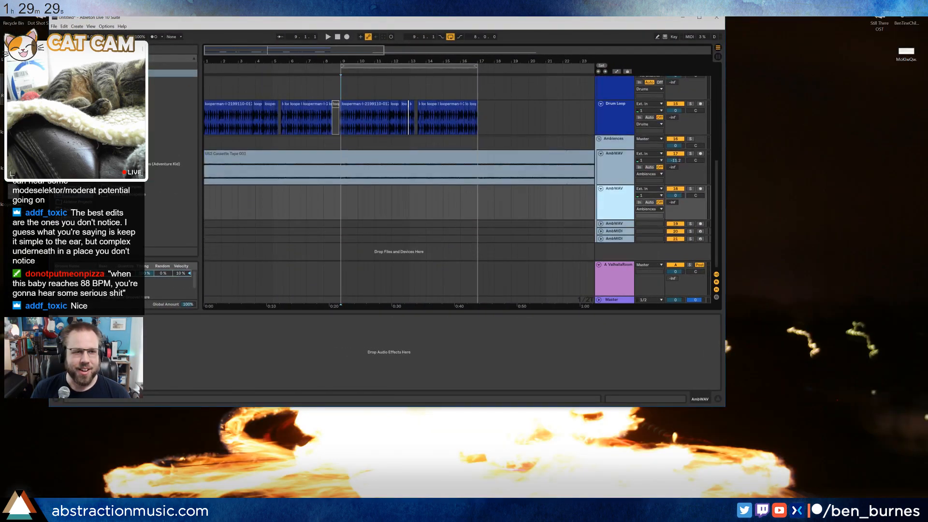
pyautogui.moveTo(452, 207); pyautogui.dragTo(341, 196)
pyautogui.moveTo(348, 17); pyautogui.dragTo(326, 0)
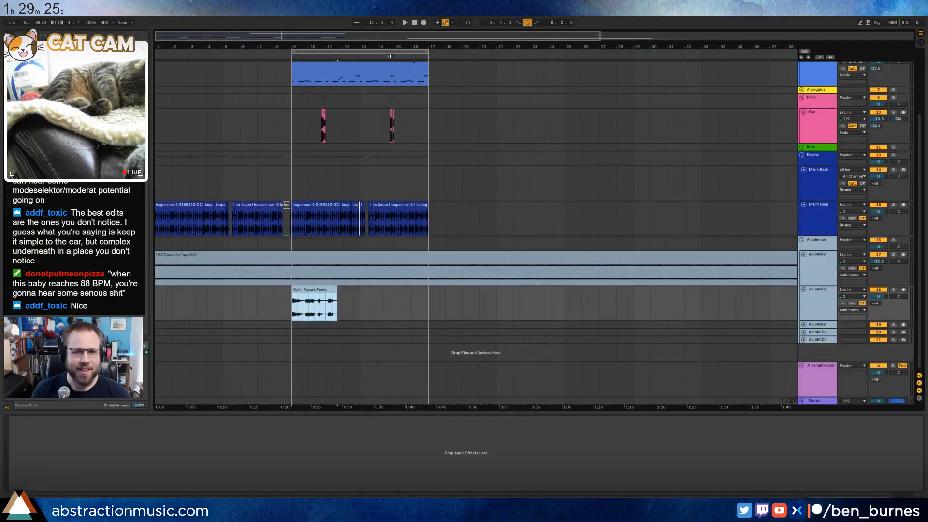
# - Move the Future Pants clip to bar 13 and split it into four phrases starting at bars 13, 14, 15 and just before 16
pyautogui.moveTo(308, 290); pyautogui.dragTo(378, 300)
pyautogui.scroll(3, 400, 302)
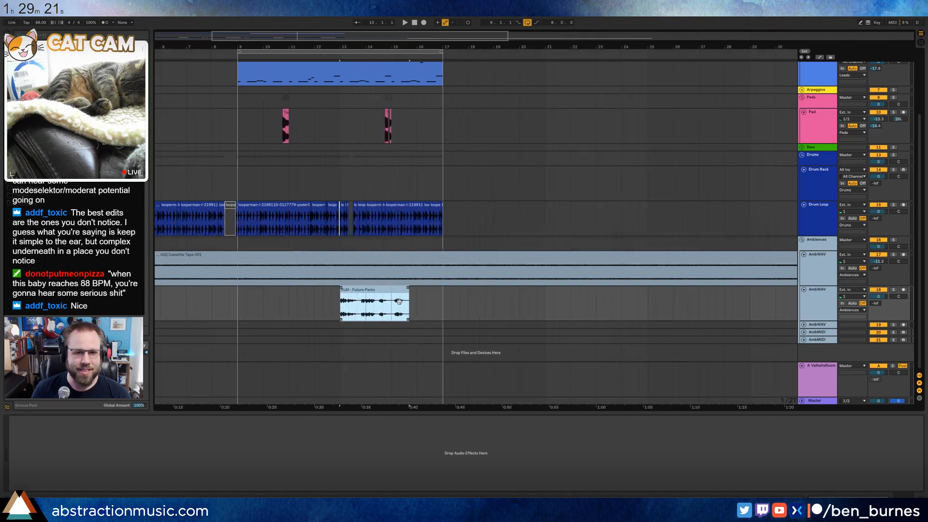
pyautogui.moveTo(438, 306); pyautogui.dragTo(343, 293)
pyautogui.moveTo(341, 291); pyautogui.dragTo(337, 290)
pyautogui.moveTo(448, 302)
pyautogui.mouseDown()
pyautogui.moveTo(359, 303)
pyautogui.moveTo(395, 291)
pyautogui.moveTo(462, 298)
pyautogui.mouseUp()
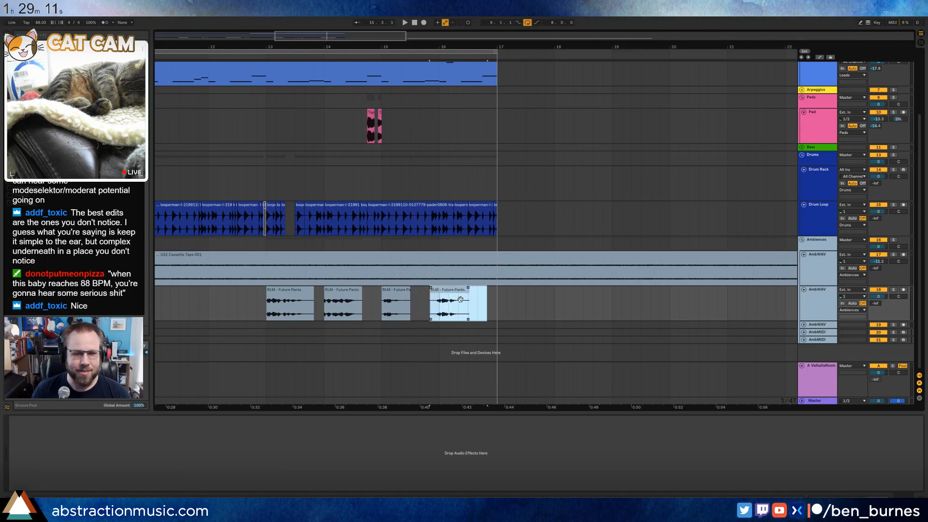
pyautogui.click(486, 304)
# - Add a high-pass Auto Filter at about 308 Hz and a Compressor to the Future Pants track, and lower its volume
pyautogui.click(290, 290)
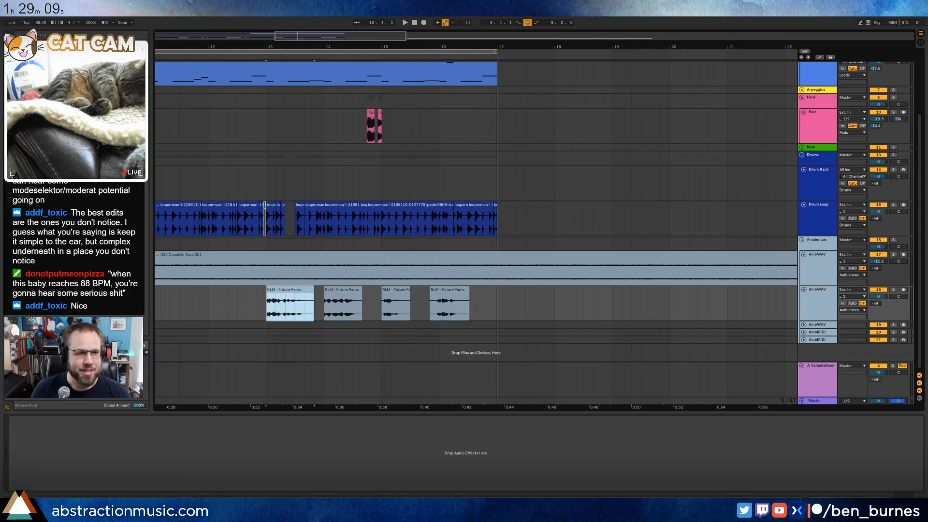
pyautogui.click(24, 93)
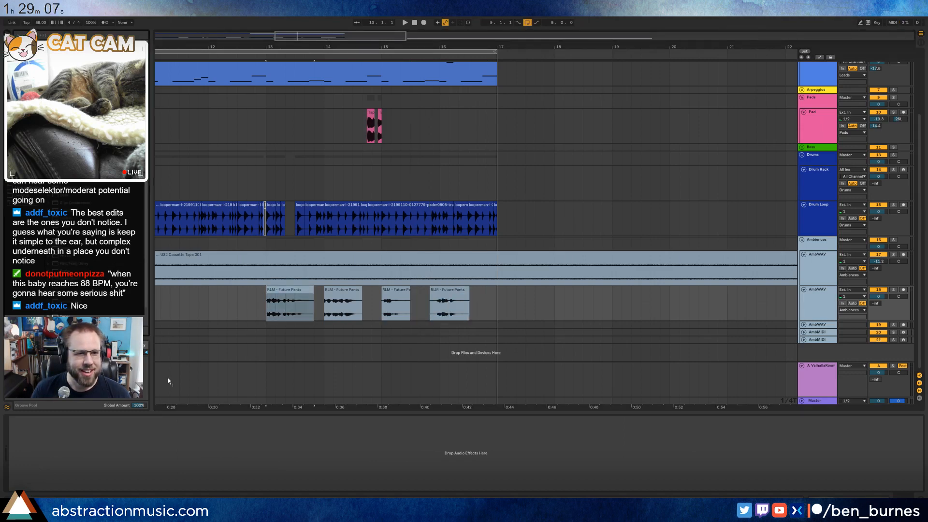
pyautogui.click(46, 472)
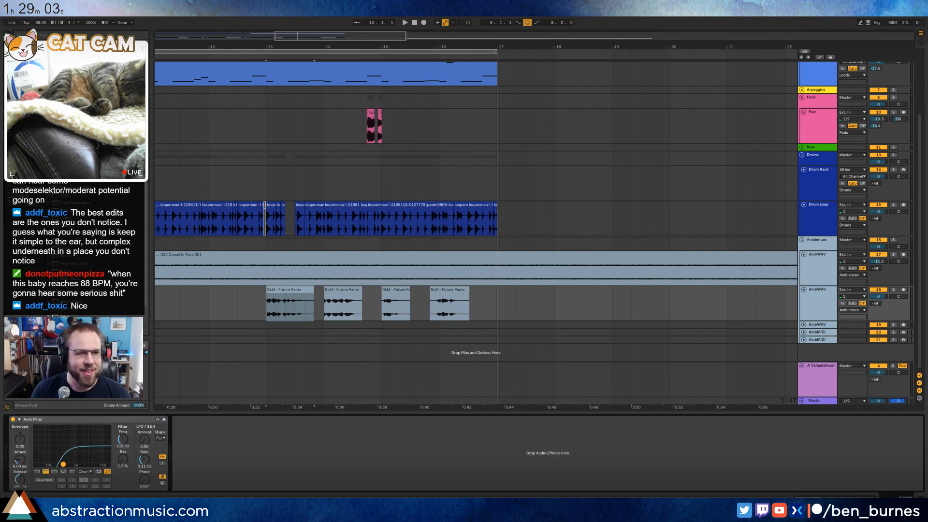
pyautogui.moveTo(68, 104); pyautogui.dragTo(205, 451)
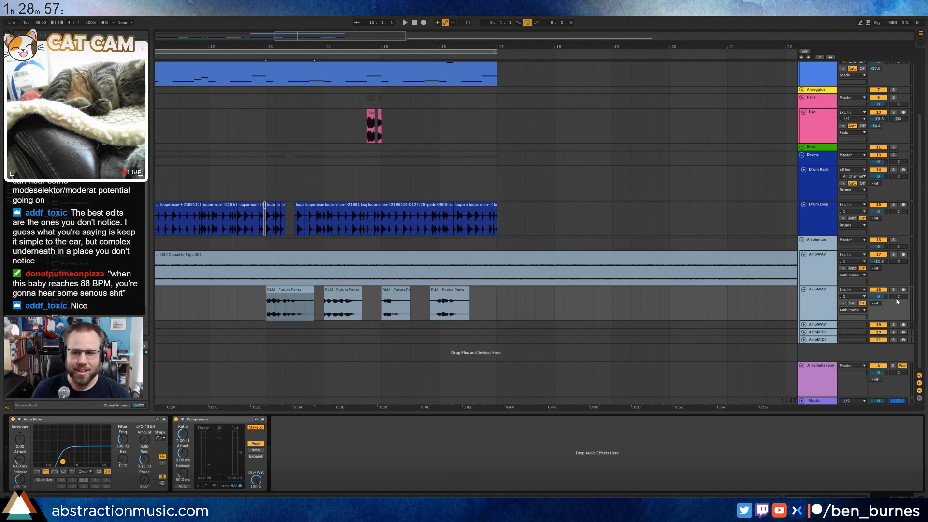
pyautogui.moveTo(878, 296); pyautogui.dragTo(879, 302)
pyautogui.moveTo(384, 47); pyautogui.dragTo(384, 24)
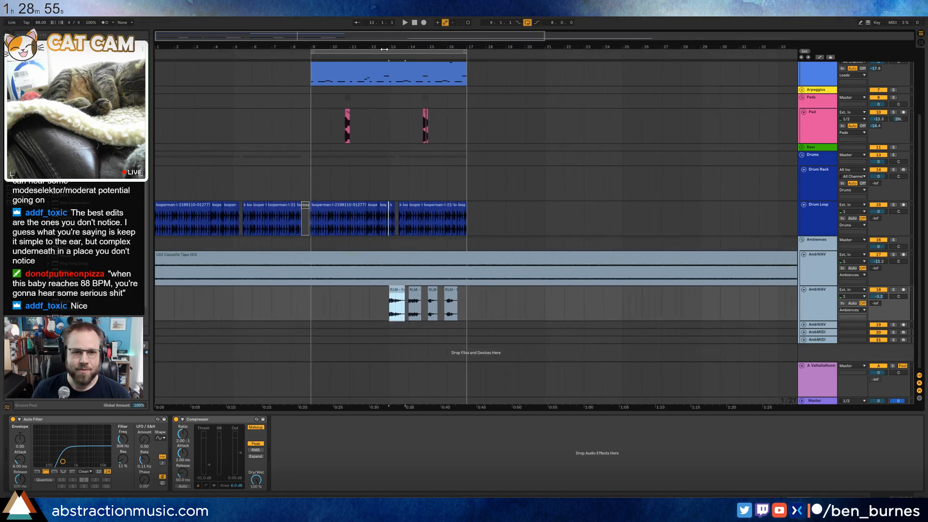
# - Play the vocal section while adjusting the track's volume, the Compressor threshold to -34.2 dB and the Auto Filter to 457 Hz
pyautogui.click(377, 59)
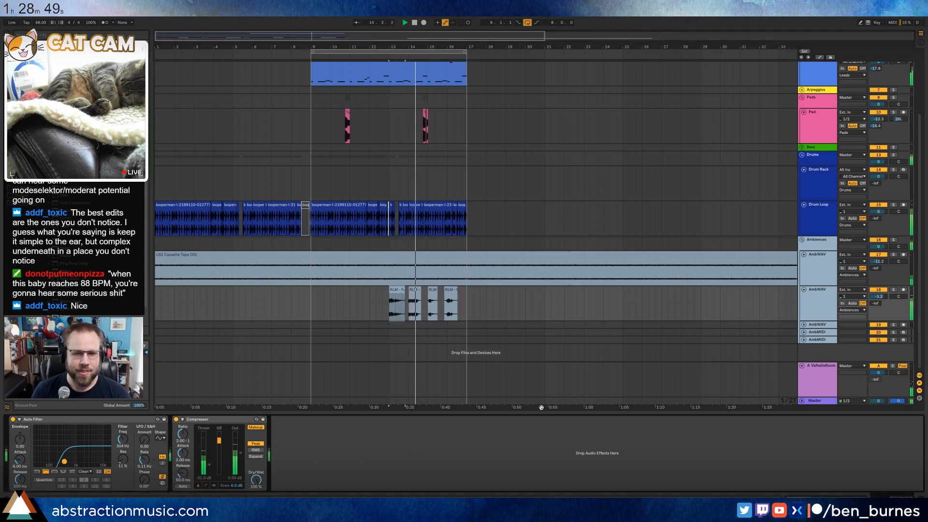
pyautogui.moveTo(881, 297); pyautogui.dragTo(882, 295)
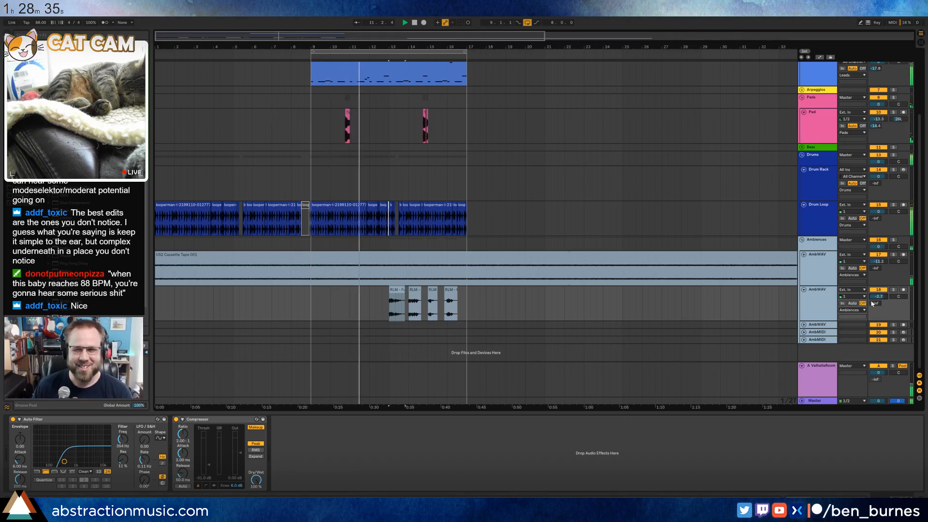
pyautogui.moveTo(873, 304); pyautogui.dragTo(872, 288)
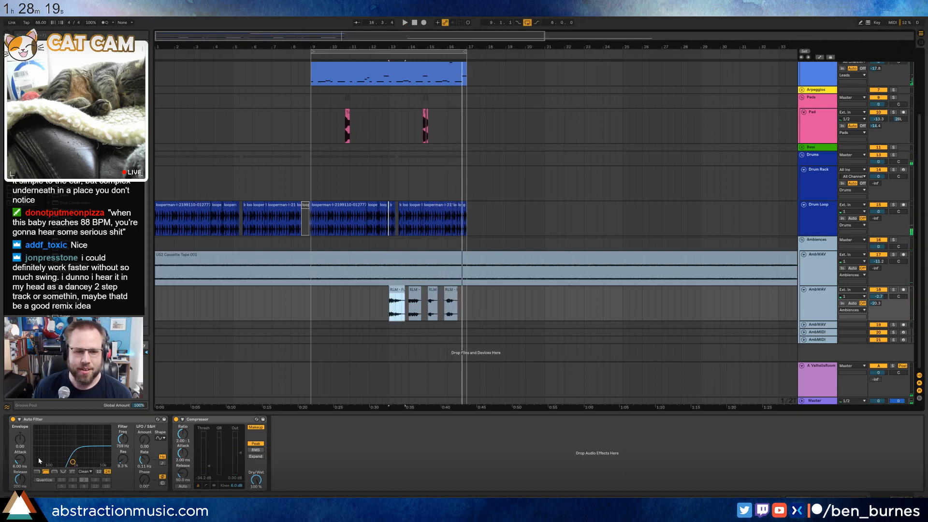
pyautogui.press('space')
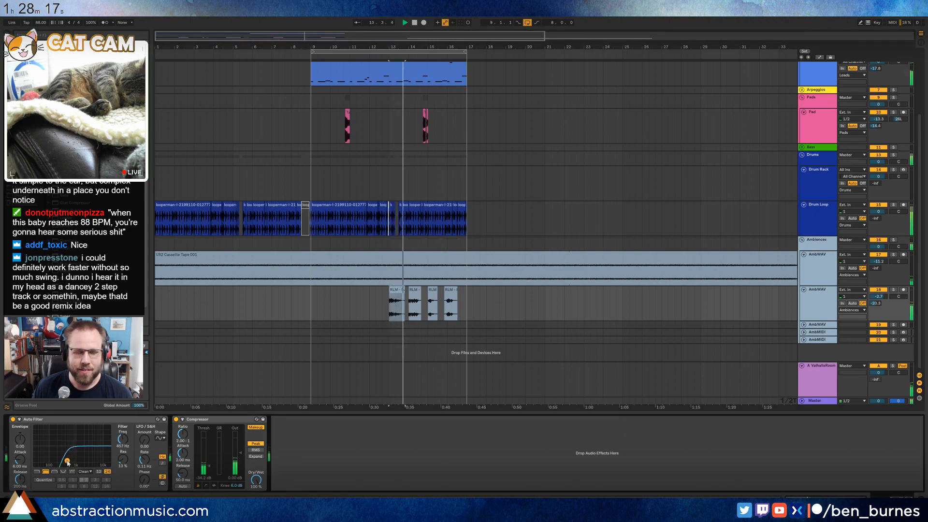
pyautogui.press('space')
# - Add an EQ Eight before the Auto Filter, turn the Auto Filter off, and set the EQ's low cut to about 358 Hz
pyautogui.scroll(5, 440, 297)
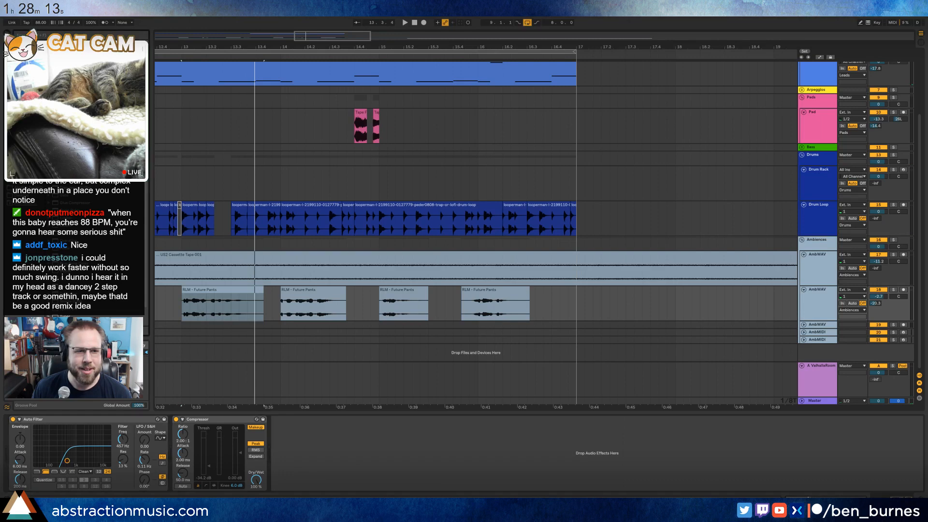
pyautogui.moveTo(41, 458); pyautogui.dragTo(35, 476)
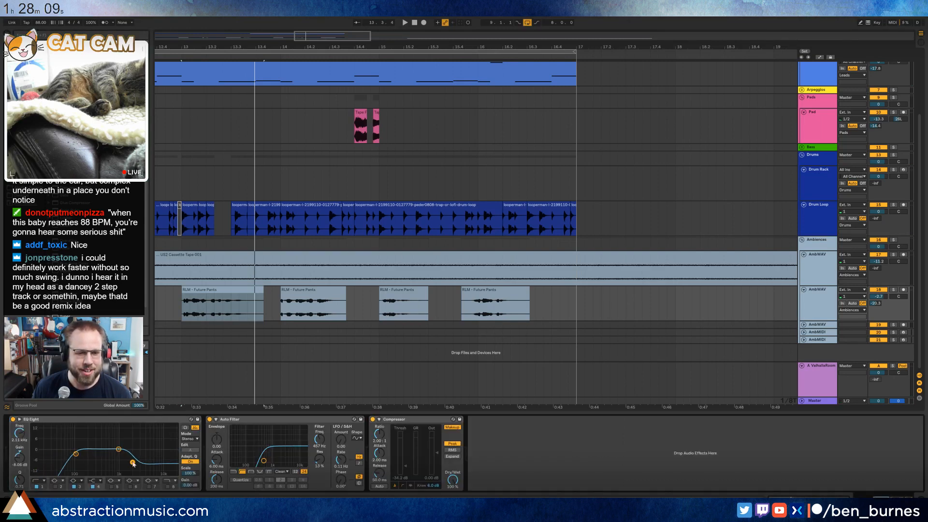
pyautogui.click(217, 289)
pyautogui.press('space')
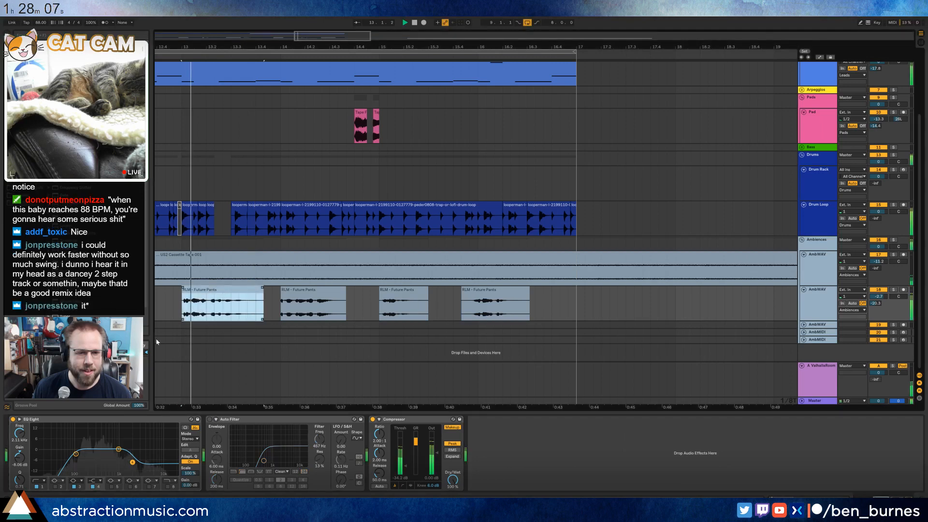
pyautogui.press('space')
pyautogui.moveTo(76, 454); pyautogui.dragTo(99, 454)
pyautogui.press('space')
pyautogui.press('space')
pyautogui.press('space')
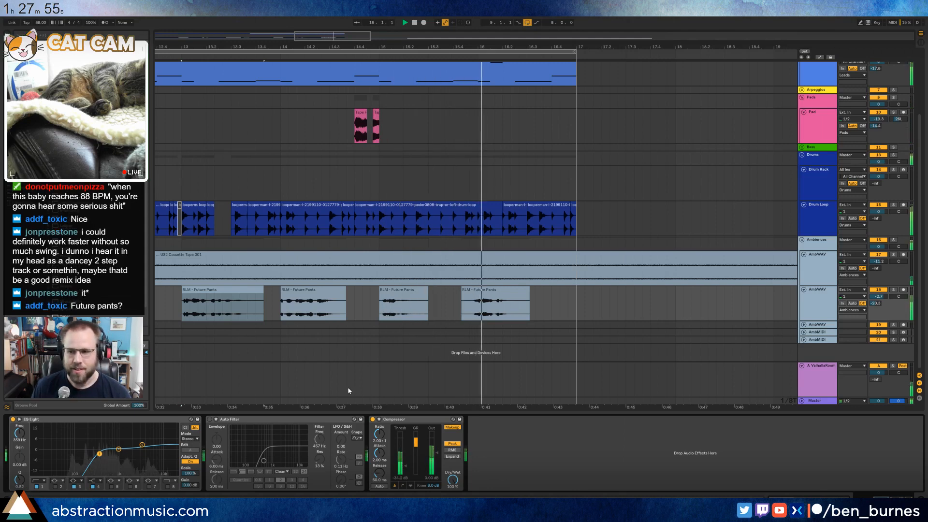
# - Trim a little off the start of the fourth Future Pants clip, just before bar 16
pyautogui.click(459, 317)
pyautogui.press('space')
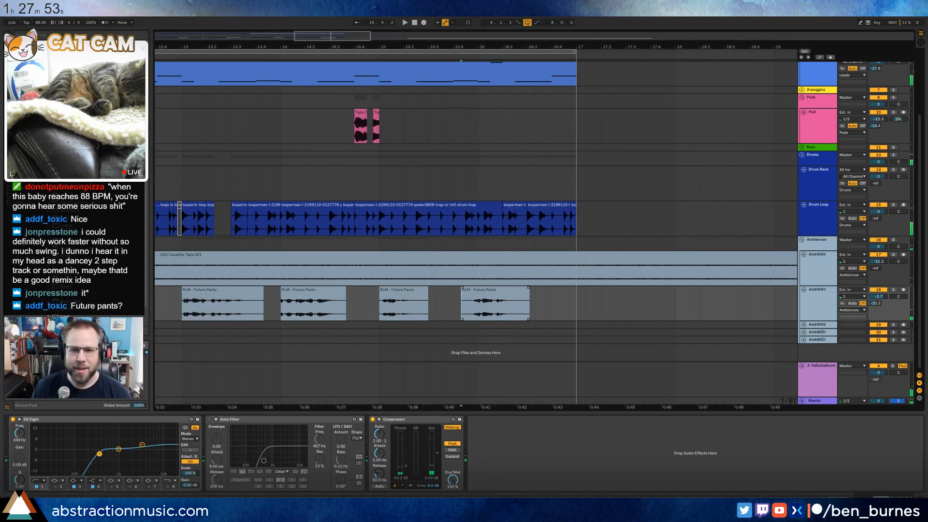
pyautogui.moveTo(463, 295); pyautogui.dragTo(469, 295)
pyautogui.click(444, 302)
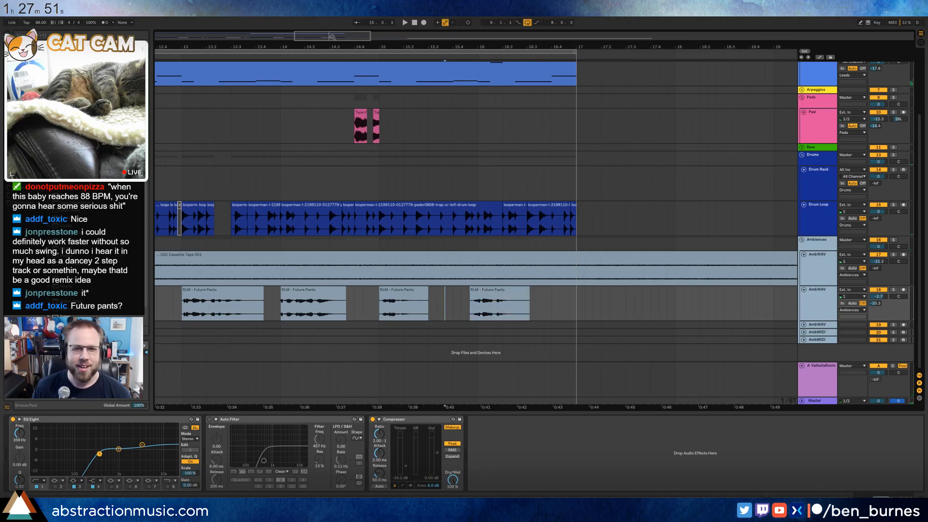
pyautogui.moveTo(332, 36); pyautogui.dragTo(317, 18)
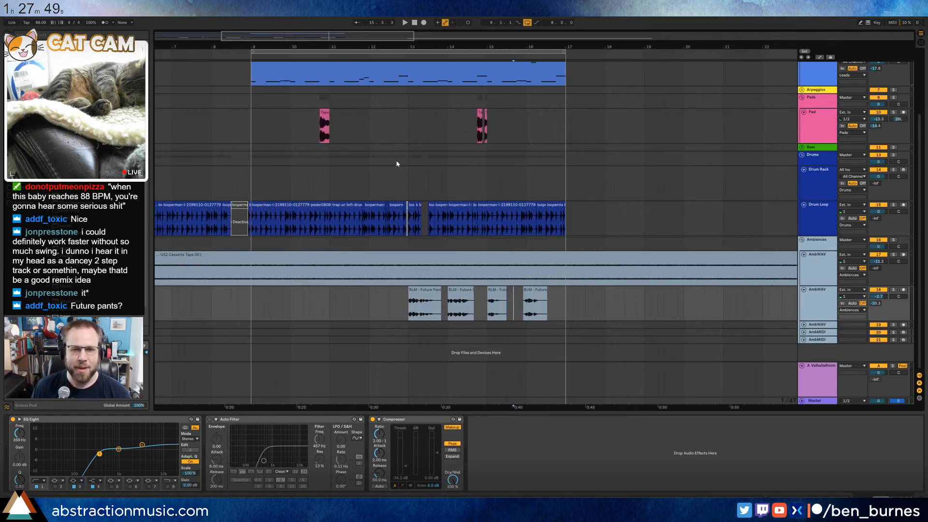
# - Save the Live set as "2018-08-08 Future Pants" in Media > Ableton Projects > 2 Hour Tracks 2018 on the Storage (D:) drive
pyautogui.scroll(5, 397, 163)
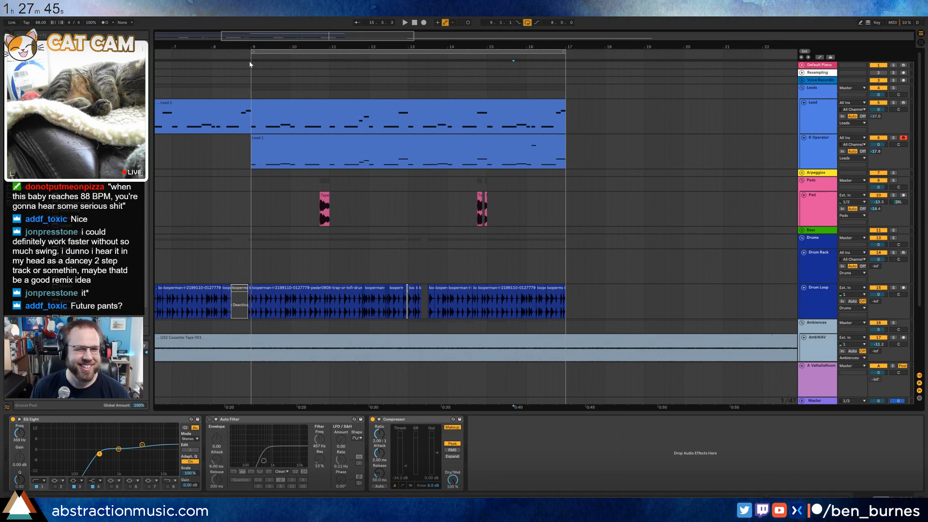
pyautogui.hotkey('ctrl', 's')
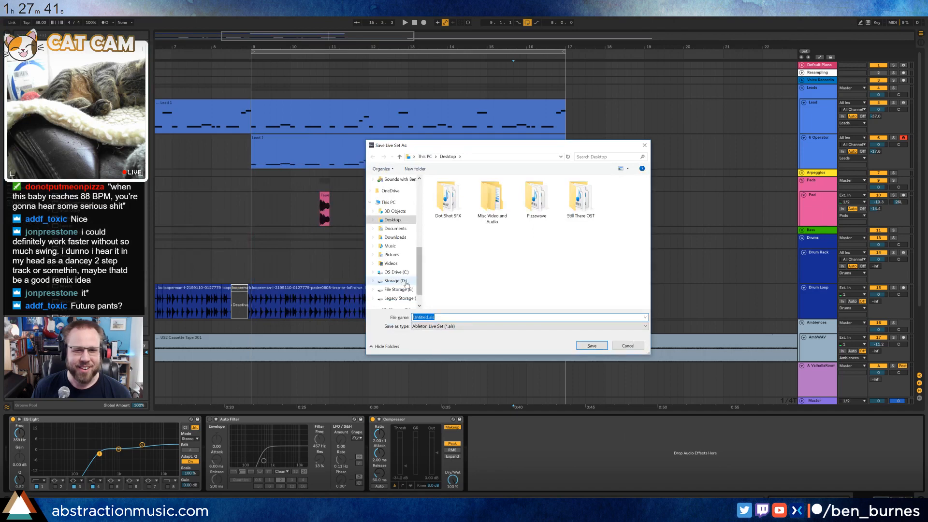
pyautogui.click(405, 282)
pyautogui.doubleClick(492, 198)
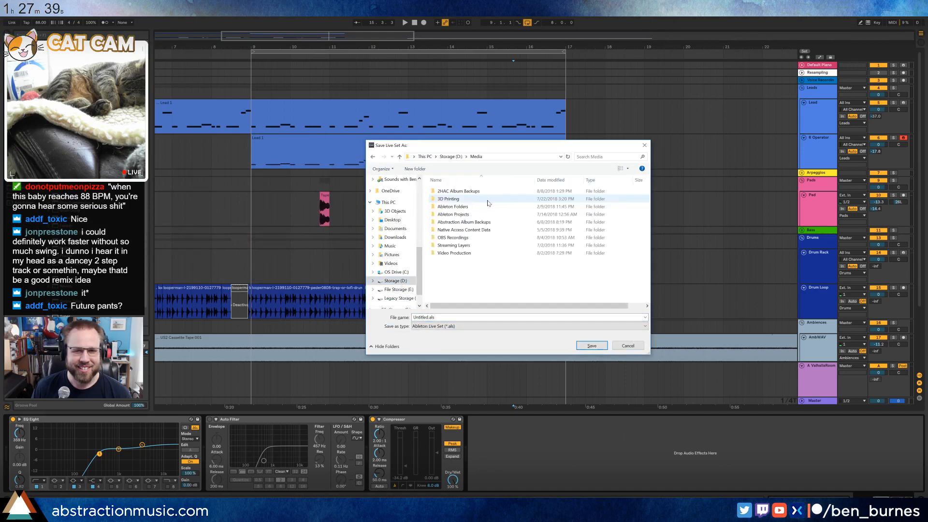
pyautogui.doubleClick(466, 214)
pyautogui.doubleClick(466, 221)
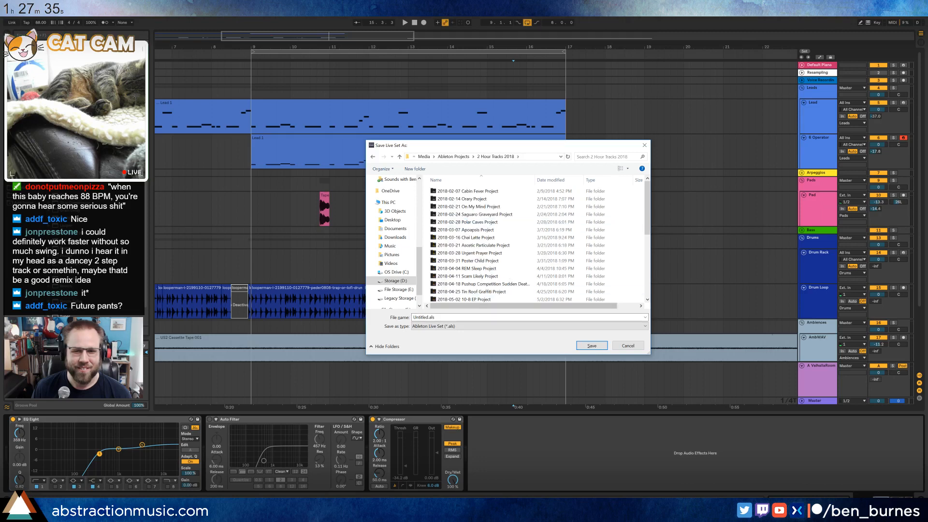
pyautogui.write('2018-0')
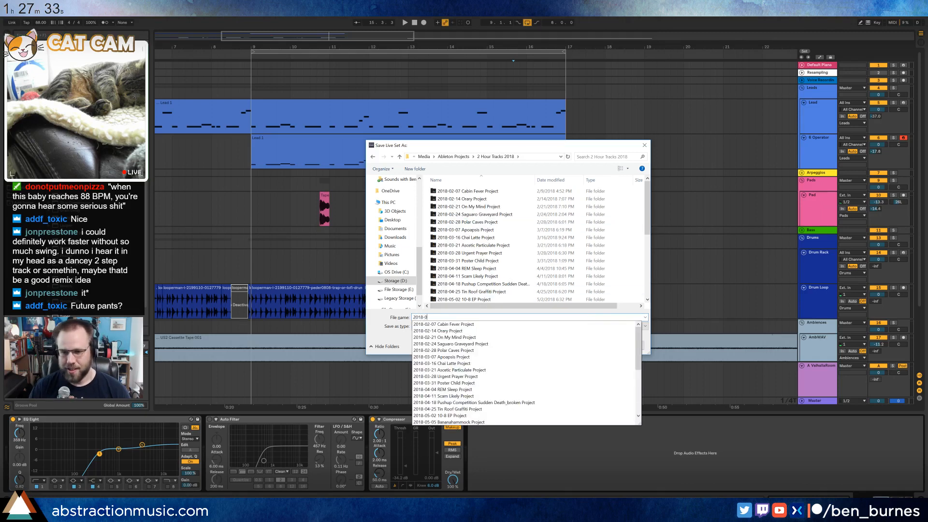
pyautogui.write('8-08 Future Pants')
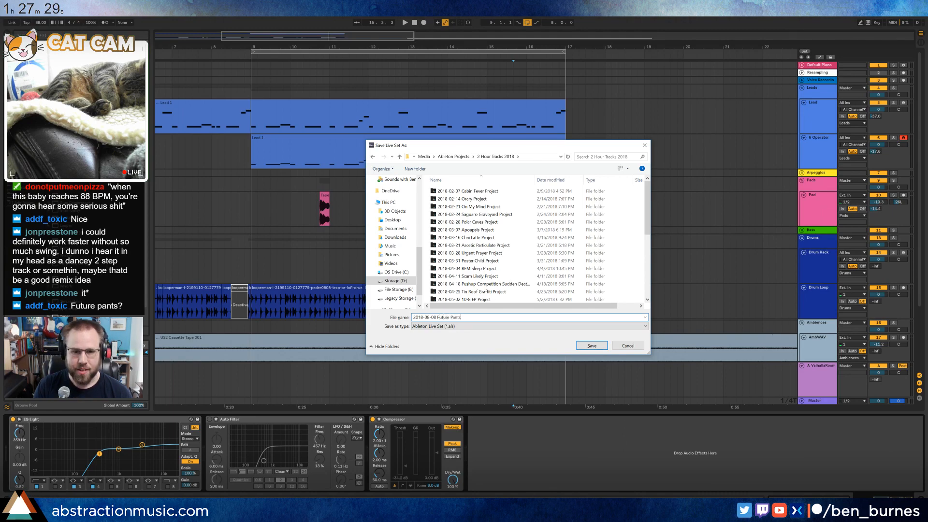
pyautogui.press('Return')
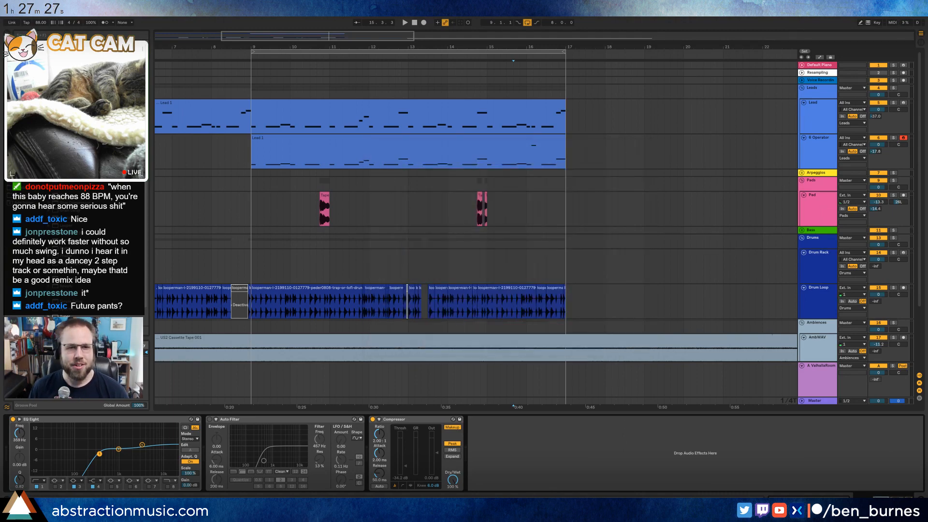
# - Play the arrangement from the start and move the four Future Pants vocal clips so that they begin at bar 17
pyautogui.moveTo(265, 36); pyautogui.dragTo(213, 33)
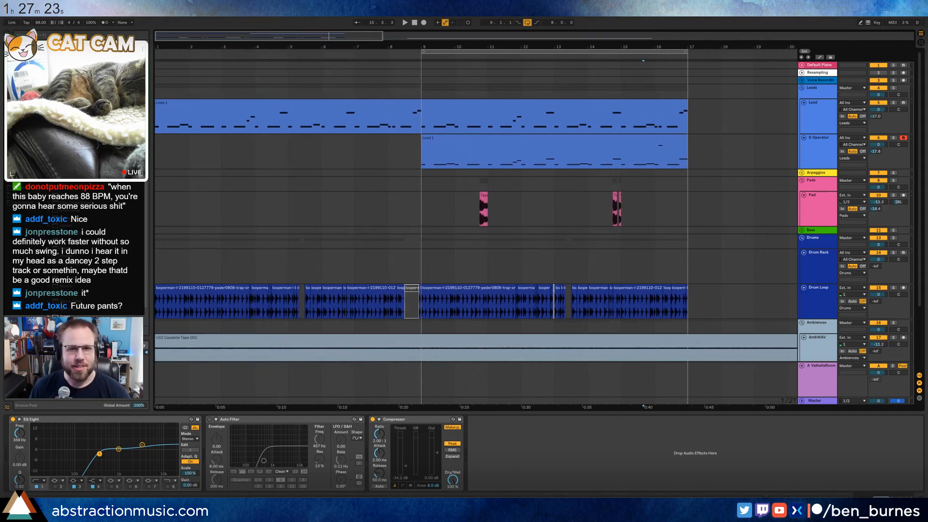
pyautogui.press('space')
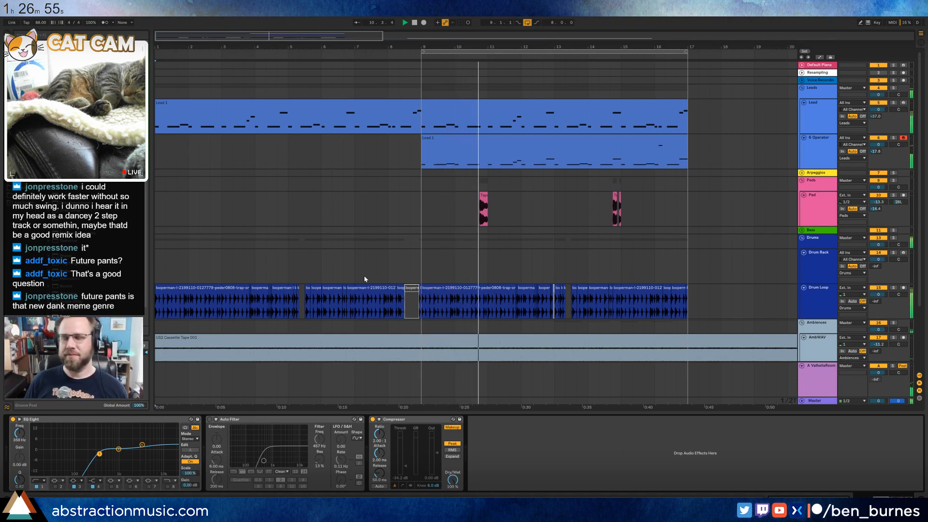
pyautogui.moveTo(299, 39); pyautogui.dragTo(407, 40)
pyautogui.scroll(-3, 220, 338)
pyautogui.moveTo(245, 308); pyautogui.dragTo(397, 307)
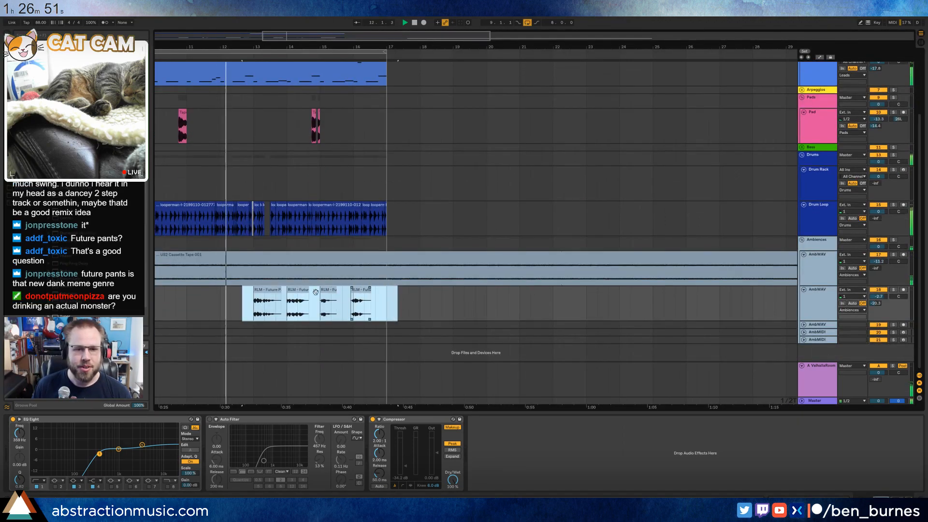
pyautogui.moveTo(272, 290); pyautogui.dragTo(397, 295)
# - Move the arrangement loop to the eight bars from bar 17 to bar 25
pyautogui.moveTo(396, 37)
pyautogui.mouseDown()
pyautogui.moveTo(406, 30)
pyautogui.moveTo(390, 30)
pyautogui.mouseUp()
pyautogui.scroll(3, 418, 237)
pyautogui.scroll(1, 414, 242)
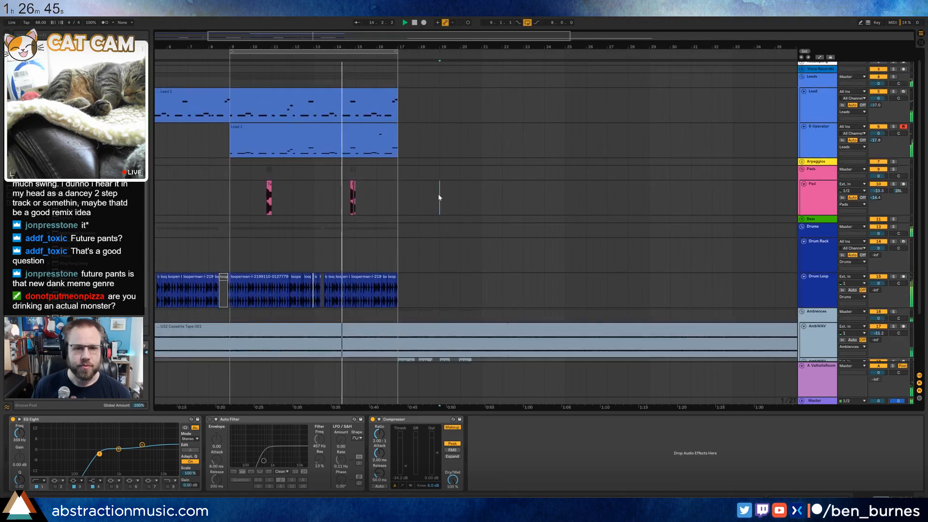
pyautogui.click(439, 198)
pyautogui.moveTo(363, 49); pyautogui.dragTo(531, 50)
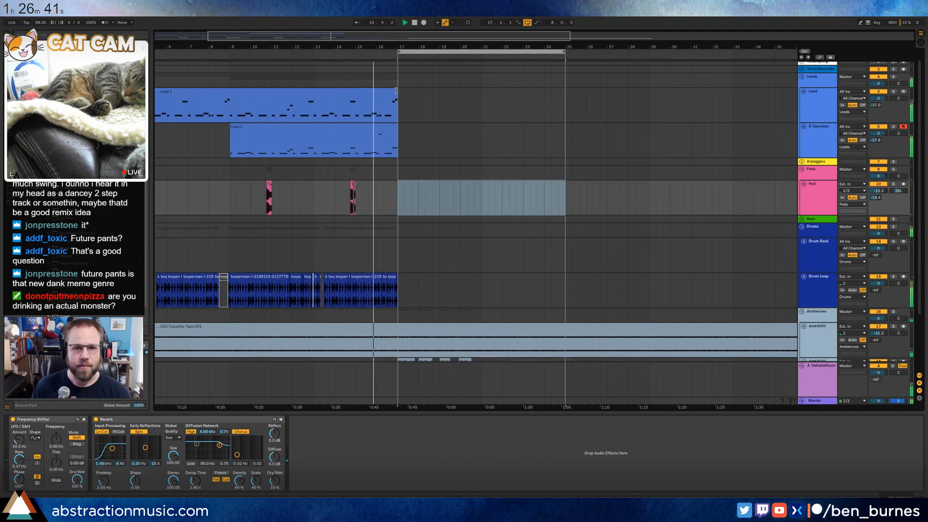
# - Extend the Lead and Operator clips to bar 21 so they run underneath the vocal section
pyautogui.moveTo(398, 91); pyautogui.dragTo(482, 99)
pyautogui.scroll(-4, 480, 213)
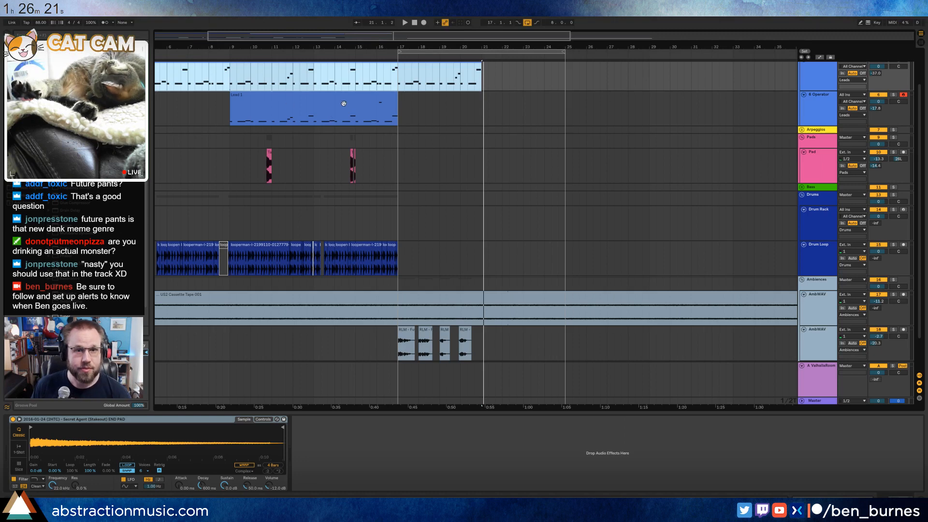
pyautogui.moveTo(397, 96); pyautogui.dragTo(482, 97)
# - Show automation and automate the Operator track's Ping Pong Delay to be off from bar 17 to bar 21
pyautogui.click(429, 102)
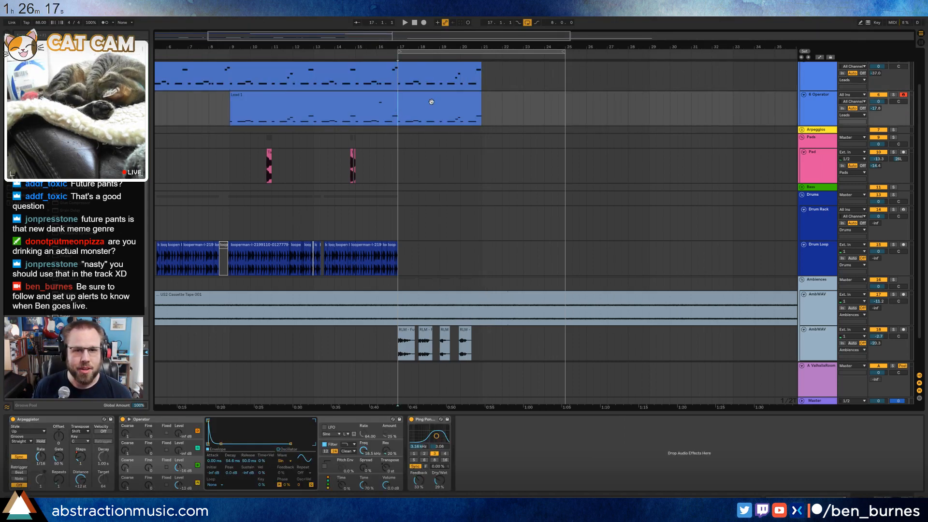
pyautogui.click(430, 95)
pyautogui.press('a')
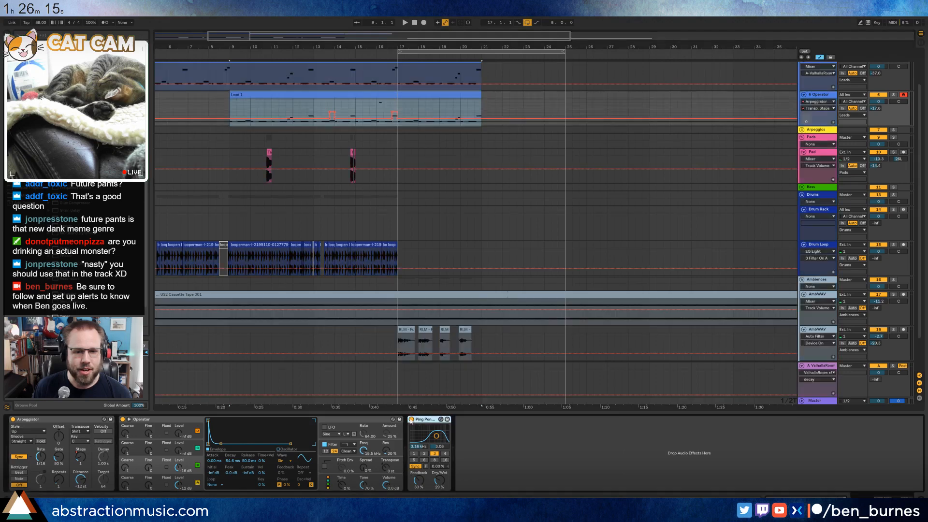
pyautogui.rightClick(415, 420)
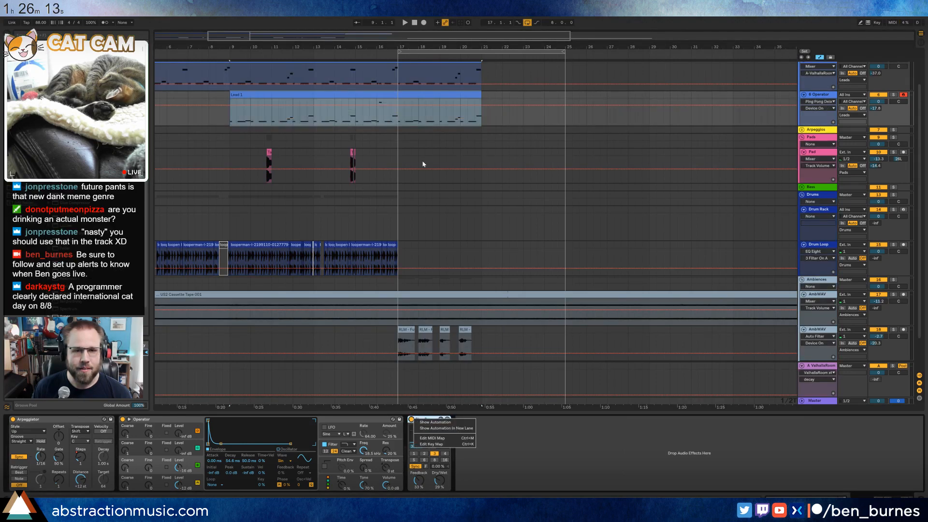
pyautogui.click(408, 117)
pyautogui.moveTo(398, 118); pyautogui.dragTo(466, 124)
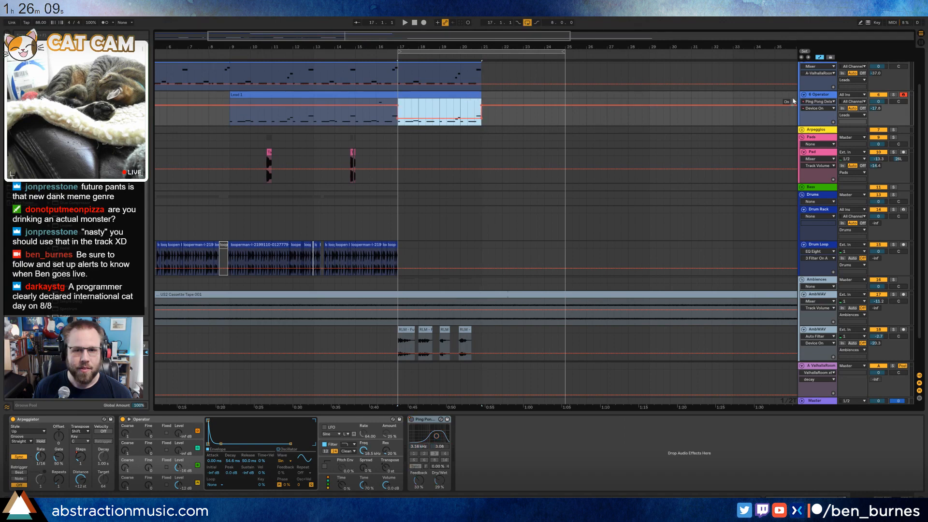
pyautogui.click(470, 95)
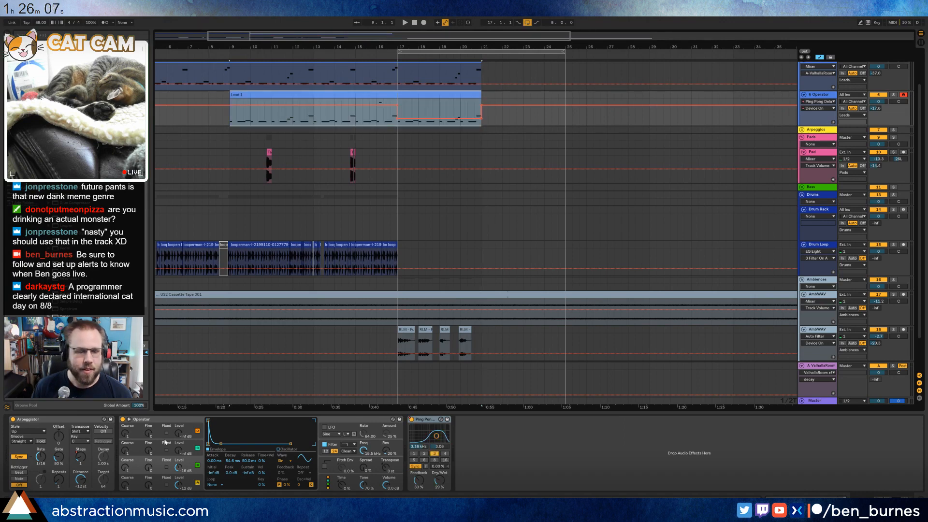
# - Play the vocal section from bar 17 to check the Operator without delay, and hide the automation
pyautogui.click(397, 101)
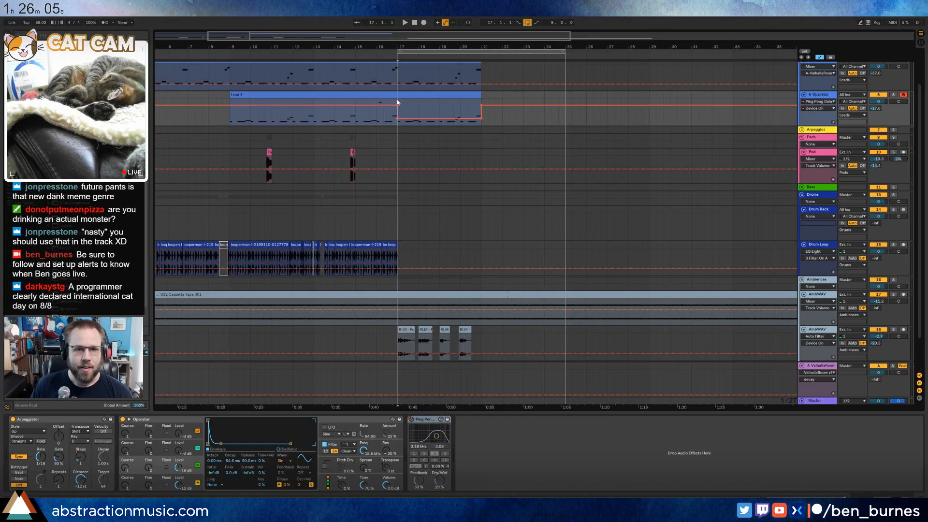
pyautogui.press('space')
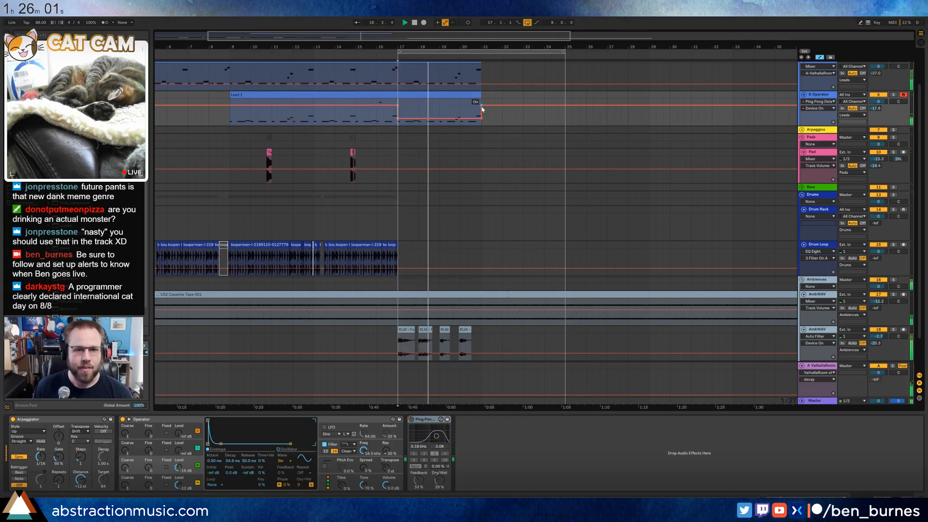
pyautogui.press('space')
pyautogui.press('a')
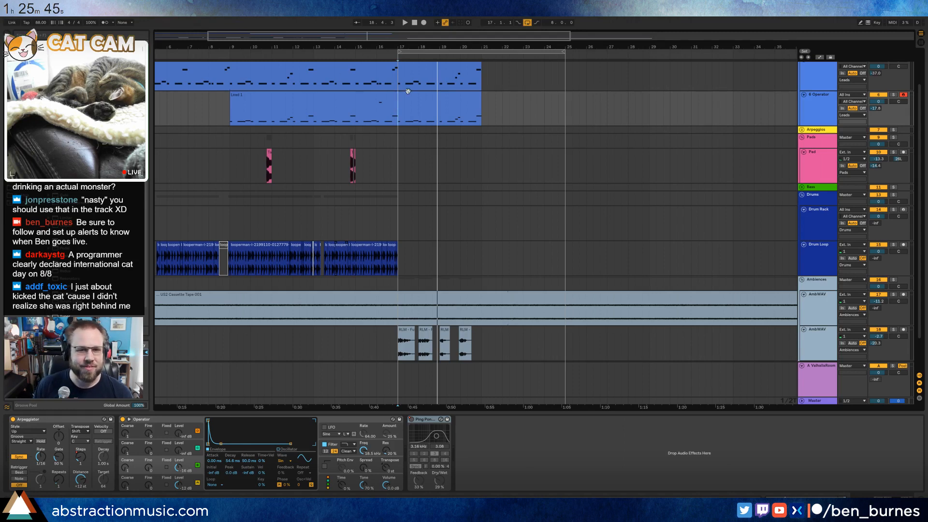
# - Copy the short drum loop ending just before bar 17 to the spot just before bar 21
pyautogui.scroll(3, 408, 91)
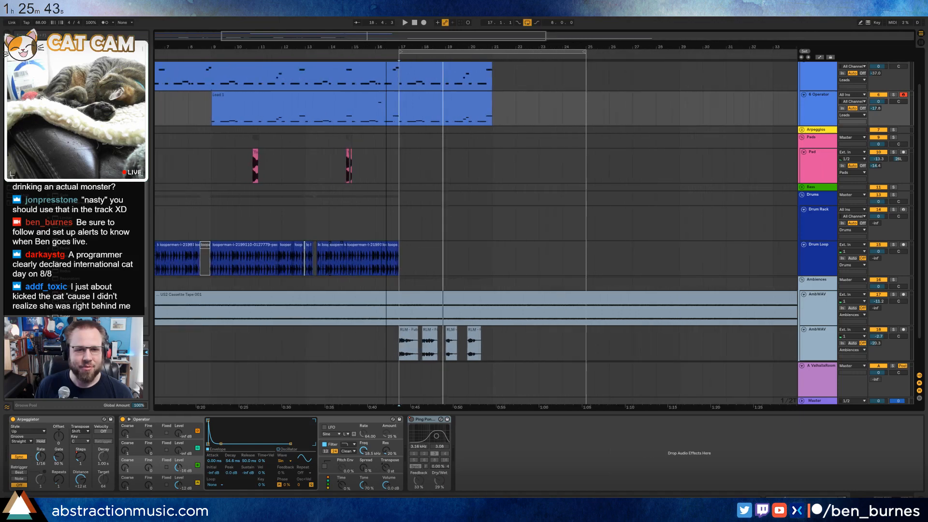
pyautogui.moveTo(408, 47); pyautogui.dragTo(361, 39)
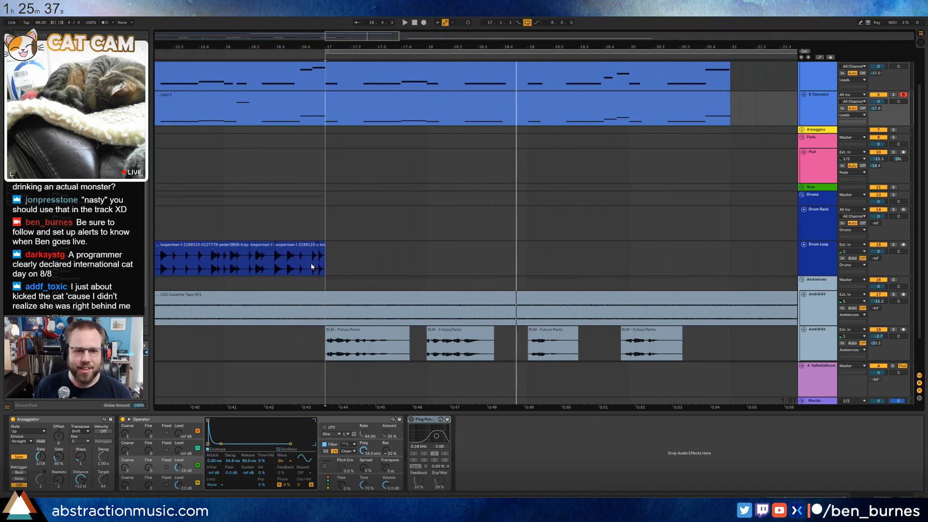
pyautogui.moveTo(311, 266); pyautogui.dragTo(328, 265)
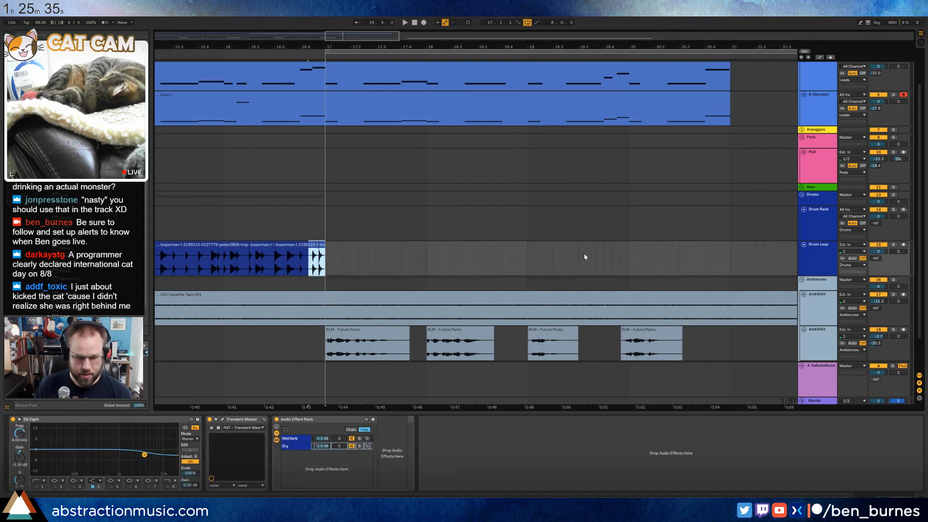
pyautogui.click(713, 254)
pyautogui.hotkey('ctrl', 'v')
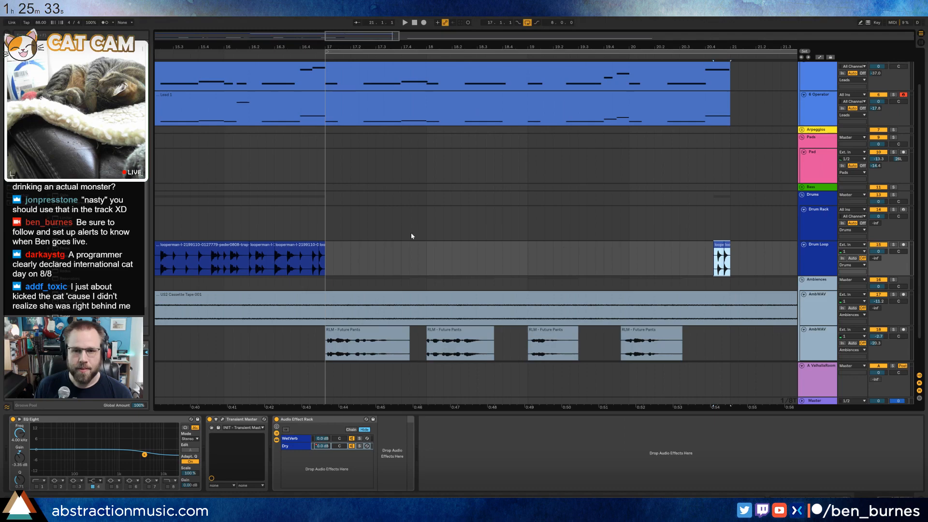
# - Copy the Drum Loop clips from bars 9 to 17 and paste them at bar 21
pyautogui.moveTo(343, 35); pyautogui.dragTo(320, 7)
pyautogui.click(299, 246)
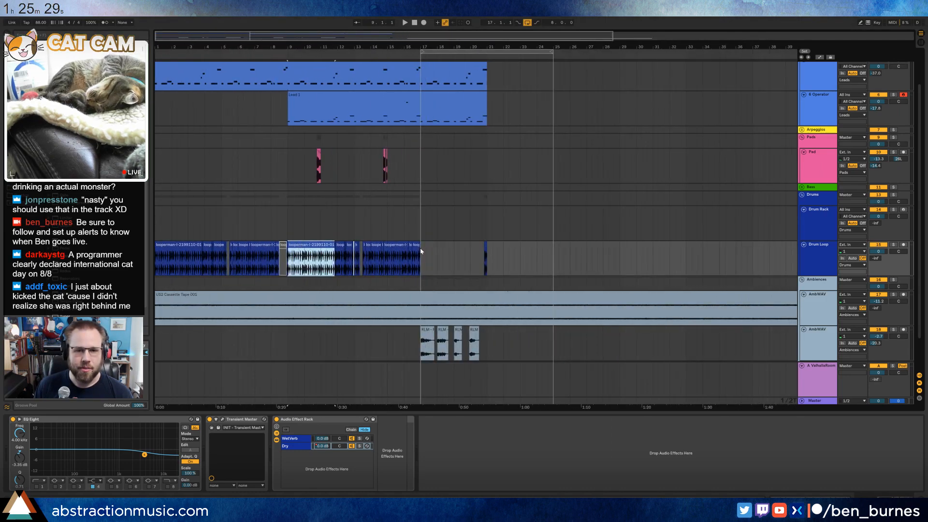
pyautogui.keyDown('shift'); pyautogui.click(417, 244); pyautogui.keyUp('shift')
pyautogui.hotkey('ctrl', 'c')
pyautogui.click(489, 247)
pyautogui.hotkey('ctrl', 'v')
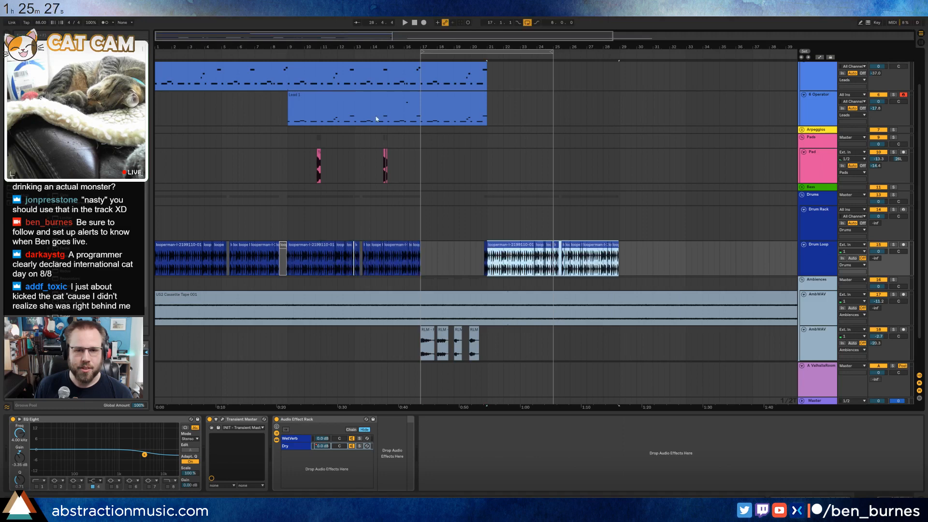
# - Copy bars 9 to 17 of the Operator clip and paste them at bar 21
pyautogui.click(368, 95)
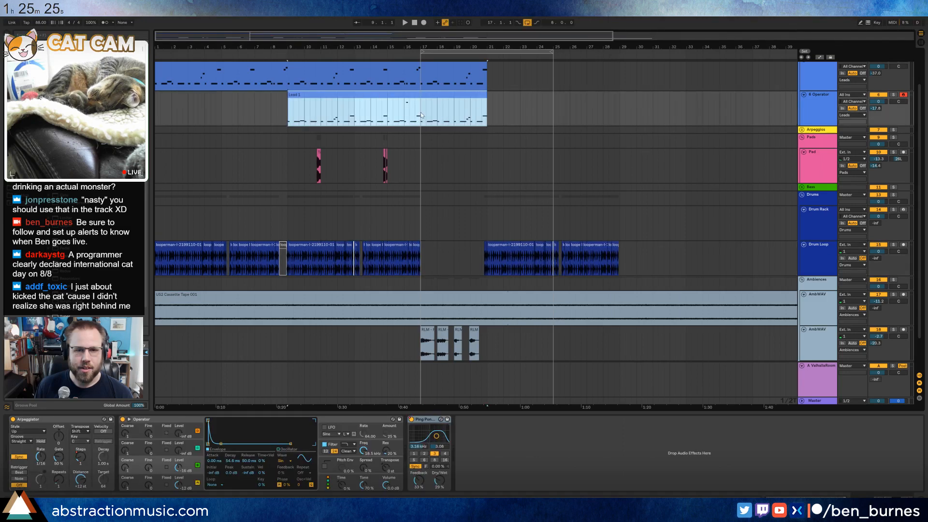
pyautogui.moveTo(421, 115); pyautogui.dragTo(291, 109)
pyautogui.hotkey('ctrl', 'c')
pyautogui.click(497, 105)
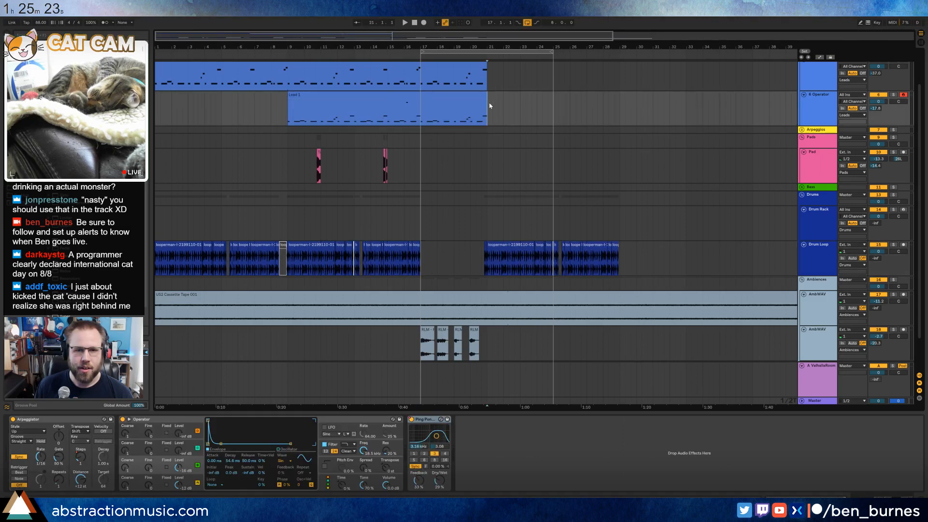
pyautogui.hotkey('ctrl', 'v')
# - Copy bars 9 to 17 of the Lead clip to bar 21 and move the loop to bars 21 to 29
pyautogui.scroll(2, 347, 64)
pyautogui.moveTo(286, 114); pyautogui.dragTo(419, 116)
pyautogui.hotkey('ctrl', 'c')
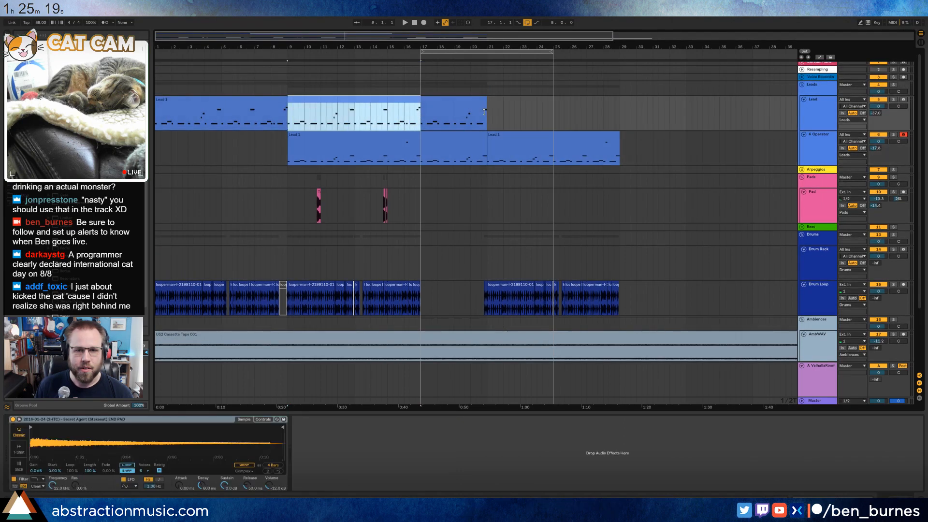
pyautogui.click(489, 112)
pyautogui.hotkey('ctrl', 'v')
pyautogui.moveTo(474, 51); pyautogui.dragTo(537, 50)
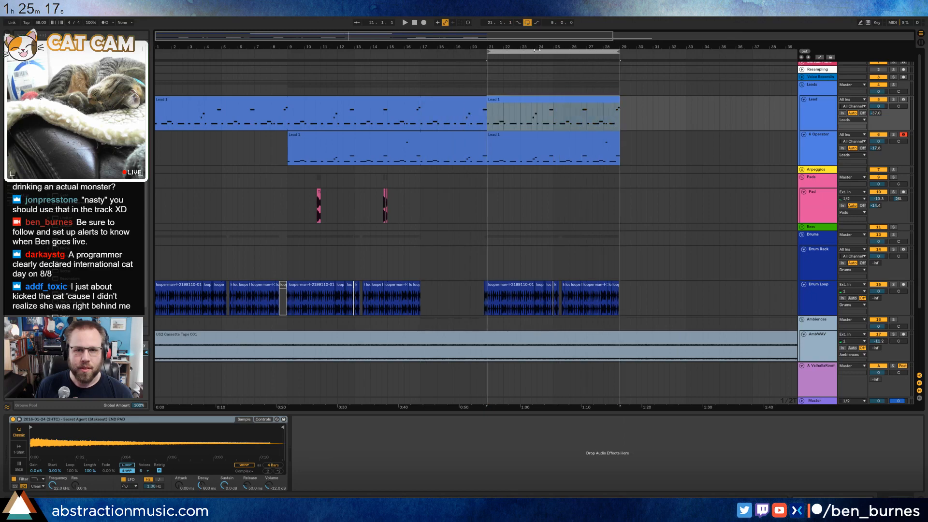
# - Copy bars 9 to 17 of the Pad track, including its short samples, and paste them at bar 21
pyautogui.scroll(-3, 497, 213)
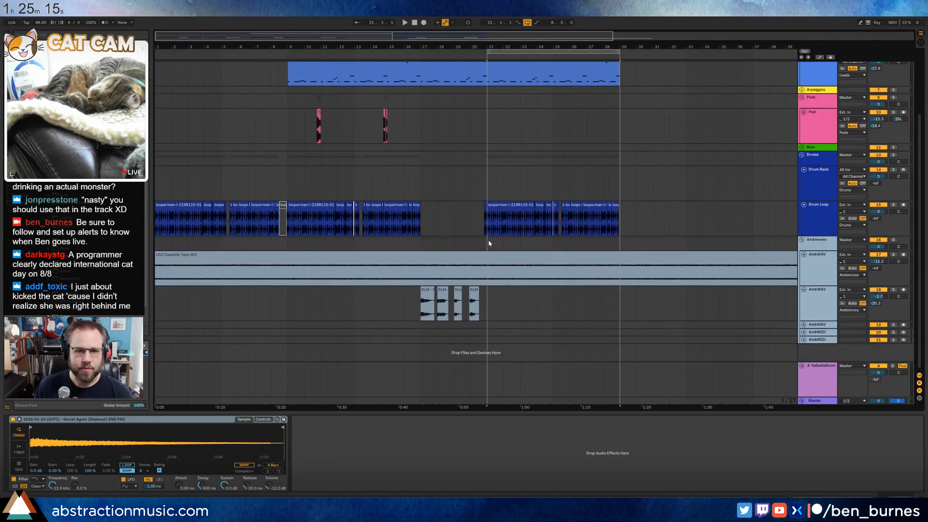
pyautogui.scroll(3, 453, 261)
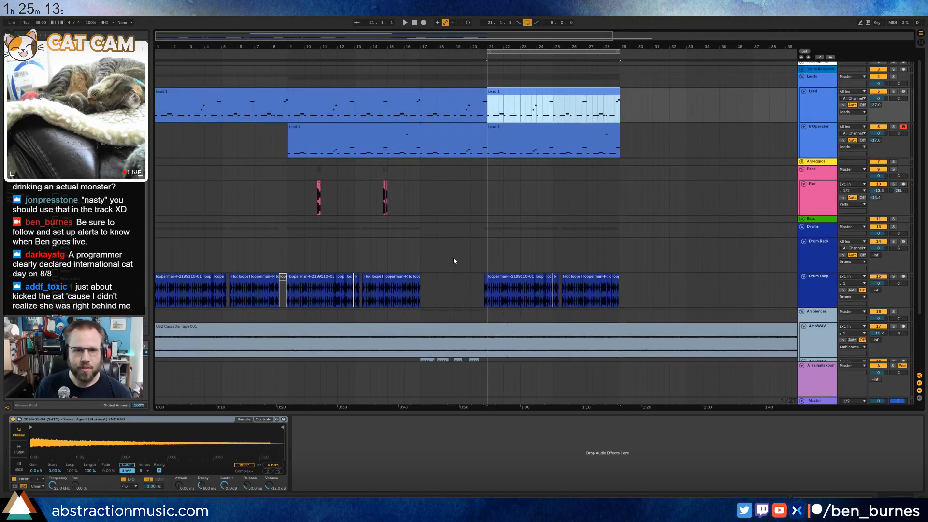
pyautogui.moveTo(291, 195); pyautogui.dragTo(423, 197)
pyautogui.hotkey('ctrl', 'c')
pyautogui.click(488, 188)
pyautogui.hotkey('ctrl', 'v')
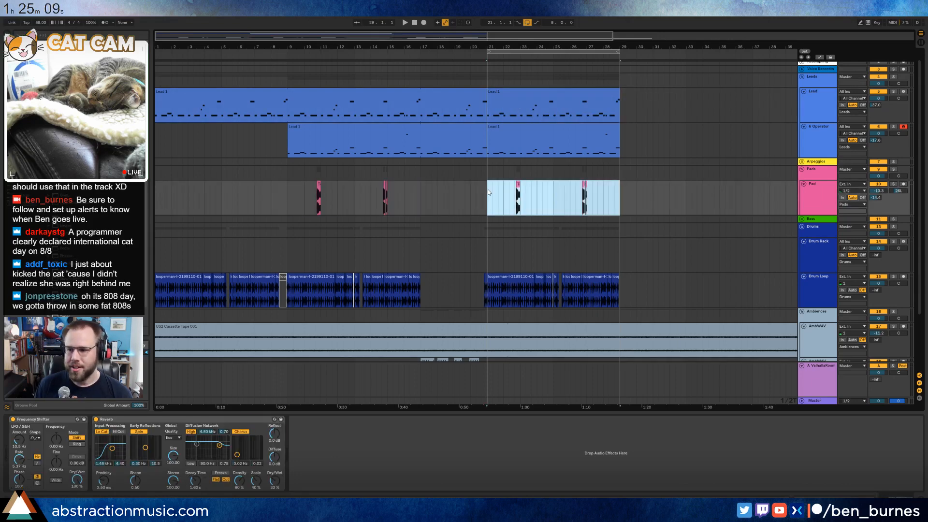
pyautogui.scroll(-3, 473, 221)
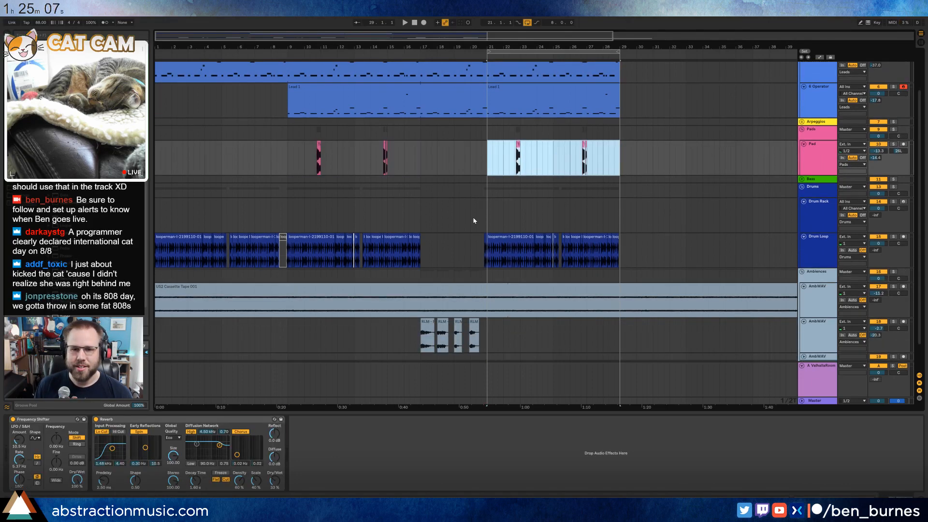
# - Load the 808 kick sample onto the C1 pad of the Drum Rack track
pyautogui.click(485, 219)
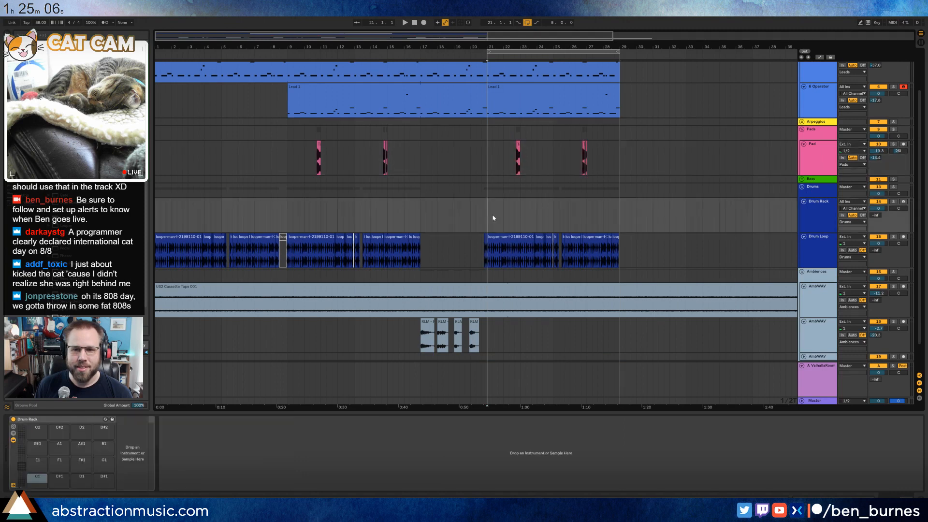
pyautogui.click(812, 204)
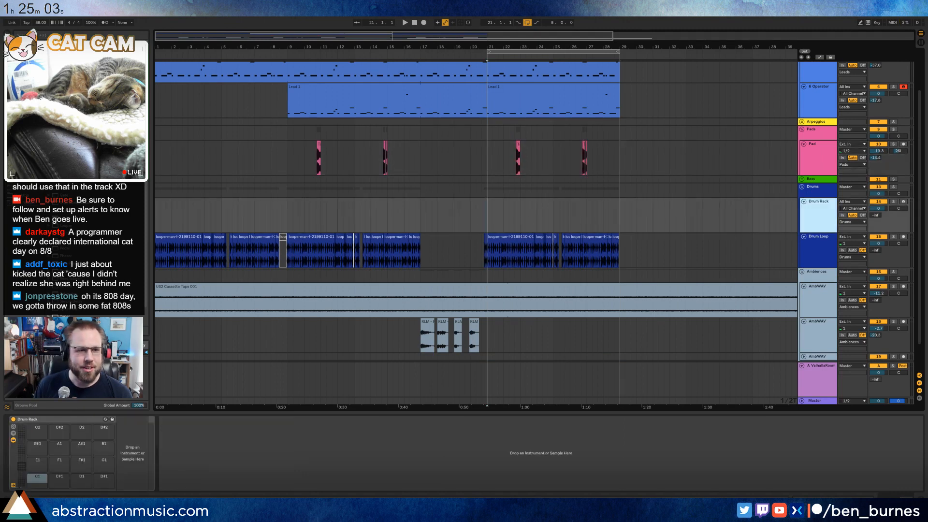
pyautogui.hotkey('ctrl', 'f')
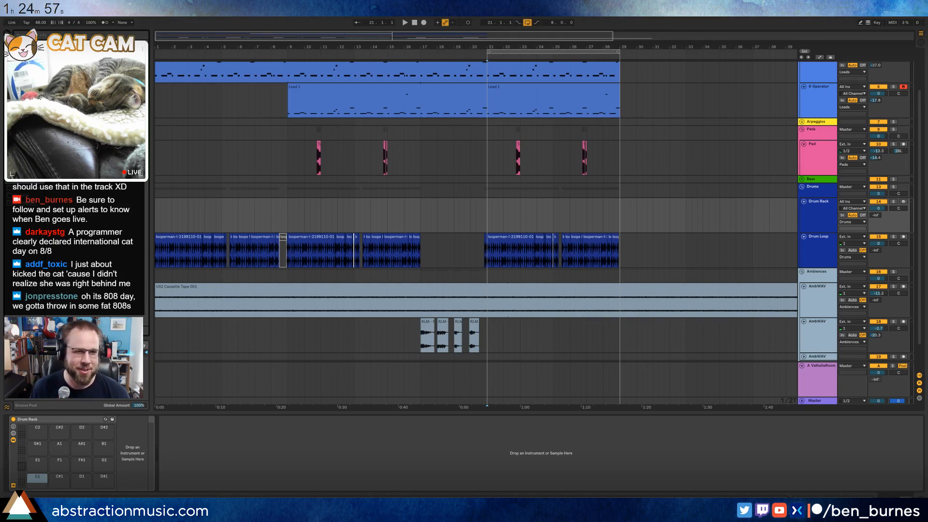
pyautogui.click(24, 196)
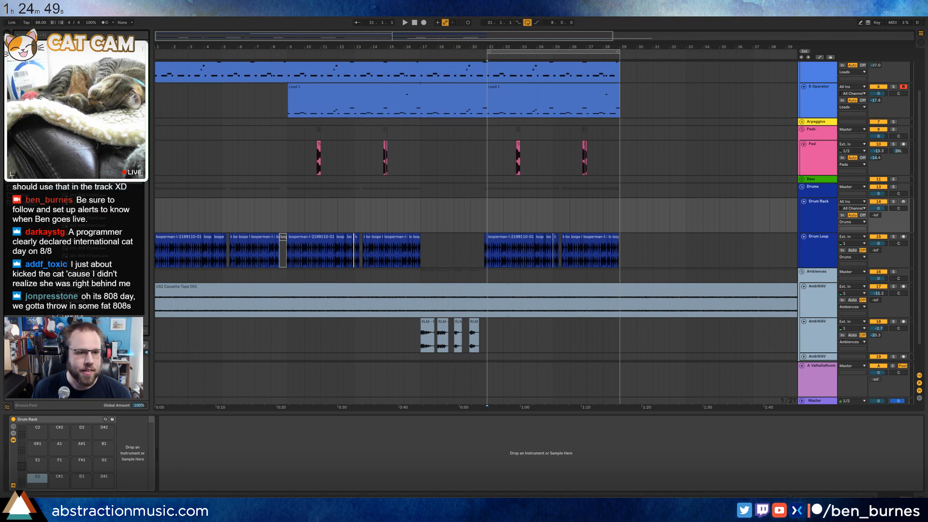
pyautogui.click(37, 476)
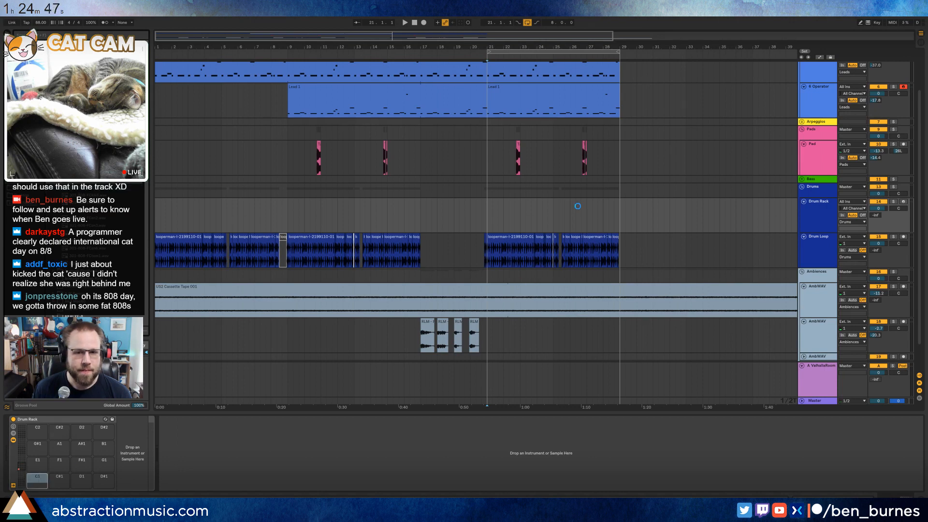
# - Create a MIDI clip on the Drum Rack track over bars 21 to 29, draw a one-beat 808 note at its start, and play it
pyautogui.moveTo(488, 207); pyautogui.dragTo(618, 208)
pyautogui.press('super+shift+m')
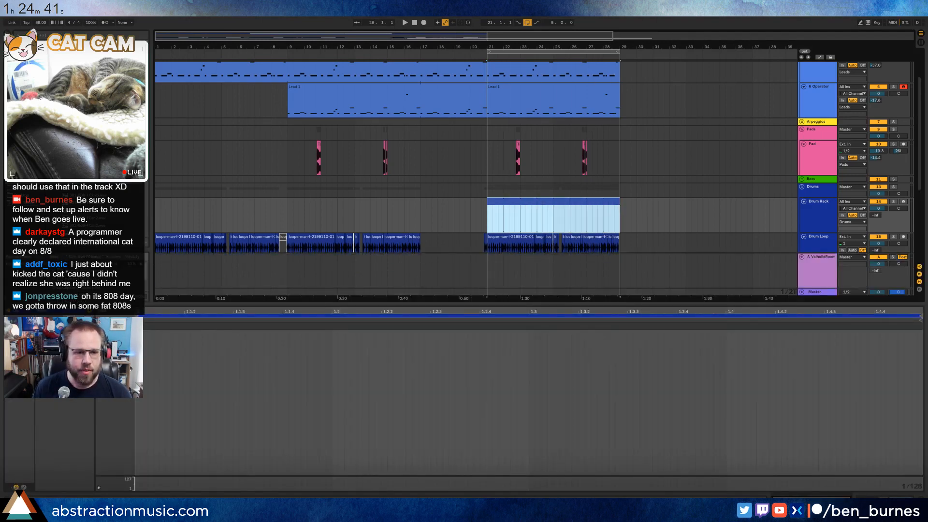
pyautogui.click(139, 333)
pyautogui.moveTo(139, 333); pyautogui.dragTo(330, 310)
pyautogui.press('space')
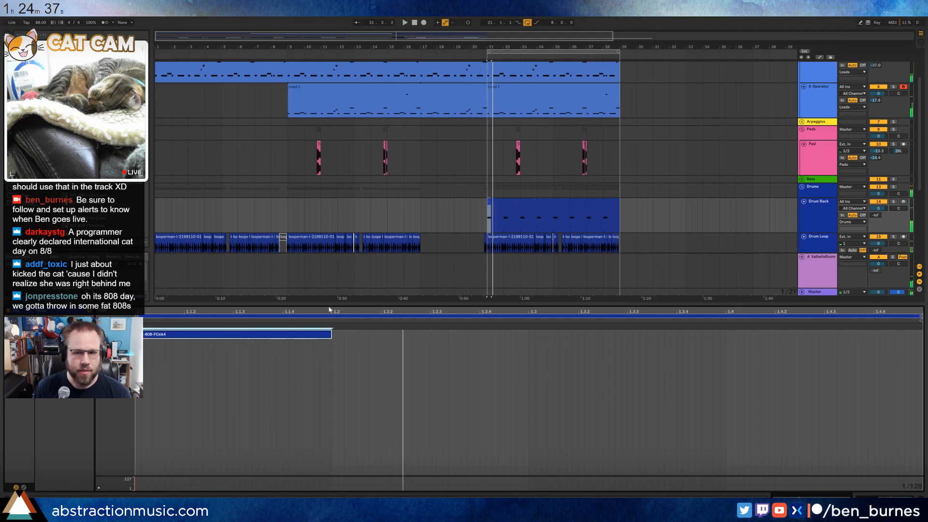
# - Audition the 808 notes from bar 21, comparing the soloed drums with the full mix
pyautogui.hotkey('shift', 'Tab')
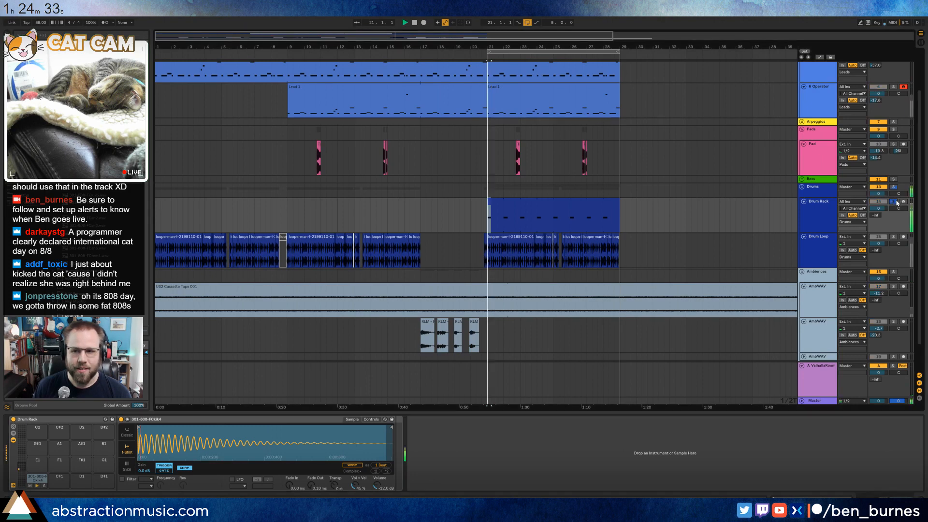
pyautogui.click(515, 237)
pyautogui.press('space')
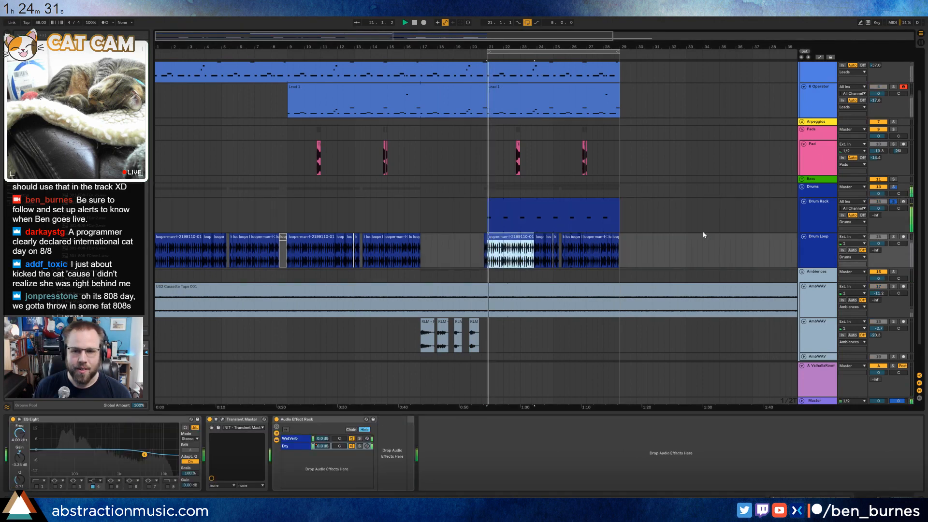
pyautogui.click(894, 187)
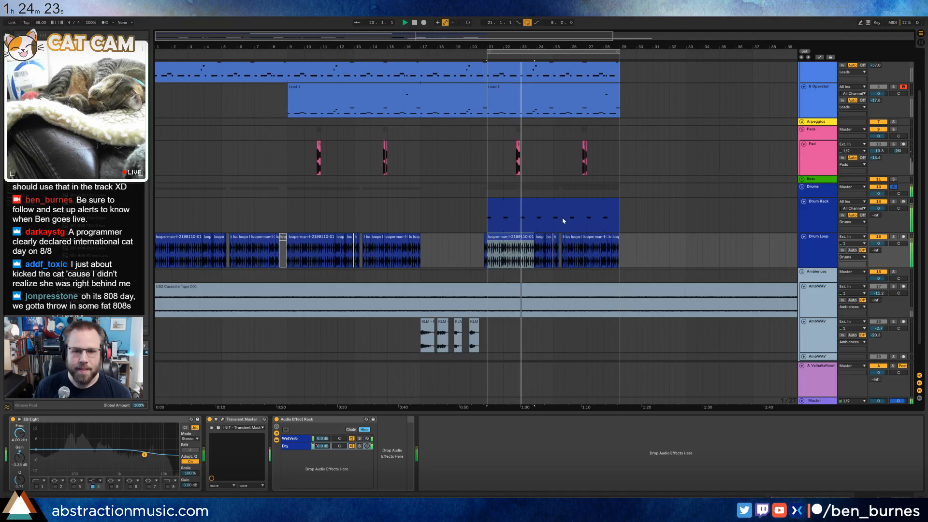
pyautogui.click(894, 187)
pyautogui.press('space')
pyautogui.press('space')
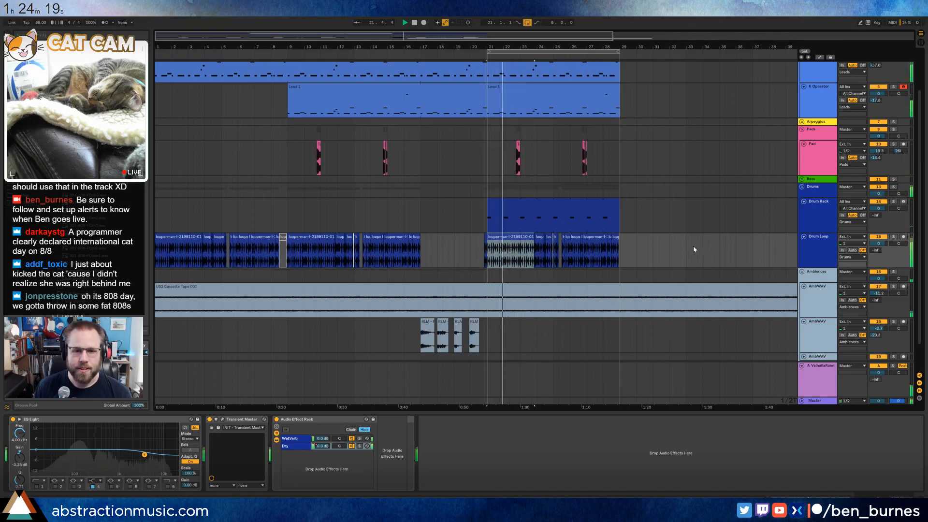
pyautogui.click(536, 205)
pyautogui.press('space')
# - Unfold the Bass group and move the 808 MIDI clip from the Drum Rack track to the Bass track at bar 21
pyautogui.click(813, 179)
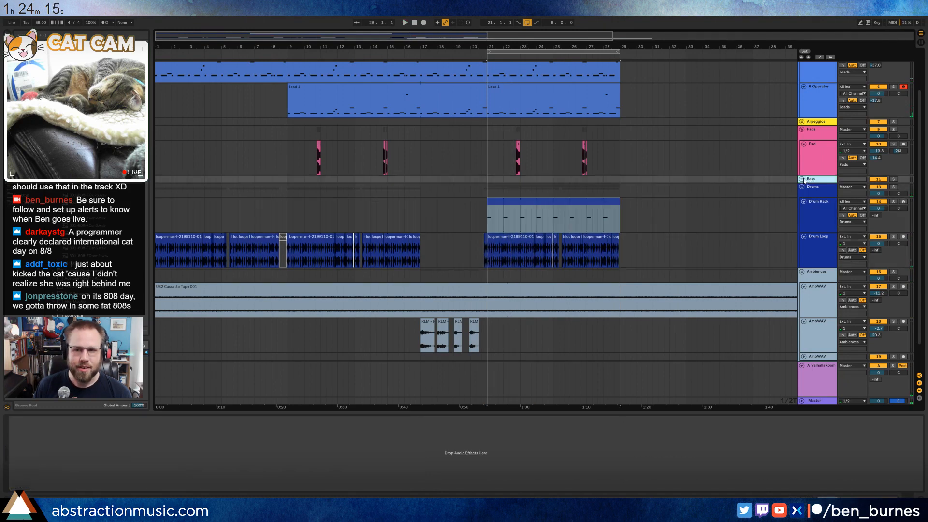
pyautogui.click(802, 180)
pyautogui.click(809, 192)
pyautogui.click(802, 194)
pyautogui.click(533, 241)
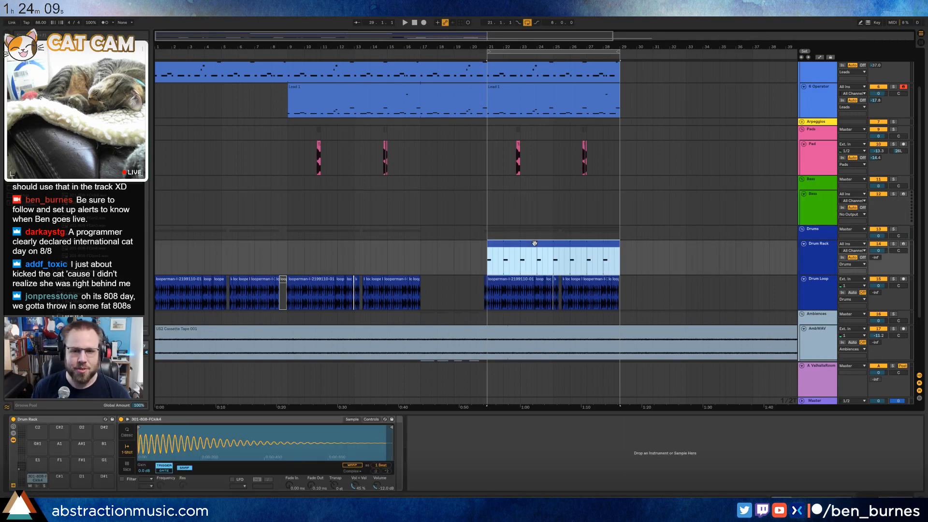
pyautogui.moveTo(534, 243); pyautogui.dragTo(535, 203)
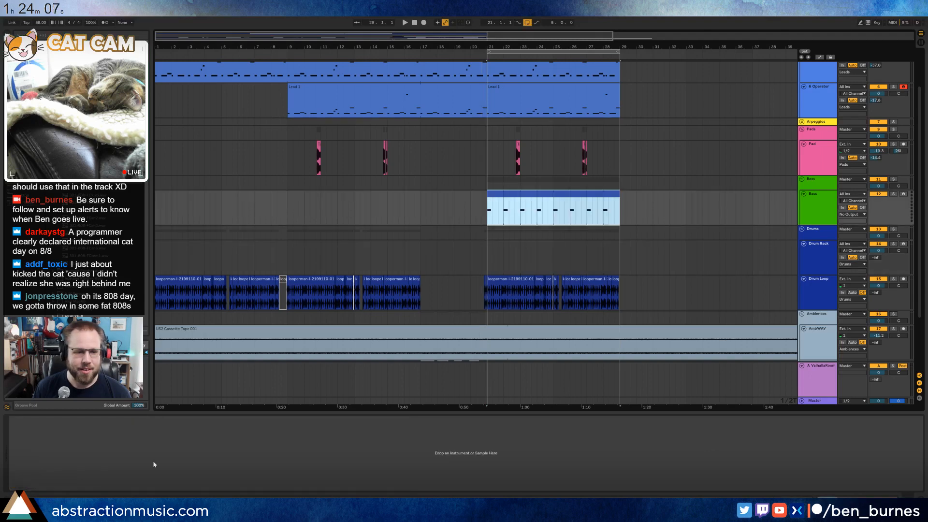
# - Check the moved clip's note and load the 808 kick sample as the Bass track's instrument
pyautogui.doubleClick(487, 216)
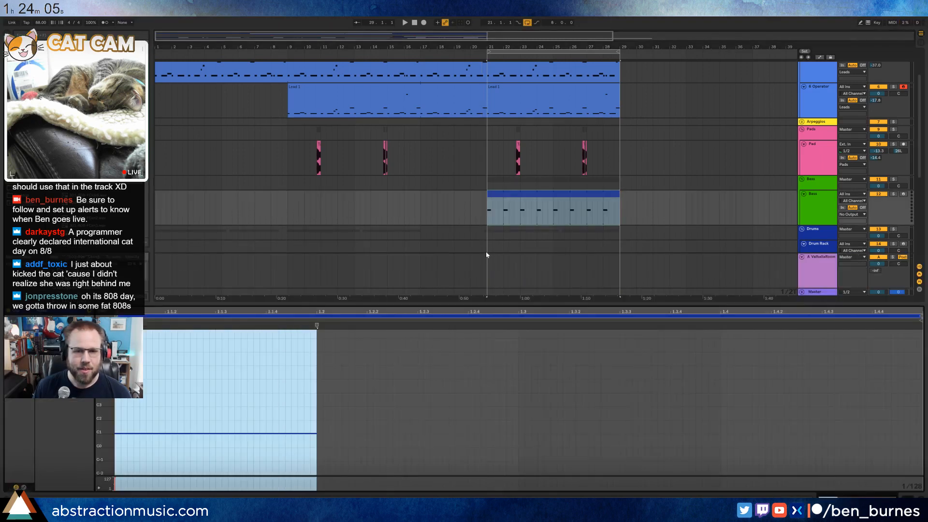
pyautogui.click(522, 200)
pyautogui.click(820, 207)
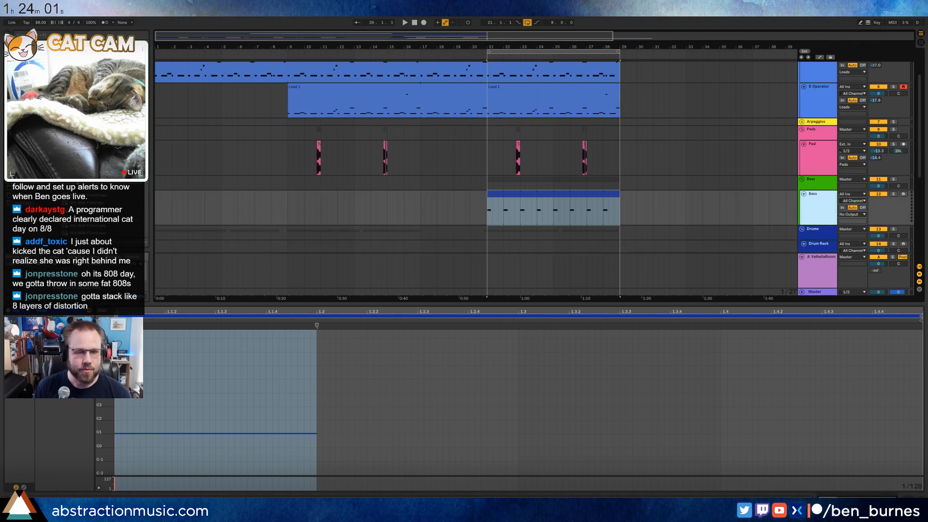
pyautogui.hotkey('shift', 'Tab')
pyautogui.moveTo(87, 225); pyautogui.dragTo(129, 465)
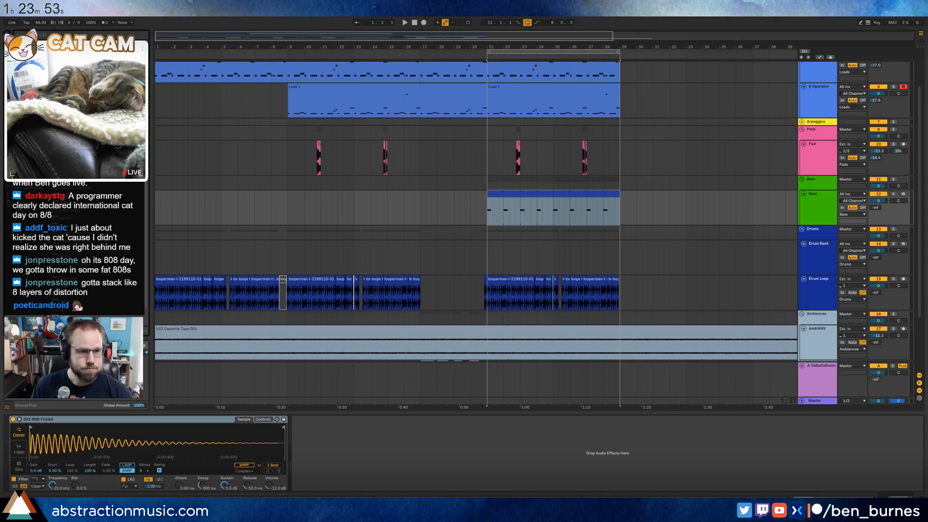
# - Add a Tuner after the Bass track's sampler and arm the track for live playing
pyautogui.moveTo(62, 300); pyautogui.dragTo(308, 454)
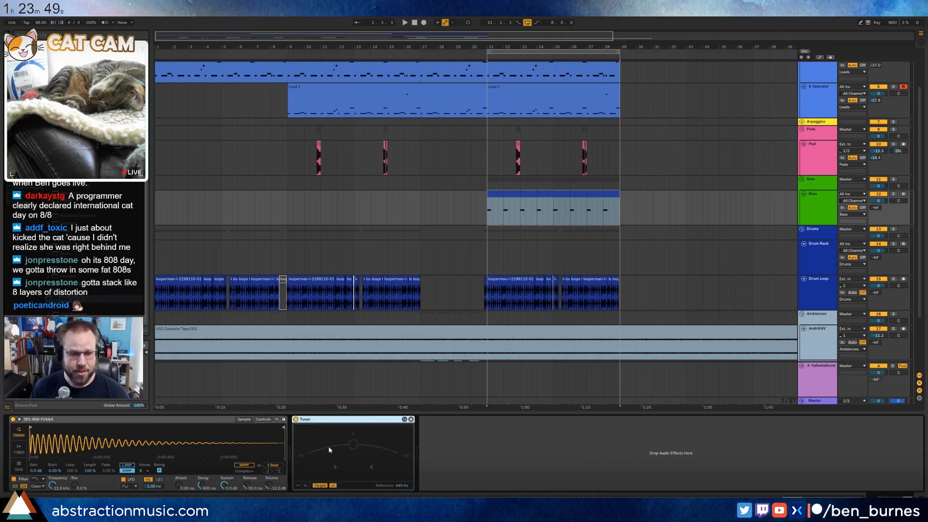
pyautogui.click(894, 194)
pyautogui.click(893, 194)
pyautogui.click(902, 194)
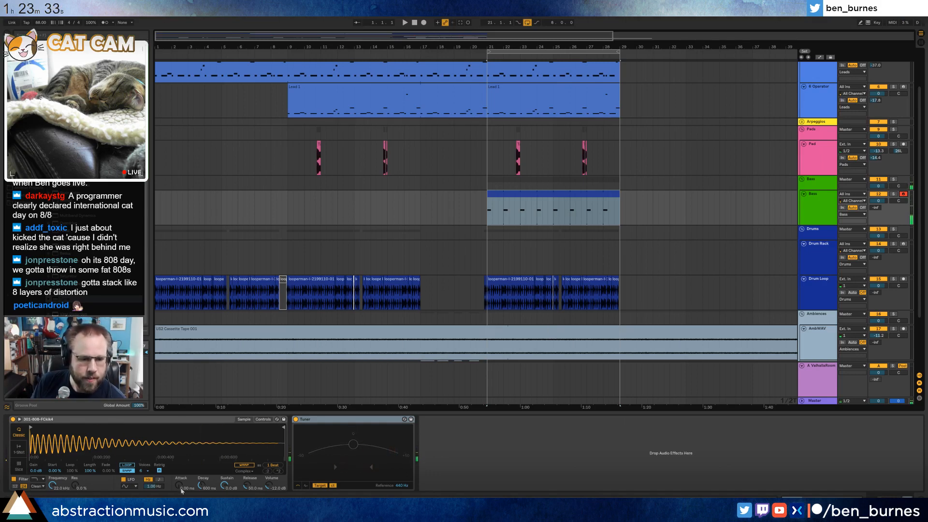
# - Tune the Bass track's 808 sample with transpose +3 st and detune -38 ct, and play it in the mix
pyautogui.click(263, 419)
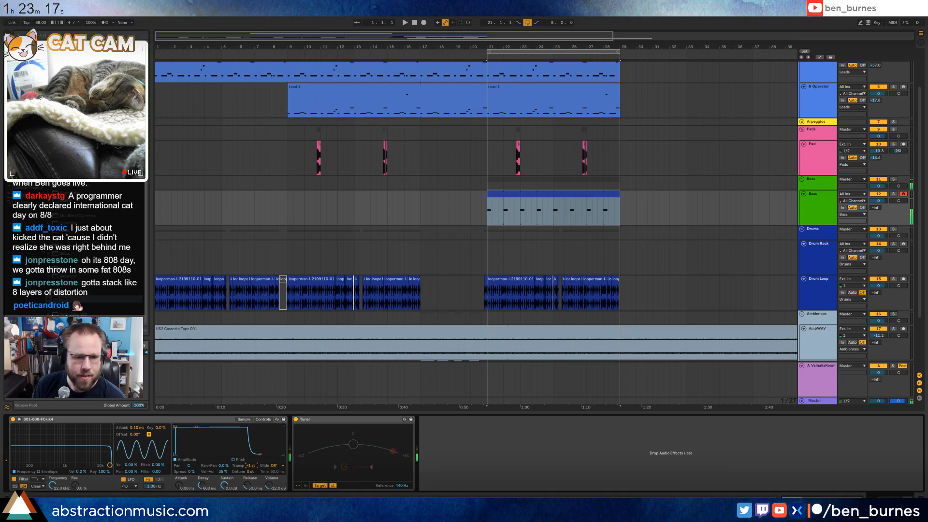
pyautogui.moveTo(252, 467); pyautogui.dragTo(252, 461)
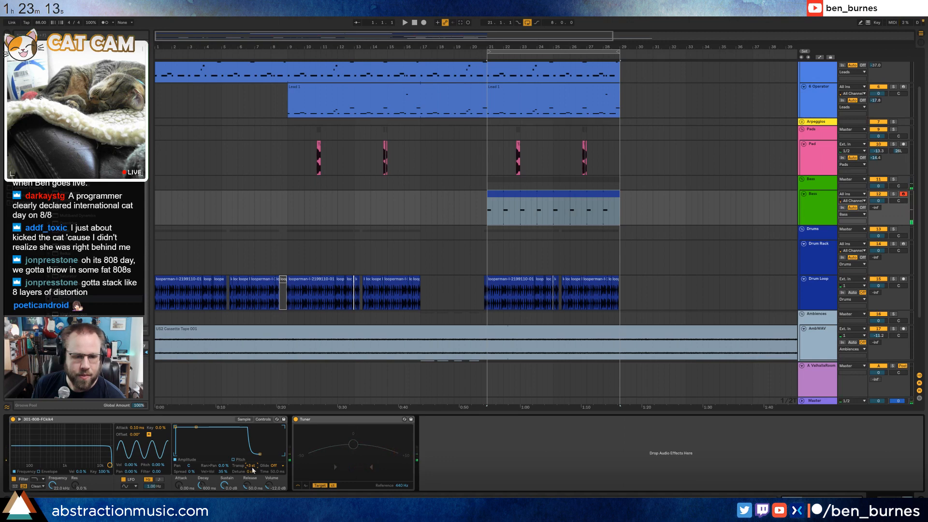
pyautogui.moveTo(250, 471); pyautogui.dragTo(251, 486)
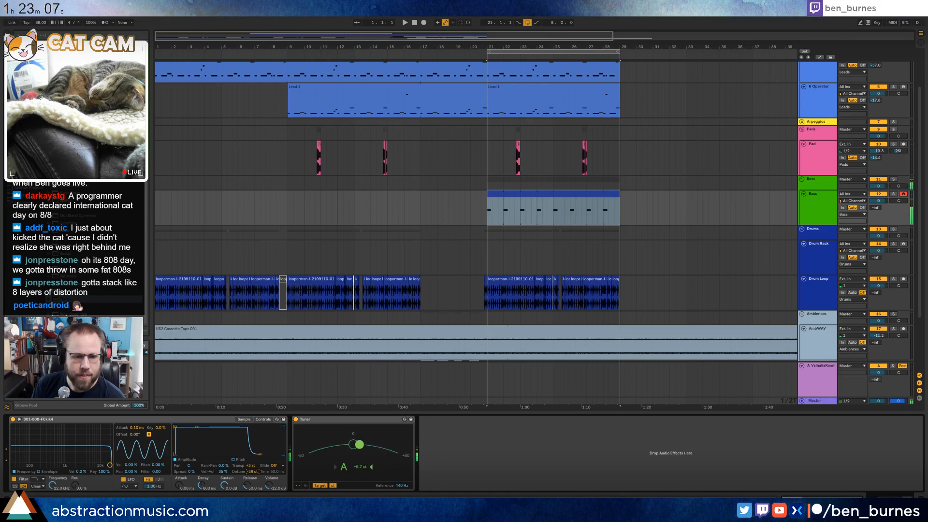
pyautogui.press('space')
pyautogui.press('space')
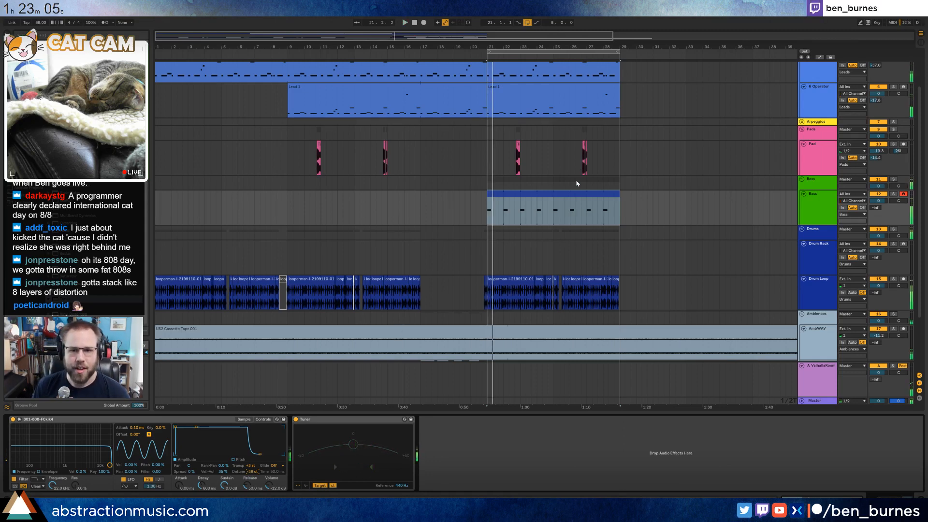
# - Replace the Bass track's 808 sampler with Operator and set oscillator B's level to -14 dB
pyautogui.click(94, 419)
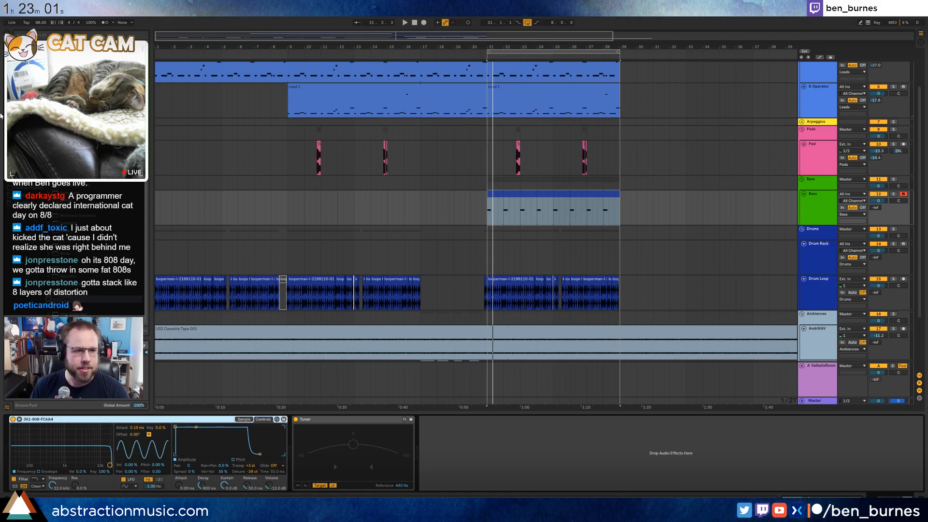
pyautogui.click(24, 140)
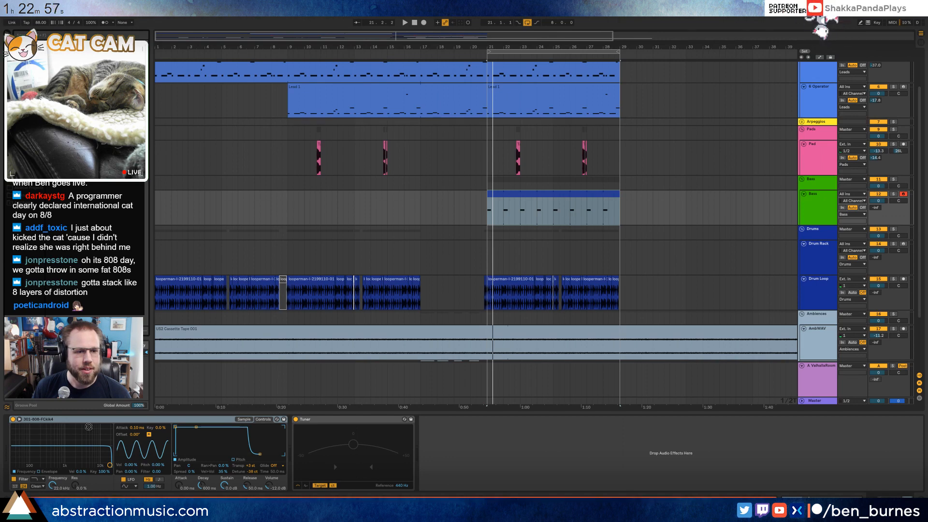
pyautogui.doubleClick(80, 117)
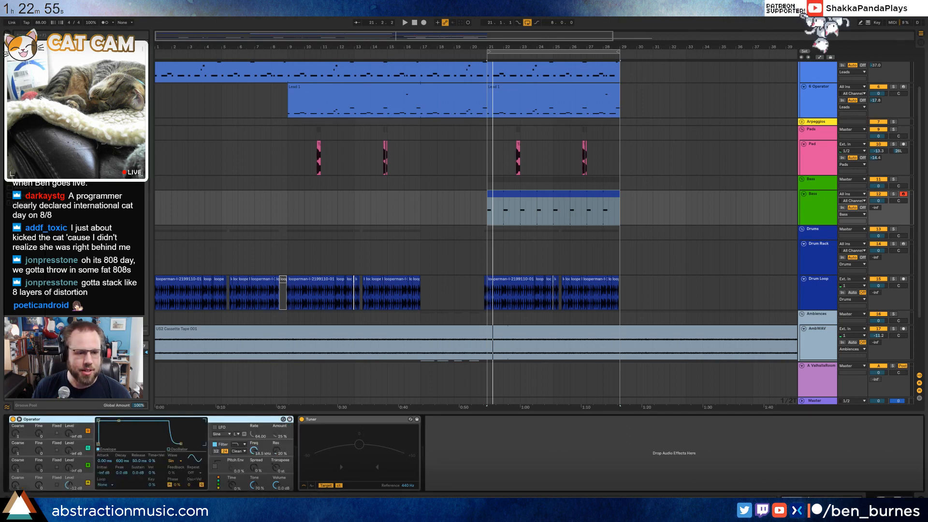
pyautogui.moveTo(68, 467)
pyautogui.mouseDown()
pyautogui.moveTo(68, 452)
pyautogui.moveTo(68, 467)
pyautogui.mouseUp()
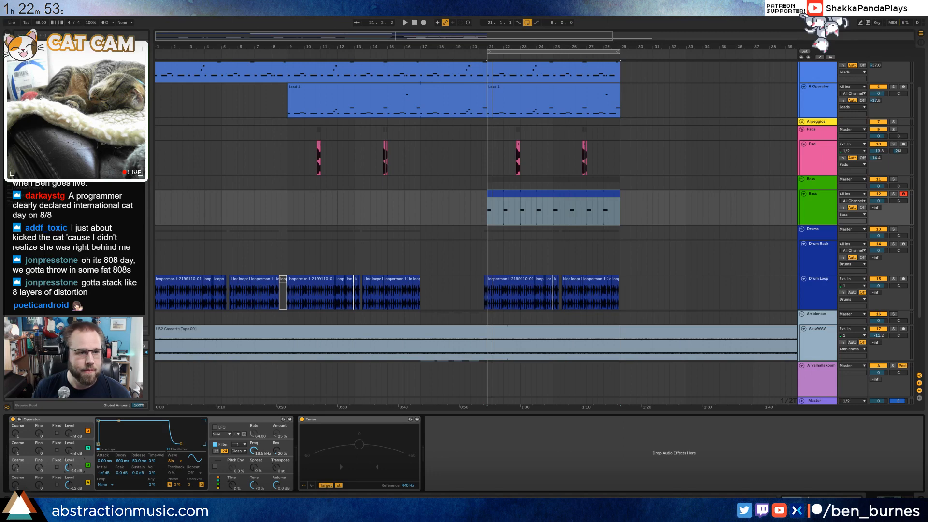
# - Insert a Saturator between Operator and the Tuner with the Soft Sine curve, -6.86 dB output and 14.3 dB drive
pyautogui.click(27, 188)
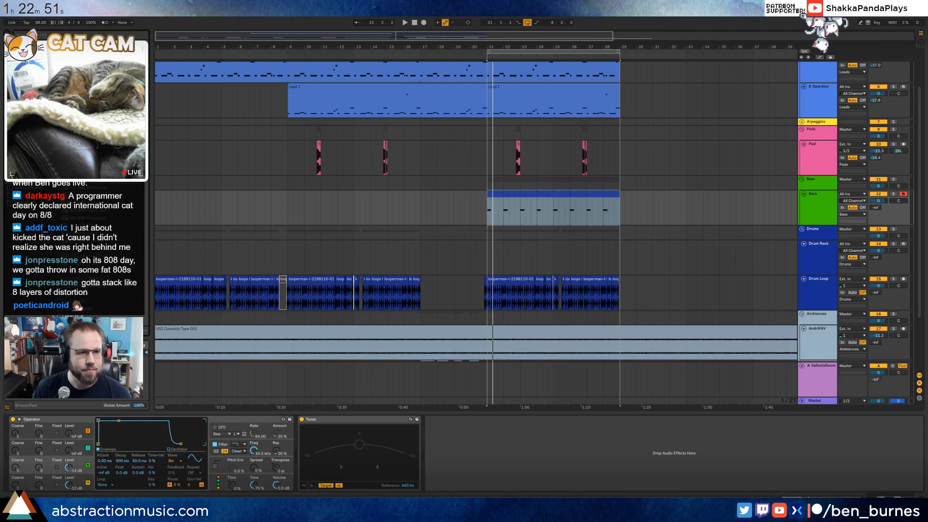
pyautogui.click(24, 80)
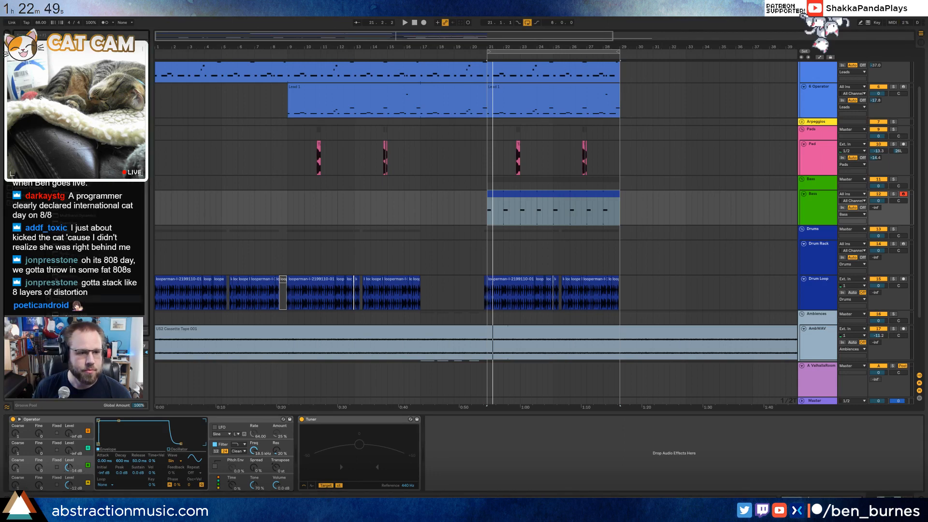
pyautogui.moveTo(68, 276); pyautogui.dragTo(308, 457)
pyautogui.click(337, 461)
pyautogui.click(337, 471)
pyautogui.moveTo(377, 457); pyautogui.dragTo(377, 473)
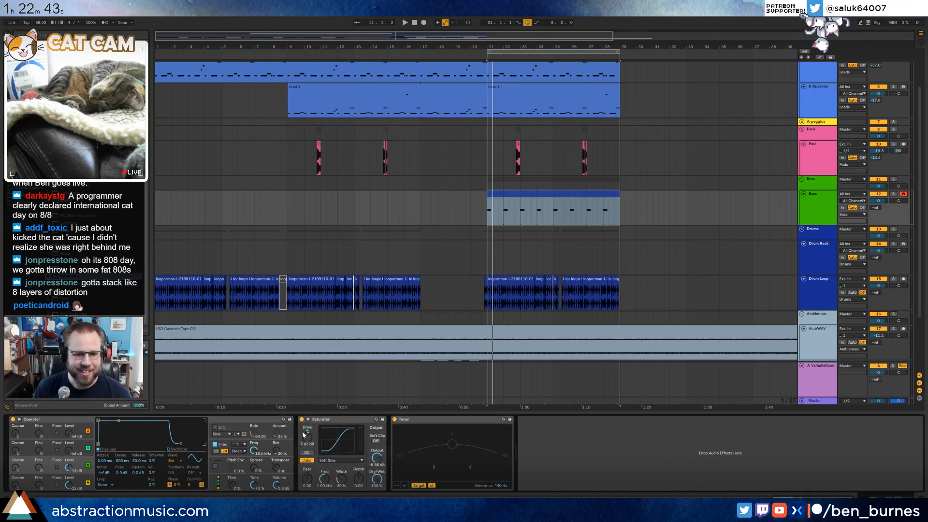
pyautogui.moveTo(305, 435); pyautogui.dragTo(305, 427)
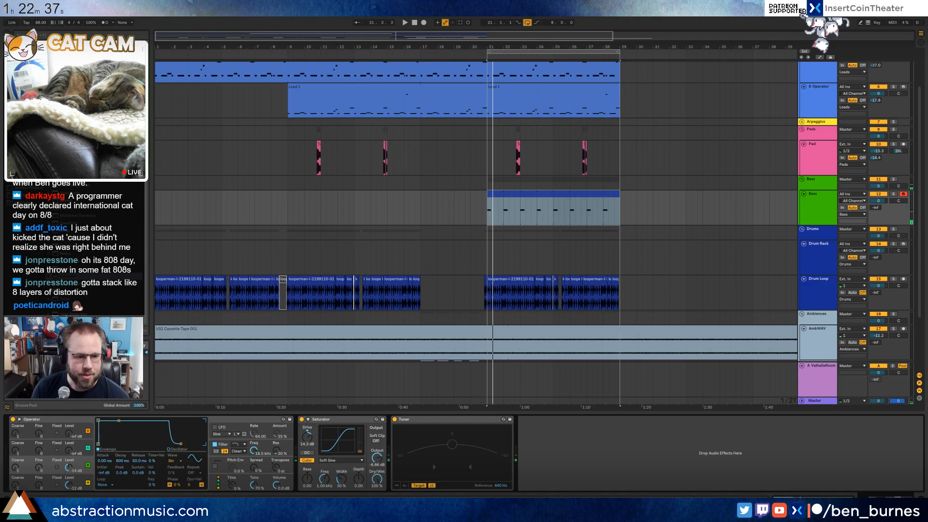
# - Lower the levels of Operator's oscillator B and the Bass track, with the track at -8.1 dB, and delete the Tuner
pyautogui.moveTo(69, 468); pyautogui.dragTo(70, 474)
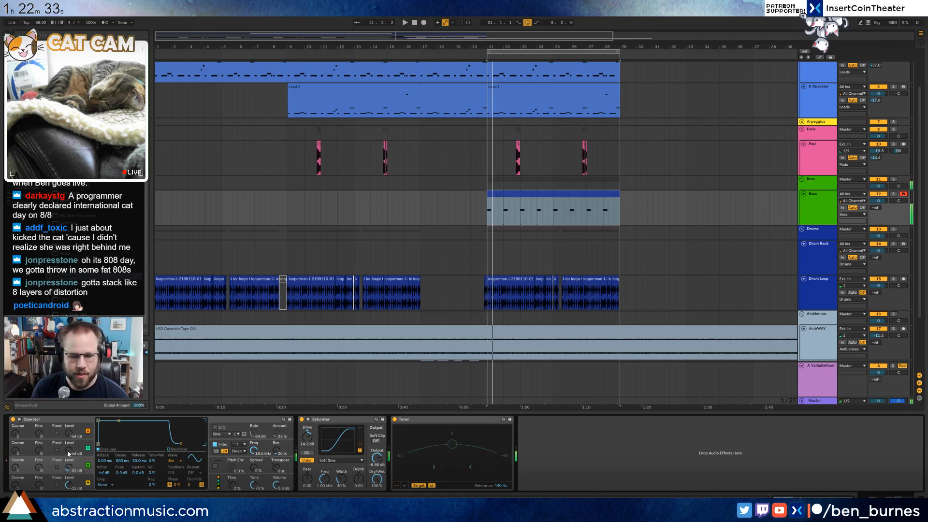
pyautogui.moveTo(878, 201); pyautogui.dragTo(878, 209)
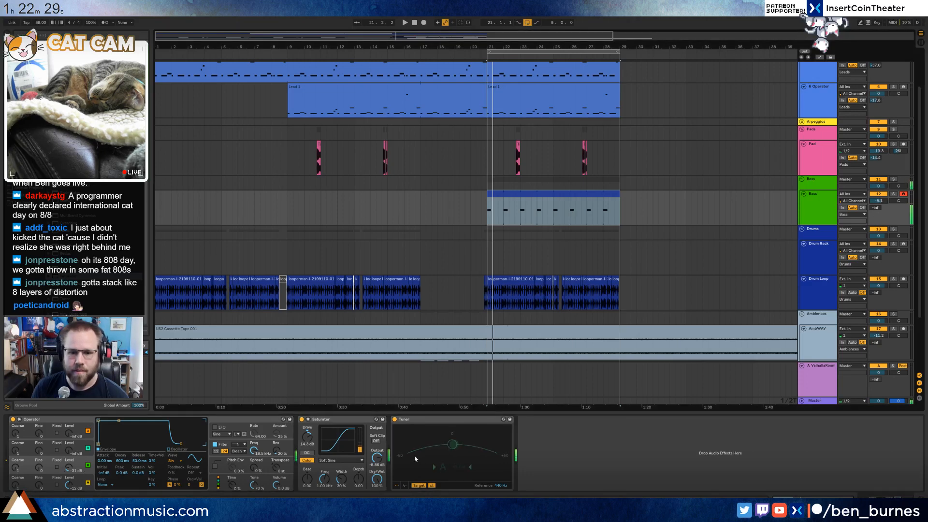
pyautogui.click(445, 427)
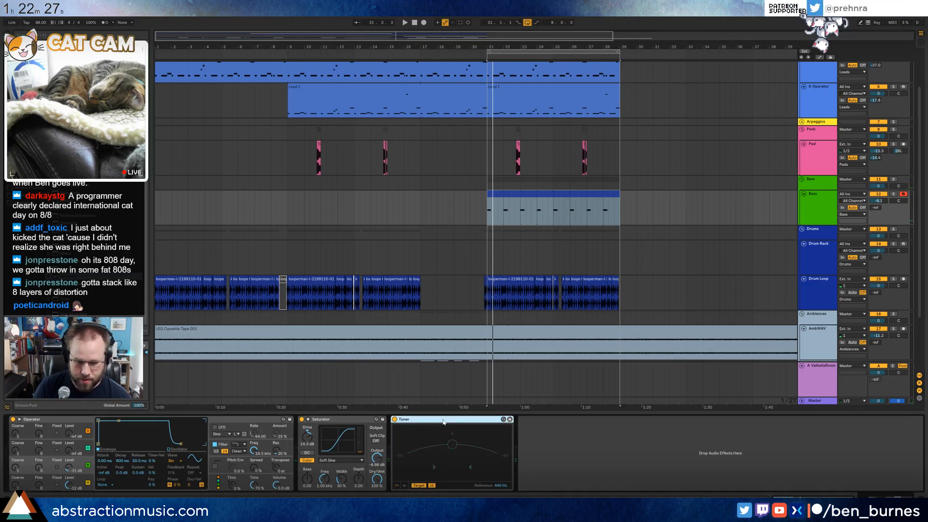
pyautogui.press('Delete')
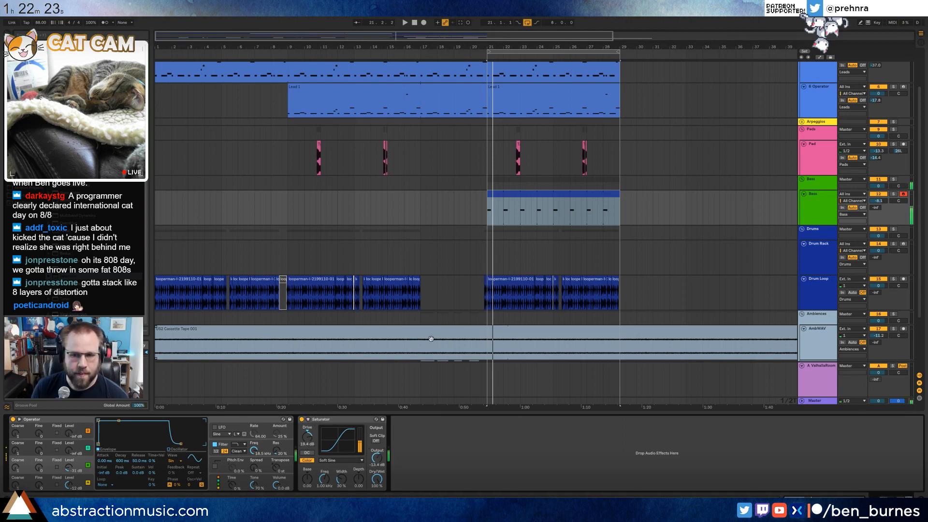
# - Raise the Bass track's level and copy the opening phrase of the Operator track's Lead 1 clip into the Bass clip
pyautogui.moveTo(881, 204); pyautogui.dragTo(881, 198)
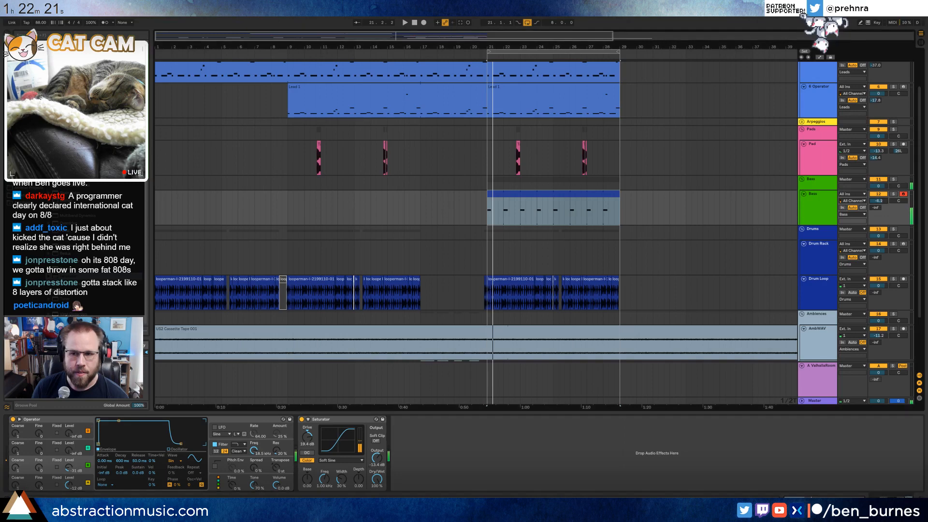
pyautogui.doubleClick(552, 194)
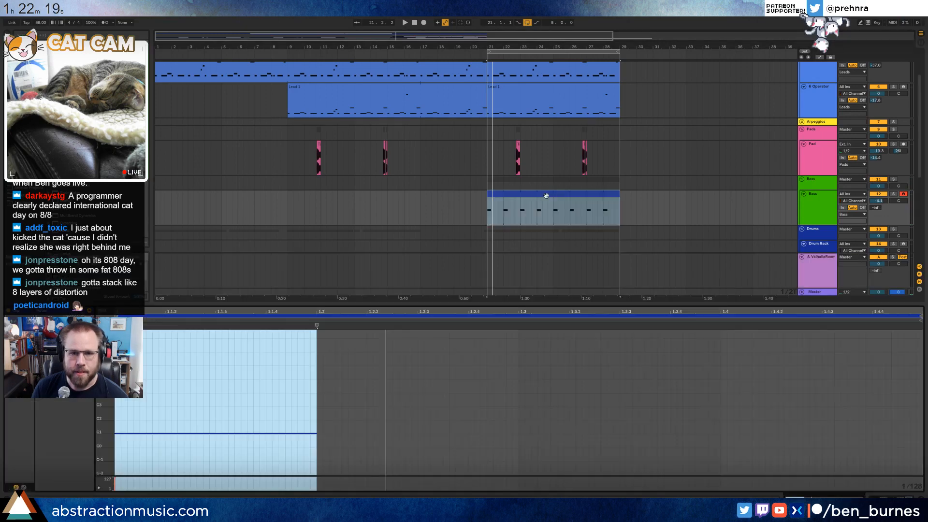
pyautogui.click(234, 416)
pyautogui.moveTo(105, 427)
pyautogui.mouseDown()
pyautogui.moveTo(118, 425)
pyautogui.moveTo(135, 381)
pyautogui.moveTo(138, 396)
pyautogui.mouseUp()
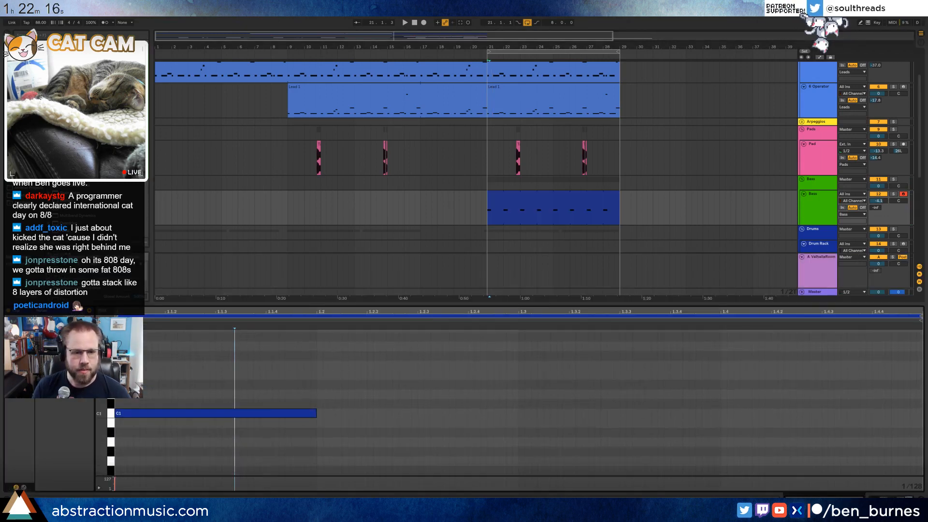
pyautogui.click(508, 90)
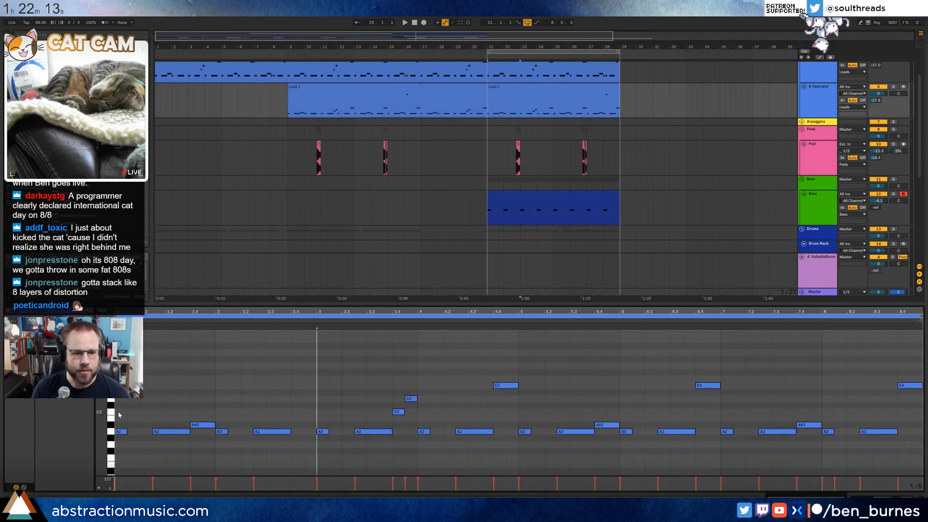
pyautogui.moveTo(296, 444); pyautogui.dragTo(250, 452)
pyautogui.click(509, 206)
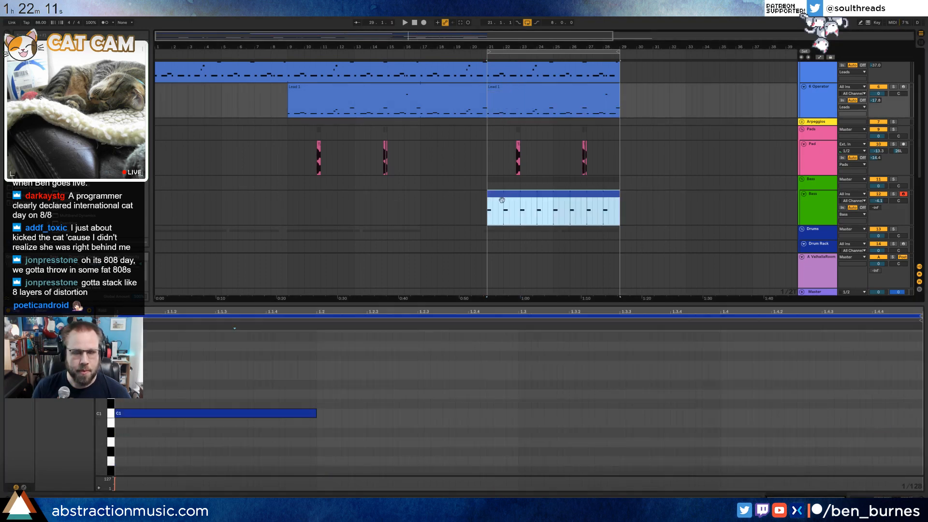
pyautogui.click(116, 399)
pyautogui.hotkey('ctrl', 'v')
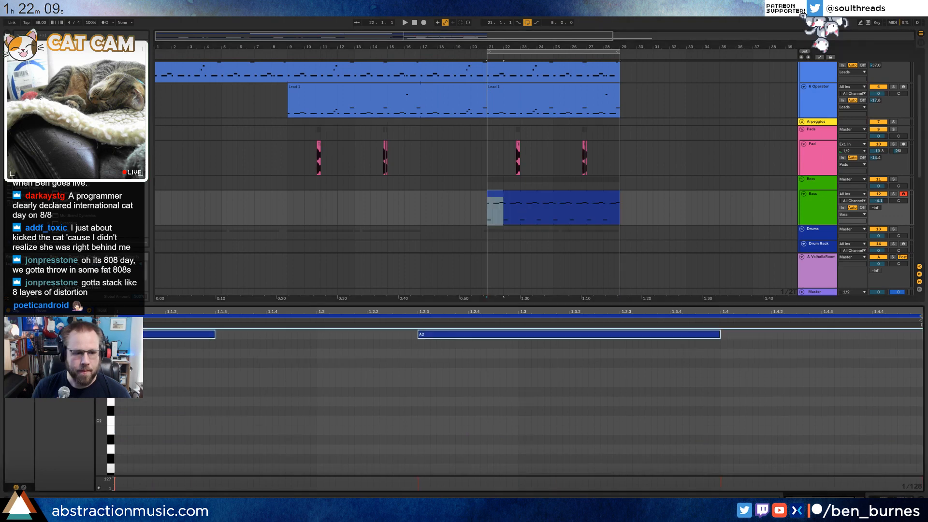
# - Set the Bass clip's loop length to 2 bars and paste the lead phrase at its start
pyautogui.click(70, 376)
pyautogui.write('2')
pyautogui.press('Return')
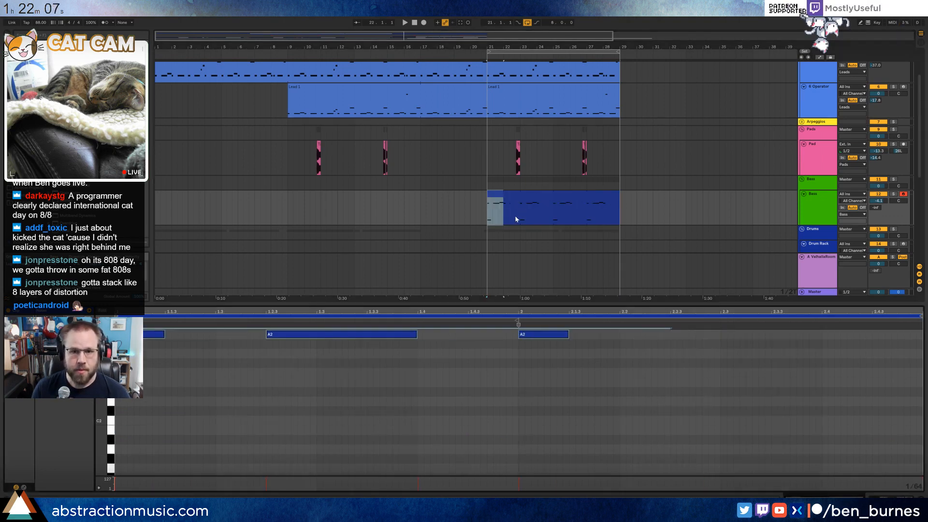
pyautogui.click(117, 393)
pyautogui.hotkey('ctrl', 'v')
pyautogui.scroll(2, 520, 364)
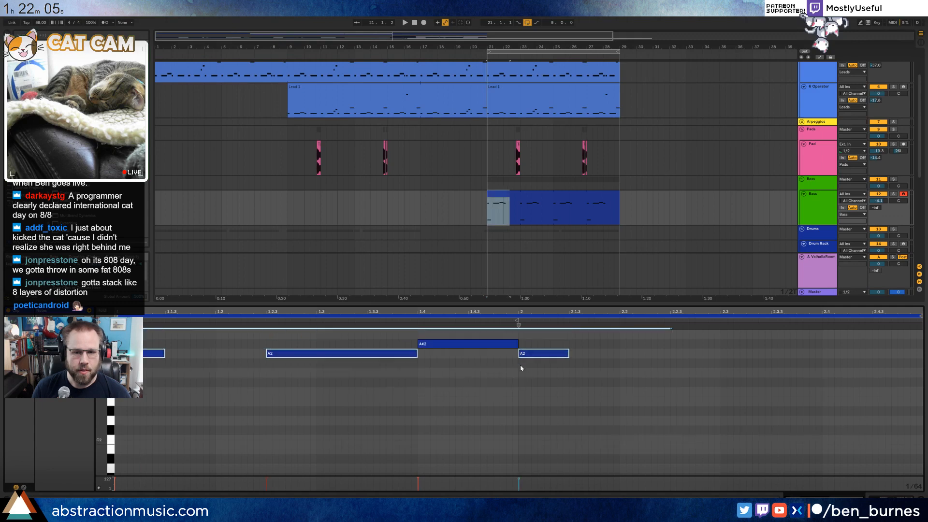
# - Transpose the pasted bass notes down two octaves to A0 and A#0, delete the old C1 note, and play the result
pyautogui.moveTo(576, 397); pyautogui.dragTo(117, 349)
pyautogui.hotkey('shift', 'Down')
pyautogui.hotkey('shift', 'Down')
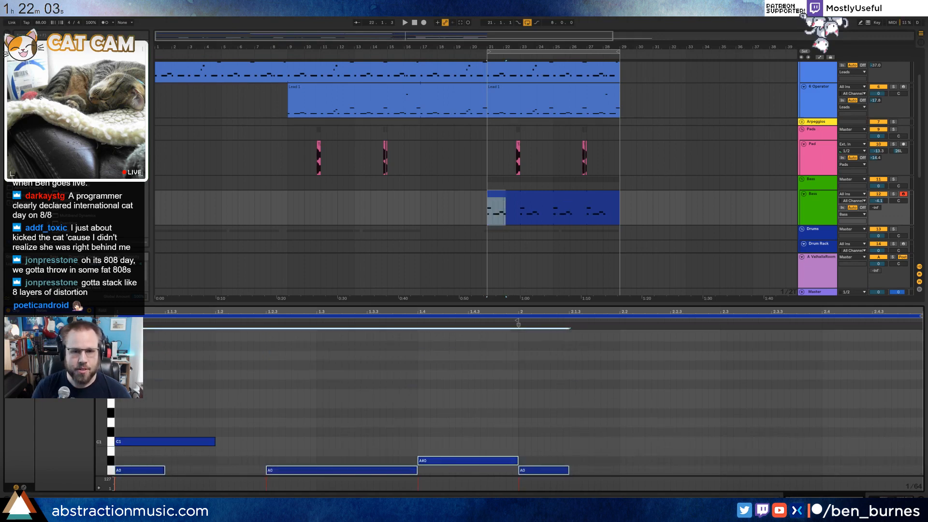
pyautogui.click(195, 441)
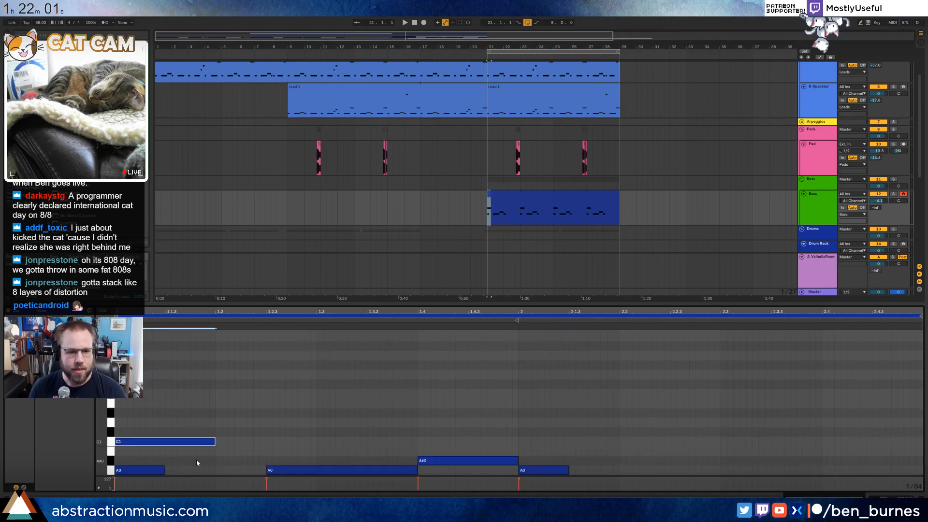
pyautogui.press('Delete')
pyautogui.press('space')
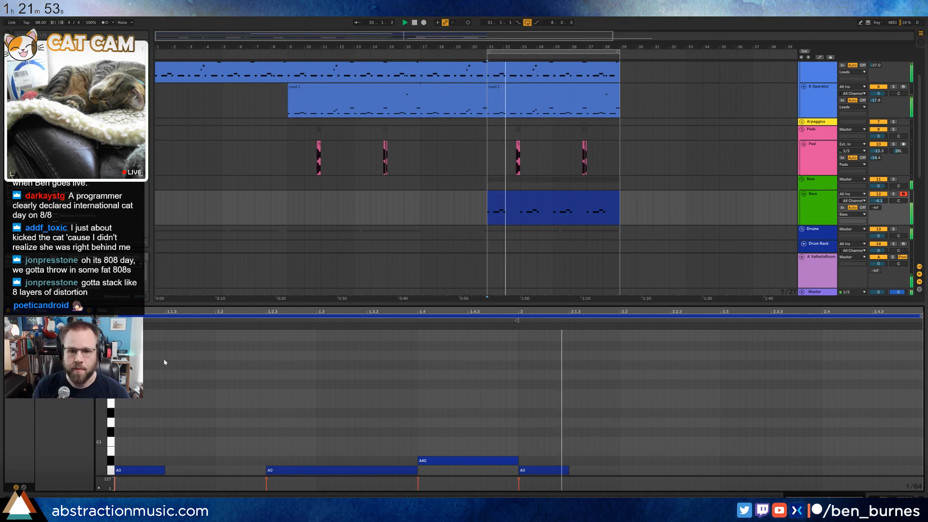
pyautogui.hotkey('shift', 'Tab')
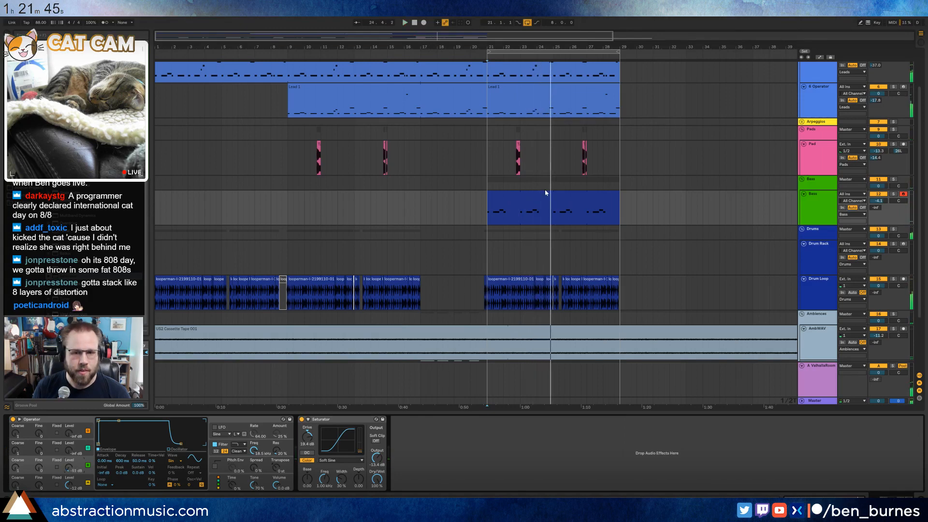
pyautogui.press('space')
# - Consolidate the Bass clip into one 8-bar clip and add two short G0 notes just before bar 5
pyautogui.click(551, 194)
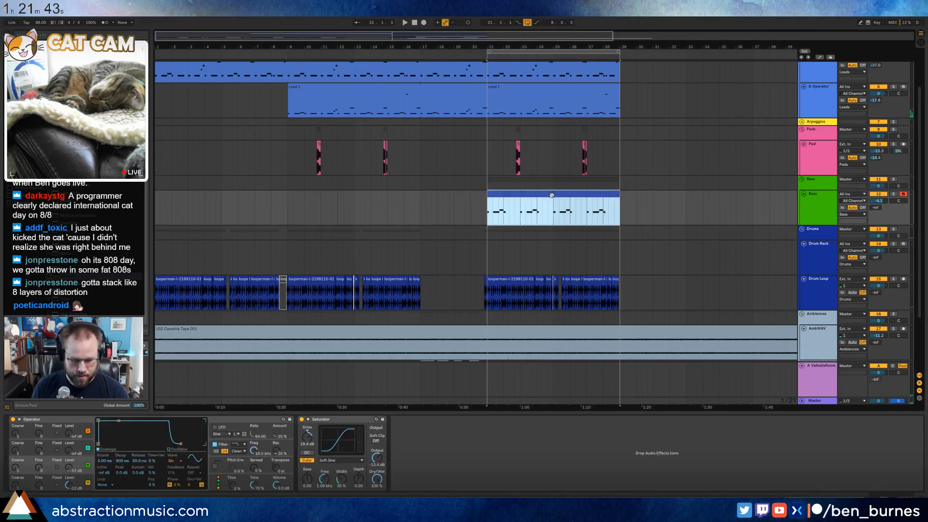
pyautogui.doubleClick(561, 195)
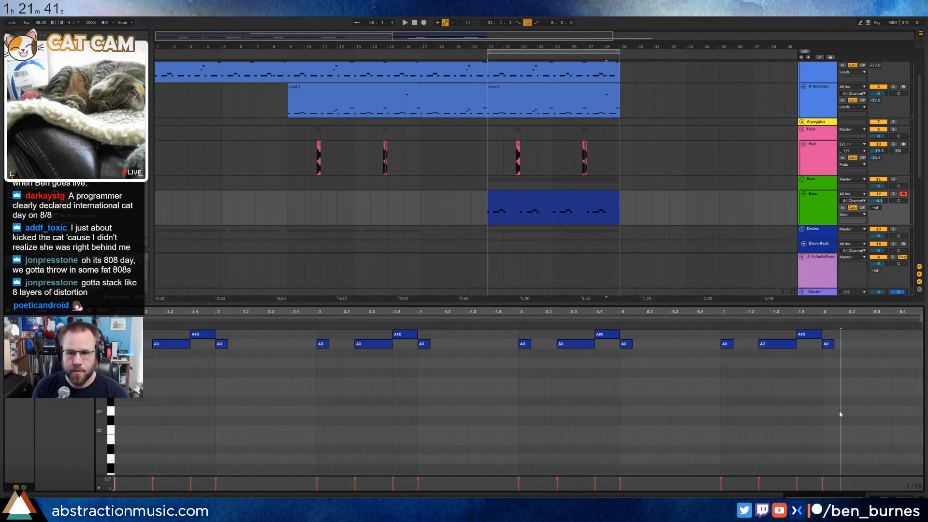
pyautogui.moveTo(518, 357); pyautogui.dragTo(519, 357)
pyautogui.click(511, 364)
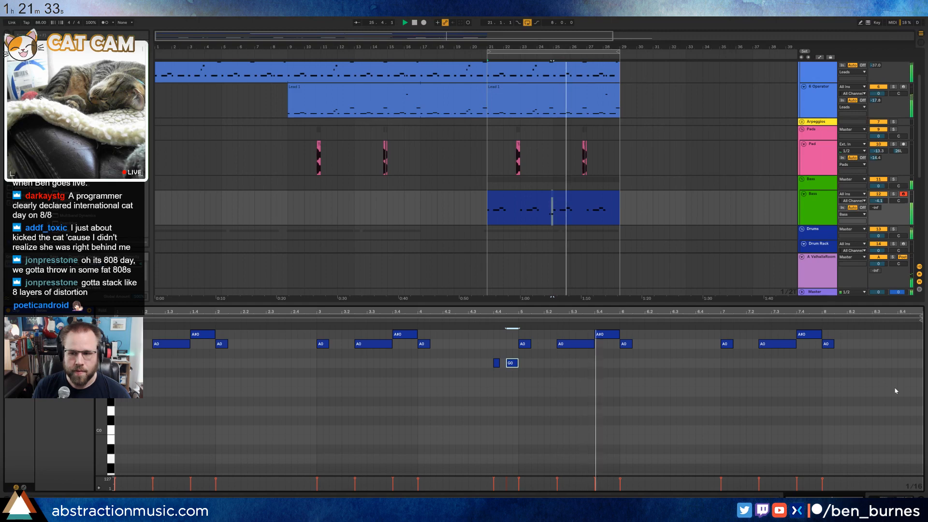
# - Move the A0 note at the start of bar 8 slightly later and add a D1 note at the end of that bar
pyautogui.scroll(2, 665, 420)
pyautogui.scroll(1, 663, 421)
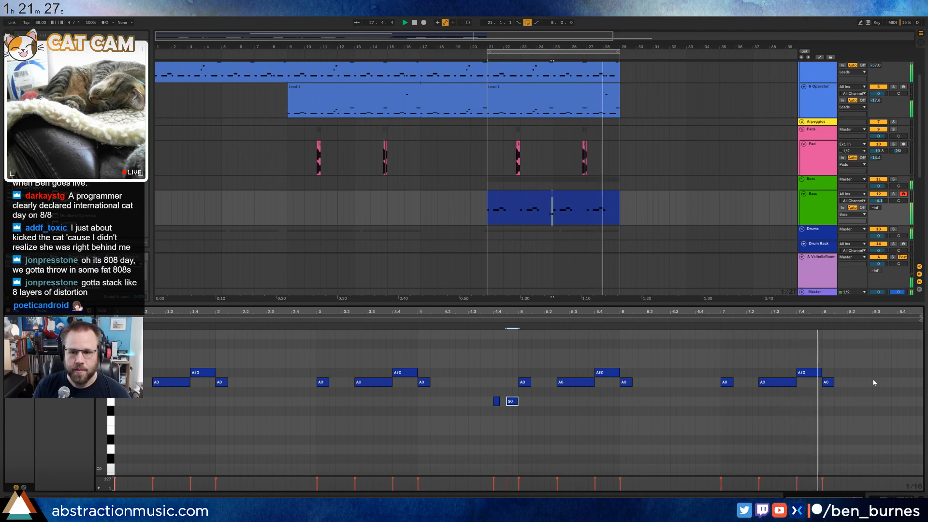
pyautogui.moveTo(831, 381); pyautogui.dragTo(843, 382)
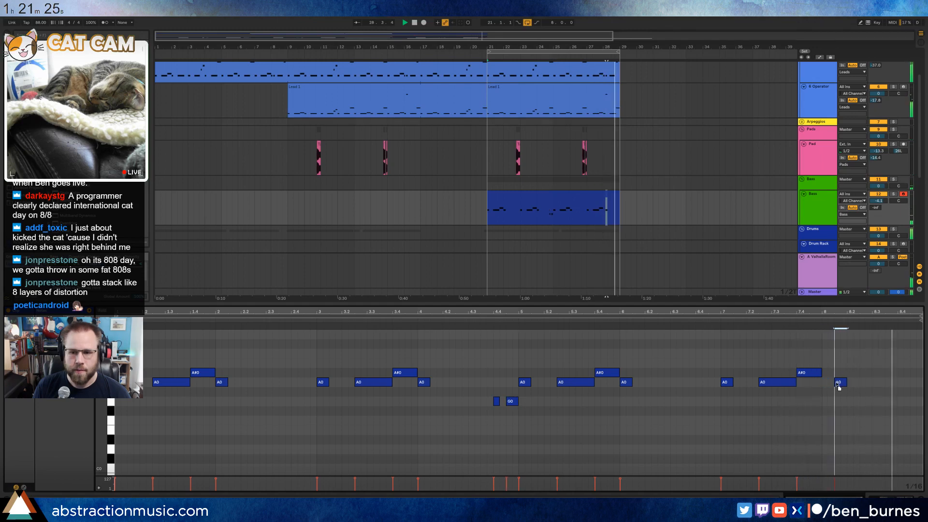
pyautogui.scroll(2, 898, 372)
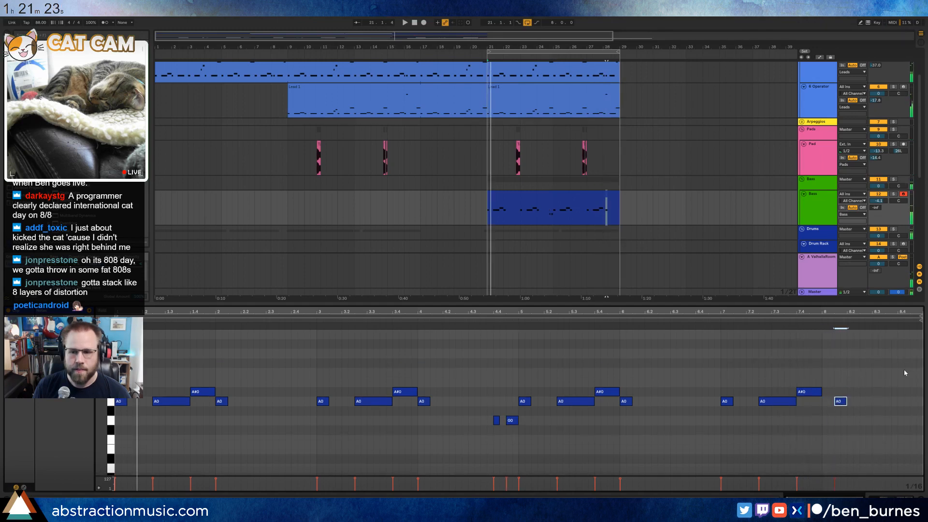
pyautogui.doubleClick(899, 356)
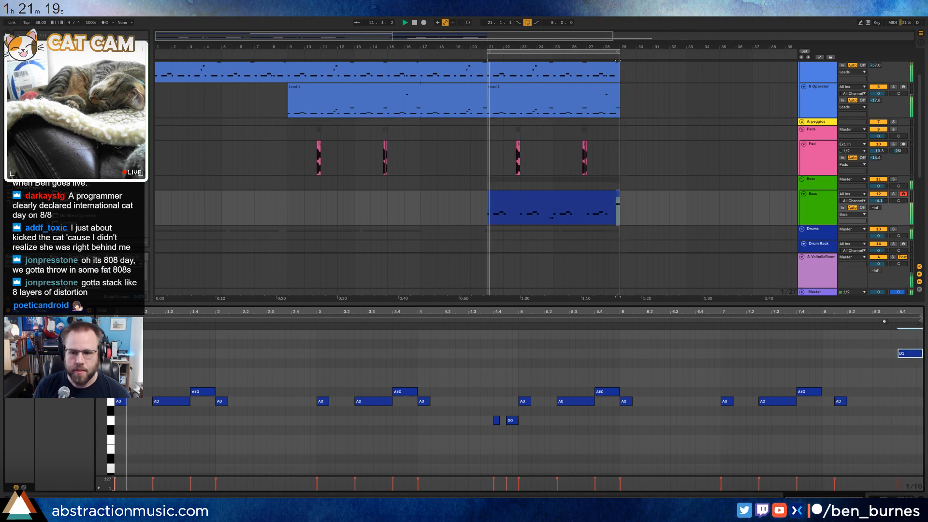
# - Lower Operator's oscillator C envelope to a -24 dB sustain with a shorter decay during playback
pyautogui.hotkey('shift', 'Tab')
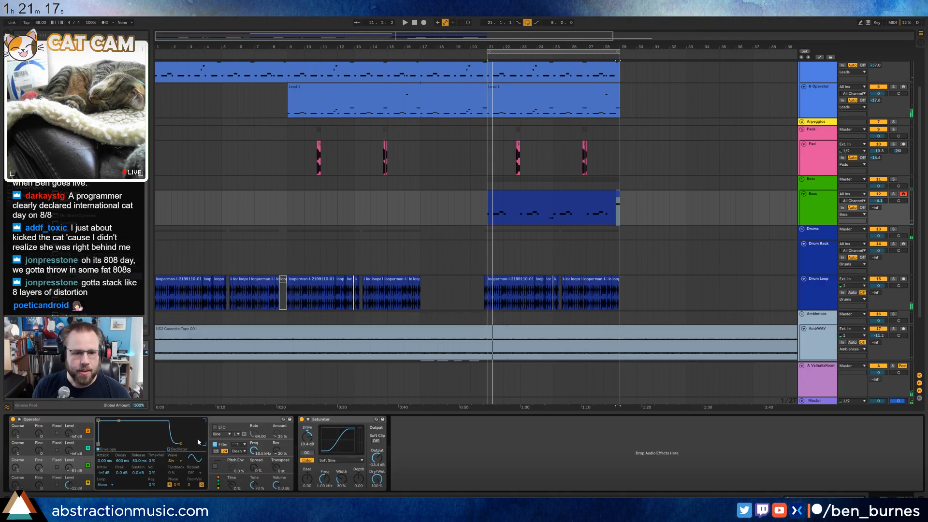
pyautogui.doubleClick(506, 201)
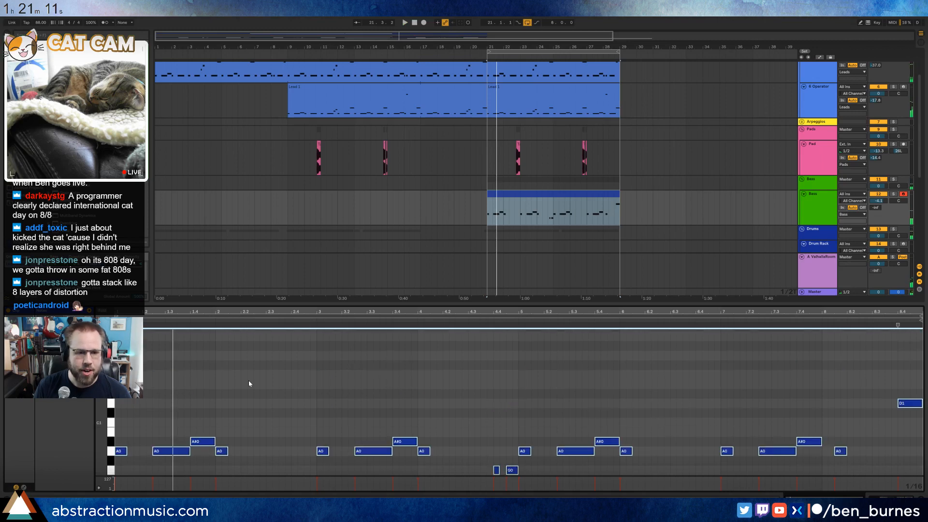
pyautogui.hotkey('shift', 'Tab')
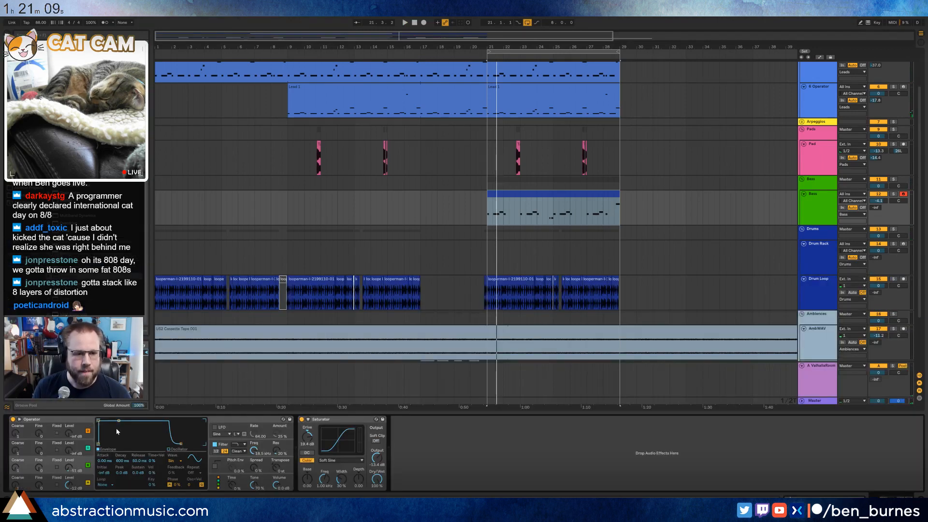
pyautogui.press('space')
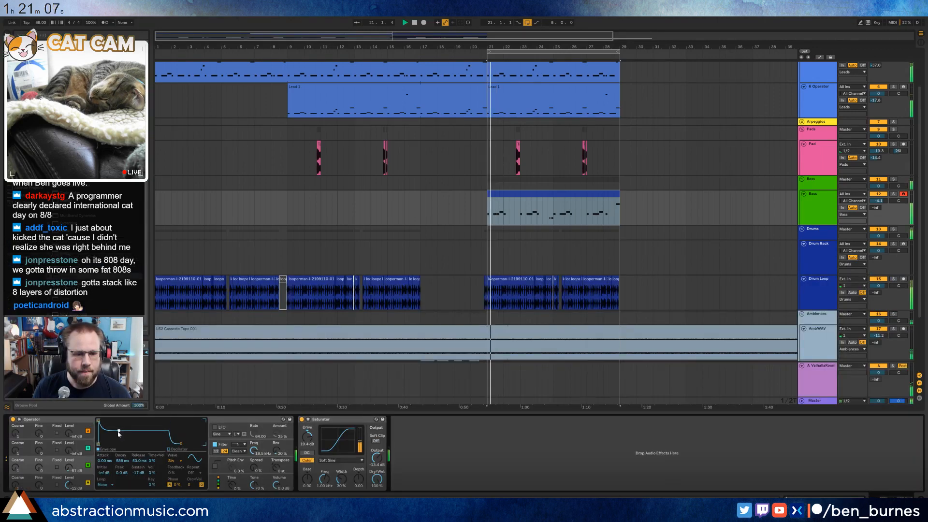
pyautogui.moveTo(118, 430); pyautogui.dragTo(119, 436)
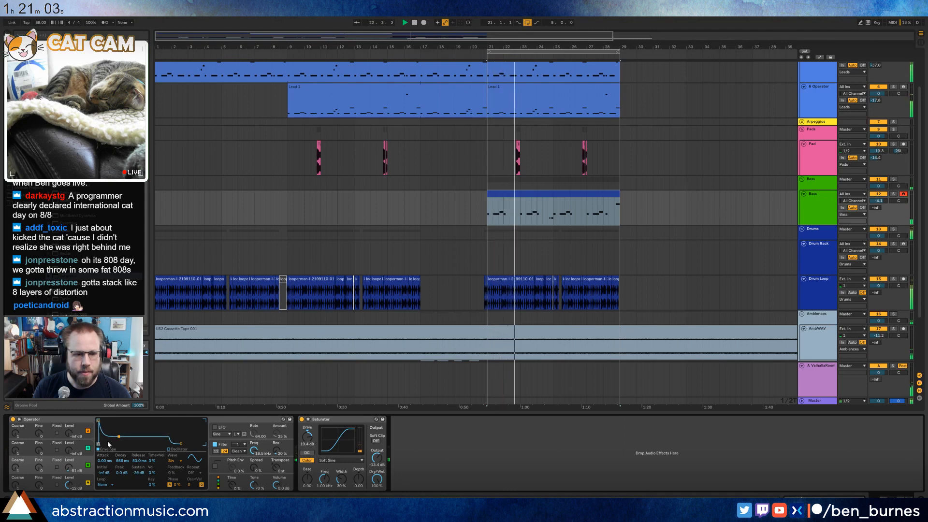
pyautogui.moveTo(119, 436); pyautogui.dragTo(116, 438)
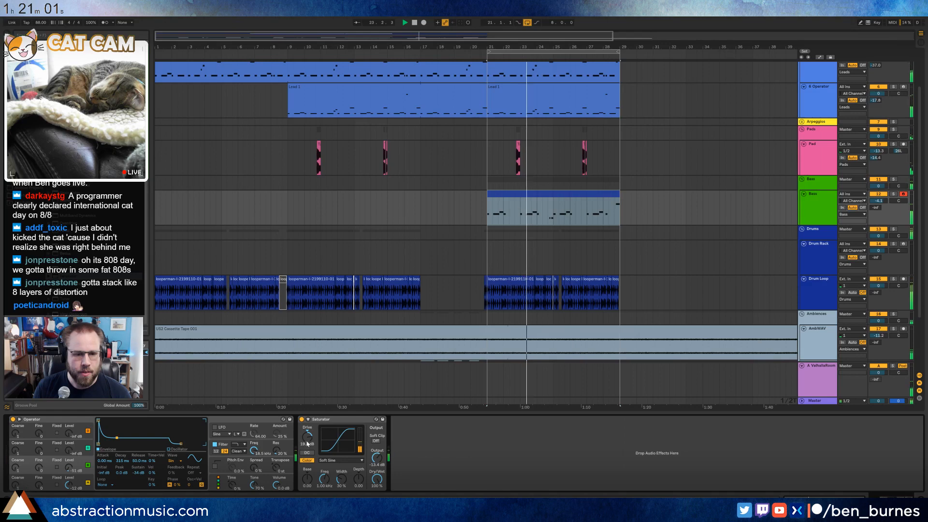
# - Reduce the Saturator's drive to 6.29 dB and its output to -14.3 dB
pyautogui.moveTo(307, 436); pyautogui.dragTo(307, 448)
pyautogui.moveTo(377, 457); pyautogui.dragTo(377, 459)
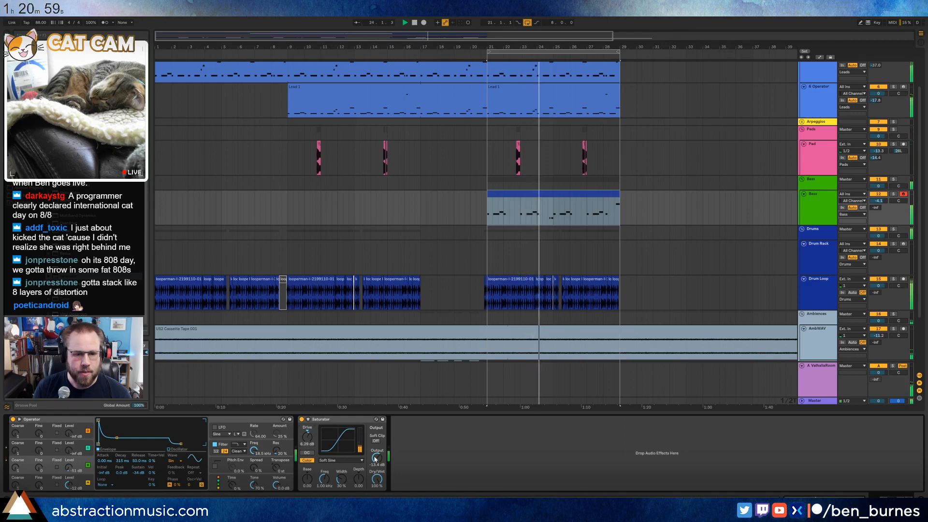
pyautogui.press('space')
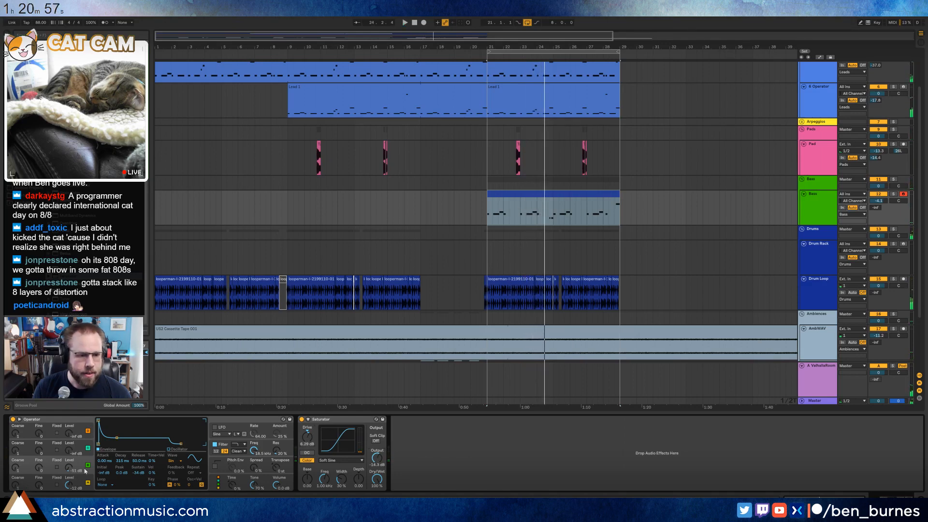
# - Change Operator's oscillator algorithm and bring in oscillator B instead of C, with B's envelope sustain at -inf dB
pyautogui.click(217, 485)
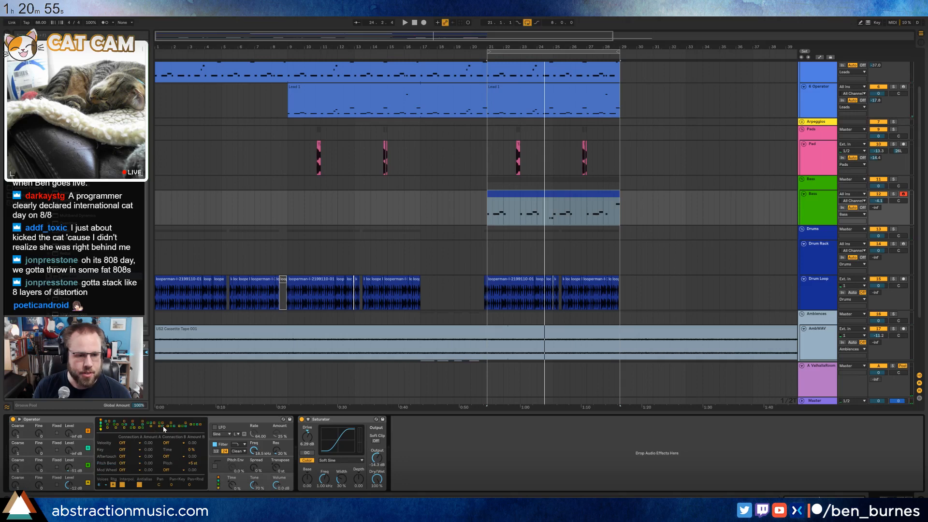
pyautogui.moveTo(69, 467); pyautogui.dragTo(67, 444)
pyautogui.press('space')
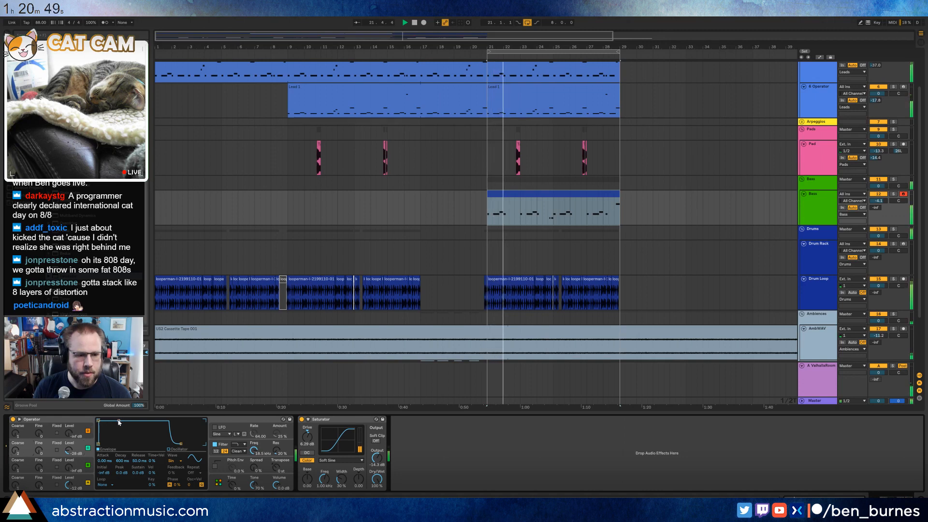
pyautogui.moveTo(119, 420); pyautogui.dragTo(118, 443)
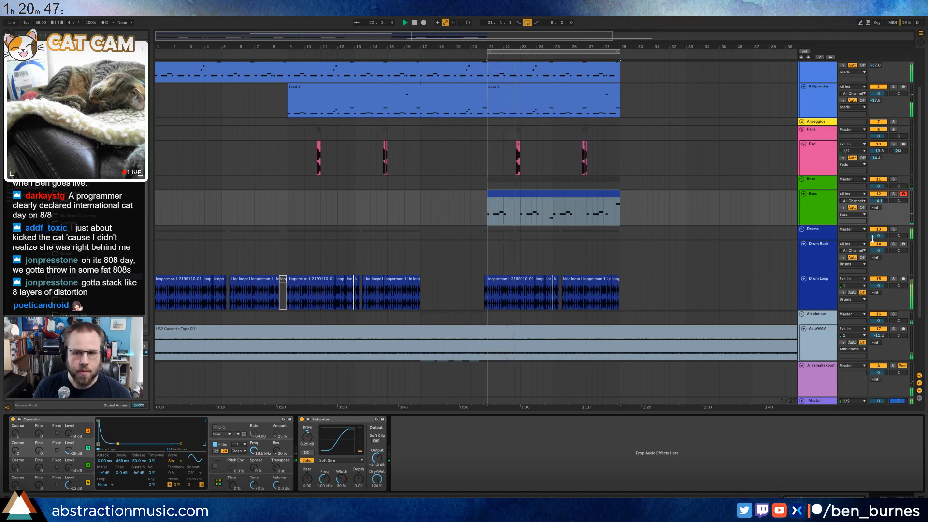
# - Solo the Bass track and rebalance its sound: oscillator A at -27 dB, B at -8.3 dB, Saturator drive 4.00 dB and output -10 dB
pyautogui.click(892, 194)
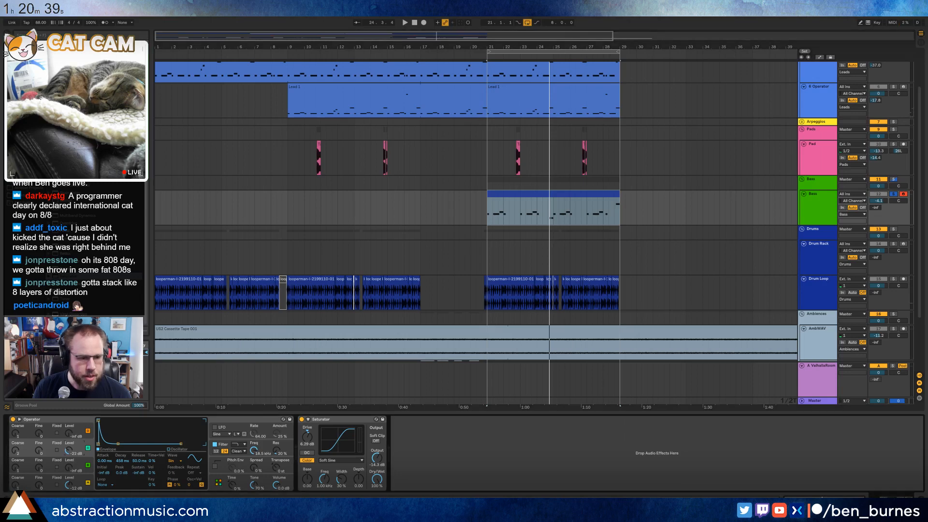
pyautogui.press('space')
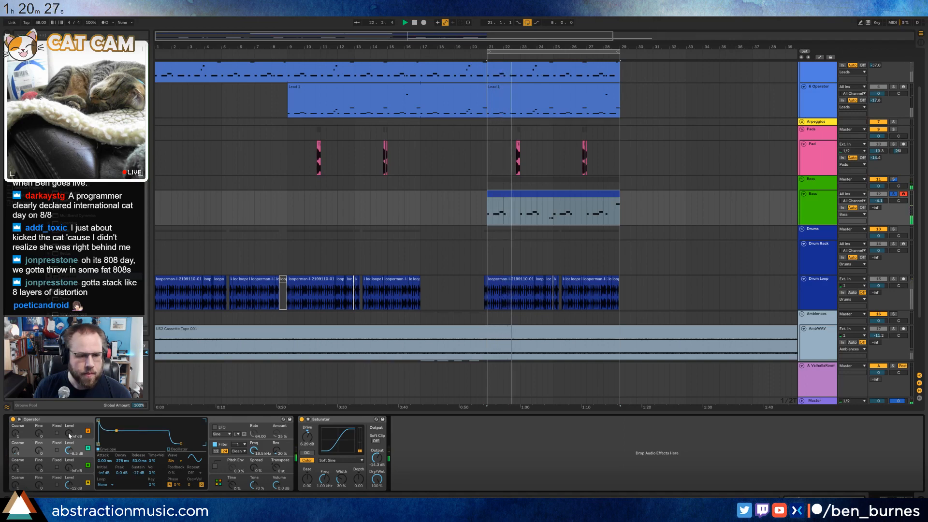
pyautogui.moveTo(69, 435); pyautogui.dragTo(69, 421)
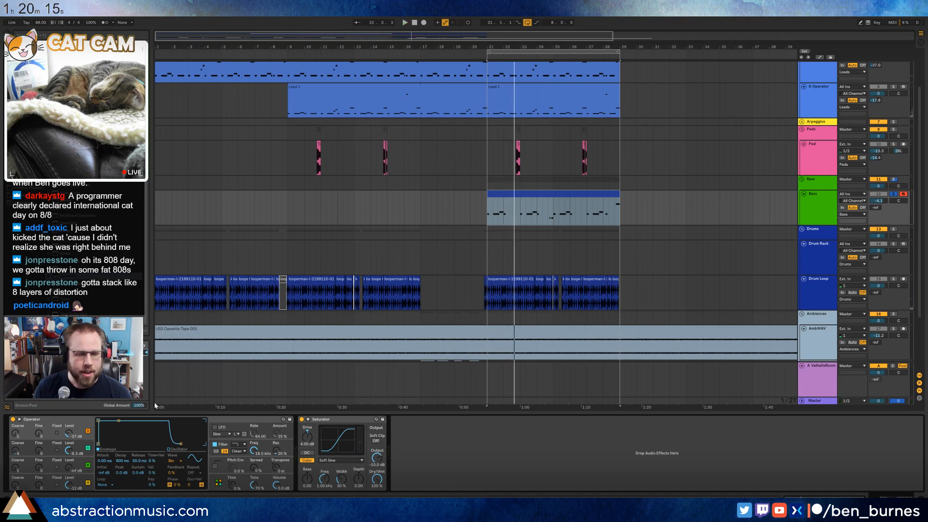
# - Set oscillator B's envelope to a 315 ms decay and -25 dB sustain, and play the soloed bass
pyautogui.click(80, 446)
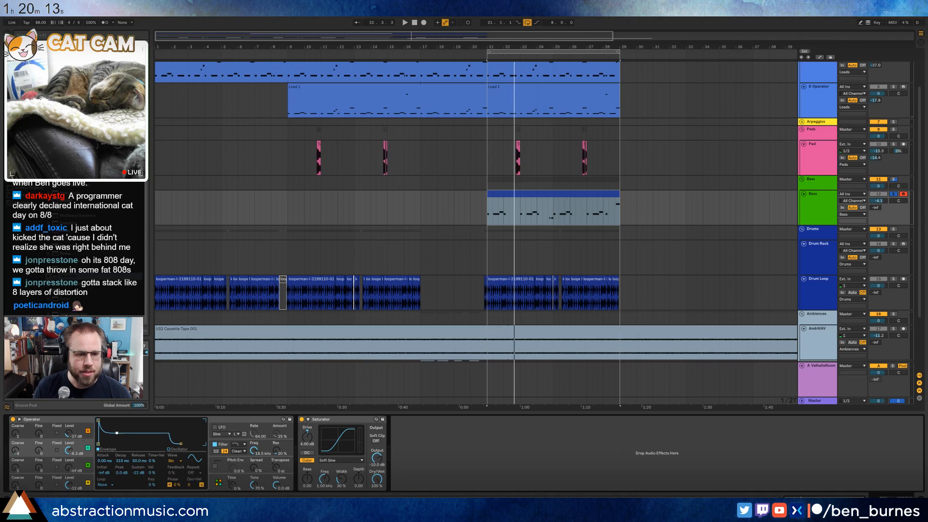
pyautogui.press('space')
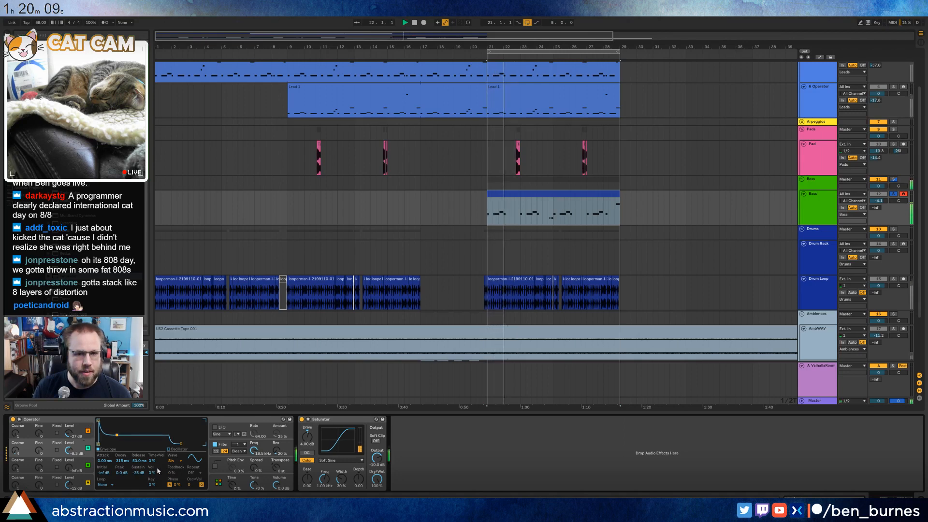
# - Unsolo the Bass track and set the selected oscillator's envelope to a 4.82 s decay and -17 dB sustain against the full mix
pyautogui.click(892, 194)
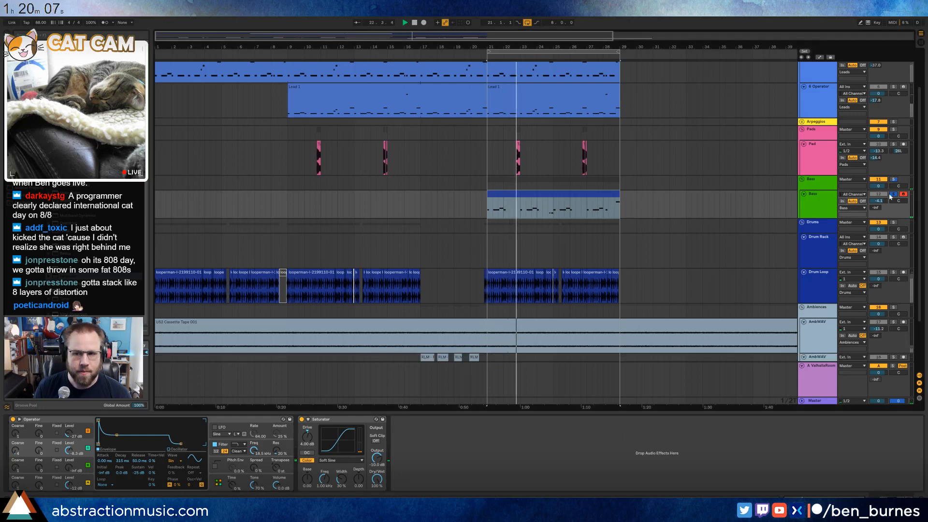
pyautogui.moveTo(880, 197); pyautogui.dragTo(880, 203)
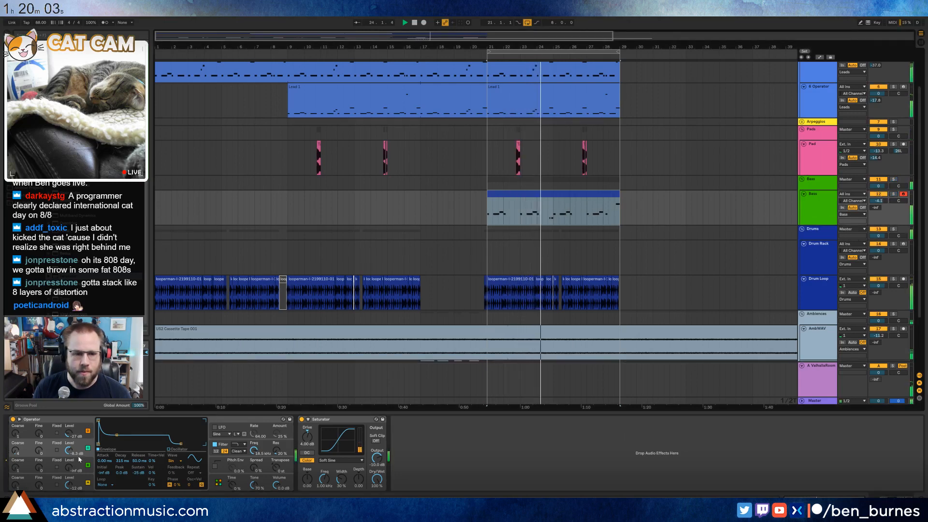
pyautogui.press('space')
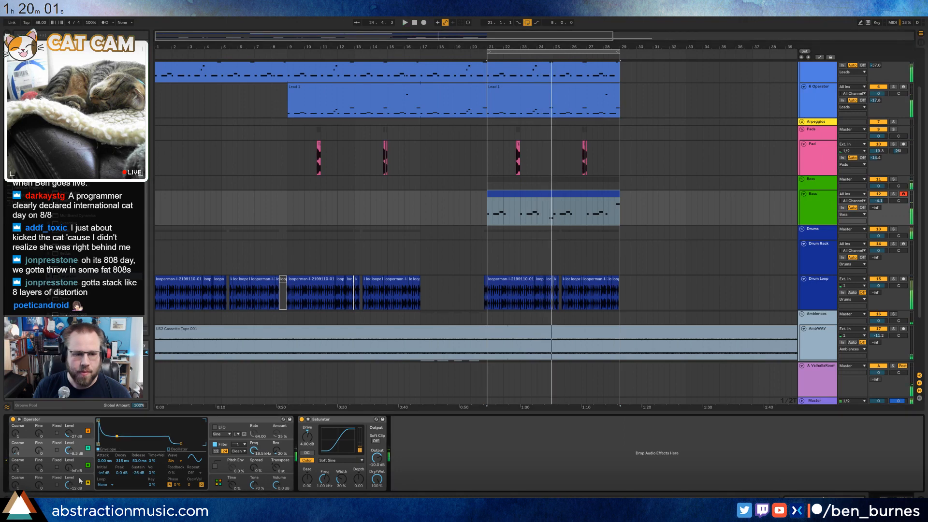
pyautogui.click(81, 478)
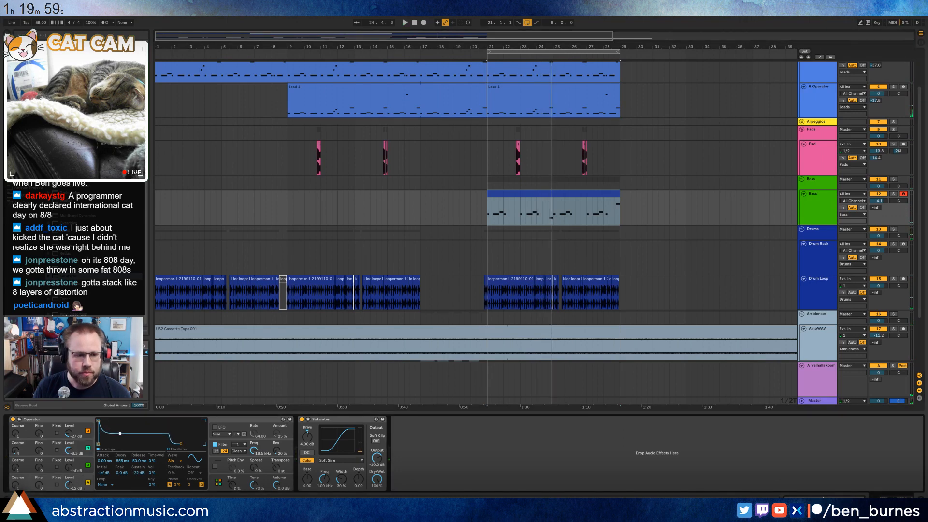
pyautogui.press('space')
pyautogui.moveTo(116, 438); pyautogui.dragTo(113, 421)
pyautogui.click(83, 461)
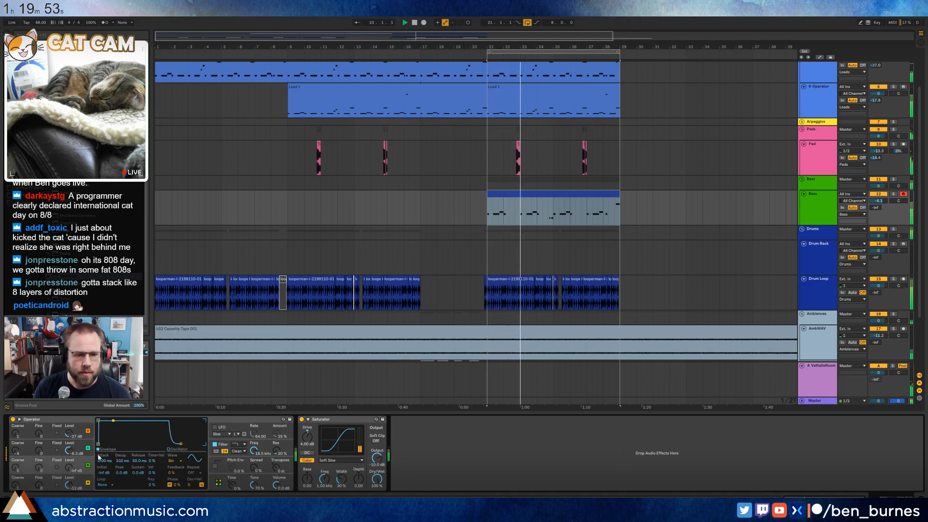
pyautogui.click(79, 477)
pyautogui.moveTo(121, 431); pyautogui.dragTo(126, 430)
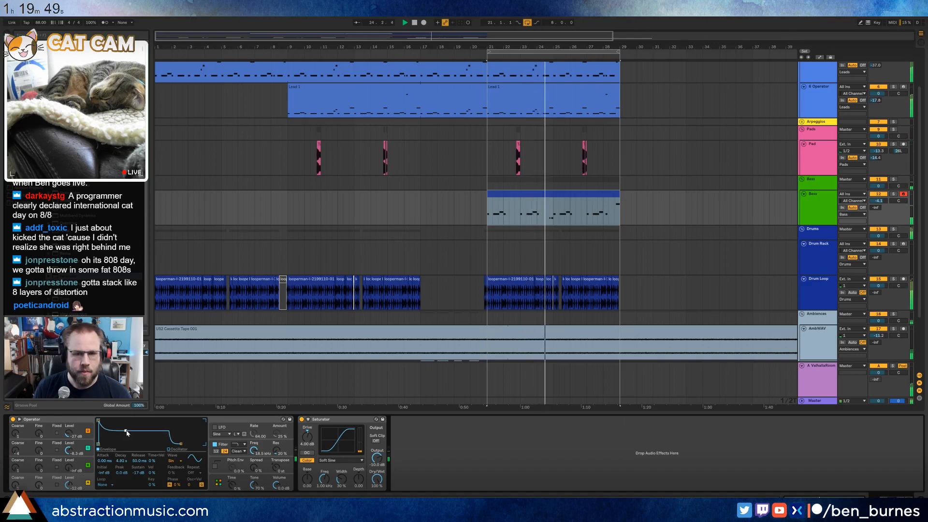
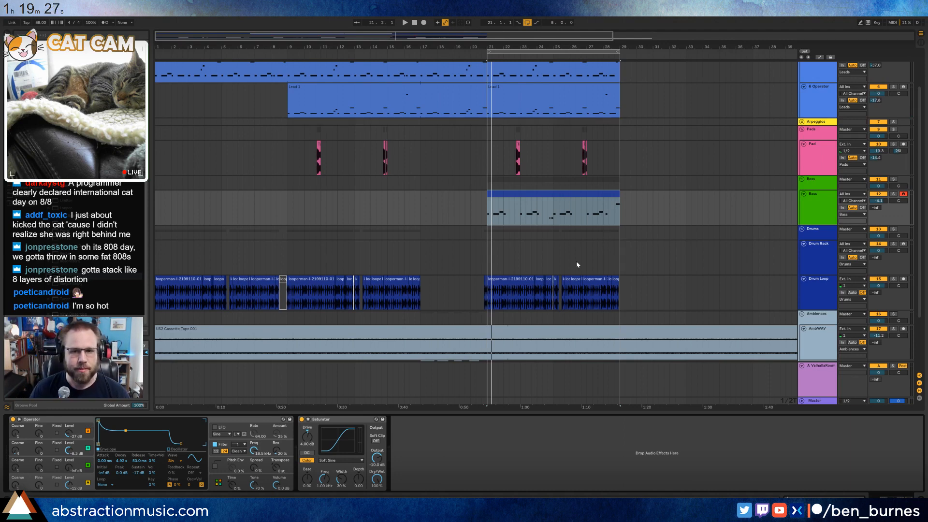
# - Play the song from around bar 16 and insert a new MIDI track directly below the Pad track
pyautogui.click(411, 55)
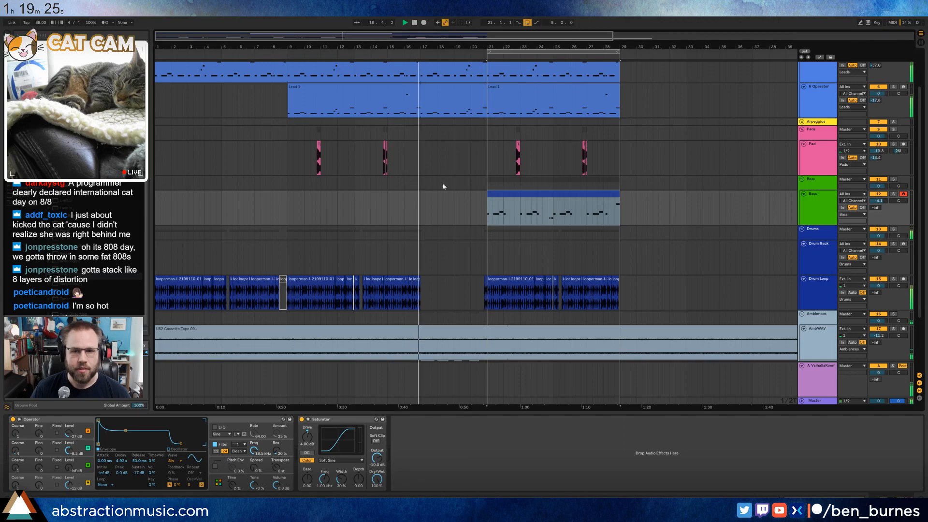
pyautogui.click(814, 163)
pyautogui.hotkey('ctrl', 'shift', 't')
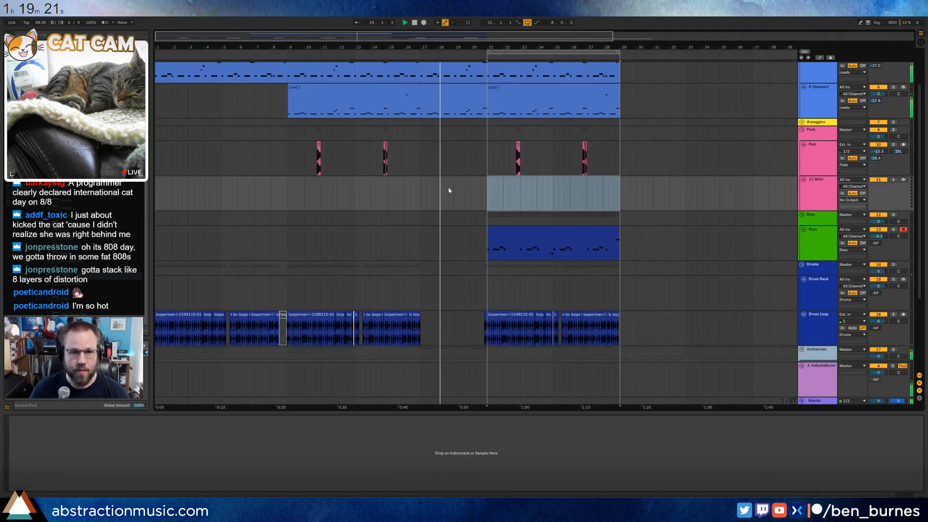
pyautogui.click(421, 195)
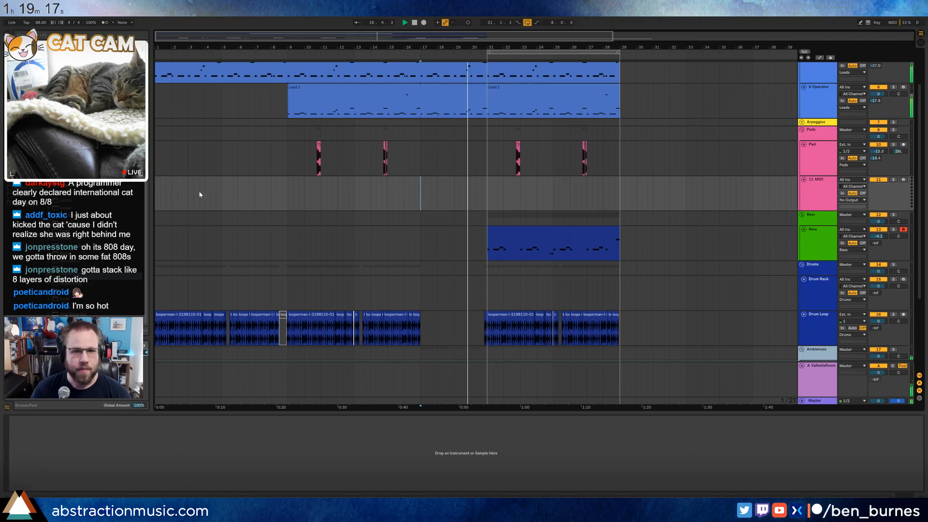
# - Trim the quiet ends off the first three RLM - Future Pants clips on the AmbWAV track and play them back
pyautogui.scroll(-5, 201, 194)
pyautogui.scroll(-1, 421, 251)
pyautogui.press('space')
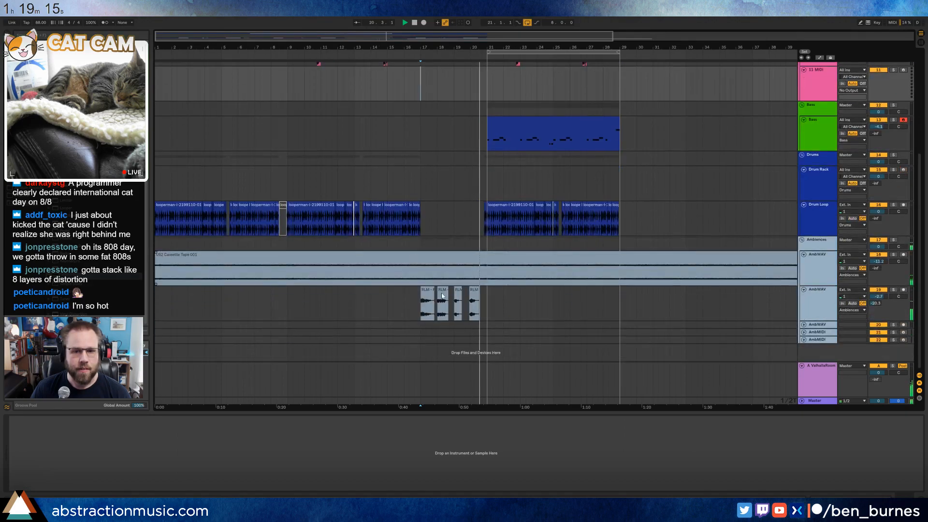
pyautogui.scroll(5, 449, 302)
pyautogui.scroll(1, 464, 302)
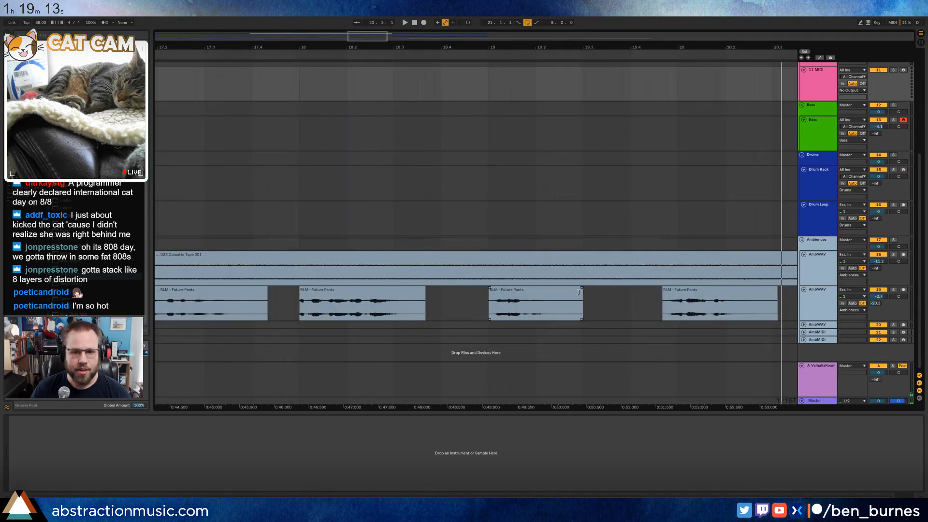
pyautogui.moveTo(578, 291); pyautogui.dragTo(551, 293)
pyautogui.moveTo(424, 297); pyautogui.dragTo(400, 298)
pyautogui.moveTo(268, 297); pyautogui.dragTo(227, 298)
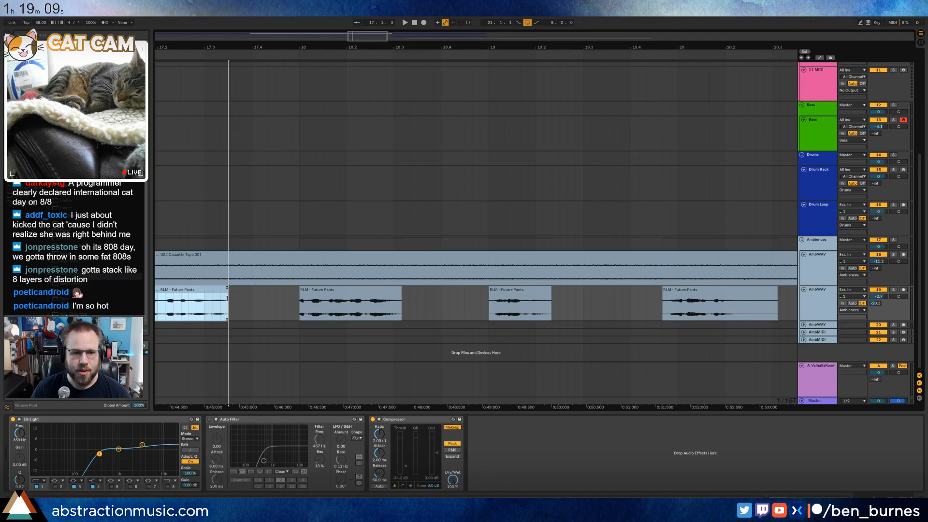
pyautogui.click(182, 311)
pyautogui.press('space')
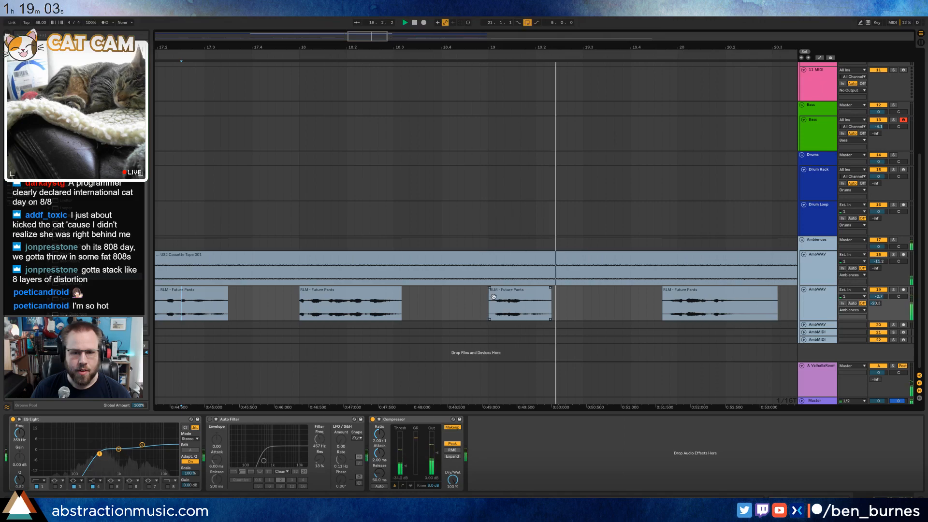
# - Shorten the last RLM - Future Pants clip to end at about 20.2 and audition the trimmed voice clips
pyautogui.press('space')
pyautogui.doubleClick(531, 290)
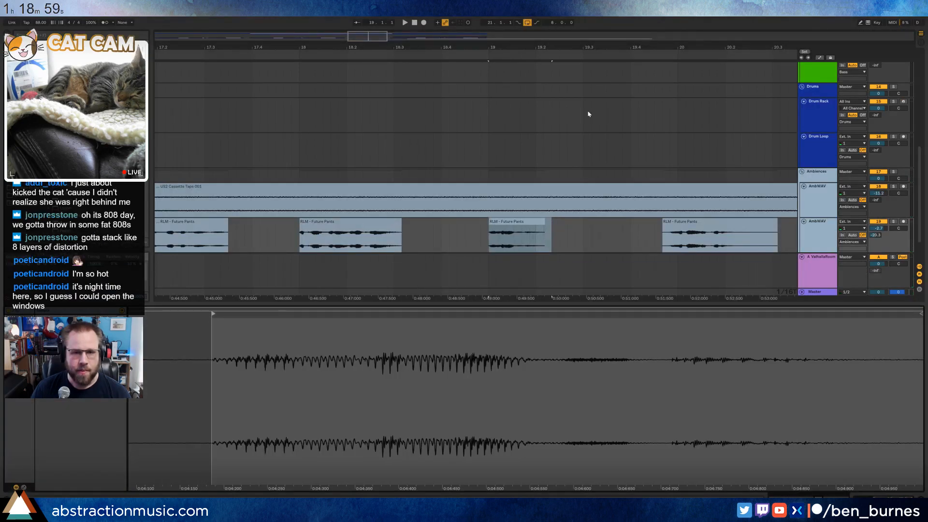
pyautogui.press('space')
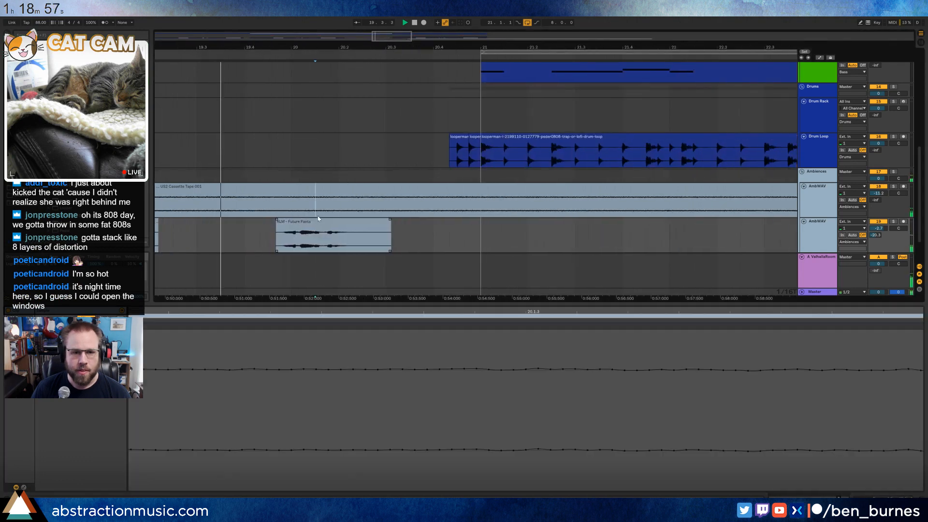
pyautogui.click(318, 220)
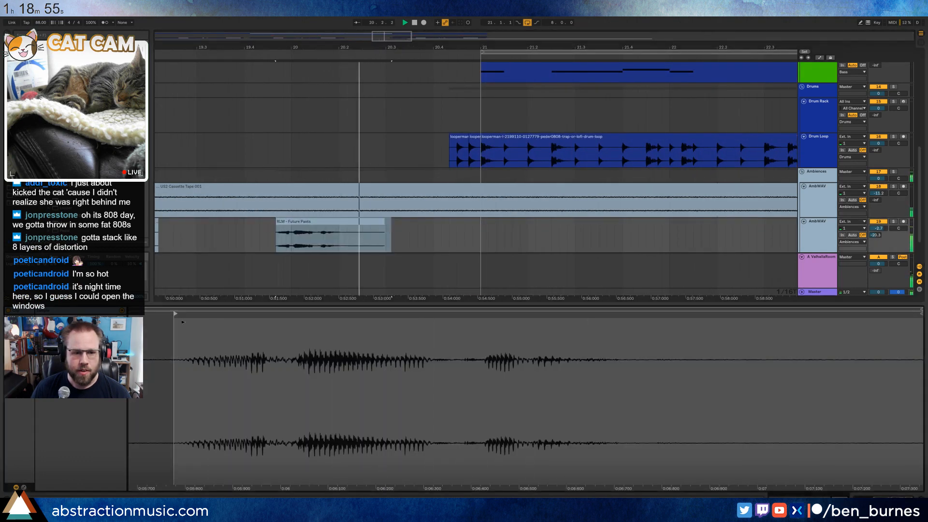
pyautogui.click(384, 251)
pyautogui.press('space')
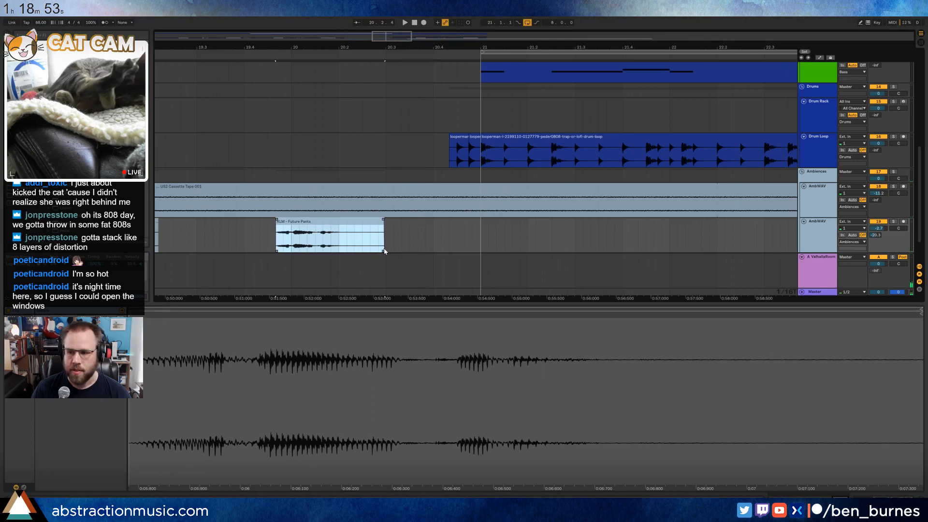
pyautogui.click(385, 227)
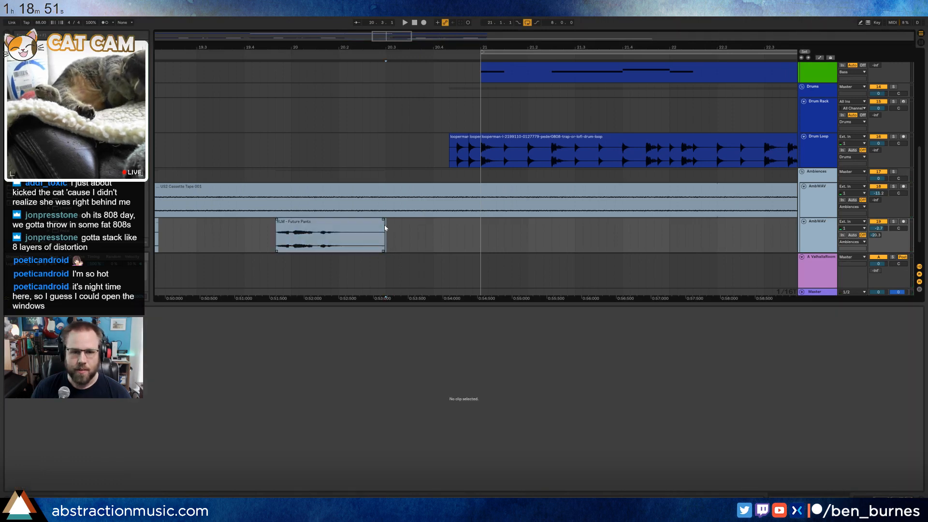
pyautogui.moveTo(385, 228); pyautogui.dragTo(343, 225)
pyautogui.press('space')
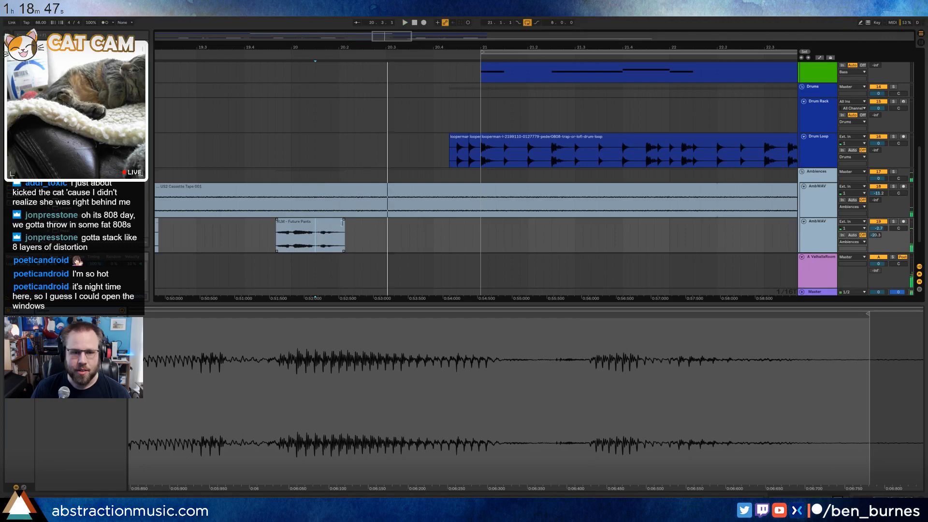
pyautogui.click(326, 224)
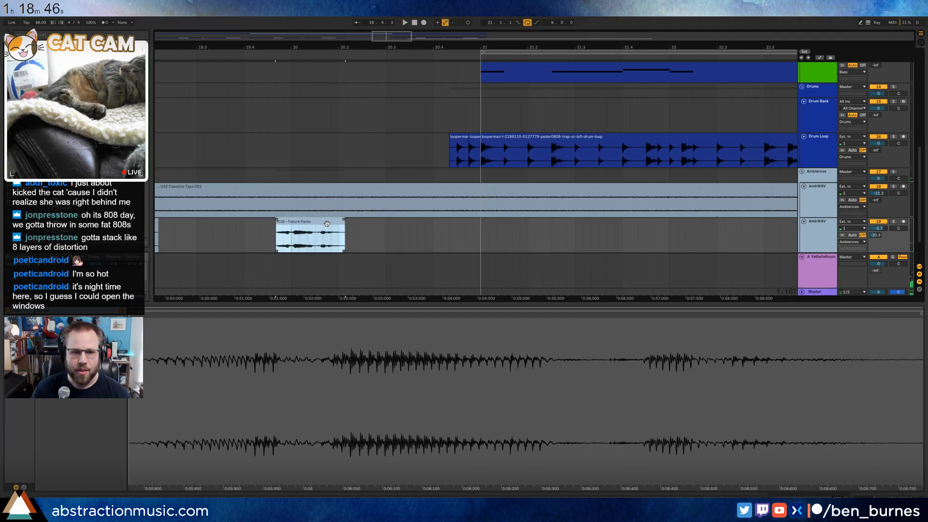
pyautogui.click(511, 234)
# - Add a return track below ValhallaRoom and load a Grain Delay onto it
pyautogui.click(818, 371)
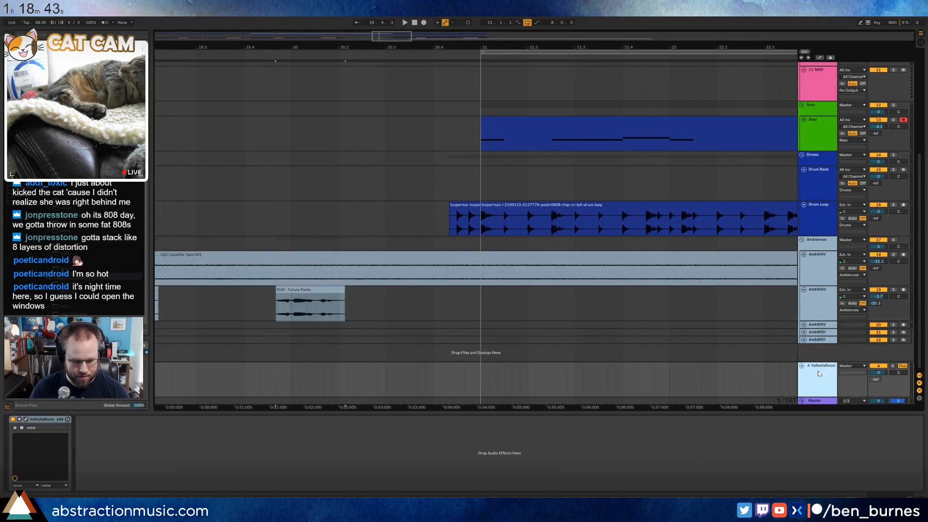
pyautogui.hotkey('ctrl', 'alt', 't')
pyautogui.scroll(-1, 585, 277)
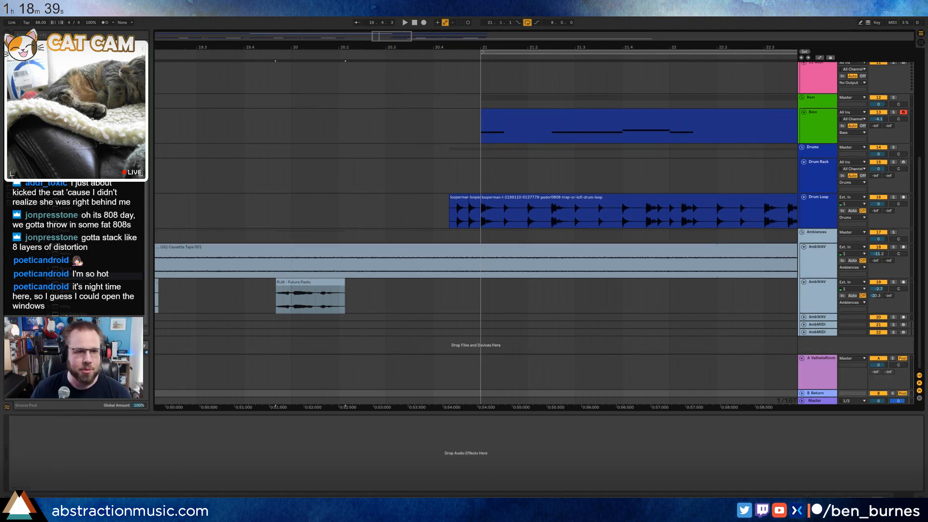
pyautogui.click(24, 203)
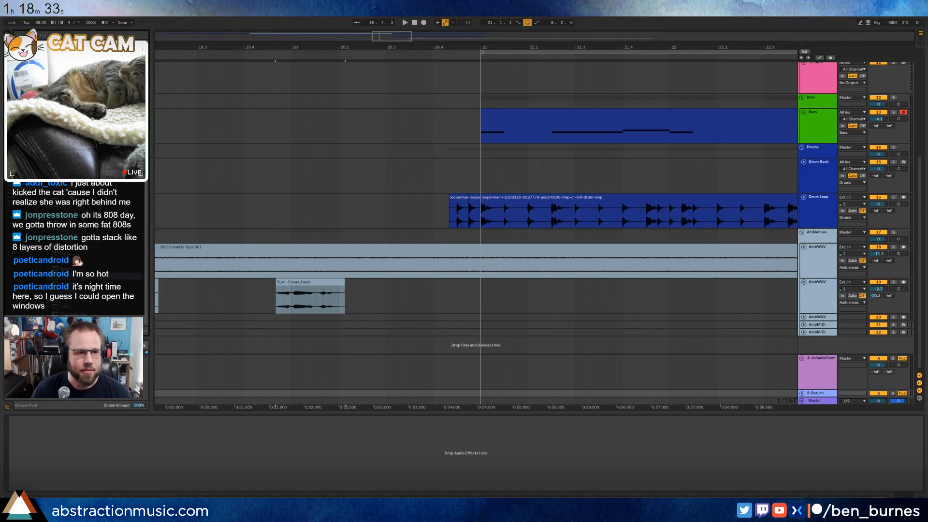
pyautogui.click(74, 195)
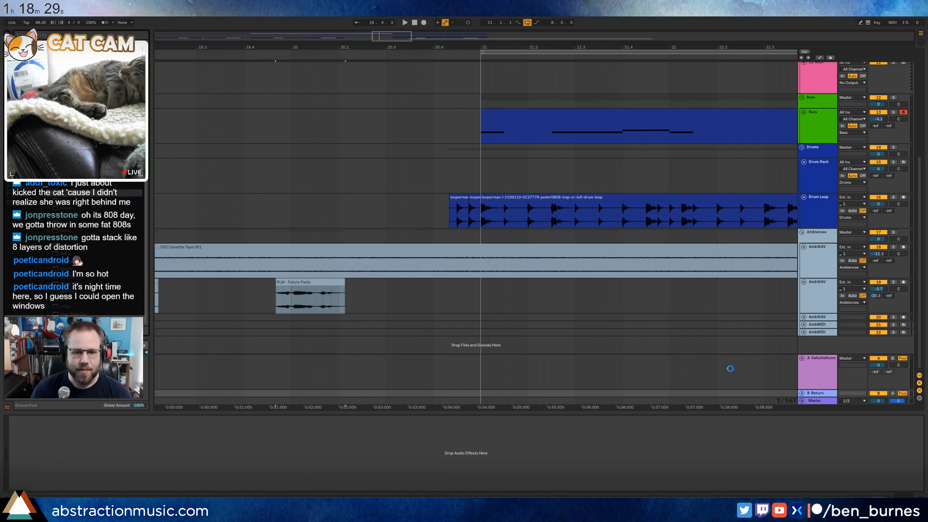
pyautogui.moveTo(800, 355); pyautogui.dragTo(652, 387)
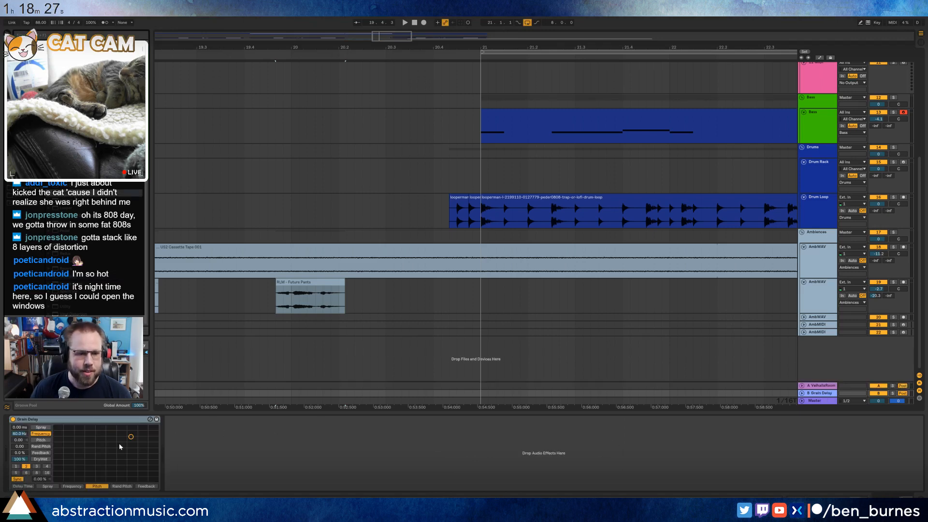
# - Set the Grain Delay to 22.2 ms spray, pitch 2 and a delay time of 3, with raised feedback
pyautogui.moveTo(21, 441); pyautogui.dragTo(21, 434)
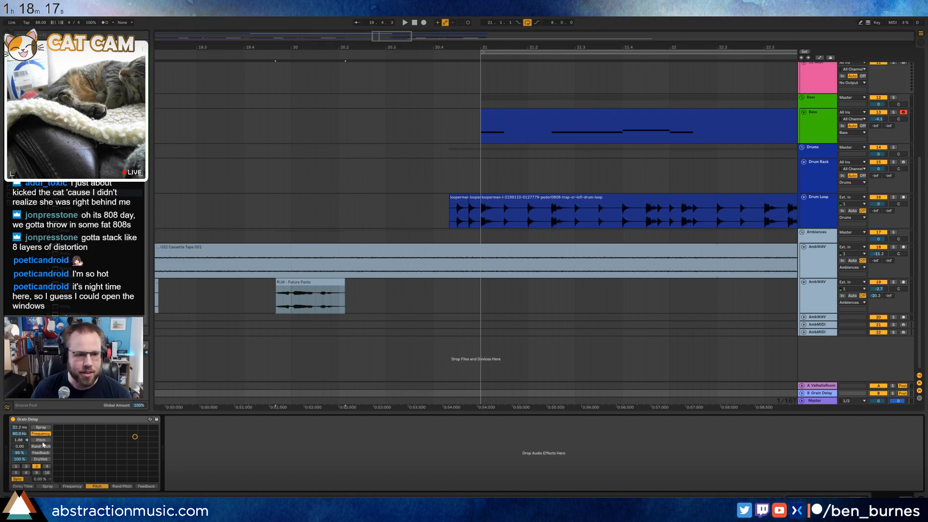
pyautogui.write('2')
pyautogui.press('Return')
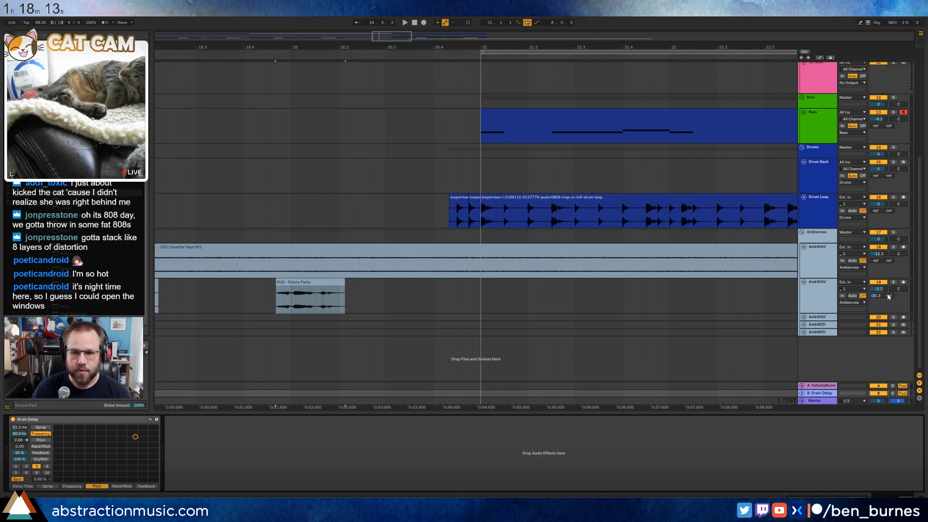
# - Automate the voice track's Grain Delay send to ramp up over the last clip and fall back to -inf dB after 20.3, and play it
pyautogui.press('a')
pyautogui.click(304, 303)
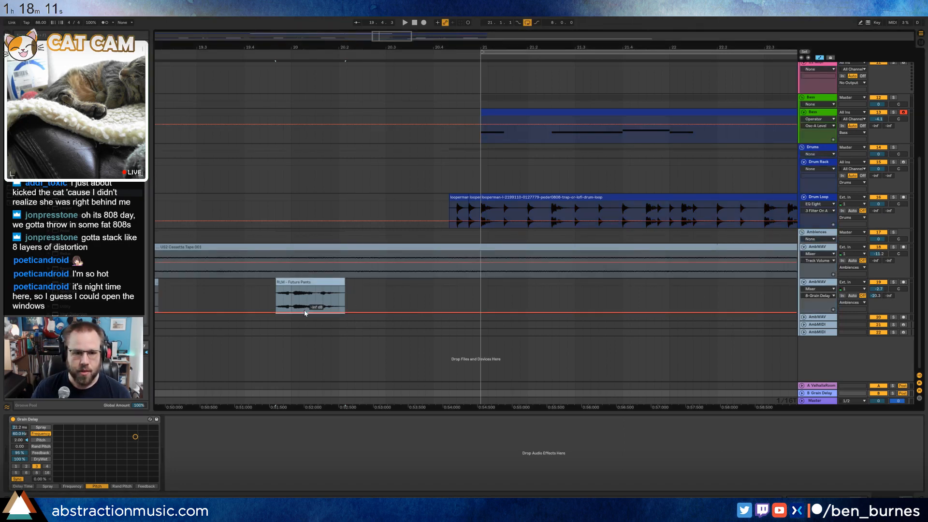
pyautogui.moveTo(328, 312); pyautogui.dragTo(329, 286)
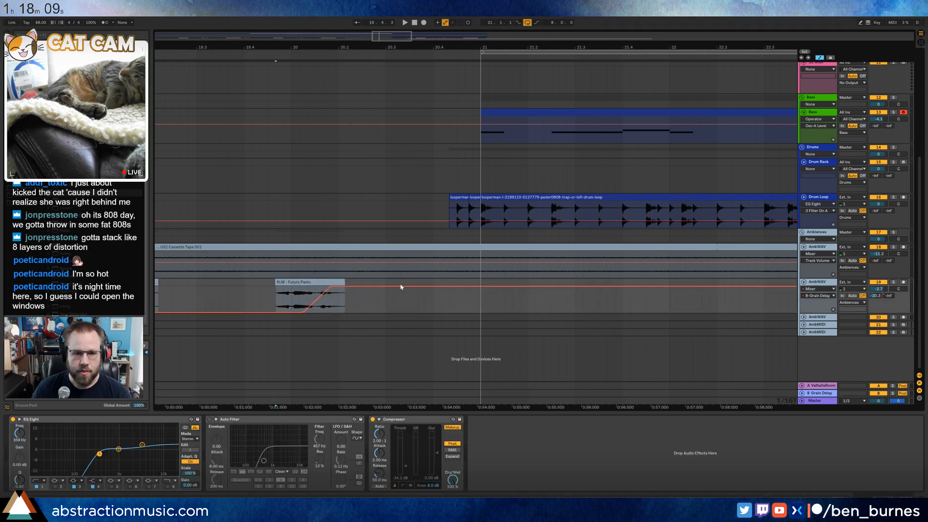
pyautogui.moveTo(414, 289); pyautogui.dragTo(415, 312)
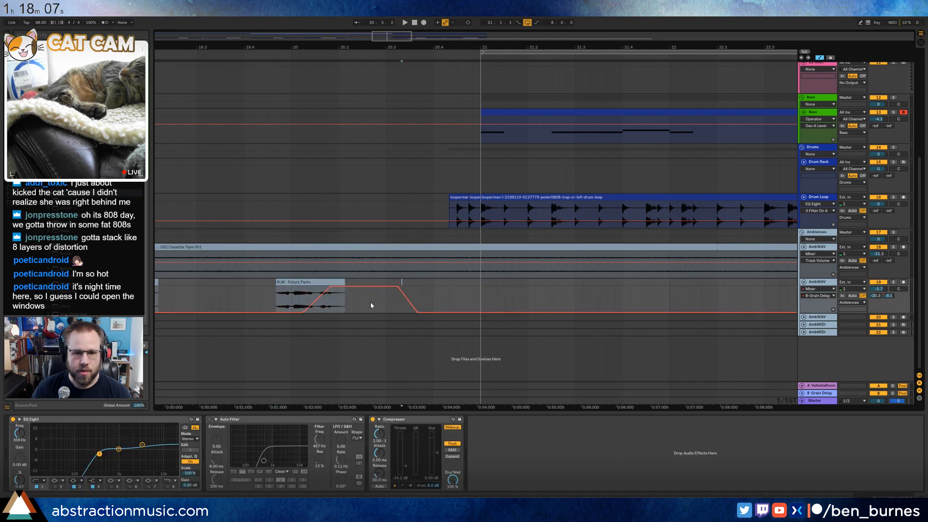
pyautogui.press('space')
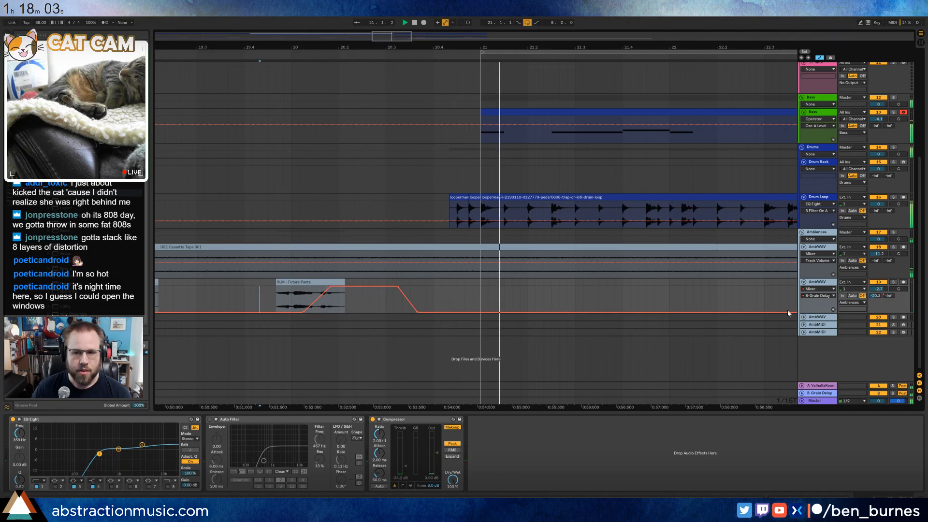
# - Set the Grain Delay's delay time to 1 and replay the end of the last voice clip
pyautogui.click(823, 393)
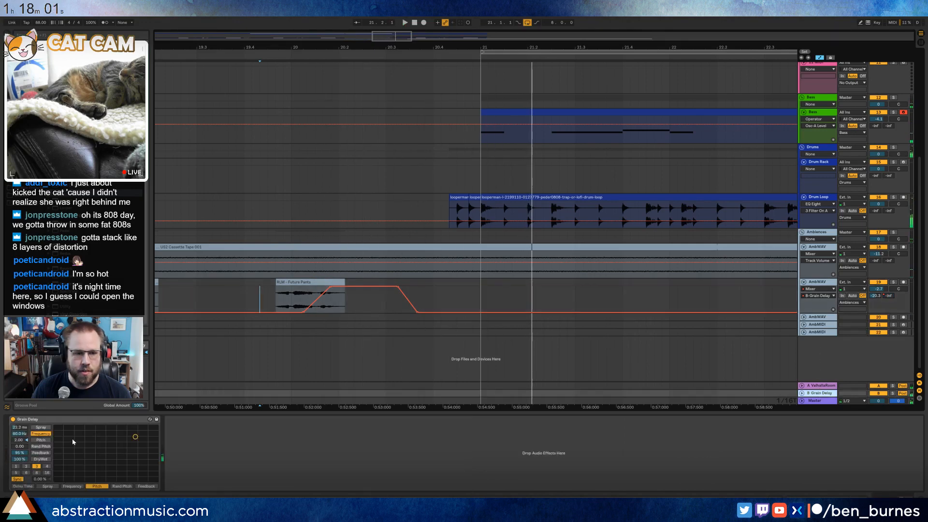
pyautogui.click(27, 467)
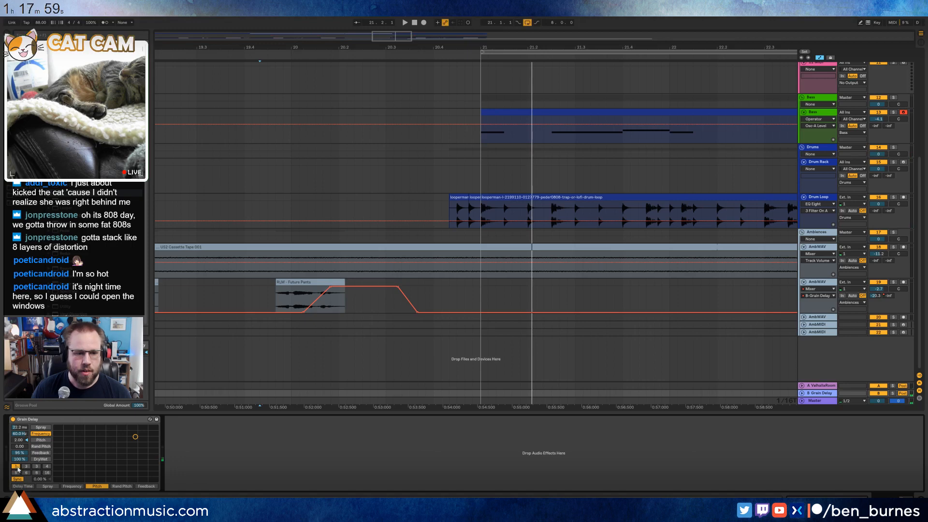
pyautogui.click(205, 302)
pyautogui.press('space')
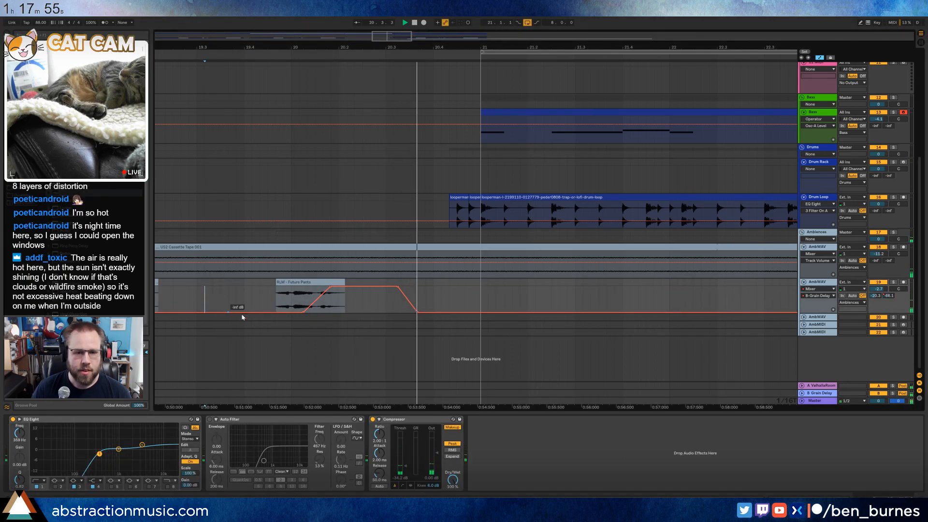
# - Send the Grain Delay return to ValhallaRoom at about -11 dB
pyautogui.moveTo(306, 315)
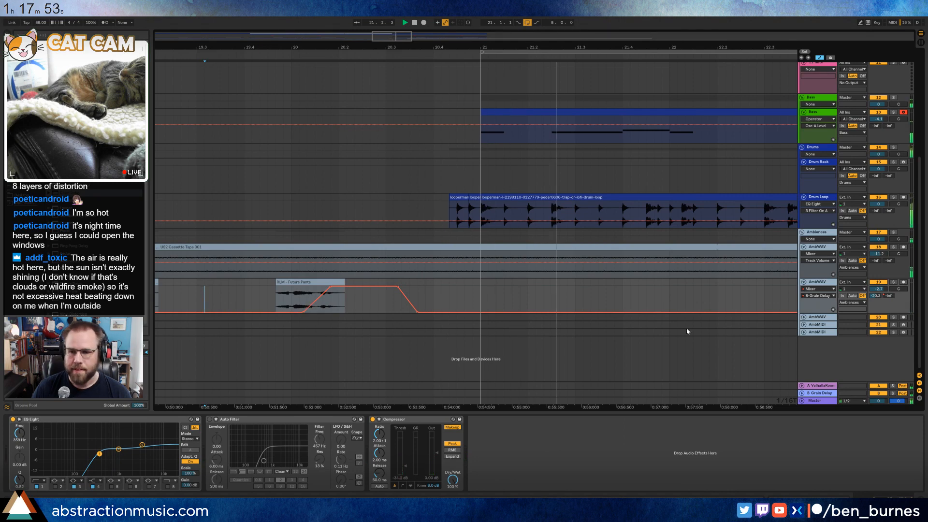
pyautogui.click(830, 394)
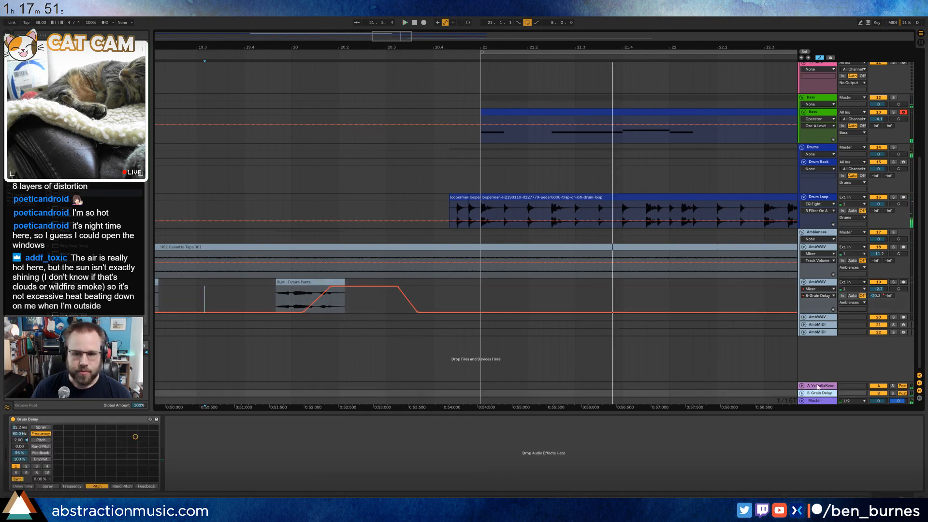
pyautogui.click(802, 393)
pyautogui.rightClick(876, 380)
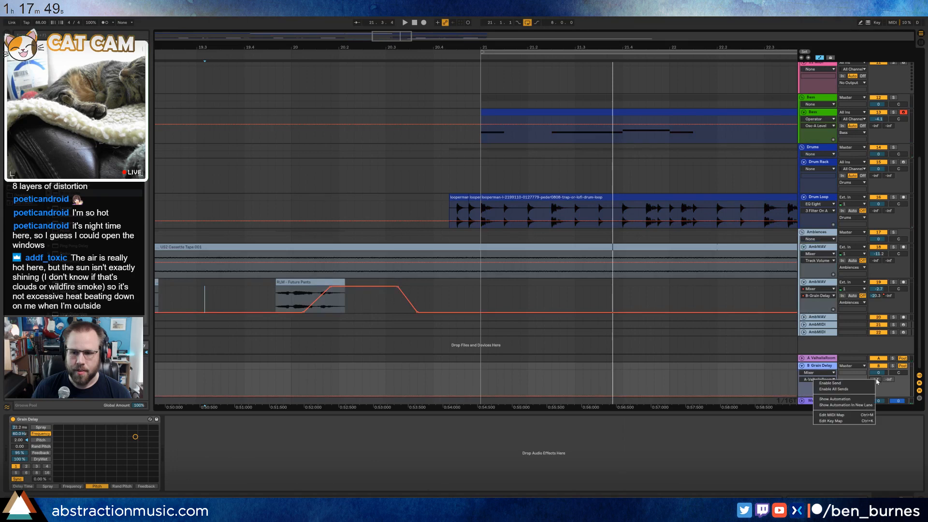
pyautogui.press('Escape')
pyautogui.moveTo(876, 379); pyautogui.dragTo(876, 360)
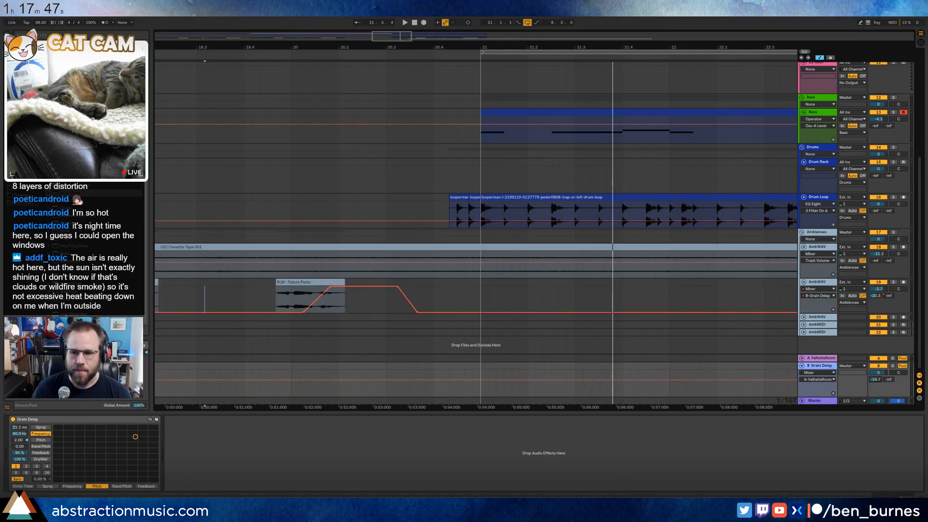
# - Set the Grain Delay's dry/wet to 50% and replay the last voice clip
pyautogui.click(24, 453)
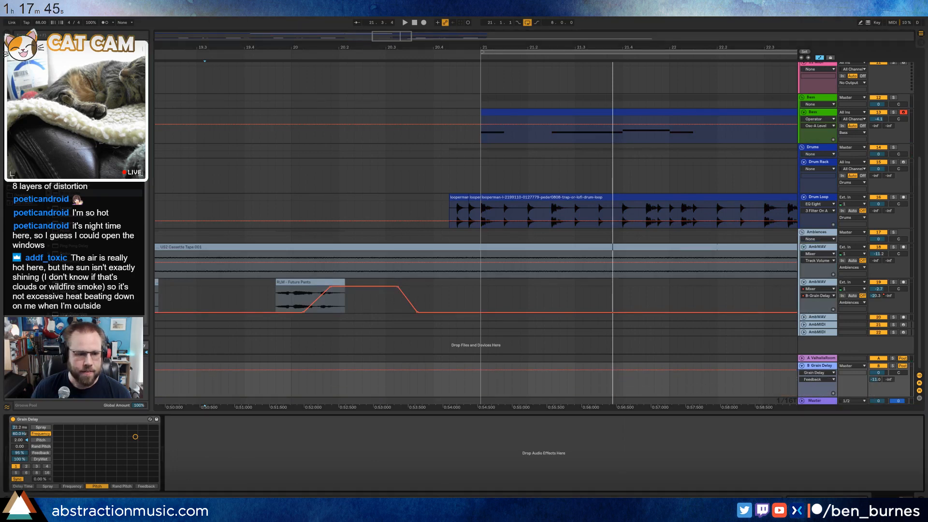
pyautogui.moveTo(23, 460); pyautogui.dragTo(24, 482)
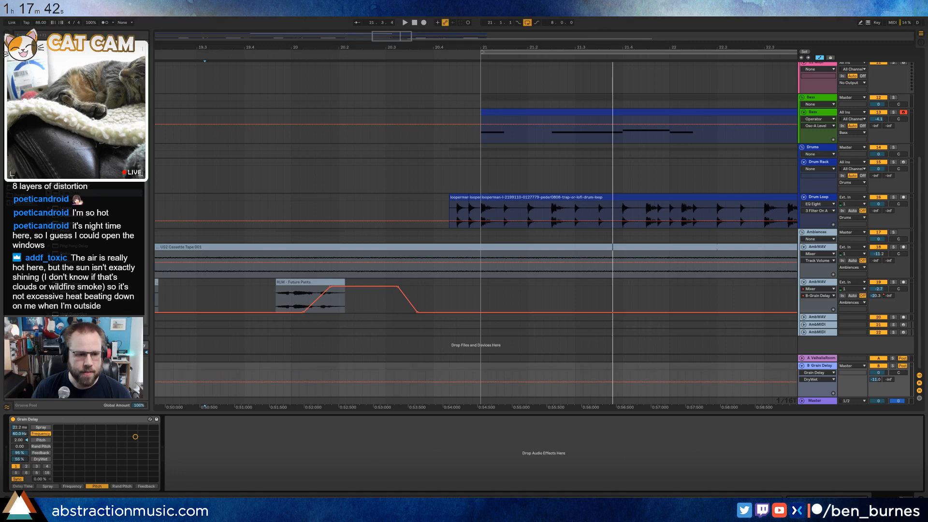
pyautogui.click(244, 305)
pyautogui.press('space')
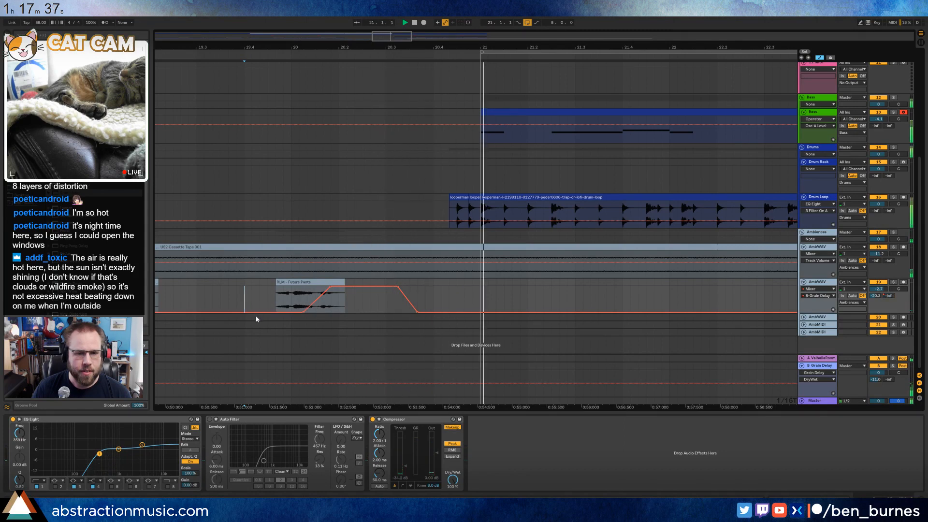
# - Reduce the Grain Delay's spray to 13.6 ms and replay the last voice clip with the automation view hidden
pyautogui.press('a')
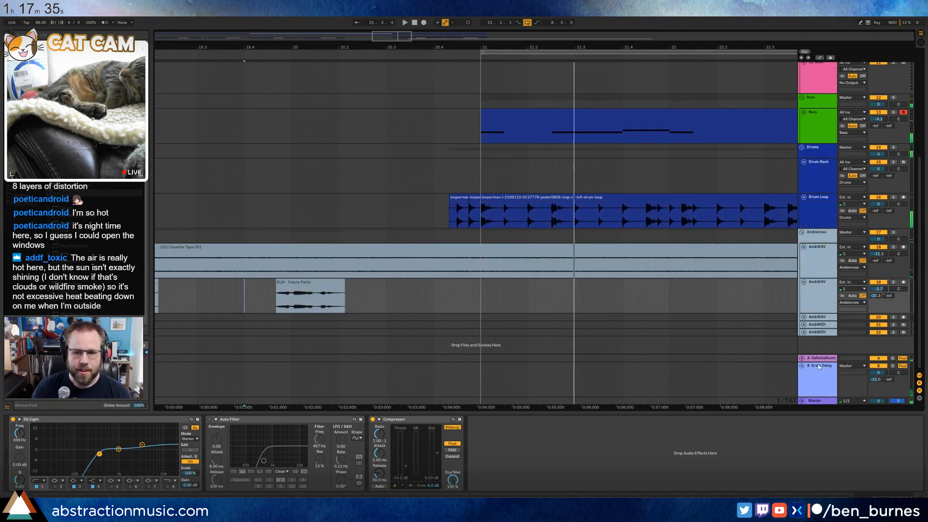
pyautogui.click(818, 366)
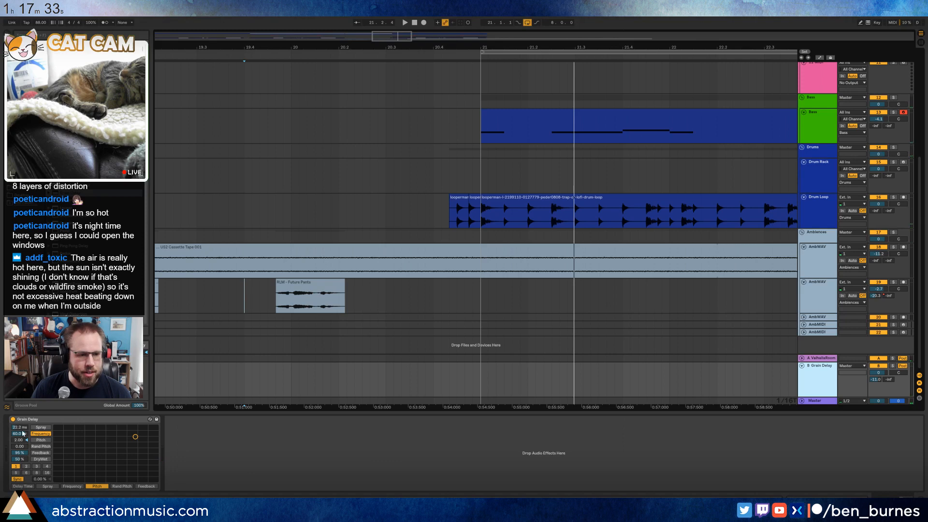
pyautogui.moveTo(16, 427); pyautogui.dragTo(15, 429)
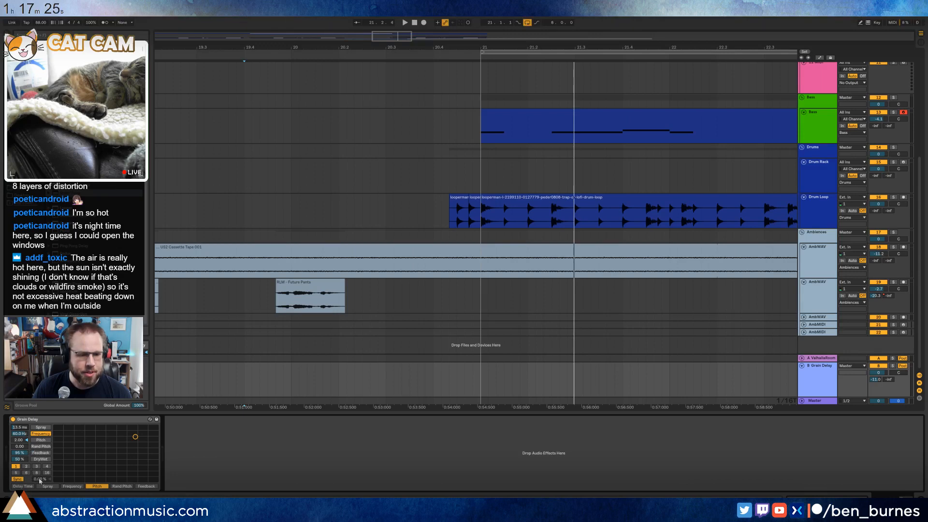
pyautogui.click(229, 296)
pyautogui.press('space')
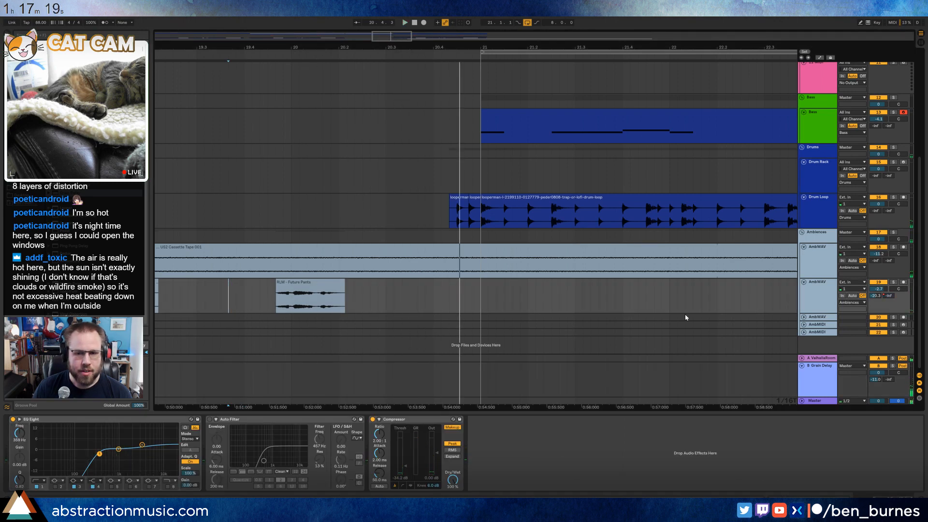
# - Show automation, move the top of the Grain Delay send's ramp slightly earlier within the last voice clip, and play the result
pyautogui.press('a')
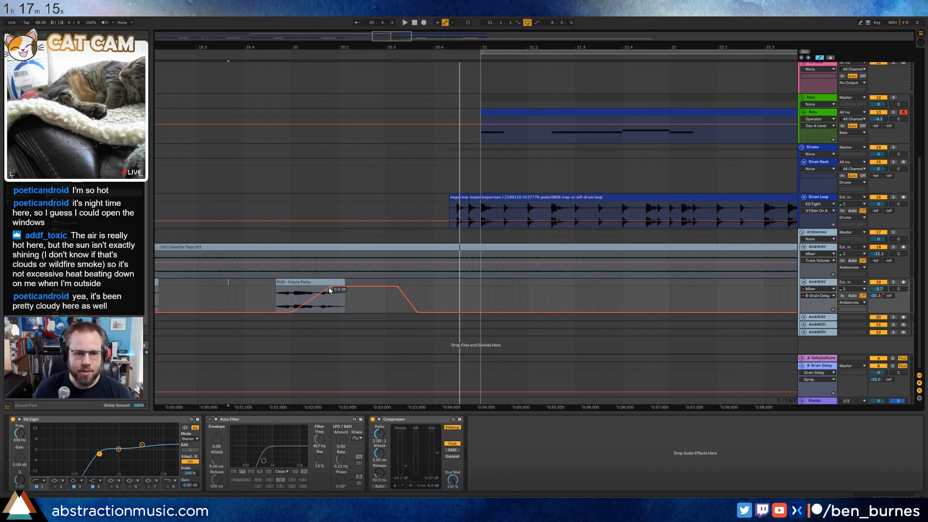
pyautogui.moveTo(330, 289); pyautogui.dragTo(314, 287)
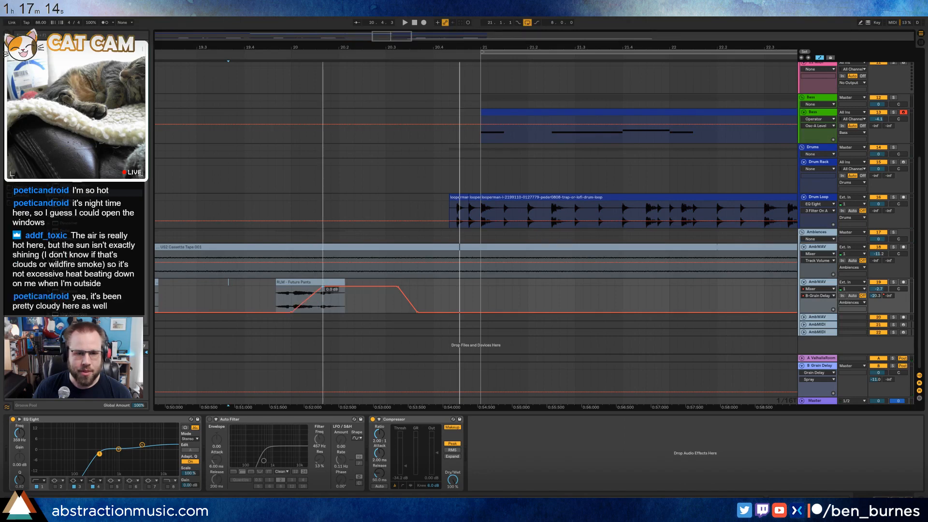
pyautogui.click(283, 293)
pyautogui.press('space')
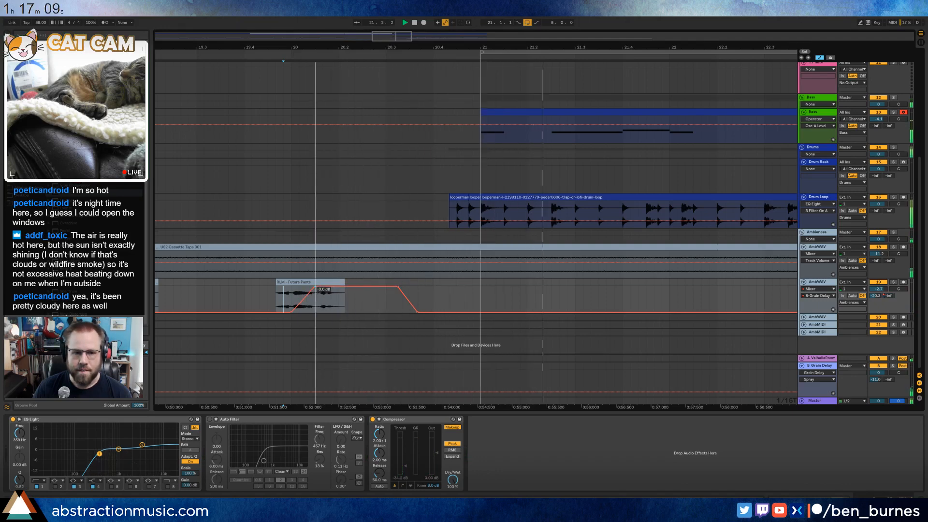
pyautogui.moveTo(315, 288); pyautogui.dragTo(324, 286)
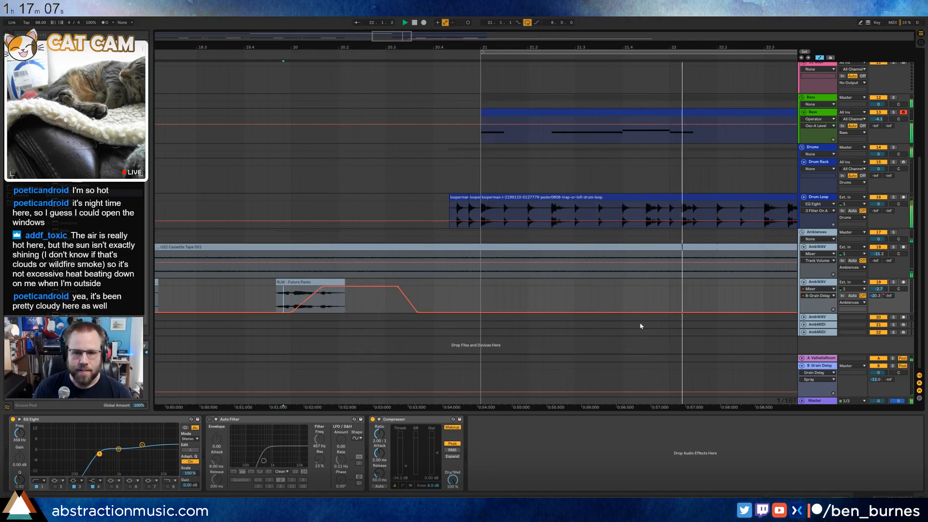
# - Copy the final third of the Pad track's tape clip at 22.4 to the spot just before beat 24.4
pyautogui.moveTo(582, 48); pyautogui.dragTo(465, 7)
pyautogui.scroll(8, 553, 170)
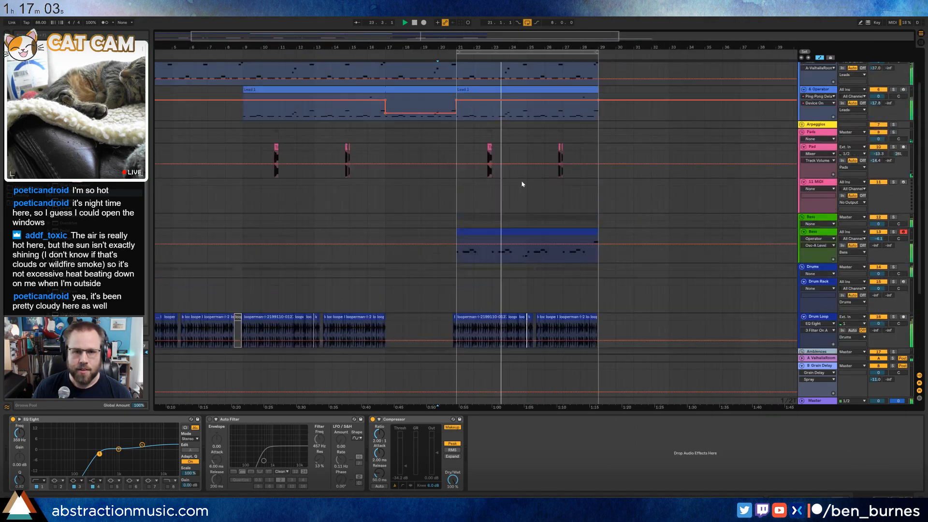
pyautogui.scroll(3, 522, 184)
pyautogui.press('a')
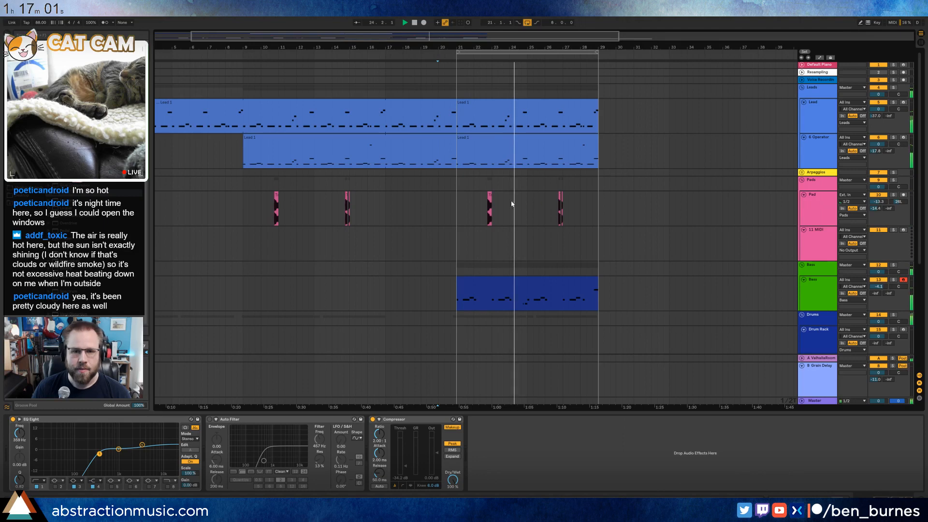
pyautogui.scroll(5, 513, 204)
pyautogui.click(311, 218)
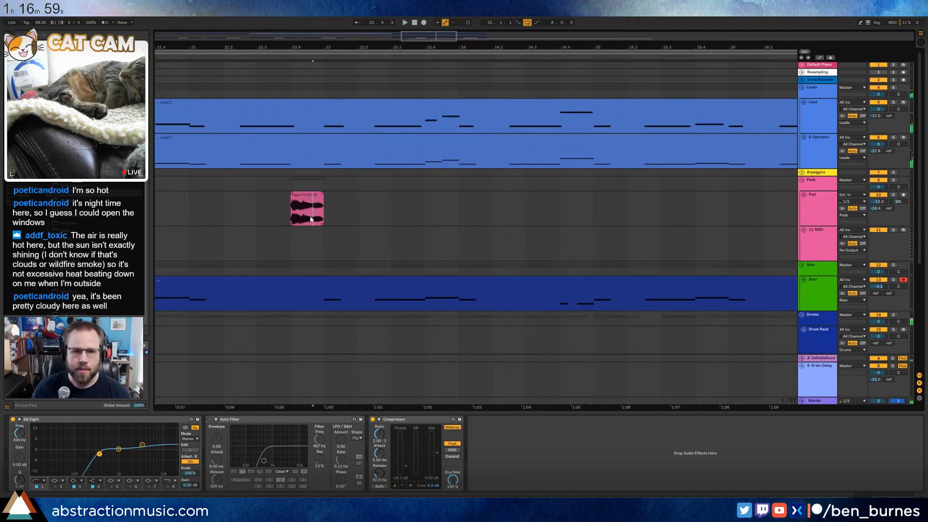
pyautogui.click(584, 204)
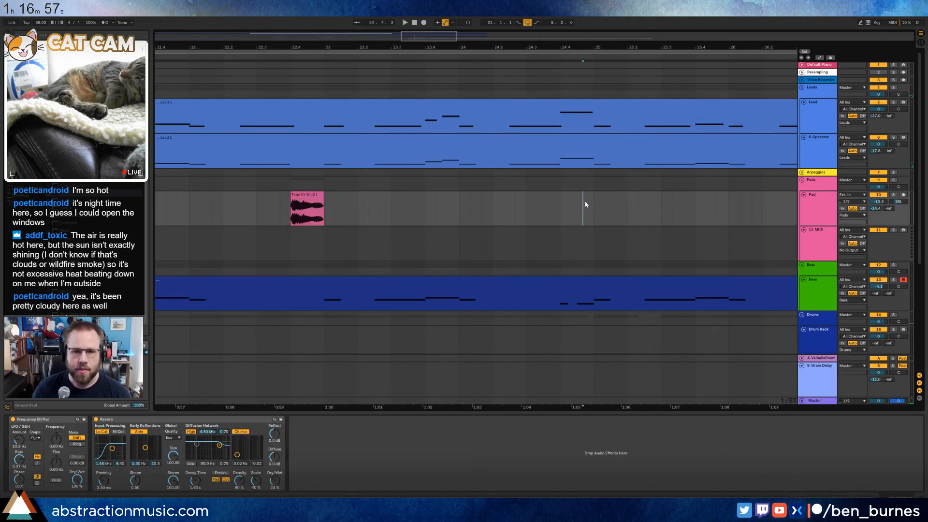
pyautogui.click(552, 206)
pyautogui.hotkey('ctrl', 'v')
pyautogui.hotkey('shift', 'Tab')
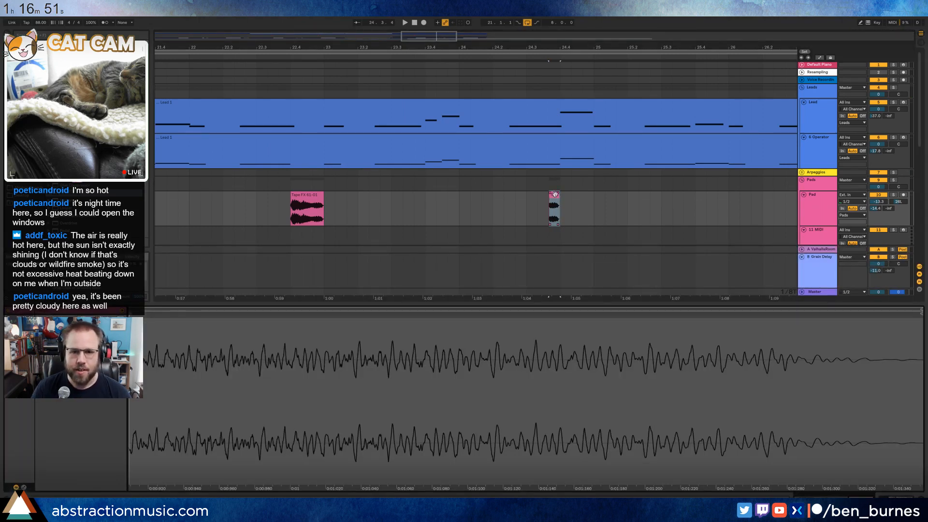
# - Paste a second copy of the tape slice just before bar 25 on the Pad track and play both slices
pyautogui.click(582, 208)
pyautogui.hotkey('ctrl', 'v')
pyautogui.click(471, 208)
pyautogui.press('space')
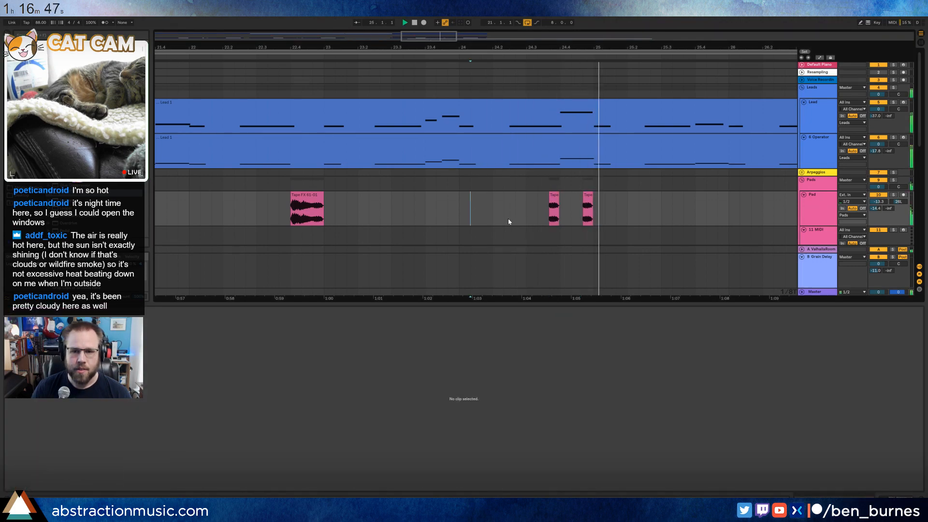
pyautogui.click(554, 212)
pyautogui.press('space')
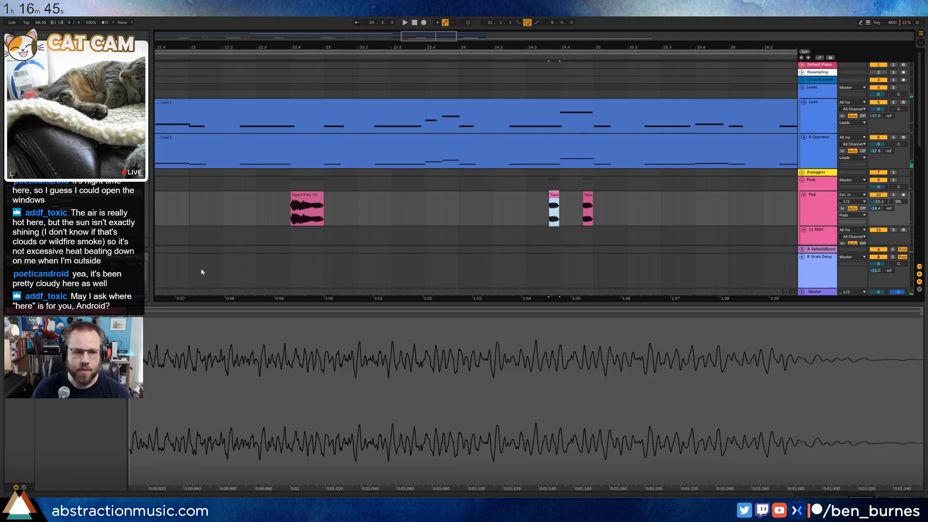
# - Replace the slice before beat 24.4 with the middle third of the tape clip at 22.4 and audition it
pyautogui.click(304, 219)
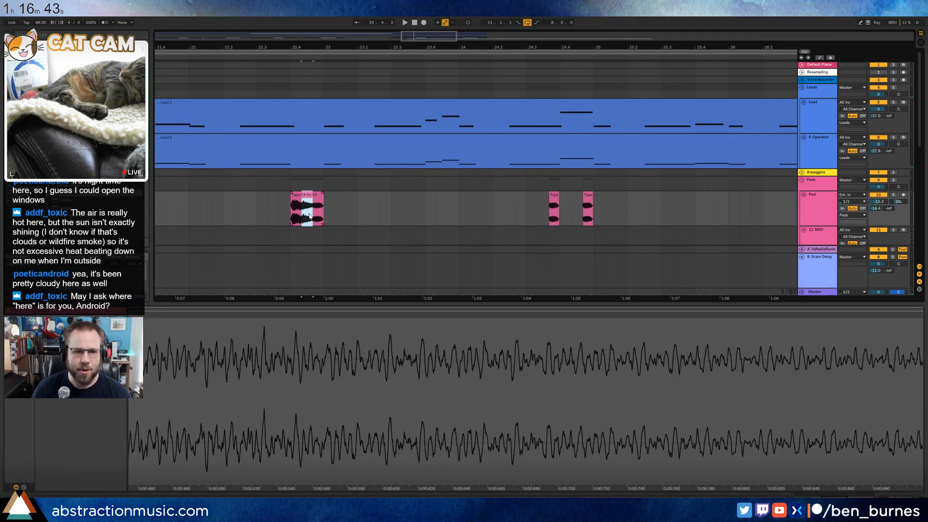
pyautogui.click(556, 202)
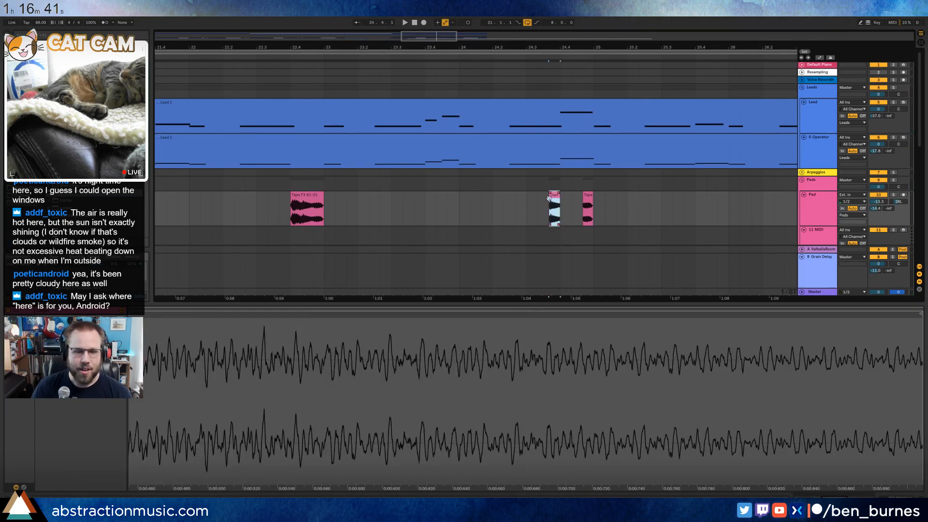
pyautogui.click(51, 362)
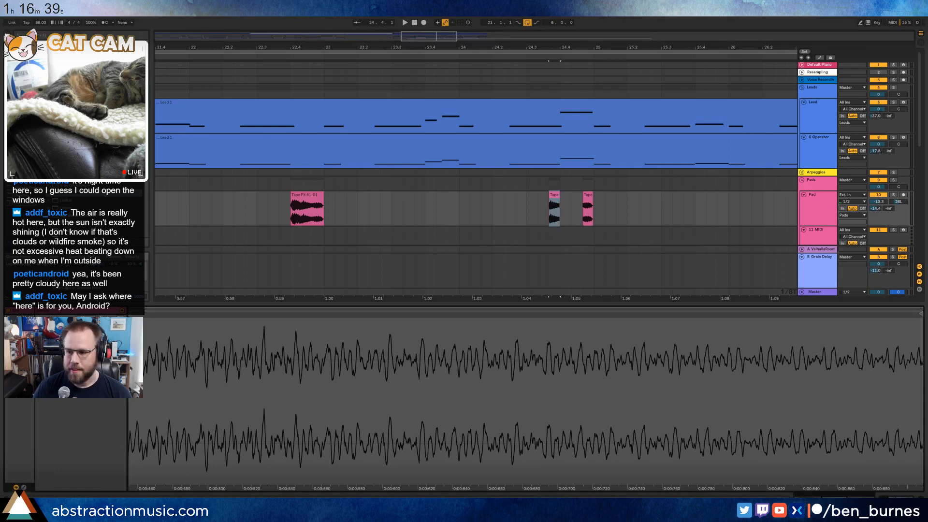
pyautogui.click(520, 204)
pyautogui.press('space')
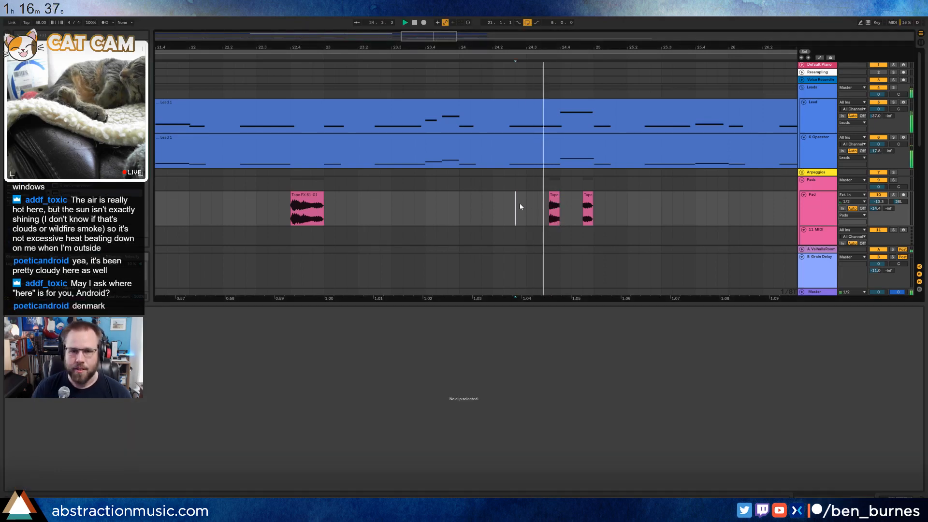
pyautogui.press('space')
# - Replace the slice before bar 25 with a copy of the slice before beat 24.4 and play the pair
pyautogui.click(588, 195)
pyautogui.click(555, 195)
pyautogui.hotkey('ctrl', 'c')
pyautogui.click(592, 200)
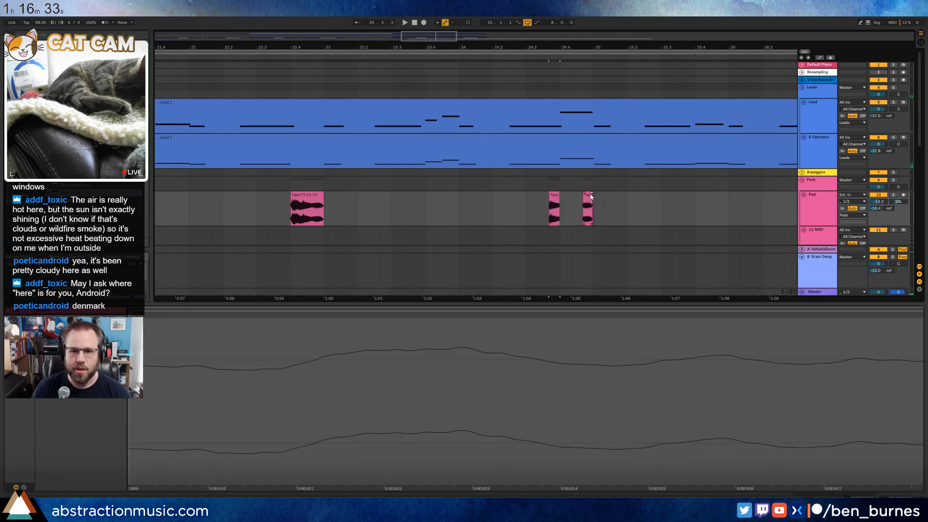
pyautogui.click(587, 195)
pyautogui.hotkey('ctrl', 'v')
pyautogui.click(503, 208)
pyautogui.press('space')
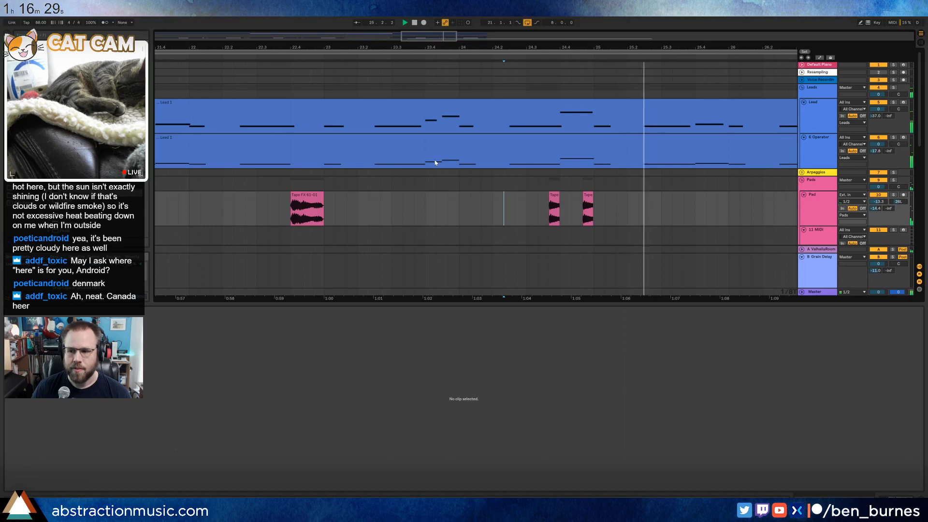
# - Try a copy of the opening third of the tape clip from 22.4 at 28.3 on the Pad track and delete it
pyautogui.moveTo(571, 47); pyautogui.dragTo(431, 24)
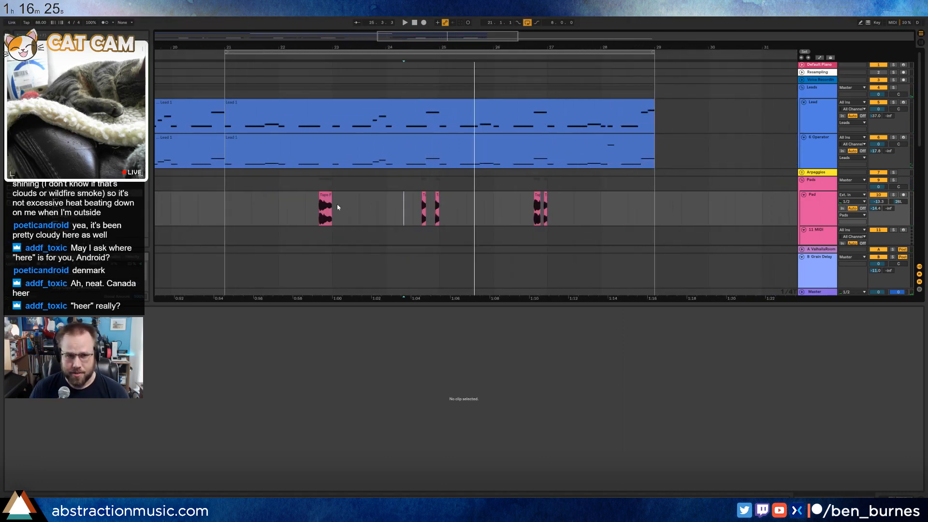
pyautogui.scroll(5, 322, 208)
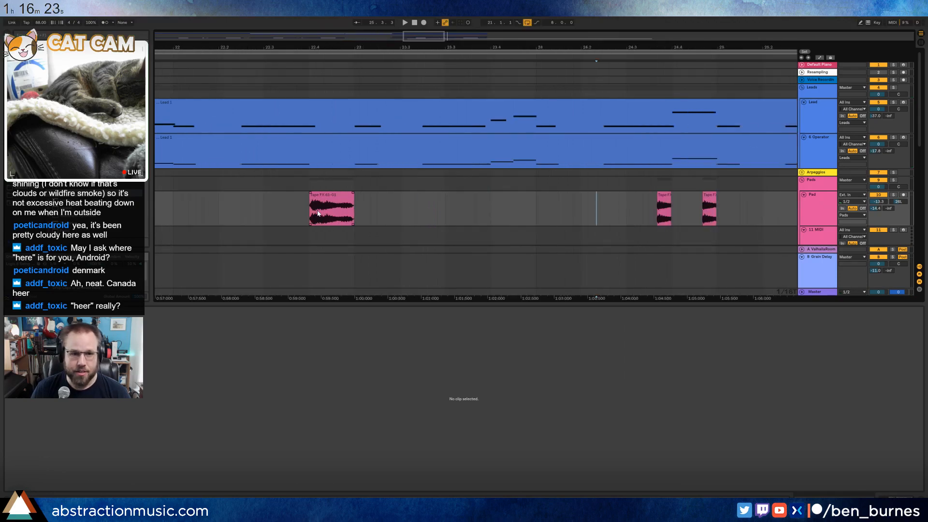
pyautogui.moveTo(313, 214); pyautogui.dragTo(325, 212)
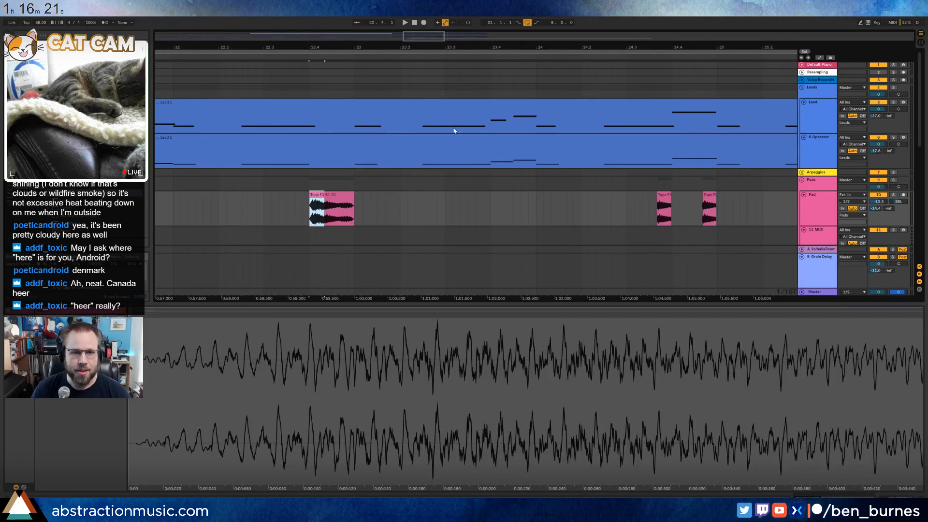
pyautogui.scroll(-8, 489, 207)
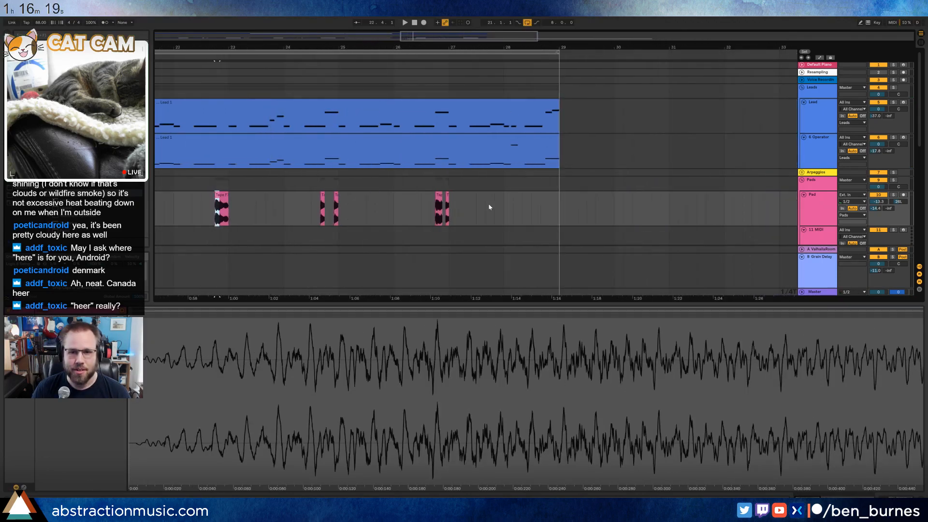
pyautogui.click(533, 204)
pyautogui.hotkey('ctrl', 'v')
pyautogui.scroll(6, 544, 212)
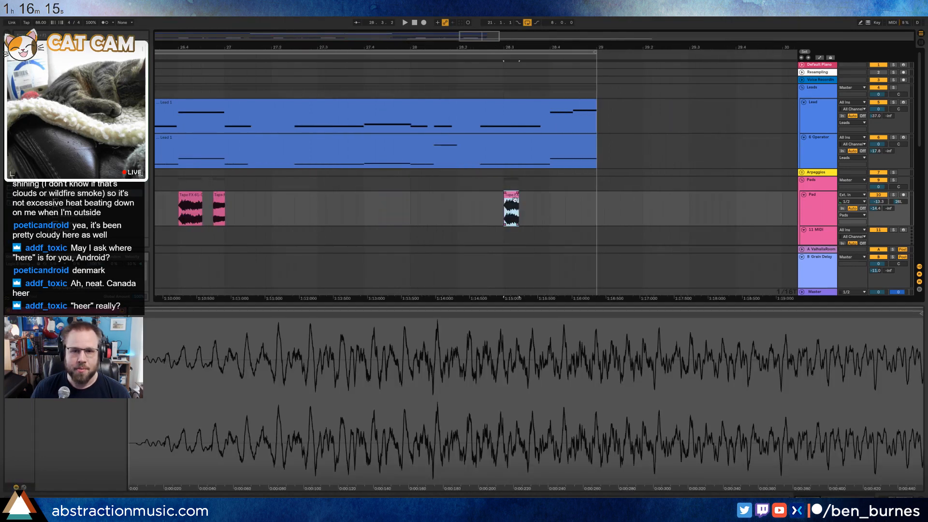
pyautogui.press('Delete')
# - Load the Massive synth onto the empty 11 MIDI track below the Pad track
pyautogui.moveTo(477, 38); pyautogui.dragTo(368, 21)
pyautogui.click(820, 233)
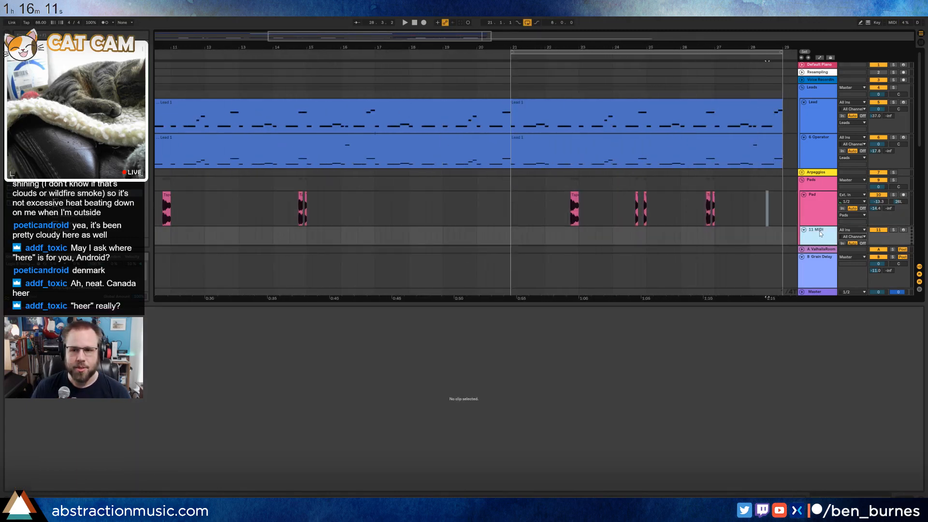
pyautogui.doubleClick(820, 233)
pyautogui.scroll(-3, 468, 241)
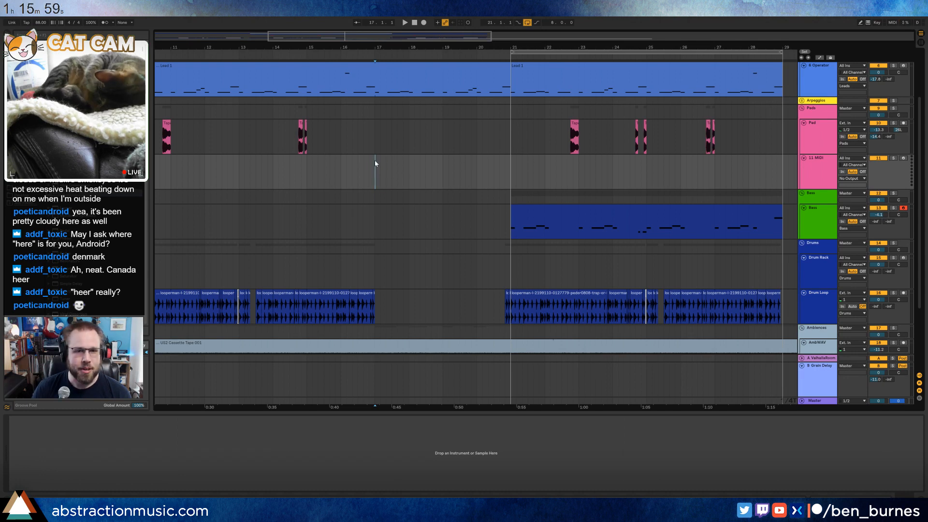
pyautogui.moveTo(375, 160); pyautogui.dragTo(511, 162)
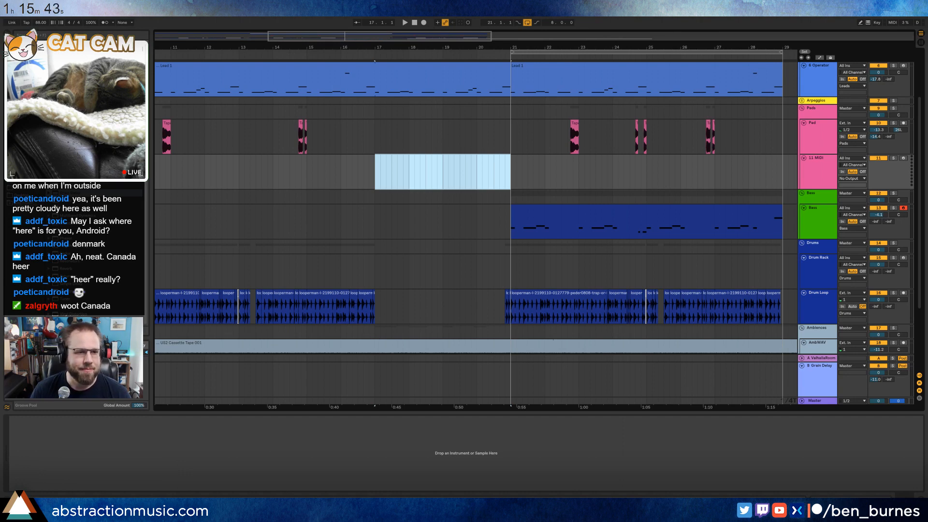
pyautogui.hotkey('ctrl', 'f')
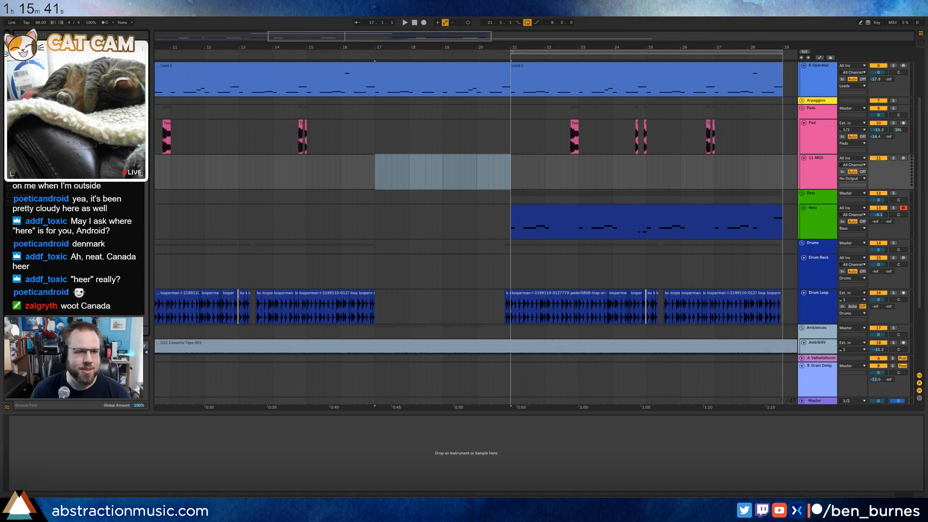
pyautogui.click(23, 131)
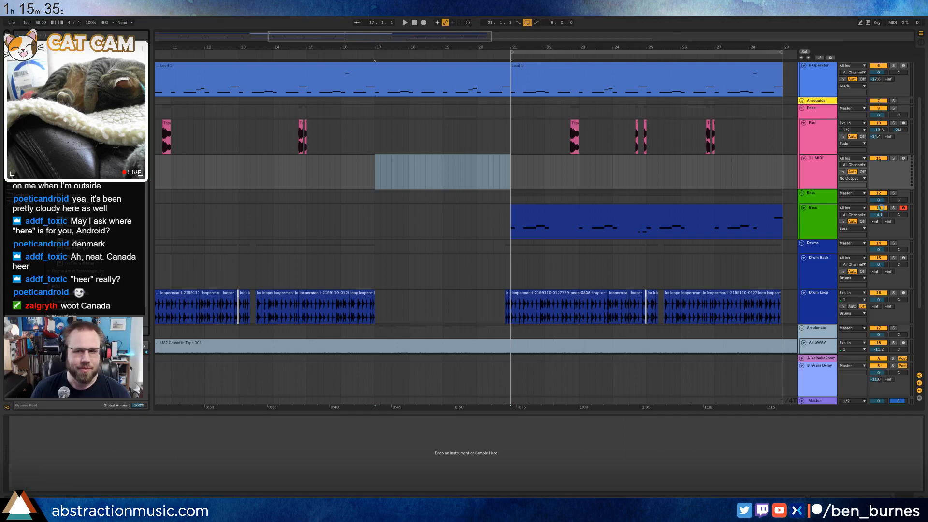
pyautogui.click(878, 166)
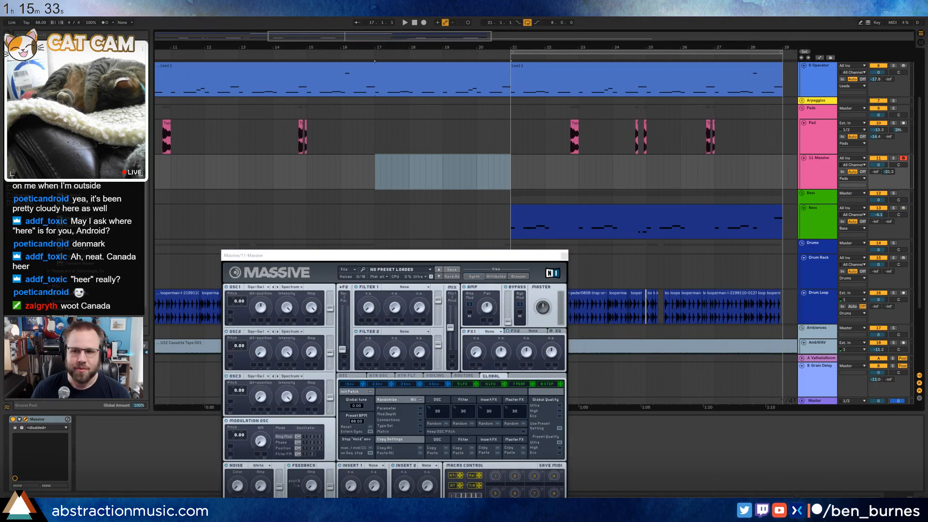
pyautogui.moveTo(875, 172); pyautogui.dragTo(875, 159)
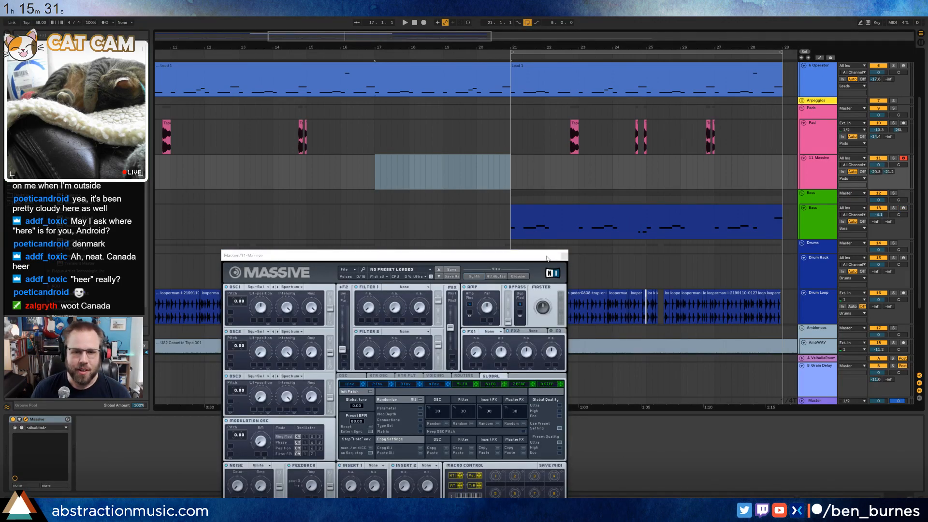
# - Set Massive's Filter 1 to a lowpass type and route all three oscillators fully into Filter 1
pyautogui.moveTo(547, 257); pyautogui.dragTo(538, 201)
pyautogui.click(396, 230)
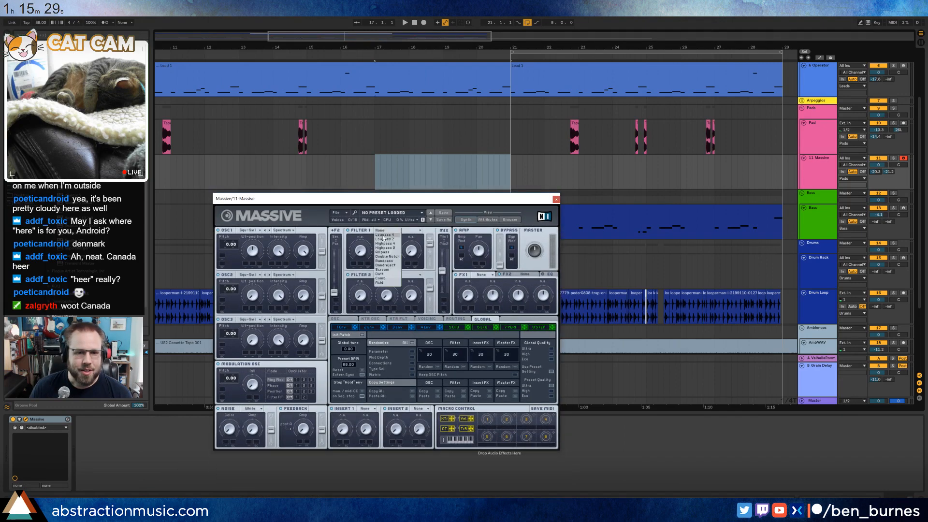
pyautogui.click(387, 238)
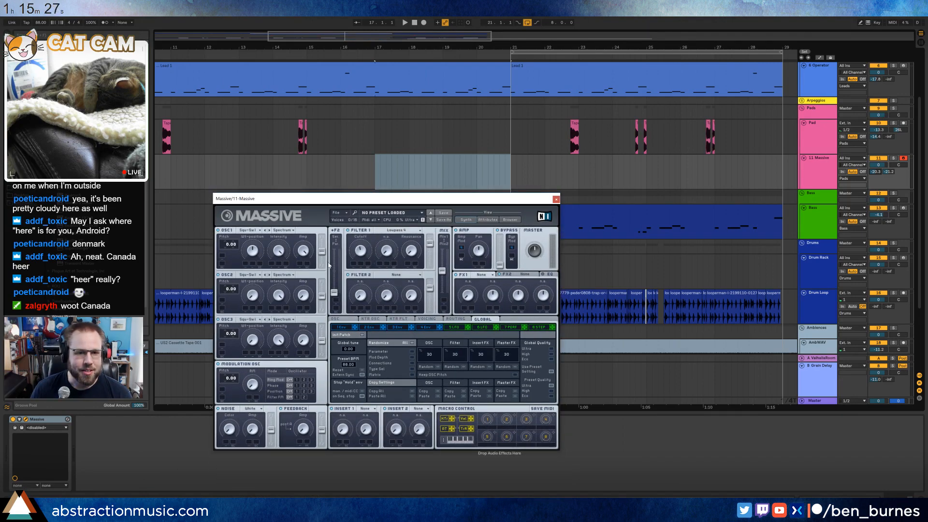
pyautogui.moveTo(322, 252); pyautogui.dragTo(321, 234)
pyautogui.moveTo(322, 295); pyautogui.dragTo(315, 242)
pyautogui.moveTo(322, 344); pyautogui.dragTo(322, 328)
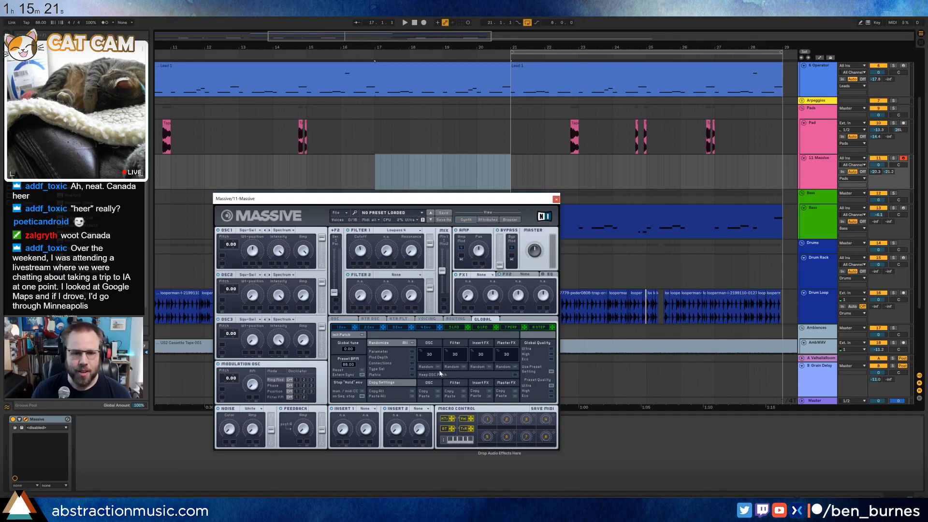
# - Shape Massive's envelope 4 with a slow attack, full sustain level and an adjusted release
pyautogui.click(427, 327)
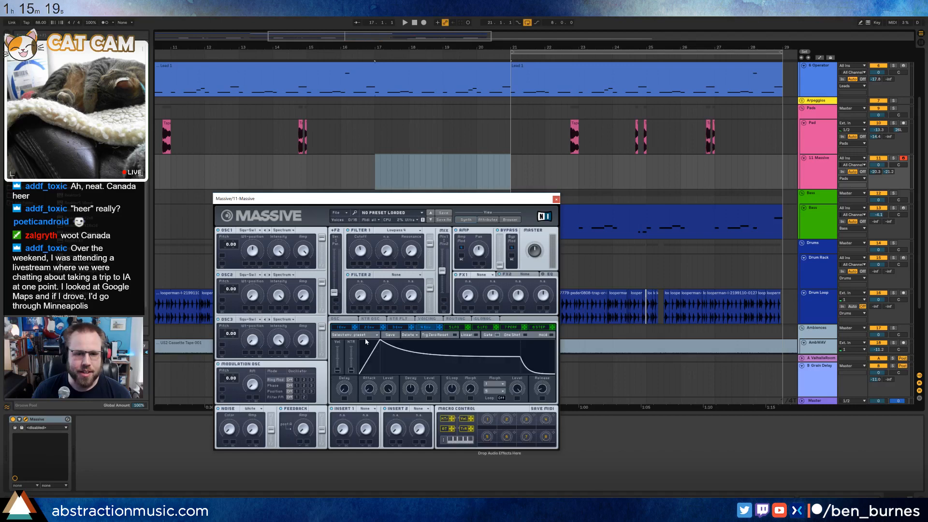
pyautogui.moveTo(379, 342); pyautogui.dragTo(427, 336)
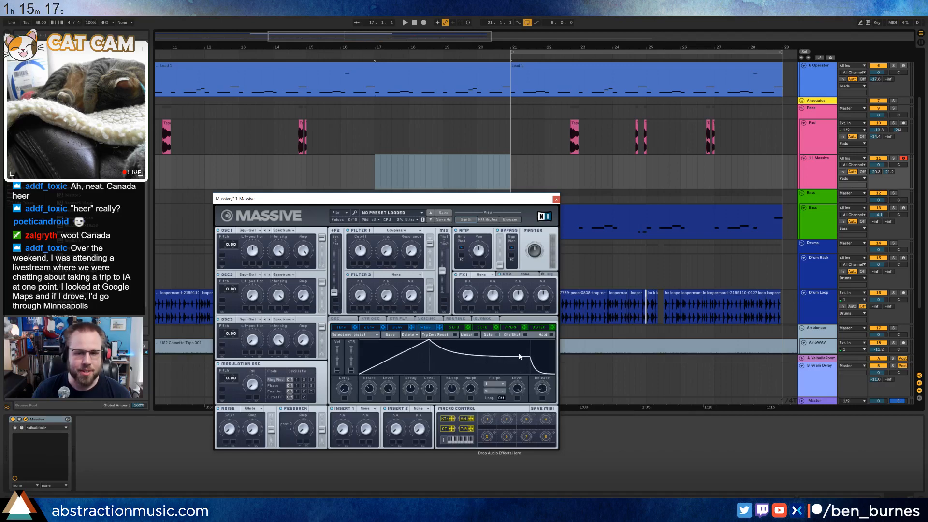
pyautogui.moveTo(520, 356); pyautogui.dragTo(517, 327)
pyautogui.moveTo(536, 396); pyautogui.dragTo(527, 374)
pyautogui.moveTo(418, 343); pyautogui.dragTo(421, 341)
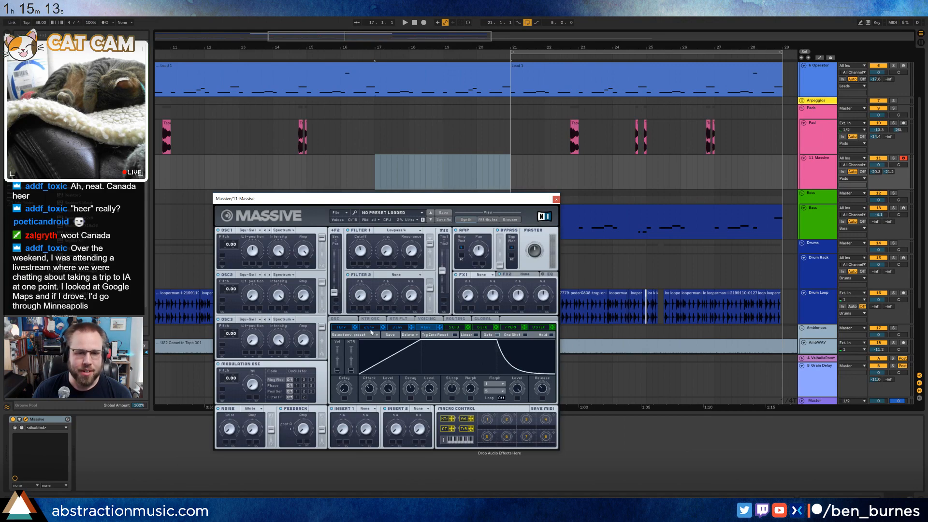
# - Choose a Digi Cook wavetable for OSC1 and adjust Filter 1's cutoff and resonance while playing notes
pyautogui.click(259, 231)
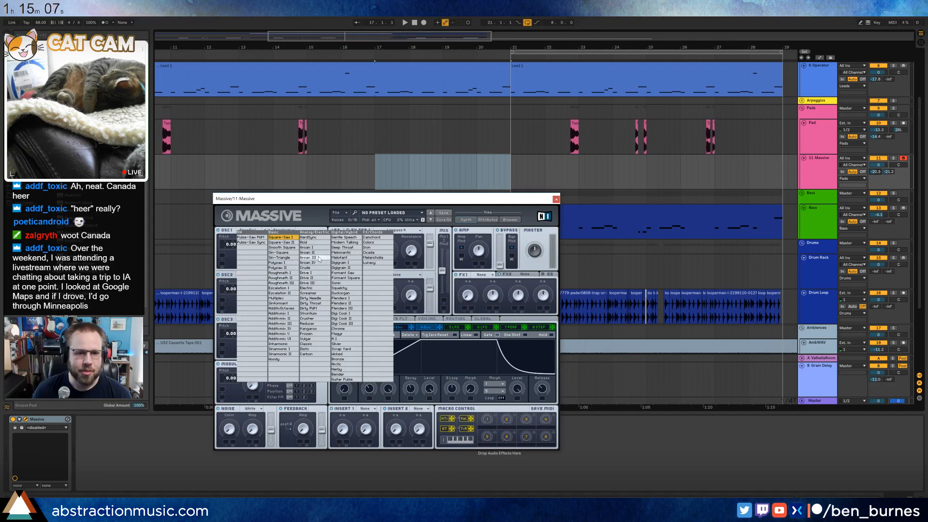
pyautogui.click(352, 319)
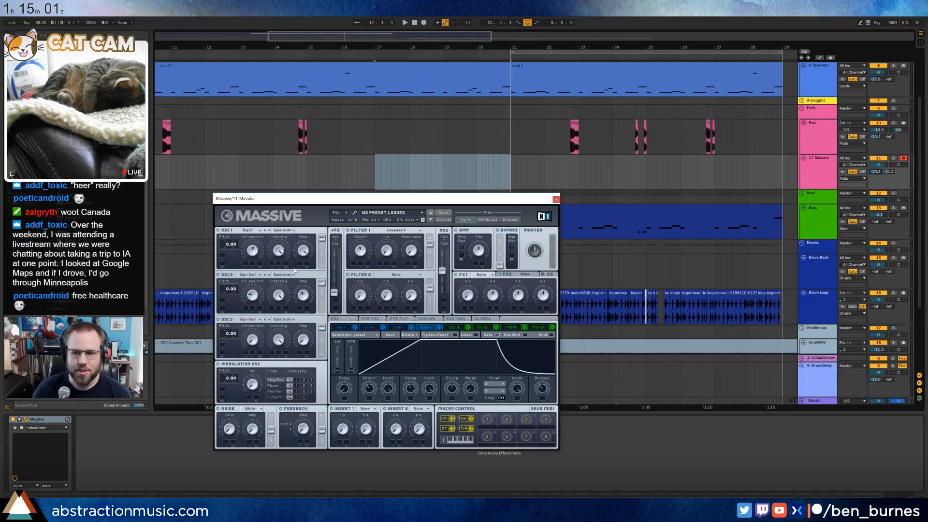
pyautogui.click(375, 172)
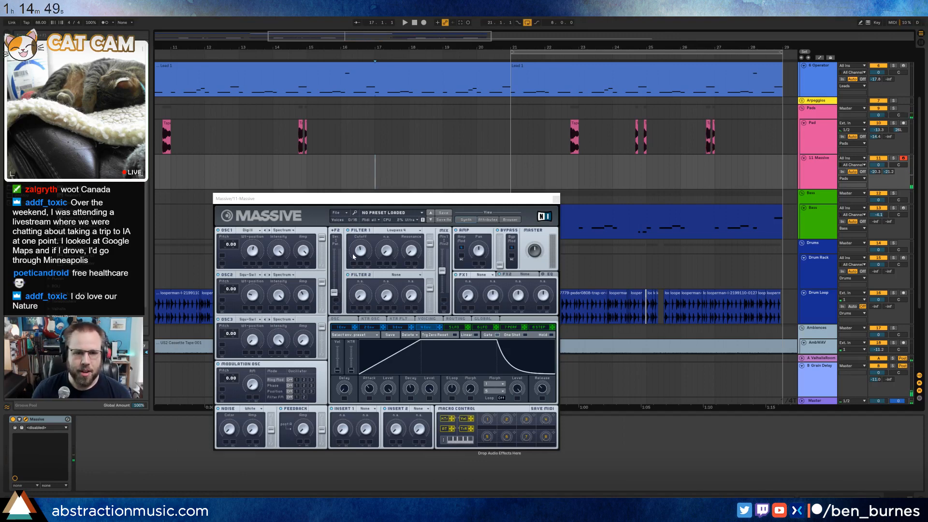
pyautogui.moveTo(353, 254); pyautogui.dragTo(355, 238)
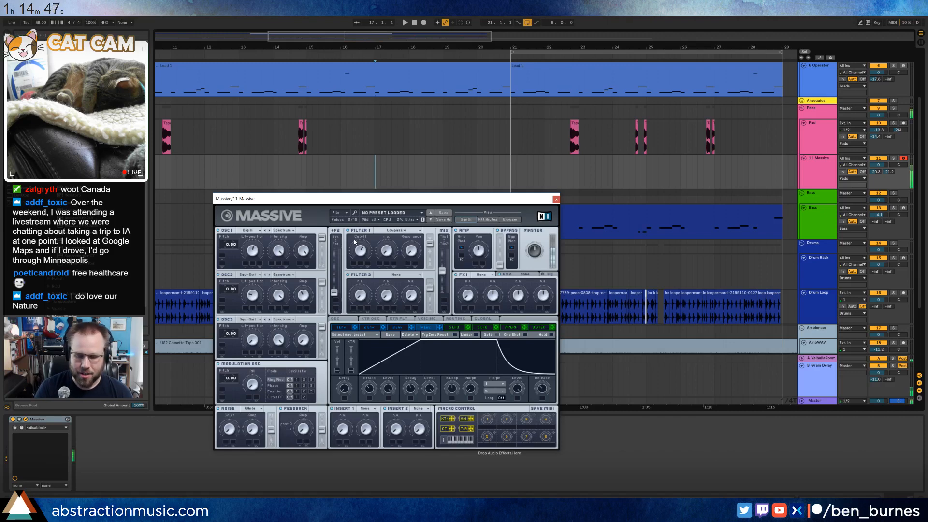
pyautogui.moveTo(406, 245); pyautogui.dragTo(403, 225)
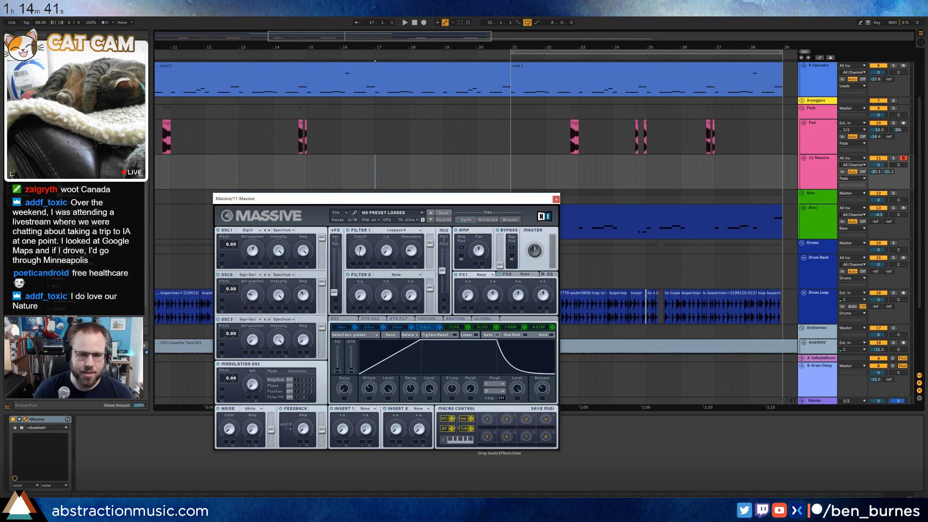
# - Shape envelope 3 with a long attack and no sustain, and use it to modulate Filter 1's cutoff
pyautogui.click(401, 328)
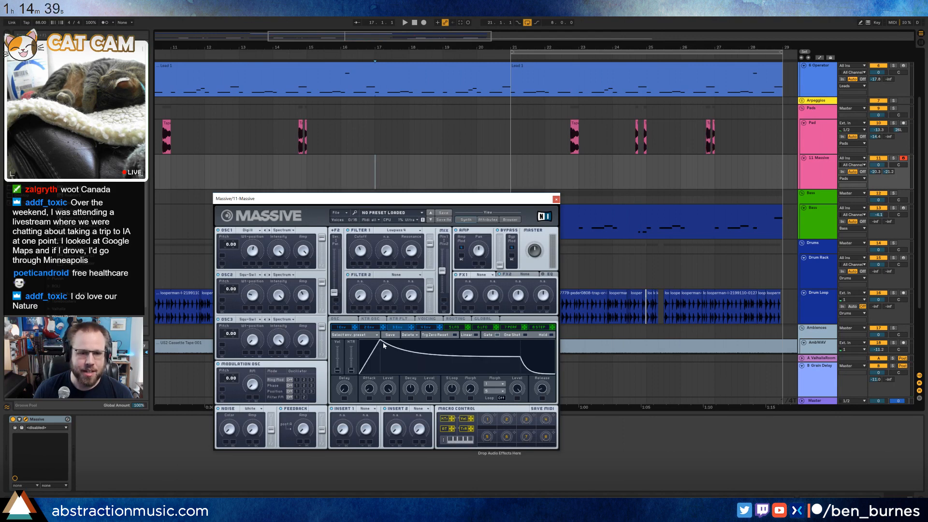
pyautogui.moveTo(516, 384); pyautogui.dragTo(515, 387)
pyautogui.moveTo(384, 347); pyautogui.dragTo(397, 344)
pyautogui.moveTo(351, 267)
pyautogui.mouseDown()
pyautogui.moveTo(356, 252)
pyautogui.moveTo(365, 259)
pyautogui.mouseUp()
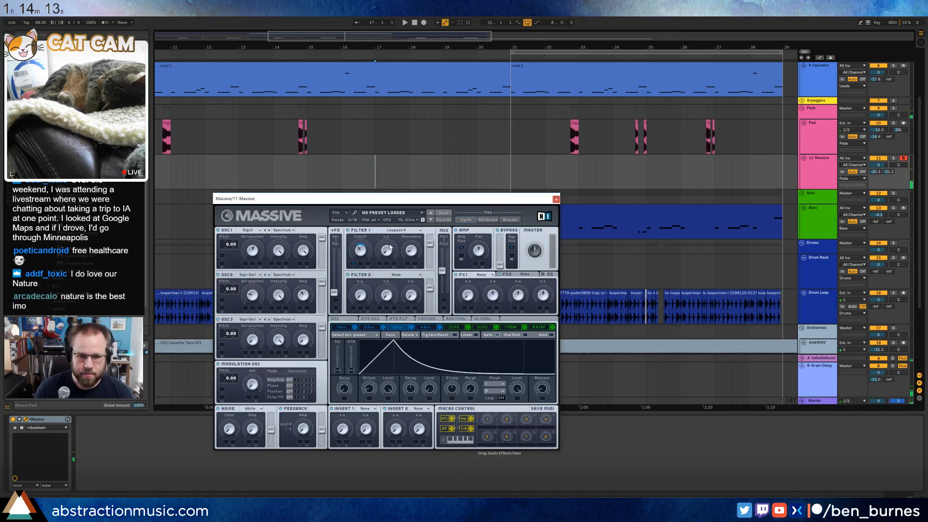
pyautogui.moveTo(397, 342); pyautogui.dragTo(423, 341)
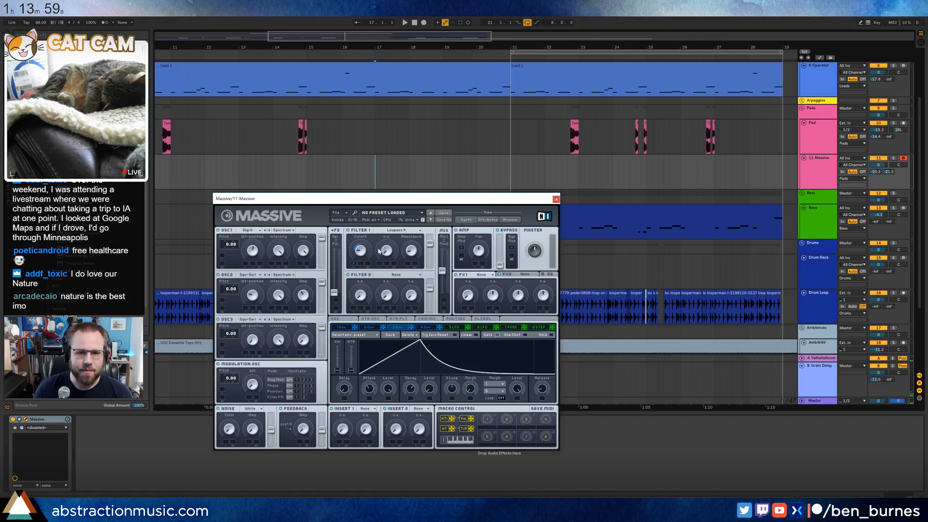
# - Close the Massive window and add a Ping Pong Delay after Massive on its track
pyautogui.click(555, 199)
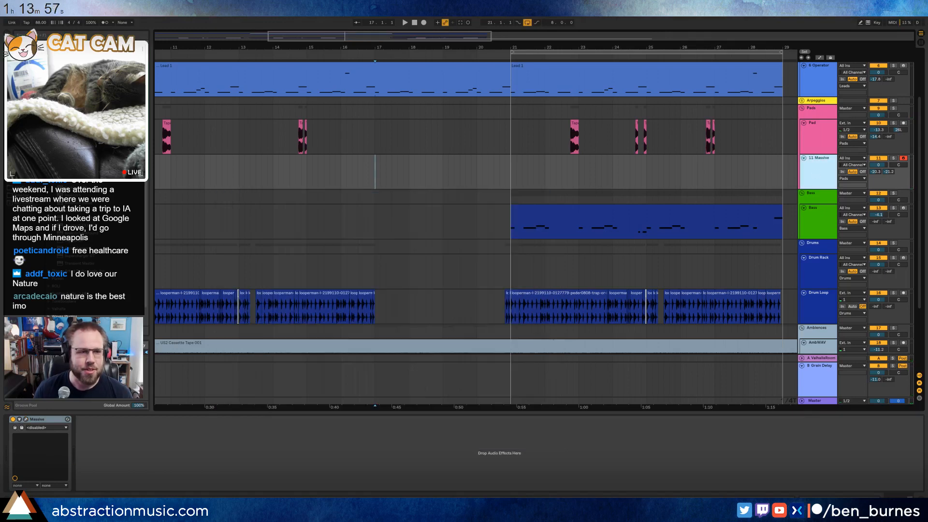
pyautogui.click(24, 135)
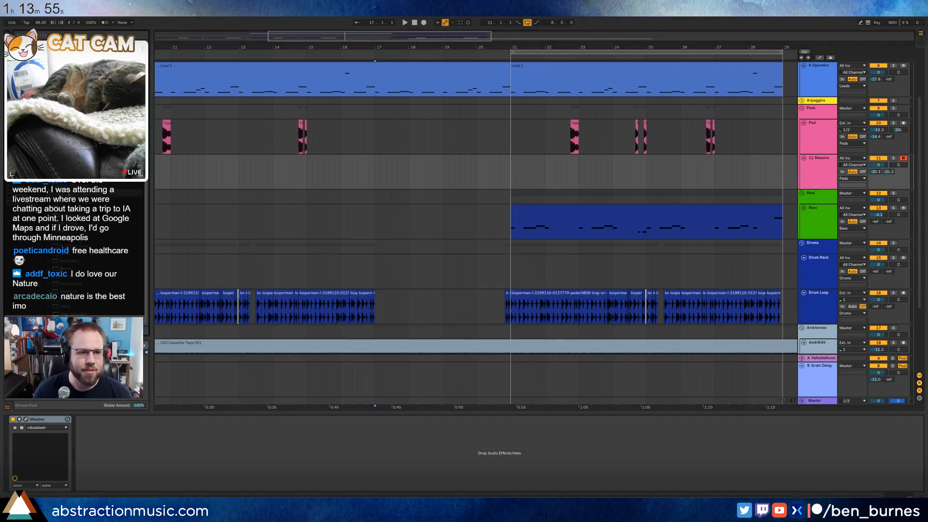
pyautogui.moveTo(72, 246); pyautogui.dragTo(192, 448)
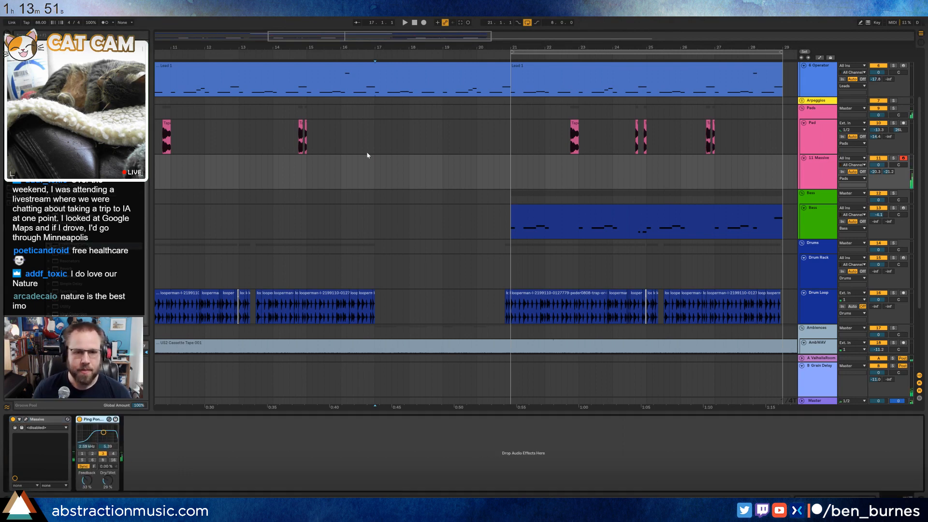
# - Record two short chords on the 11 Massive track from bar 17 up to bar 21
pyautogui.click(375, 166)
pyautogui.press('F9')
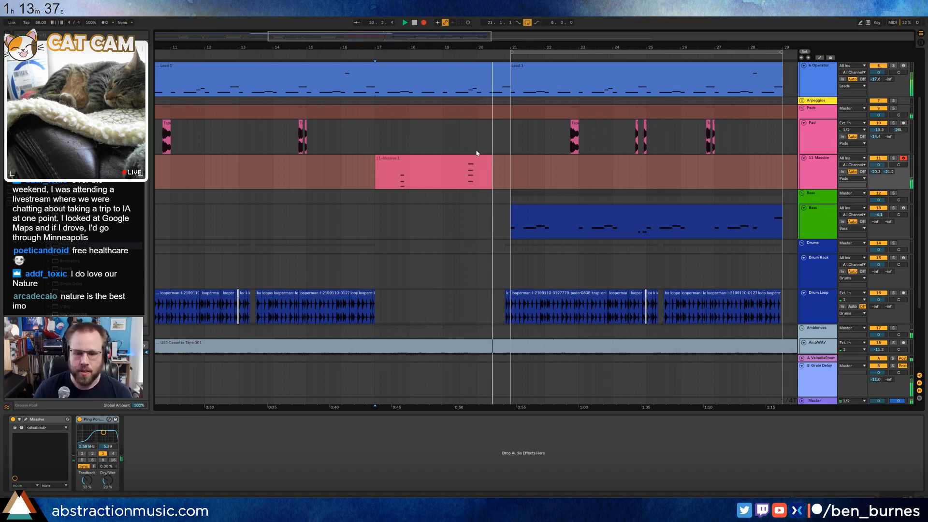
pyautogui.press('space')
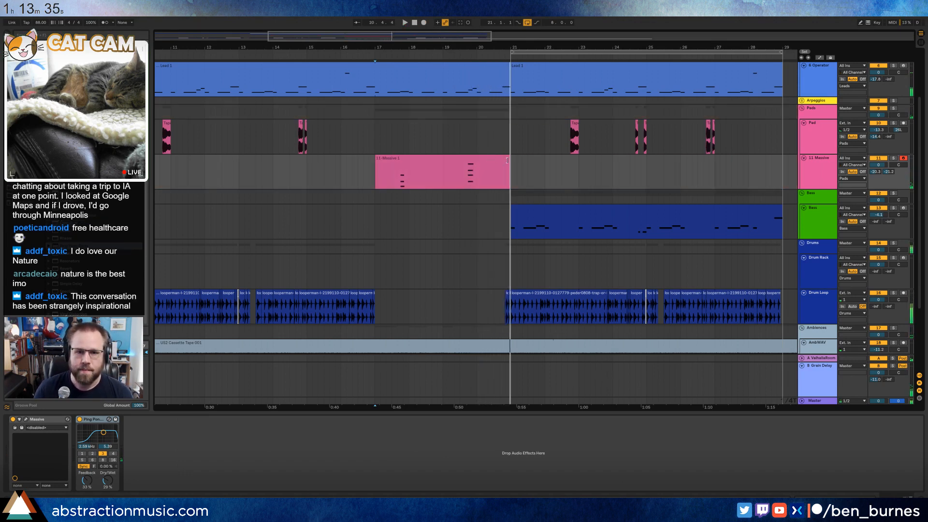
# - Open the recorded Massive clip and move its second chord from about beat 3.4 to beat 4.3
pyautogui.click(506, 160)
pyautogui.doubleClick(493, 158)
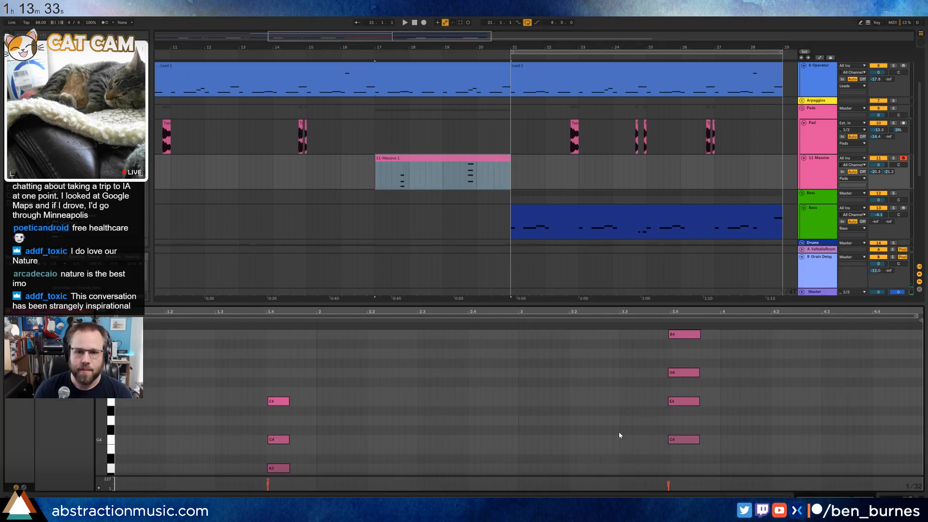
pyautogui.moveTo(654, 458); pyautogui.dragTo(836, 341)
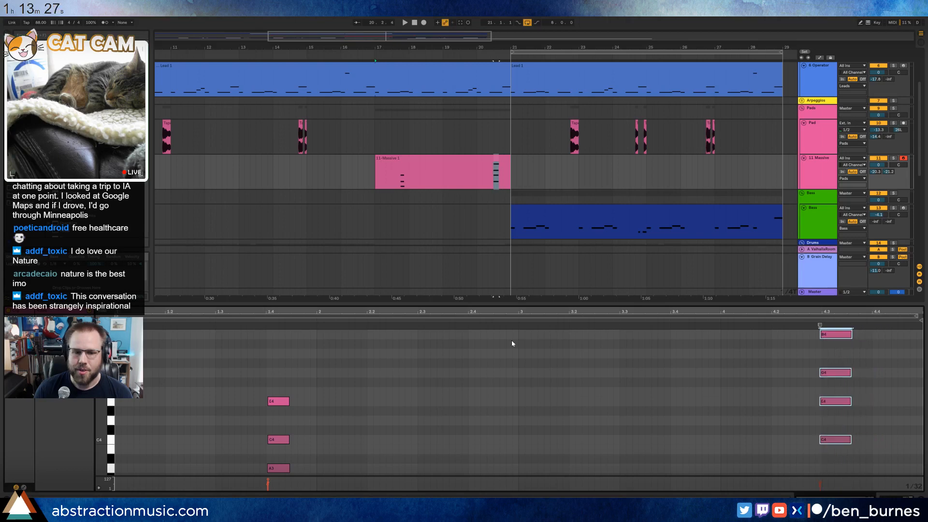
# - Try the first chord of the Massive clip an octave higher during playback and move it back down
pyautogui.scroll(-1, 288, 360)
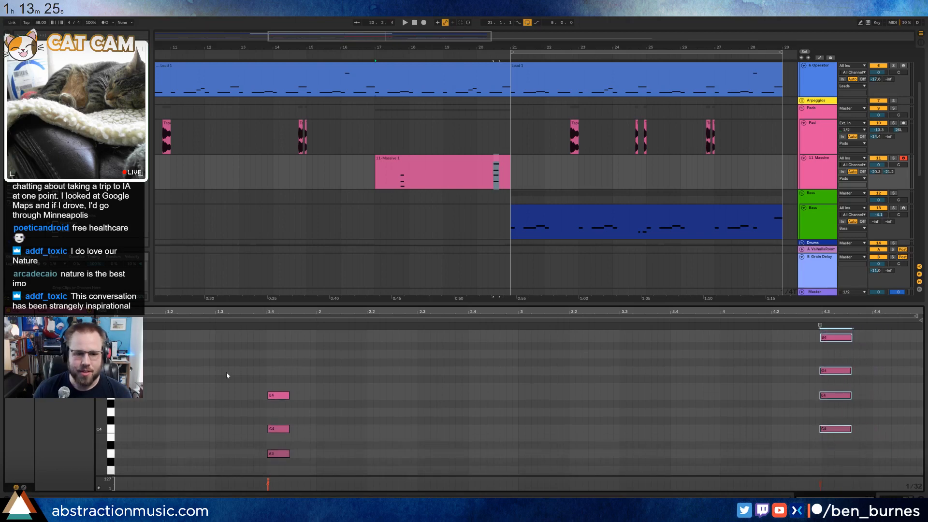
pyautogui.moveTo(247, 375); pyautogui.dragTo(287, 472)
pyautogui.hotkey('shift', 'Up')
pyautogui.press('space')
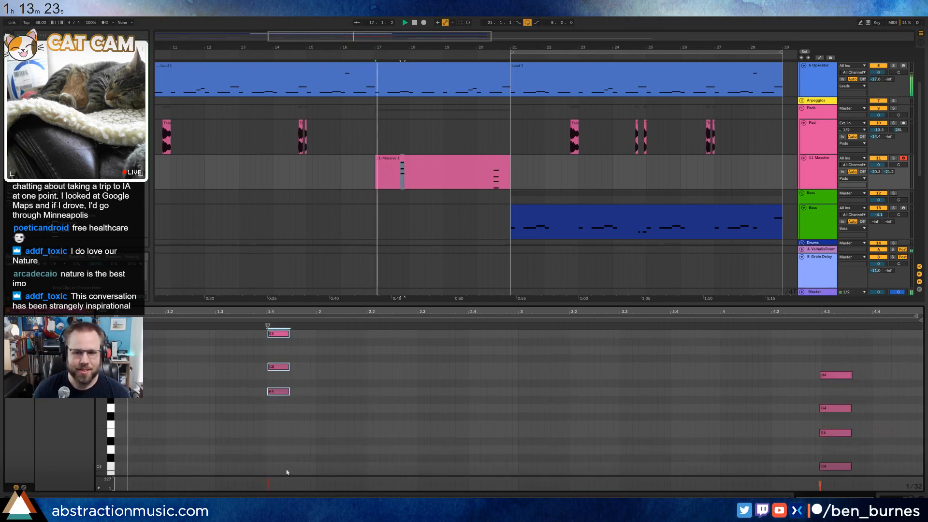
pyautogui.hotkey('shift', 'Down')
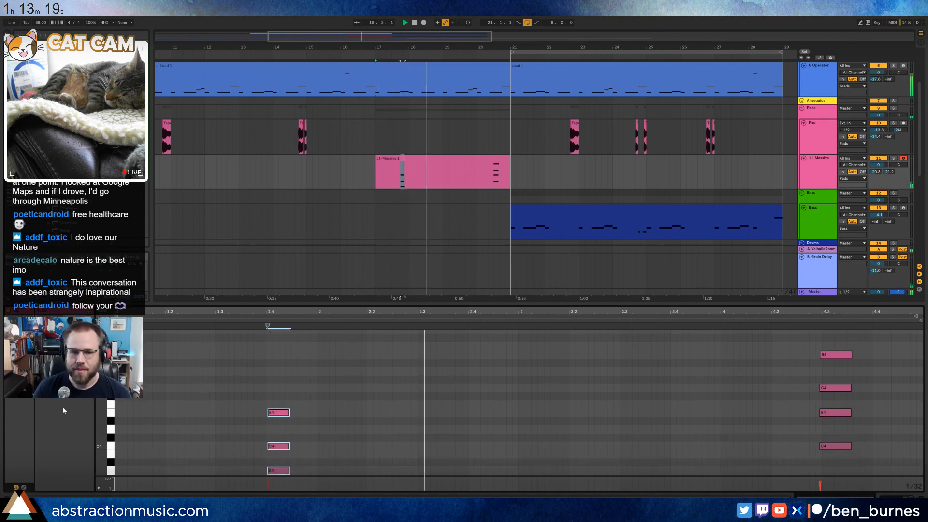
# - Quantize and slightly shorten the chord at beat 4.3, return to the device view and stop playback
pyautogui.scroll(-1, 264, 429)
pyautogui.moveTo(104, 387); pyautogui.dragTo(98, 387)
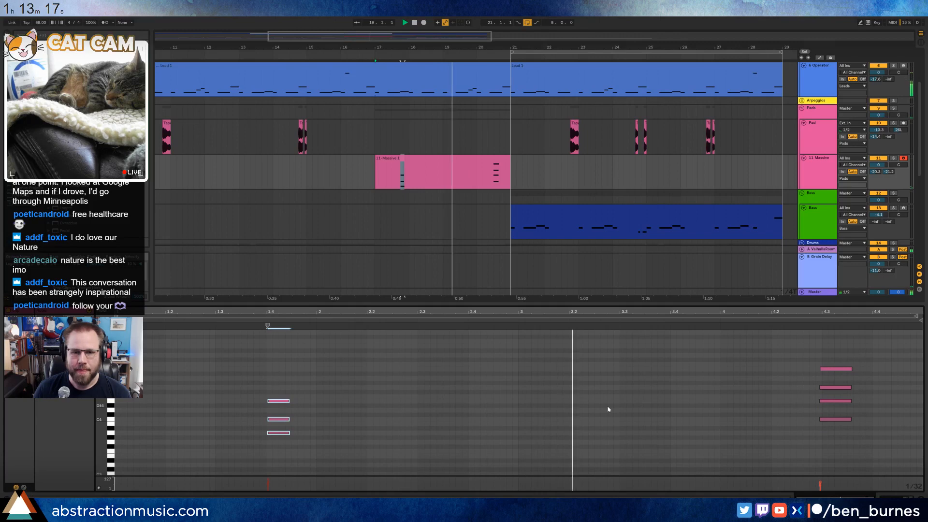
pyautogui.moveTo(803, 355); pyautogui.dragTo(831, 456)
pyautogui.hotkey('ctrl', 'u')
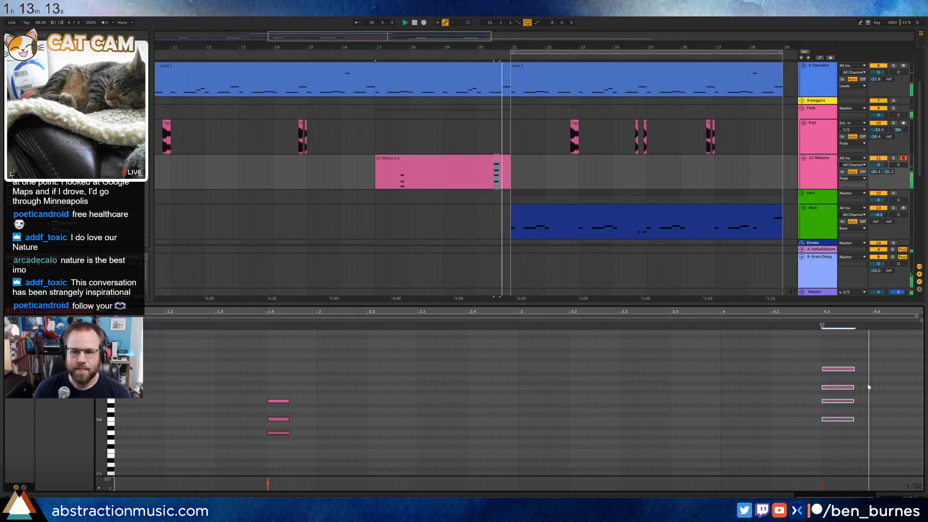
pyautogui.moveTo(855, 370); pyautogui.dragTo(846, 370)
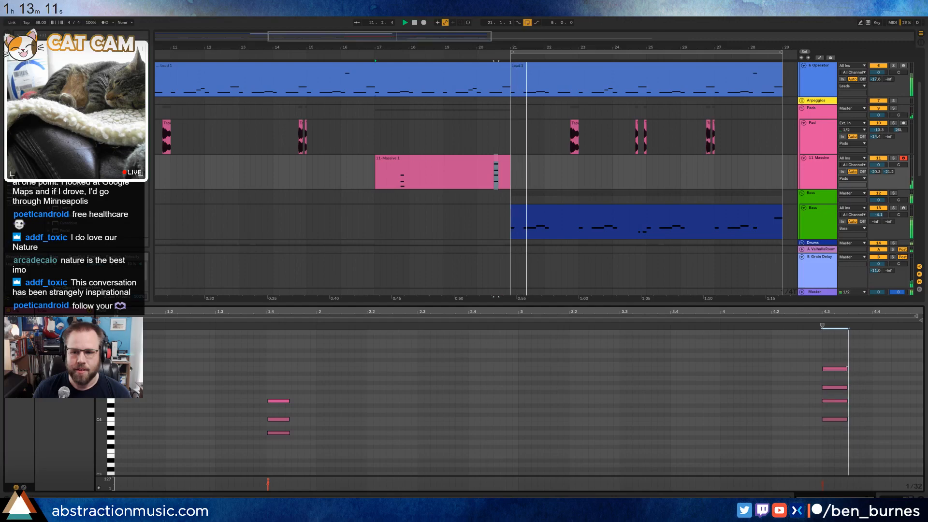
pyautogui.click(860, 371)
pyautogui.hotkey('shift', 'Tab')
pyautogui.press('space')
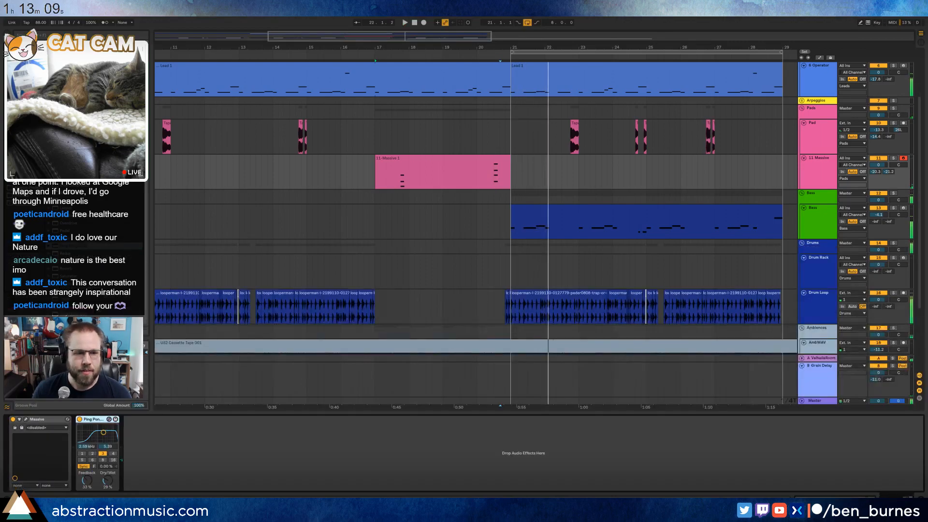
# - Load a Bitcrusher into Insert 1 of the Massive synth and adjust it while playing the clip's second chord
pyautogui.click(26, 420)
pyautogui.click(487, 276)
pyautogui.click(488, 287)
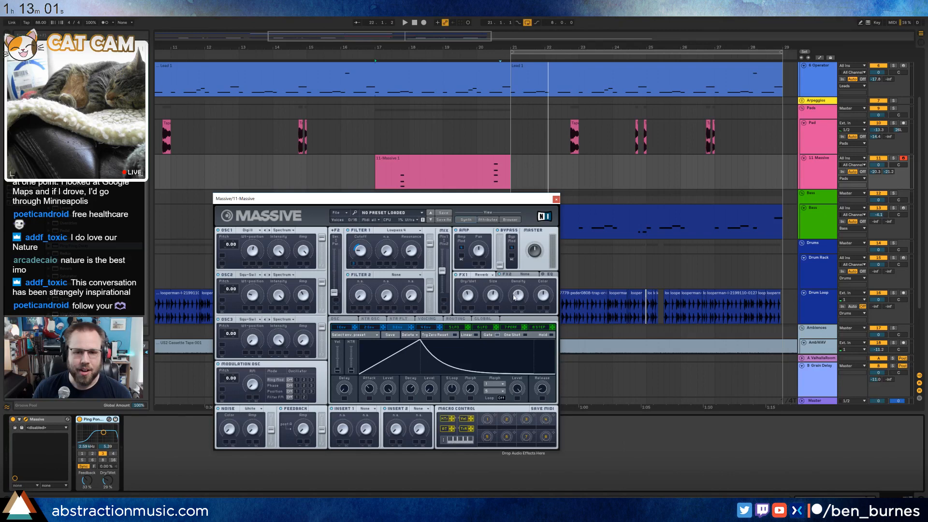
pyautogui.click(377, 409)
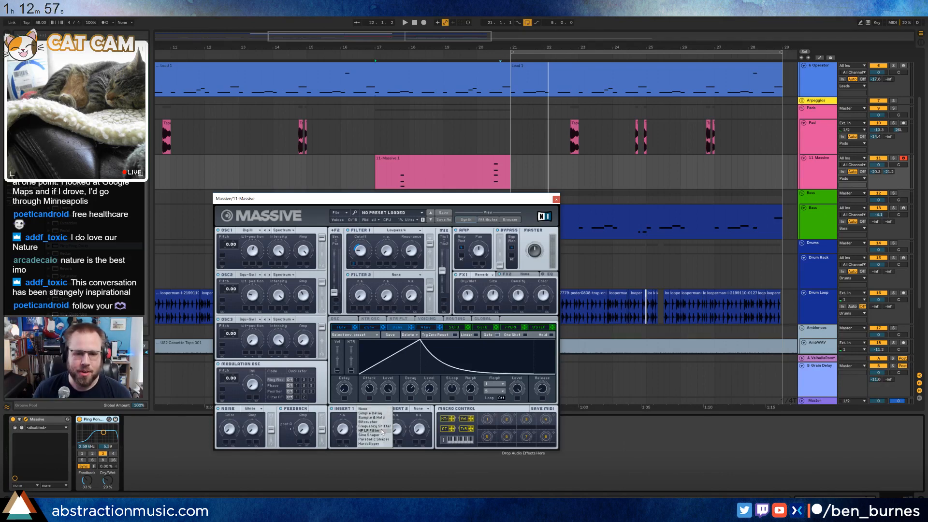
pyautogui.click(379, 422)
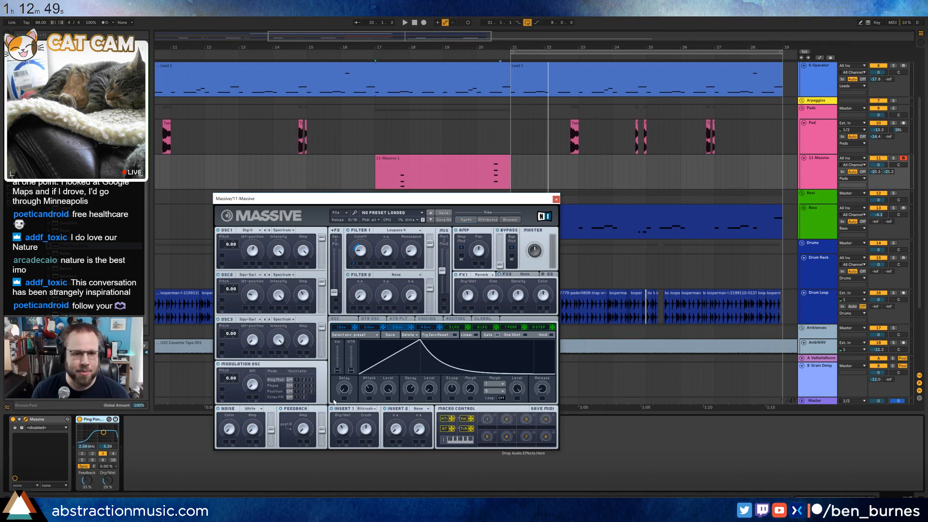
pyautogui.click(488, 173)
pyautogui.press('space')
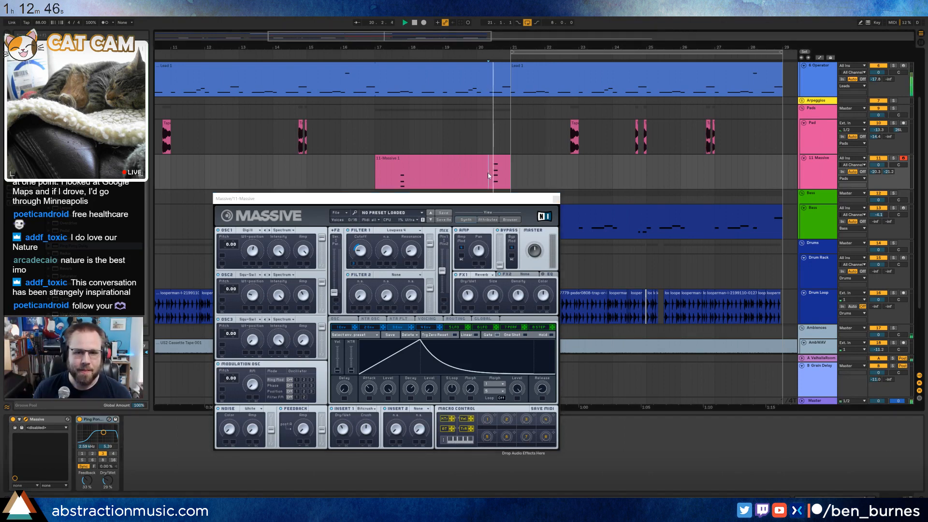
pyautogui.click(366, 435)
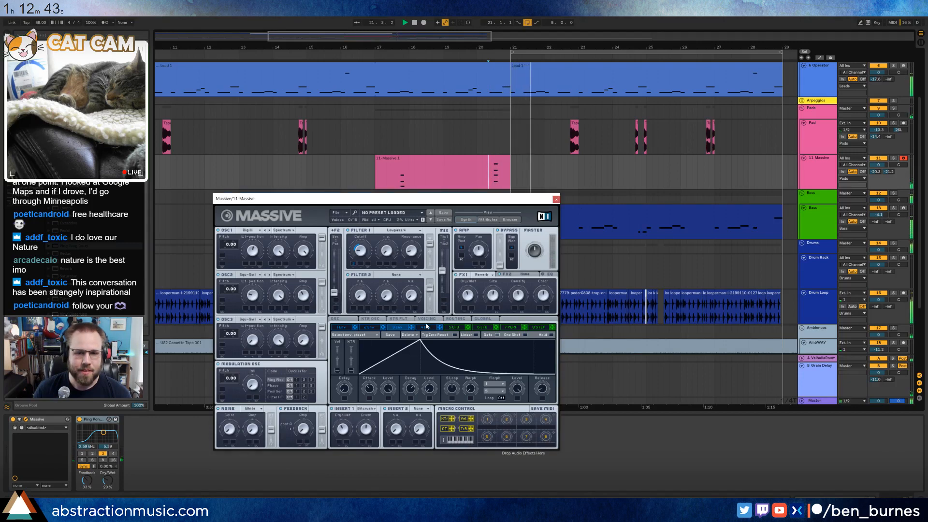
# - Lengthen the release of envelope 4 slightly in Massive and close the synth window
pyautogui.click(425, 327)
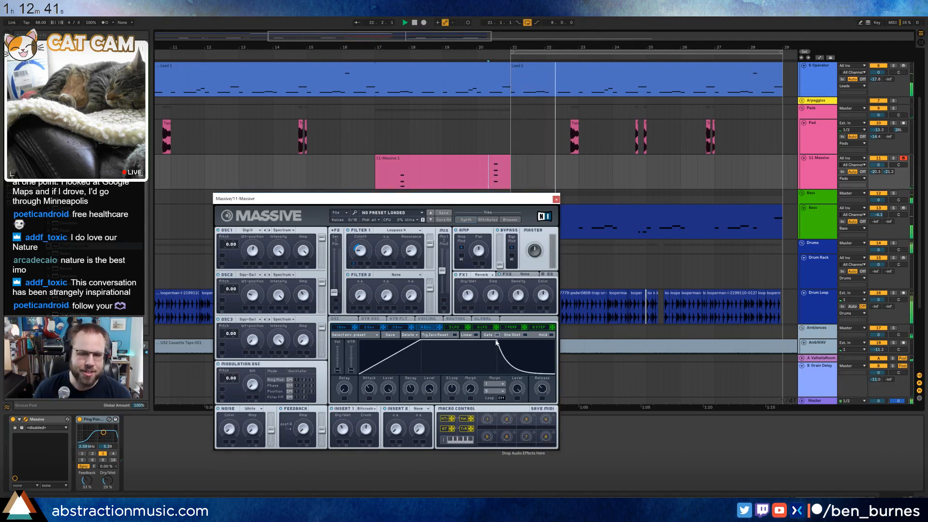
pyautogui.moveTo(541, 391); pyautogui.dragTo(540, 385)
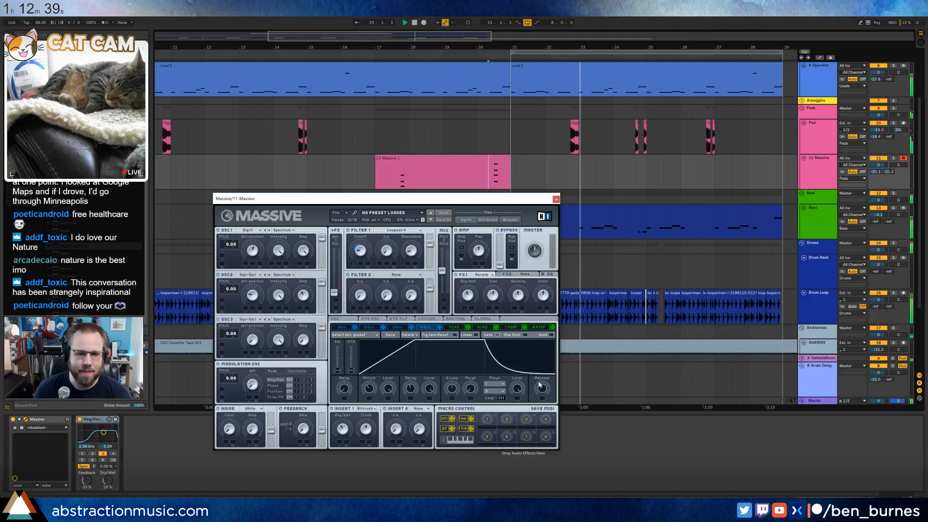
pyautogui.click(556, 198)
# - Audition the Massive clip from bar 17 and again from its second chord, checking the synth's envelope
pyautogui.click(442, 160)
pyautogui.press('space')
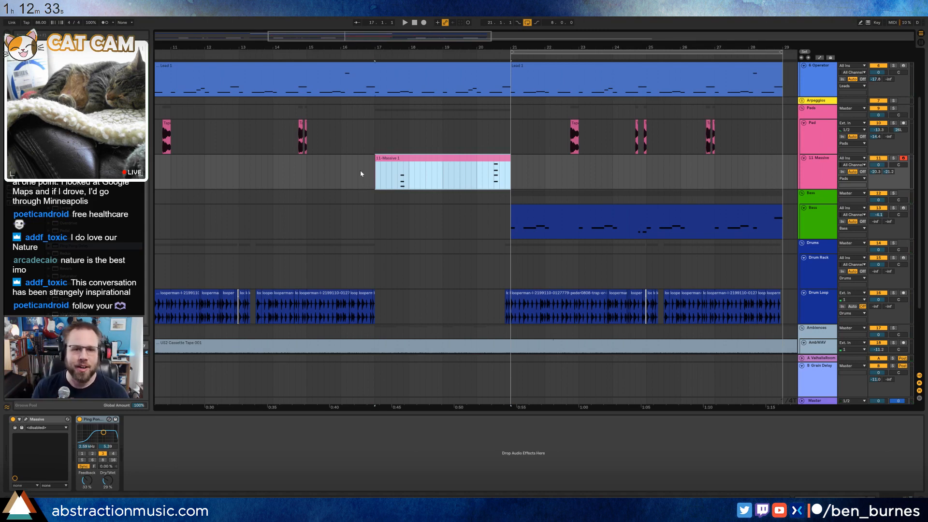
pyautogui.click(375, 169)
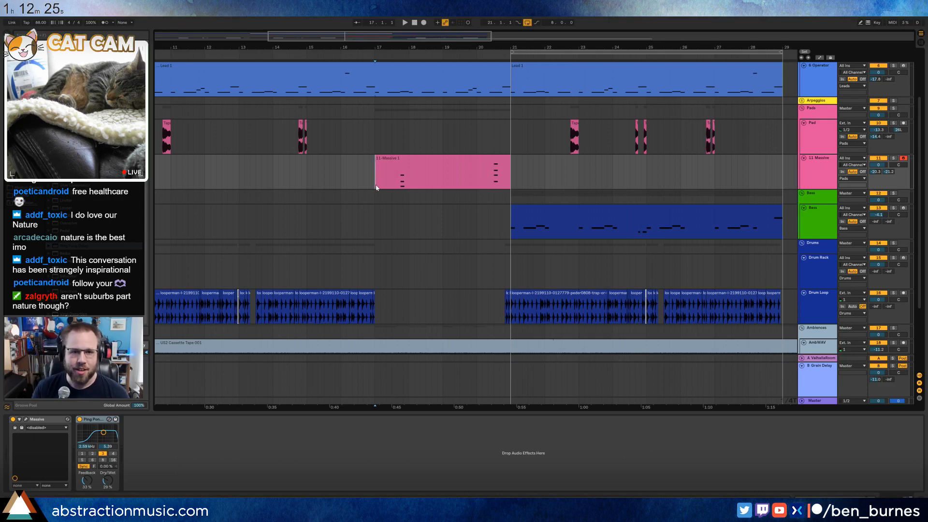
pyautogui.press('space')
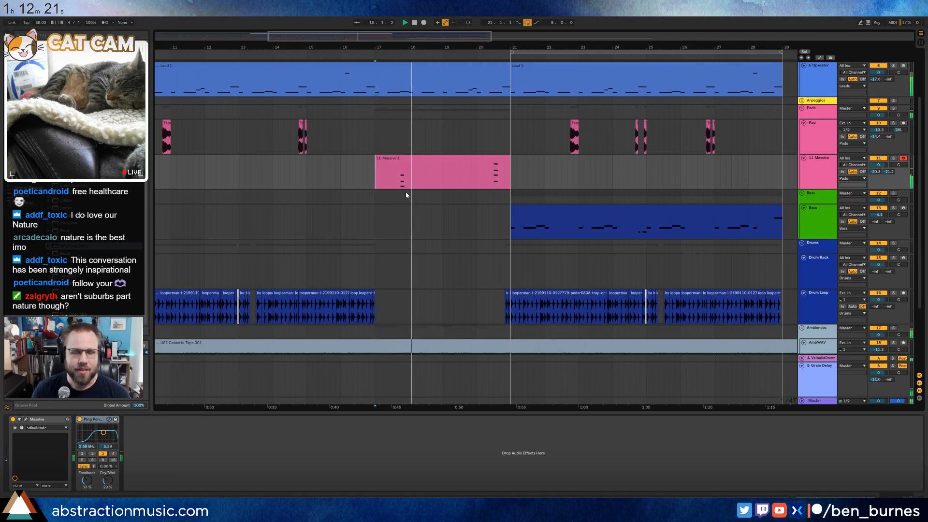
pyautogui.click(405, 186)
pyautogui.click(24, 420)
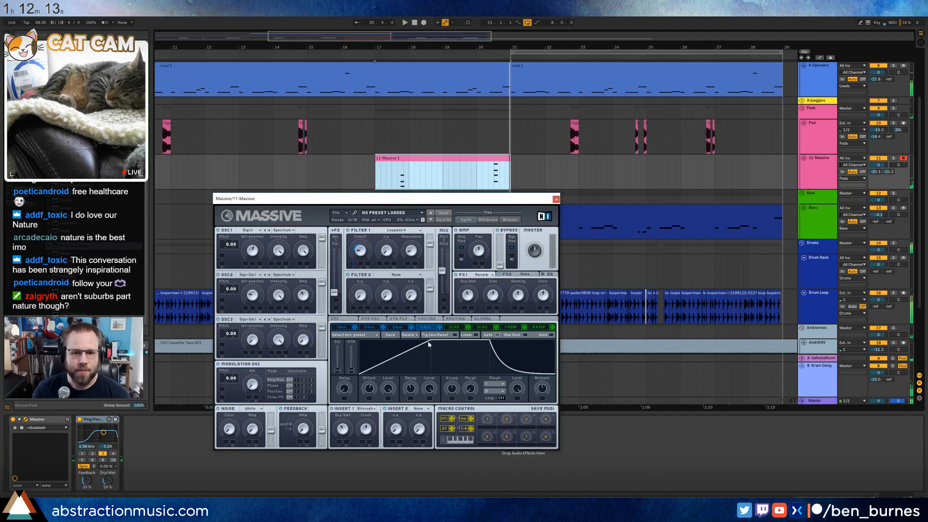
pyautogui.click(489, 174)
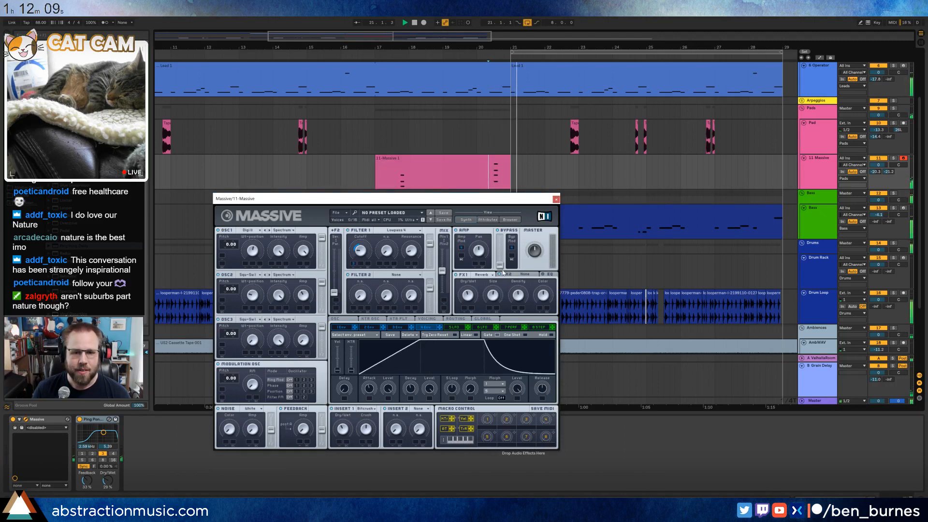
pyautogui.click(556, 199)
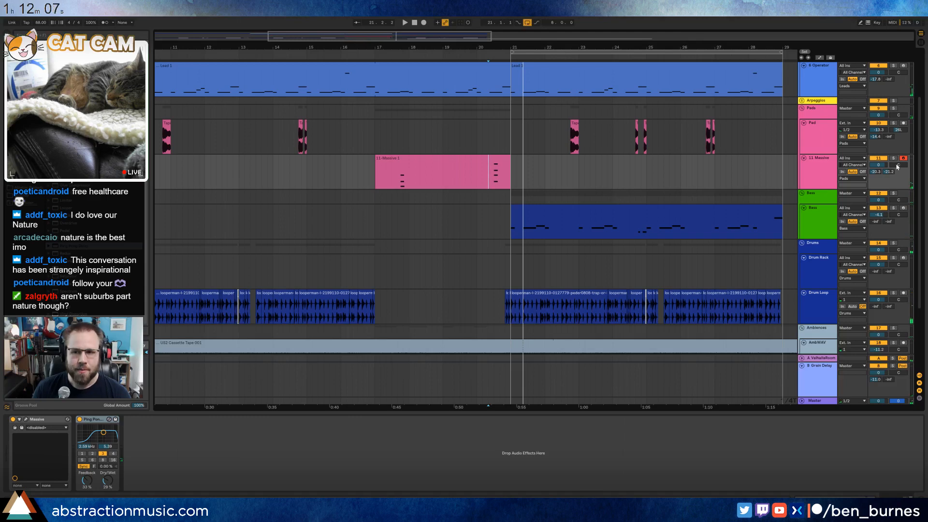
# - Pan the 11 Massive track to the right during playback
pyautogui.moveTo(897, 165); pyautogui.dragTo(897, 149)
pyautogui.press('space')
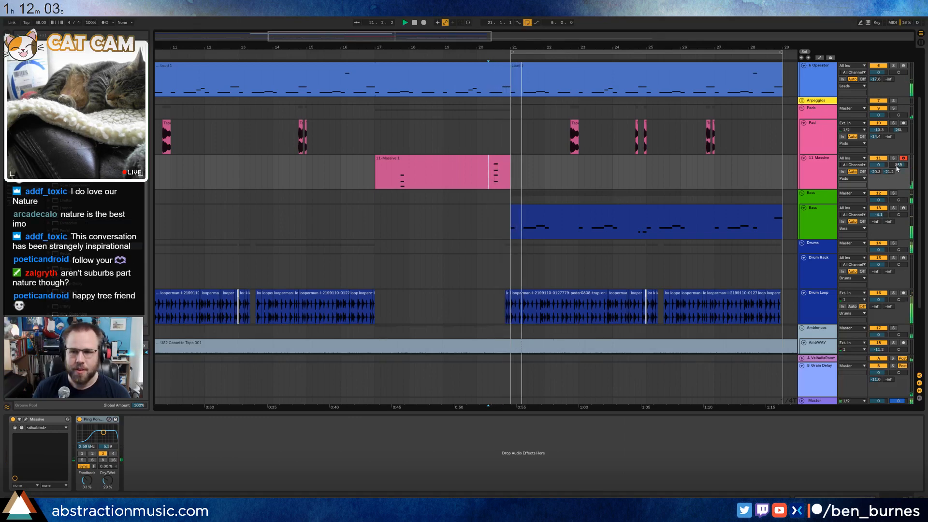
pyautogui.moveTo(897, 168); pyautogui.dragTo(897, 168)
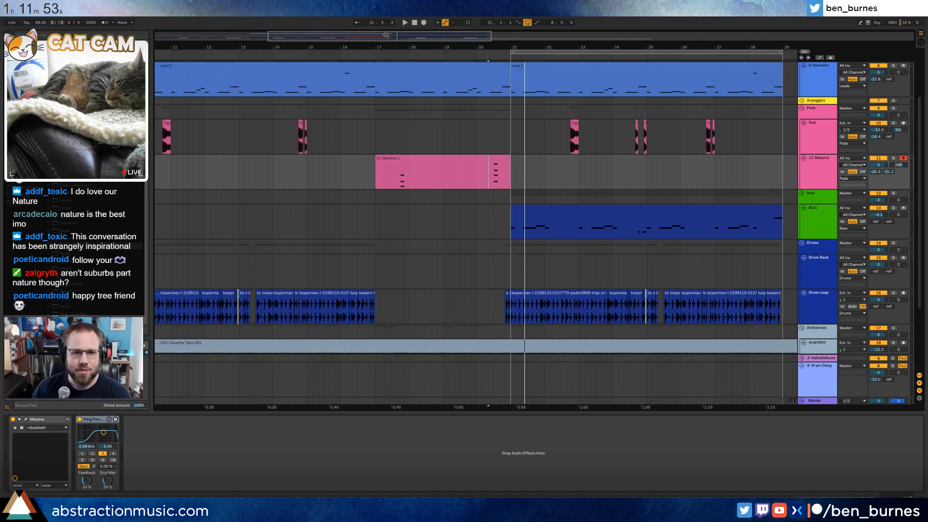
# - View the whole arrangement and play it from bar 17 and bar 9 to review the structure
pyautogui.moveTo(386, 35)
pyautogui.mouseDown()
pyautogui.moveTo(457, 29)
pyautogui.moveTo(367, 24)
pyautogui.moveTo(386, 17)
pyautogui.mouseUp()
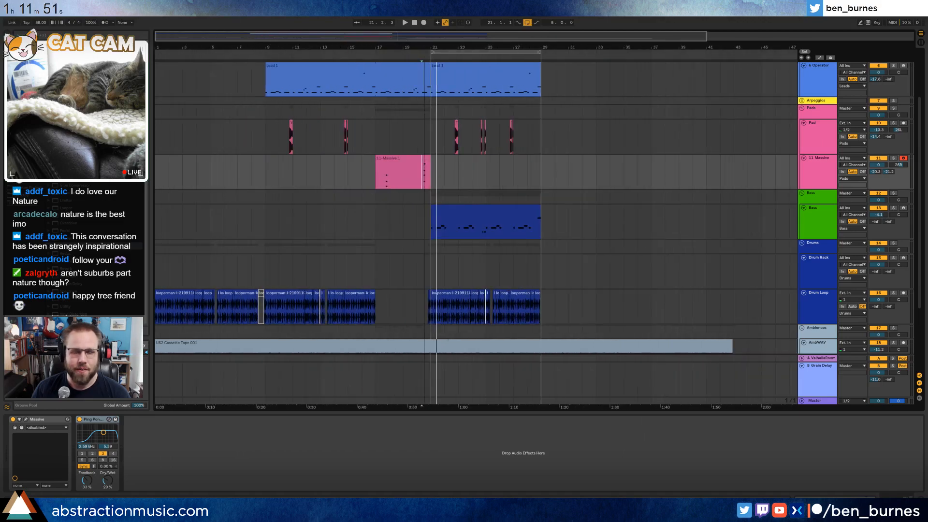
pyautogui.click(378, 135)
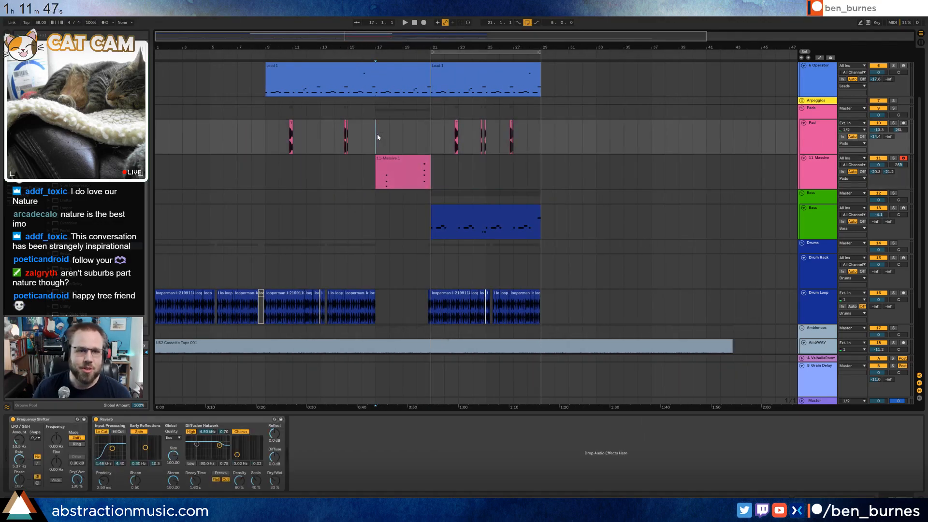
pyautogui.press('space')
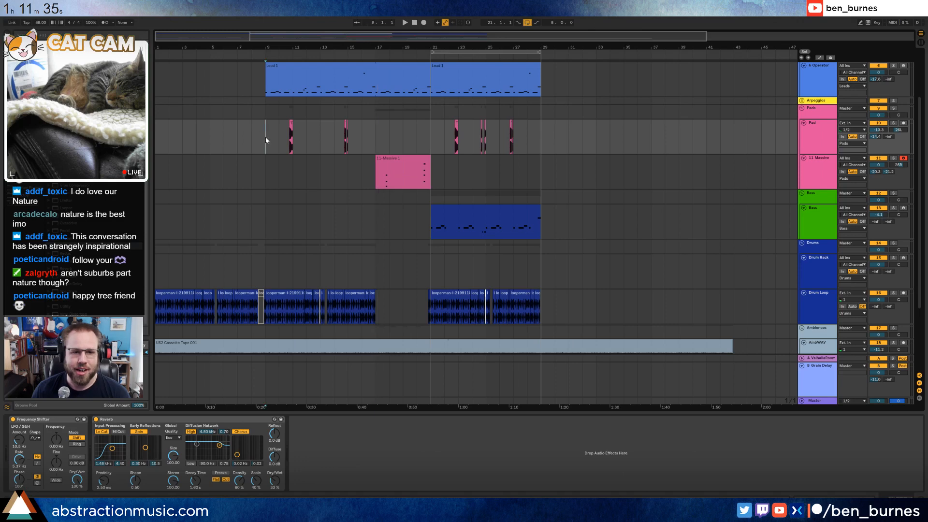
pyautogui.press('space')
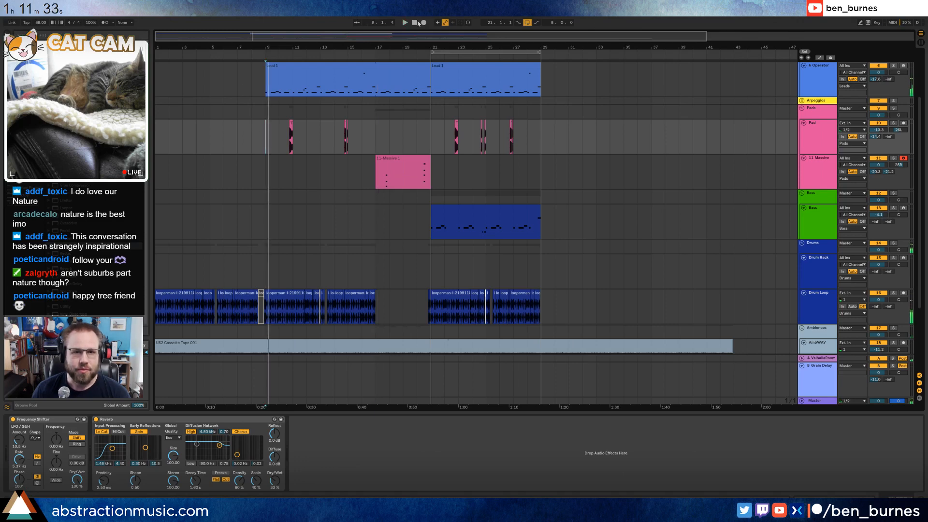
pyautogui.click(418, 23)
pyautogui.press('space')
# - Copy the Massive clip to bar 5, ending at bar 9, and return to the device view
pyautogui.moveTo(393, 158); pyautogui.dragTo(229, 163)
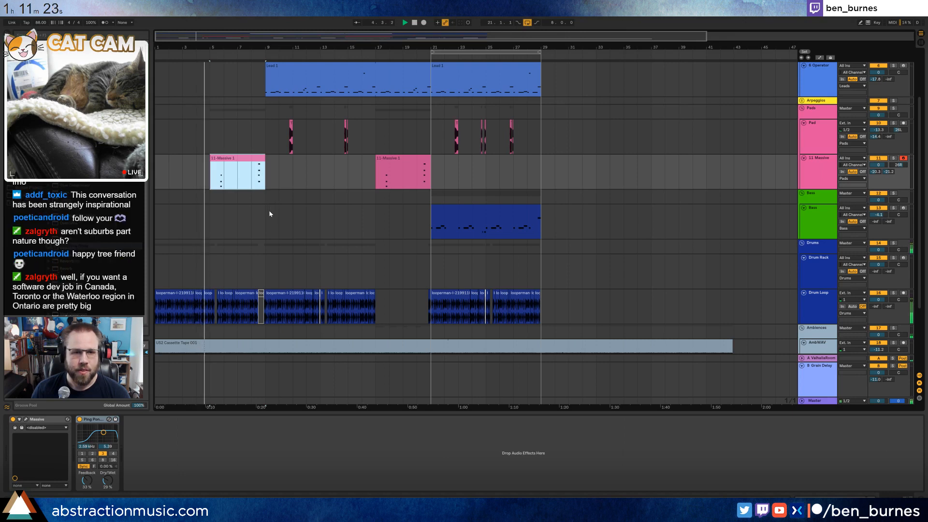
pyautogui.scroll(3, 270, 211)
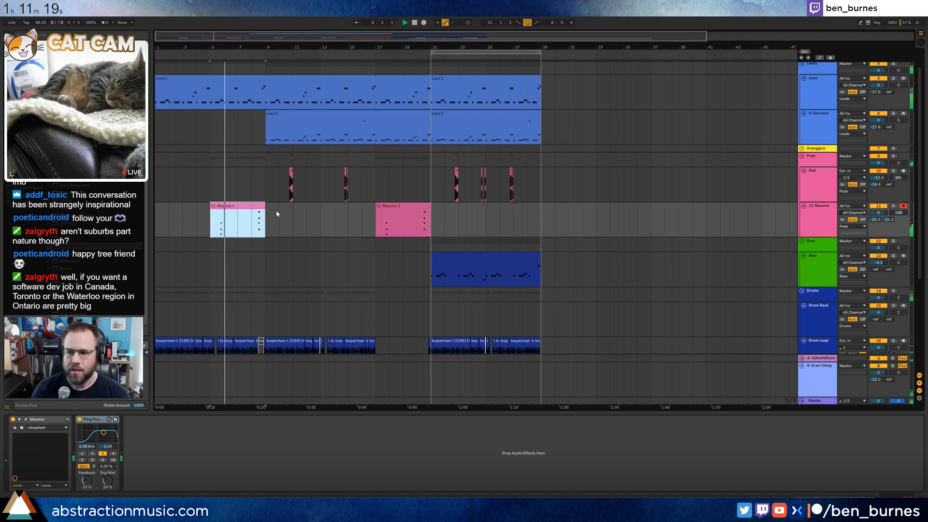
pyautogui.doubleClick(235, 208)
pyautogui.hotkey('shift', 'Tab')
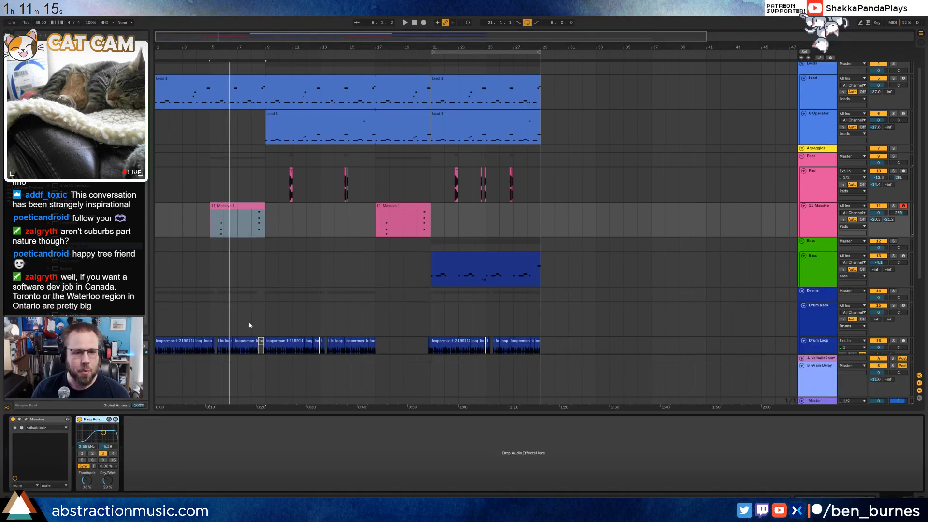
# - Look through Massive's Global, Routing, Voicing, keytracking and OSC settings pages and close the synth window
pyautogui.click(26, 419)
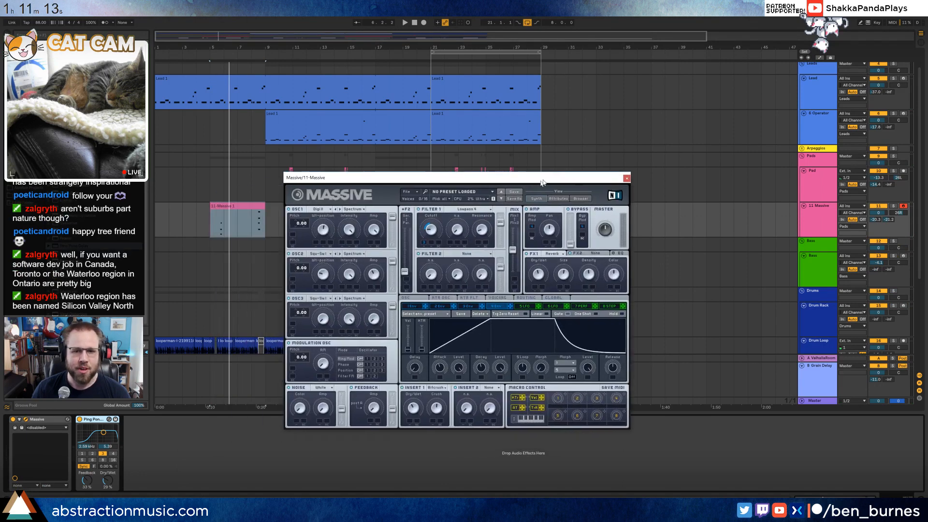
pyautogui.click(562, 294)
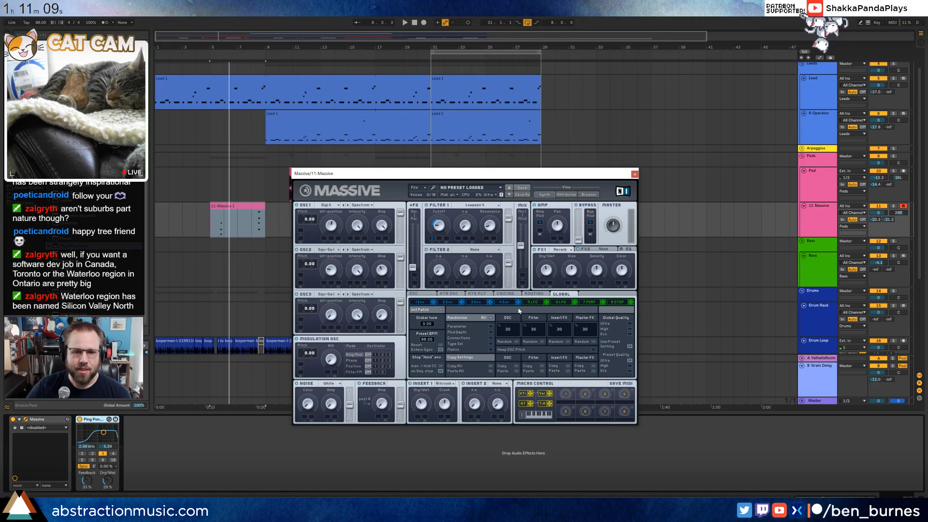
pyautogui.click(533, 294)
pyautogui.click(505, 294)
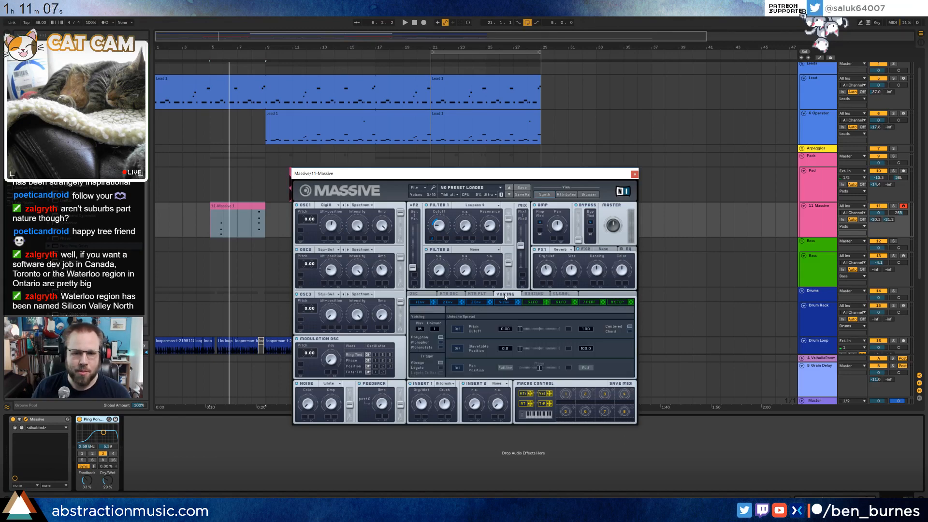
pyautogui.click(486, 294)
pyautogui.click(449, 294)
pyautogui.click(428, 294)
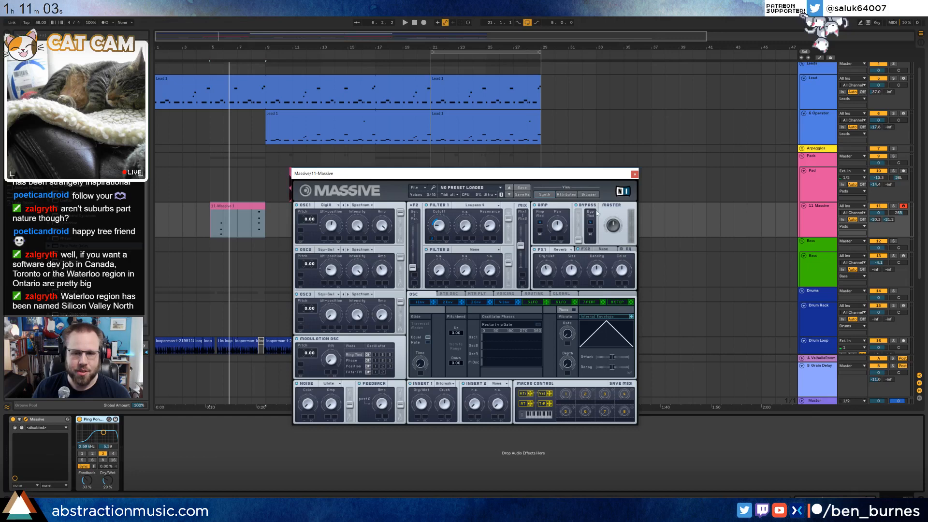
pyautogui.click(634, 174)
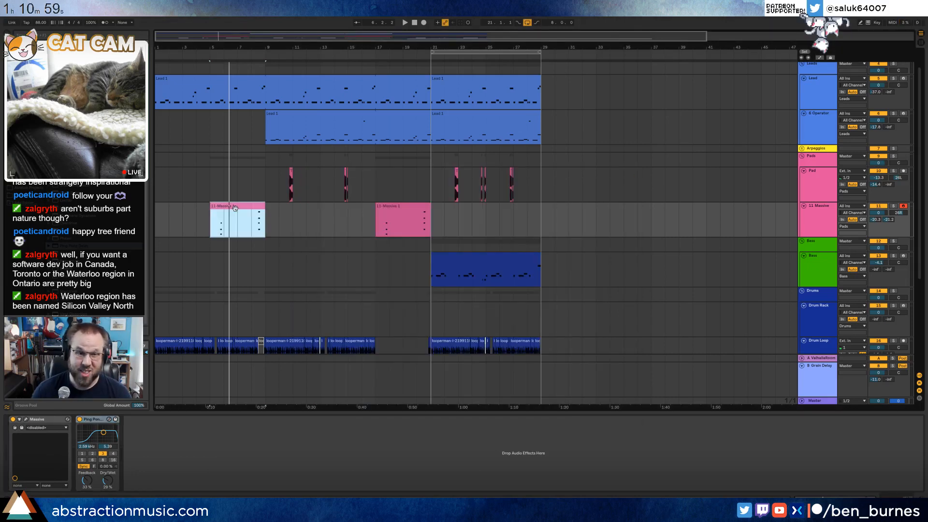
# - Play the copied Massive clip from bar 5 and raise the track's first send to -19.0 dB
pyautogui.click(211, 223)
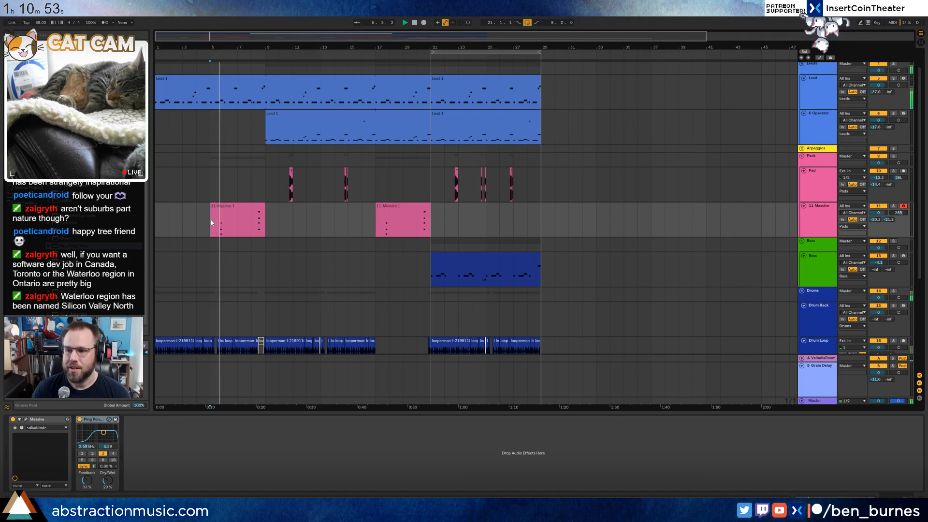
pyautogui.click(247, 205)
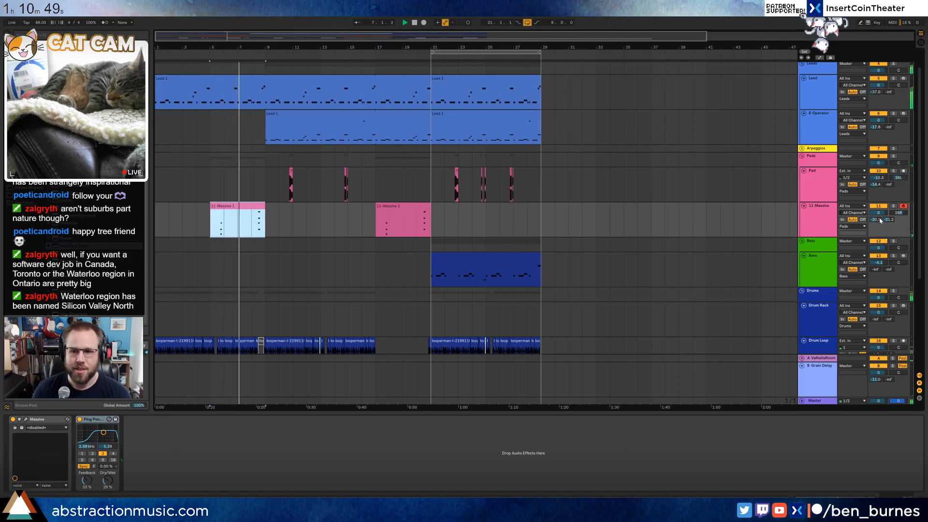
pyautogui.moveTo(878, 220); pyautogui.dragTo(888, 219)
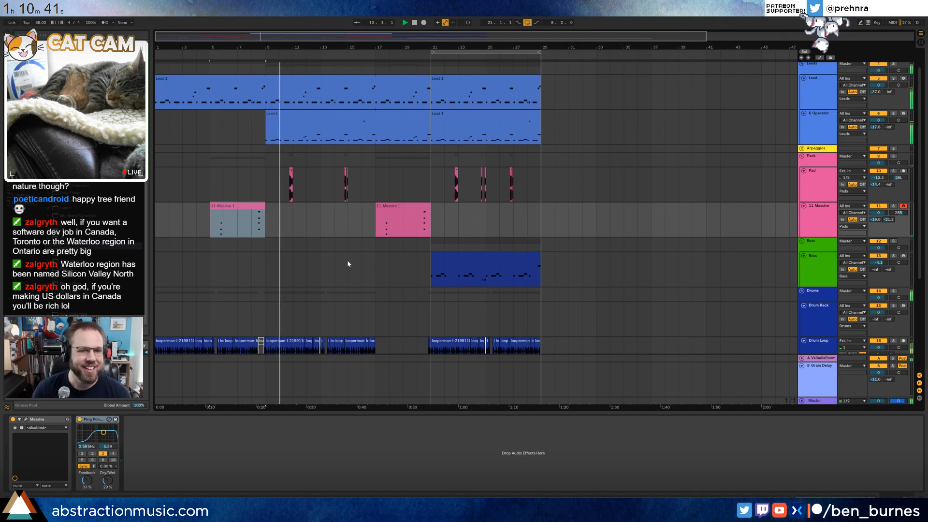
# - Look over the arrangement from the lead tracks down to the ambience tracks while it plays
pyautogui.scroll(-3, 348, 285)
pyautogui.scroll(-2, 348, 298)
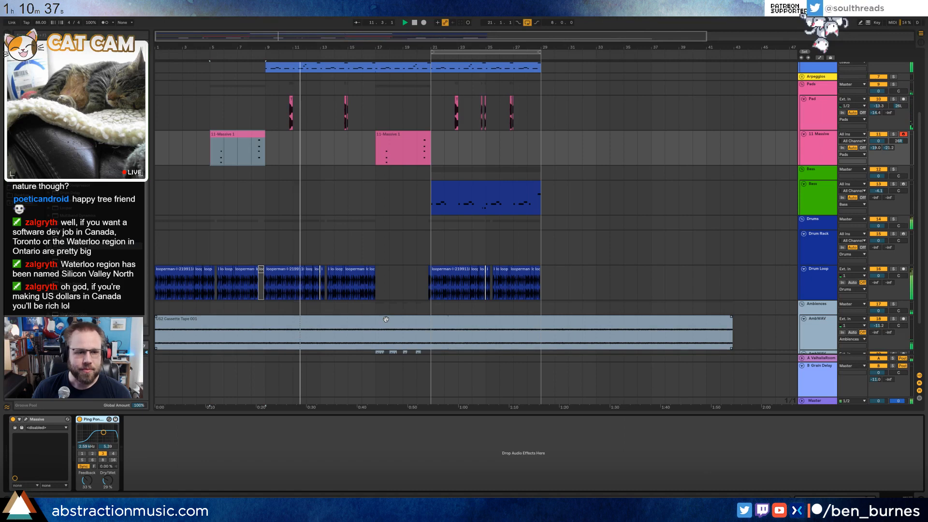
pyautogui.click(385, 319)
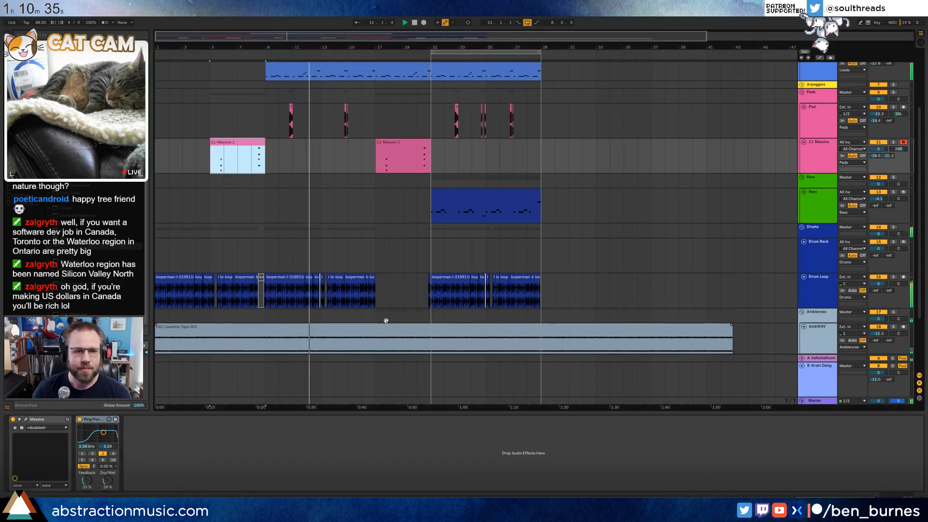
pyautogui.scroll(2, 386, 321)
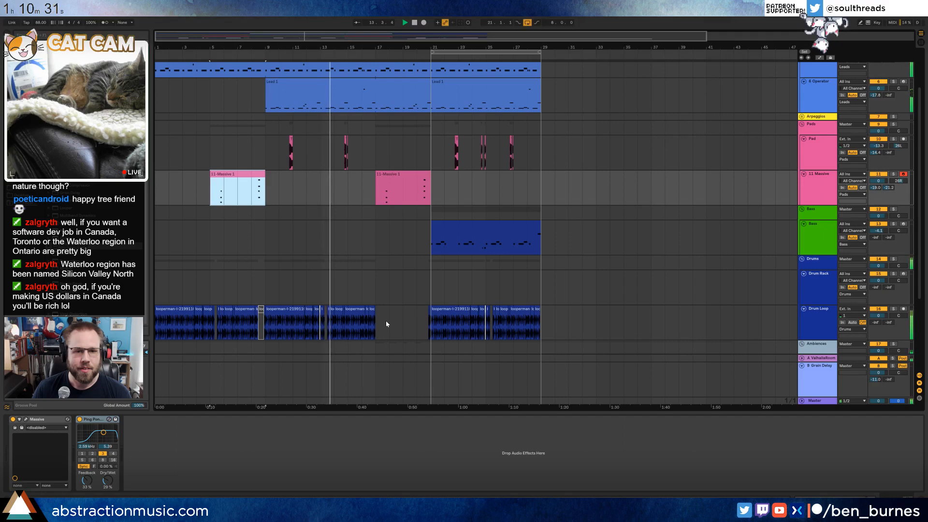
# - Replay the passage around bars 13 and 14 to review the drum loop before the tape pad slices
pyautogui.scroll(7, 348, 324)
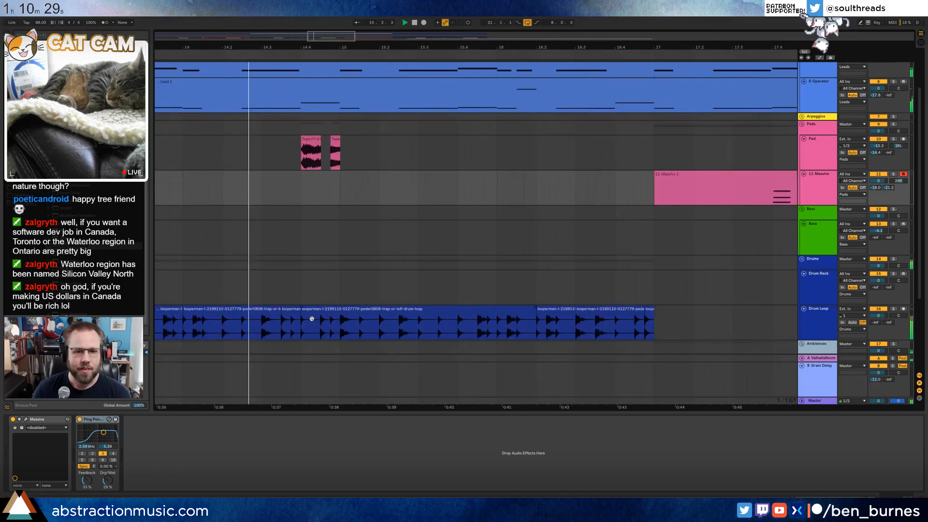
pyautogui.moveTo(304, 48); pyautogui.dragTo(483, 47)
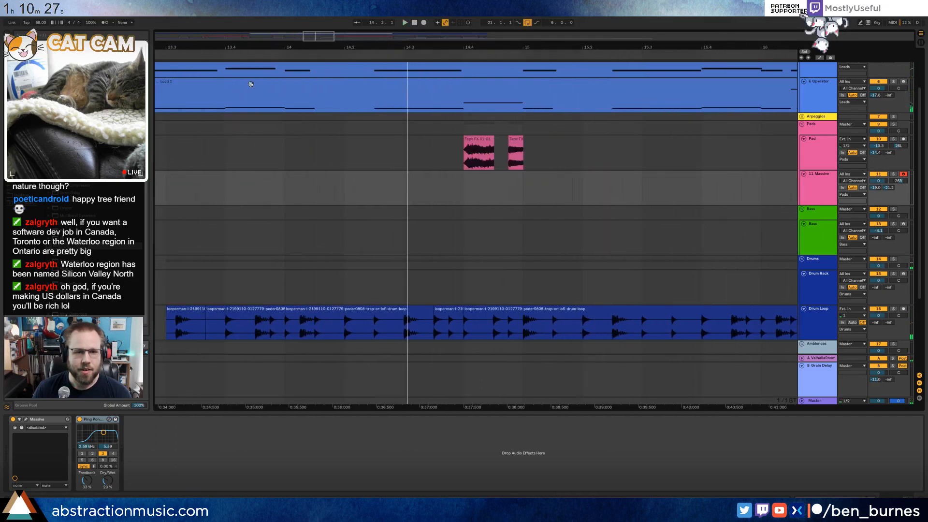
pyautogui.click(208, 54)
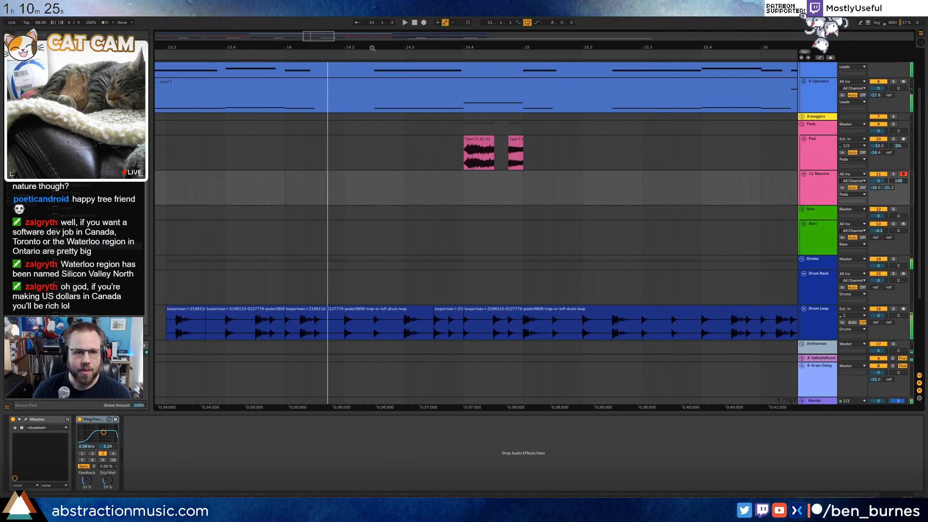
pyautogui.moveTo(319, 38); pyautogui.dragTo(311, 39)
pyautogui.click(249, 52)
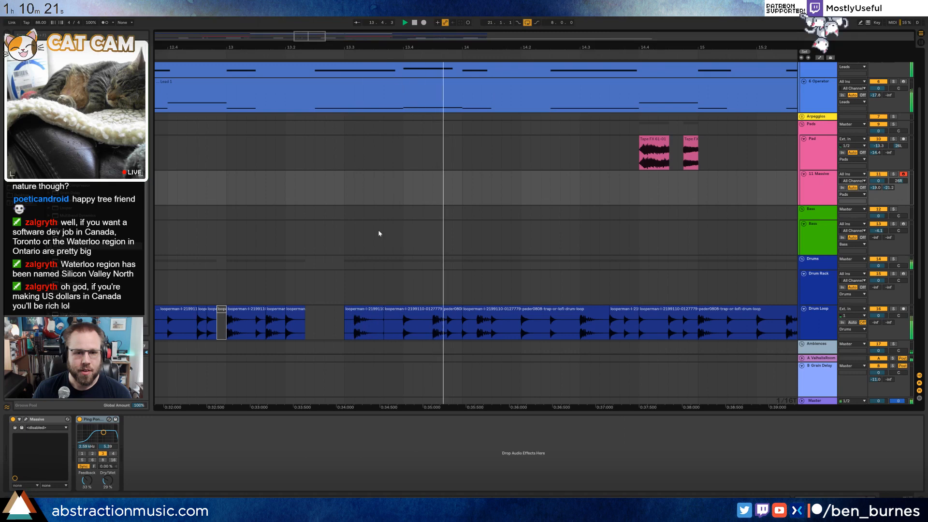
# - Add an extra sliced hit at 13.4.2 in the Drum Loop track, just before bar 14, and play the change
pyautogui.scroll(3, 407, 294)
pyautogui.scroll(3, 407, 295)
pyautogui.click(281, 333)
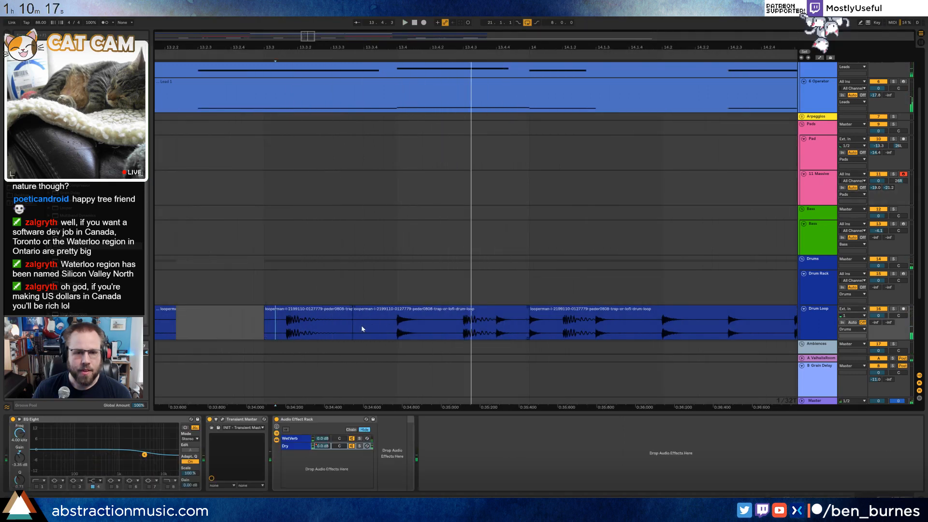
pyautogui.moveTo(498, 328); pyautogui.dragTo(523, 327)
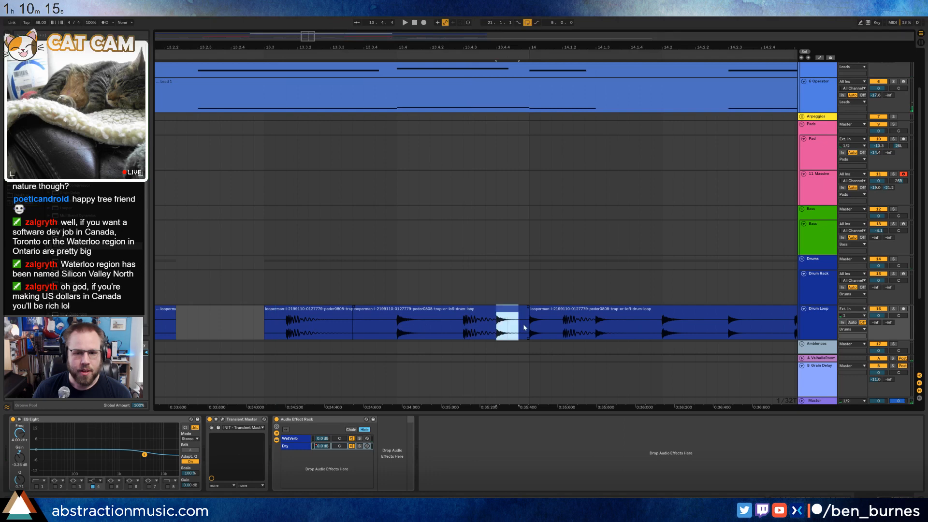
pyautogui.click(432, 330)
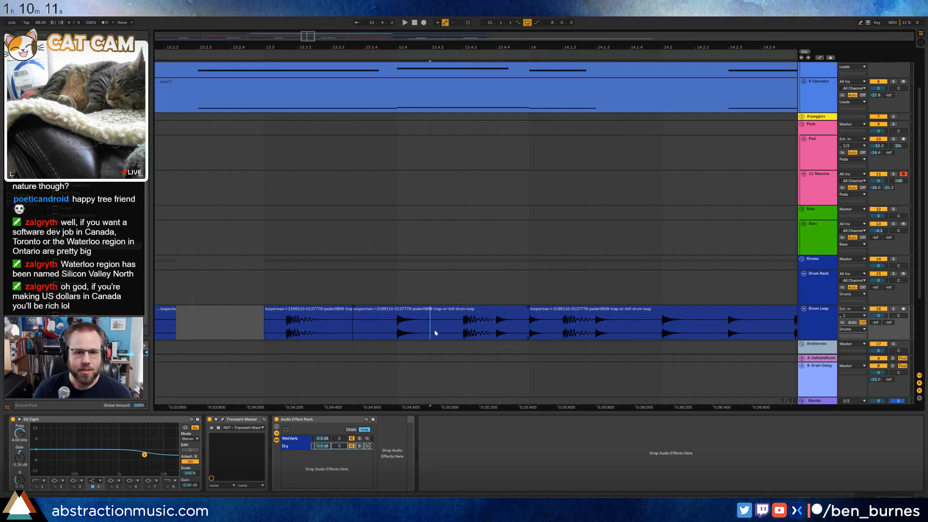
pyautogui.click(397, 334)
pyautogui.press('space')
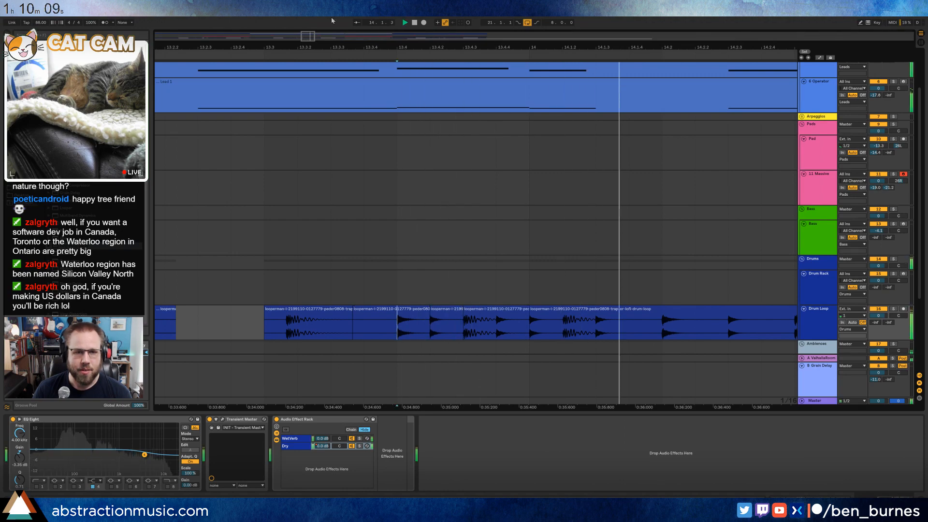
# - Play the arrangement from bar 9 and review the tracks down to the ambience clips
pyautogui.moveTo(706, 47); pyautogui.dragTo(527, 1)
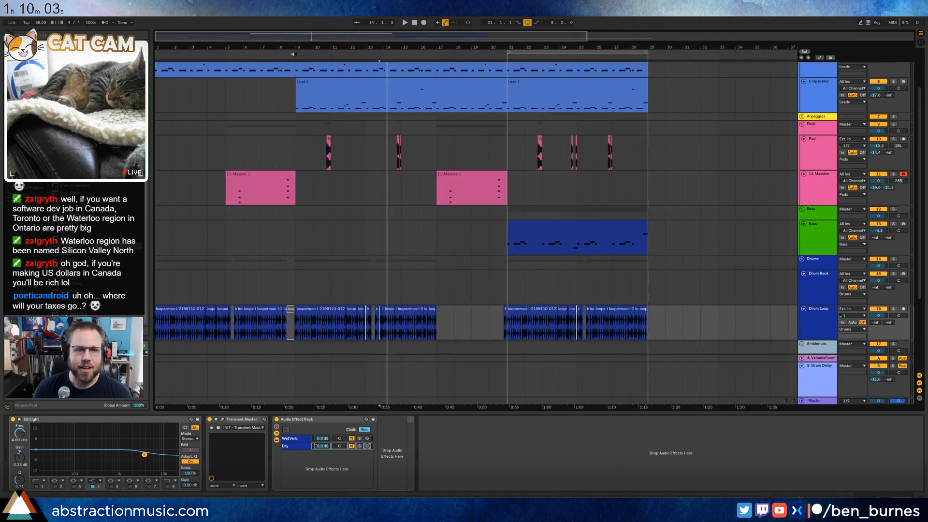
pyautogui.click(293, 55)
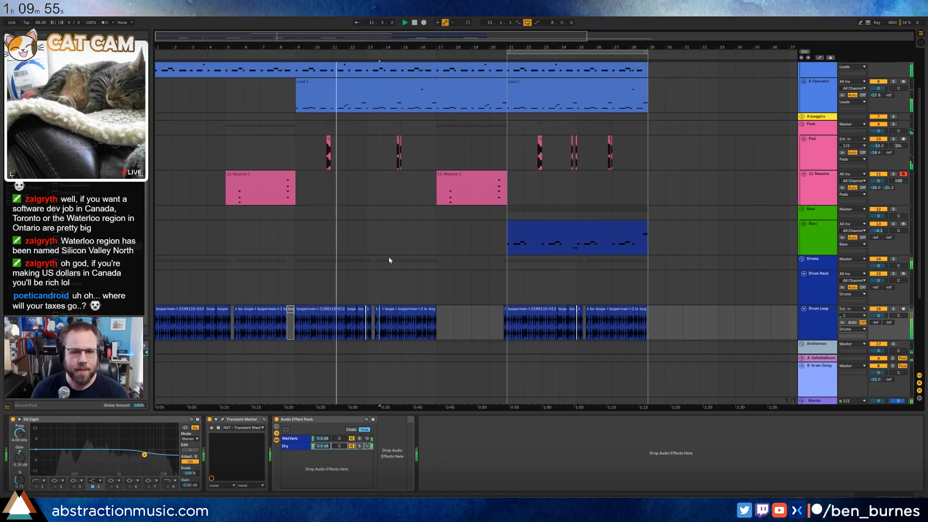
pyautogui.hotkey('shift', 'Tab')
pyautogui.hotkey('shift', 'Tab')
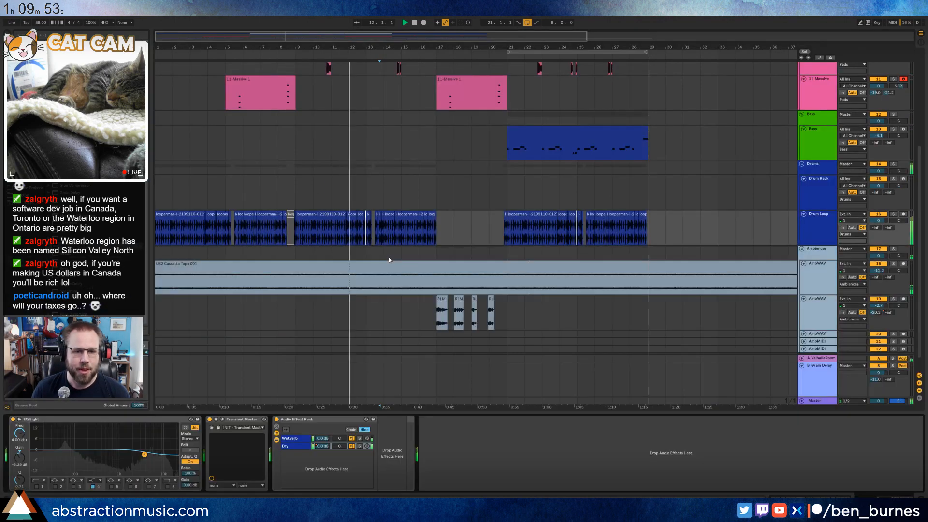
pyautogui.click(451, 229)
pyautogui.scroll(5, 459, 247)
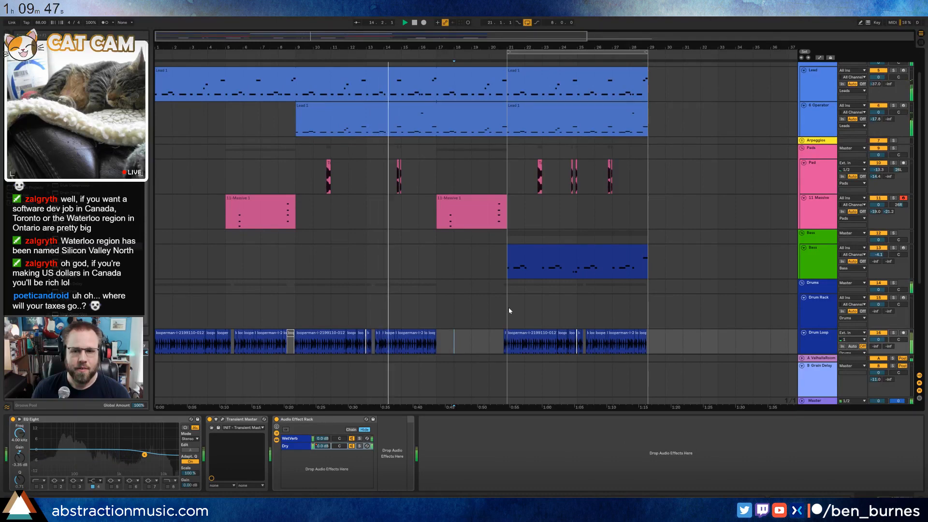
# - Delete the 808 sample from the C1 pad of the Drum Rack track
pyautogui.click(509, 310)
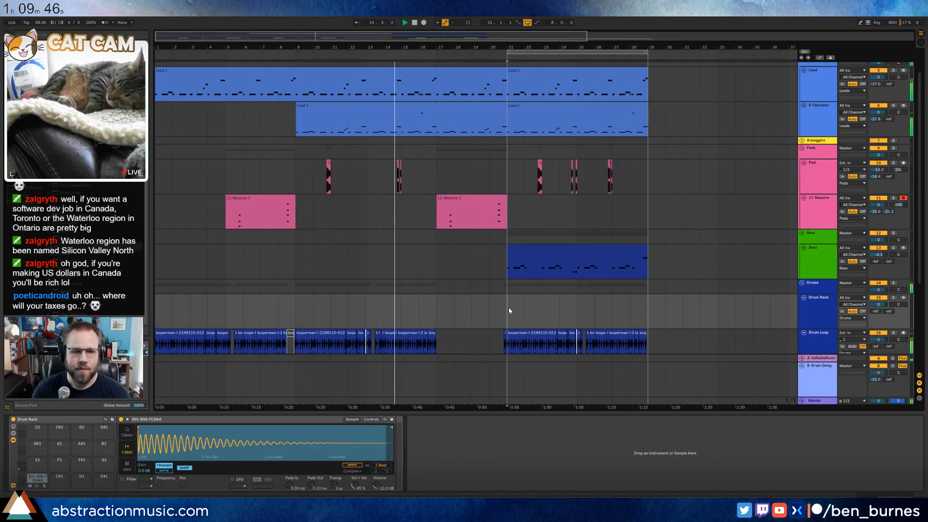
pyautogui.click(35, 479)
pyautogui.press('Delete')
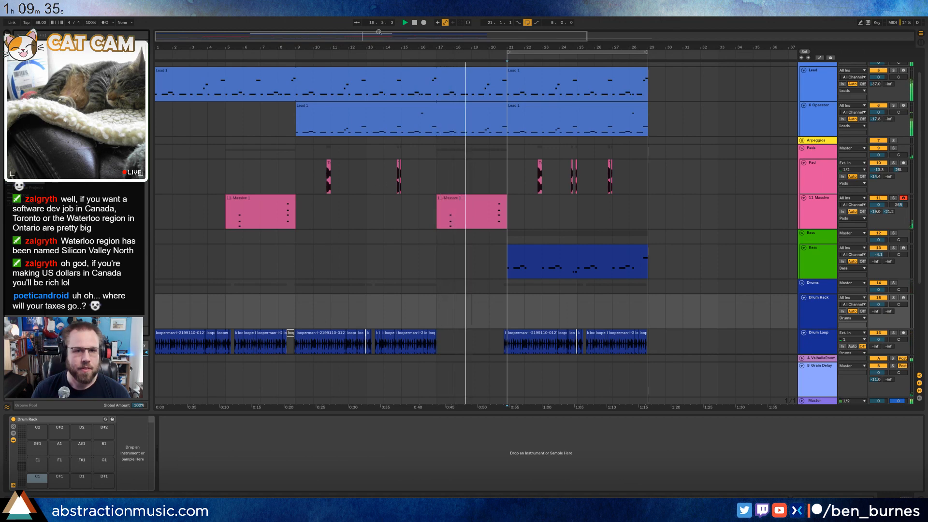
# - Show the automation and adjust the Grain Delay send peak at the second AmbWAV track's last slice to -8.0 dB
pyautogui.moveTo(489, 47); pyautogui.dragTo(372, 57)
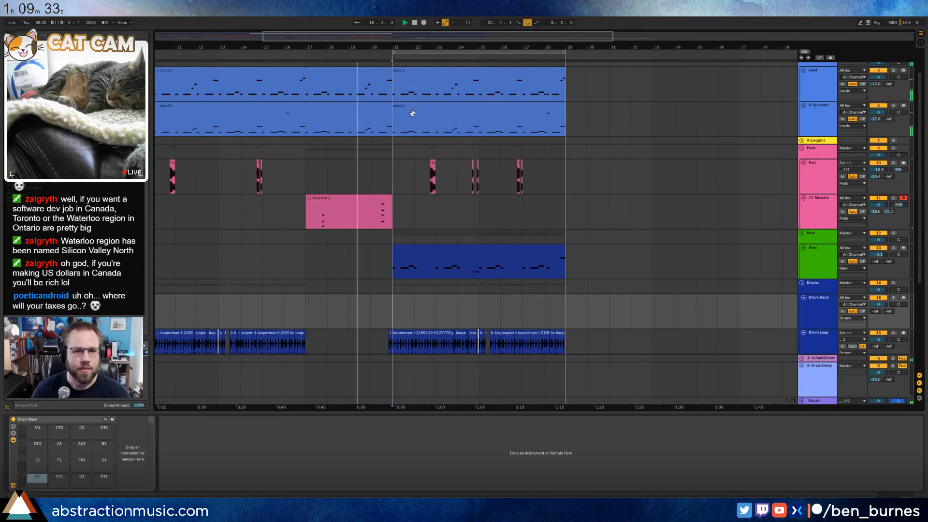
pyautogui.scroll(-5, 396, 230)
pyautogui.click(385, 340)
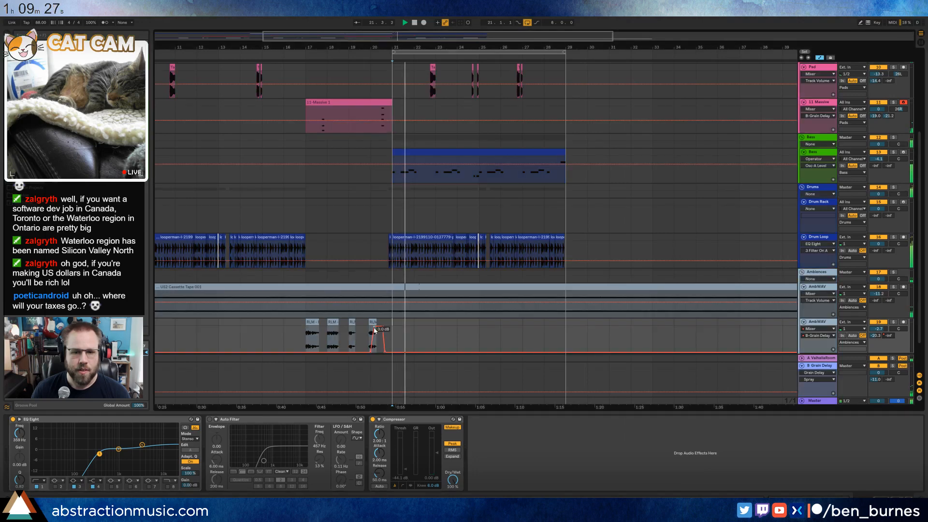
pyautogui.press('a')
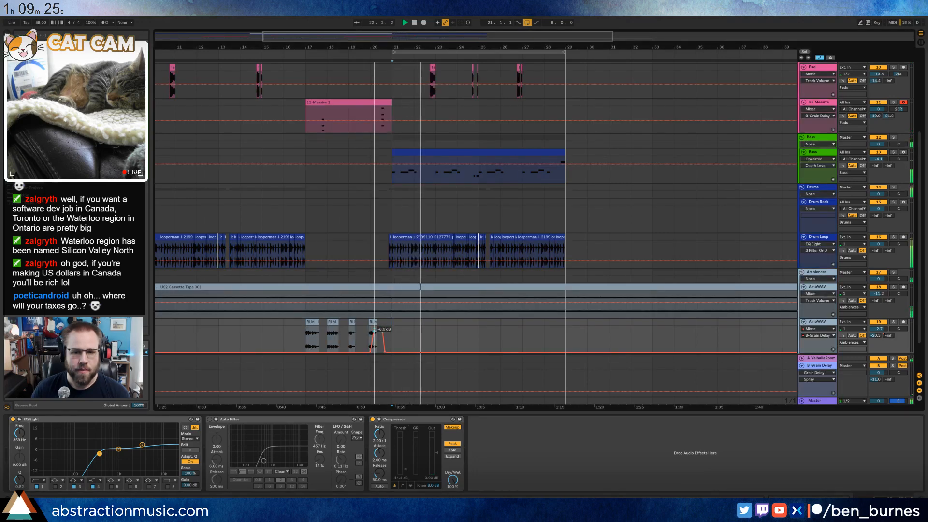
pyautogui.press('space')
# - Hide the automation, insert an empty one-bar MIDI clip at bar 21 on the Drum Rack track, and return to the device view
pyautogui.click(399, 208)
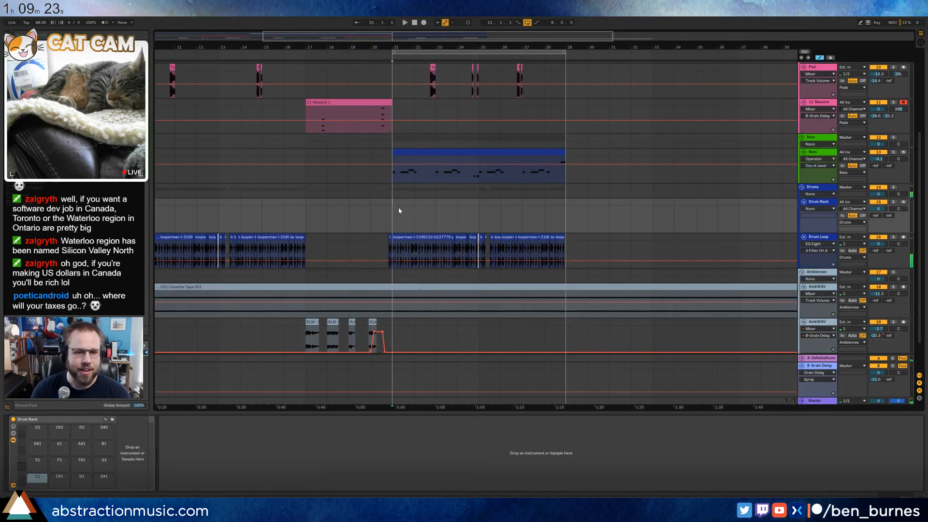
pyautogui.hotkey('shift', 'Tab')
pyautogui.hotkey('shift', 'Tab')
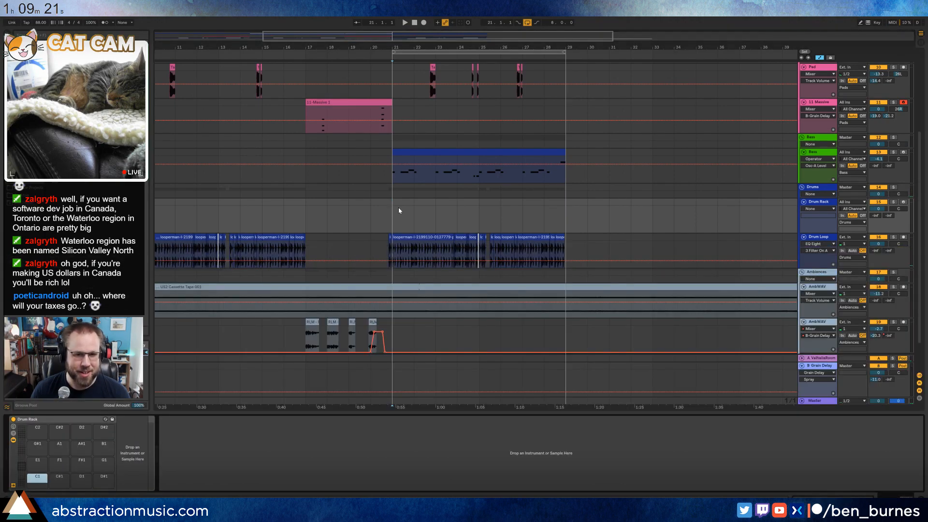
pyautogui.press('a')
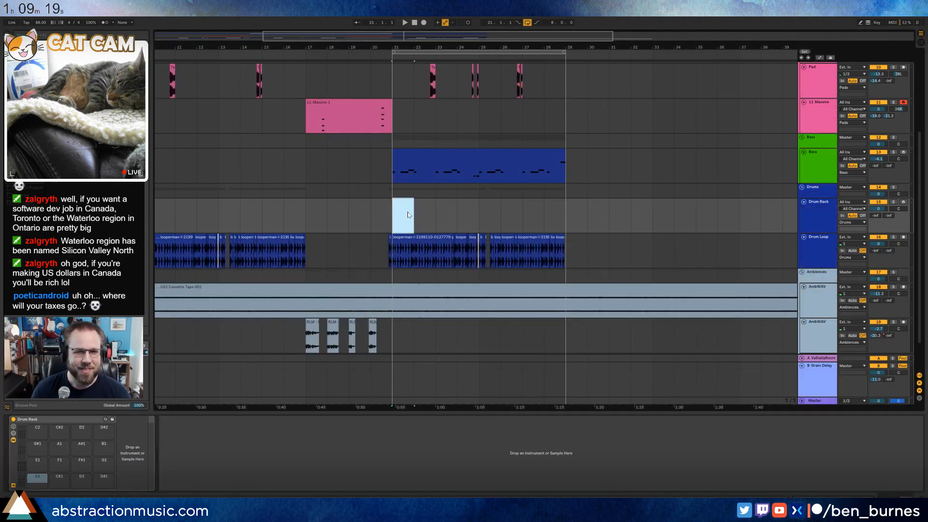
pyautogui.doubleClick(407, 212)
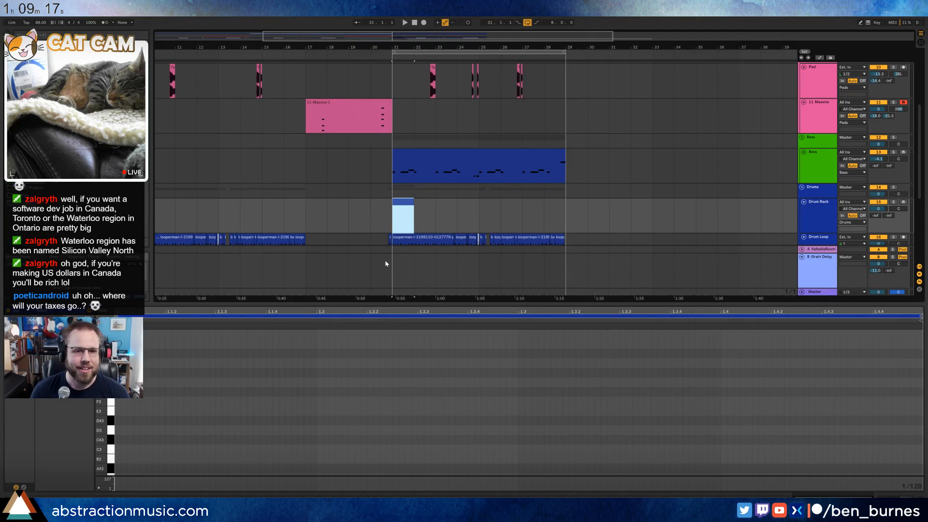
pyautogui.scroll(2, 390, 259)
pyautogui.scroll(-2, 395, 256)
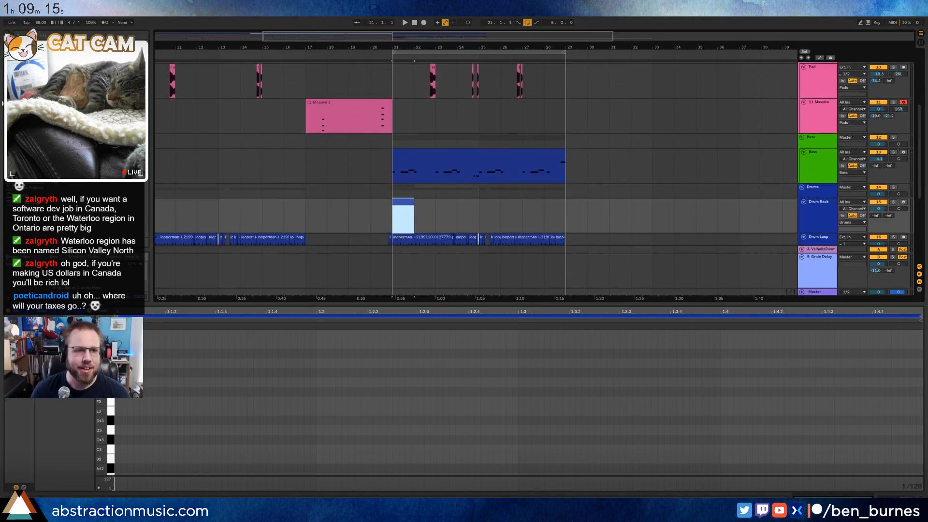
pyautogui.hotkey('shift', 'Tab')
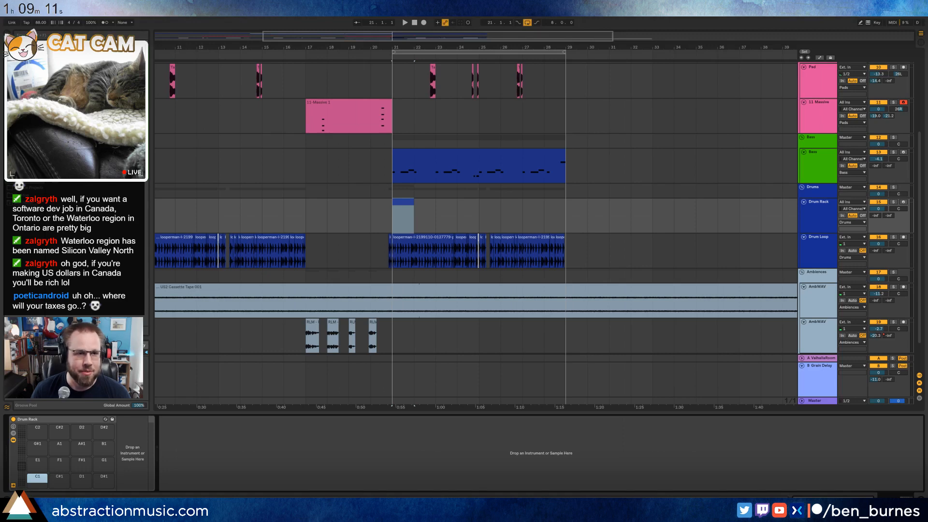
# - Load Badge Clip Extend 3 onto the E1 pad, Badge Clip Metallic 3 onto F1 and Badge Clip Pluck 2 onto C1
pyautogui.click(30, 196)
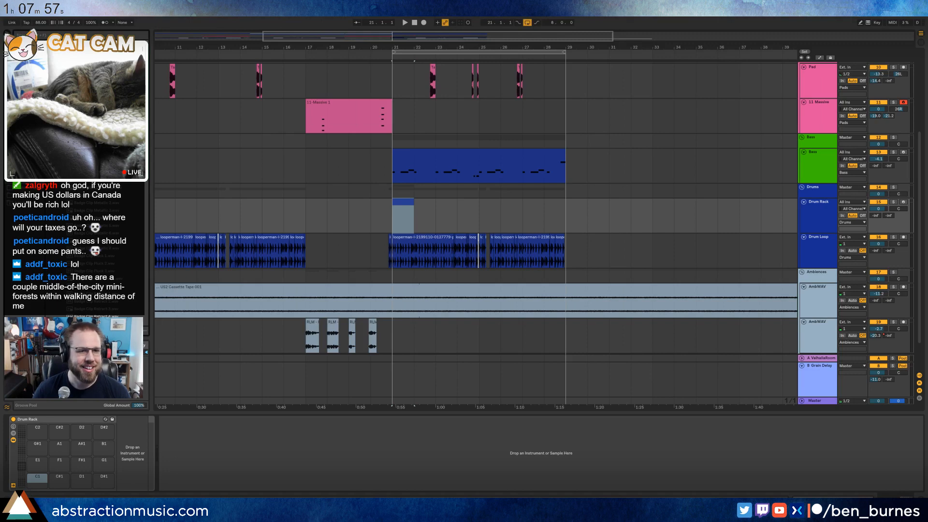
pyautogui.moveTo(89, 187); pyautogui.dragTo(38, 463)
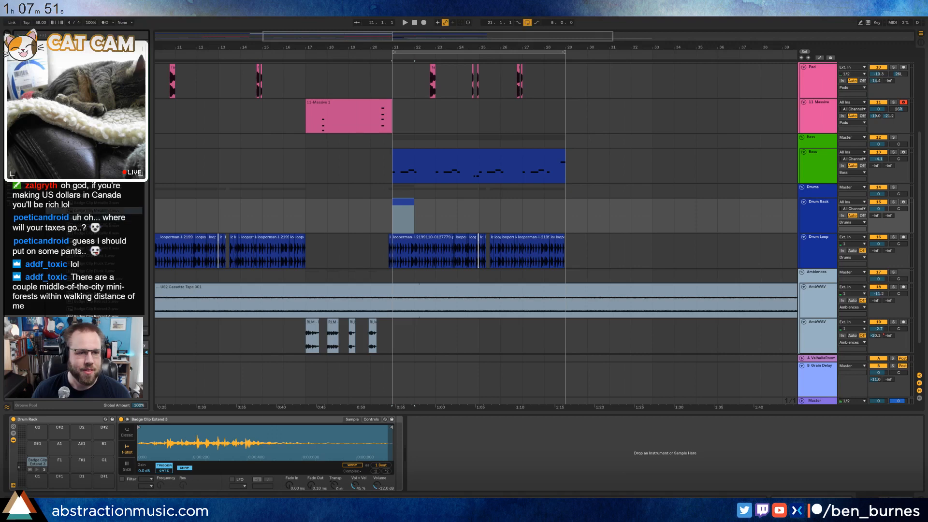
pyautogui.moveTo(92, 211); pyautogui.dragTo(59, 461)
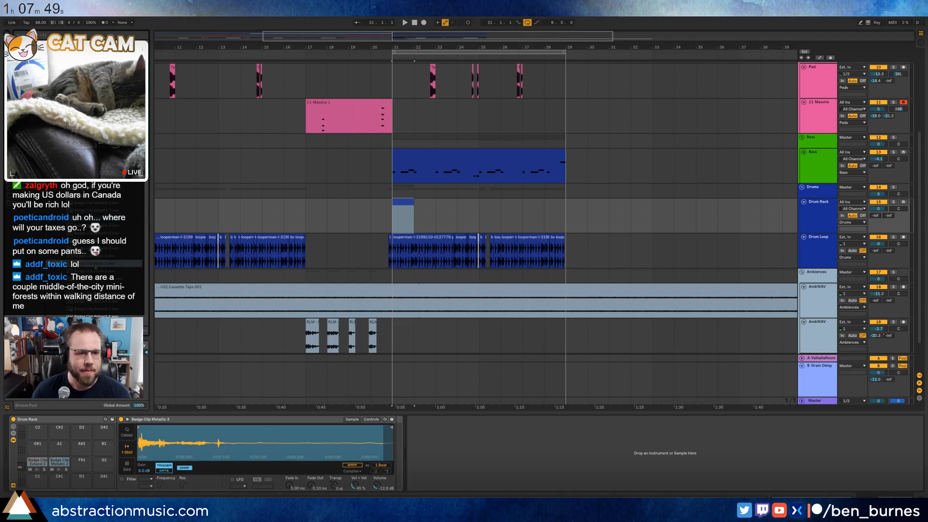
pyautogui.moveTo(91, 280); pyautogui.dragTo(39, 479)
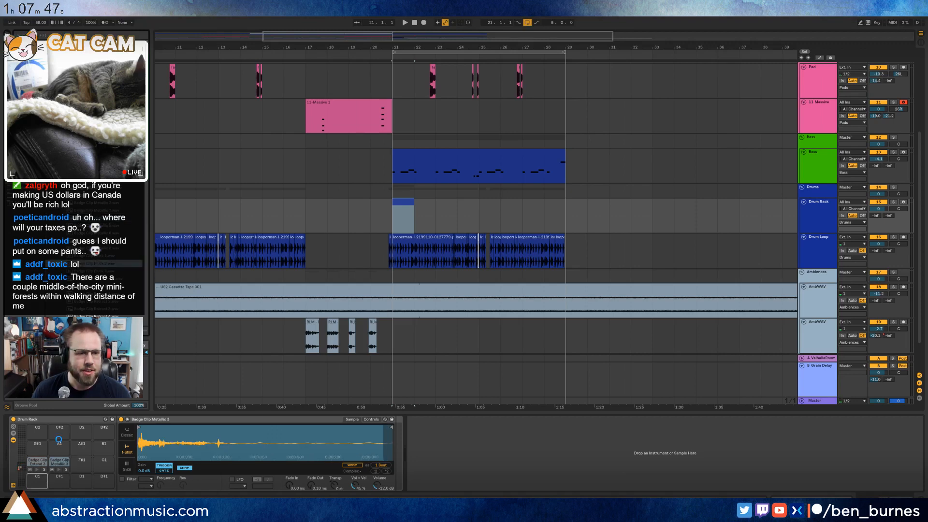
# - Audition the samples further down the browser list for another drum rack sound
pyautogui.click(100, 303)
pyautogui.scroll(-2, 99, 303)
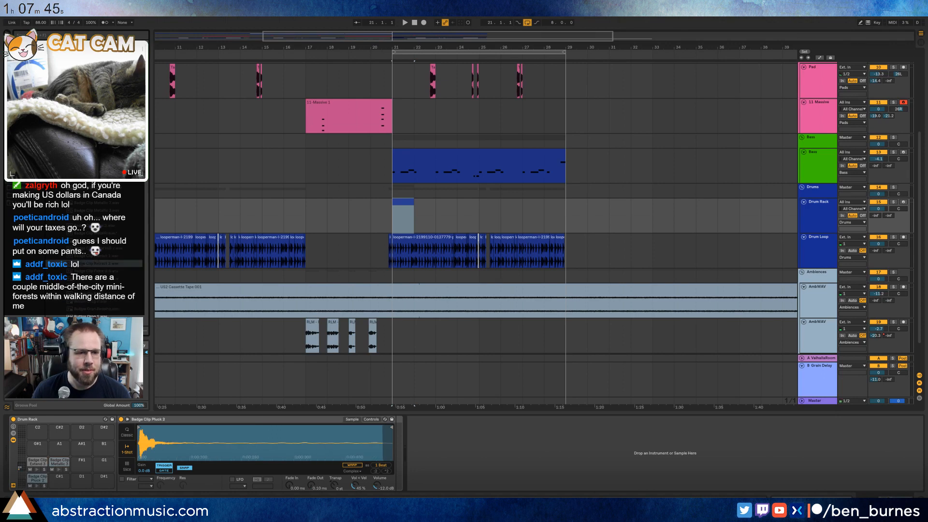
pyautogui.click(90, 295)
pyautogui.scroll(-2, 87, 295)
pyautogui.click(80, 302)
pyautogui.scroll(-2, 81, 300)
pyautogui.click(80, 294)
pyautogui.scroll(-2, 80, 294)
pyautogui.click(81, 287)
pyautogui.scroll(-2, 80, 287)
pyautogui.click(87, 279)
pyautogui.click(89, 294)
pyautogui.scroll(-2, 90, 293)
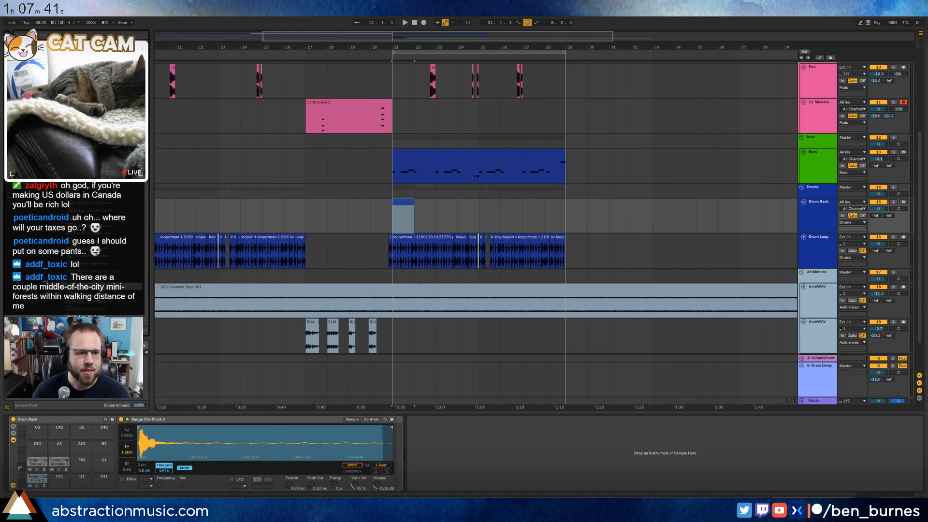
pyautogui.click(91, 286)
pyautogui.scroll(-2, 92, 289)
pyautogui.click(93, 279)
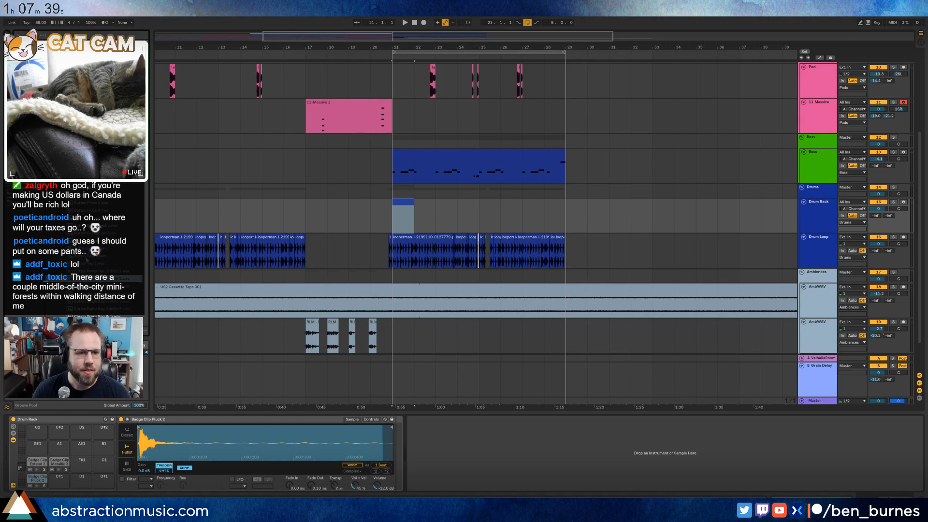
# - Load the Button Spin 3 sample onto the Drum Rack's G#1 pad
pyautogui.click(90, 256)
pyautogui.press('Up')
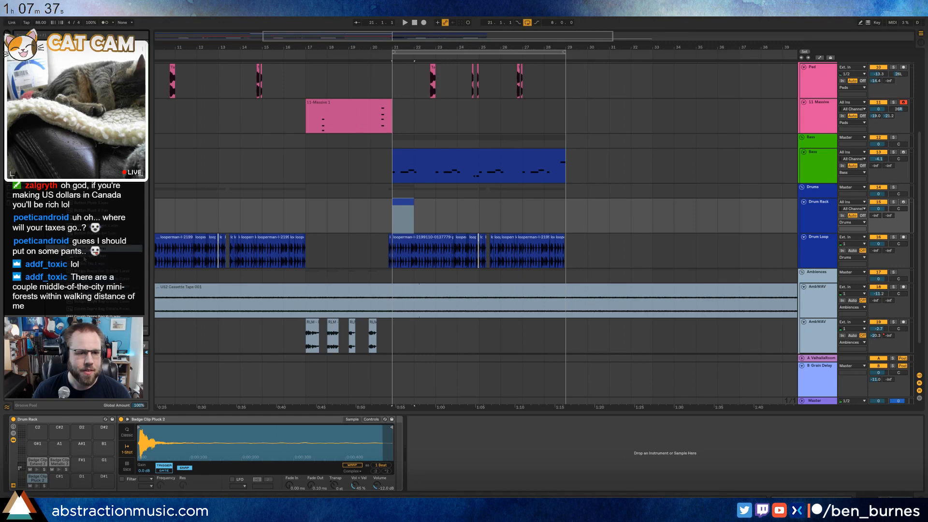
pyautogui.moveTo(84, 256); pyautogui.dragTo(39, 445)
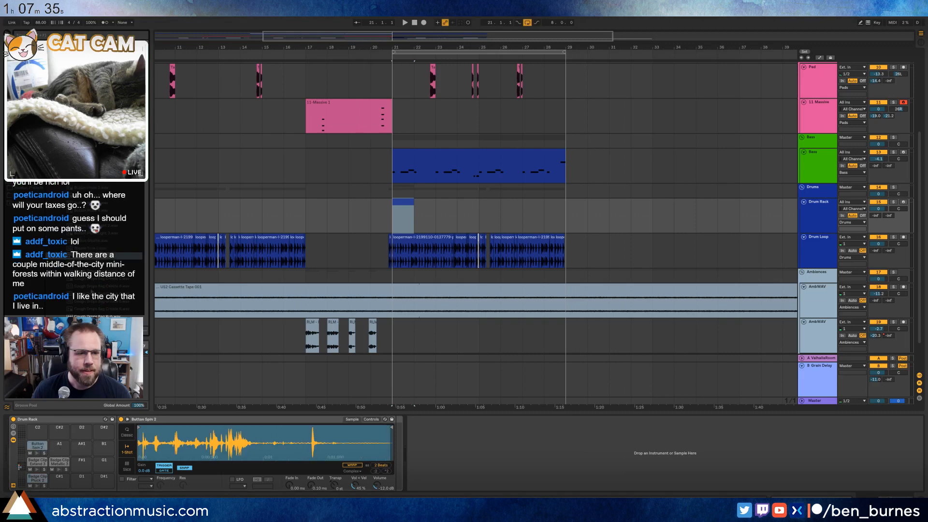
# - Audition more foley samples in the browser after Button Spin 3 to find the next pad sound
pyautogui.click(92, 288)
pyautogui.scroll(-2, 92, 288)
pyautogui.click(94, 279)
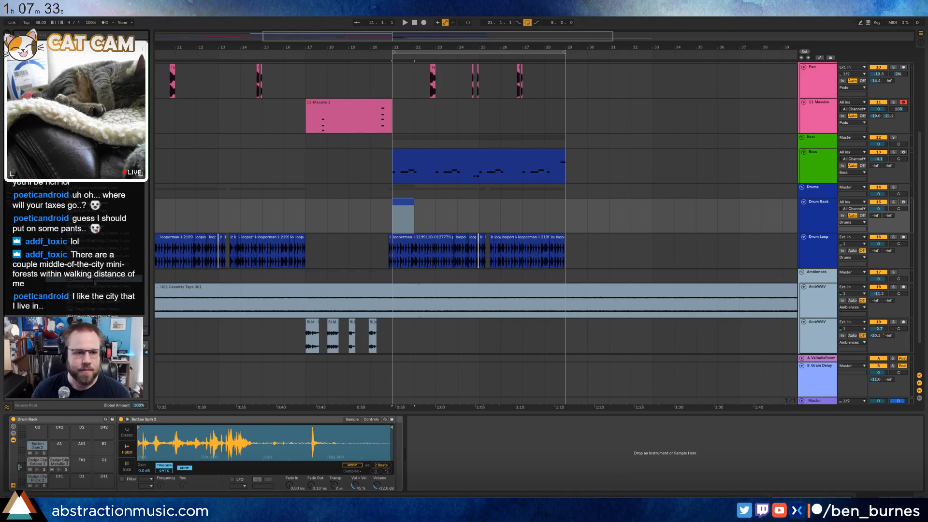
pyautogui.scroll(-2, 94, 283)
pyautogui.click(95, 256)
pyautogui.click(96, 278)
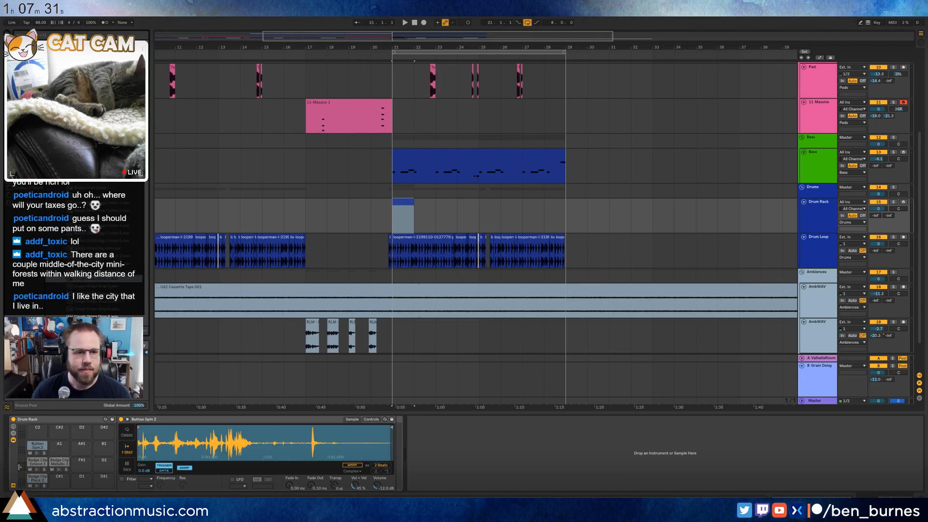
pyautogui.scroll(-2, 96, 279)
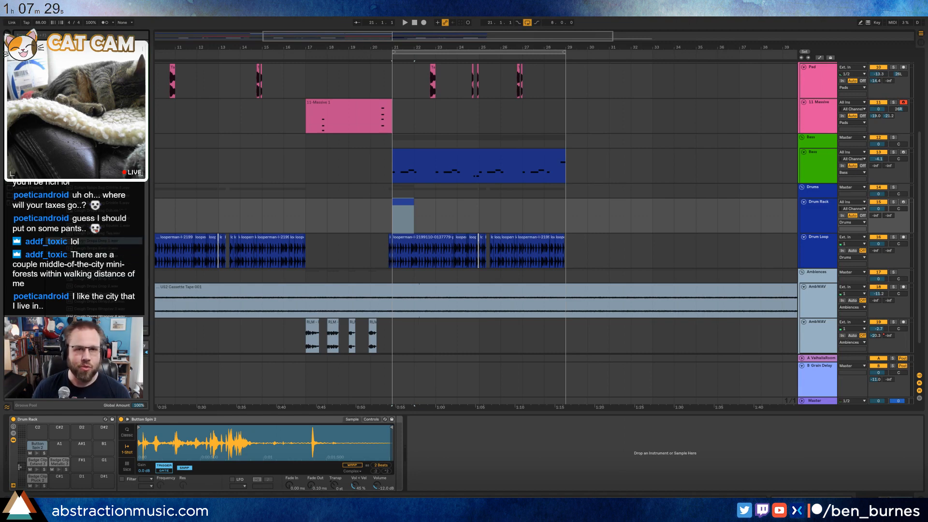
pyautogui.click(105, 184)
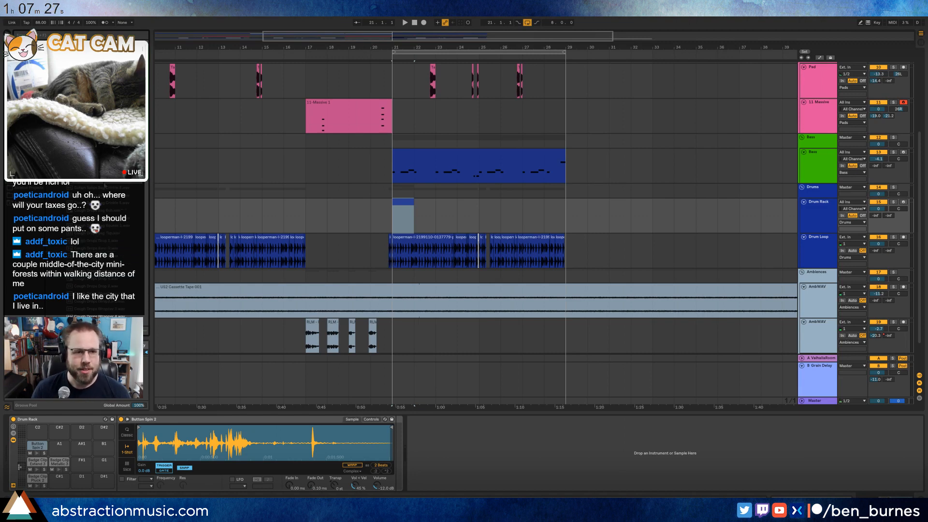
pyautogui.click(104, 188)
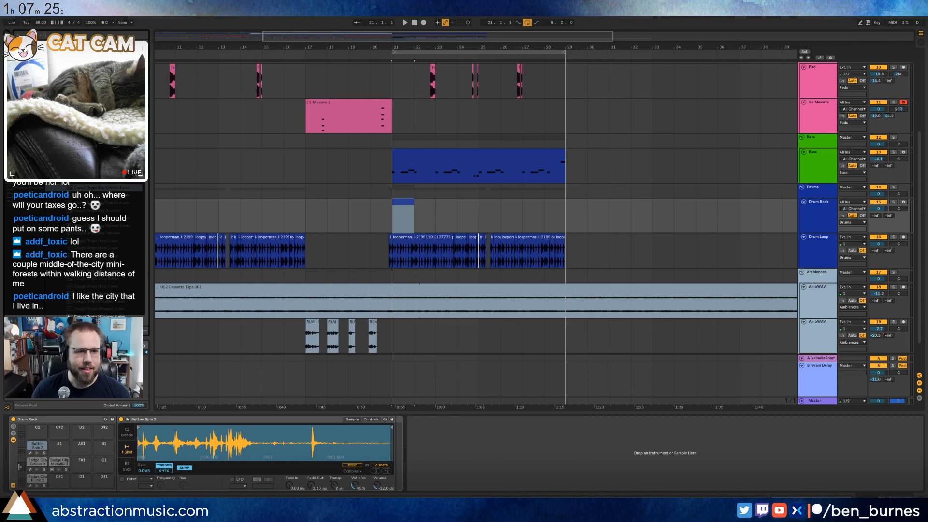
# - Audition one-shot samples in the browser and load Crushed Red Pepper Open 3 onto the Drum Rack's C#1 pad
pyautogui.scroll(-2, 105, 193)
pyautogui.click(104, 286)
pyautogui.scroll(-2, 104, 286)
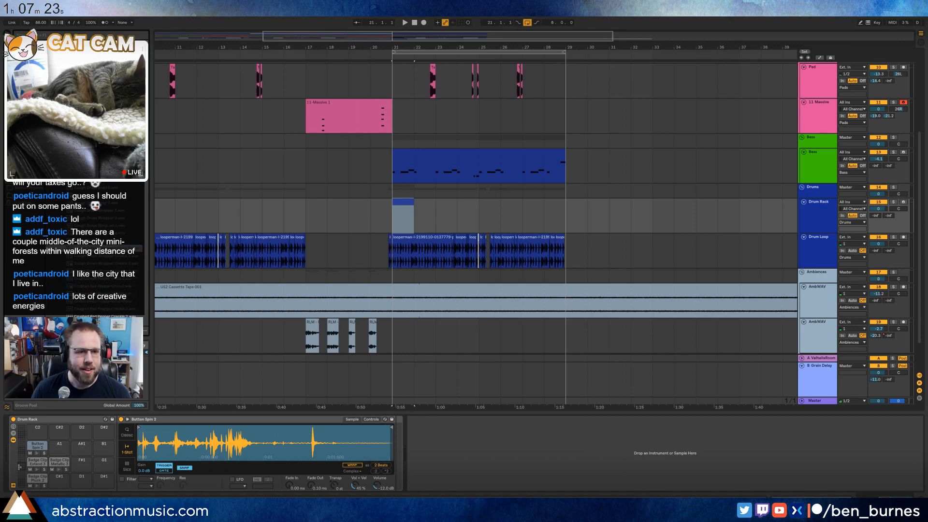
pyautogui.click(101, 271)
pyautogui.scroll(-1, 101, 271)
pyautogui.click(101, 256)
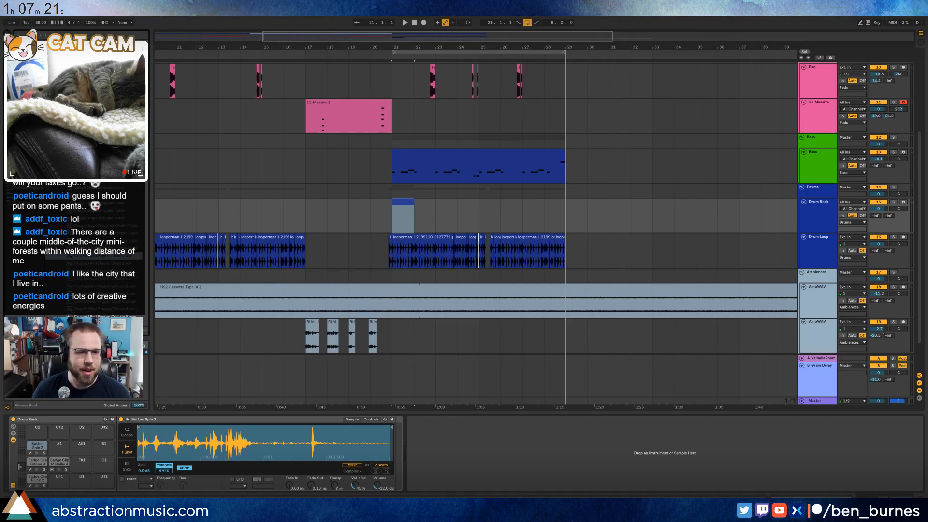
pyautogui.click(101, 286)
pyautogui.scroll(-2, 101, 286)
pyautogui.click(101, 286)
pyautogui.scroll(-2, 101, 286)
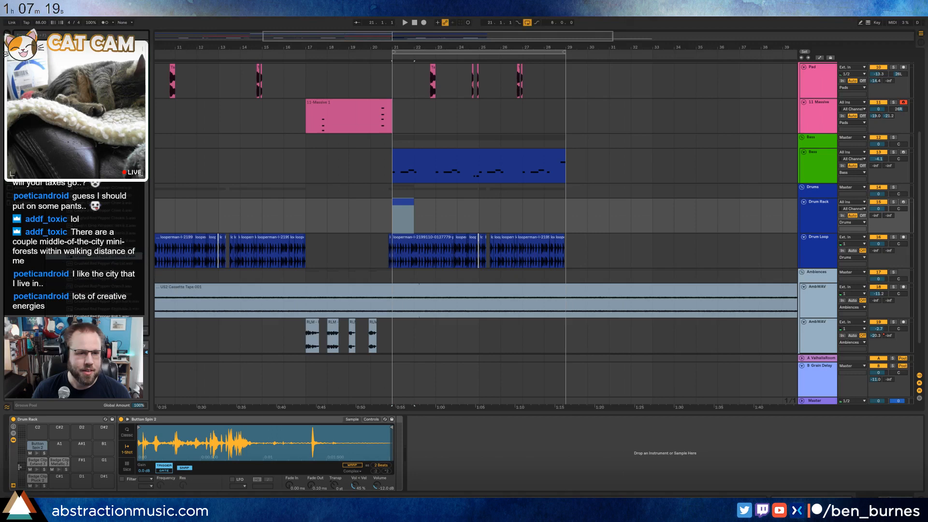
pyautogui.press('Down')
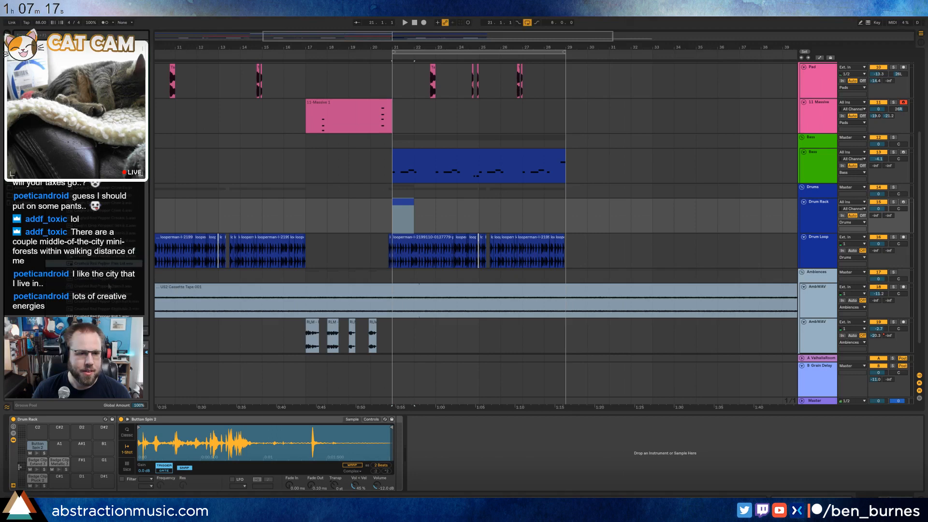
pyautogui.click(109, 286)
pyautogui.scroll(-2, 109, 286)
pyautogui.moveTo(107, 248); pyautogui.dragTo(65, 490)
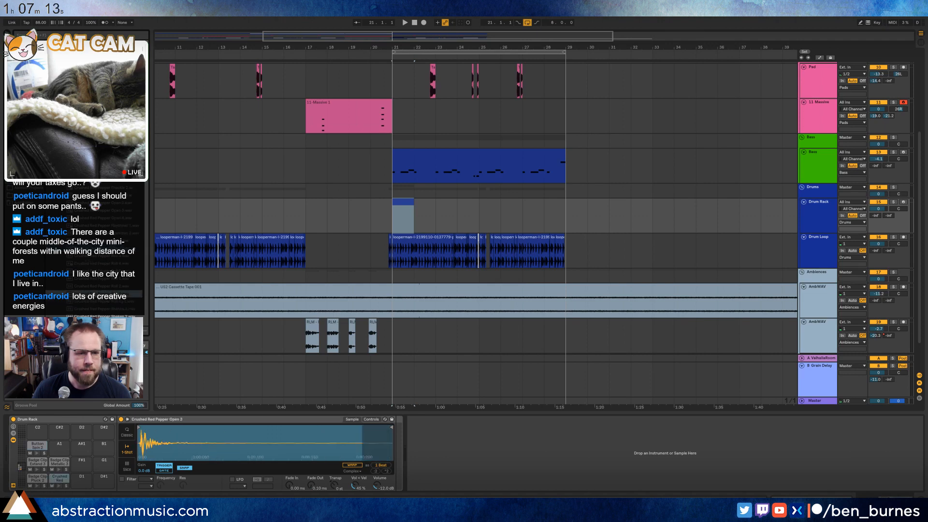
# - Preview the following pepper samples and load Crushed Red Pepper Shaken 2 onto the Drum Rack's D1 pad
pyautogui.scroll(-2, 99, 285)
pyautogui.click(110, 293)
pyautogui.scroll(-2, 110, 293)
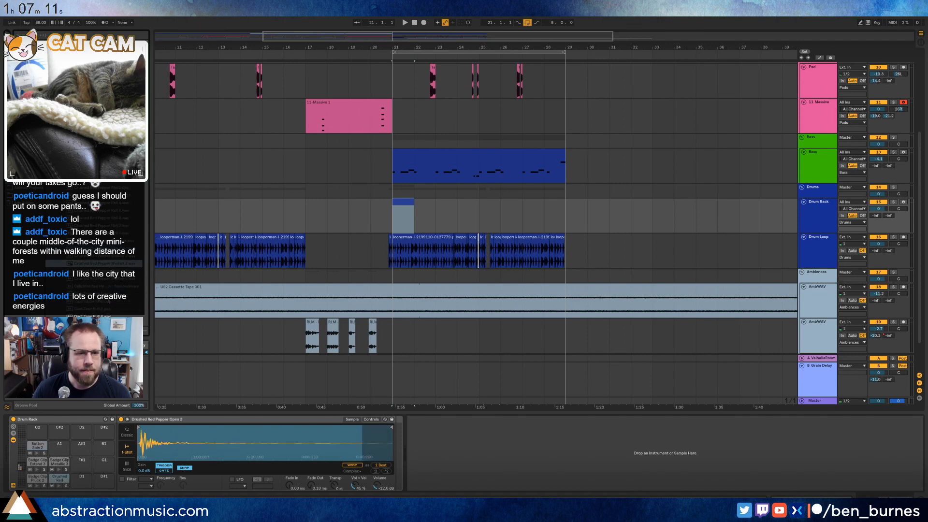
pyautogui.click(110, 263)
pyautogui.click(111, 241)
pyautogui.click(113, 248)
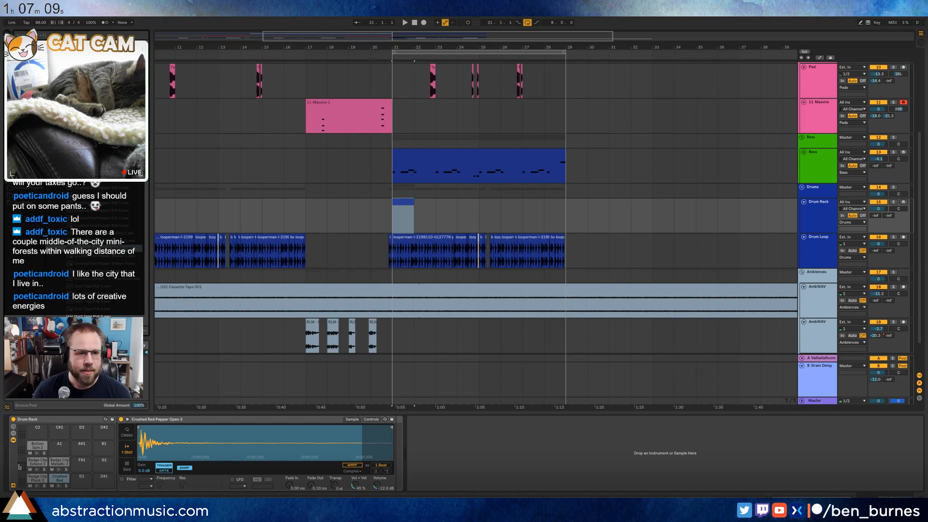
pyautogui.click(113, 271)
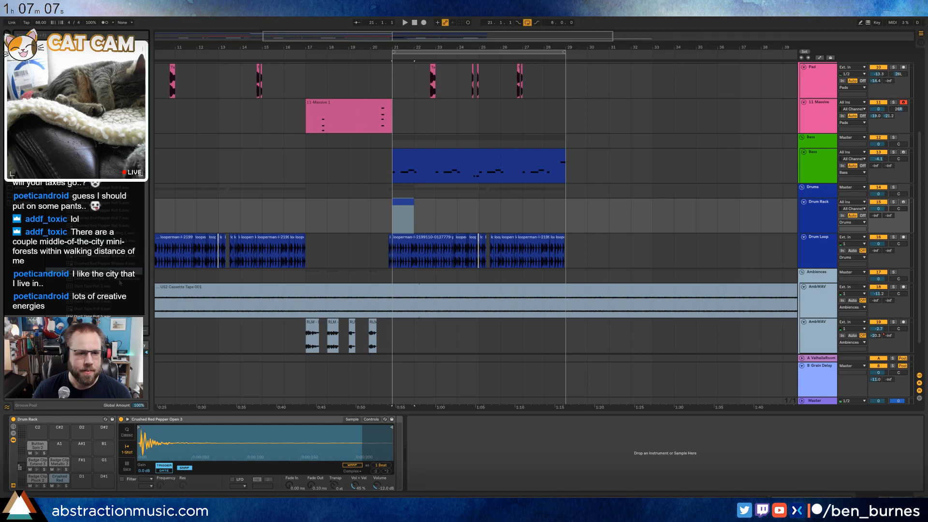
pyautogui.click(119, 279)
pyautogui.click(119, 249)
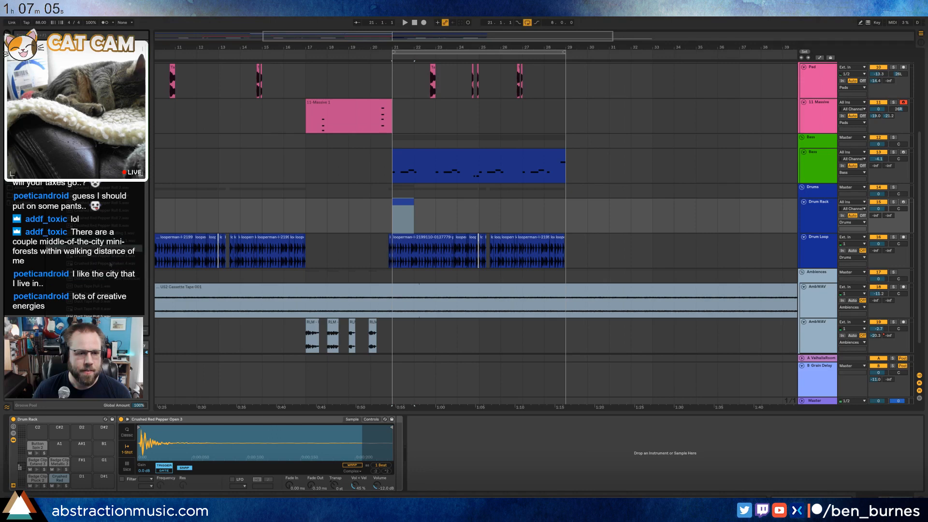
pyautogui.moveTo(112, 250); pyautogui.dragTo(79, 478)
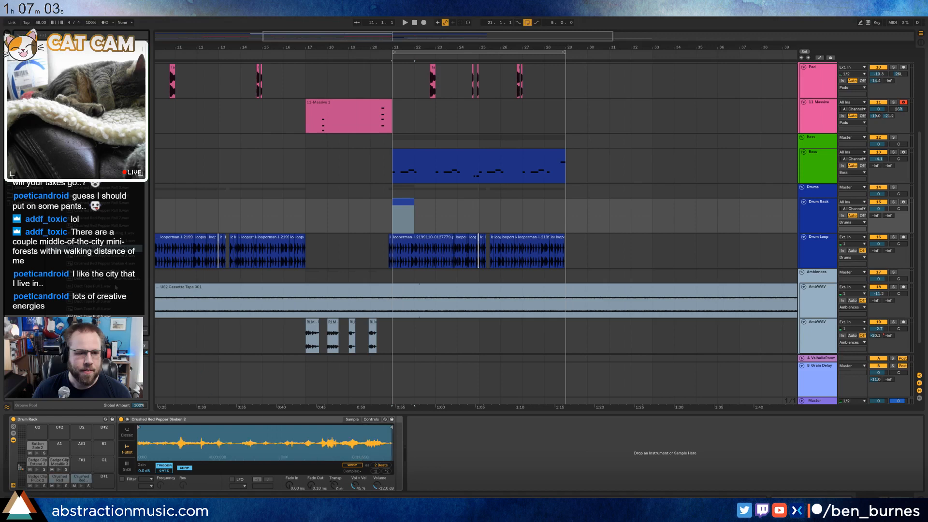
# - Load the Duct Tape Pull 3 sample onto the Drum Rack's G1 pad
pyautogui.scroll(-1, 112, 251)
pyautogui.click(109, 272)
pyautogui.scroll(-1, 108, 279)
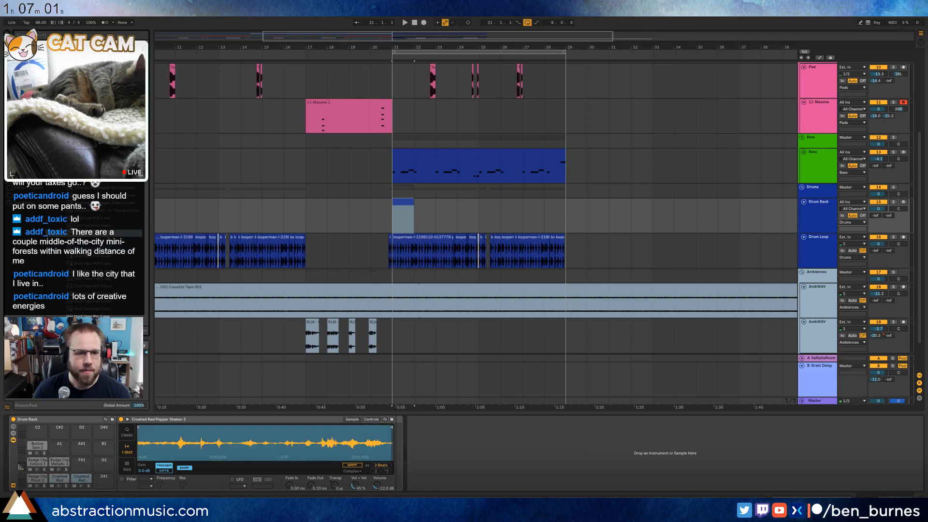
pyautogui.moveTo(109, 233); pyautogui.dragTo(105, 467)
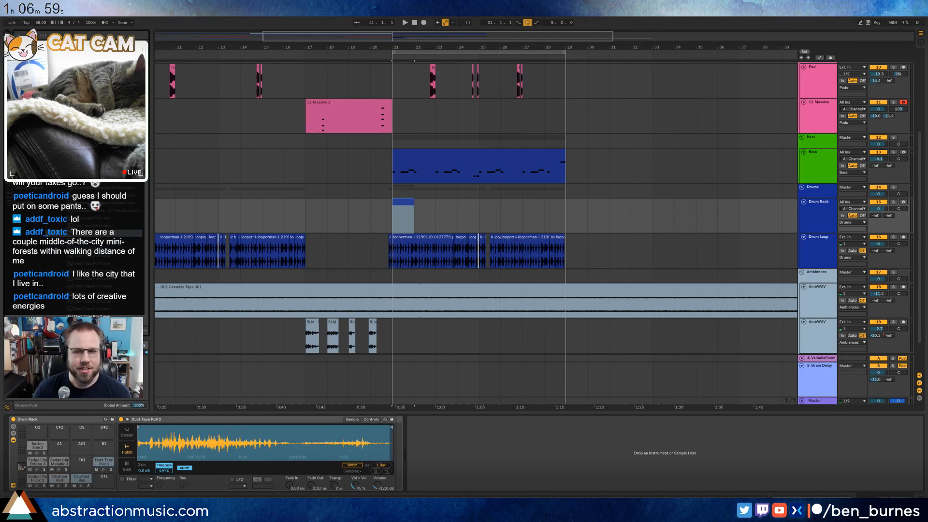
# - Compare the other duct tape samples and load Duct Tape Rip 2 onto the Drum Rack's B1 pad
pyautogui.click(109, 271)
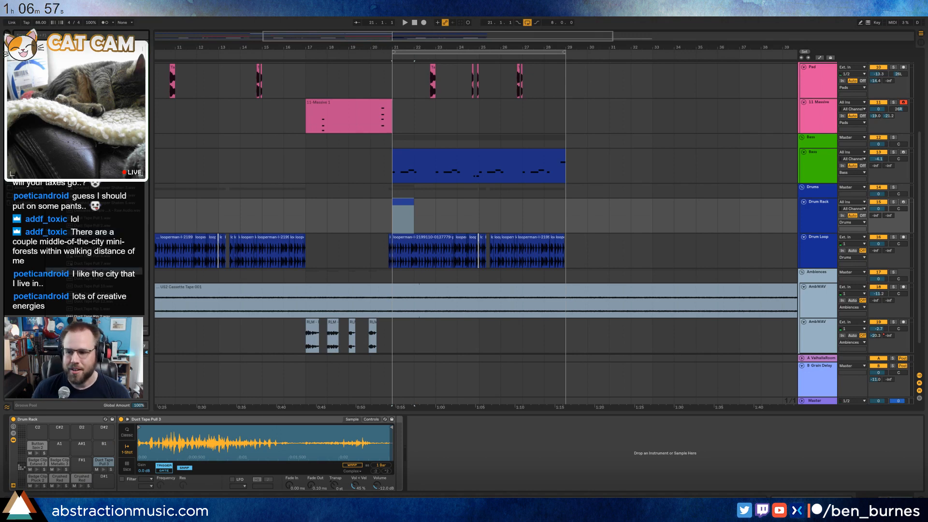
pyautogui.click(103, 280)
pyautogui.click(112, 288)
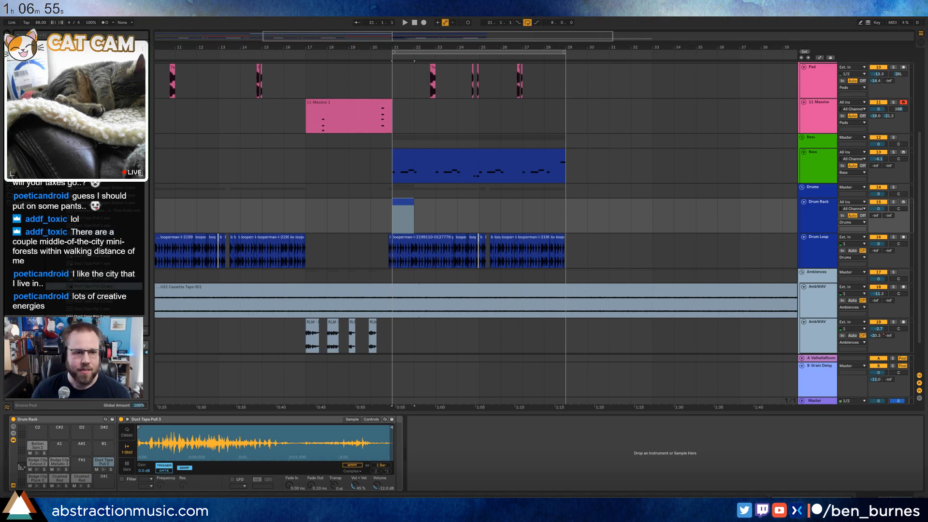
pyautogui.click(111, 294)
pyautogui.click(111, 301)
pyautogui.click(110, 310)
pyautogui.scroll(-1, 110, 311)
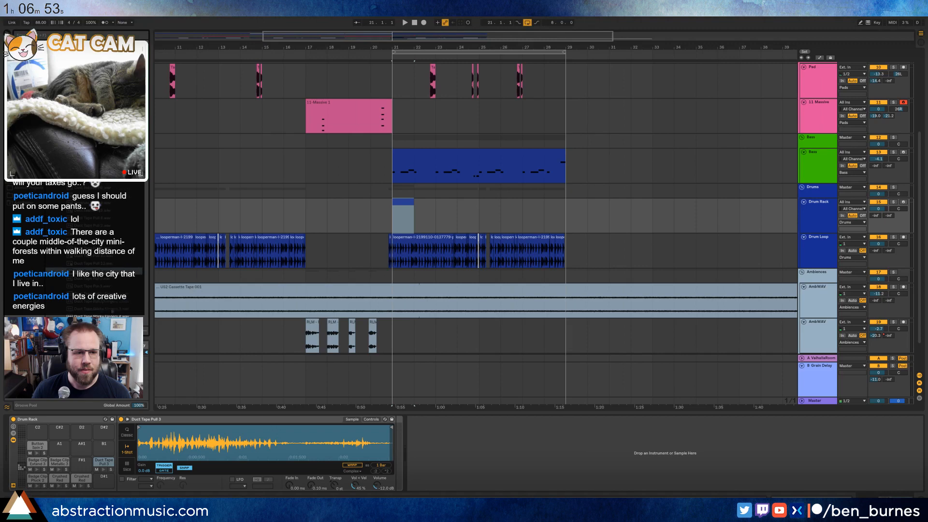
pyautogui.click(110, 288)
pyautogui.moveTo(101, 280); pyautogui.dragTo(102, 449)
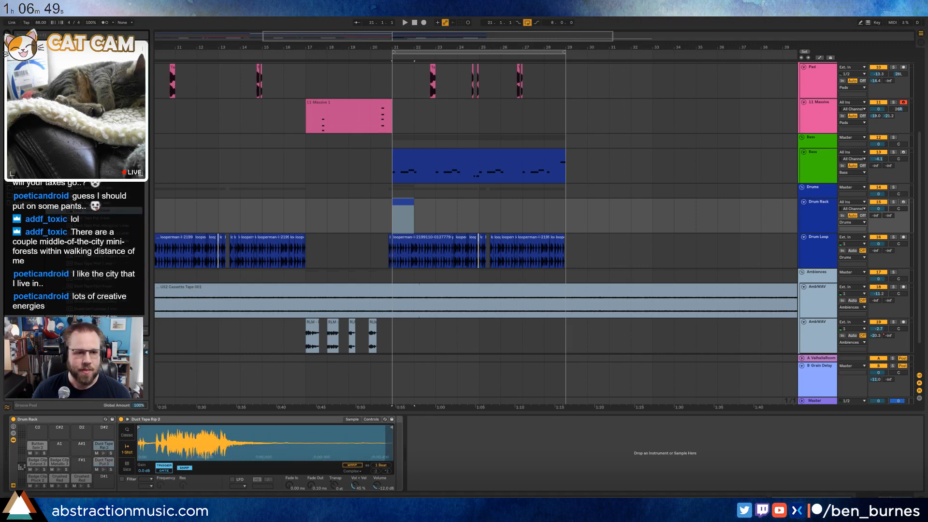
# - Audition the samples listed after the duct tape sounds, looking for another usable percussion hit
pyautogui.click(111, 290)
pyautogui.scroll(-1, 111, 290)
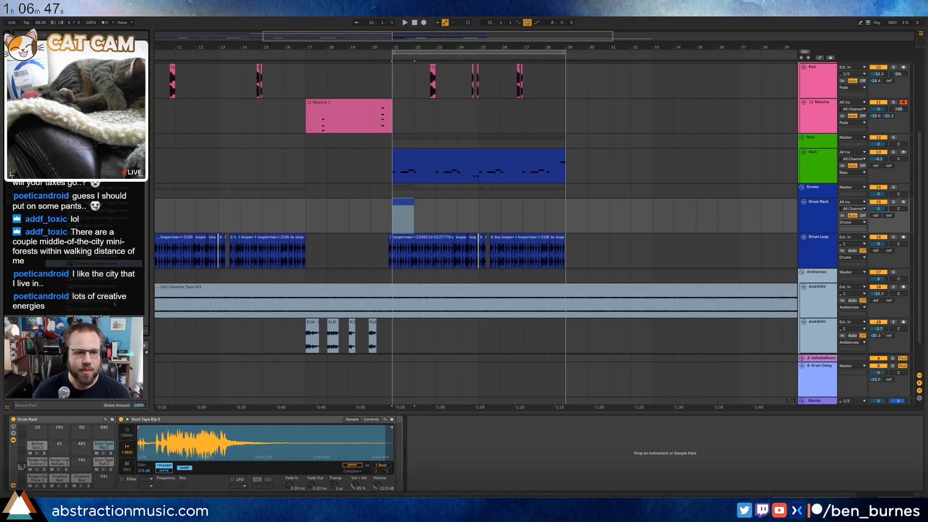
pyautogui.click(111, 289)
pyautogui.scroll(-1, 111, 290)
pyautogui.click(111, 286)
pyautogui.scroll(-3, 111, 287)
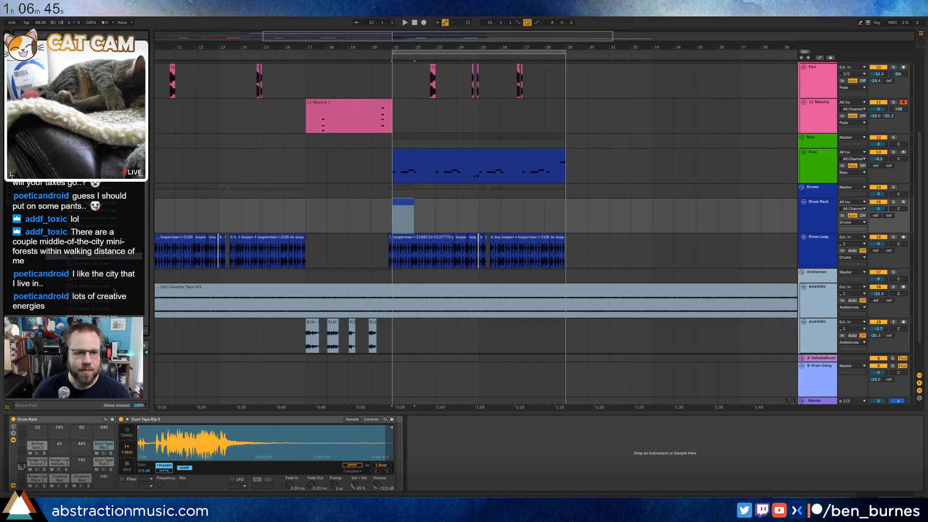
pyautogui.click(111, 287)
pyautogui.scroll(-2, 111, 288)
pyautogui.click(111, 292)
pyautogui.scroll(-5, 111, 292)
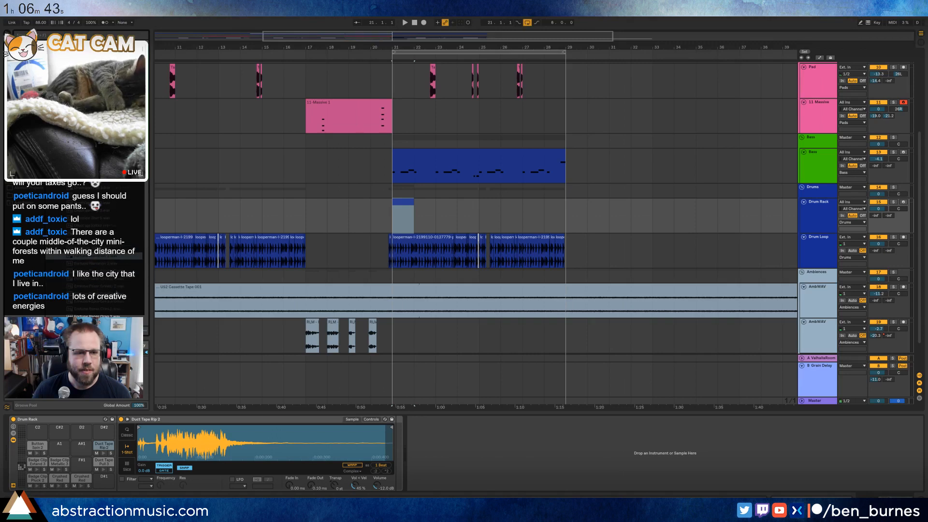
pyautogui.click(111, 286)
pyautogui.scroll(-4, 111, 286)
pyautogui.click(120, 280)
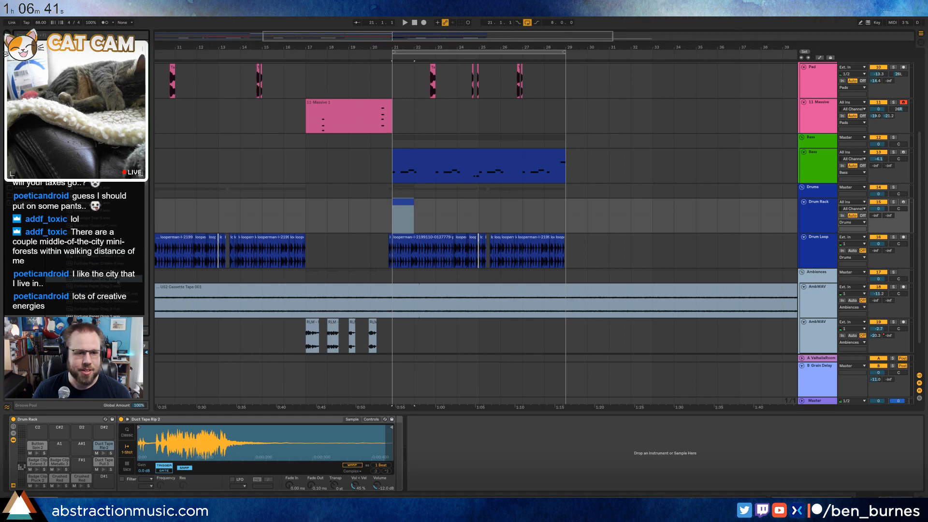
pyautogui.scroll(-1, 120, 281)
pyautogui.click(120, 286)
pyautogui.scroll(-1, 120, 287)
pyautogui.click(120, 292)
pyautogui.scroll(-3, 120, 290)
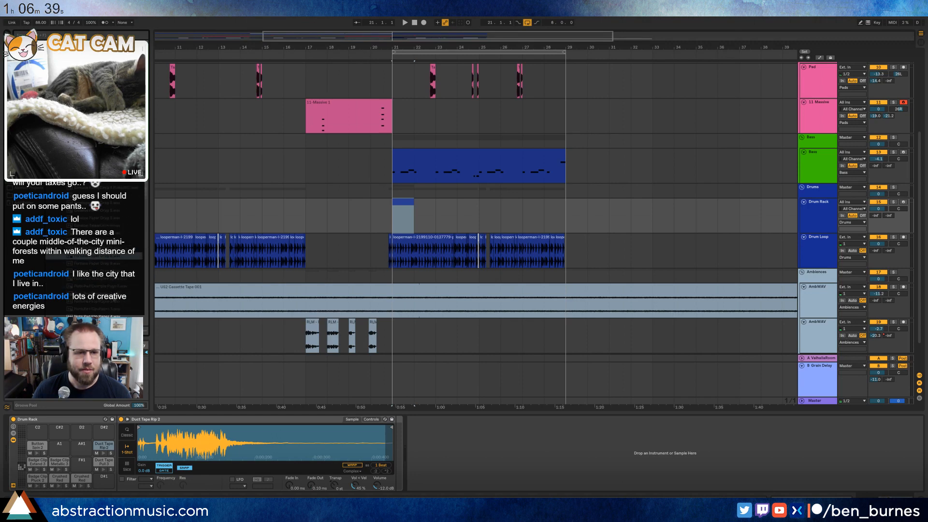
pyautogui.scroll(-3, 120, 285)
pyautogui.click(120, 279)
pyautogui.scroll(-2, 120, 278)
pyautogui.click(118, 278)
pyautogui.scroll(-2, 119, 281)
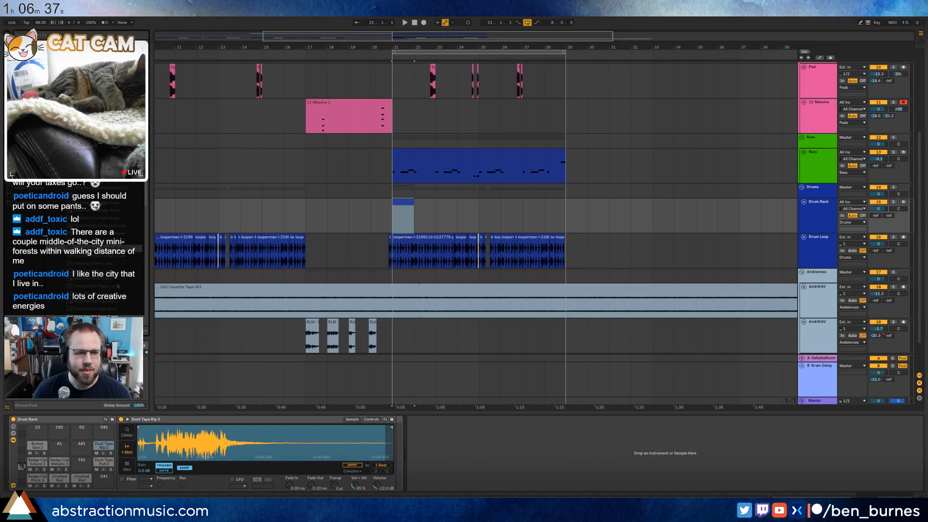
pyautogui.click(118, 286)
pyautogui.scroll(-5, 118, 288)
pyautogui.scroll(-5, 110, 261)
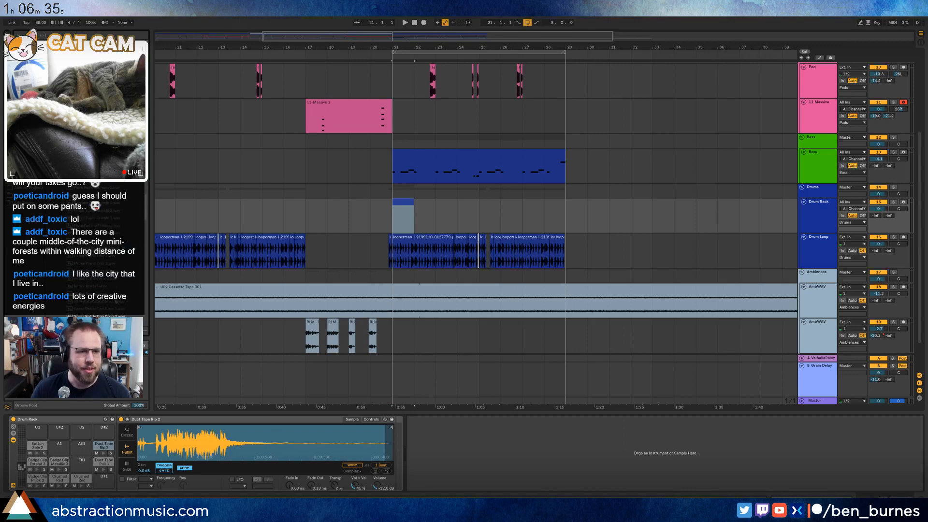
# - Preview the spray bottle samples and load Spray Bottle Cap Off 2 onto the Drum Rack's F#1 pad
pyautogui.click(110, 257)
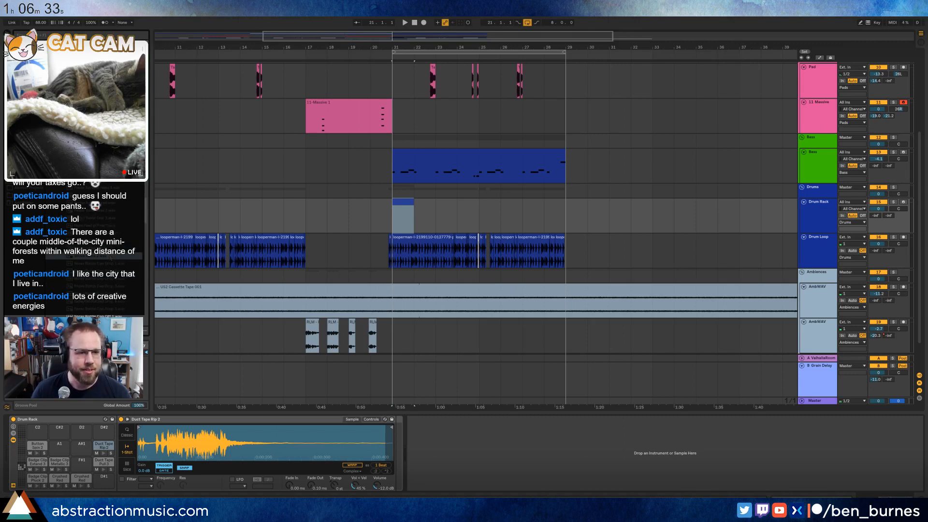
pyautogui.click(111, 272)
pyautogui.click(115, 279)
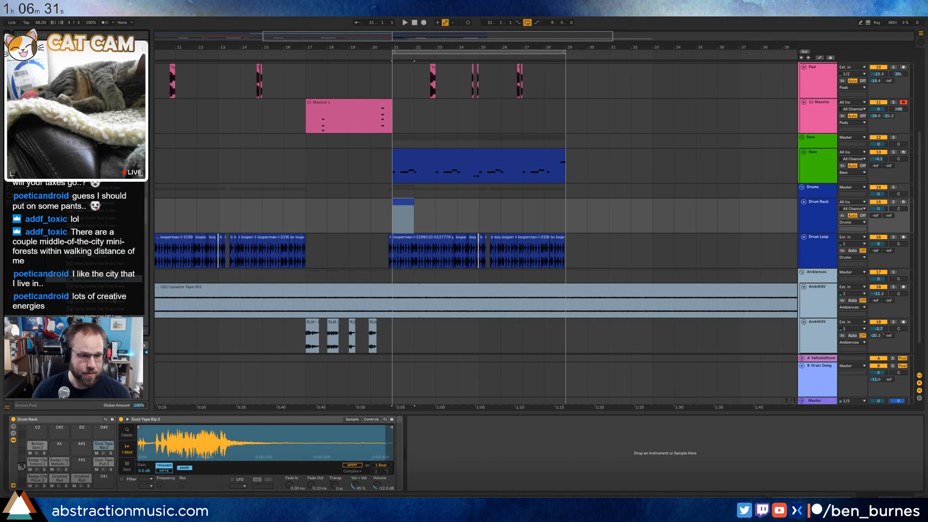
pyautogui.scroll(-2, 115, 281)
pyautogui.click(115, 278)
pyautogui.click(114, 293)
pyautogui.scroll(-1, 114, 293)
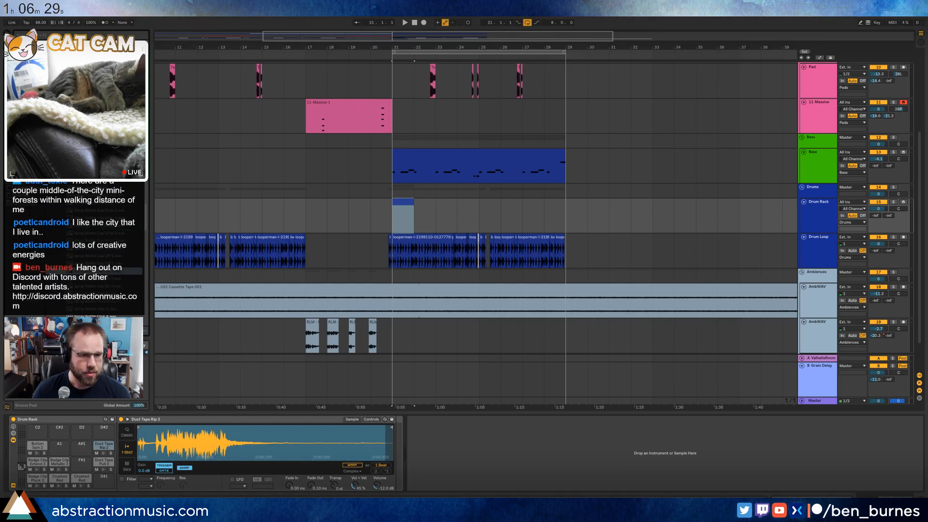
pyautogui.click(113, 256)
pyautogui.moveTo(94, 258)
pyautogui.mouseDown()
pyautogui.moveTo(72, 468)
pyautogui.moveTo(78, 463)
pyautogui.mouseUp()
# - Audition more spray bottle sounds and load Spray Bottle Spritz 1 onto the Drum Rack's D#1 pad
pyautogui.scroll(-2, 102, 287)
pyautogui.click(102, 264)
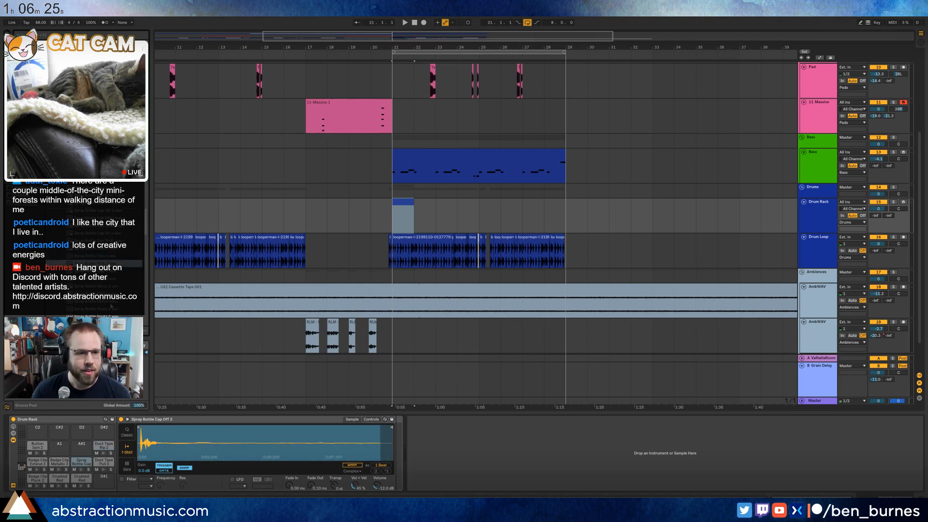
pyautogui.click(102, 301)
pyautogui.click(102, 264)
pyautogui.click(102, 282)
pyautogui.click(90, 251)
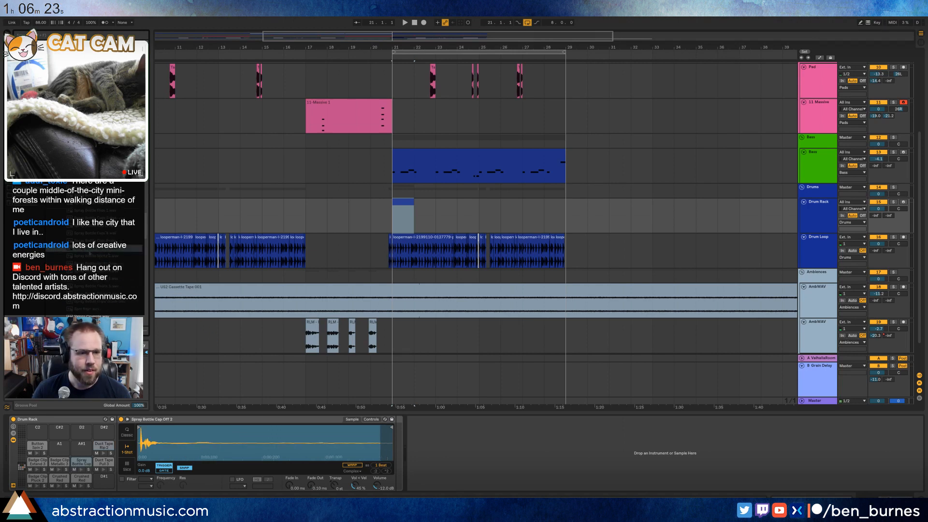
pyautogui.moveTo(90, 251)
pyautogui.mouseDown()
pyautogui.moveTo(60, 464)
pyautogui.moveTo(101, 485)
pyautogui.mouseUp()
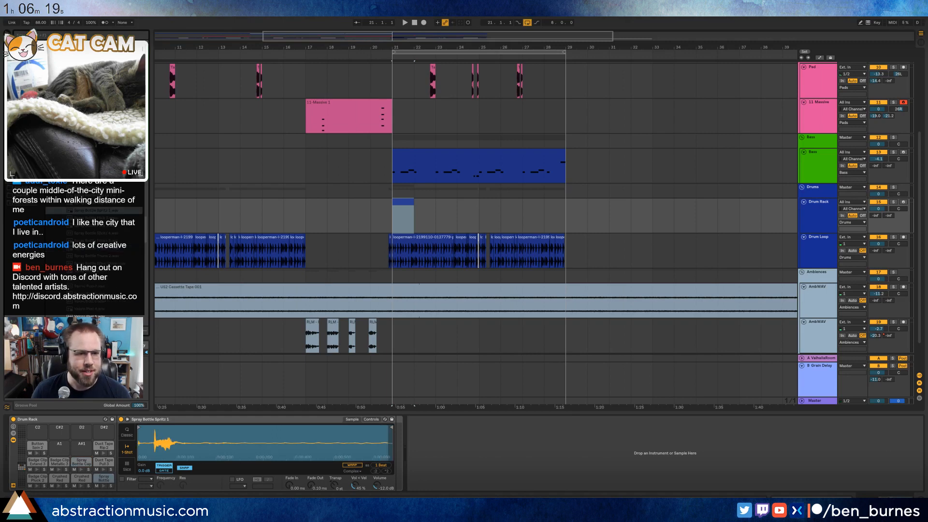
# - Audition the household foley samples listed after the spray bottle sounds, looking for another usable percussion hit
pyautogui.click(110, 268)
pyautogui.click(111, 274)
pyautogui.click(112, 300)
pyautogui.scroll(-2, 111, 299)
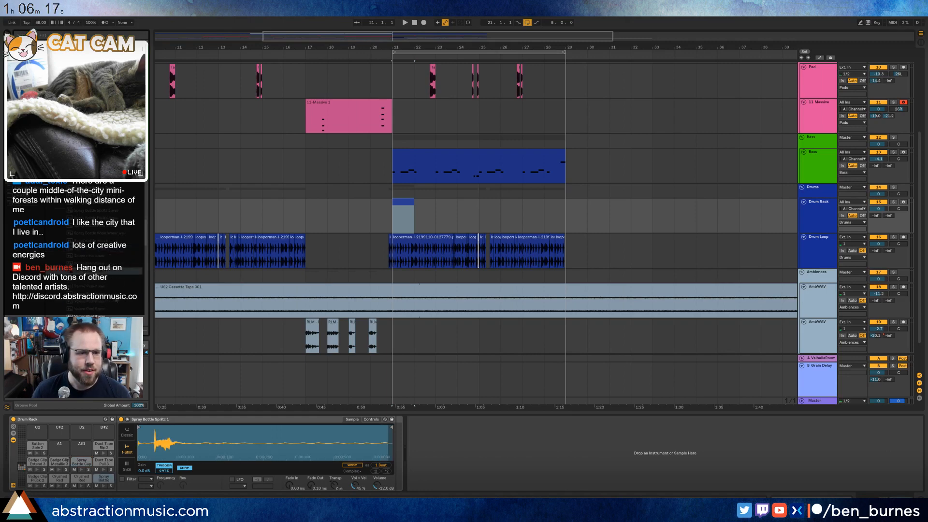
pyautogui.click(112, 294)
pyautogui.scroll(-2, 112, 293)
pyautogui.click(112, 293)
pyautogui.scroll(-2, 112, 294)
pyautogui.click(114, 294)
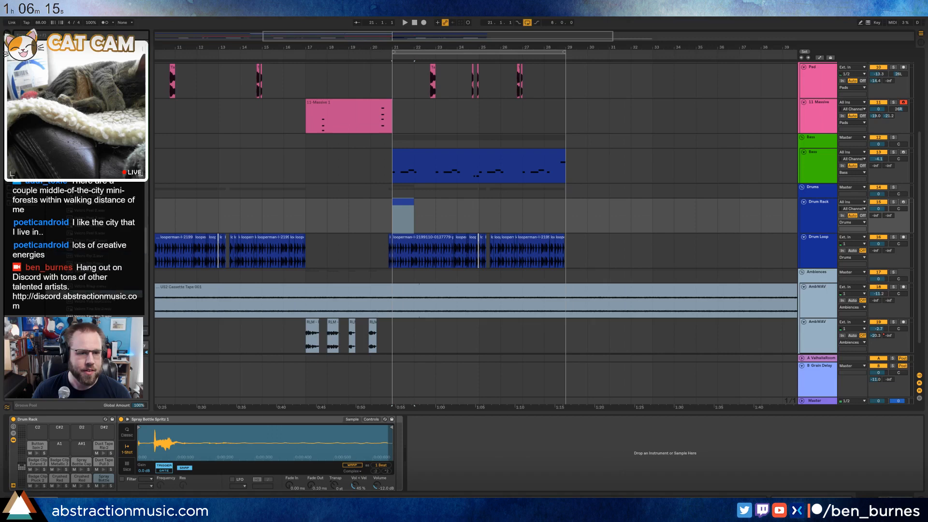
pyautogui.click(119, 309)
pyautogui.click(110, 281)
pyautogui.scroll(-1, 111, 282)
pyautogui.click(115, 288)
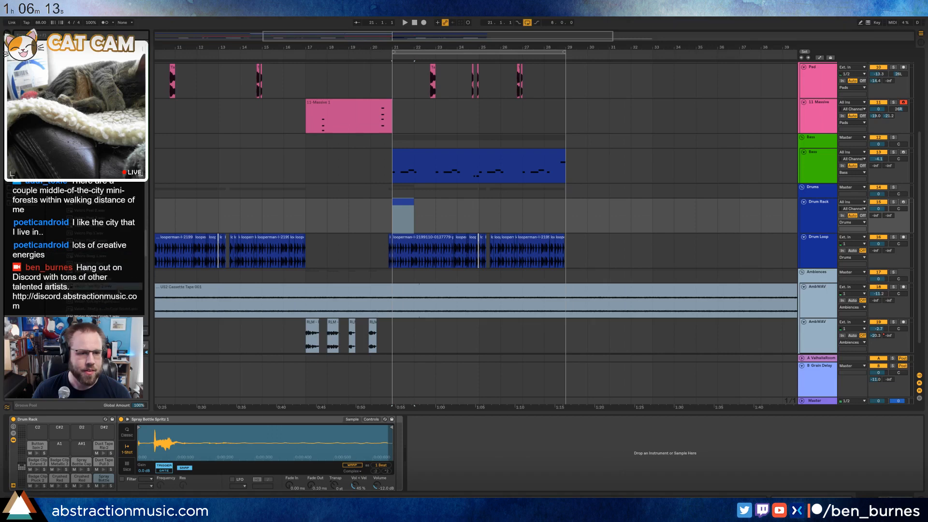
pyautogui.scroll(-1, 115, 290)
pyautogui.click(117, 280)
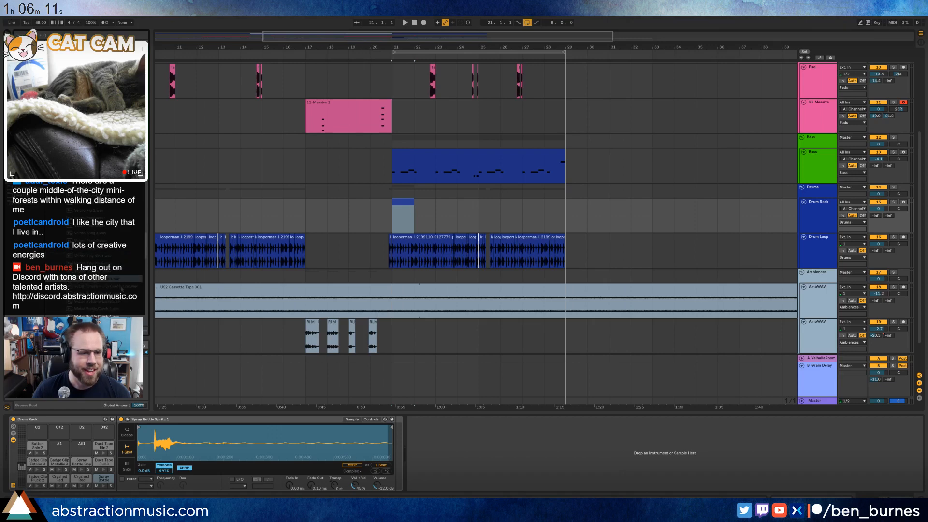
pyautogui.click(122, 295)
pyautogui.scroll(-1, 123, 296)
pyautogui.click(122, 296)
pyautogui.scroll(-1, 122, 296)
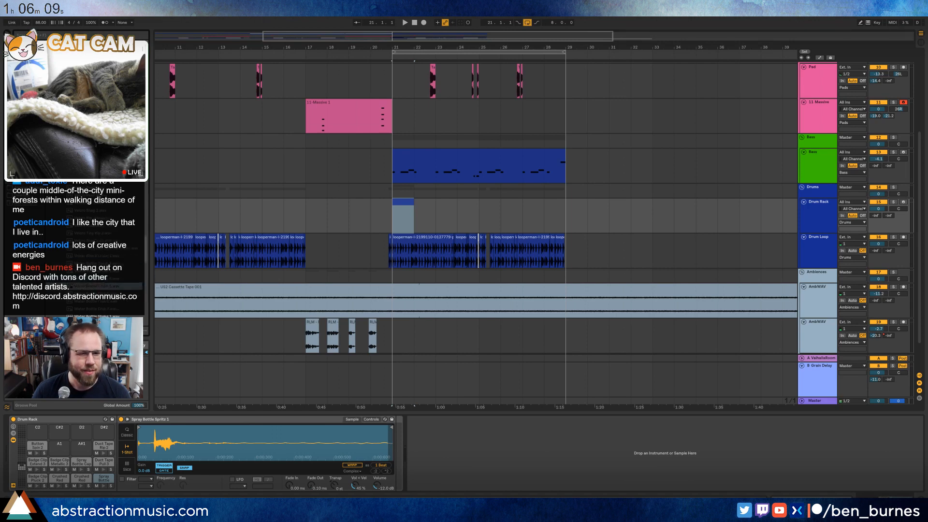
pyautogui.click(119, 296)
pyautogui.scroll(-1, 118, 297)
pyautogui.click(117, 301)
pyautogui.click(119, 296)
pyautogui.scroll(-1, 119, 296)
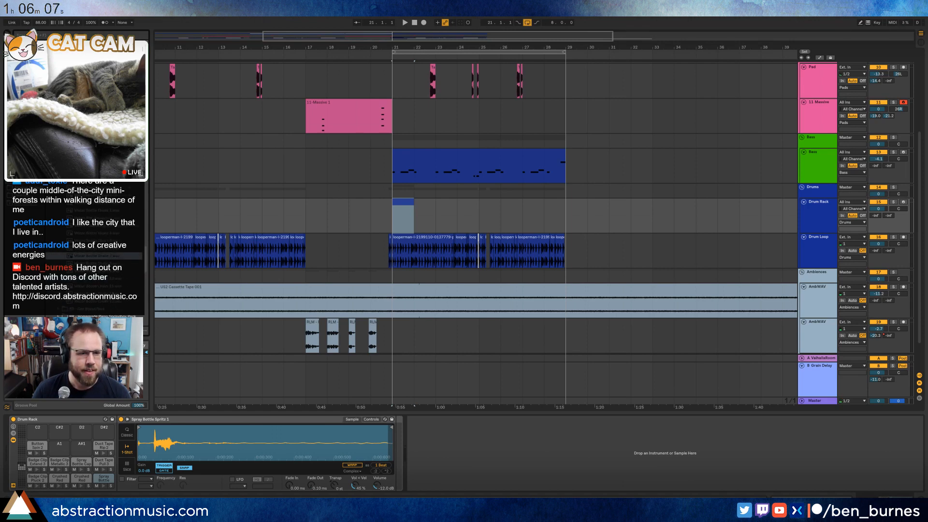
pyautogui.click(120, 295)
pyautogui.click(120, 302)
pyautogui.scroll(3, 122, 305)
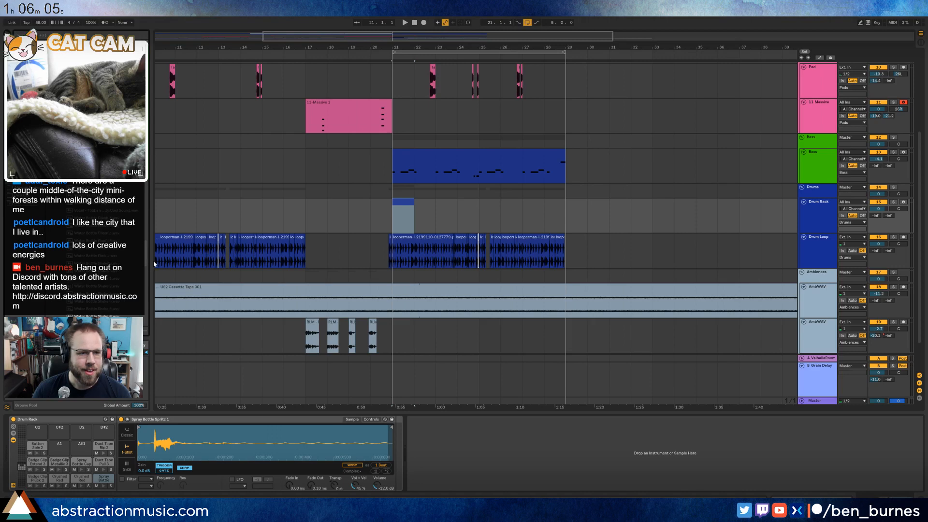
# - Return to the earlier part of the sample list and audition several more one-shots there
pyautogui.moveTo(146, 255); pyautogui.dragTo(156, 66)
pyautogui.scroll(5, 106, 260)
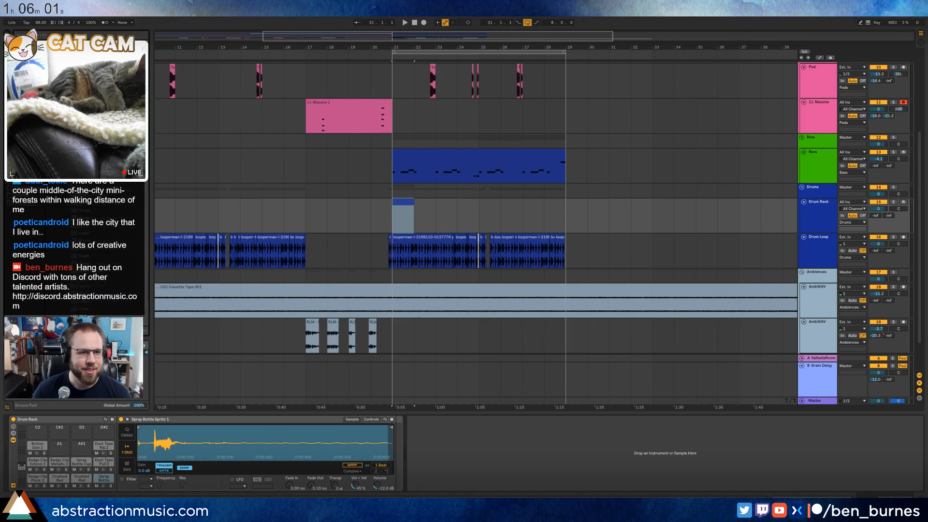
pyautogui.scroll(-2, 107, 260)
pyautogui.click(84, 211)
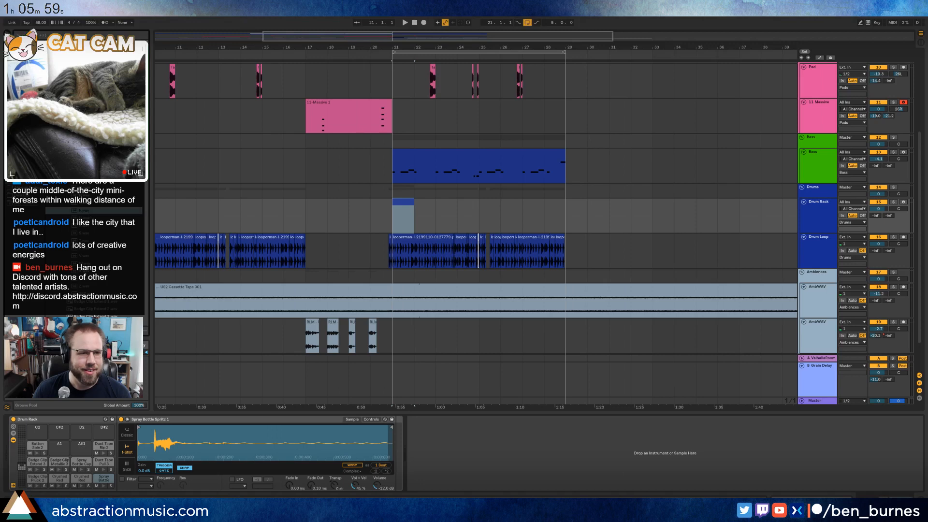
pyautogui.click(87, 195)
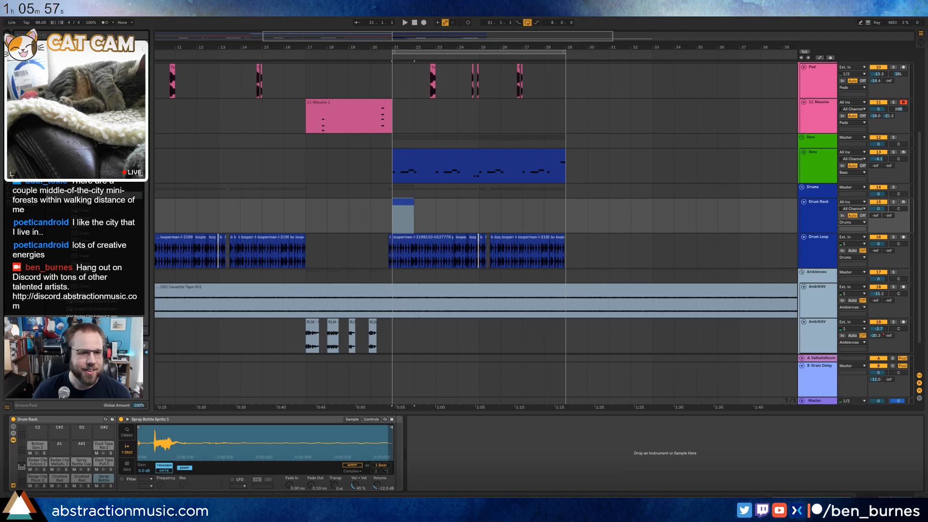
pyautogui.click(90, 241)
pyautogui.click(89, 233)
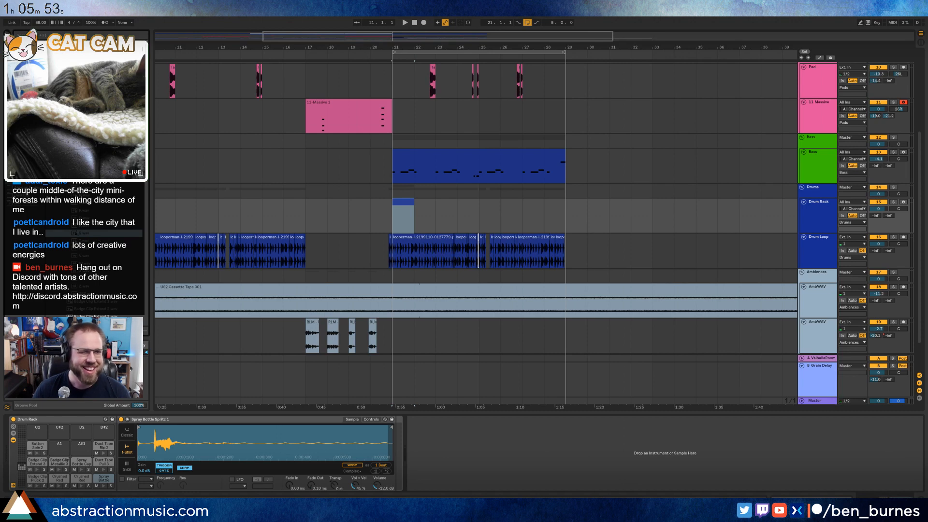
pyautogui.scroll(-5, 88, 235)
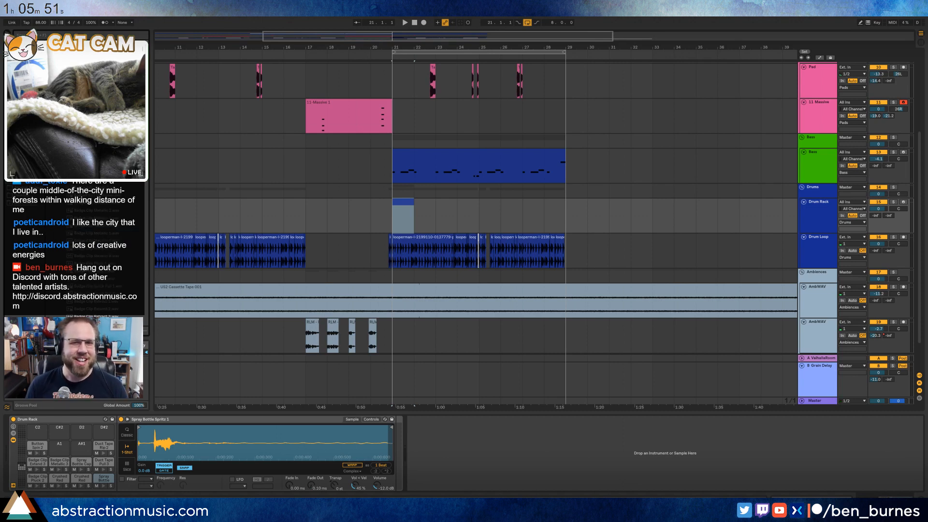
# - Open the one-bar Drum Rack clip and preview its kit sounds, including the Spray Bottle Spritz 1 pad
pyautogui.click(405, 199)
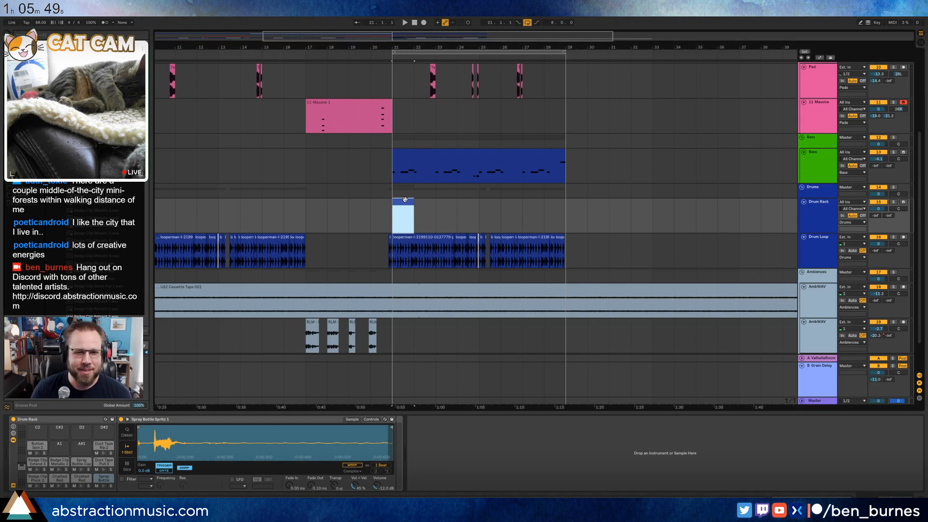
pyautogui.doubleClick(405, 199)
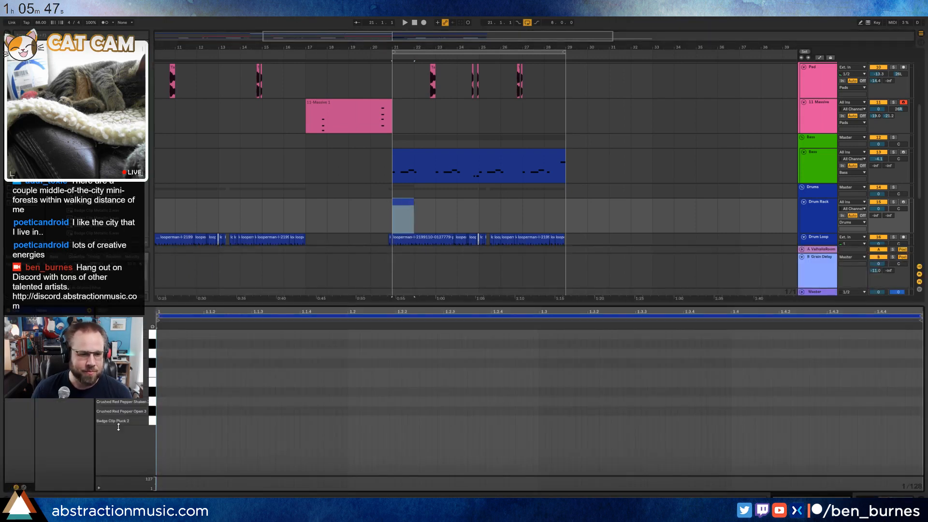
pyautogui.click(152, 372)
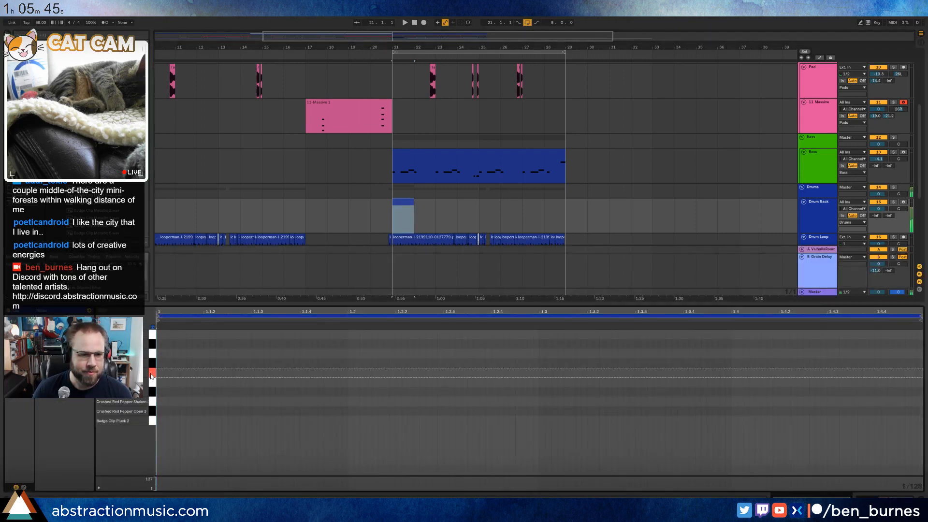
pyautogui.click(152, 363)
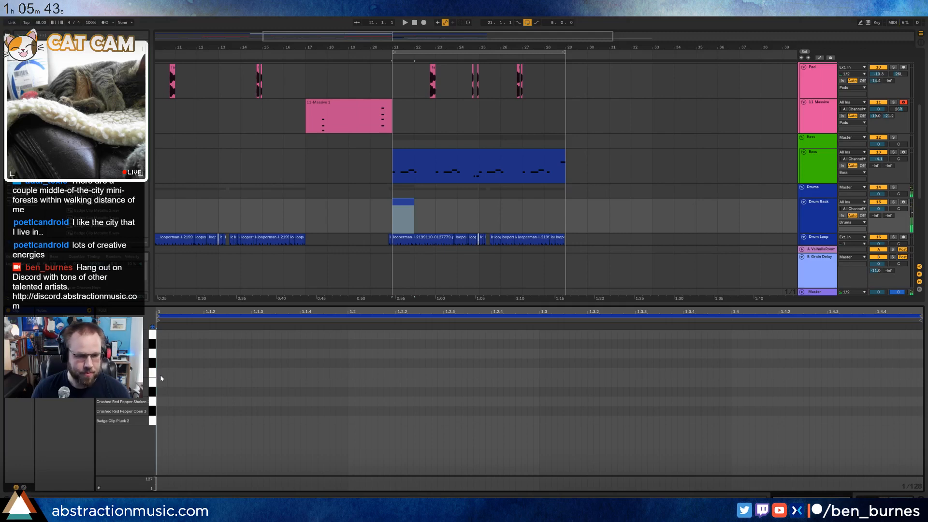
pyautogui.hotkey('shift', 'Tab')
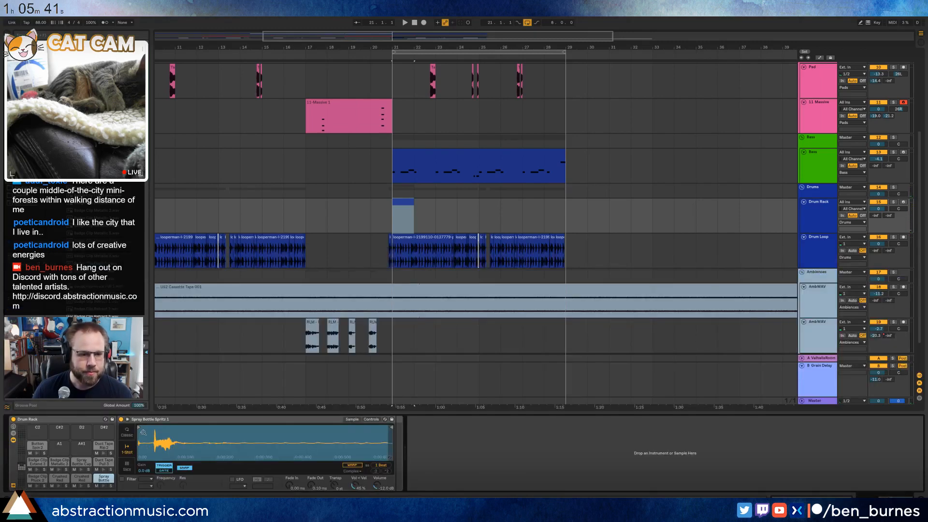
pyautogui.click(104, 486)
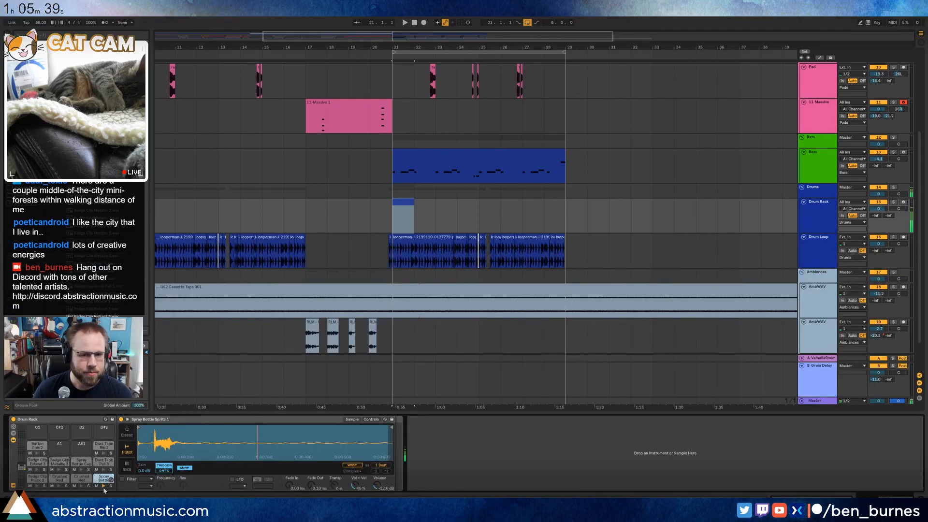
# - Trim the tail of the C1 pad's Badge Clip Pluck 2 sample to its initial hit and set Fade Out to 30.8 ms
pyautogui.click(37, 483)
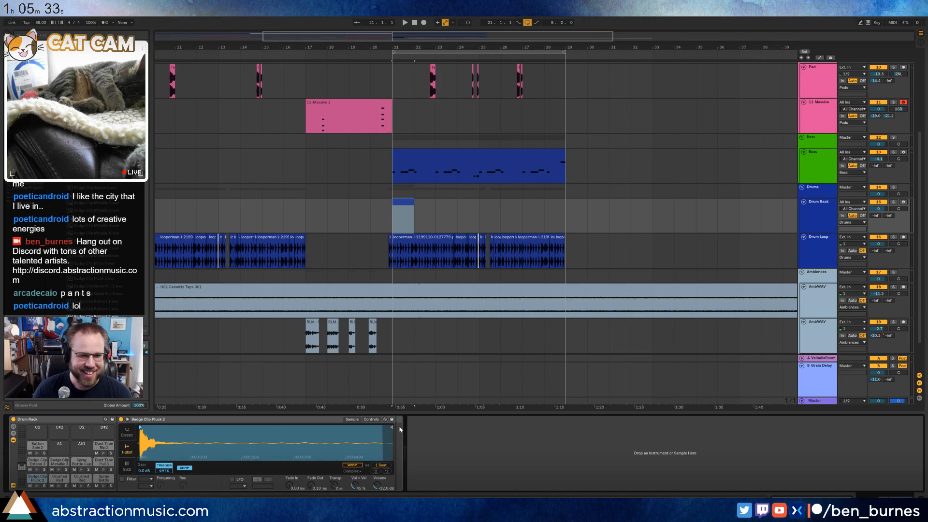
pyautogui.moveTo(391, 428)
pyautogui.mouseDown()
pyautogui.moveTo(162, 435)
pyautogui.moveTo(170, 436)
pyautogui.mouseUp()
pyautogui.moveTo(311, 485); pyautogui.dragTo(311, 478)
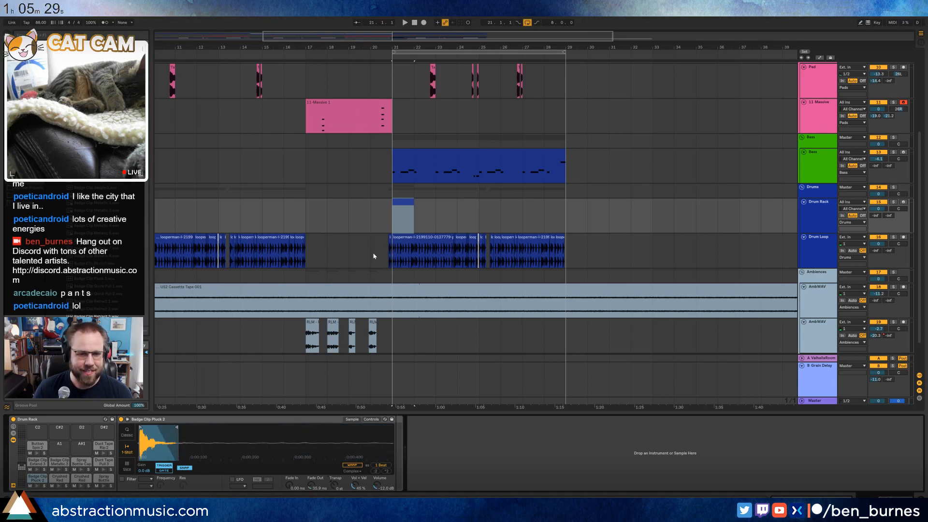
# - Add a Badge Clip Pluck 2 note at the start of the Drum Rack clip, duplicate it to 1.1.3 and play it back
pyautogui.doubleClick(405, 205)
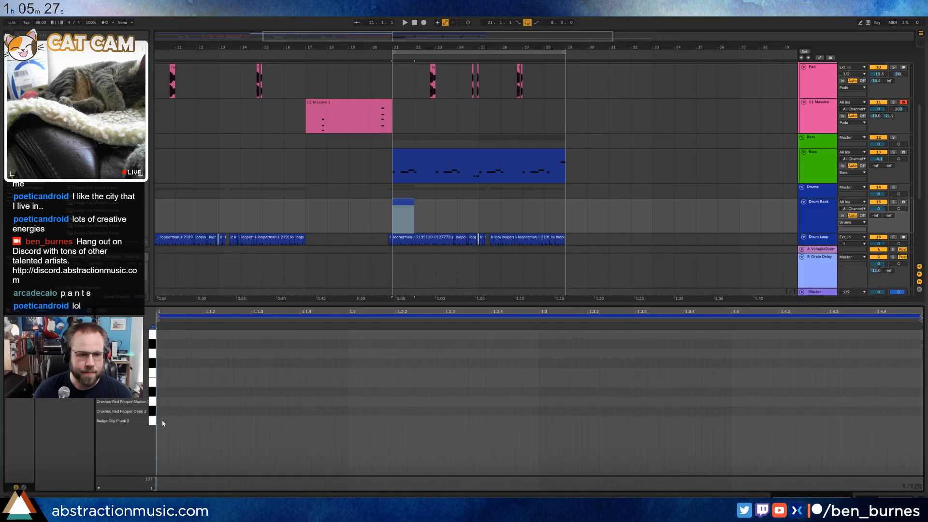
pyautogui.doubleClick(162, 421)
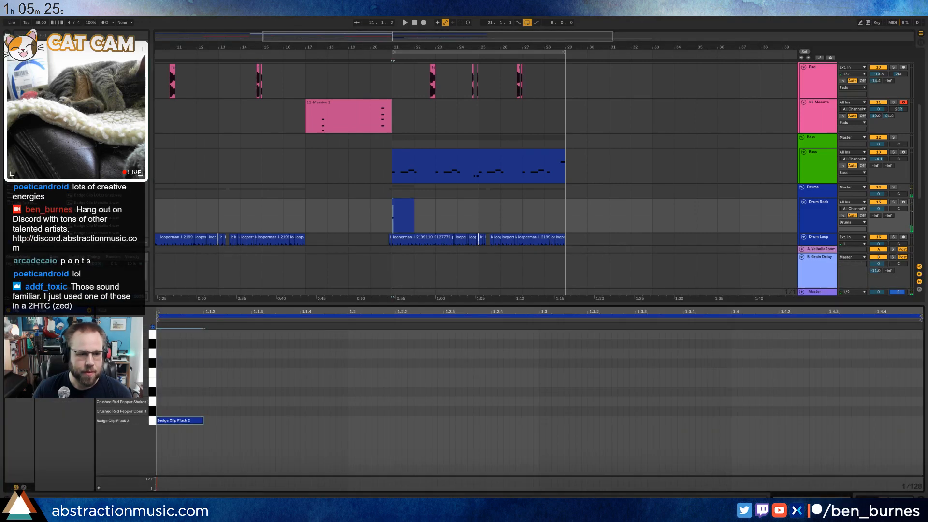
pyautogui.moveTo(172, 398); pyautogui.dragTo(251, 447)
pyautogui.hotkey('ctrl', 'd')
pyautogui.press('space')
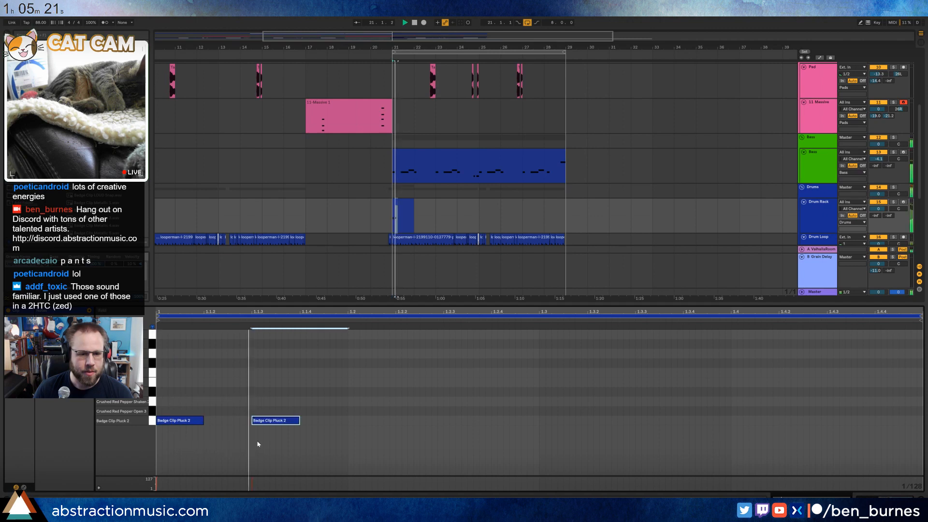
pyautogui.press('space')
# - Repeat the 1.1.3 Badge Clip Pluck 2 note at 1.2.3, 1.3.3 and 1.4.3 while checking playback
pyautogui.moveTo(267, 389); pyautogui.dragTo(442, 451)
pyautogui.hotkey('ctrl', 'd')
pyautogui.hotkey('ctrl', 'd')
pyautogui.press('space')
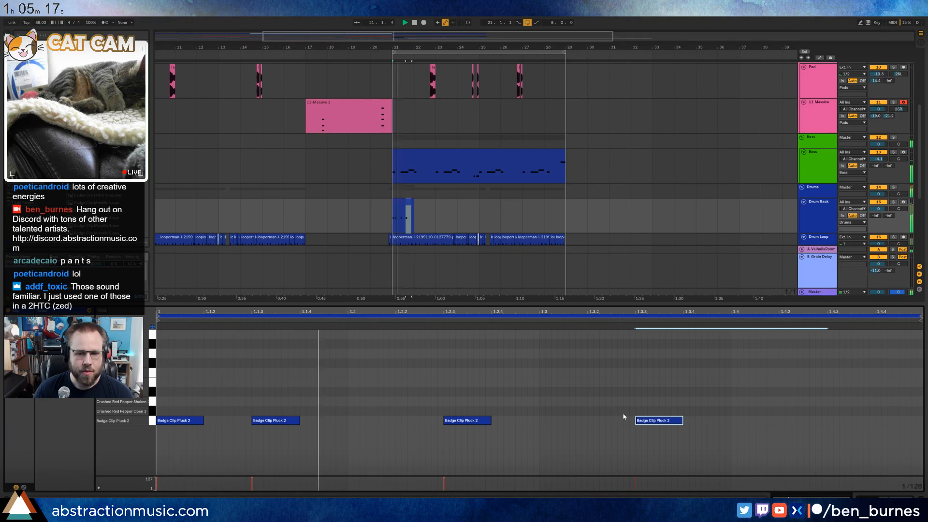
pyautogui.hotkey('ctrl', 'd')
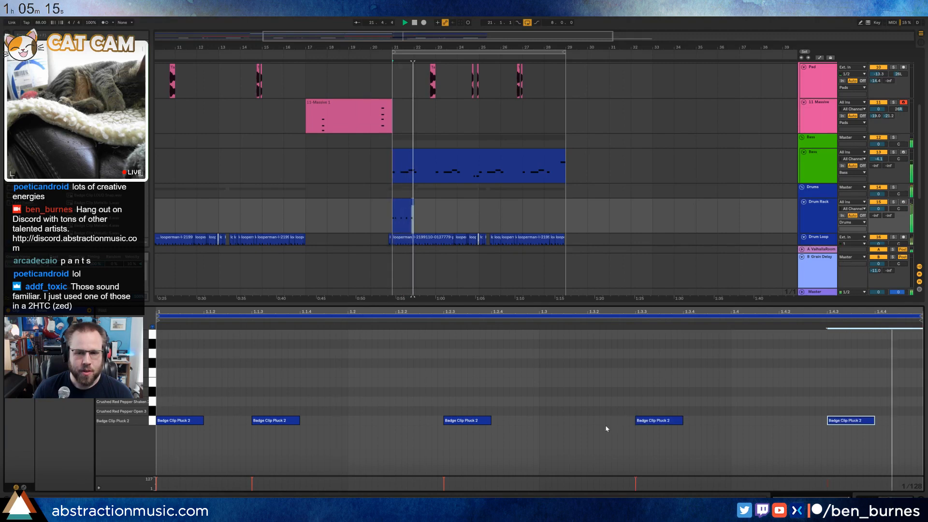
pyautogui.press('space')
# - Extend the looped Drum Rack clip to bar 29 and consolidate its first two bars into one clip
pyautogui.click(434, 213)
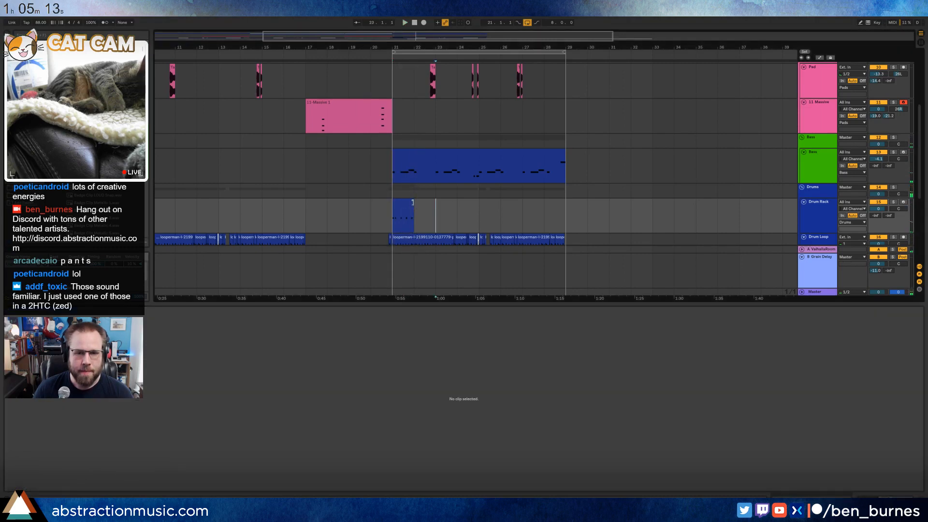
pyautogui.moveTo(413, 203); pyautogui.dragTo(561, 203)
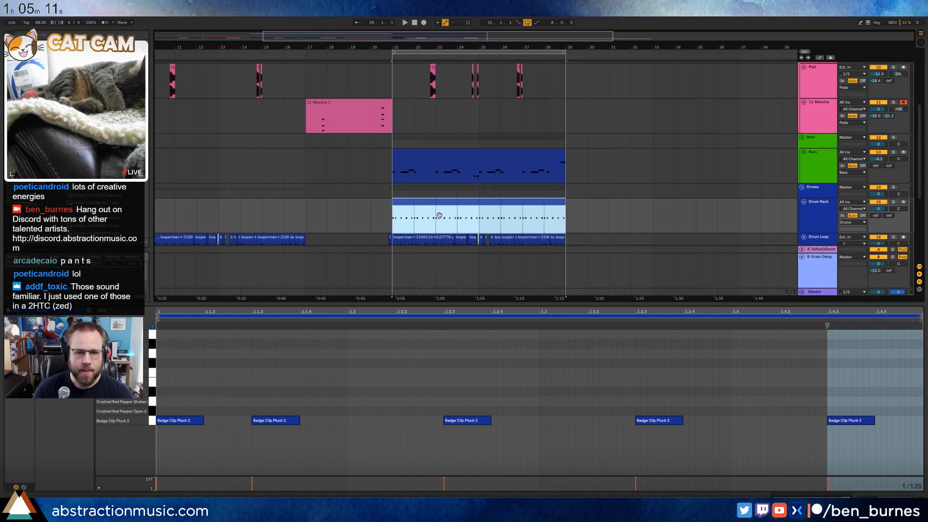
pyautogui.moveTo(435, 219); pyautogui.dragTo(394, 215)
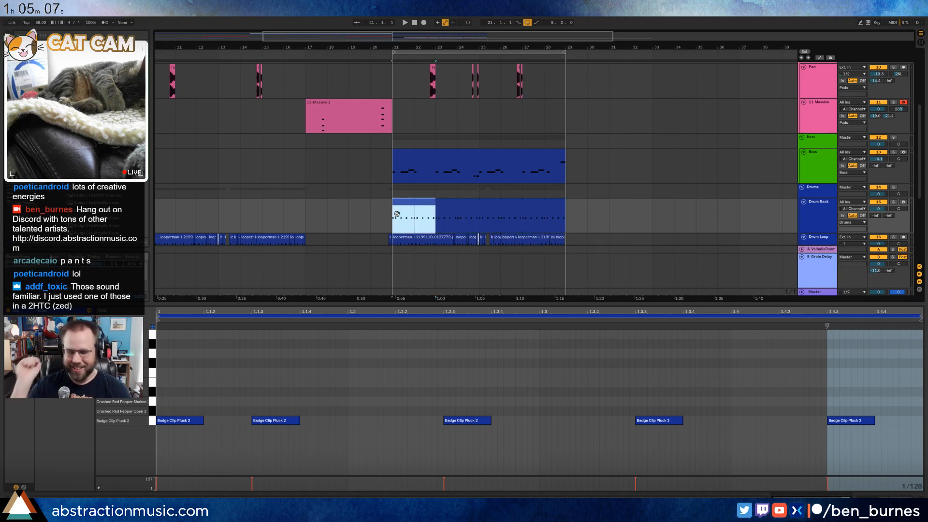
pyautogui.hotkey('ctrl', 'j')
# - Move the Badge Clip Pluck 2 note at 2.2.3 in the two-bar clip earlier to beat 2.2
pyautogui.click(387, 403)
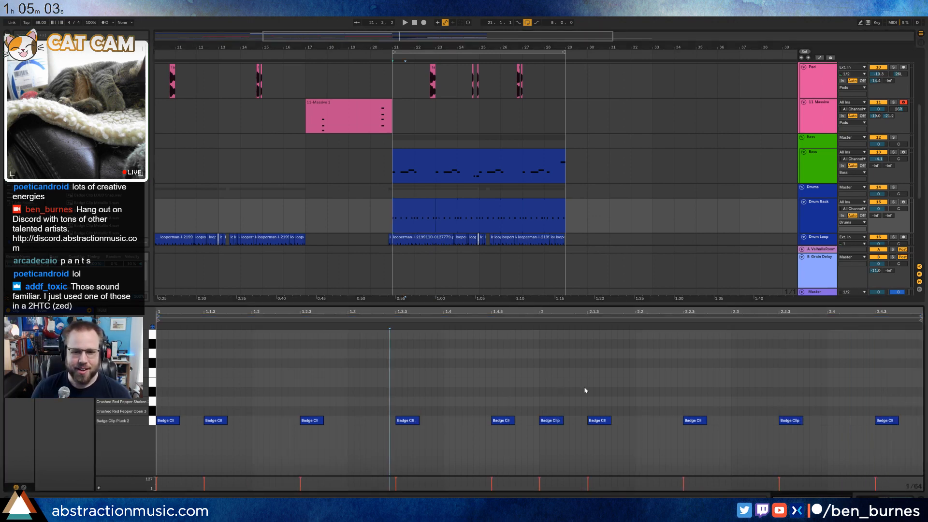
pyautogui.press('space')
pyautogui.click(694, 421)
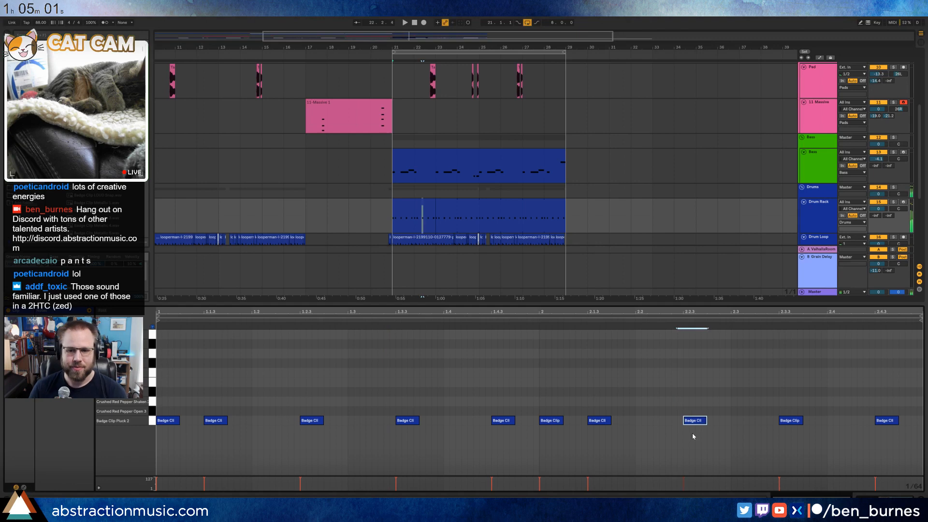
pyautogui.press('Left')
pyautogui.press('Left')
pyautogui.press('Left')
pyautogui.press('Left')
pyautogui.press('Left')
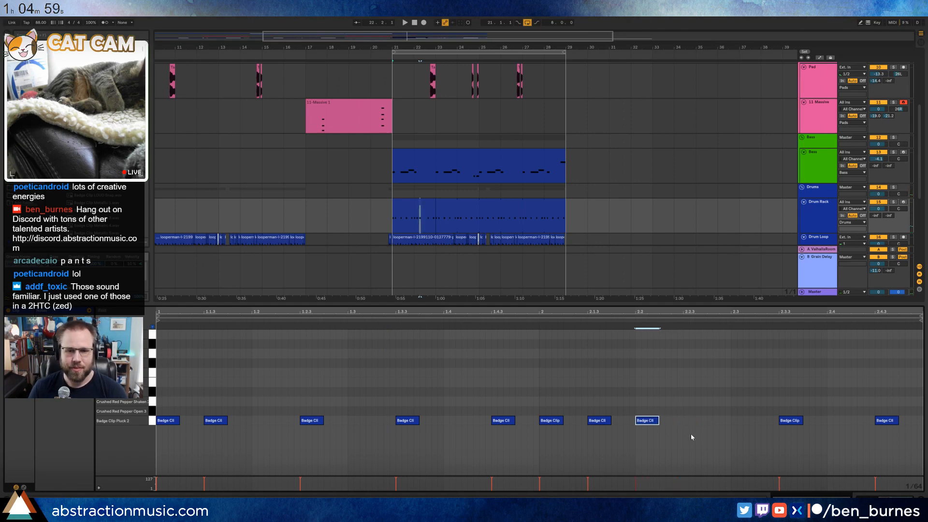
# - Loop the two-bar Drum Rack clip out to bar 29 during playback and select all its Badge Clip Pluck 2 notes
pyautogui.press('space')
pyautogui.click(427, 200)
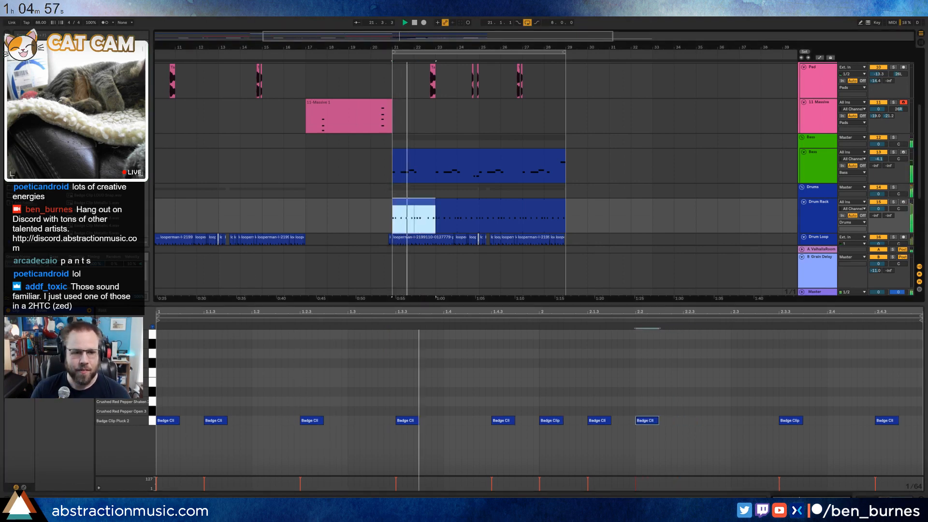
pyautogui.moveTo(435, 203); pyautogui.dragTo(563, 203)
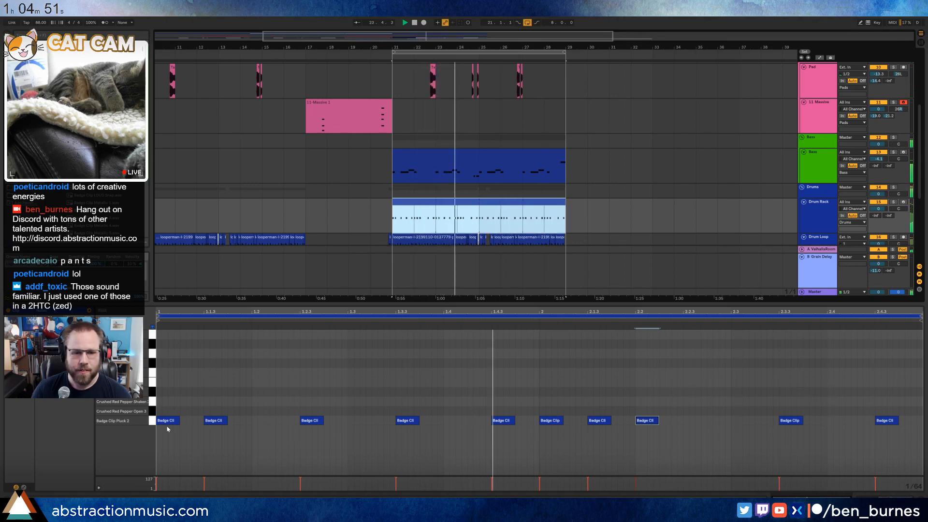
pyautogui.click(152, 421)
pyautogui.press('space')
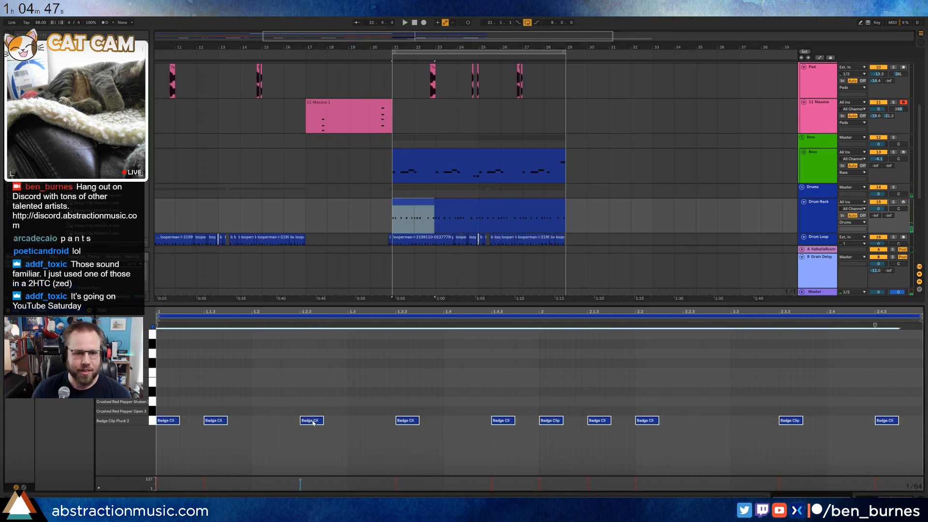
# - Trim the Crushed Red Pepper Open 3 sample to its short initial hit and add a Compressor with a threshold of about -26 dB
pyautogui.hotkey('shift', 'Tab')
pyautogui.click(56, 479)
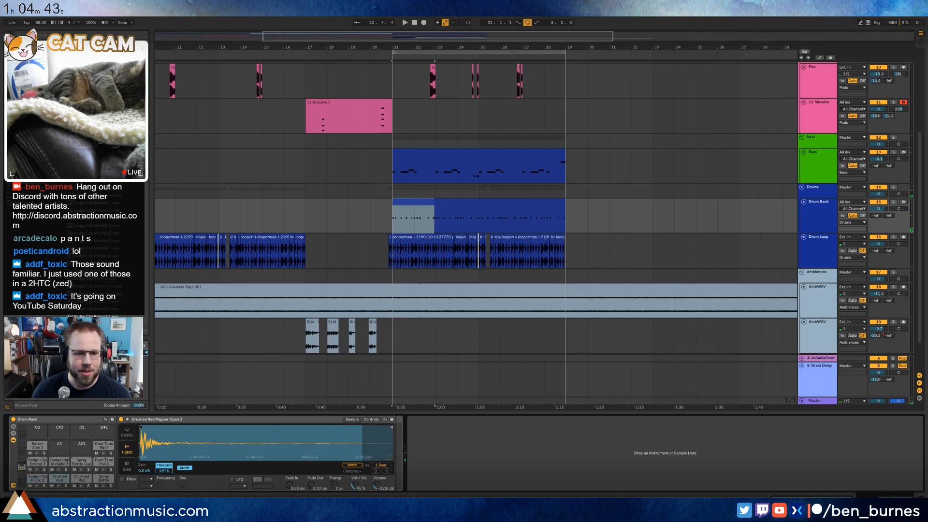
pyautogui.moveTo(390, 427); pyautogui.dragTo(181, 428)
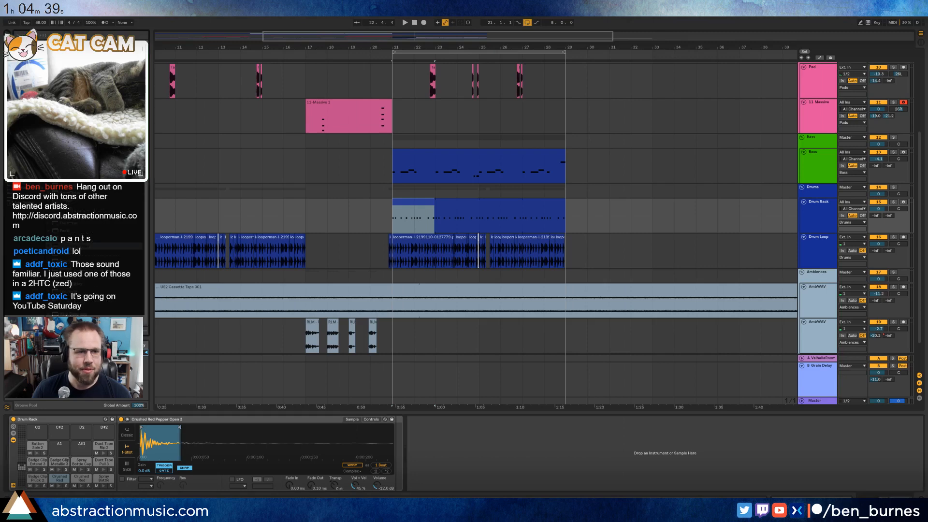
pyautogui.moveTo(391, 458); pyautogui.dragTo(432, 456)
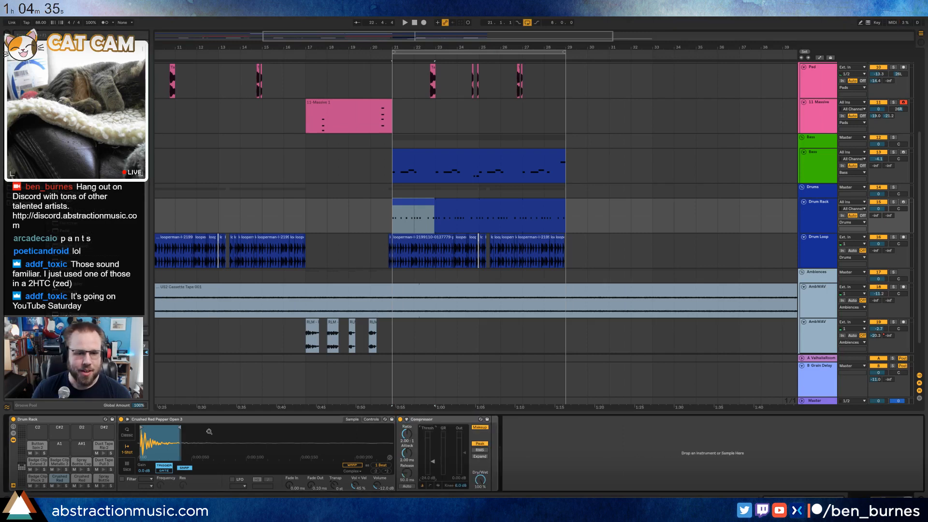
pyautogui.moveTo(177, 430); pyautogui.dragTo(159, 429)
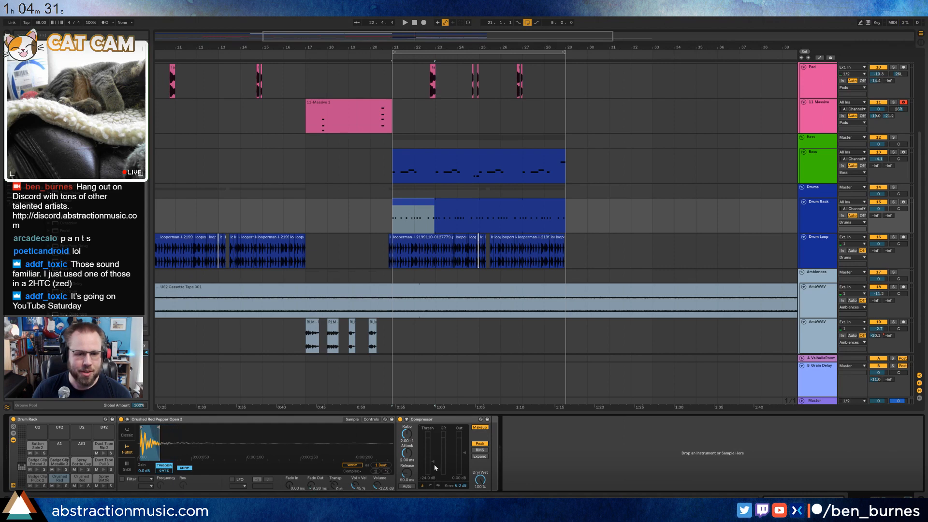
pyautogui.moveTo(434, 465); pyautogui.dragTo(433, 467)
# - Add Crushed Red Pepper Open 3 notes at 1.1.1 and 1.1.2 in the Drum Rack clip and play the pattern
pyautogui.doubleClick(444, 202)
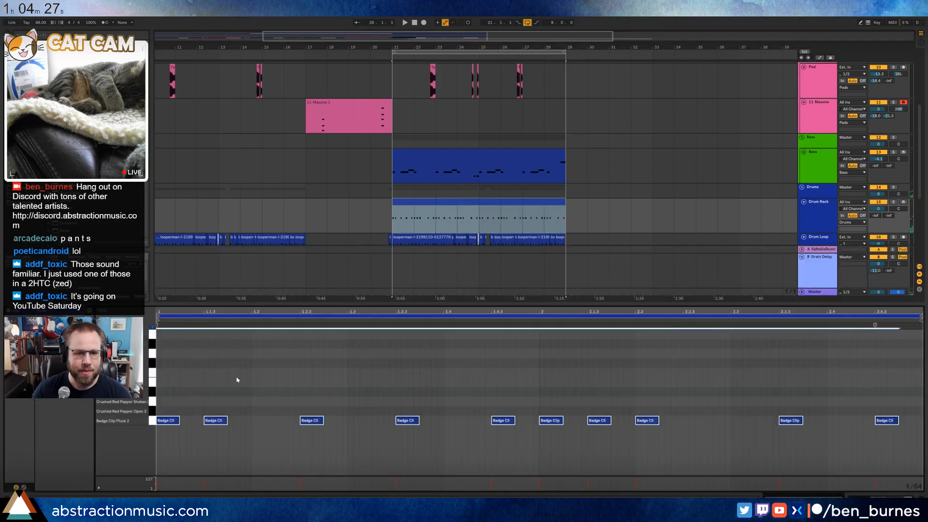
pyautogui.press('space')
pyautogui.doubleClick(160, 410)
pyautogui.moveTo(167, 400); pyautogui.dragTo(187, 412)
pyautogui.moveTo(171, 398); pyautogui.dragTo(193, 414)
pyautogui.doubleClick(203, 412)
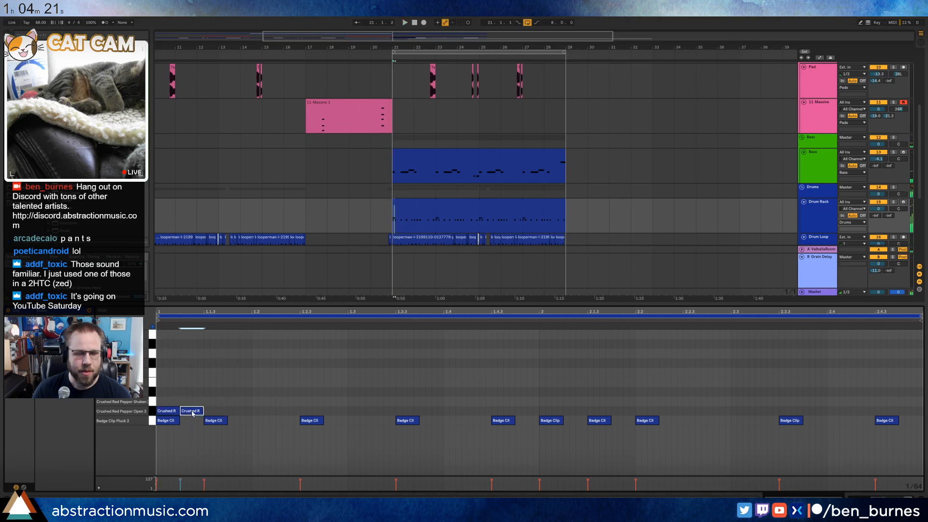
pyautogui.press('space')
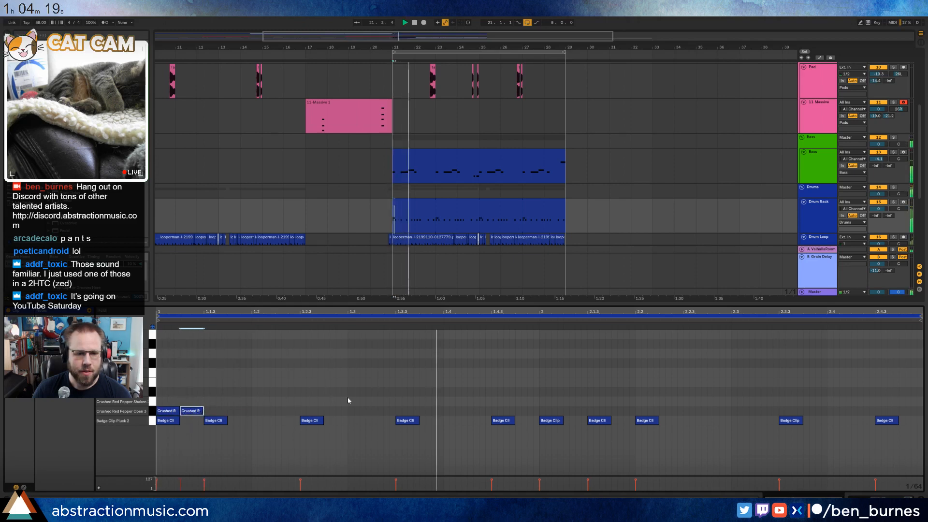
# - Duplicate the pair of Crushed Red Pepper Open 3 notes to 1.4.3 and 1.4.4 and play the pattern
pyautogui.moveTo(491, 403); pyautogui.dragTo(120, 408)
pyautogui.hotkey('ctrl', 'd')
pyautogui.press('space')
pyautogui.click(457, 397)
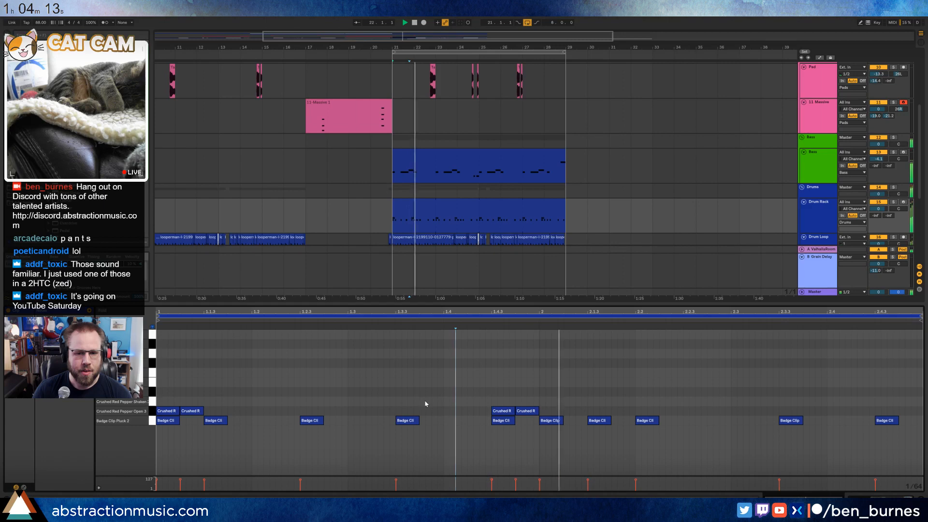
# - Delete the Crushed Red Pepper Open 3 notes at 1.4.3 and 1.1.1 and audition that sound against Badge Clip Pluck 2
pyautogui.doubleClick(506, 412)
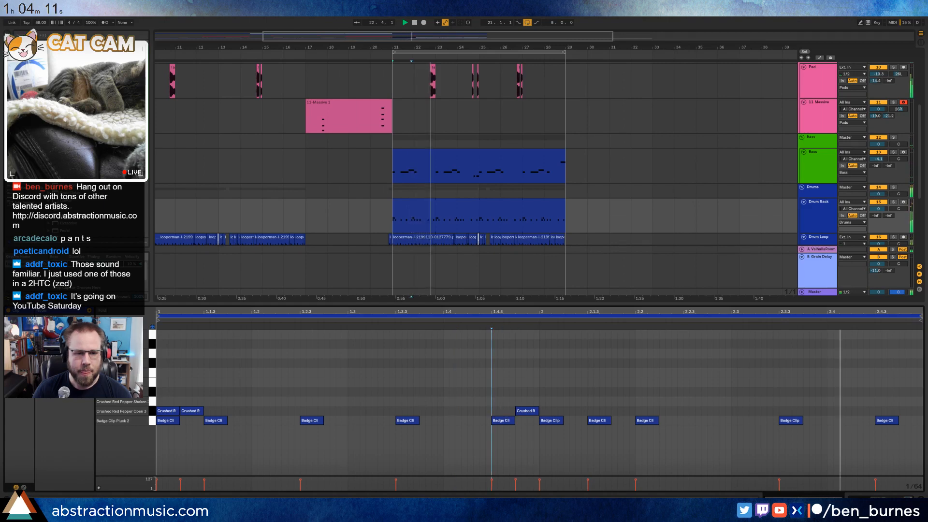
pyautogui.doubleClick(169, 411)
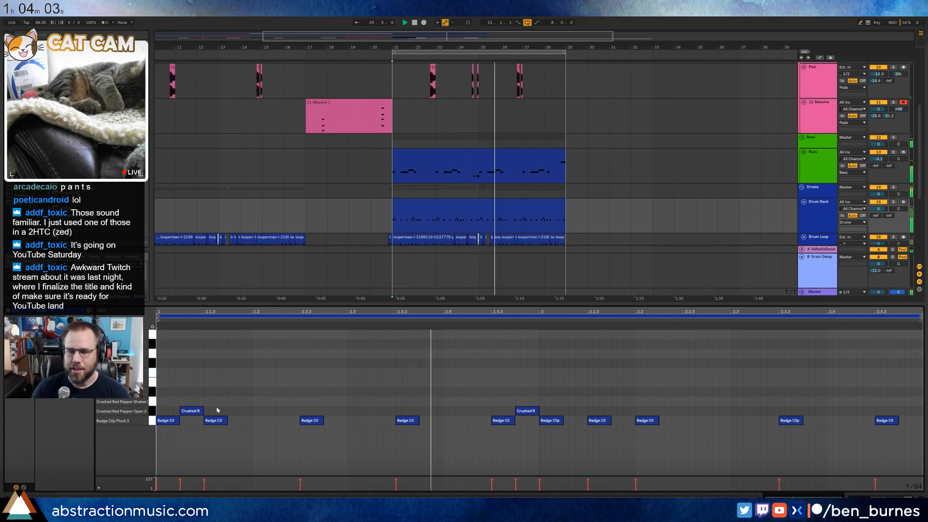
pyautogui.press('space')
pyautogui.click(146, 412)
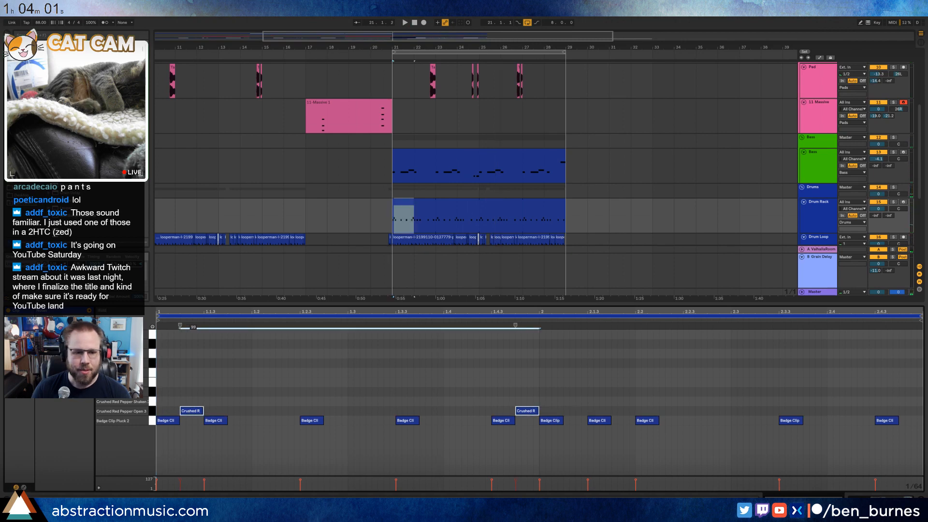
pyautogui.click(152, 421)
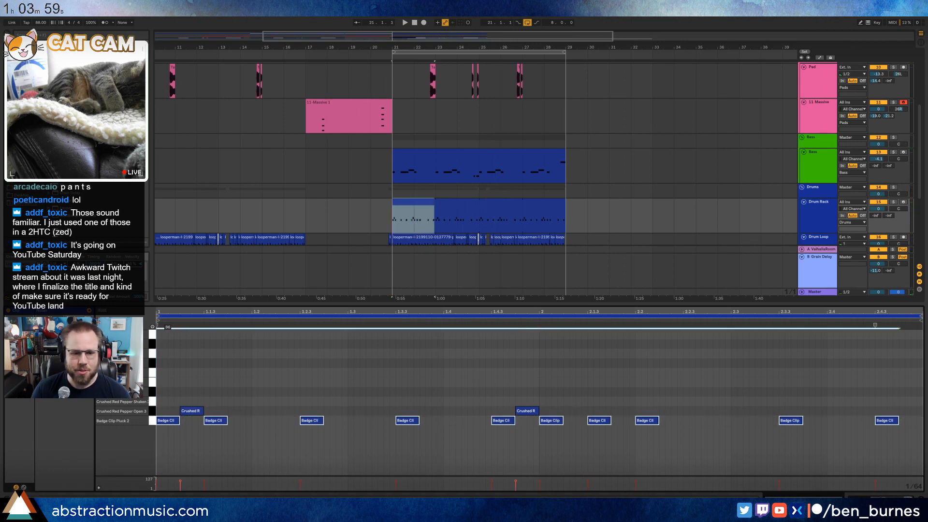
pyautogui.click(152, 411)
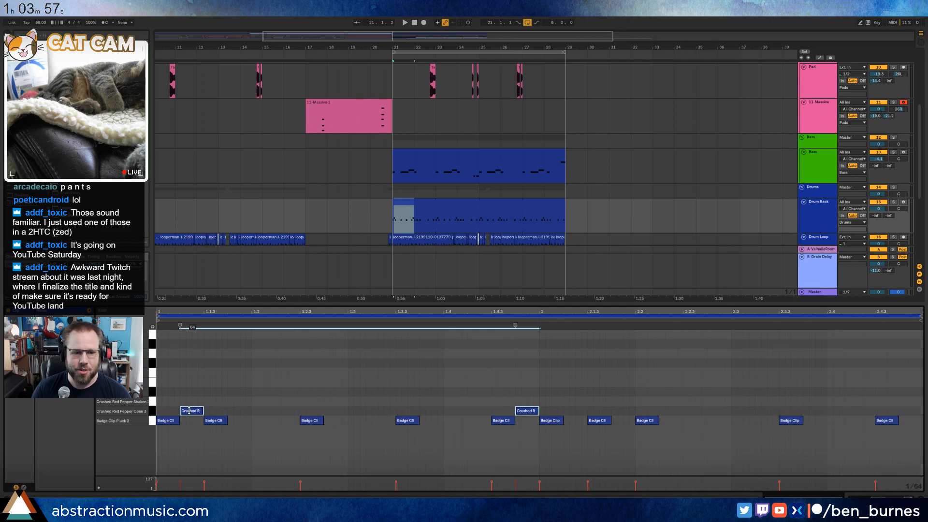
pyautogui.click(222, 403)
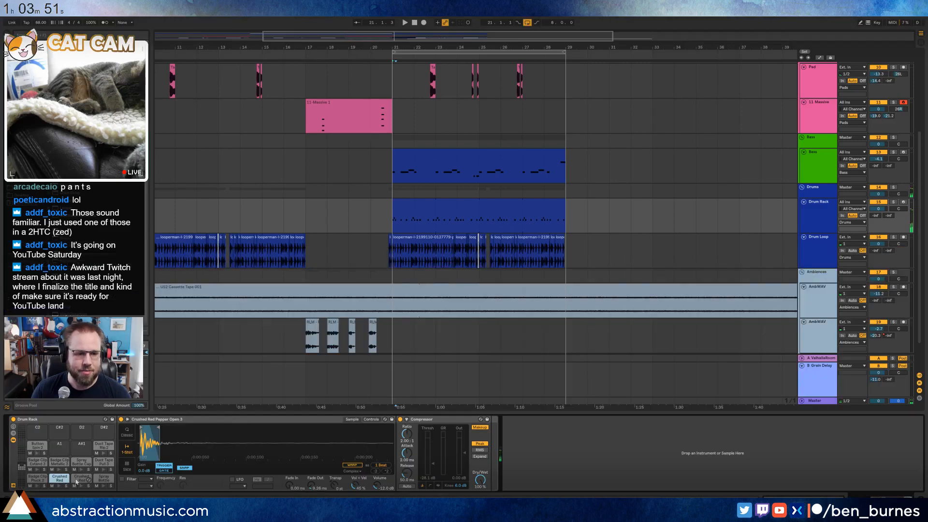
# - Trim the end of the Crushed Red Pepper Shaken 2 sample so only a short burst plays, and audition it
pyautogui.click(76, 481)
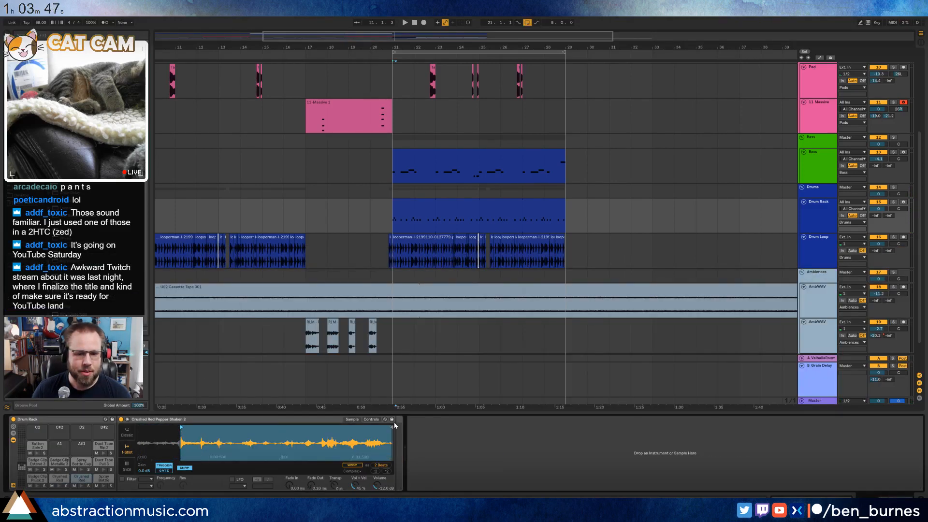
pyautogui.moveTo(390, 428); pyautogui.dragTo(197, 428)
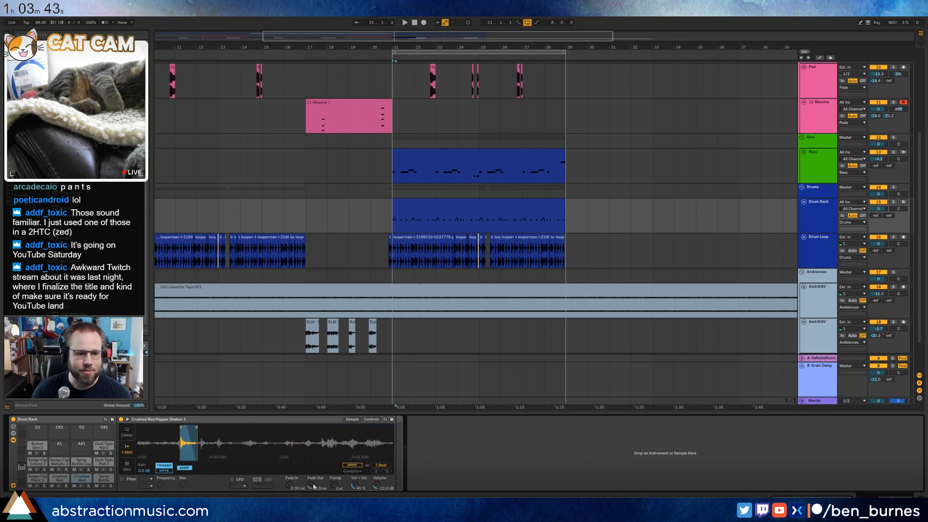
pyautogui.click(81, 486)
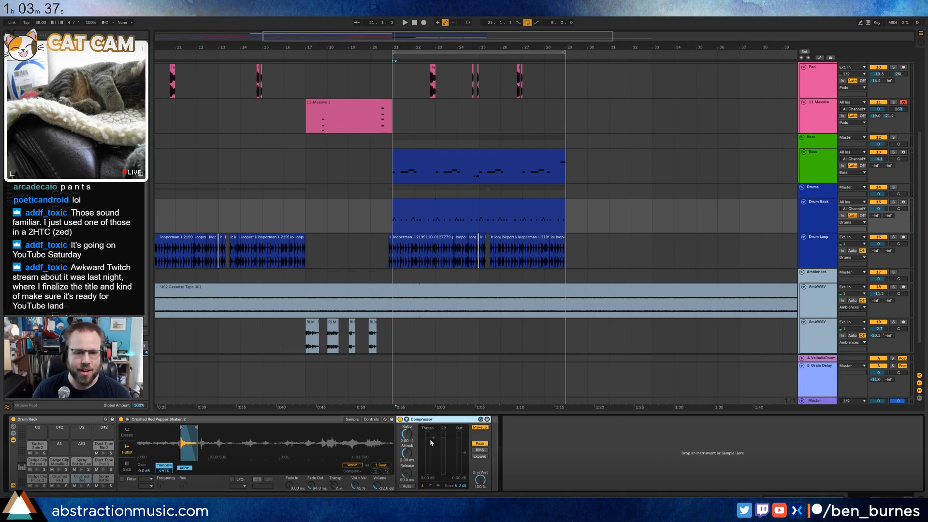
# - Set the Shaken 2 Compressor threshold to about -28 dB and the sample's fade-out to about 43 ms, auditioning the sound
pyautogui.moveTo(433, 436); pyautogui.dragTo(433, 454)
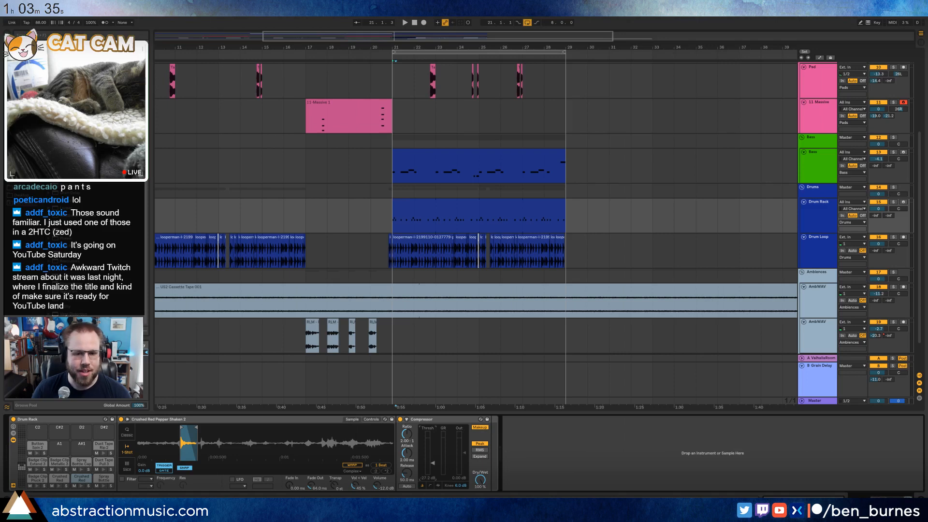
pyautogui.click(82, 485)
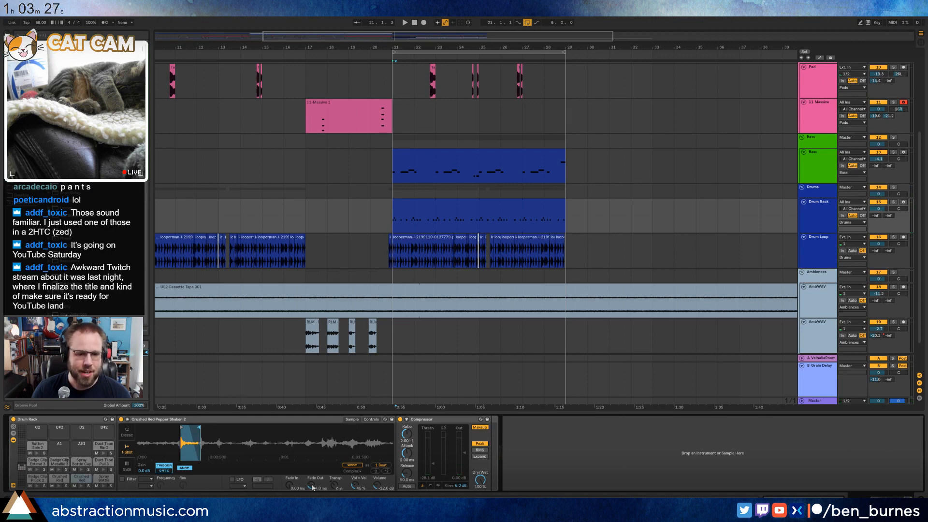
pyautogui.moveTo(312, 488); pyautogui.dragTo(313, 478)
pyautogui.click(81, 487)
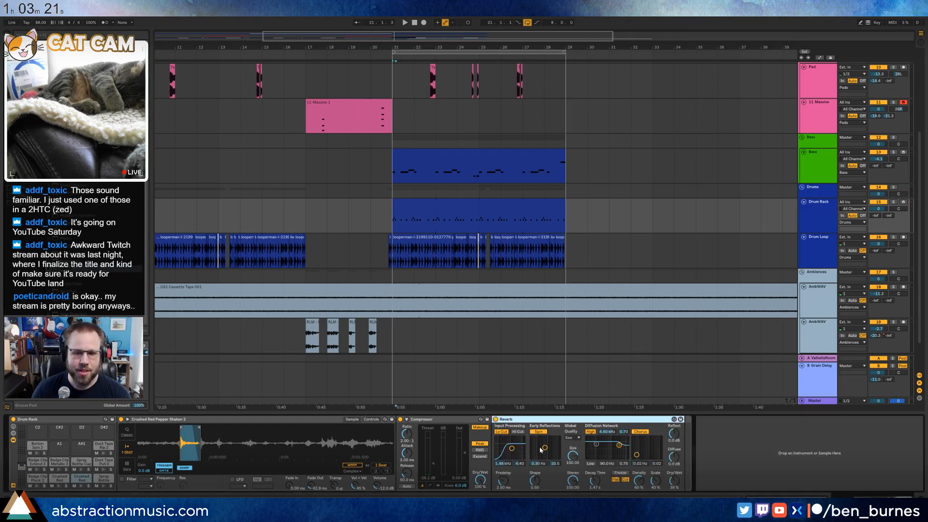
# - Shorten the Shaken 2 Reverb's decay time to under one second, set its input filter to about 1.84 kHz, and audition the pad
pyautogui.moveTo(590, 482); pyautogui.dragTo(590, 497)
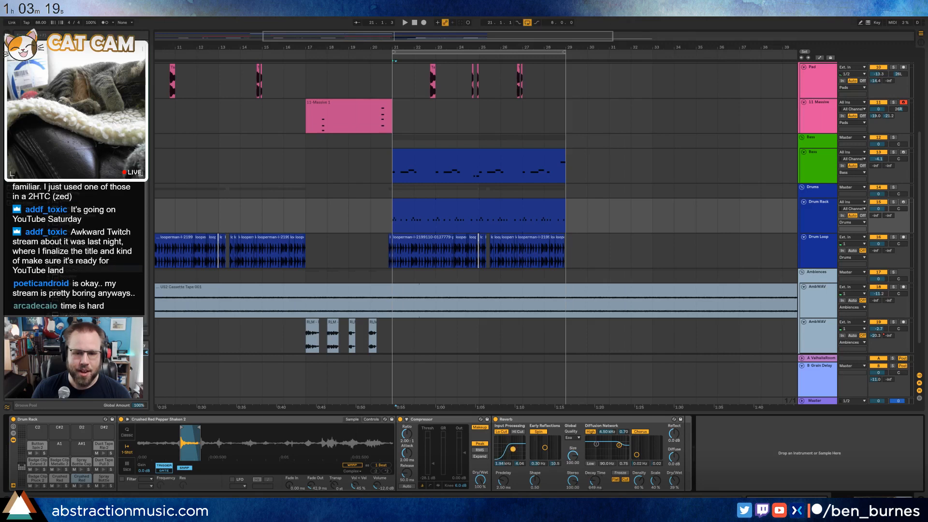
pyautogui.moveTo(511, 451); pyautogui.dragTo(513, 449)
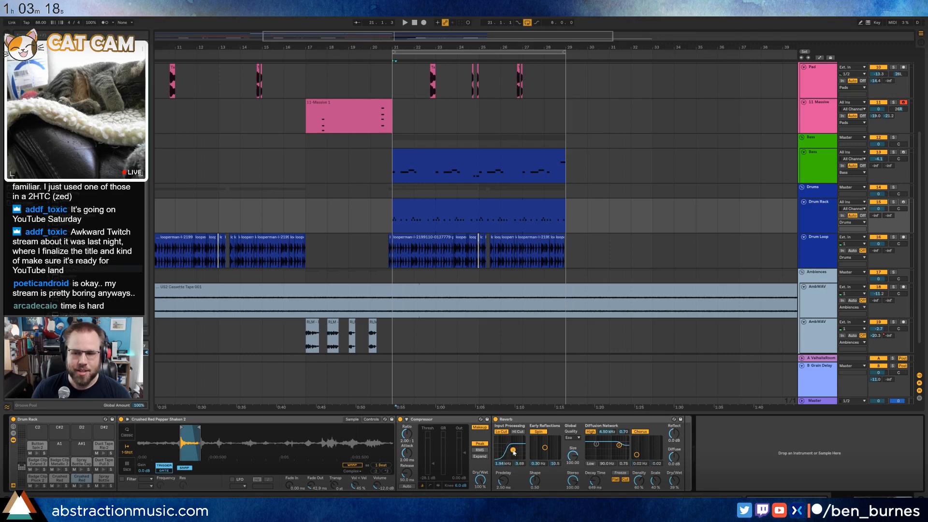
pyautogui.click(82, 486)
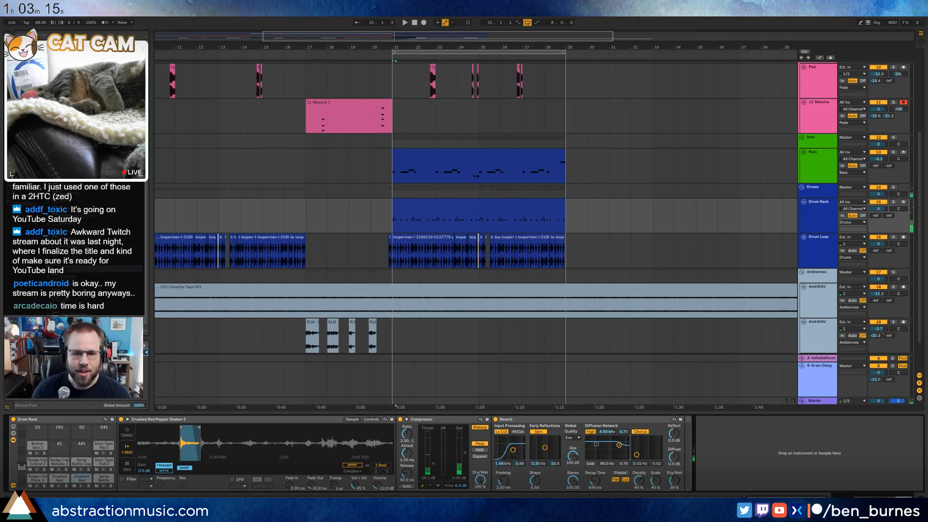
# - Add Crushed Red Pepper Shaken 2 notes at 1.1.1 and 1.1.3 in the Drum Rack clip
pyautogui.doubleClick(418, 199)
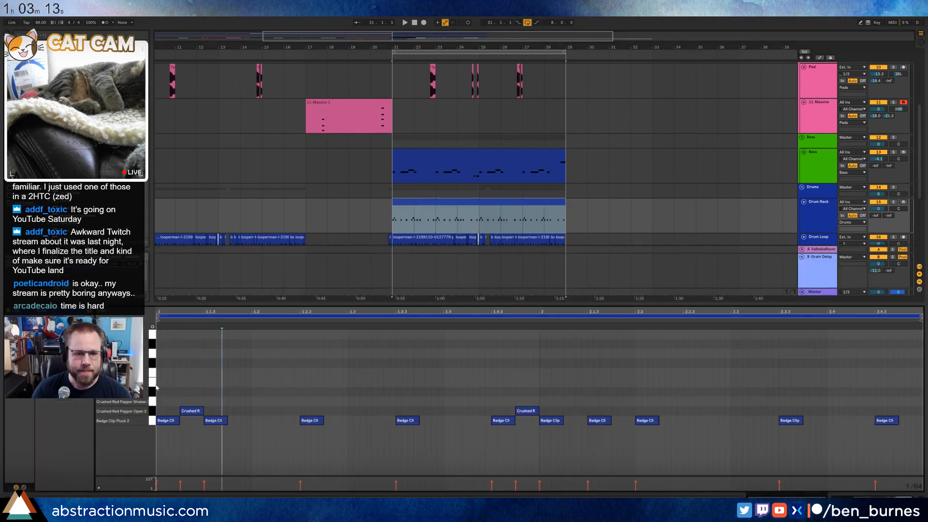
pyautogui.click(157, 404)
pyautogui.moveTo(158, 404); pyautogui.dragTo(180, 402)
pyautogui.moveTo(174, 393)
pyautogui.mouseDown()
pyautogui.moveTo(219, 414)
pyautogui.moveTo(168, 404)
pyautogui.mouseUp()
# - Duplicate the pair of Shaken 2 notes repeatedly to fill both bars with eighth notes, and play the pattern
pyautogui.hotkey('ctrl', 'd')
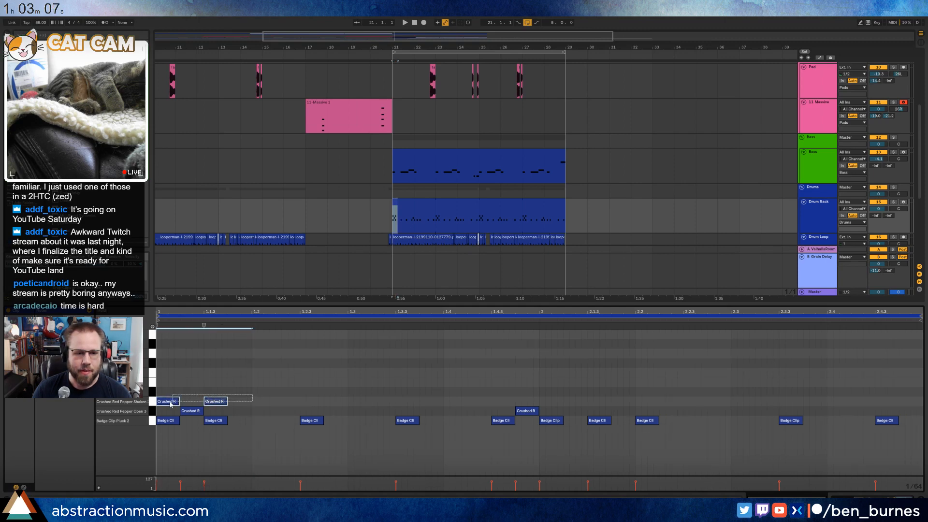
pyautogui.hotkey('ctrl', 'd')
pyautogui.hotkey('ctrl', 'd')
pyautogui.hotkey('ctrl', 'd')
pyautogui.hotkey('ctrl', 'd')
pyautogui.hotkey('ctrl', 'd')
pyautogui.hotkey('ctrl', 'd')
pyautogui.hotkey('ctrl', 'd')
pyautogui.press('space')
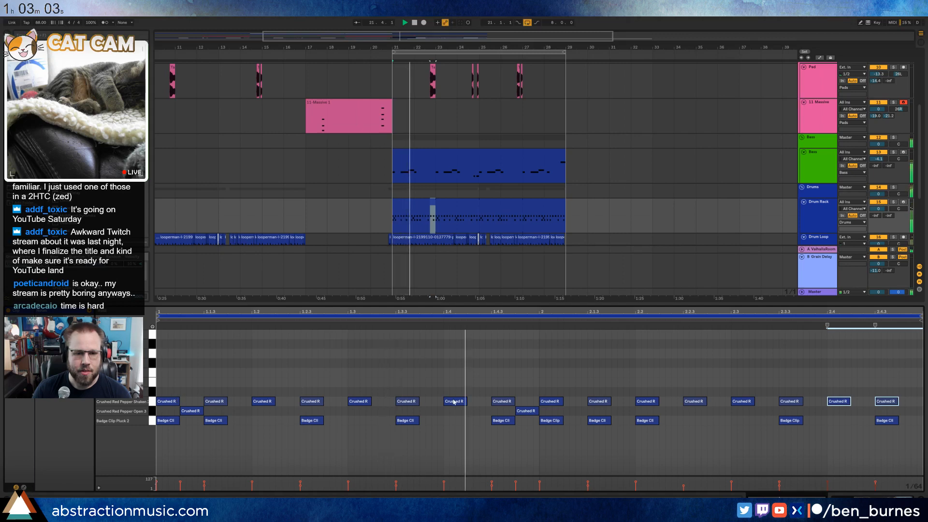
# - Add an extra Crushed Red Pepper Shaken 2 note at 1.4.2 and play the pattern
pyautogui.press('space')
pyautogui.click(472, 404)
pyautogui.moveTo(472, 403); pyautogui.dragTo(492, 401)
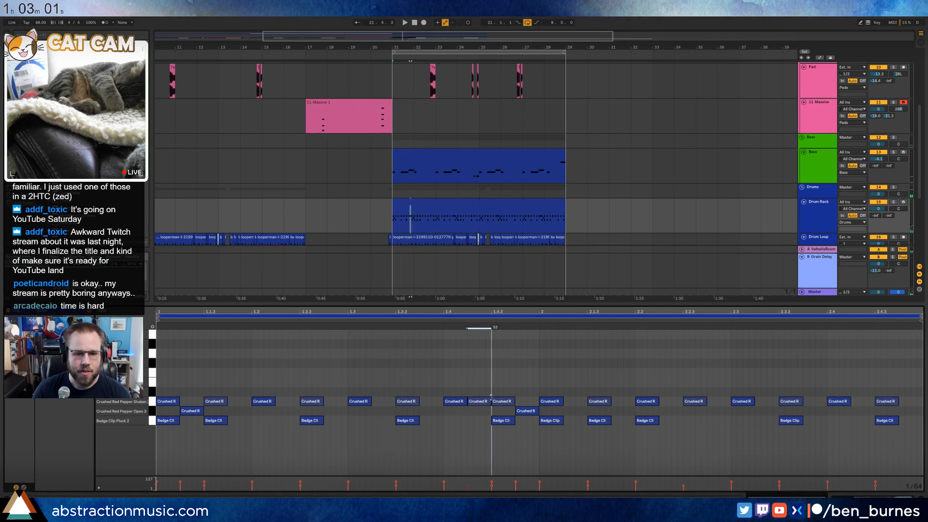
pyautogui.press('space')
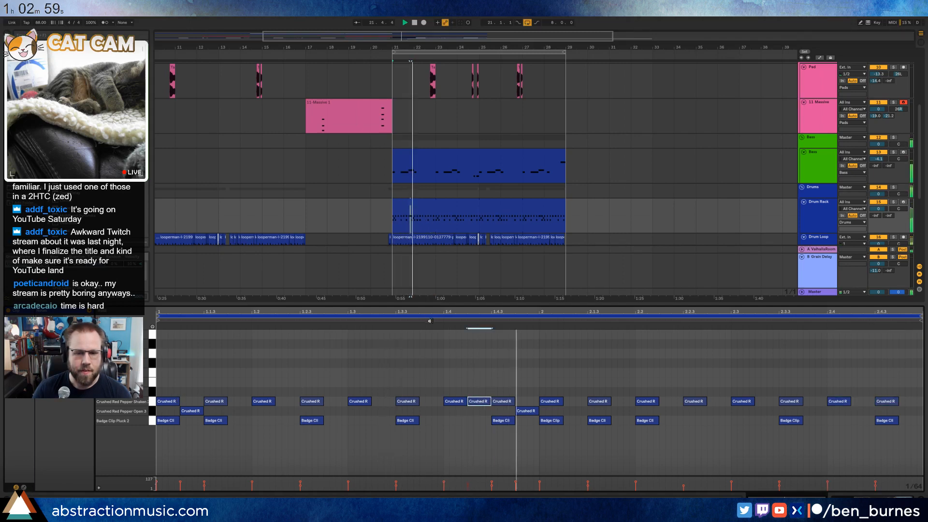
# - Delete the Crushed Red Pepper Shaken 2 notes at 2.3.3 and 2.4.3
pyautogui.moveTo(783, 391); pyautogui.dragTo(865, 410)
pyautogui.click(791, 395)
pyautogui.click(791, 399)
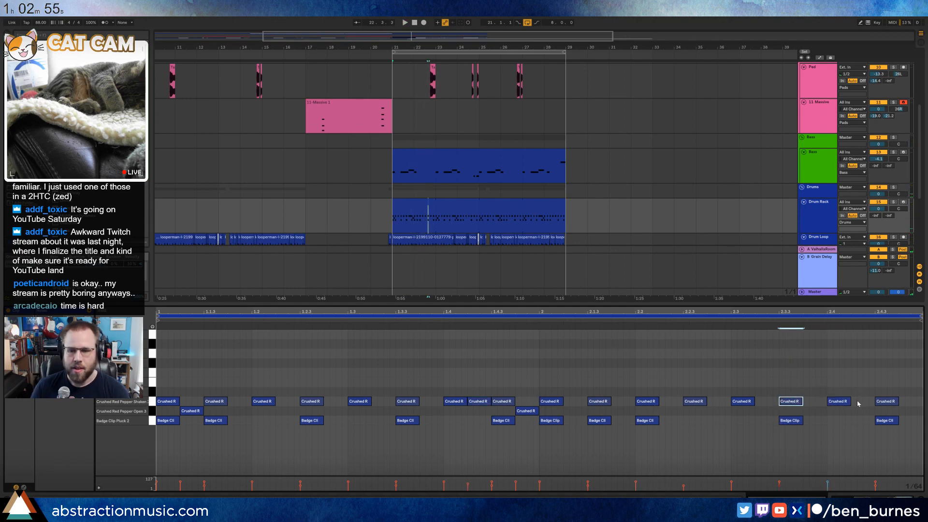
pyautogui.press('Delete')
pyautogui.doubleClick(885, 400)
# - Trim the silence before the hit in the Spray Bottle Spritz 1 sample of the Drum Rack and audition it
pyautogui.hotkey('shift', 'Tab')
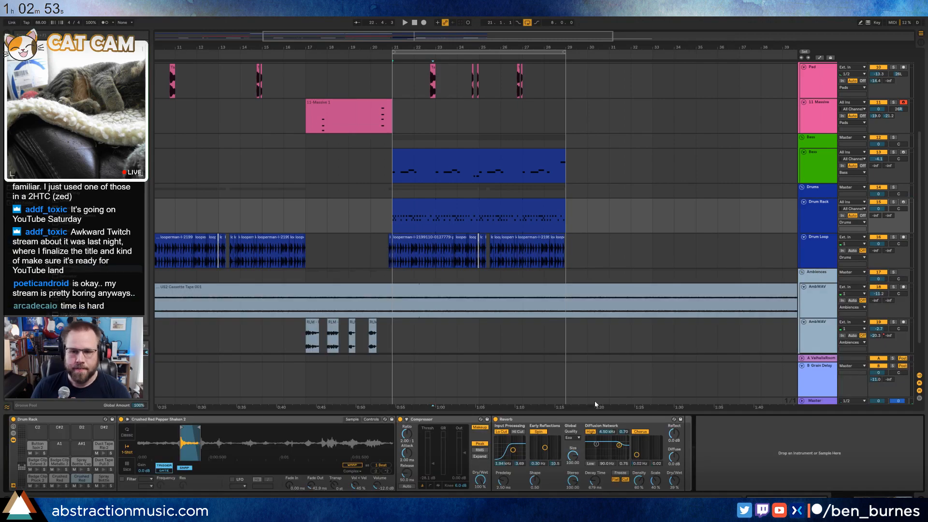
pyautogui.click(428, 206)
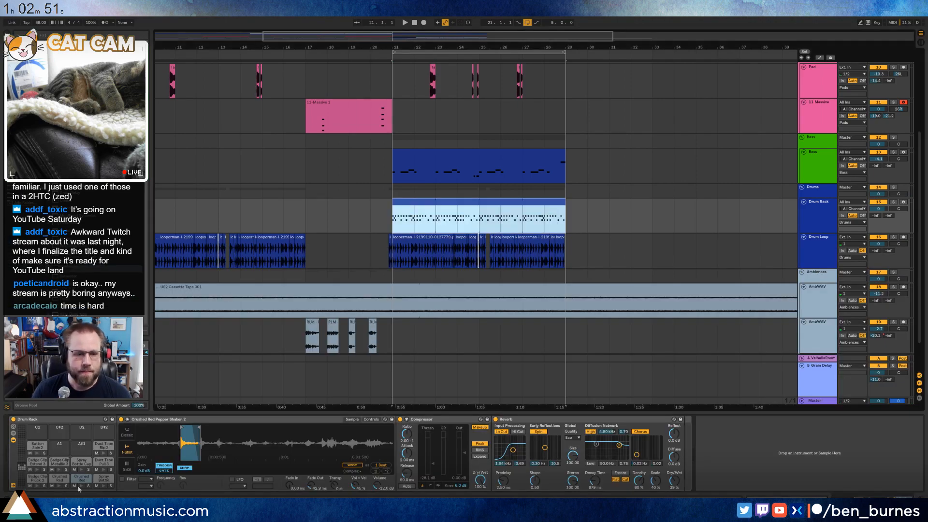
pyautogui.click(103, 479)
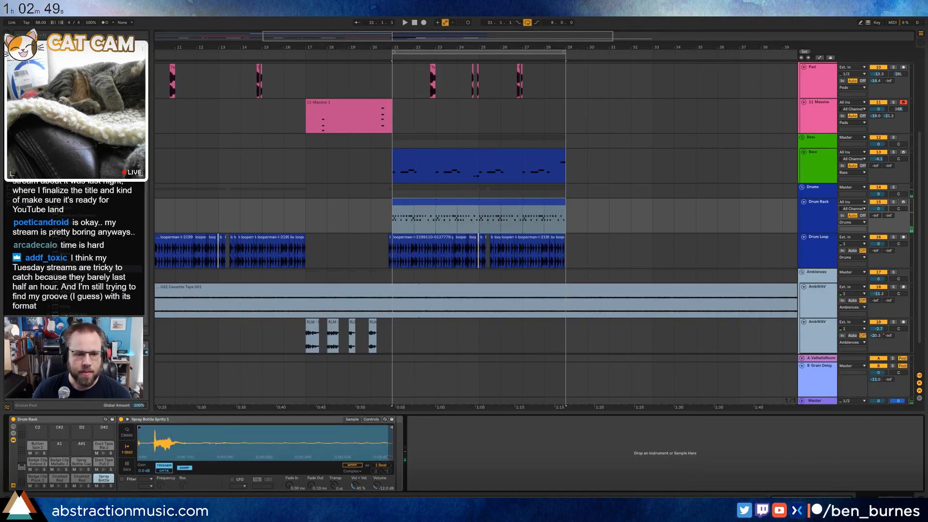
pyautogui.moveTo(140, 427); pyautogui.dragTo(154, 427)
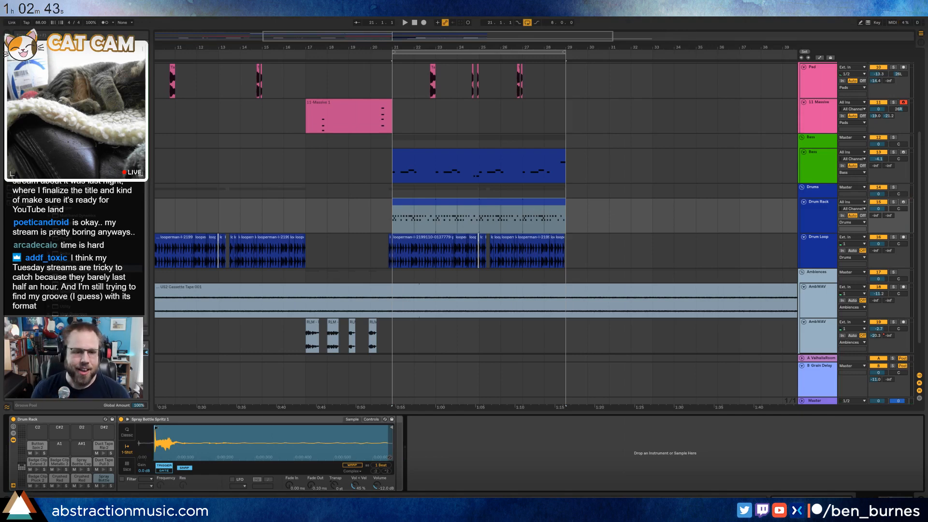
pyautogui.click(103, 486)
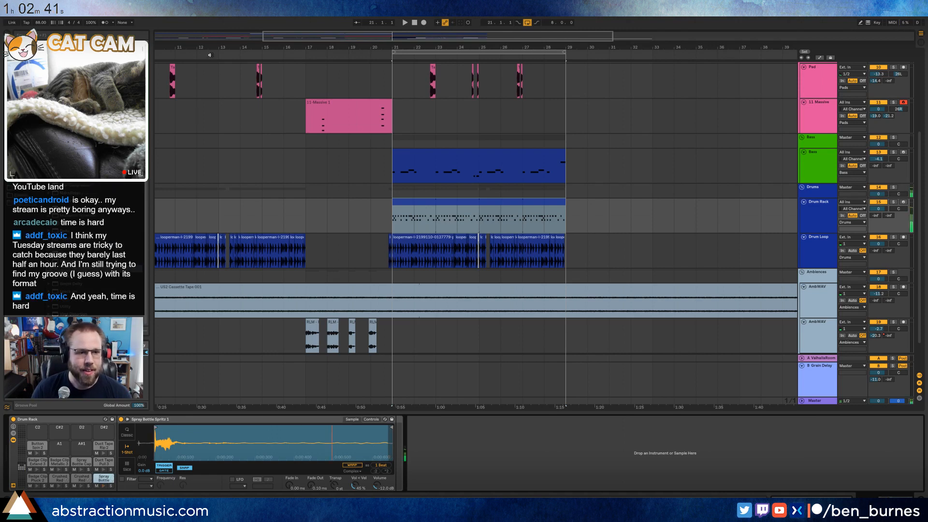
# - Enable a high-pass filter on Spray Bottle Spritz 1, tune its cutoff to about 1 kHz with raised resonance, and audition it
pyautogui.click(122, 478)
pyautogui.click(145, 479)
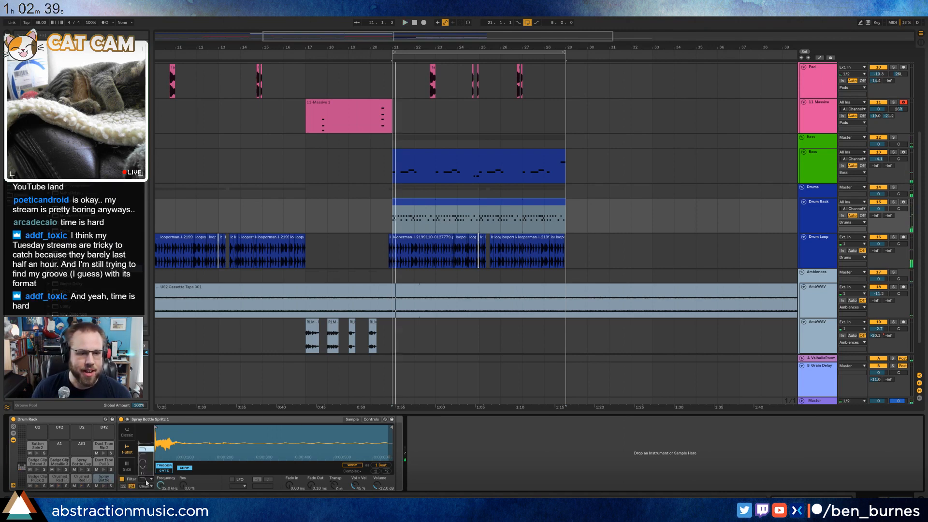
pyautogui.click(145, 459)
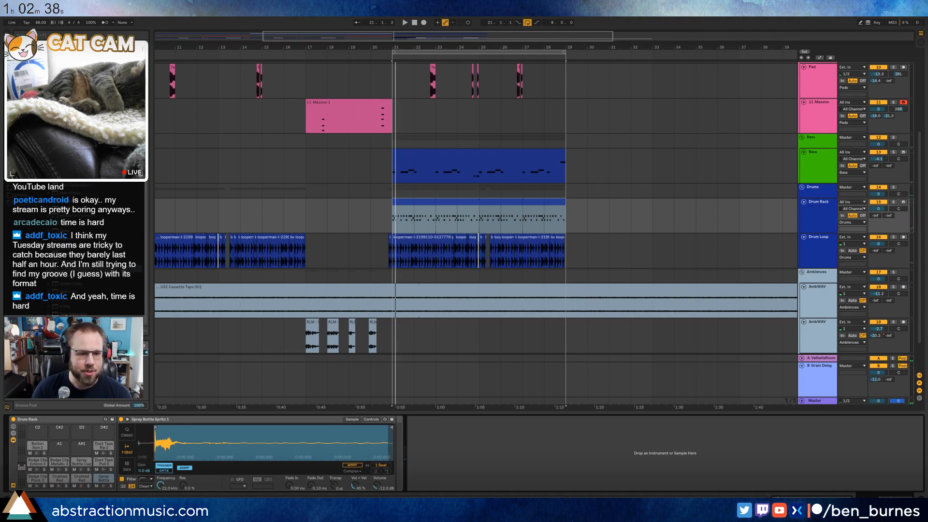
pyautogui.click(105, 485)
pyautogui.moveTo(183, 485)
pyautogui.mouseDown()
pyautogui.moveTo(183, 474)
pyautogui.moveTo(160, 476)
pyautogui.mouseUp()
pyautogui.click(104, 486)
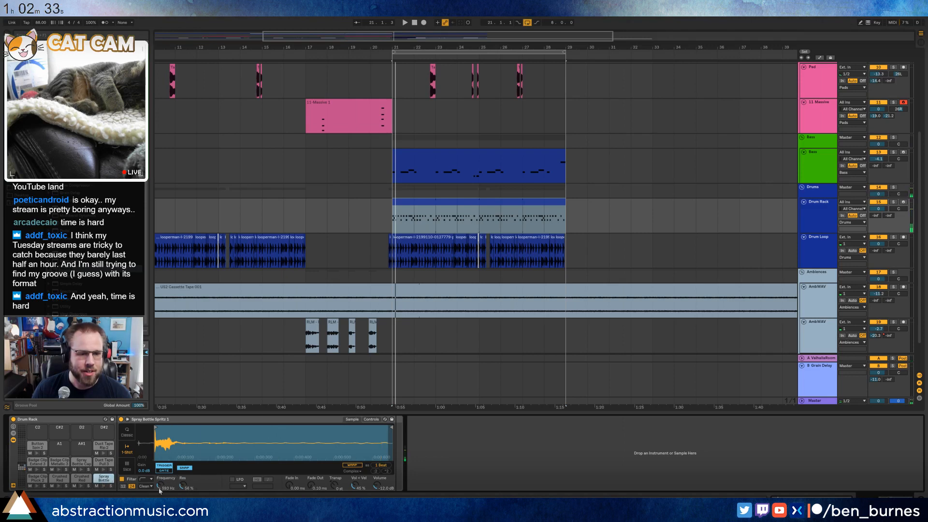
pyautogui.click(104, 487)
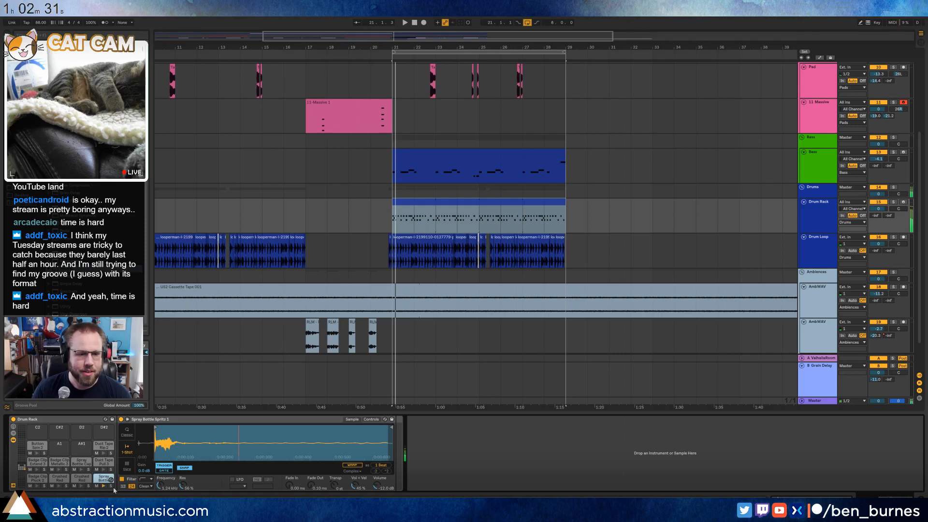
# - Copy the Compressor from Crushed Red Pepper Shaken 2 to the Spray Bottle Spritz 1 pad, then shorten that sample with a longer fade-out
pyautogui.click(81, 477)
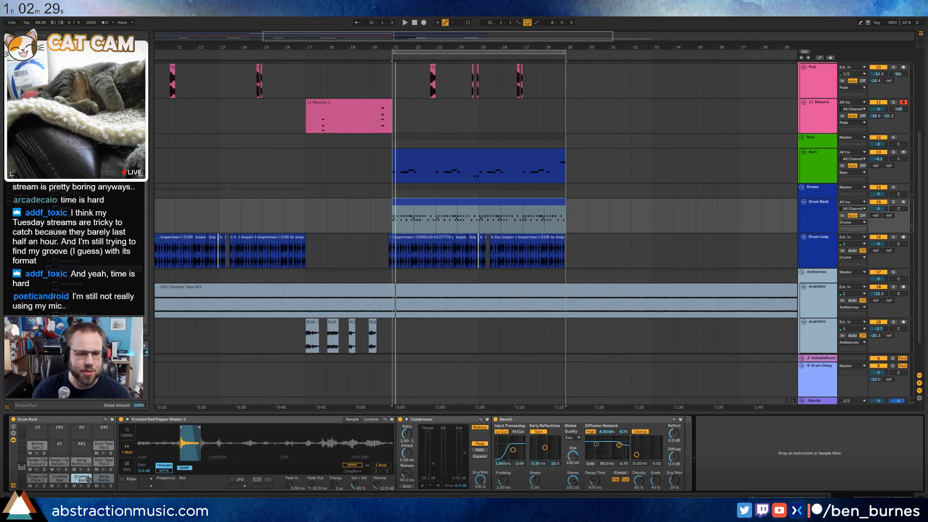
pyautogui.click(436, 421)
pyautogui.click(113, 478)
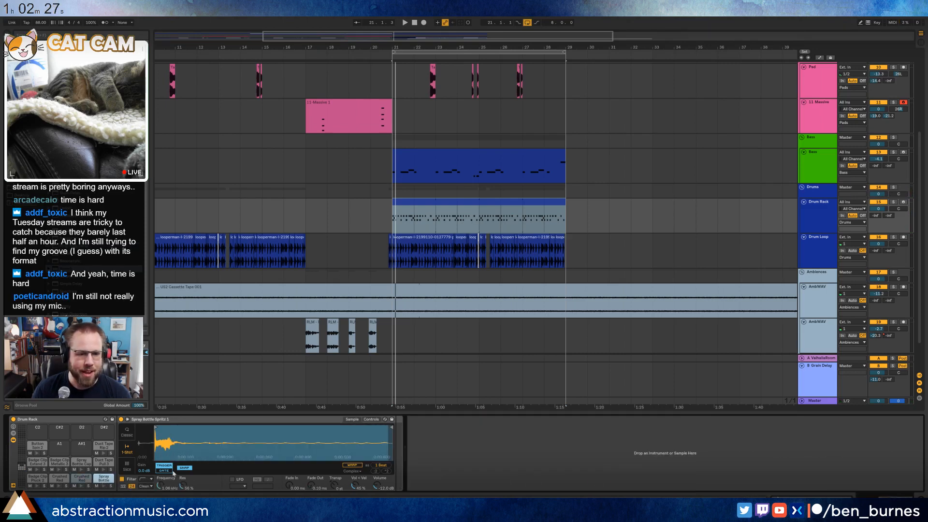
pyautogui.hotkey('ctrl', 'v')
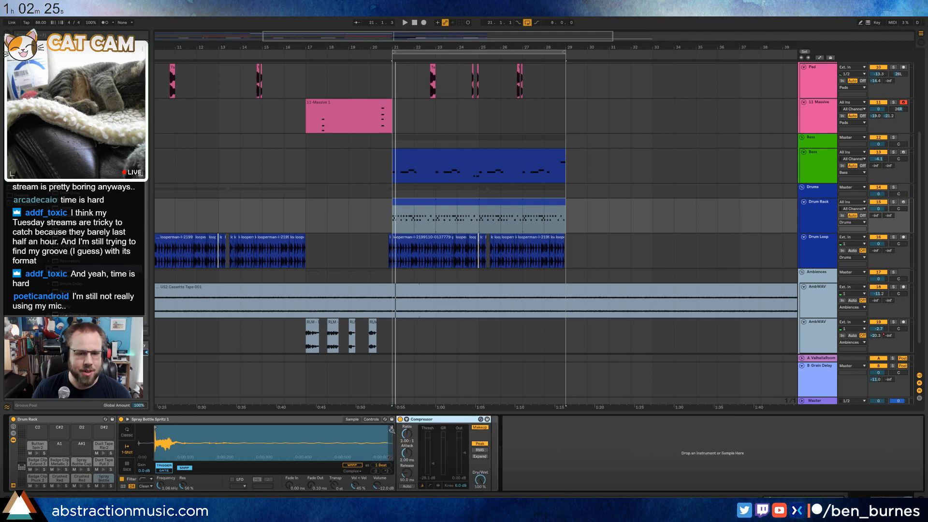
pyautogui.moveTo(392, 428); pyautogui.dragTo(208, 449)
pyautogui.moveTo(305, 488); pyautogui.dragTo(305, 472)
# - Add an eighth-note Spray Bottle Spritz 1 note at 2.4 in the Drum Rack clip and play it
pyautogui.doubleClick(429, 213)
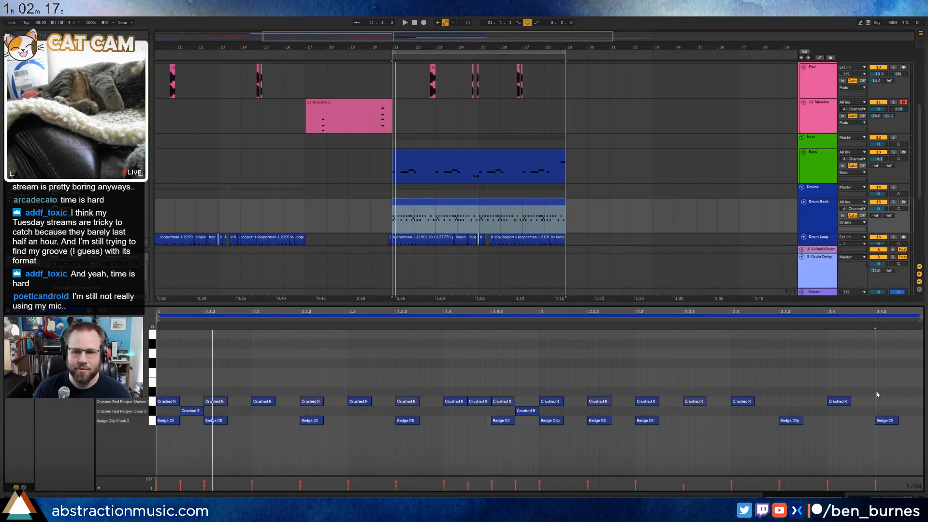
pyautogui.moveTo(829, 392)
pyautogui.mouseDown()
pyautogui.moveTo(913, 381)
pyautogui.moveTo(867, 383)
pyautogui.moveTo(876, 383)
pyautogui.mouseUp()
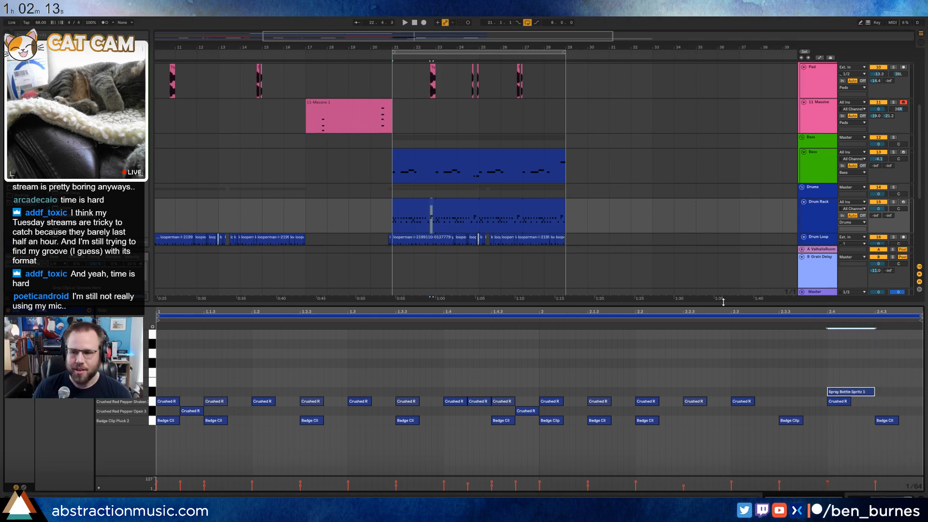
pyautogui.click(699, 321)
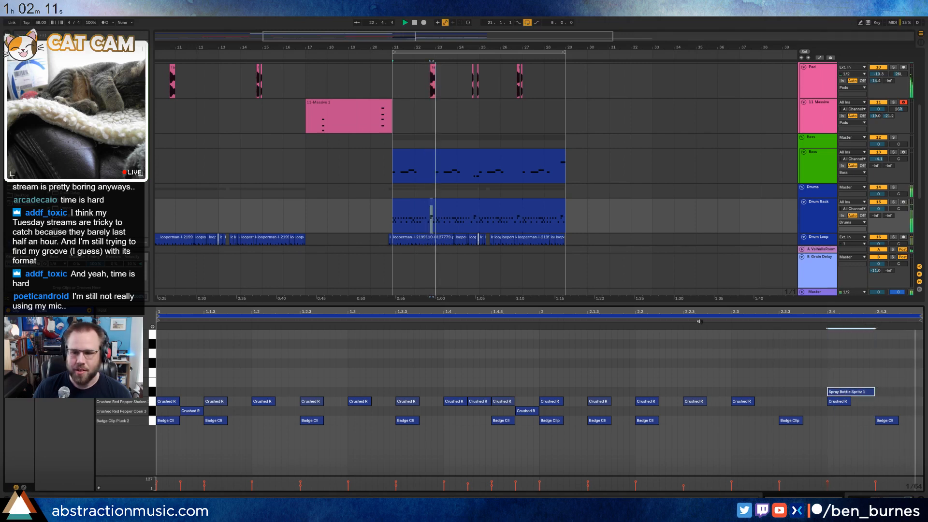
pyautogui.press('space')
pyautogui.hotkey('shift', 'Tab')
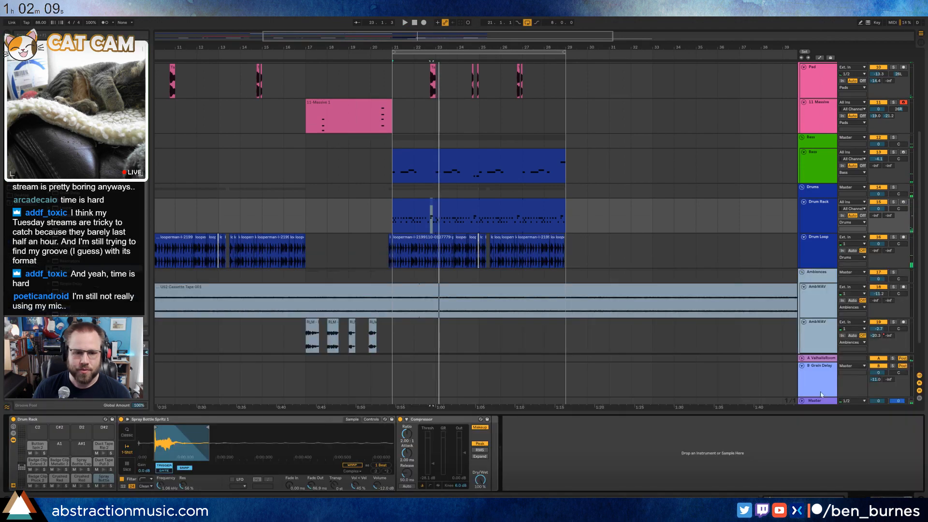
# - Turn on warping for the Spray Bottle Spritz 1 sample, double its warp speed, and play the pattern
pyautogui.click(352, 466)
pyautogui.click(386, 471)
pyautogui.press('space')
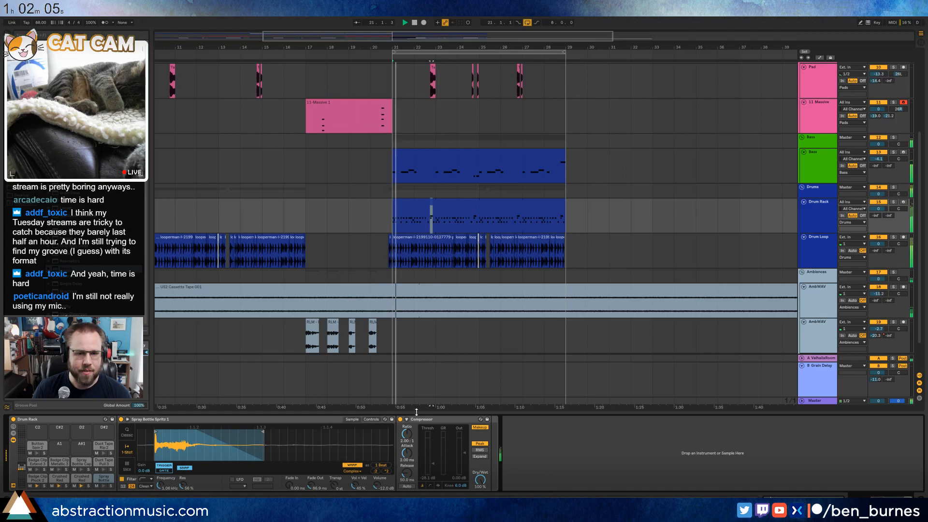
pyautogui.click(428, 220)
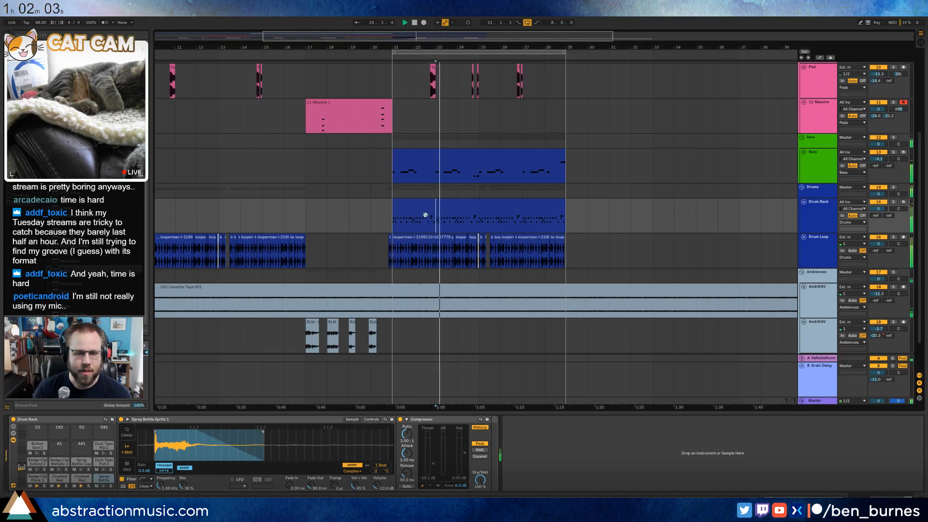
pyautogui.press('space')
pyautogui.doubleClick(423, 203)
pyautogui.press('space')
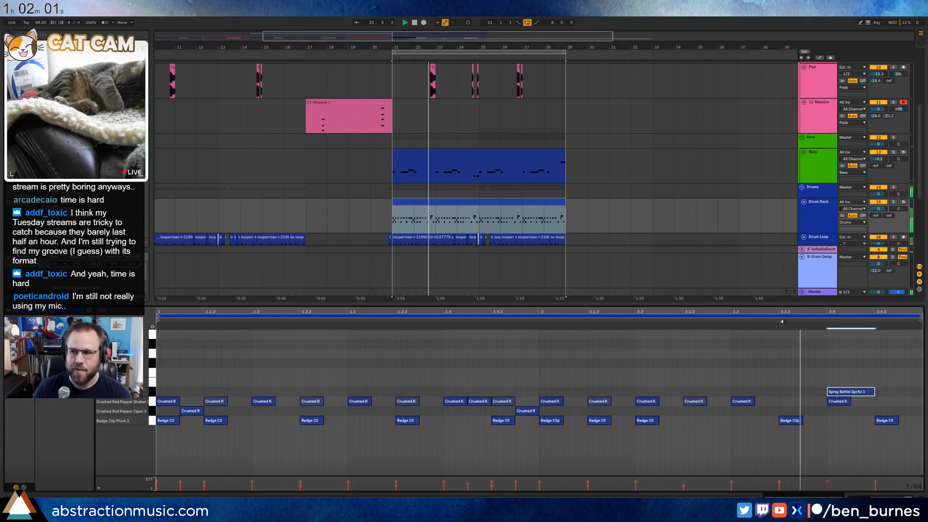
pyautogui.hotkey('shift', 'Tab')
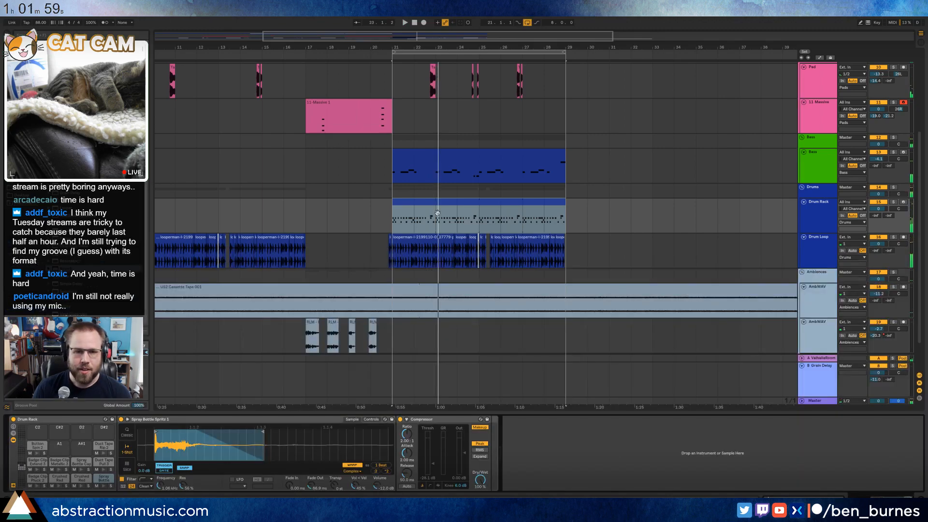
# - Move the Spray Bottle Spritz 1 note to 2.4.3
pyautogui.doubleClick(444, 202)
pyautogui.press('space')
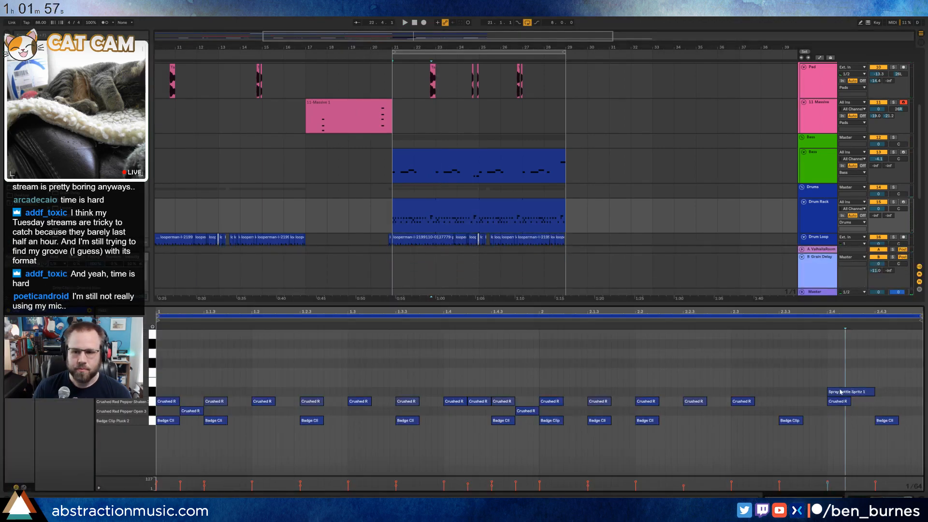
pyautogui.moveTo(839, 393); pyautogui.dragTo(886, 393)
pyautogui.hotkey('shift', 'Tab')
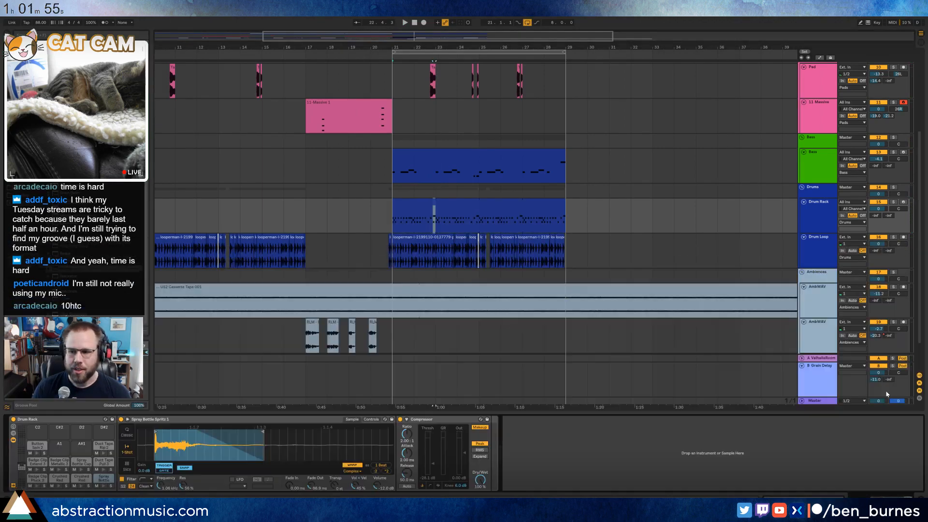
# - Audition the Badge Clip Extend 3 pad, add a Compressor to it and lower the threshold to about -25 dB
pyautogui.click(36, 468)
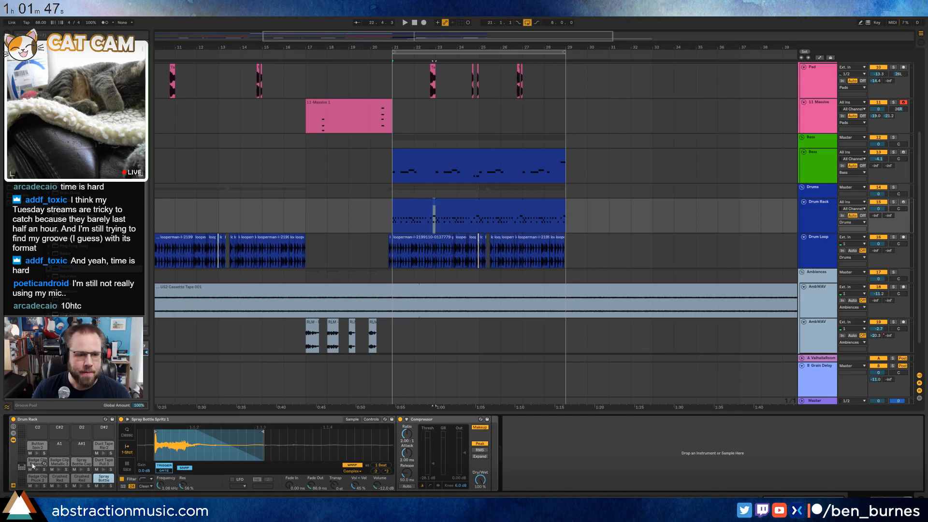
pyautogui.click(34, 464)
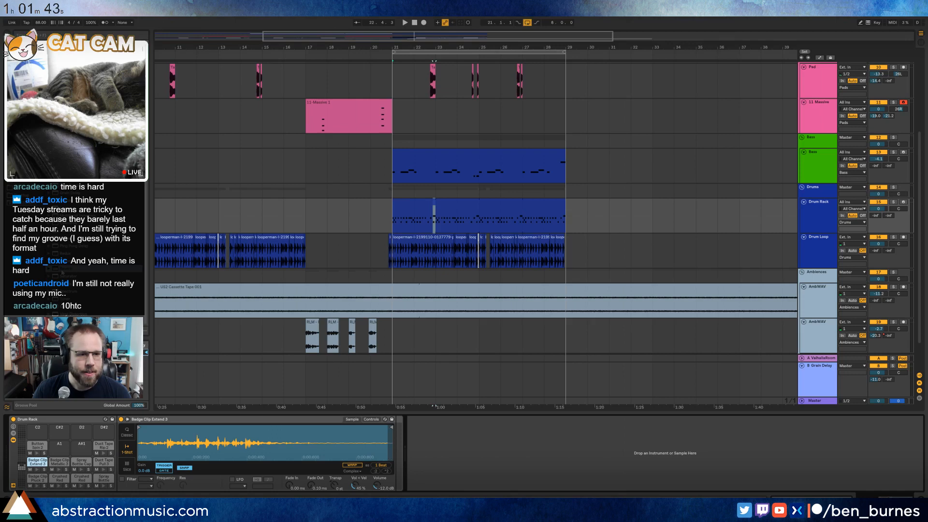
pyautogui.moveTo(72, 86); pyautogui.dragTo(430, 457)
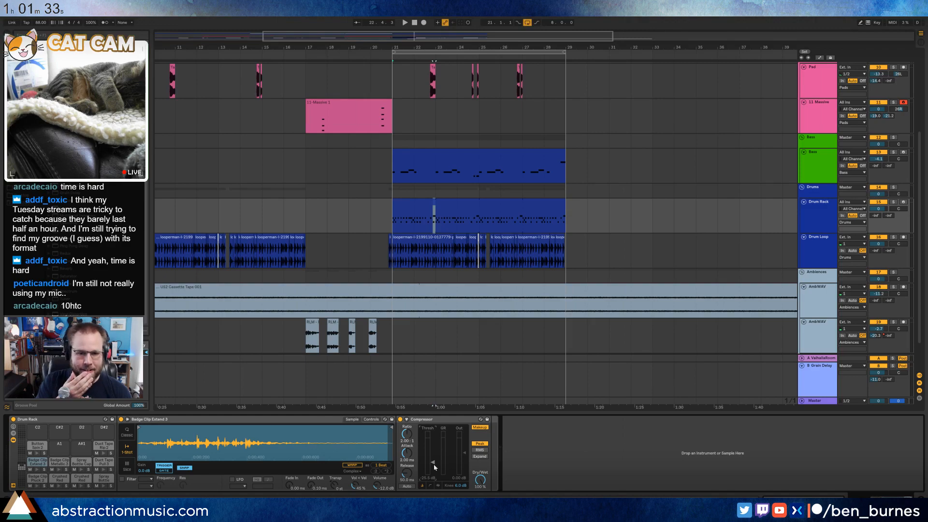
# - Add a two-beat Badge Clip Extend 3 note from the clip's start to 1.3
pyautogui.doubleClick(481, 201)
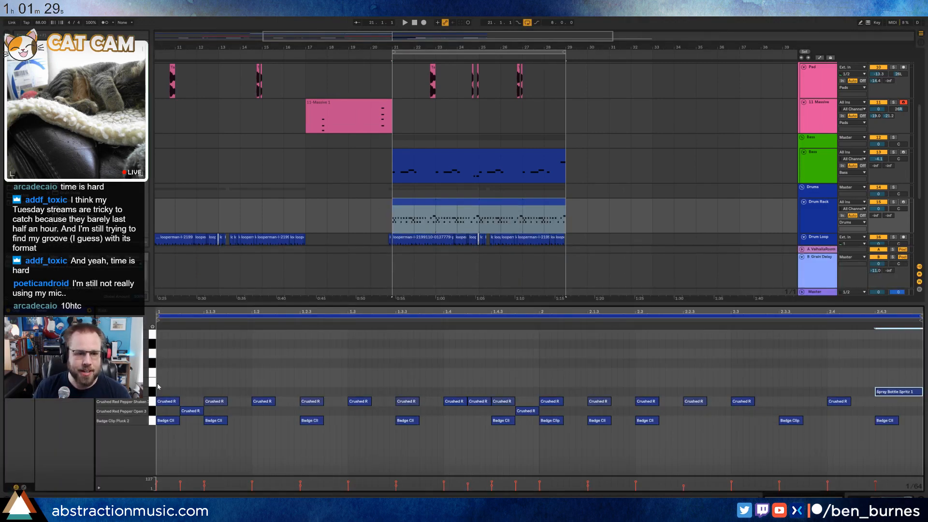
pyautogui.moveTo(158, 383); pyautogui.dragTo(345, 380)
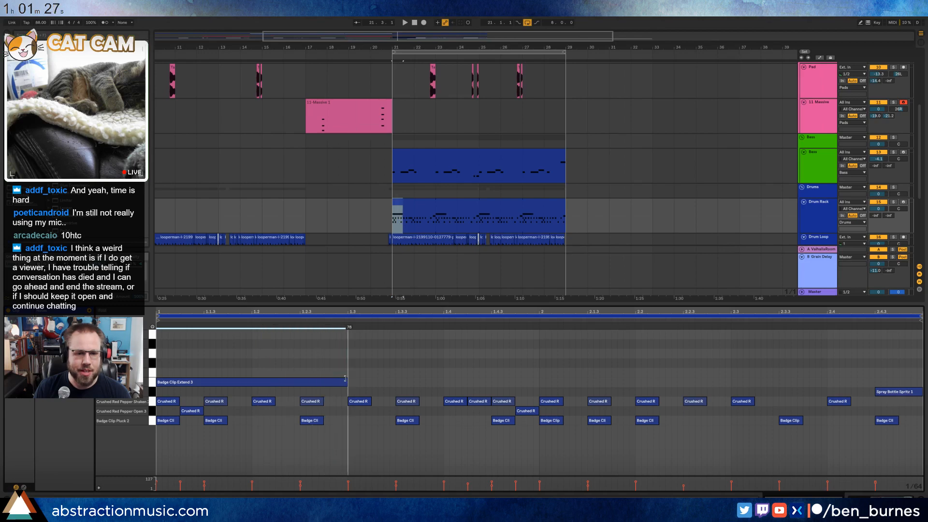
pyautogui.hotkey('shift', 'Tab')
pyautogui.click(423, 220)
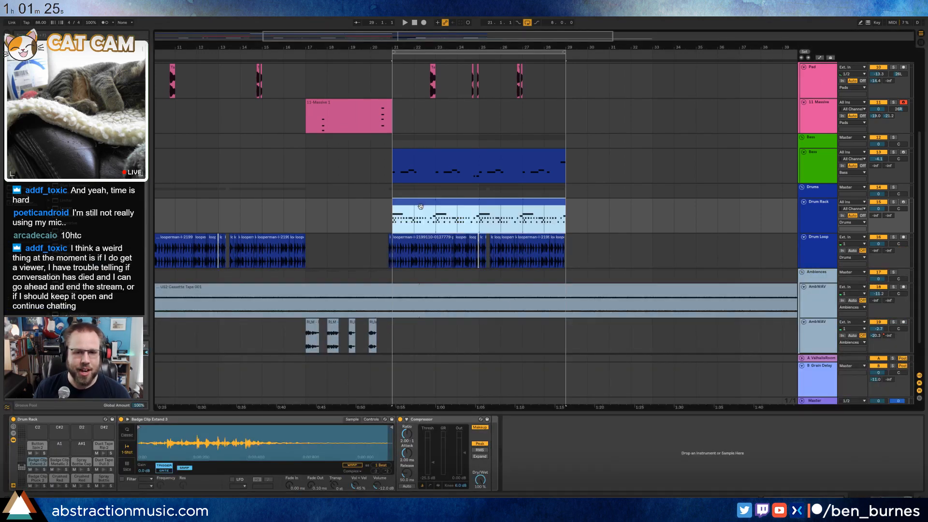
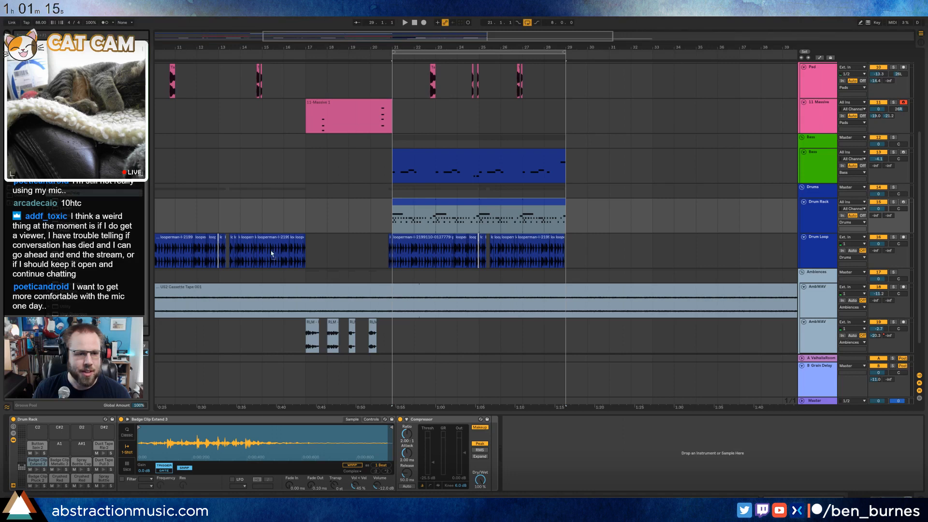
# - Add a Grain Delay after the Badge Clip Extend 3 Compressor, with random pitch 1.00 and pitch 2.00
pyautogui.moveTo(394, 421); pyautogui.dragTo(502, 428)
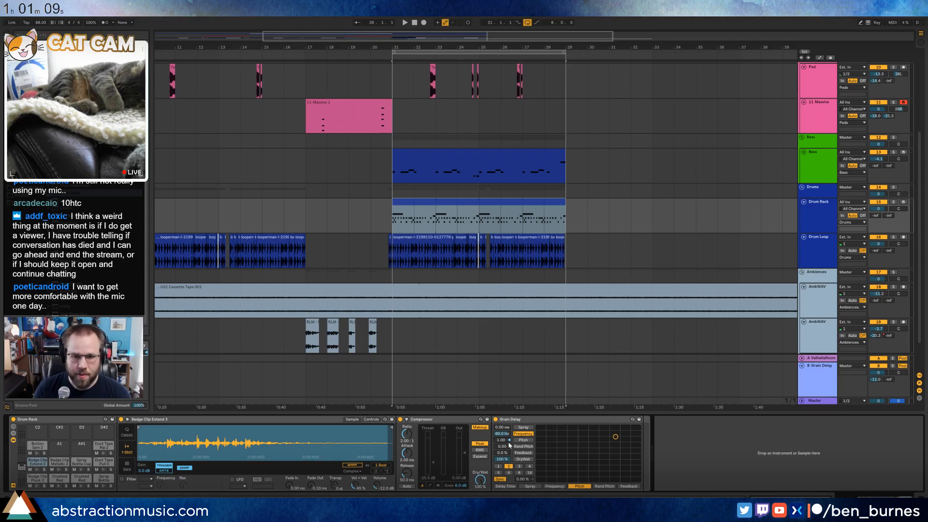
pyautogui.moveTo(503, 445); pyautogui.dragTo(504, 448)
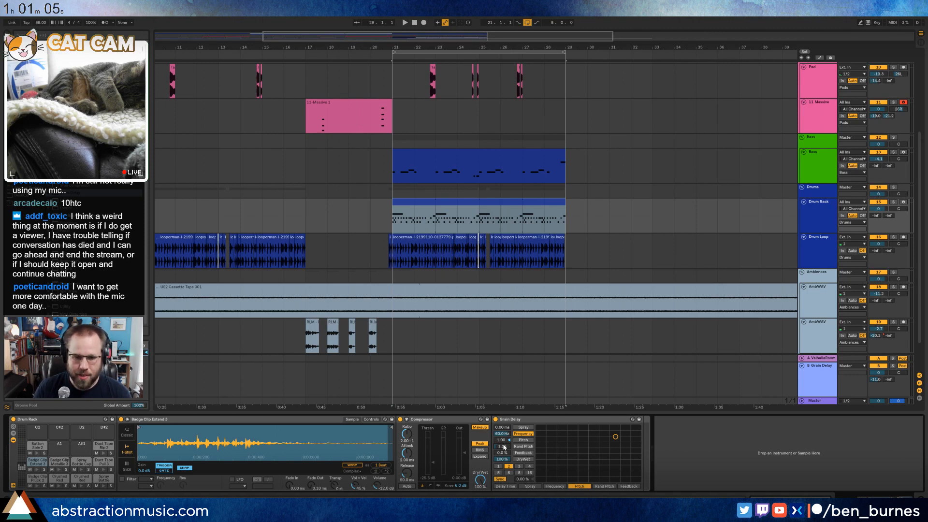
pyautogui.click(502, 441)
pyautogui.write('2')
pyautogui.press('Return')
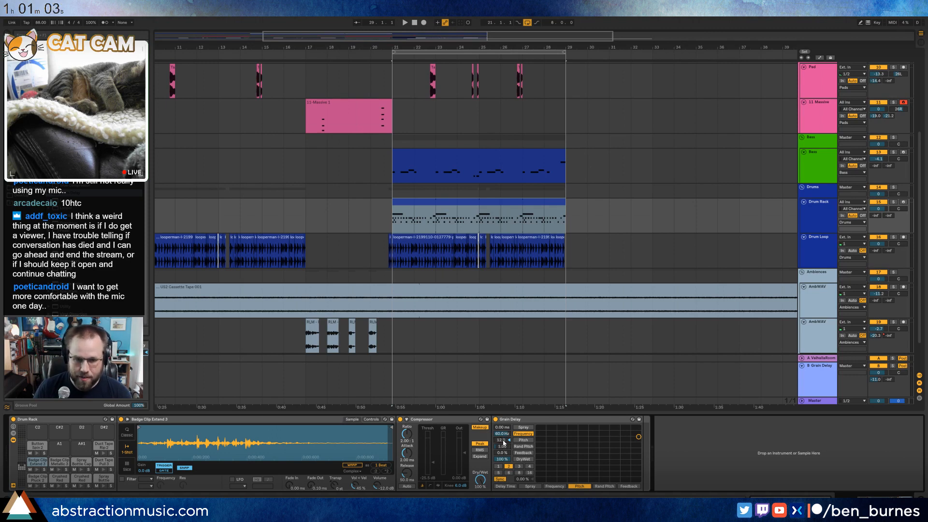
# - Set the Grain Delay's spray to about 5.16 ms and its feedback and dry/wet to about 82%, auditioning the pad
pyautogui.click(522, 428)
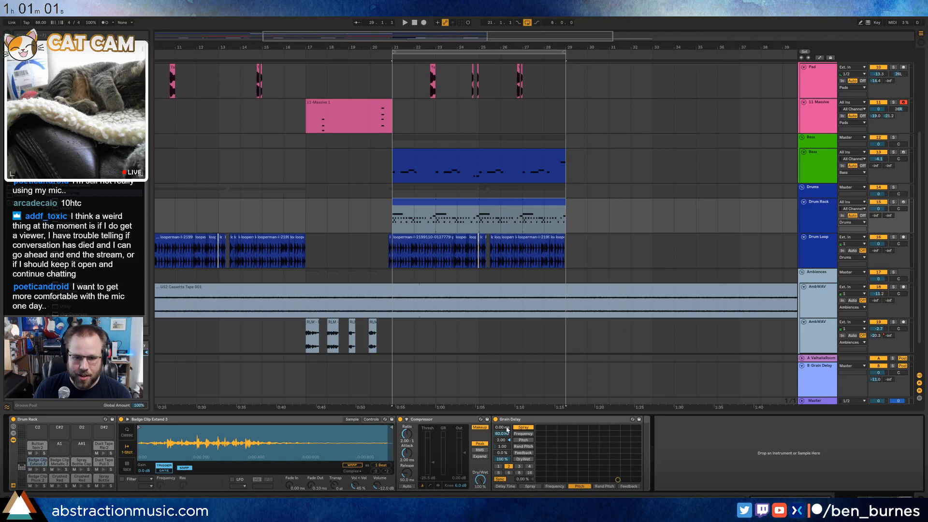
pyautogui.moveTo(504, 428); pyautogui.dragTo(504, 422)
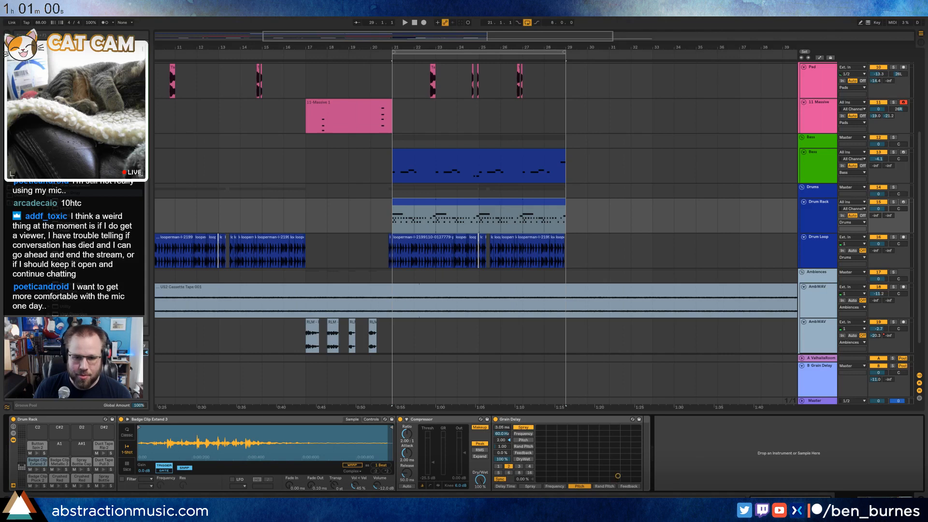
pyautogui.click(512, 440)
pyautogui.click(521, 453)
pyautogui.moveTo(505, 453); pyautogui.dragTo(502, 460)
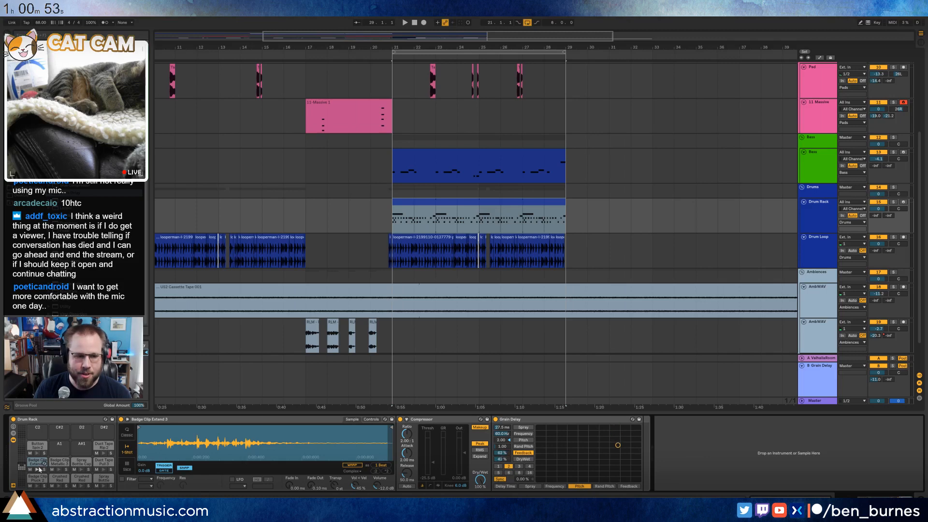
pyautogui.click(38, 468)
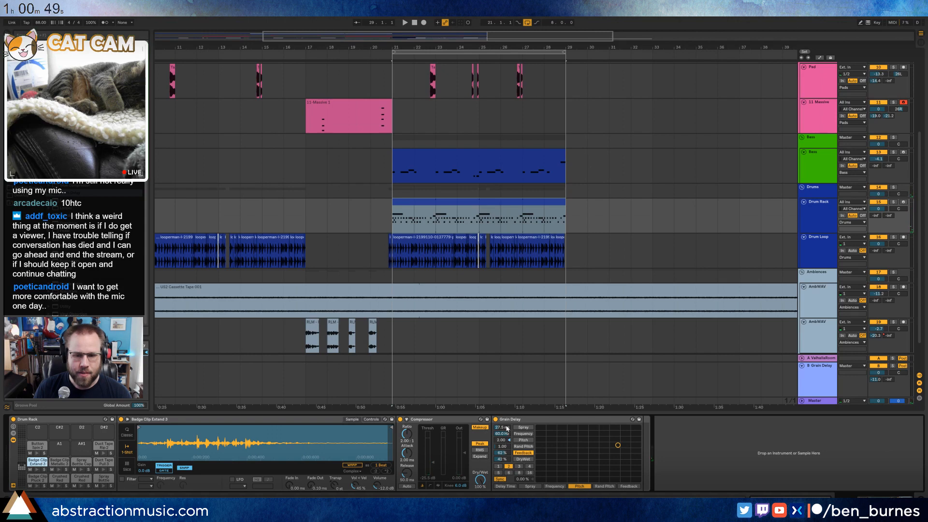
pyautogui.moveTo(506, 428); pyautogui.dragTo(506, 449)
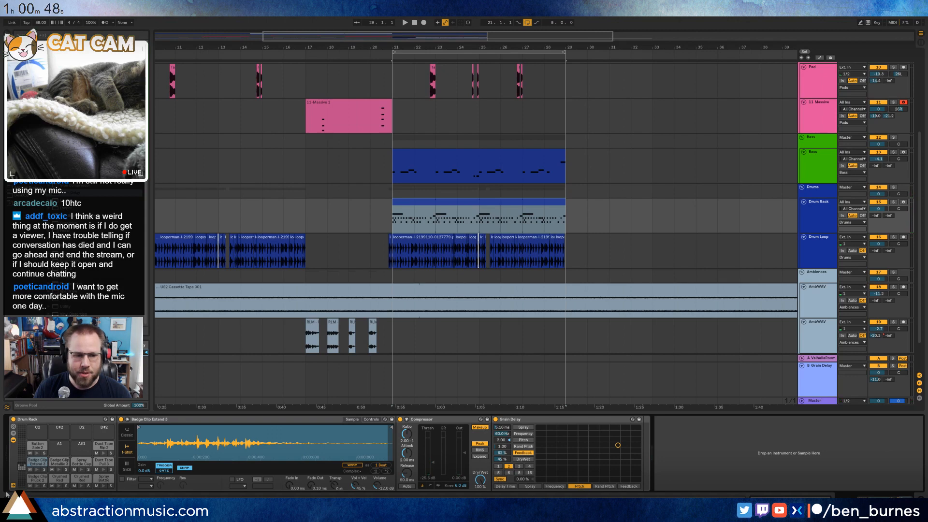
pyautogui.click(37, 469)
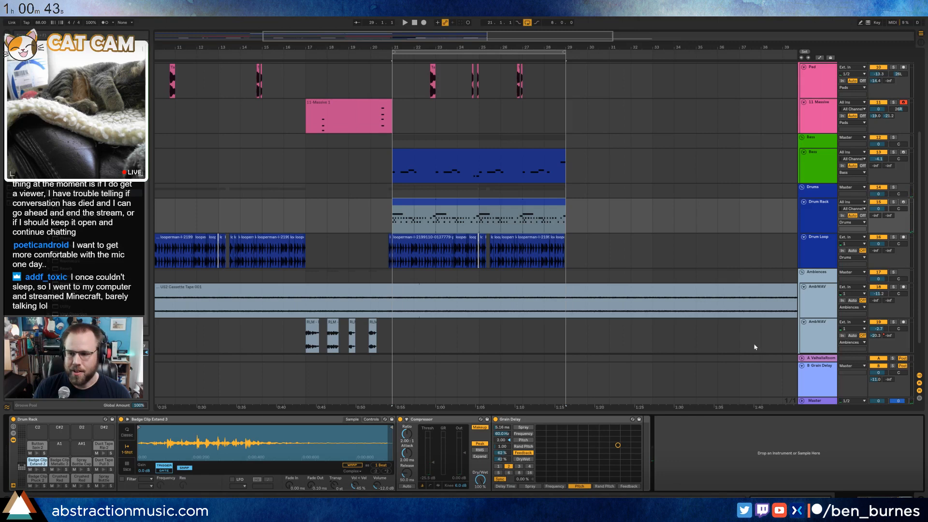
# - Play back the drum pattern with the other tracks, selecting bars 21 to 25 of the Drum Rack clip
pyautogui.click(442, 206)
pyautogui.press('space')
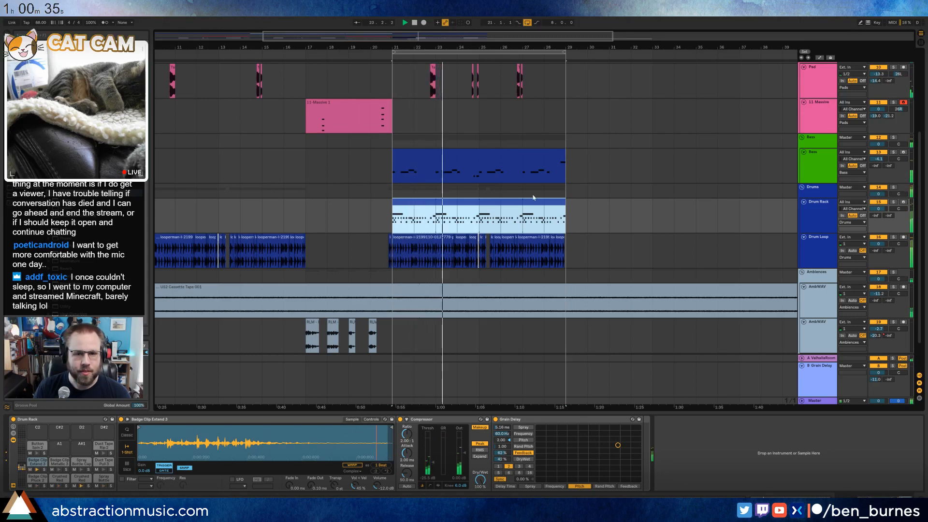
pyautogui.moveTo(478, 215); pyautogui.dragTo(398, 214)
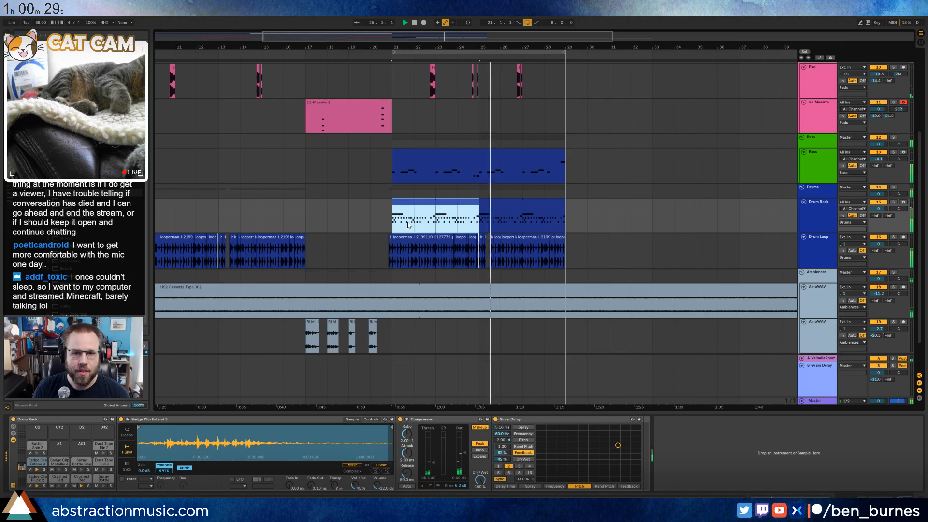
pyautogui.press('space')
# - Audition the Badge Clip Metallic 3 and Spray Bottle Cap Off 2 pads and delete both from the Drum Rack
pyautogui.click(59, 470)
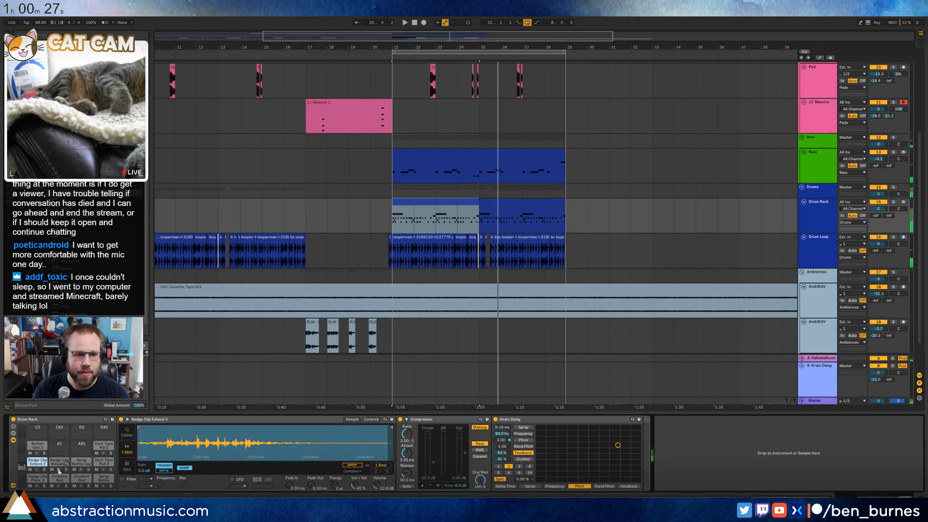
pyautogui.click(58, 463)
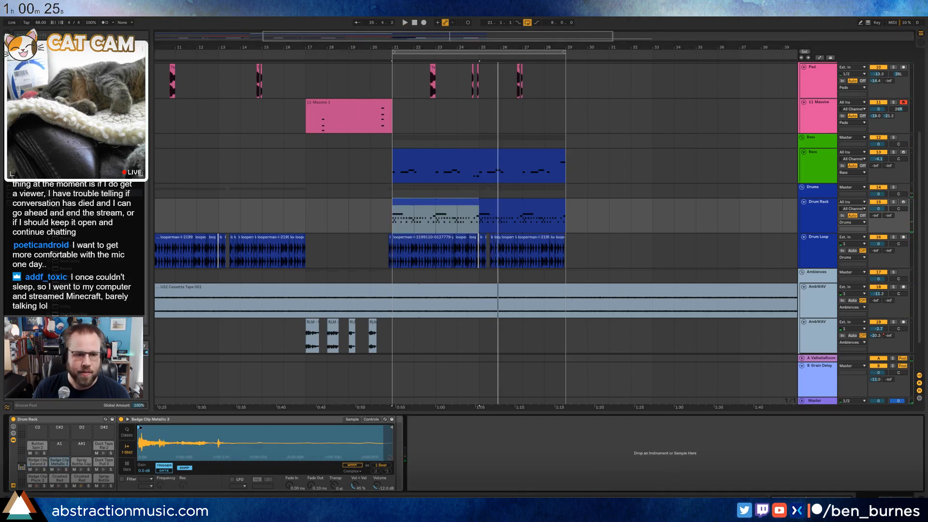
pyautogui.click(61, 462)
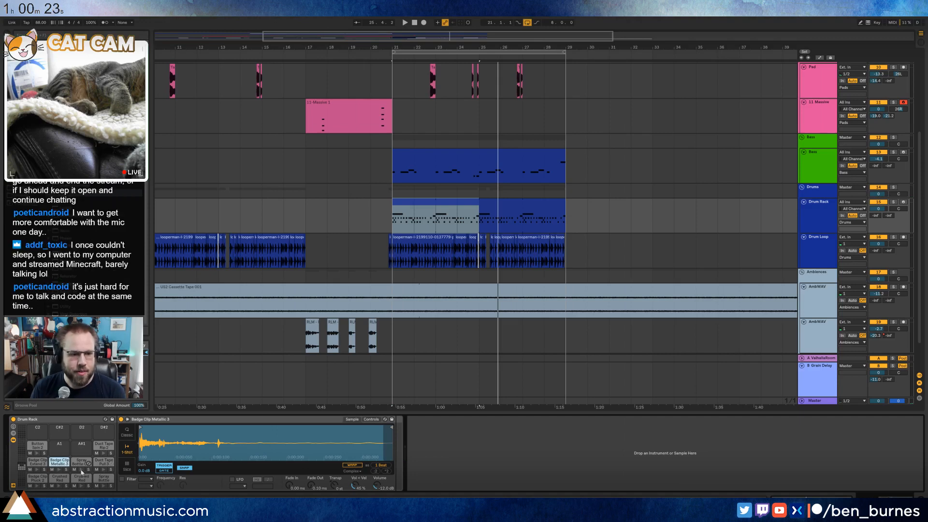
pyautogui.press('Delete')
pyautogui.click(81, 469)
pyautogui.click(80, 466)
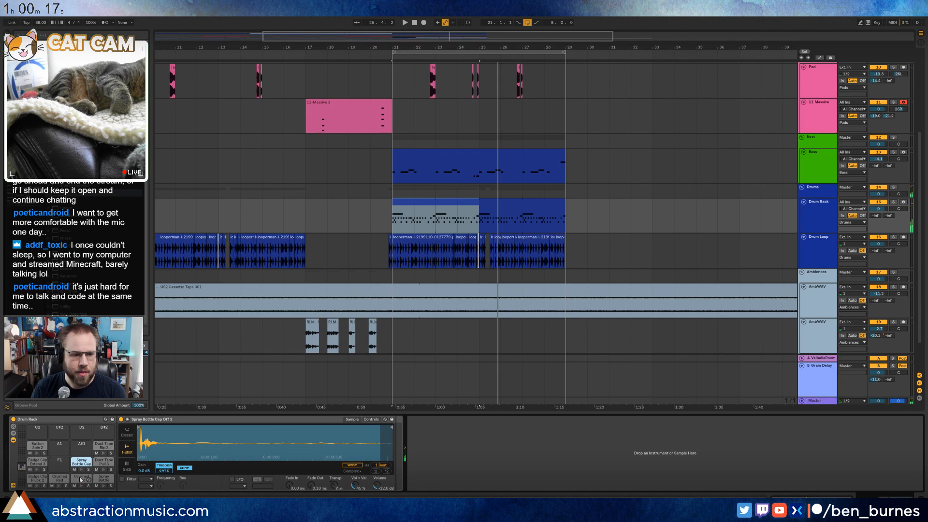
# - Audition the Duct Tape Pull 3 pad and consolidate bars 21 to 25 of the Drum Rack track into one clip
pyautogui.click(104, 463)
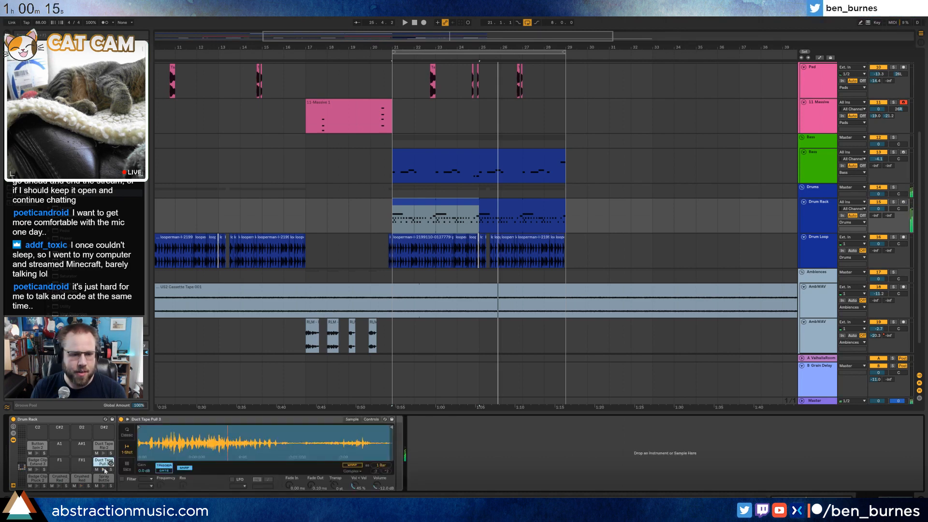
pyautogui.press('space')
pyautogui.press('space')
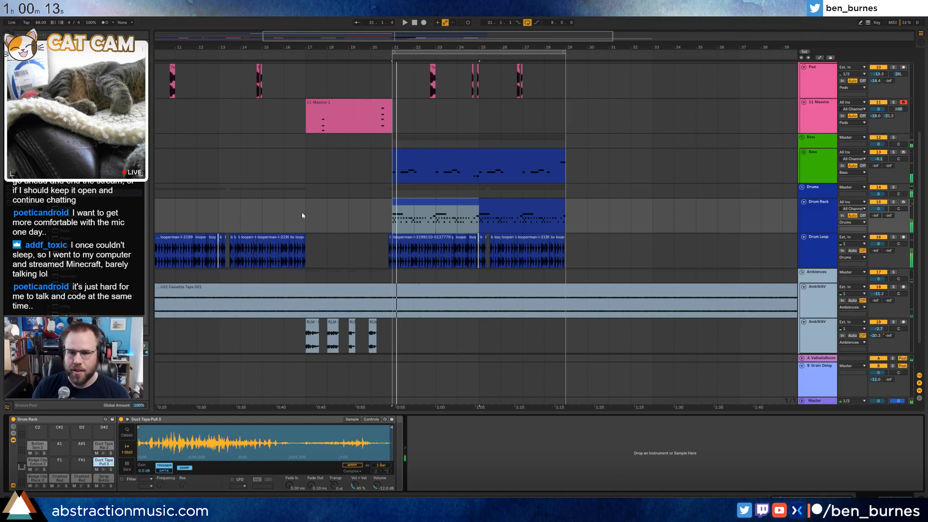
pyautogui.doubleClick(413, 202)
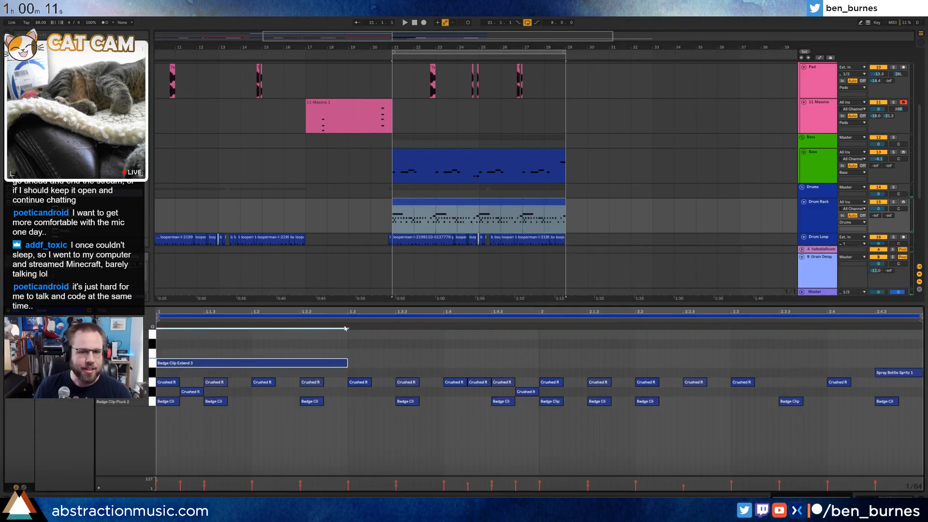
pyautogui.moveTo(481, 222); pyautogui.dragTo(381, 221)
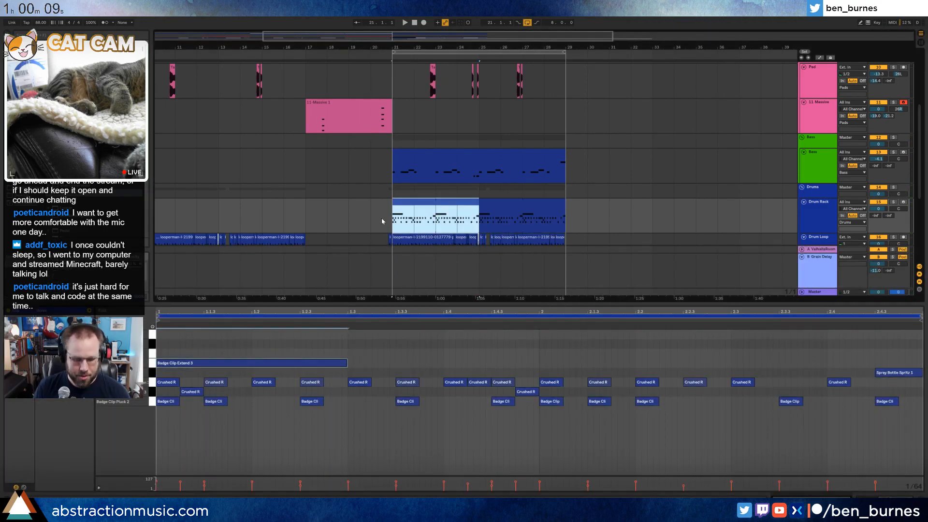
pyautogui.hotkey('ctrl', 'j')
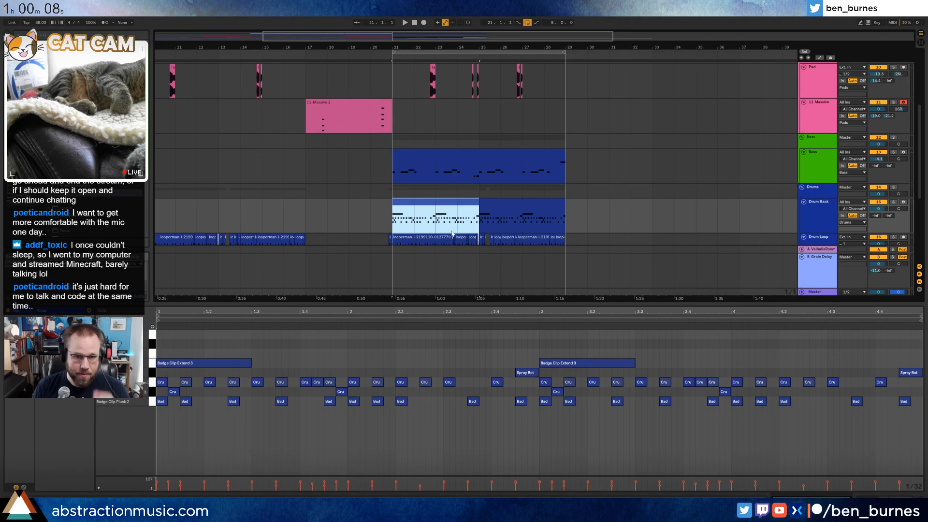
# - Delete the Badge Clip Extend 3 note at bar 3, add a Duct Tape Pull 3 note from 4.3 to the clip's end, and play it back
pyautogui.doubleClick(615, 366)
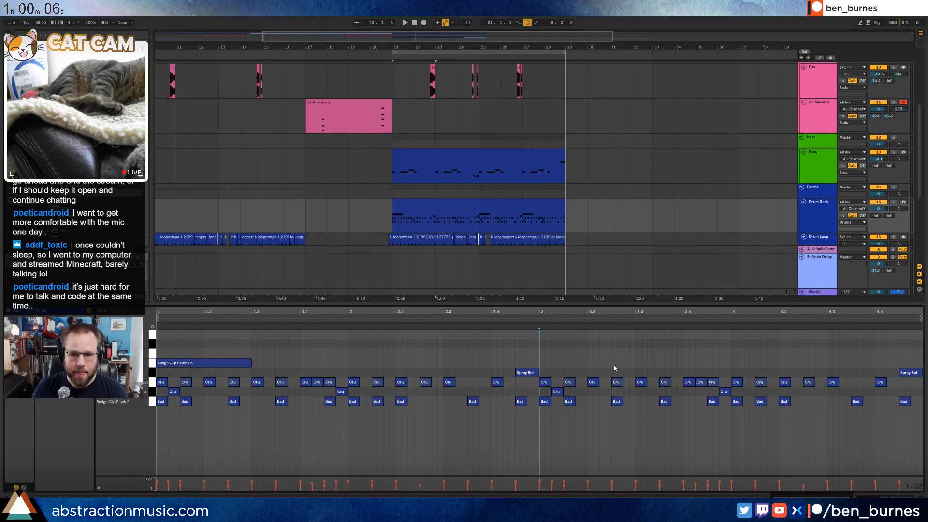
pyautogui.doubleClick(830, 353)
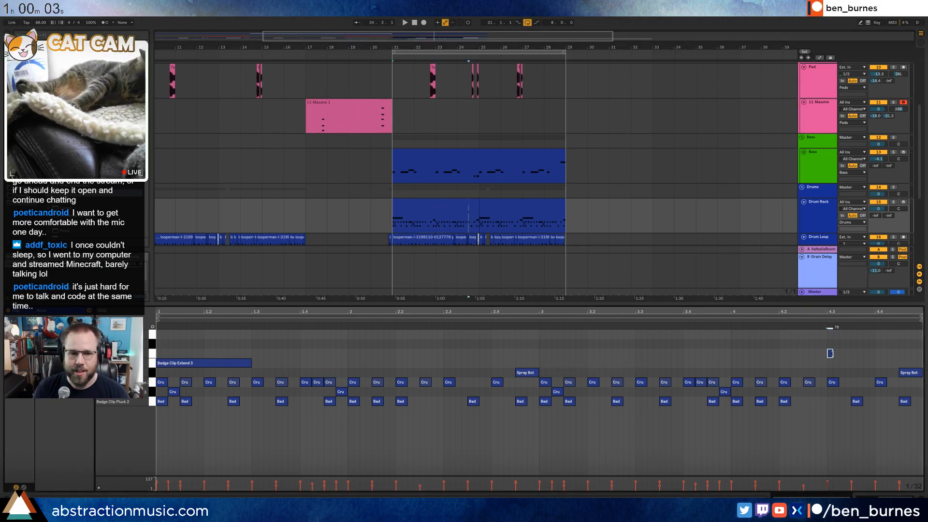
pyautogui.moveTo(832, 353); pyautogui.dragTo(898, 353)
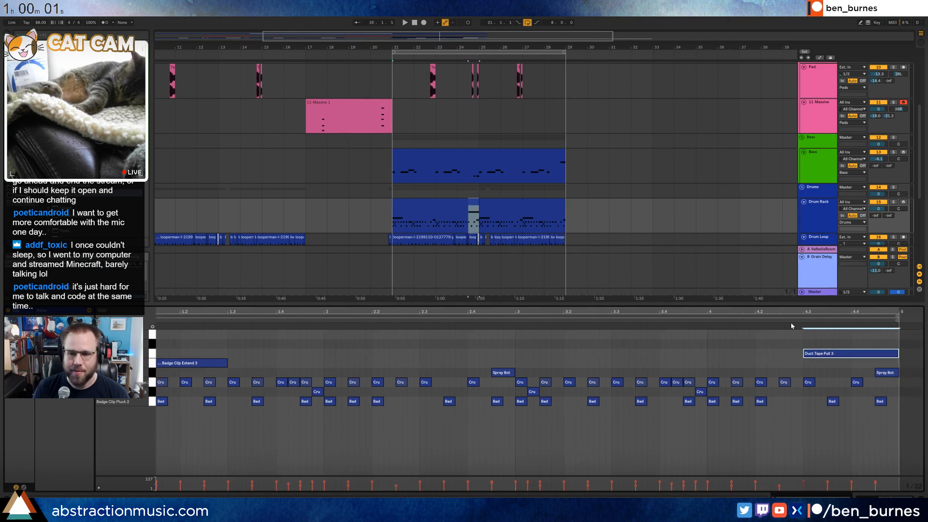
pyautogui.click(775, 319)
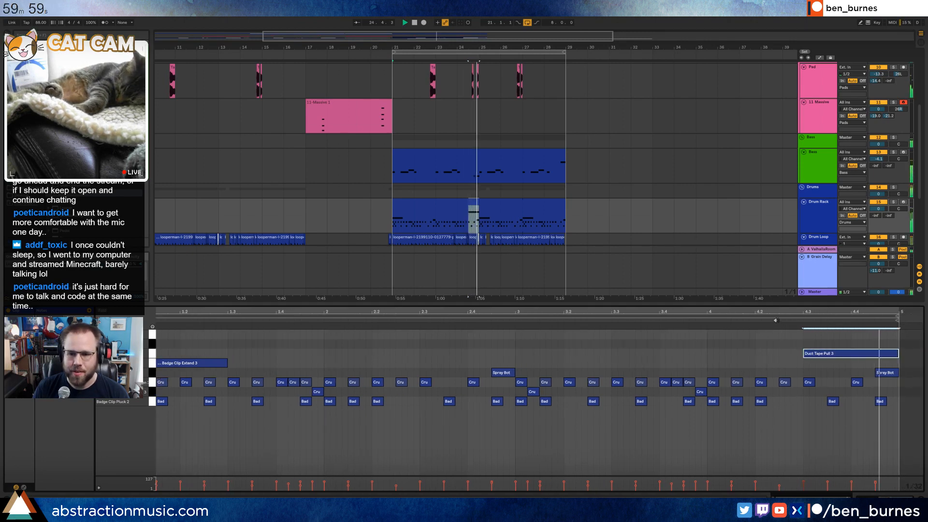
pyautogui.press('space')
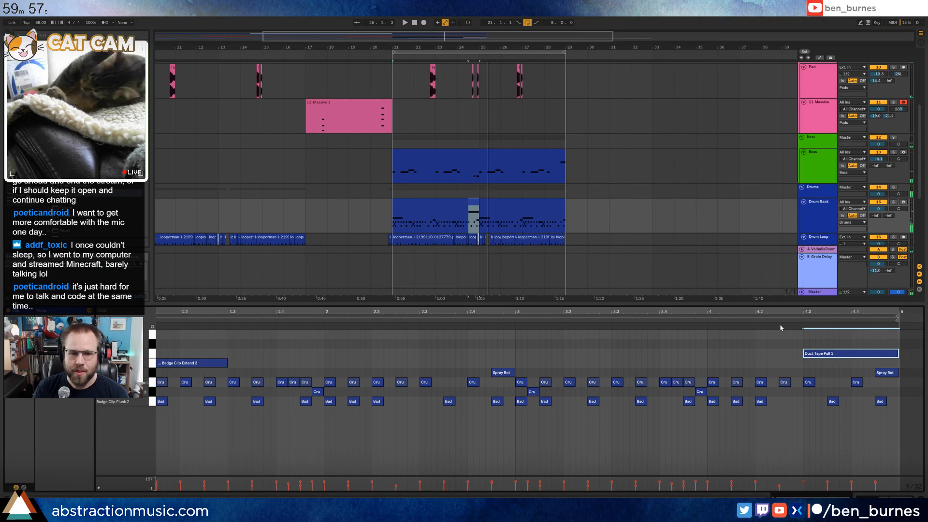
# - Trim the start and end of the Duct Tape Pull 3 sample, set its fade-out to about 488 ms, and play the result
pyautogui.hotkey('shift', 'Tab')
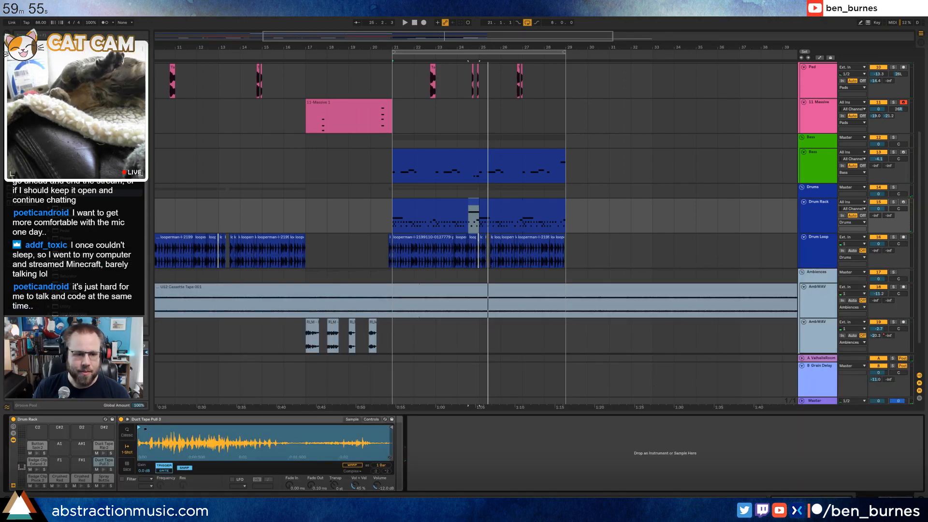
pyautogui.moveTo(140, 429); pyautogui.dragTo(150, 429)
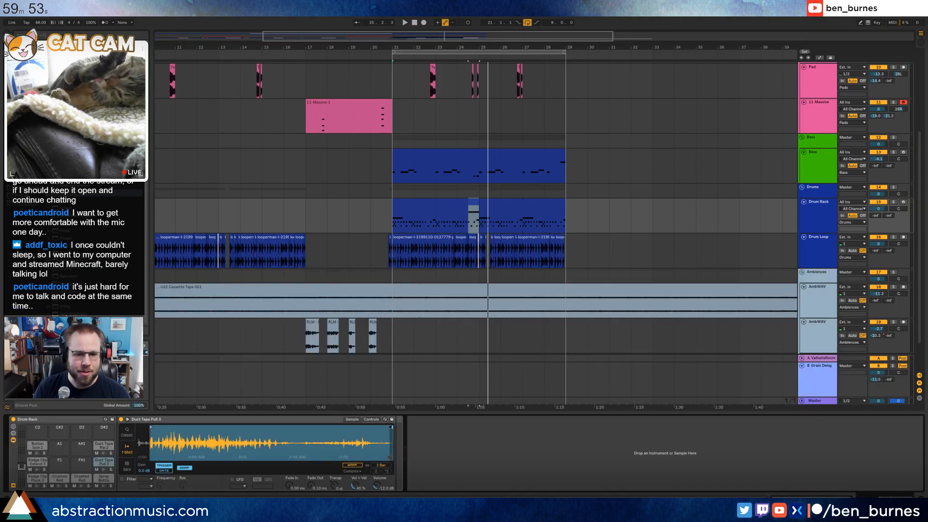
pyautogui.moveTo(391, 427); pyautogui.dragTo(305, 428)
pyautogui.moveTo(311, 485); pyautogui.dragTo(310, 460)
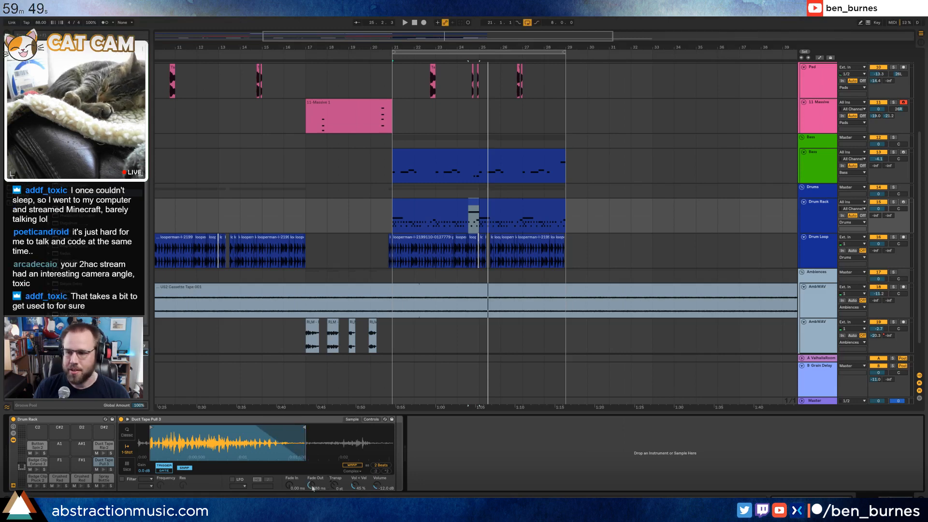
pyautogui.press('space')
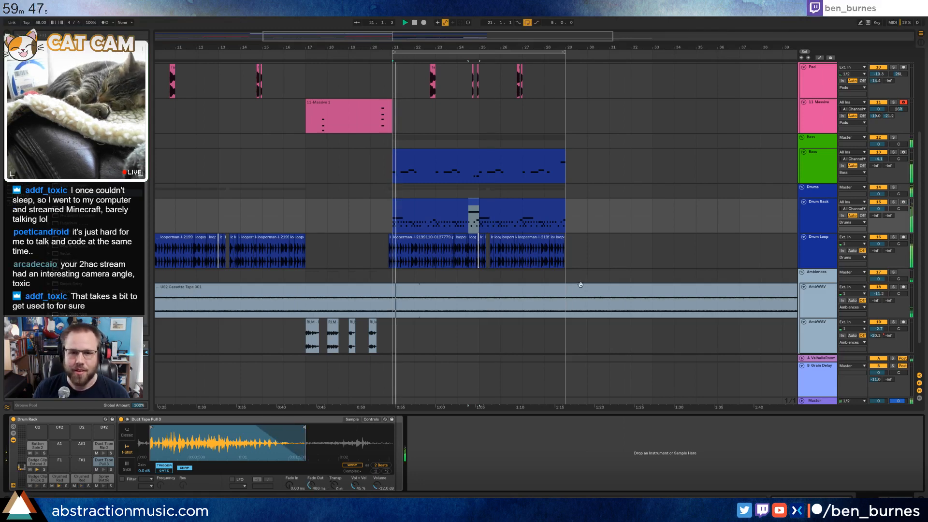
pyautogui.click(459, 229)
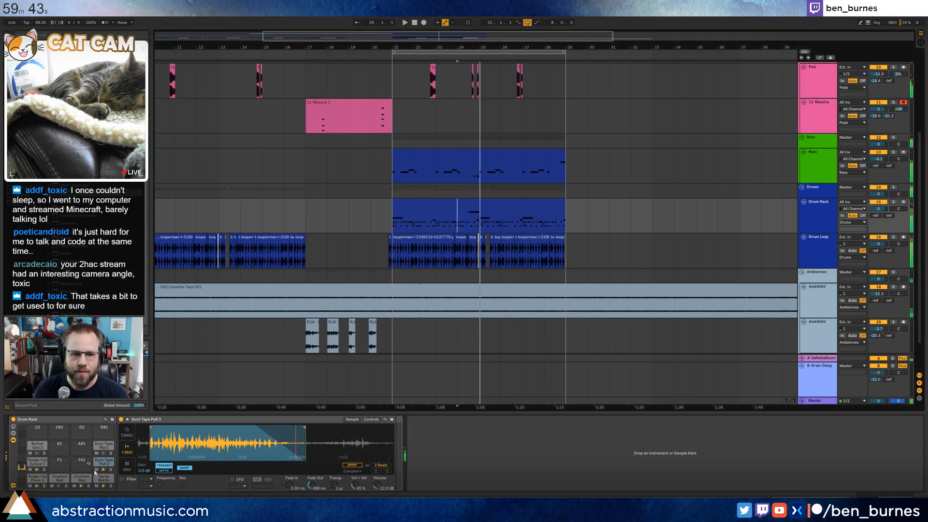
# - Enable a high-pass filter on Duct Tape Pull 3 at about 507 Hz with 41% resonance, checking it in playback
pyautogui.press('space')
pyautogui.click(121, 480)
pyautogui.click(145, 479)
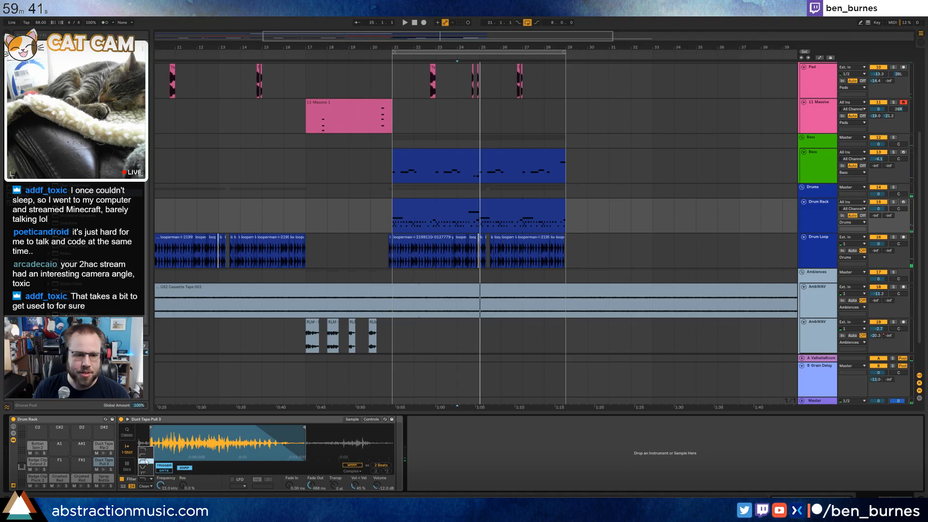
pyautogui.click(146, 457)
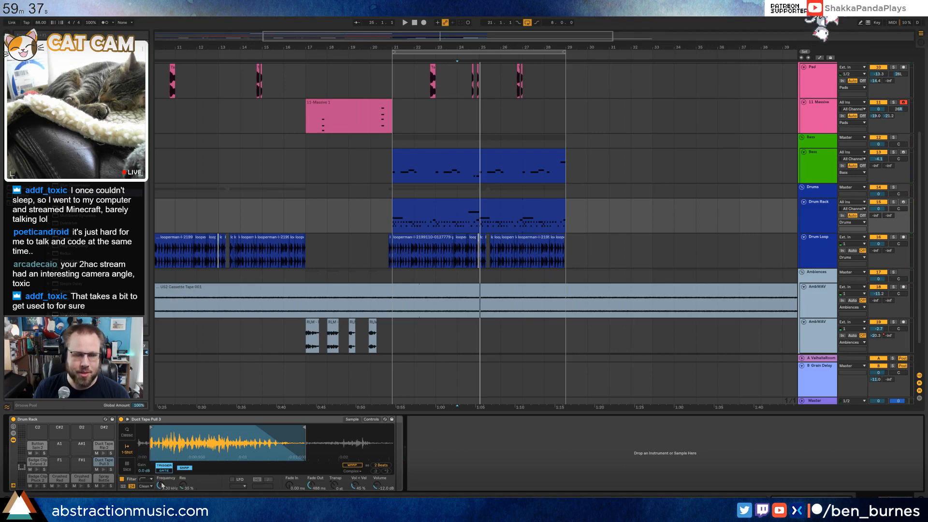
pyautogui.press('space')
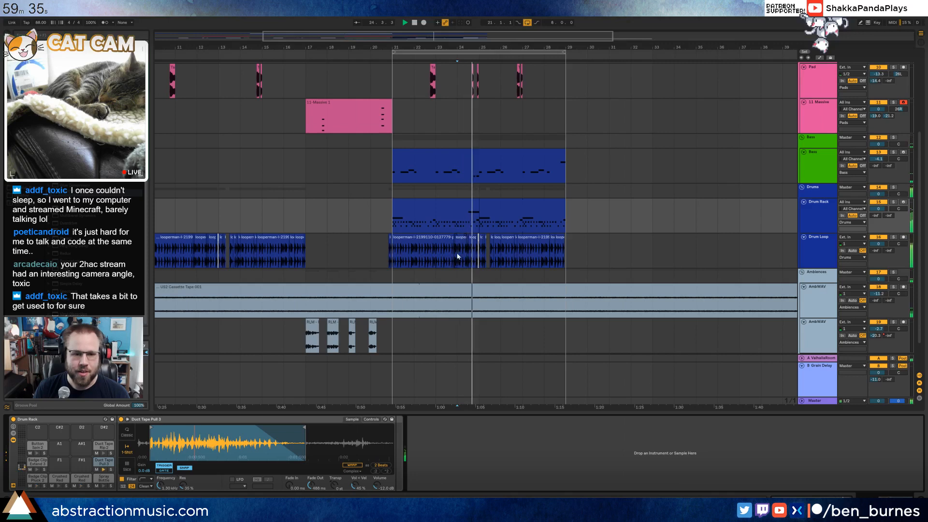
pyautogui.moveTo(183, 484); pyautogui.dragTo(163, 489)
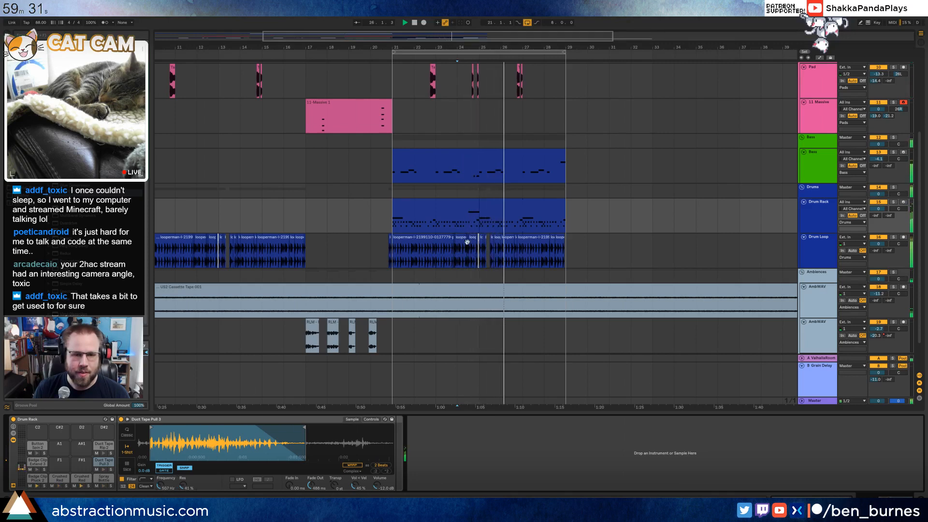
pyautogui.click(458, 220)
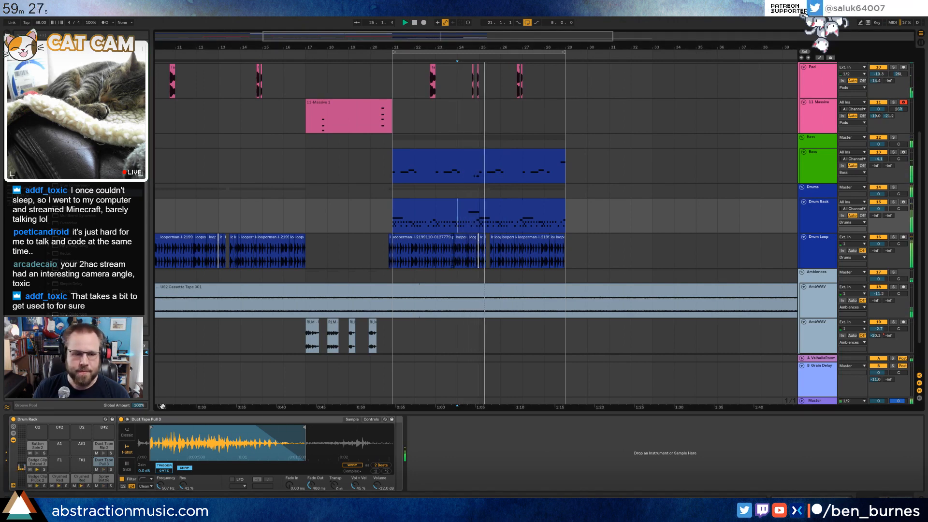
pyautogui.press('space')
# - Audition the Button Spin 2 and Duct Tape Rip 2 pads, then trim the Duct Tape Rip 2 sample and set its fade-out to about 97.3 ms
pyautogui.click(36, 453)
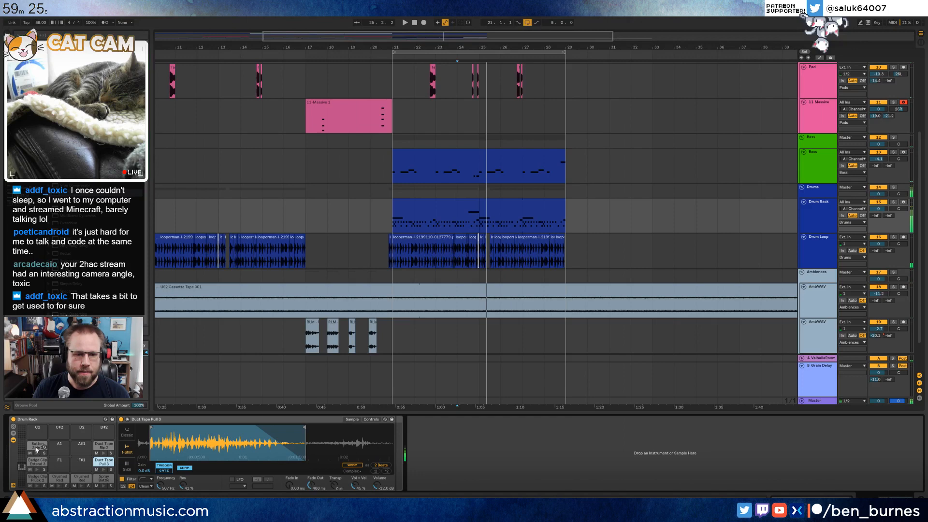
pyautogui.click(37, 448)
pyautogui.click(104, 454)
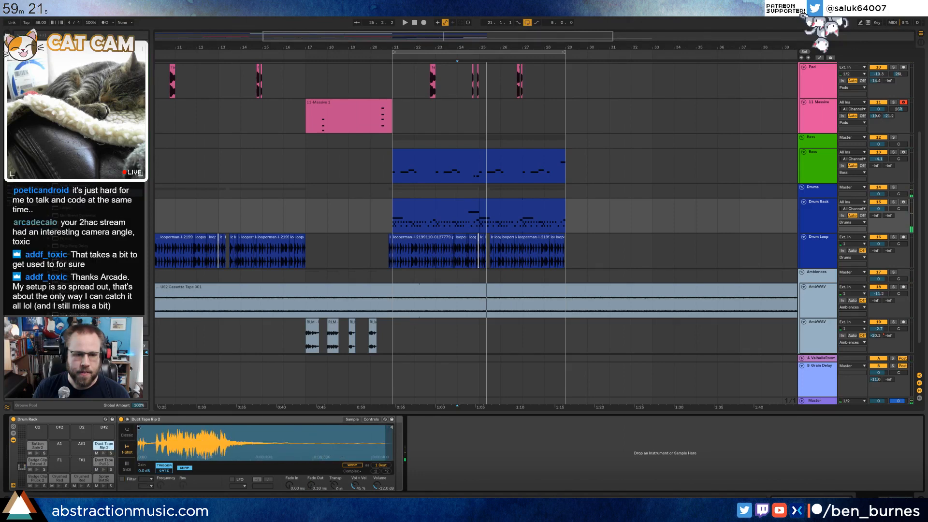
pyautogui.moveTo(139, 428); pyautogui.dragTo(157, 428)
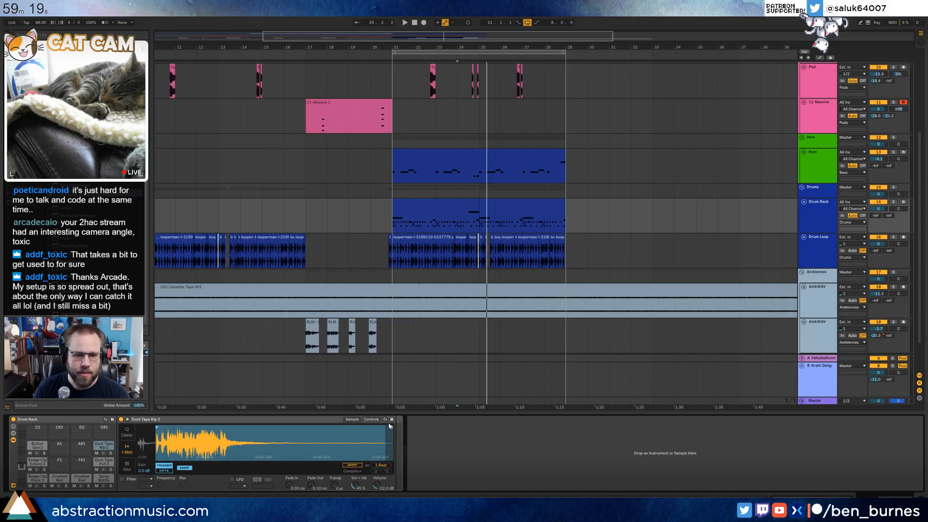
pyautogui.moveTo(389, 426); pyautogui.dragTo(291, 427)
pyautogui.moveTo(270, 429); pyautogui.dragTo(267, 428)
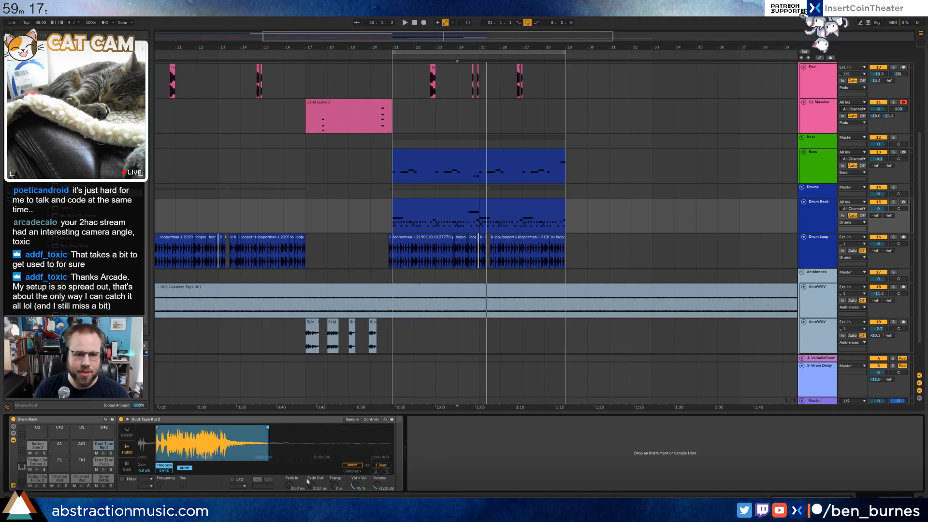
pyautogui.moveTo(310, 484); pyautogui.dragTo(311, 461)
pyautogui.moveTo(267, 429); pyautogui.dragTo(250, 429)
pyautogui.press('space')
pyautogui.press('space')
pyautogui.click(104, 454)
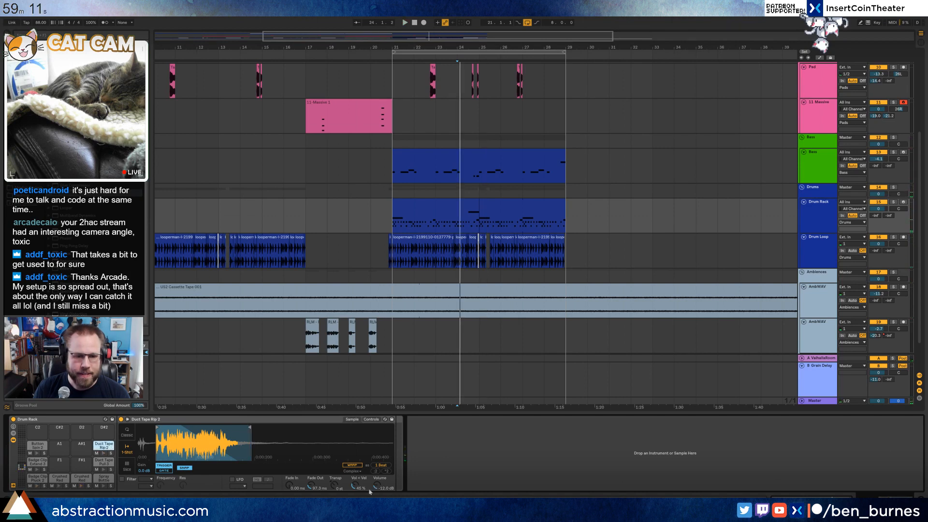
# - Transpose Duct Tape Rip 2 to -4 st and enable its filter at about 1.32 kHz with about 59% resonance, auditioning the pad
pyautogui.moveTo(335, 485); pyautogui.dragTo(334, 488)
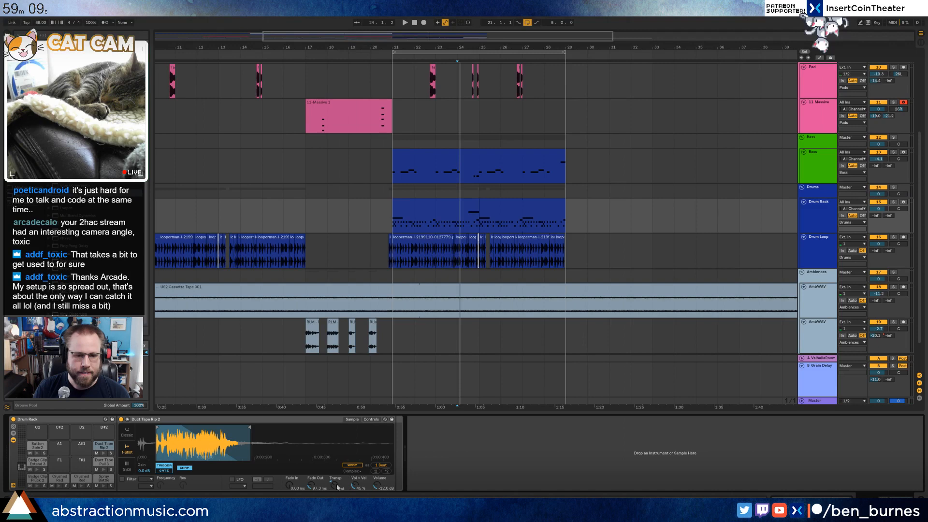
pyautogui.click(104, 454)
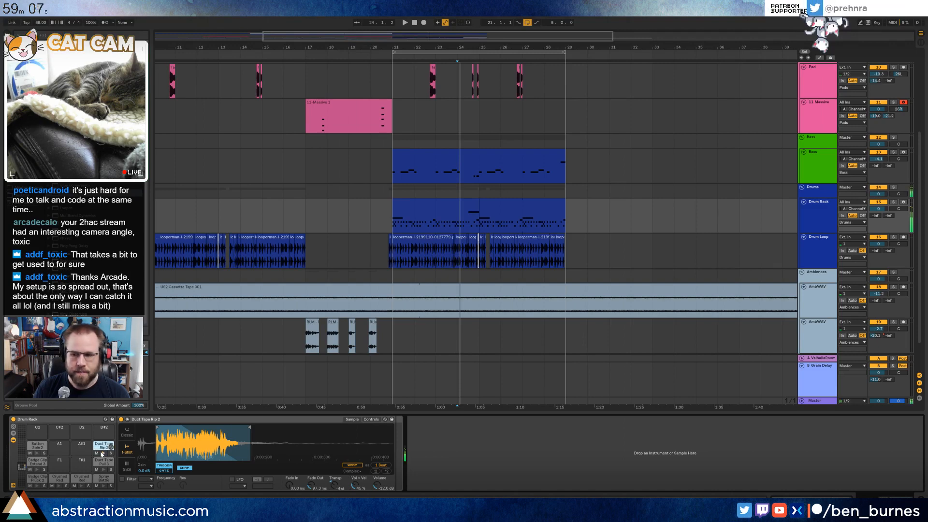
pyautogui.click(121, 479)
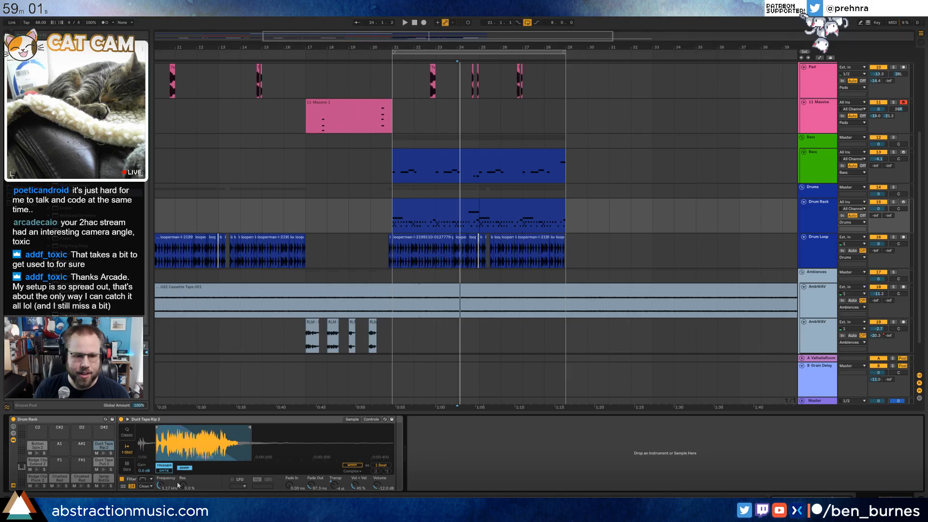
pyautogui.click(104, 454)
pyautogui.moveTo(159, 486)
pyautogui.mouseDown()
pyautogui.moveTo(160, 502)
pyautogui.moveTo(159, 488)
pyautogui.mouseUp()
pyautogui.click(103, 454)
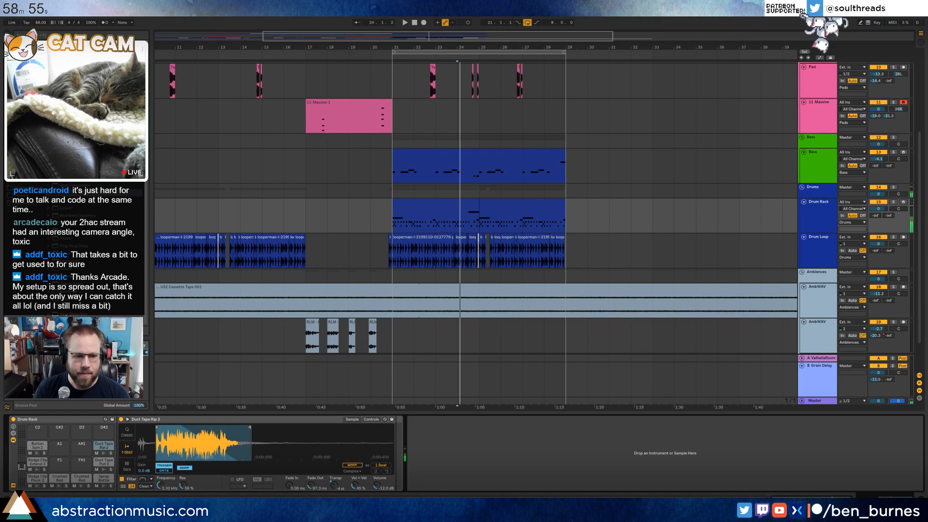
# - In the first Drum Rack clip, set the grid to 1/16 and add Duct Tape Rip 2 notes at 4.4 and 4.4.3
pyautogui.click(103, 453)
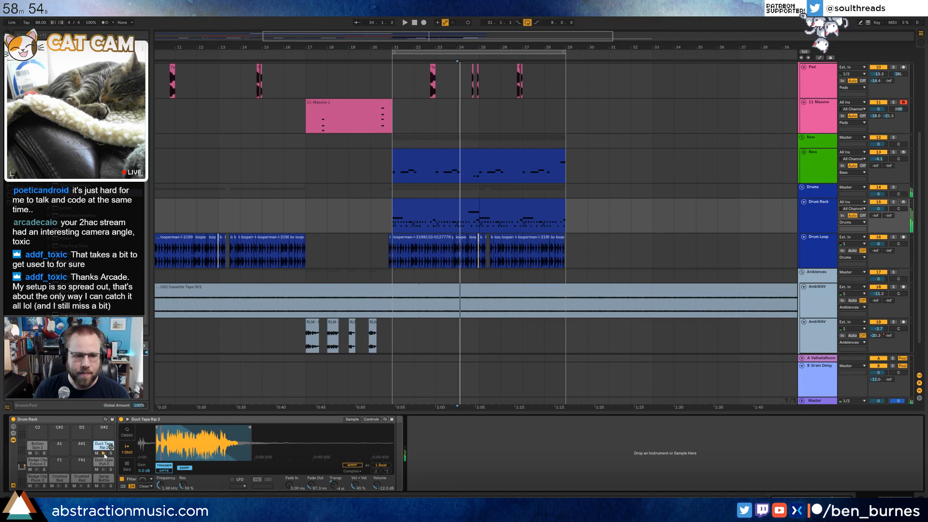
pyautogui.doubleClick(443, 208)
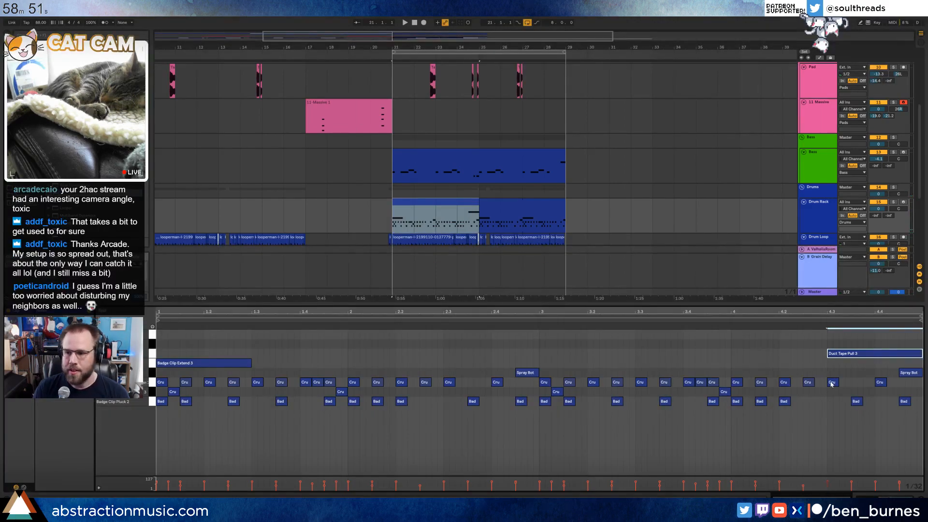
pyautogui.hotkey('ctrl', '2')
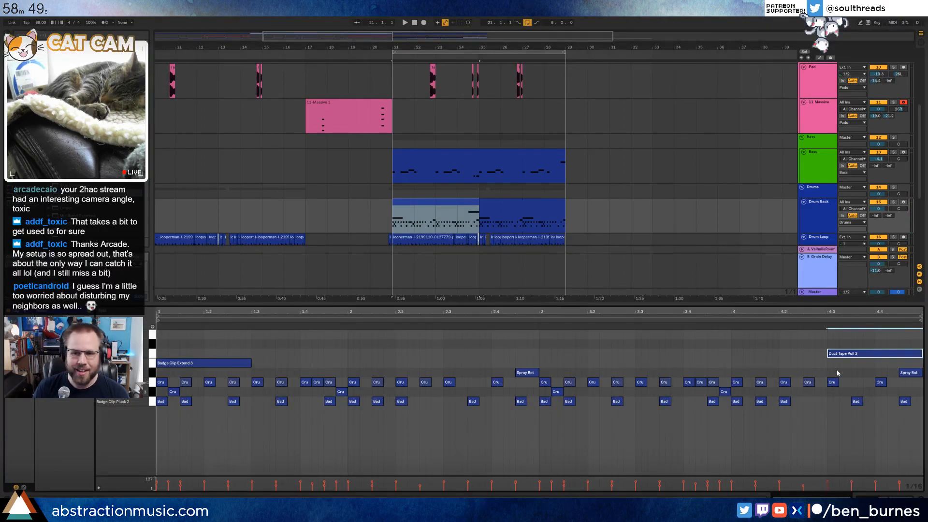
pyautogui.doubleClick(857, 363)
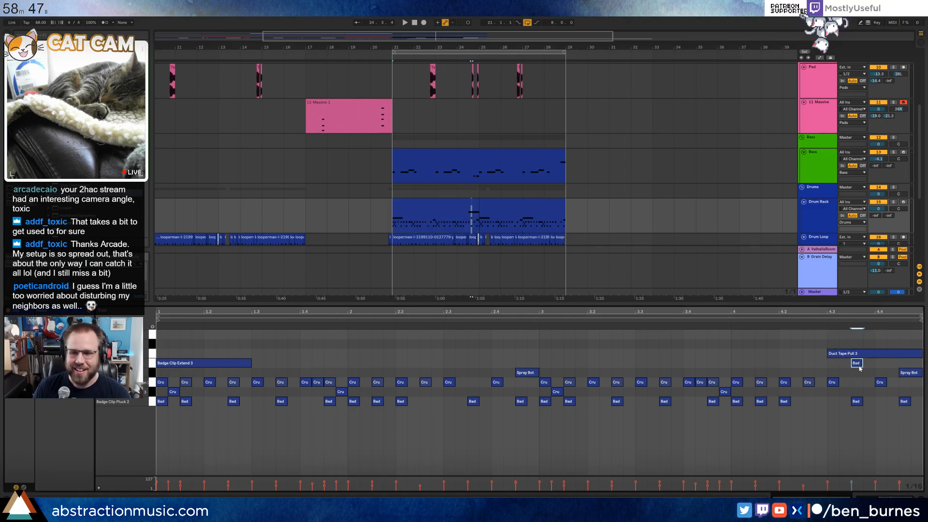
pyautogui.moveTo(859, 367); pyautogui.dragTo(881, 335)
pyautogui.hotkey('ctrl', 'd')
pyautogui.moveTo(905, 366); pyautogui.dragTo(904, 334)
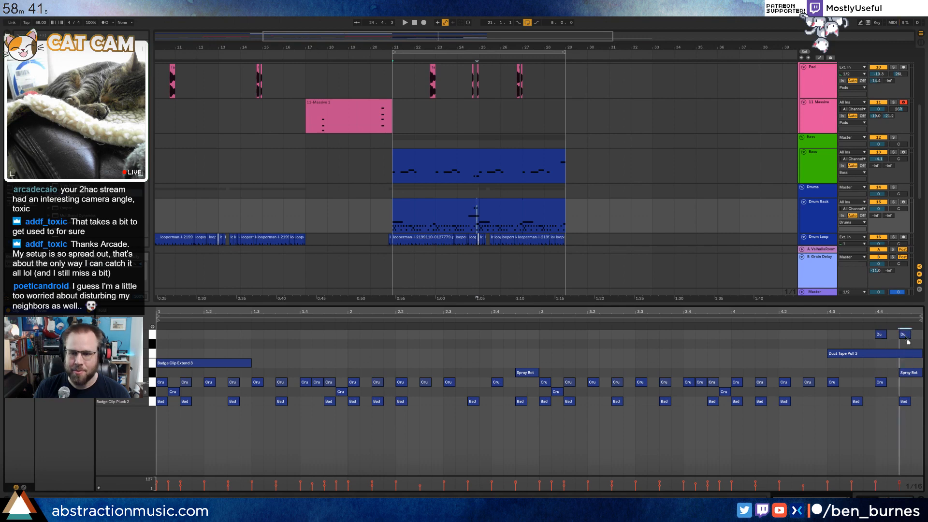
# - Play back the pattern and check the two Duct Tape Rip 2 notes and the Duct Tape Pull 3 note
pyautogui.click(817, 321)
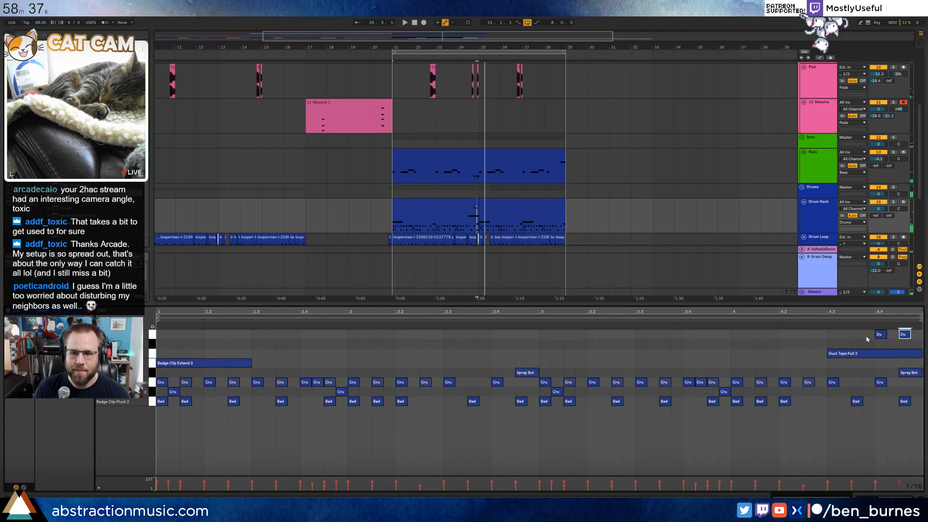
pyautogui.click(882, 334)
pyautogui.click(901, 334)
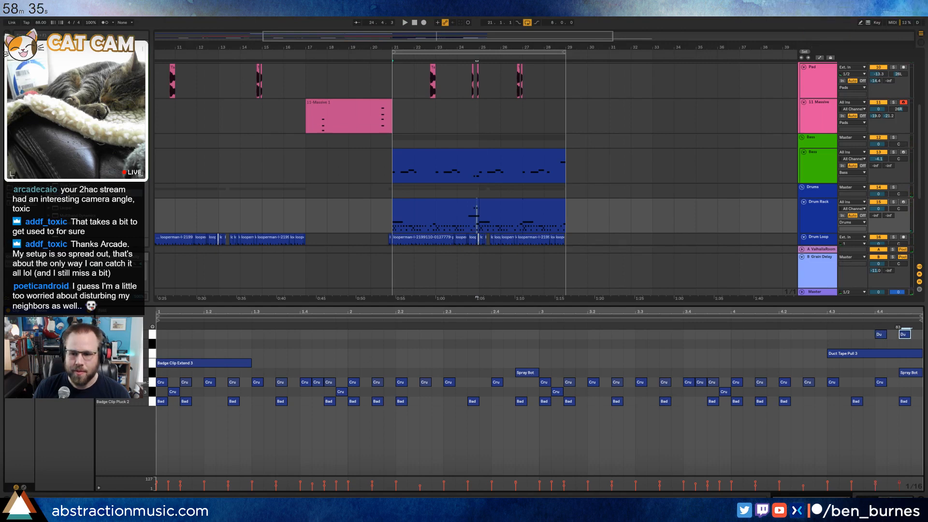
pyautogui.click(880, 333)
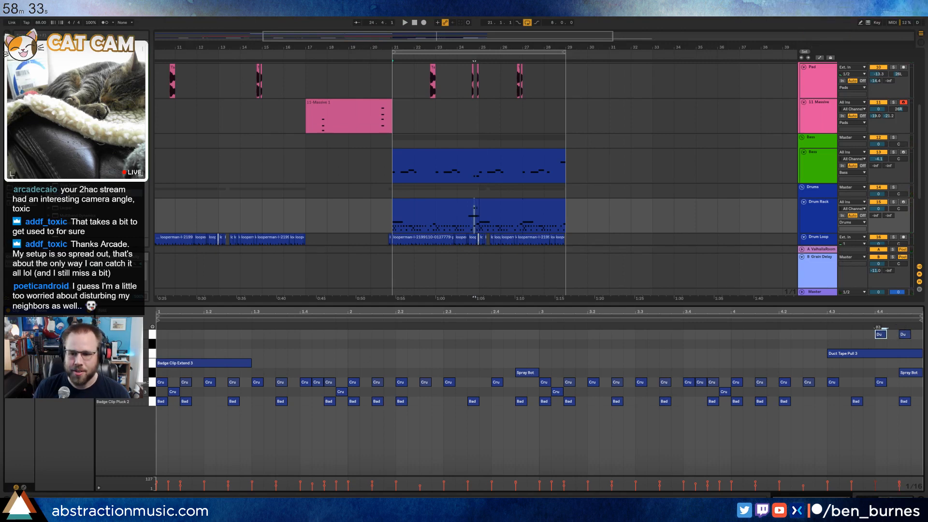
pyautogui.click(858, 354)
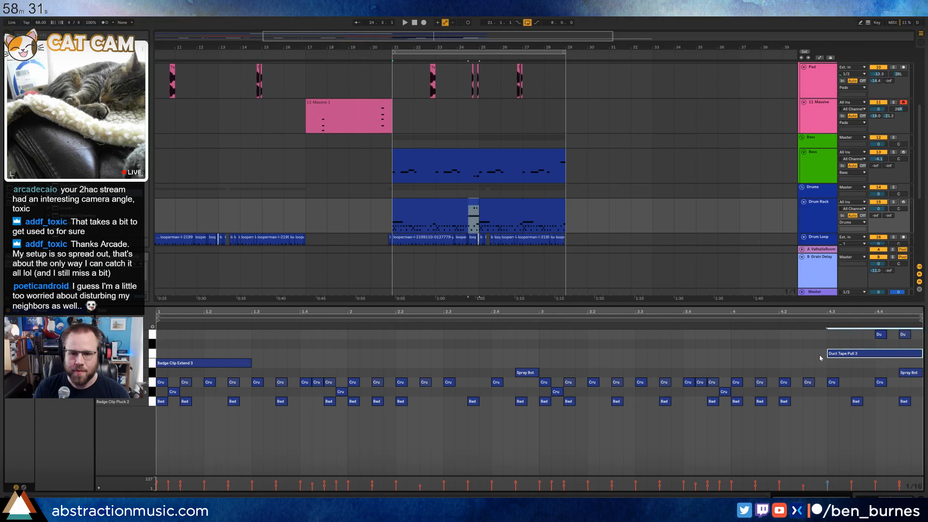
# - Audition the upper drum keys and add a two-beat Button Spin 2 note at the start of the clip's bar 3
pyautogui.click(153, 334)
pyautogui.click(153, 343)
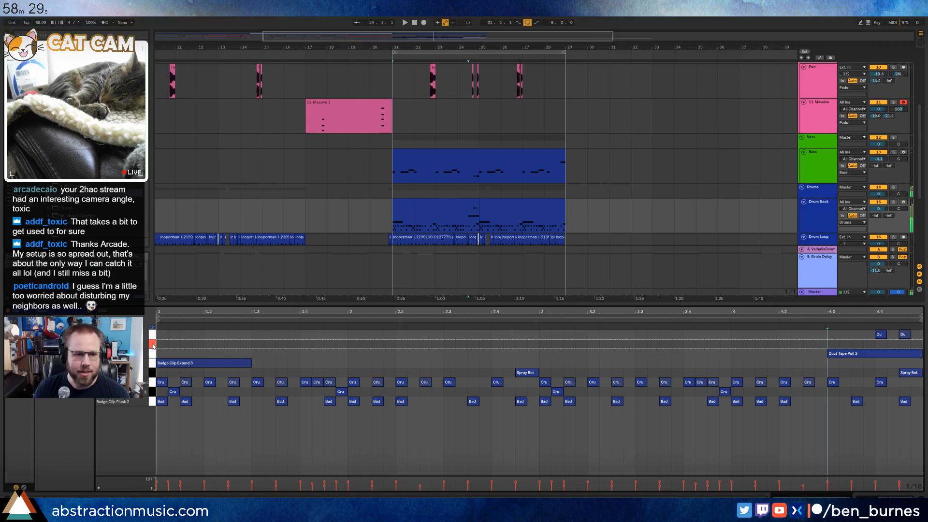
pyautogui.click(487, 207)
pyautogui.click(472, 206)
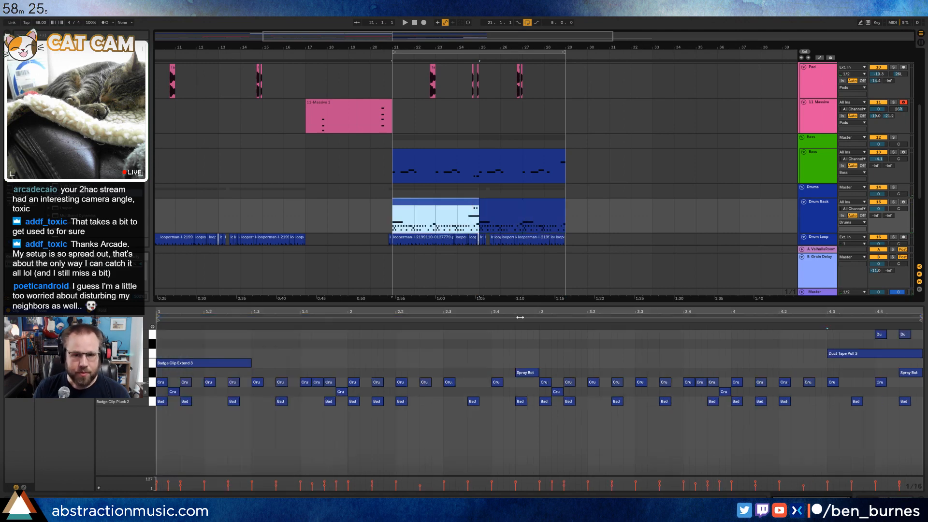
pyautogui.moveTo(544, 344); pyautogui.dragTo(631, 344)
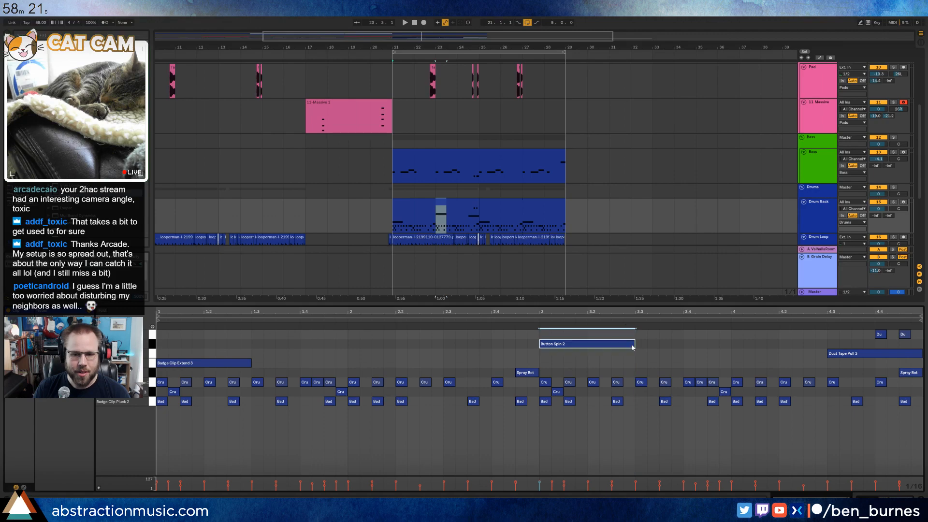
# - Add a Ping Pong Delay and an Auto Pan after the Button Spin 2 sampler in the Drum Rack
pyautogui.hotkey('shift', 'Tab')
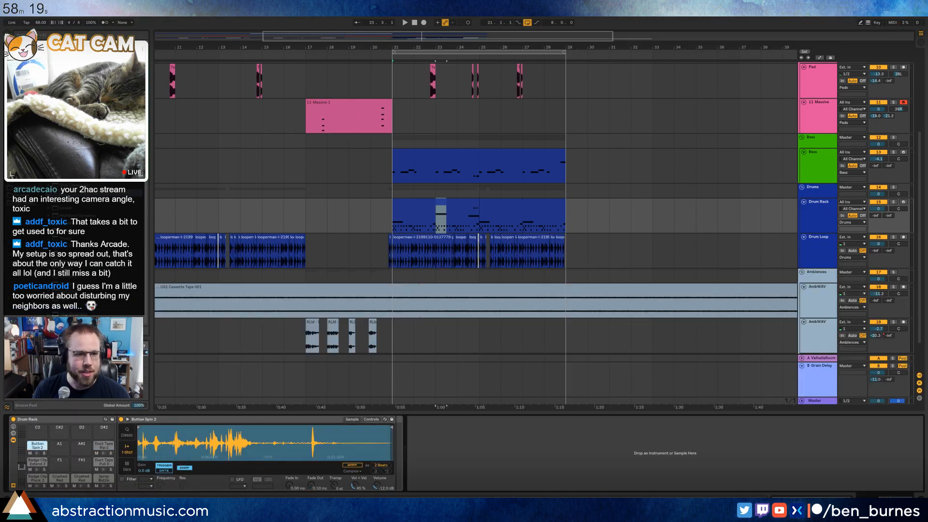
pyautogui.moveTo(72, 245); pyautogui.dragTo(336, 429)
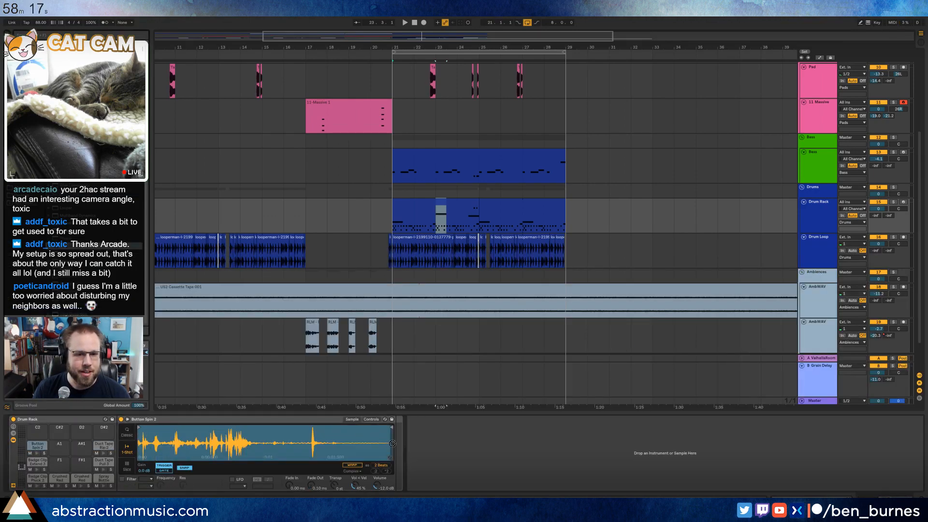
pyautogui.moveTo(392, 443); pyautogui.dragTo(403, 445)
pyautogui.click(72, 260)
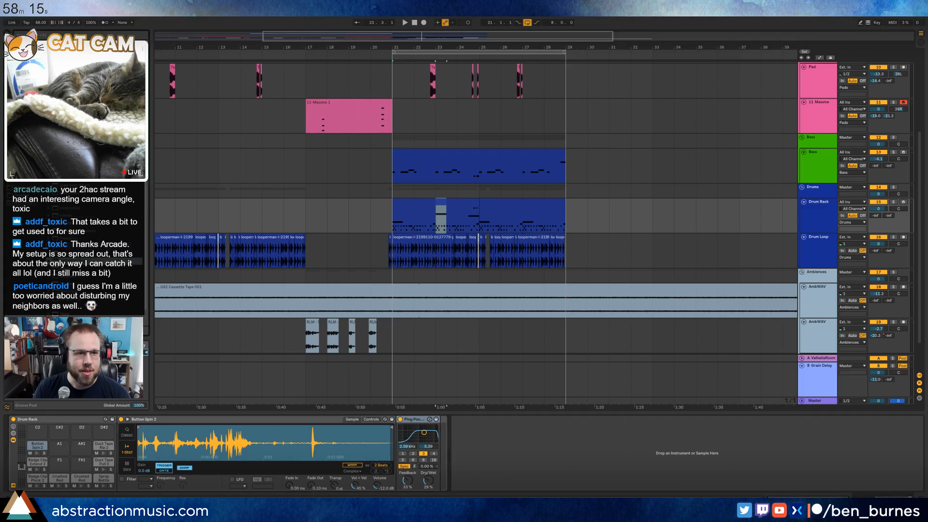
pyautogui.moveTo(73, 261); pyautogui.dragTo(348, 424)
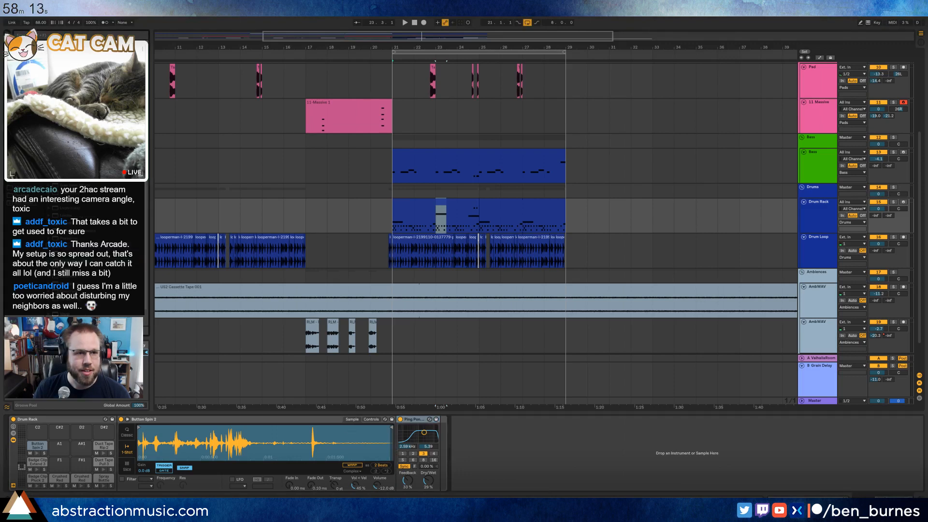
# - Sync the Auto Pan at a 1/8 rate with phase 0°, shape 100% and offset 270°
pyautogui.moveTo(468, 495); pyautogui.dragTo(449, 445)
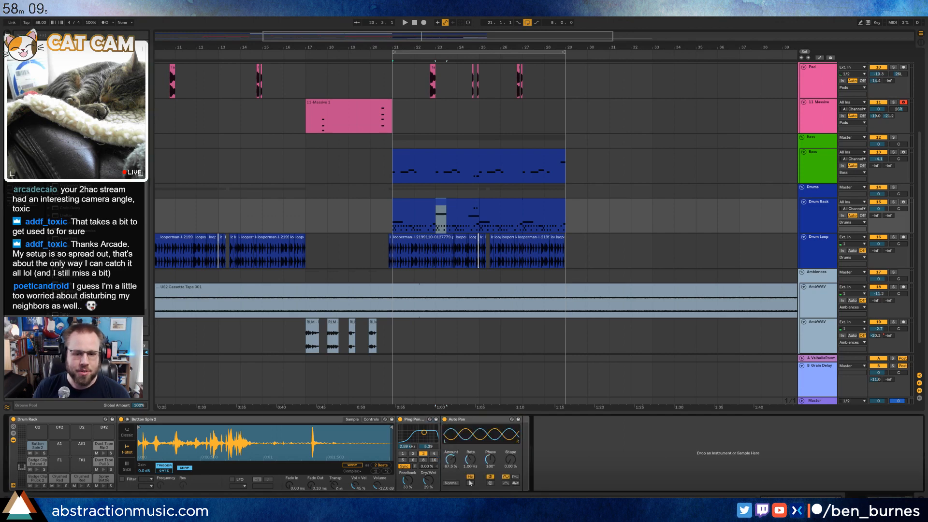
pyautogui.click(470, 484)
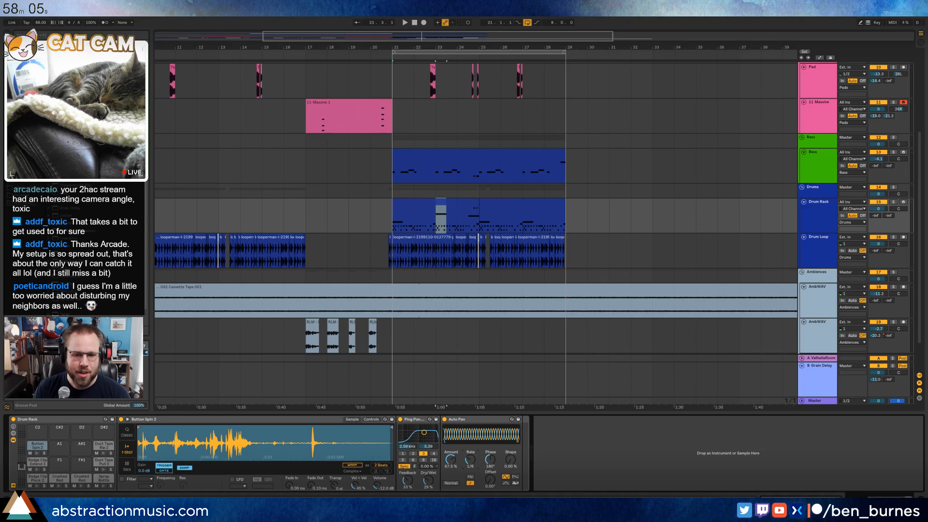
pyautogui.moveTo(490, 459); pyautogui.dragTo(494, 476)
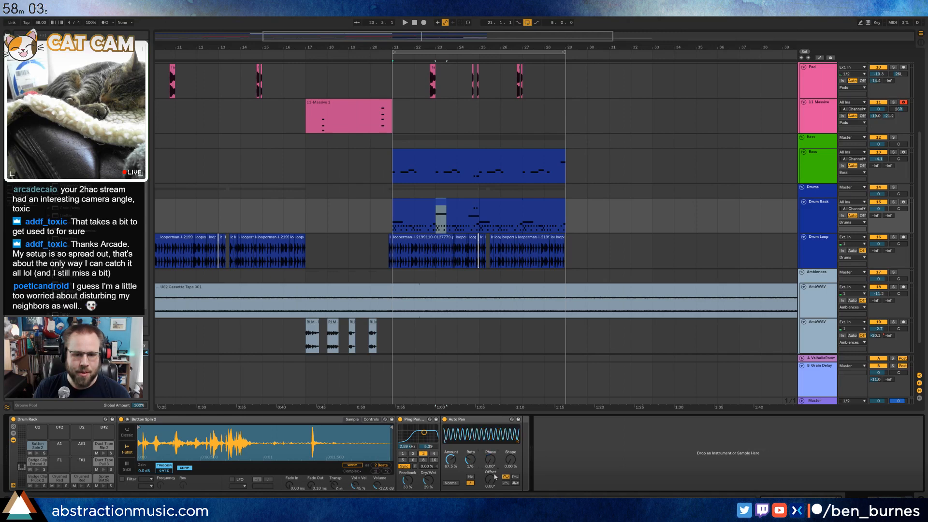
pyautogui.click(506, 483)
pyautogui.click(506, 478)
pyautogui.moveTo(510, 459); pyautogui.dragTo(510, 410)
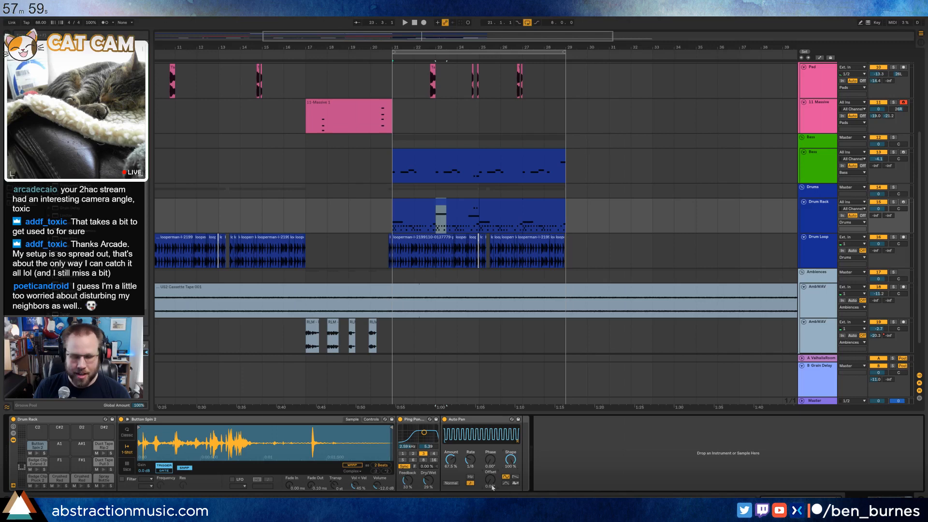
pyautogui.moveTo(492, 487); pyautogui.dragTo(468, 412)
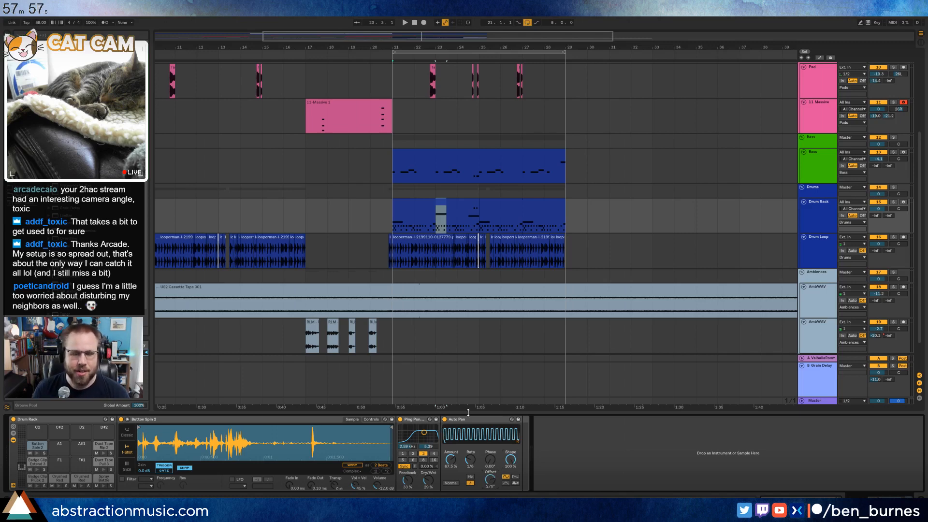
# - Set the Auto Pan amount to 100% and its rate to 1/32, auditioning the Button Spin 2 pad during playback
pyautogui.press('space')
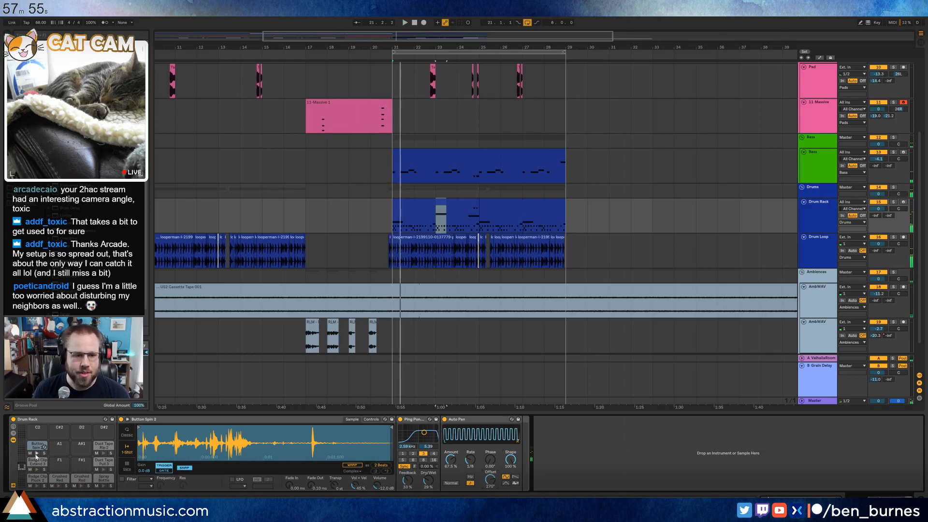
pyautogui.click(36, 455)
pyautogui.moveTo(457, 464); pyautogui.dragTo(470, 444)
pyautogui.press('space')
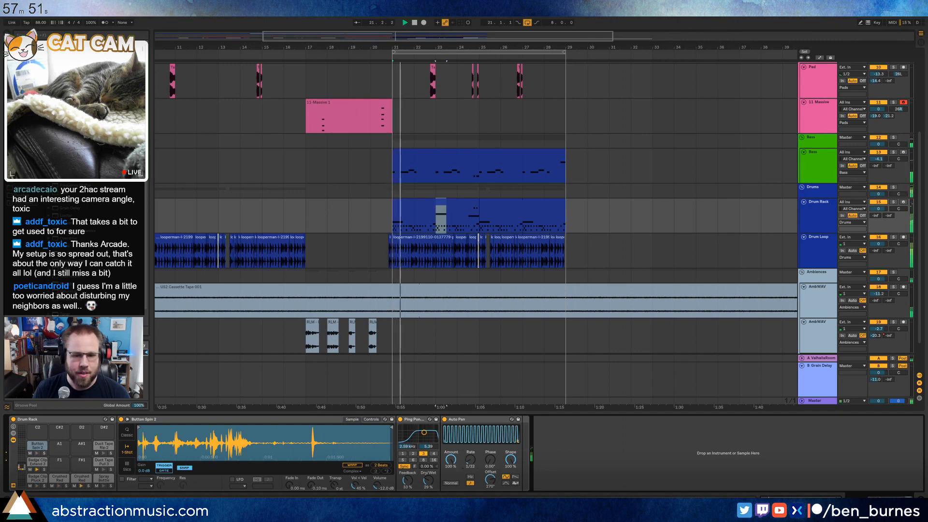
pyautogui.click(38, 453)
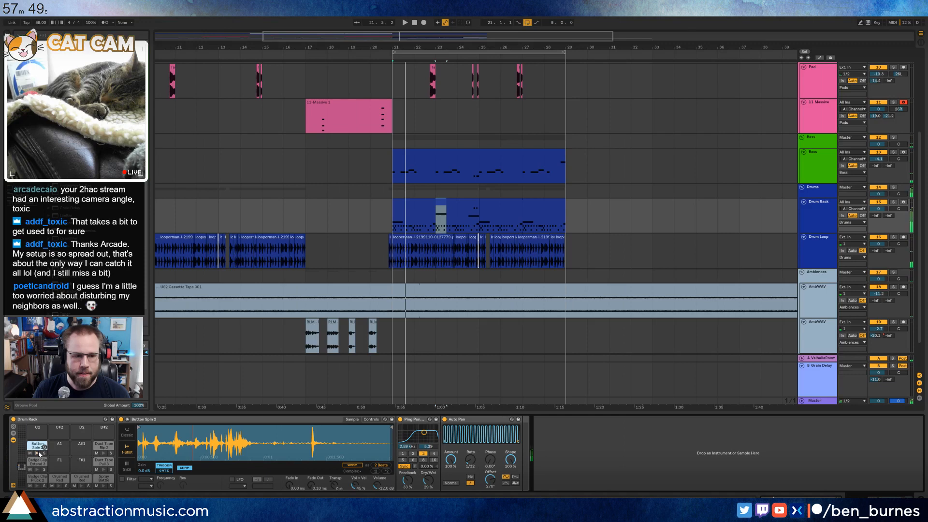
# - Duplicate the bars 21 to 25 Drum Rack clip over bars 25 to 29 and select the whole eight-bar range
pyautogui.click(398, 203)
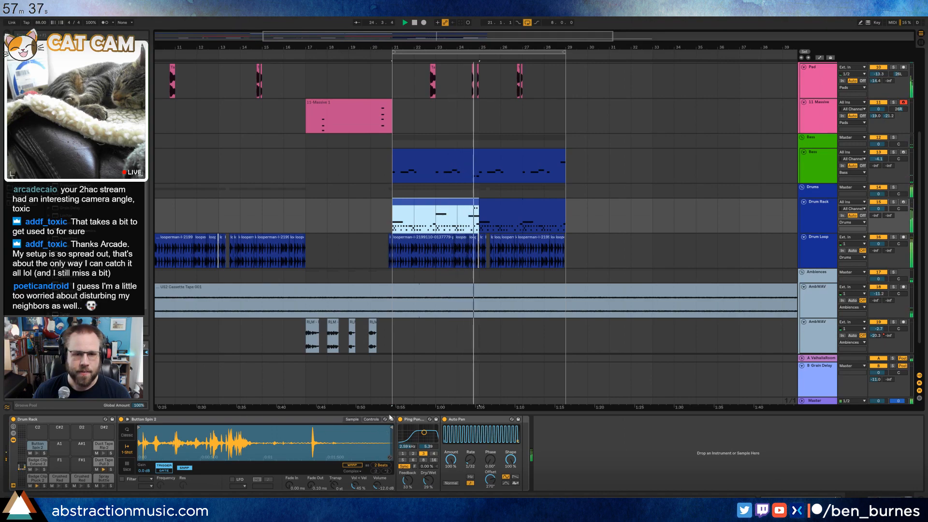
pyautogui.hotkey('ctrl', 'd')
pyautogui.doubleClick(474, 202)
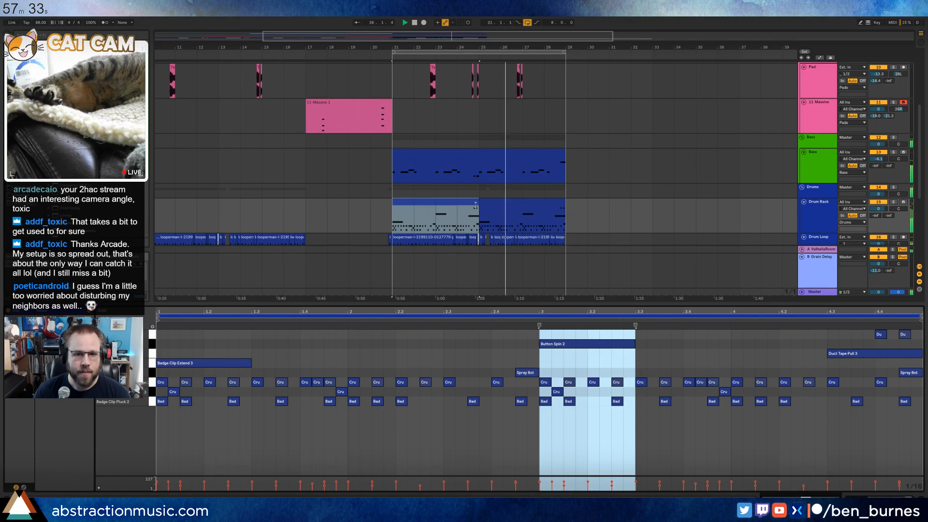
pyautogui.moveTo(478, 202); pyautogui.dragTo(560, 199)
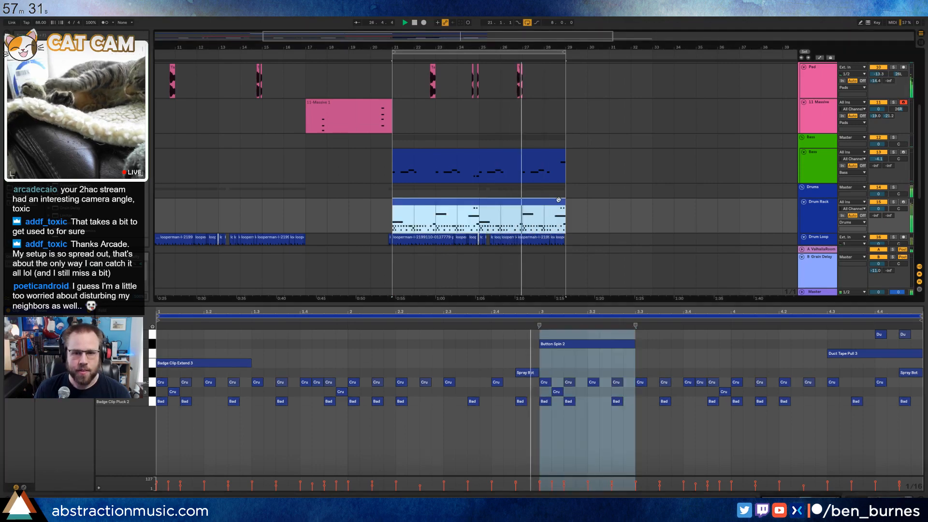
pyautogui.hotkey('shift', 'Tab')
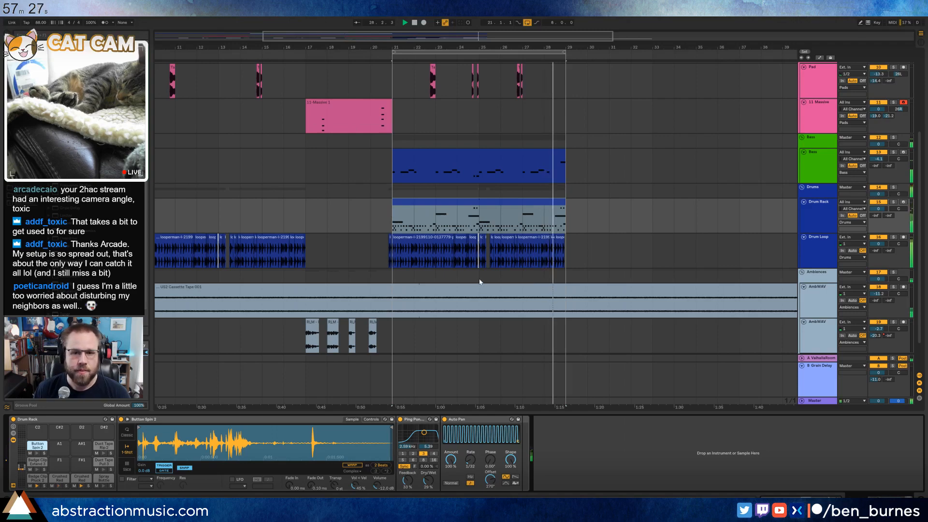
# - Insert a new MIDI track below the Operator track and load Kontakt 5 on it
pyautogui.scroll(5, 504, 287)
pyautogui.scroll(2, 504, 287)
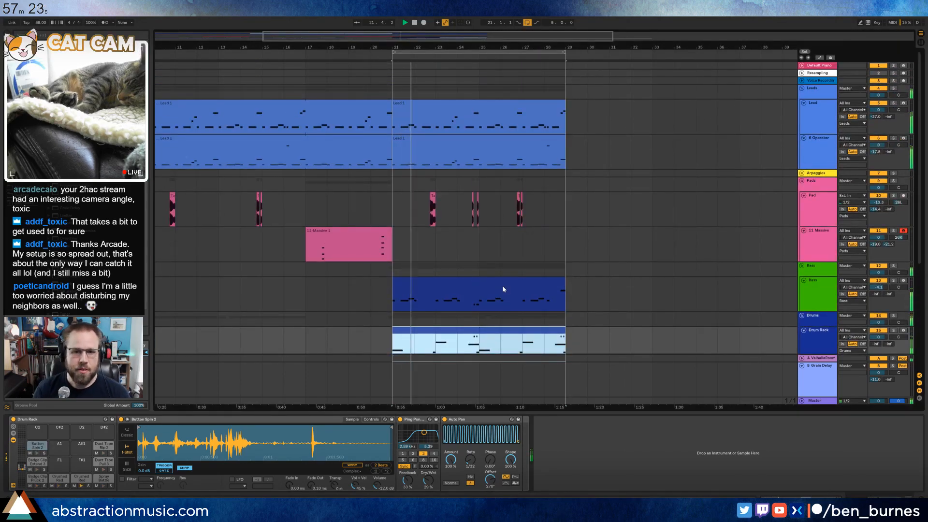
pyautogui.scroll(-4, 503, 287)
pyautogui.scroll(2, 614, 275)
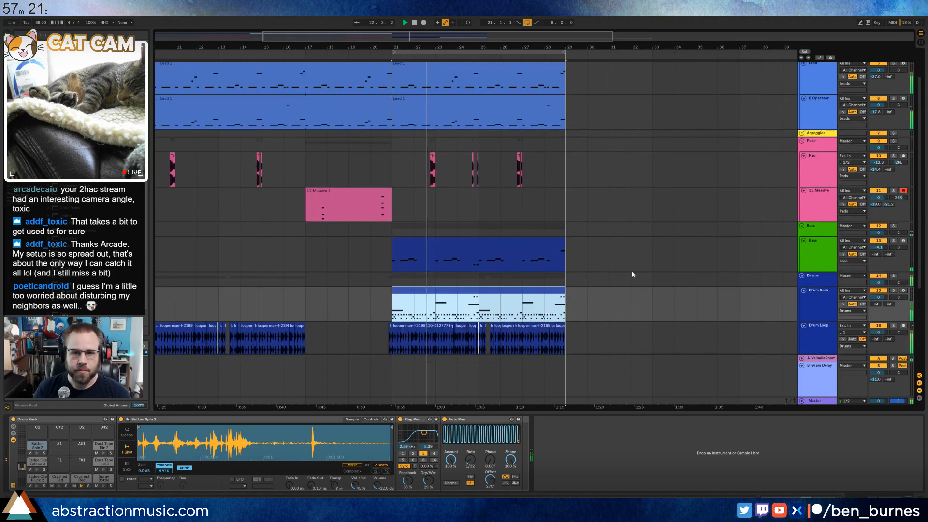
pyautogui.click(824, 110)
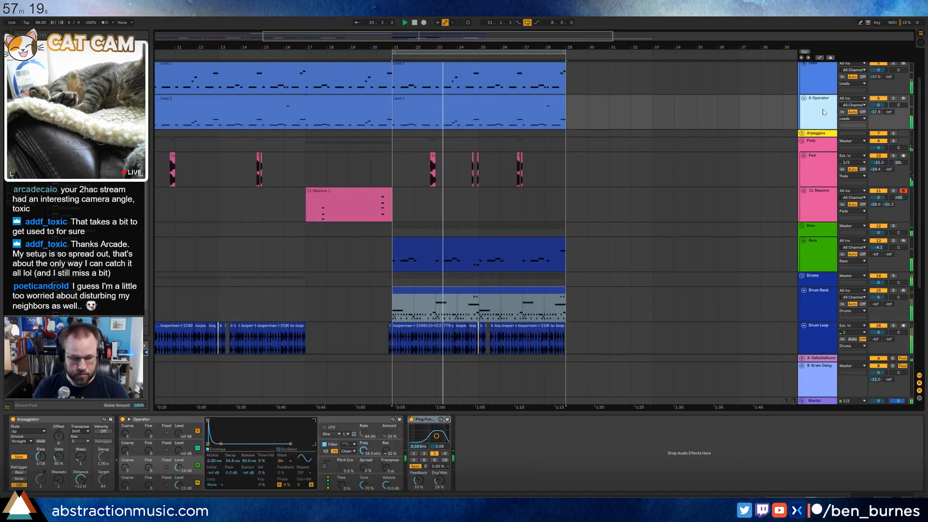
pyautogui.hotkey('ctrl', 'shift', 't')
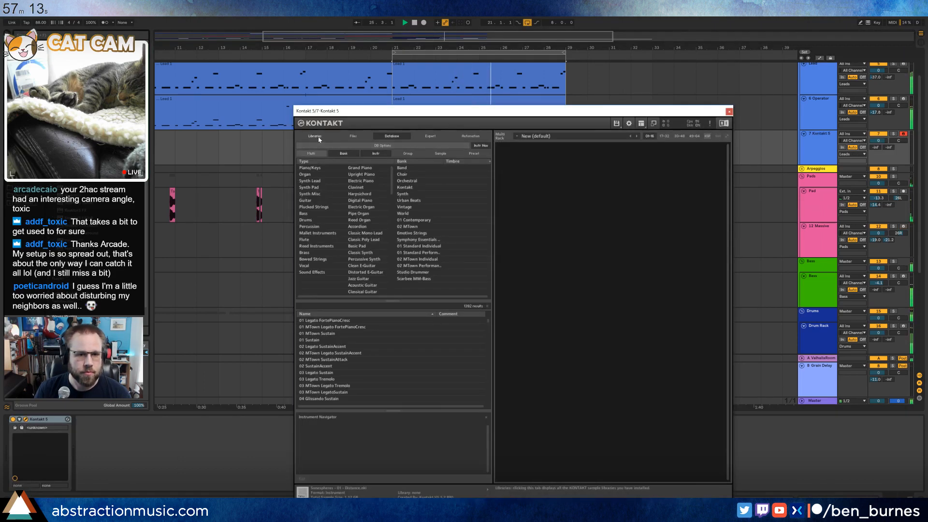
# - Load the Dinner 4-2 patch from the Scarbee Vintage Keys library in Kontakt and close the plug-in window
pyautogui.scroll(-5, 508, 365)
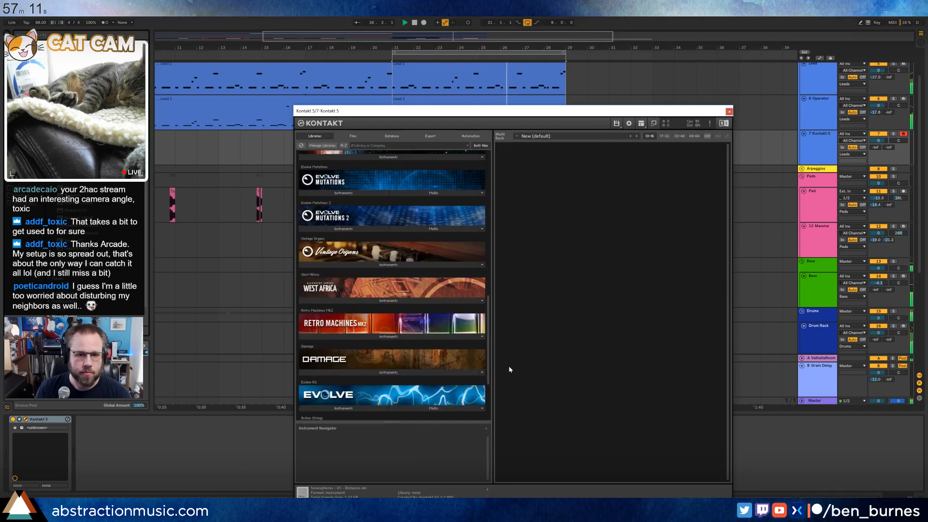
pyautogui.scroll(-3, 505, 389)
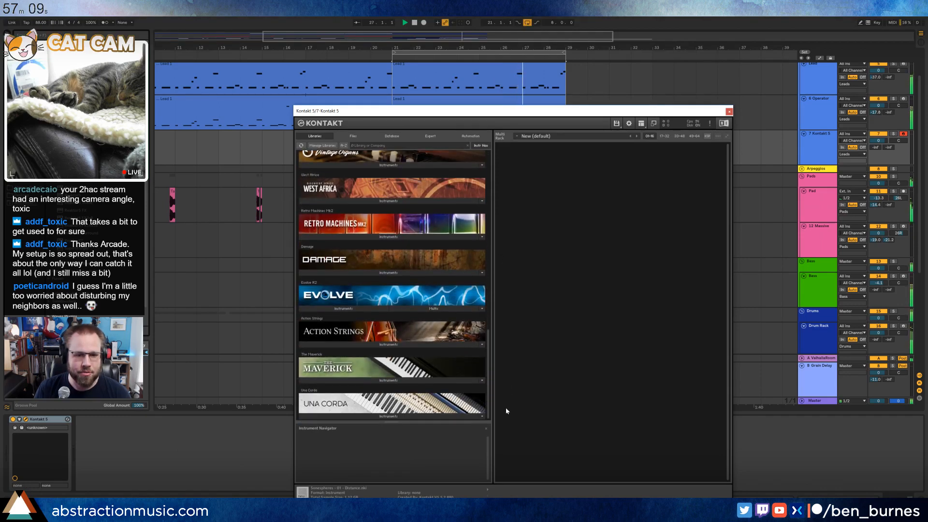
pyautogui.scroll(6, 503, 338)
pyautogui.scroll(4, 502, 323)
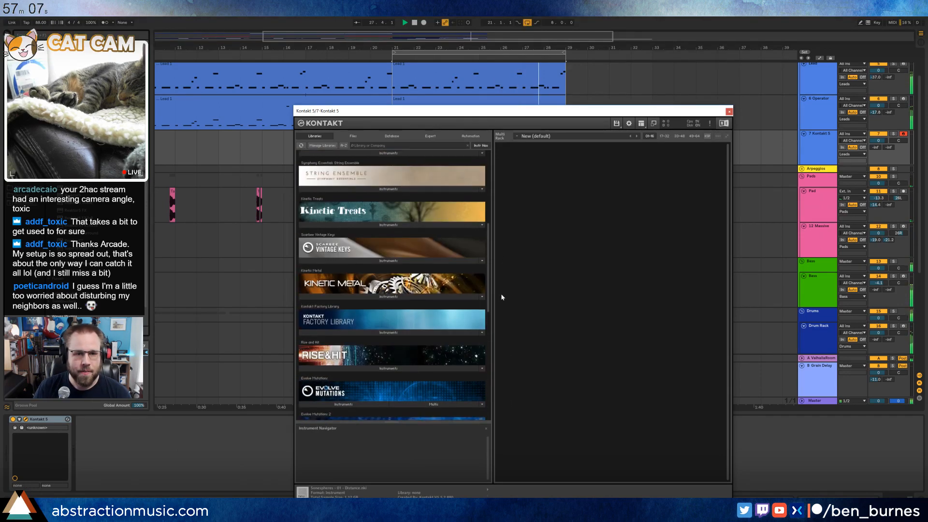
pyautogui.click(387, 262)
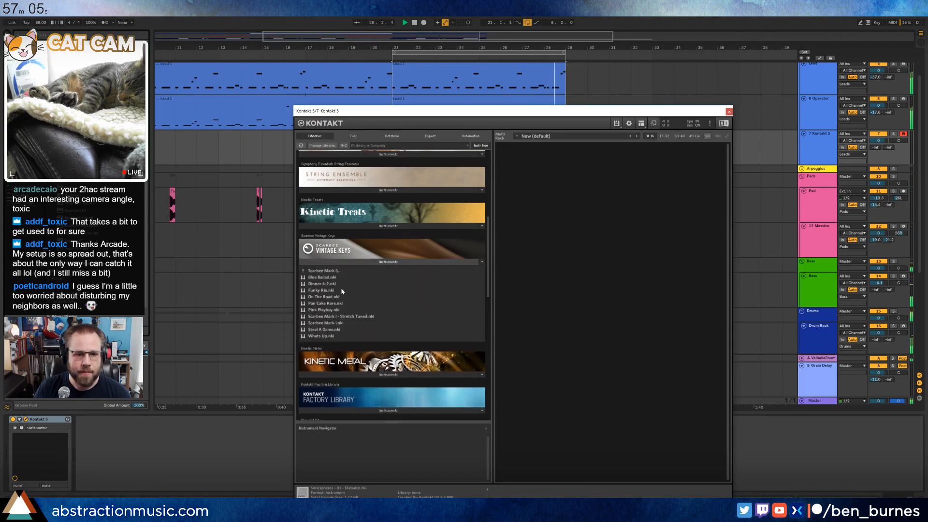
pyautogui.doubleClick(338, 283)
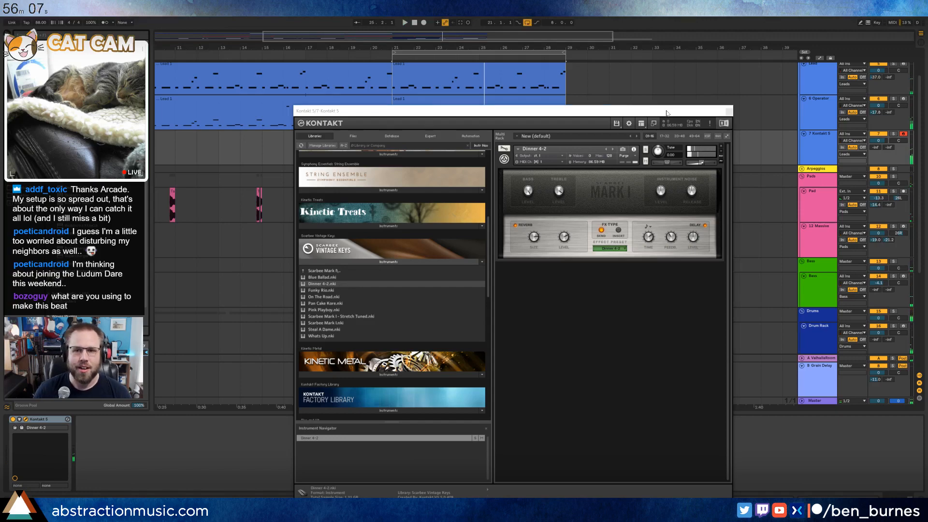
pyautogui.click(726, 113)
# - Audition the Drum Rack clip soloed from bar 21, and play it with the whole Drums group soloed
pyautogui.scroll(-5, 407, 287)
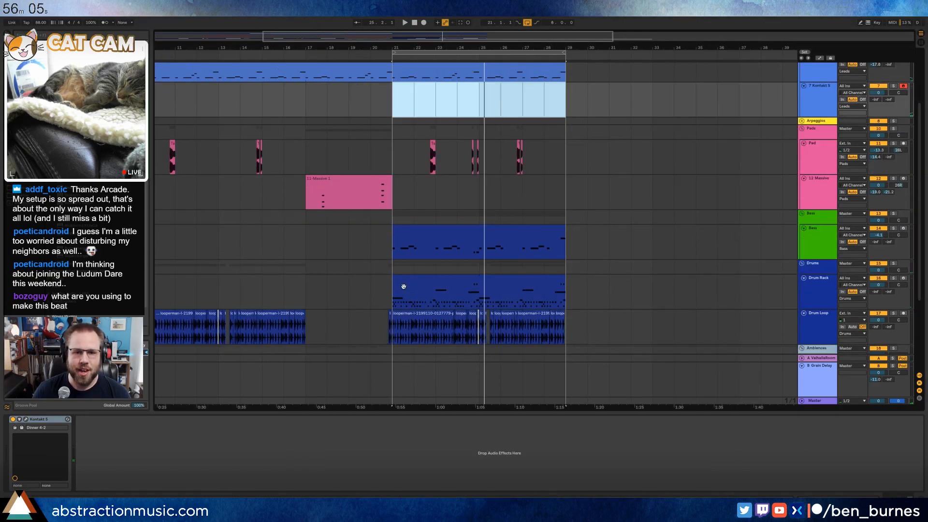
pyautogui.click(409, 289)
pyautogui.scroll(3, 410, 290)
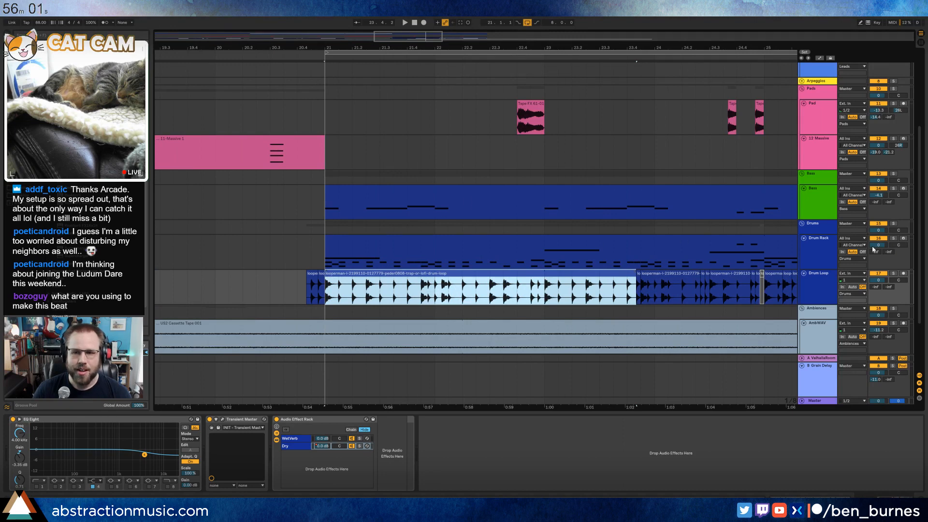
pyautogui.click(452, 240)
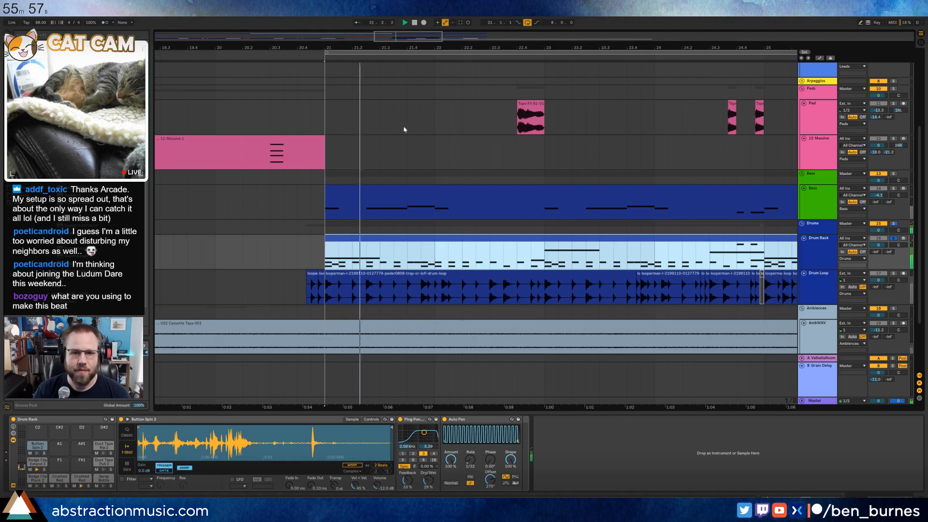
pyautogui.moveTo(442, 48); pyautogui.dragTo(291, 23)
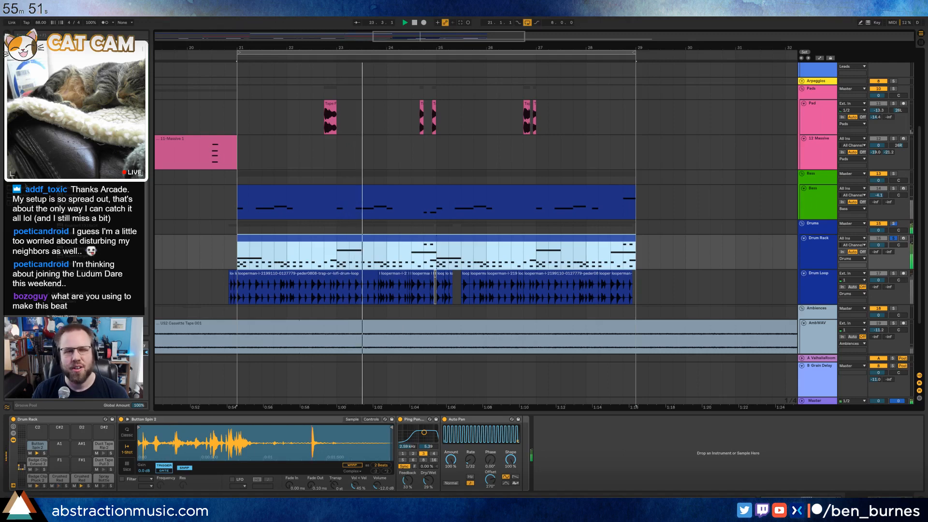
pyautogui.click(29, 270)
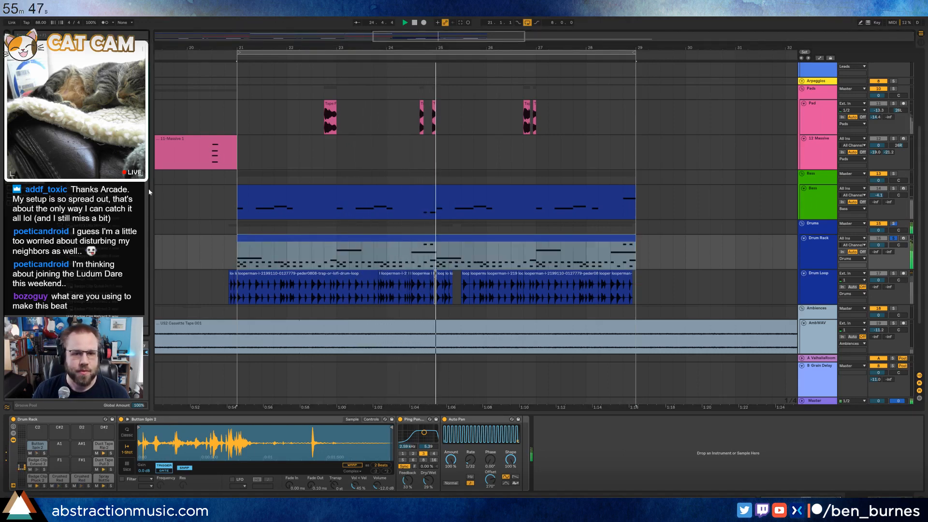
pyautogui.click(893, 224)
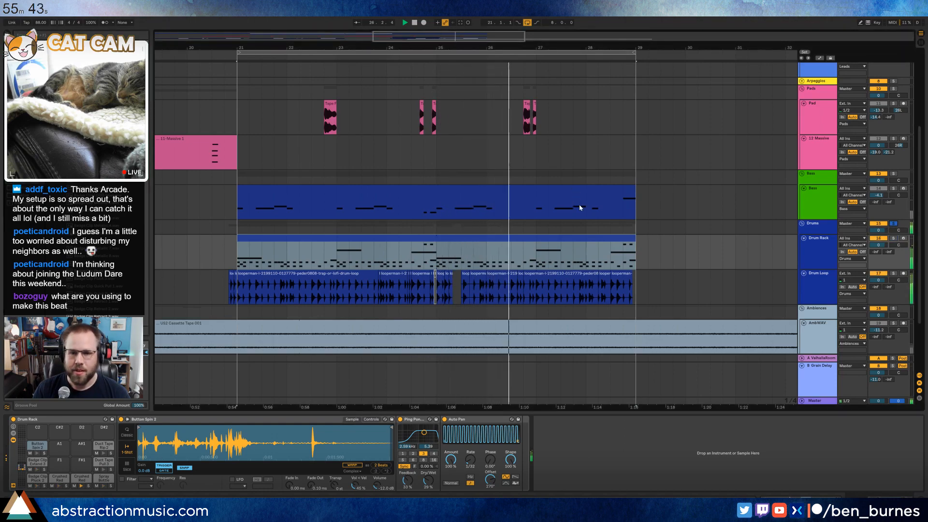
# - Solo and record-arm the Lead track to try its sampled instrument, and play the unsoloed mix from bar 21
pyautogui.scroll(5, 584, 212)
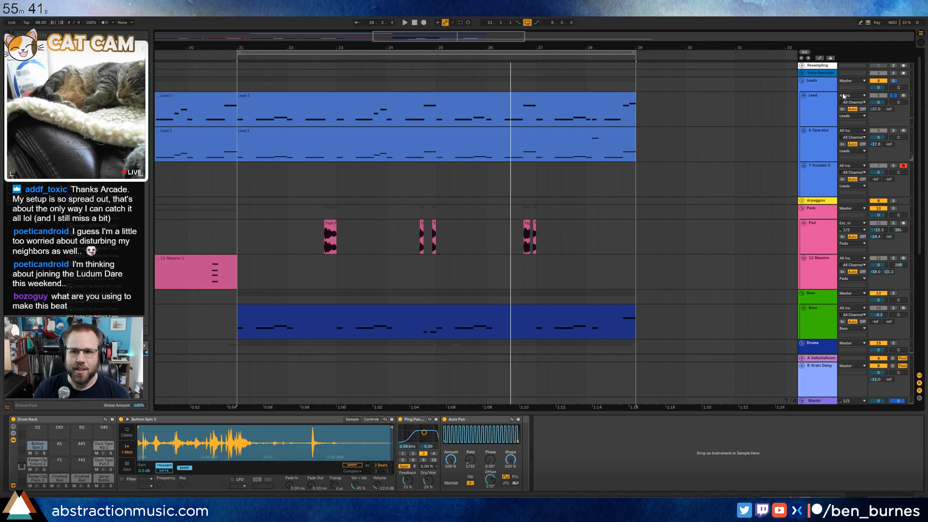
pyautogui.click(903, 96)
pyautogui.click(789, 94)
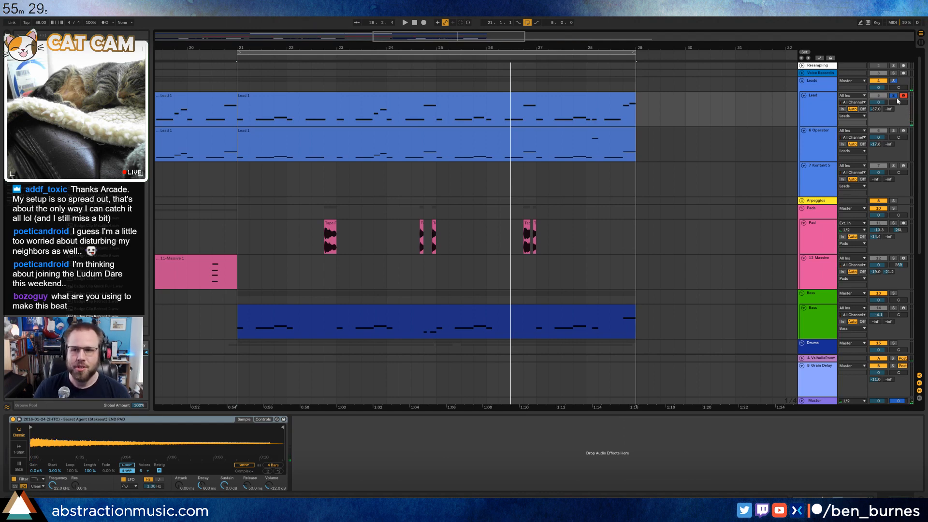
pyautogui.press('space')
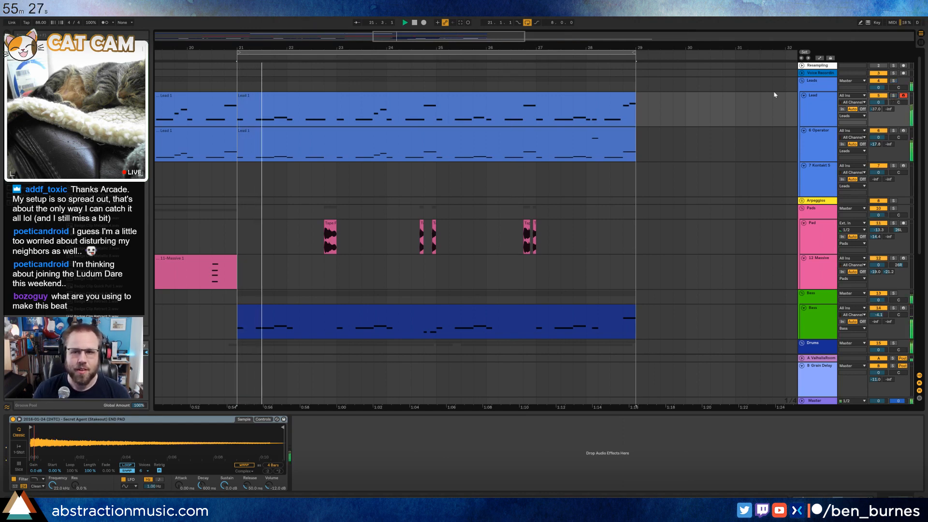
# - Add a Compressor after the sampled instrument on the Lead track
pyautogui.click(815, 101)
pyautogui.click(23, 115)
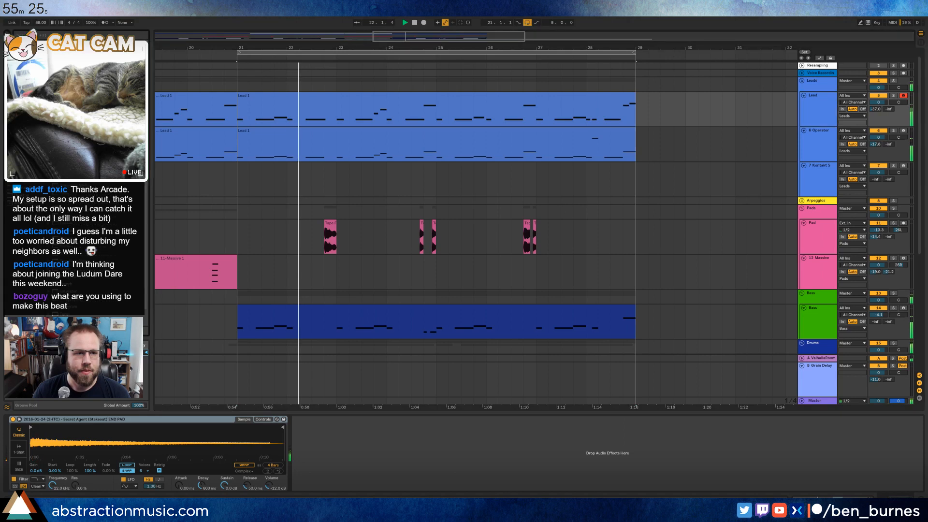
pyautogui.moveTo(72, 103); pyautogui.dragTo(331, 450)
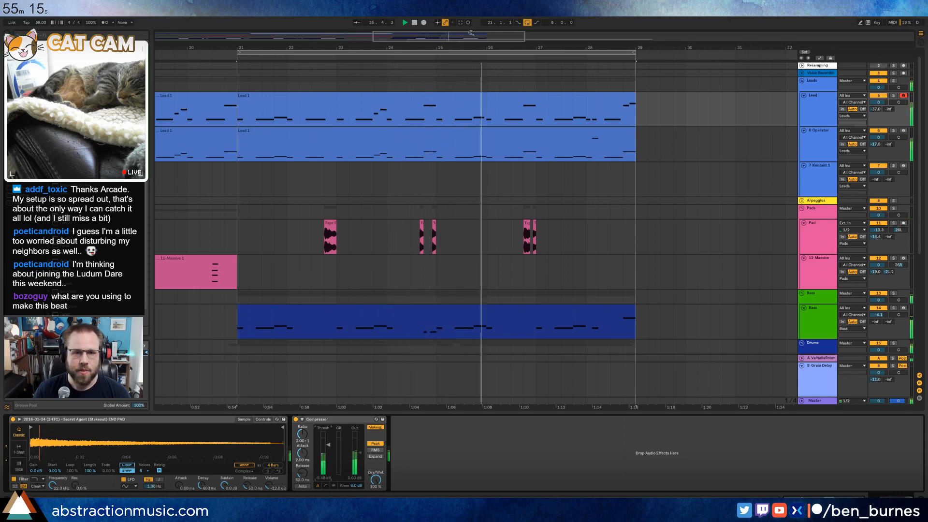
# - Audition the last RLM - Future Pants ambience clip before bar 21 and move it to start at bar 20
pyautogui.moveTo(471, 33); pyautogui.dragTo(471, 15)
pyautogui.scroll(-3, 643, 295)
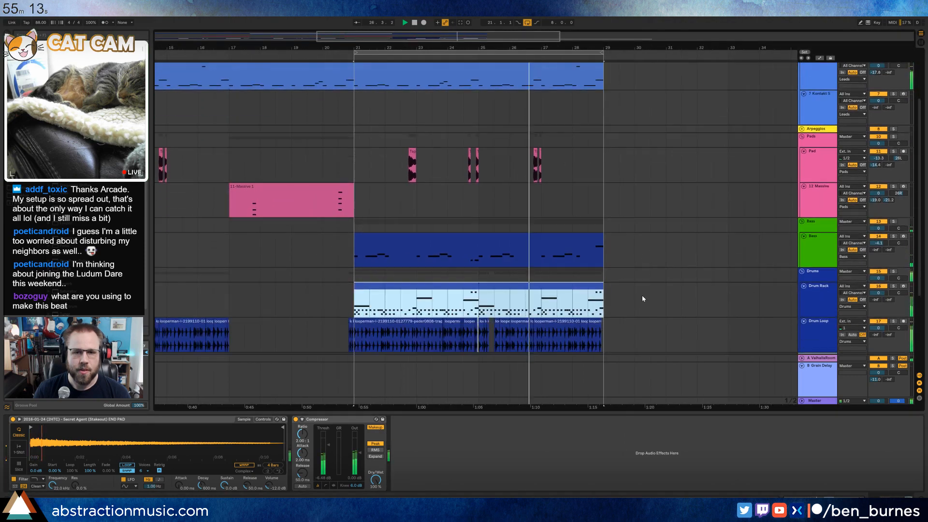
pyautogui.scroll(-1, 642, 295)
pyautogui.hotkey('shift', 'Tab')
pyautogui.hotkey('shift', 'Tab')
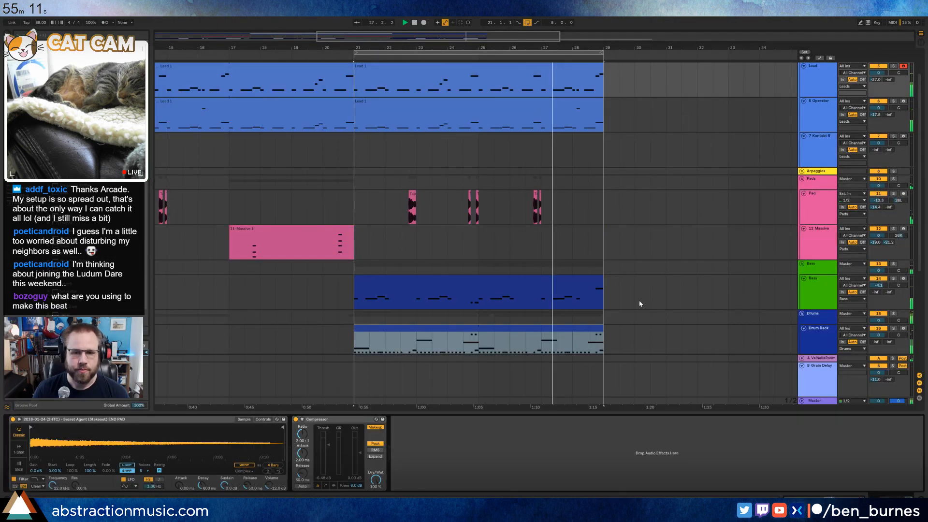
pyautogui.scroll(-6, 639, 303)
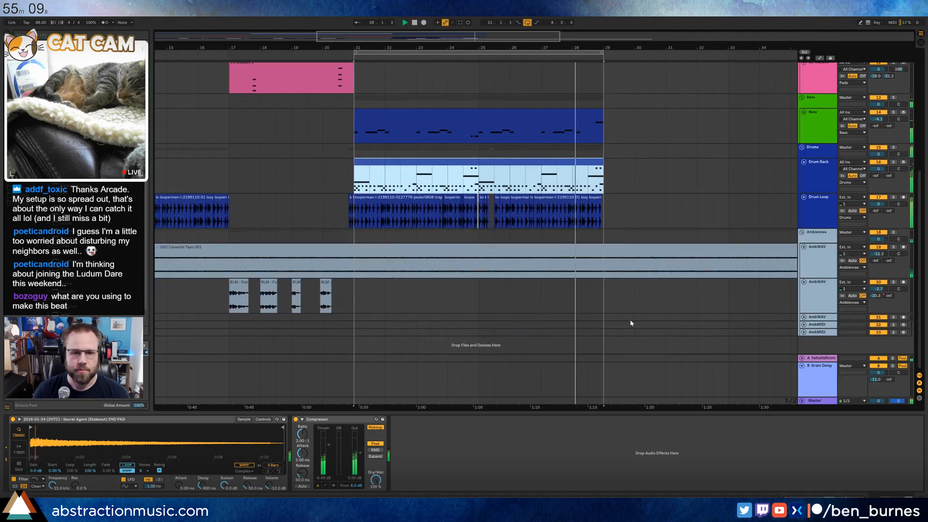
pyautogui.press('space')
pyautogui.click(325, 296)
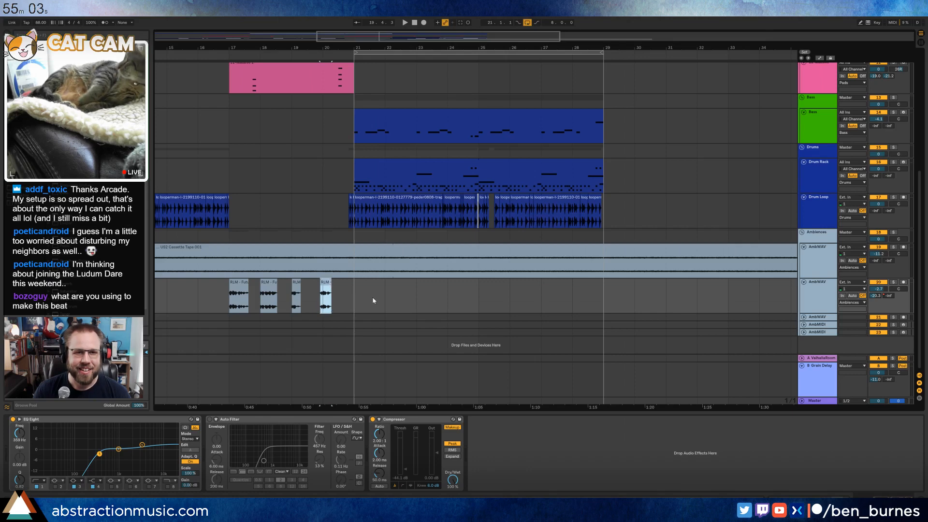
pyautogui.scroll(5, 335, 300)
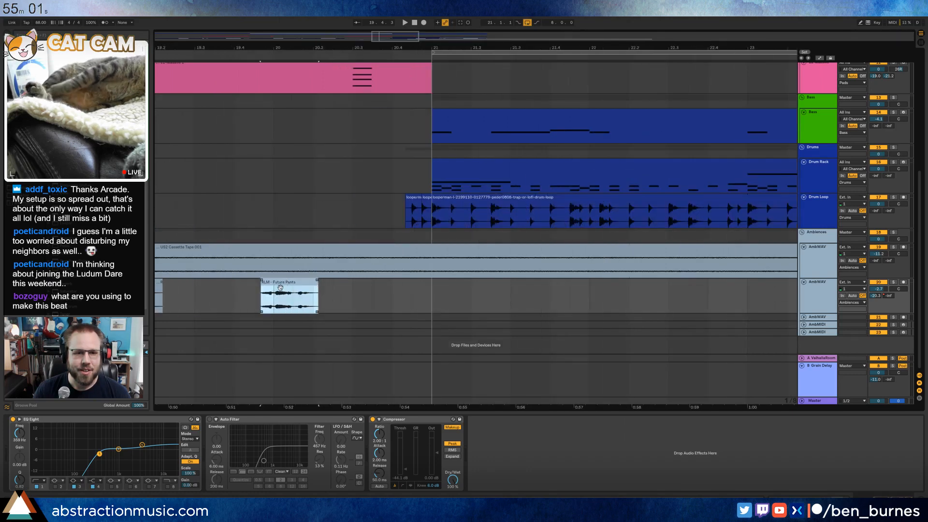
pyautogui.press('space')
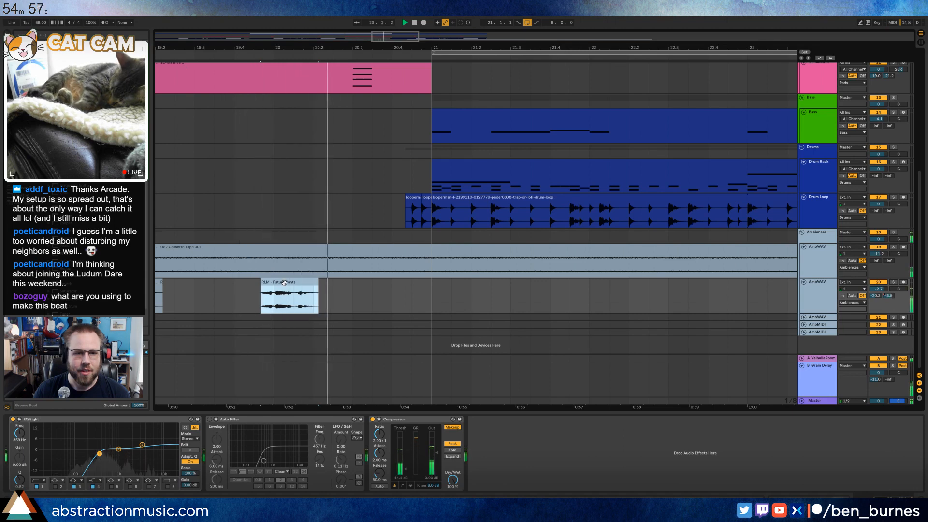
pyautogui.press('space')
pyautogui.moveTo(287, 286); pyautogui.dragTo(292, 286)
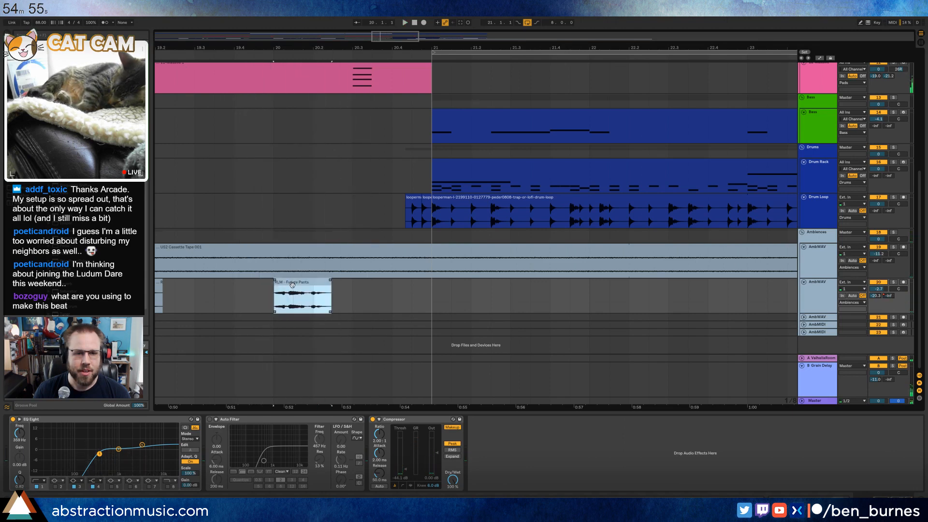
# - Copy the RLM - Future Pants clip to bar 28 and play the transition into bar 21
pyautogui.moveTo(394, 36); pyautogui.dragTo(374, 65)
pyautogui.click(310, 53)
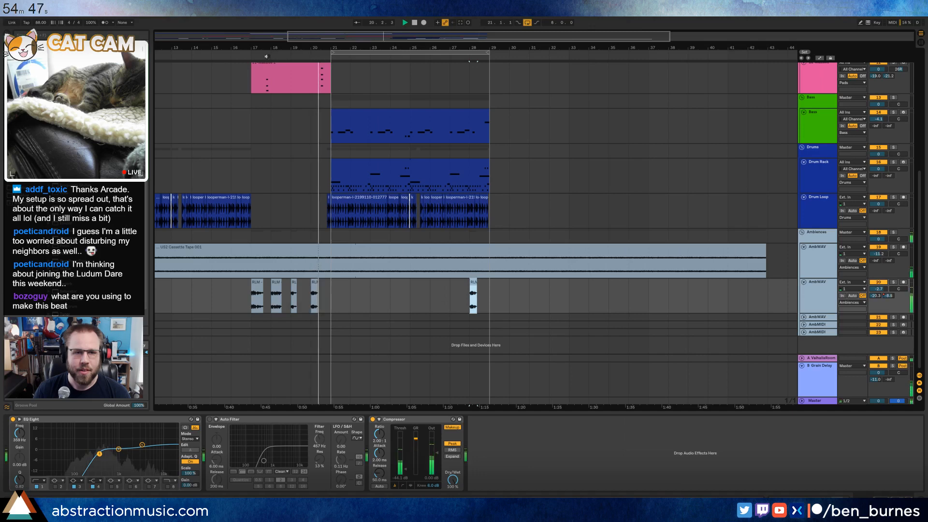
pyautogui.click(236, 54)
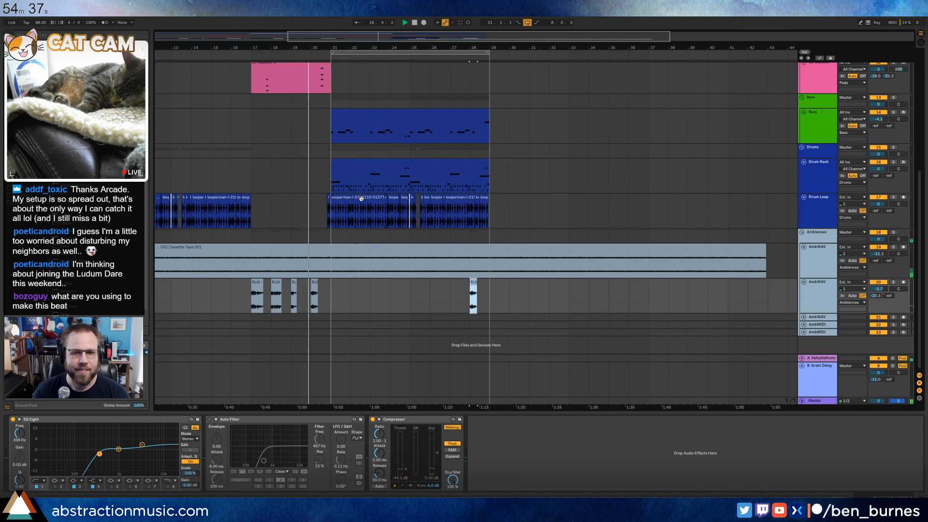
# - Delete the first sixteenth note of the drum loop audio at bar 27, using a finer grid
pyautogui.scroll(5, 464, 203)
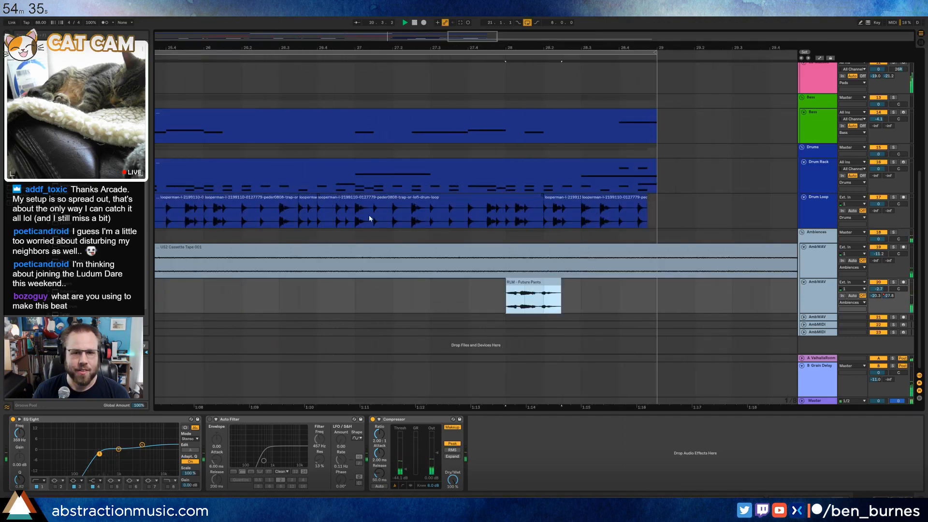
pyautogui.moveTo(354, 218); pyautogui.dragTo(360, 213)
pyautogui.hotkey('ctrl', '1')
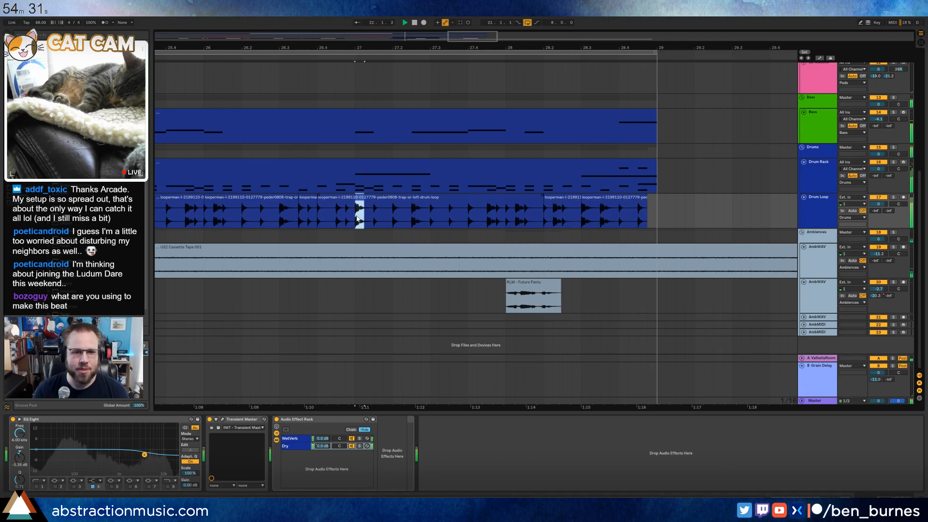
pyautogui.press('Delete')
# - Examine the Drum Rack clip's note pattern and play bars 21 to 29 to check the drums
pyautogui.click(360, 186)
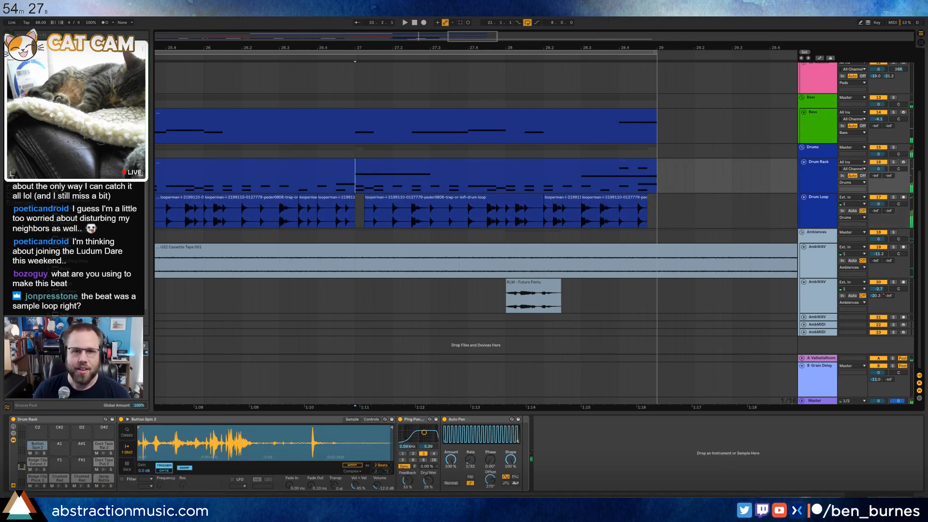
pyautogui.hscroll(-3, 385, 144)
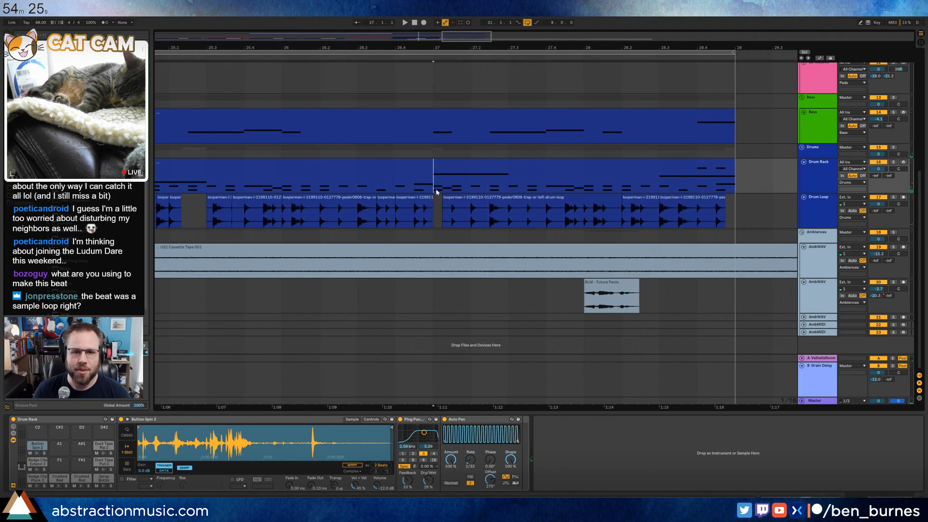
pyautogui.doubleClick(440, 170)
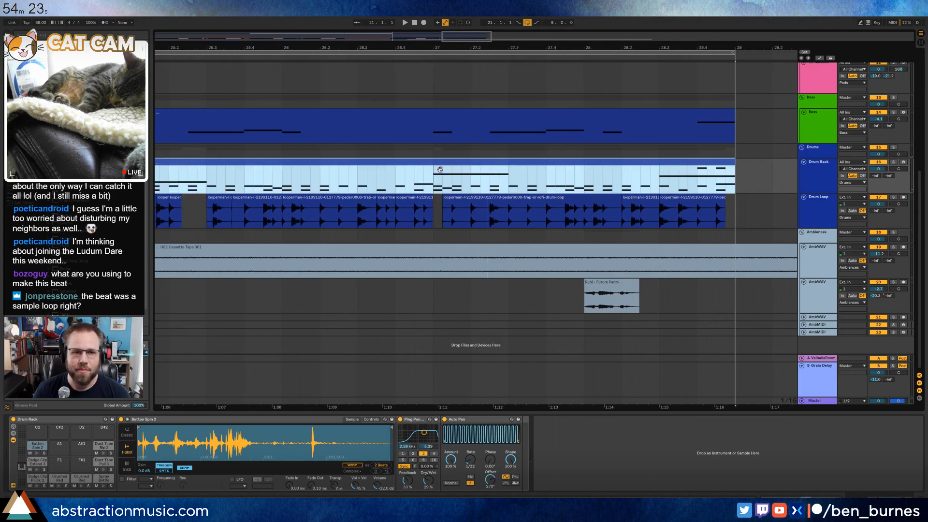
pyautogui.click(570, 354)
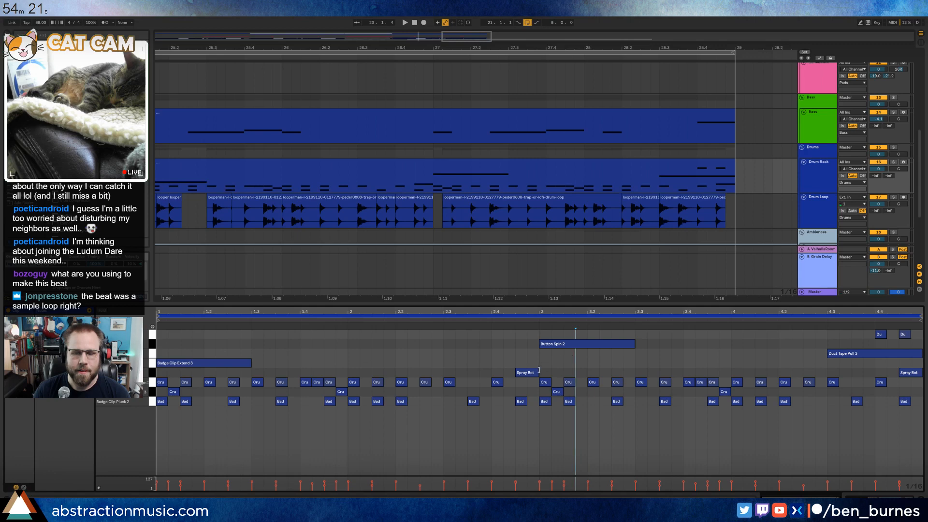
pyautogui.moveTo(460, 42); pyautogui.dragTo(236, 86)
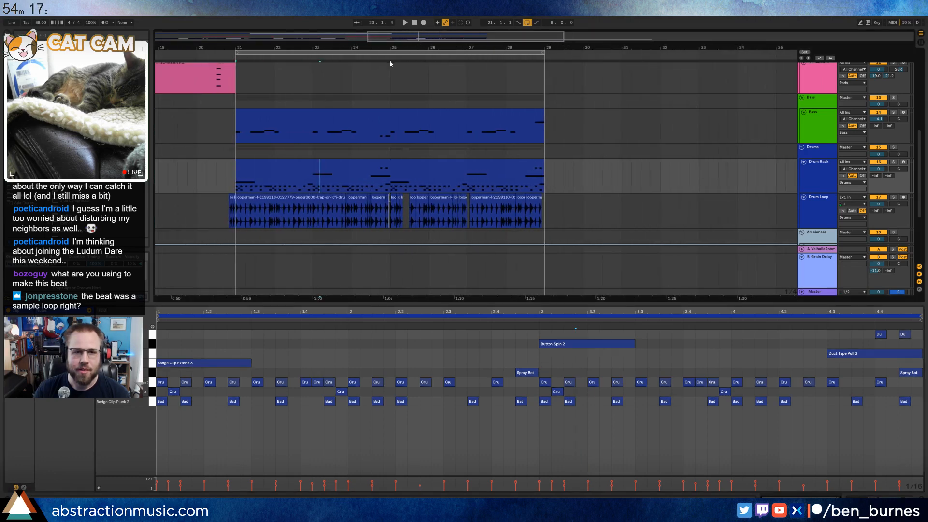
pyautogui.hotkey('shift', 'Tab')
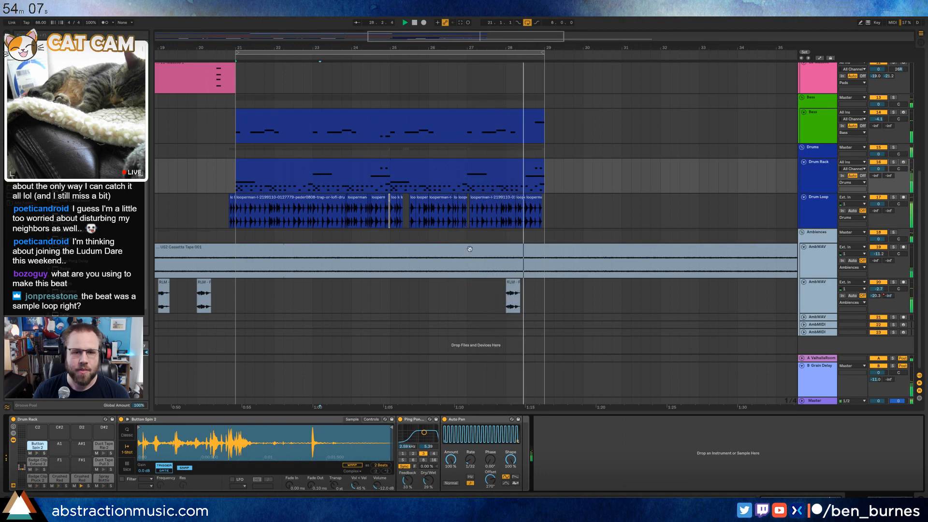
pyautogui.press('space')
# - Copy the last bar of the 12 Massive pad clip before bar 21 and paste it at bar 28
pyautogui.scroll(2, 224, 143)
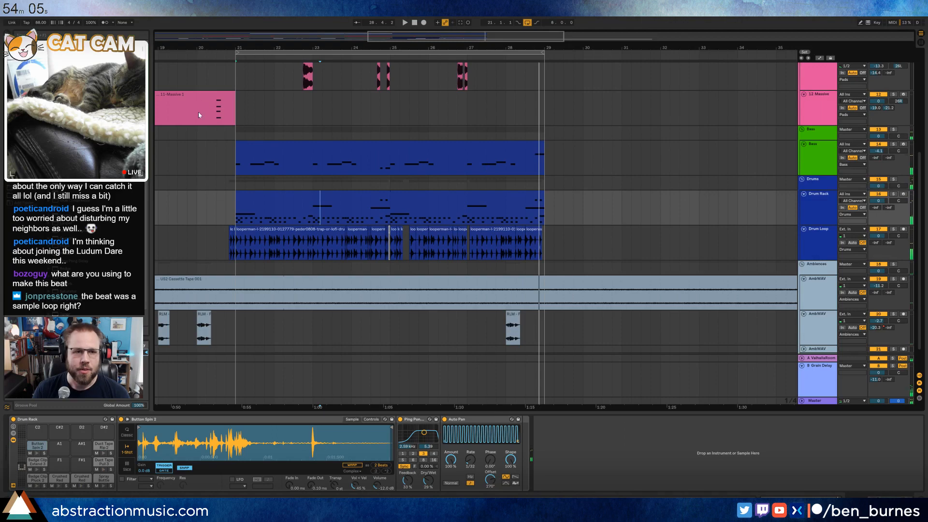
pyautogui.moveTo(196, 110); pyautogui.dragTo(235, 109)
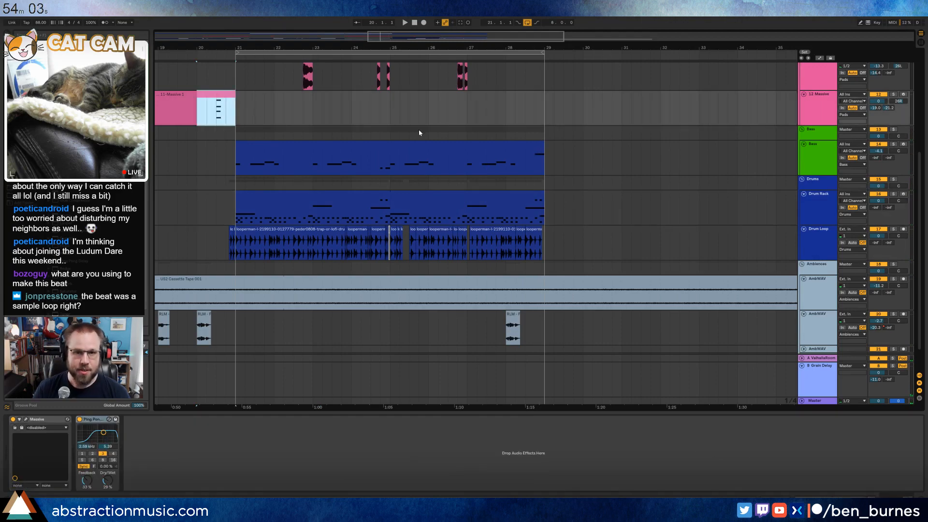
pyautogui.click(505, 107)
pyautogui.hotkey('ctrl', 'v')
# - Extend the Lead and Operator clips that start at bar 21 so both end at bar 37
pyautogui.scroll(3, 531, 151)
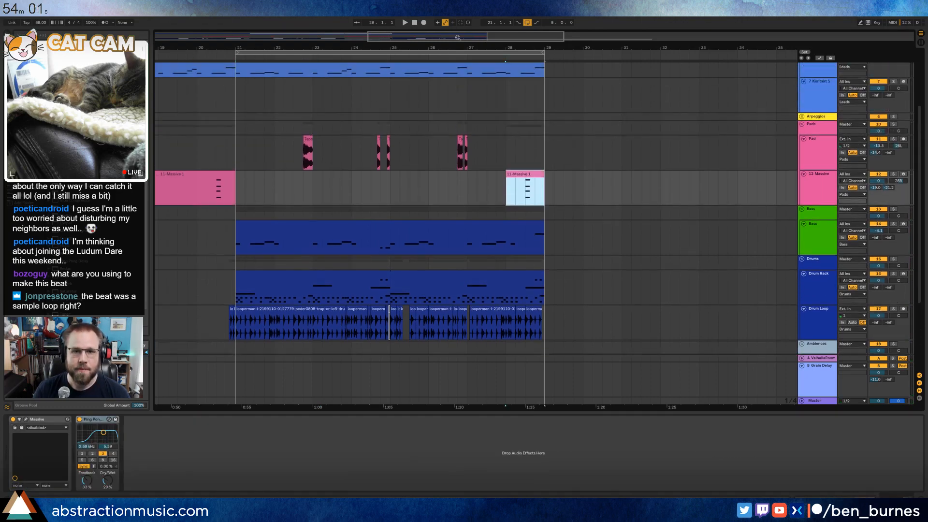
pyautogui.moveTo(453, 37); pyautogui.dragTo(453, 19)
pyautogui.scroll(6, 478, 188)
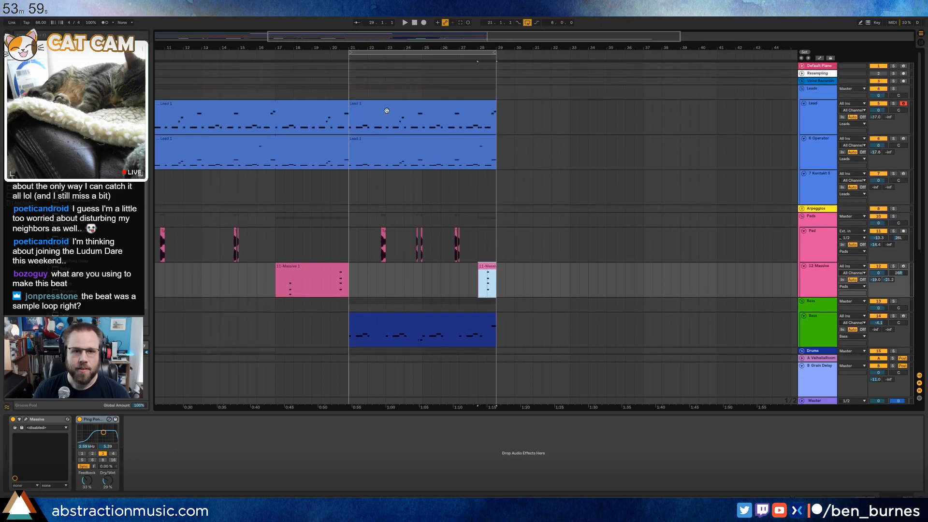
pyautogui.click(385, 124)
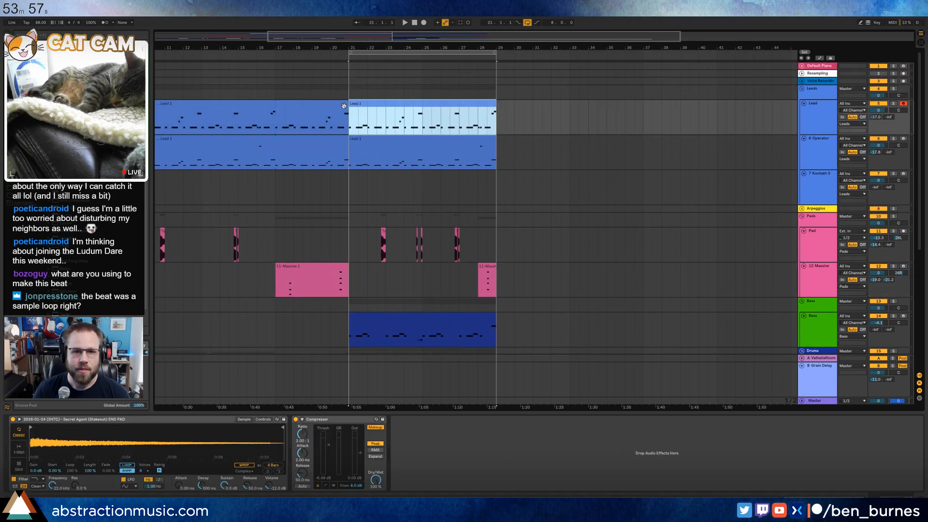
pyautogui.moveTo(344, 106); pyautogui.dragTo(679, 104)
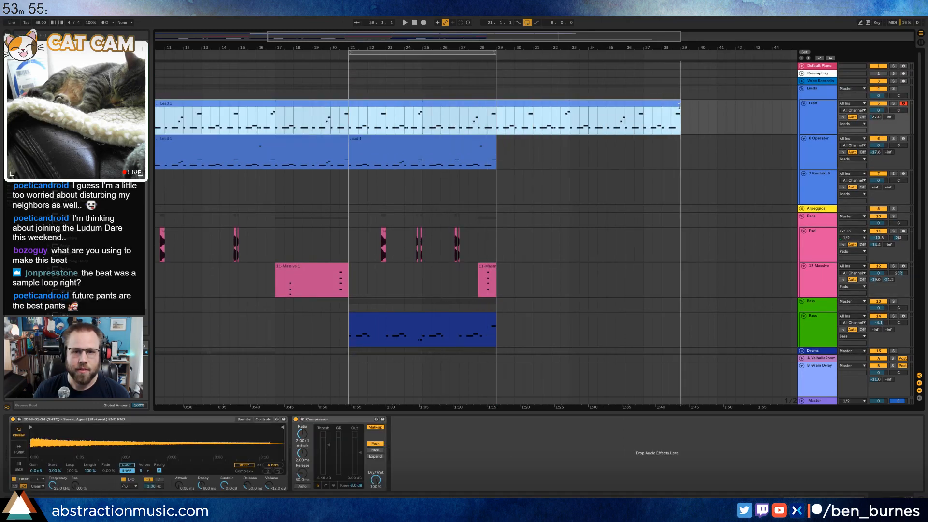
pyautogui.hotkey('ctrl', 'z')
pyautogui.click(407, 105)
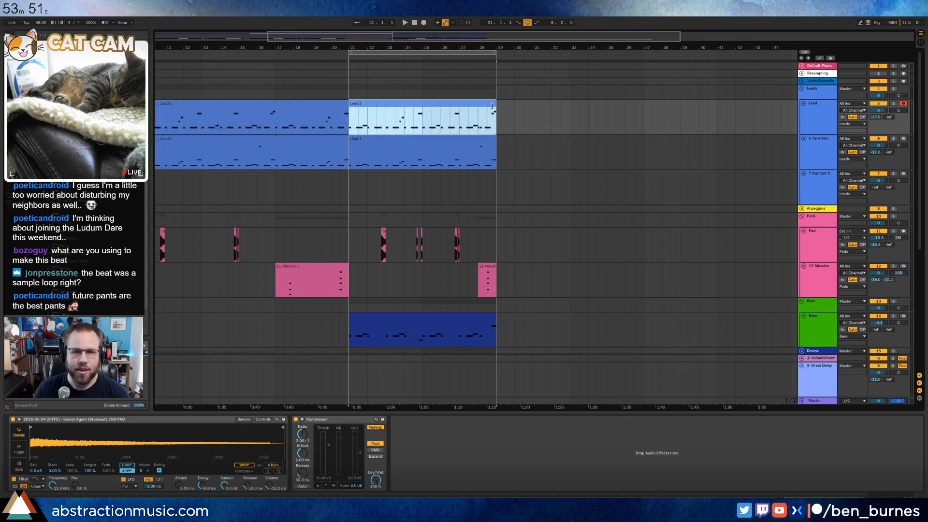
pyautogui.moveTo(564, 108); pyautogui.dragTo(646, 106)
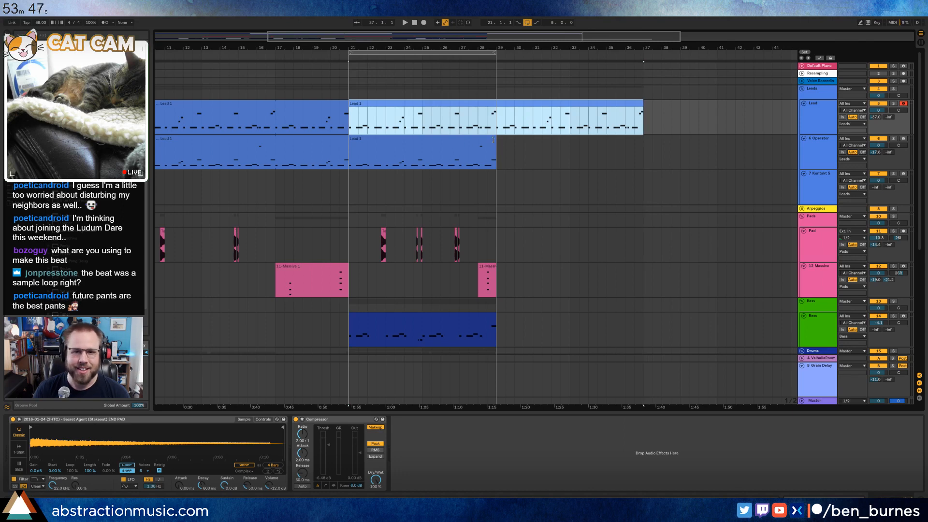
pyautogui.moveTo(493, 140); pyautogui.dragTo(644, 144)
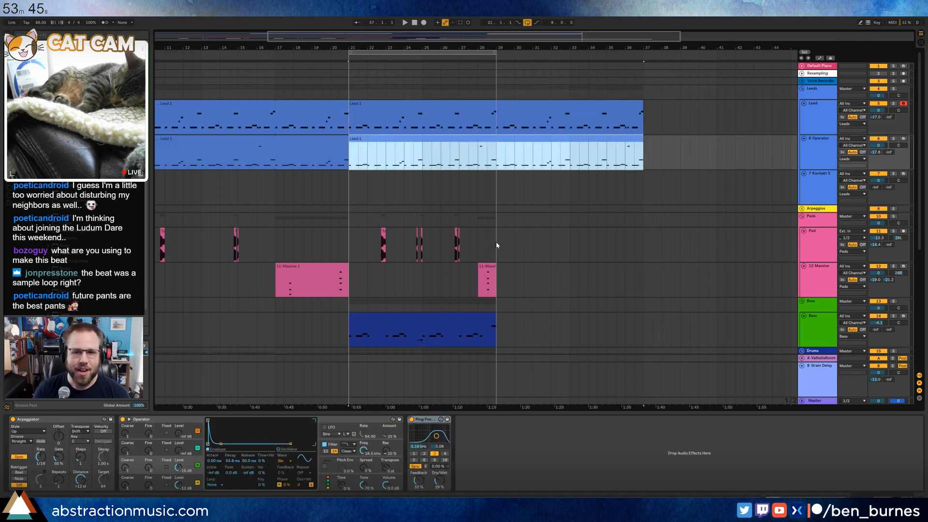
# - Duplicate bars 21 to 29 of the Pad and 12 Massive tracks to bars 29 to 37
pyautogui.moveTo(495, 241); pyautogui.dragTo(371, 242)
pyautogui.hotkey('ctrl', 'd')
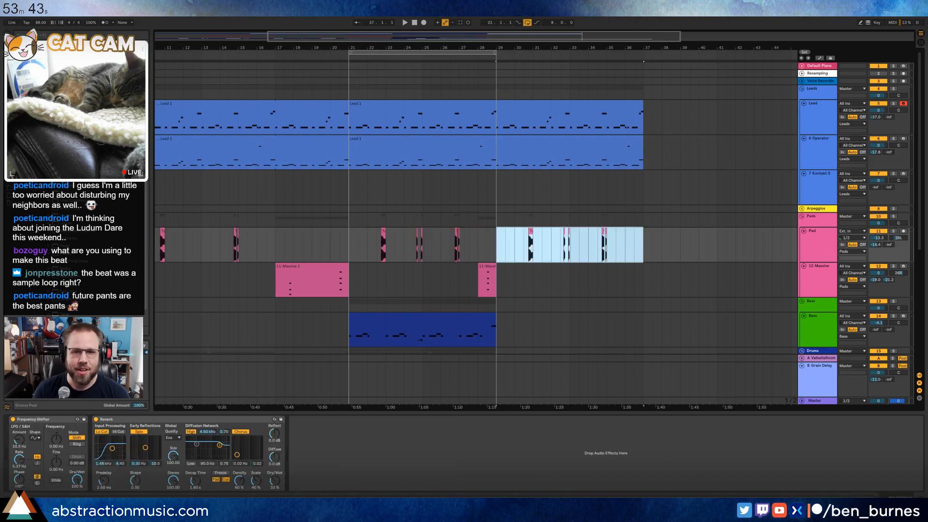
pyautogui.hscroll(3, 526, 262)
pyautogui.scroll(-1, 332, 259)
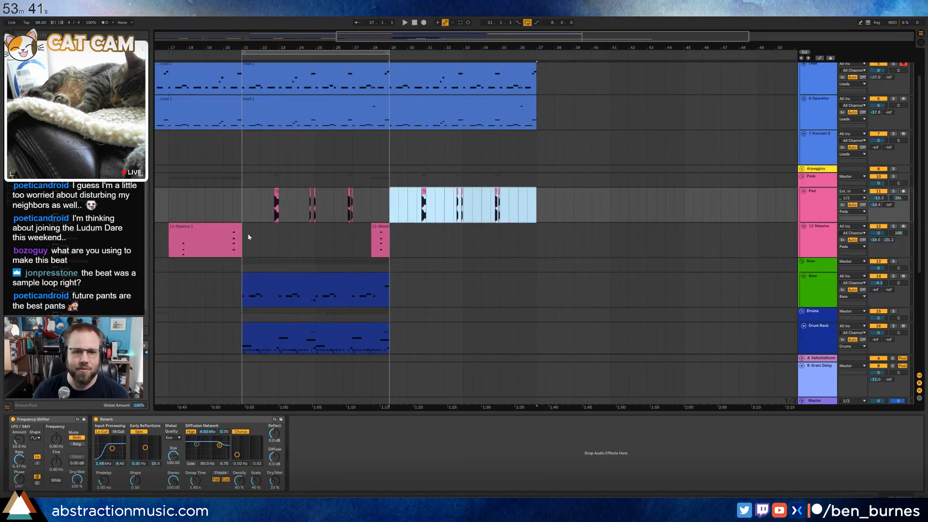
pyautogui.moveTo(243, 235); pyautogui.dragTo(389, 234)
pyautogui.hotkey('ctrl', 'd')
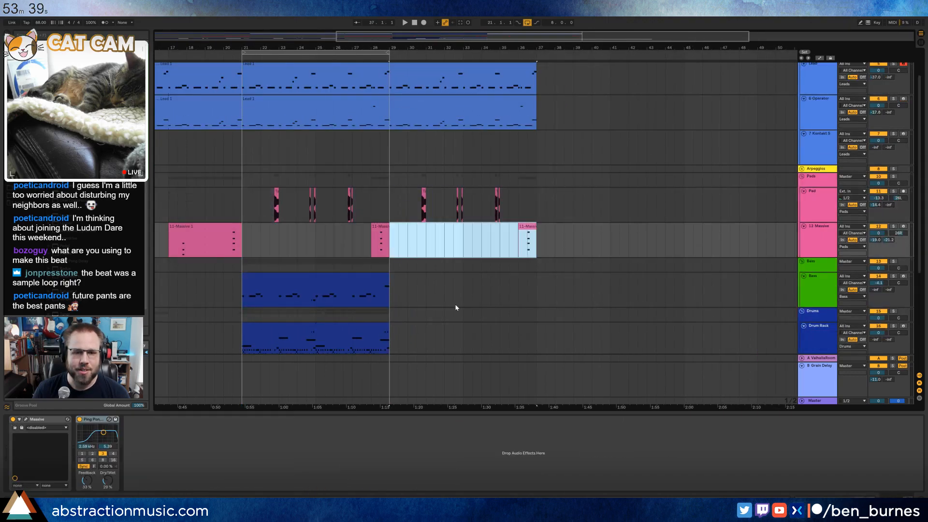
# - Duplicate the Bass clip from bars 21 to 29 into bars 29 to 37
pyautogui.scroll(-2, 440, 283)
pyautogui.click(374, 223)
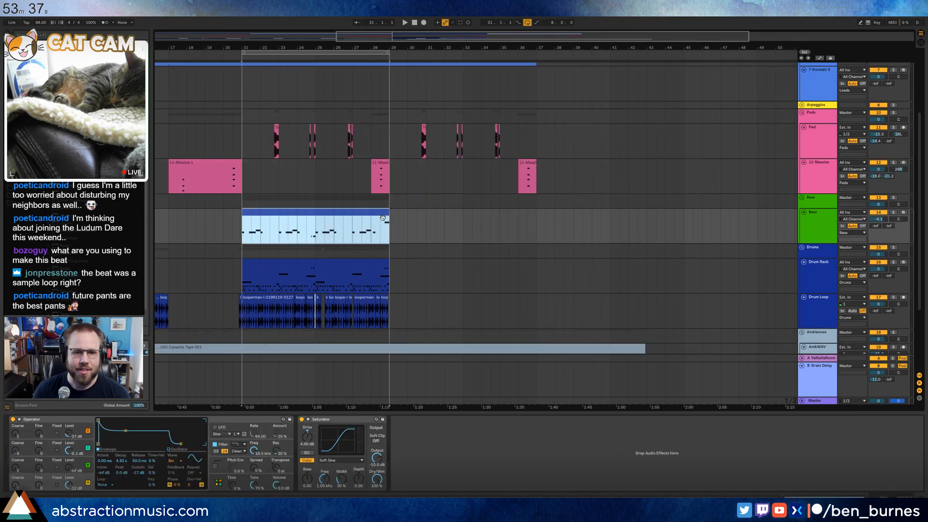
pyautogui.moveTo(387, 216)
pyautogui.mouseDown()
pyautogui.moveTo(561, 216)
pyautogui.moveTo(391, 219)
pyautogui.mouseUp()
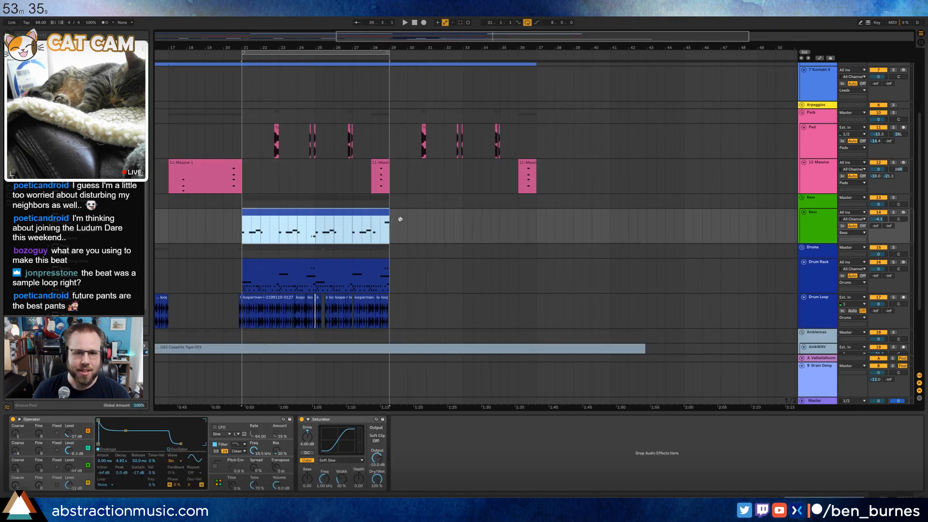
pyautogui.hotkey('ctrl', 'd')
pyautogui.scroll(-1, 517, 274)
pyautogui.scroll(3, 521, 241)
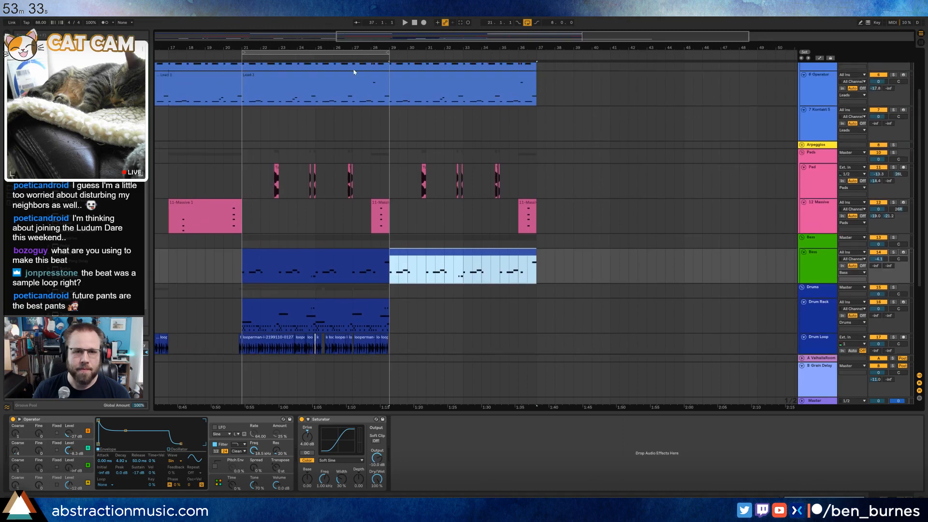
# - Move the loop region to bars 29 to 37 and record a Kontakt keys part from bar 28
pyautogui.moveTo(369, 52); pyautogui.dragTo(516, 52)
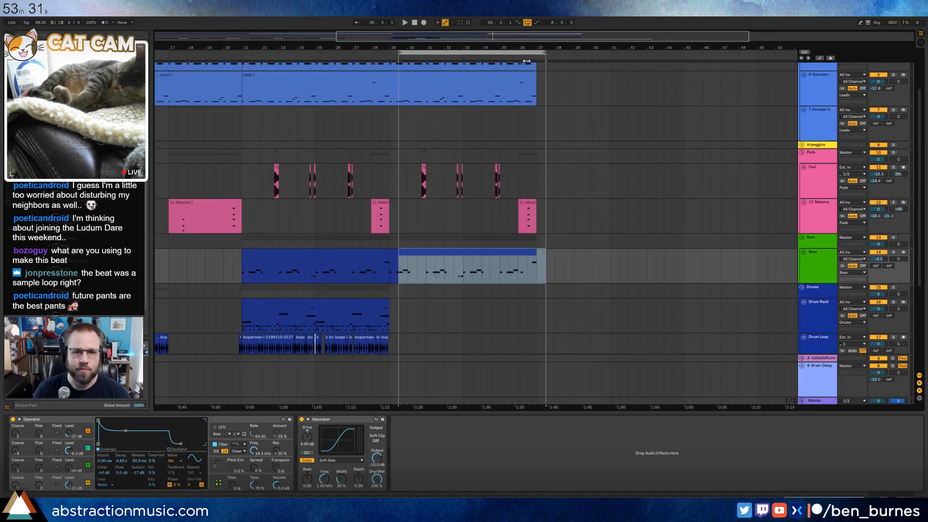
pyautogui.click(371, 117)
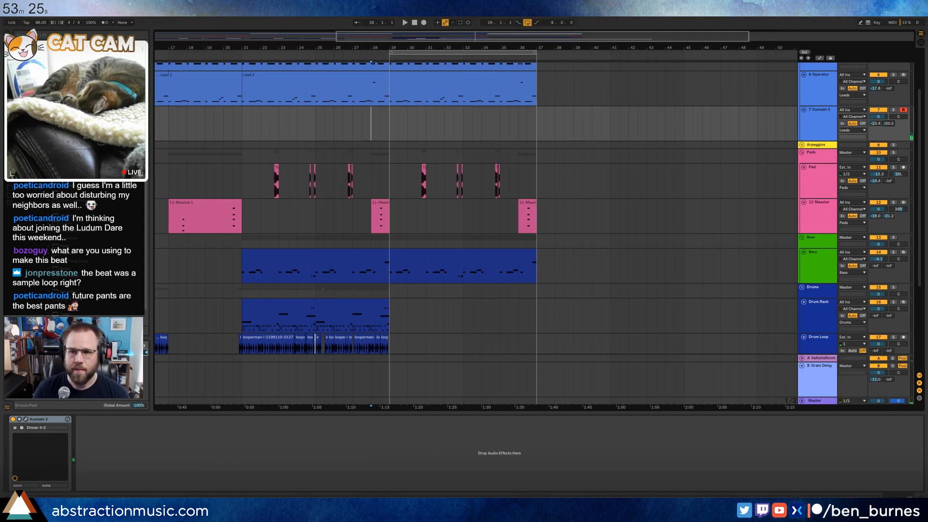
pyautogui.moveTo(891, 141); pyautogui.dragTo(887, 133)
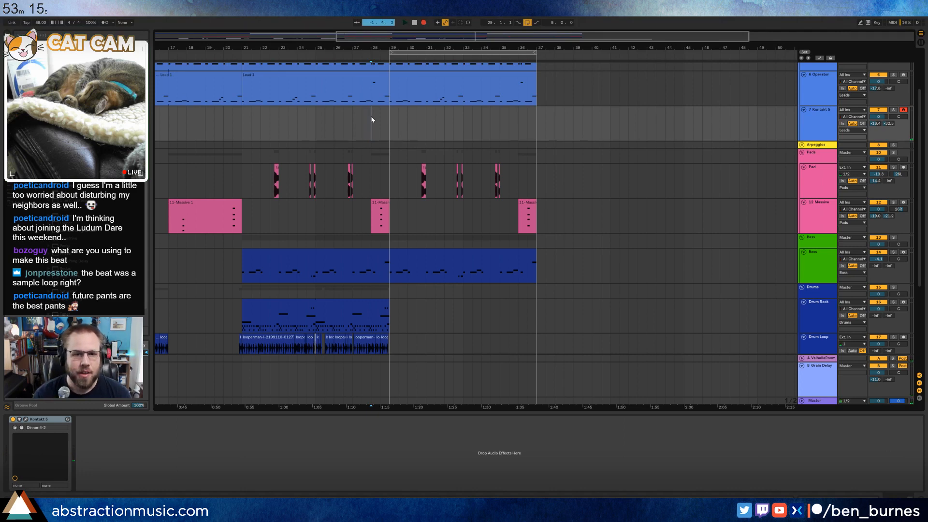
pyautogui.press('space')
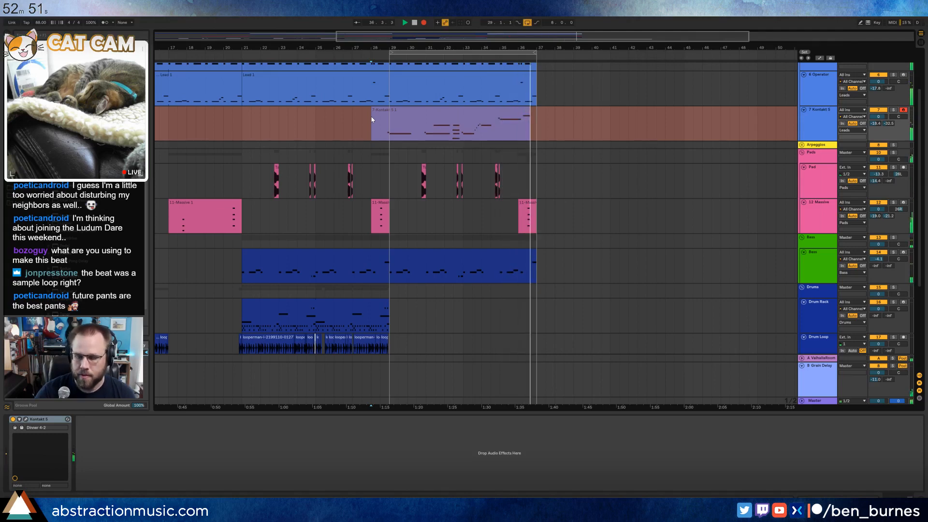
pyautogui.press('space')
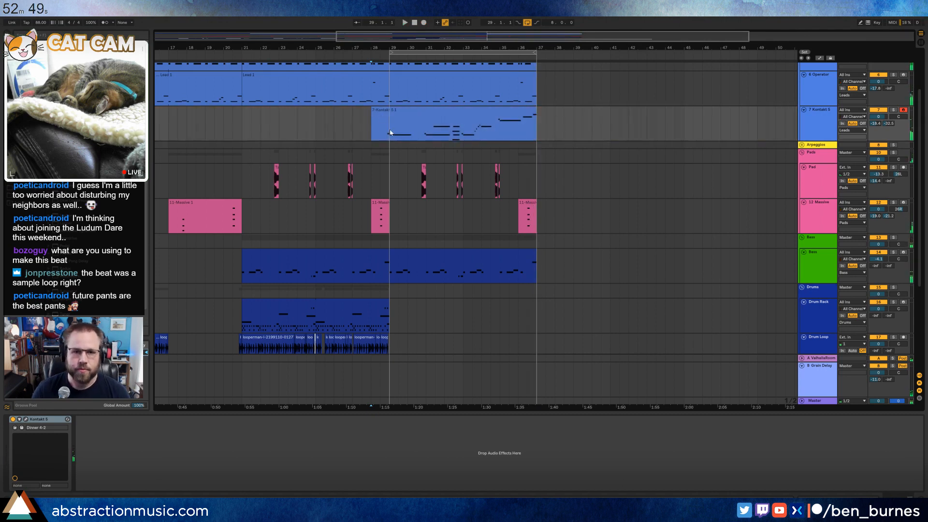
# - Transpose the final notes of the recorded Kontakt clip down one octave while playing it back
pyautogui.press('space')
pyautogui.doubleClick(471, 116)
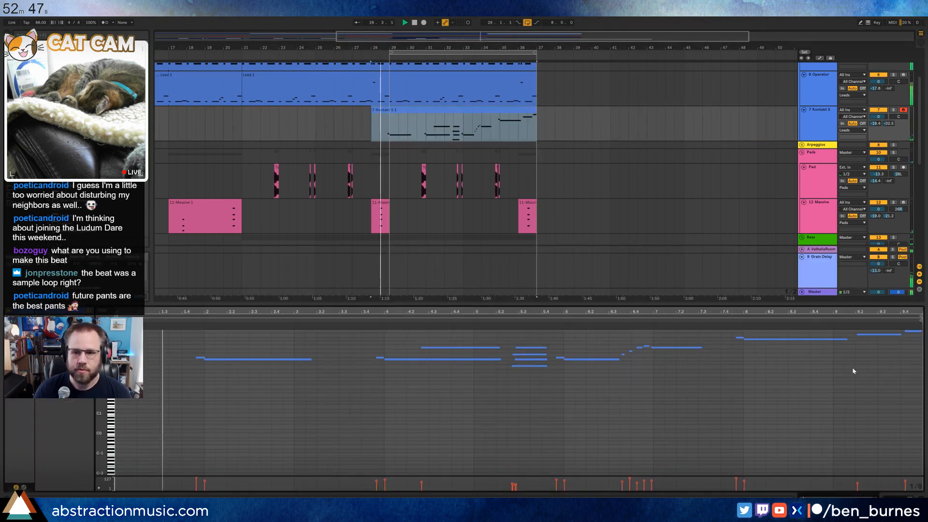
pyautogui.moveTo(853, 371); pyautogui.dragTo(914, 303)
pyautogui.hotkey('shift', 'Down')
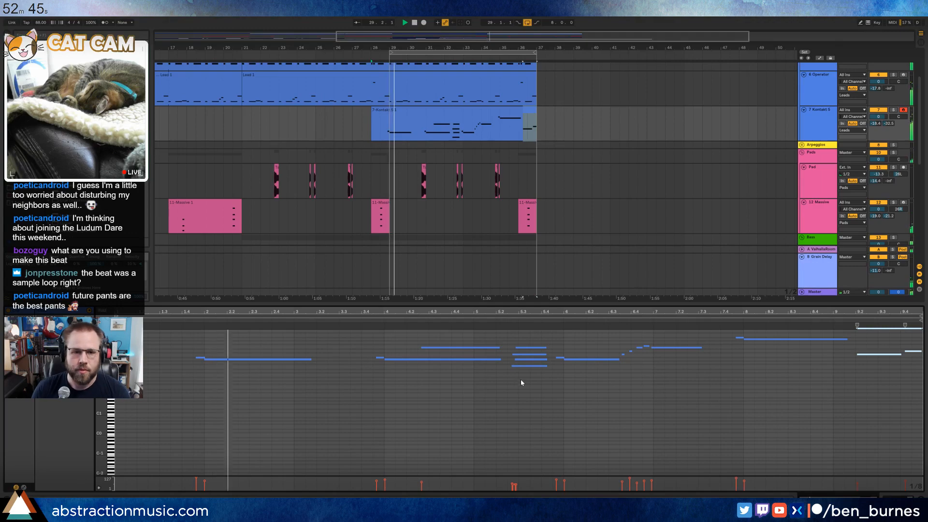
pyautogui.hotkey('shift', 'Tab')
# - Duplicate the Drum Rack clip from bars 21 to 29 into bars 29 to 37
pyautogui.scroll(-3, 534, 279)
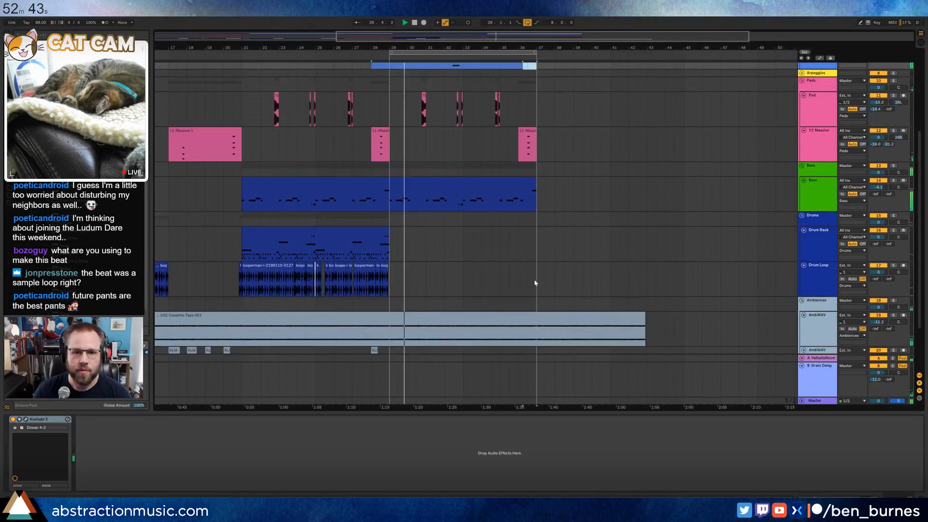
pyautogui.click(384, 234)
pyautogui.press('space')
pyautogui.hotkey('ctrl', 'd')
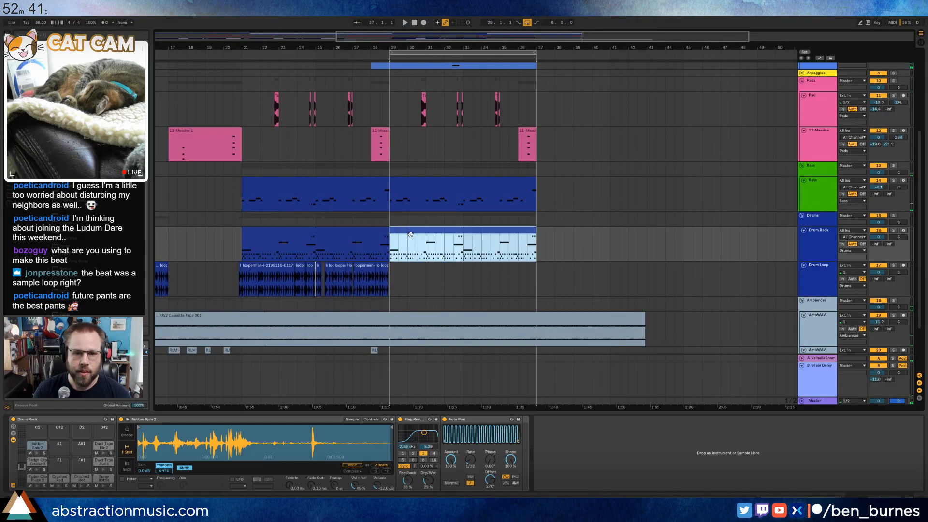
# - Deactivate the Badge Clip Extend 3 note and the upper row of Cru notes in the duplicated Drum Rack clip
pyautogui.hotkey('shift', 'Tab')
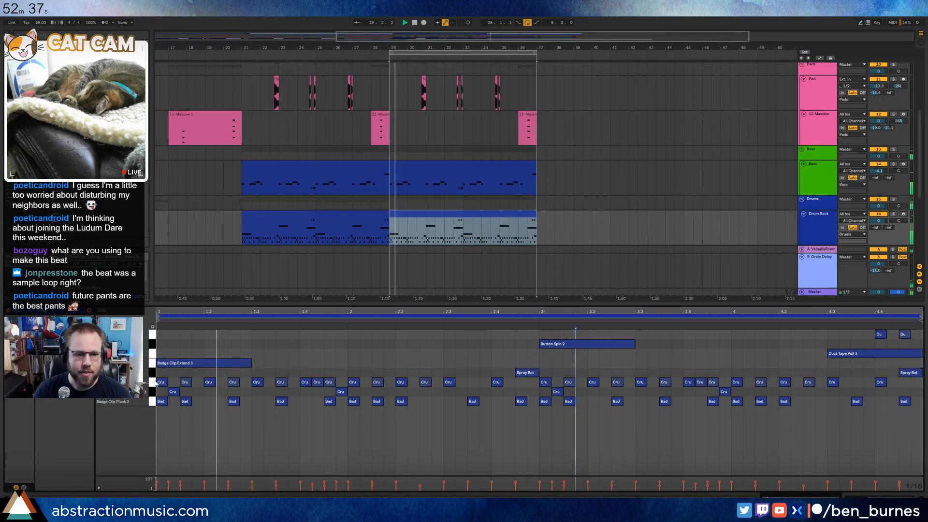
pyautogui.click(169, 363)
pyautogui.press('0')
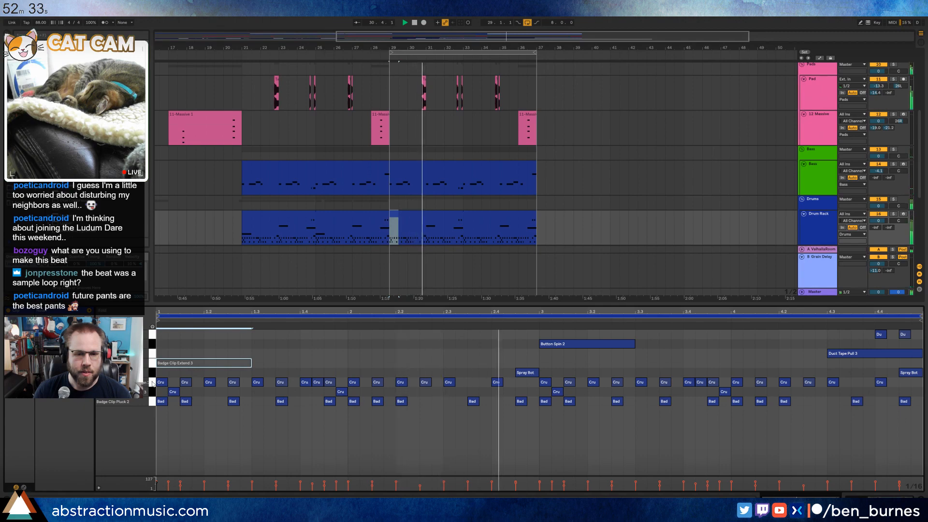
pyautogui.hotkey('ctrl', 'a')
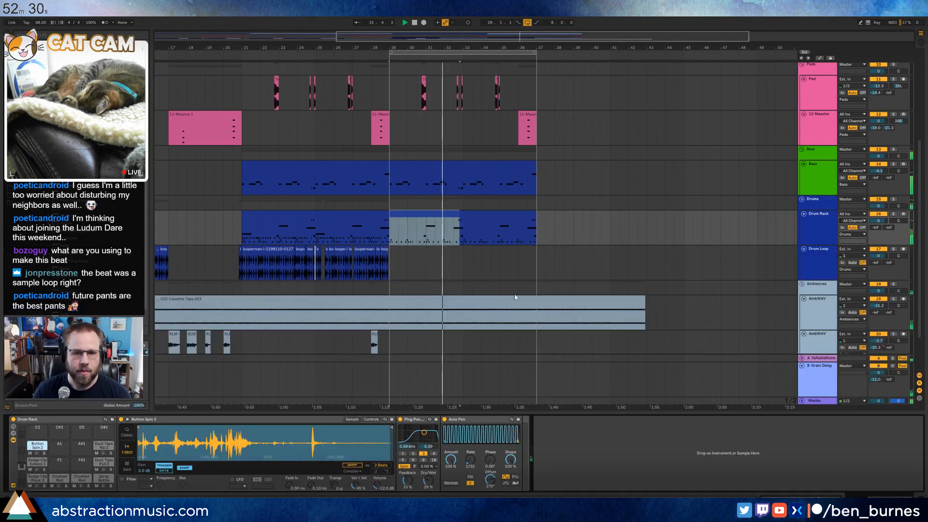
pyautogui.hotkey('shift', 'Tab')
# - Split the Drum Rack clip at bar 33, reactivate the muted notes in its second half and play the result
pyautogui.click(490, 221)
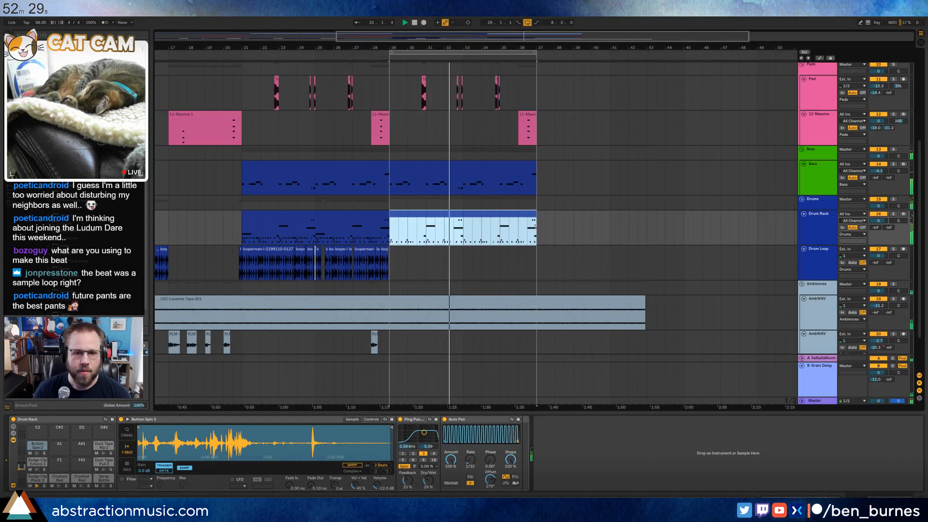
pyautogui.moveTo(538, 228); pyautogui.dragTo(463, 232)
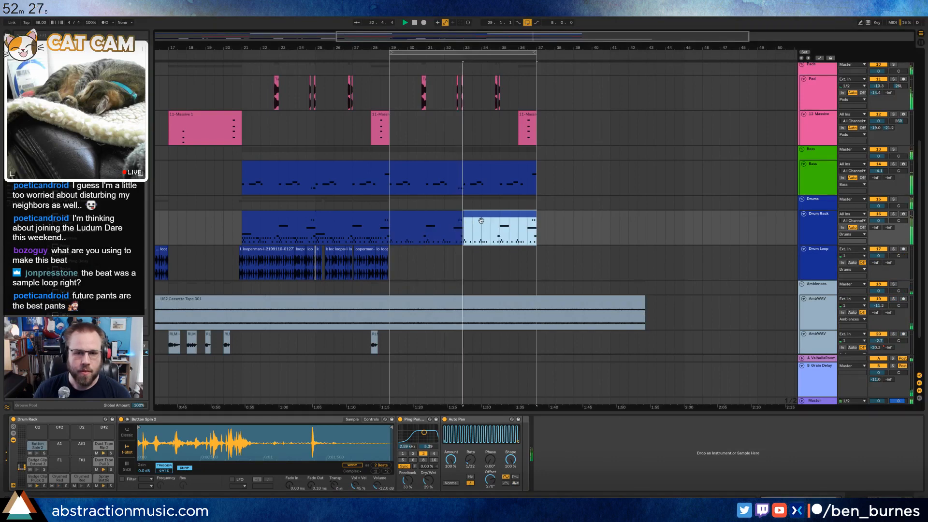
pyautogui.hotkey('shift', 'Tab')
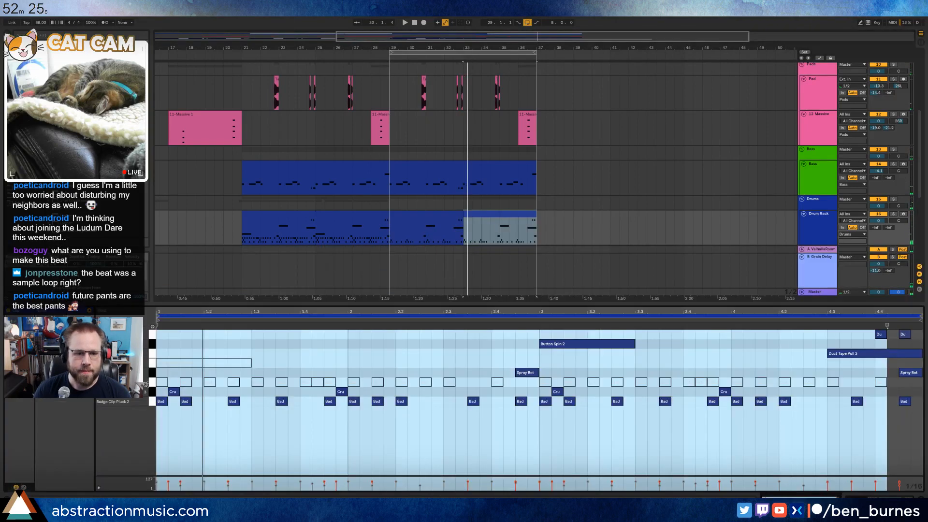
pyautogui.moveTo(157, 383); pyautogui.dragTo(920, 353)
pyautogui.press('0')
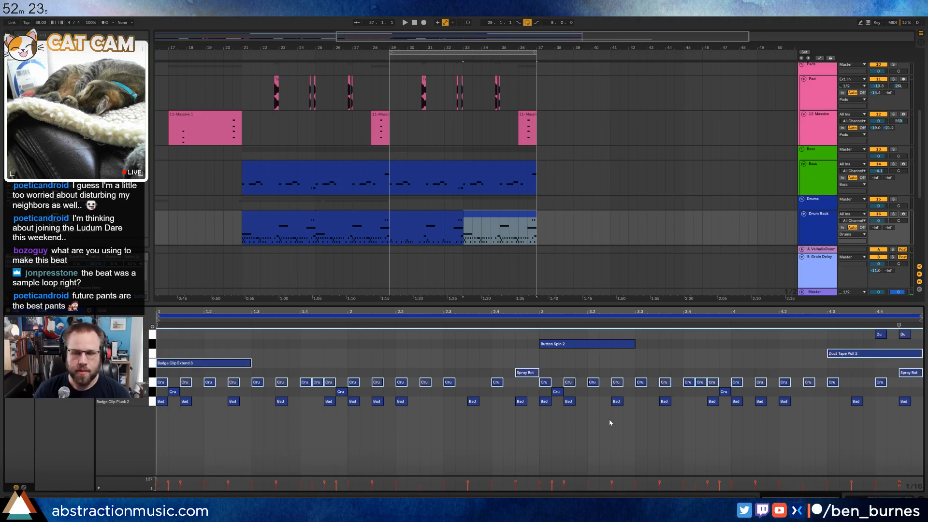
pyautogui.press('space')
pyautogui.hotkey('shift', 'Tab')
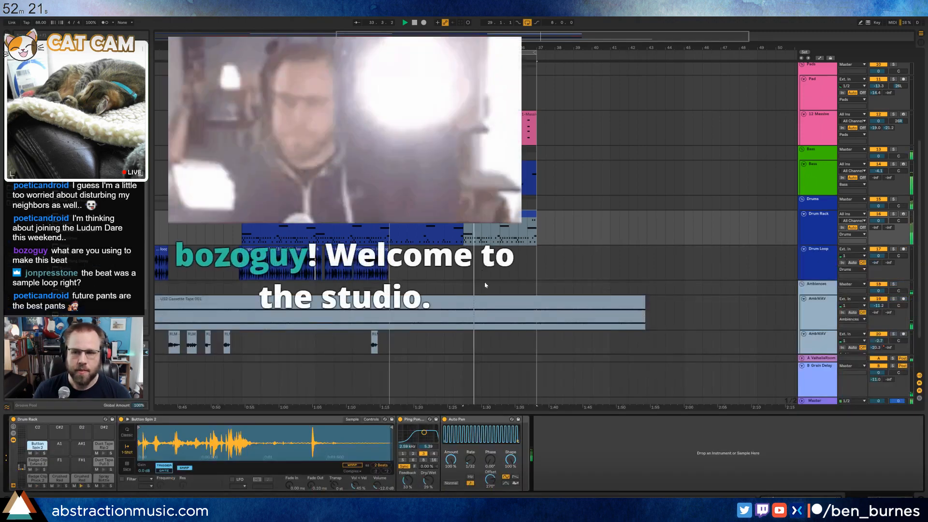
pyautogui.press('space')
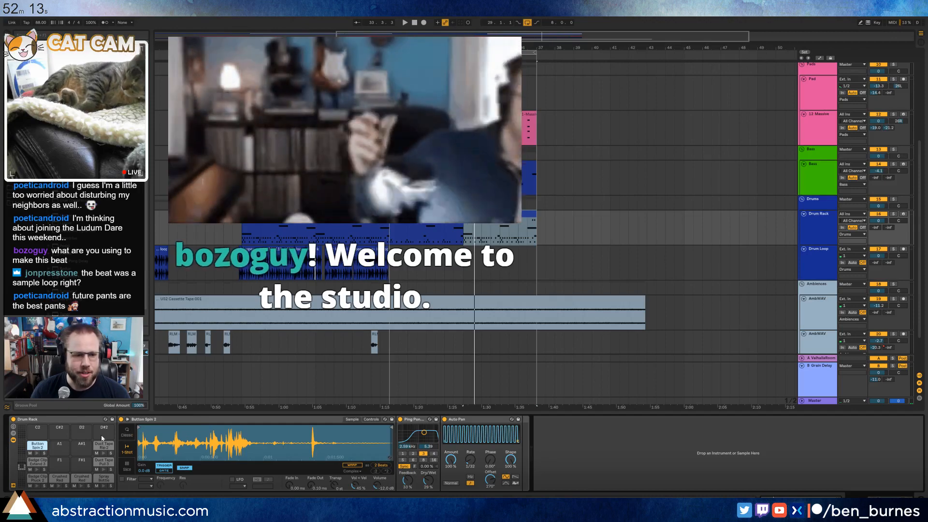
# - Copy the opening Drum Loop clips from bar 1 to bar 33, trim the excess past bar 37, and play from the loop start
pyautogui.click(390, 265)
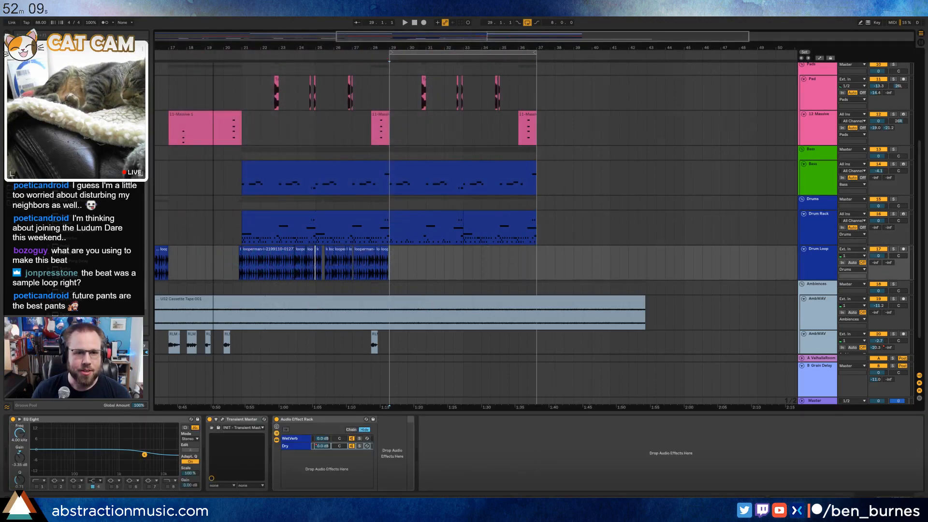
pyautogui.moveTo(375, 40); pyautogui.dragTo(368, 16)
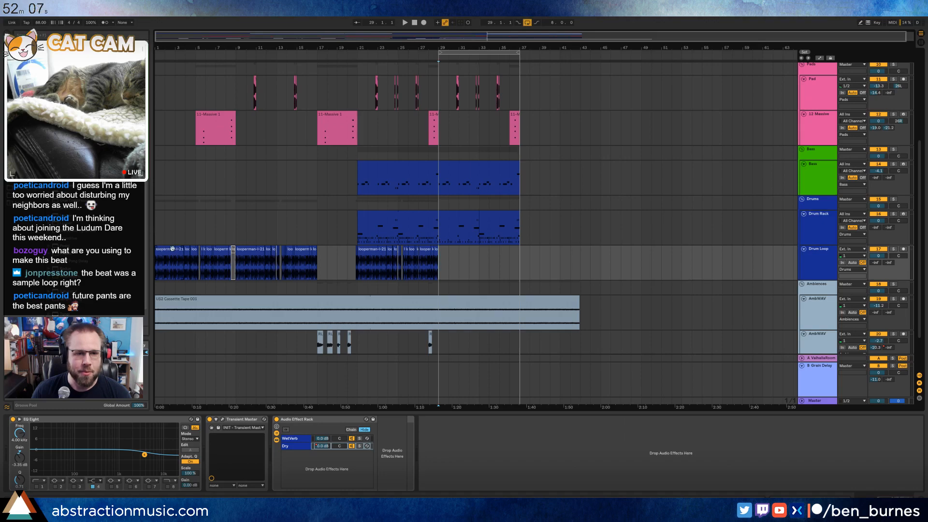
pyautogui.moveTo(169, 37); pyautogui.dragTo(169, 87)
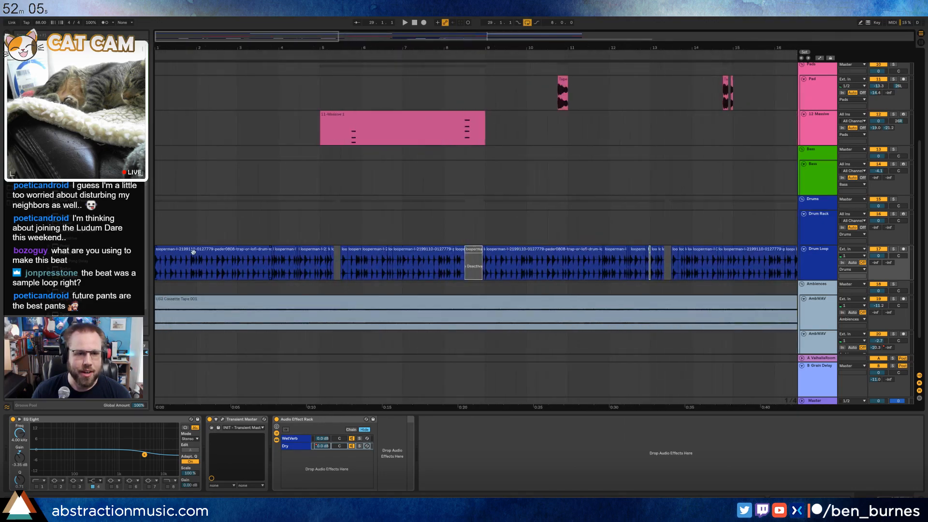
pyautogui.click(223, 253)
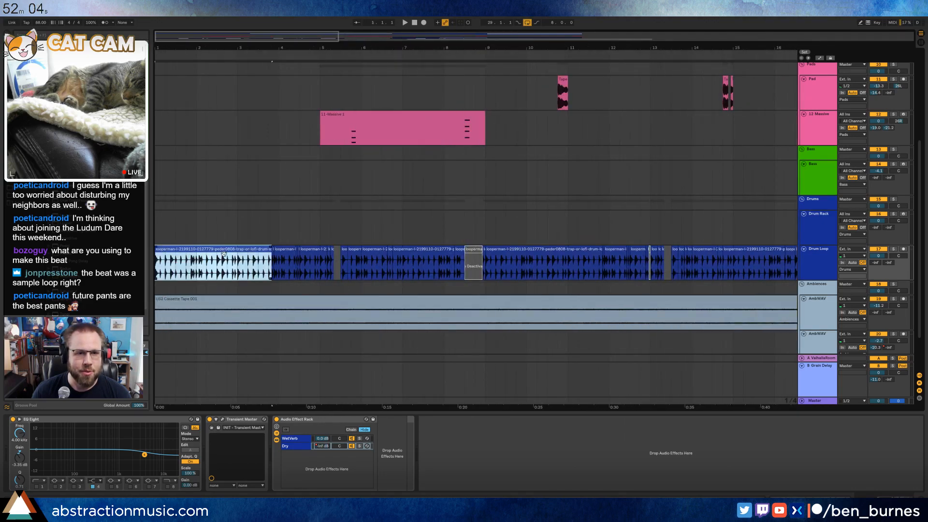
pyautogui.keyDown('shift'); pyautogui.click(310, 249); pyautogui.keyUp('shift')
pyautogui.moveTo(286, 38); pyautogui.dragTo(590, 38)
pyautogui.click(421, 263)
pyautogui.hotkey('ctrl', 'v')
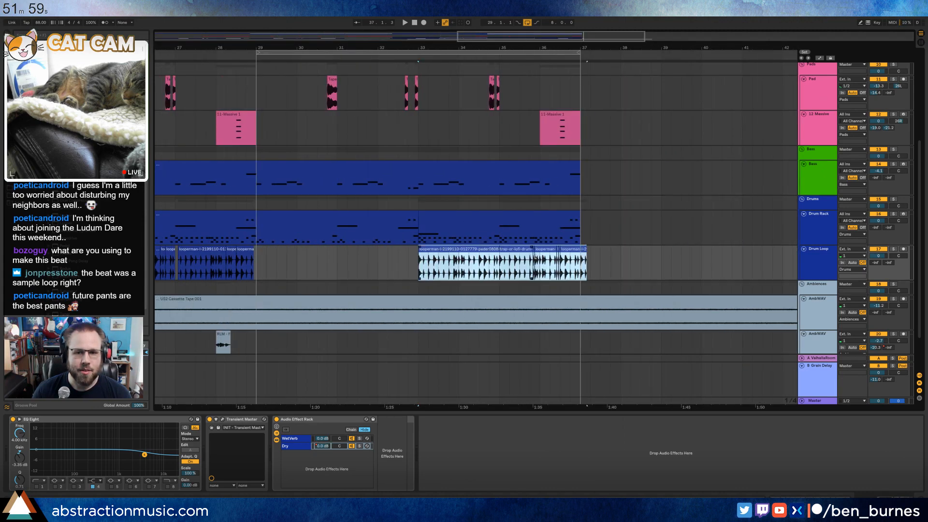
pyautogui.moveTo(599, 256); pyautogui.dragTo(583, 254)
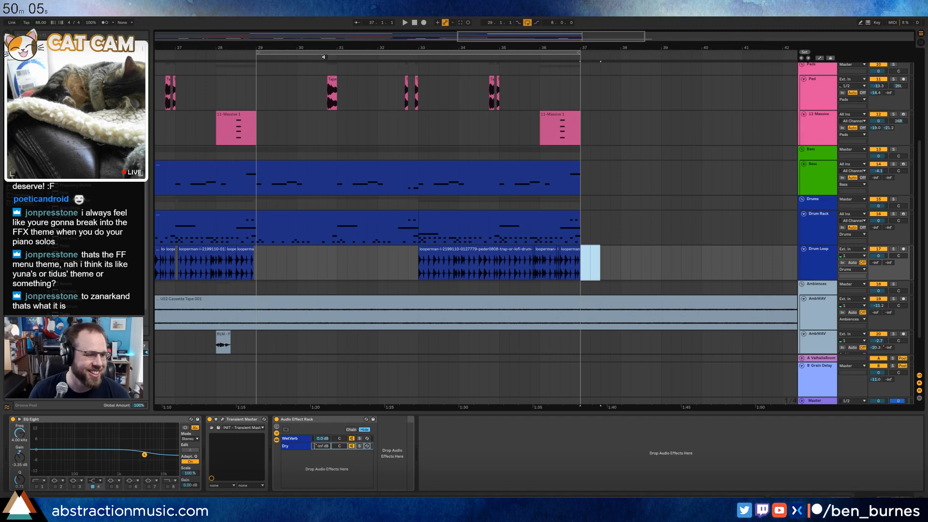
pyautogui.click(324, 57)
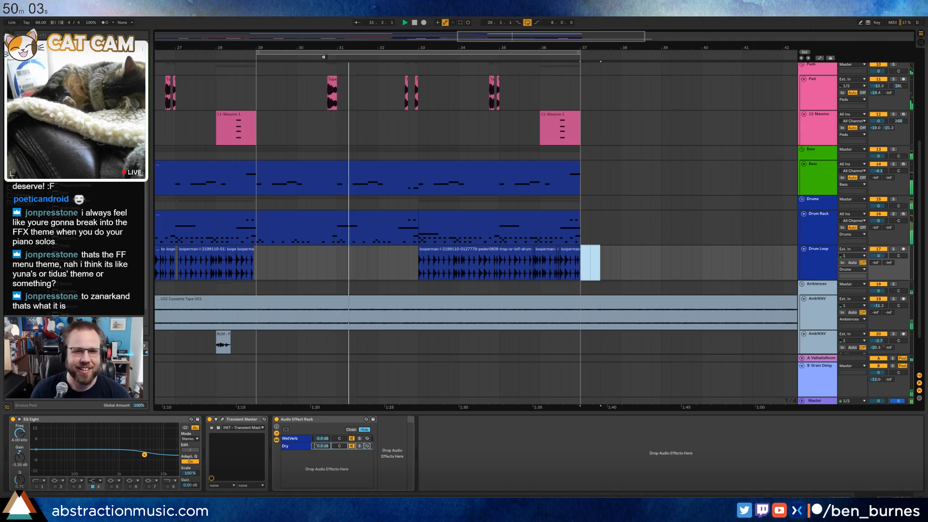
pyautogui.scroll(-2, 341, 260)
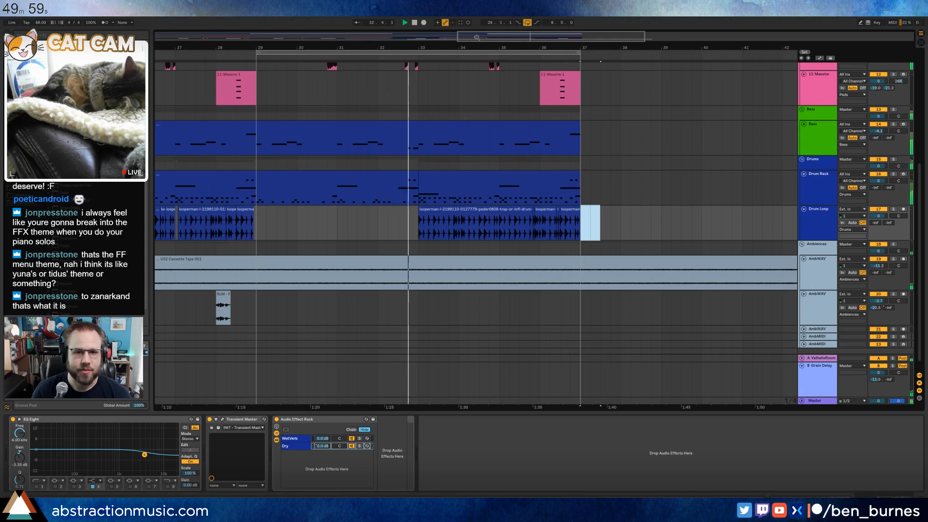
# - Try a copy of the bar 17 RLM ambience clip at bar 32, play it, and delete the copy
pyautogui.moveTo(476, 37); pyautogui.dragTo(337, 32)
pyautogui.press('space')
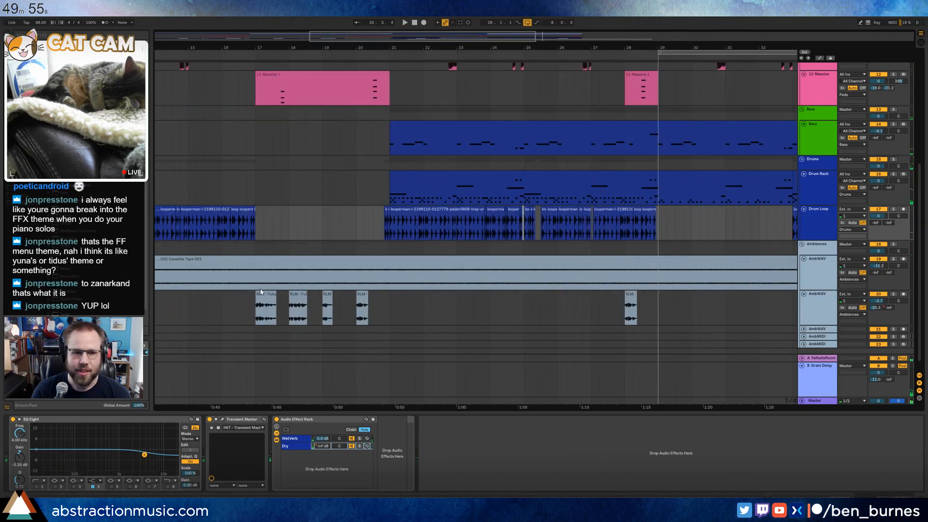
pyautogui.click(261, 293)
pyautogui.moveTo(397, 38); pyautogui.dragTo(489, 38)
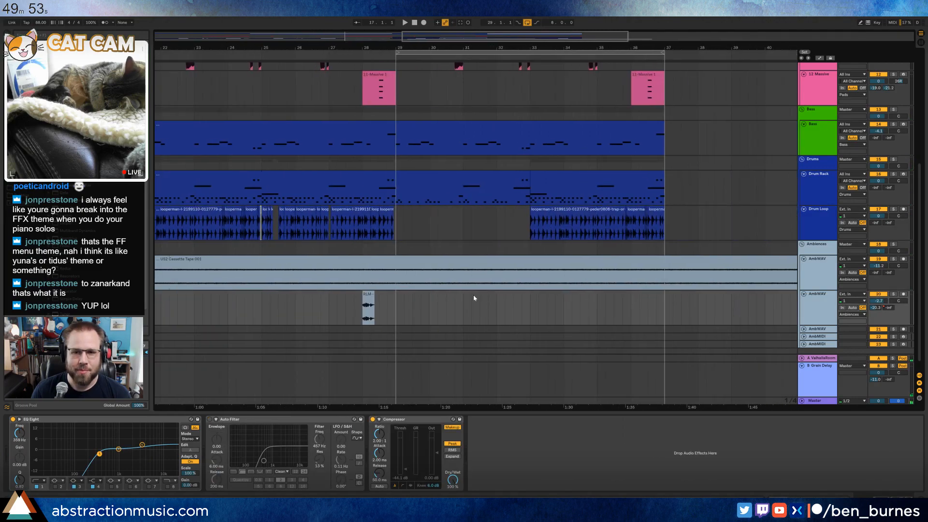
pyautogui.moveTo(497, 305); pyautogui.dragTo(506, 306)
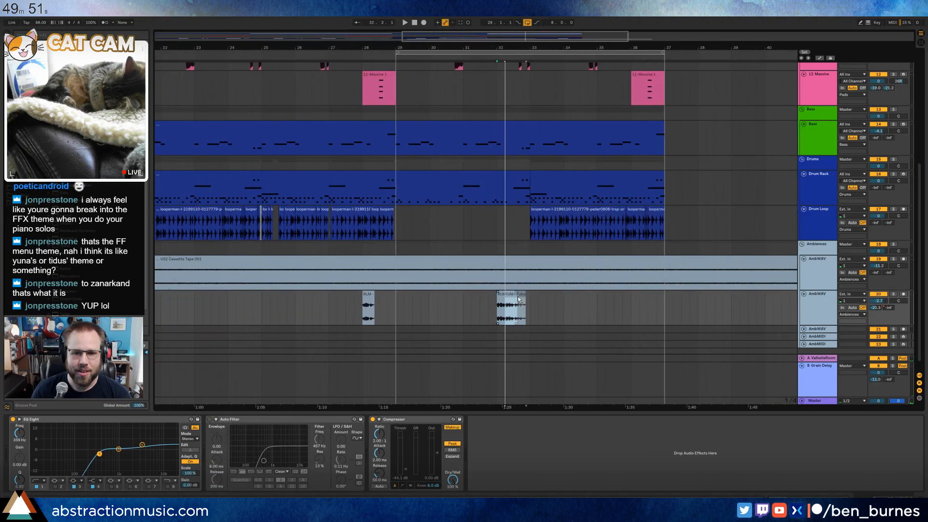
pyautogui.click(488, 305)
pyautogui.press('space')
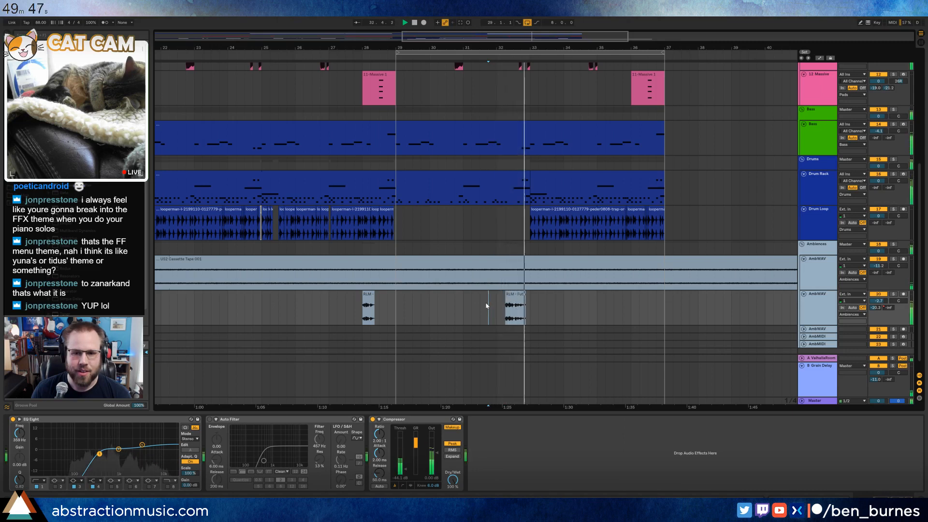
pyautogui.click(514, 297)
pyautogui.press('space')
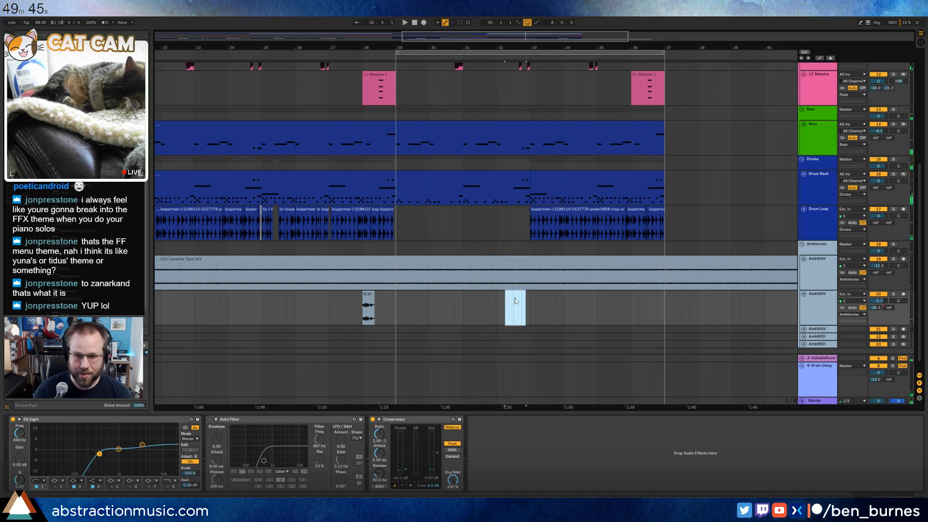
# - Deactivate the Badge Clip Extend 3 note in the Drum Rack clip at bar 33 and play the result
pyautogui.doubleClick(558, 174)
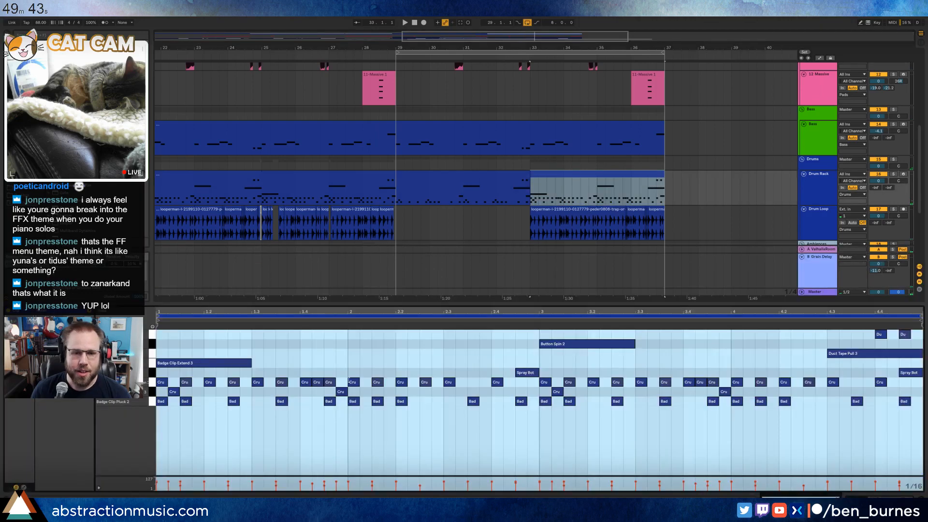
pyautogui.click(213, 362)
pyautogui.press('0')
pyautogui.press('space')
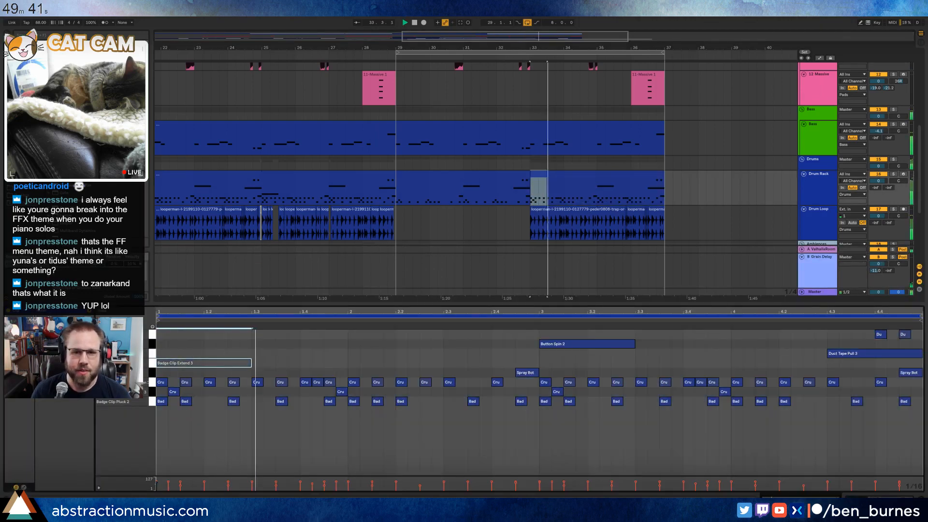
pyautogui.moveTo(494, 38); pyautogui.dragTo(494, 24)
pyautogui.click(571, 189)
# - In the Kontakt clip, copy the C4 and A3 notes of the chord before clip bar 6 to beneath the long E4 at clip bar 7
pyautogui.scroll(10, 571, 188)
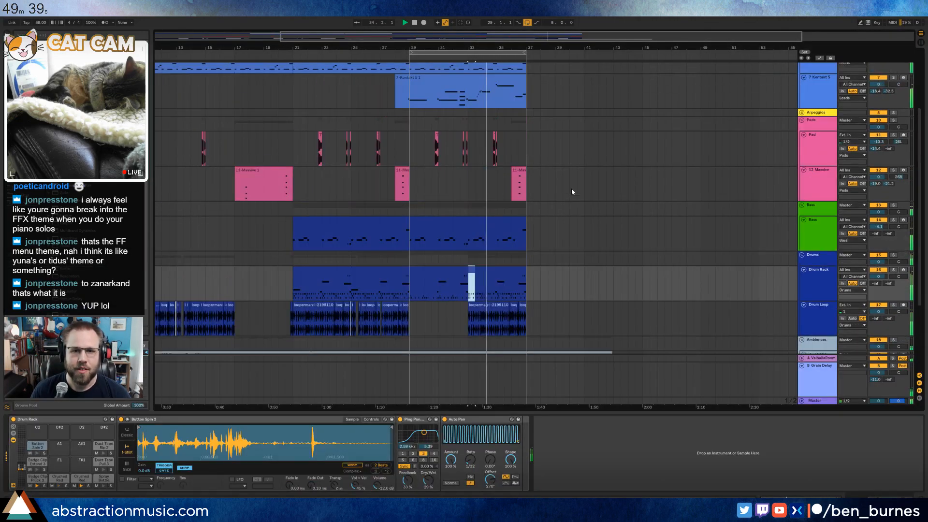
pyautogui.click(501, 177)
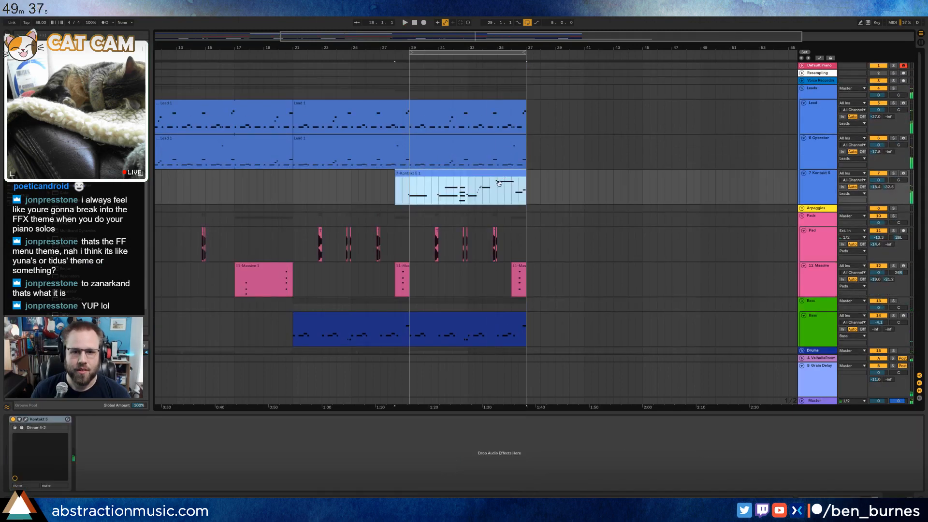
pyautogui.doubleClick(466, 181)
pyautogui.click(597, 414)
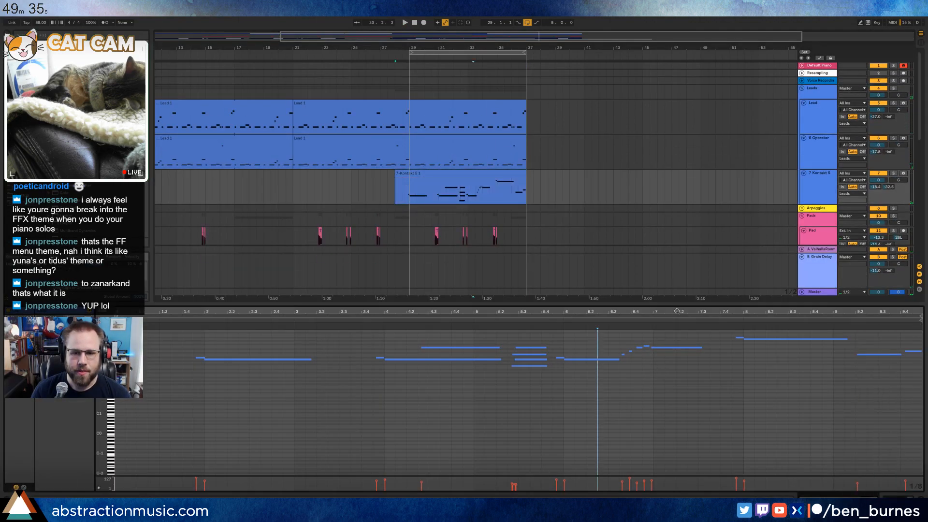
pyautogui.moveTo(677, 311); pyautogui.dragTo(594, 383)
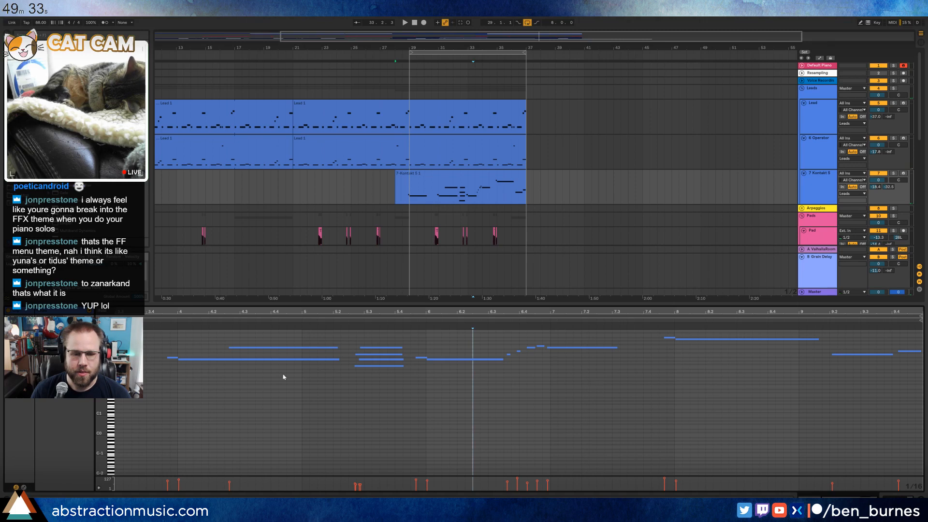
pyautogui.moveTo(101, 361); pyautogui.dragTo(136, 414)
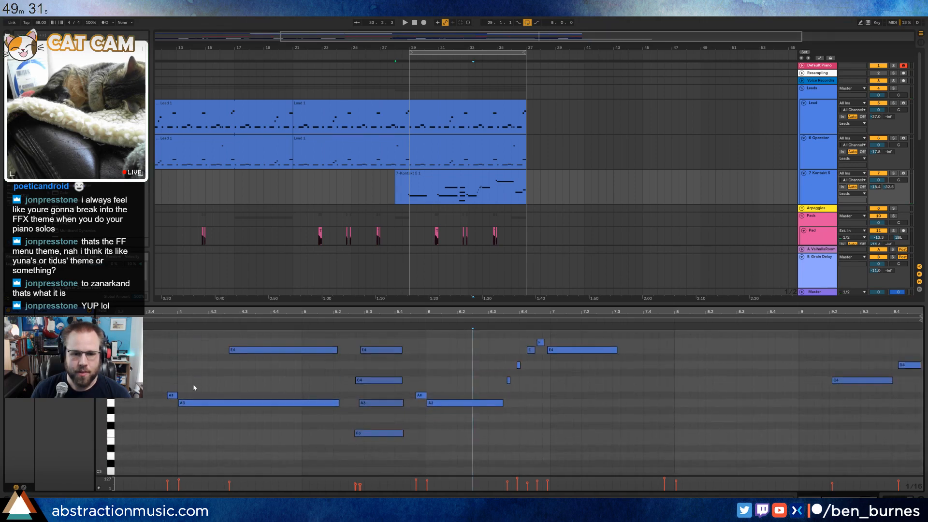
pyautogui.moveTo(377, 369); pyautogui.dragTo(381, 402)
pyautogui.hotkey('ctrl', 'c')
pyautogui.click(570, 391)
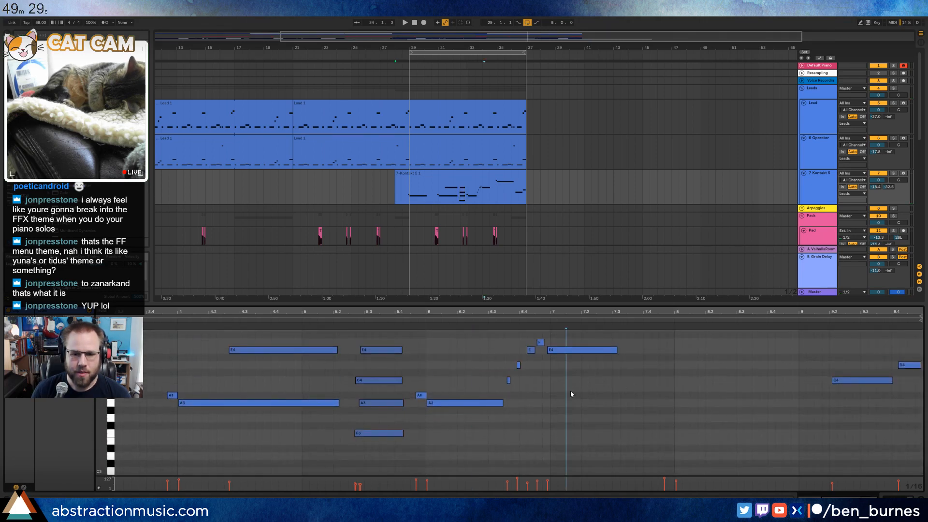
pyautogui.hotkey('ctrl', 'v')
pyautogui.click(604, 390)
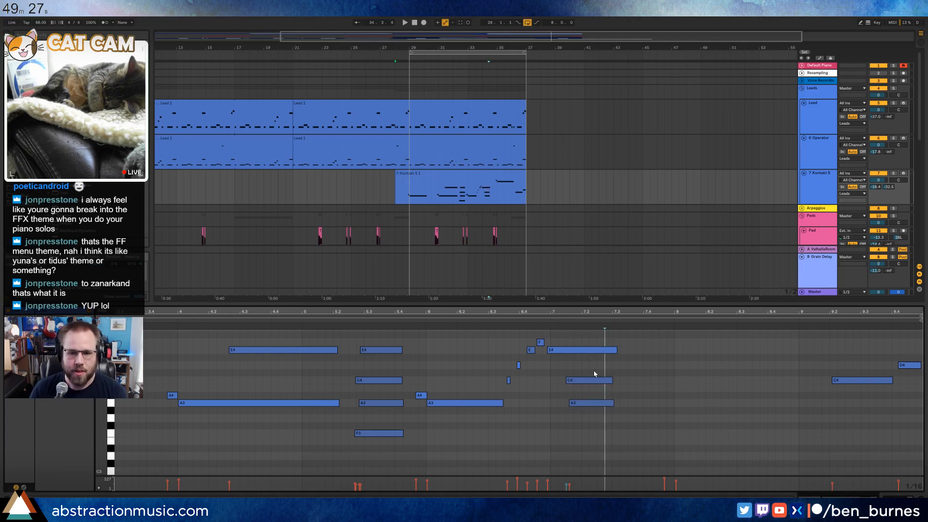
# - Transpose the pasted C4 note to D3, keep the other pasted note at A3, and play the passage
pyautogui.moveTo(596, 372); pyautogui.dragTo(599, 385)
pyautogui.press('Up')
pyautogui.press('Up')
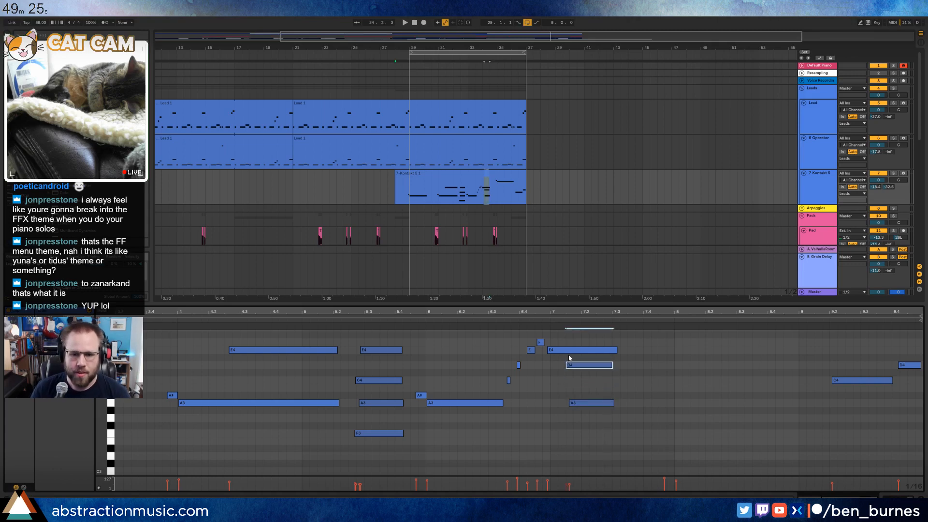
pyautogui.keyDown('shift'); pyautogui.click(575, 404); pyautogui.keyUp('shift')
pyautogui.hotkey('shift', 'Down')
pyautogui.moveTo(570, 455); pyautogui.dragTo(587, 474)
pyautogui.hotkey('shift', 'Up')
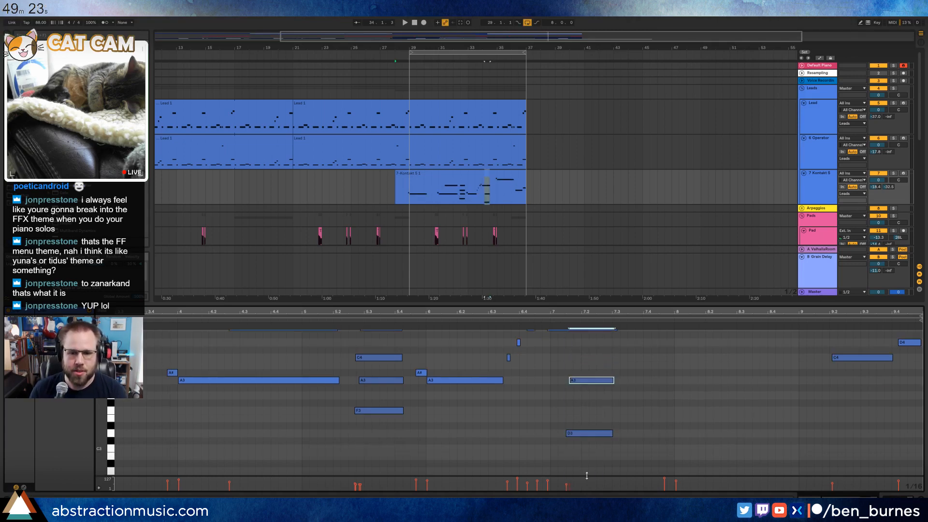
pyautogui.click(533, 319)
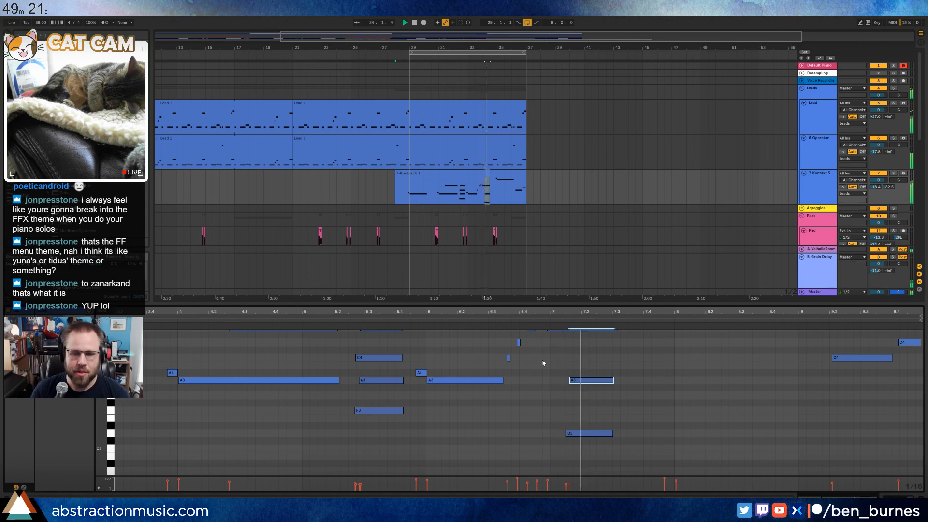
# - Raise the pasted lower note to E3 and play the passage
pyautogui.press('space')
pyautogui.click(589, 433)
pyautogui.press('Up')
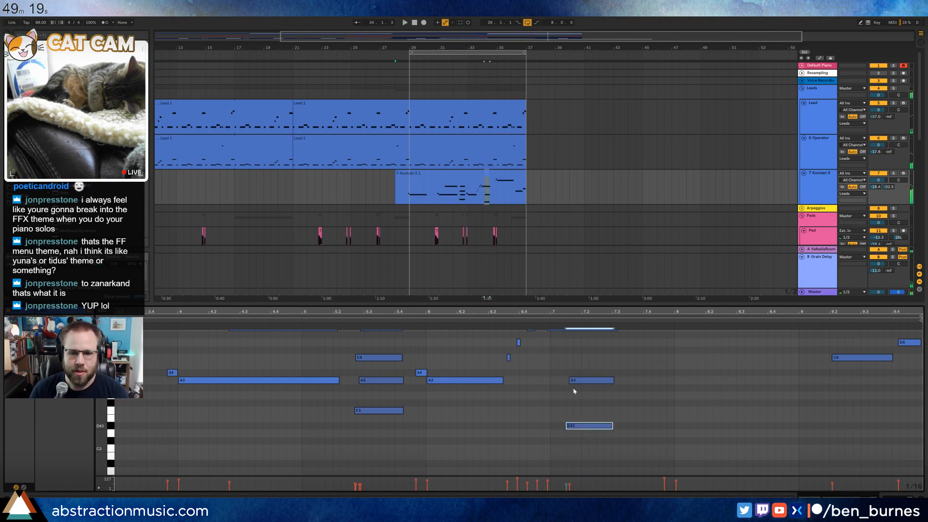
pyautogui.press('Up')
pyautogui.click(547, 326)
pyautogui.click(536, 323)
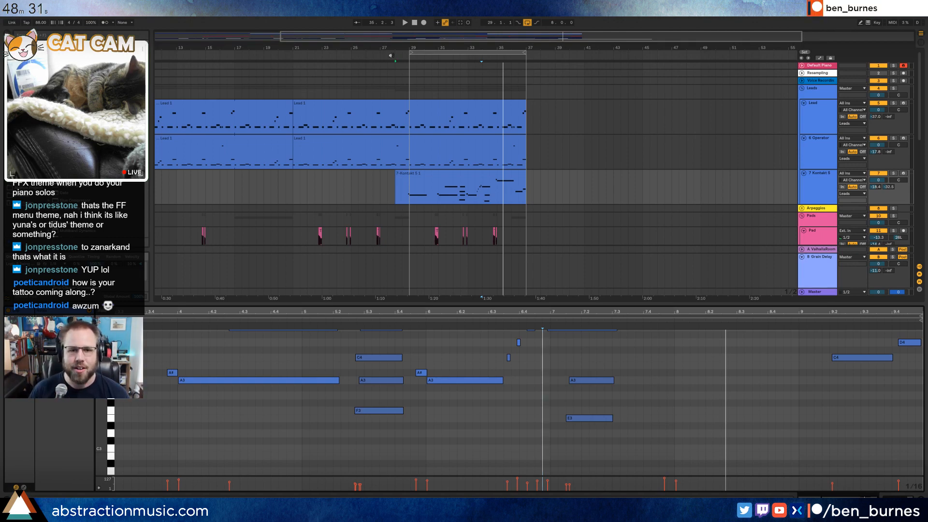
# - Play the arrangement from bar 28 while following the Kontakt clip's notes up to the four-note chord
pyautogui.click(395, 59)
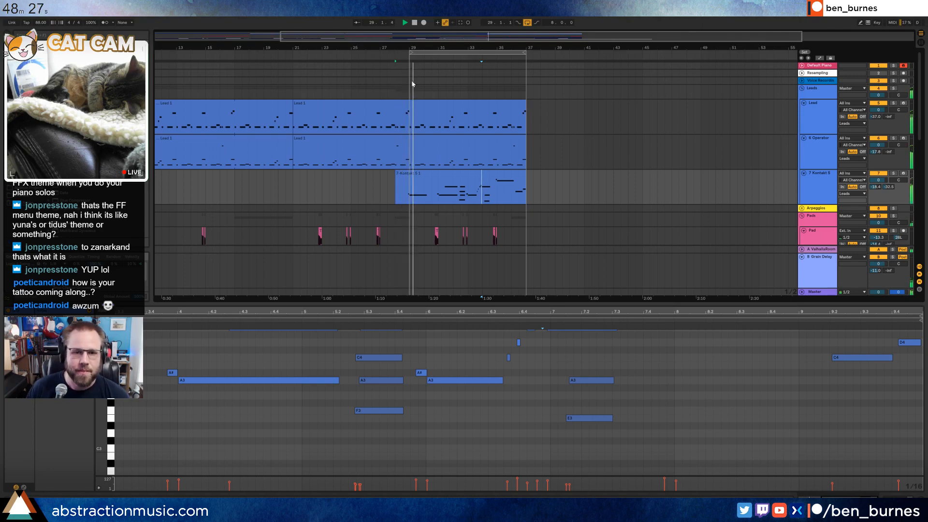
pyautogui.scroll(-5, 412, 83)
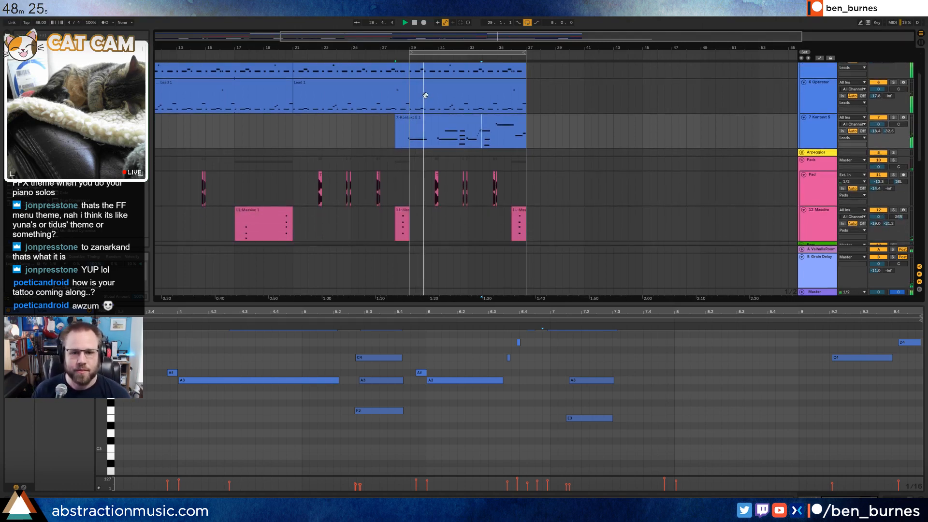
pyautogui.hotkey('shift', 'Tab')
pyautogui.click(437, 131)
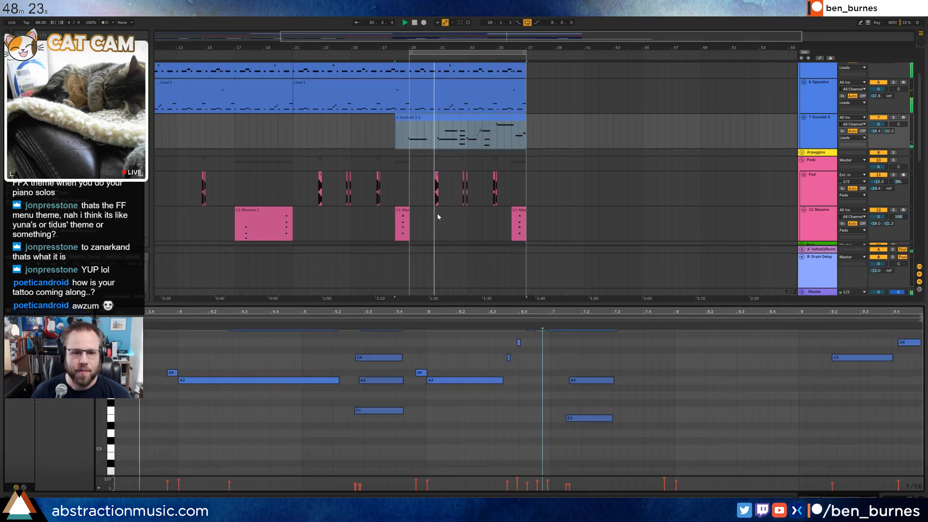
pyautogui.scroll(2, 244, 367)
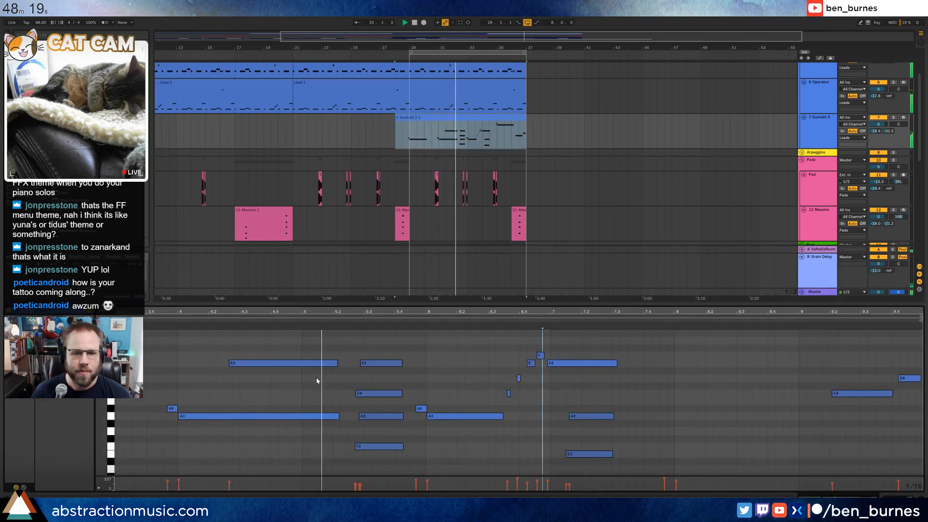
pyautogui.press('space')
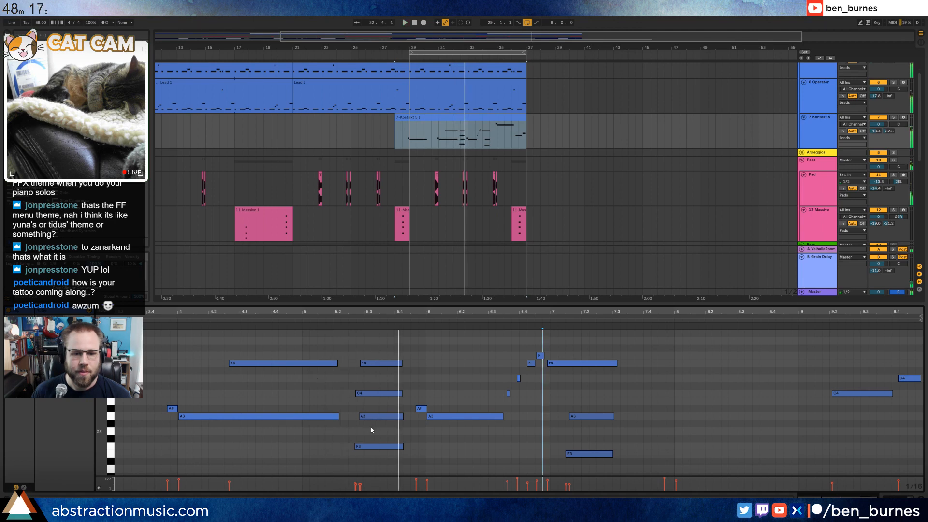
# - Revoice the four-note Kontakt chord as G3, B3, D4 and F4 by transposing its notes
pyautogui.moveTo(381, 355); pyautogui.dragTo(383, 431)
pyautogui.press('Down')
pyautogui.press('Down')
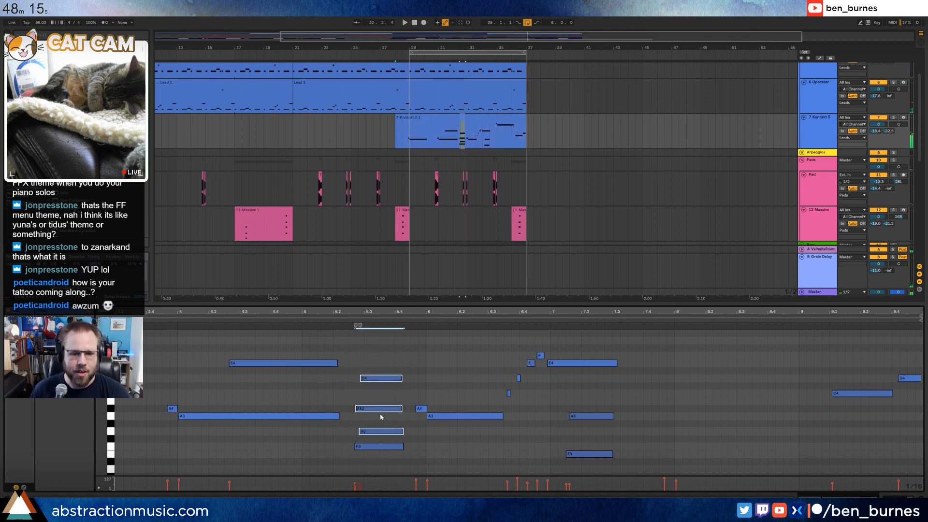
pyautogui.click(380, 411)
pyautogui.press('Up')
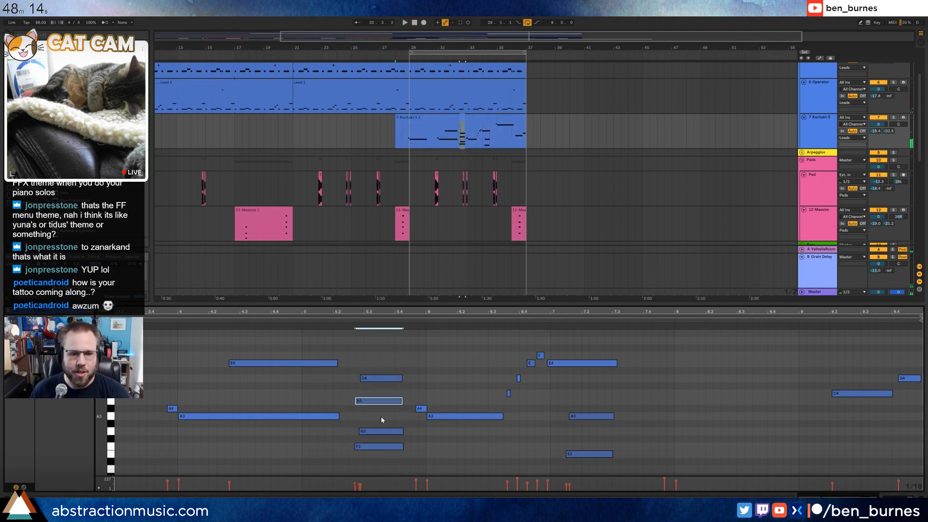
pyautogui.click(375, 450)
pyautogui.hotkey('shift', 'Up')
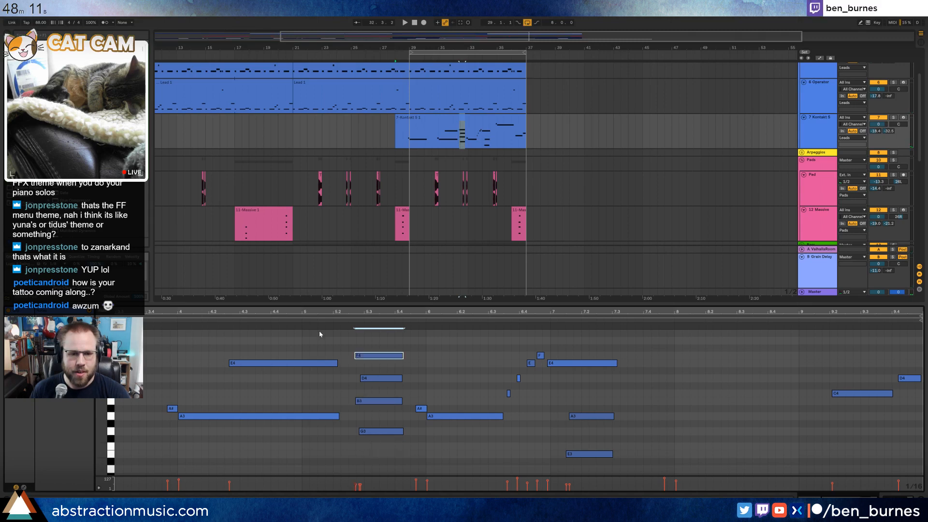
# - Play the four-note chord passage and rebalance the velocities of the chord's F4, D4, B3 and G3 notes
pyautogui.click(310, 320)
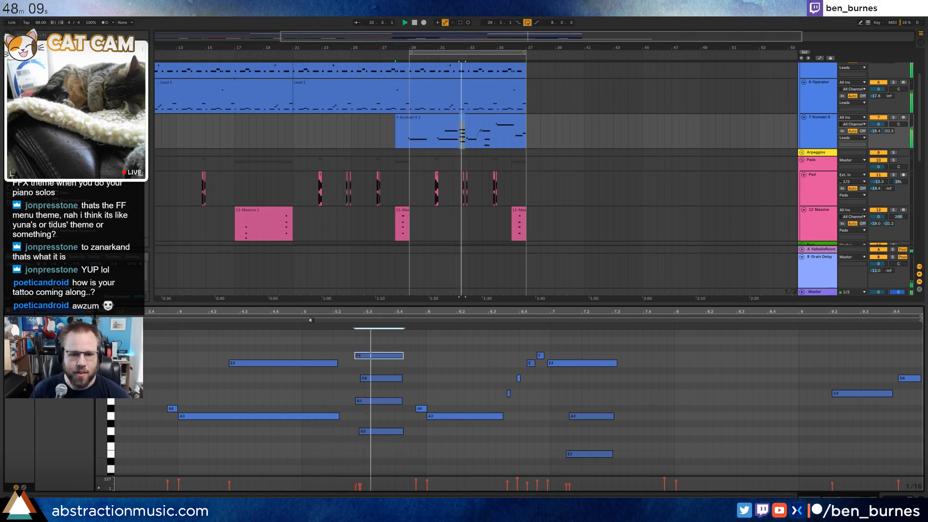
pyautogui.press('space')
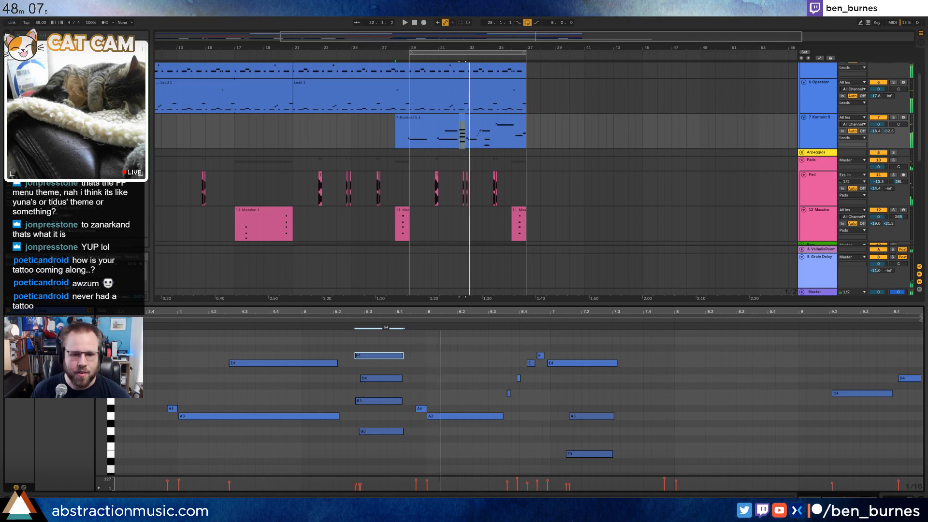
pyautogui.click(273, 319)
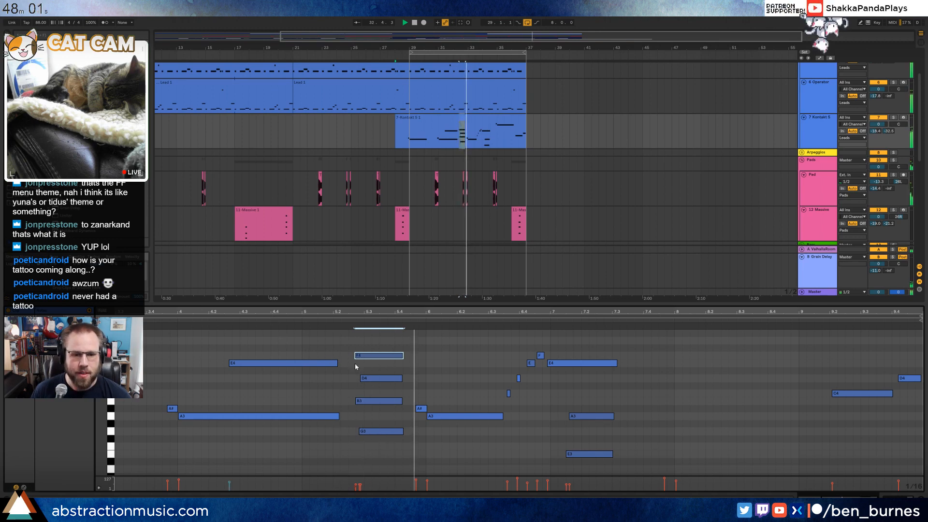
pyautogui.moveTo(371, 366); pyautogui.dragTo(384, 433)
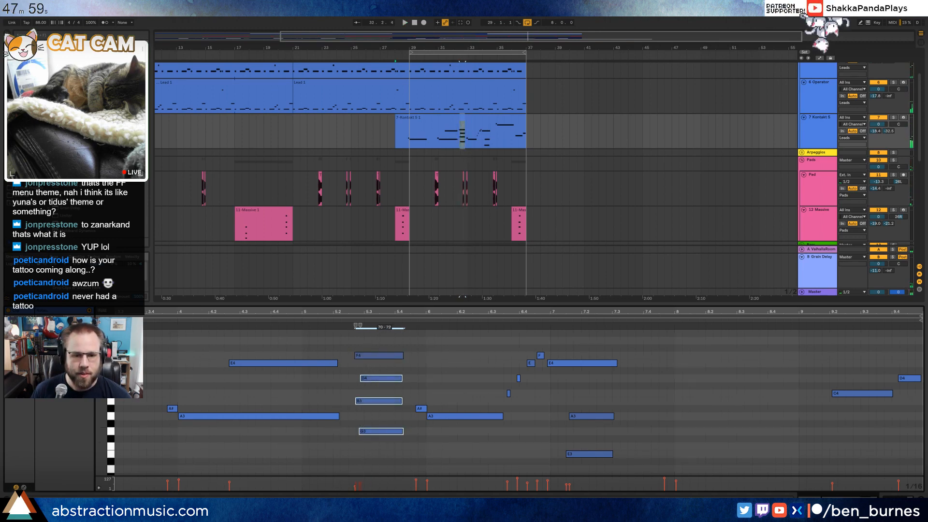
pyautogui.click(347, 376)
pyautogui.moveTo(374, 355); pyautogui.dragTo(374, 347)
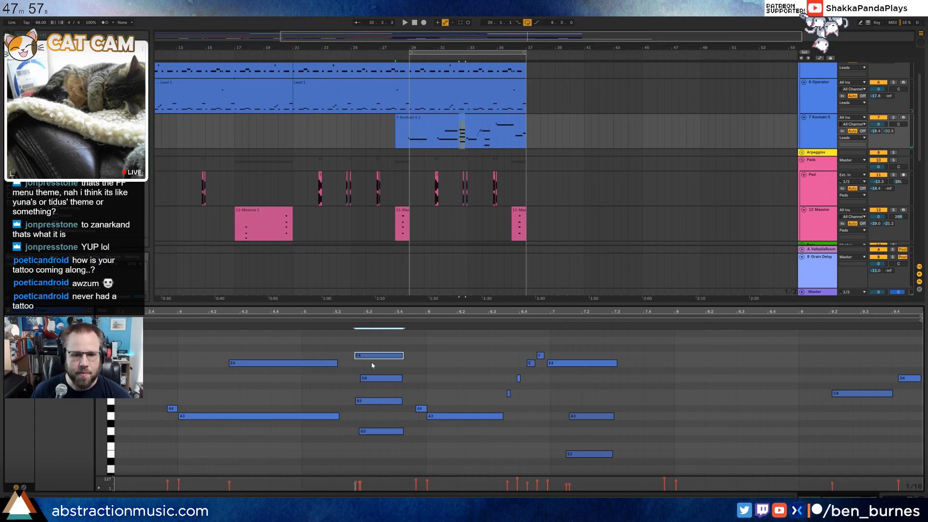
pyautogui.click(377, 402)
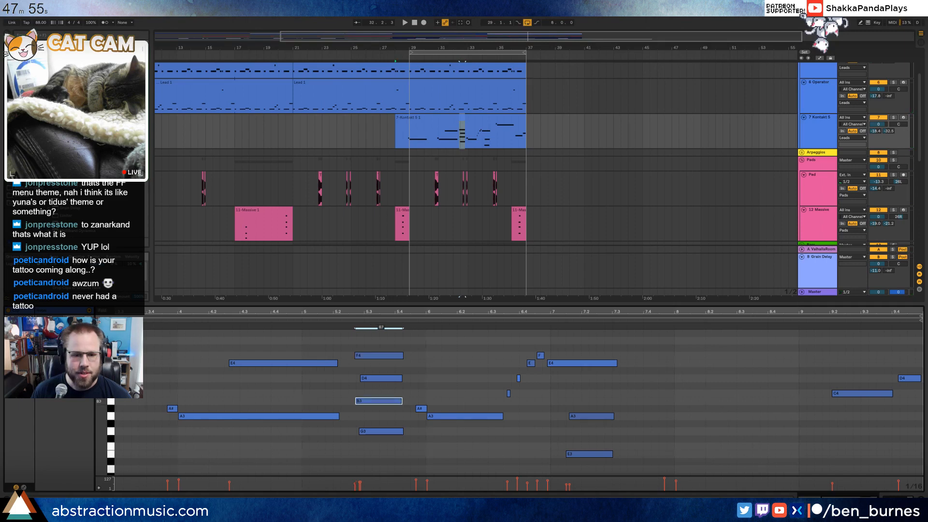
pyautogui.moveTo(377, 401); pyautogui.dragTo(378, 418)
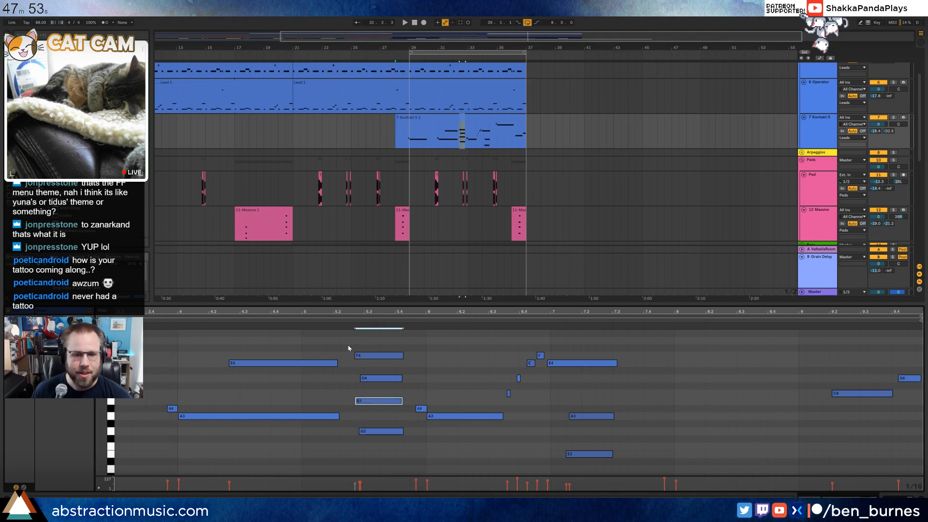
pyautogui.click(376, 380)
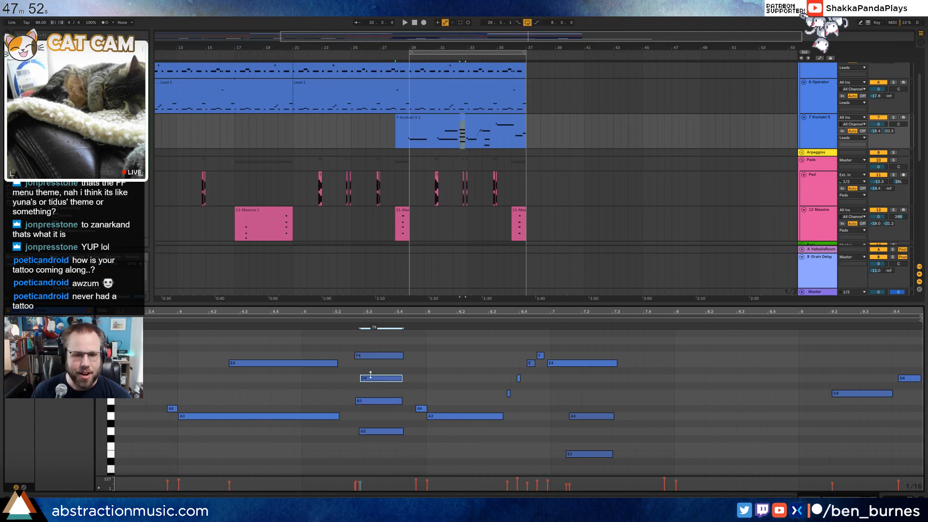
pyautogui.click(373, 431)
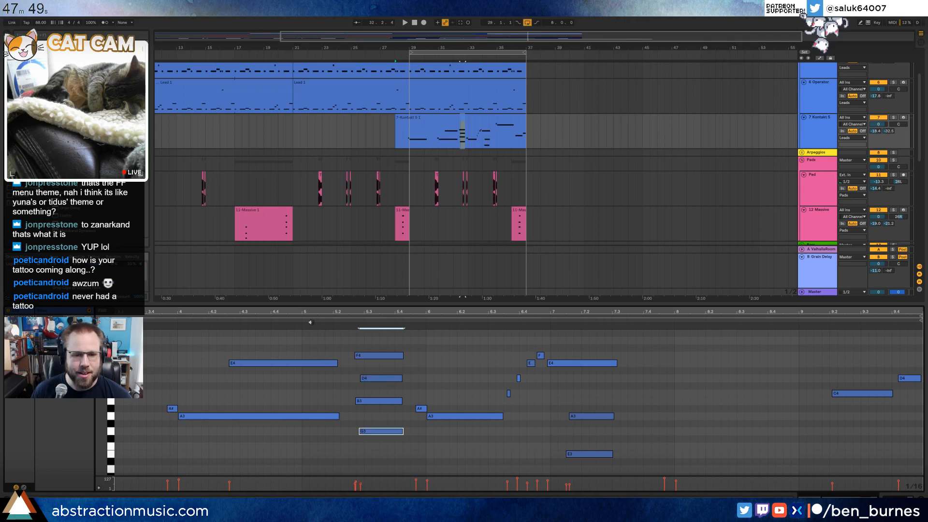
# - Play the chord again and start its D4 and G3 notes slightly earlier
pyautogui.click(311, 321)
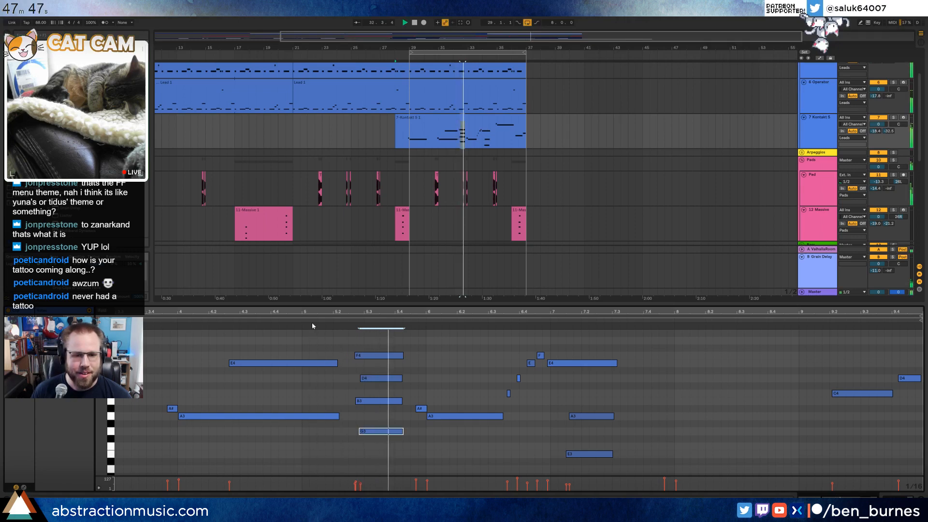
pyautogui.click(363, 378)
pyautogui.press('space')
pyautogui.moveTo(360, 377); pyautogui.dragTo(357, 379)
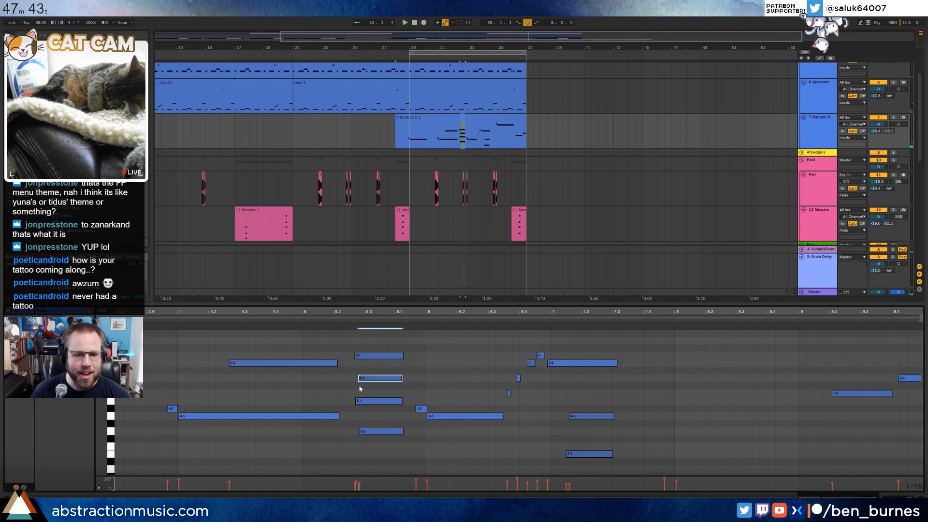
pyautogui.click(358, 431)
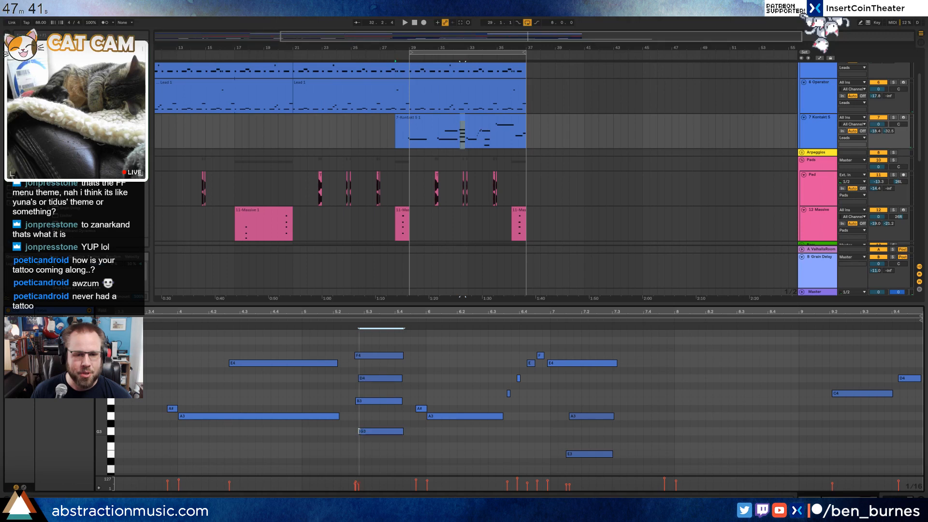
pyautogui.press('space')
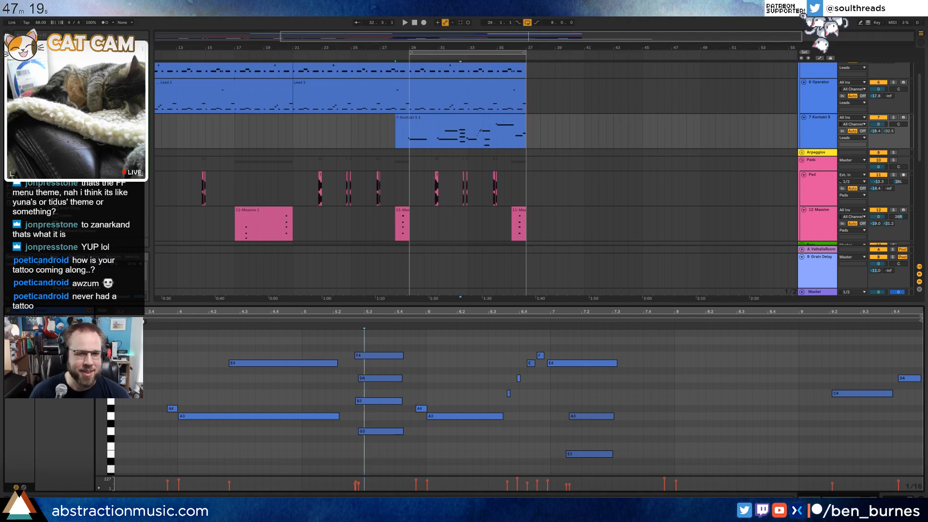
# - Play the Kontakt passage through, shorten the long A4 note slightly and add a short A4 note after it
pyautogui.click(144, 320)
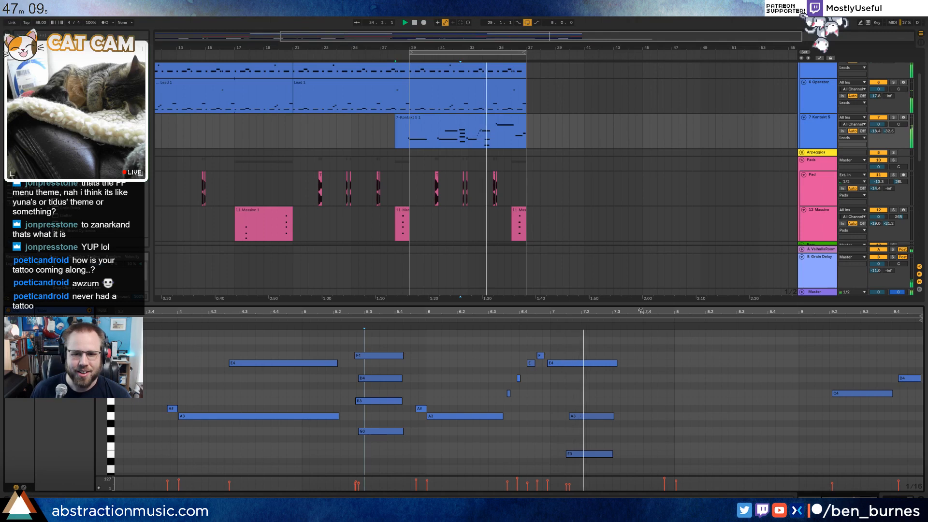
pyautogui.moveTo(641, 311); pyautogui.dragTo(640, 309)
pyautogui.scroll(-1, 651, 342)
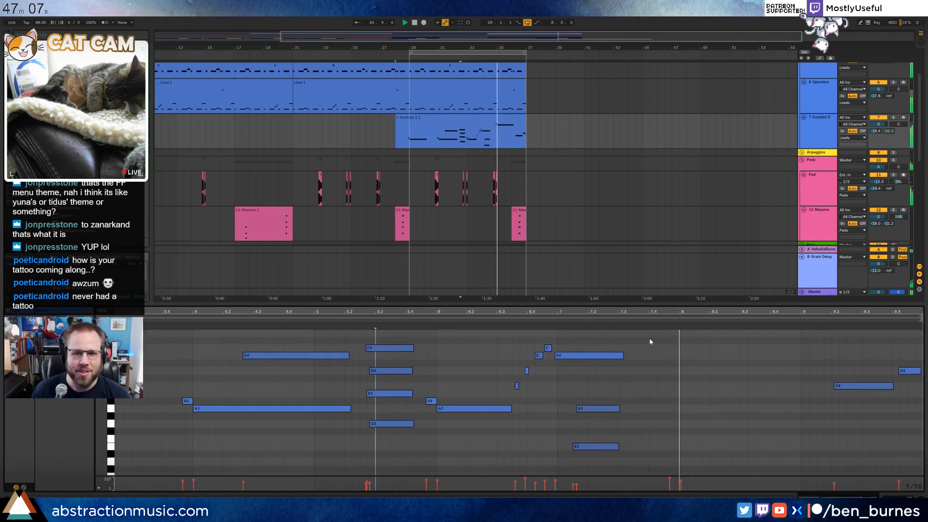
pyautogui.scroll(5, 652, 348)
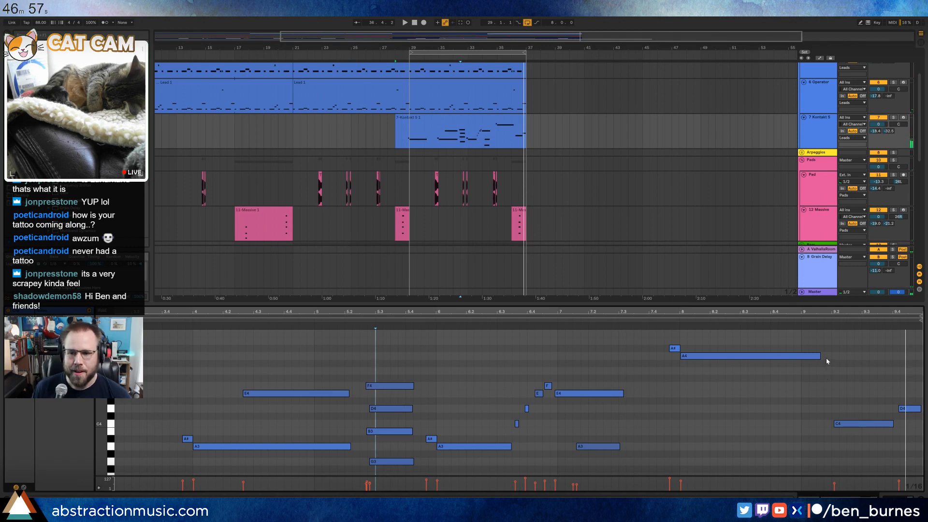
pyautogui.moveTo(819, 357); pyautogui.dragTo(815, 357)
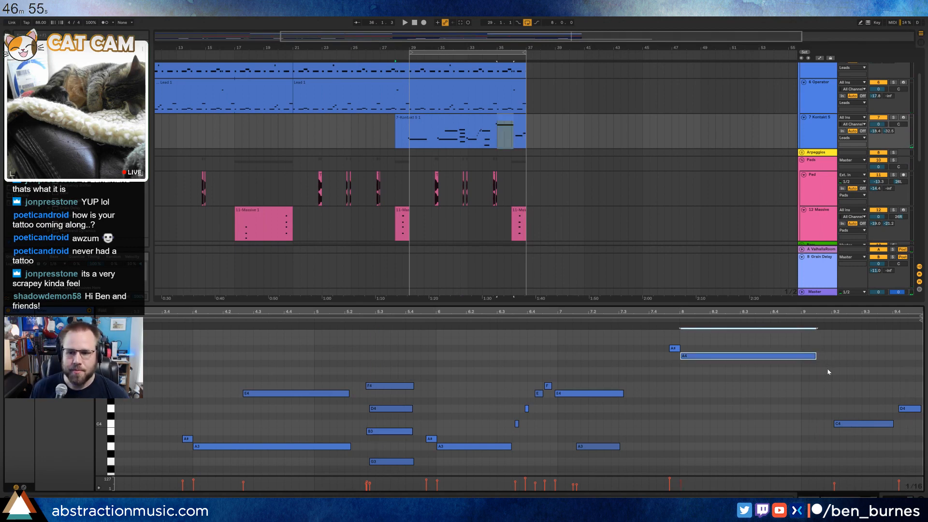
pyautogui.click(822, 357)
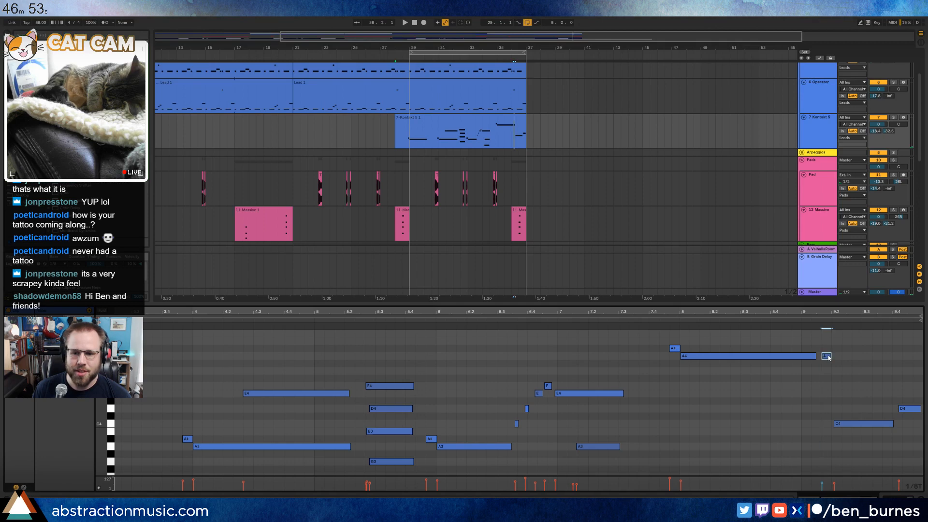
pyautogui.doubleClick(826, 357)
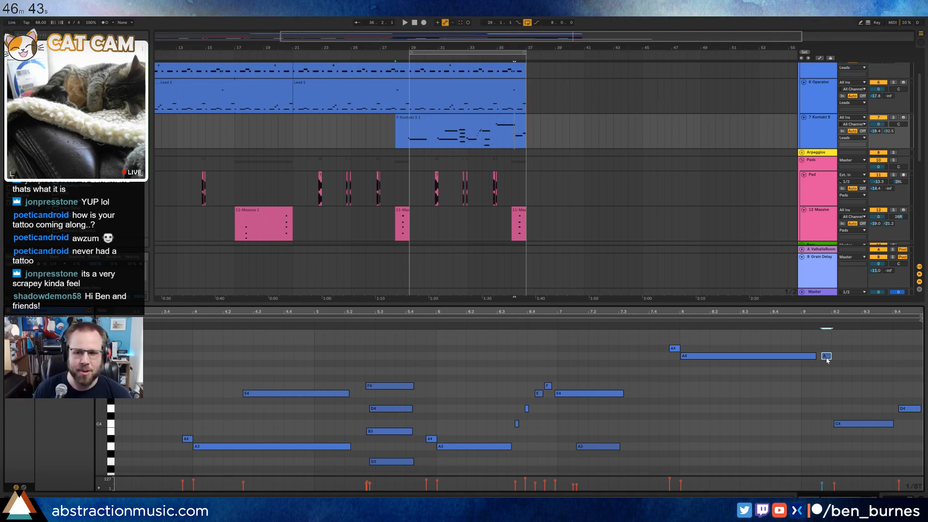
# - Play the end of the Kontakt clip and lower its final D4 note to C#4
pyautogui.click(780, 320)
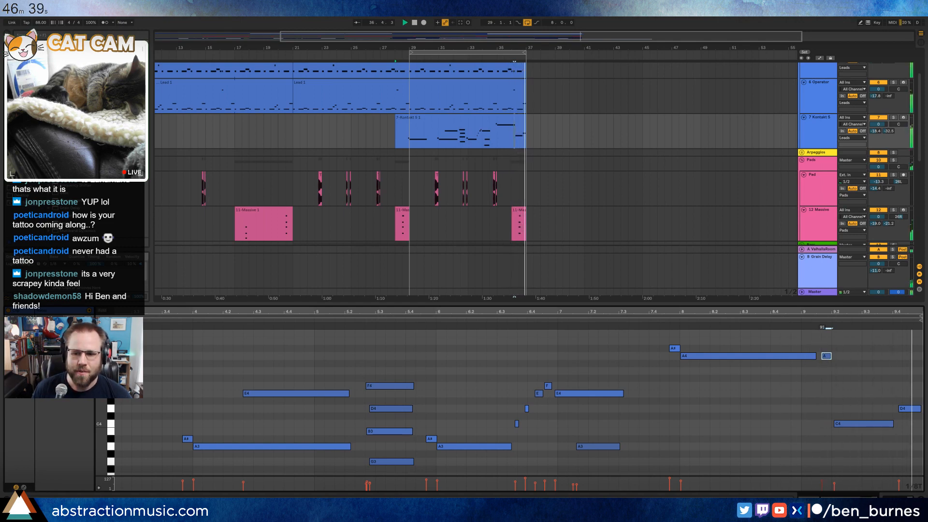
pyautogui.click(910, 408)
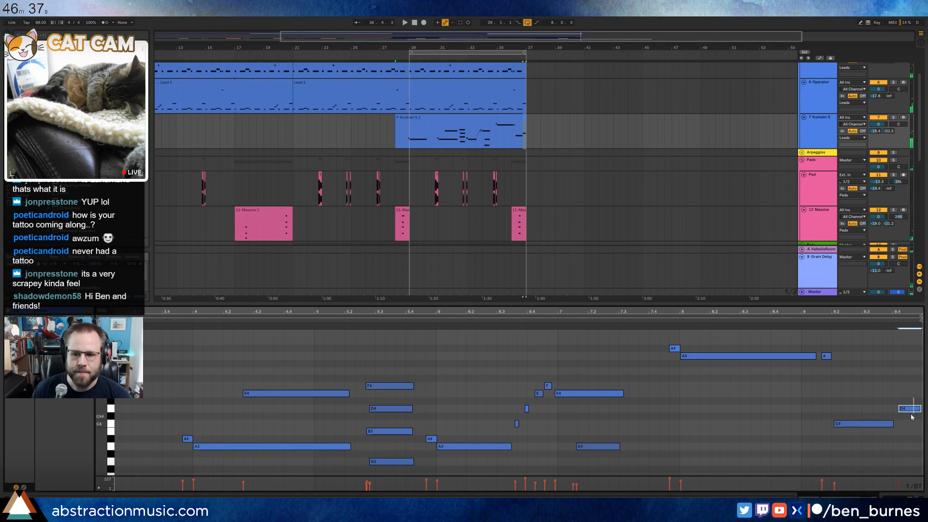
pyautogui.press('Down')
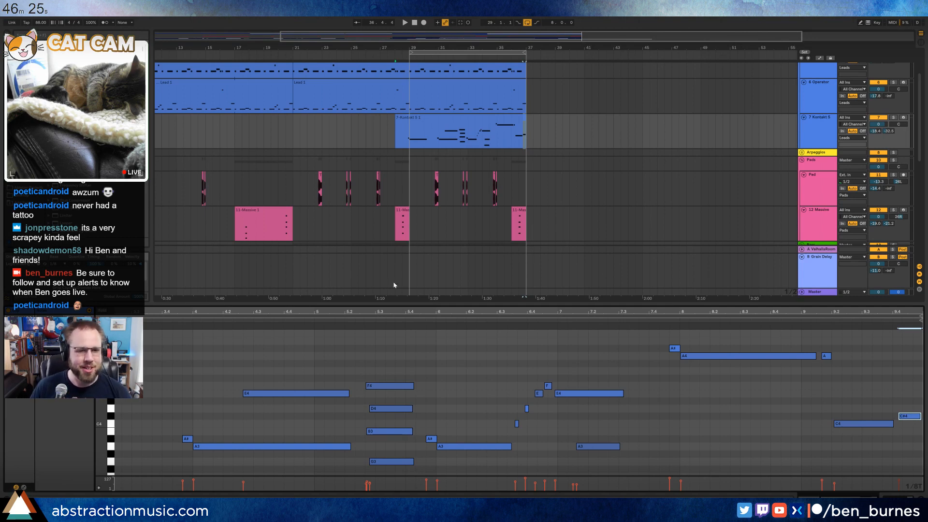
# - Duplicate the Kontakt clip so the copy starts at bar 37
pyautogui.moveTo(417, 37); pyautogui.dragTo(393, 67)
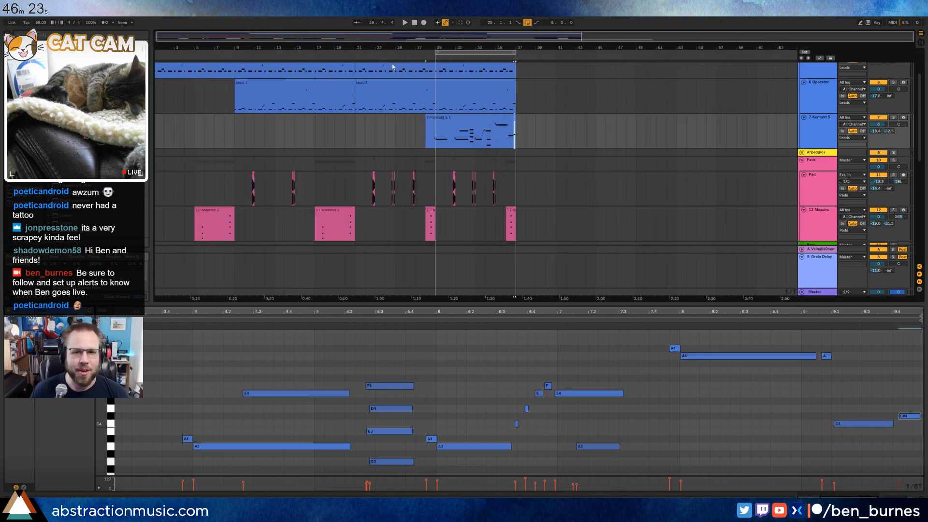
pyautogui.click(475, 118)
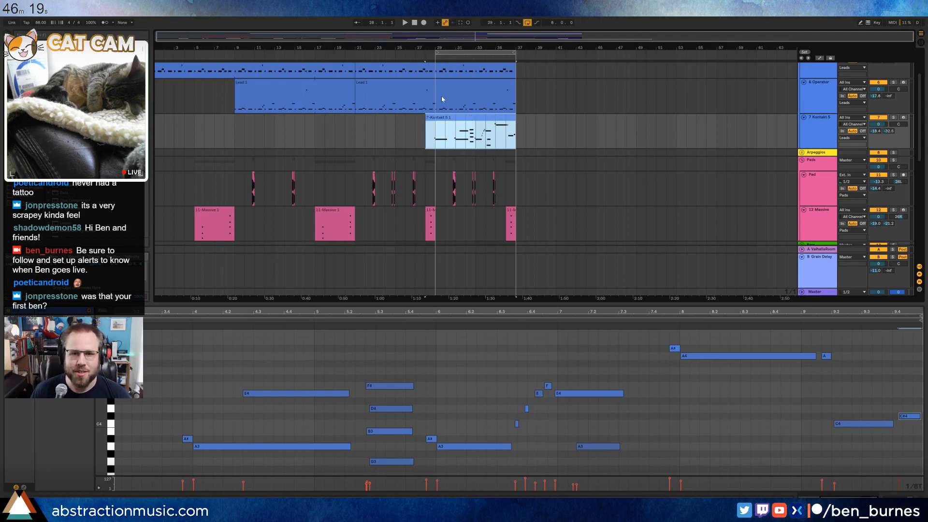
pyautogui.hotkey('ctrl', 'd')
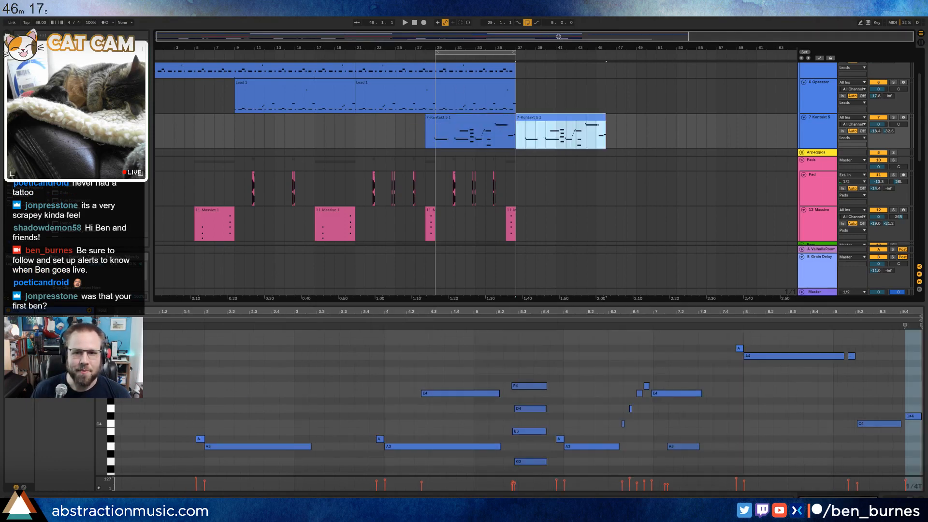
# - Delete the short A#3 note just before the first long A3 note in the duplicated Kontakt clip
pyautogui.moveTo(558, 36); pyautogui.dragTo(465, 121)
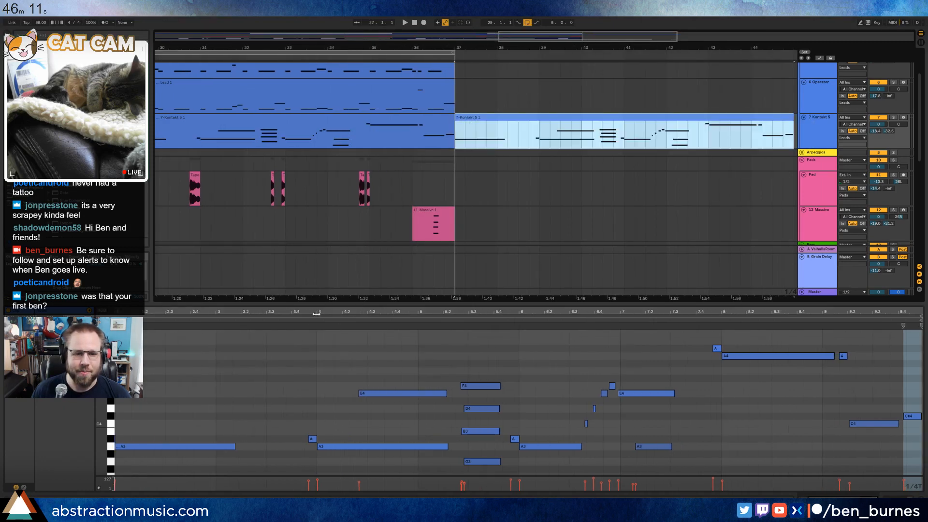
pyautogui.moveTo(316, 314); pyautogui.dragTo(414, 314)
pyautogui.moveTo(189, 426); pyautogui.dragTo(218, 438)
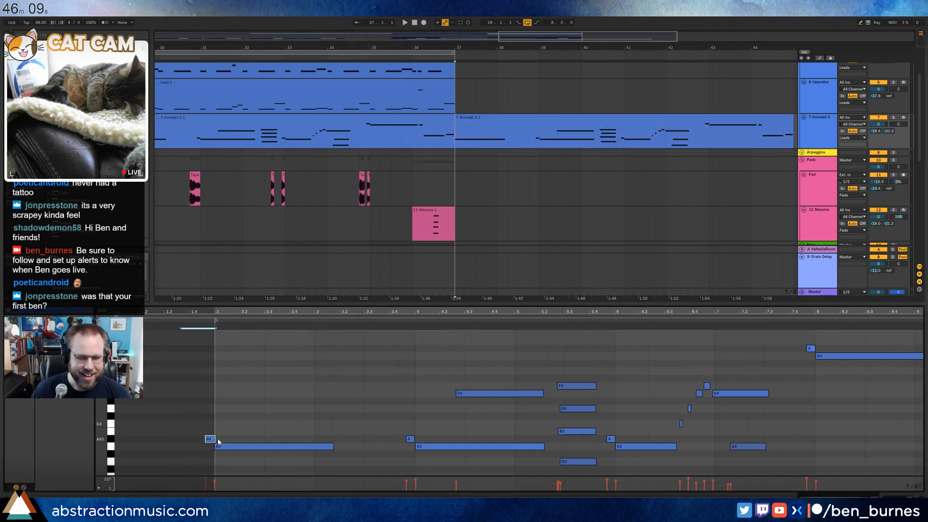
pyautogui.press('Delete')
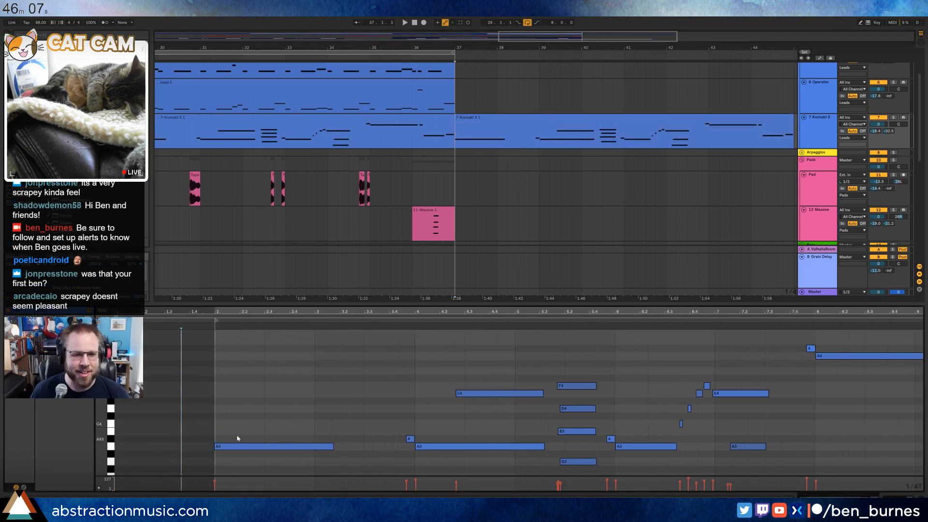
pyautogui.click(238, 445)
# - Extend the cassette tape ambience clip on the first AmbWAV track to beyond bar 65
pyautogui.moveTo(411, 48); pyautogui.dragTo(411, 26)
pyautogui.scroll(3, 504, 210)
pyautogui.scroll(-5, 479, 165)
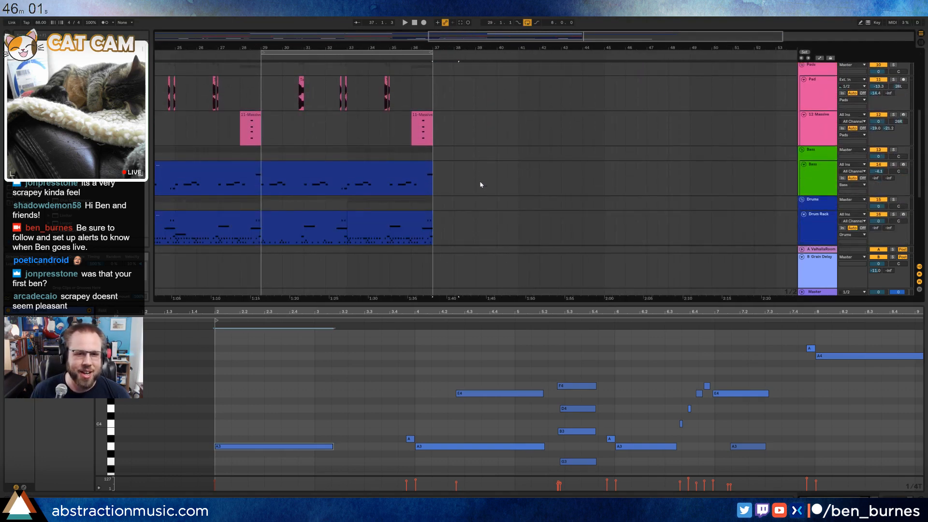
pyautogui.click(457, 229)
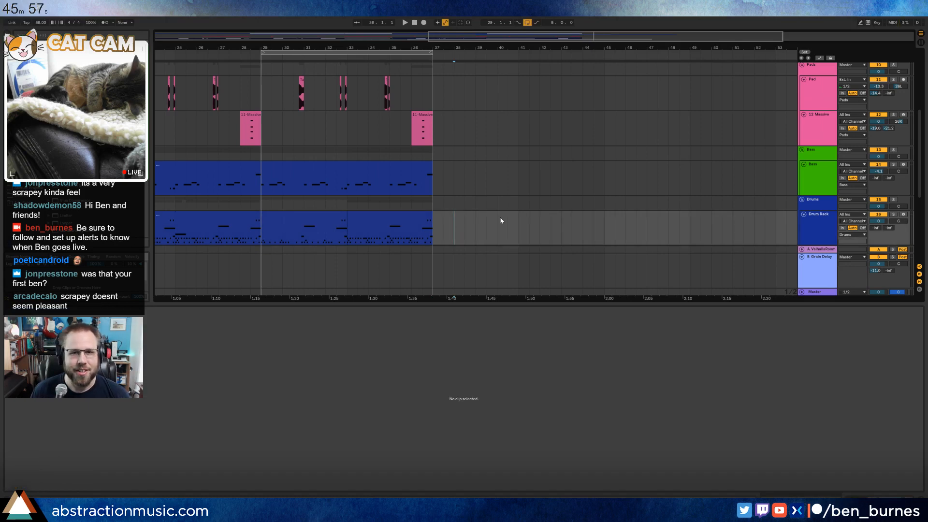
pyautogui.scroll(-1, 496, 201)
pyautogui.hotkey('shift', 'Tab')
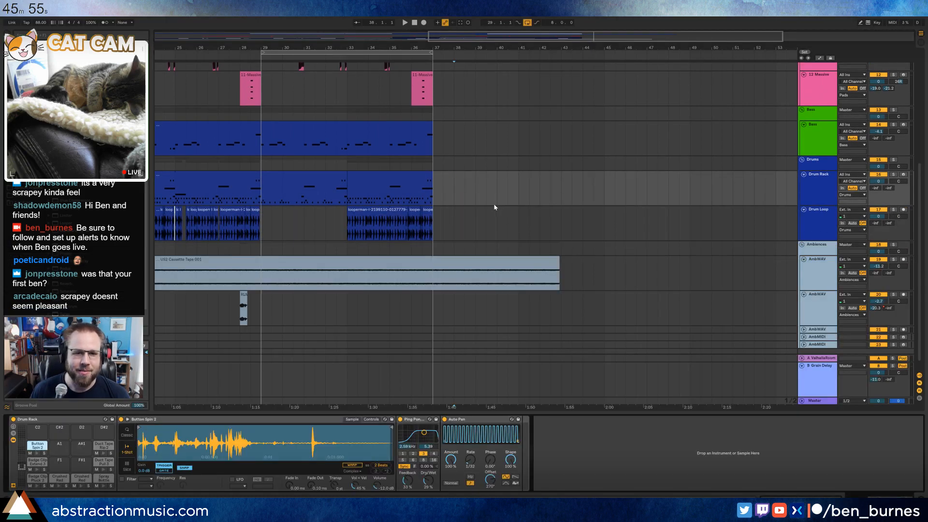
pyautogui.scroll(-1, 495, 207)
pyautogui.doubleClick(506, 41)
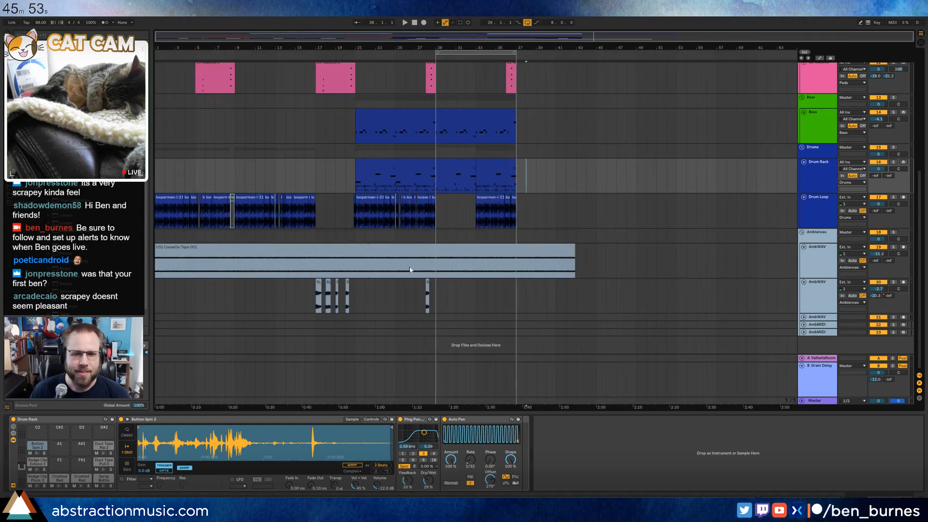
pyautogui.click(595, 256)
pyautogui.moveTo(574, 247); pyautogui.dragTo(799, 249)
pyautogui.click(702, 222)
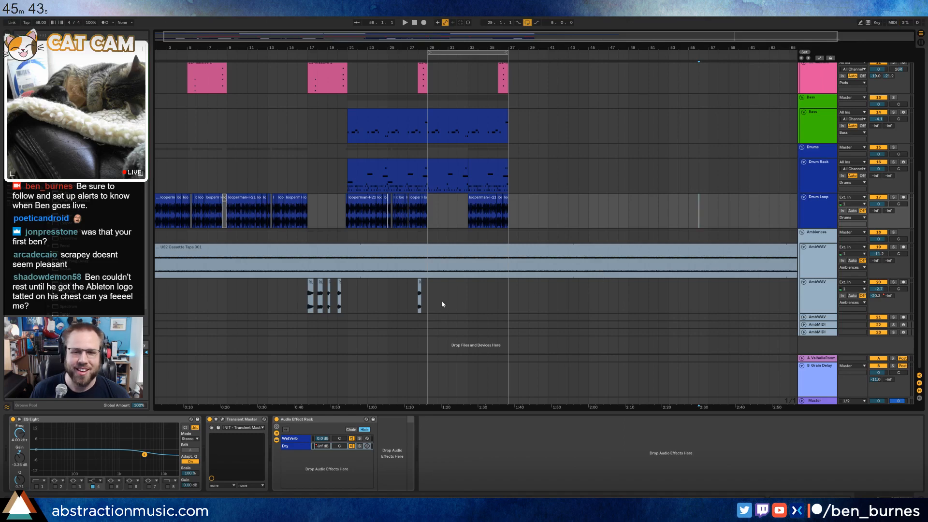
# - Extend the Lead and Operator clips that start at bar 21 to bar 45, splitting the Lead clip at bar 37
pyautogui.click(428, 296)
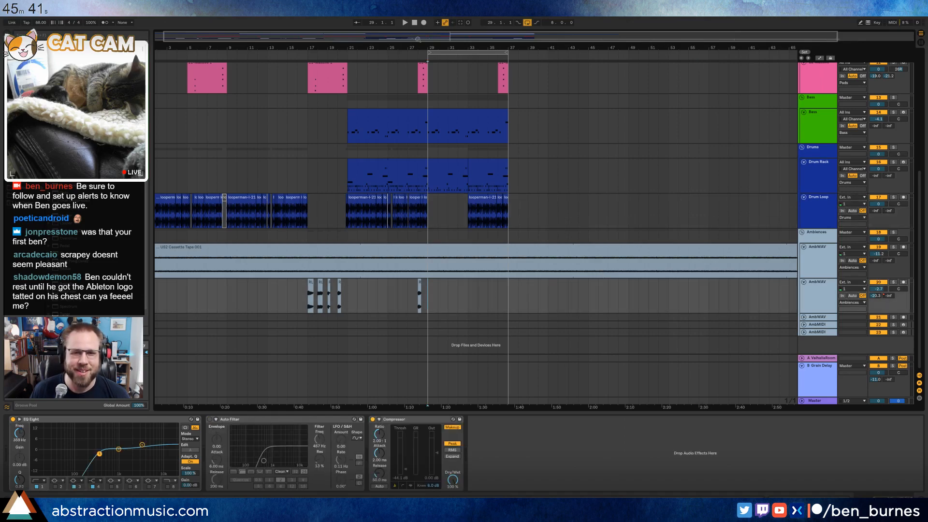
pyautogui.scroll(10, 516, 174)
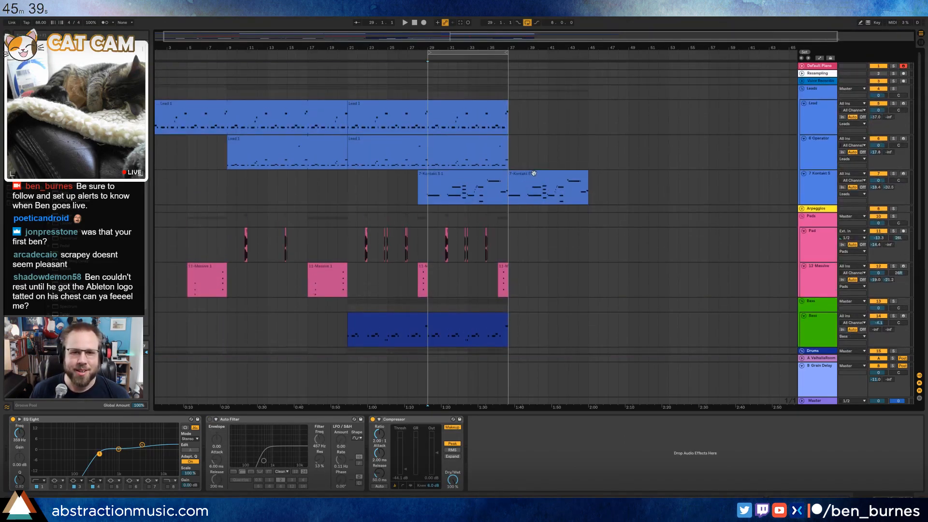
pyautogui.click(452, 108)
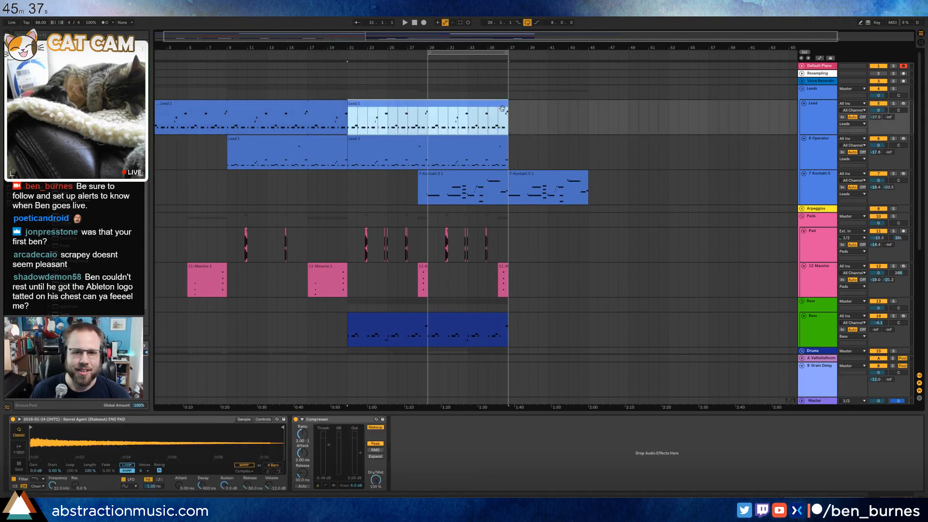
pyautogui.moveTo(507, 107); pyautogui.dragTo(590, 105)
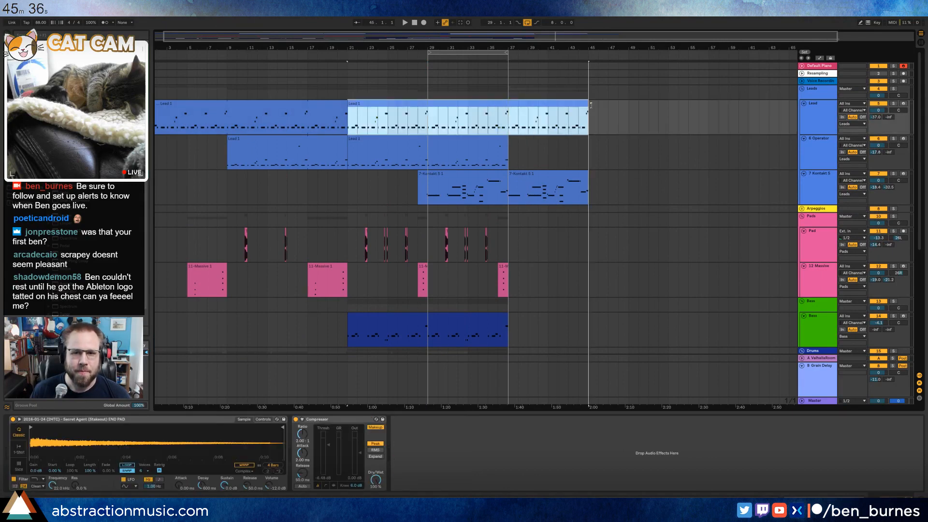
pyautogui.click(509, 146)
pyautogui.moveTo(509, 147); pyautogui.dragTo(510, 119)
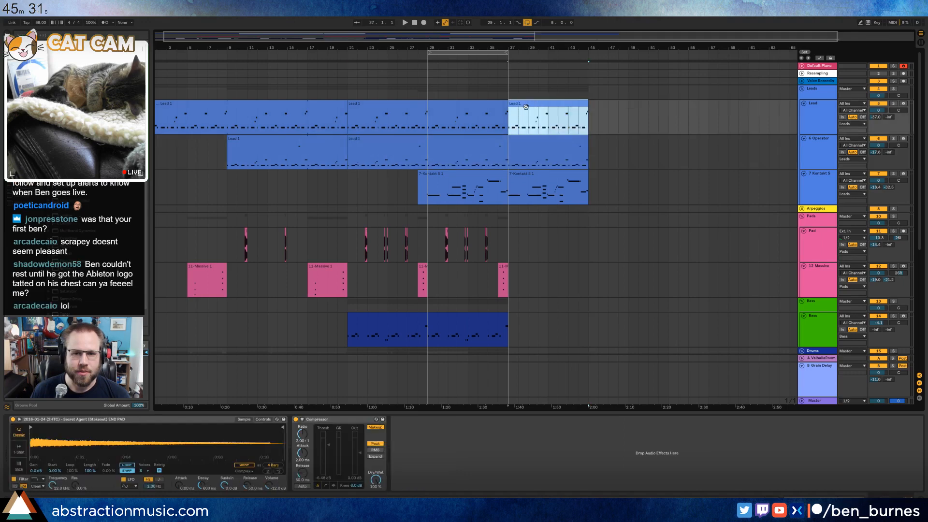
# - Arm the Lead track for recording and audition the arrangement from bar 37
pyautogui.click(903, 104)
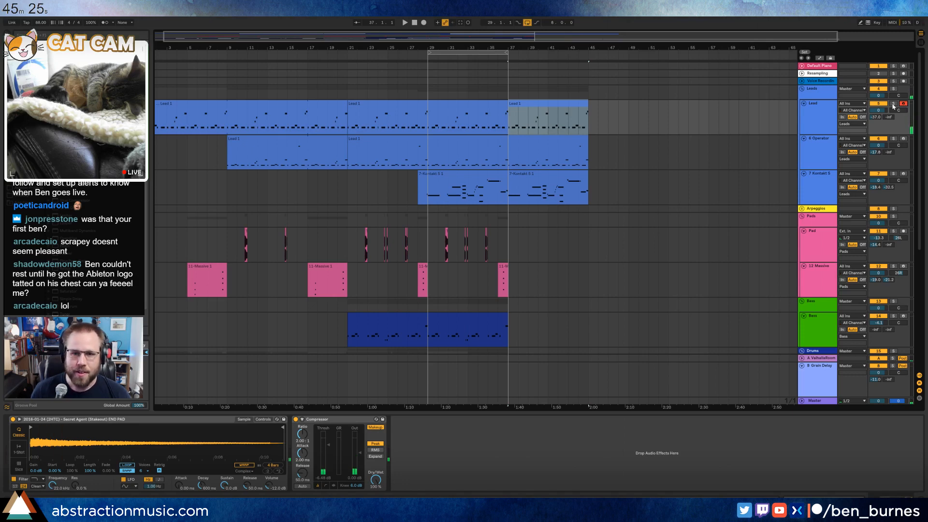
pyautogui.click(517, 104)
pyautogui.press('space')
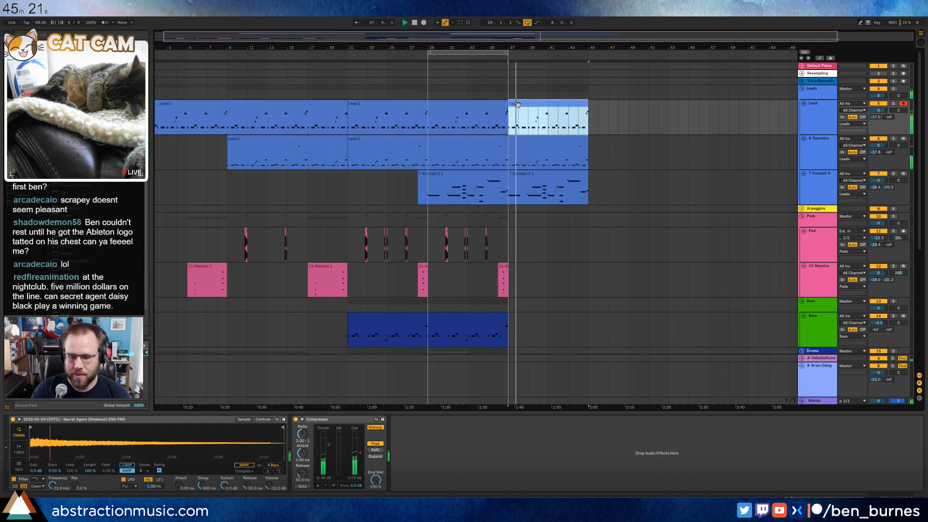
pyautogui.press('space')
pyautogui.press('space')
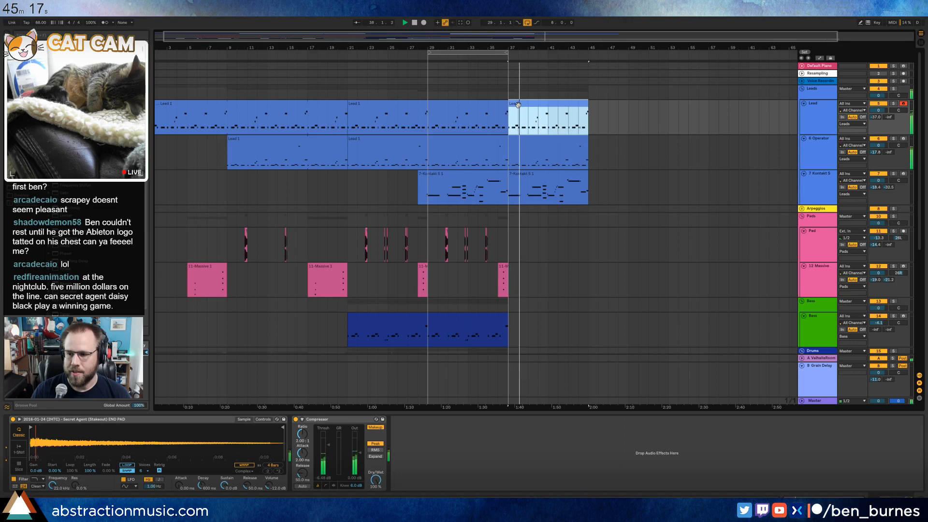
pyautogui.press('space')
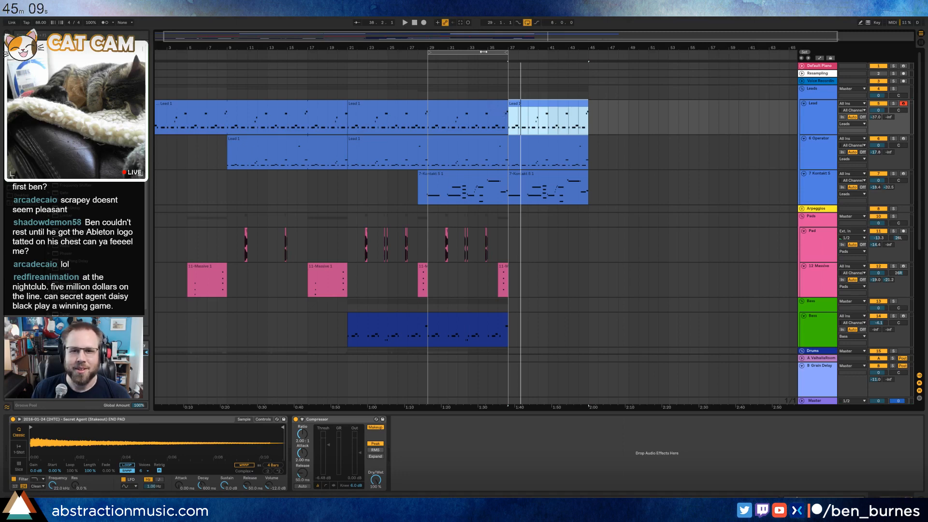
# - Move the eight-bar loop region to bars 37 to 45 and play from the start of the split-off Lead clip
pyautogui.moveTo(483, 52); pyautogui.dragTo(573, 58)
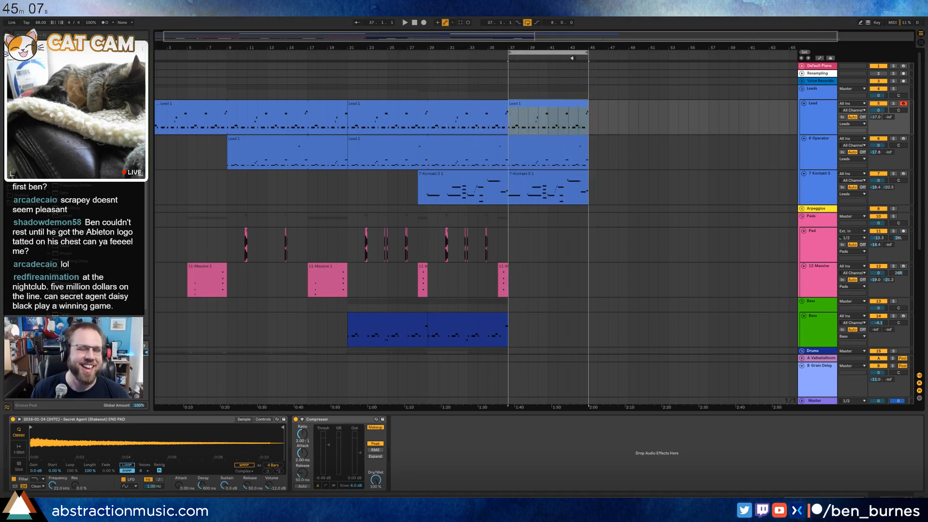
pyautogui.click(529, 104)
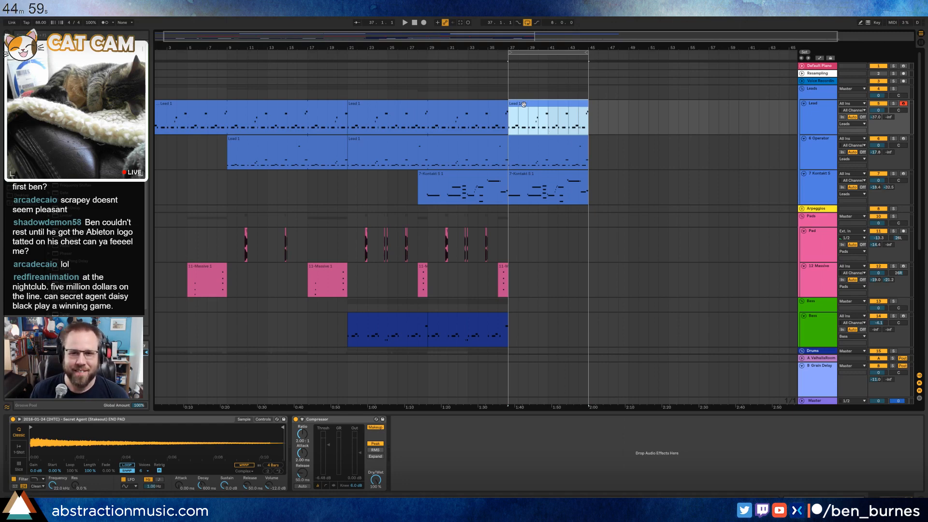
pyautogui.press('space')
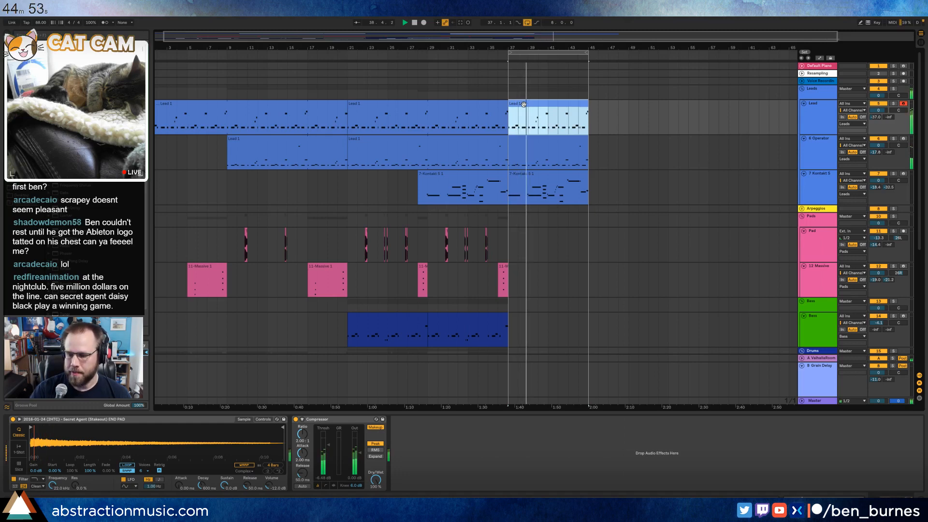
# - Stop playback and open the second 7-Kontakt 5 clip's notes, selecting the first one
pyautogui.press('space')
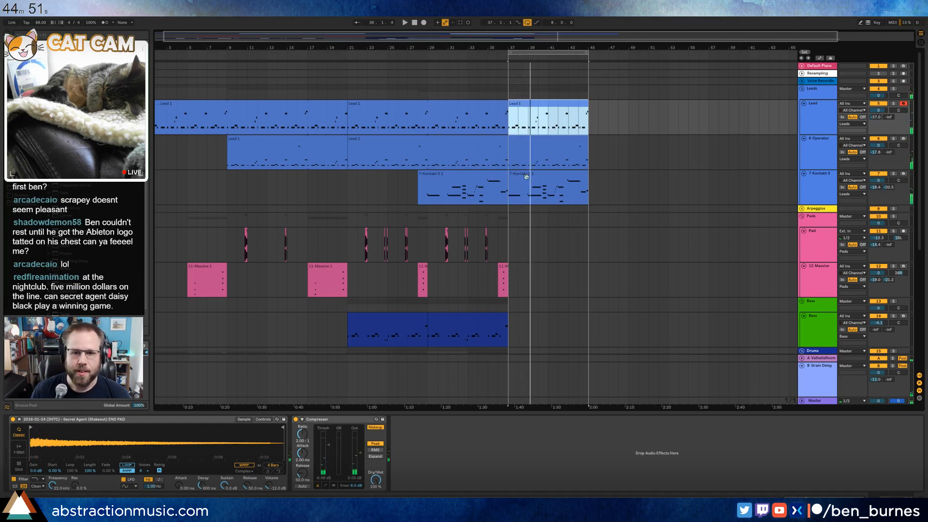
pyautogui.click(522, 179)
pyautogui.doubleClick(523, 179)
pyautogui.click(159, 446)
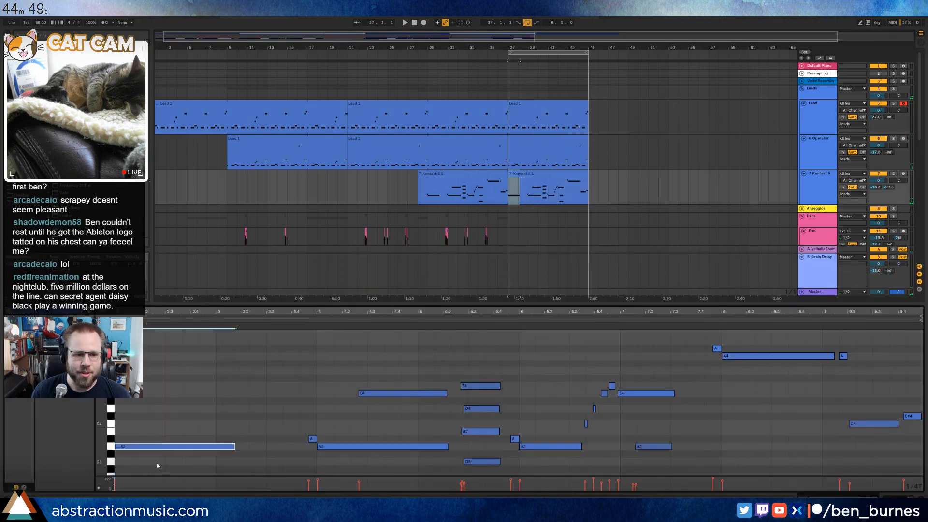
# - Trim the start of the first 7-Kontakt 5 clip by about half a bar so it begins midway through bar 28
pyautogui.click(494, 173)
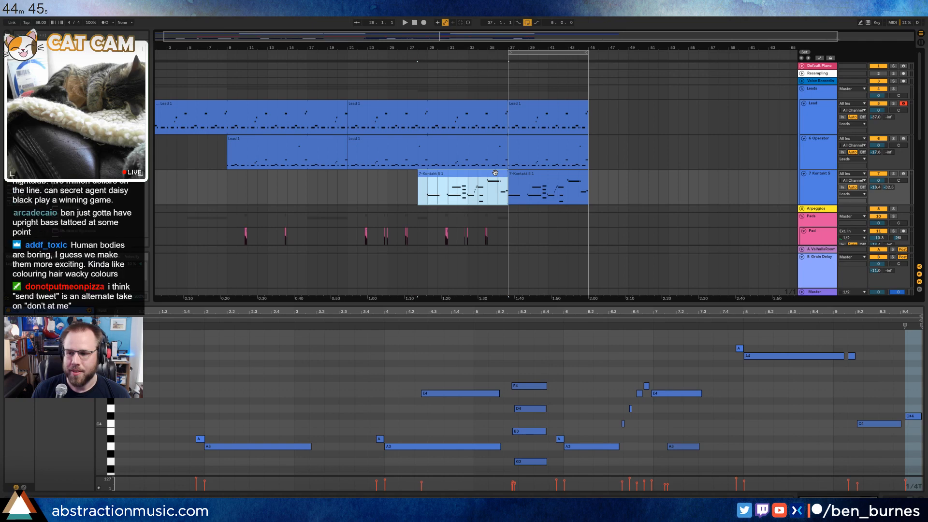
pyautogui.scroll(5, 542, 178)
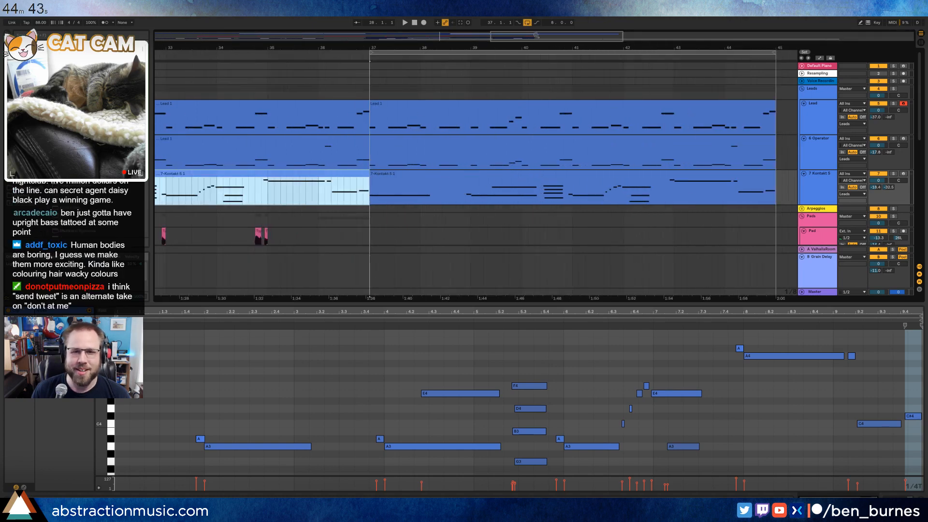
pyautogui.moveTo(536, 35); pyautogui.dragTo(494, 35)
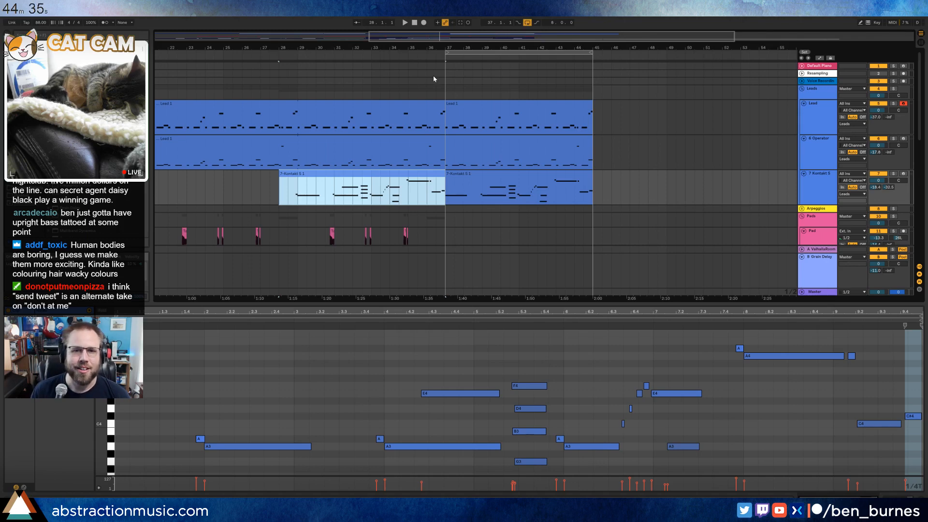
pyautogui.hotkey('shift', 'Tab')
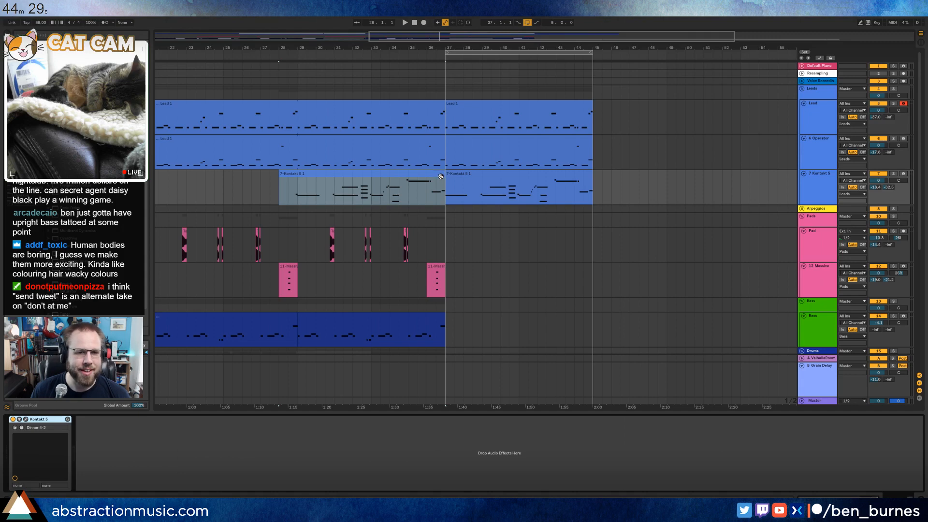
pyautogui.click(279, 194)
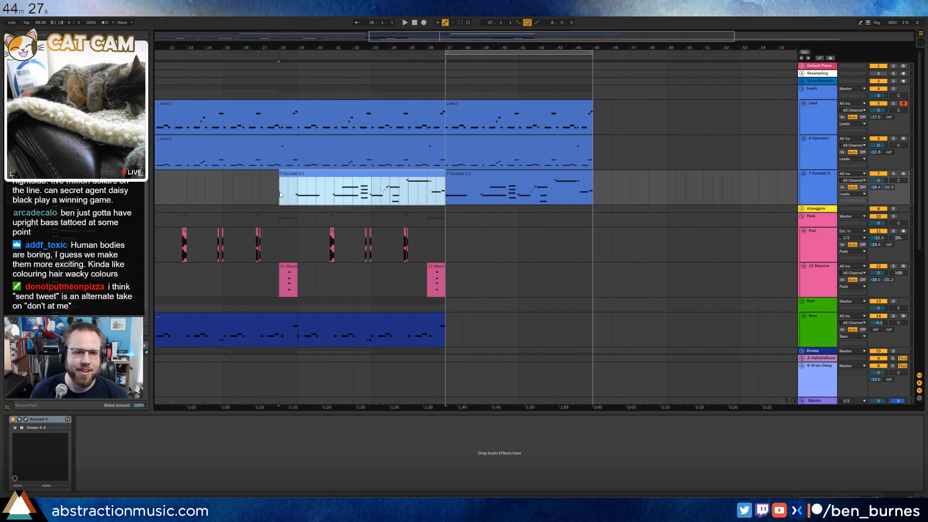
pyautogui.moveTo(279, 174); pyautogui.dragTo(288, 175)
pyautogui.click(277, 193)
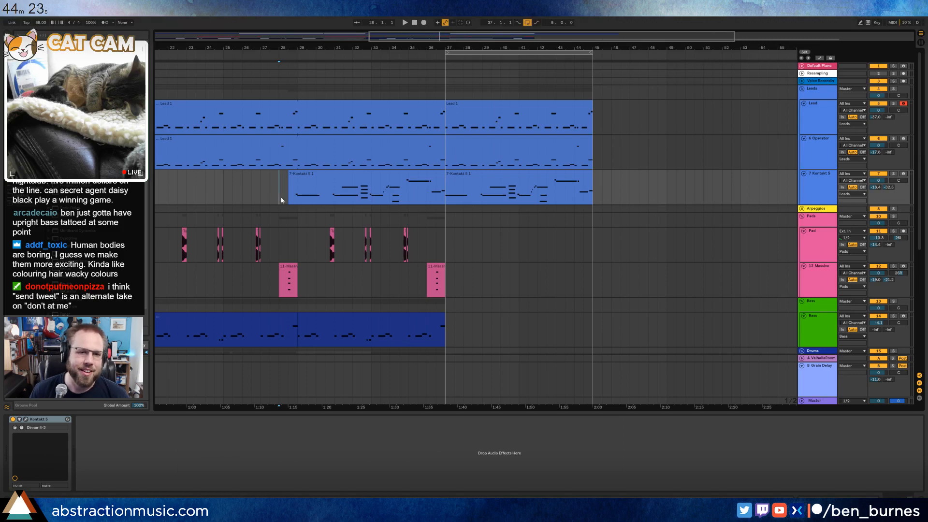
# - Turn on looping for the first Bass clip and extend its end to bar 45, covering the clip after it
pyautogui.moveTo(491, 37); pyautogui.dragTo(491, 21)
pyautogui.scroll(-2, 514, 194)
pyautogui.click(393, 221)
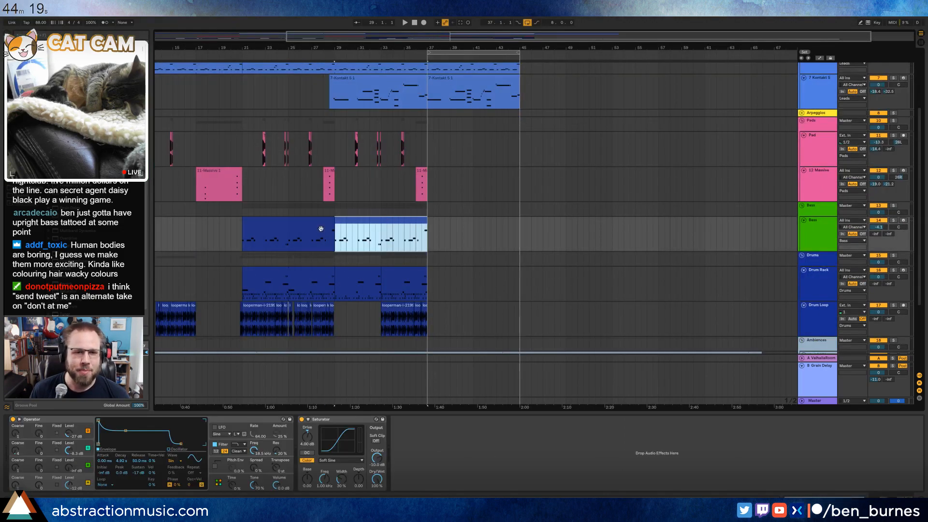
pyautogui.click(320, 227)
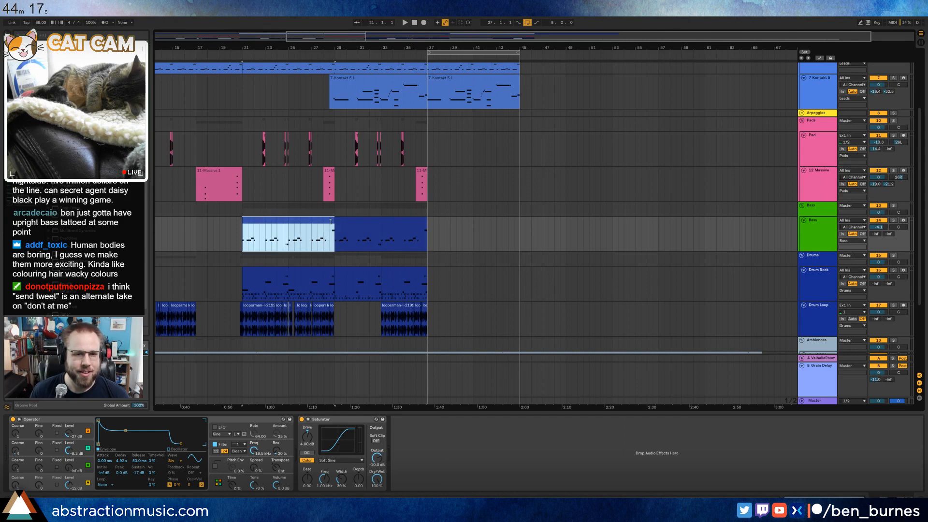
pyautogui.moveTo(366, 220); pyautogui.dragTo(334, 223)
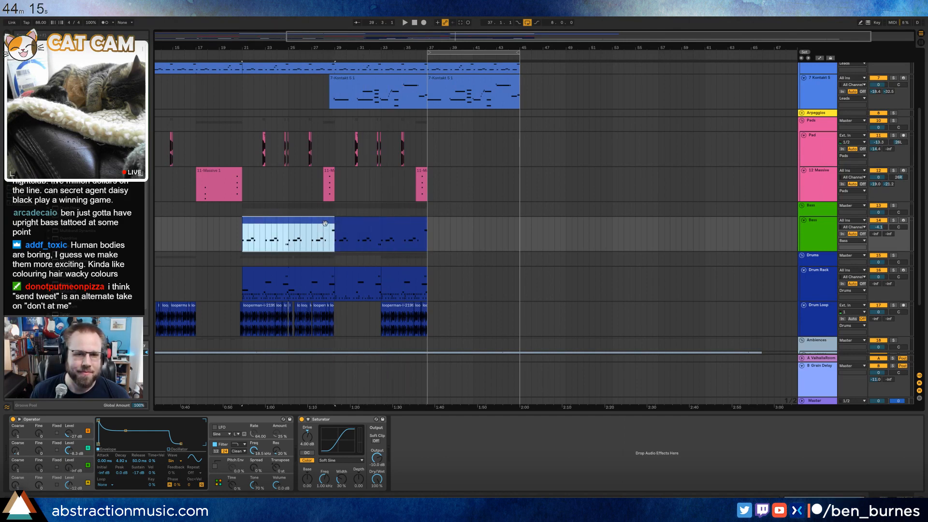
pyautogui.doubleClick(326, 222)
pyautogui.click(286, 253)
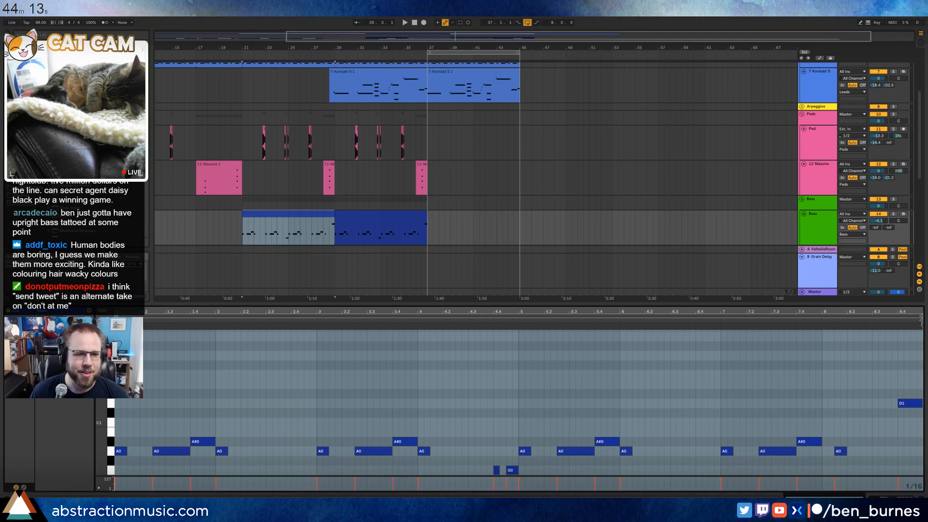
pyautogui.click(77, 346)
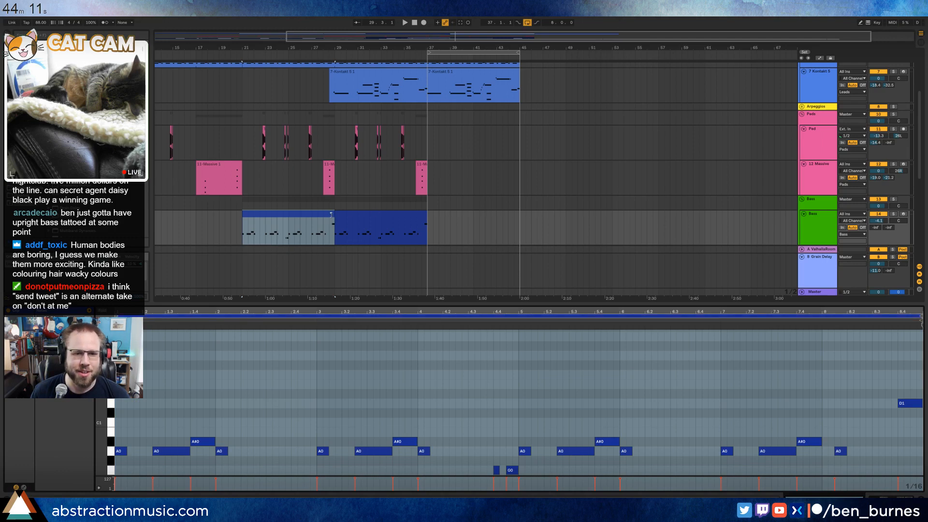
pyautogui.moveTo(331, 214); pyautogui.dragTo(519, 216)
pyautogui.click(560, 199)
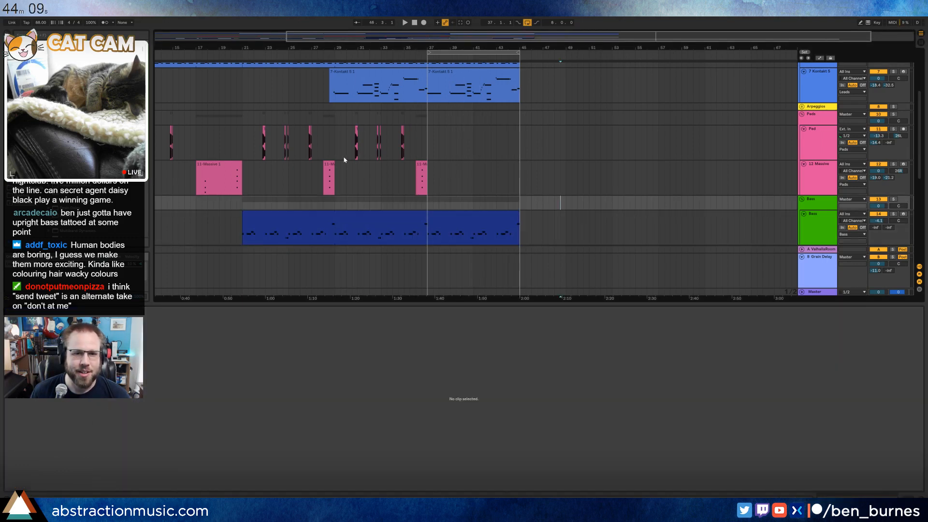
# - Duplicate the Pad track's audio clips from bars 29–37 into bars 37–45
pyautogui.moveTo(333, 142); pyautogui.dragTo(427, 144)
pyautogui.hotkey('ctrl', 'd')
# - Duplicate bars 29–37 of the Massive track, including the empty space before its short clip, into bars 37–45
pyautogui.scroll(-1, 415, 172)
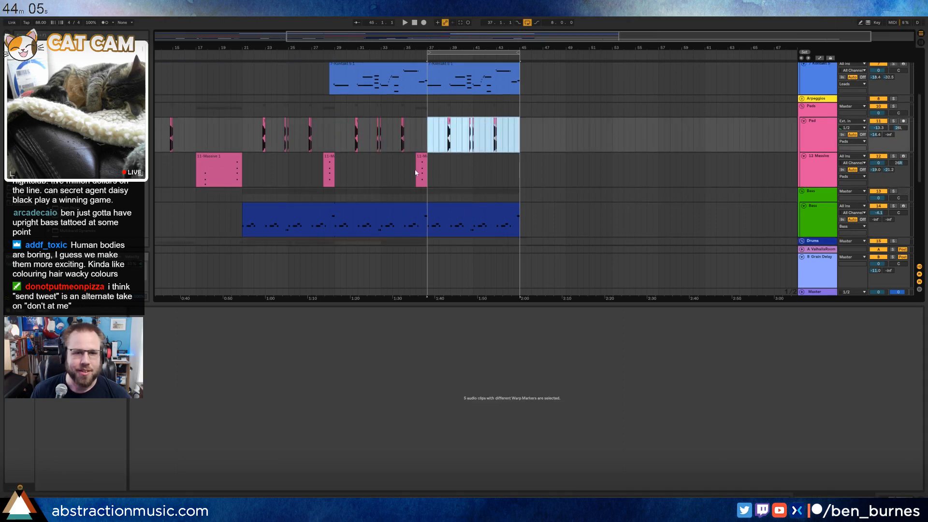
pyautogui.click(234, 159)
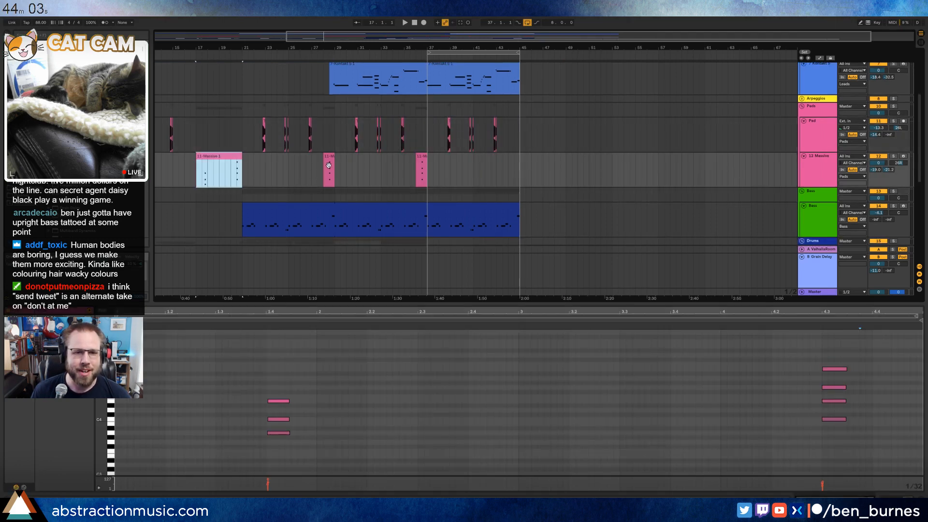
pyautogui.moveTo(339, 172)
pyautogui.mouseDown()
pyautogui.moveTo(392, 172)
pyautogui.moveTo(335, 166)
pyautogui.mouseUp()
pyautogui.keyDown('shift'); pyautogui.click(425, 172); pyautogui.keyUp('shift')
pyautogui.hotkey('ctrl', 'd')
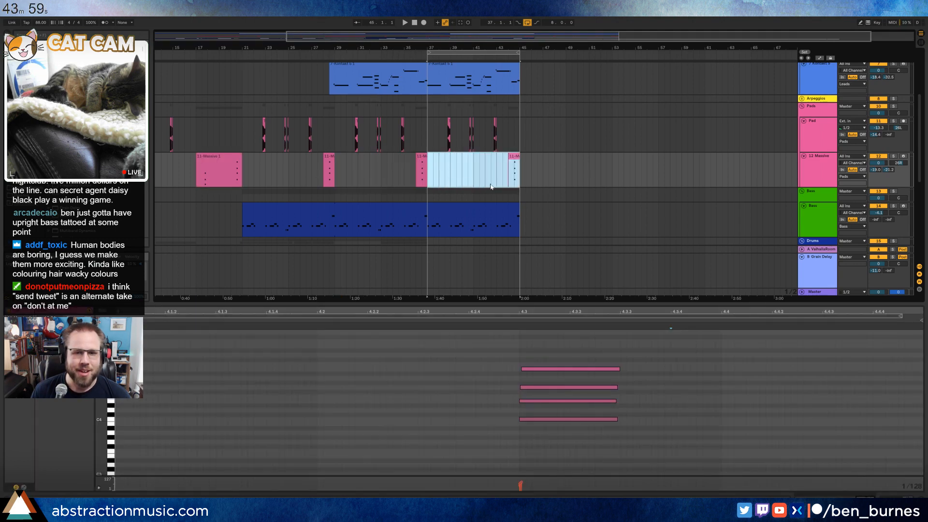
pyautogui.click(431, 169)
# - Copy the Drum Loop audio clips from bars 21–29 to bar 37
pyautogui.scroll(-4, 472, 185)
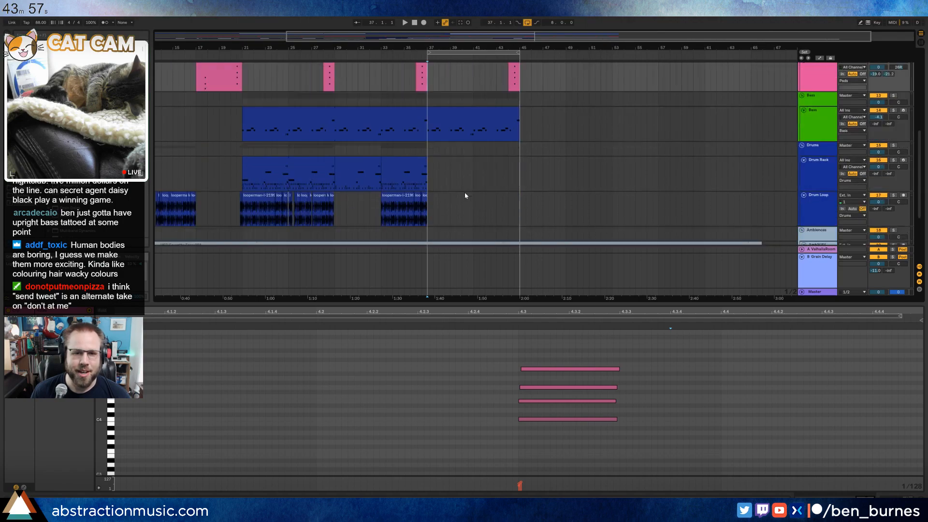
pyautogui.hotkey('shift', 'Tab')
pyautogui.scroll(2, 453, 206)
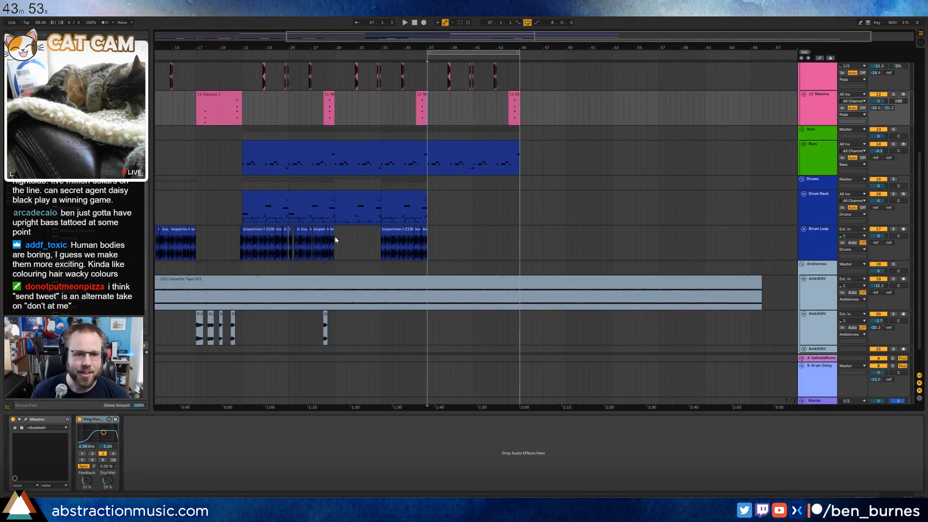
pyautogui.moveTo(335, 240); pyautogui.dragTo(243, 237)
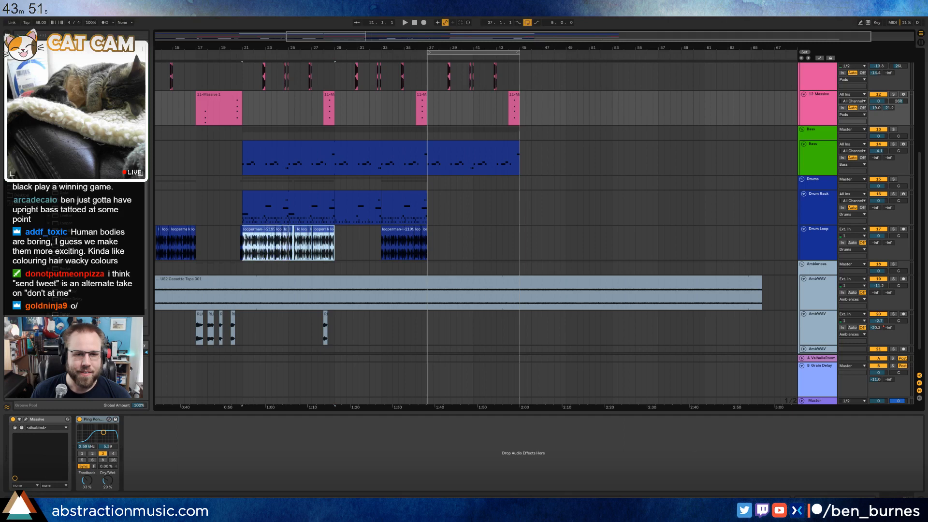
pyautogui.click(428, 234)
pyautogui.hotkey('ctrl', 'v')
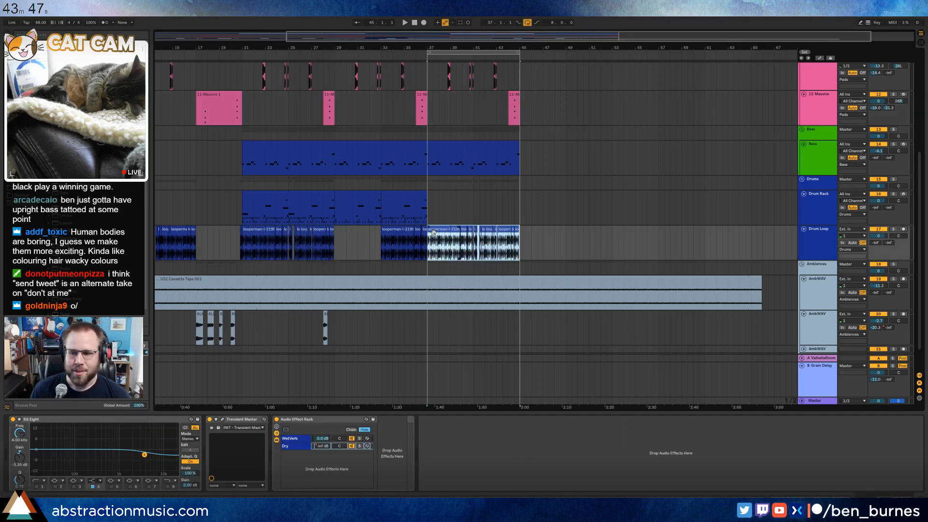
# - Copy the Drum Rack clip that starts at bar 21 to bar 37
pyautogui.click(286, 198)
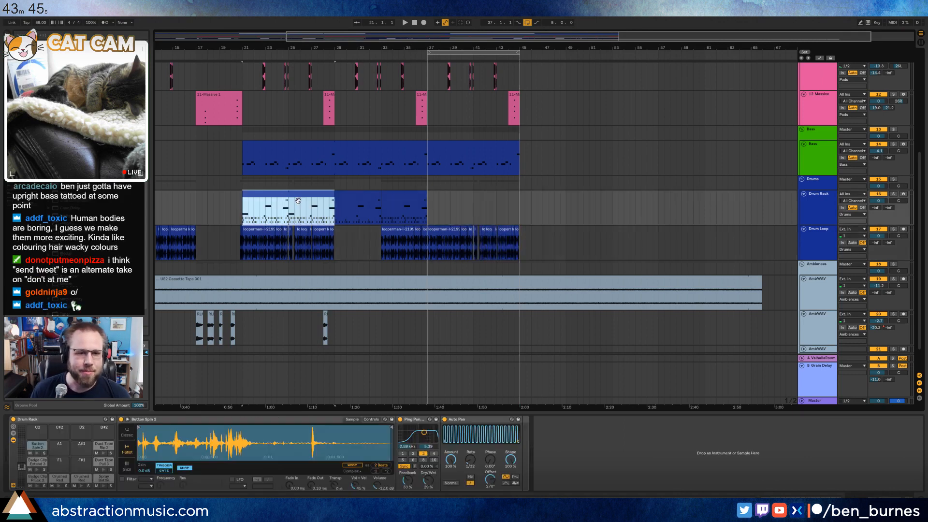
pyautogui.click(427, 201)
pyautogui.hotkey('ctrl', 'v')
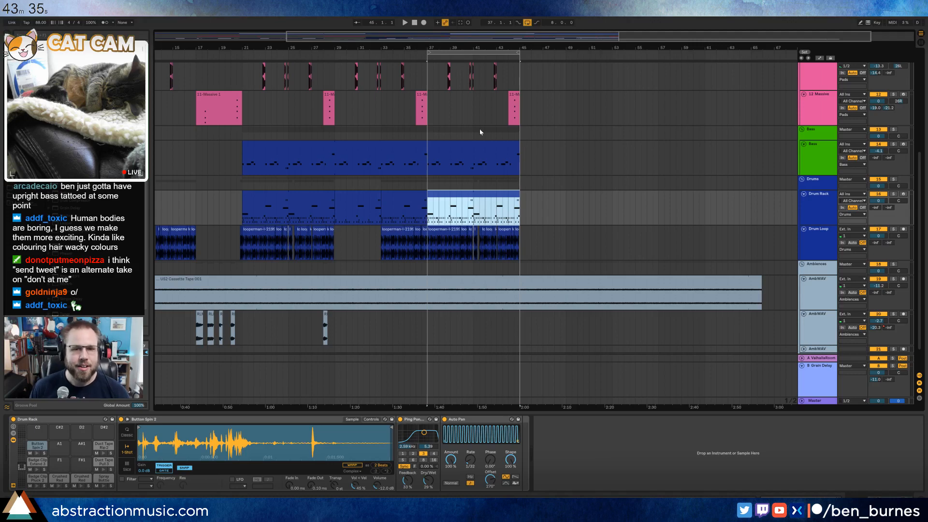
# - Delete the second 7-Kontakt 5 clip, which spans bars 37–45
pyautogui.scroll(5, 486, 209)
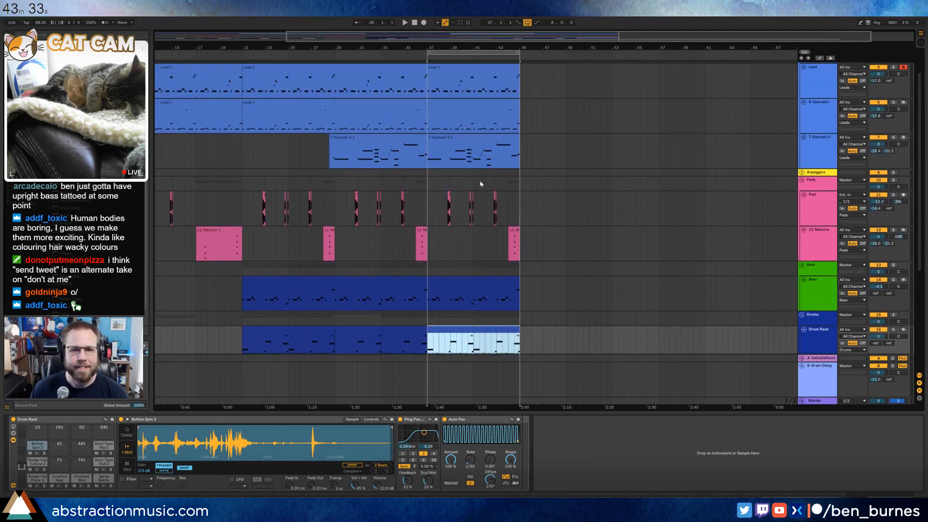
pyautogui.click(453, 140)
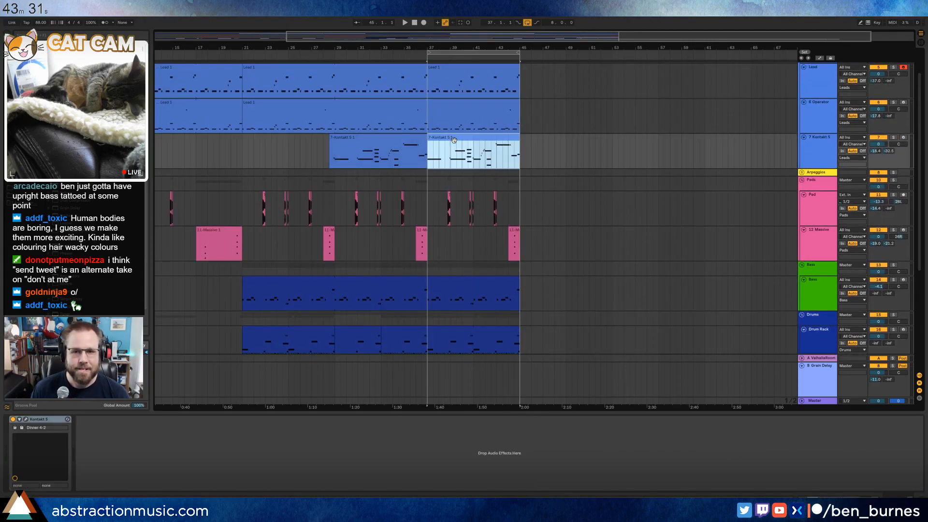
pyautogui.press('Delete')
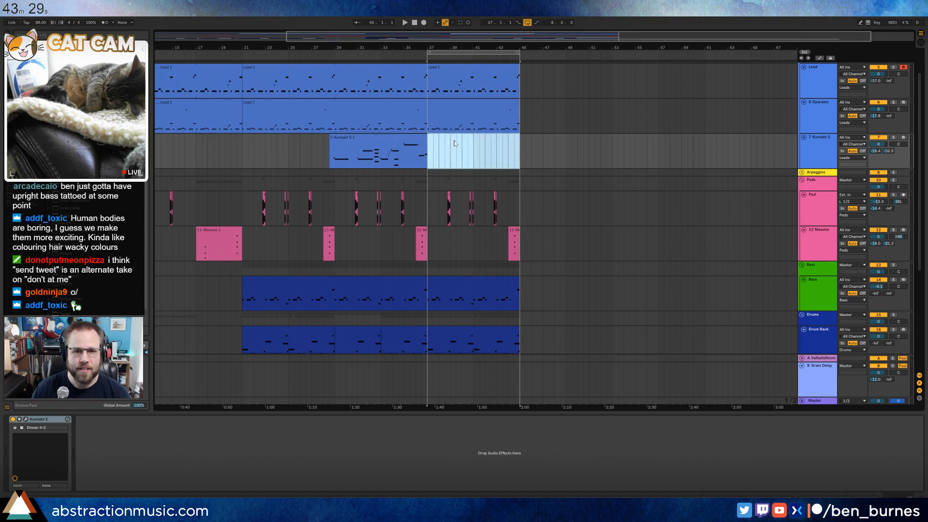
# - Arm the 7 Kontakt 5 track and record a new MIDI part from bar 37 to bar 45
pyautogui.click(429, 150)
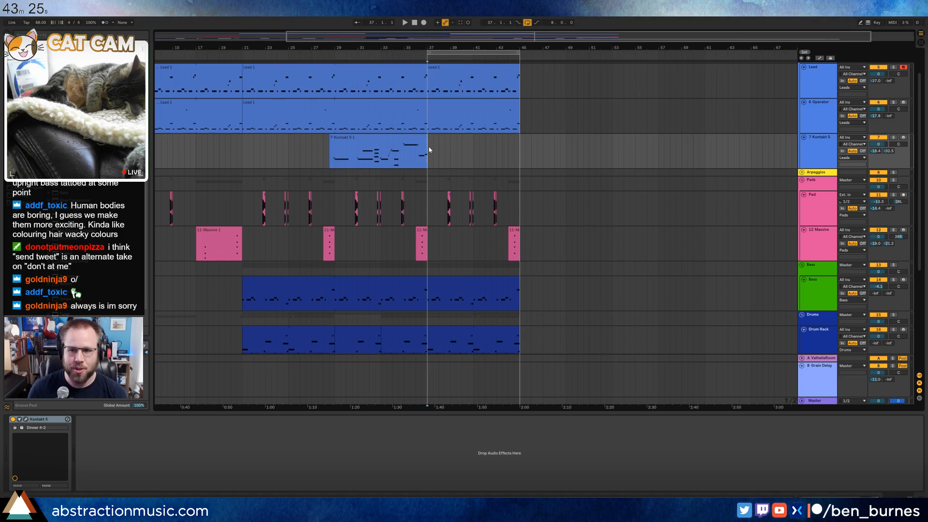
pyautogui.click(903, 138)
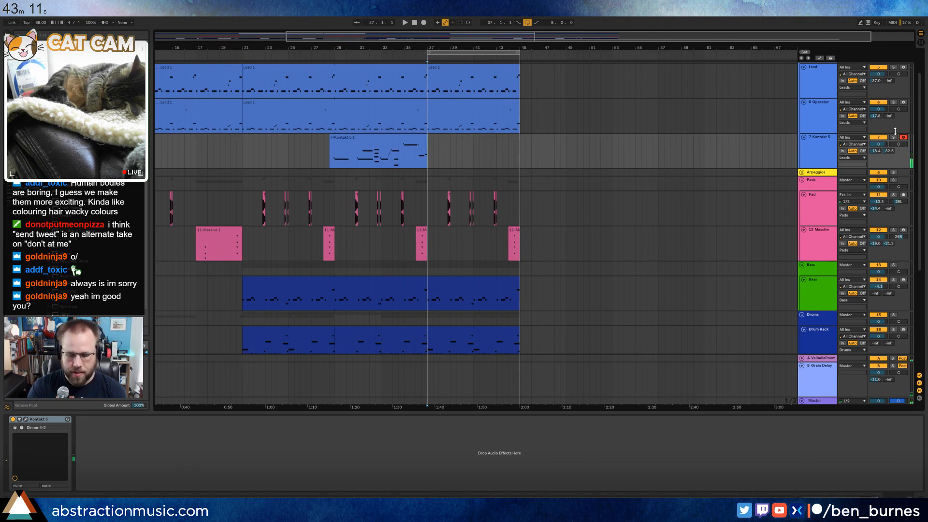
pyautogui.press('F9')
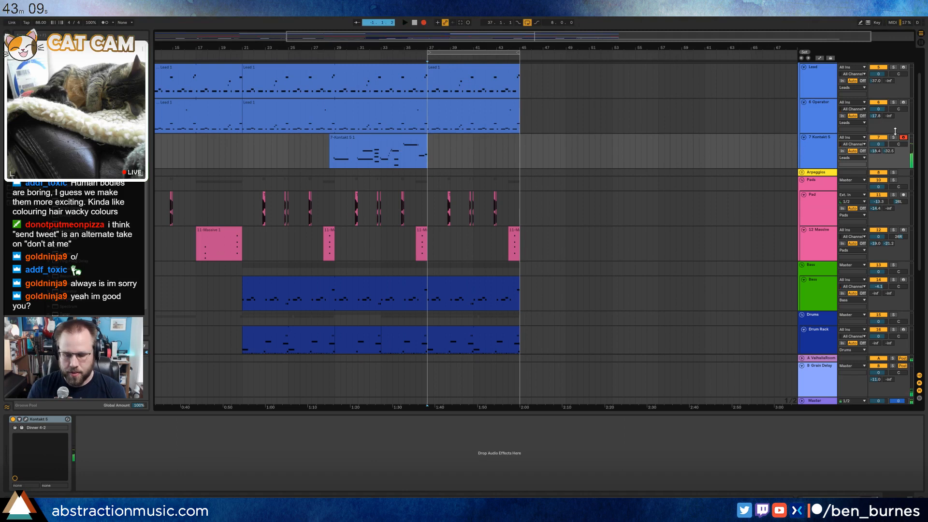
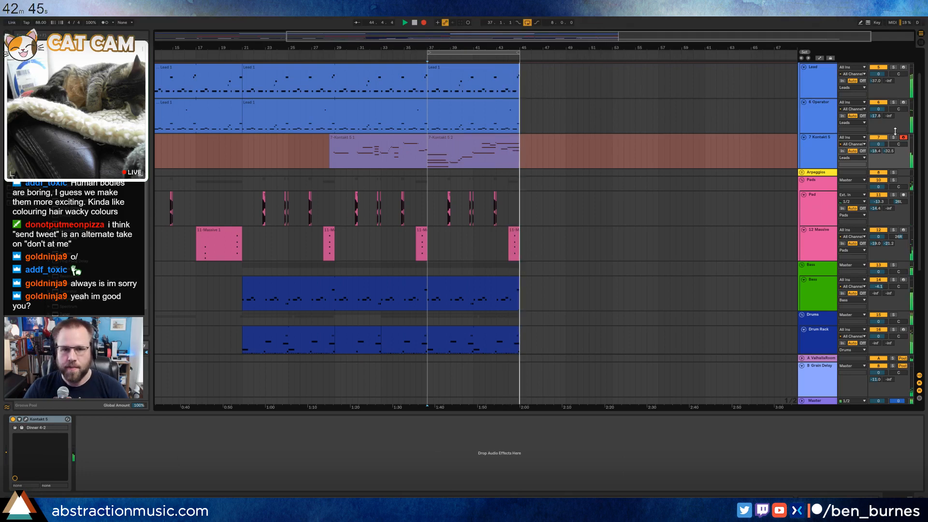
pyautogui.press('space')
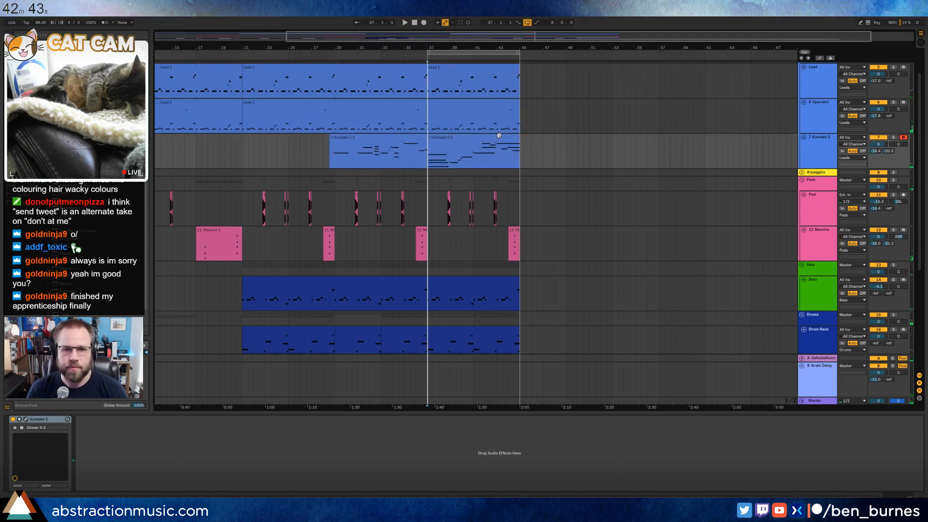
# - In the recorded Kontakt clip, shorten the lower note held to the end and add a short note just below it at the clip's end
pyautogui.doubleClick(497, 153)
pyautogui.click(644, 421)
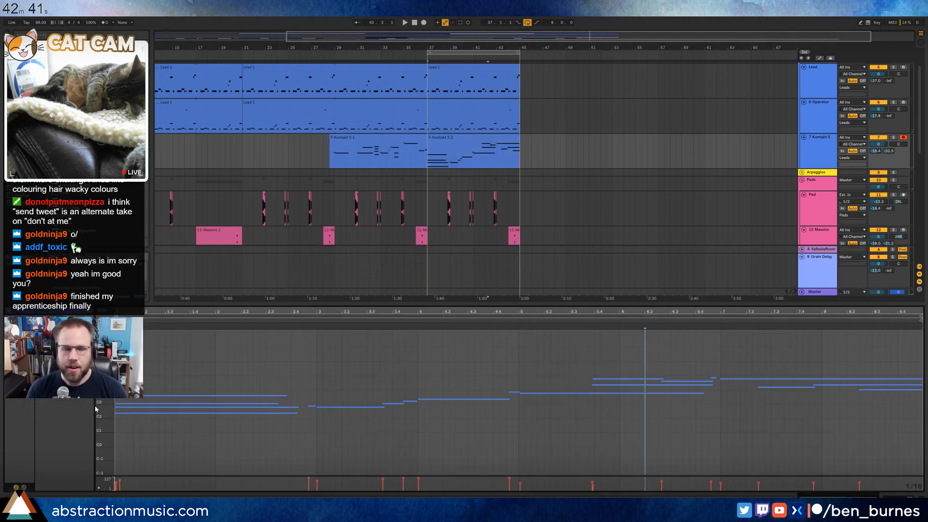
pyautogui.moveTo(99, 409); pyautogui.dragTo(129, 448)
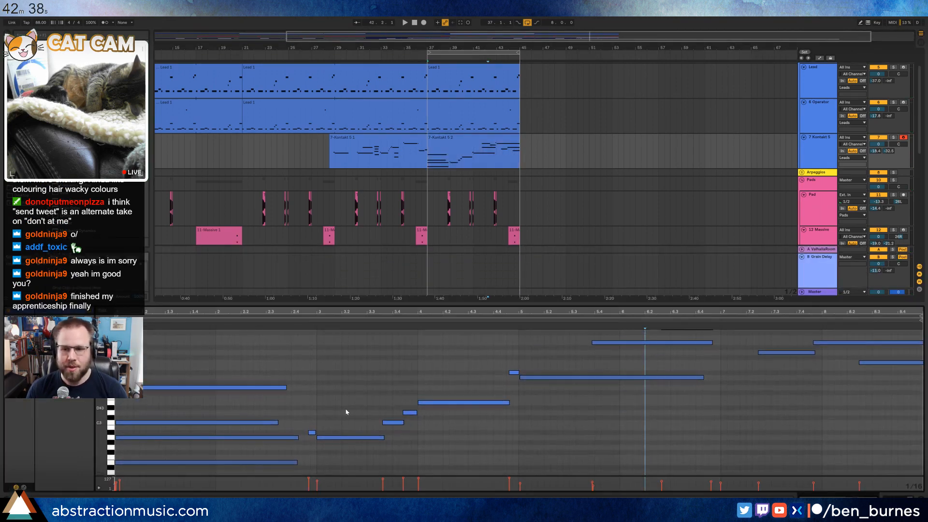
pyautogui.moveTo(921, 362); pyautogui.dragTo(913, 362)
pyautogui.doubleClick(914, 373)
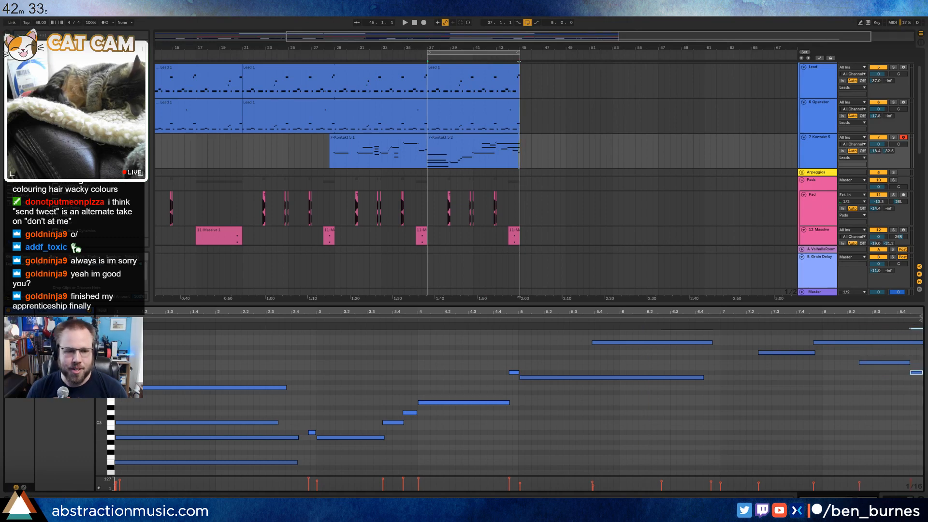
# - In the recorded Kontakt clip, transpose the held opening chord notes up one octave
pyautogui.moveTo(102, 385); pyautogui.dragTo(80, 385)
pyautogui.moveTo(202, 348); pyautogui.dragTo(216, 482)
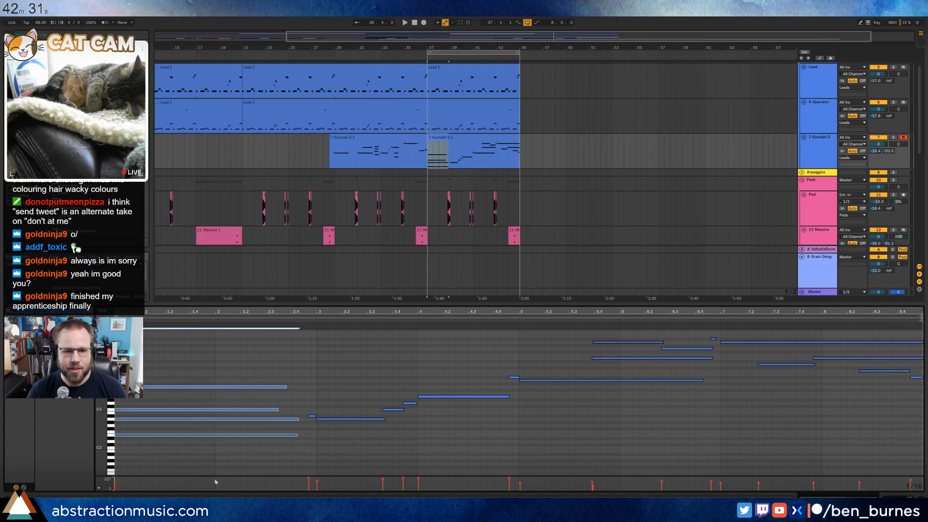
pyautogui.hotkey('shift', 'Up')
pyautogui.press('space')
# - In the preceding Kontakt clip, raise the last short note a semitone to D4 and audition the transition into bar 37
pyautogui.click(416, 139)
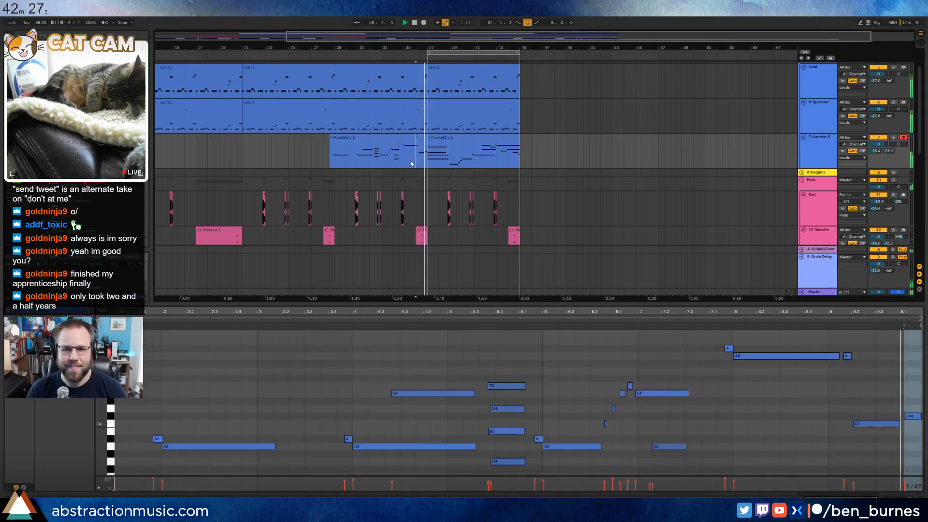
pyautogui.click(912, 416)
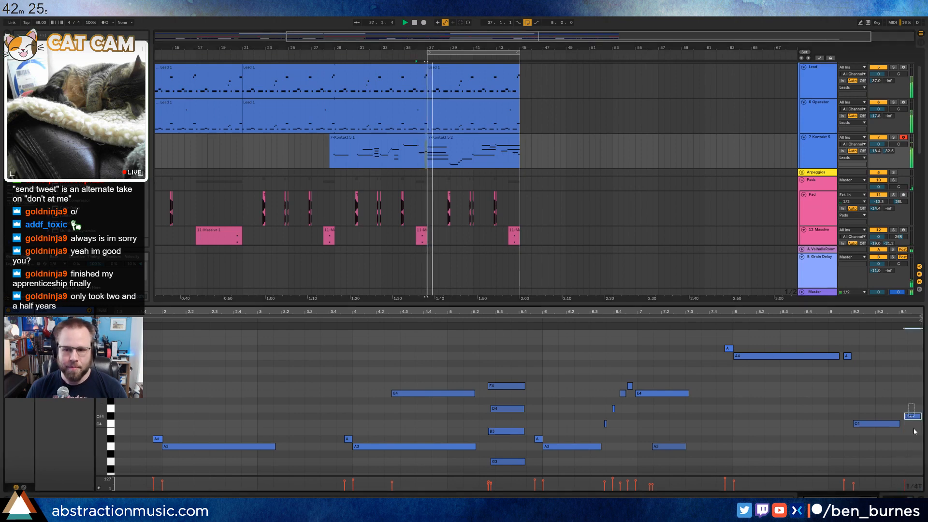
pyautogui.press('Up')
pyautogui.press('space')
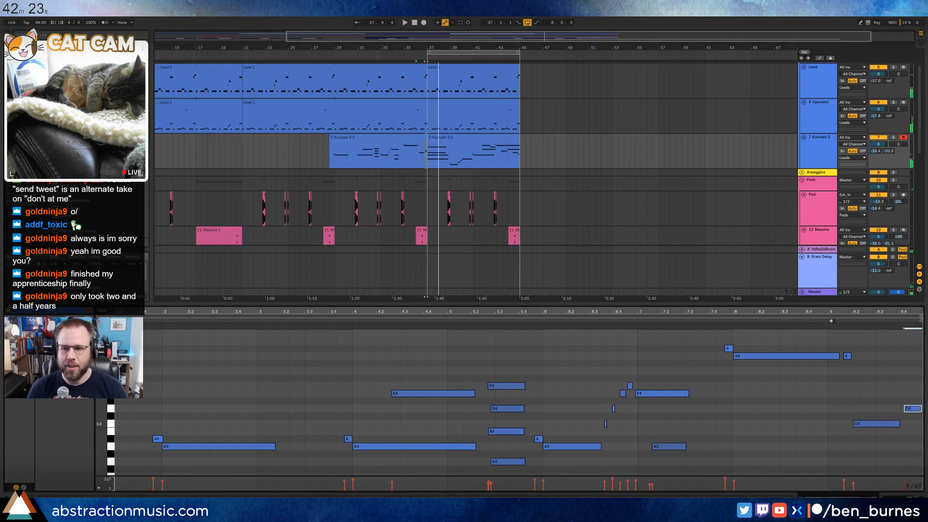
pyautogui.press('space')
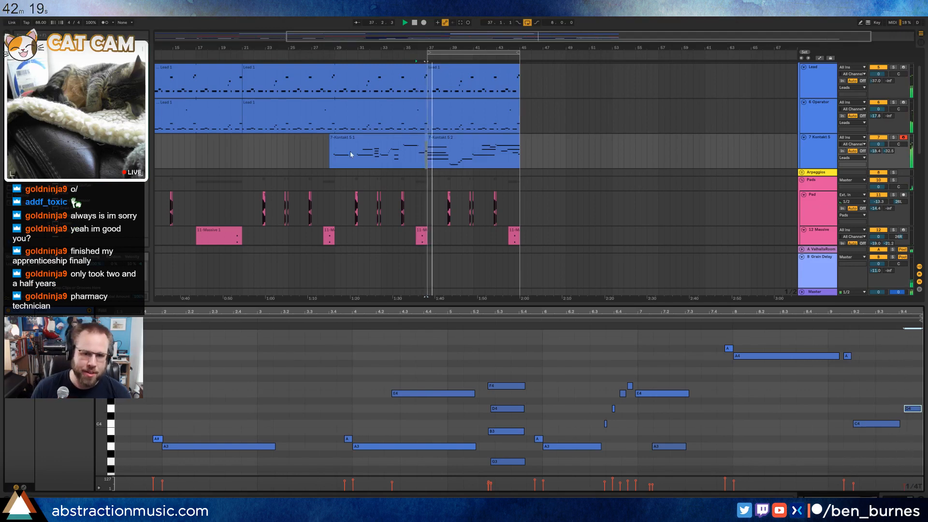
# - In the Kontakt clip starting at bar 37, transpose the rising phrase in its bars 3–4 up one octave
pyautogui.click(452, 137)
pyautogui.moveTo(309, 383); pyautogui.dragTo(424, 453)
pyautogui.hotkey('shift', 'Up')
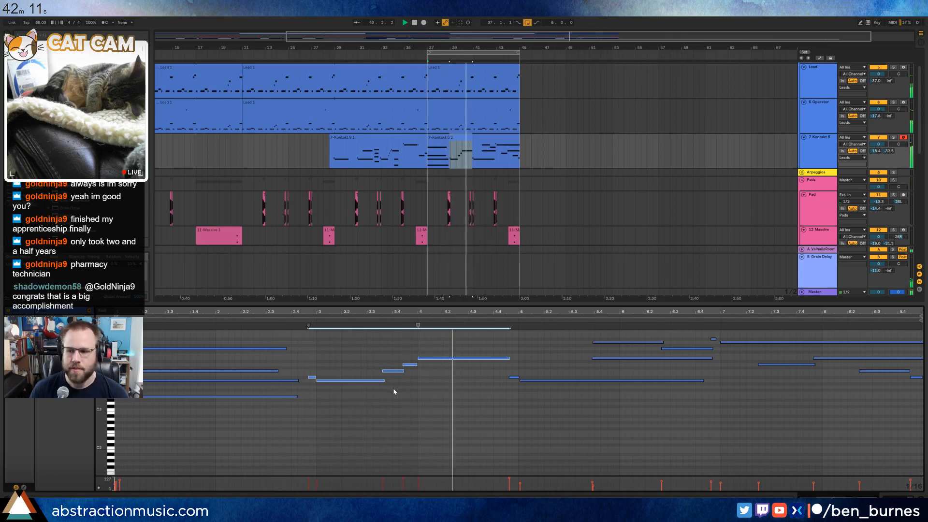
# - Listen through the rest of the edited Kontakt melody and look over the arrangement around bar 45
pyautogui.click(468, 386)
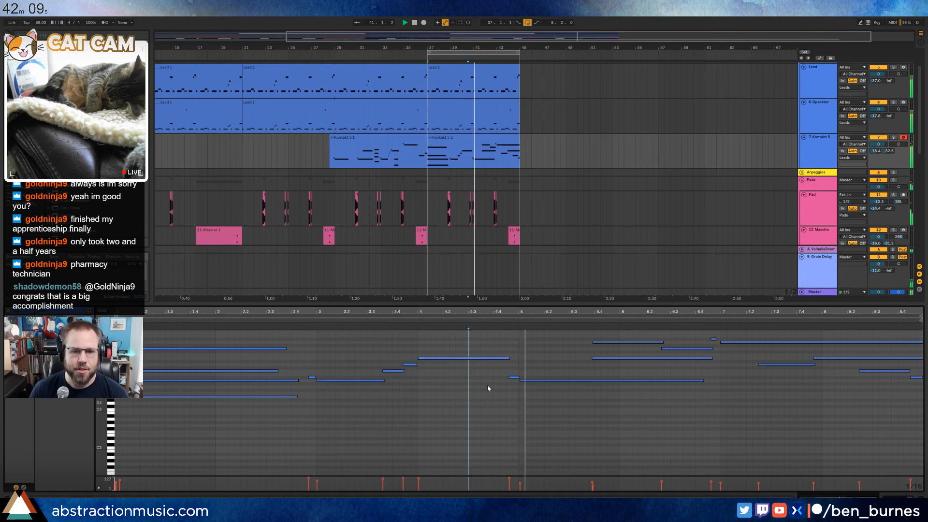
pyautogui.click(513, 376)
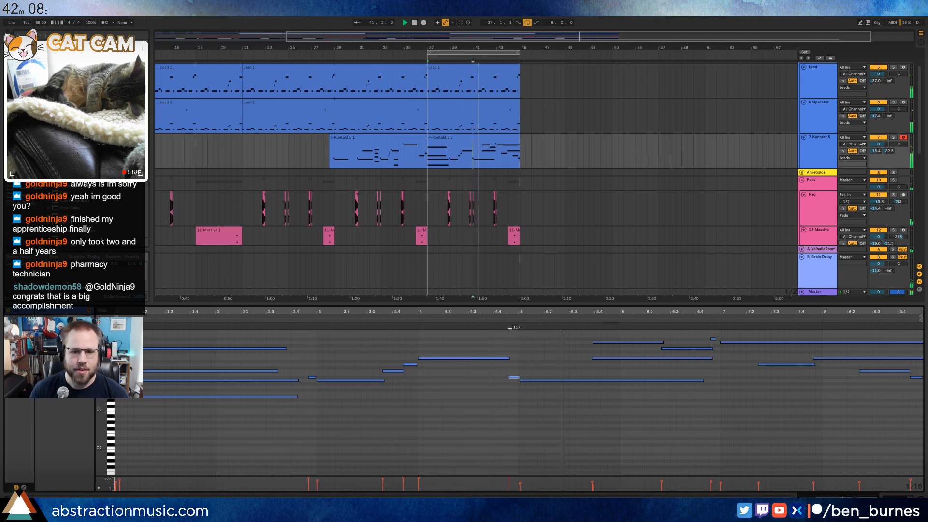
pyautogui.click(535, 380)
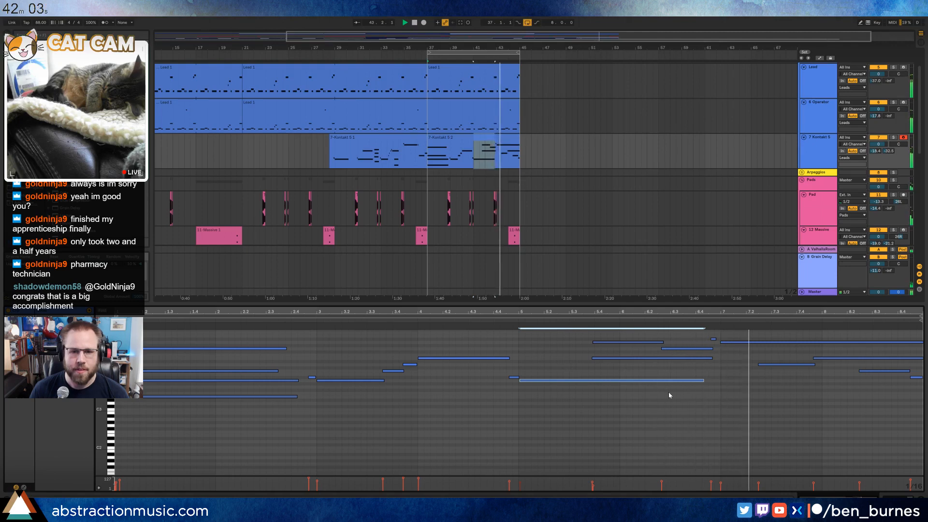
pyautogui.click(761, 364)
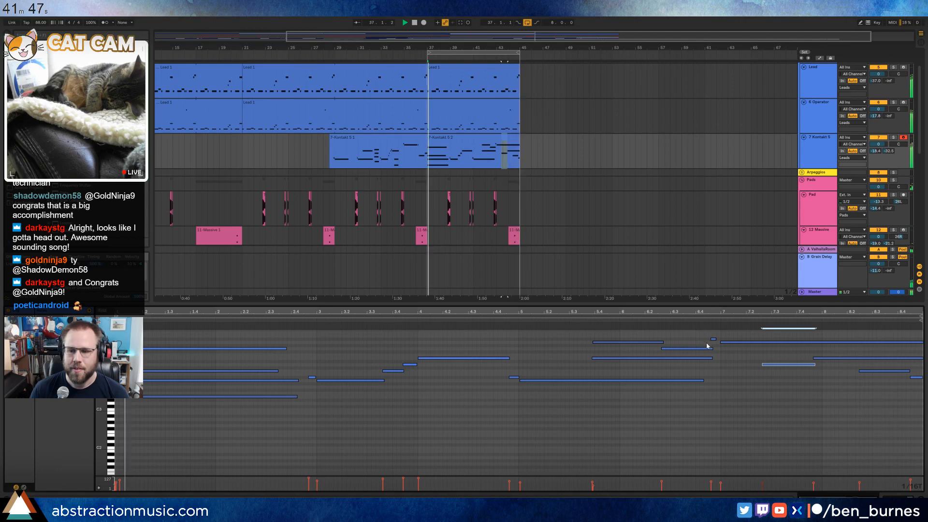
pyautogui.hotkey('shift', 'Tab')
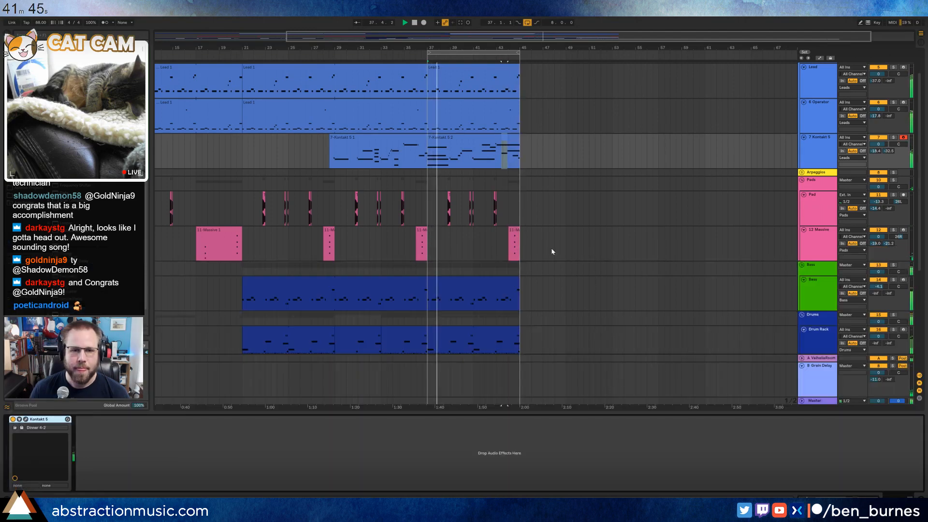
pyautogui.click(469, 142)
pyautogui.press('space')
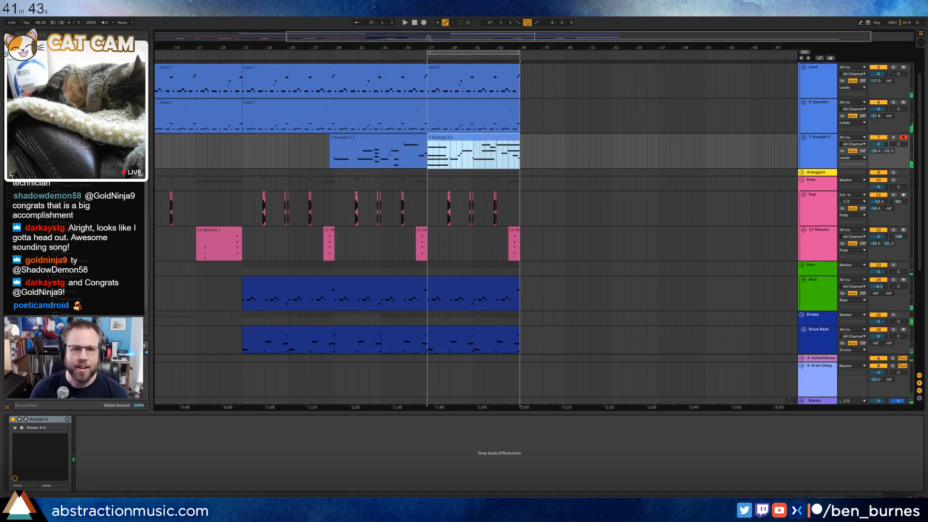
pyautogui.click(526, 153)
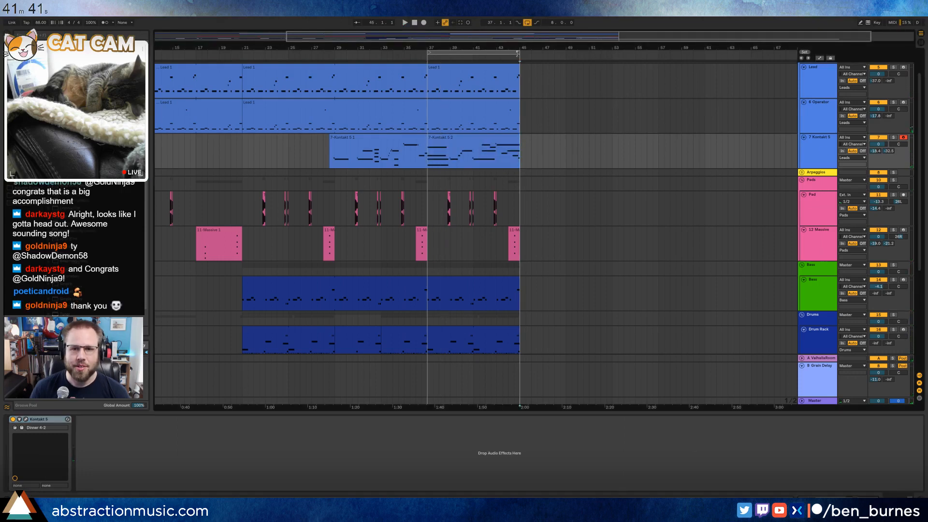
pyautogui.moveTo(527, 38); pyautogui.dragTo(660, 40)
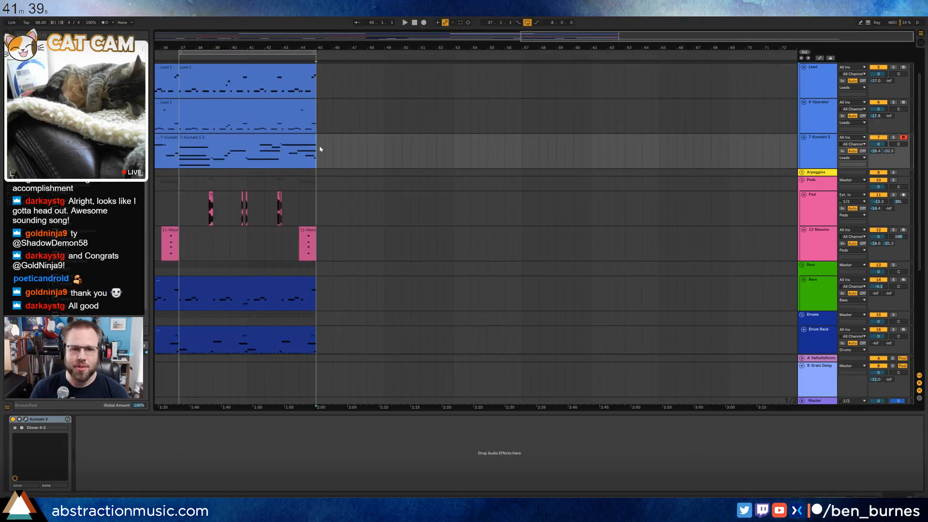
# - Open the Lead clip at bar 37 and try adding a short C3 note shortly before beat 1.2
pyautogui.click(312, 68)
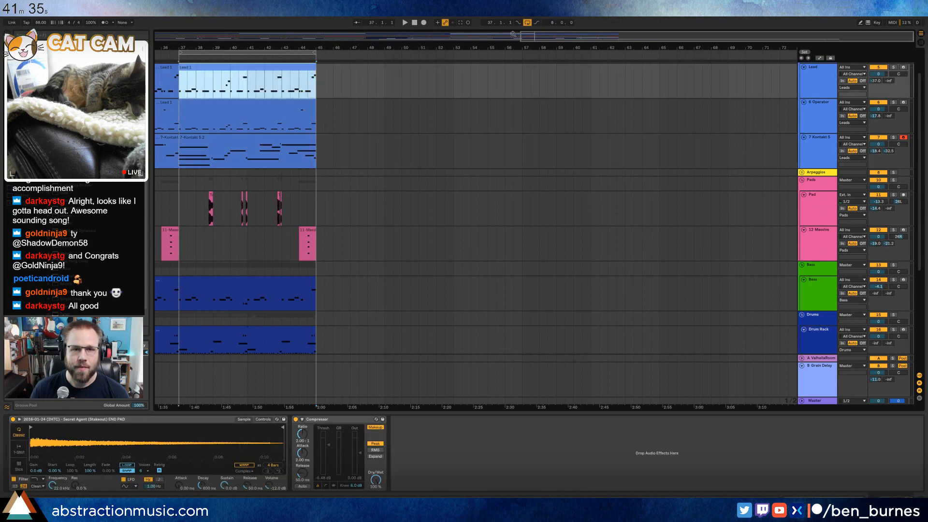
pyautogui.moveTo(540, 35); pyautogui.dragTo(365, 32)
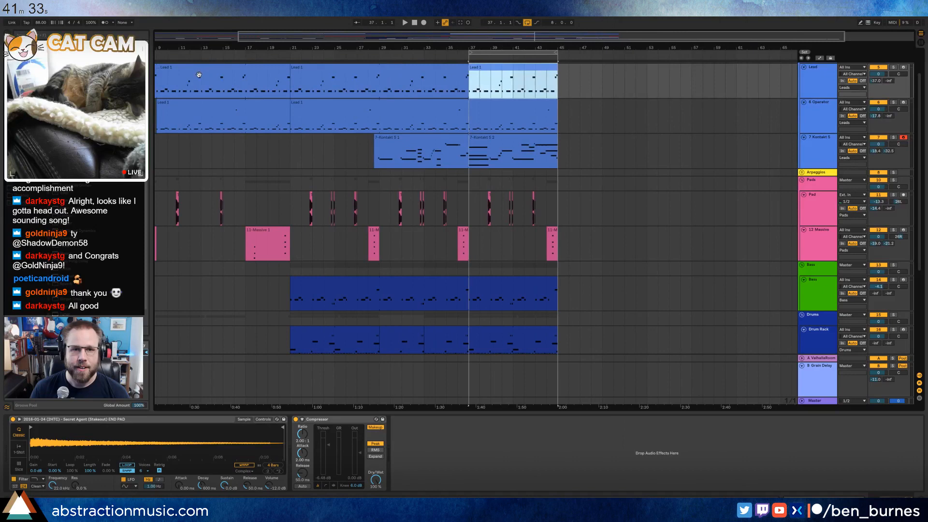
pyautogui.doubleClick(480, 68)
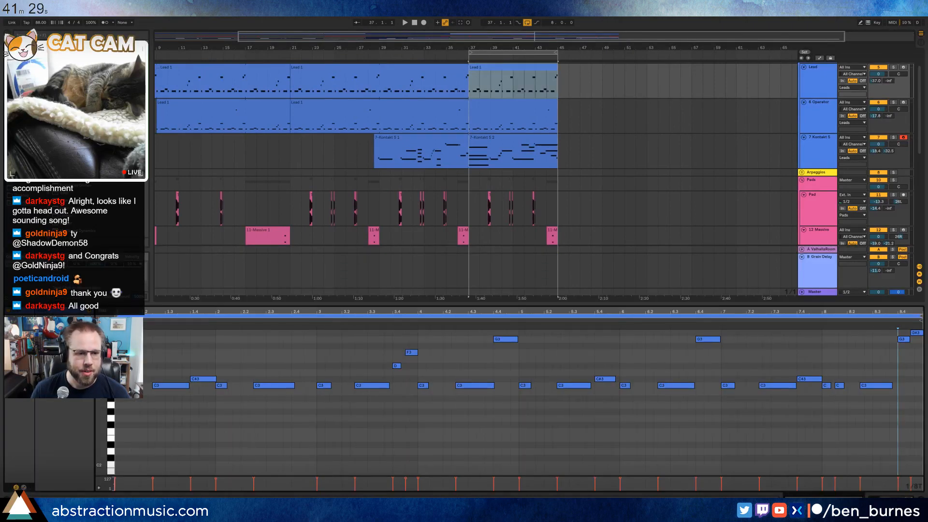
pyautogui.click(117, 386)
pyautogui.press('space')
pyautogui.doubleClick(135, 385)
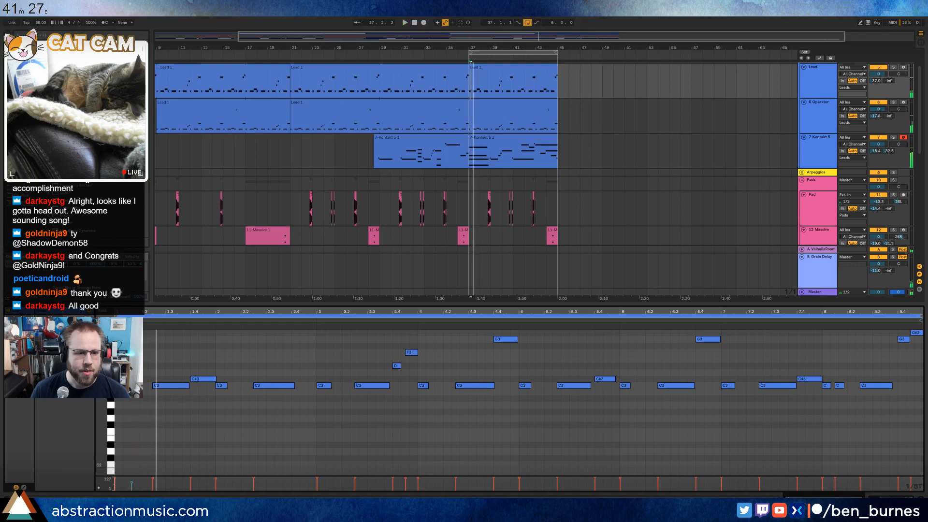
pyautogui.press('+')
pyautogui.press('+')
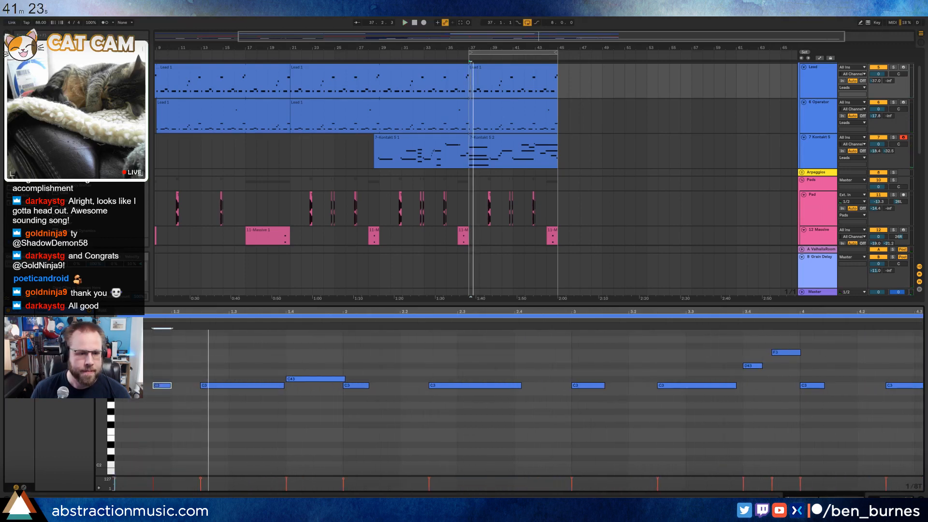
pyautogui.click(118, 386)
pyautogui.press('space')
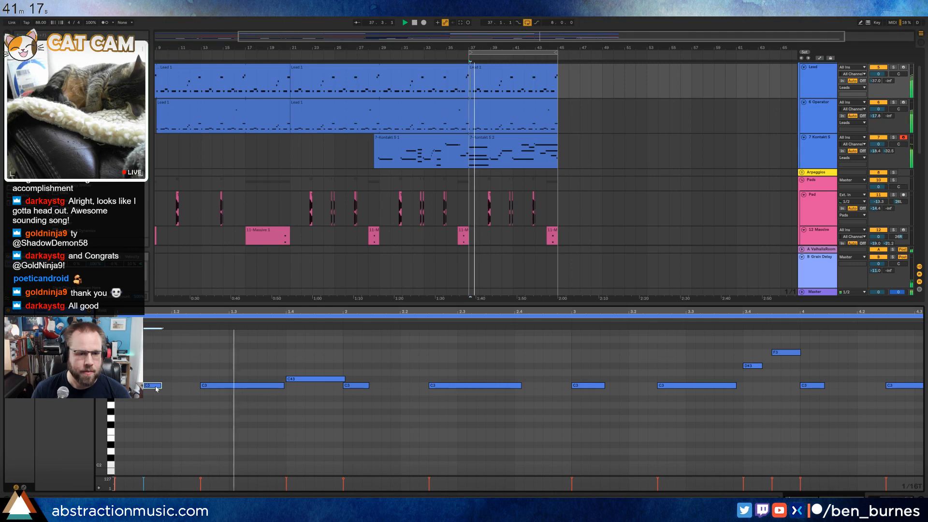
# - Try shortening the C3 note after beat 1.2 and adding short C3 and G3 notes before bar 2 of the Lead clip
pyautogui.moveTo(283, 385); pyautogui.dragTo(256, 385)
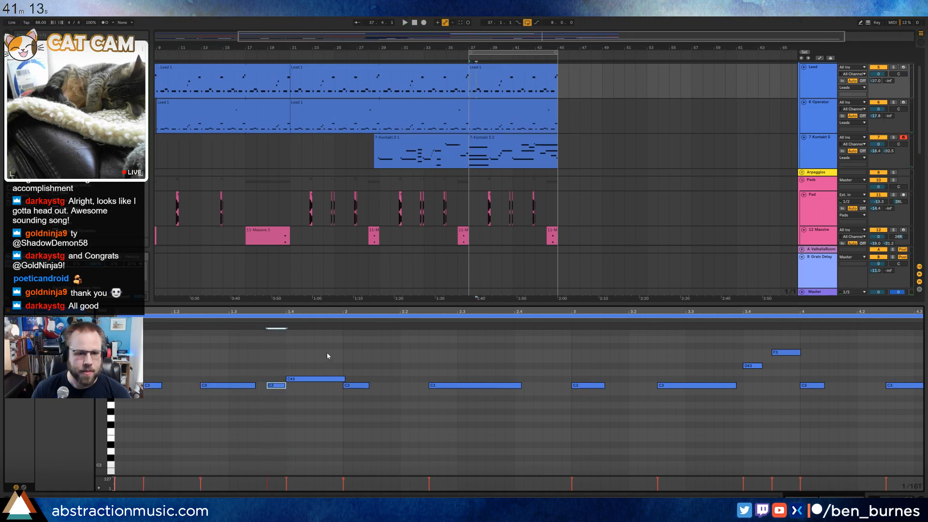
pyautogui.doubleClick(327, 339)
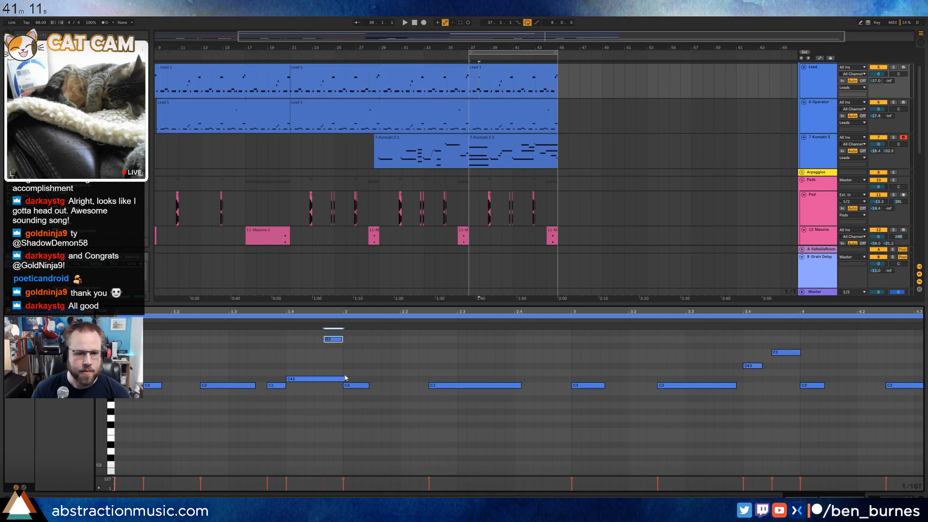
pyautogui.press('space')
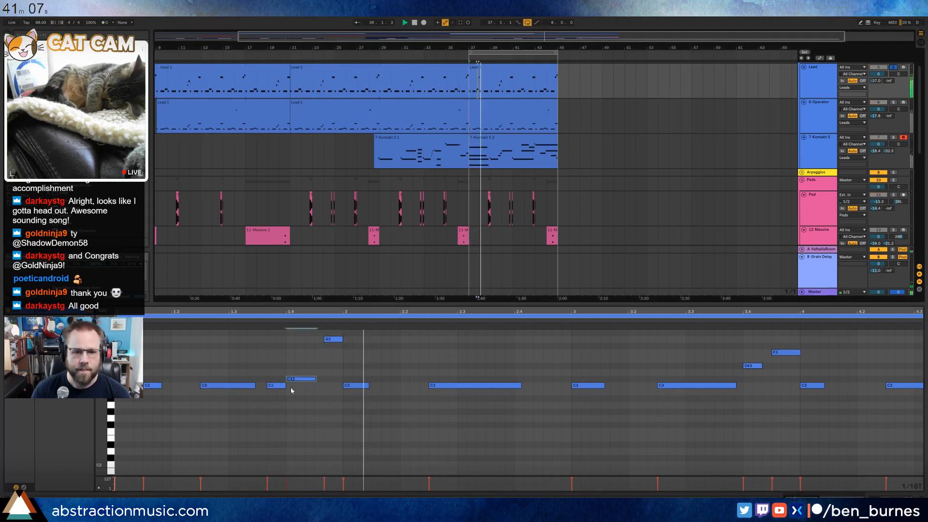
pyautogui.press('space')
# - Try retiming the short C3, C#3 and G3 notes into a tight rising run from beat 1.4 to bar 2
pyautogui.moveTo(280, 386); pyautogui.dragTo(325, 382)
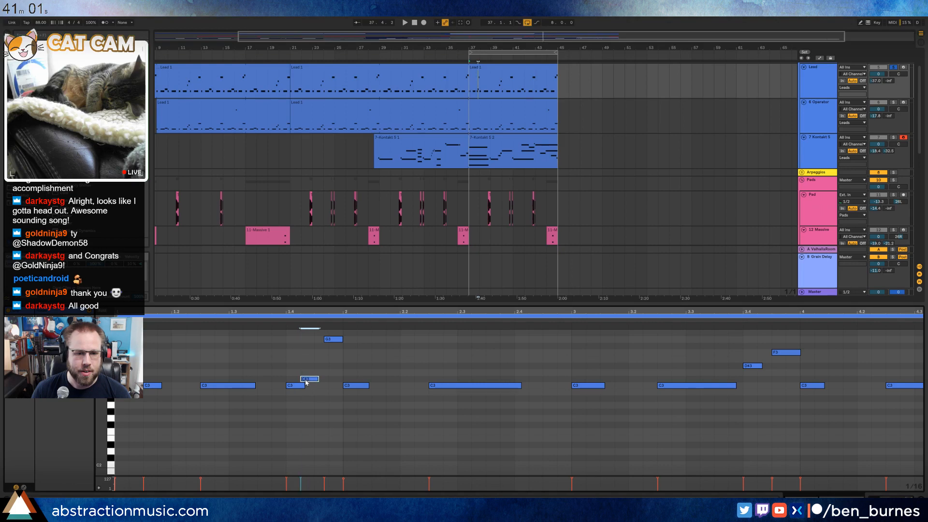
pyautogui.press('space')
pyautogui.moveTo(332, 339)
pyautogui.mouseDown()
pyautogui.moveTo(346, 342)
pyautogui.moveTo(337, 342)
pyautogui.mouseUp()
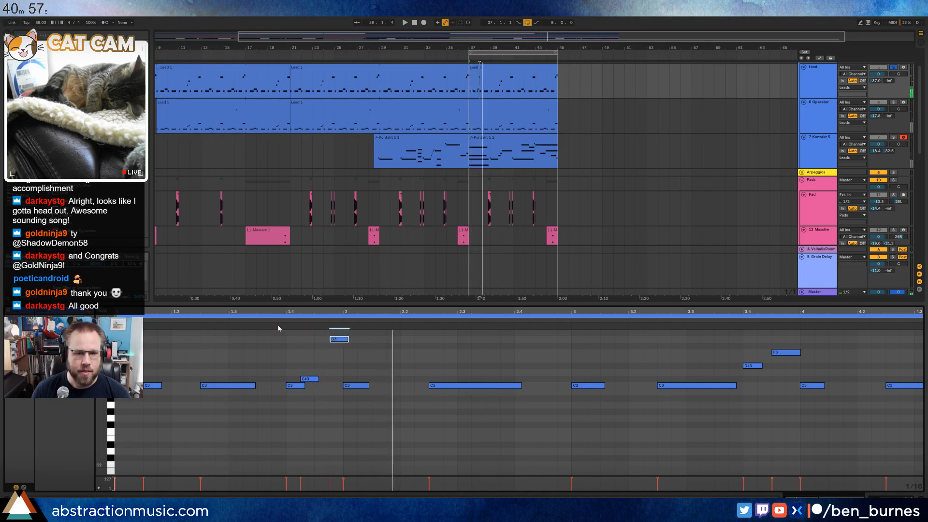
pyautogui.click(300, 385)
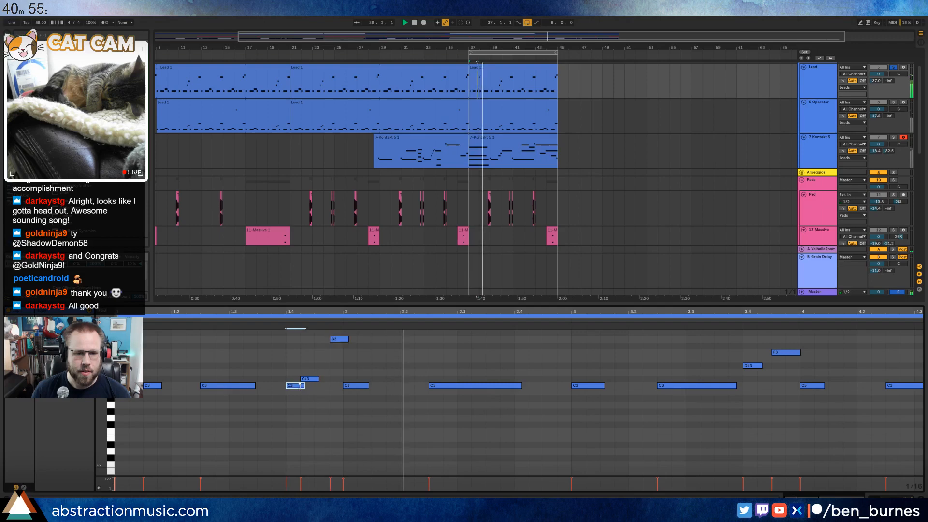
pyautogui.press('space')
pyautogui.moveTo(336, 339)
pyautogui.mouseDown()
pyautogui.moveTo(321, 340)
pyautogui.moveTo(342, 339)
pyautogui.mouseUp()
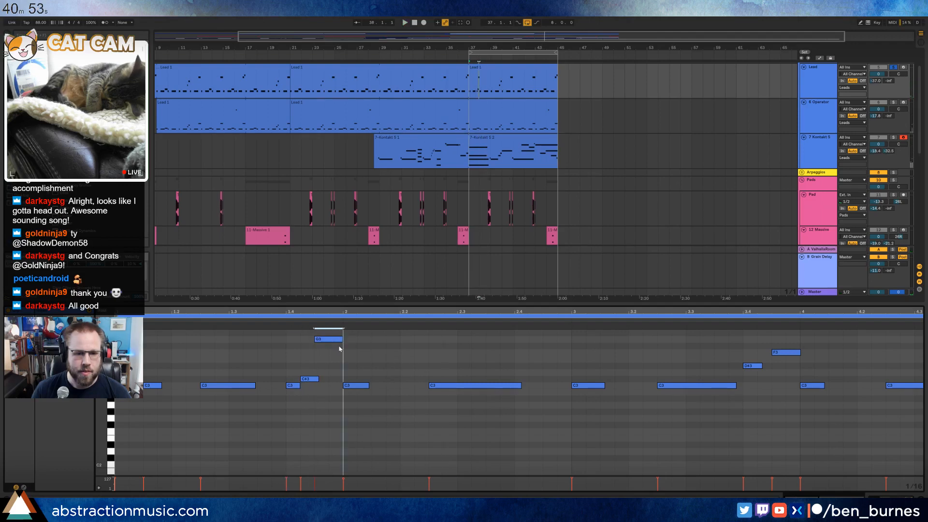
pyautogui.press('space')
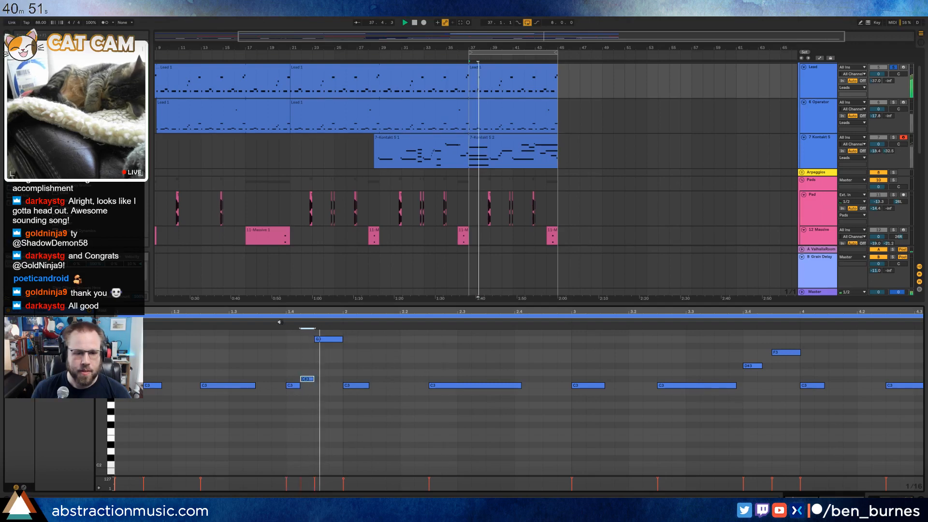
pyautogui.press('space')
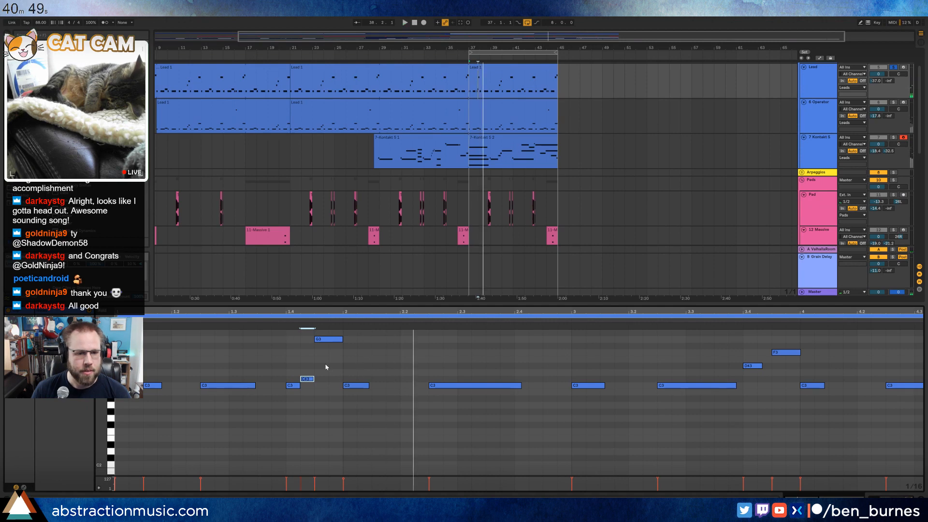
# - Try moving the C#3 and G3 notes earlier around beat 1.4, dropping the short C3 there and adding one at beat 2.2
pyautogui.moveTo(293, 386); pyautogui.dragTo(270, 380)
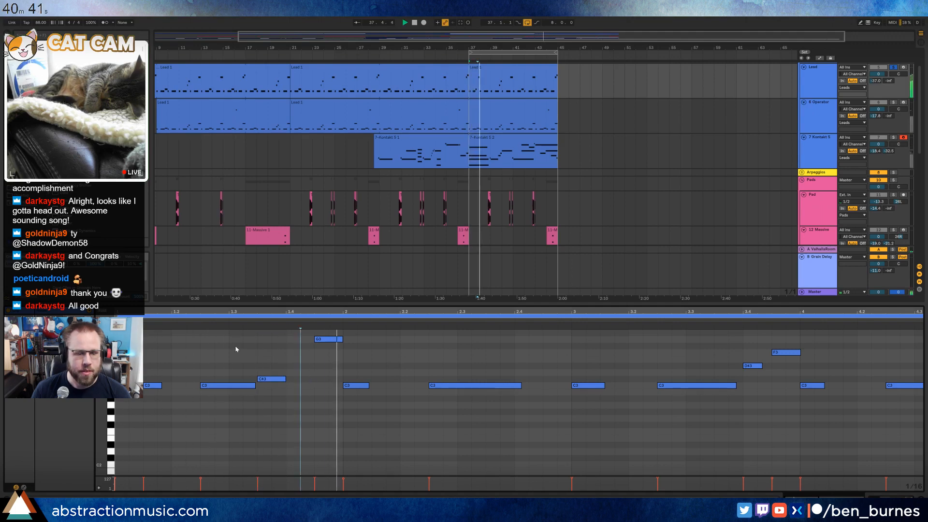
pyautogui.click(400, 390)
pyautogui.press('space')
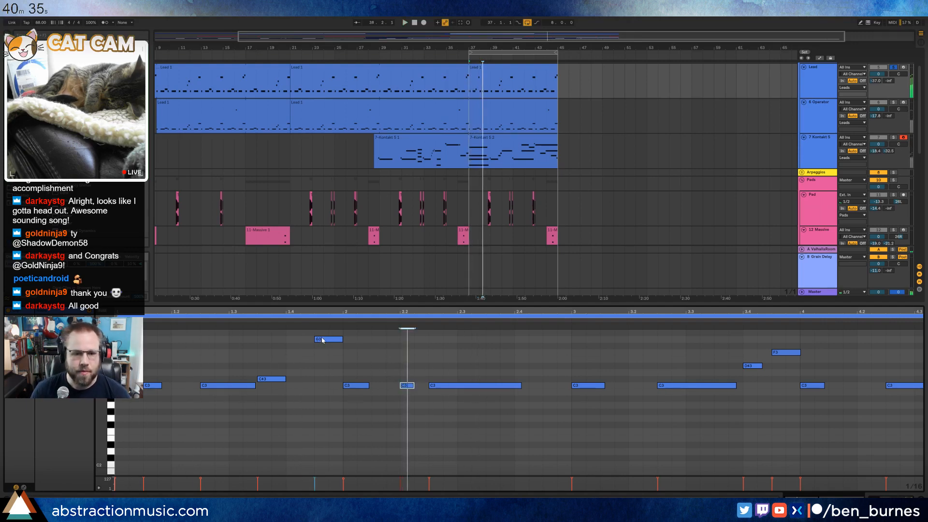
pyautogui.press('space')
pyautogui.moveTo(325, 339); pyautogui.dragTo(296, 341)
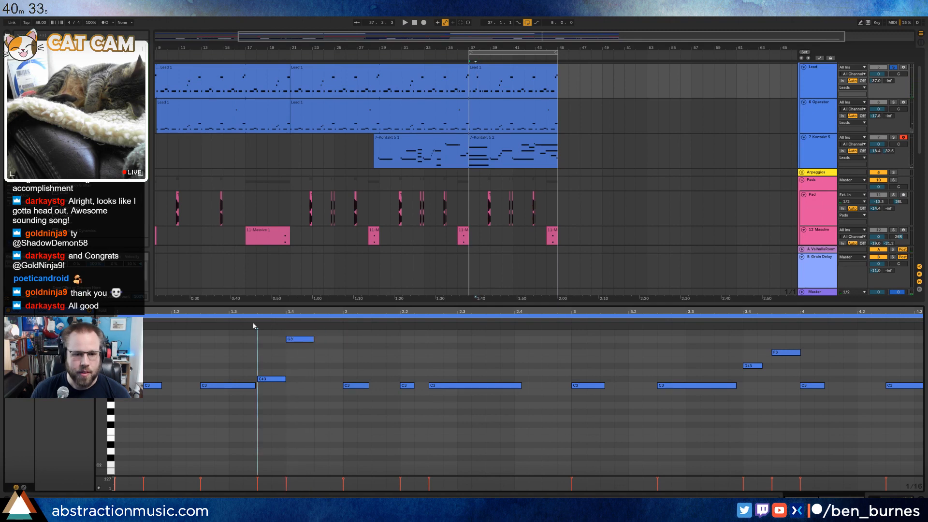
pyautogui.press('space')
pyautogui.click(303, 340)
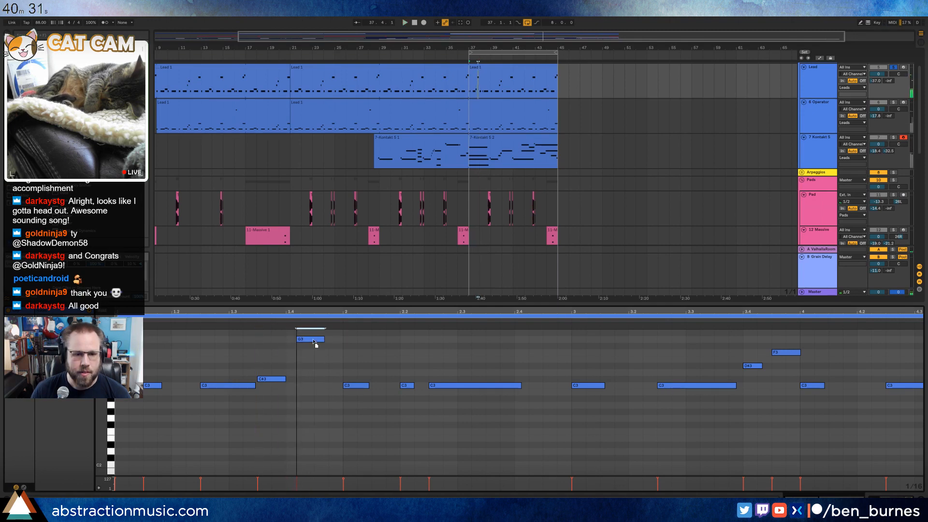
# - Replace the edited Lead clip at bar 37 by extending the Lead clip from bar 21 through to bar 45
pyautogui.click(422, 364)
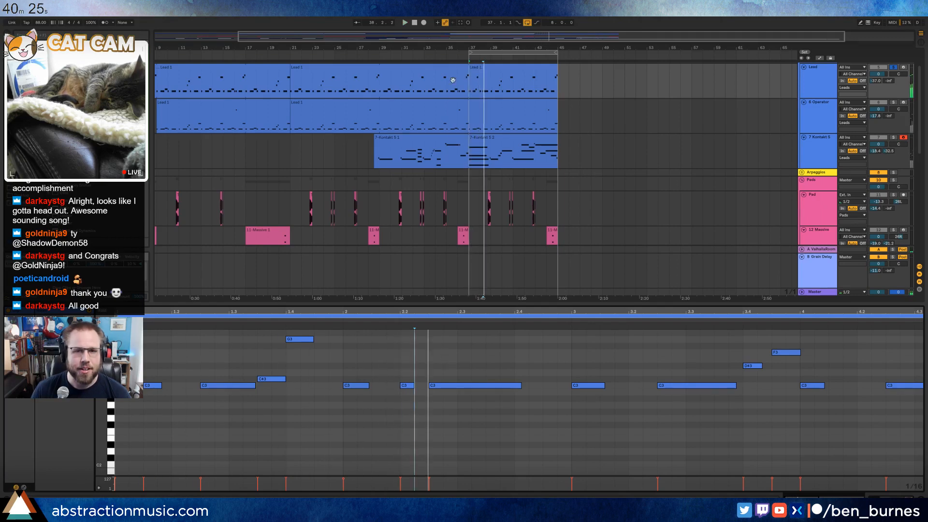
pyautogui.moveTo(455, 69); pyautogui.dragTo(556, 64)
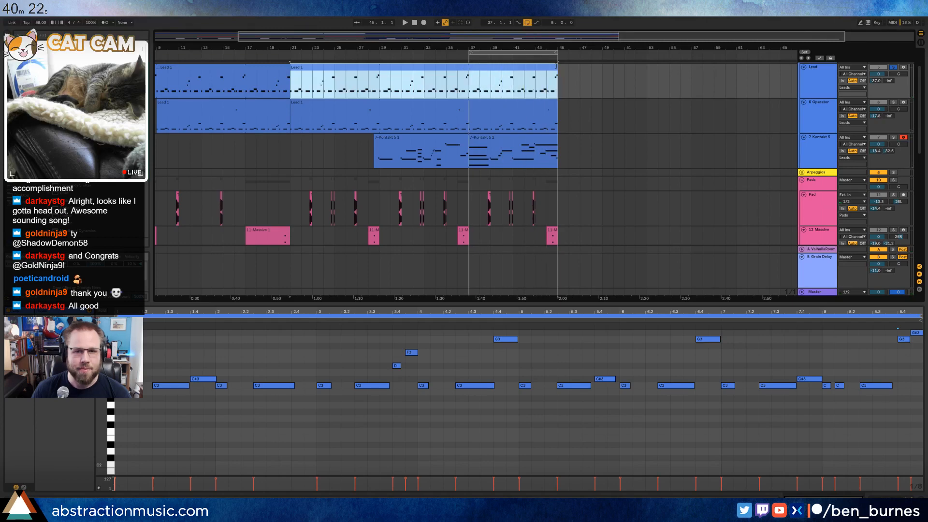
# - Automate the Operator track's Osc-B Level to rise from bar 29 to about -9.7 dB at bar 37 and fall back by bar 45
pyautogui.click(469, 88)
pyautogui.press('space')
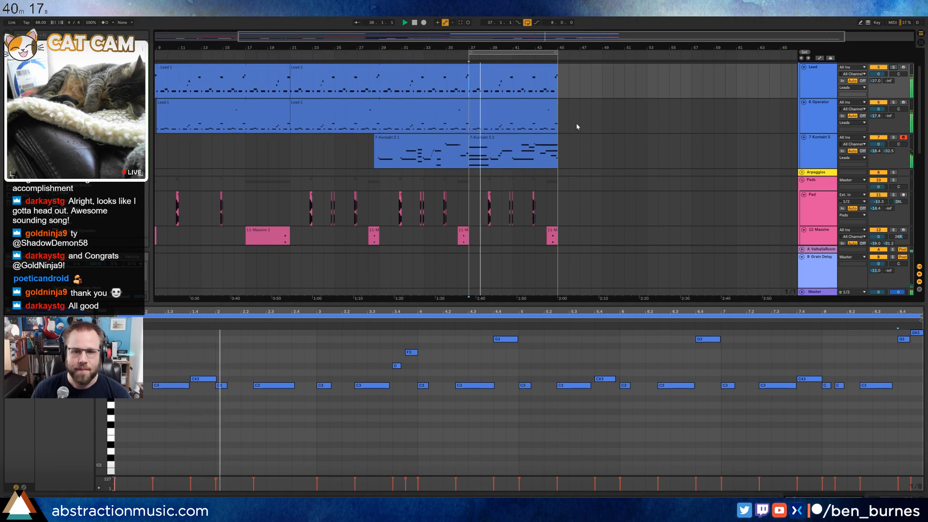
pyautogui.click(511, 106)
pyautogui.hotkey('shift', 'Tab')
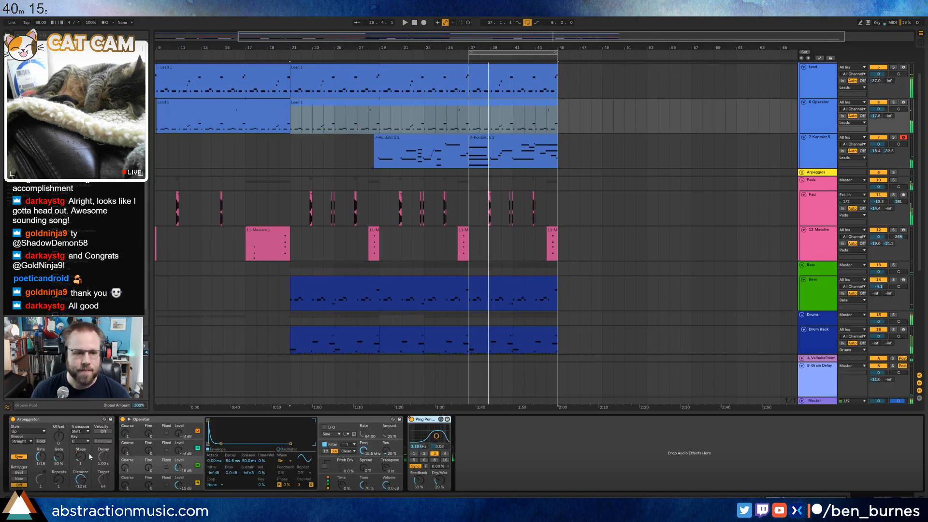
pyautogui.click(194, 419)
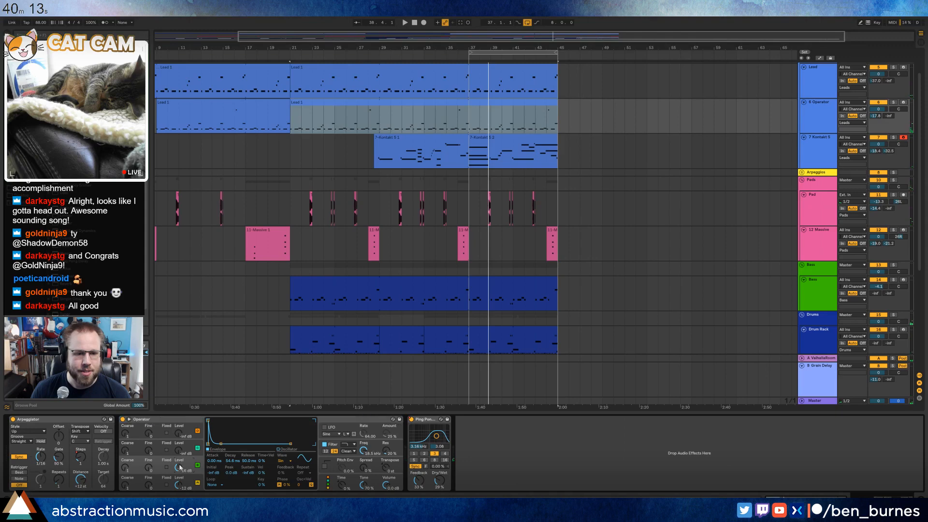
pyautogui.click(179, 454)
pyautogui.click(178, 469)
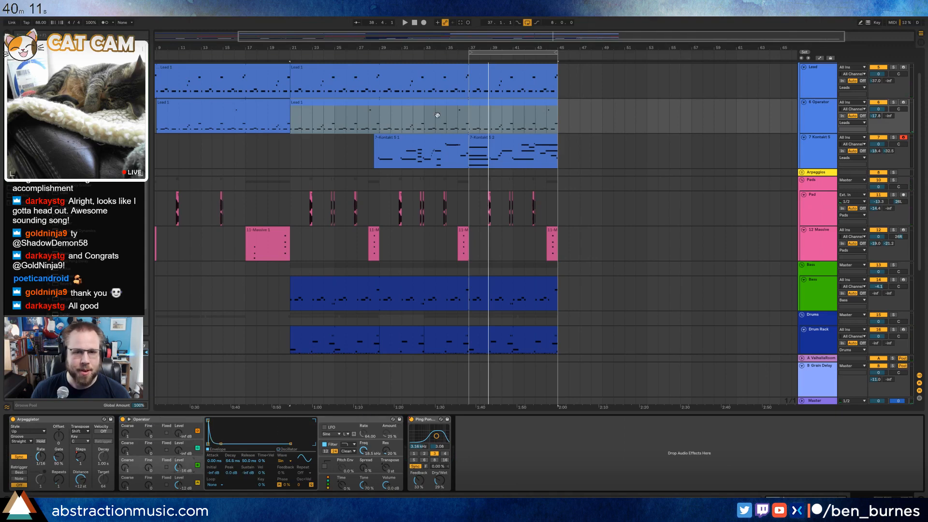
pyautogui.press('a')
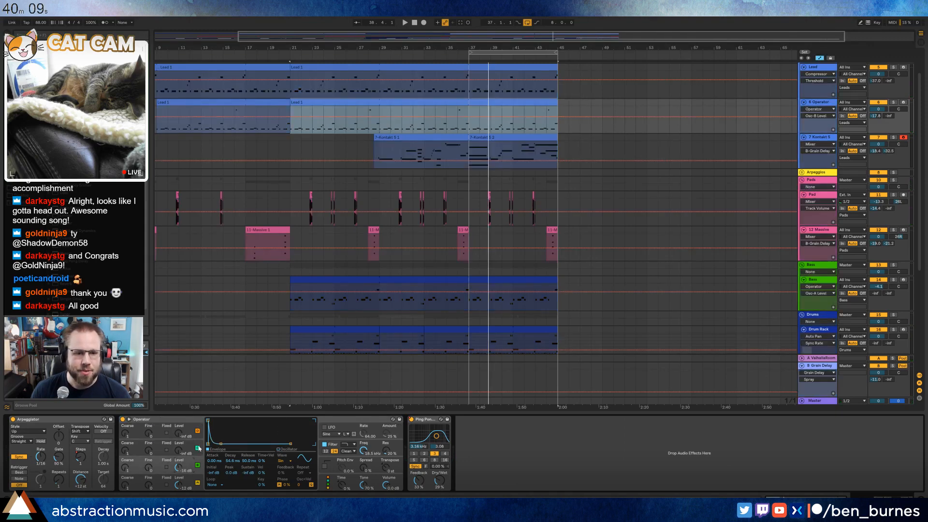
pyautogui.click(378, 117)
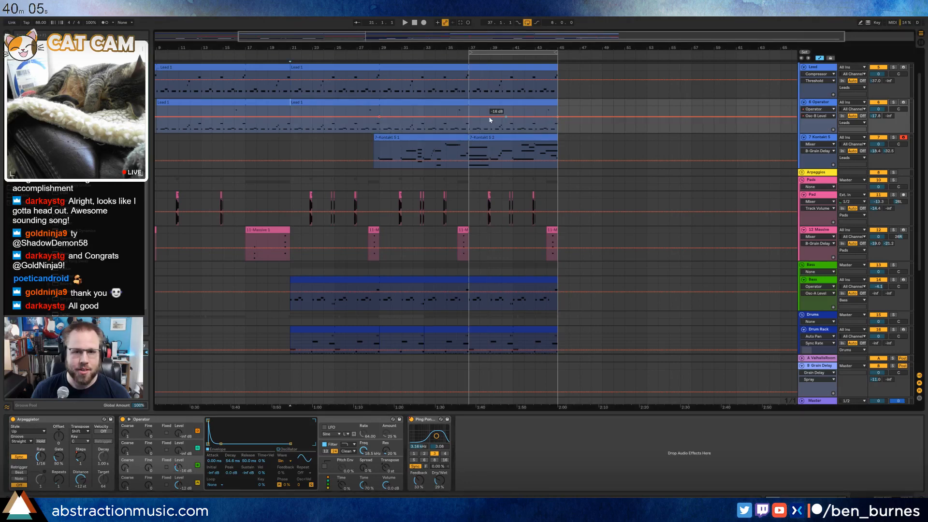
pyautogui.moveTo(469, 117); pyautogui.dragTo(468, 112)
# - Play the arrangement from bar 37 and raise Operator's Spread to 48%
pyautogui.press('space')
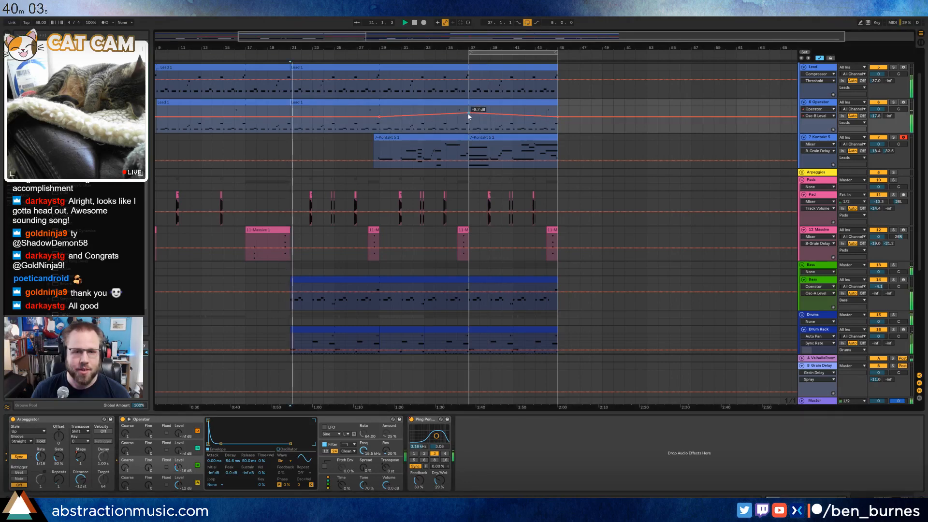
pyautogui.click(380, 127)
pyautogui.click(468, 127)
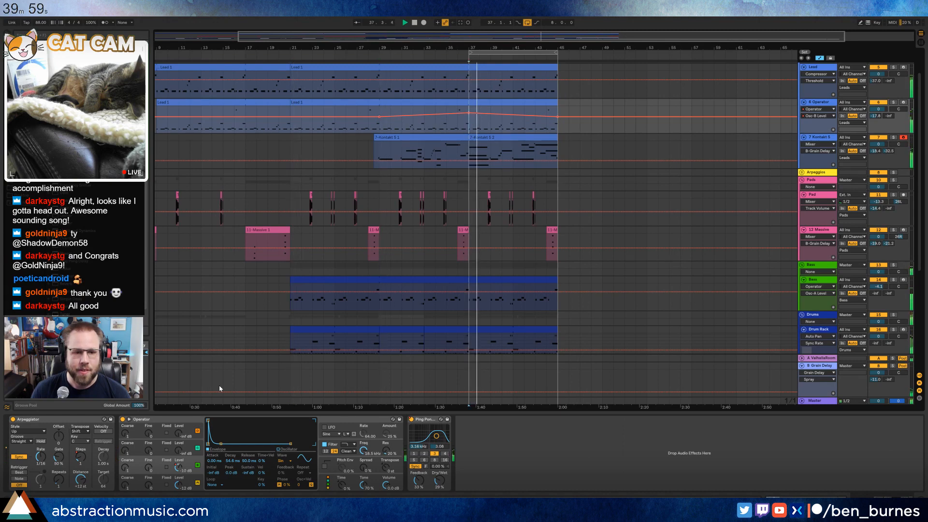
pyautogui.moveTo(366, 467); pyautogui.dragTo(366, 457)
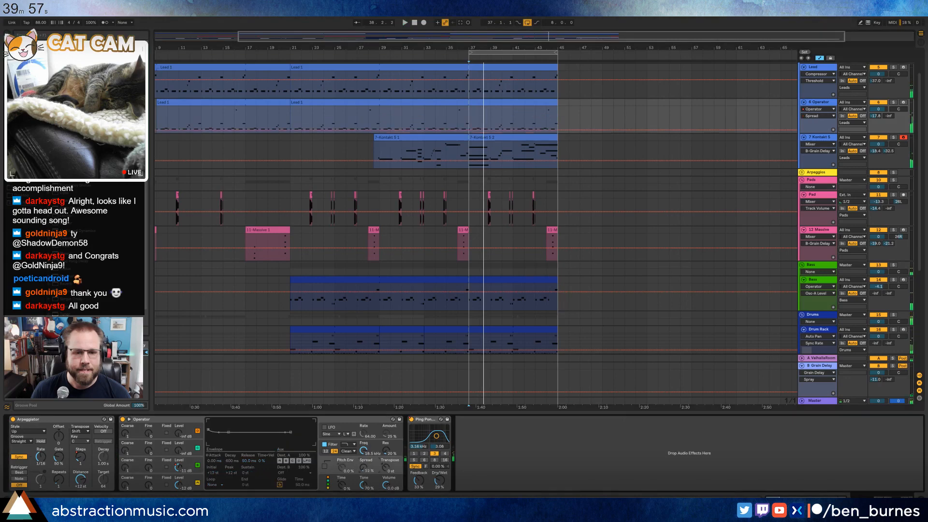
pyautogui.press('space')
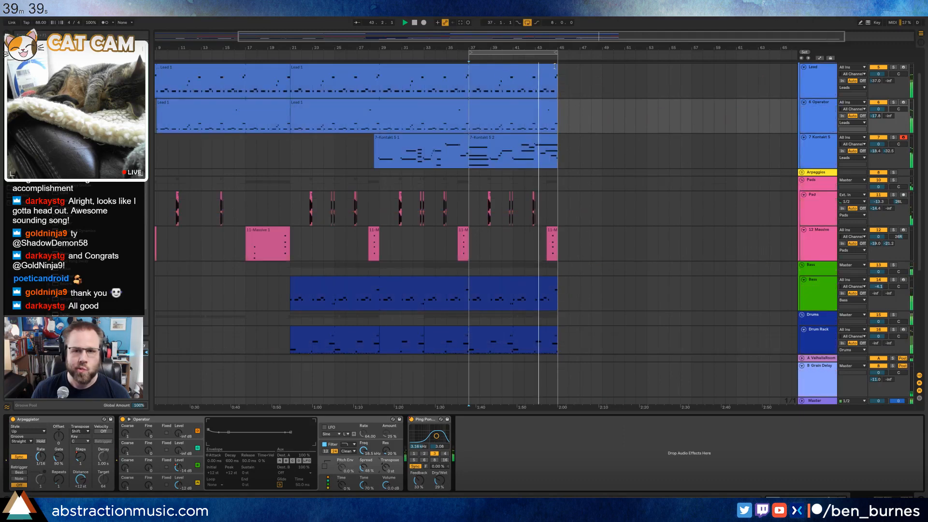
# - Extend the Lead and Operator clips to bar 53, repeating the arpeggiator's Transp. Steps automation from bars 21–29 through to bar 53
pyautogui.moveTo(557, 68); pyautogui.dragTo(647, 69)
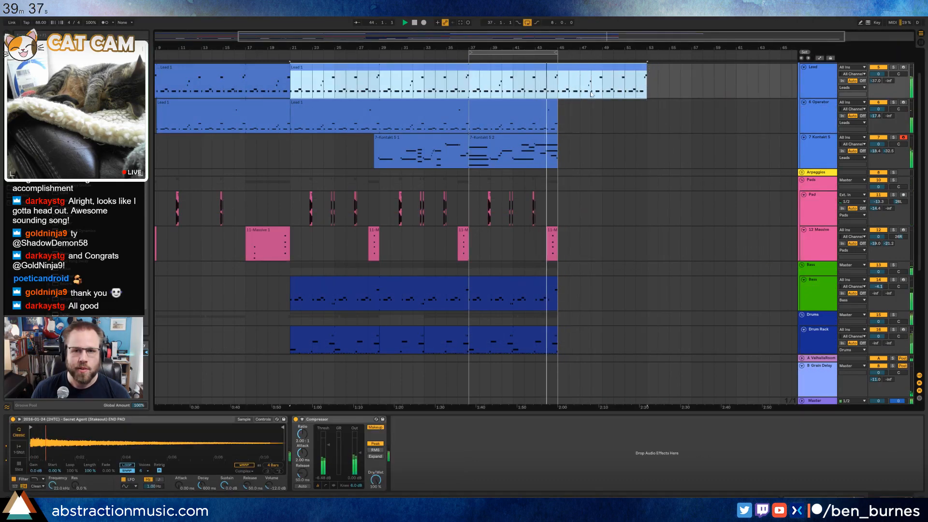
pyautogui.click(526, 105)
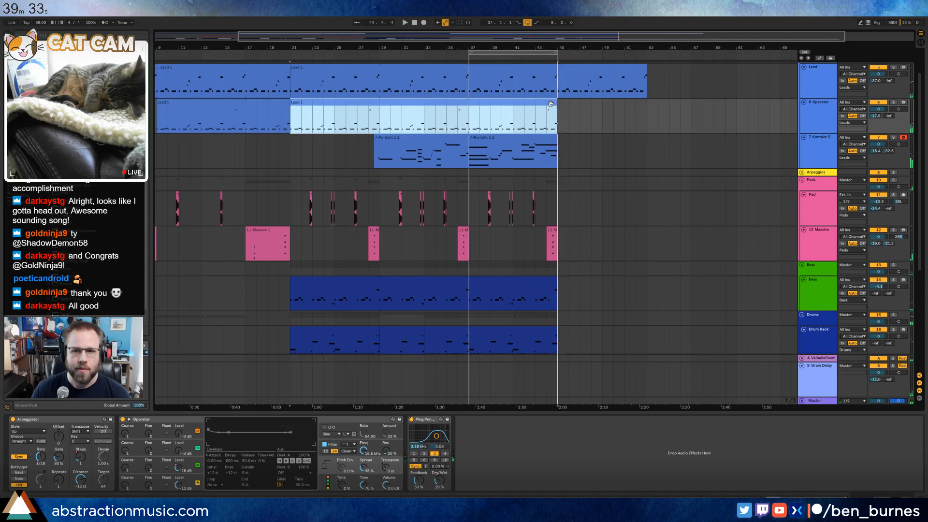
pyautogui.press('a')
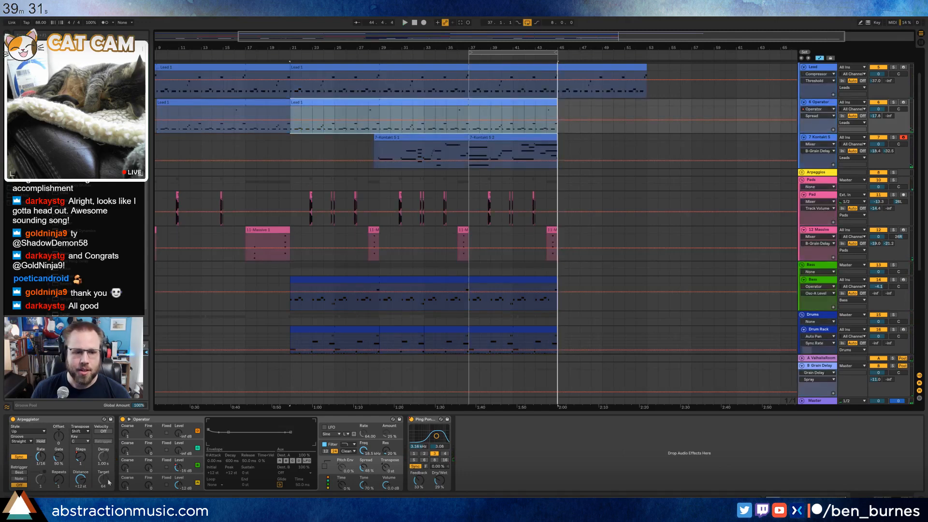
pyautogui.click(81, 456)
pyautogui.moveTo(293, 113); pyautogui.dragTo(378, 115)
pyautogui.hotkey('ctrl', 'd')
pyautogui.hotkey('ctrl', 'd')
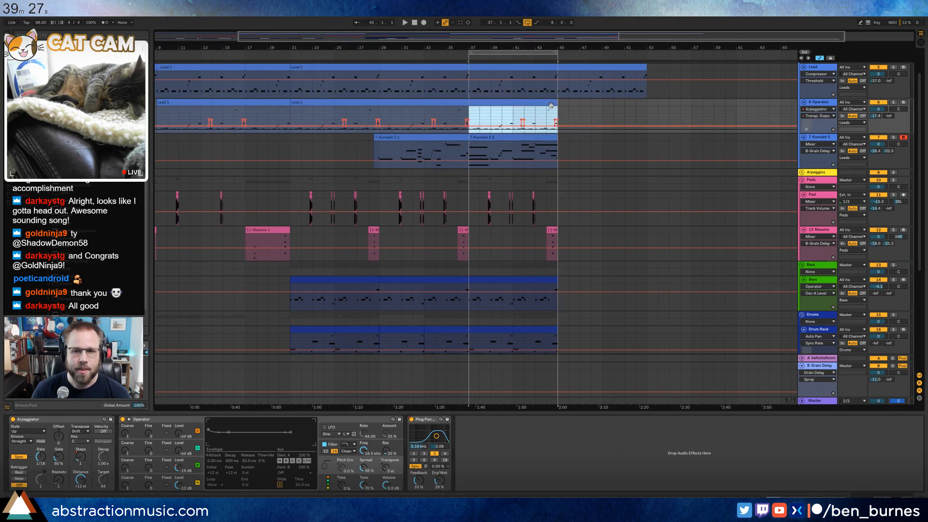
pyautogui.hotkey('ctrl', 'd')
pyautogui.keyDown('shift'); pyautogui.click(648, 110); pyautogui.keyUp('shift')
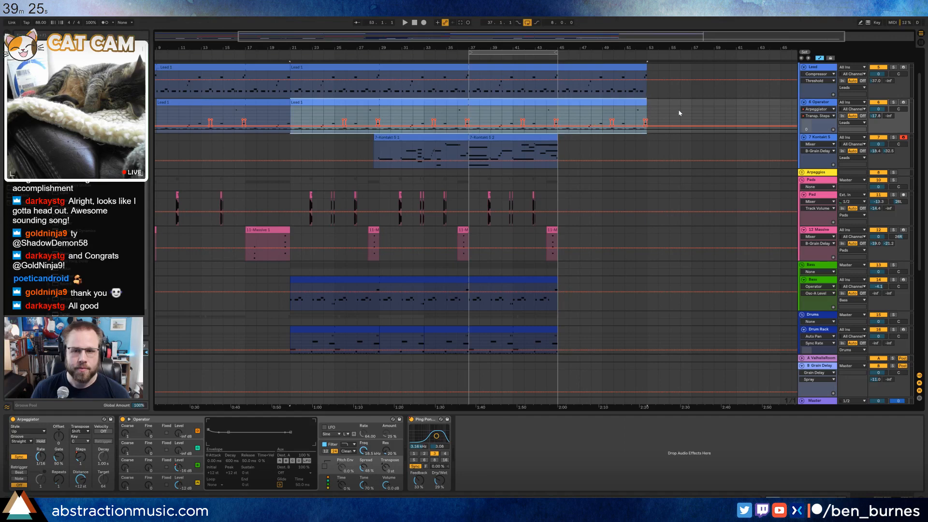
pyautogui.press('a')
# - Move the eight-bar loop to bars 45–53, just past the end of the Kontakt, bass and drum parts
pyautogui.click(560, 150)
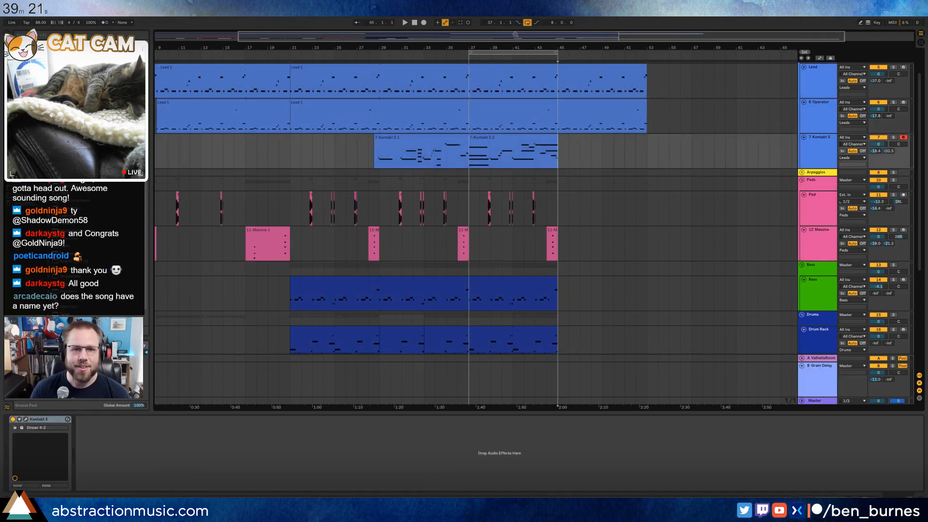
pyautogui.doubleClick(515, 35)
pyautogui.scroll(-8, 493, 155)
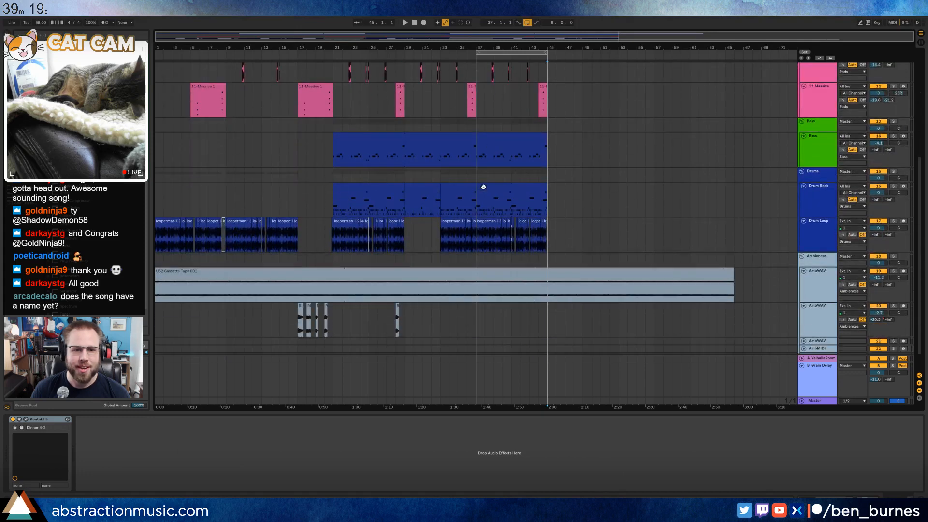
pyautogui.scroll(-2, 483, 186)
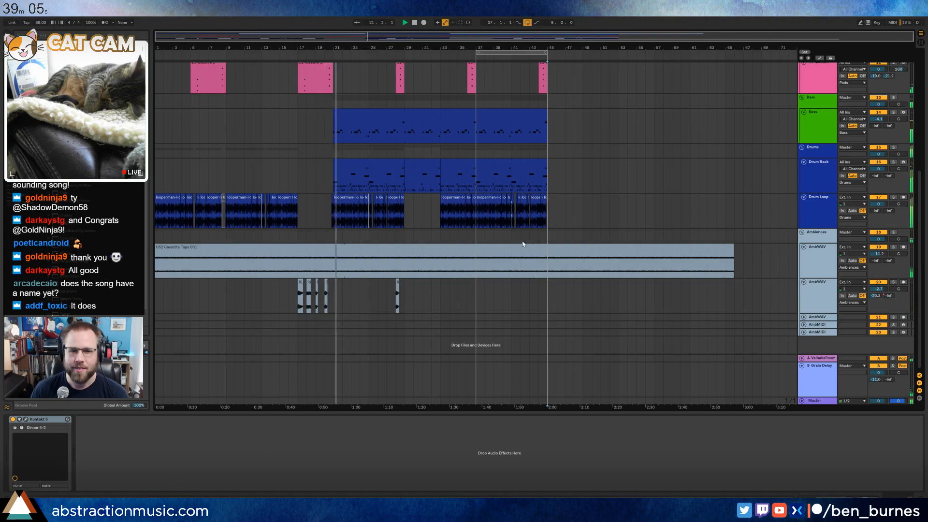
pyautogui.scroll(5, 549, 256)
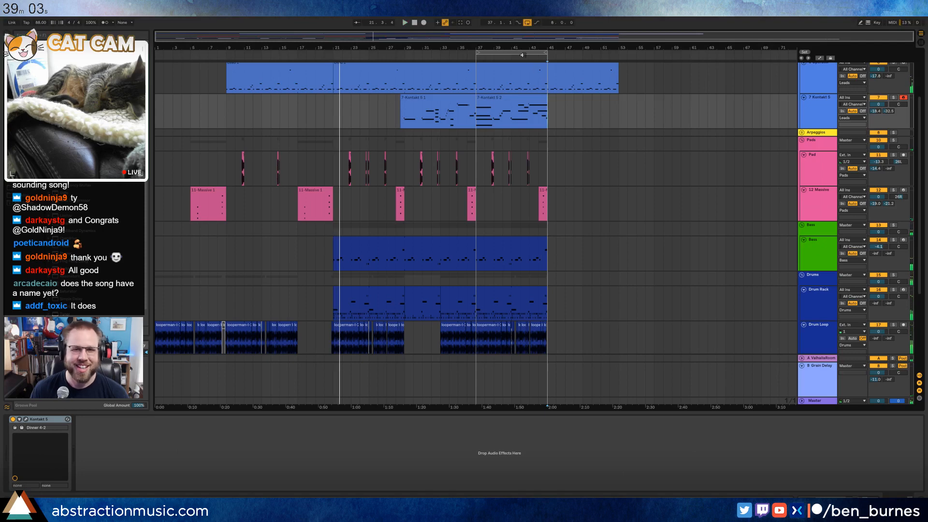
pyautogui.moveTo(522, 54); pyautogui.dragTo(594, 55)
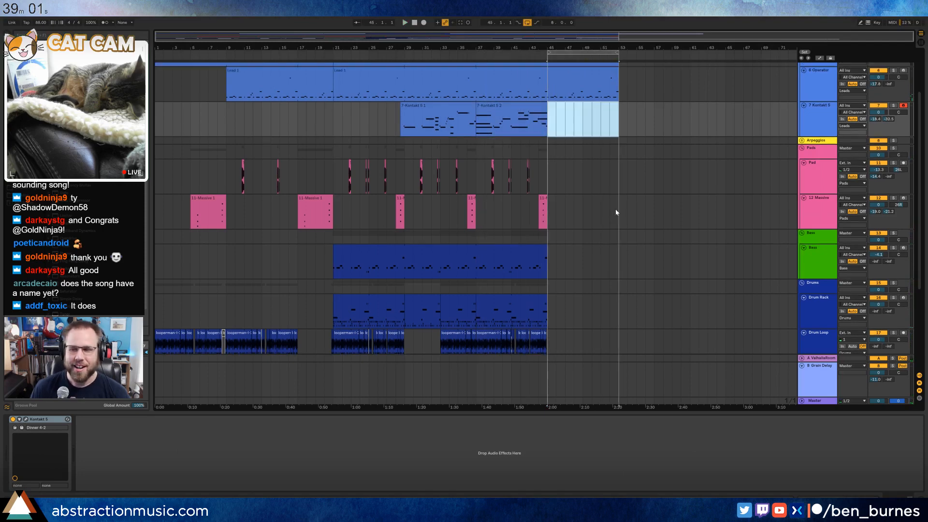
# - Record a new chord part on the Kontakt track from bar 45 and trim the clip's end to bar 49
pyautogui.scroll(3, 615, 211)
pyautogui.click(553, 191)
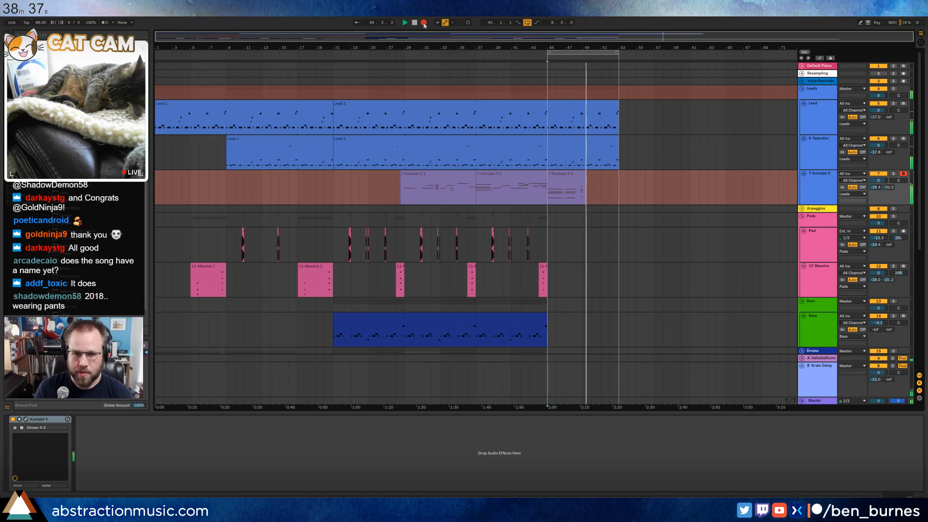
pyautogui.press('space')
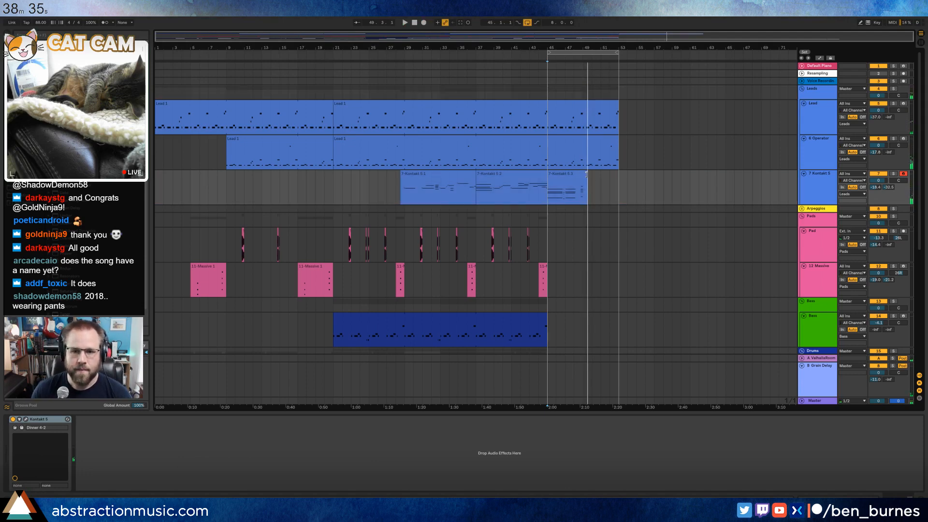
pyautogui.moveTo(586, 175); pyautogui.dragTo(582, 175)
# - Align the starts of the five notes of the new Kontakt clip's last chord at beat 4.4
pyautogui.doubleClick(580, 175)
pyautogui.moveTo(898, 440); pyautogui.dragTo(899, 364)
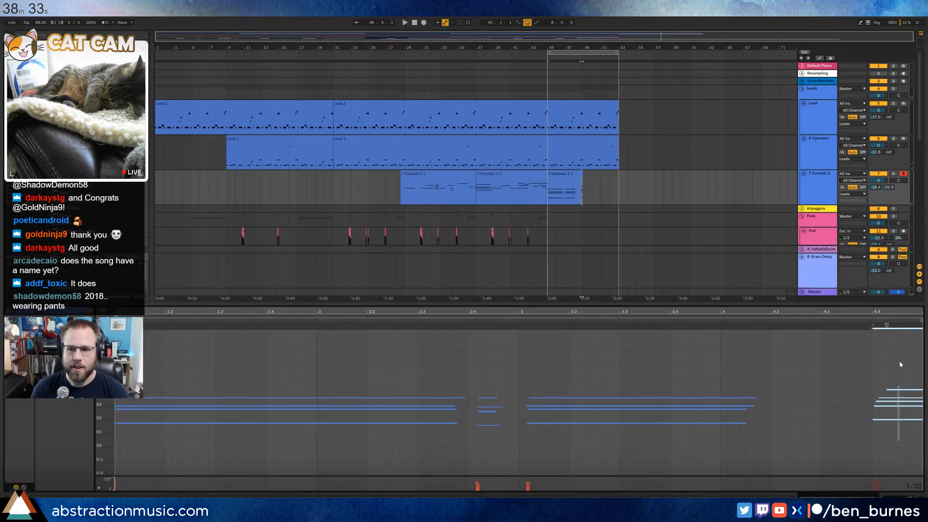
pyautogui.moveTo(885, 310); pyautogui.dragTo(788, 370)
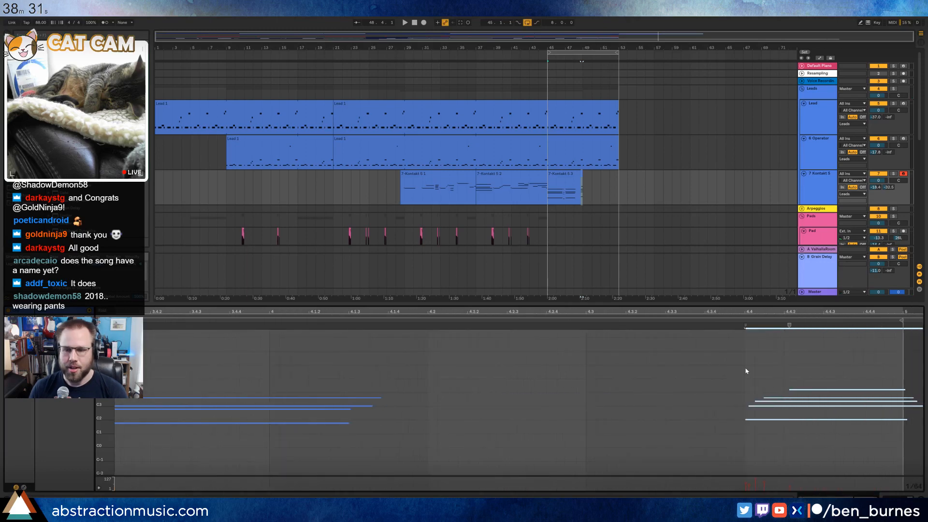
pyautogui.moveTo(106, 403); pyautogui.dragTo(239, 405)
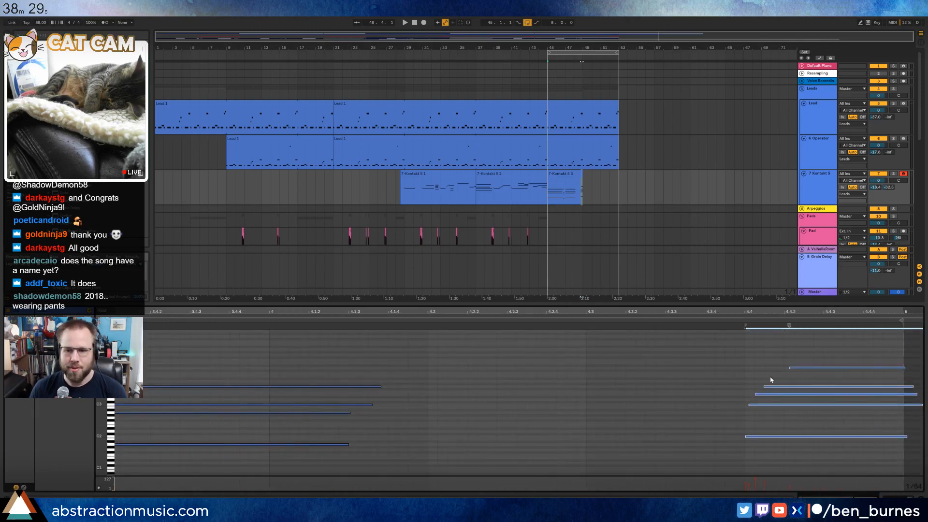
pyautogui.moveTo(771, 380); pyautogui.dragTo(815, 372)
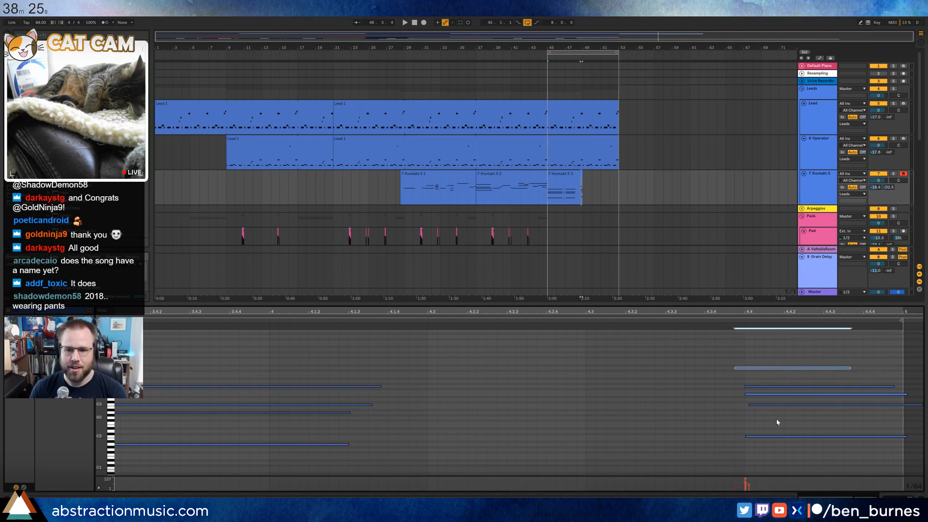
pyautogui.hotkey('ctrl', 'z')
pyautogui.moveTo(772, 442); pyautogui.dragTo(767, 434)
pyautogui.moveTo(764, 400); pyautogui.dragTo(767, 406)
pyautogui.press('Left')
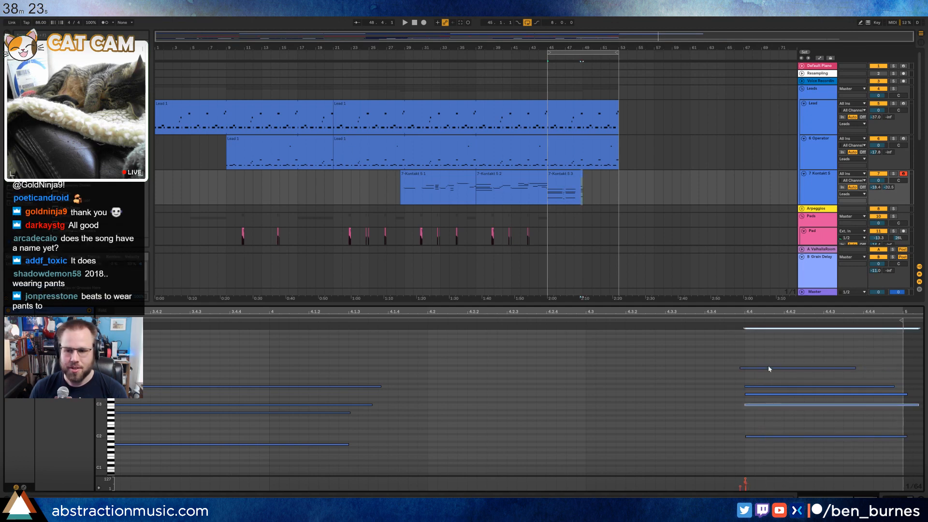
pyautogui.moveTo(768, 366); pyautogui.dragTo(767, 371)
pyautogui.press('Right')
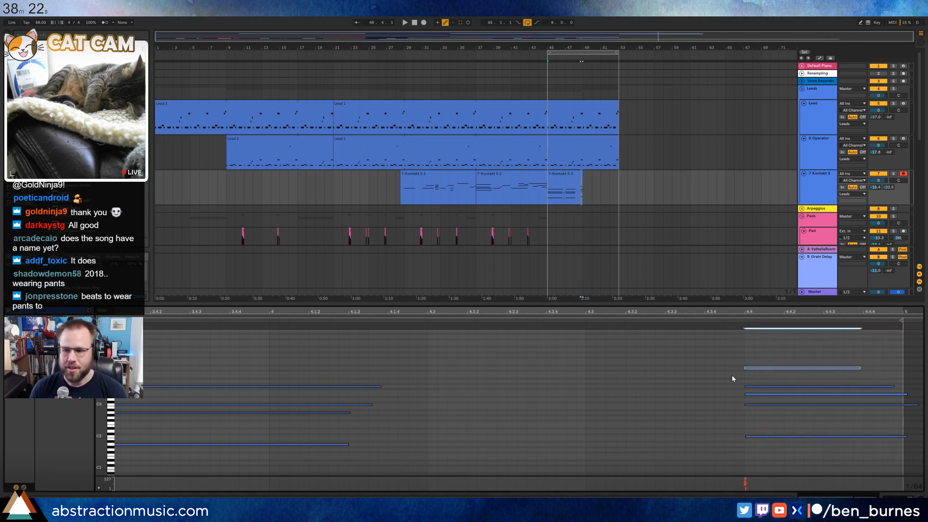
# - Adjust the velocities of the last chord's middle notes and even out its note endings just before bar 5
pyautogui.click(722, 415)
pyautogui.moveTo(769, 394); pyautogui.dragTo(769, 425)
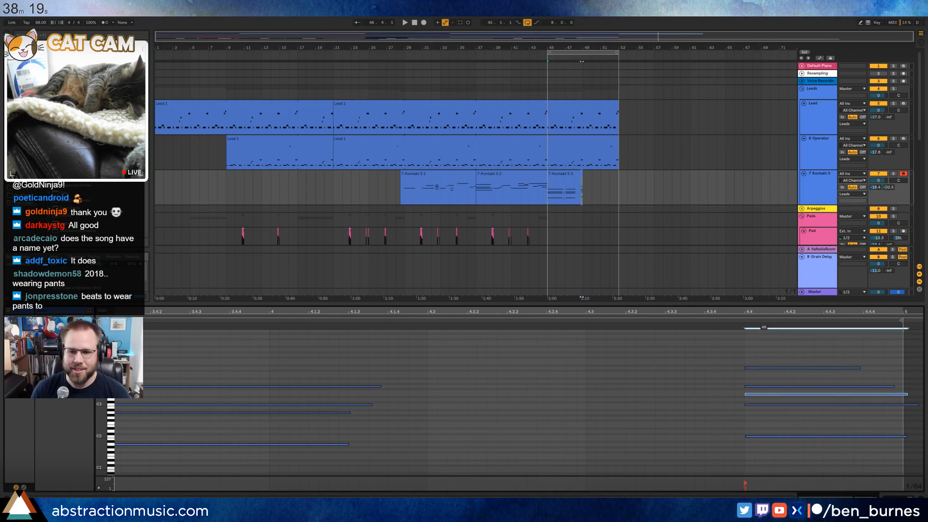
pyautogui.click(769, 379)
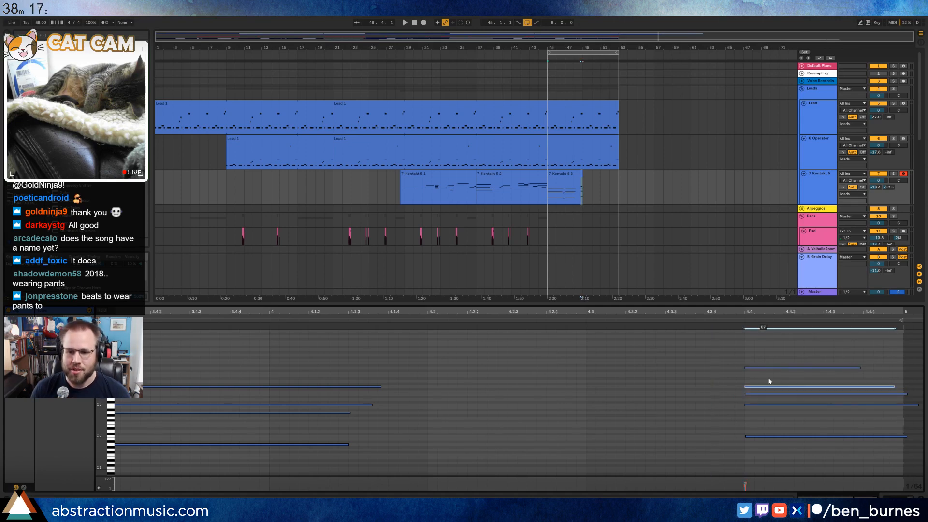
pyautogui.moveTo(860, 368); pyautogui.dragTo(898, 405)
pyautogui.moveTo(906, 437); pyautogui.dragTo(897, 436)
# - Edit the new Kontakt clip's on/off controller envelope so the gap starts at beat 4.4 and the following block ends at bar 5
pyautogui.moveTo(102, 406); pyautogui.dragTo(12, 470)
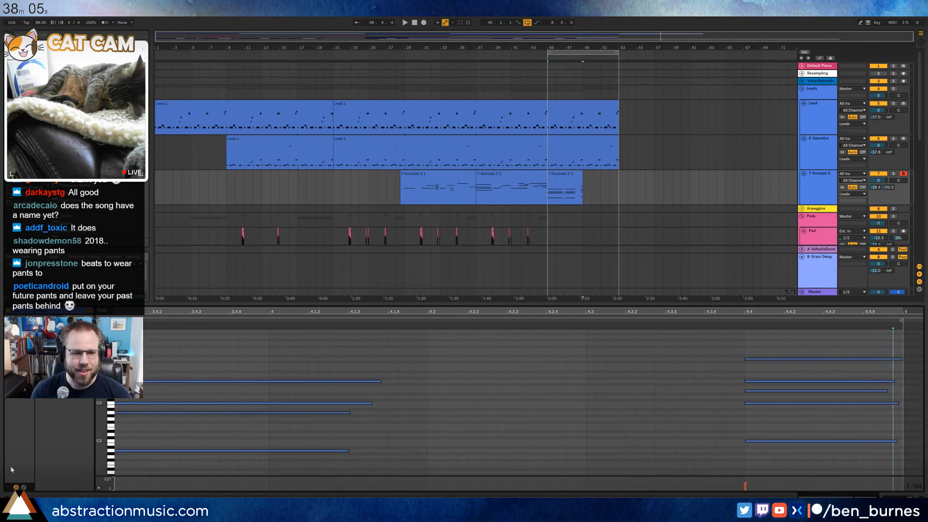
pyautogui.click(24, 488)
pyautogui.click(376, 390)
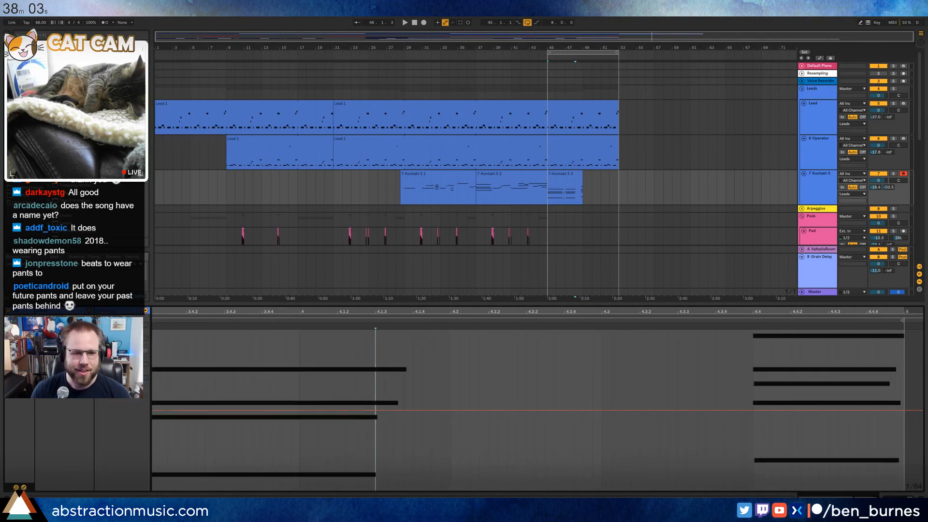
pyautogui.click(121, 325)
pyautogui.scroll(-3, 112, 193)
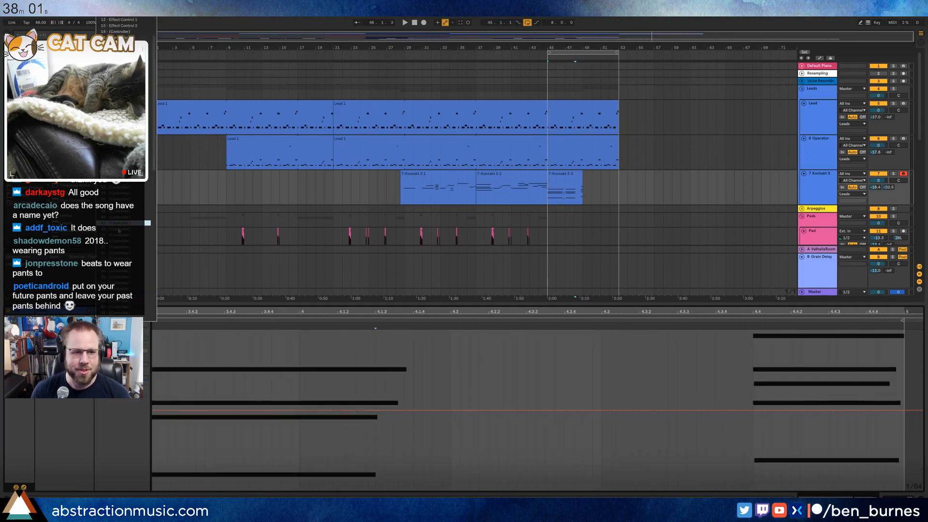
pyautogui.scroll(-8, 121, 169)
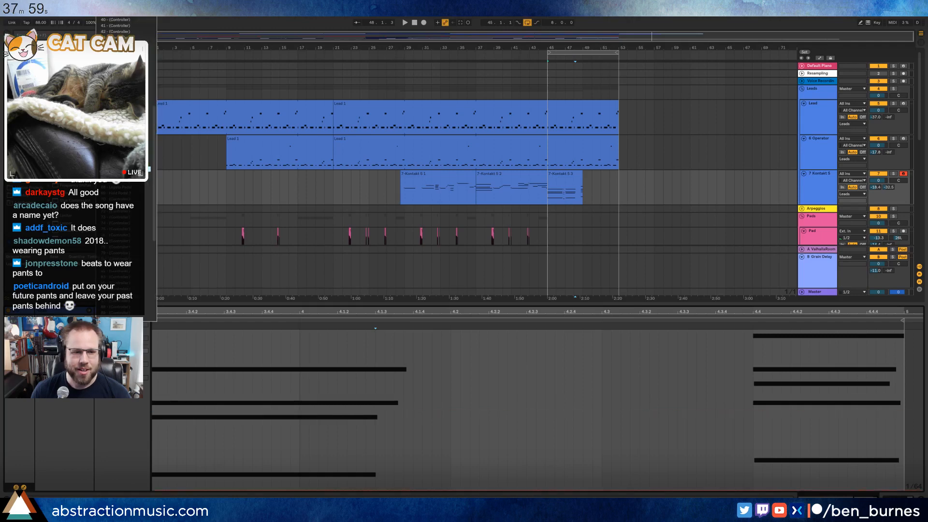
pyautogui.click(121, 163)
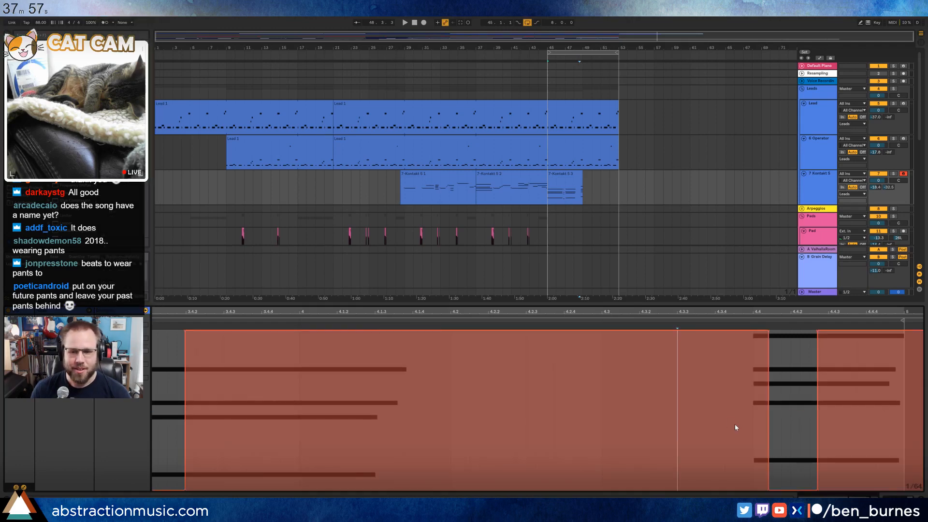
pyautogui.moveTo(757, 485); pyautogui.dragTo(766, 487)
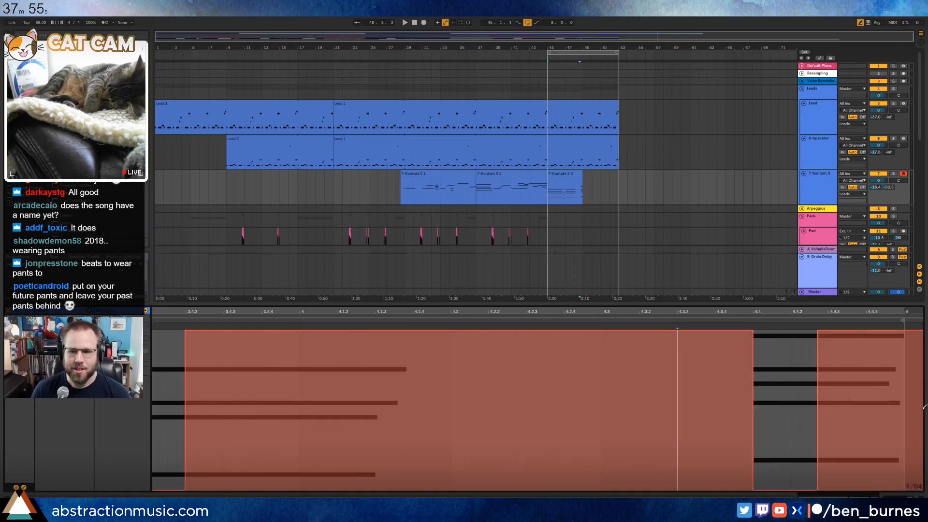
pyautogui.moveTo(909, 459); pyautogui.dragTo(911, 487)
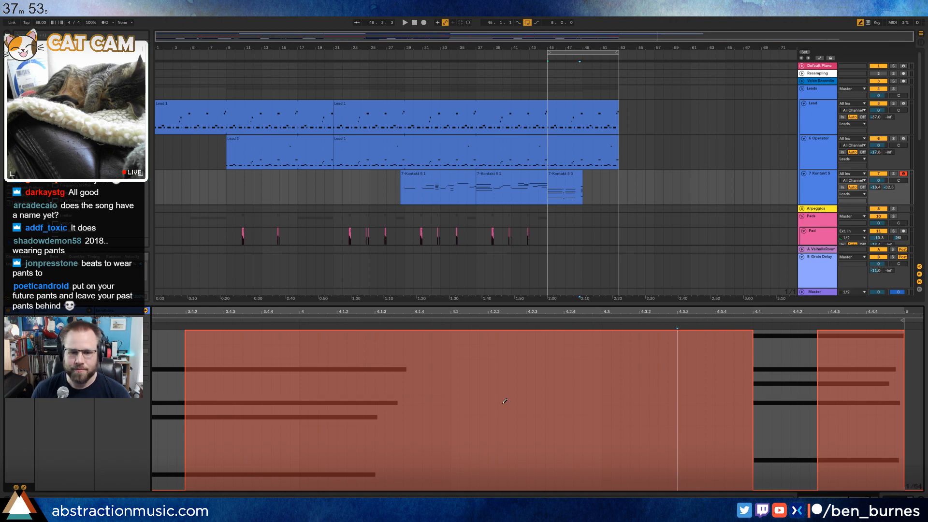
pyautogui.moveTo(316, 313); pyautogui.dragTo(676, 313)
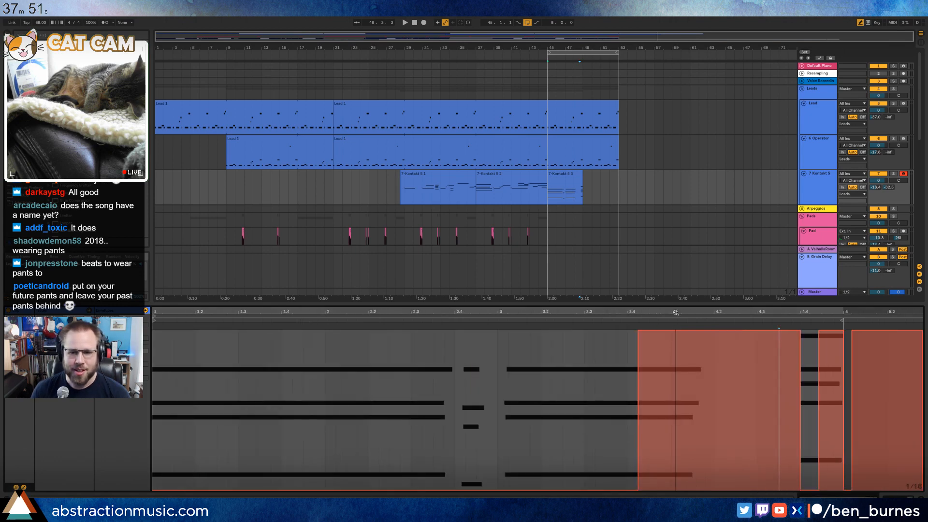
# - Duplicate the four-bar Kontakt chord clip into bars 49–53, disarm the track and play back the loop
pyautogui.click(563, 175)
pyautogui.hotkey('ctrl', 'd')
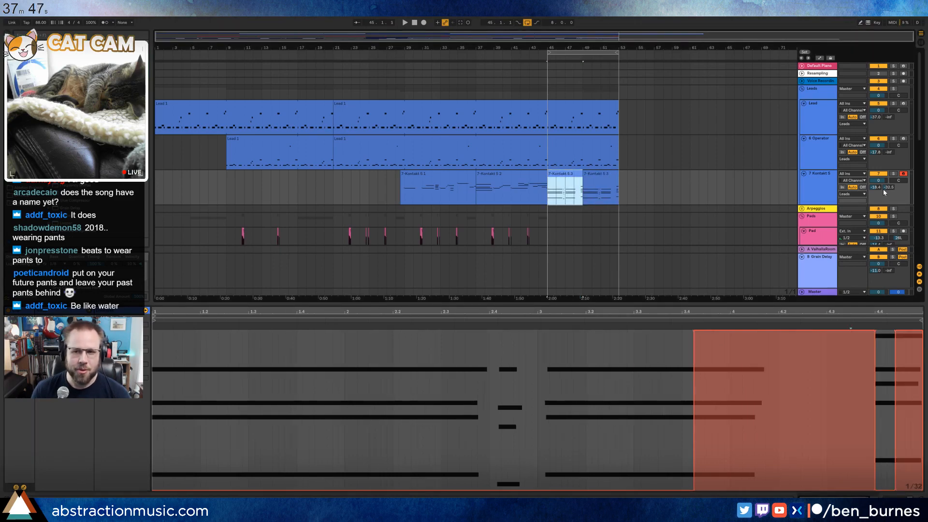
pyautogui.click(902, 174)
pyautogui.press('space')
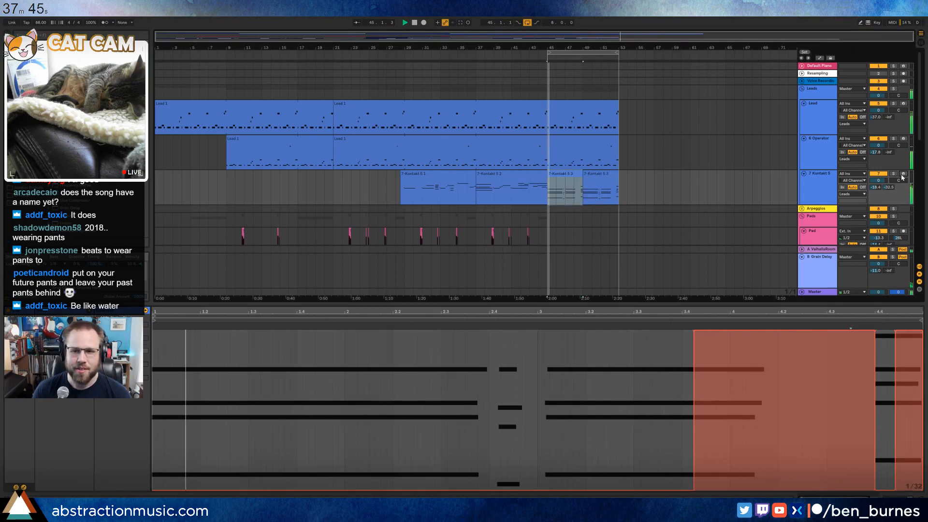
pyautogui.hotkey('shift', 'Tab')
pyautogui.scroll(-1, 654, 237)
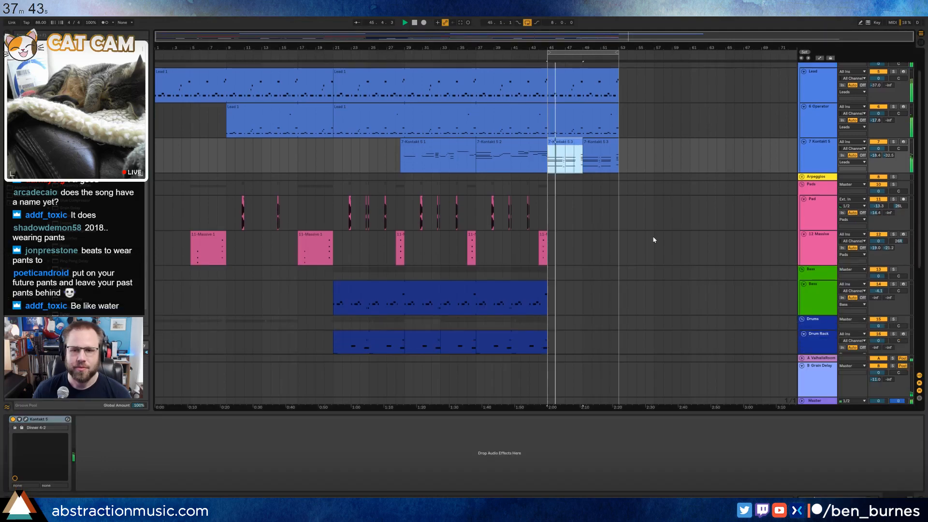
pyautogui.scroll(1, 656, 255)
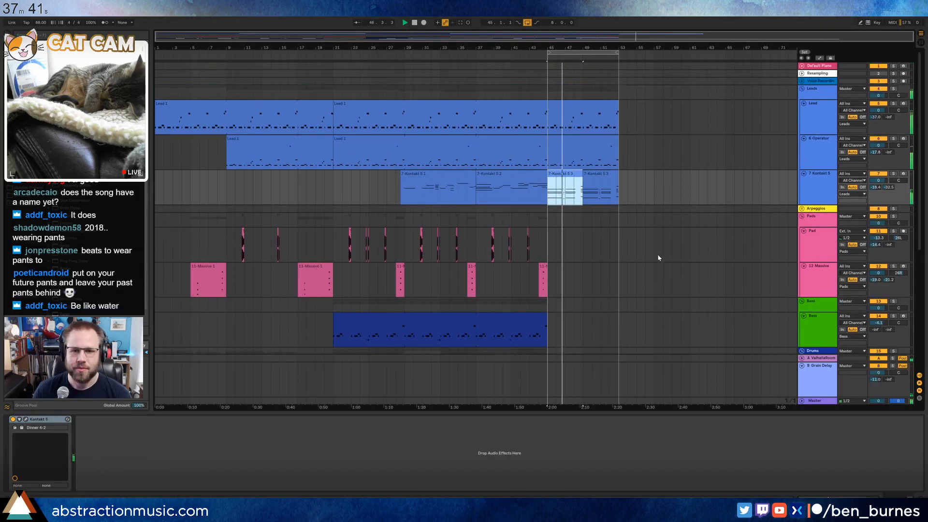
# - Shorten the four notes of the brief passing chord before bar 3 in the first of the two new Kontakt clips
pyautogui.doubleClick(569, 181)
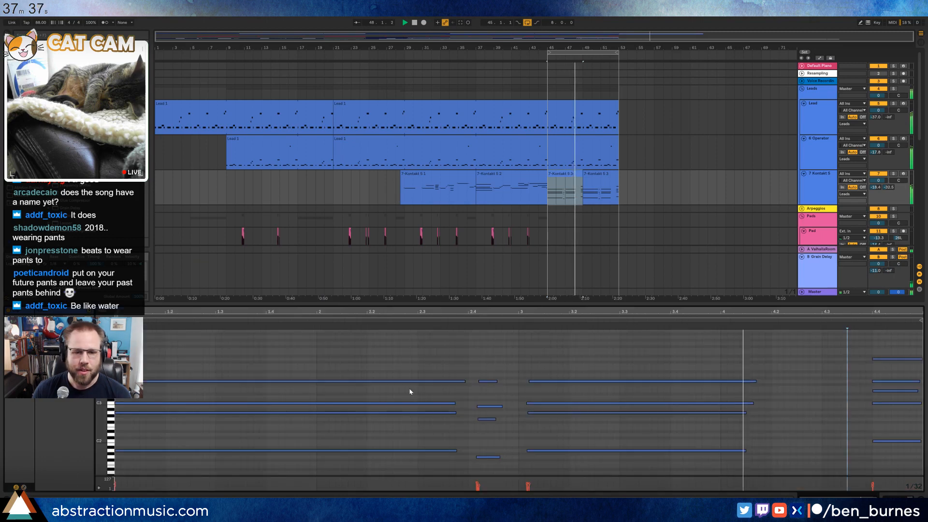
pyautogui.moveTo(480, 358); pyautogui.dragTo(496, 463)
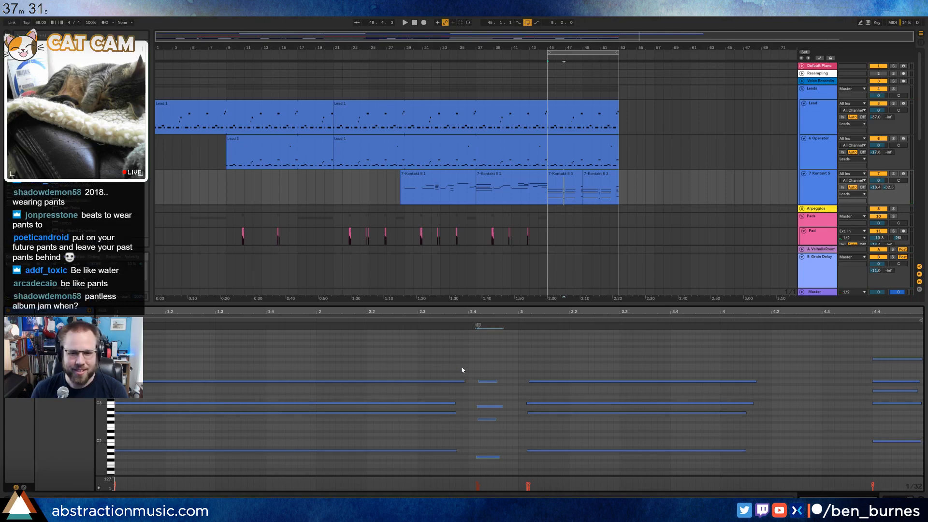
pyautogui.click(484, 456)
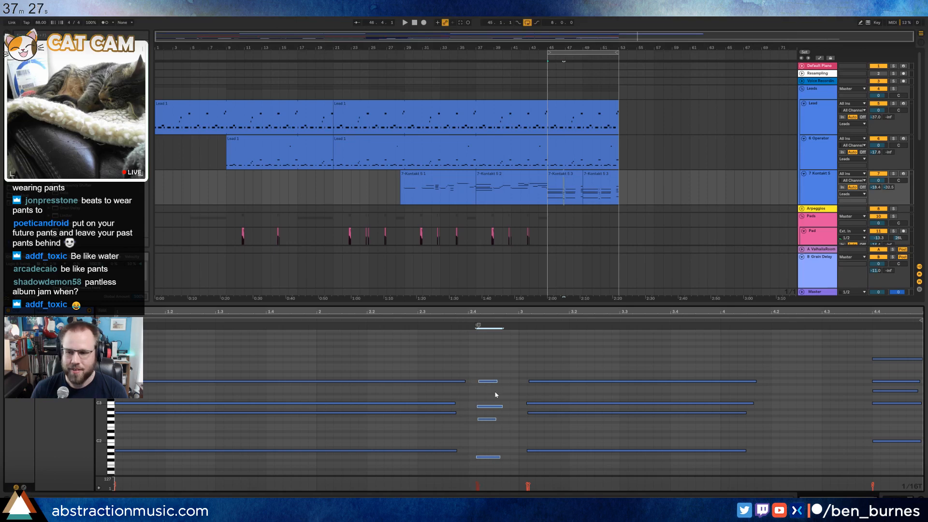
pyautogui.scroll(2, 495, 394)
pyautogui.press('Right')
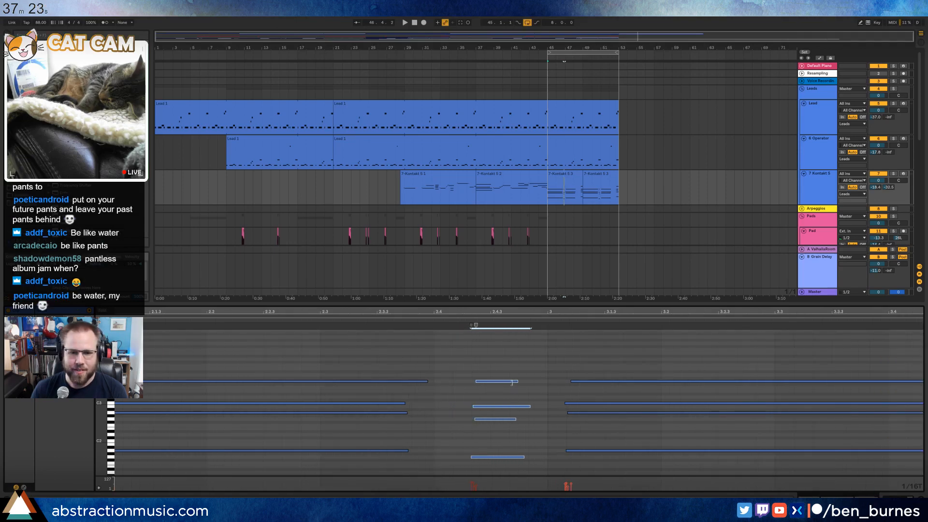
pyautogui.moveTo(512, 382); pyautogui.dragTo(504, 382)
pyautogui.click(524, 407)
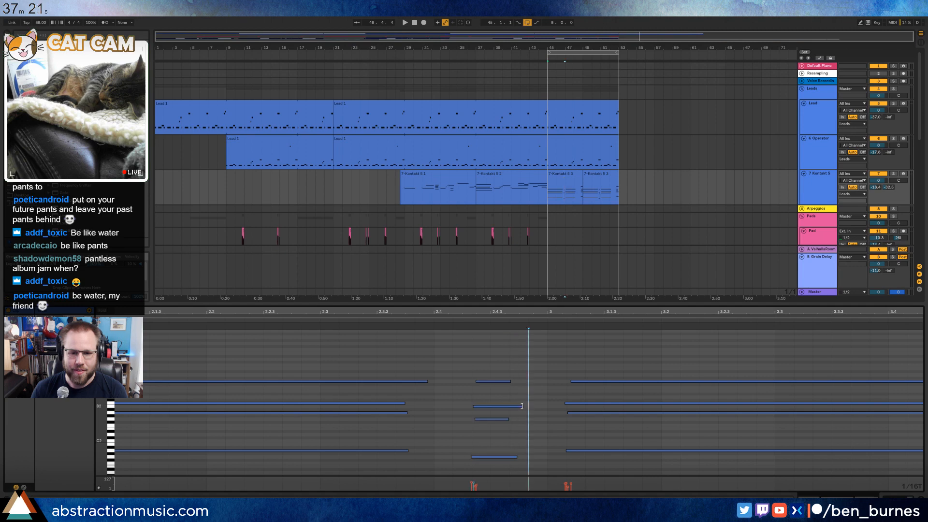
# - Move the brief passing chord earlier to beat 2.4, raise its lowest note to C2 and play back the result
pyautogui.click(389, 315)
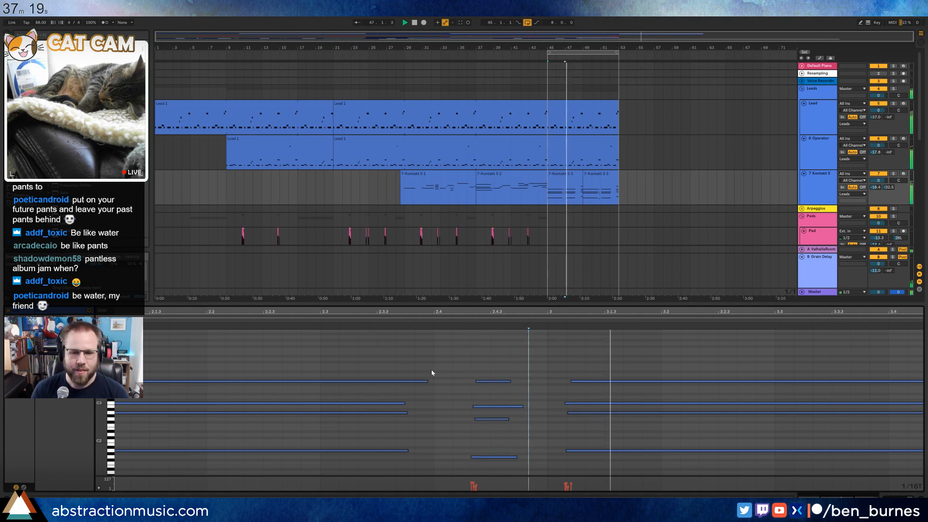
pyautogui.press('space')
pyautogui.moveTo(490, 361); pyautogui.dragTo(504, 475)
pyautogui.press('Left')
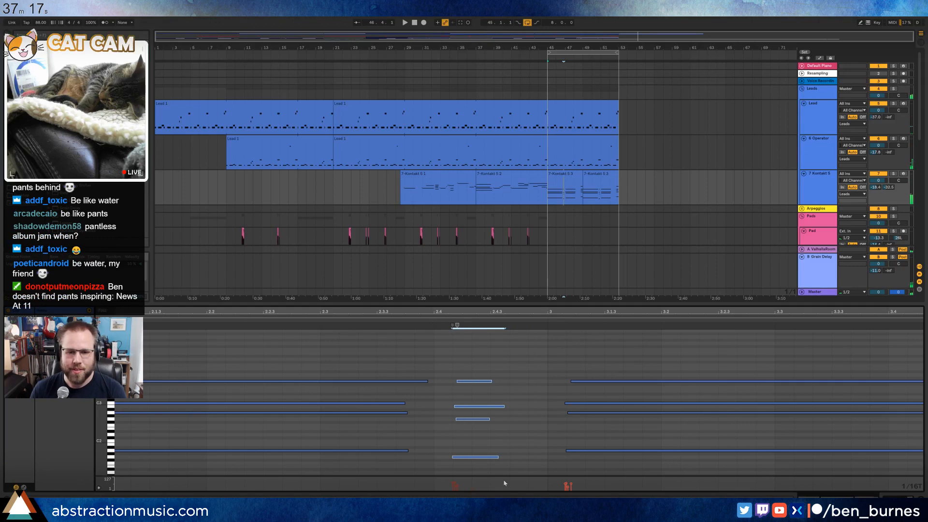
pyautogui.press('Left')
pyautogui.click(490, 410)
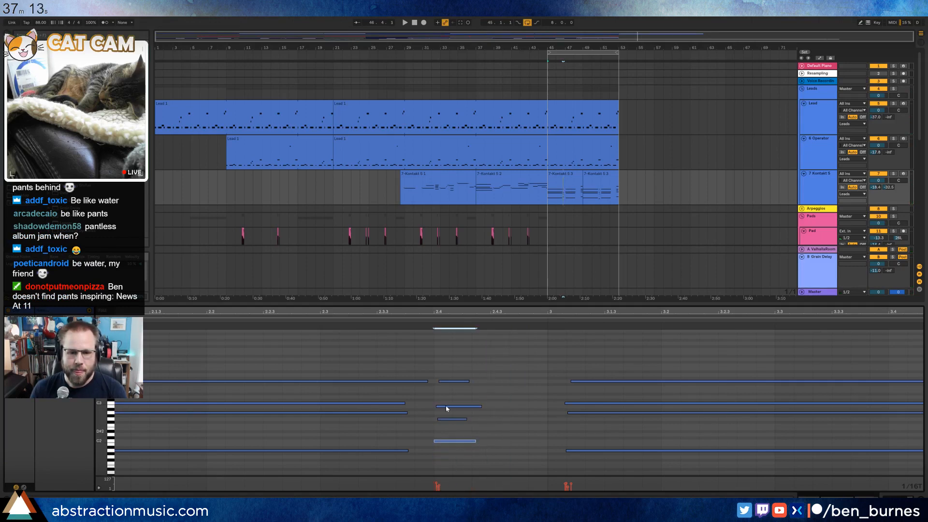
pyautogui.click(411, 330)
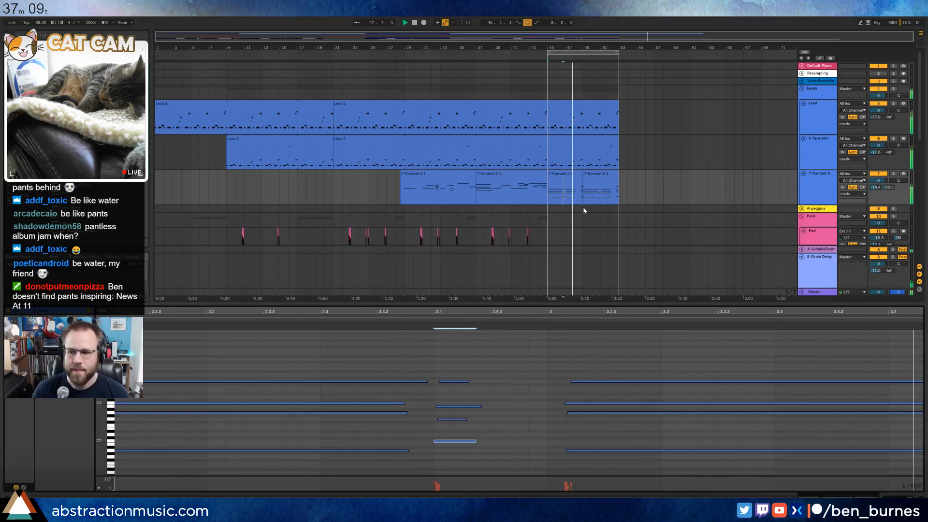
pyautogui.moveTo(722, 312); pyautogui.dragTo(722, 282)
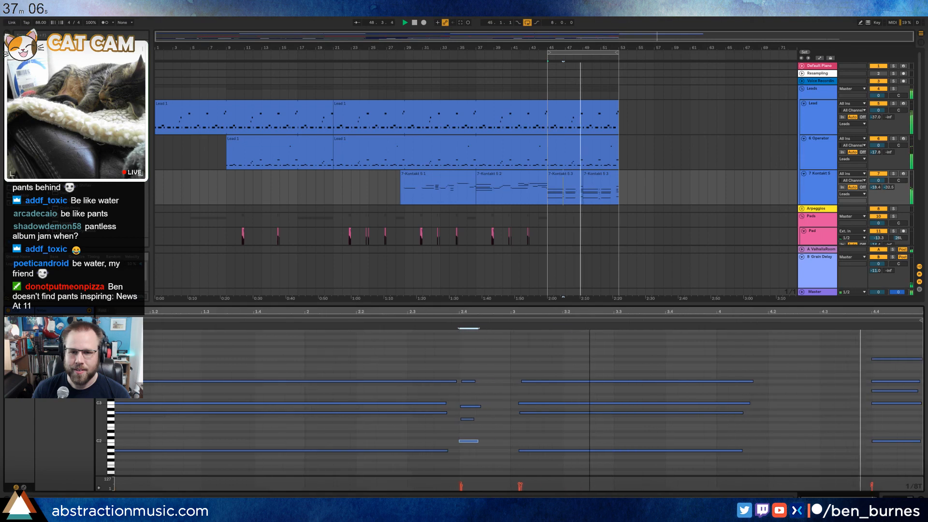
# - Lower the top note of the duplicated Kontakt clip's first chord by three semitones and audition it
pyautogui.click(593, 180)
pyautogui.press('space')
pyautogui.moveTo(328, 373); pyautogui.dragTo(367, 392)
pyautogui.press('Down')
pyautogui.press('Down')
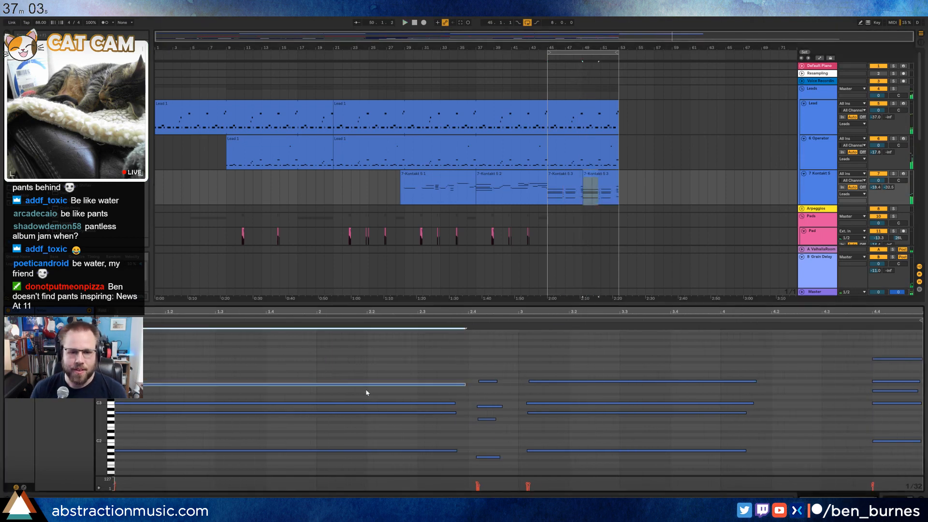
pyautogui.press('space')
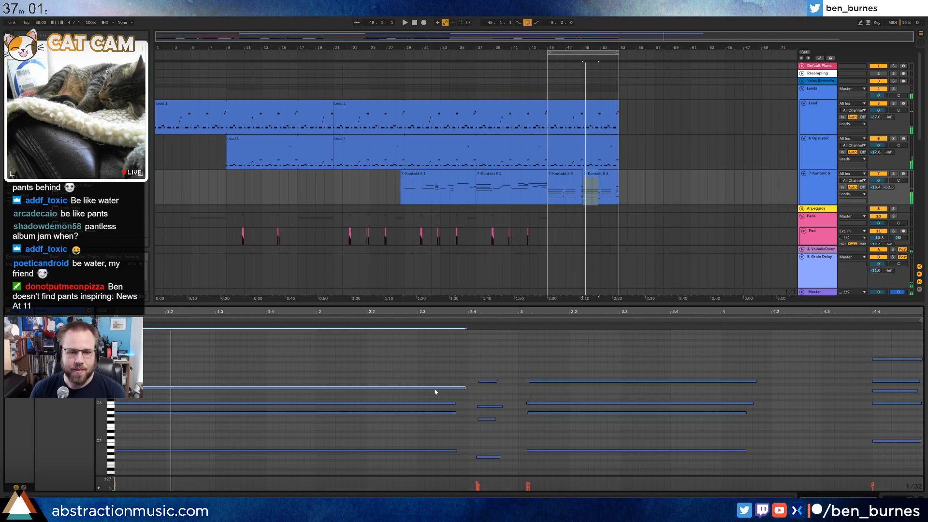
pyautogui.press('Down')
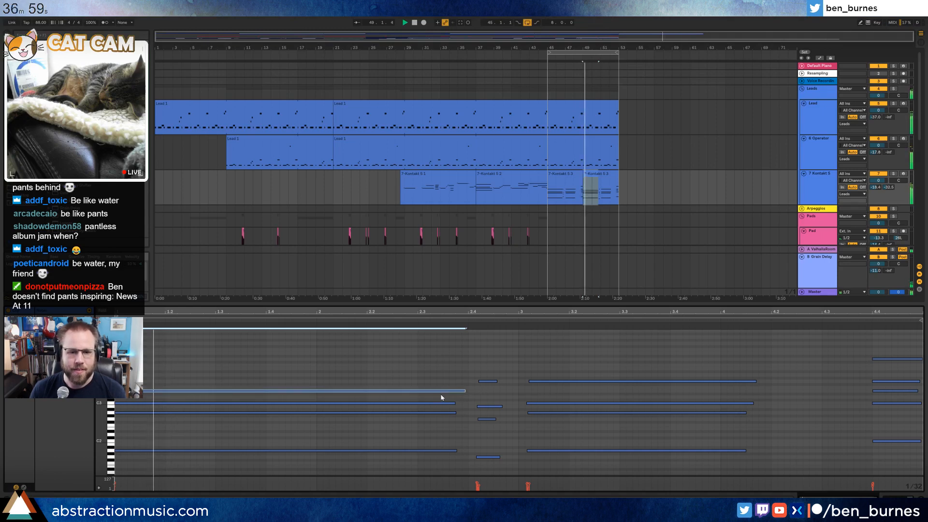
# - Replace the duplicated clip's brief passing chord with the first clip's adjusted version at beat 2.4
pyautogui.click(569, 177)
pyautogui.press('space')
pyautogui.moveTo(476, 364); pyautogui.dragTo(481, 455)
pyautogui.click(597, 184)
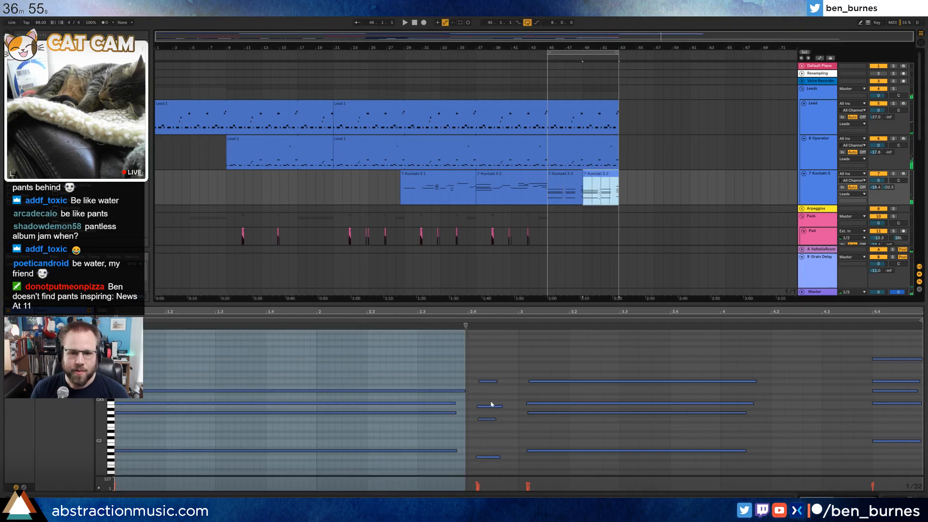
pyautogui.click(469, 367)
pyautogui.hotkey('ctrl', 'v')
pyautogui.doubleClick(492, 457)
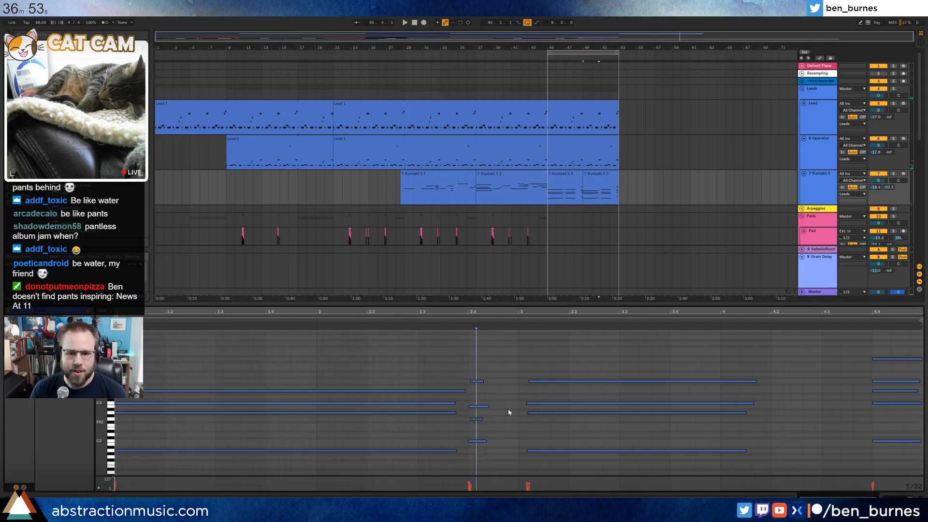
# - Raise the lowest note of the duplicated clip's bar 3 chord by five semitones and nudge the whole chord slightly earlier onto bar 3
pyautogui.click(432, 451)
pyautogui.press('space')
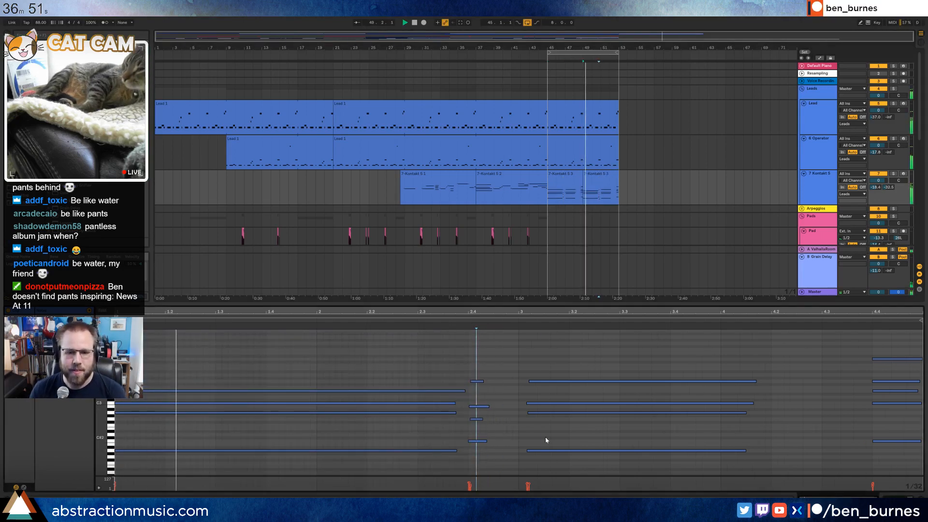
pyautogui.click(551, 451)
pyautogui.press('Up')
pyautogui.press('Up')
pyautogui.press('Up')
pyautogui.press('Up')
pyautogui.press('Up')
pyautogui.moveTo(574, 348); pyautogui.dragTo(584, 486)
pyautogui.press('Left')
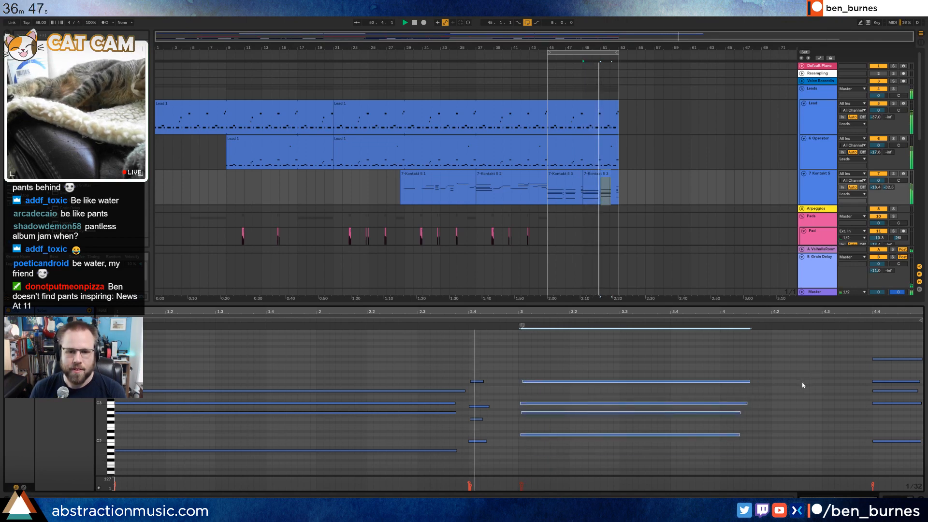
# - Split the bar 3 chord's lowest note midway through beat 3.2, raise the second part two semitones and extend it slightly
pyautogui.click(644, 434)
pyautogui.press('space')
pyautogui.moveTo(738, 437)
pyautogui.mouseDown()
pyautogui.moveTo(592, 439)
pyautogui.moveTo(613, 429)
pyautogui.moveTo(751, 428)
pyautogui.mouseUp()
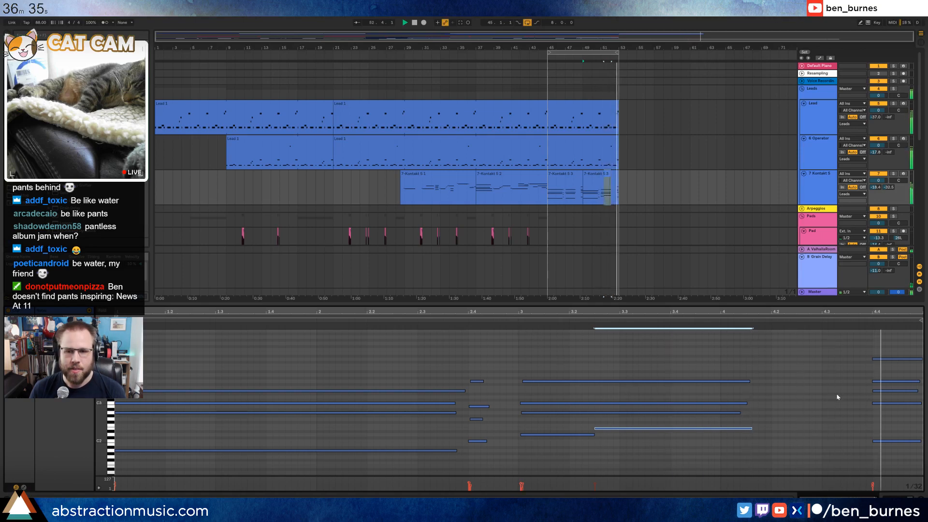
# - Ramp the Operator track's filter frequency automation down from about bar 41 to bar 49 and play the section from bar 45
pyautogui.hotkey('shift', 'Tab')
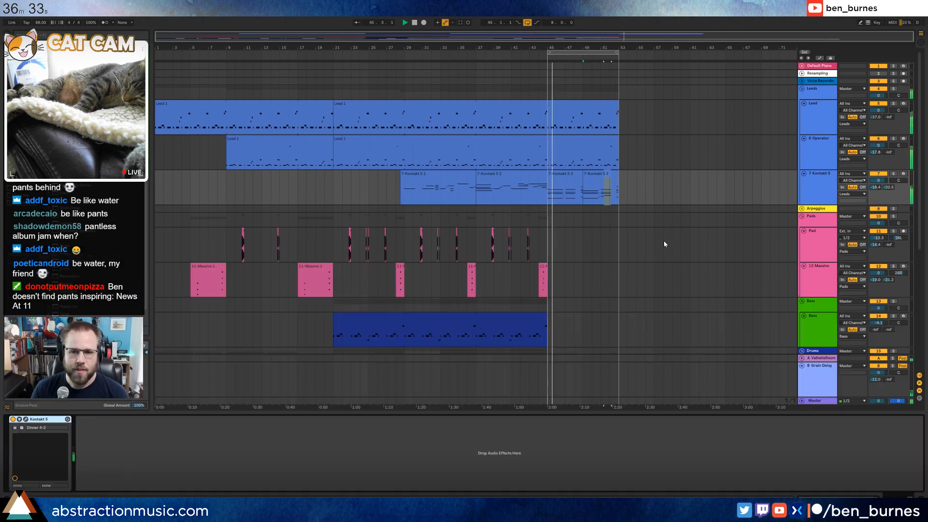
pyautogui.click(585, 143)
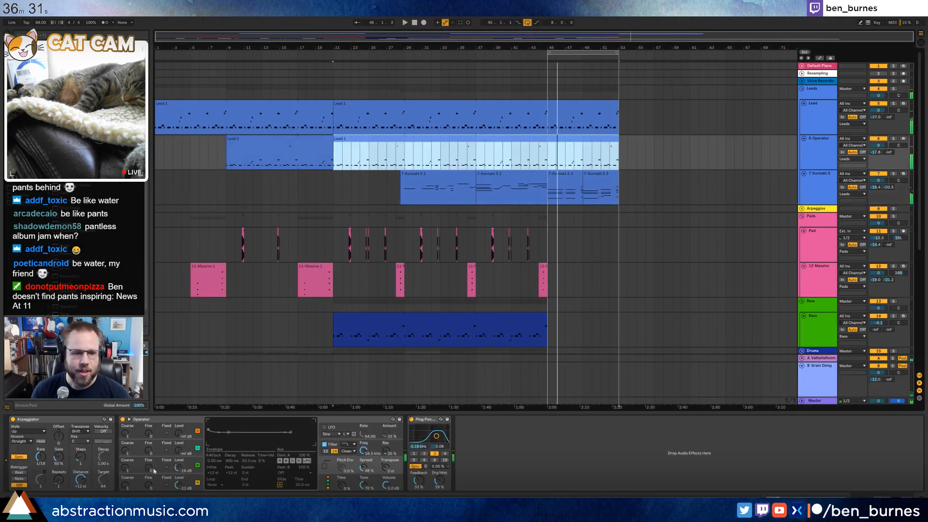
pyautogui.press('a')
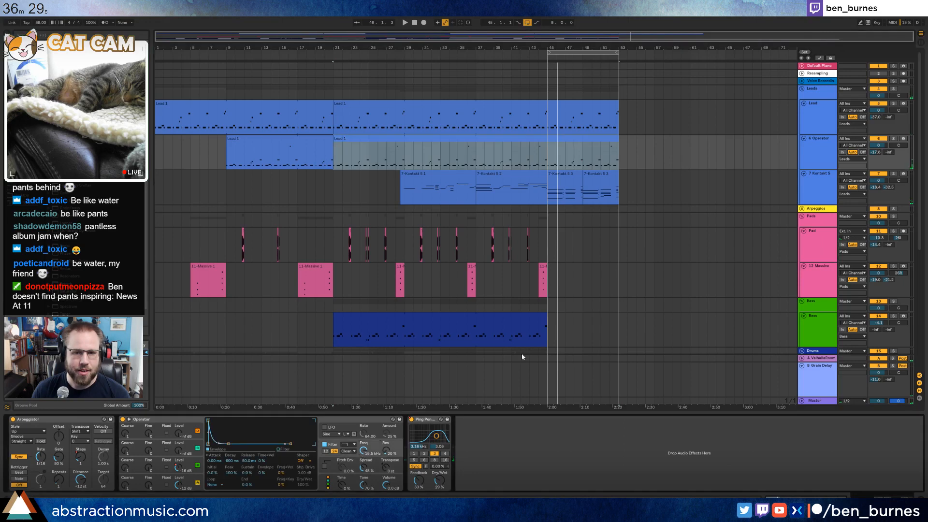
pyautogui.press('space')
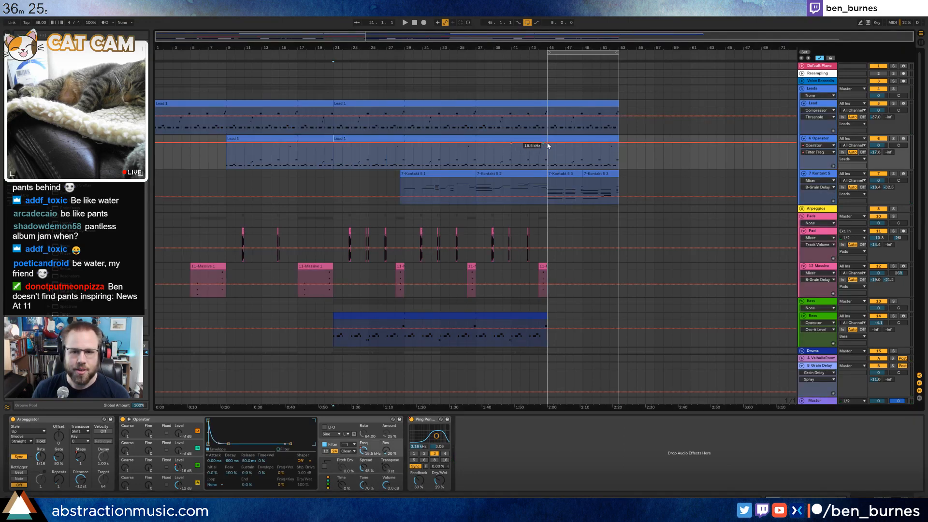
pyautogui.moveTo(538, 144); pyautogui.dragTo(556, 161)
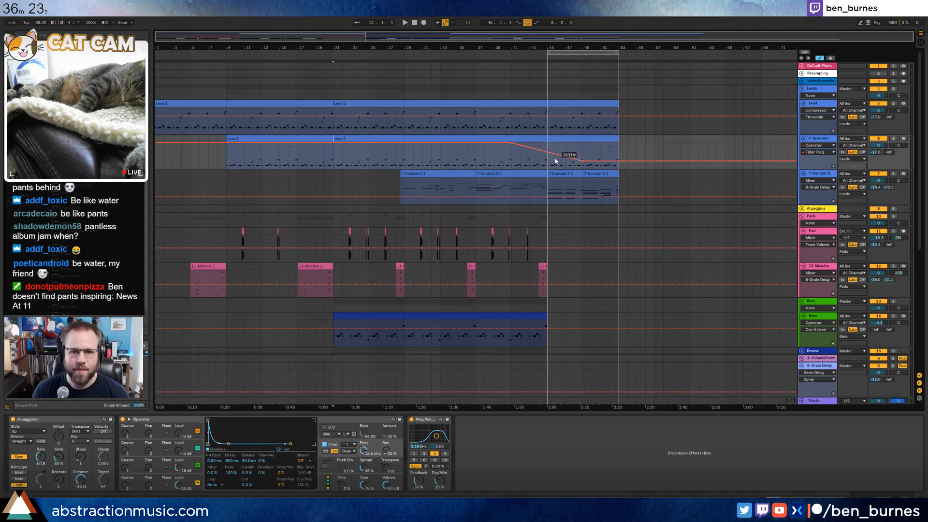
pyautogui.press('space')
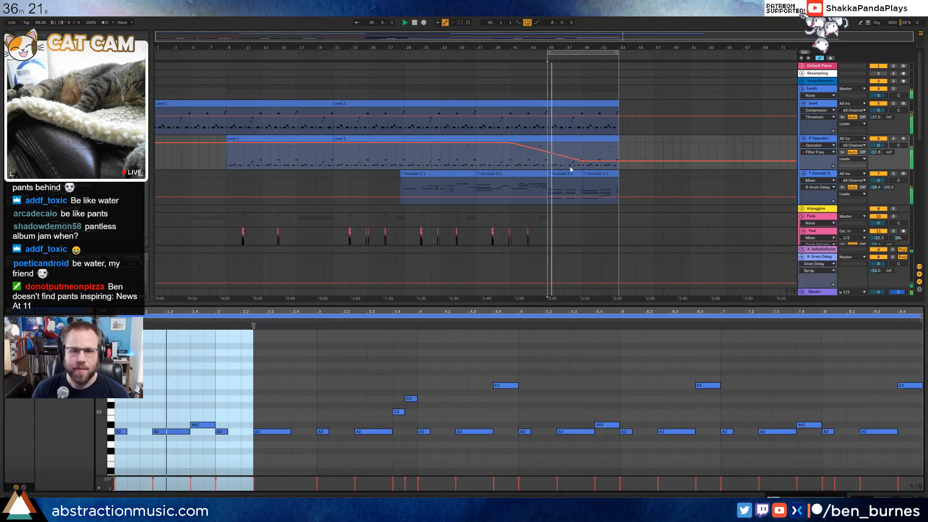
pyautogui.press('a')
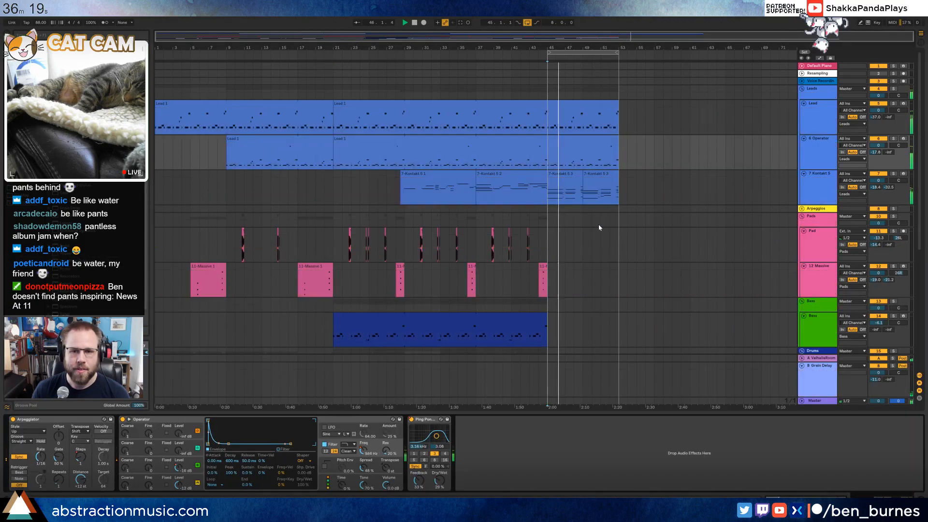
# - Extend the Bass track's clip from bar 45 to bar 53 and play the looped section
pyautogui.click(581, 103)
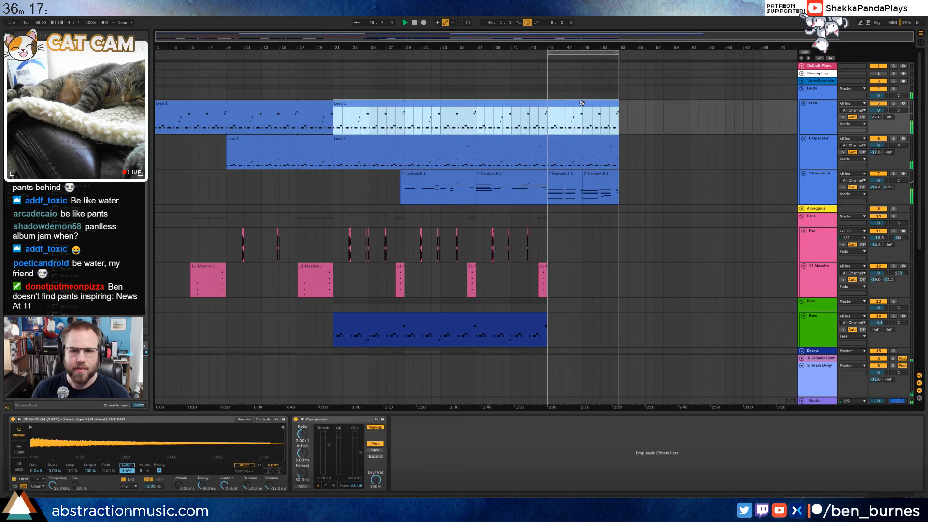
pyautogui.scroll(-5, 577, 203)
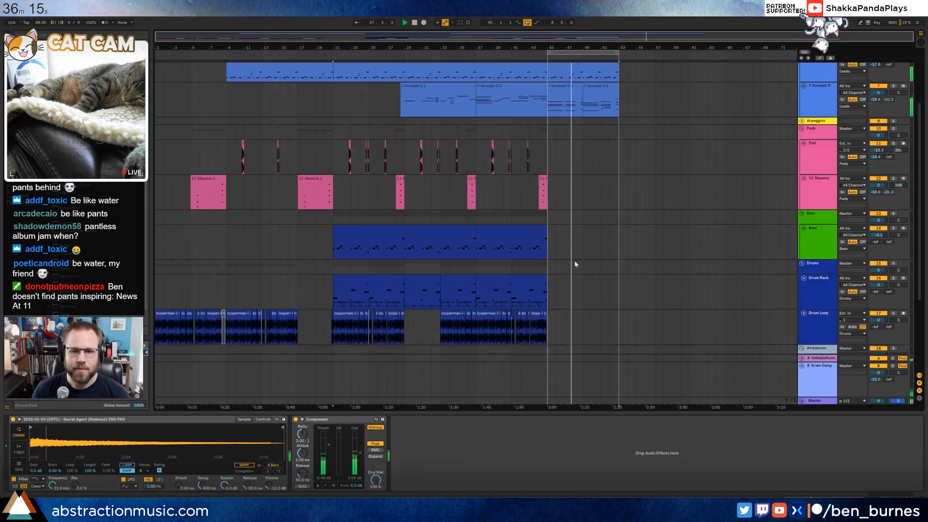
pyautogui.scroll(3, 582, 268)
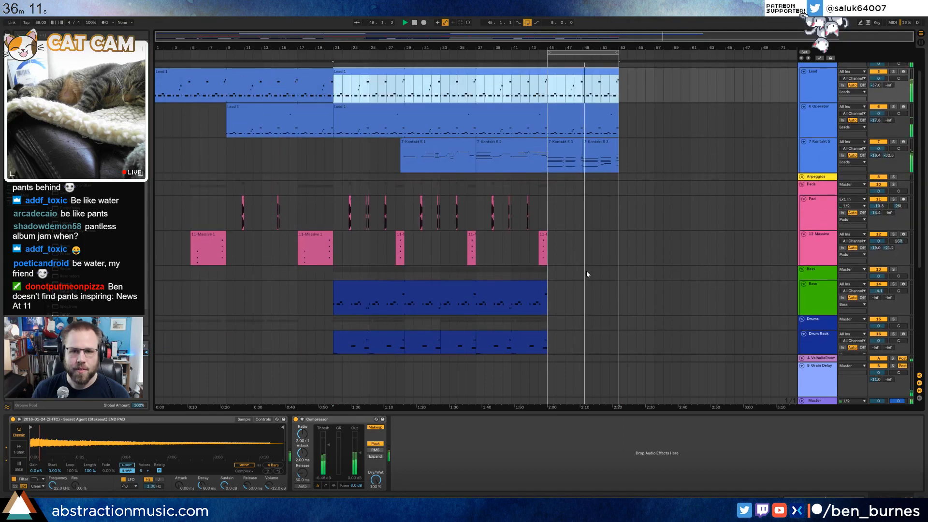
pyautogui.scroll(-4, 584, 270)
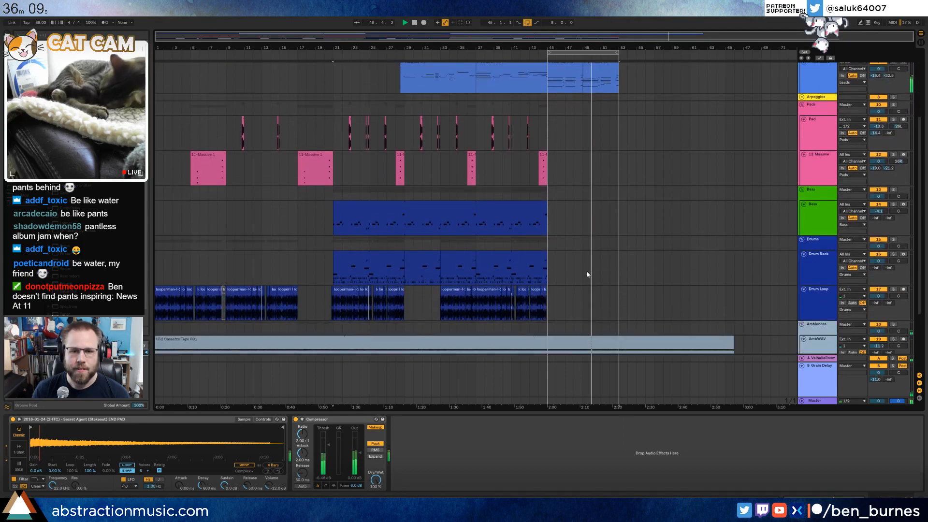
pyautogui.press('space')
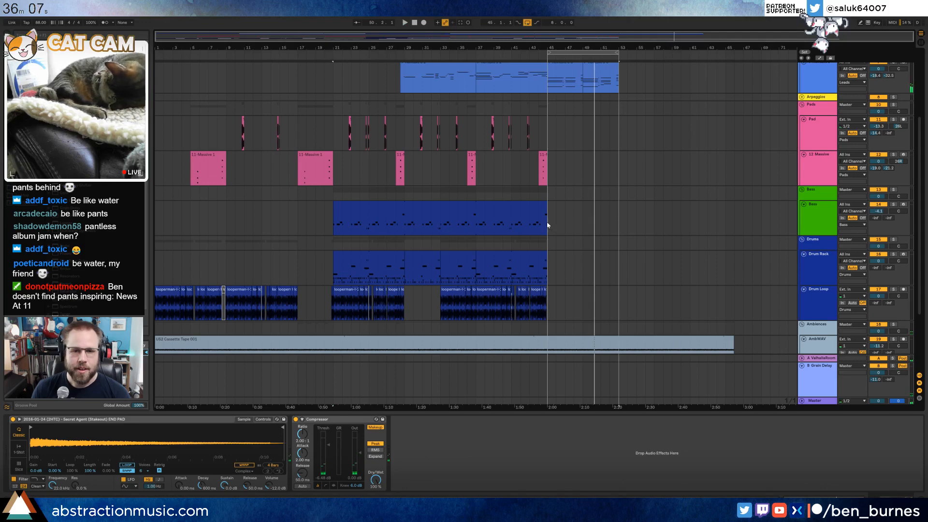
pyautogui.moveTo(544, 206)
pyautogui.mouseDown()
pyautogui.moveTo(625, 207)
pyautogui.moveTo(617, 207)
pyautogui.mouseUp()
pyautogui.click(549, 224)
pyautogui.press('space')
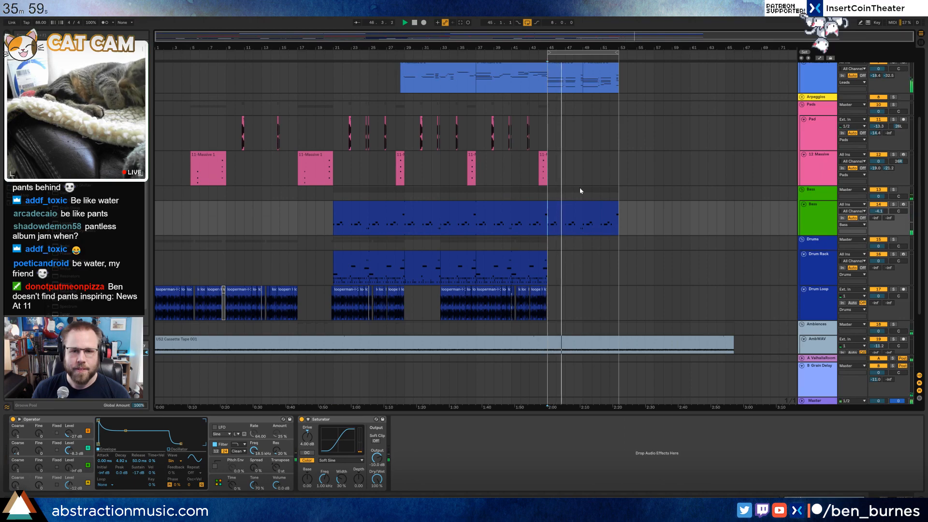
# - Copy the first bar of the Kontakt clip at bar 45 into the Massive track at bar 46
pyautogui.scroll(1, 556, 170)
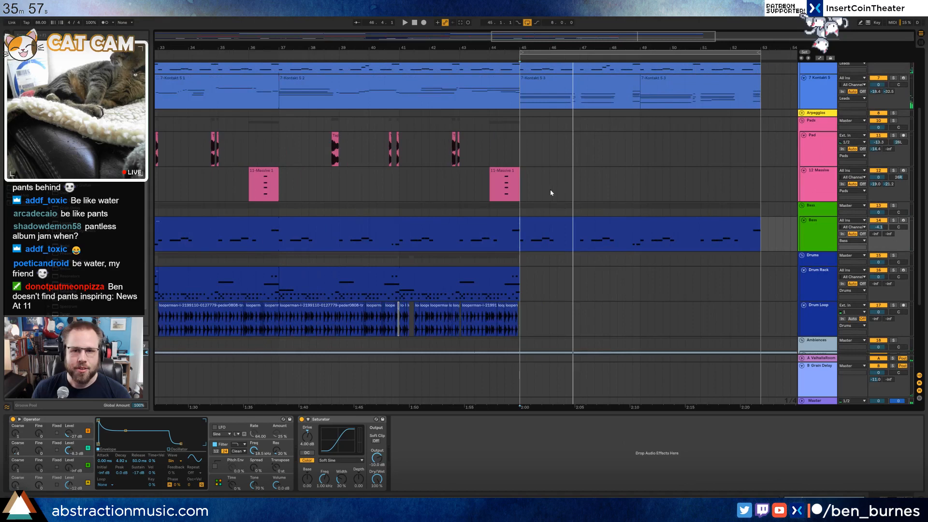
pyautogui.moveTo(550, 99); pyautogui.dragTo(524, 101)
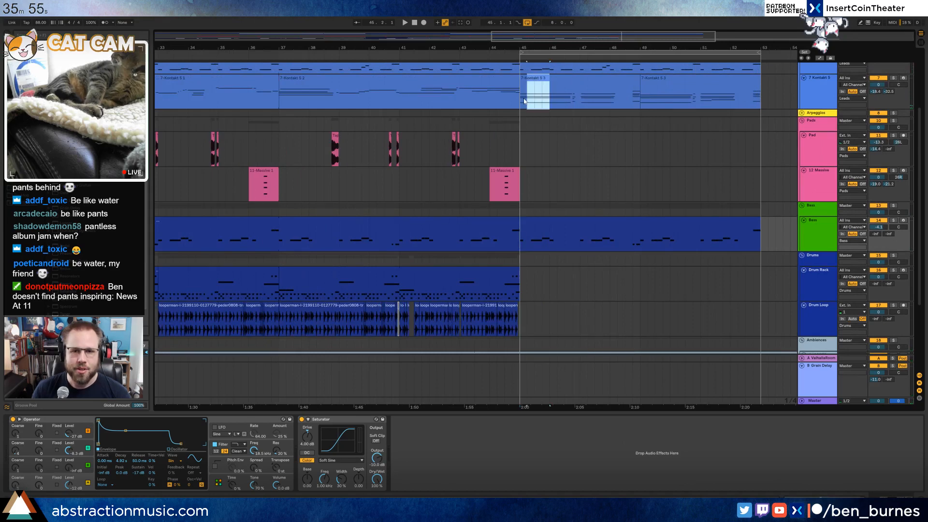
pyautogui.hotkey('ctrl', 'c')
pyautogui.click(554, 181)
pyautogui.hotkey('ctrl', 'v')
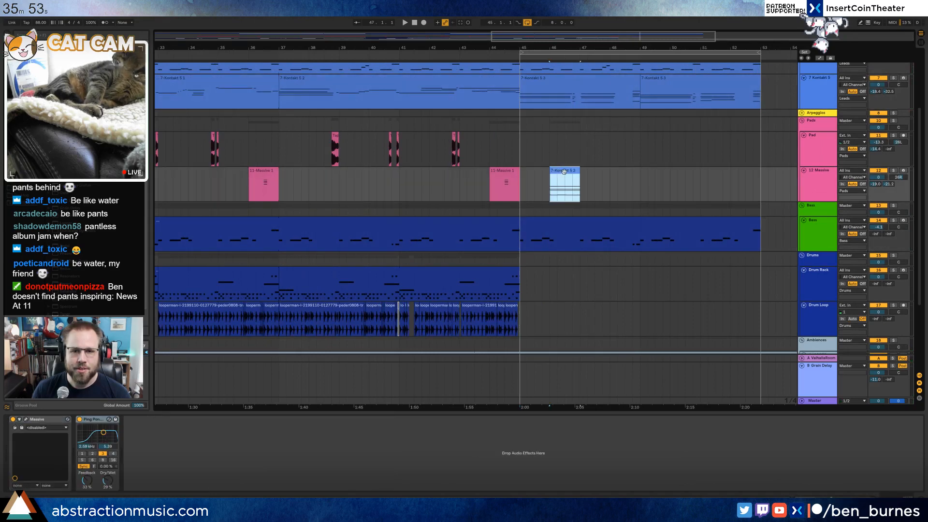
# - Trim the chord in the Massive track's bar 46 clip to start at beat 3 and end around beat 4, and audition it
pyautogui.hotkey('shift', 'Tab')
pyautogui.scroll(-3, 339, 456)
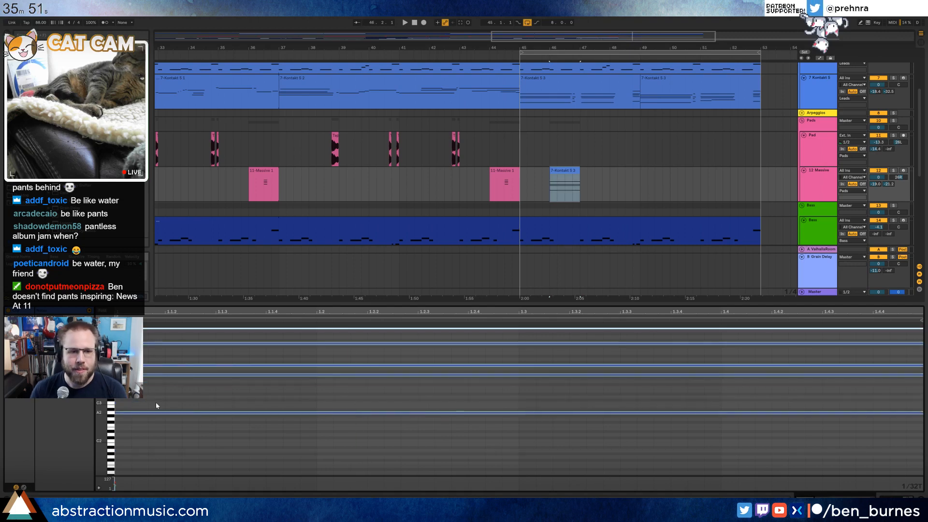
pyautogui.moveTo(116, 344); pyautogui.dragTo(525, 348)
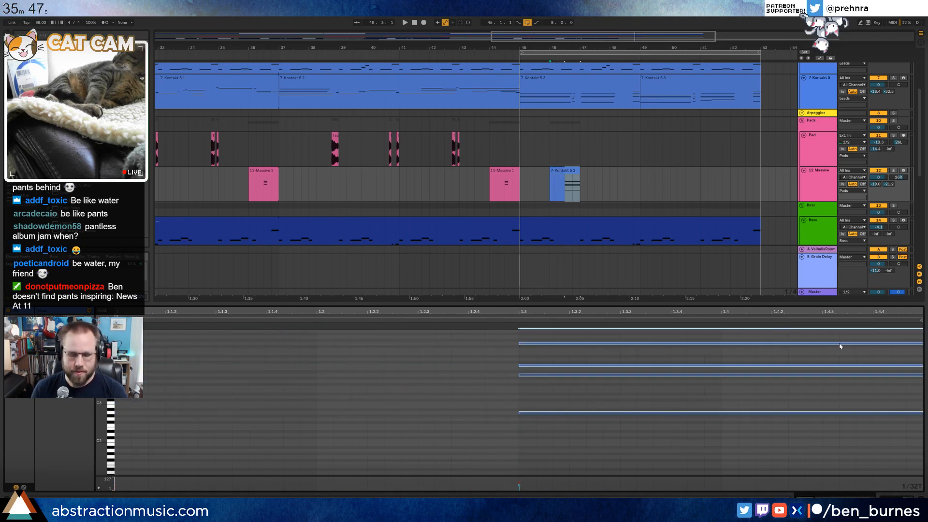
pyautogui.scroll(-3, 839, 346)
pyautogui.moveTo(740, 346); pyautogui.dragTo(386, 346)
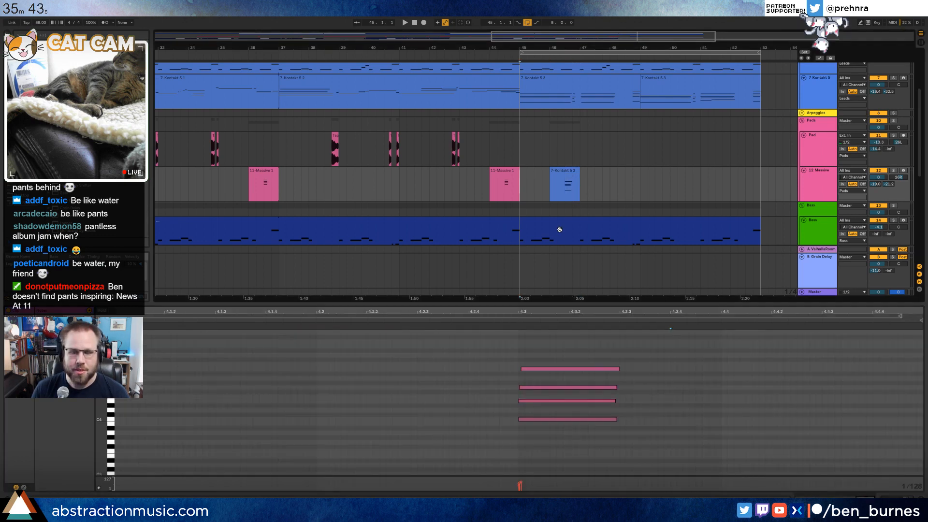
pyautogui.press('space')
pyautogui.click(566, 173)
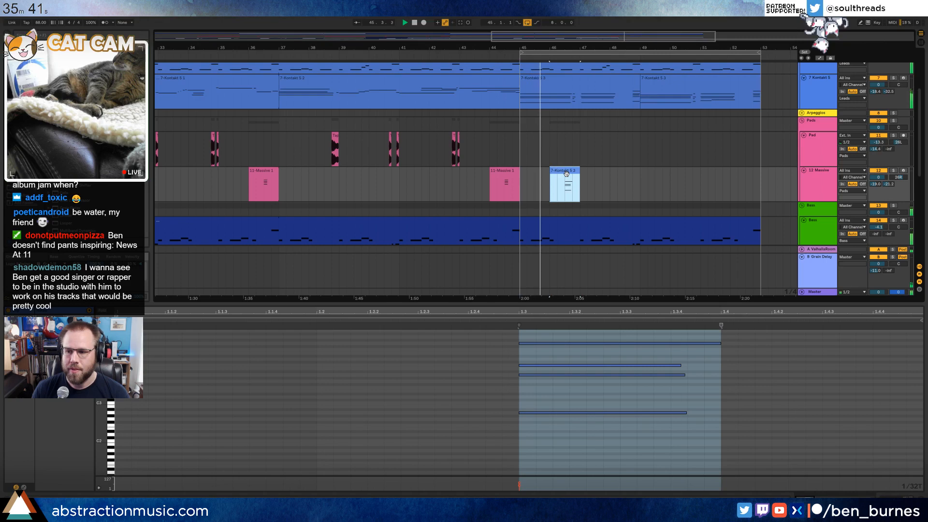
pyautogui.hotkey('shift', 'Tab')
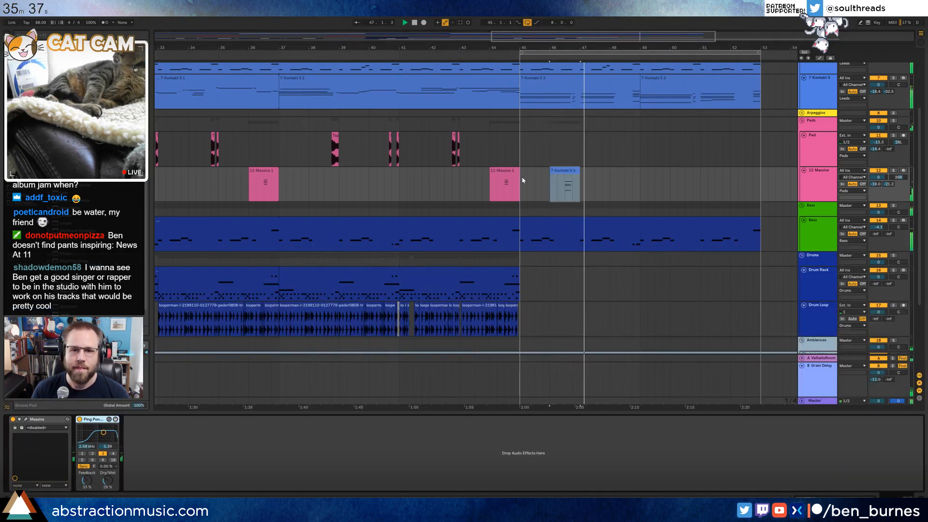
# - Duplicate the Massive track's bars 45–47 once, and duplicate the resulting four bars to fill the part up to bar 53
pyautogui.moveTo(523, 179); pyautogui.dragTo(579, 178)
pyautogui.hotkey('ctrl', 'd')
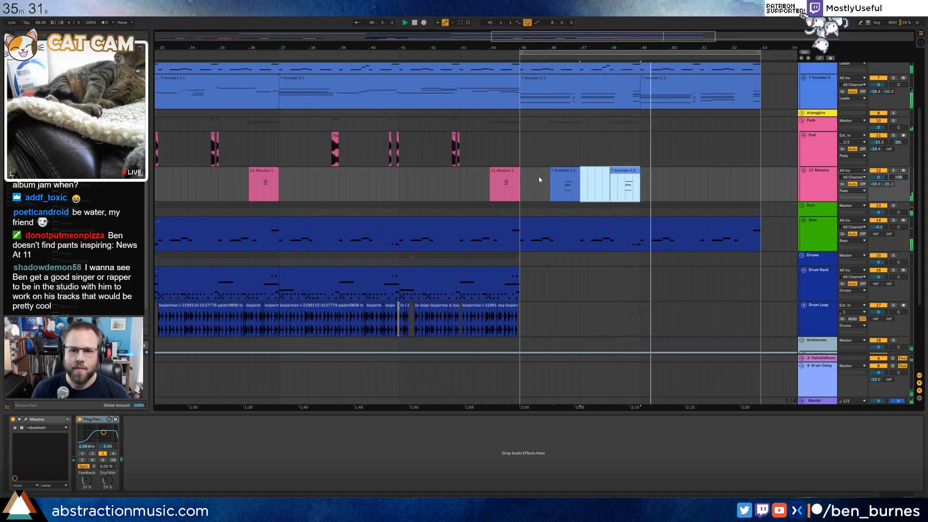
pyautogui.keyDown('shift'); pyautogui.click(524, 177); pyautogui.keyUp('shift')
pyautogui.hotkey('ctrl', 'd')
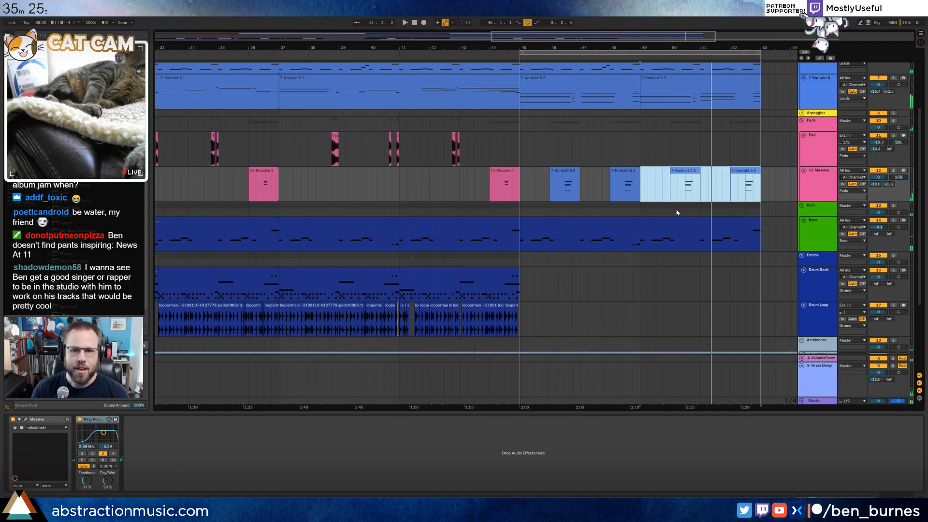
# - Automate the Massive track's panning to swing left around the bar 48 clip, with gradual ramps in and out
pyautogui.click(897, 179)
pyautogui.press('a')
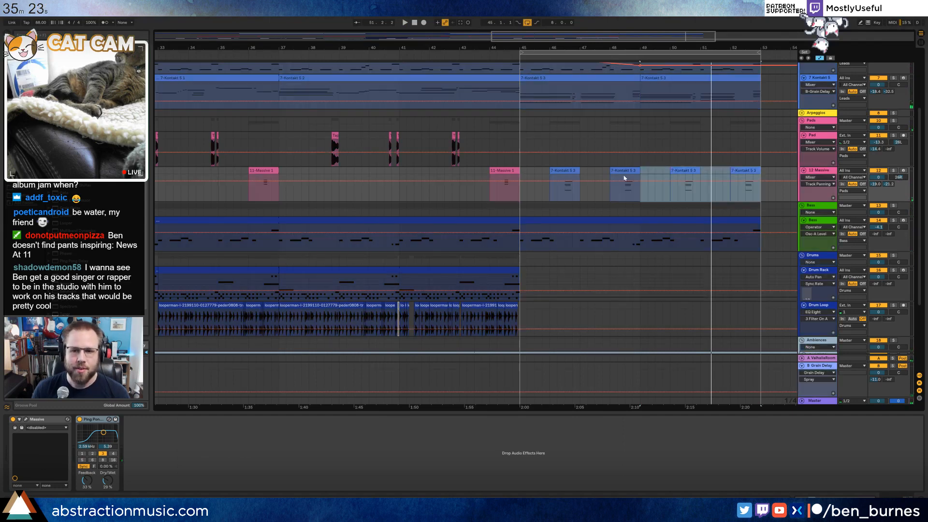
pyautogui.moveTo(602, 187); pyautogui.dragTo(628, 186)
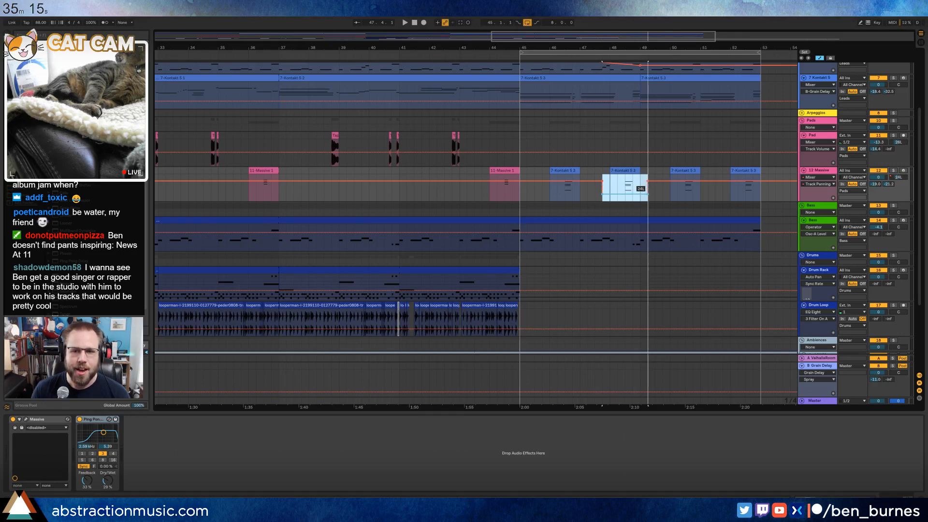
pyautogui.click(587, 182)
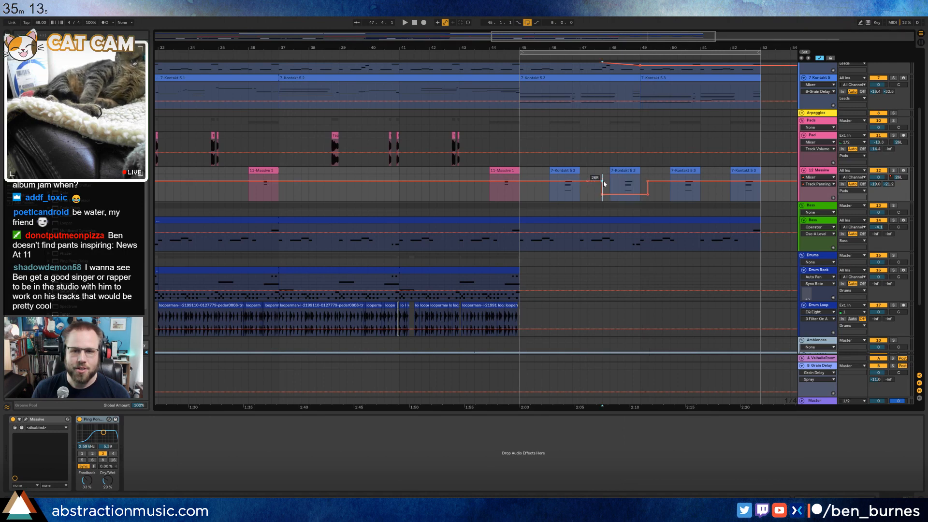
pyautogui.click(602, 181)
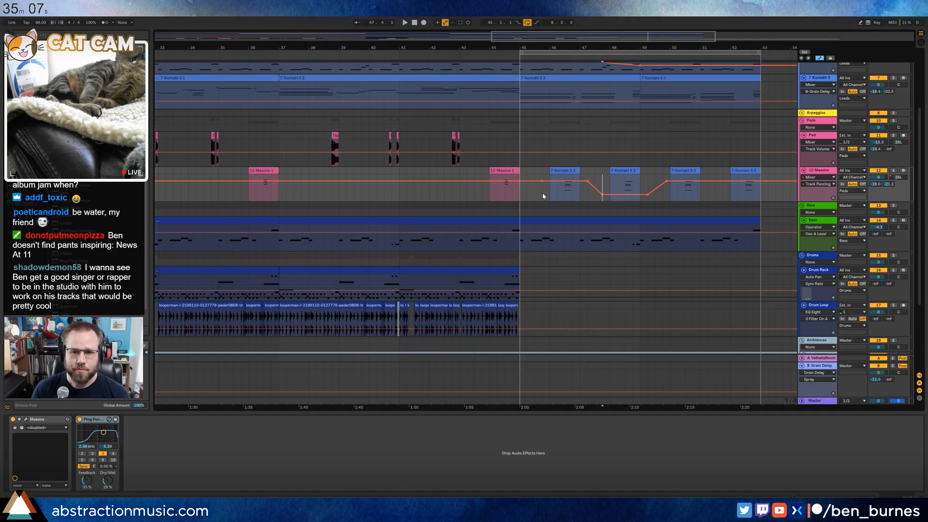
# - Duplicate the four-bar panning swing across the last two Massive clips, remove the extra breakpoint at the seam, and play the section
pyautogui.keyDown('shift'); pyautogui.click(657, 199); pyautogui.keyUp('shift')
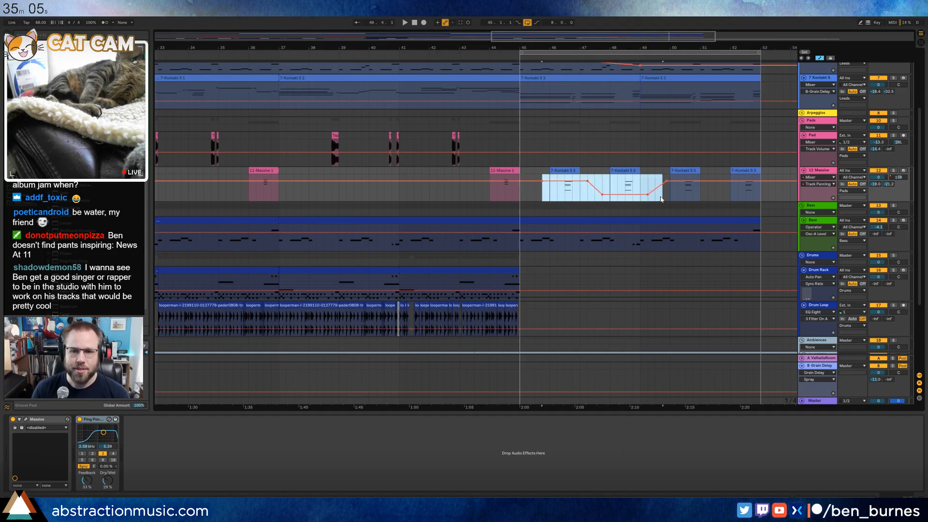
pyautogui.hotkey('ctrl', 'd')
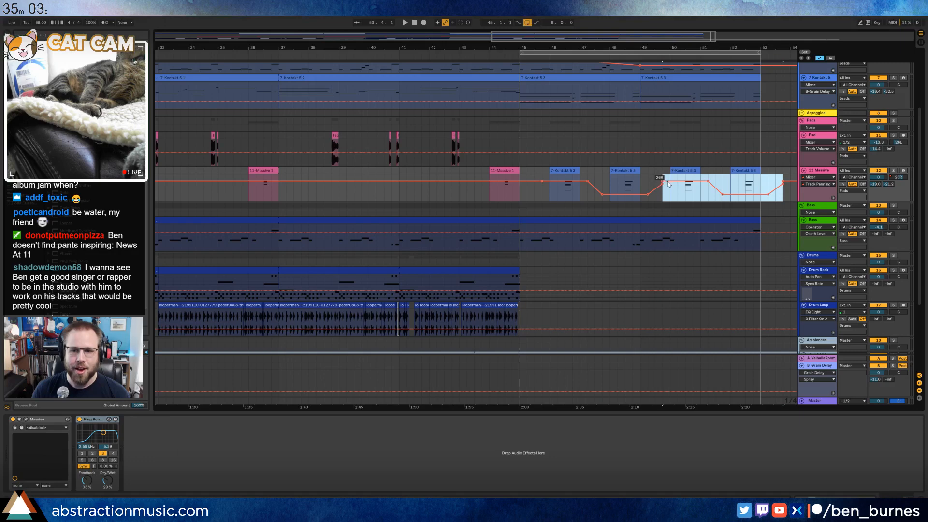
pyautogui.click(666, 183)
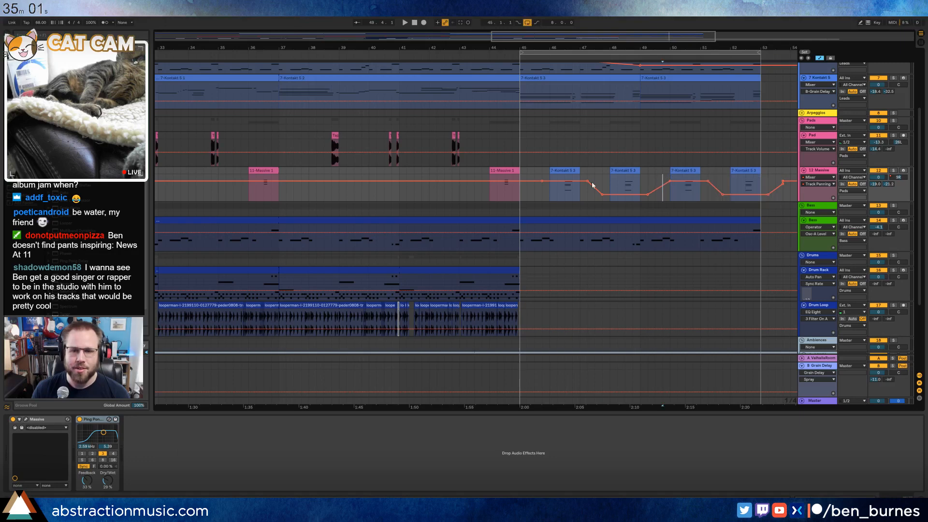
pyautogui.press('space')
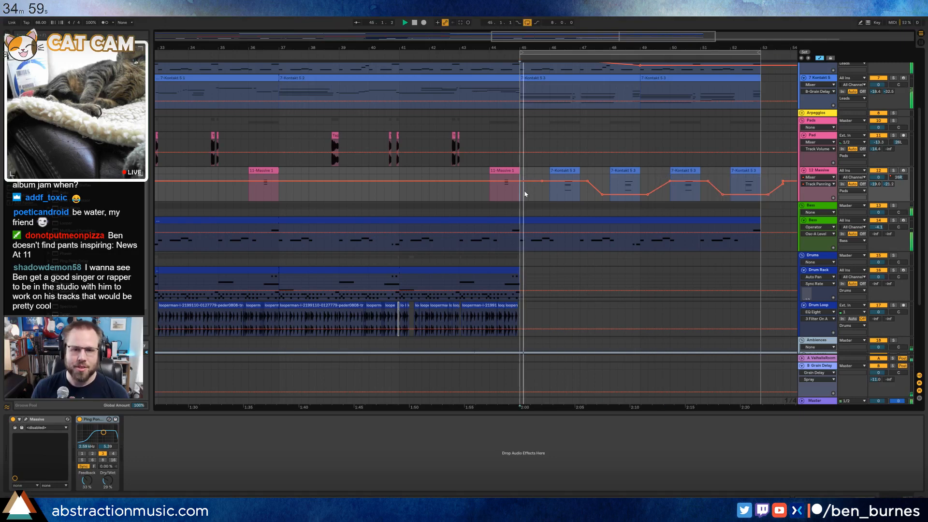
pyautogui.press('a')
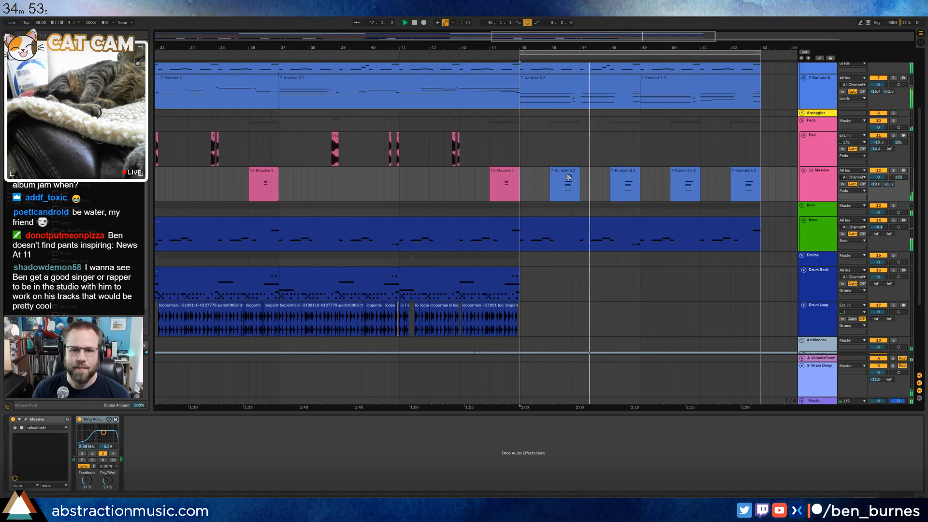
# - Review the tracks and the Lead clip's notes while playing the section from around bar 47
pyautogui.scroll(-1, 615, 193)
pyautogui.scroll(-3, 615, 199)
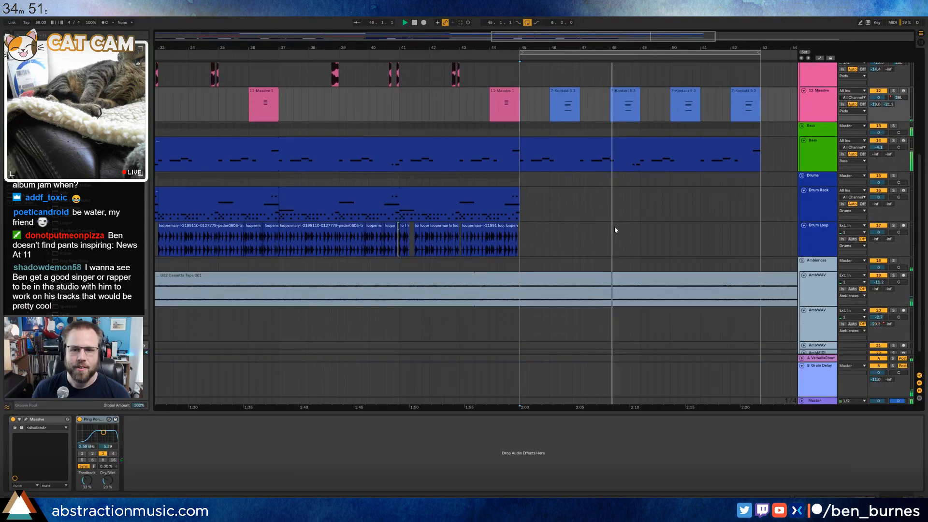
pyautogui.scroll(7, 676, 213)
pyautogui.scroll(2, 689, 222)
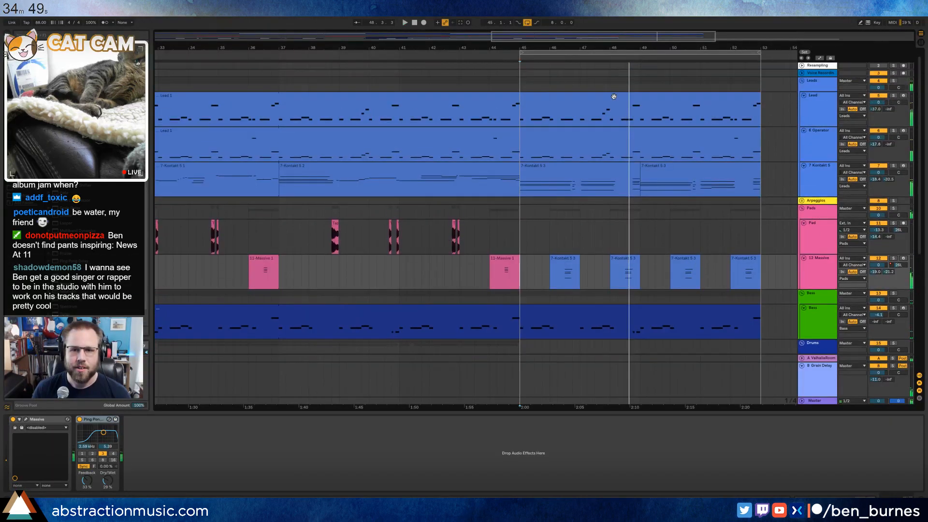
pyautogui.click(613, 95)
pyautogui.press('space')
pyautogui.doubleClick(582, 95)
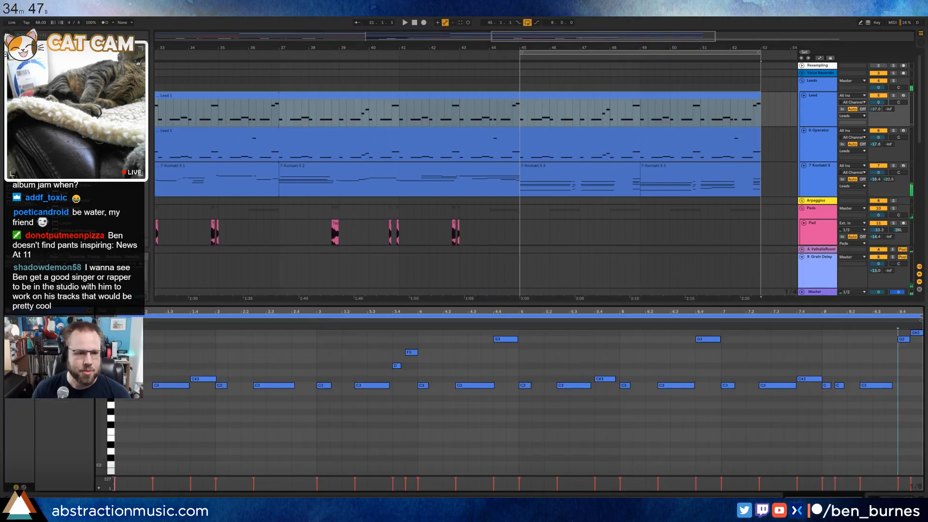
pyautogui.click(362, 357)
pyautogui.press('space')
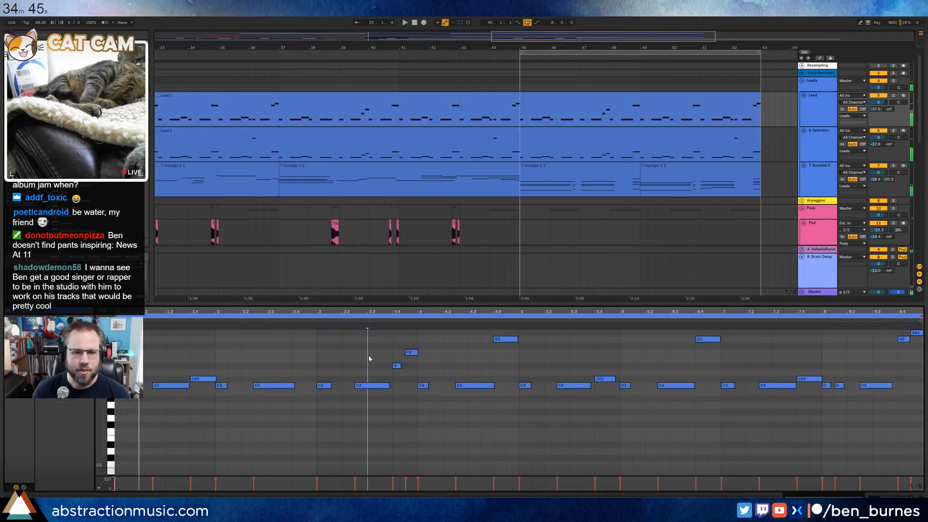
pyautogui.click(588, 103)
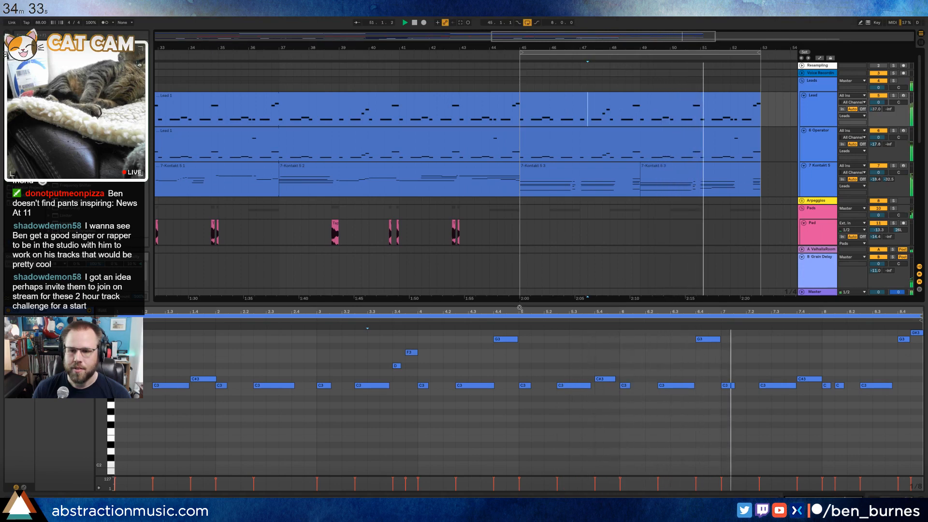
# - Copy the Drum Rack and Drum Loop clips from bars 21–29 and paste them at bar 53
pyautogui.hotkey('shift', 'Tab')
pyautogui.scroll(-6, 635, 237)
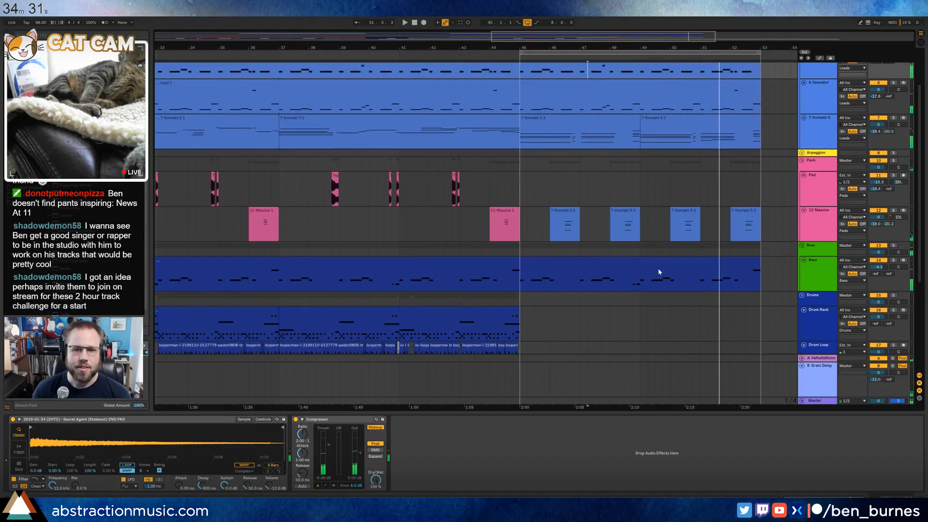
pyautogui.scroll(-1, 647, 262)
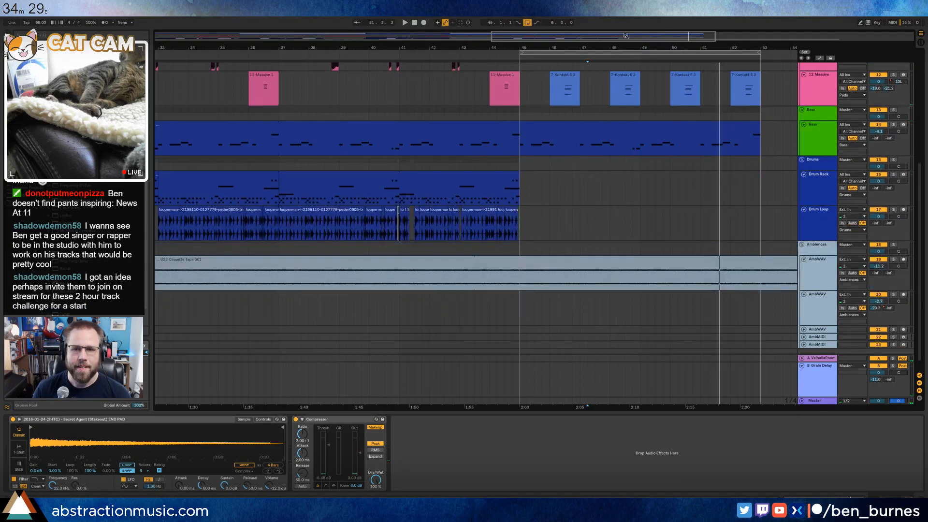
pyautogui.moveTo(626, 35)
pyautogui.mouseDown()
pyautogui.moveTo(625, 7)
pyautogui.moveTo(584, 37)
pyautogui.moveTo(614, 34)
pyautogui.mouseUp()
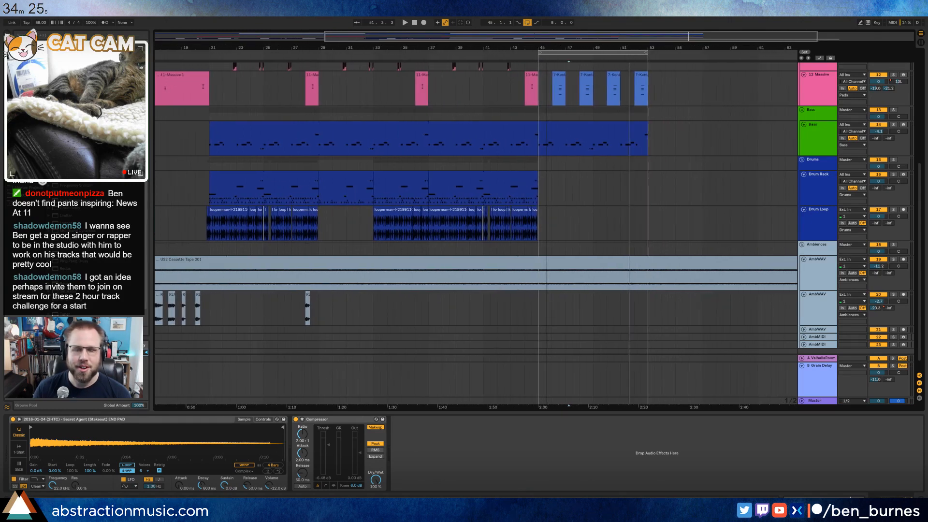
pyautogui.click(575, 202)
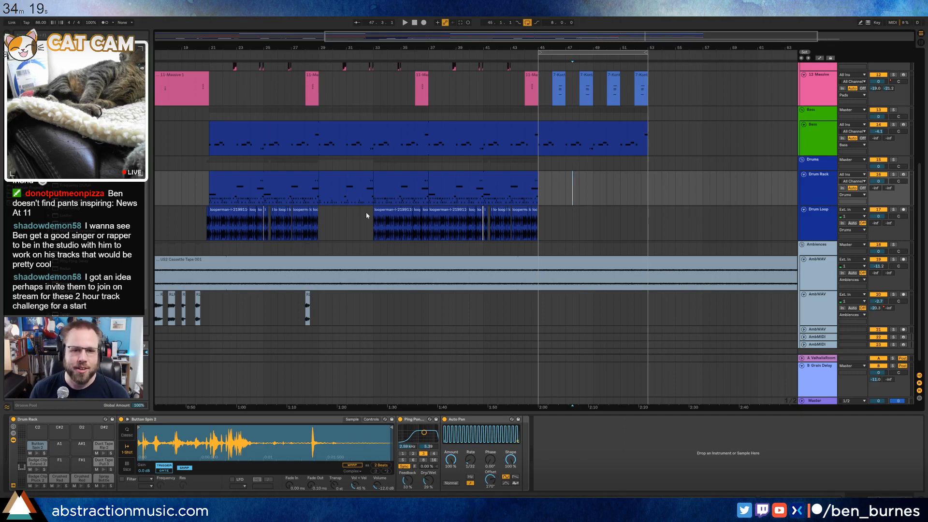
pyautogui.click(277, 176)
pyautogui.keyDown('shift'); pyautogui.click(317, 231); pyautogui.keyUp('shift')
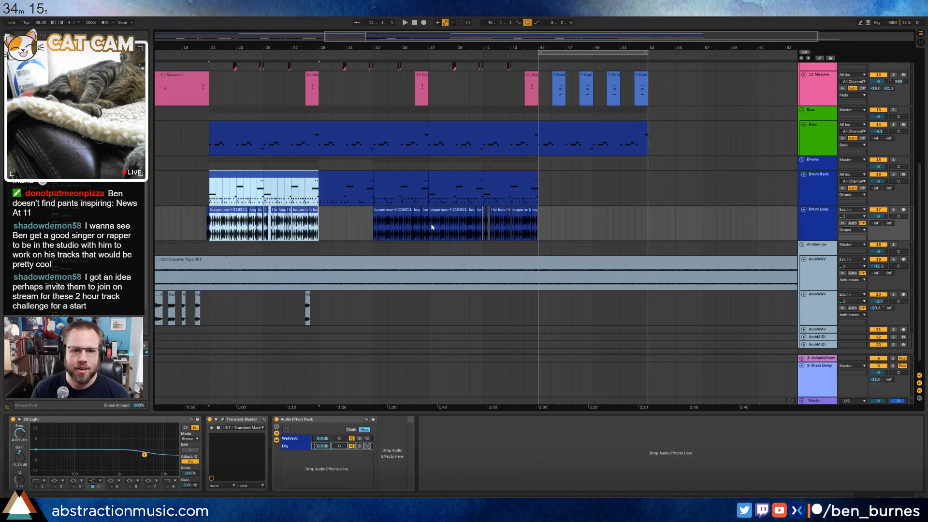
pyautogui.click(649, 183)
pyautogui.hotkey('ctrl', 'v')
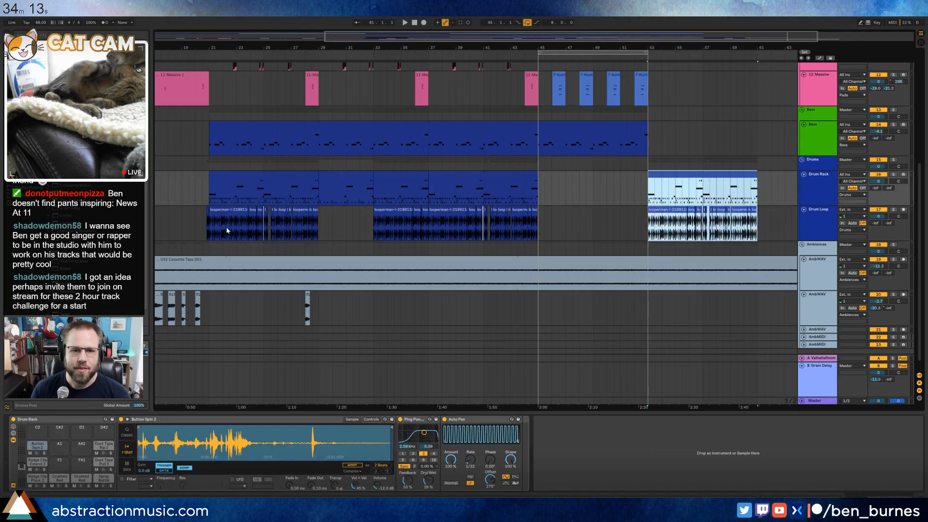
# - Copy the Drum Loop pickup in the bar before bar 21 and paste it at bar 52, leading into the new drums
pyautogui.click(207, 219)
pyautogui.moveTo(206, 218); pyautogui.dragTo(209, 219)
pyautogui.hotkey('ctrl', 'c')
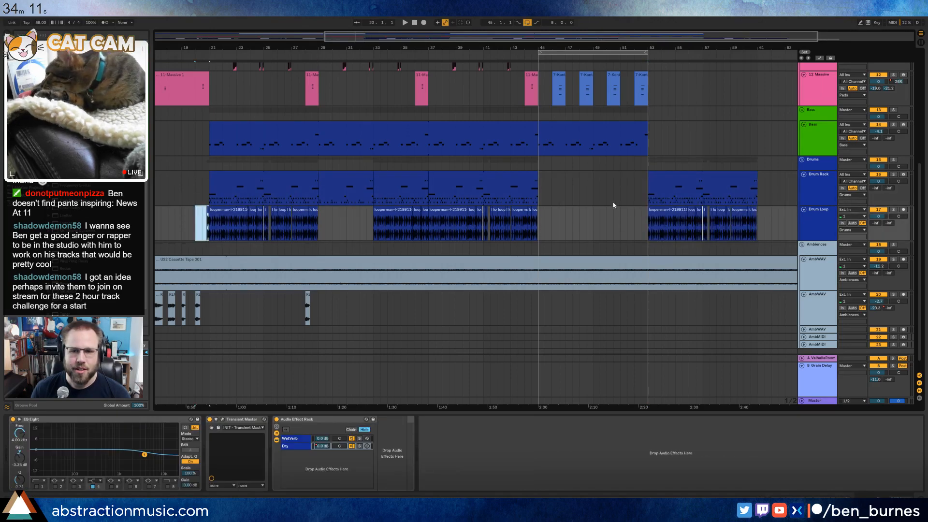
pyautogui.click(636, 215)
pyautogui.hotkey('ctrl', 'v')
# - Look over the section between bars 45 and 53 and play it from bar 45
pyautogui.scroll(5, 633, 246)
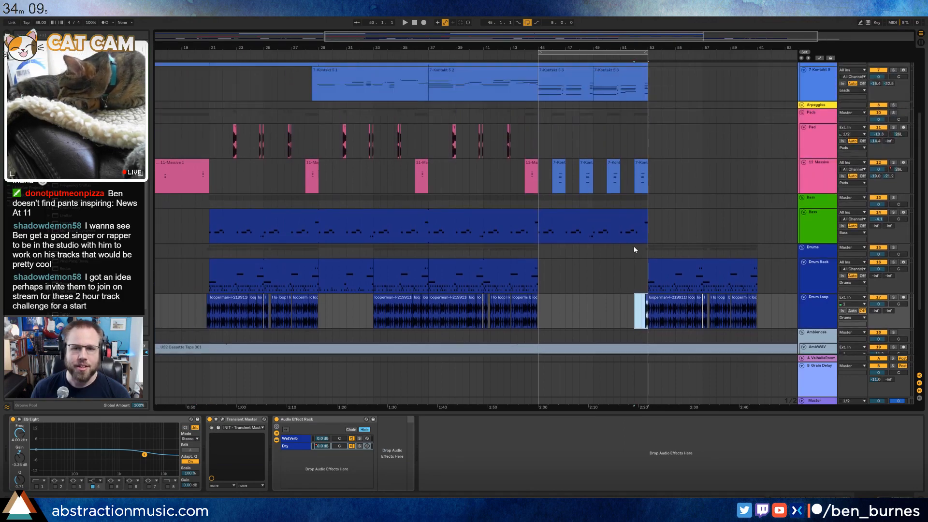
pyautogui.scroll(2, 613, 149)
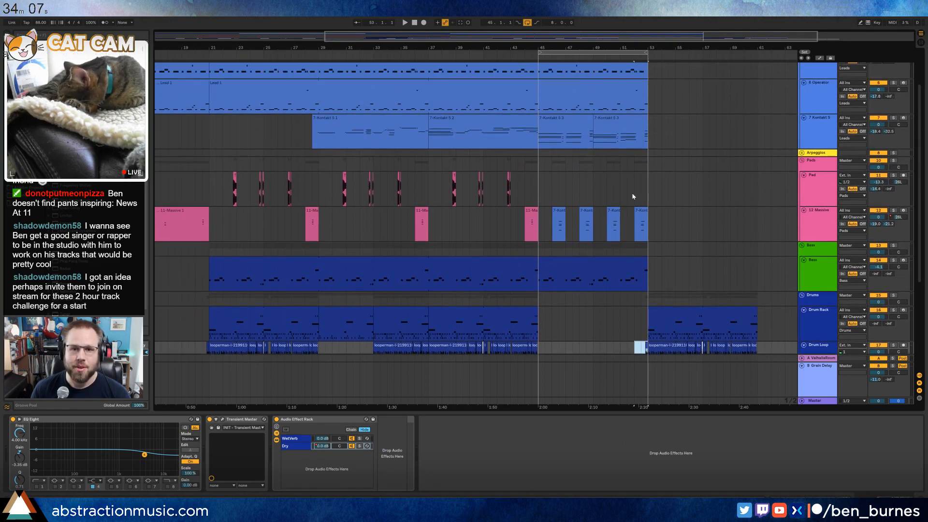
pyautogui.click(539, 184)
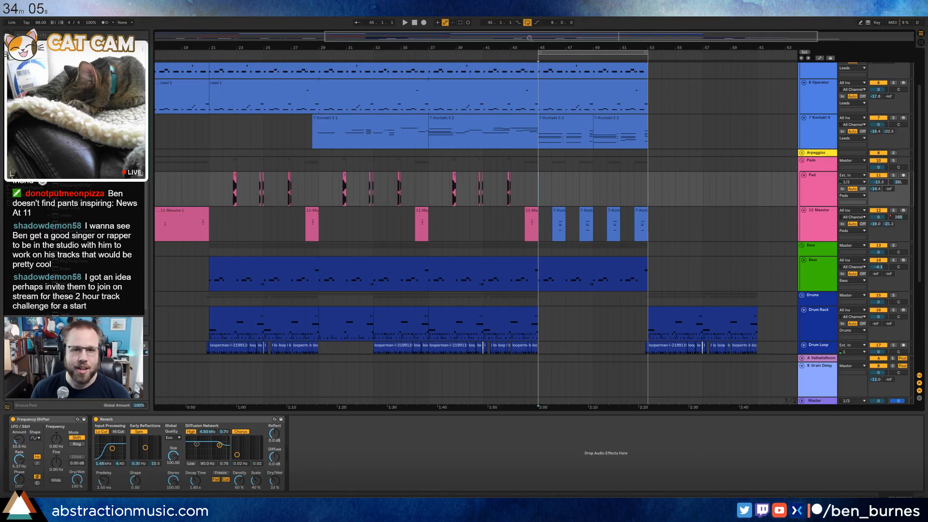
pyautogui.moveTo(615, 36); pyautogui.dragTo(673, 36)
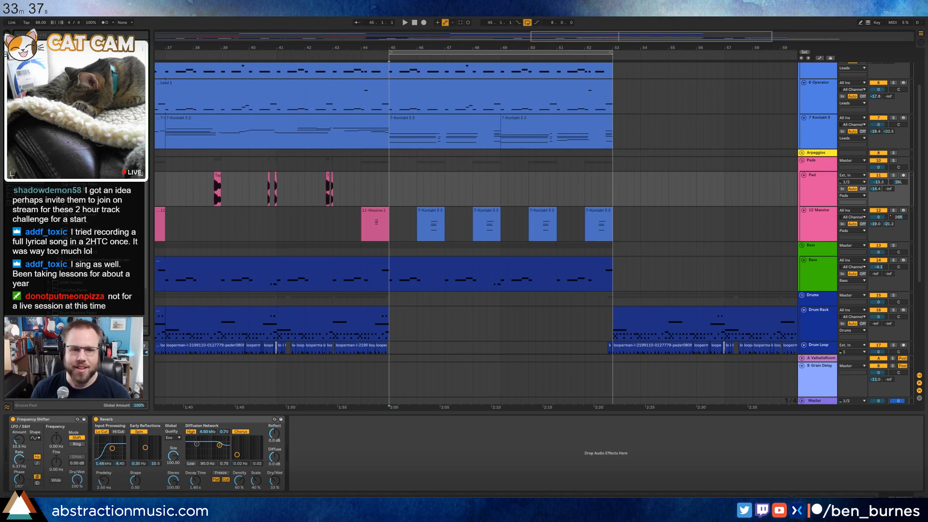
pyautogui.press('space')
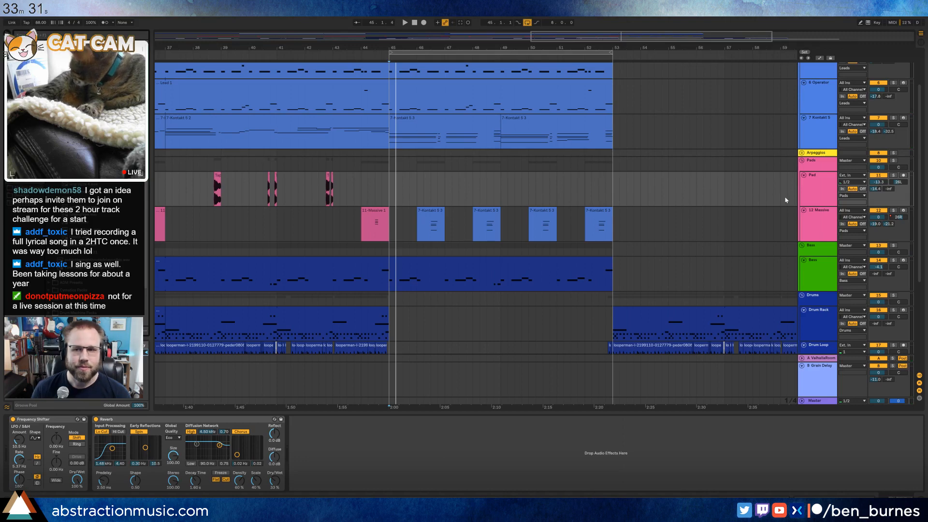
# - Try a pizza vocal sample at bar 47 on a new audio track below Pad, with the track volume lowered to -17.8 dB
pyautogui.click(828, 186)
pyautogui.hotkey('ctrl', 't')
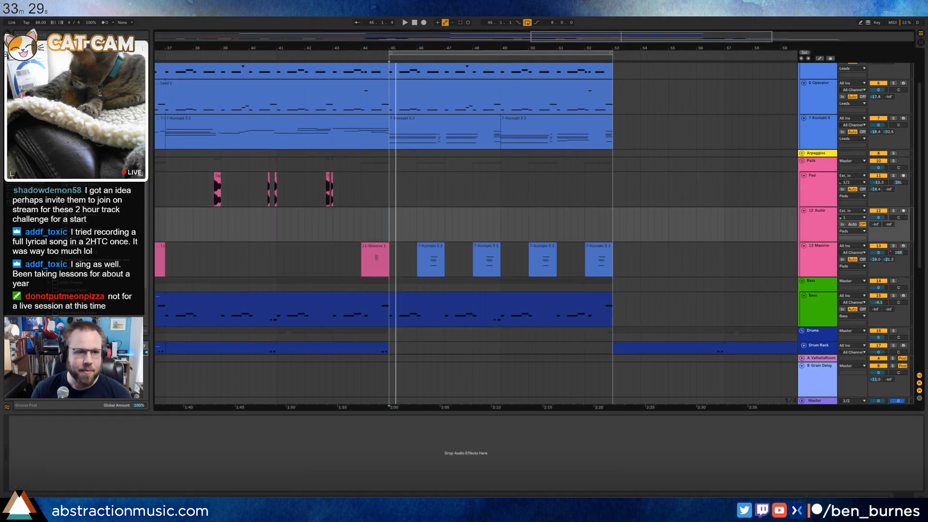
pyautogui.moveTo(97, 184); pyautogui.dragTo(451, 213)
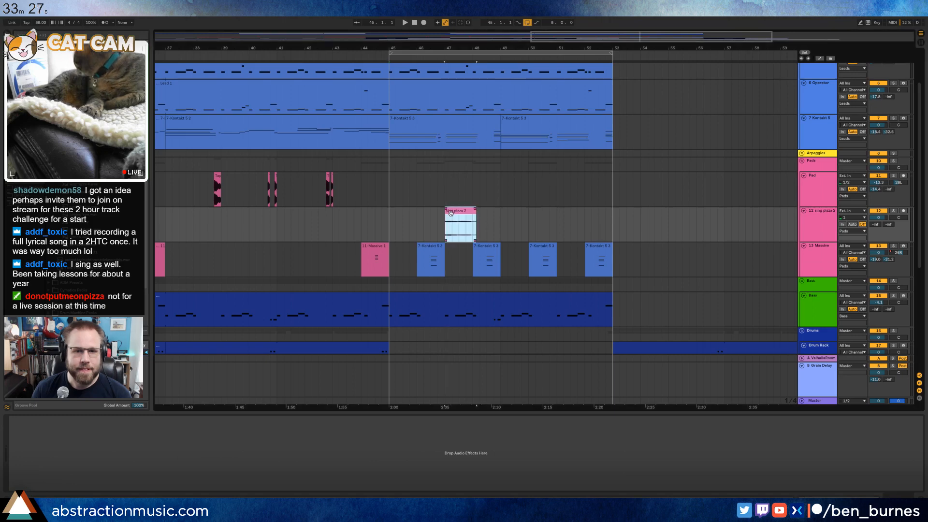
pyautogui.moveTo(877, 224); pyautogui.dragTo(877, 204)
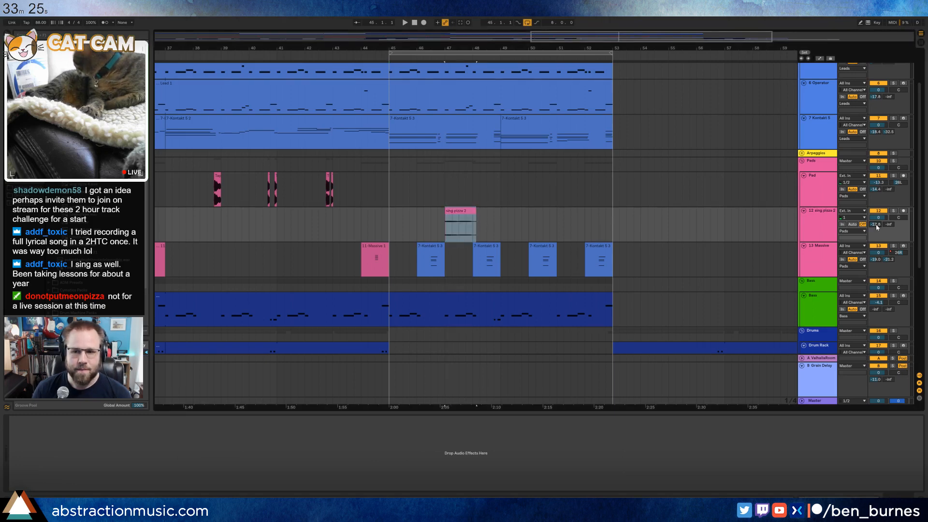
# - Audition the pizza sample clip and inspect its waveform, and undo the addition of the sample and its track
pyautogui.click(459, 213)
pyautogui.press('space')
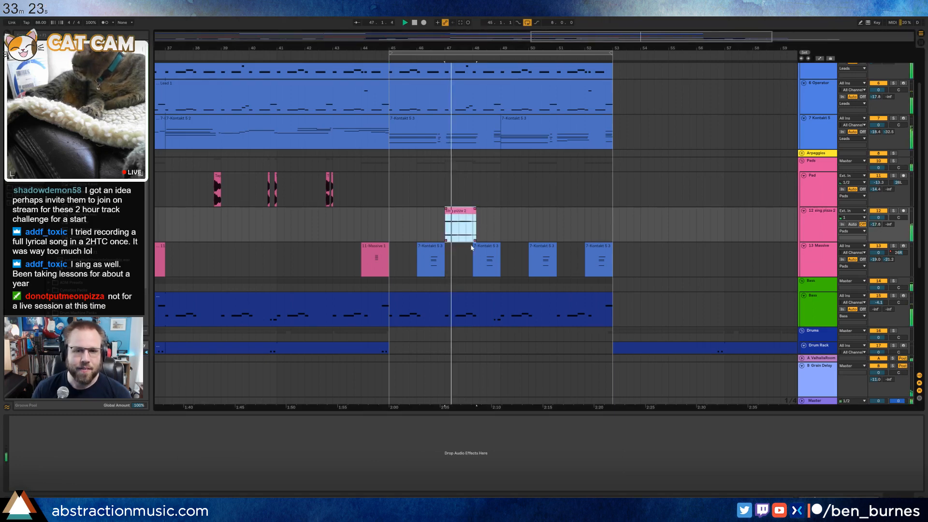
pyautogui.press('space')
pyautogui.doubleClick(455, 213)
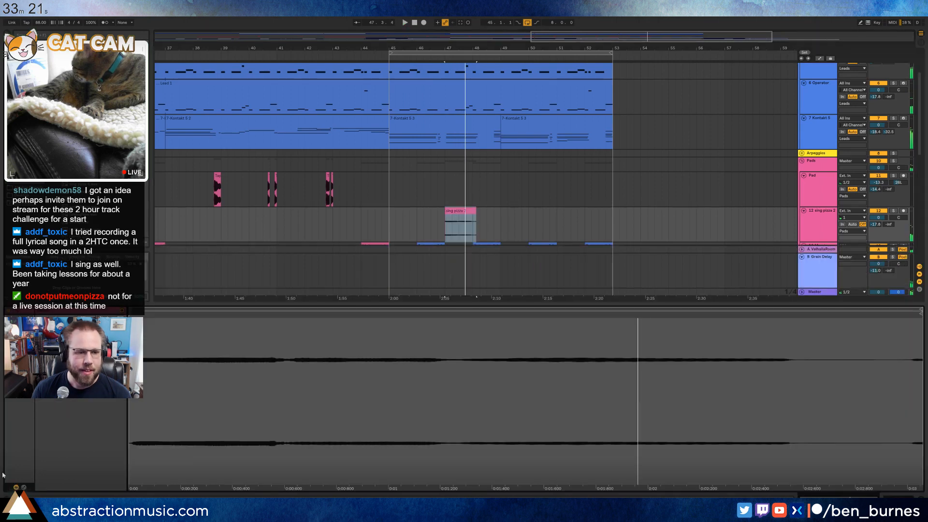
pyautogui.press('space')
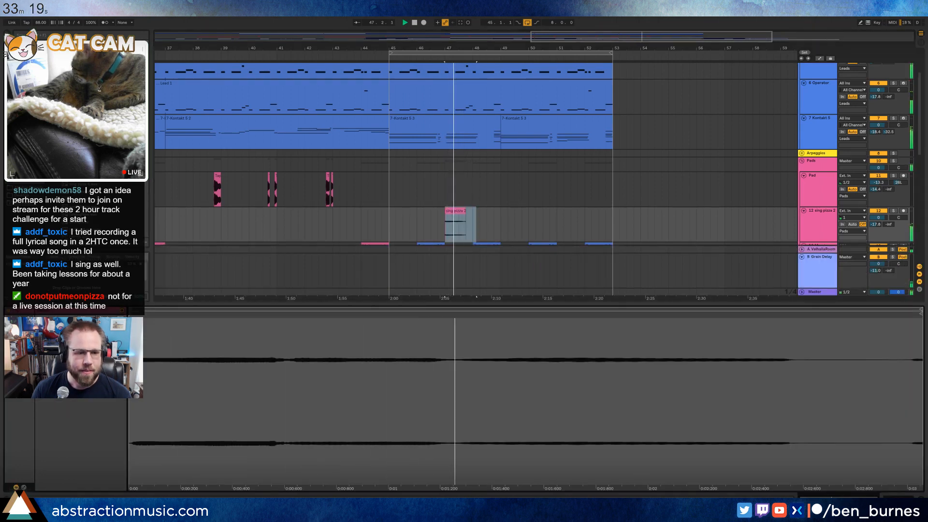
pyautogui.press('space')
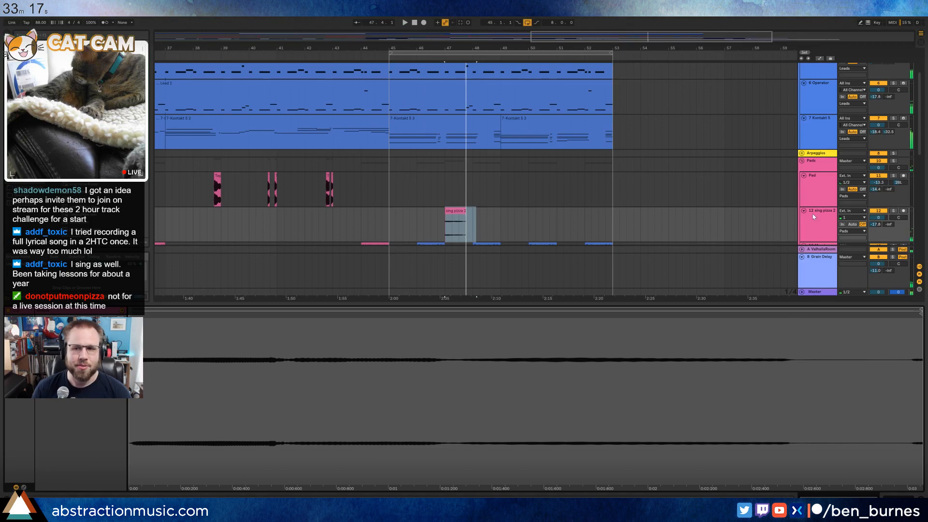
pyautogui.hotkey('ctrl', 'z')
pyautogui.click(386, 182)
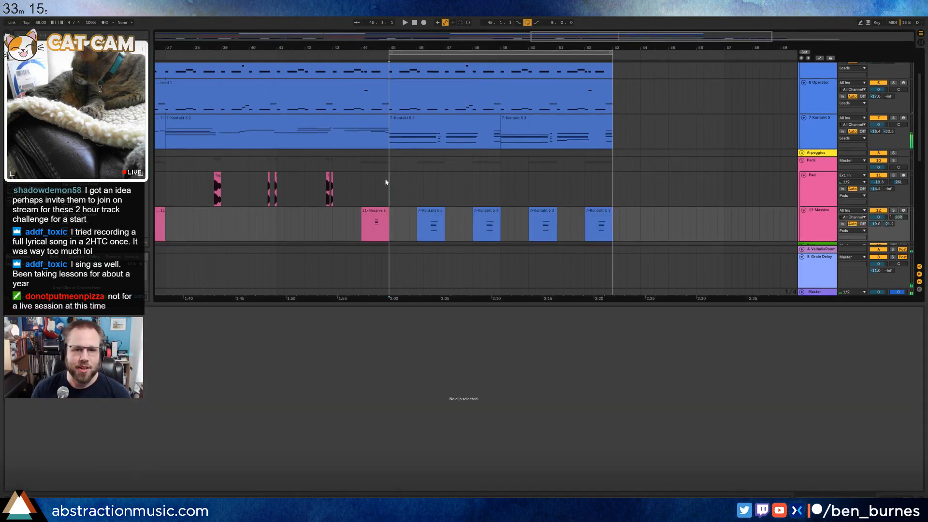
pyautogui.hotkey('shift', 'Tab')
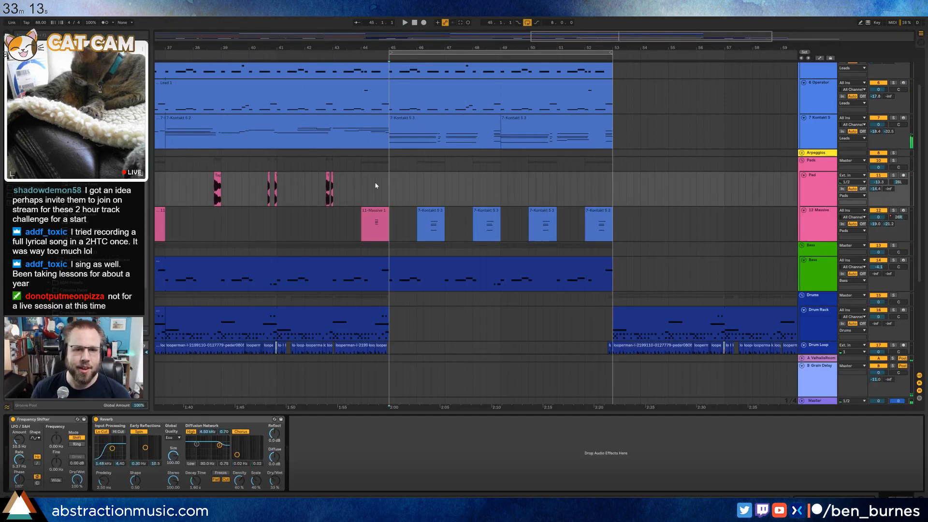
# - Play the transition from bar 44 into the section at bar 45, looking over the tracks
pyautogui.click(358, 184)
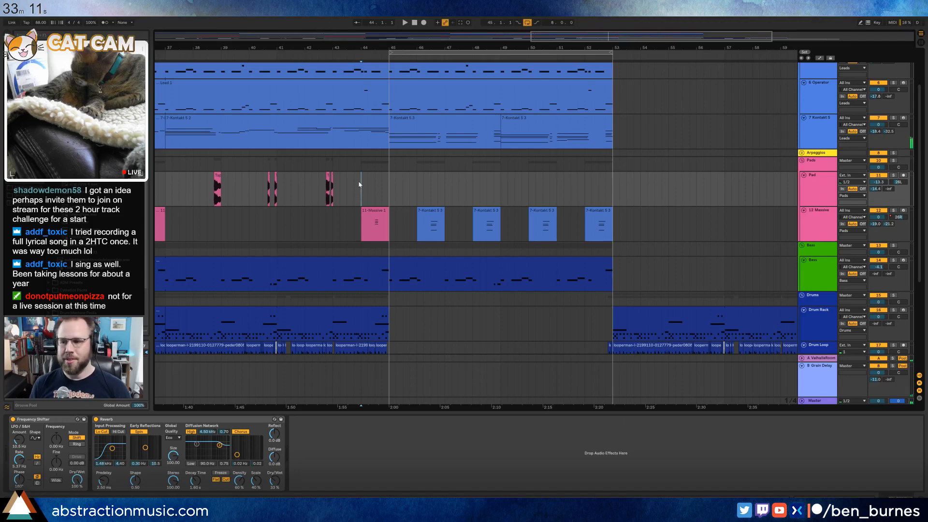
pyautogui.press('space')
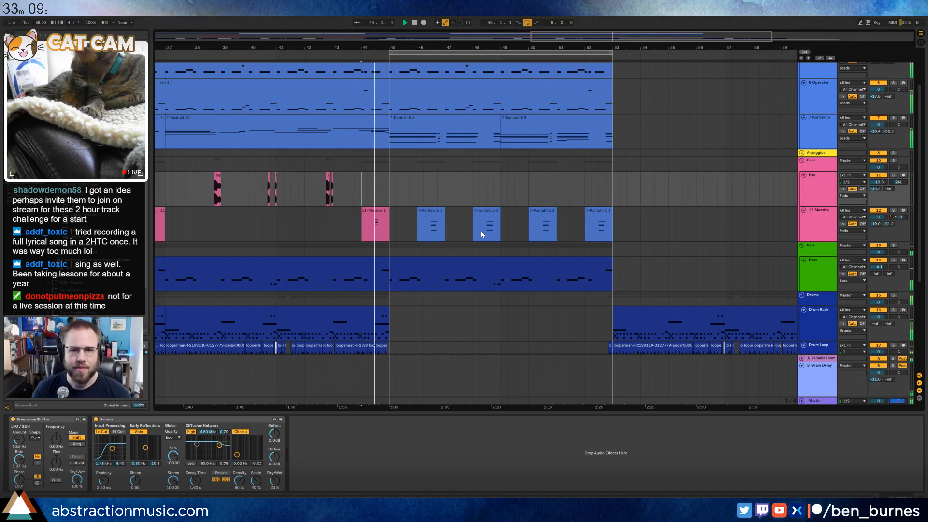
pyautogui.scroll(-5, 498, 251)
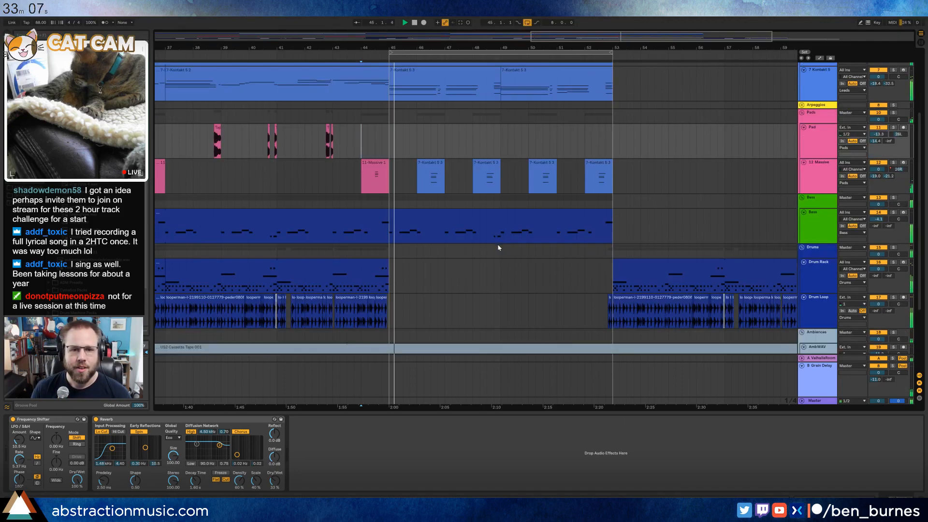
pyautogui.scroll(8, 430, 263)
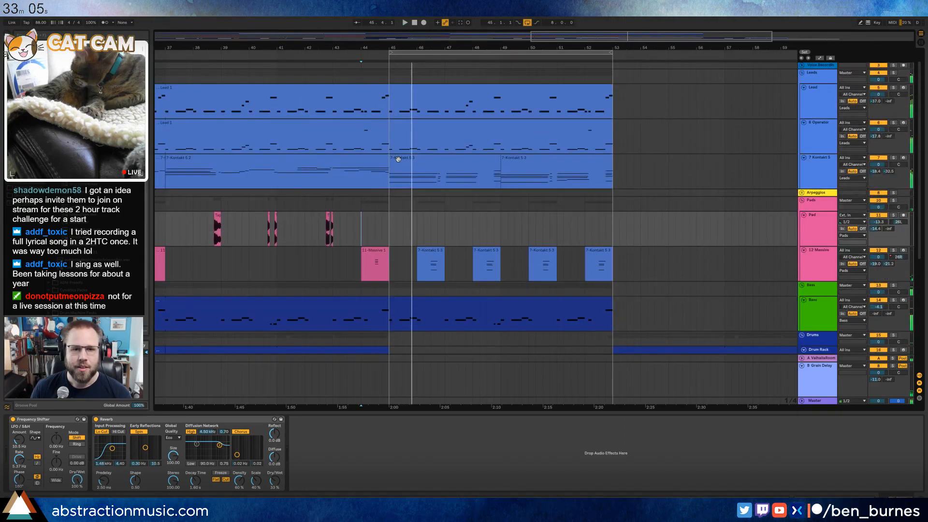
# - Draw a raised 1/16-triplet segment at the start of the bar 45 Kontakt clip's envelope, and play from around bar 44 beat 3
pyautogui.doubleClick(398, 159)
pyautogui.press('space')
pyautogui.click(24, 488)
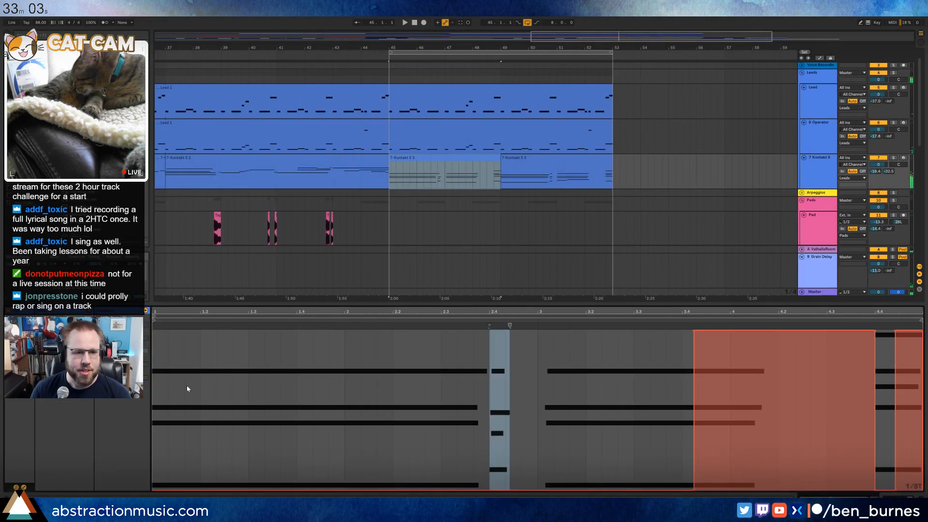
pyautogui.press('b')
pyautogui.click(158, 341)
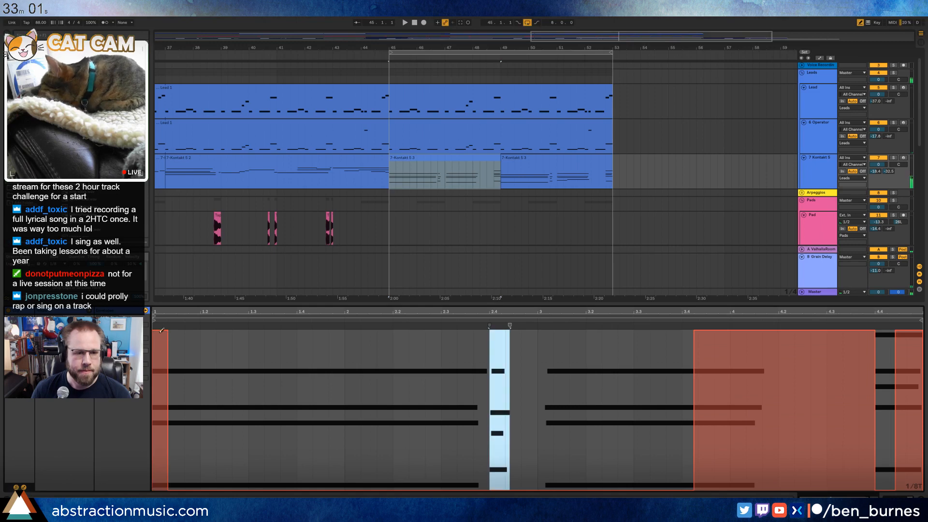
pyautogui.hotkey('ctrl', '1')
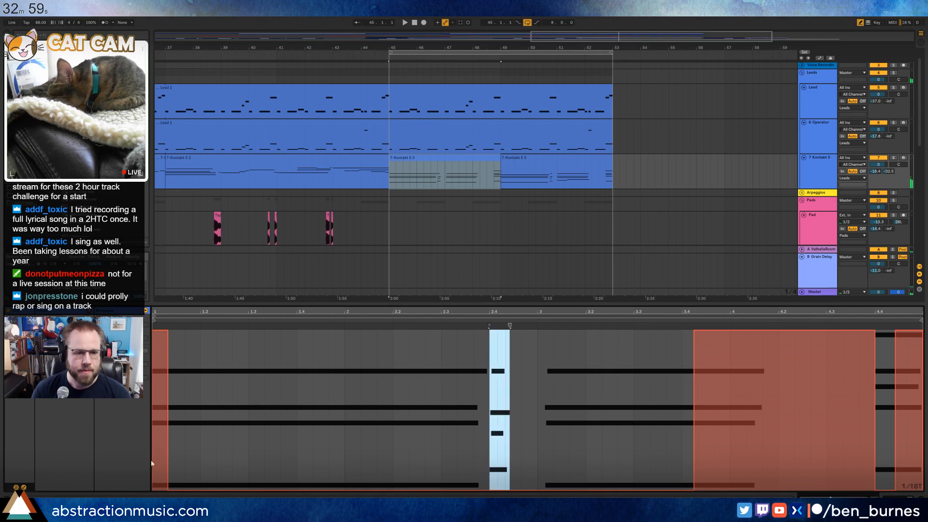
pyautogui.click(162, 487)
pyautogui.click(157, 352)
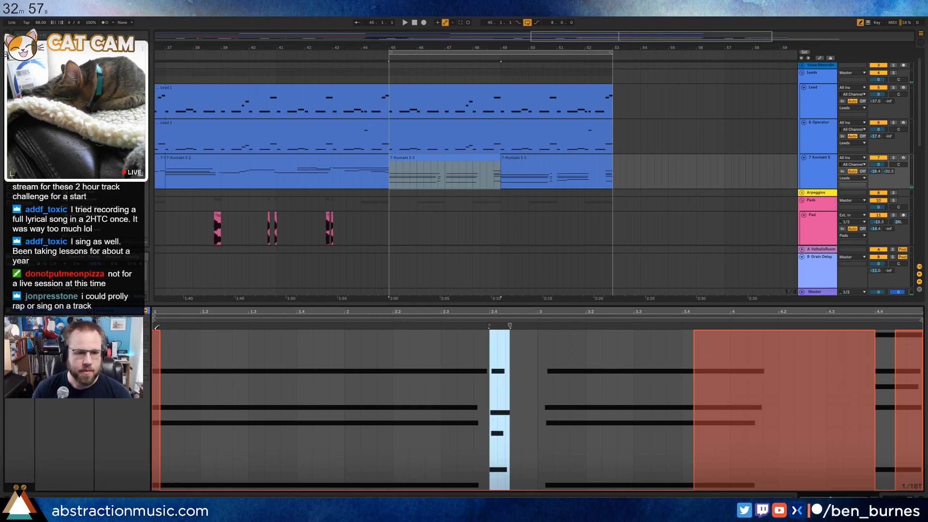
pyautogui.click(375, 175)
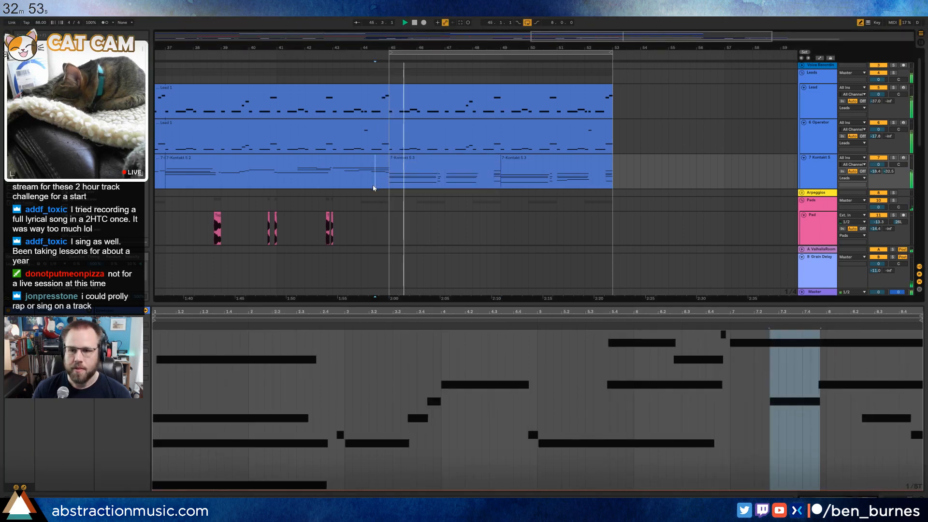
# - Split the Lead clip at bar 45 and open the notes of its bar 45–53 part for editing
pyautogui.hotkey('shift', 'Tab')
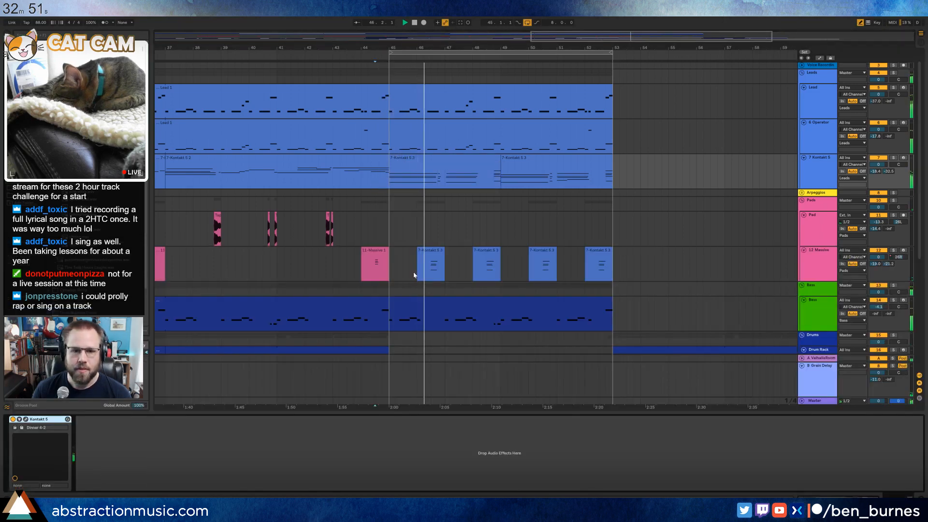
pyautogui.scroll(-5, 445, 278)
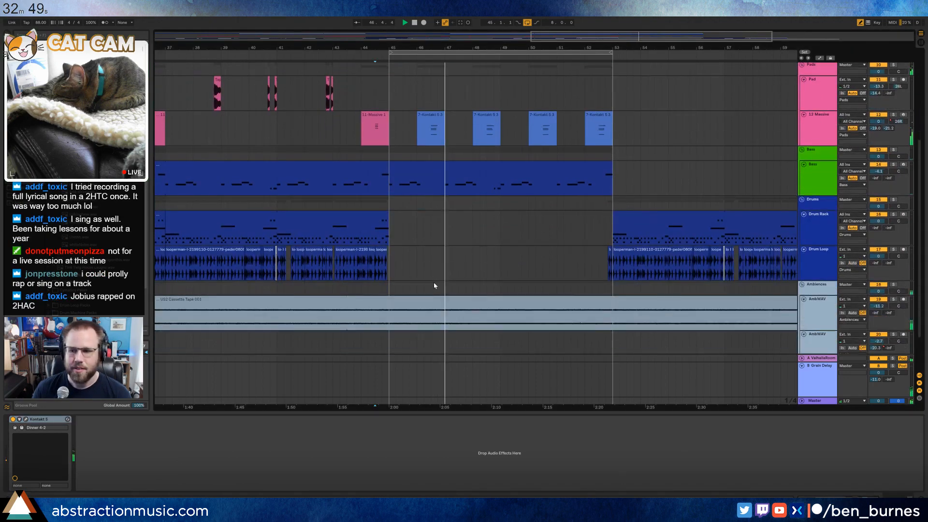
pyautogui.scroll(-2, 433, 283)
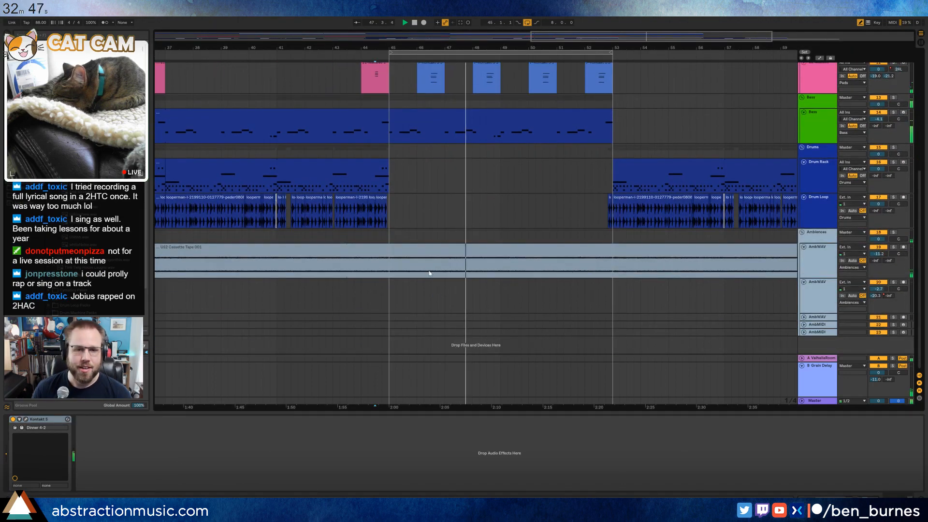
pyautogui.scroll(3, 440, 271)
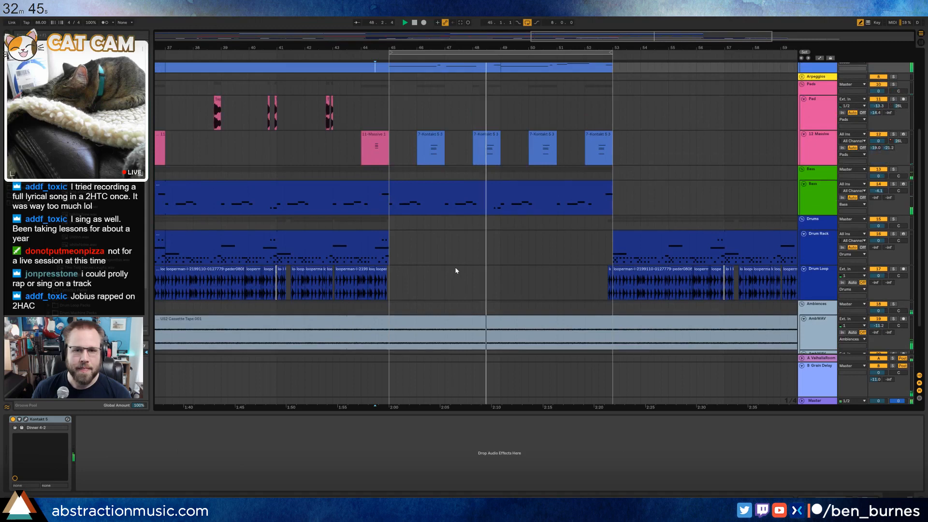
pyautogui.scroll(1, 483, 271)
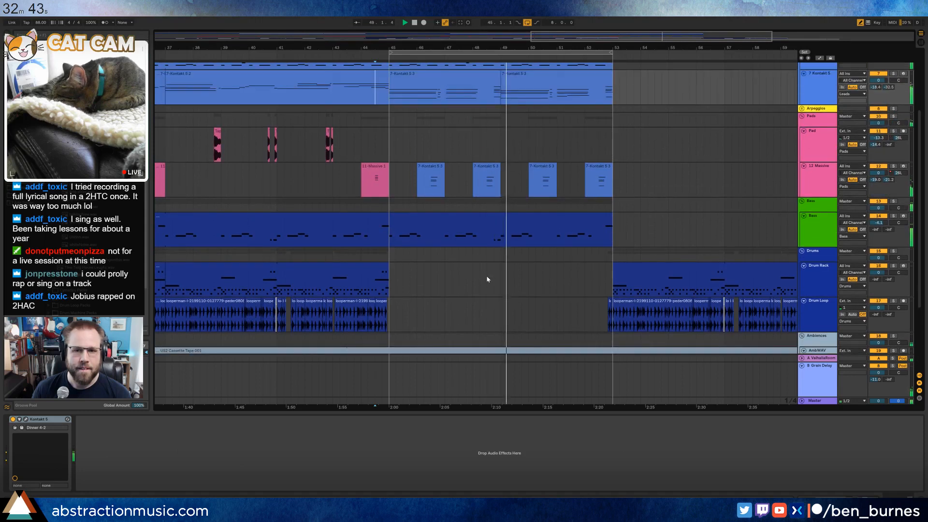
pyautogui.scroll(3, 487, 278)
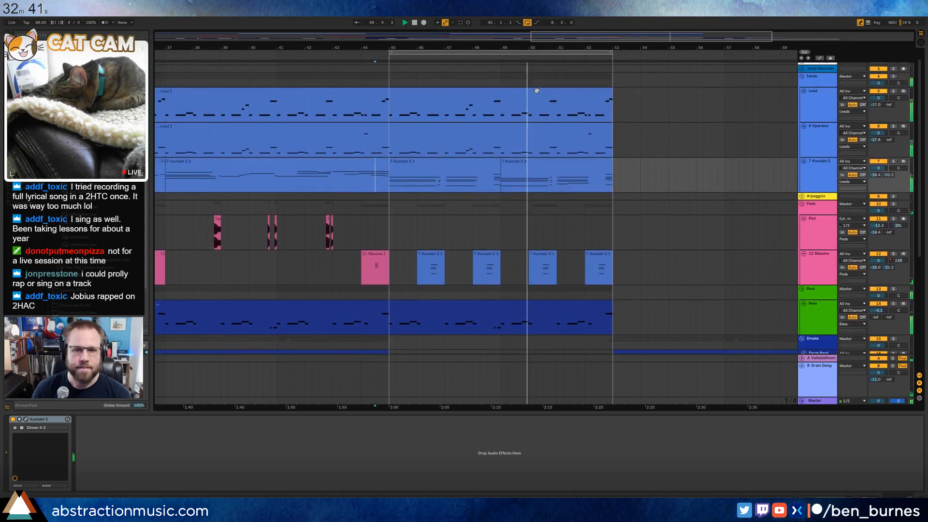
pyautogui.click(537, 90)
pyautogui.moveTo(613, 102); pyautogui.dragTo(390, 104)
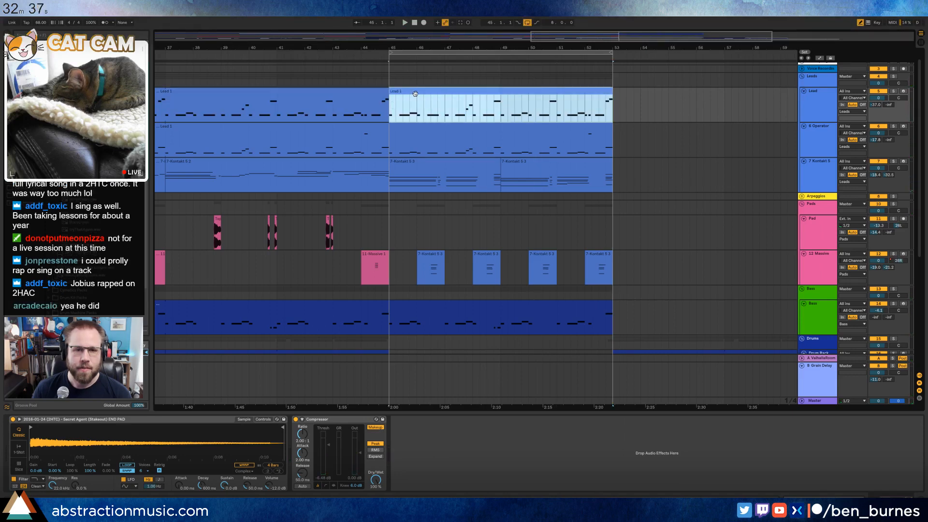
pyautogui.doubleClick(415, 94)
pyautogui.click(224, 404)
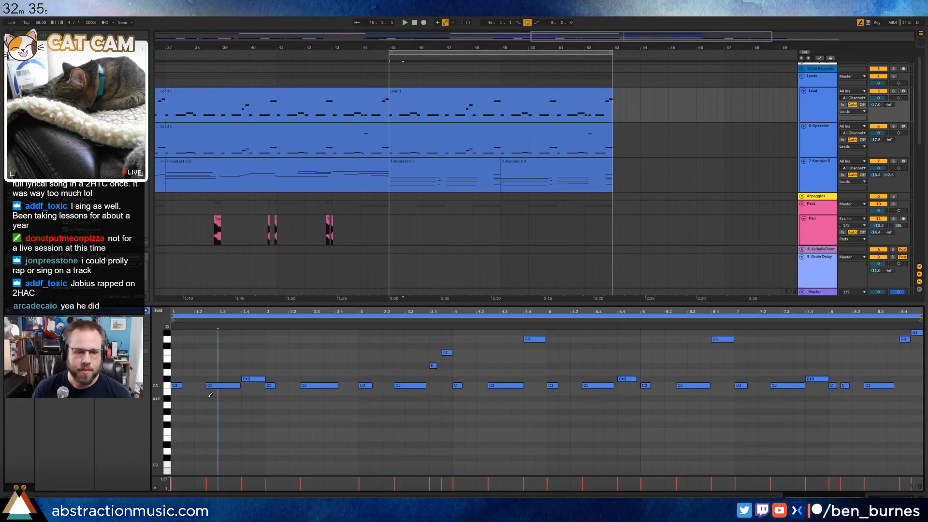
# - Add a short second C3 note at 1.1.3 in the new Lead clip, shorten the opening C3, and play the clip's start
pyautogui.press('space')
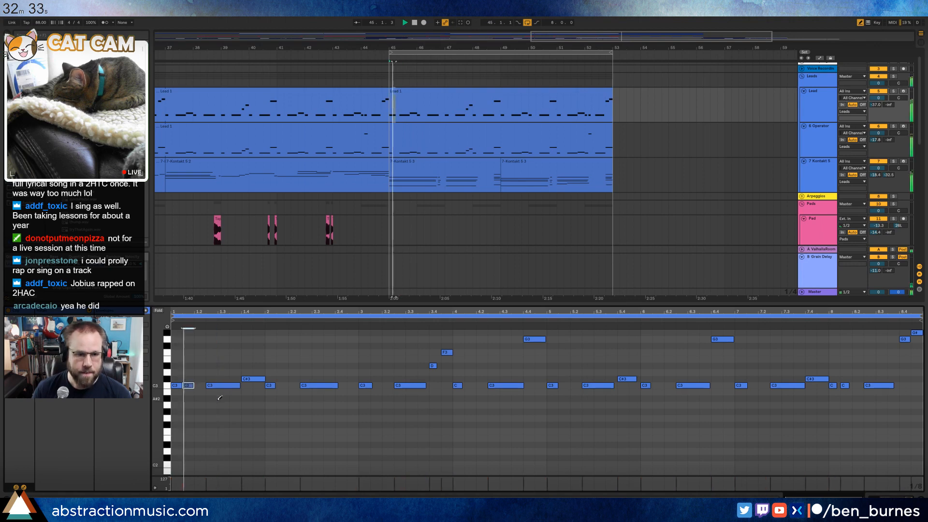
pyautogui.moveTo(181, 385); pyautogui.dragTo(179, 385)
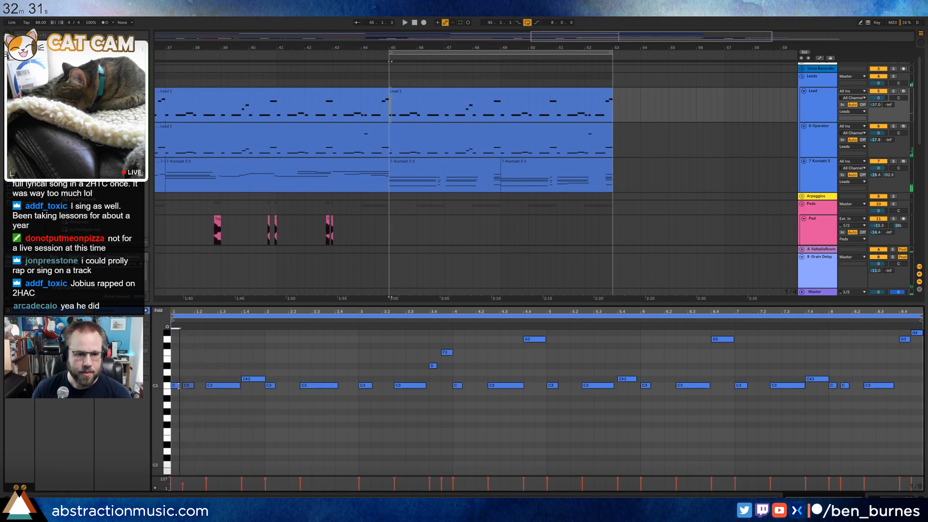
pyautogui.press('space')
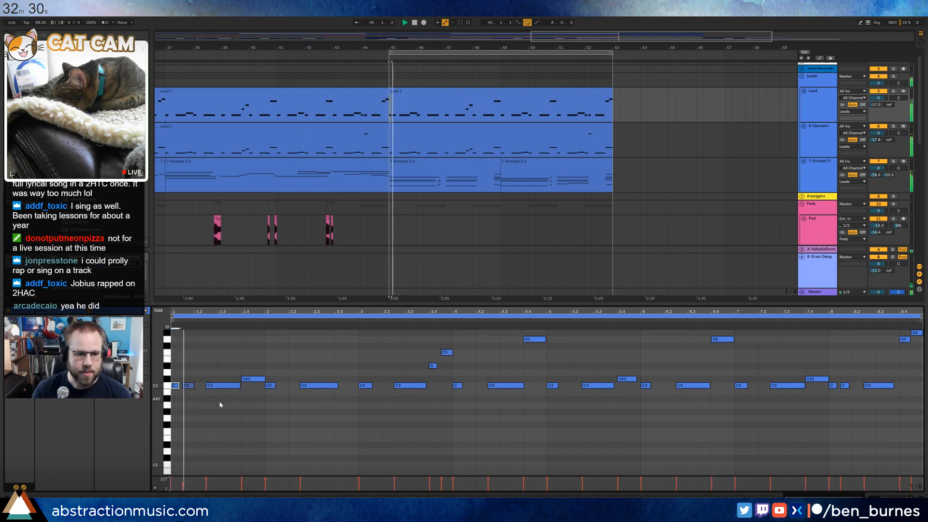
pyautogui.click(188, 385)
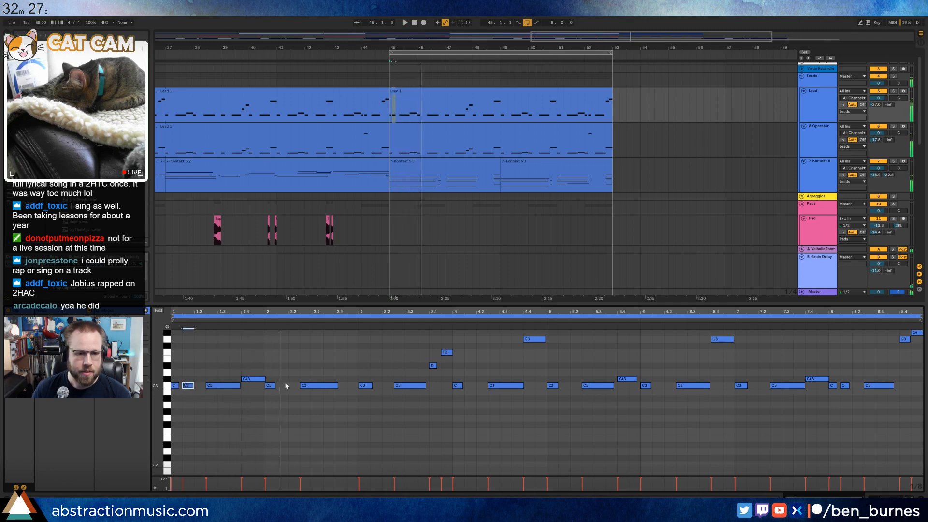
pyautogui.press('space')
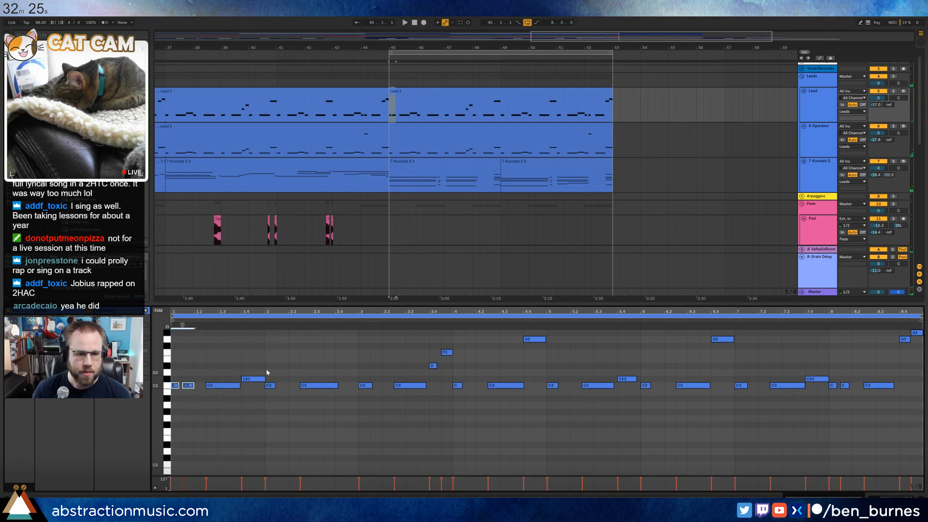
# - Copy the opening pair of short C3 notes to the start of the clip's bar 2 and play it
pyautogui.hotkey('ctrl', 'v')
pyautogui.press('space')
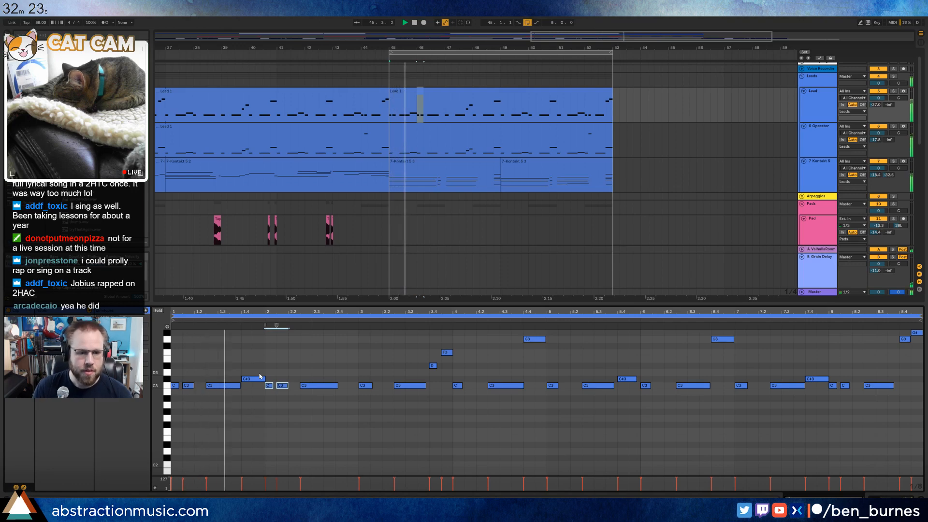
pyautogui.press('space')
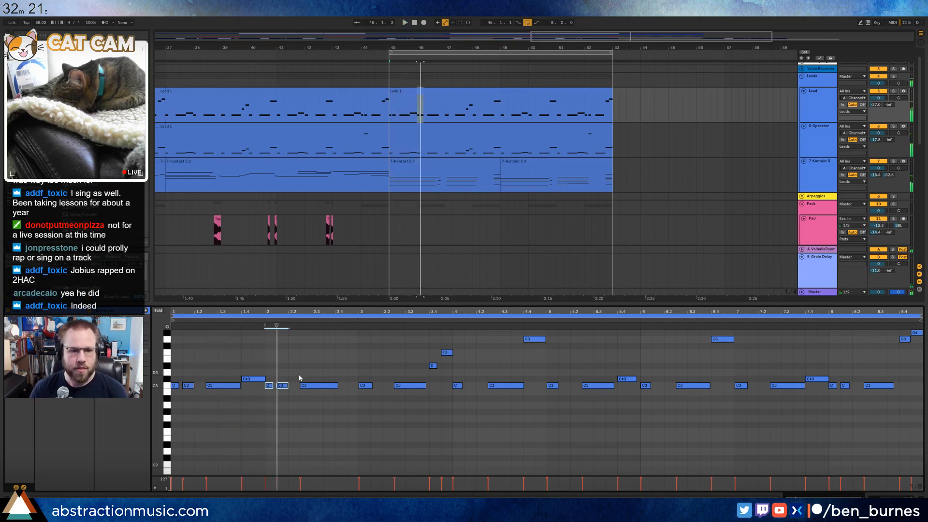
# - Raise the second of the copied notes in bar 2 to G3, trying higher pitches during playback
pyautogui.moveTo(284, 385); pyautogui.dragTo(280, 328)
pyautogui.press('space')
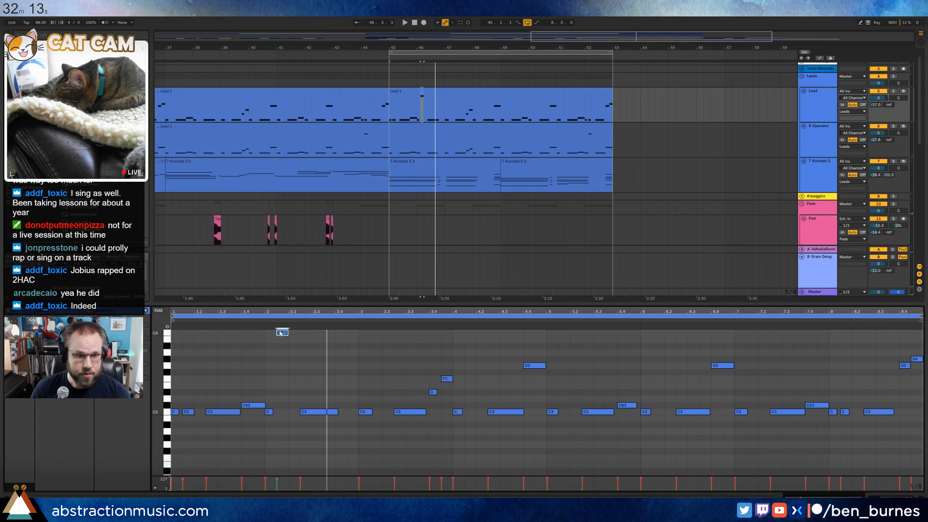
pyautogui.press('space')
pyautogui.moveTo(281, 333); pyautogui.dragTo(280, 377)
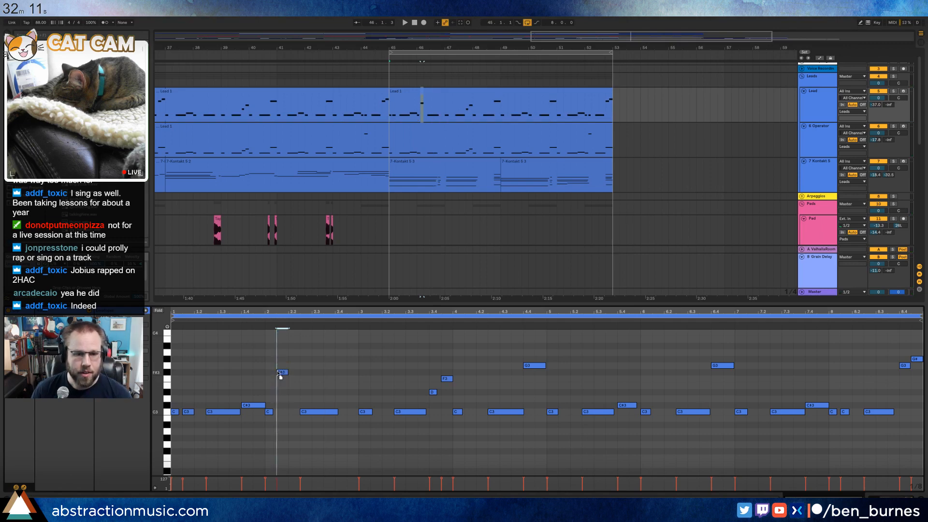
pyautogui.click(254, 320)
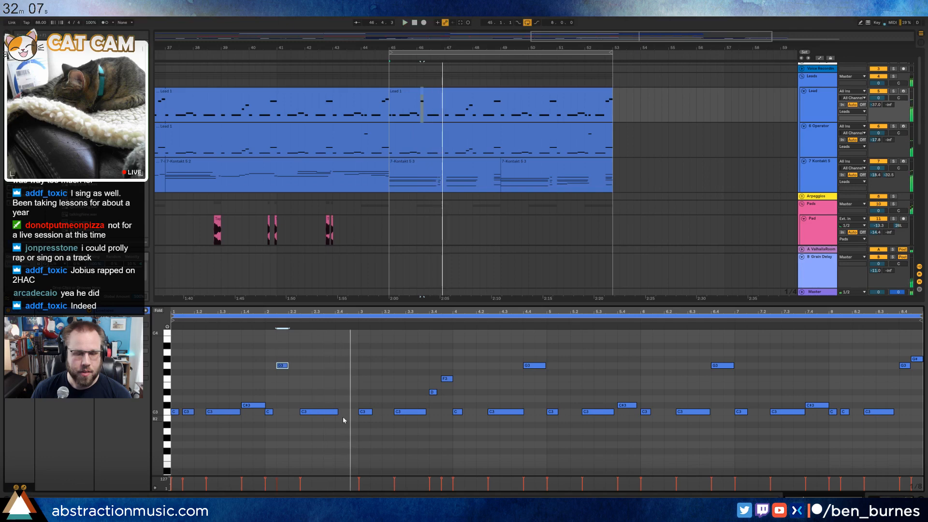
# - Add a short A#2 note in the second half of bar 2's last beat, just before bar 3
pyautogui.press('space')
pyautogui.doubleClick(351, 412)
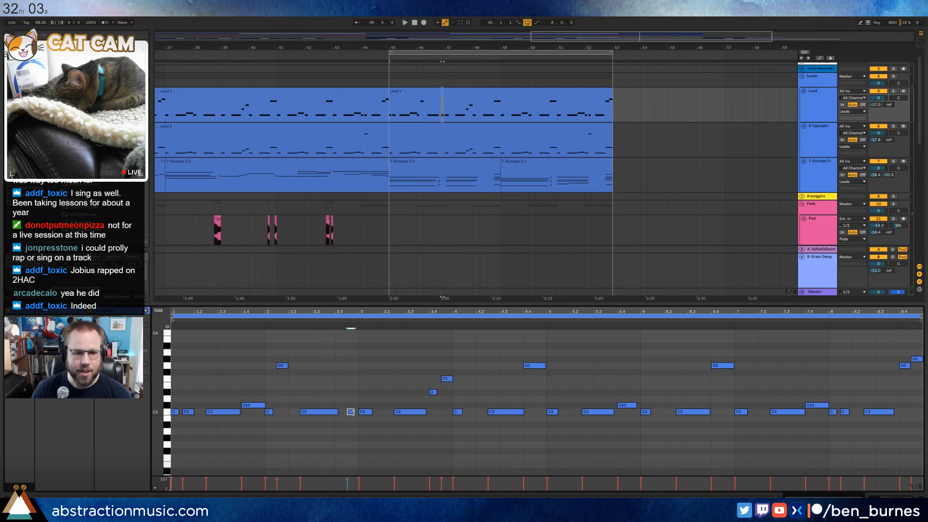
pyautogui.moveTo(350, 412); pyautogui.dragTo(355, 416)
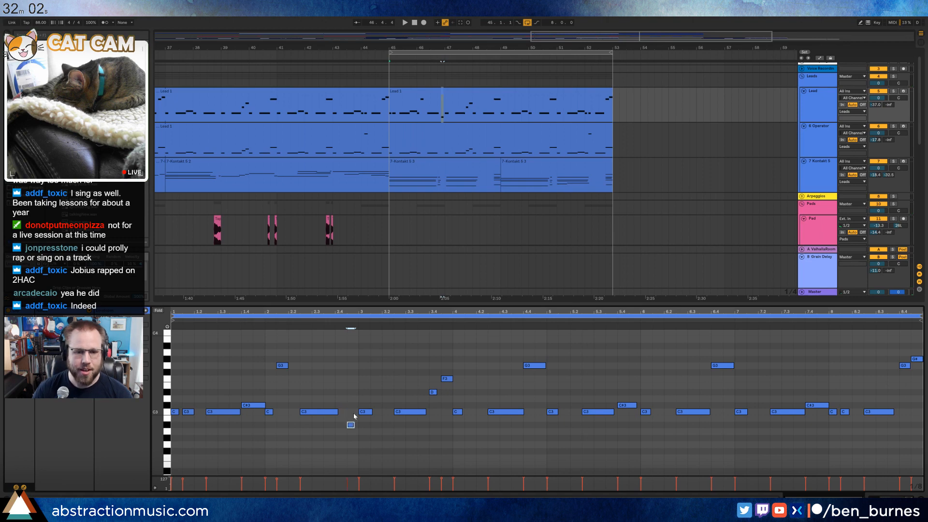
# - Play the edited phrase from around bar 2 and copy the opening pair of short C3 notes to bar 3
pyautogui.click(265, 318)
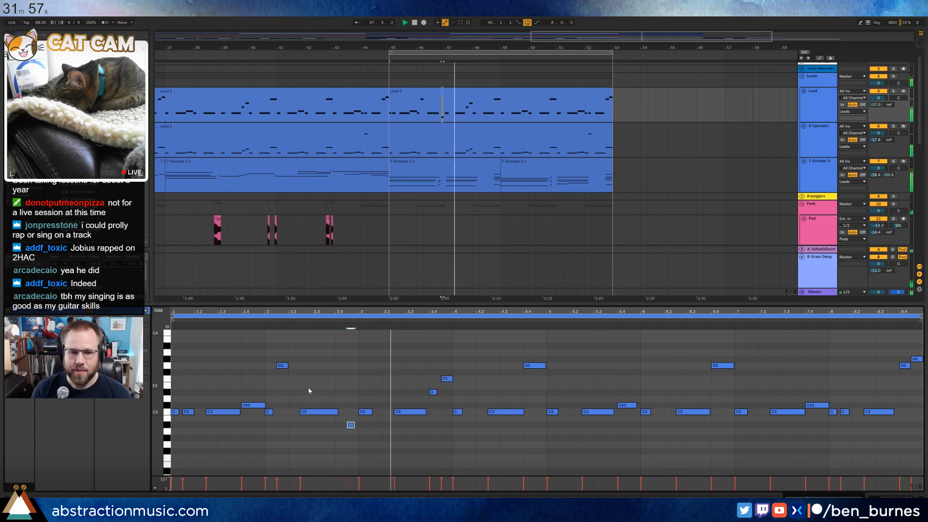
pyautogui.press('space')
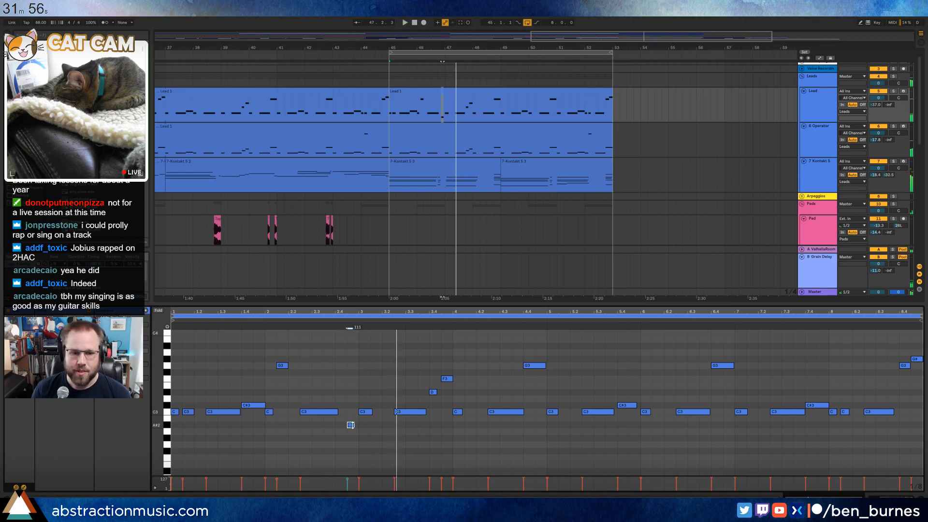
pyautogui.click(315, 319)
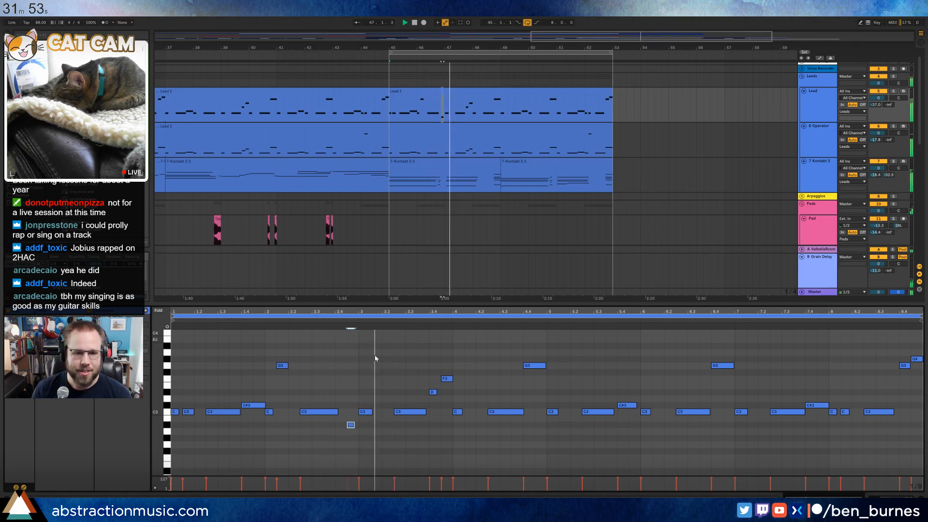
pyautogui.press('space')
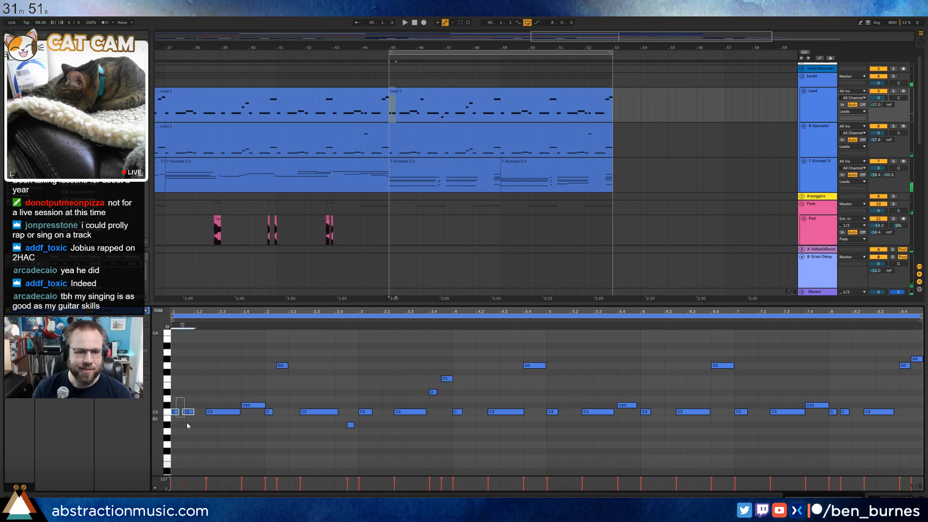
pyautogui.hotkey('ctrl', 'd')
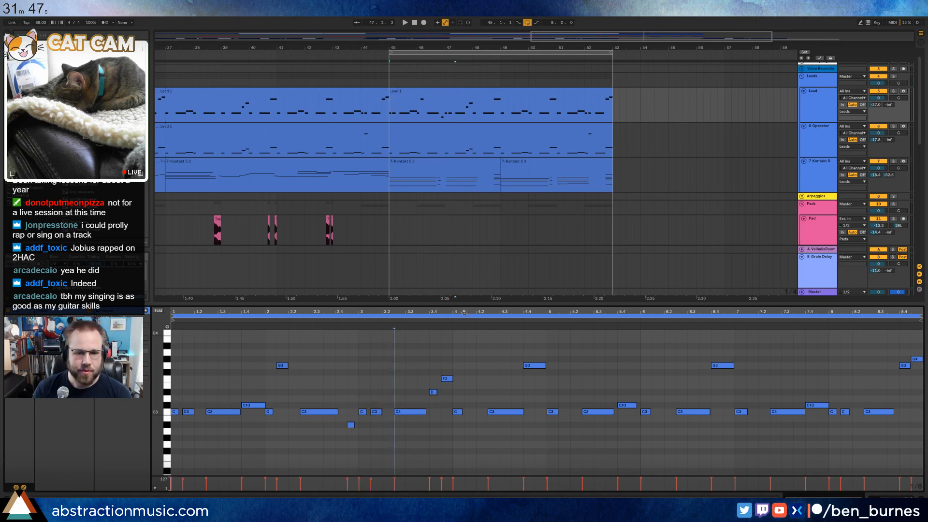
# - Add a short A#2 note at 3.3.3, shorten the C3 note before it, and play the phrase
pyautogui.moveTo(464, 313); pyautogui.dragTo(378, 428)
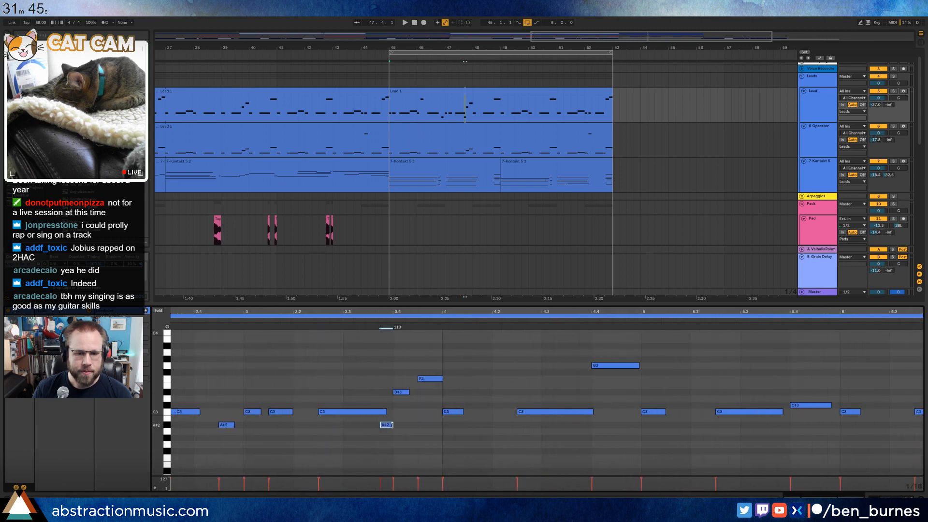
pyautogui.click(377, 412)
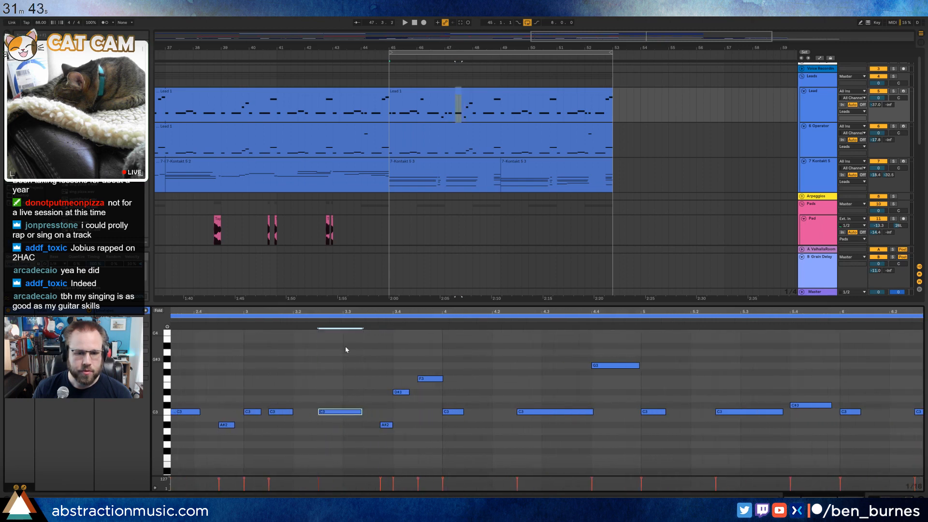
pyautogui.press('space')
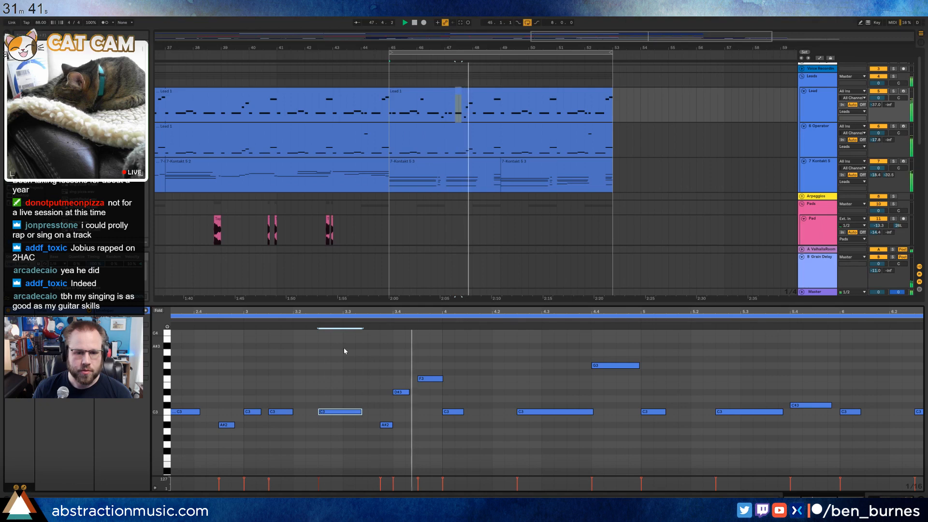
pyautogui.moveTo(383, 429); pyautogui.dragTo(370, 426)
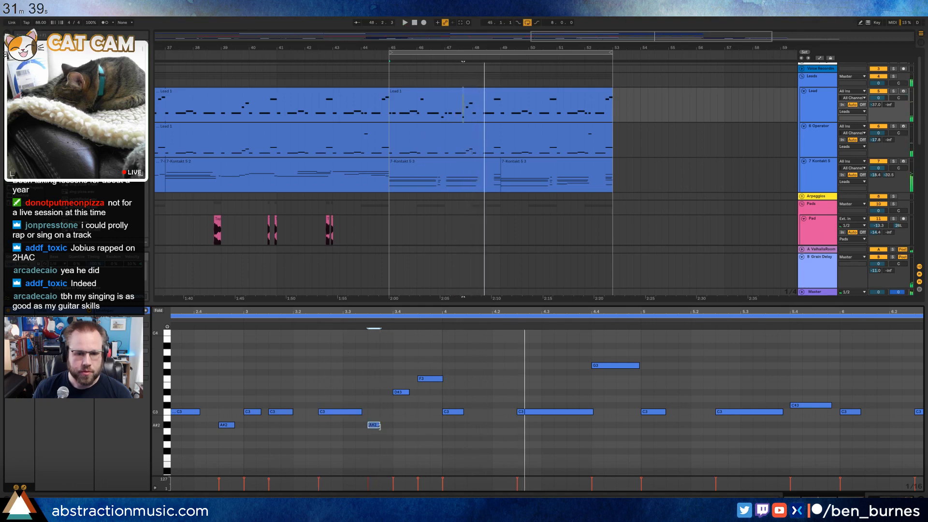
pyautogui.press('space')
pyautogui.click(325, 322)
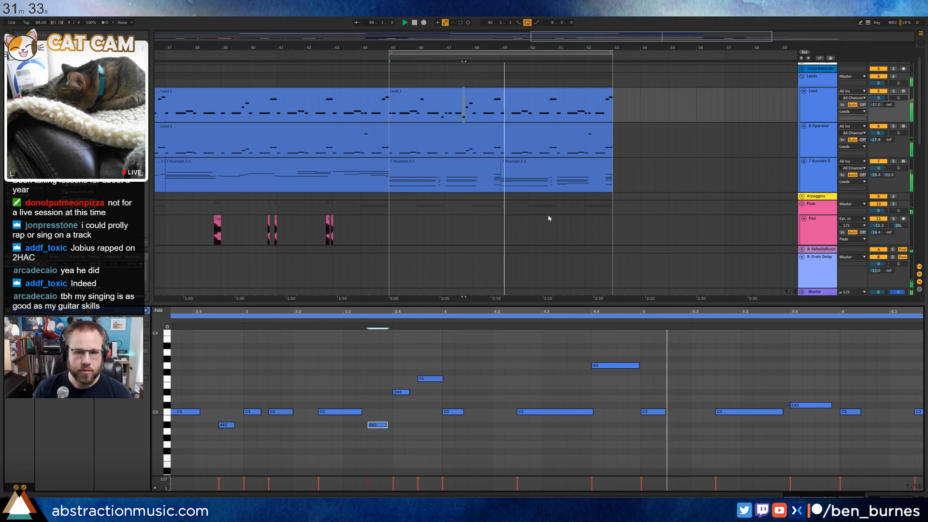
# - Replace the Lead notes in the clip's bars 5–8 with a duplicate of bars 1–4, and play the result
pyautogui.moveTo(559, 311); pyautogui.dragTo(559, 292)
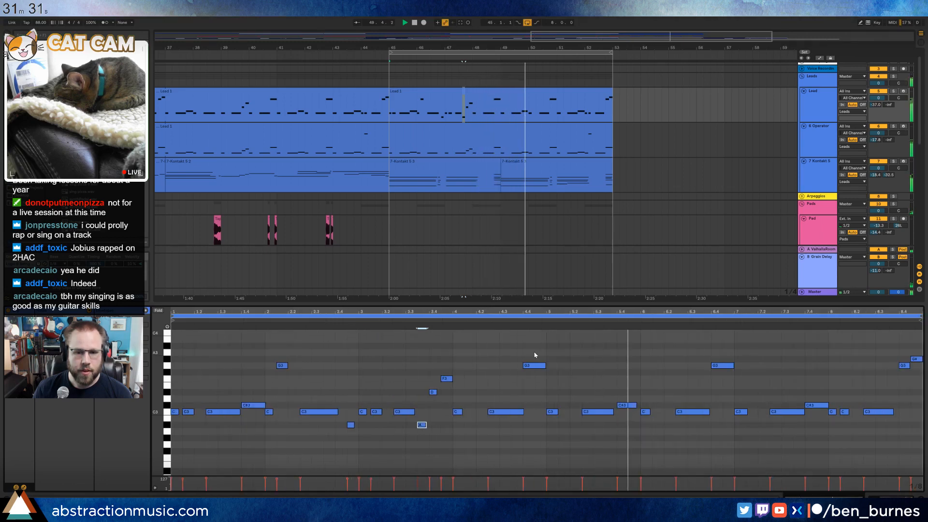
pyautogui.press('space')
pyautogui.moveTo(552, 344); pyautogui.dragTo(877, 443)
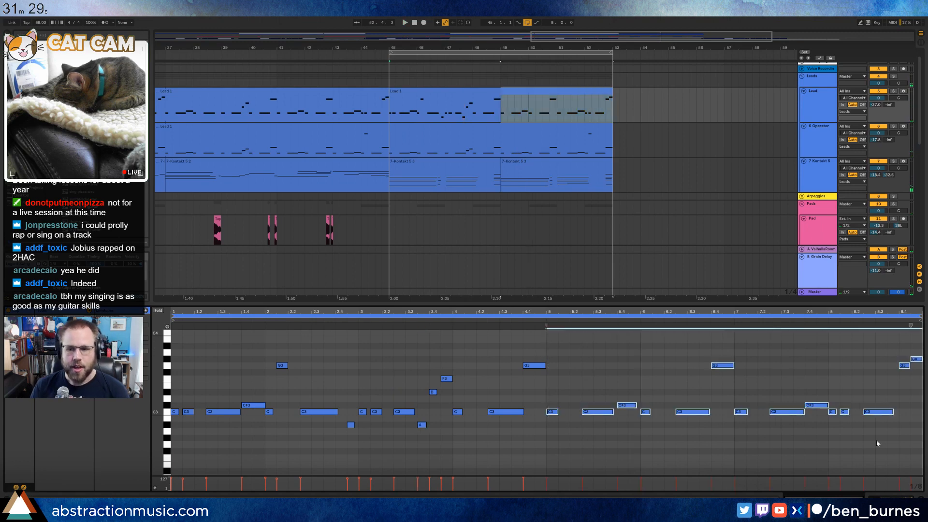
pyautogui.press('Delete')
pyautogui.moveTo(546, 340); pyautogui.dragTo(174, 437)
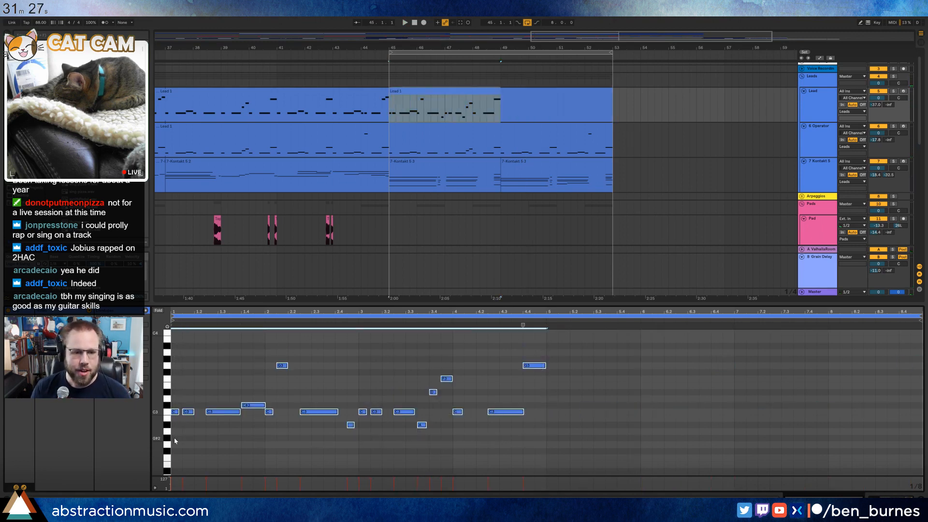
pyautogui.hotkey('ctrl', 'd')
pyautogui.click(548, 396)
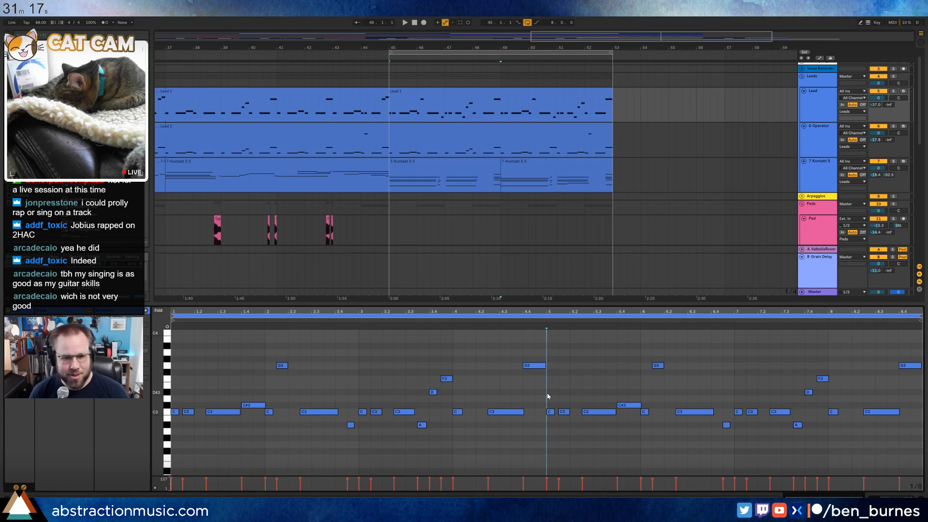
pyautogui.press('space')
pyautogui.click(327, 369)
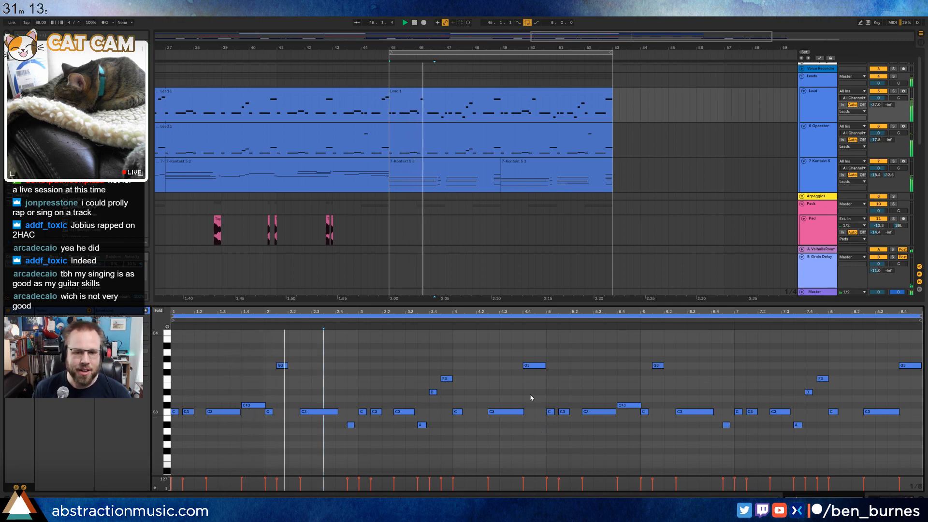
# - In the Lead clip's bar 4, start the G3 note earlier at 4.3.3, and shorten the long note before it and lower it to A#2
pyautogui.click(532, 365)
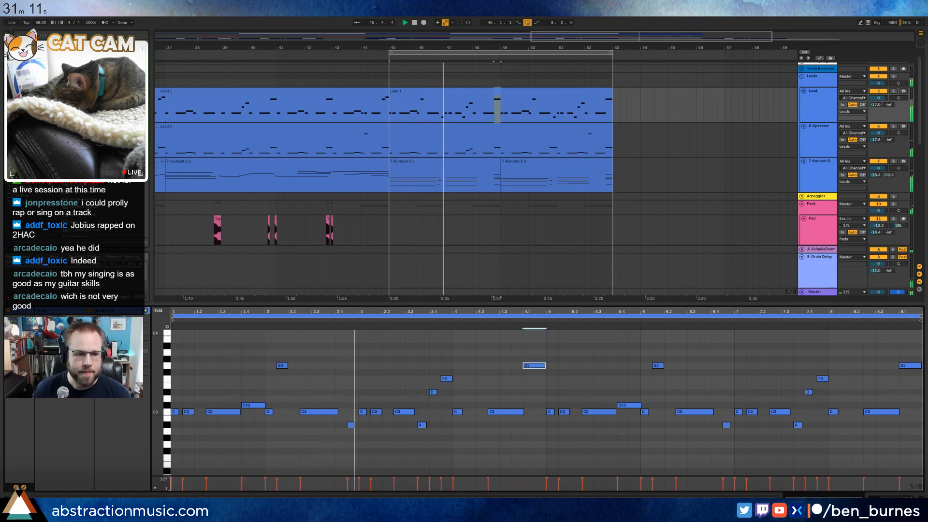
pyautogui.click(146, 311)
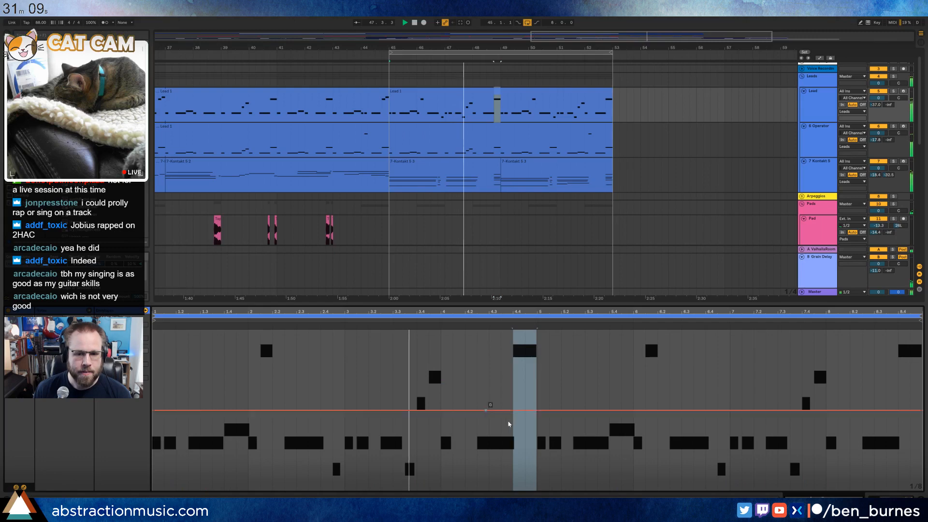
pyautogui.press('z')
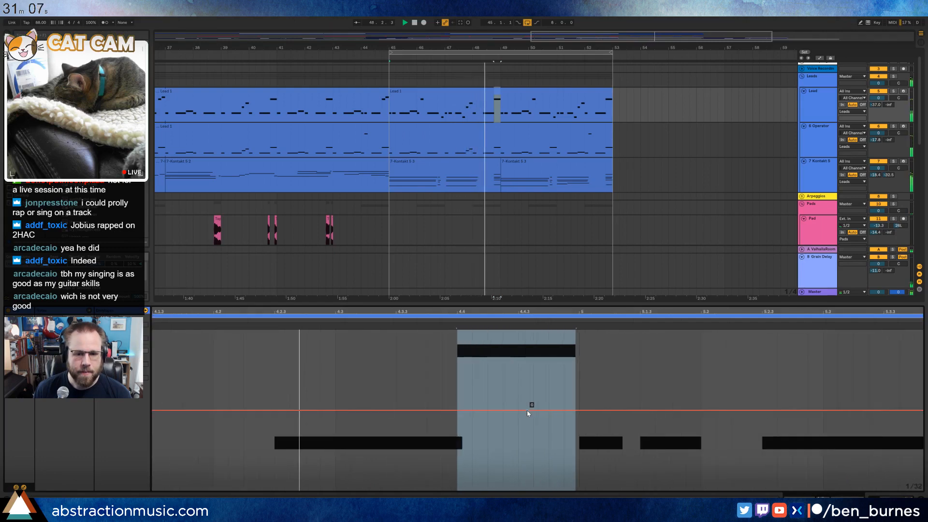
pyautogui.click(24, 487)
pyautogui.click(425, 425)
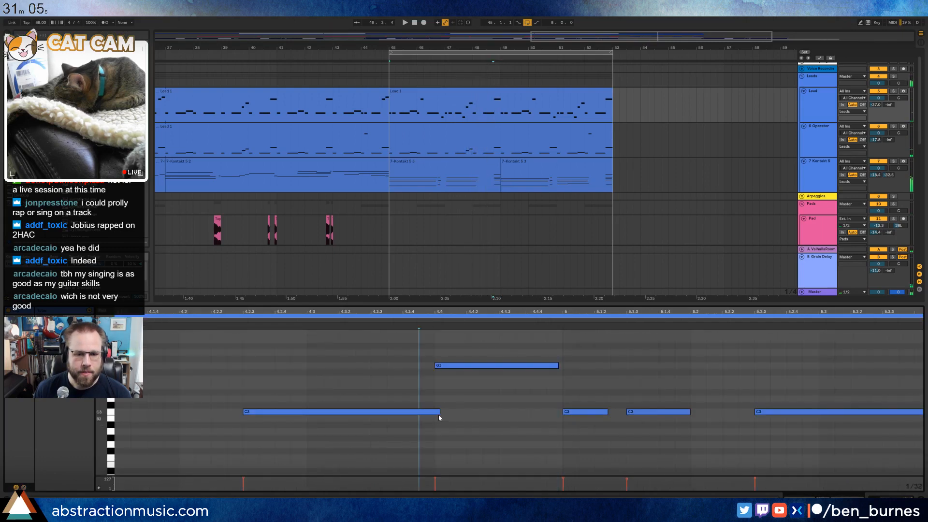
pyautogui.moveTo(440, 413); pyautogui.dragTo(403, 414)
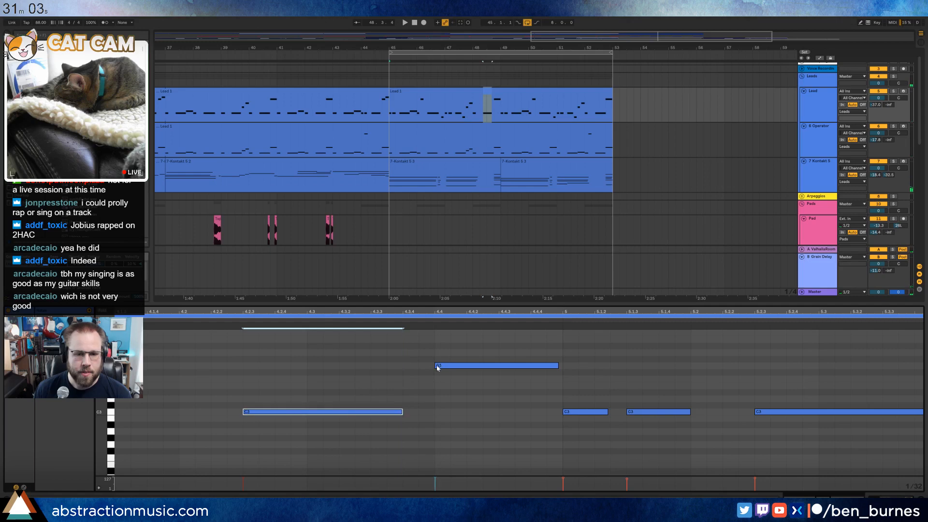
pyautogui.moveTo(436, 365); pyautogui.dragTo(370, 365)
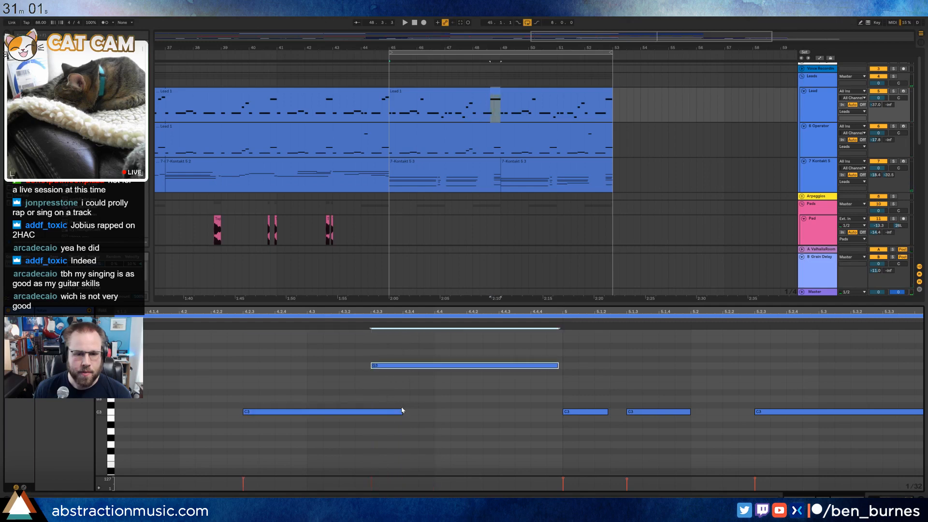
pyautogui.moveTo(402, 412); pyautogui.dragTo(343, 427)
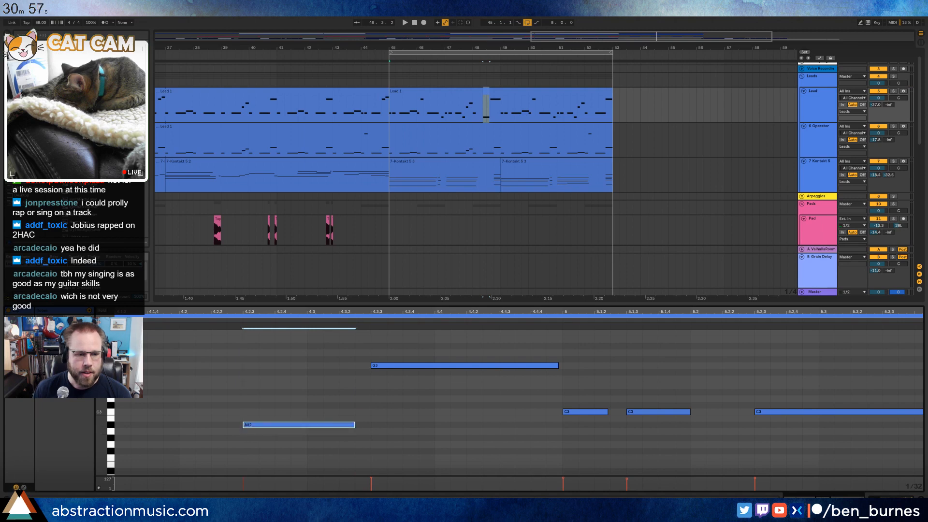
# - Add a dip to the Lead clip's envelope at the start of bar 4's G3 note, ramping back to centre just after 4.4, and play it
pyautogui.click(24, 487)
pyautogui.click(391, 410)
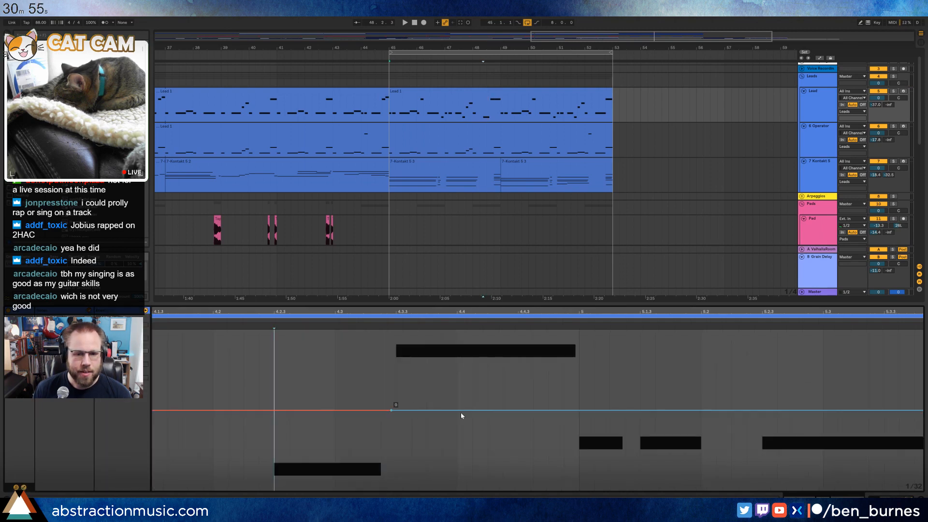
pyautogui.moveTo(396, 410); pyautogui.dragTo(396, 459)
pyautogui.press('space')
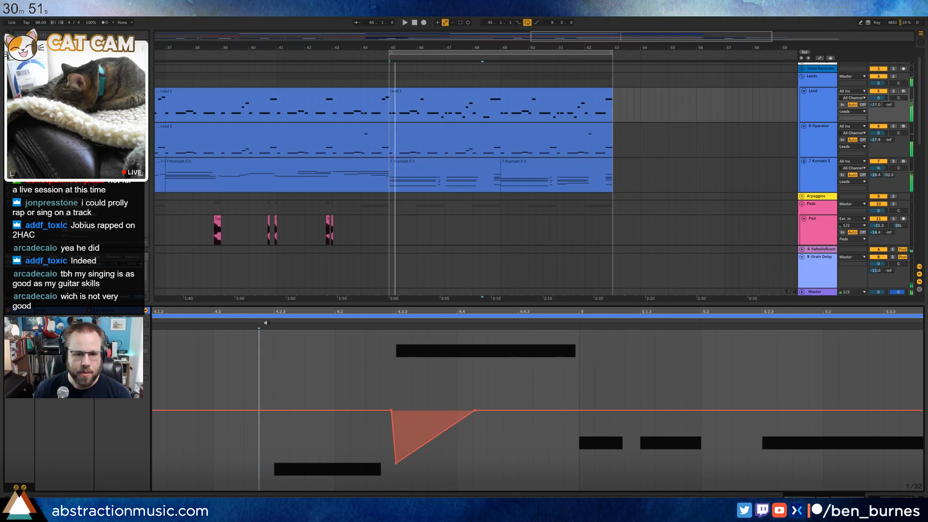
pyautogui.click(259, 320)
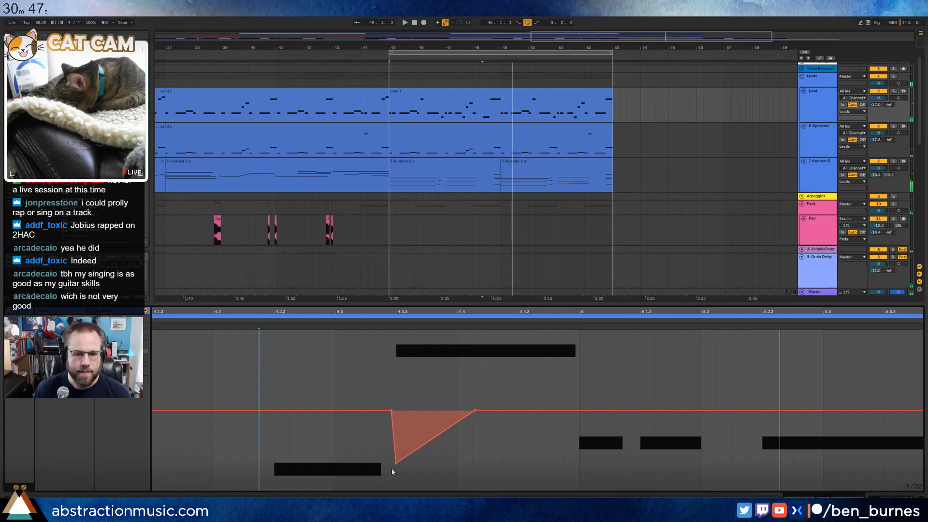
# - Deepen the envelope dip under bar 4's G3 note to the minimum, end its ramp before 4.4, and play the result
pyautogui.moveTo(475, 410); pyautogui.dragTo(442, 409)
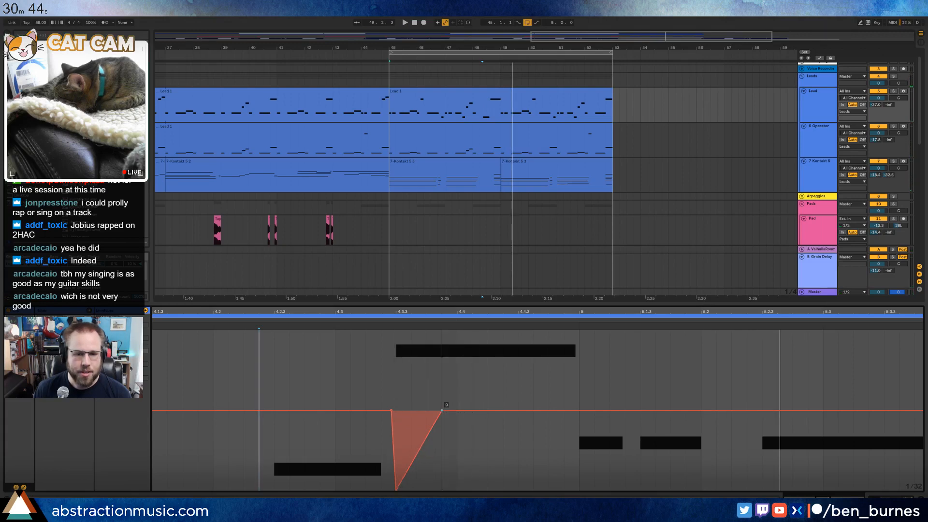
pyautogui.click(258, 321)
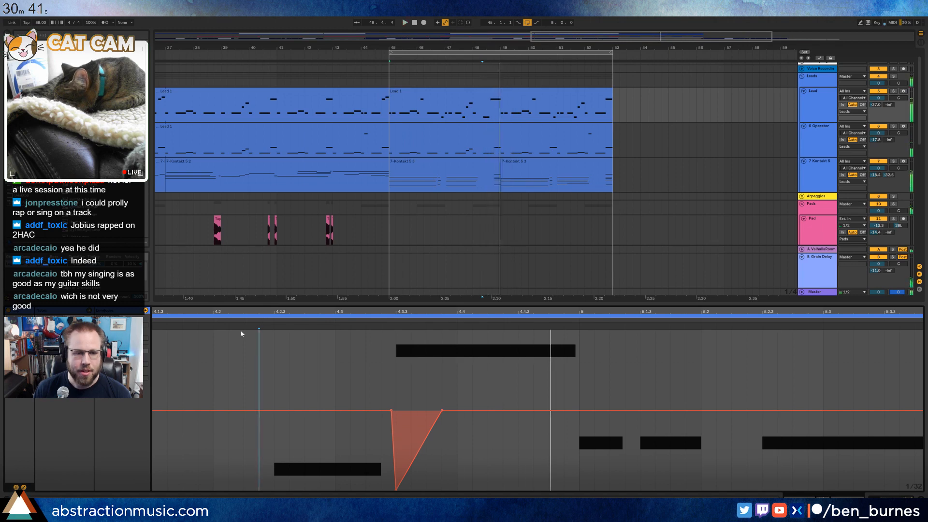
pyautogui.click(25, 488)
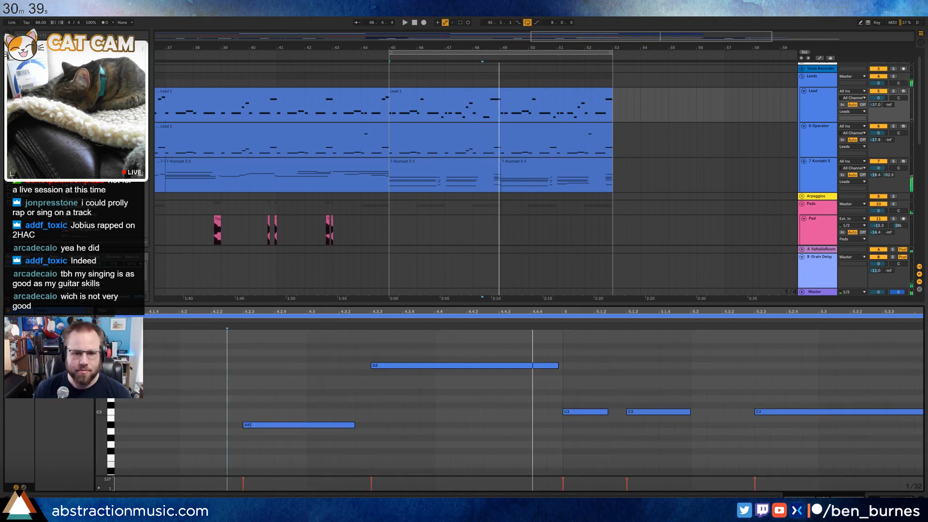
# - Review all eight bars of the Lead melody and play the revised phrase from around bar 4 into the repeat
pyautogui.moveTo(508, 312); pyautogui.dragTo(508, 280)
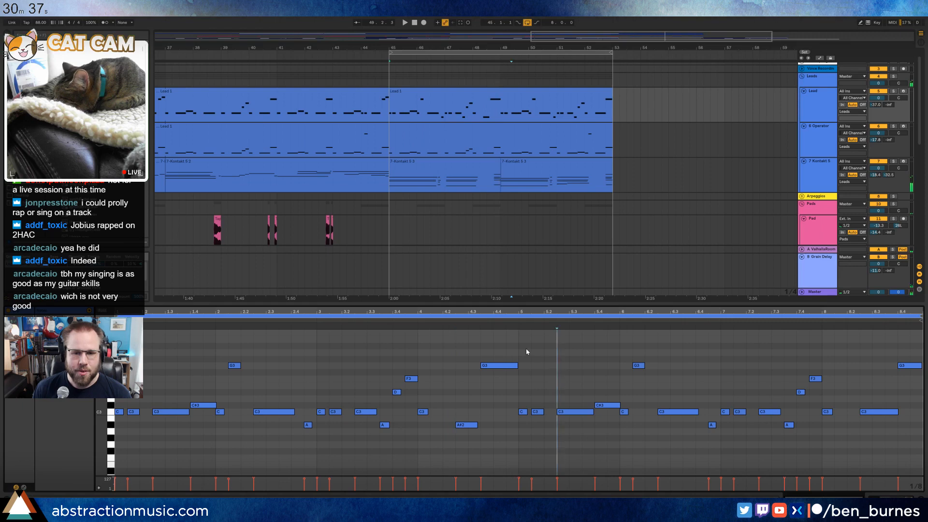
pyautogui.click(521, 346)
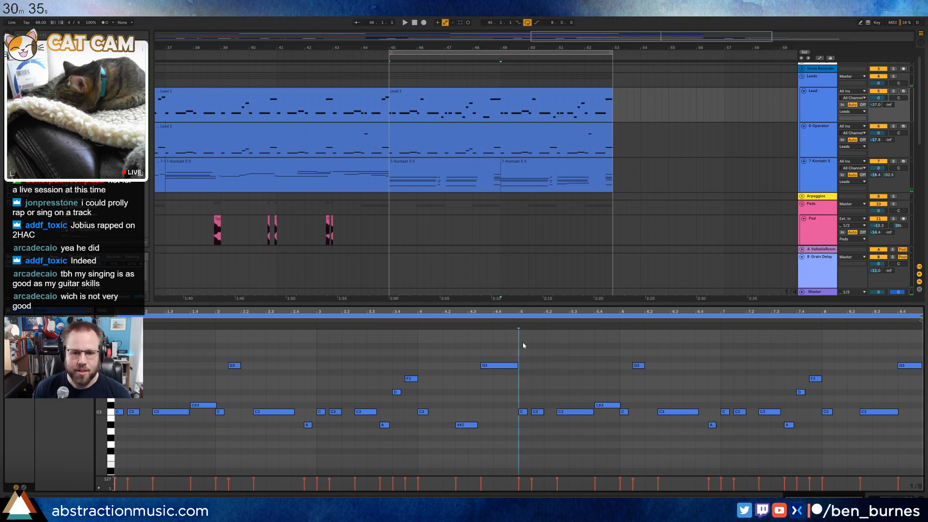
pyautogui.moveTo(522, 344); pyautogui.dragTo(919, 474)
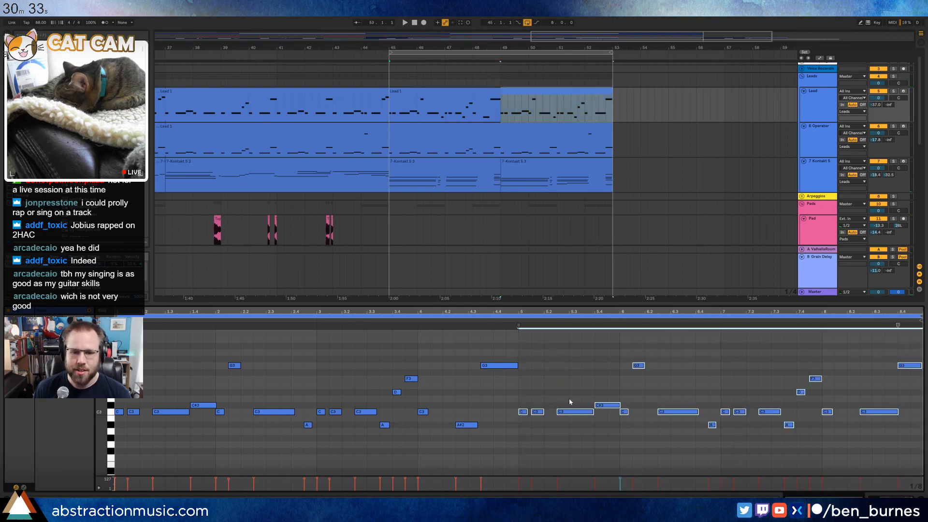
pyautogui.click(513, 344)
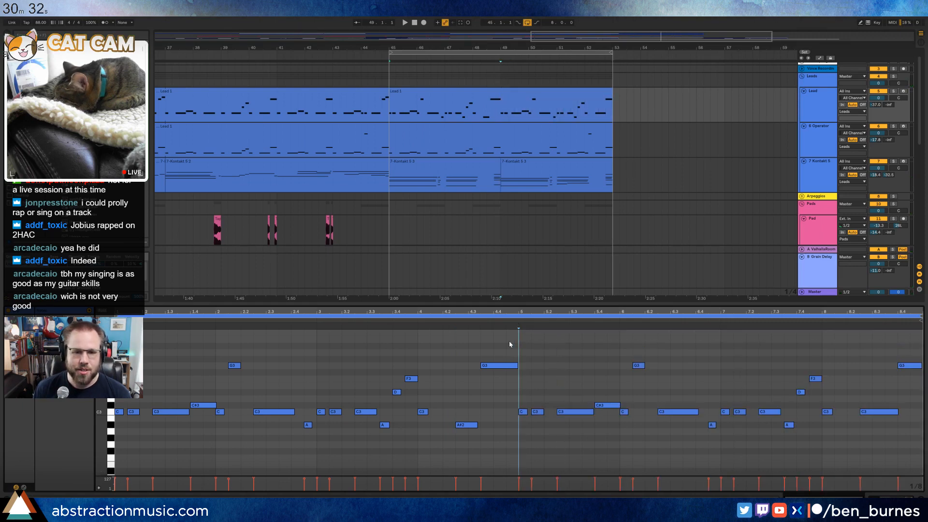
pyautogui.click(418, 351)
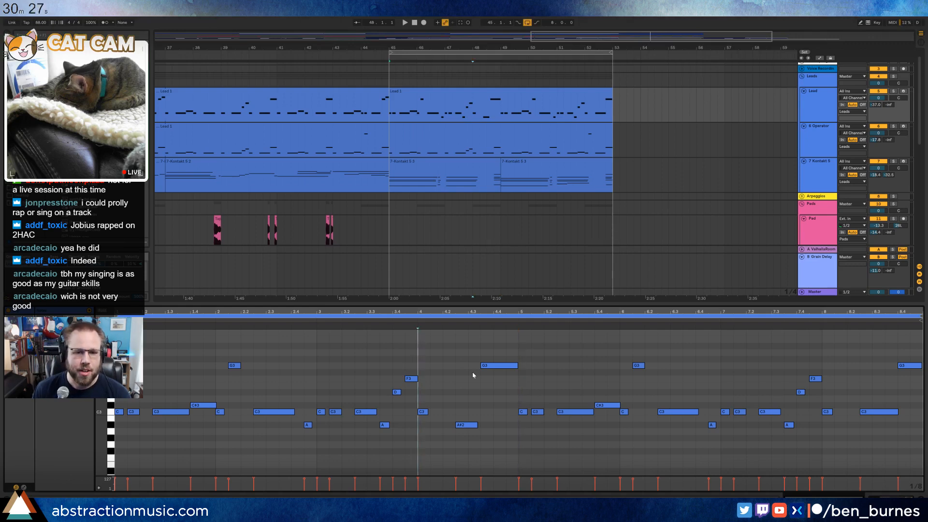
pyautogui.click(720, 353)
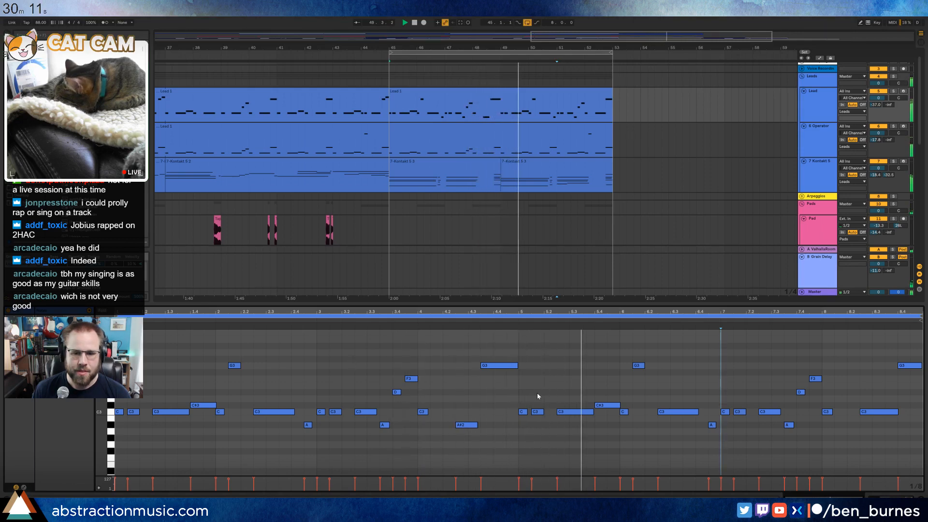
# - Delete the Operator part from bar 49 to 53 and play the breakdown from bar 45
pyautogui.moveTo(608, 128); pyautogui.dragTo(495, 134)
pyautogui.press('a')
pyautogui.click(500, 147)
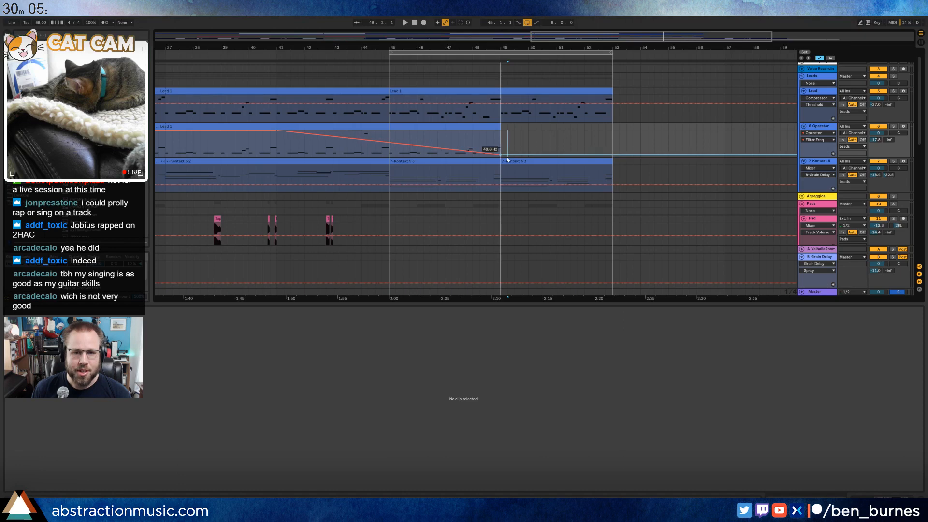
pyautogui.press('a')
pyautogui.click(489, 95)
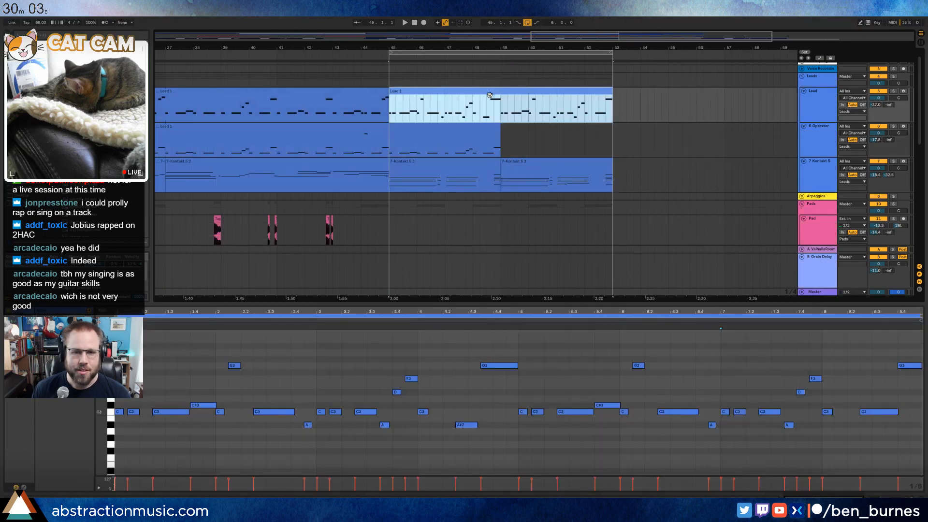
pyautogui.click(541, 361)
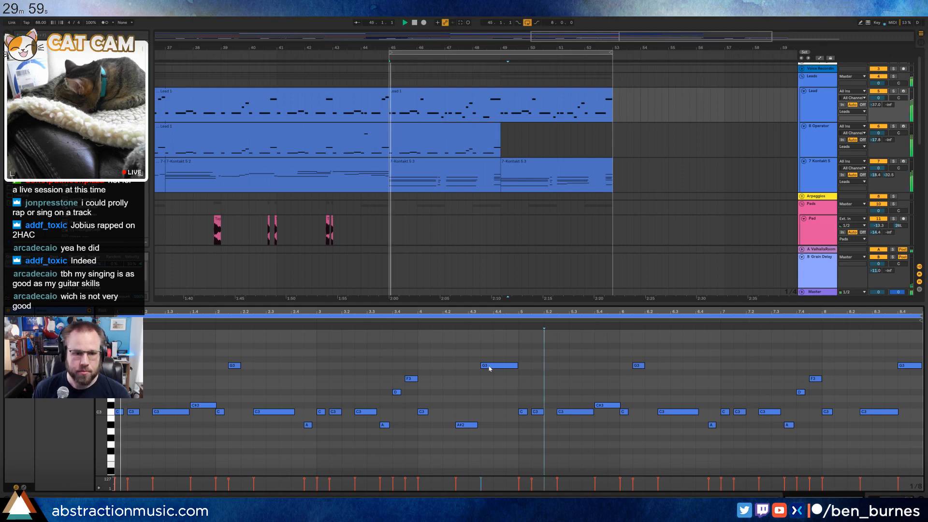
pyautogui.click(531, 240)
# - Copy the Drum Rack clip at bar 33 to bar 45 and play the breakdown with it
pyautogui.scroll(-2, 546, 283)
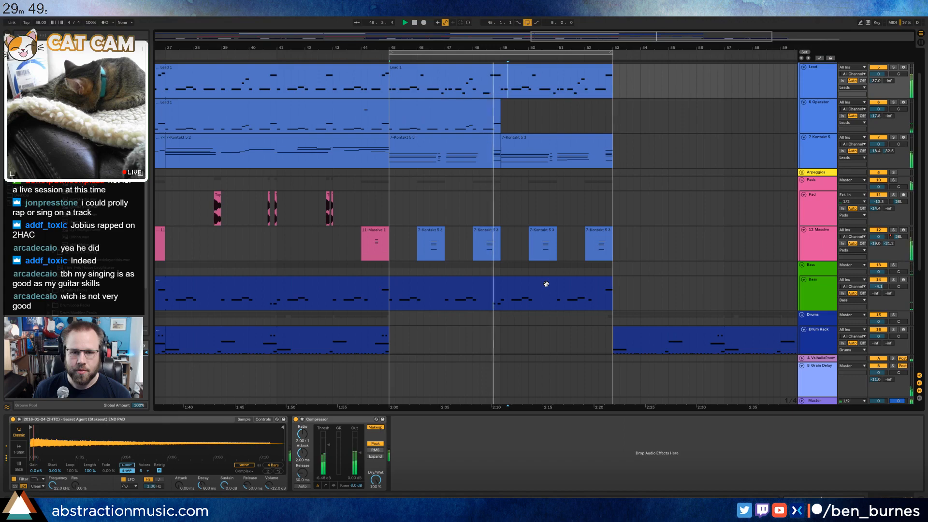
pyautogui.scroll(-5, 546, 285)
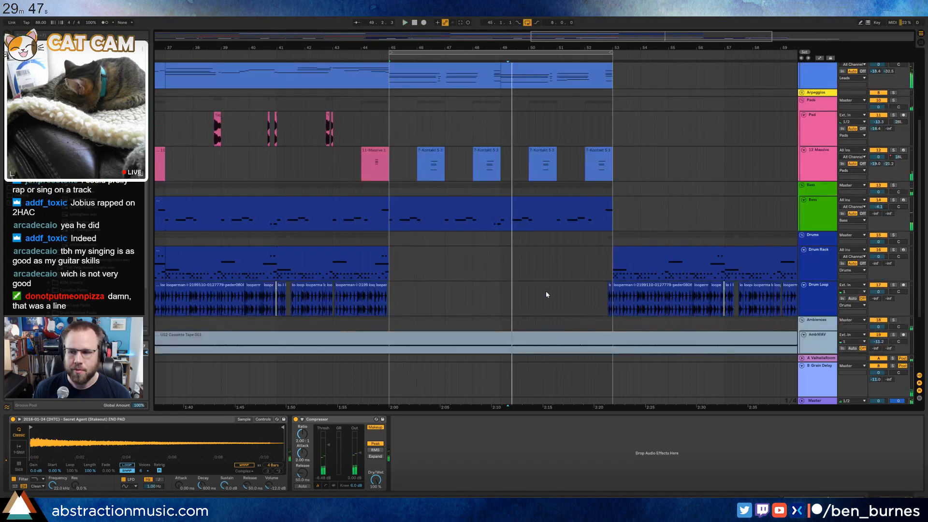
pyautogui.scroll(-5, 546, 294)
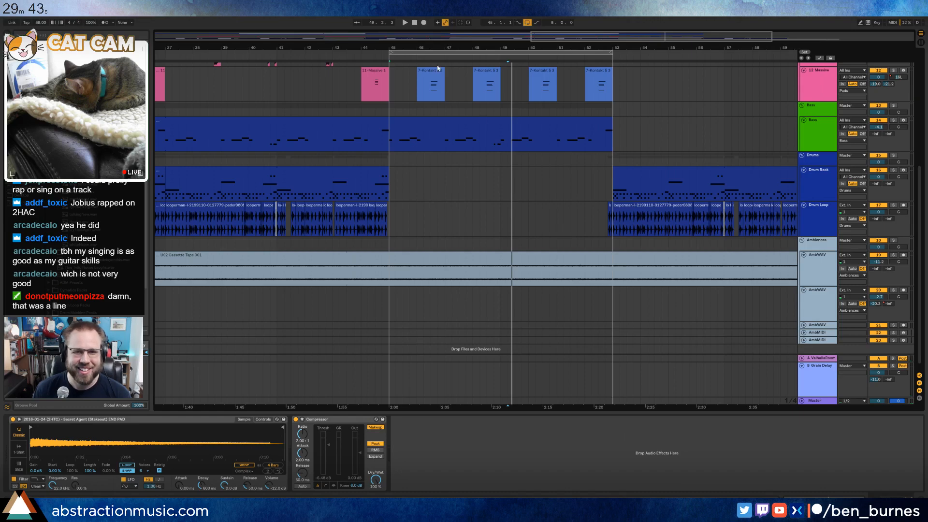
pyautogui.moveTo(519, 47); pyautogui.dragTo(567, 35)
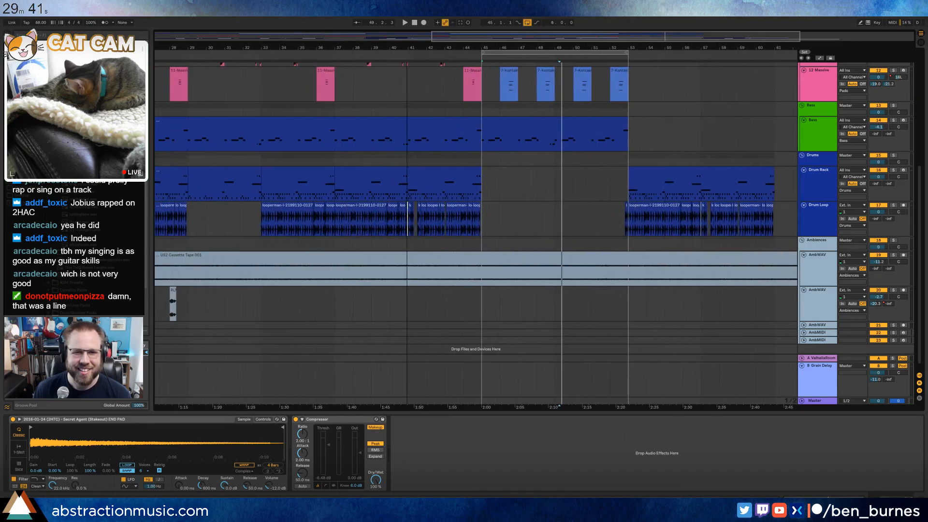
pyautogui.click(294, 173)
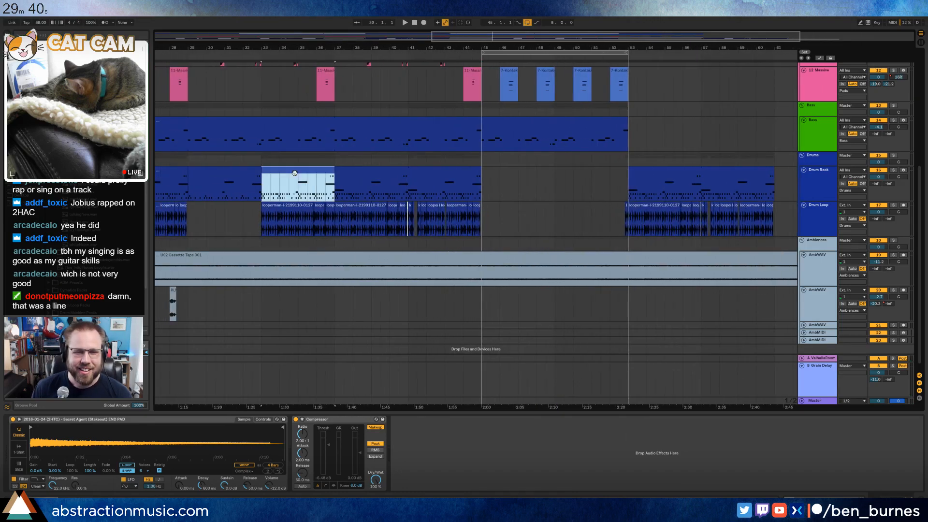
pyautogui.click(483, 174)
pyautogui.hotkey('ctrl', 'v')
pyautogui.press('space')
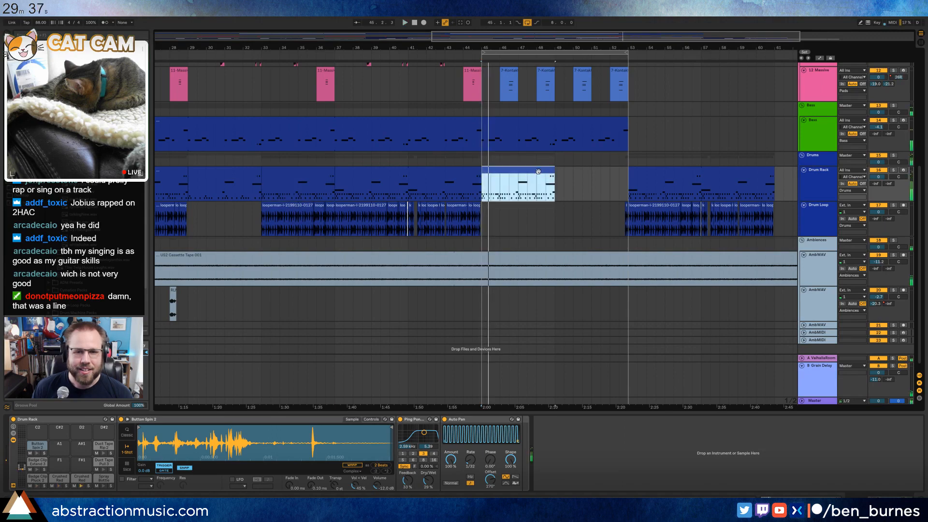
# - Deactivate the Badge Clip Pluck and Badge Clip Extend notes and the Cru row just above the Pluck in the copied drum clip, and play it
pyautogui.doubleClick(537, 171)
pyautogui.moveTo(151, 394); pyautogui.dragTo(151, 403)
pyautogui.press('0')
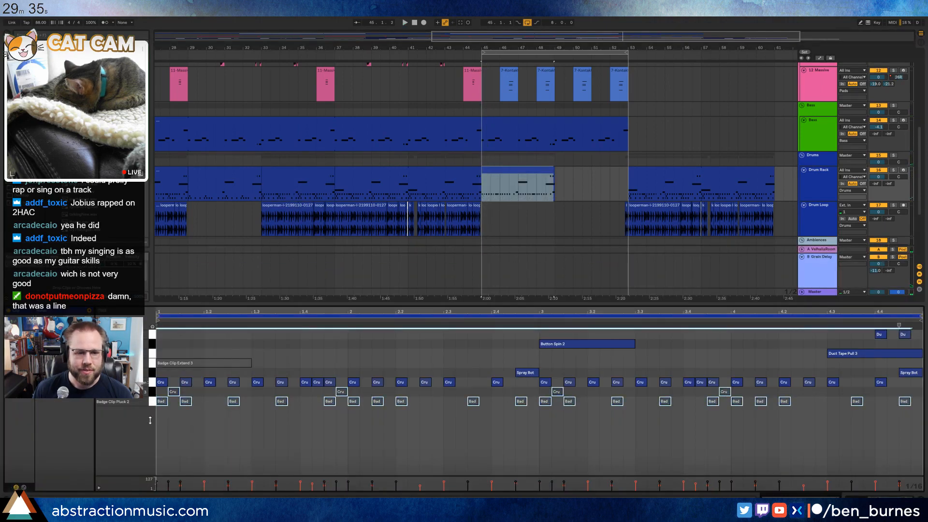
pyautogui.press('space')
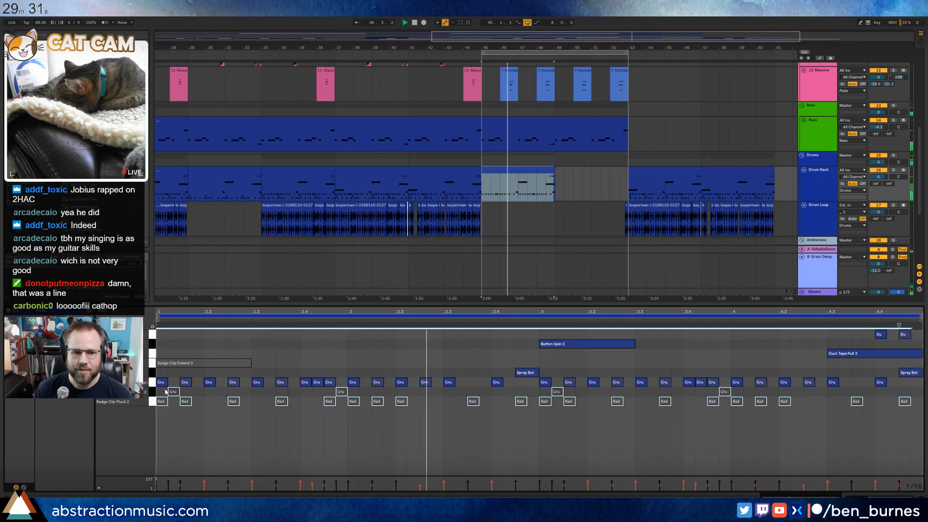
# - Audition the Spray Bot notes, and deactivate the Duct Tape Pull 3 note and the topmost row's two notes at the clip's end
pyautogui.click(152, 372)
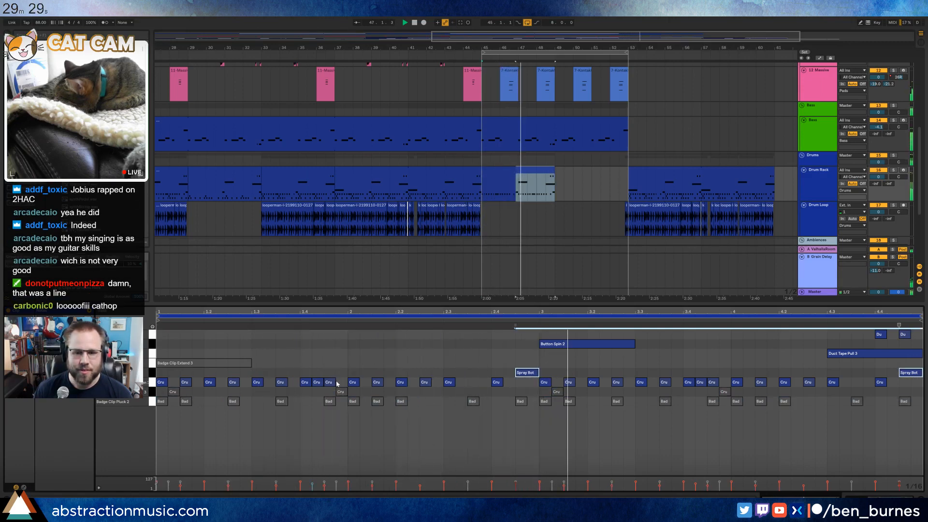
pyautogui.click(151, 355)
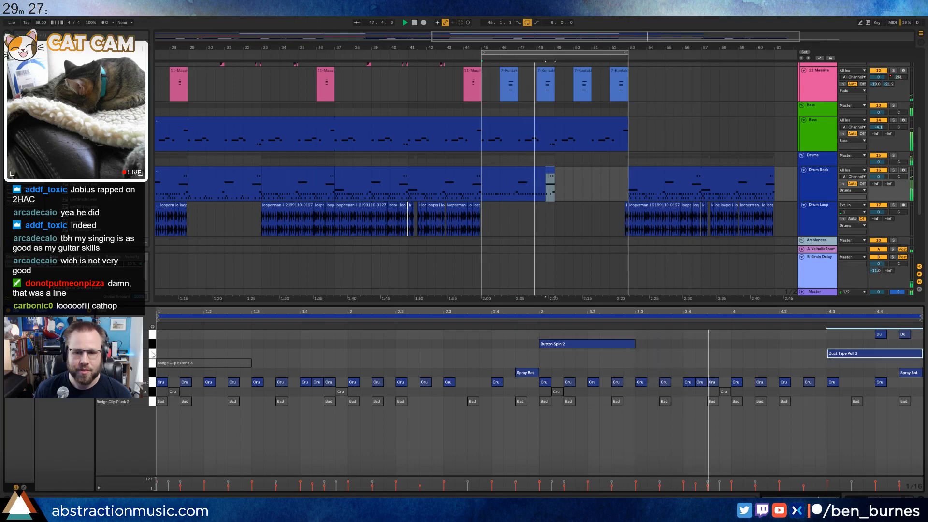
pyautogui.press('0')
pyautogui.click(153, 335)
pyautogui.press('0')
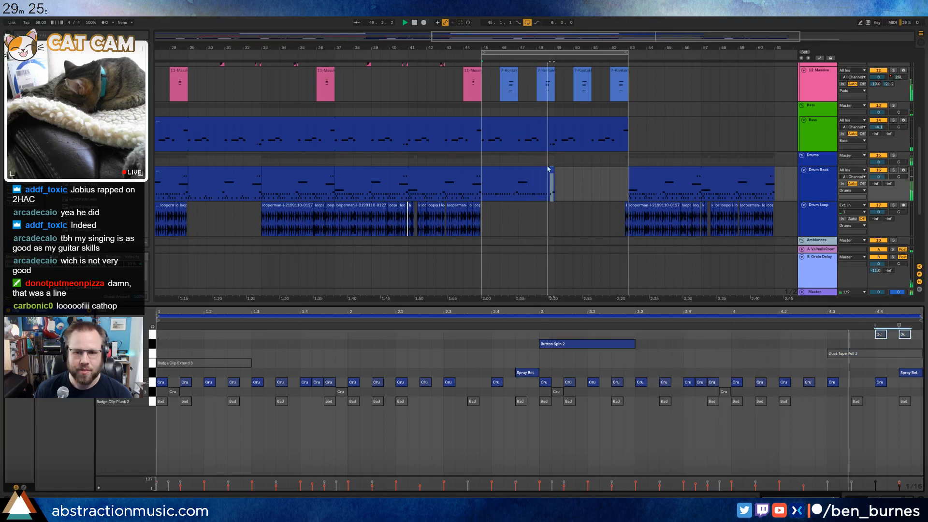
# - Repeat the thinned-out Drum Rack pattern through to bar 53 so it fills the whole breakdown
pyautogui.moveTo(482, 177); pyautogui.dragTo(624, 173)
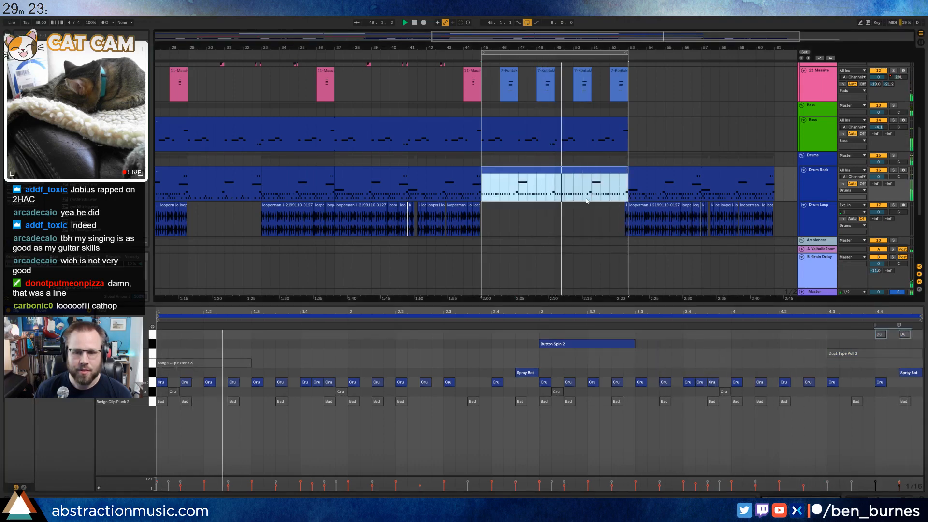
pyautogui.click(576, 224)
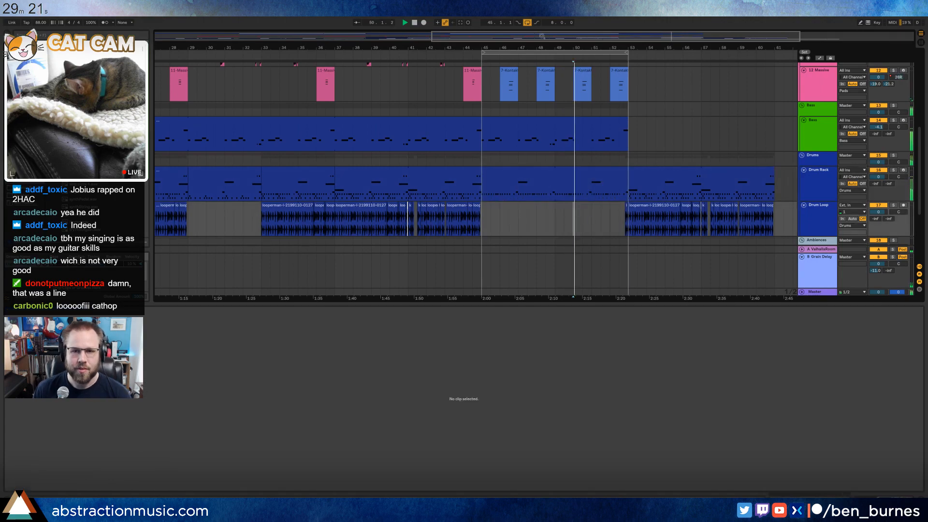
# - Turn off looping and copy the four short AmbWAV clips between bars 17 and 21 to bar 49
pyautogui.click(528, 24)
pyautogui.scroll(-1, 603, 189)
pyautogui.scroll(-2, 538, 141)
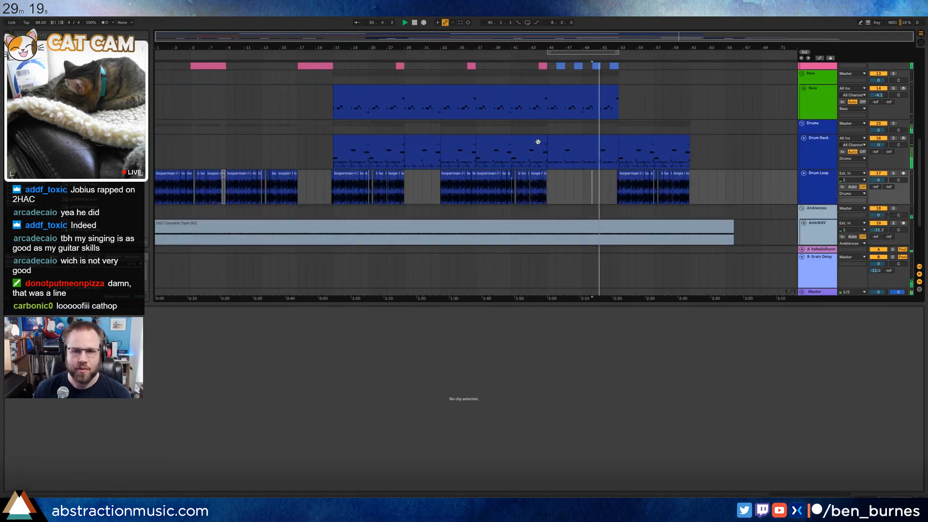
pyautogui.scroll(-1, 538, 203)
pyautogui.scroll(-3, 538, 205)
pyautogui.moveTo(292, 182); pyautogui.dragTo(333, 188)
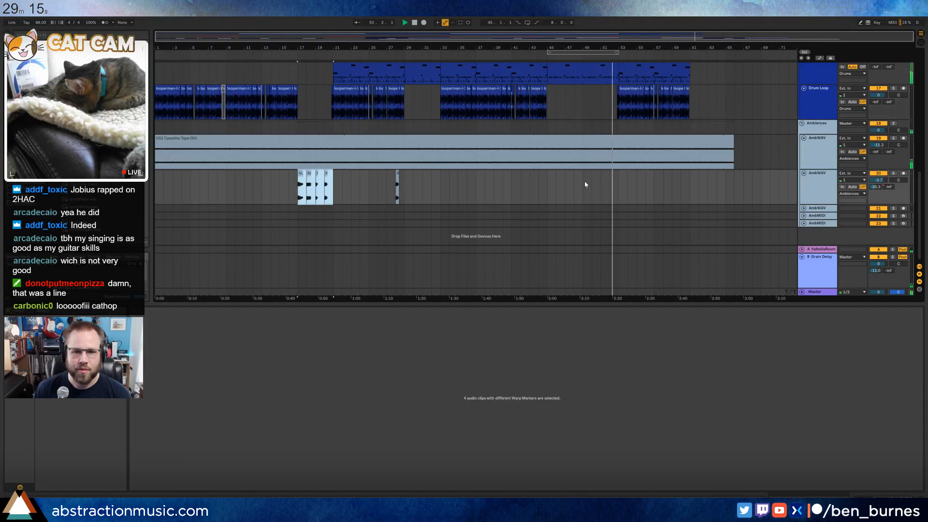
pyautogui.click(584, 182)
pyautogui.hotkey('ctrl', 'v')
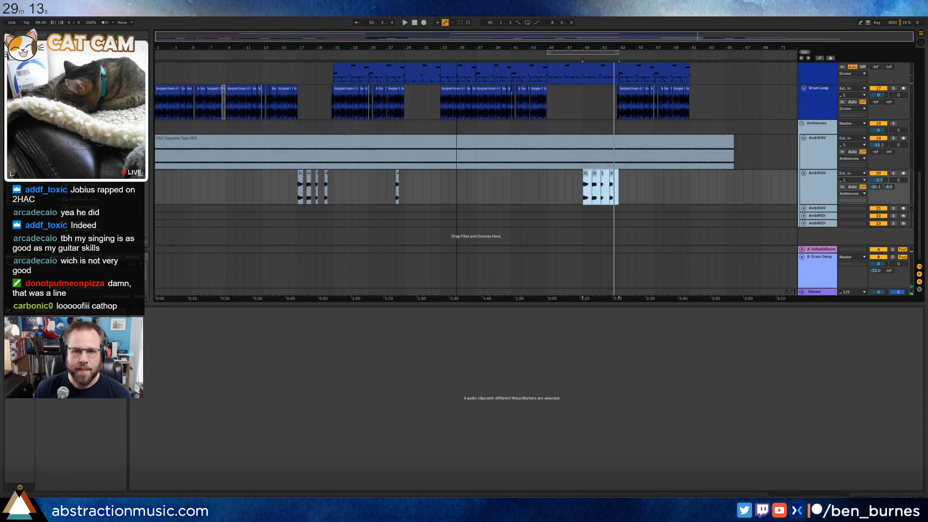
# - Duplicate the two Kontakt clips in bars 45–53 twice so the part runs through to bar 69
pyautogui.scroll(3, 663, 246)
pyautogui.hotkey('shift', 'Tab')
pyautogui.scroll(3, 668, 250)
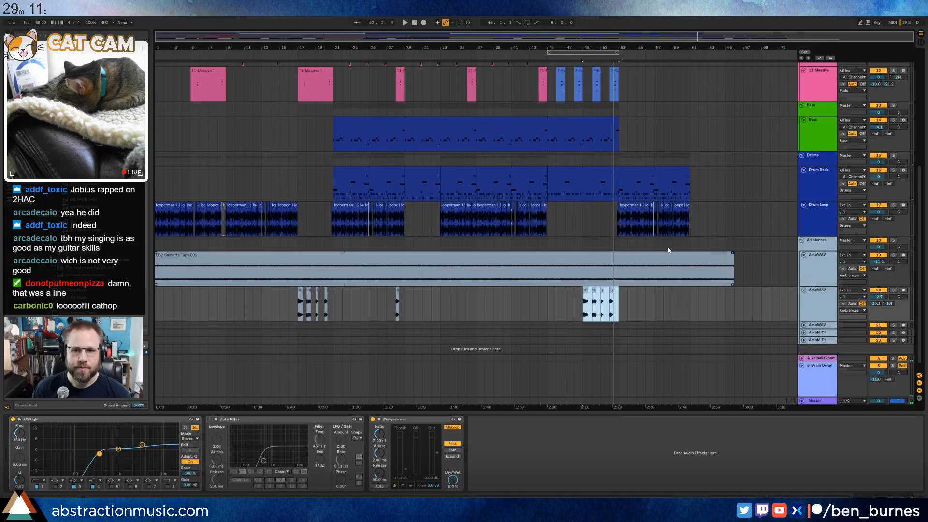
pyautogui.scroll(3, 664, 257)
pyautogui.moveTo(574, 129); pyautogui.dragTo(620, 128)
pyautogui.hotkey('ctrl', 'd')
pyautogui.hotkey('ctrl', 'd')
pyautogui.scroll(2, 631, 99)
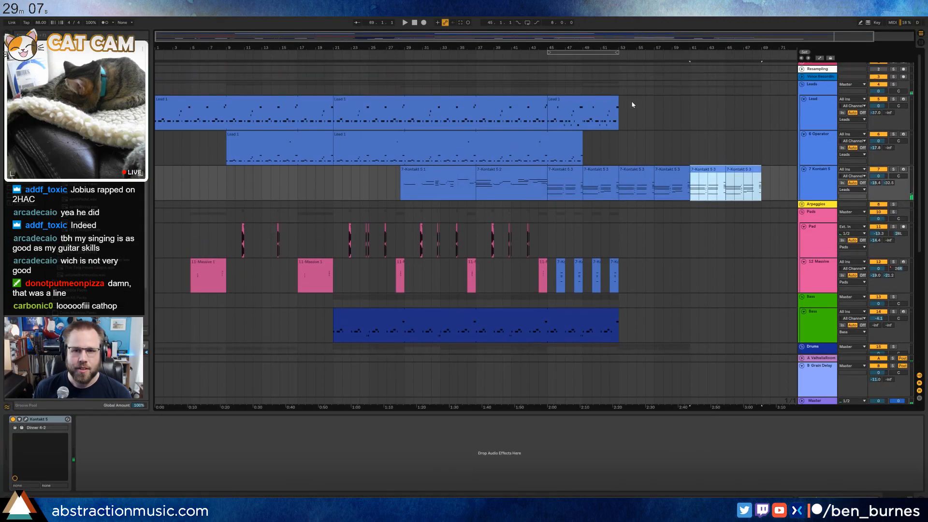
# - Copy the Lead clip at bar 21 to bar 53 so the original melody follows the breakdown
pyautogui.click(564, 103)
pyautogui.click(521, 104)
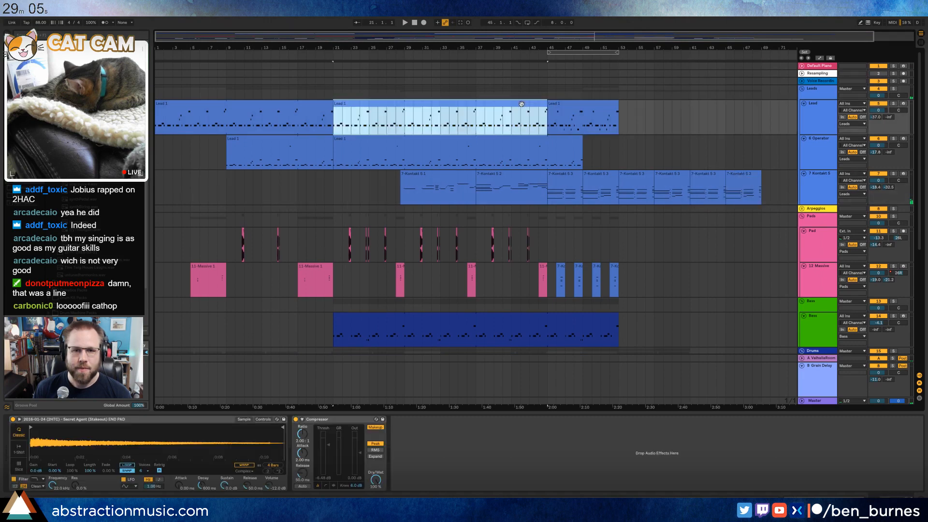
pyautogui.click(620, 114)
pyautogui.hotkey('ctrl', 'v')
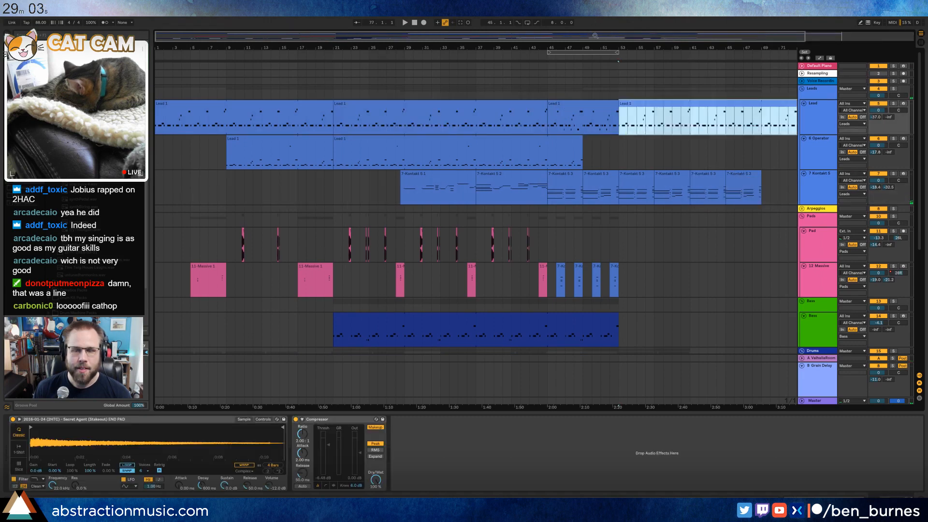
pyautogui.moveTo(520, 47); pyautogui.dragTo(528, 39)
# - Duplicate the Drum Rack and Drum Loop clips in bars 53–61 together twice, filling the drums through to bar 77
pyautogui.scroll(-5, 722, 238)
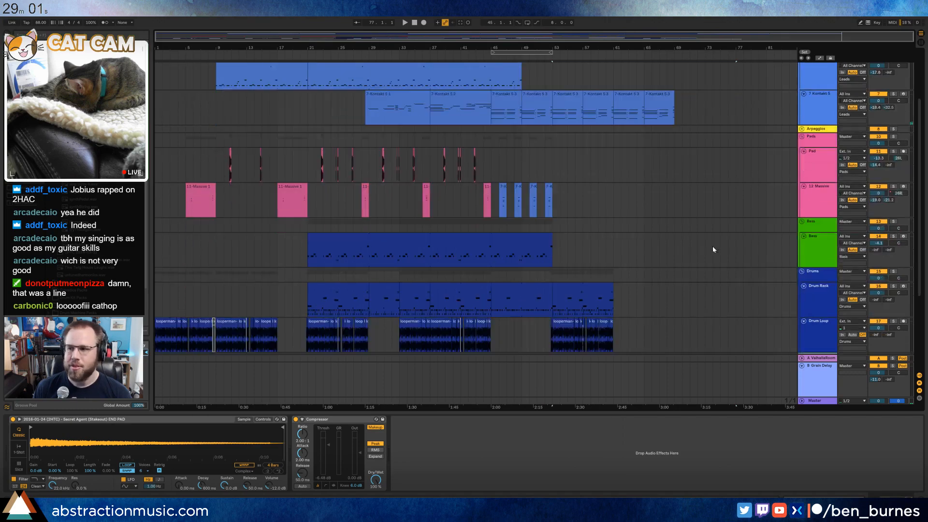
pyautogui.scroll(-3, 709, 244)
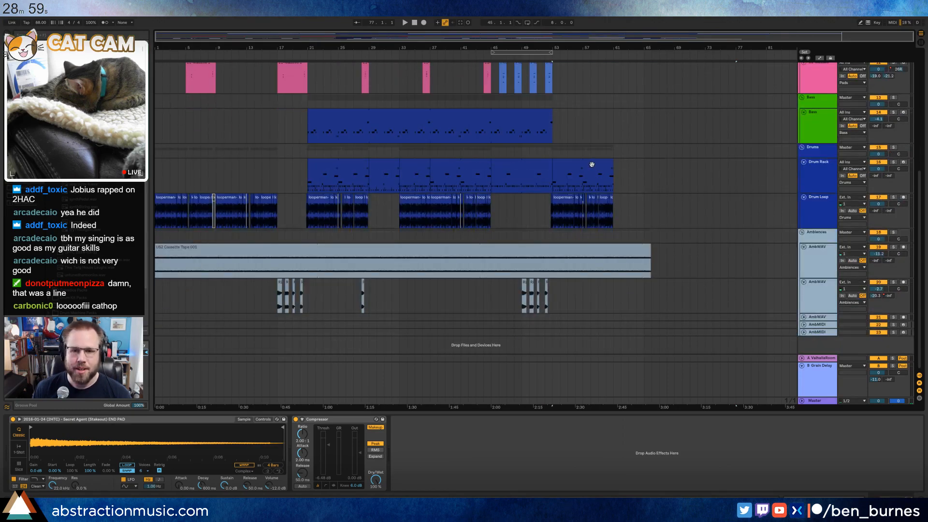
pyautogui.moveTo(615, 174); pyautogui.dragTo(553, 213)
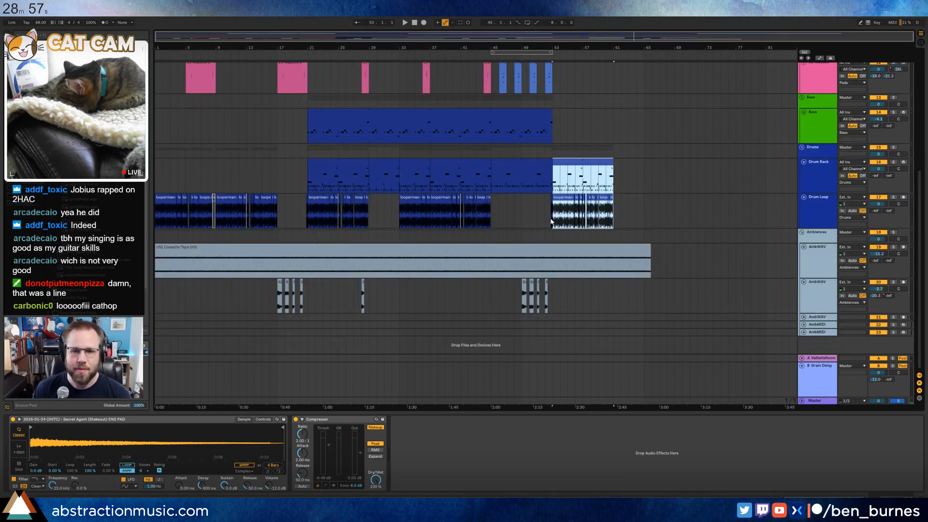
pyautogui.hotkey('ctrl', 'd')
pyautogui.hotkey('ctrl', 'd')
# - Extend the cassette tape ambience clip to just past bar 81
pyautogui.click(674, 261)
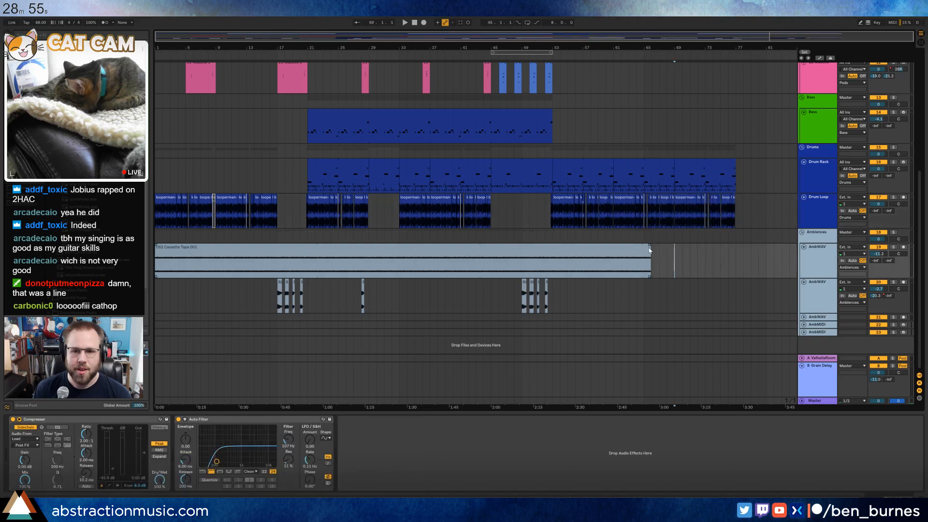
pyautogui.moveTo(648, 249); pyautogui.dragTo(773, 249)
pyautogui.click(610, 304)
# - Extend the Bass clip through to bar 77 and play the song from the start
pyautogui.scroll(5, 609, 304)
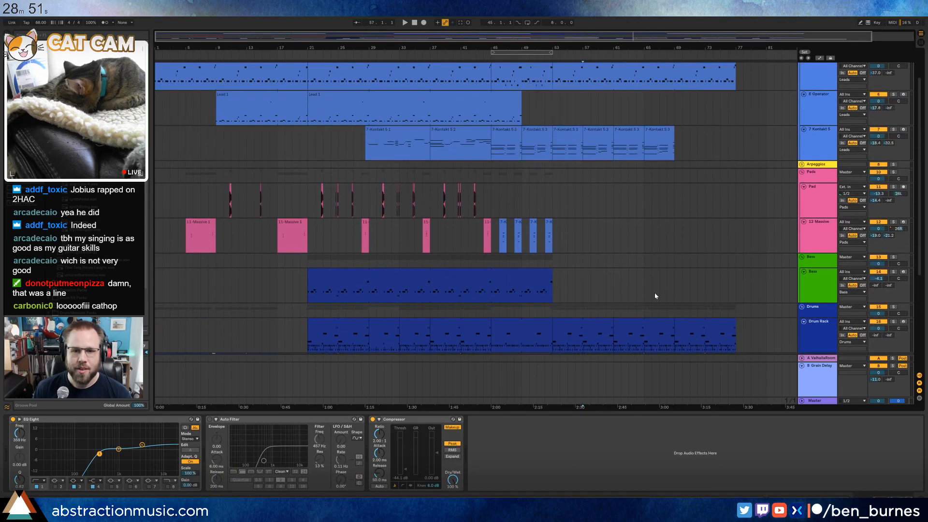
pyautogui.moveTo(550, 271); pyautogui.dragTo(734, 277)
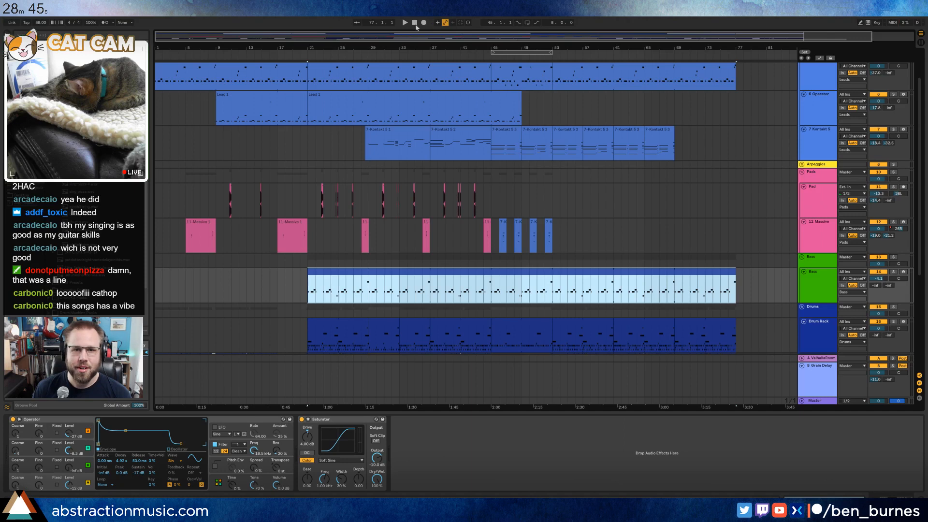
pyautogui.click(415, 24)
pyautogui.press('space')
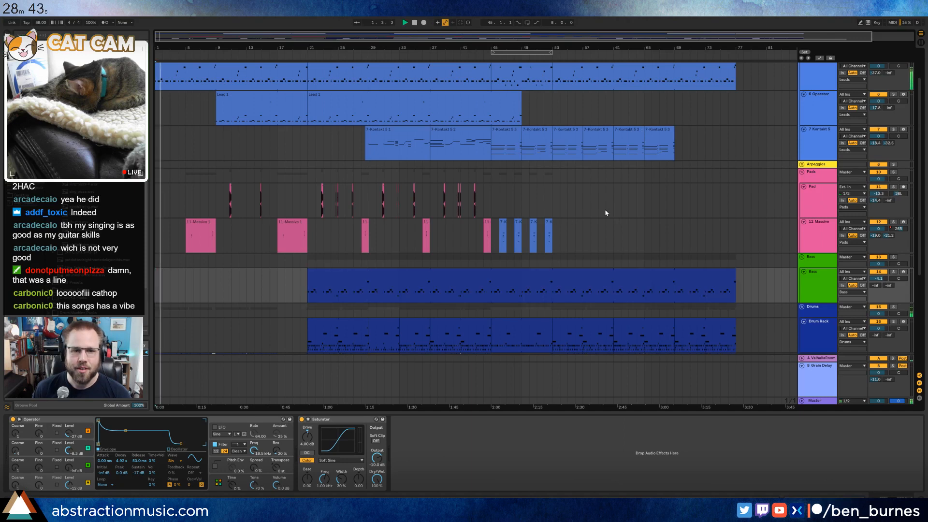
# - Copy the first eight bars of the Operator clip at bar 21 to bar 53 and extend the copy to bar 77
pyautogui.scroll(3, 357, 210)
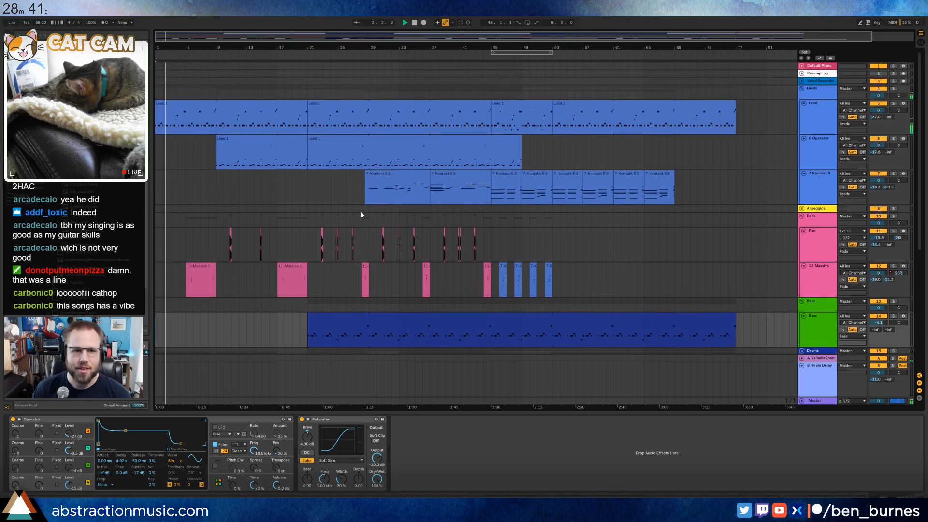
pyautogui.scroll(-3, 361, 214)
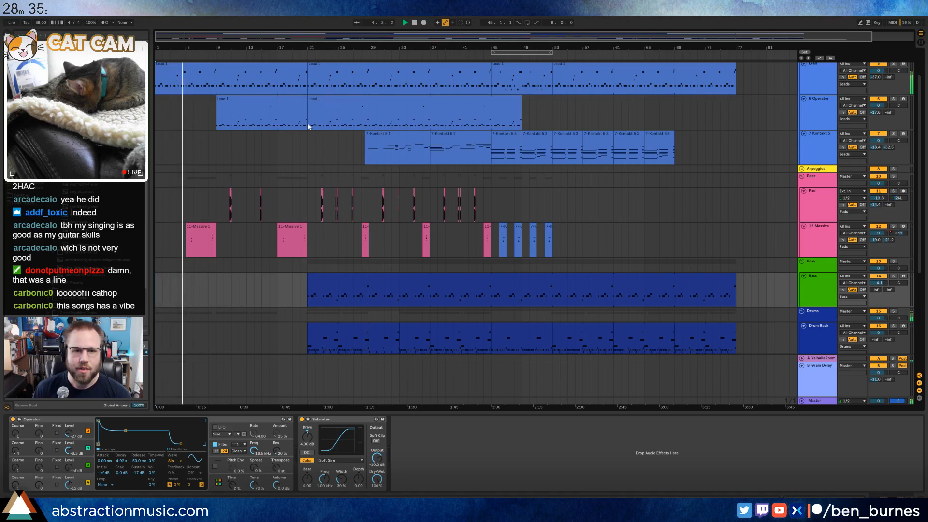
pyautogui.moveTo(309, 123); pyautogui.dragTo(368, 121)
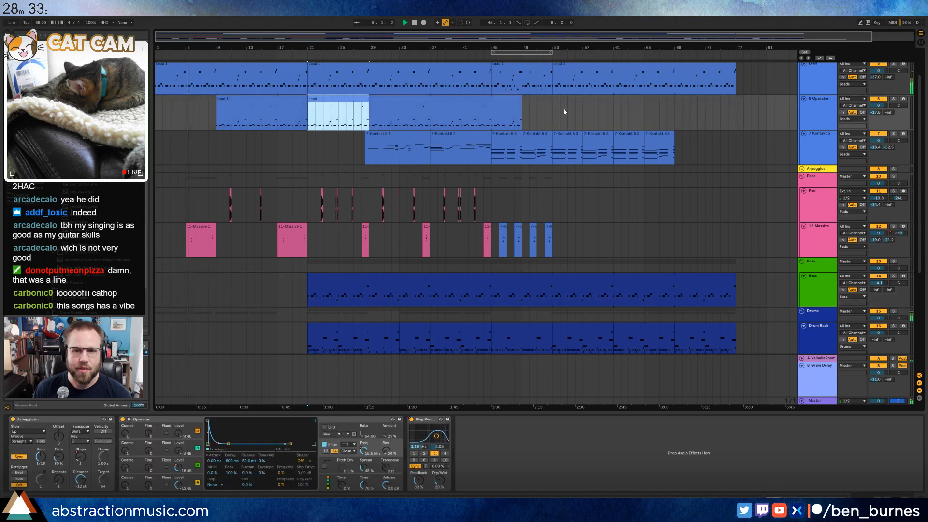
pyautogui.hotkey('ctrl', 'c')
pyautogui.click(553, 105)
pyautogui.hotkey('ctrl', 'v')
pyautogui.hotkey('ctrl', 'v')
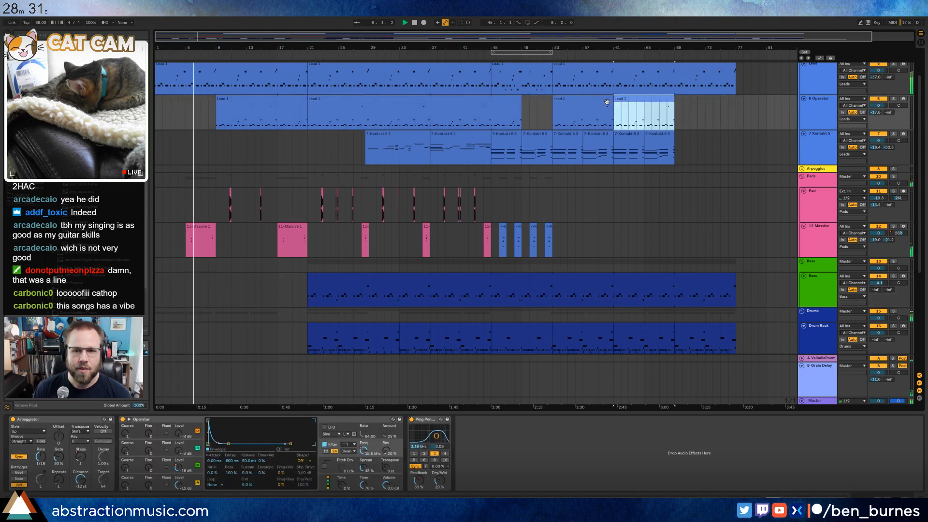
pyautogui.hotkey('ctrl', 'd')
pyautogui.moveTo(612, 101); pyautogui.dragTo(735, 101)
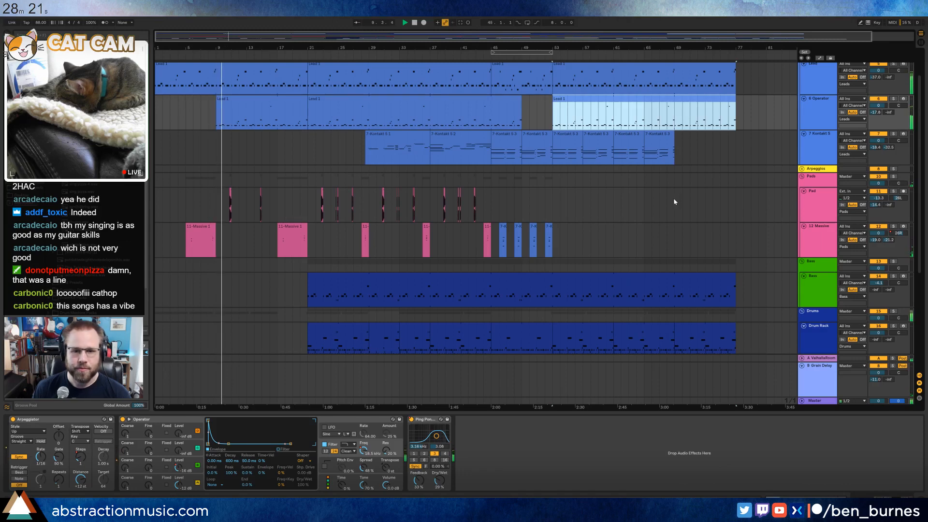
# - Duplicate the last two Kontakt clips once so the part reaches bar 77
pyautogui.click(732, 150)
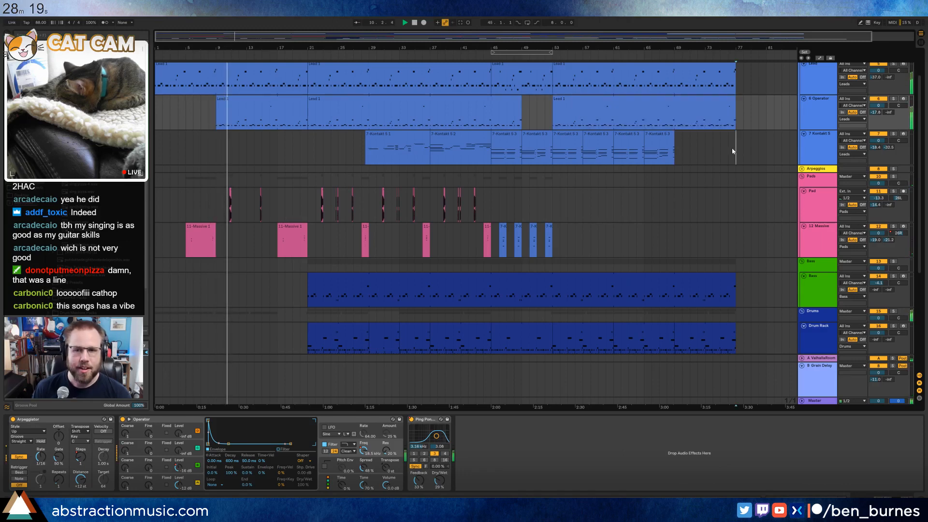
pyautogui.click(662, 137)
pyautogui.keyDown('shift'); pyautogui.click(628, 137); pyautogui.keyUp('shift')
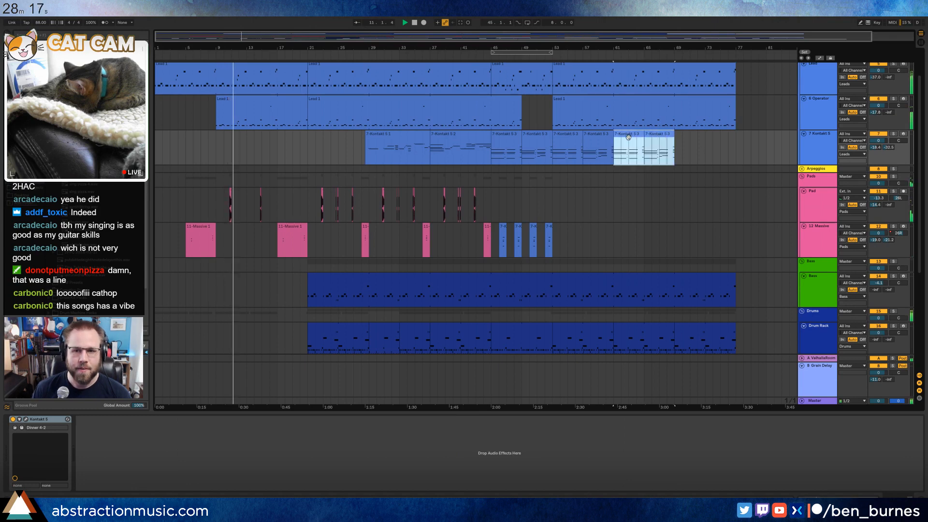
pyautogui.hotkey('ctrl', 'd')
pyautogui.click(712, 203)
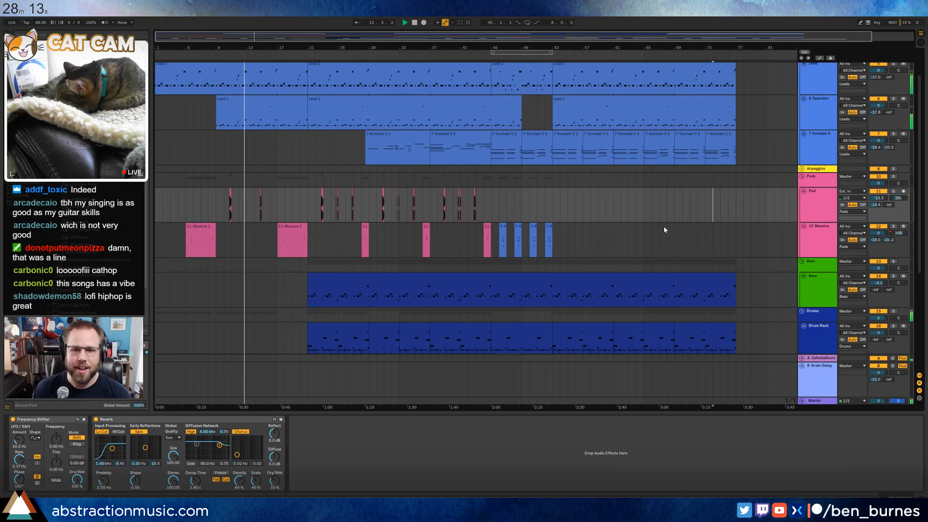
# - Duplicate the breakdown's Massive clips in bars 45–53 three times, filling the track through to bar 77
pyautogui.moveTo(552, 241); pyautogui.dragTo(498, 240)
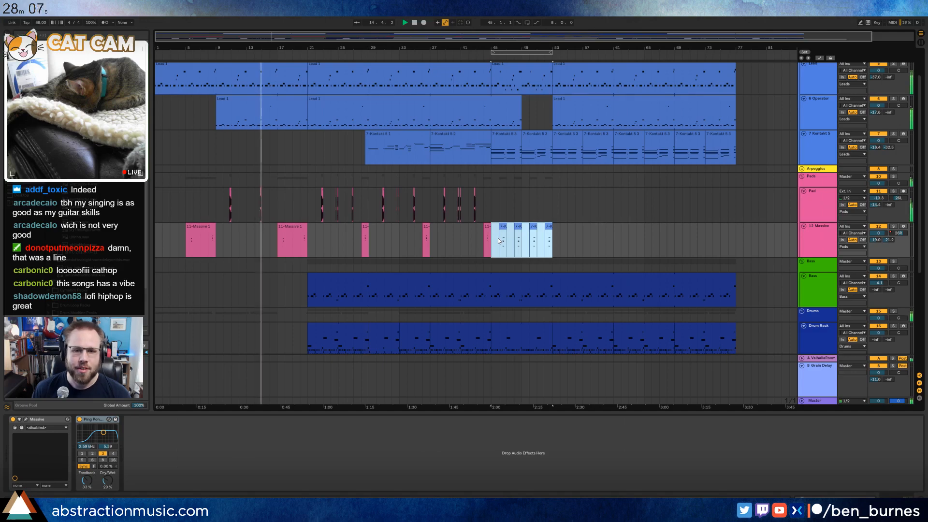
pyautogui.hotkey('ctrl', 'd')
pyautogui.hotkey('ctrl', 'd')
pyautogui.hotkey('ctrl', 'd')
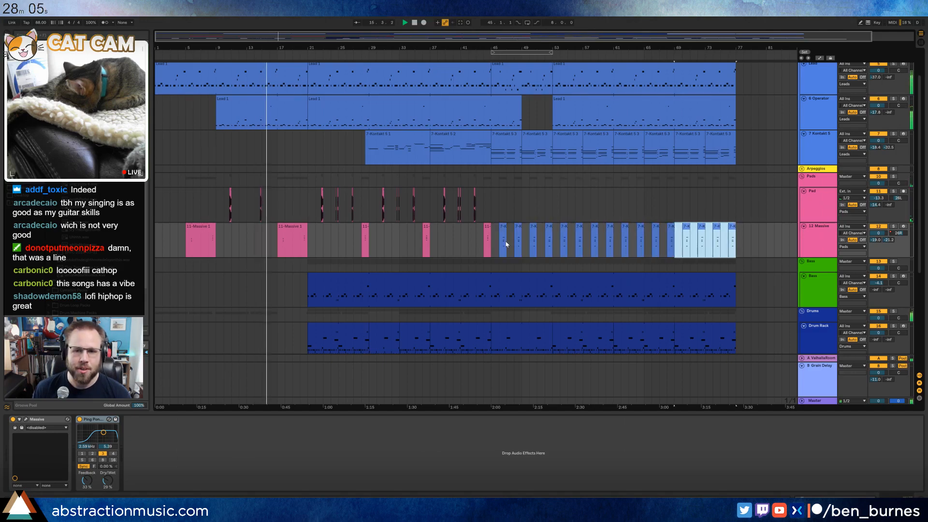
# - Copy the Pad clips in bars 37–45 to bar 53 and repeat them through to bar 77
pyautogui.scroll(-3, 338, 247)
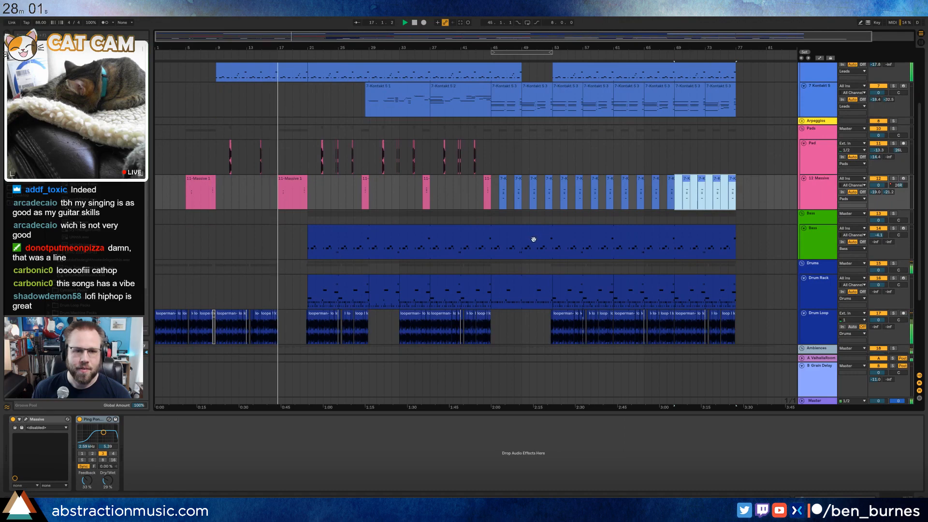
pyautogui.scroll(-3, 519, 244)
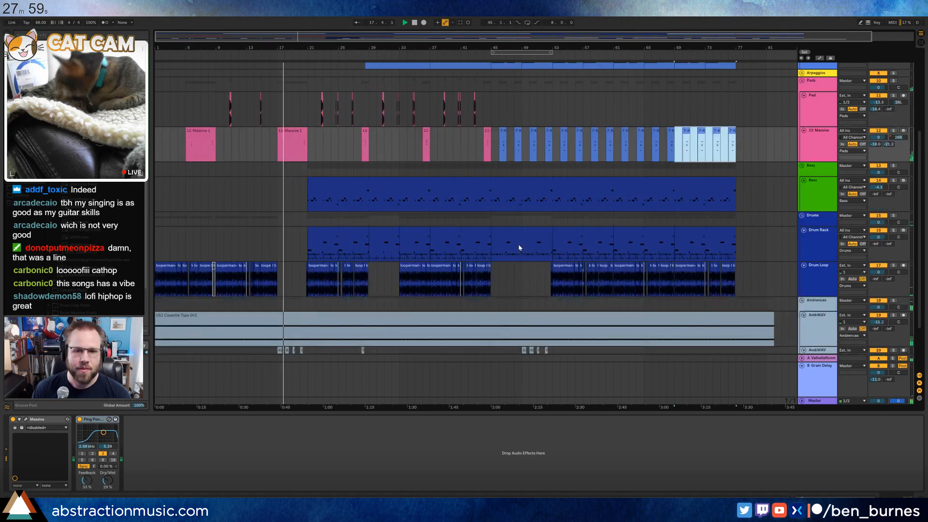
pyautogui.scroll(-4, 519, 248)
pyautogui.scroll(5, 533, 292)
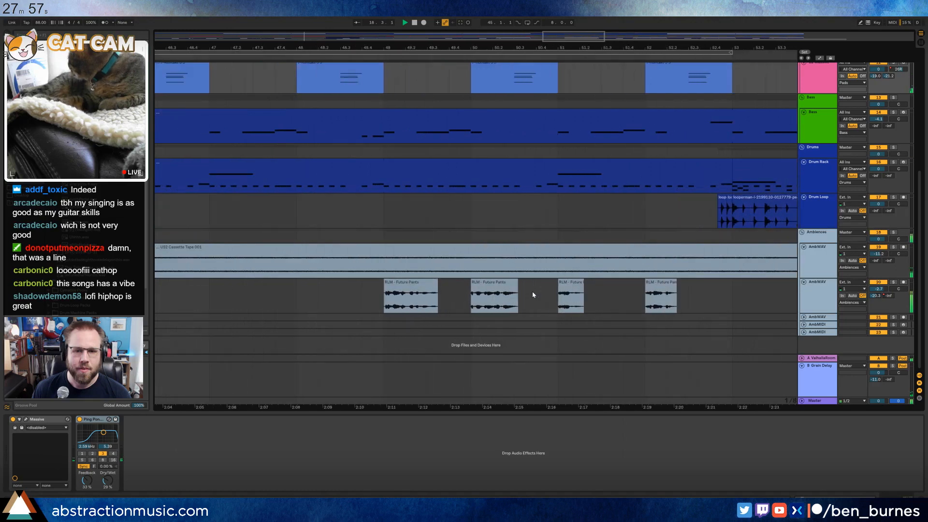
pyautogui.moveTo(567, 47); pyautogui.dragTo(567, 9)
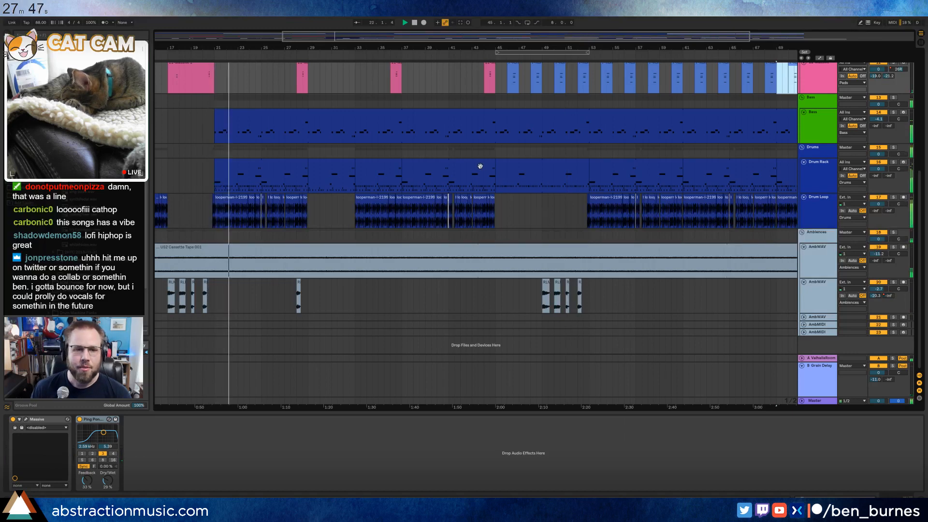
pyautogui.scroll(5, 493, 251)
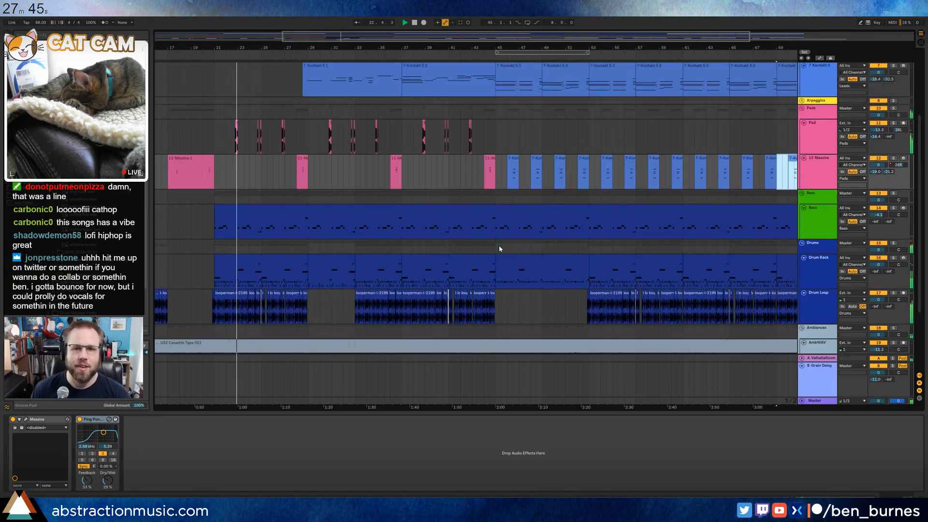
pyautogui.scroll(2, 500, 248)
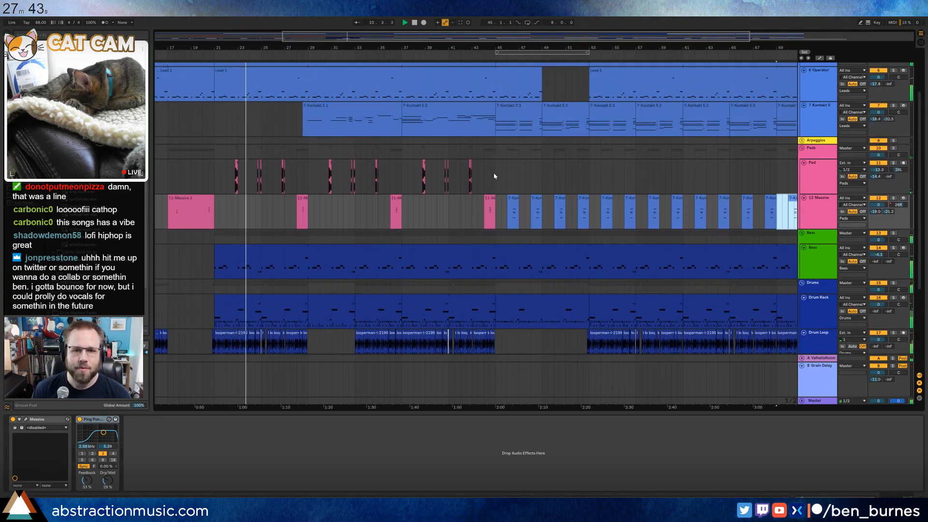
pyautogui.moveTo(495, 176); pyautogui.dragTo(402, 174)
pyautogui.hotkey('ctrl', 'c')
pyautogui.click(589, 173)
pyautogui.hotkey('ctrl', 'v')
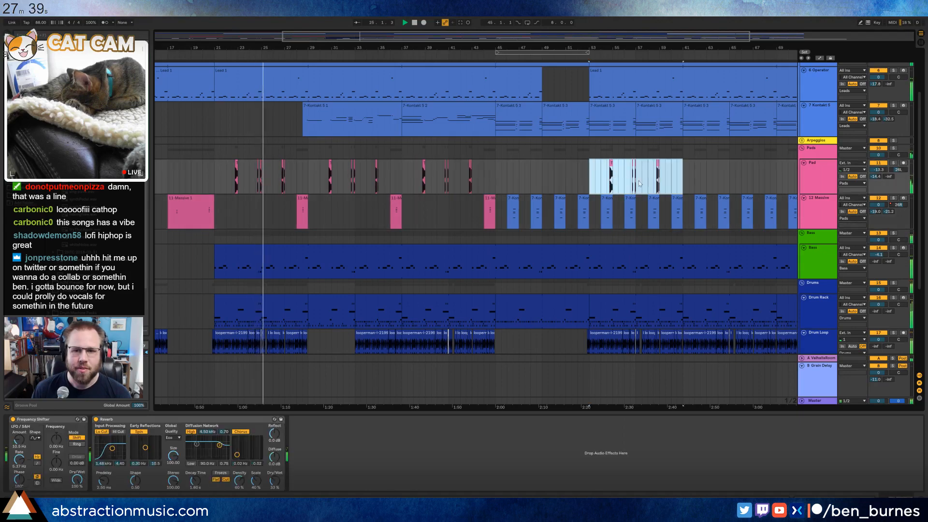
pyautogui.hscroll(6, 647, 180)
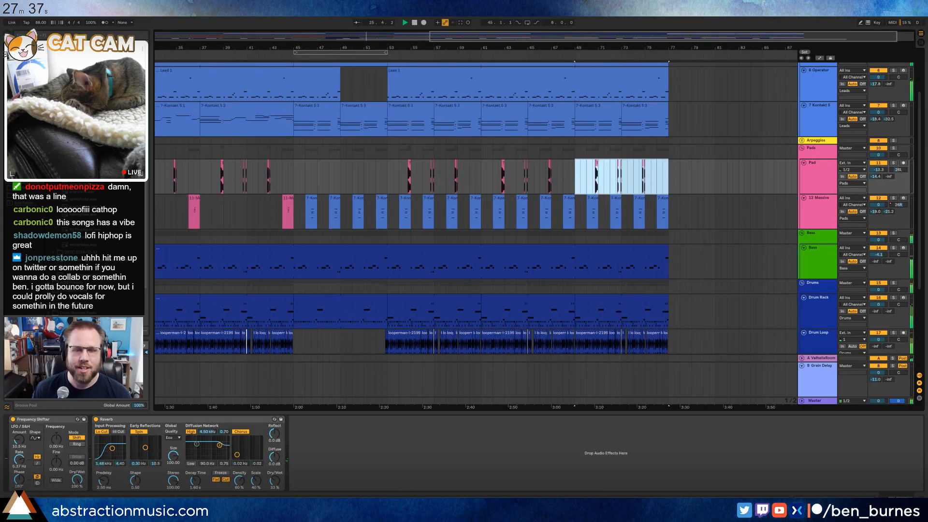
# - Stop playback and duplicate the Pad clips in bars 37–45 into the breakdown at bars 45–53
pyautogui.moveTo(302, 48); pyautogui.dragTo(318, 173)
pyautogui.press('space')
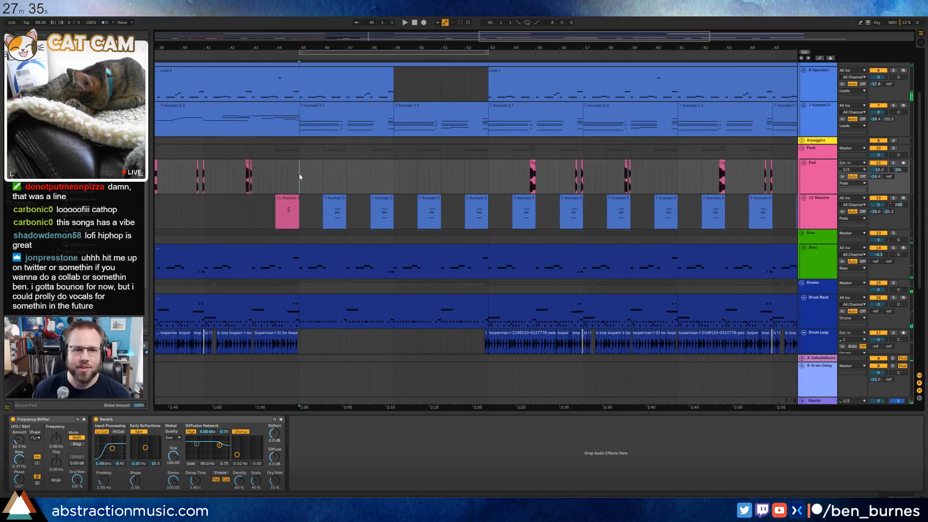
pyautogui.scroll(1, 227, 207)
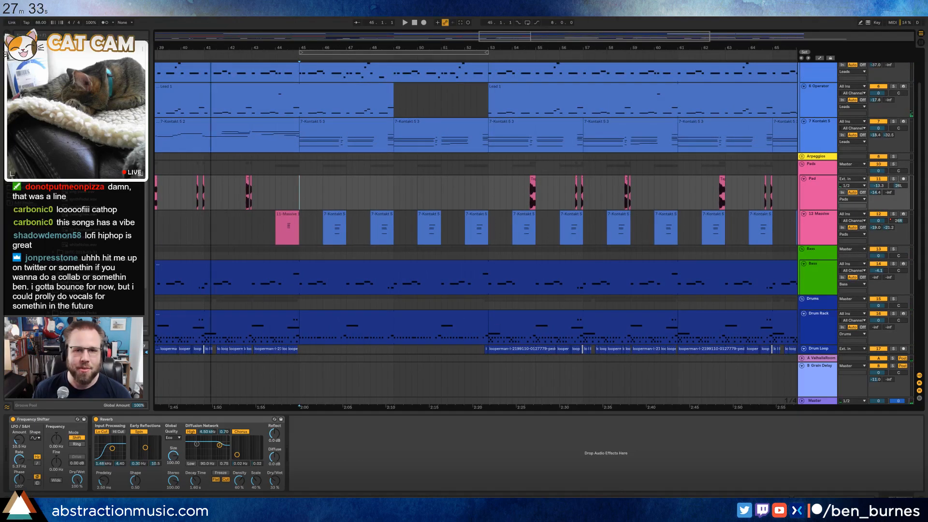
pyautogui.moveTo(211, 48); pyautogui.dragTo(322, 33)
pyautogui.moveTo(249, 189); pyautogui.dragTo(389, 191)
pyautogui.hotkey('ctrl', 'd')
pyautogui.click(516, 204)
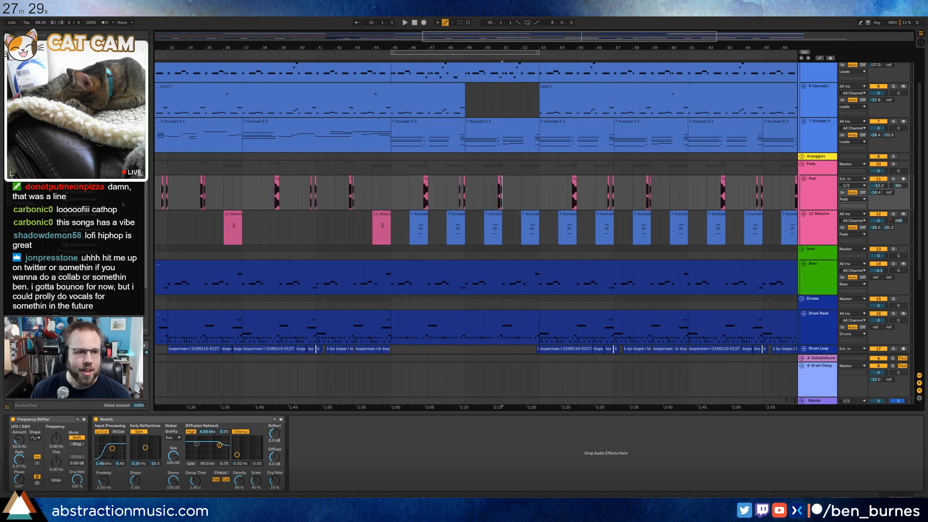
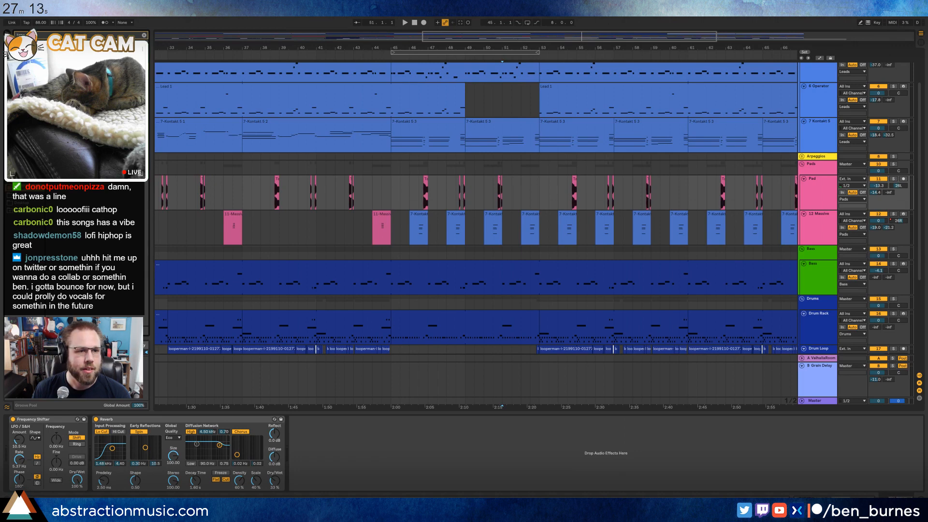
# - Browse through the sample library and audition its sounds for a transition effect into bar 53
pyautogui.click(87, 203)
pyautogui.click(87, 227)
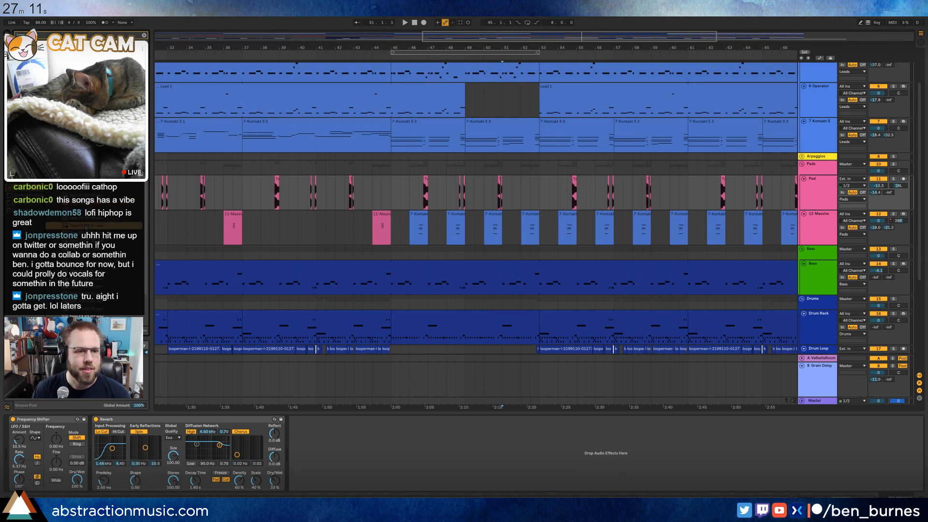
pyautogui.press('Up')
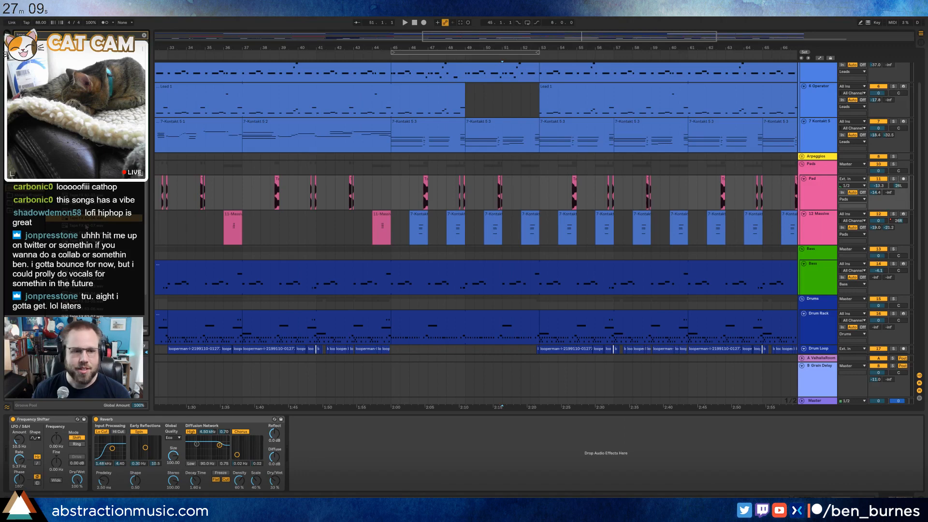
pyautogui.press('Down')
pyautogui.press('Down')
pyautogui.press('Down')
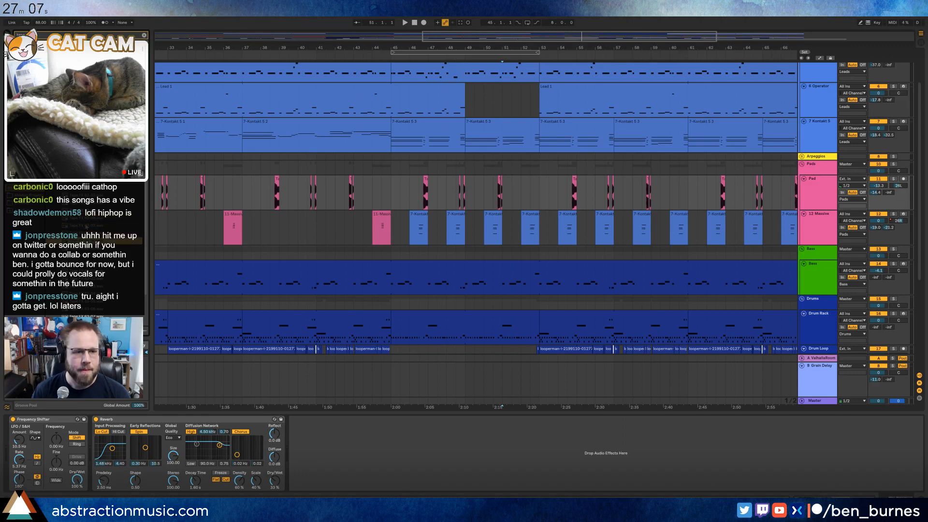
pyautogui.press('Down')
pyautogui.press('Down')
pyautogui.press('Down')
pyautogui.press('Down')
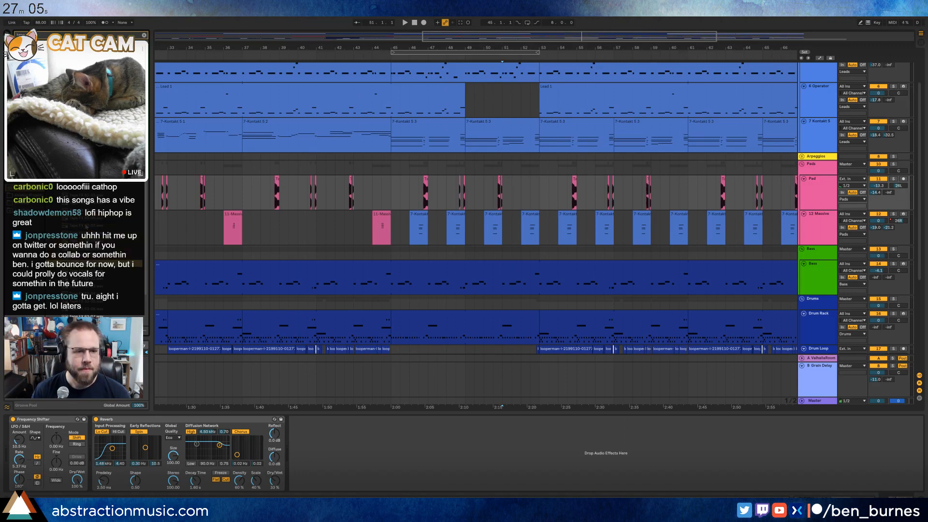
pyautogui.press('Down')
pyautogui.press('Down')
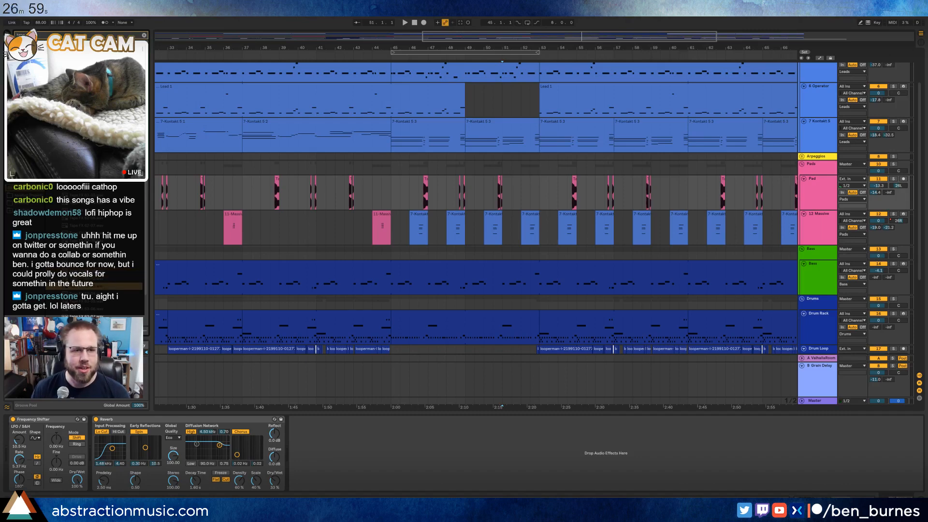
pyautogui.press('Down')
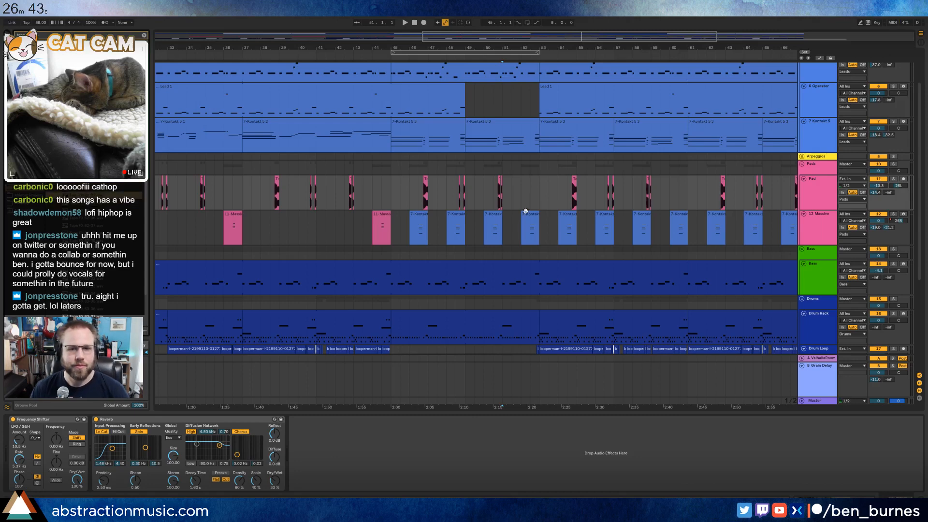
# - Place the Tape FX 02-03 sample on the Pad track just before bar 53 and play the transition
pyautogui.keyDown('ctrl'); pyautogui.scroll(3, 526, 211); pyautogui.keyUp('ctrl')
pyautogui.moveTo(82, 195); pyautogui.dragTo(549, 183)
pyautogui.doubleClick(553, 179)
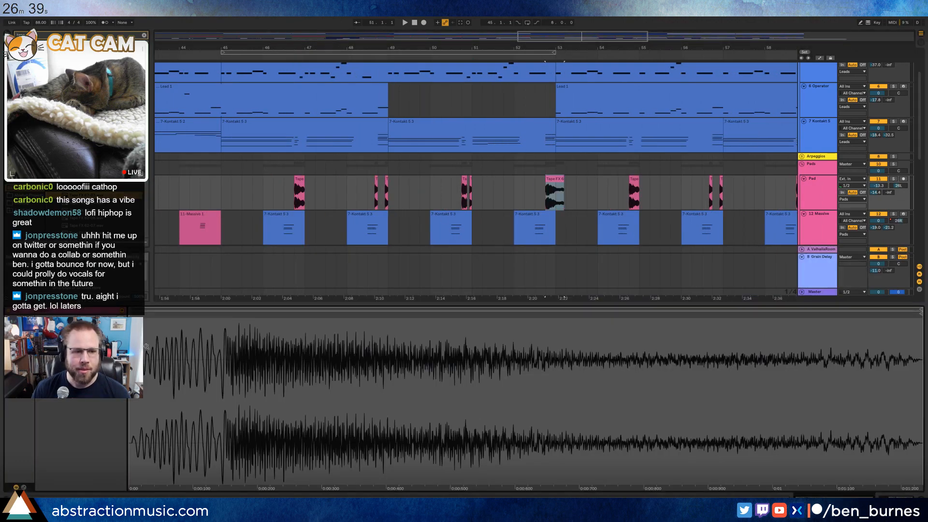
pyautogui.press('space')
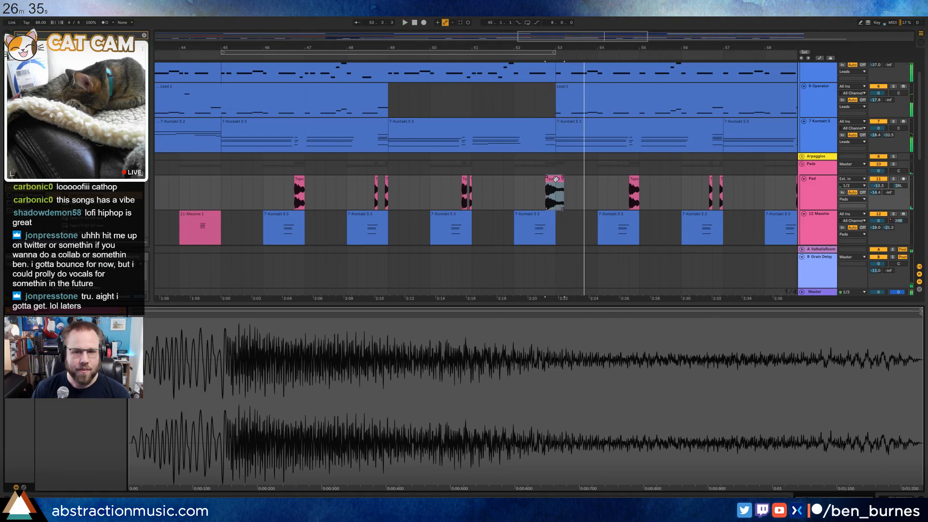
pyautogui.press('space')
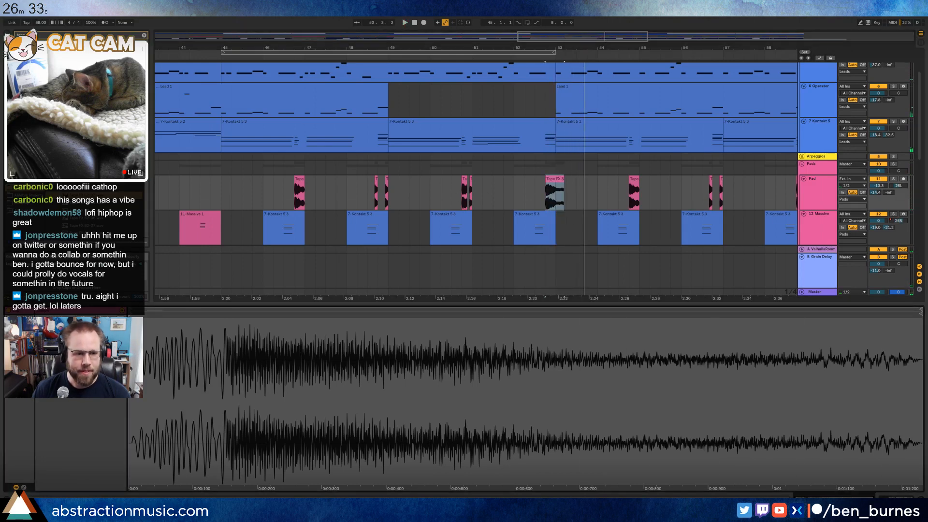
pyautogui.press('space')
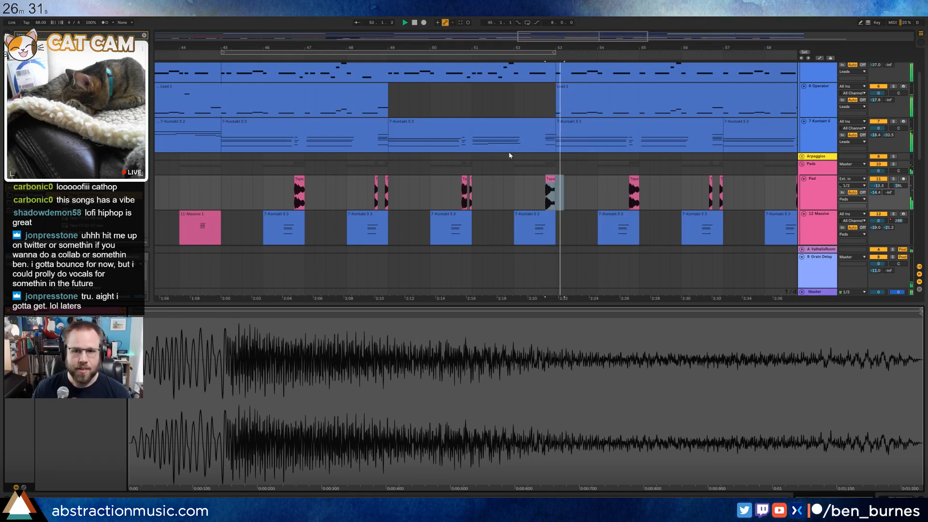
pyautogui.press('space')
# - Play the arrangement from several points between bars 49 and 53 to judge the tape effect in context
pyautogui.click(549, 180)
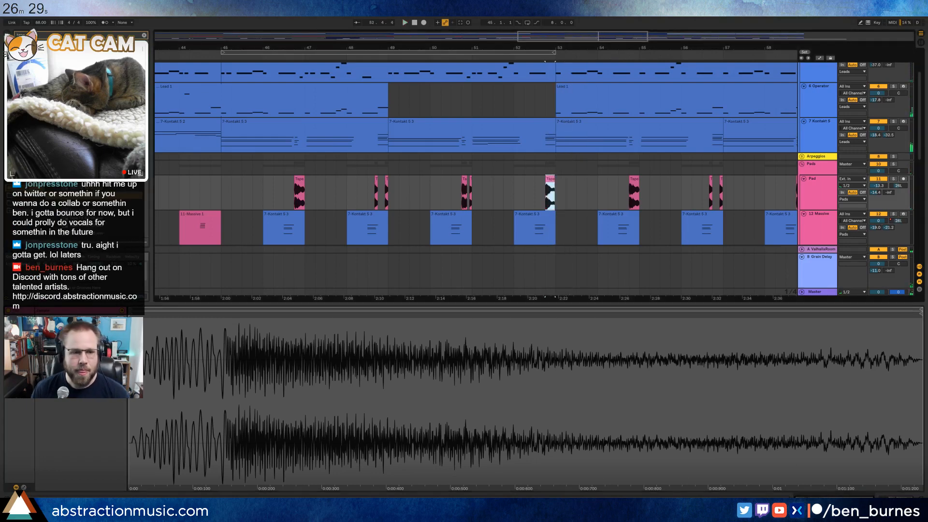
pyautogui.moveTo(73, 361); pyautogui.dragTo(74, 358)
pyautogui.click(411, 199)
pyautogui.press('space')
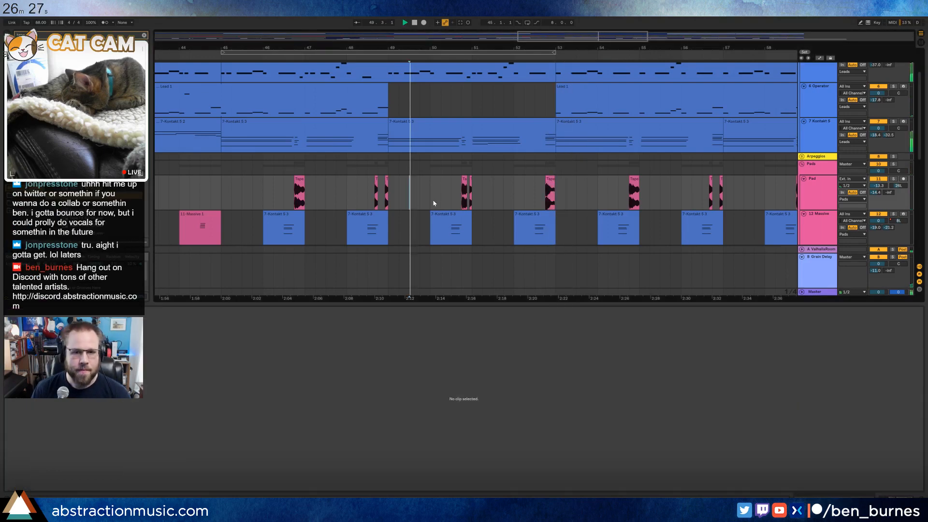
pyautogui.click(453, 193)
pyautogui.press('space')
pyautogui.press('space')
pyautogui.scroll(-6, 455, 194)
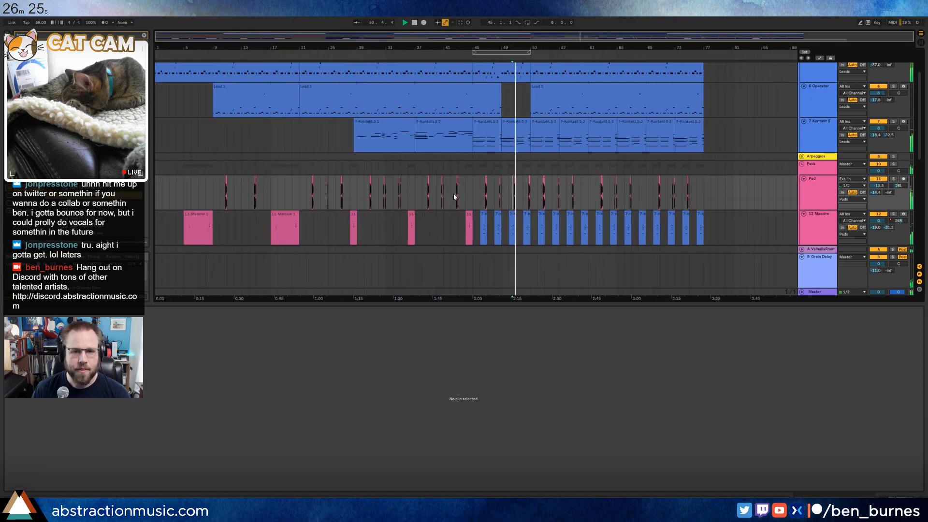
pyautogui.scroll(-8, 537, 217)
pyautogui.scroll(8, 529, 235)
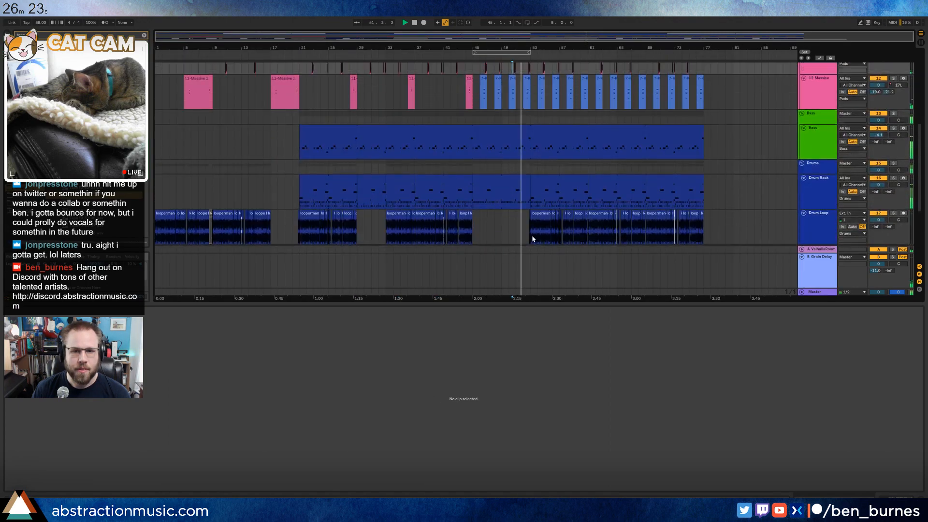
pyautogui.scroll(6, 658, 89)
pyautogui.press('space')
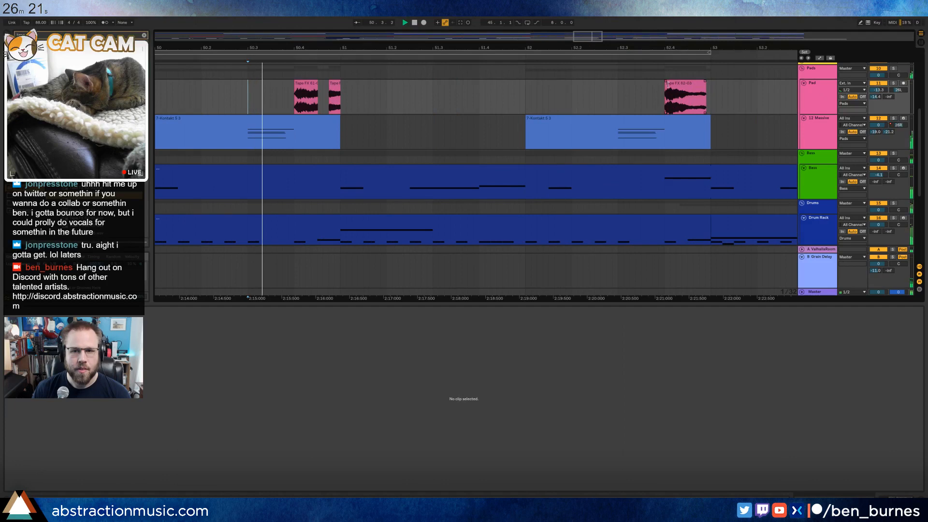
pyautogui.press('space')
pyautogui.click(525, 59)
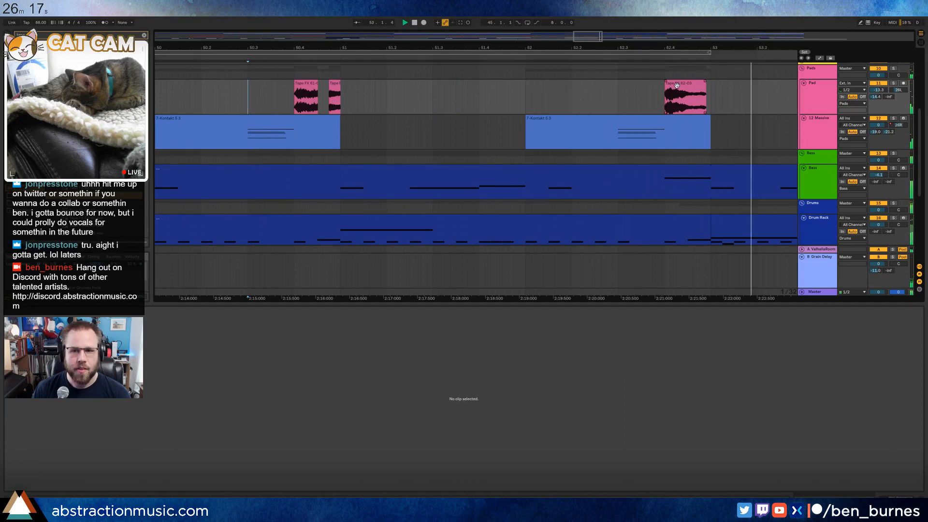
pyautogui.press('space')
pyautogui.moveTo(577, 47); pyautogui.dragTo(467, 38)
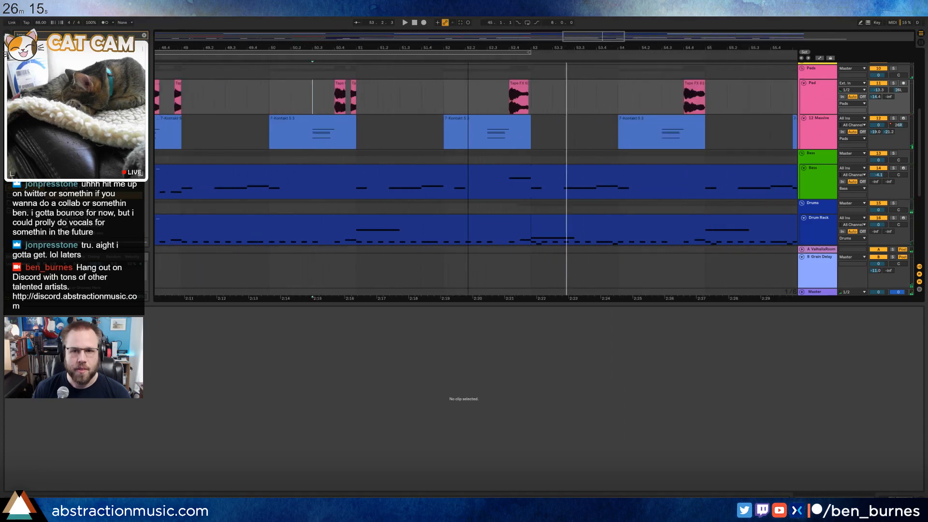
# - Reset the tape effect clip's transposition to 0, turn on Warp and play it back
pyautogui.click(513, 86)
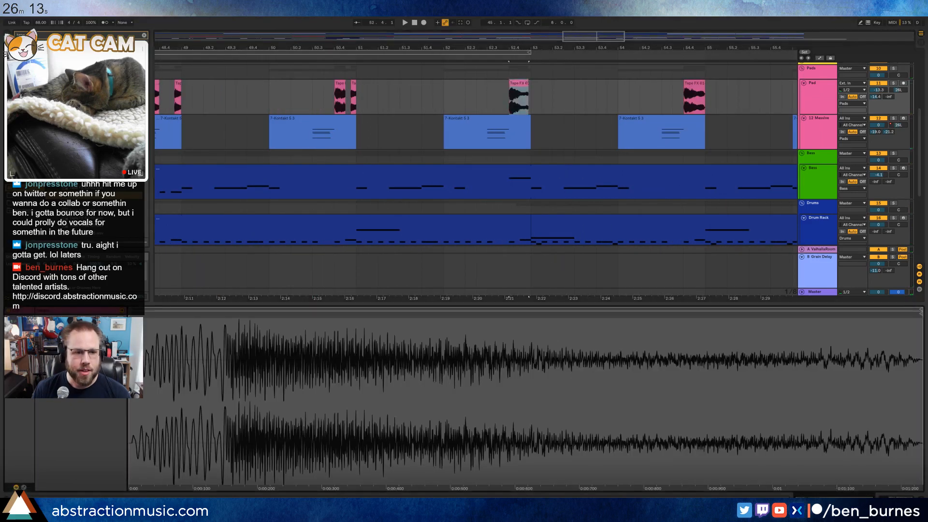
pyautogui.write('0')
pyautogui.press('Return')
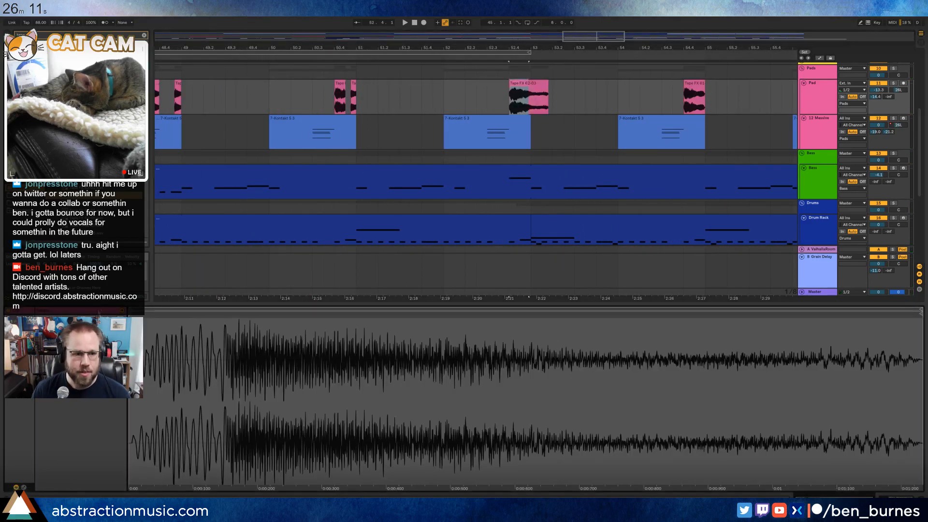
pyautogui.click(87, 319)
pyautogui.press('space')
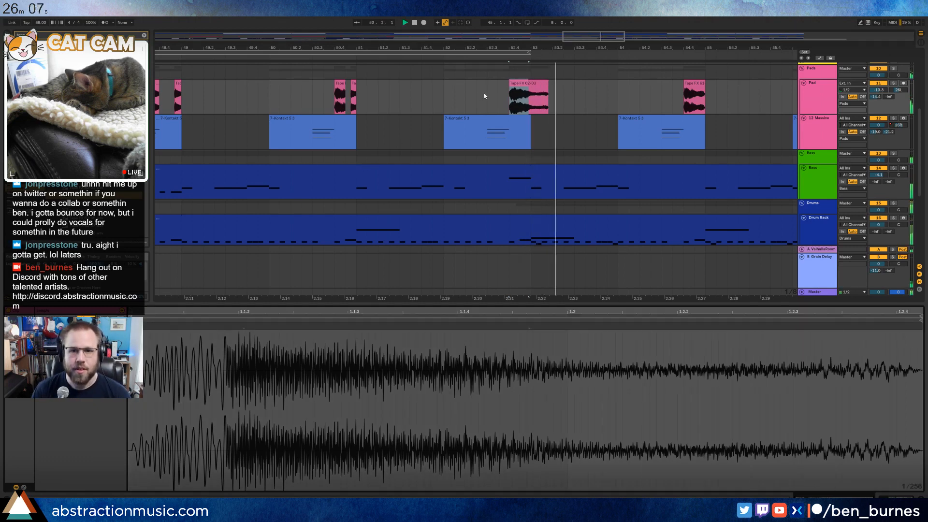
# - Move the tape effect clip half a beat earlier, starting at 52.3.3, and replay the transition
pyautogui.click(497, 95)
pyautogui.click(535, 86)
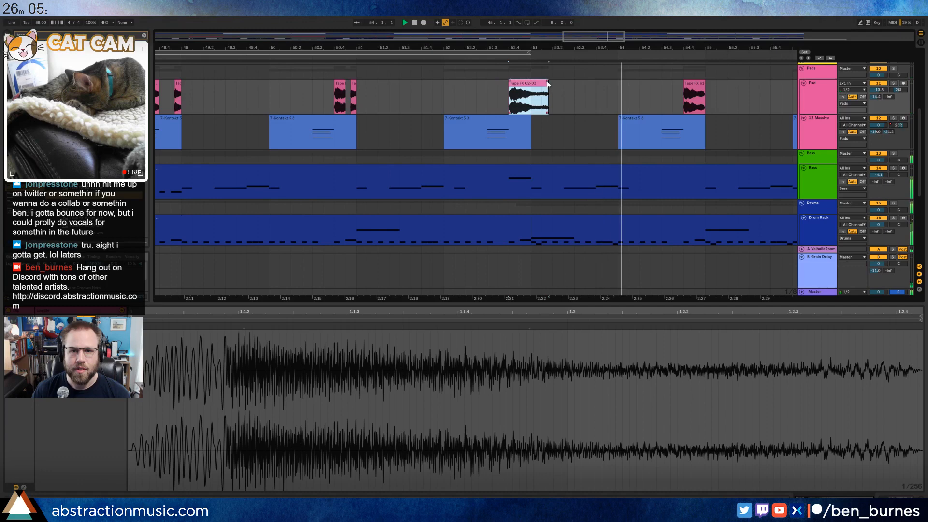
pyautogui.moveTo(532, 83); pyautogui.dragTo(521, 83)
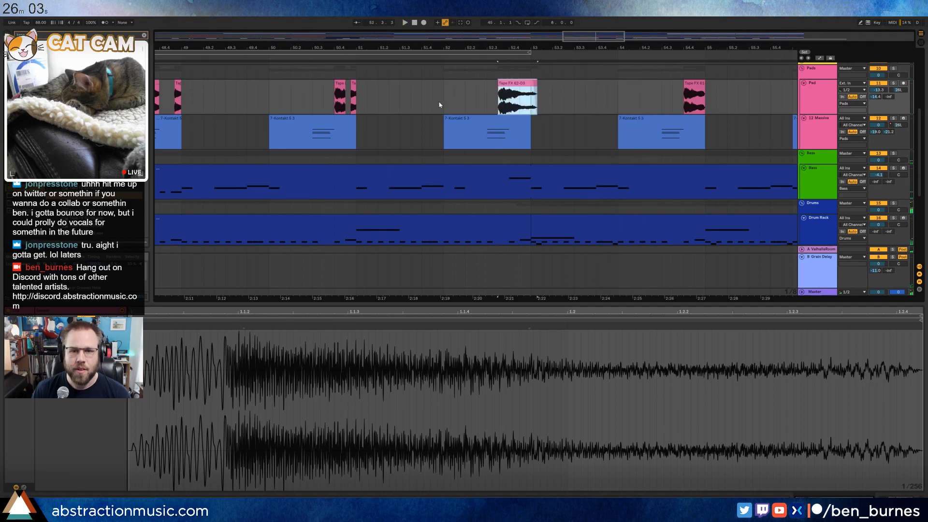
pyautogui.click(441, 107)
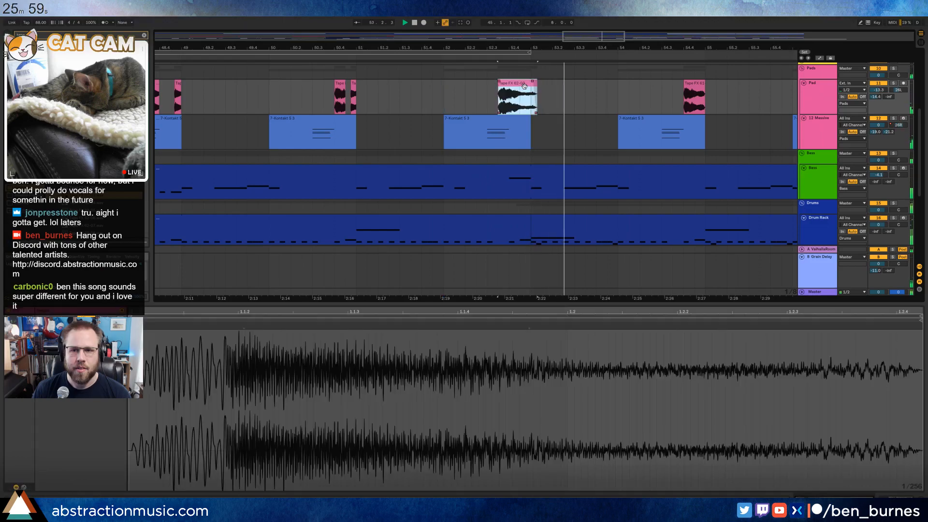
pyautogui.click(528, 99)
# - Move the tape effect clip onto its own new track below Pad and copy the Pad track's Reverb onto it
pyautogui.moveTo(511, 89); pyautogui.dragTo(512, 125)
pyautogui.hotkey('shift', 'Tab')
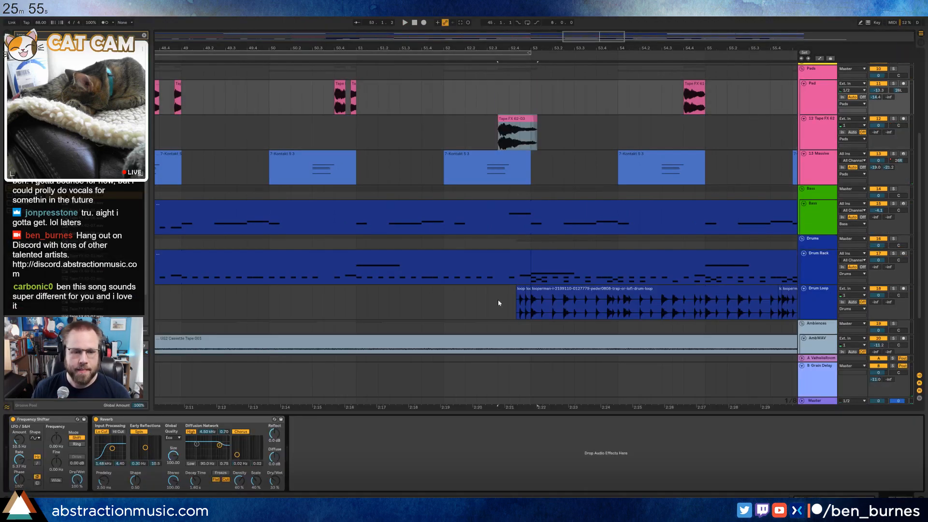
pyautogui.click(113, 422)
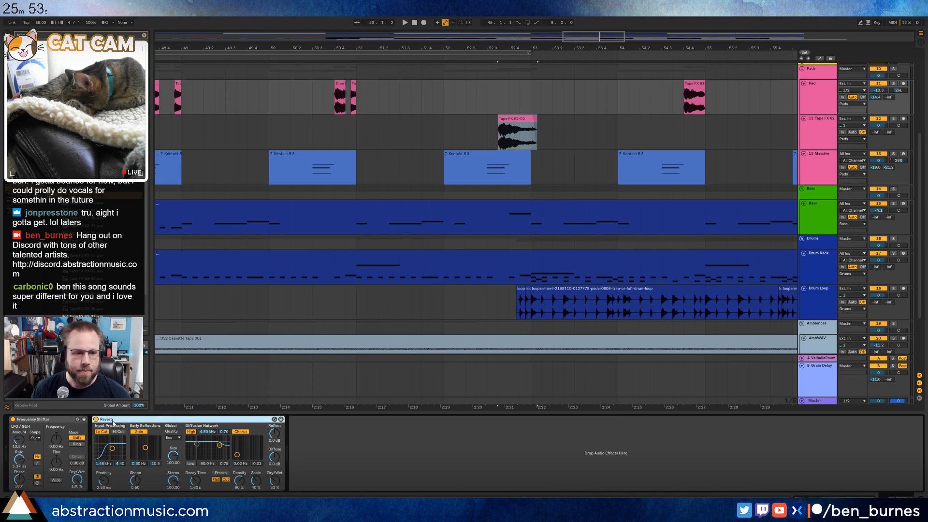
pyautogui.click(514, 118)
pyautogui.click(329, 434)
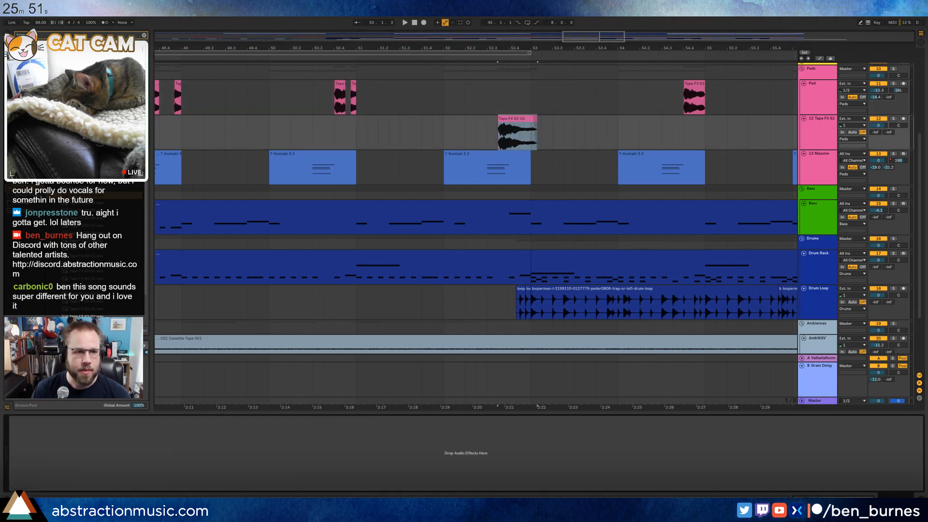
pyautogui.hotkey('ctrl', 'v')
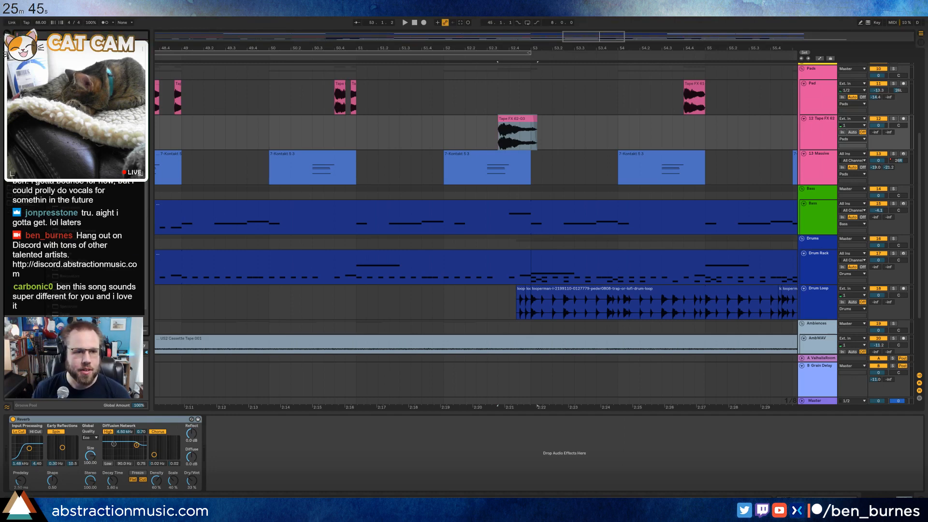
# - Add a Ping Pong Delay after the Reverb and automate its Feedback from 0 up to about 70% before bar 53
pyautogui.moveTo(73, 261); pyautogui.dragTo(242, 461)
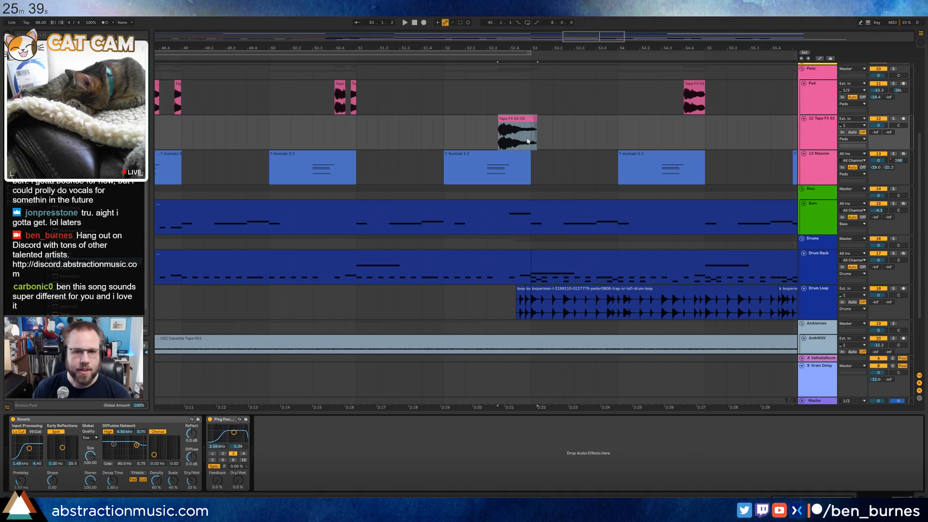
pyautogui.press('a')
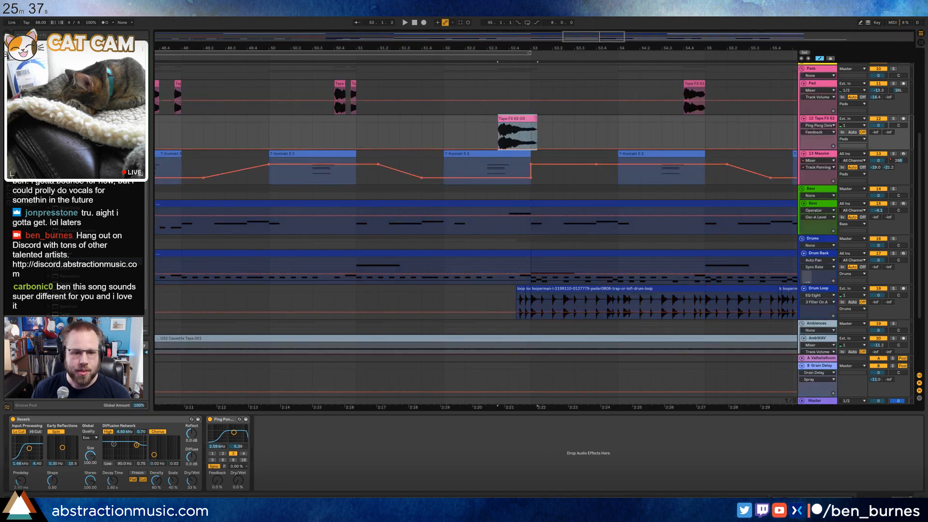
pyautogui.click(528, 149)
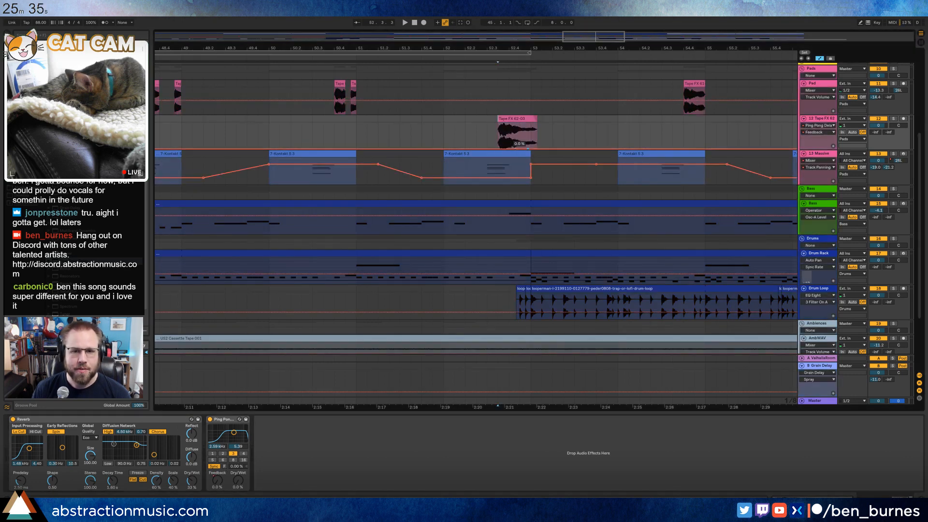
pyautogui.moveTo(528, 149); pyautogui.dragTo(528, 129)
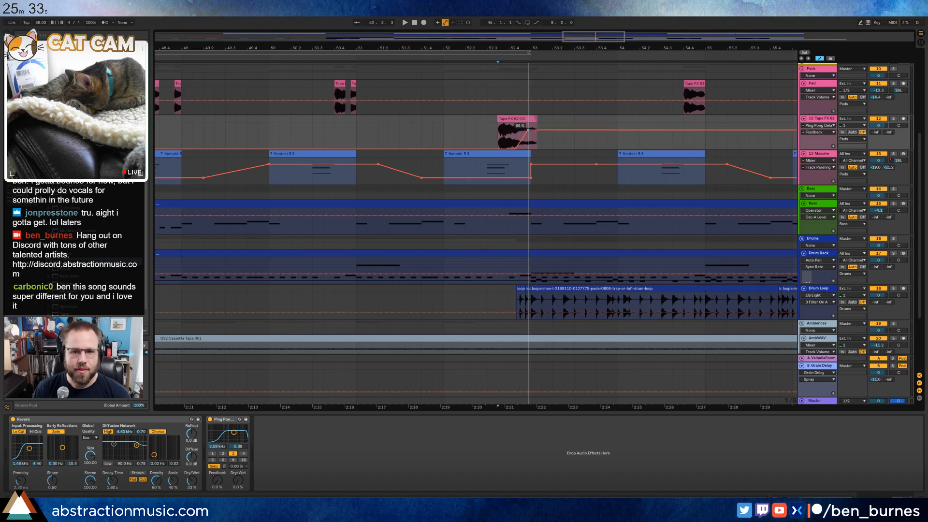
# - Automate the Ping Pong Delay's Dry/Wet from 0 up to about 50% at bar 53 and play the result
pyautogui.click(240, 480)
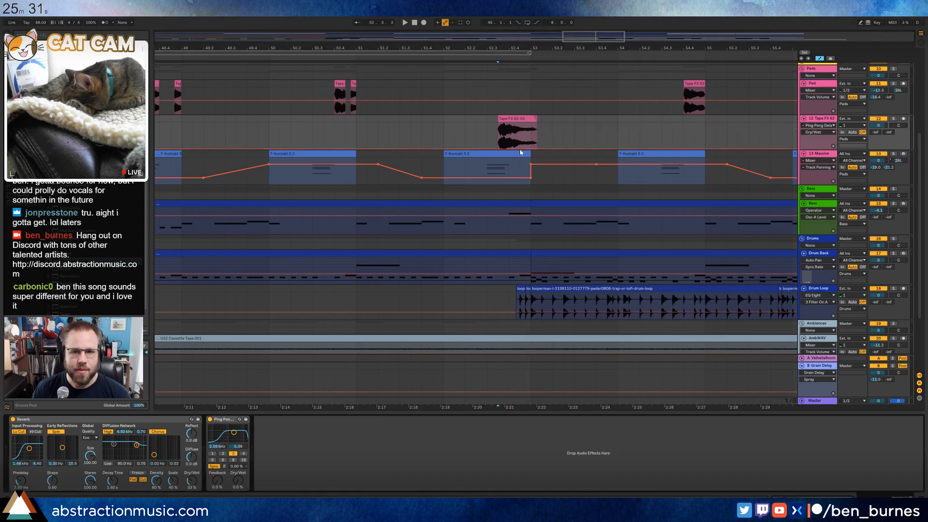
pyautogui.moveTo(531, 149); pyautogui.dragTo(530, 135)
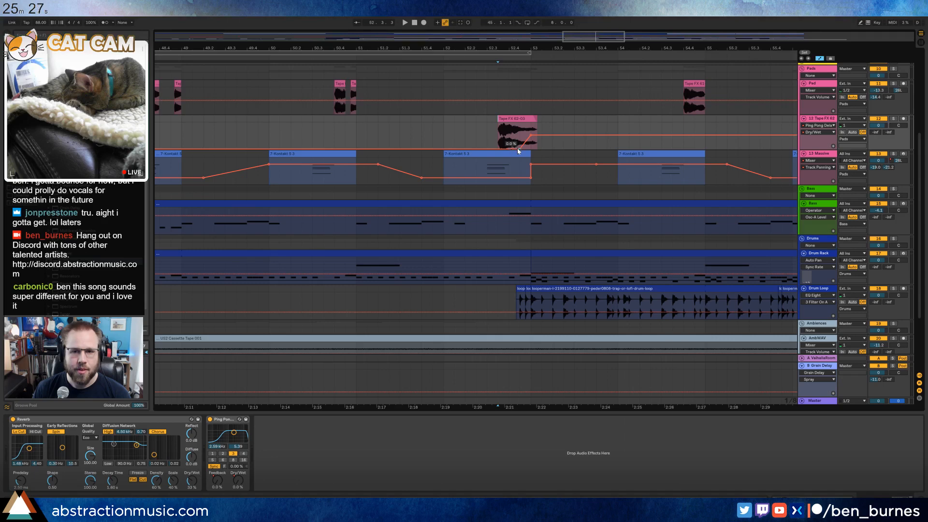
pyautogui.press('space')
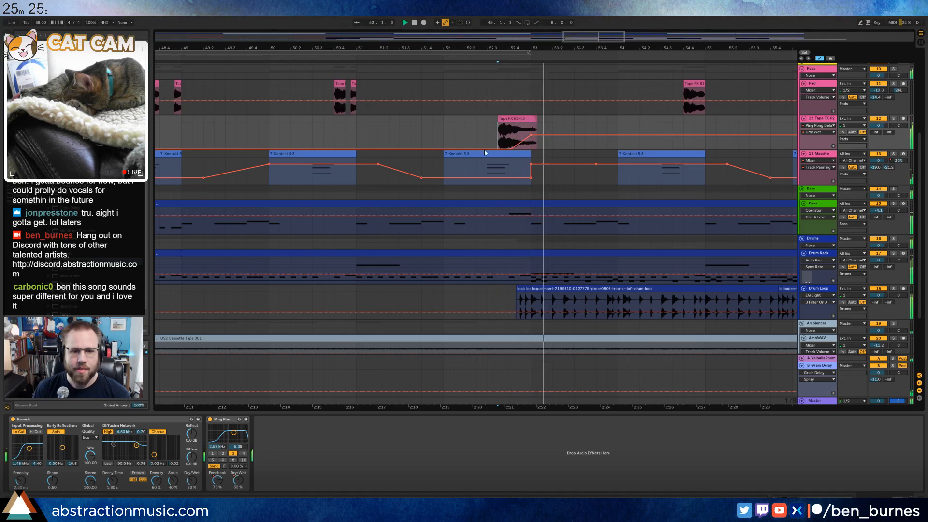
# - Lower the tape effect track's volume to about -9 dB and replay the transition into bar 53
pyautogui.click(804, 86)
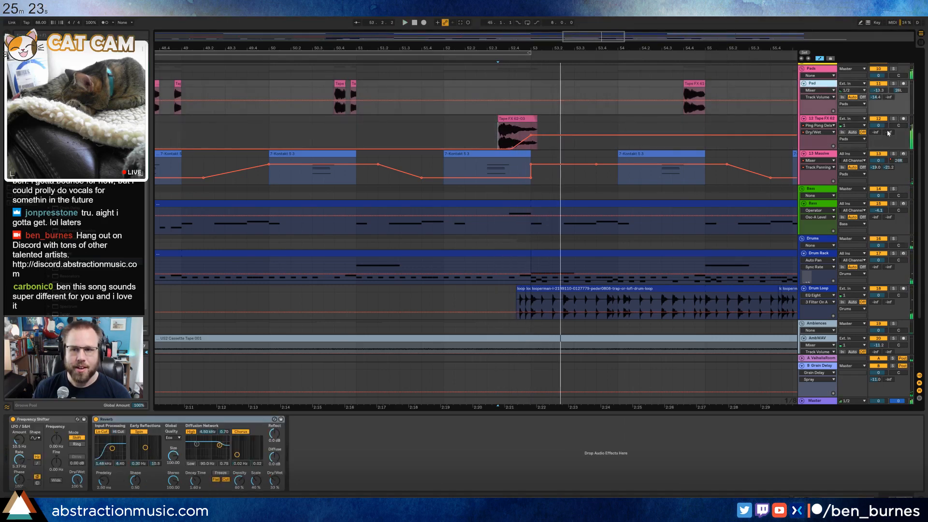
pyautogui.press('space')
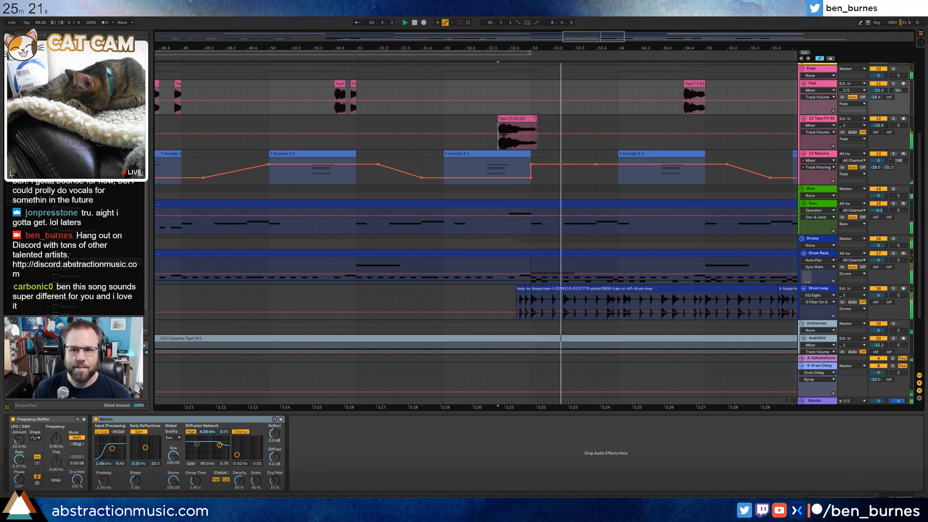
pyautogui.press('space')
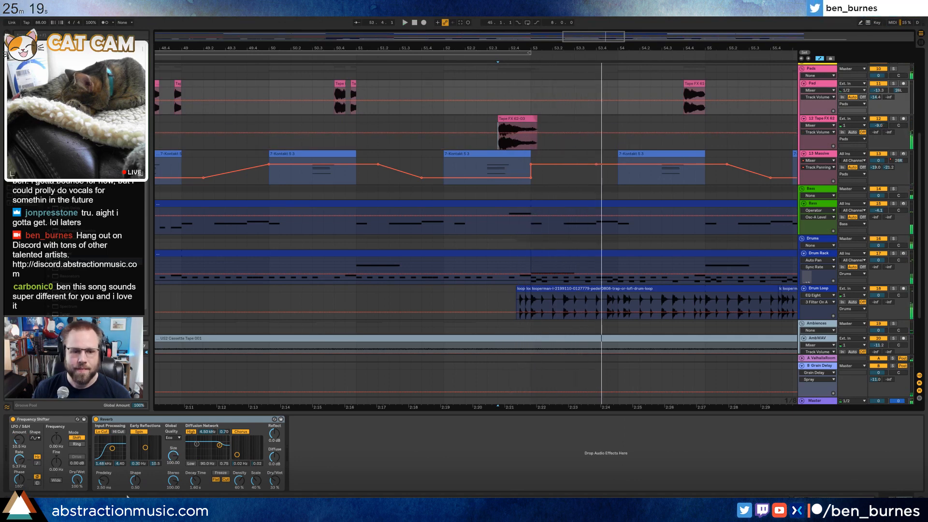
# - Shift the tape effect track's Ping Pong Delay Dry/Wet ramp later, so it starts just before bar 53 and peaks just after it
pyautogui.click(562, 146)
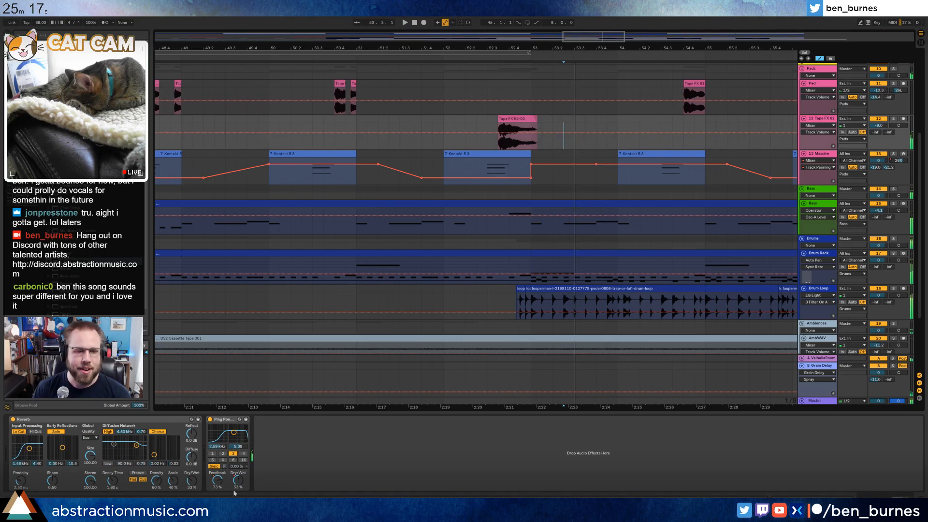
pyautogui.moveTo(530, 136)
pyautogui.mouseDown()
pyautogui.moveTo(541, 136)
pyautogui.moveTo(530, 149)
pyautogui.moveTo(531, 135)
pyautogui.moveTo(541, 135)
pyautogui.mouseUp()
pyautogui.click(520, 146)
pyautogui.hotkey('ctrl', '1')
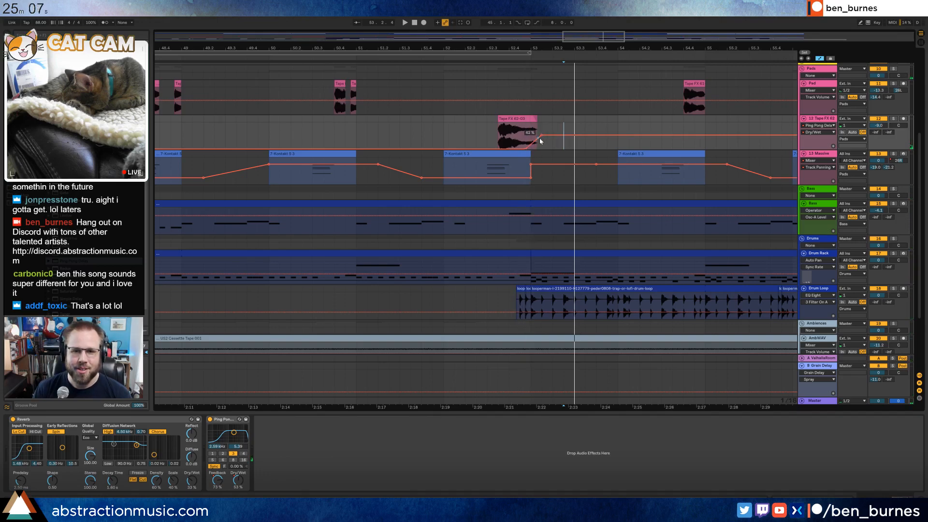
pyautogui.moveTo(541, 135); pyautogui.dragTo(525, 149)
# - Reduce the Ping Pong Delay's Feedback automation peak to about 43%, ramping up around bar 53, and replay the transition
pyautogui.click(215, 479)
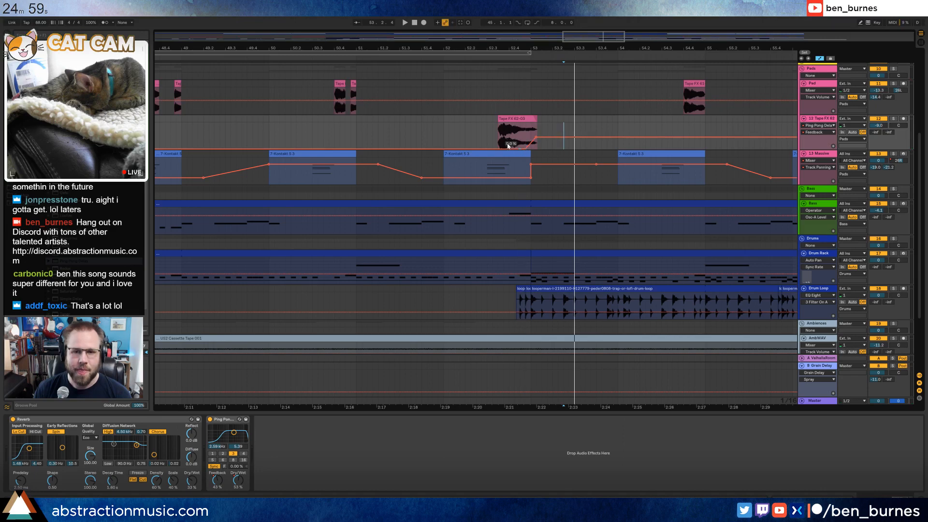
pyautogui.click(492, 140)
pyautogui.press('space')
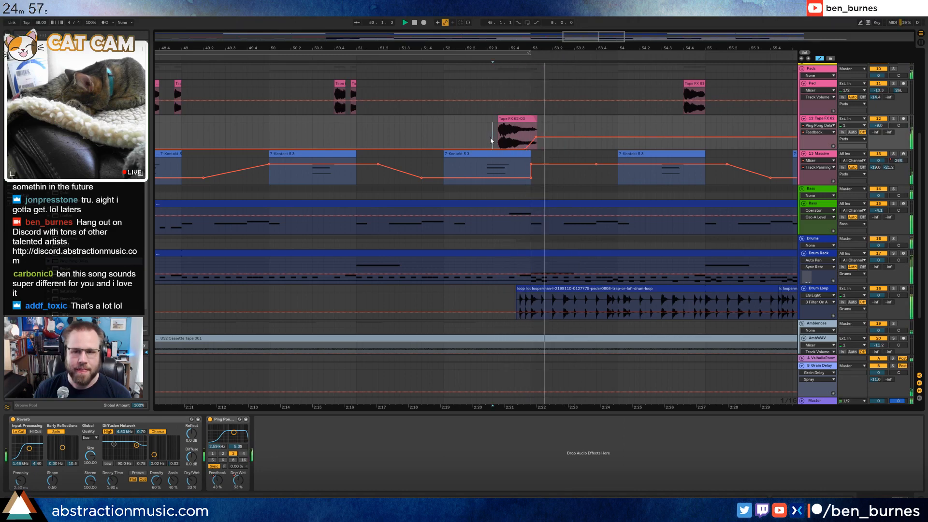
pyautogui.press('space')
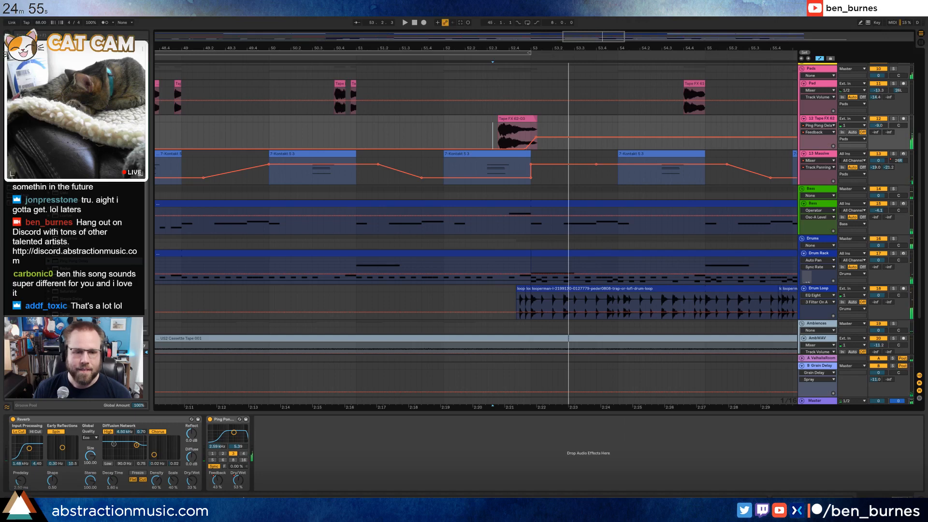
# - Automate the Ping Pong Delay to switch on only over the tail of the Tape FX clip, and play the passage
pyautogui.click(210, 419)
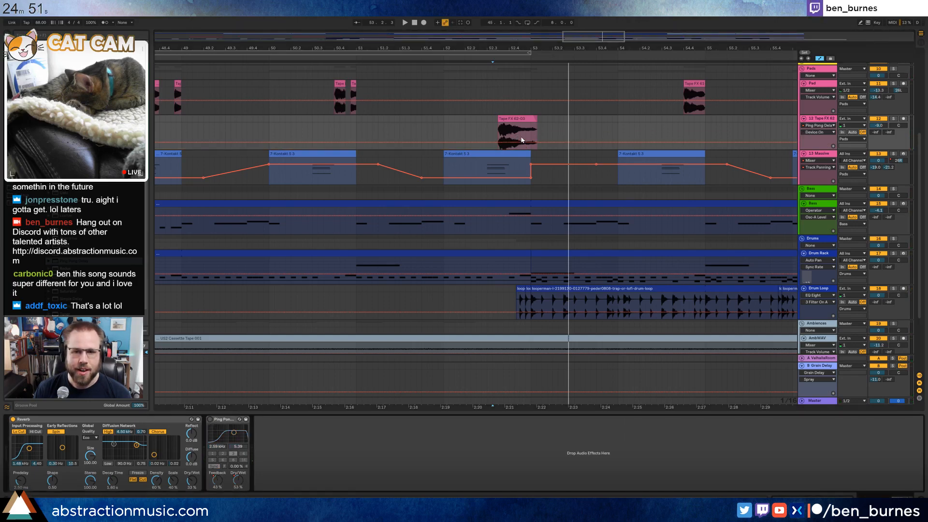
pyautogui.moveTo(520, 140); pyautogui.dragTo(533, 124)
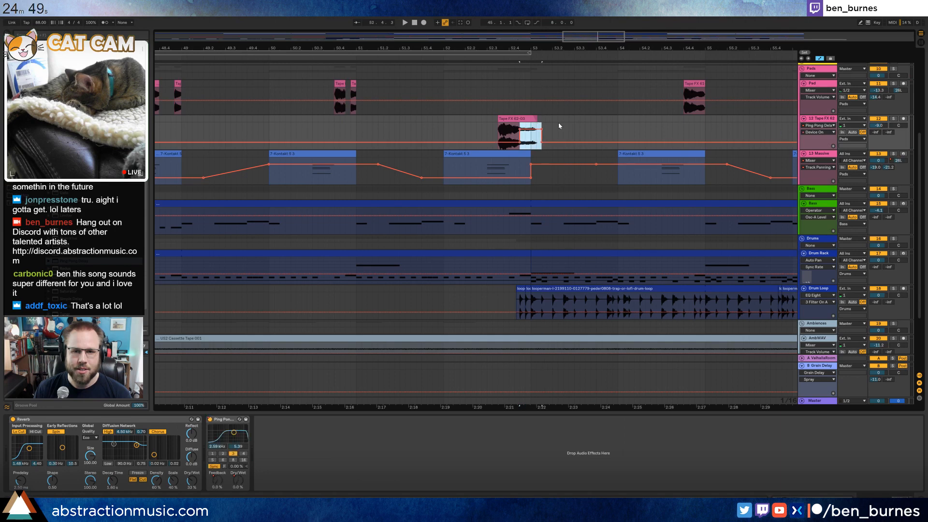
pyautogui.click(501, 135)
pyautogui.press('space')
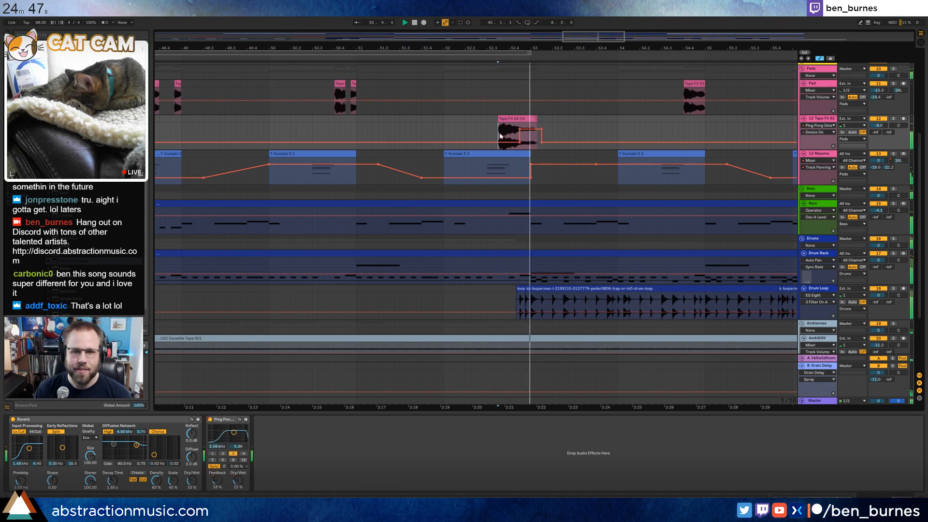
pyautogui.press('space')
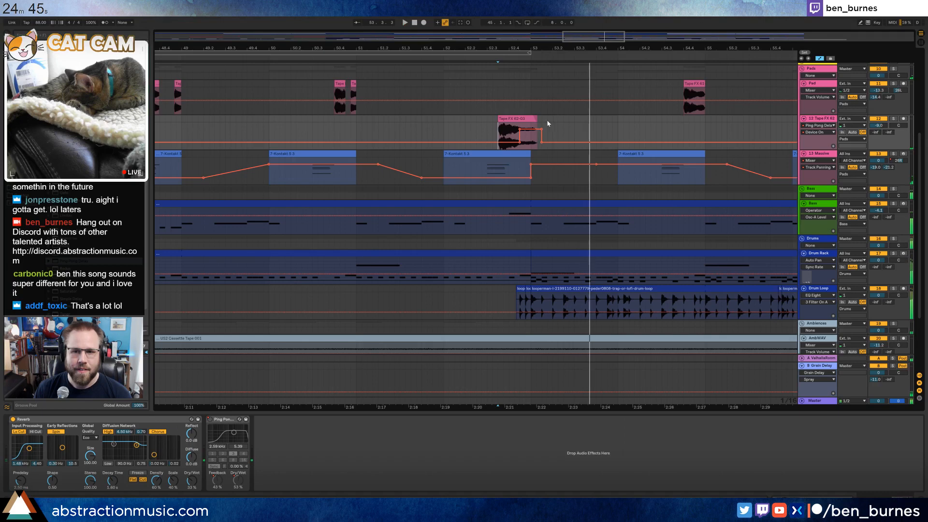
# - Clear the delay's on/off automation around the end of the Tape FX clip and delete the Ping Pong Delay
pyautogui.click(528, 119)
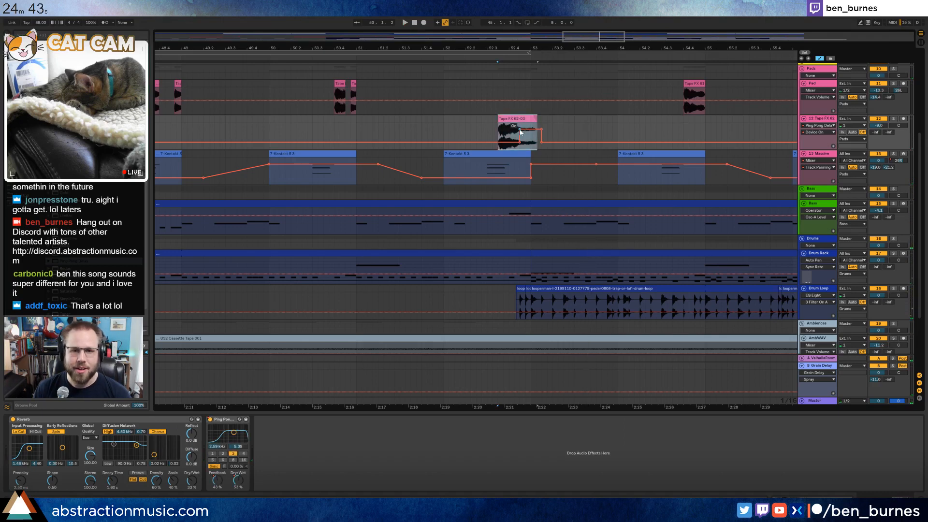
pyautogui.moveTo(569, 139); pyautogui.dragTo(517, 140)
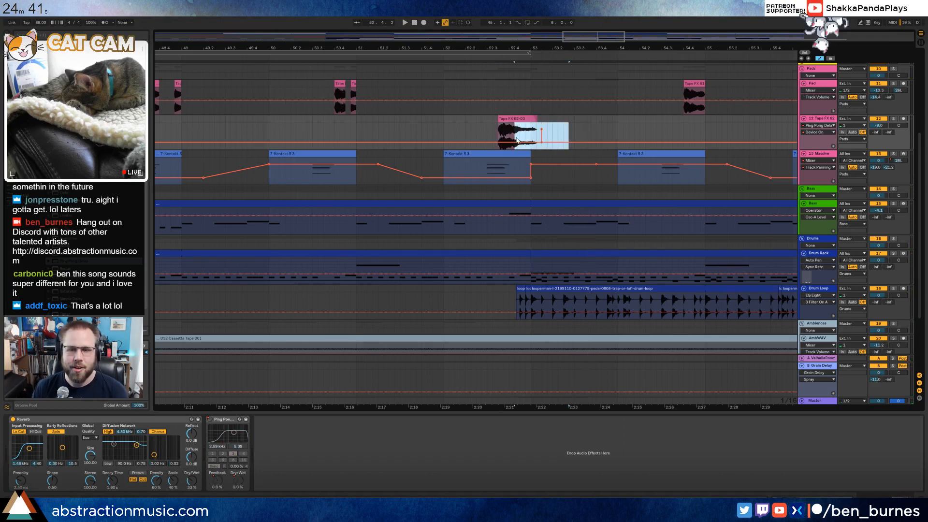
pyautogui.click(217, 420)
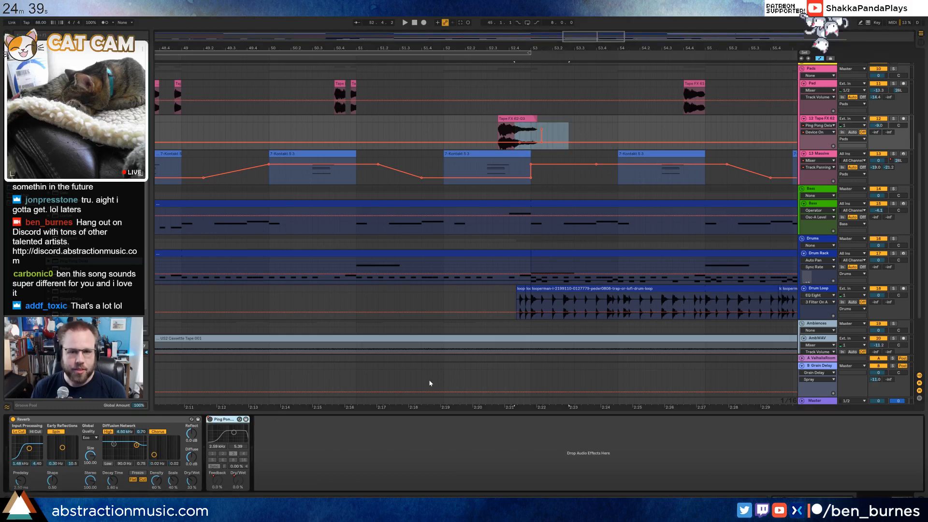
pyautogui.press('Delete')
# - Hide the automation lanes and split the short tail off the Tape FX clip just before bar 53
pyautogui.click(563, 137)
pyautogui.moveTo(520, 144); pyautogui.dragTo(536, 142)
pyautogui.press('a')
pyautogui.click(526, 141)
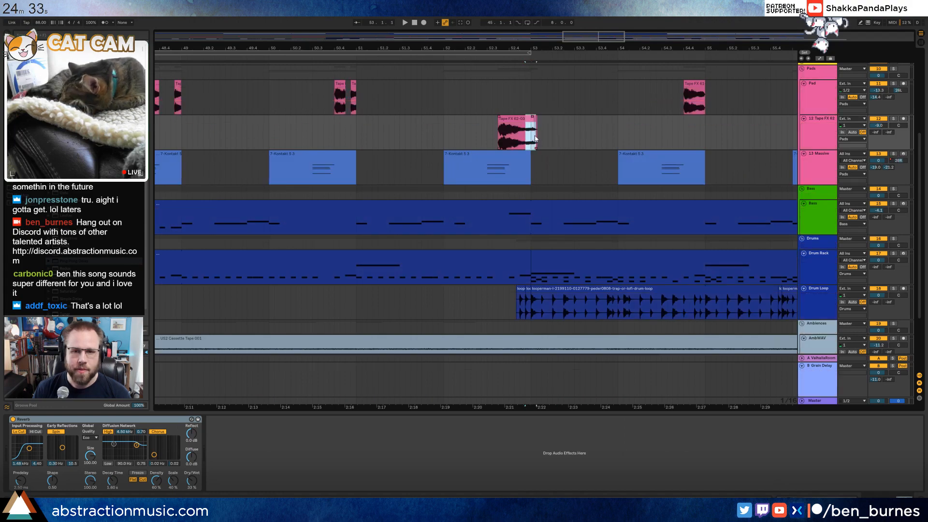
pyautogui.hotkey('ctrl', 'e')
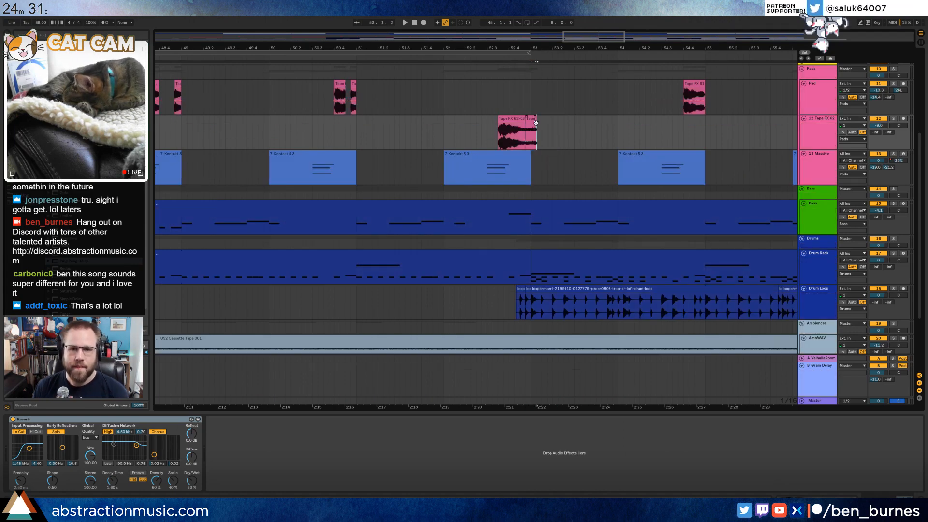
# - Stretch the split-off Tape FX tail to eight times its length by doubling it three times
pyautogui.doubleClick(535, 123)
pyautogui.click(91, 345)
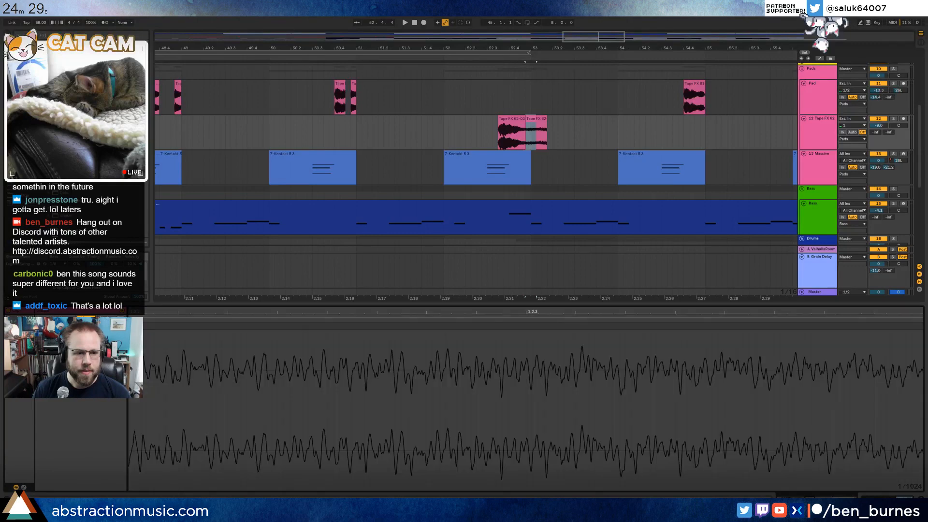
pyautogui.click(91, 345)
pyautogui.click(91, 345)
pyautogui.click(554, 122)
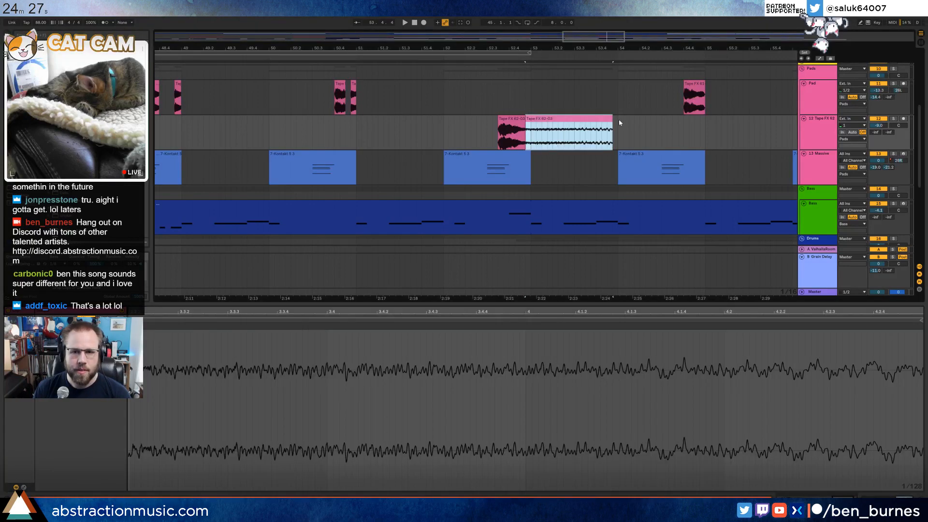
# - Fade out the stretched Tape FX tail across nearly its full length and play the result
pyautogui.moveTo(611, 117); pyautogui.dragTo(528, 119)
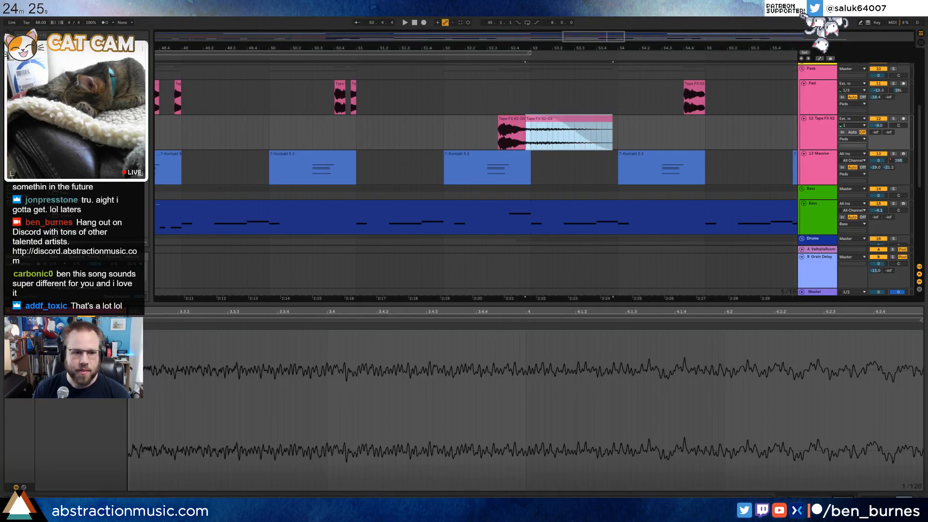
pyautogui.click(90, 360)
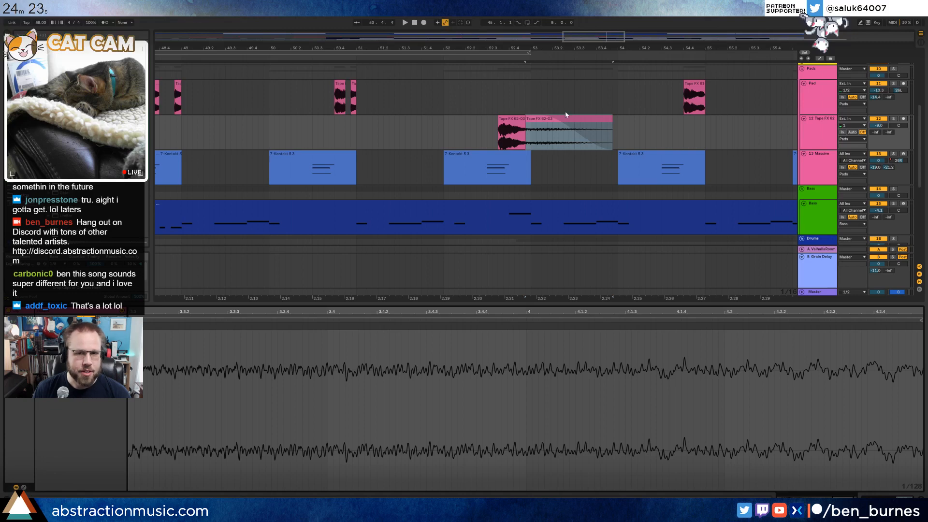
pyautogui.click(493, 133)
pyautogui.press('space')
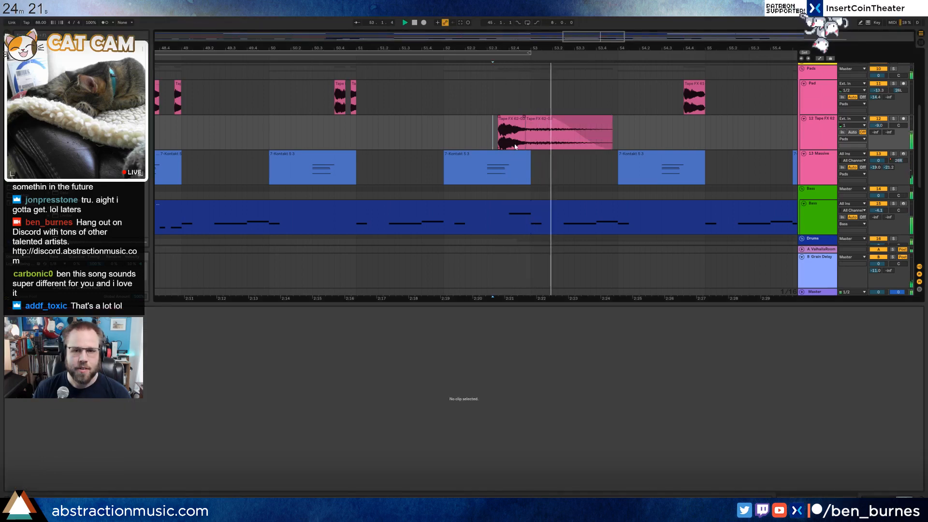
pyautogui.press('space')
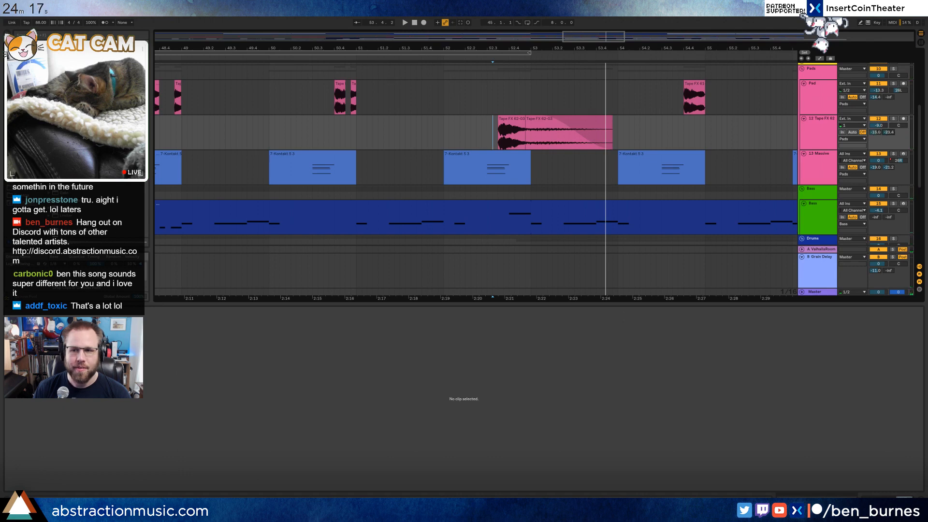
# - Add a short fade-in to the first Tape FX clip before bar 53 while listening to the passage
pyautogui.click(454, 133)
pyautogui.press('space')
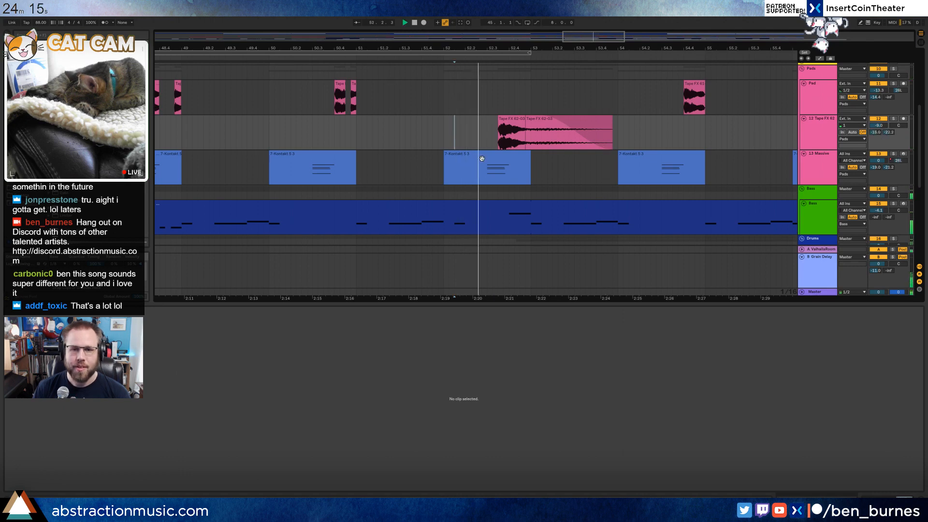
pyautogui.click(501, 118)
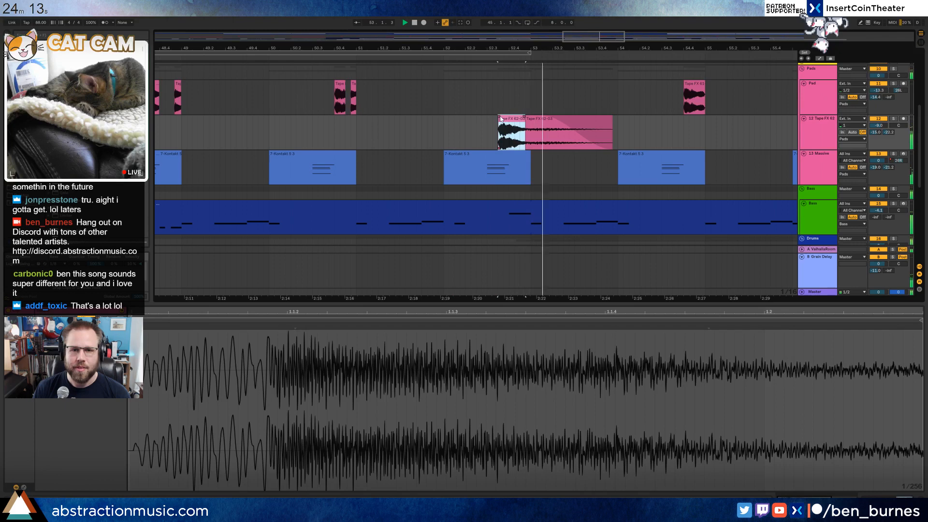
pyautogui.moveTo(501, 118); pyautogui.dragTo(511, 116)
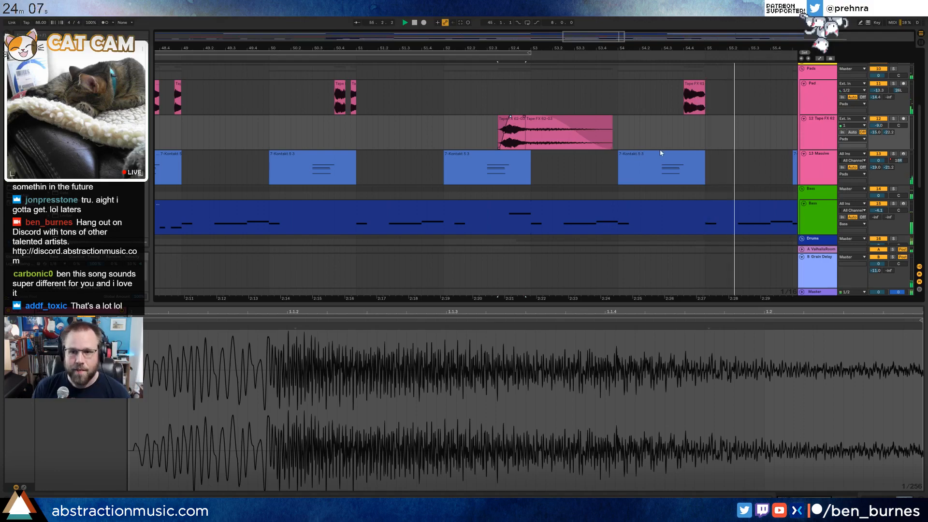
pyautogui.click(542, 137)
# - Set the Tape FX track's Reverb decay time to 2.01 s and lower its Dry/Wet amount
pyautogui.hotkey('shift', 'Tab')
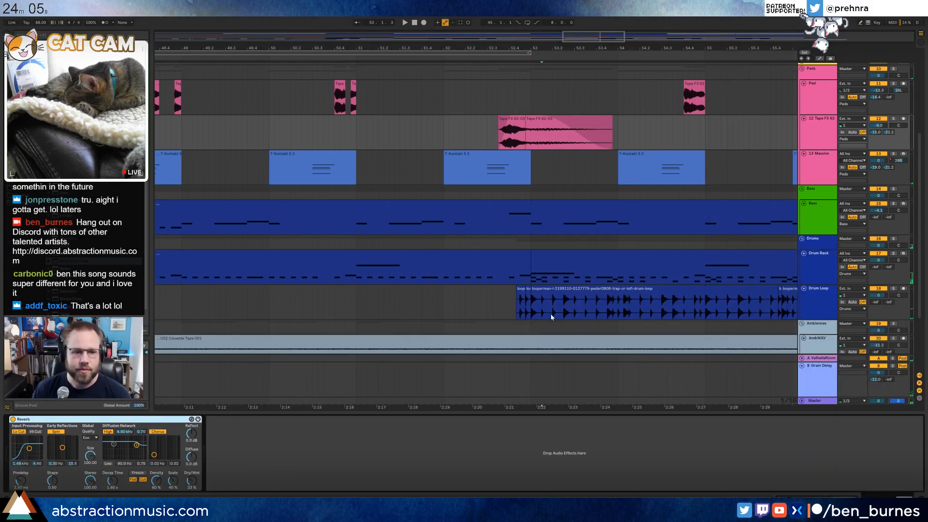
pyautogui.moveTo(112, 481); pyautogui.dragTo(112, 477)
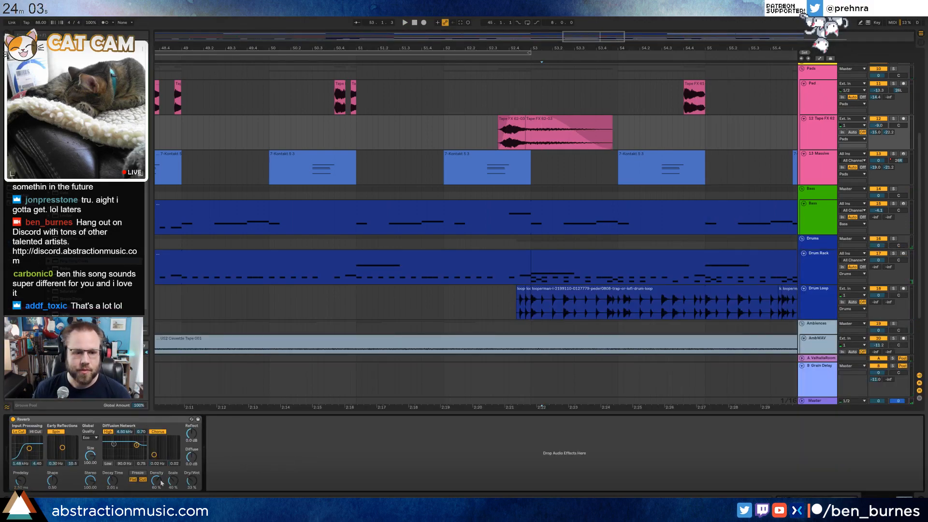
pyautogui.moveTo(189, 478); pyautogui.dragTo(189, 482)
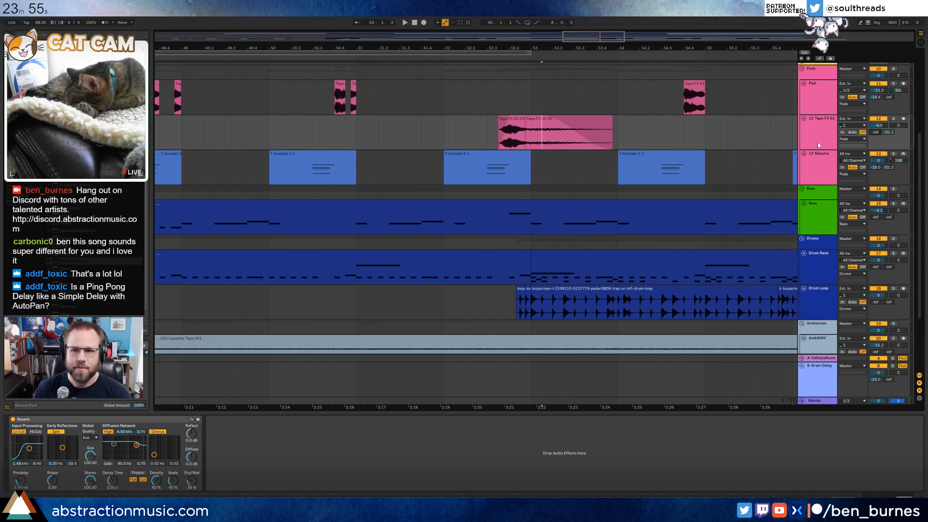
# - Automate the Tape FX track's ValhallaRoom send to ramp up over the tail clip and fall to -inf dB after it
pyautogui.press('a')
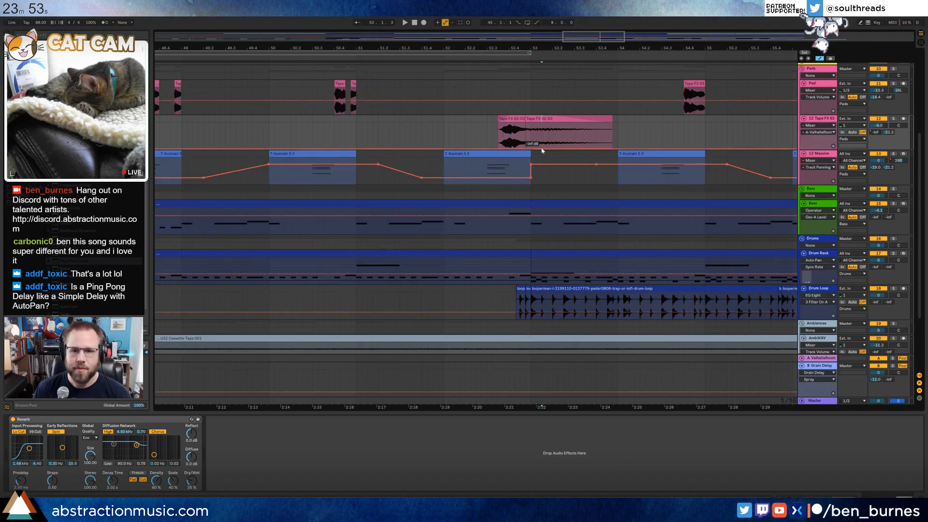
pyautogui.moveTo(520, 147); pyautogui.dragTo(519, 127)
pyautogui.click(471, 132)
pyautogui.press('space')
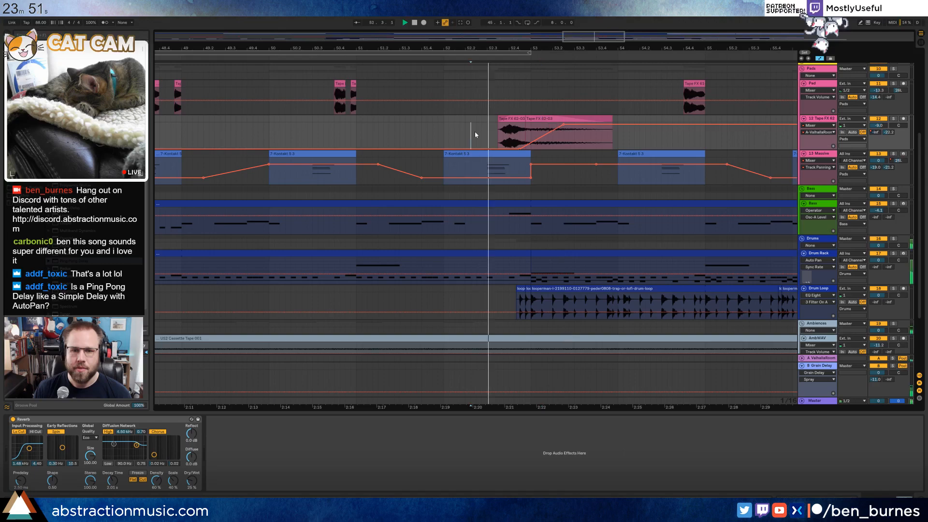
pyautogui.press('a')
pyautogui.press('a')
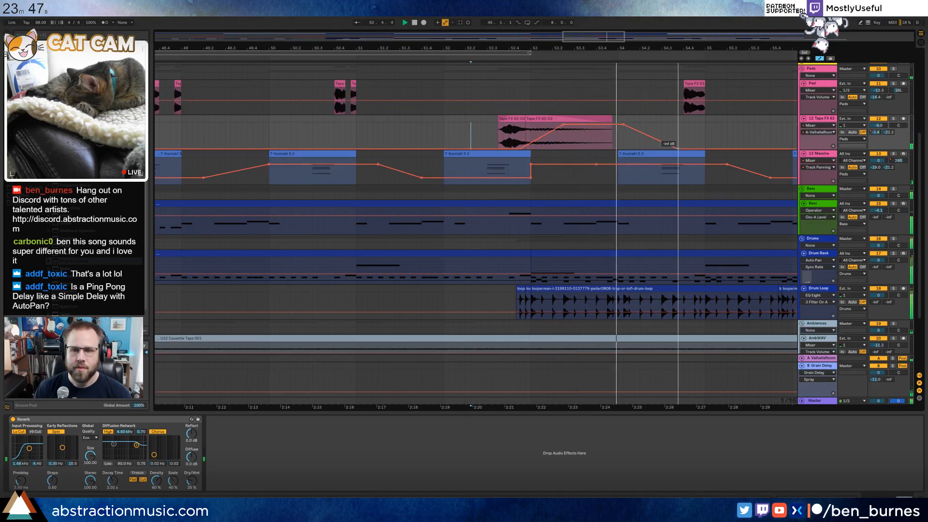
pyautogui.press('a')
# - Insert a new audio track below the Kontakt 5 track in the Leads group
pyautogui.moveTo(471, 47); pyautogui.dragTo(465, 21)
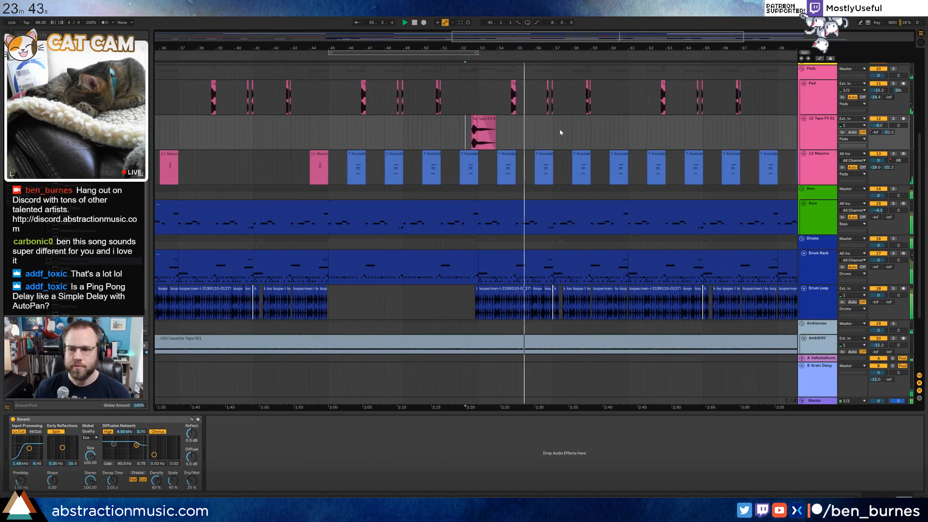
pyautogui.scroll(2, 561, 132)
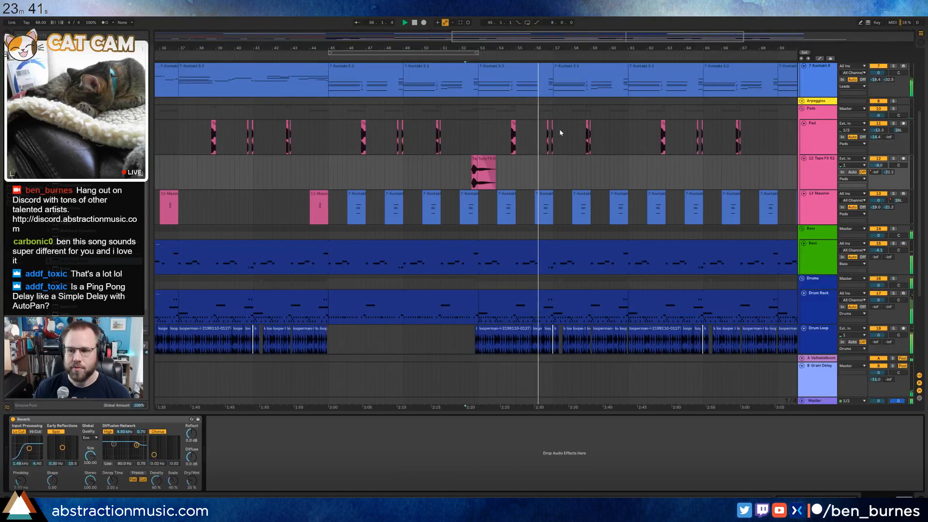
pyautogui.scroll(4, 575, 145)
pyautogui.scroll(1, 599, 169)
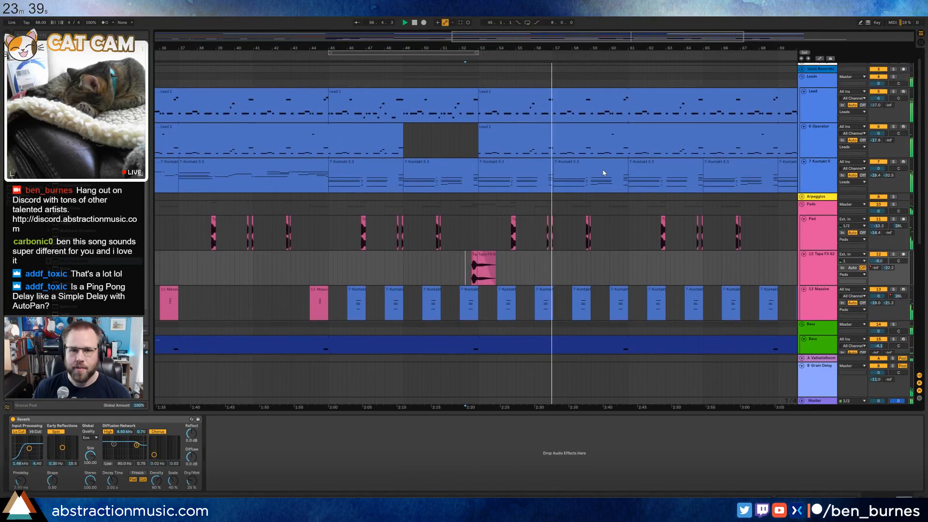
pyautogui.scroll(-2, 603, 173)
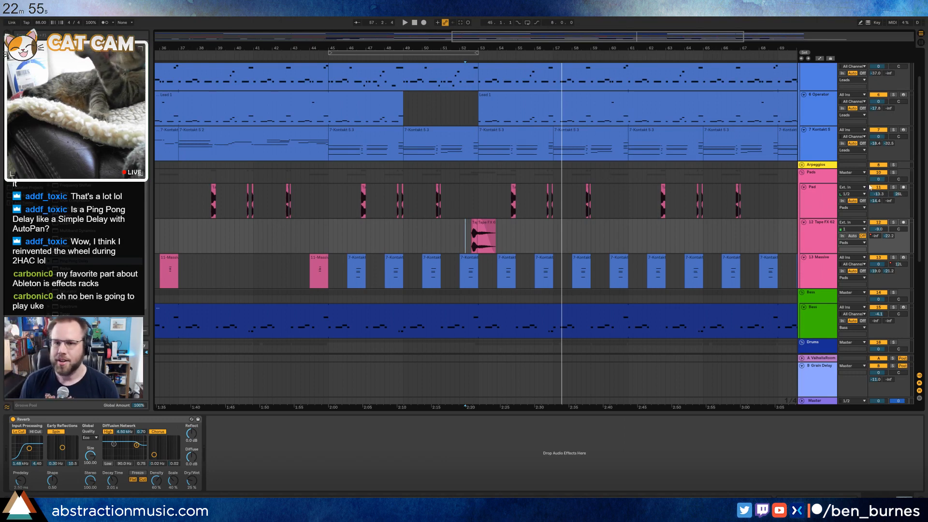
pyautogui.hotkey('ctrl', 't')
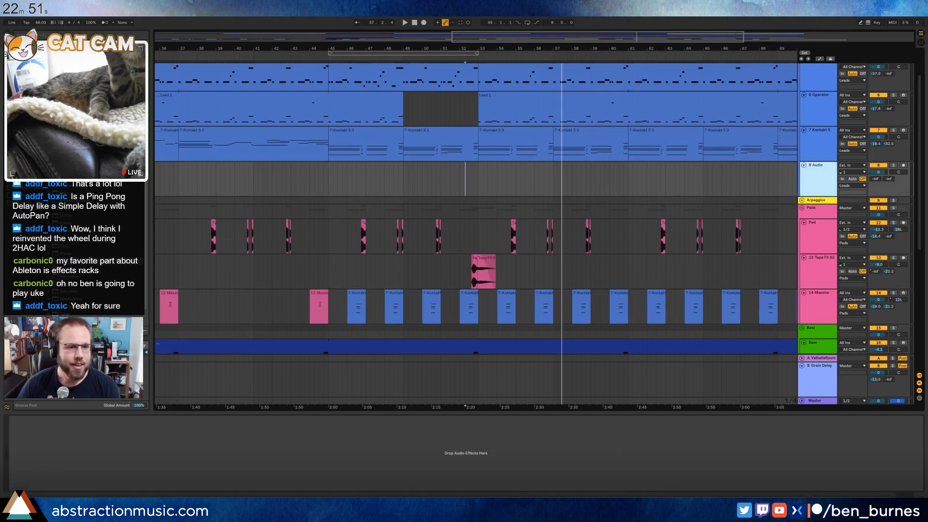
# - Find the Tuner device in the browser and add it to the new audio track
pyautogui.hotkey('ctrl', 'f')
pyautogui.scroll(-2, 116, 270)
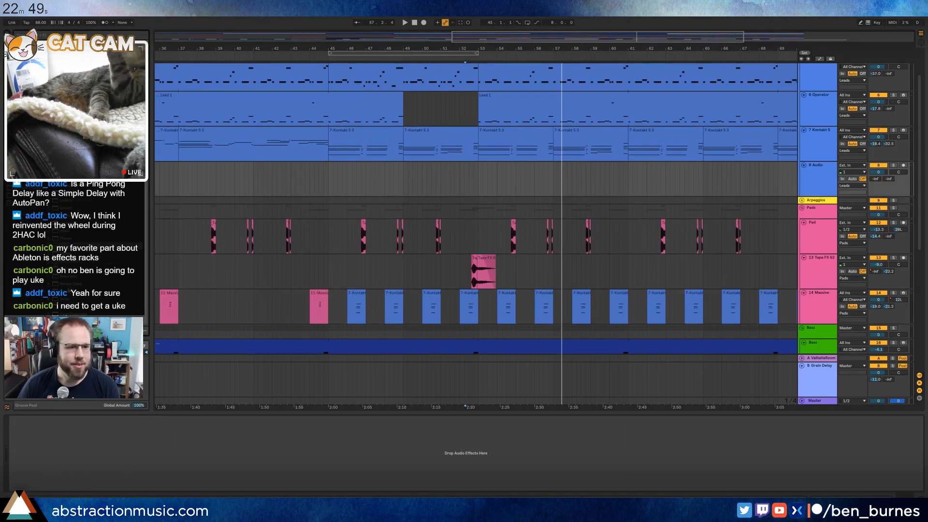
pyautogui.click(116, 299)
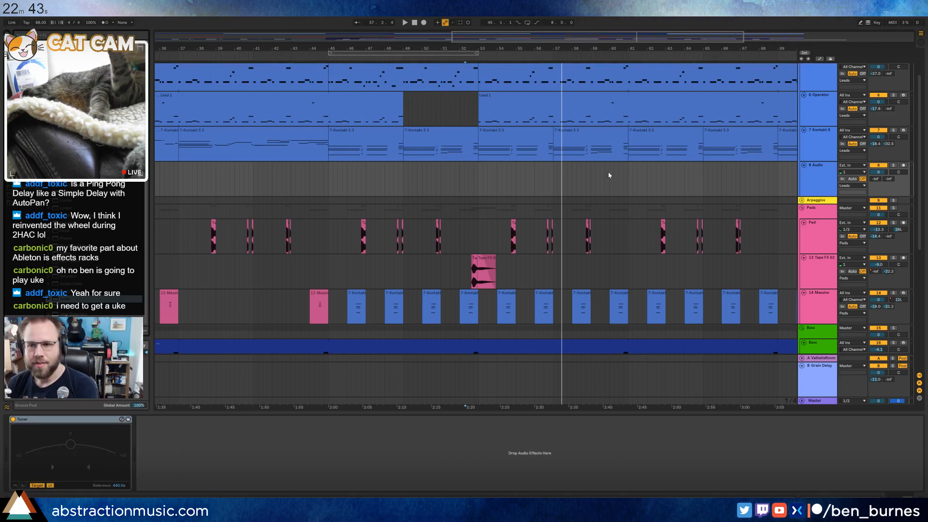
# - Play the song from bar 53 with the new audio track armed and its monitoring set to Auto
pyautogui.click(852, 180)
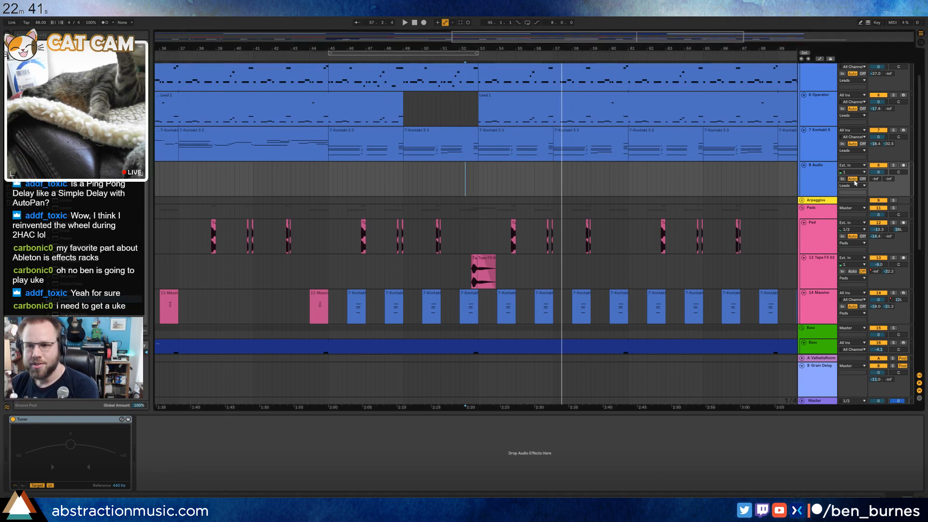
pyautogui.click(902, 166)
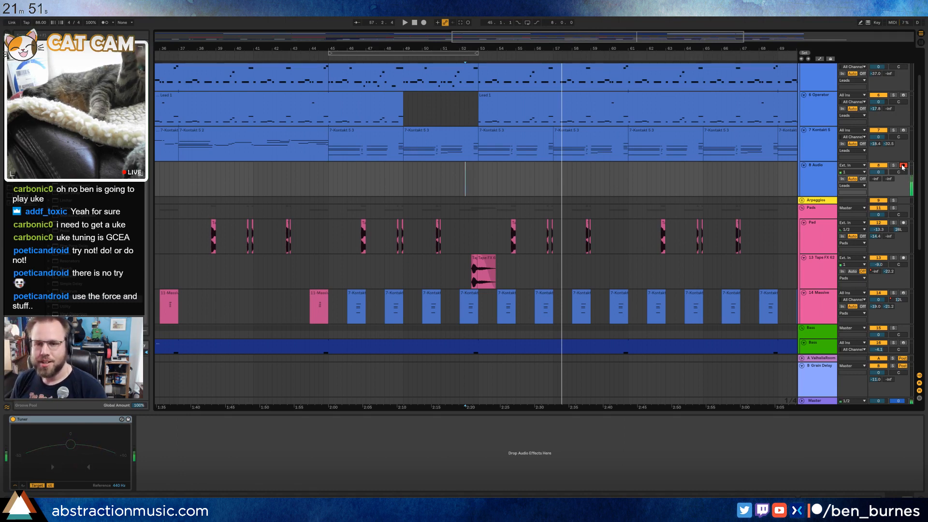
pyautogui.click(480, 177)
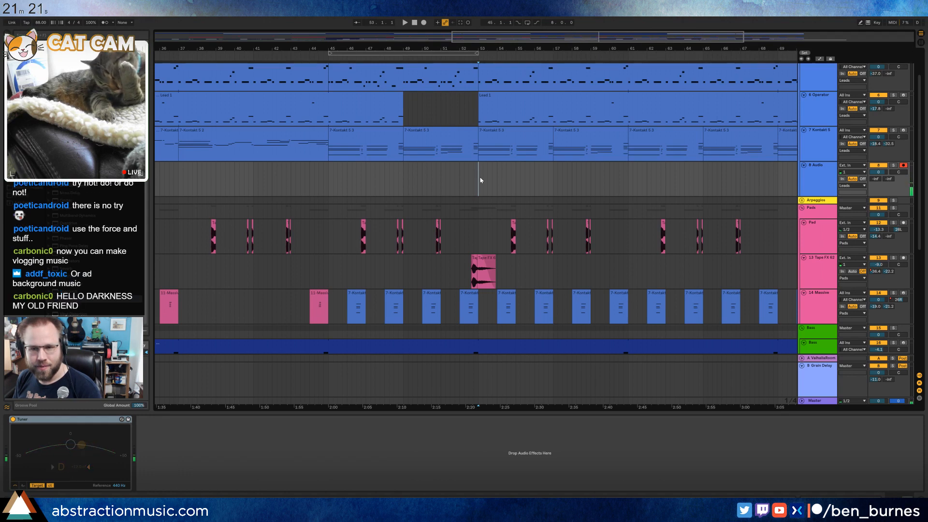
pyautogui.press('space')
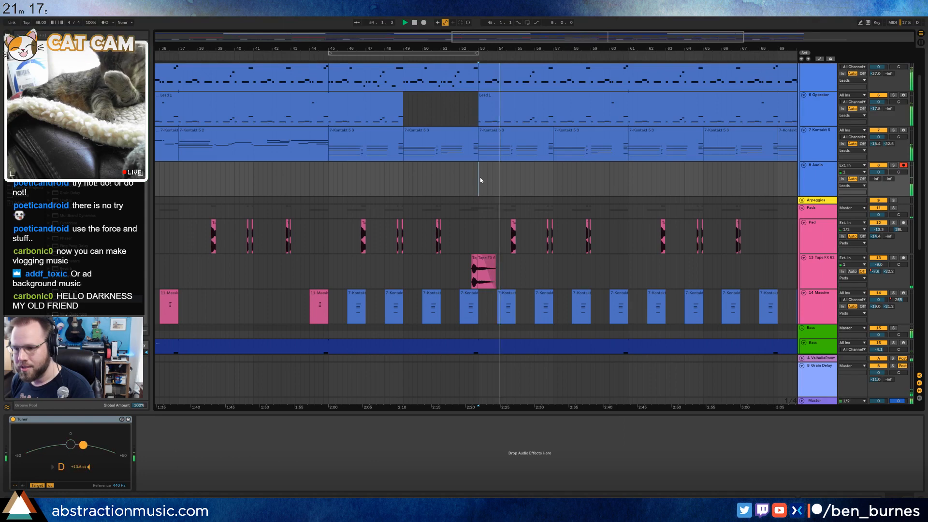
# - Stop playback, add a Ping Pong Delay to the 8 Audio track, and remove its Tuner device
pyautogui.press('space')
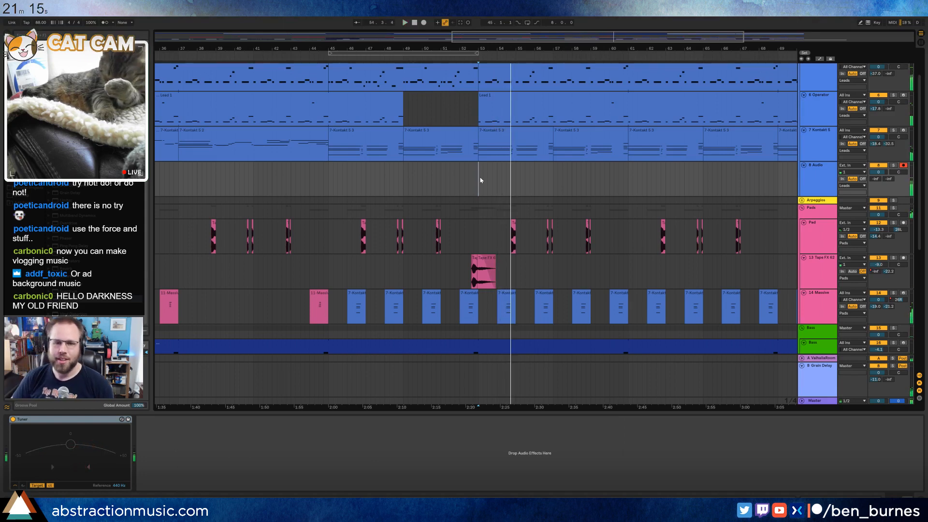
pyautogui.click(480, 180)
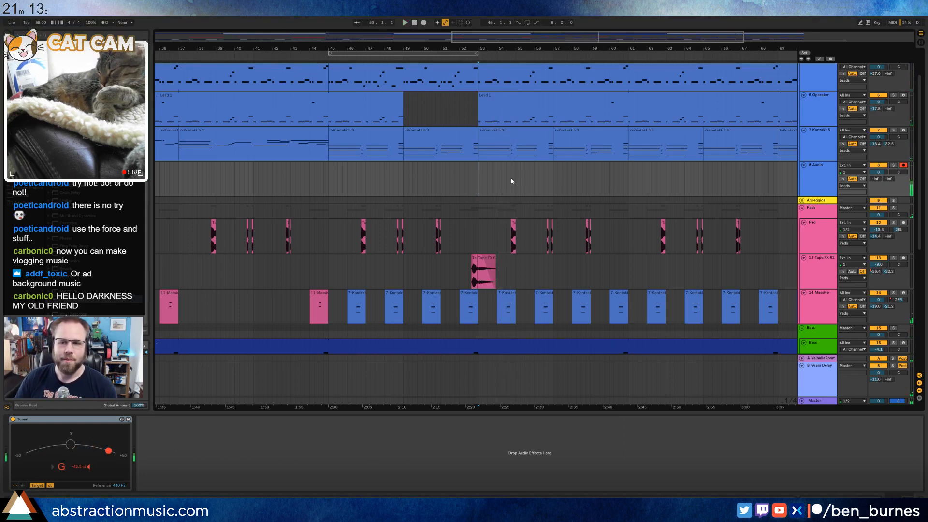
pyautogui.moveTo(74, 246); pyautogui.dragTo(177, 433)
pyautogui.click(71, 420)
pyautogui.press('Delete')
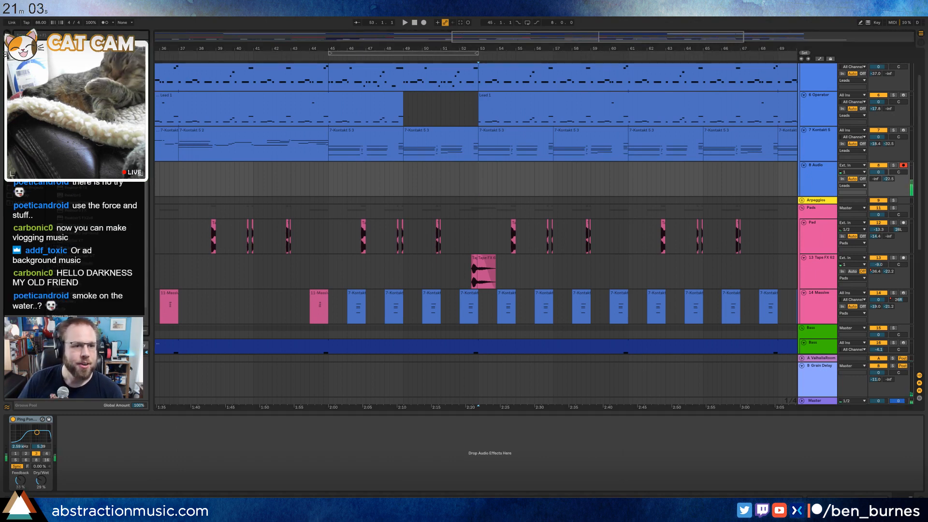
# - Insert Guitar Rig 5 before the Ping Pong Delay and load the Warm Universe preset from the Ambient style
pyautogui.moveTo(73, 180); pyautogui.dragTo(8, 438)
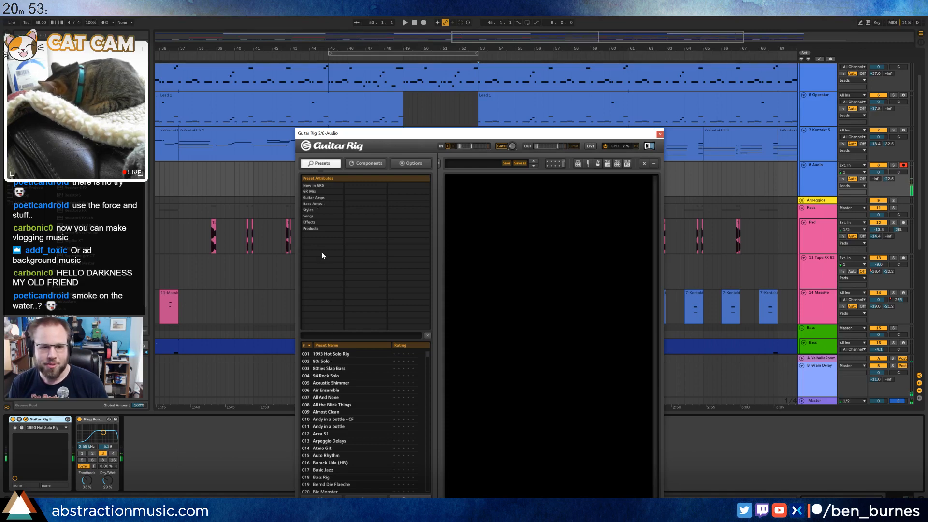
pyautogui.click(323, 211)
pyautogui.click(354, 187)
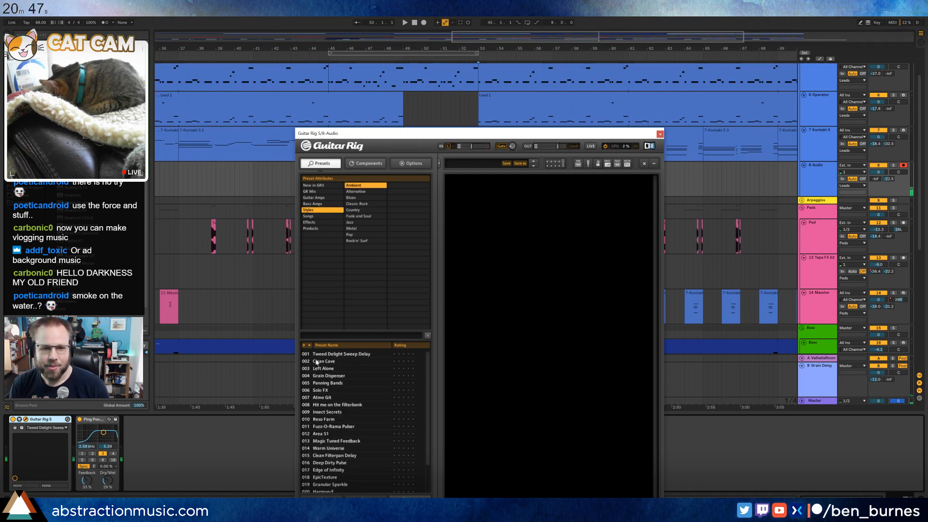
pyautogui.click(334, 448)
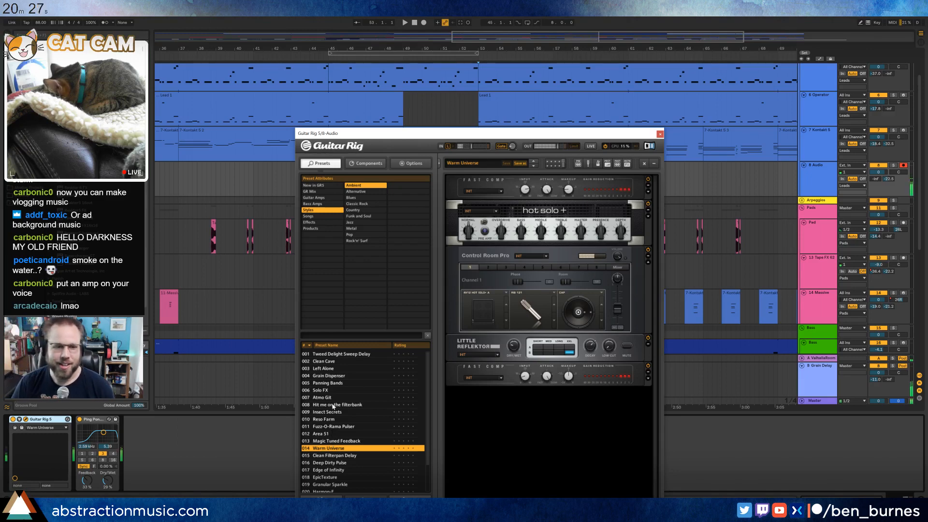
# - Insert a Gate before Guitar Rig 5 with its threshold at -39.8 dB, and move the plug-in window off the arrangement around bar 53
pyautogui.click(24, 97)
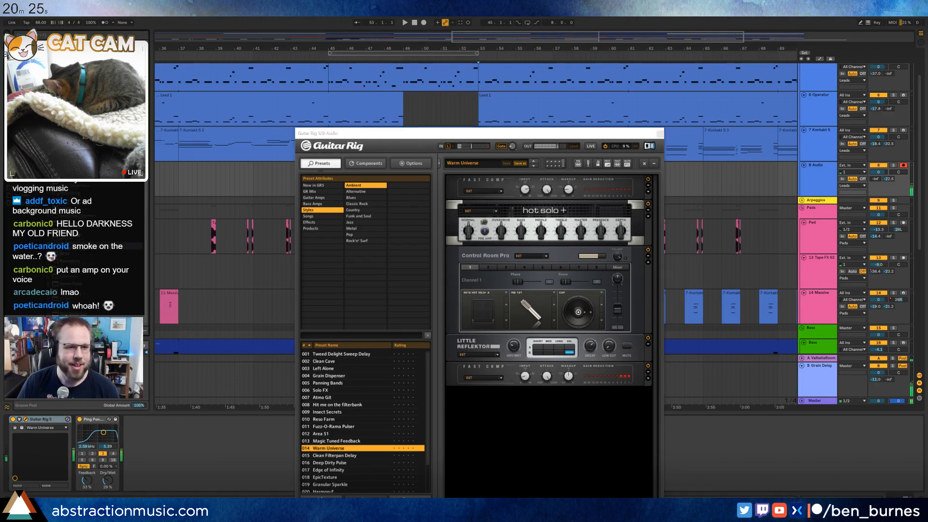
pyautogui.moveTo(63, 177); pyautogui.dragTo(24, 474)
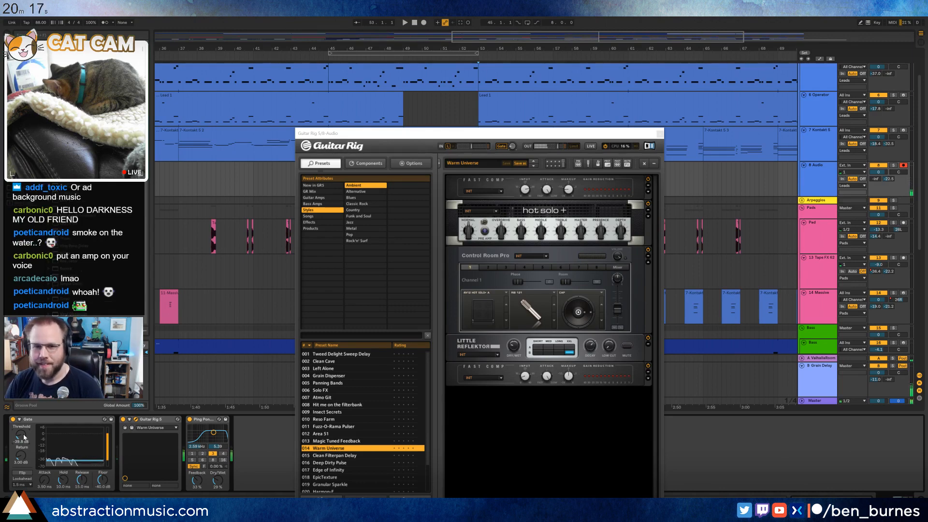
pyautogui.moveTo(534, 132); pyautogui.dragTo(294, 113)
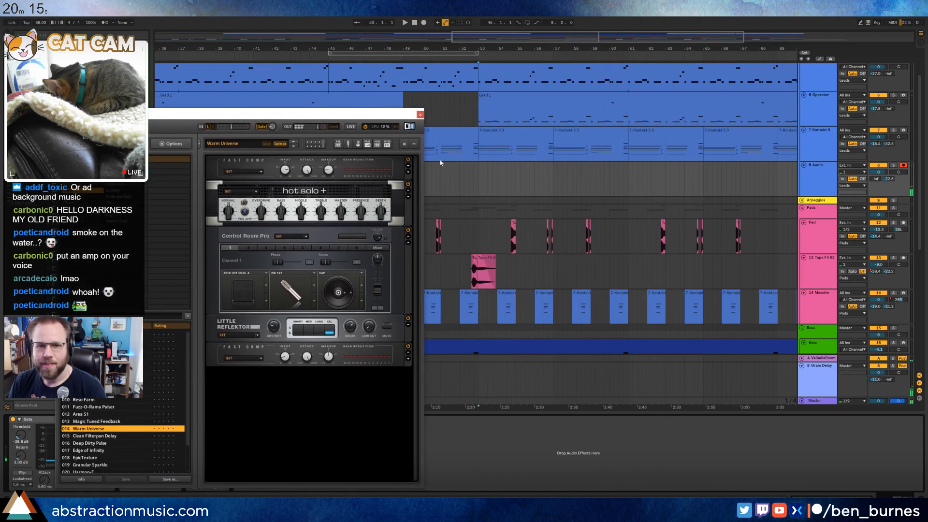
# - Record a take on the 8 Audio track from bar 53 to just past bar 61, and disarm the track
pyautogui.click(480, 172)
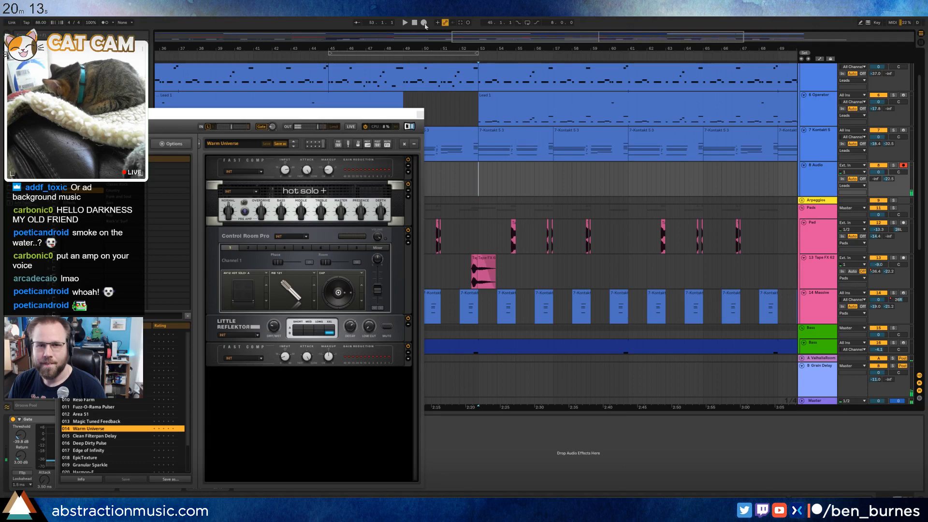
pyautogui.click(423, 23)
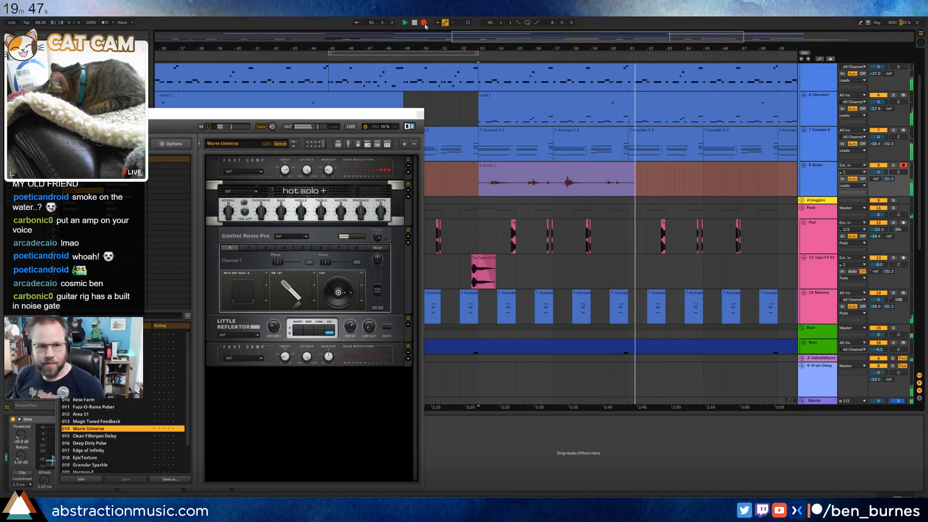
pyautogui.press('space')
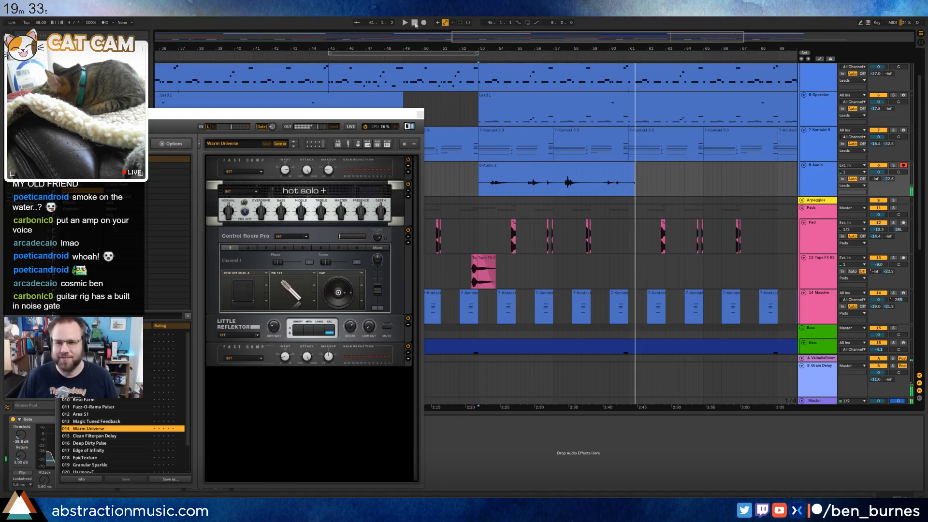
pyautogui.click(903, 165)
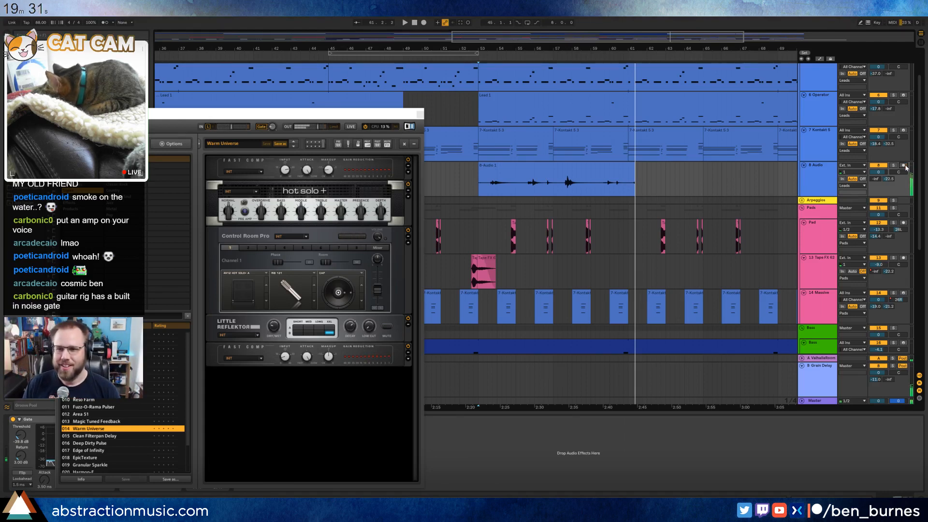
# - Trim the recorded clip to end at bar 61 and duplicate it twice so the copies follow it
pyautogui.click(478, 182)
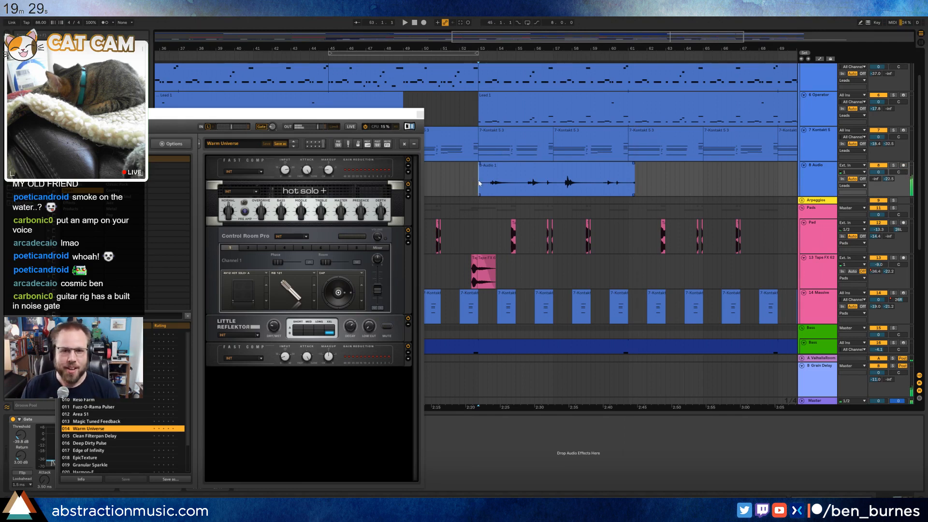
pyautogui.click(523, 166)
pyautogui.moveTo(633, 168); pyautogui.dragTo(627, 168)
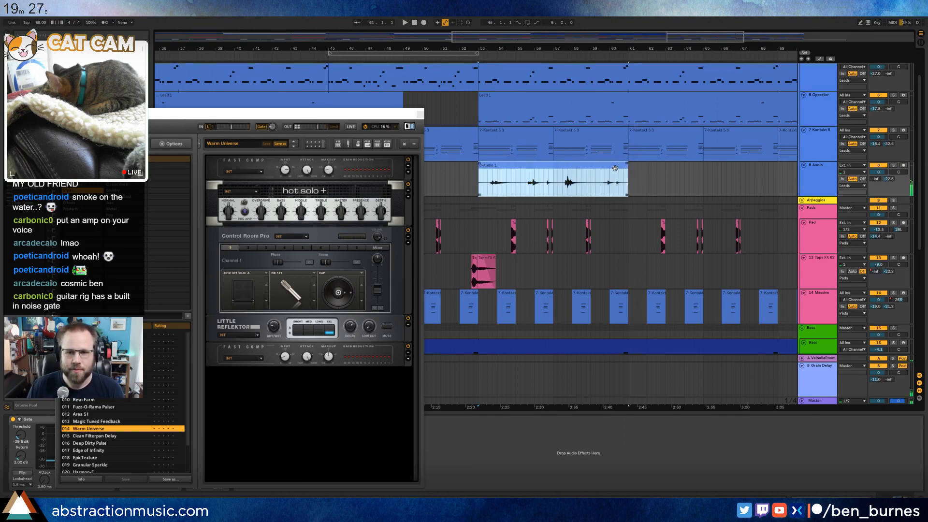
pyautogui.hotkey('ctrl', 'd')
pyautogui.moveTo(535, 40); pyautogui.dragTo(535, 22)
pyautogui.hotkey('ctrl', 'd')
# - Play the recorded part from bar 53 while lowering its track volume and adjusting the Hot Solo+ amp's Treble and Master knobs
pyautogui.click(439, 168)
pyautogui.press('space')
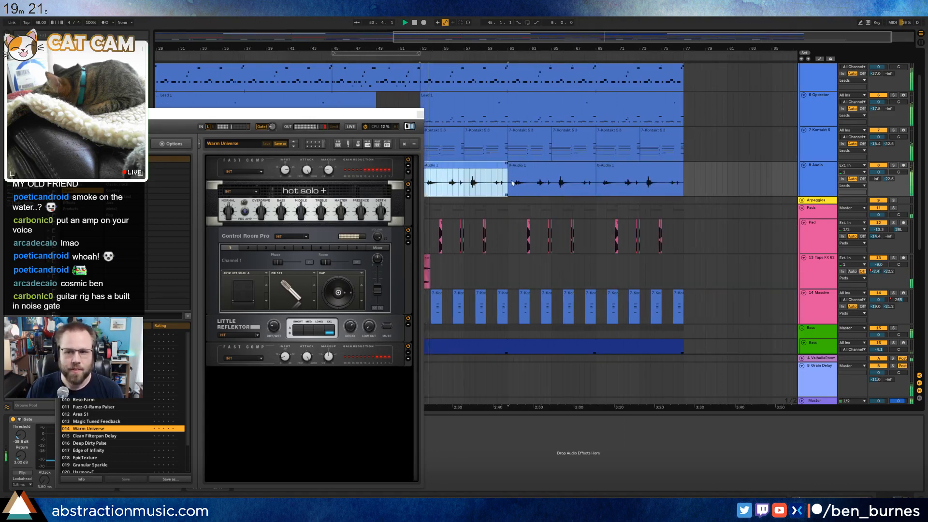
pyautogui.moveTo(888, 178)
pyautogui.mouseDown()
pyautogui.moveTo(876, 157)
pyautogui.moveTo(878, 177)
pyautogui.mouseUp()
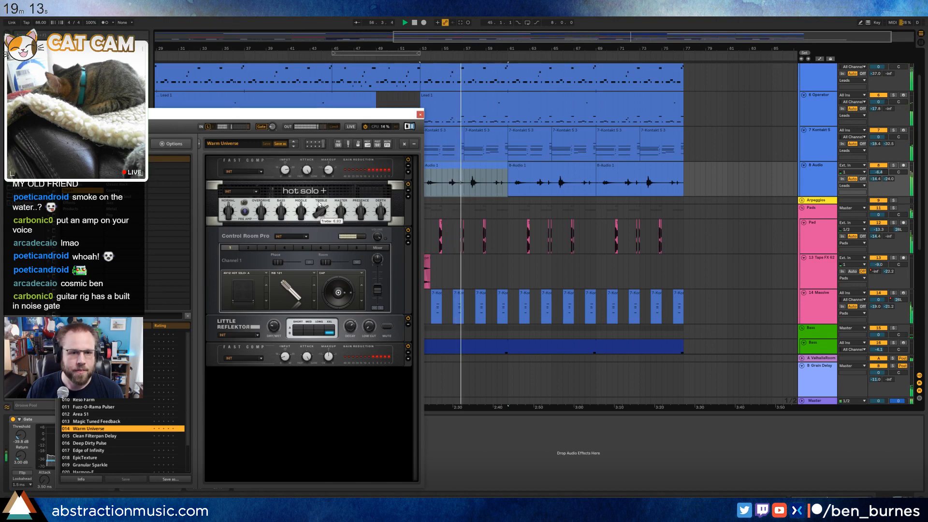
pyautogui.moveTo(319, 212); pyautogui.dragTo(339, 214)
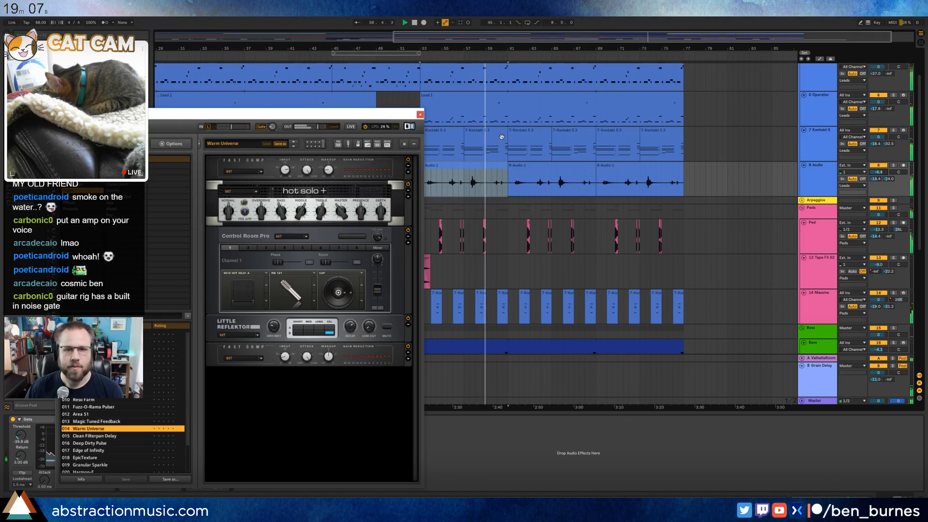
# - Deactivate the Lead 1 clip that starts at bar 53 on the Operator track
pyautogui.click(513, 89)
pyautogui.click(511, 100)
pyautogui.press('0')
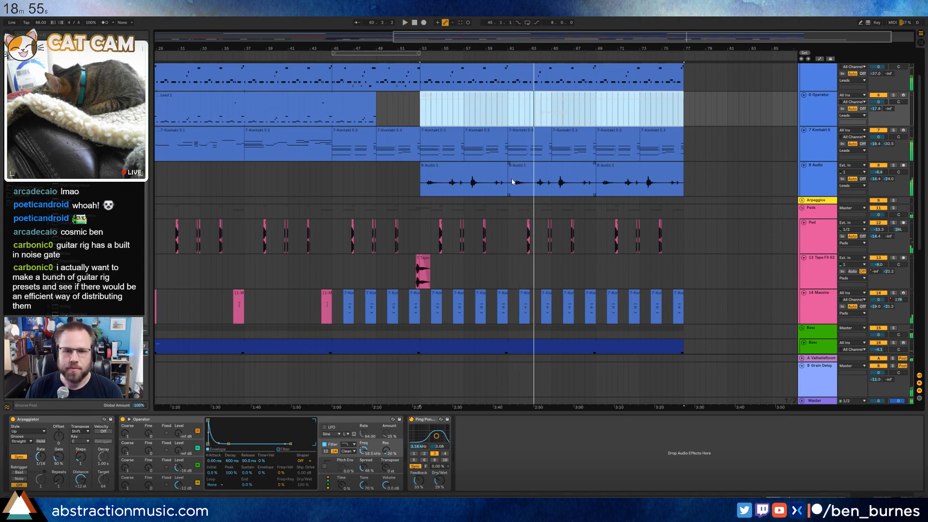
# - Move the Guitar Rig window below the recorded clips, play from about bar 50, and pan the 8 Audio track to 10R
pyautogui.click(464, 173)
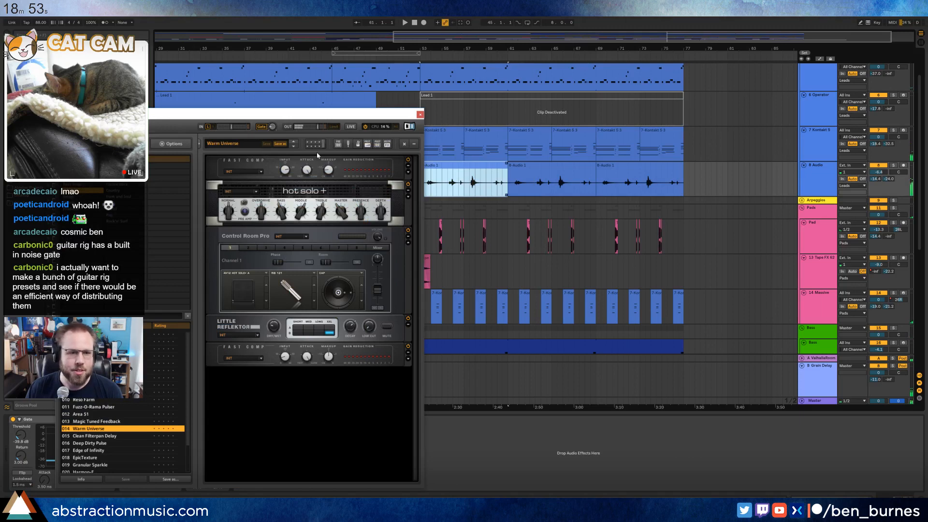
pyautogui.moveTo(300, 123); pyautogui.dragTo(339, 101)
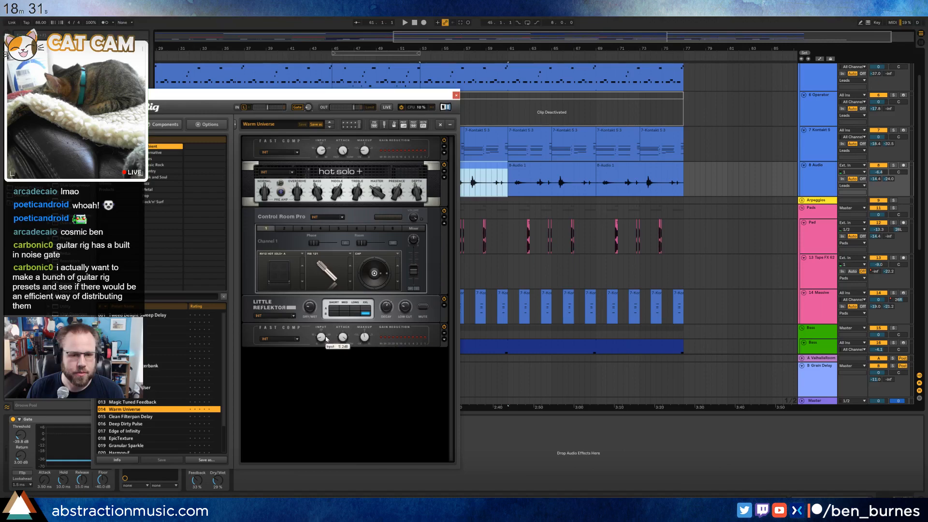
pyautogui.moveTo(444, 98); pyautogui.dragTo(409, 181)
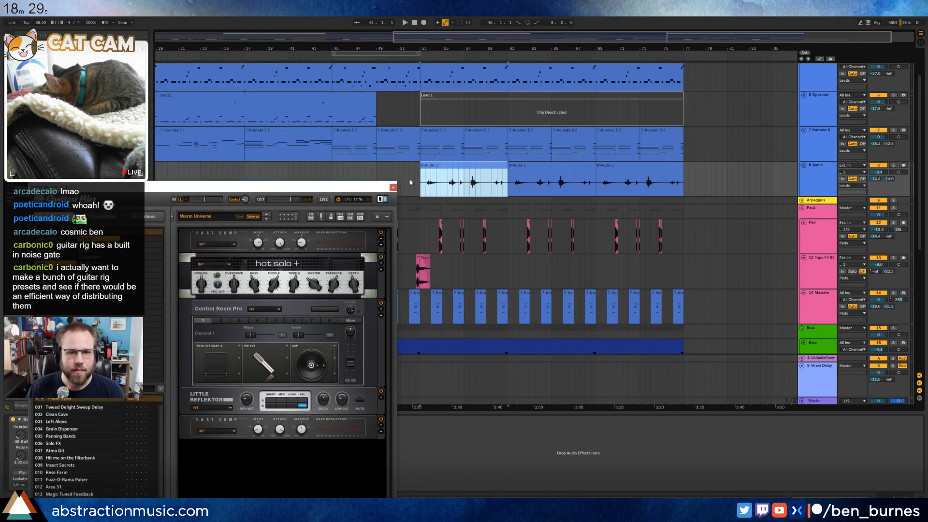
pyautogui.click(393, 169)
pyautogui.press('space')
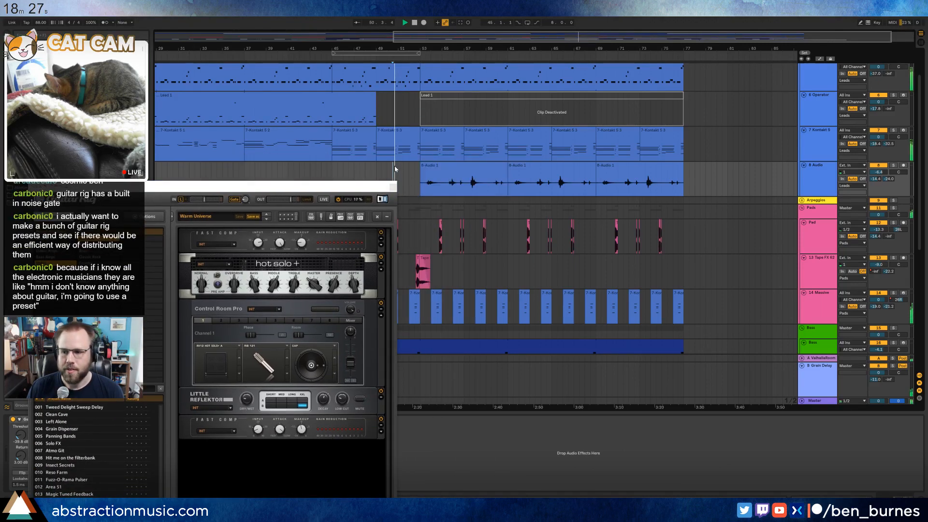
pyautogui.click(700, 234)
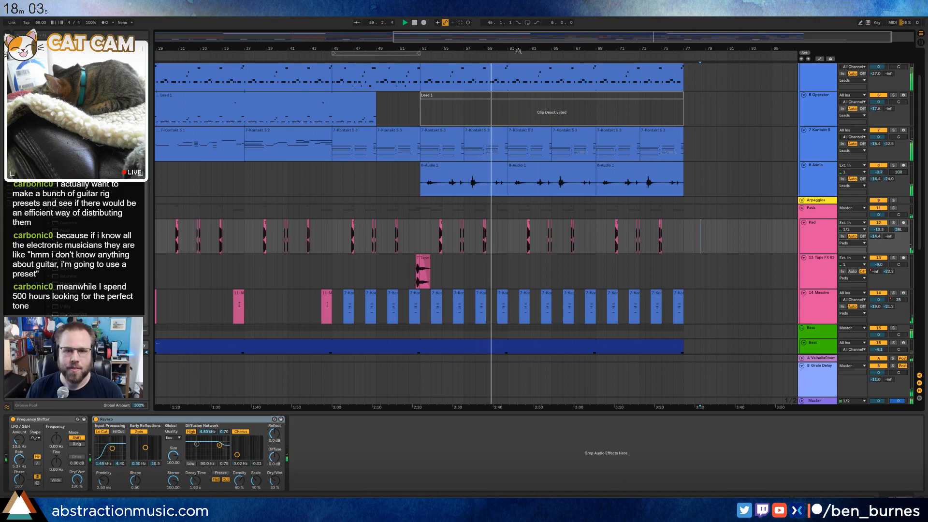
# - Open the first recorded audio clip's waveform for editing and move the Guitar Rig window clear of it
pyautogui.click(420, 180)
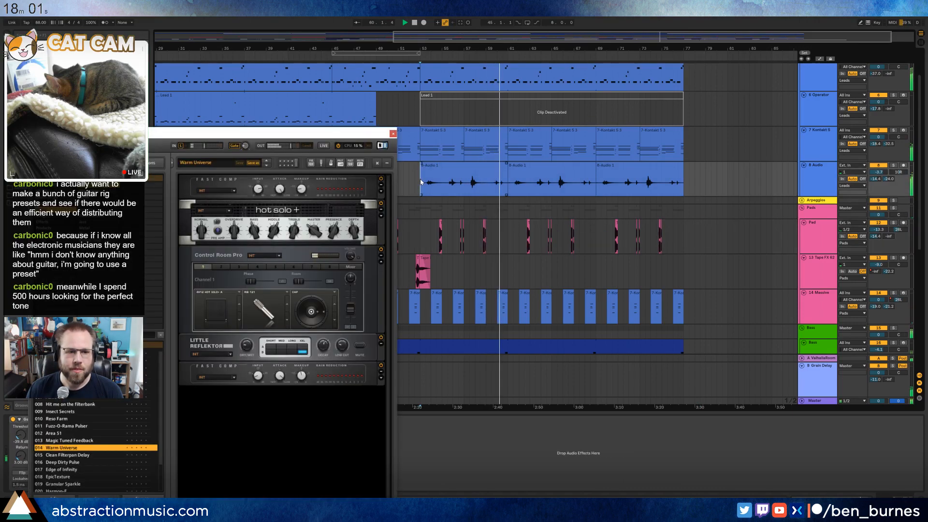
pyautogui.moveTo(261, 135); pyautogui.dragTo(275, 63)
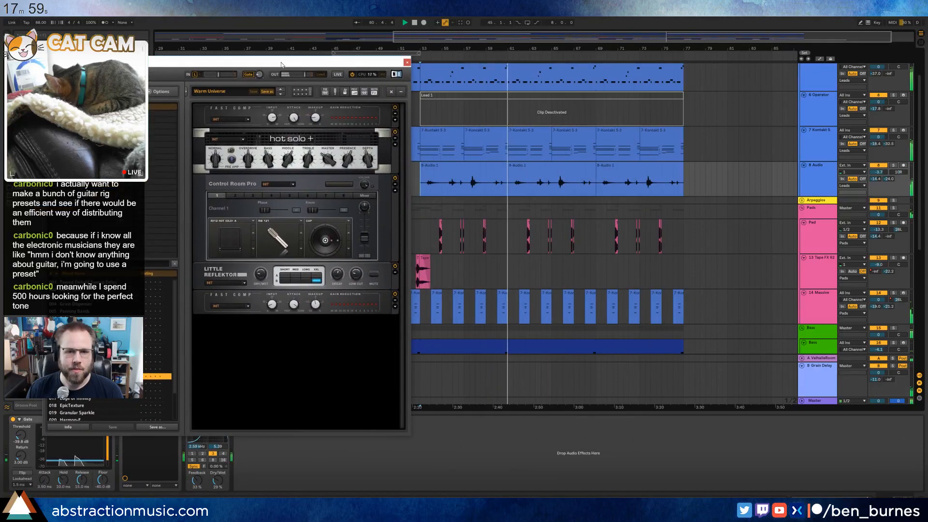
pyautogui.click(486, 170)
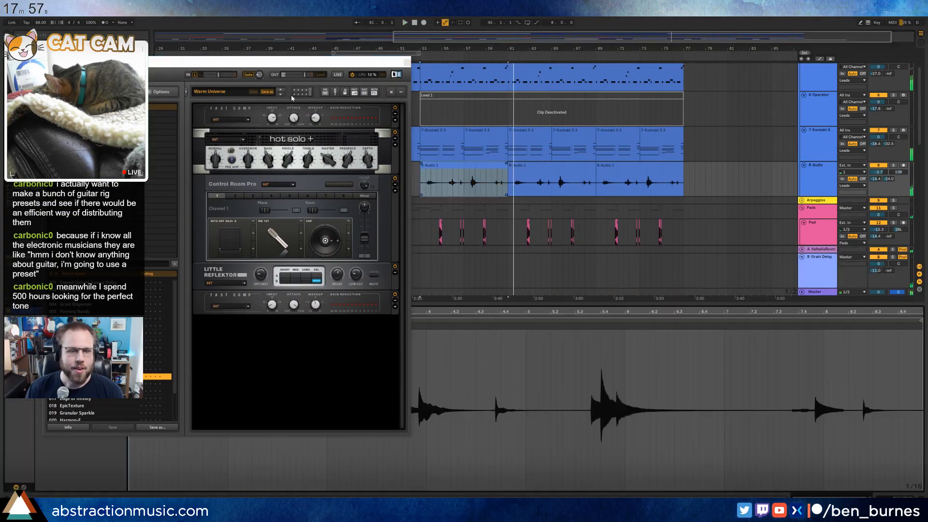
pyautogui.moveTo(329, 67); pyautogui.dragTo(302, 59)
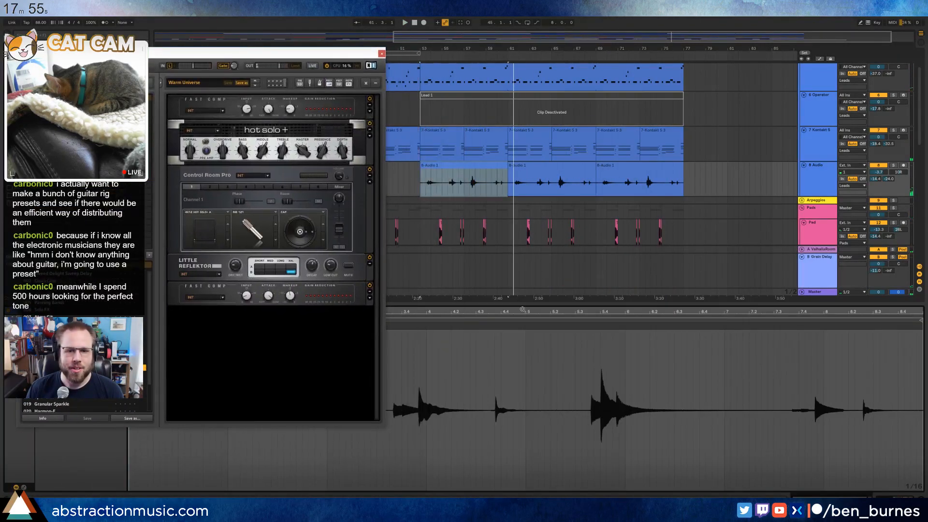
pyautogui.moveTo(523, 309); pyautogui.dragTo(522, 304)
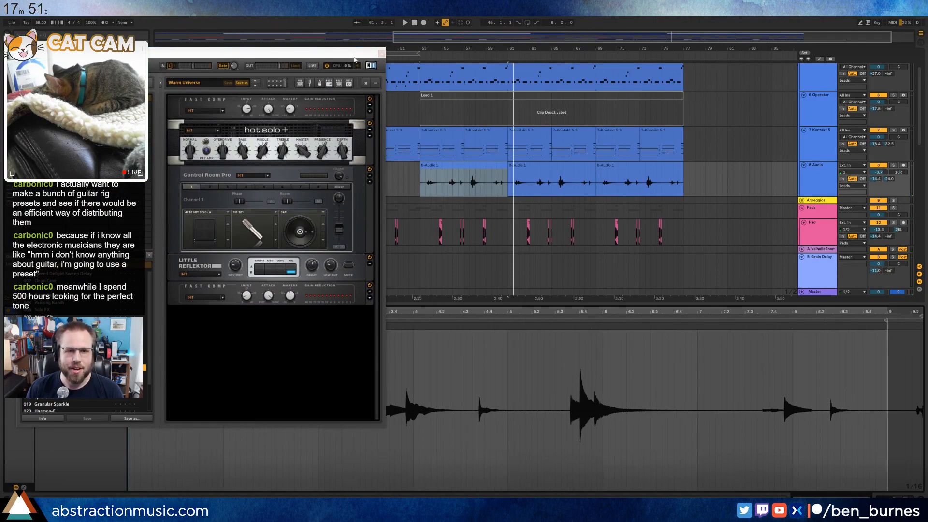
pyautogui.moveTo(354, 60); pyautogui.dragTo(516, 18)
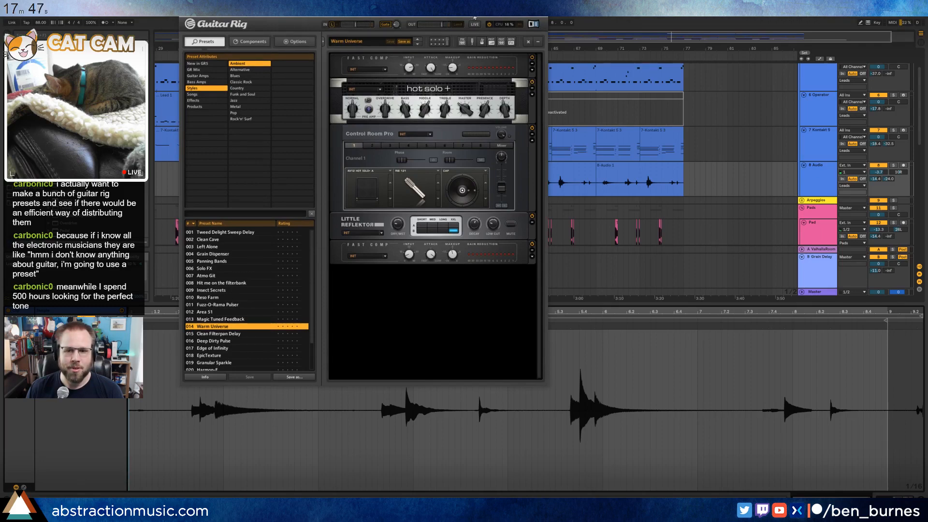
pyautogui.moveTo(487, 18); pyautogui.dragTo(549, 462)
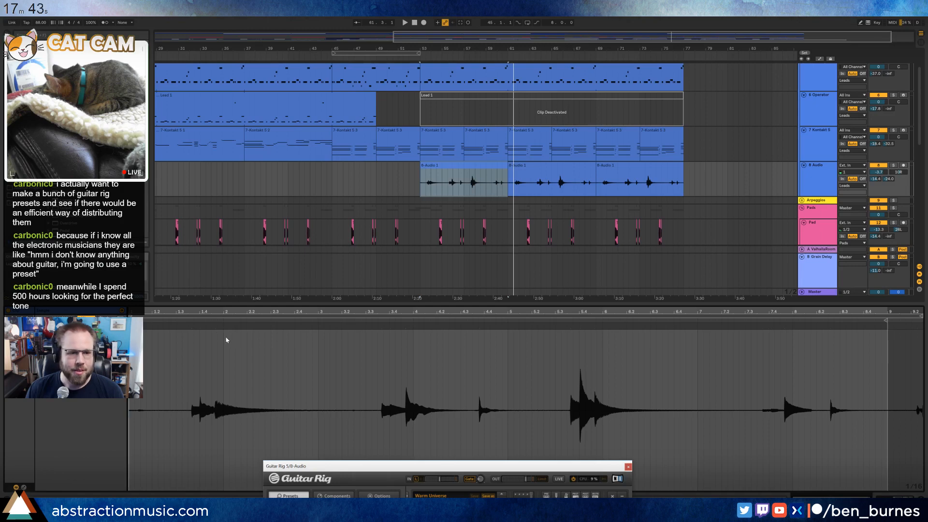
# - Try to warp the clip's transient just before 8 onto the beat, and undo the warp edits
pyautogui.click(564, 320)
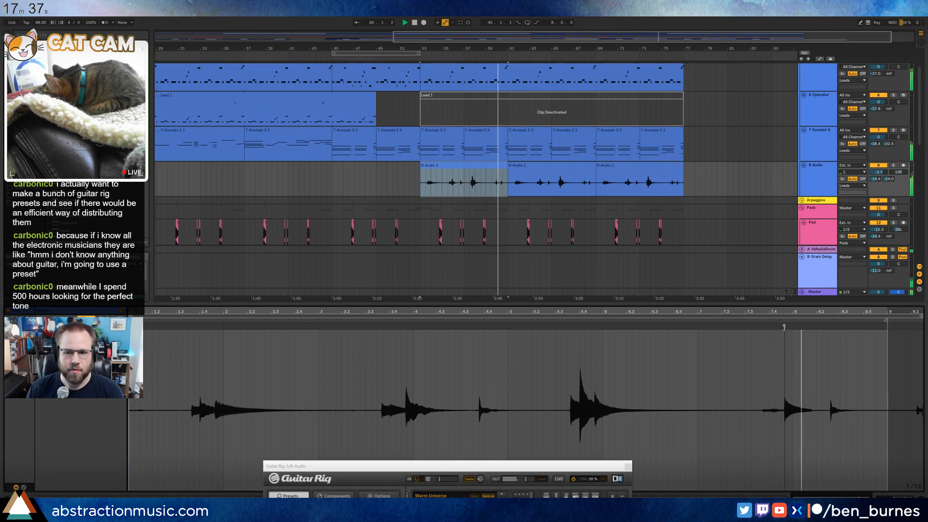
pyautogui.moveTo(784, 327); pyautogui.dragTo(792, 325)
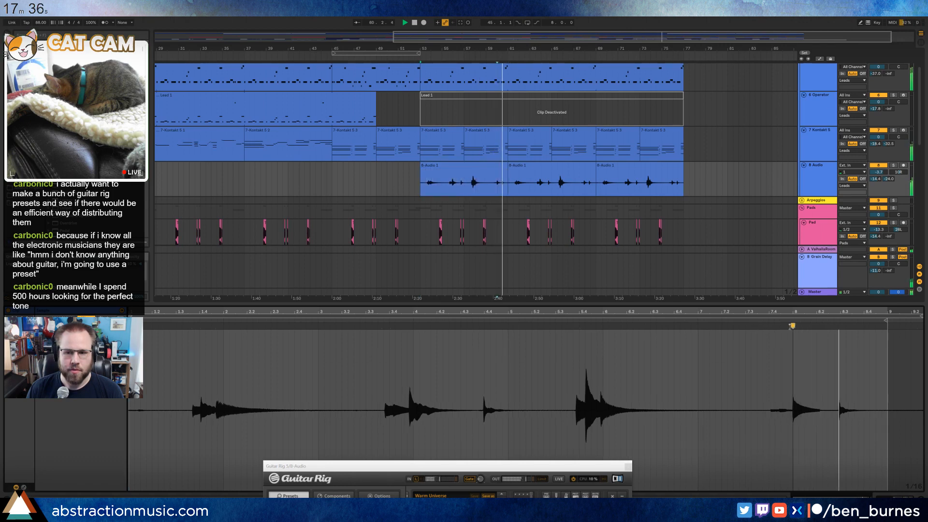
pyautogui.doubleClick(839, 325)
pyautogui.hotkey('ctrl', 'z')
pyautogui.hotkey('ctrl', 'z')
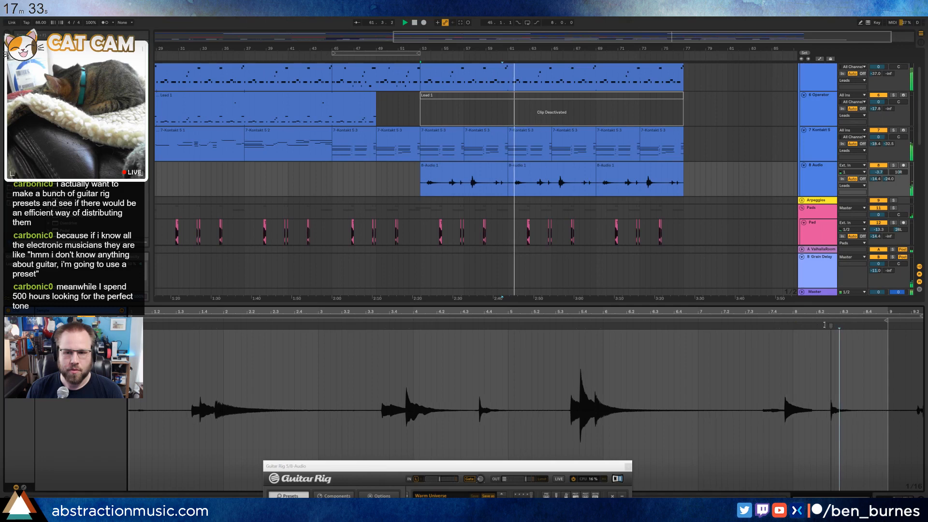
# - Pin warp markers at 7 and just before 8.3, and pull the transient just before 8 onto the beat
pyautogui.doubleClick(696, 325)
pyautogui.moveTo(783, 326); pyautogui.dragTo(796, 327)
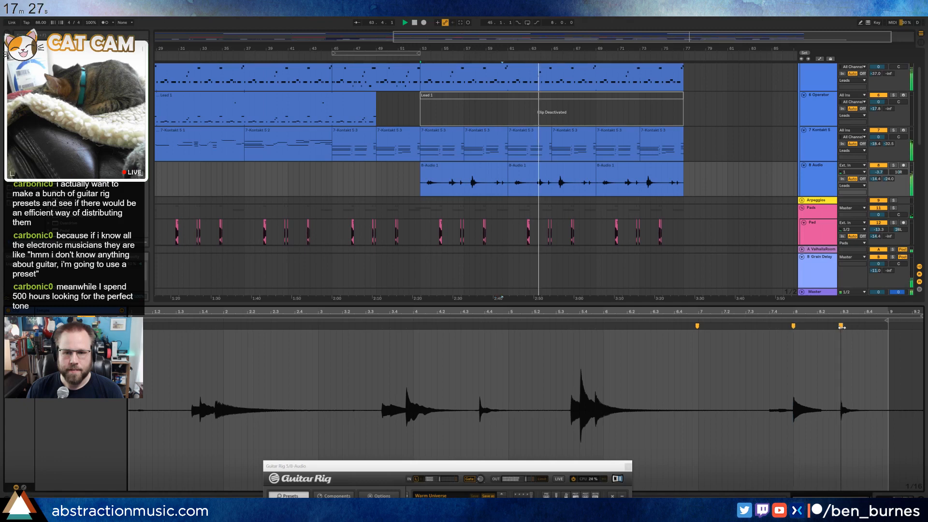
pyautogui.doubleClick(839, 326)
# - Replace the second and third clips on the 8 Audio track with copies of the warped first clip
pyautogui.click(500, 168)
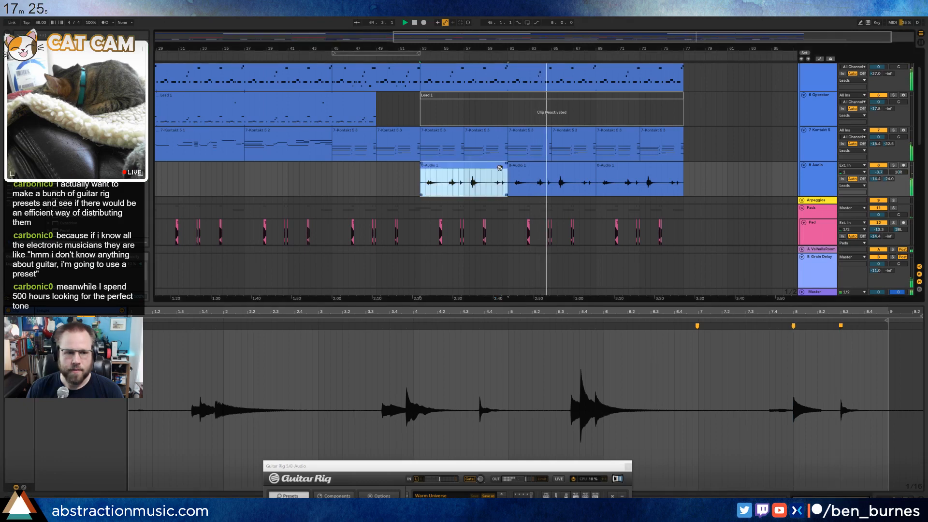
pyautogui.click(510, 195)
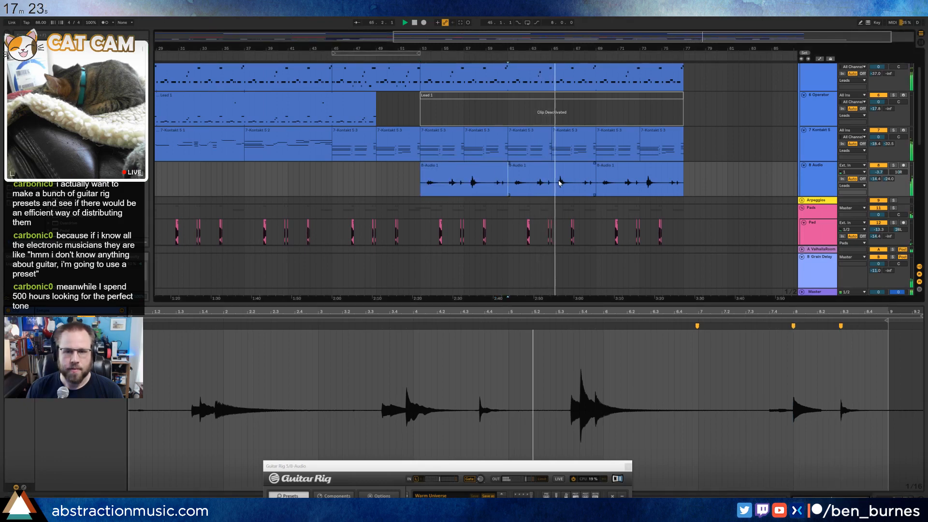
pyautogui.hotkey('ctrl', 'v')
pyautogui.hotkey('ctrl', 'd')
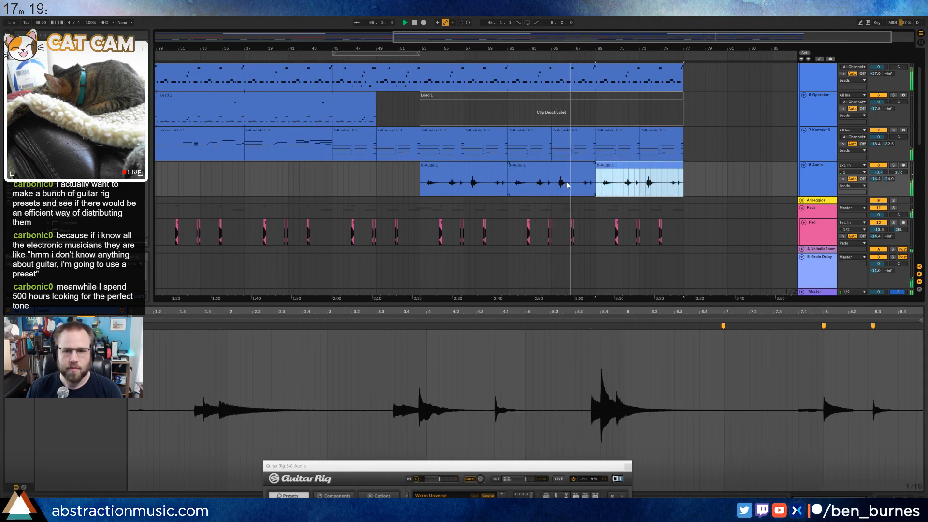
# - Bring the device chain back into view and delete the 8 Audio clip that starts at bar 69
pyautogui.hotkey('shift', 'Tab')
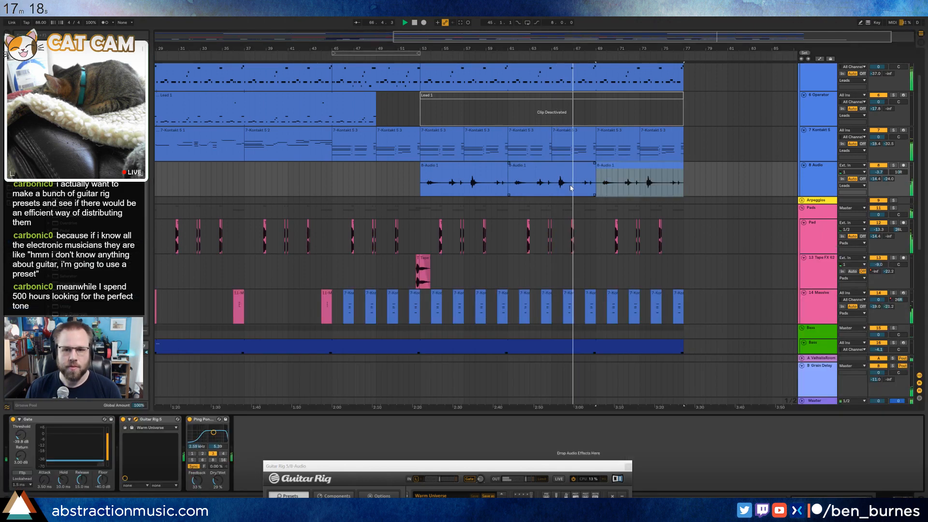
pyautogui.click(646, 166)
pyautogui.press('Delete')
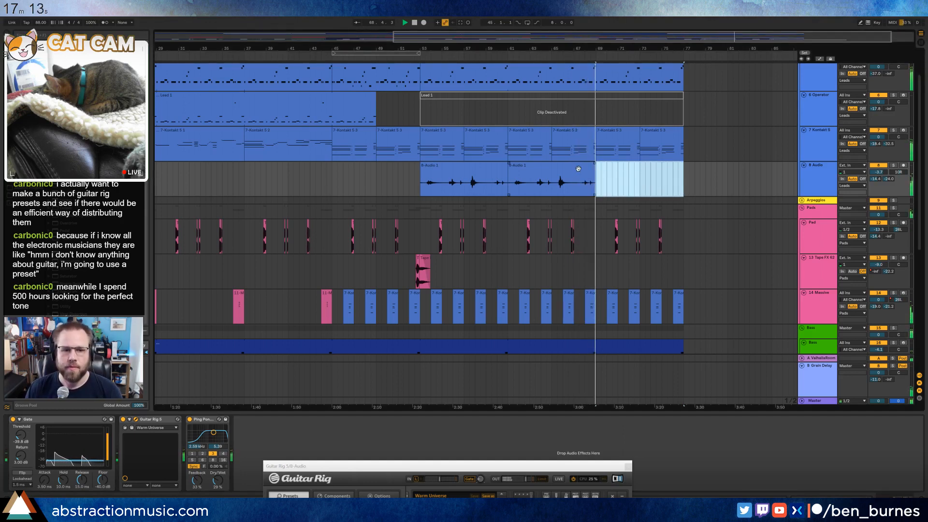
pyautogui.click(623, 177)
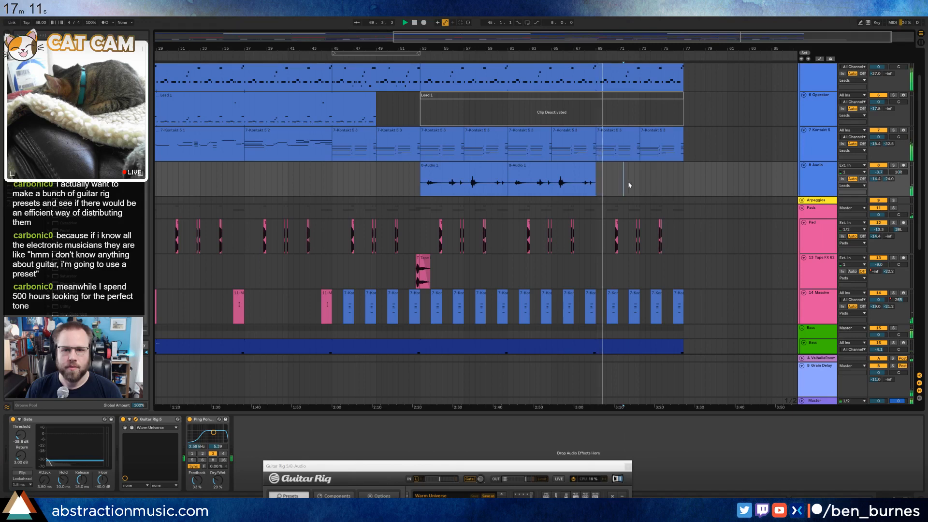
# - Add an Auto Filter after the Compressor on the Lead track
pyautogui.scroll(1, 623, 178)
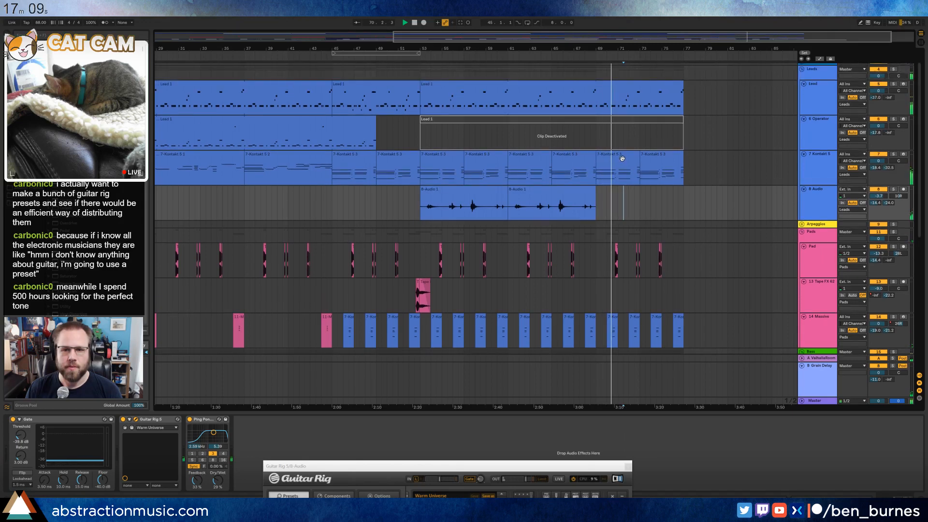
pyautogui.click(614, 84)
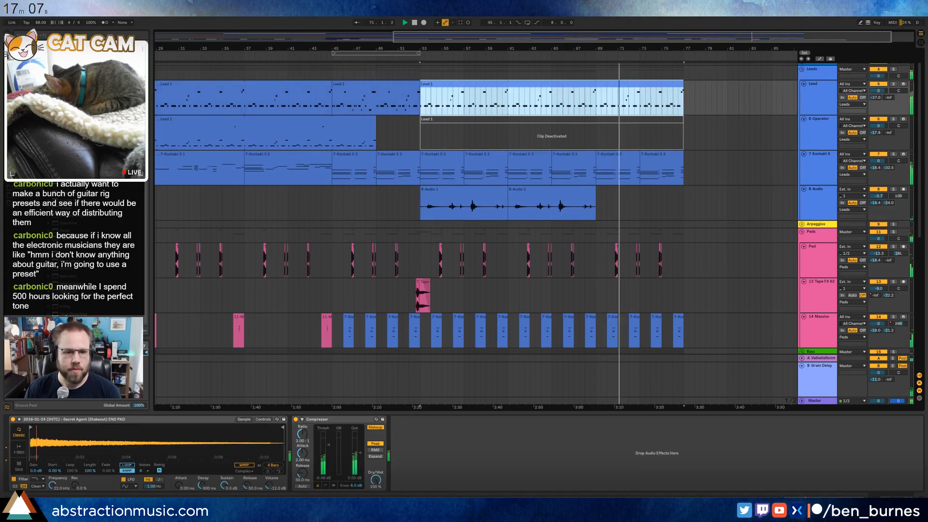
pyautogui.click(97, 193)
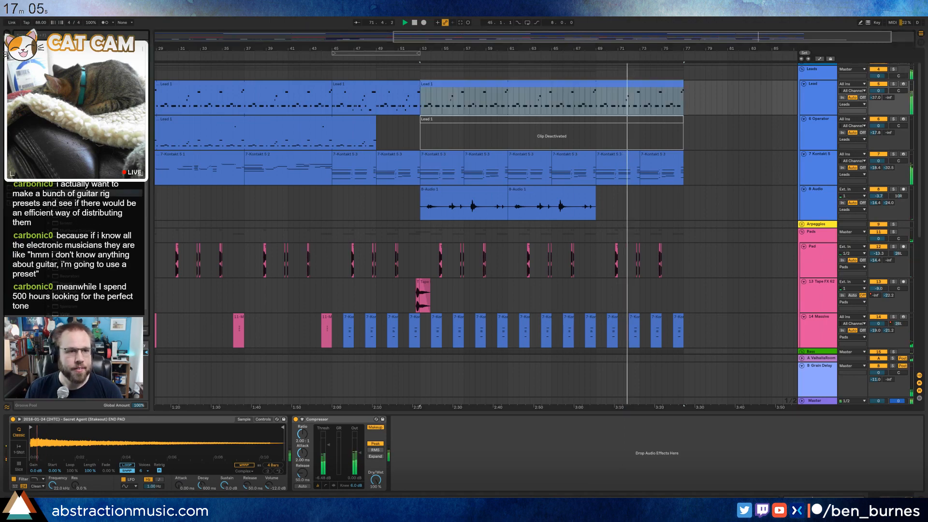
pyautogui.moveTo(97, 193); pyautogui.dragTo(459, 465)
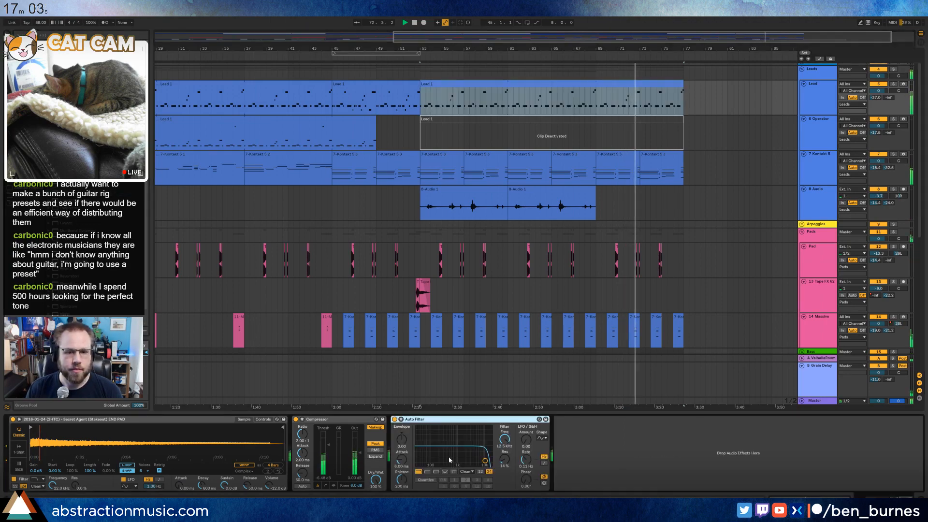
# - Automate the Lead track's Auto Filter frequency to fall from about bar 67 to about 210 Hz at bar 77
pyautogui.press('a')
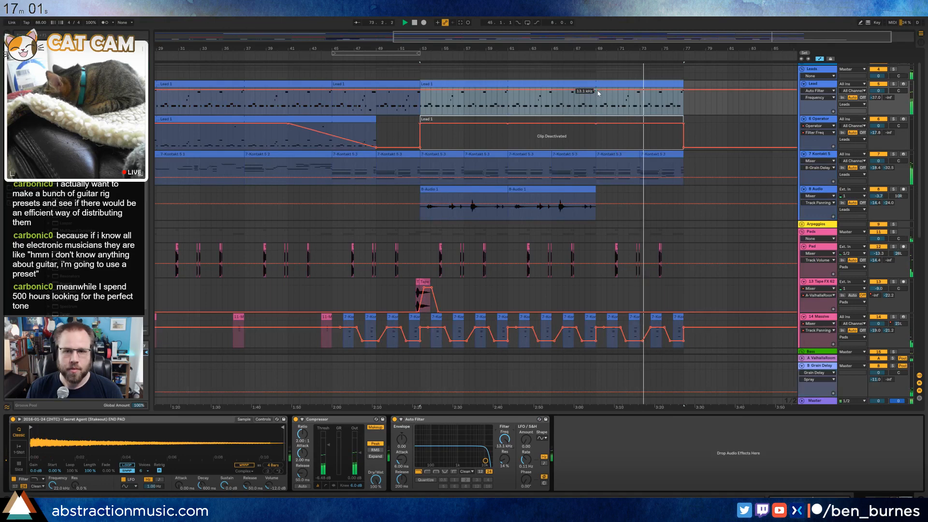
pyautogui.click(687, 98)
pyautogui.click(574, 89)
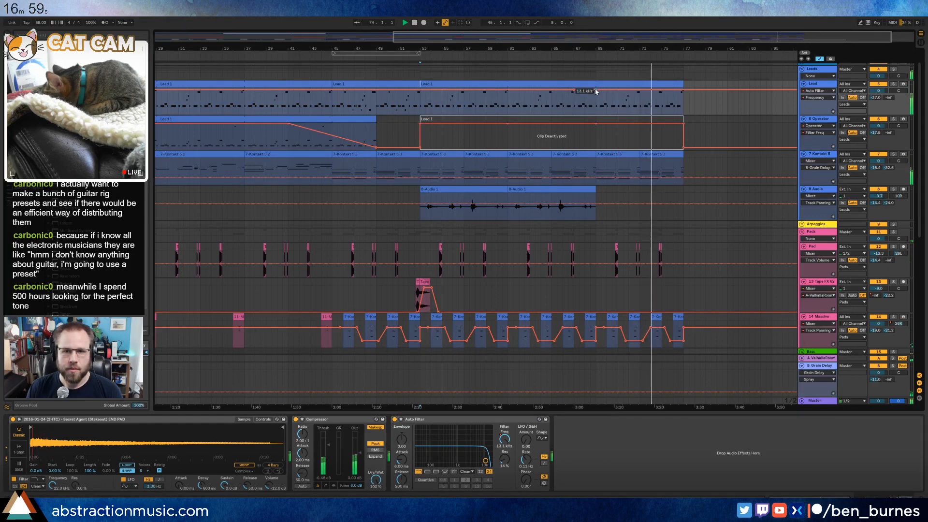
pyautogui.moveTo(595, 90); pyautogui.dragTo(681, 106)
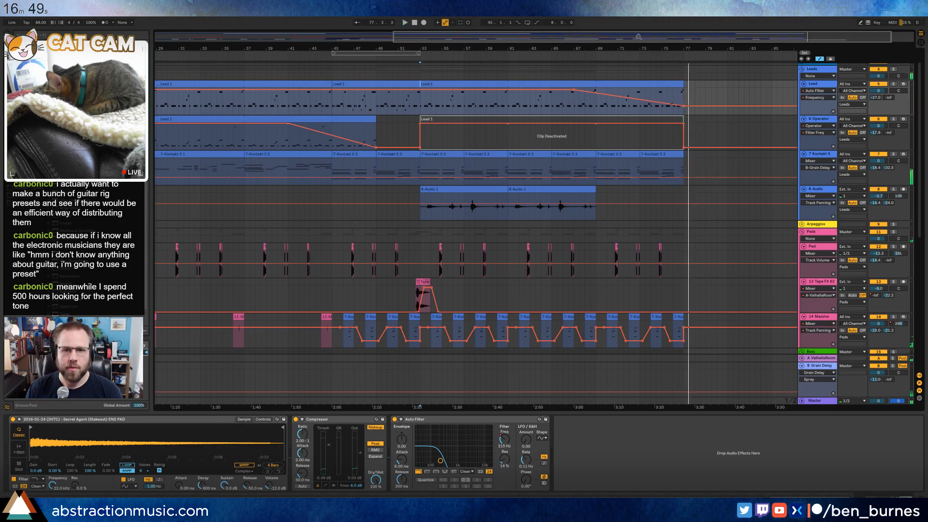
# - Extend the Bass clip's end slightly past bar 77 and select the last Drum Rack clip
pyautogui.moveTo(638, 36); pyautogui.dragTo(700, 37)
pyautogui.scroll(-4, 711, 273)
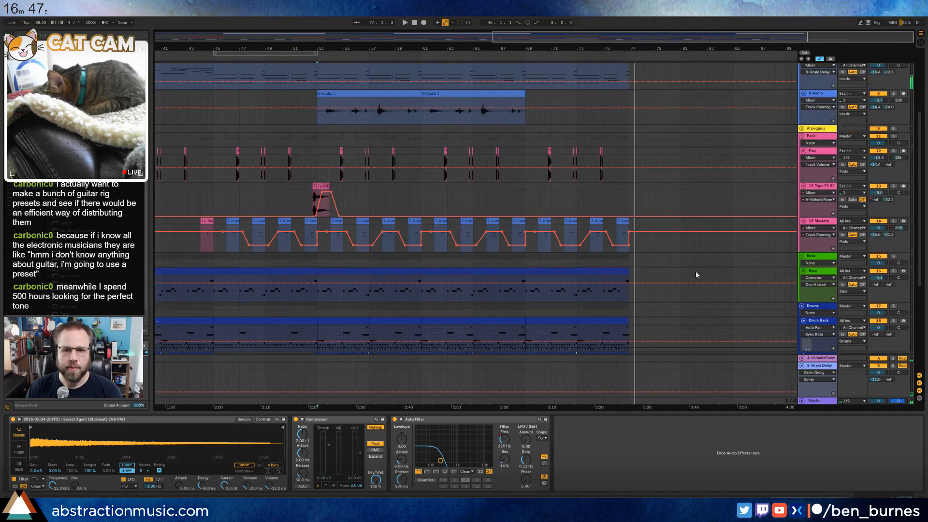
pyautogui.scroll(-1, 696, 274)
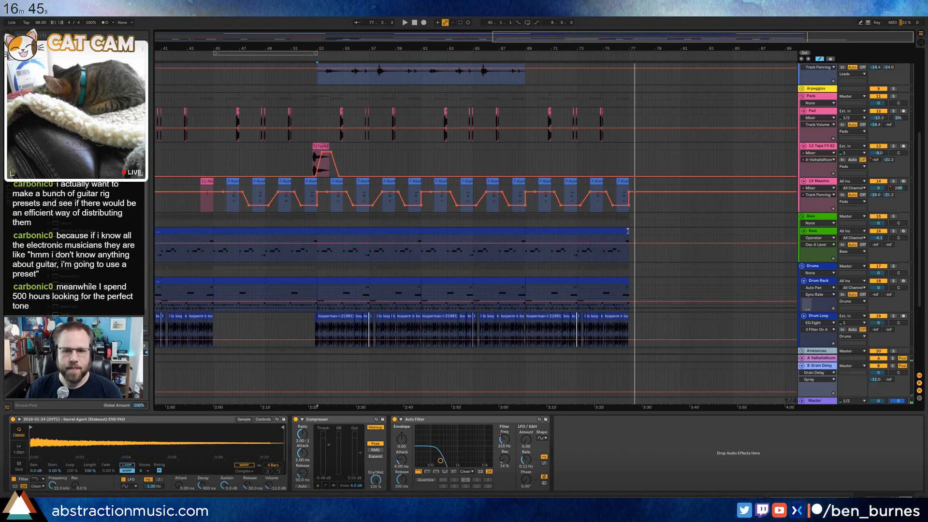
pyautogui.moveTo(628, 234); pyautogui.dragTo(639, 232)
pyautogui.click(613, 279)
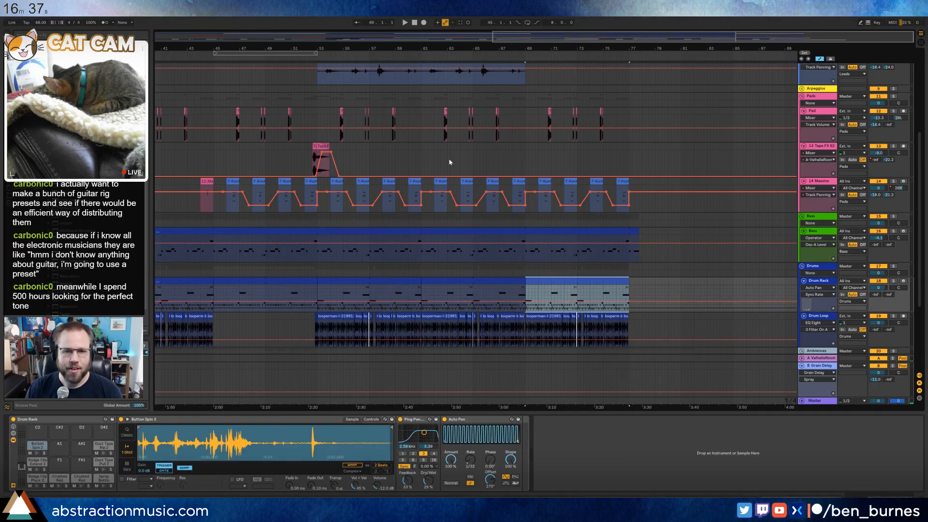
# - Raise the end level of the Lead's filter frequency automation to 972 Hz and play from bar 75
pyautogui.moveTo(536, 43); pyautogui.dragTo(536, 15)
pyautogui.scroll(4, 399, 166)
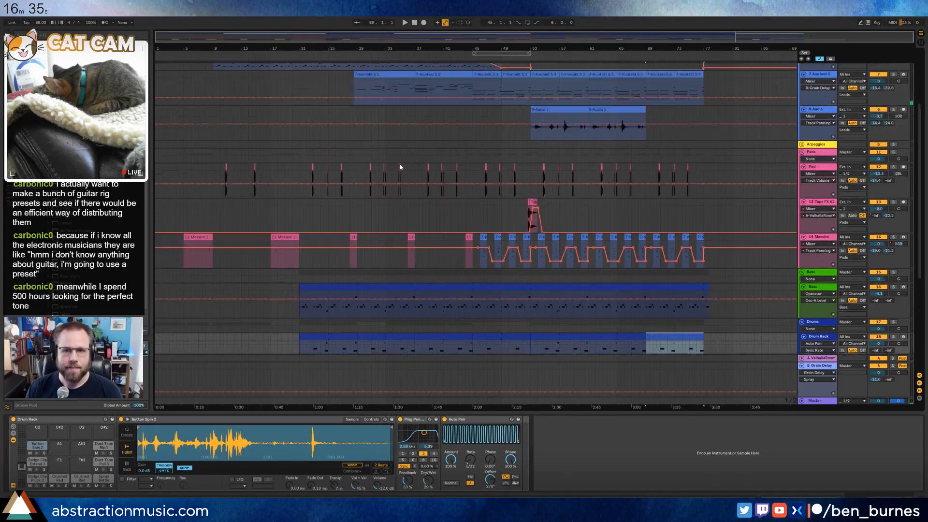
pyautogui.scroll(2, 713, 113)
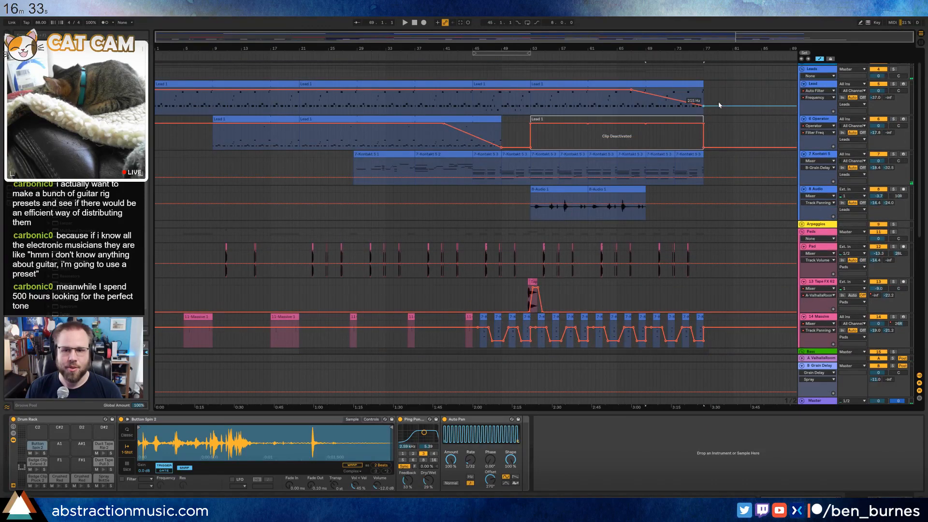
pyautogui.moveTo(717, 101); pyautogui.dragTo(718, 100)
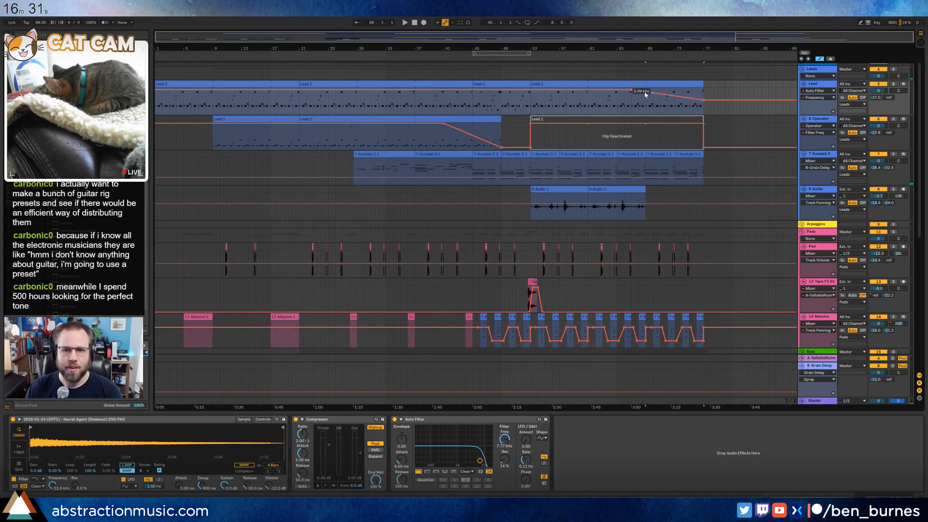
pyautogui.click(689, 108)
pyautogui.press('space')
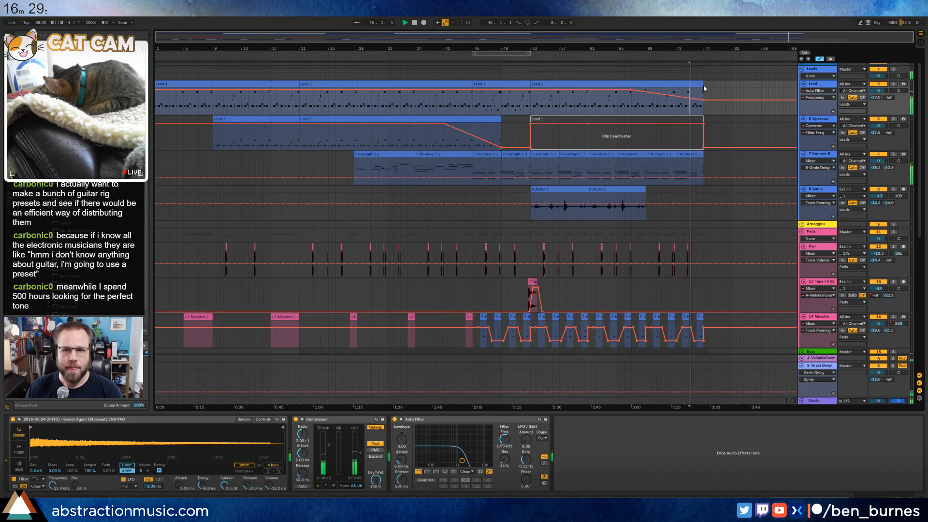
# - Extend the last Lead clip beyond bar 77 and trim its end to 77.4.1
pyautogui.moveTo(703, 85)
pyautogui.mouseDown()
pyautogui.moveTo(794, 85)
pyautogui.moveTo(750, 84)
pyautogui.mouseUp()
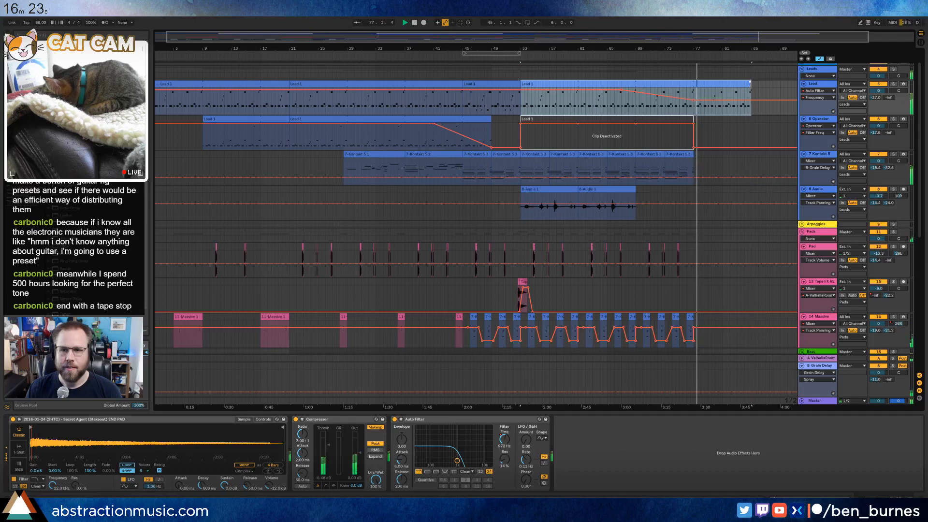
pyautogui.scroll(4, 720, 143)
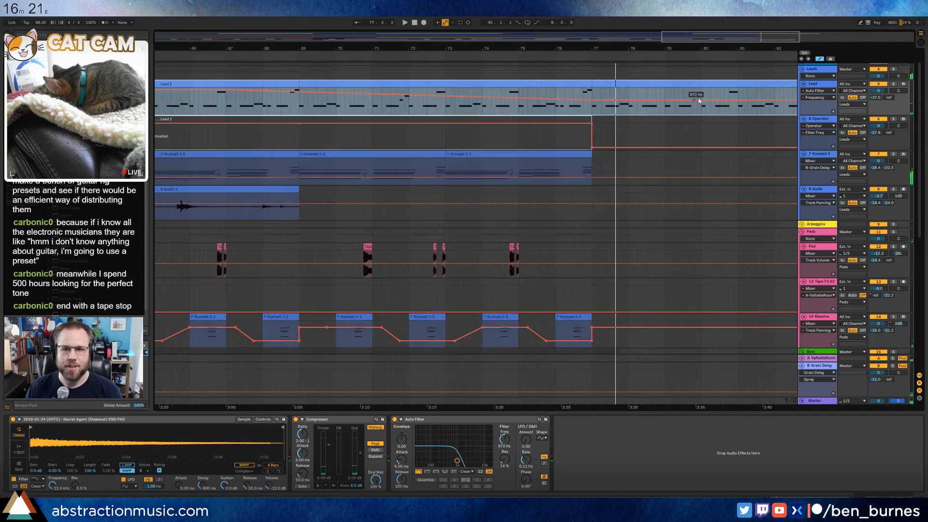
pyautogui.moveTo(692, 40); pyautogui.dragTo(729, 27)
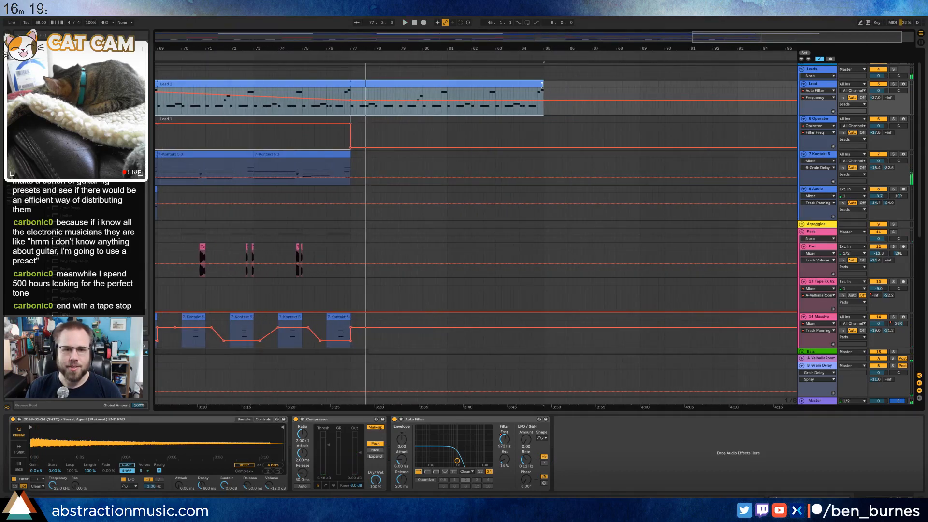
pyautogui.moveTo(542, 85); pyautogui.dragTo(368, 94)
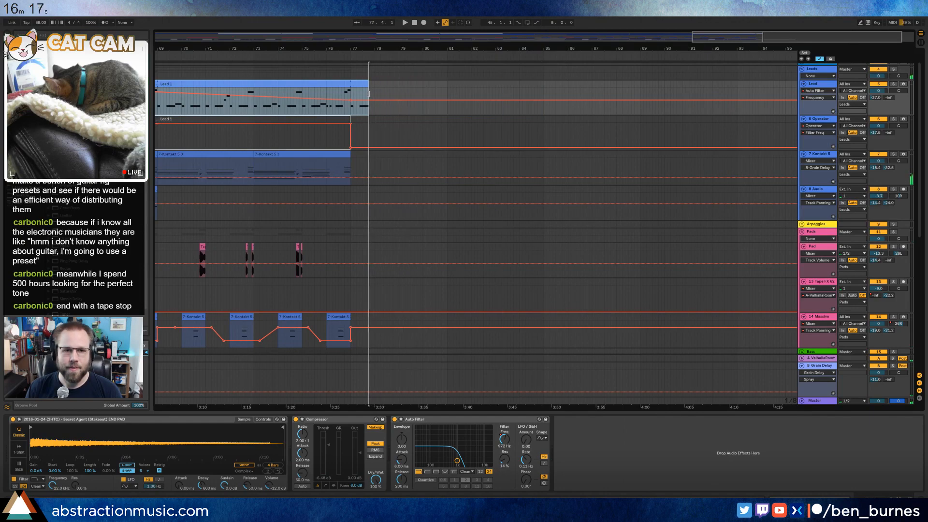
# - Add a Ping Pong Delay ahead of the mastering rack on the Master track, switch it off and unfold its Device On automation
pyautogui.scroll(-5, 428, 232)
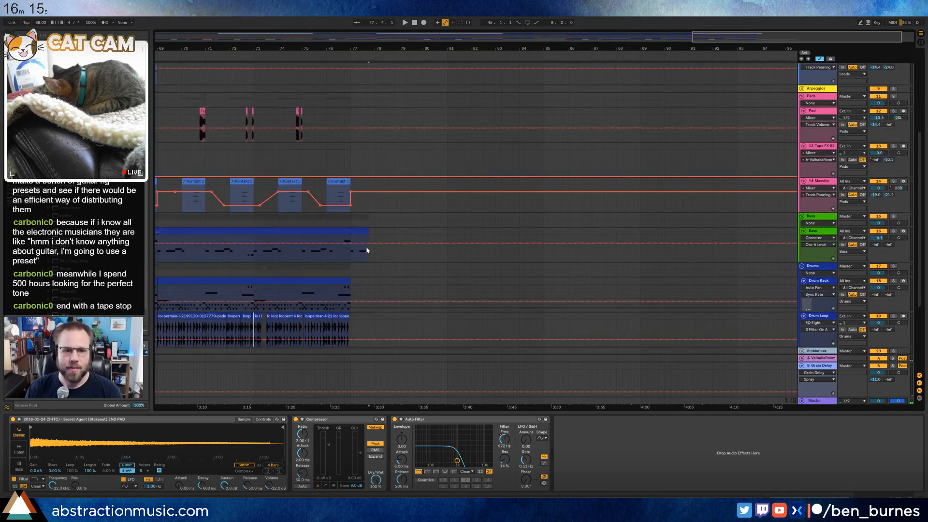
pyautogui.scroll(-4, 396, 314)
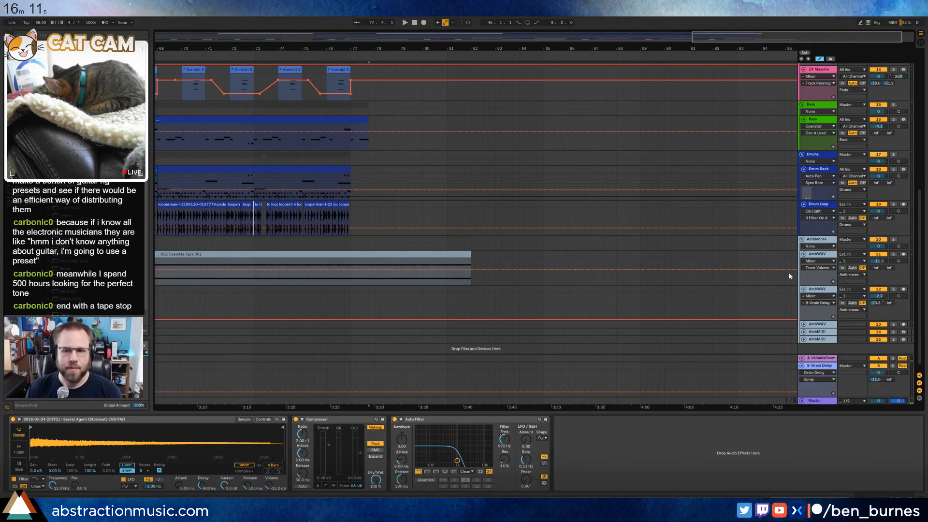
pyautogui.click(816, 401)
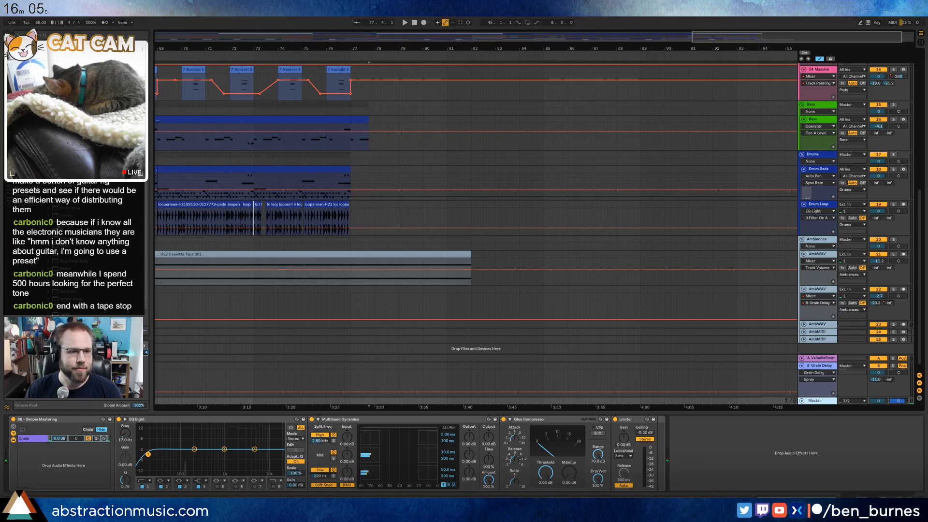
pyautogui.moveTo(59, 261); pyautogui.dragTo(11, 438)
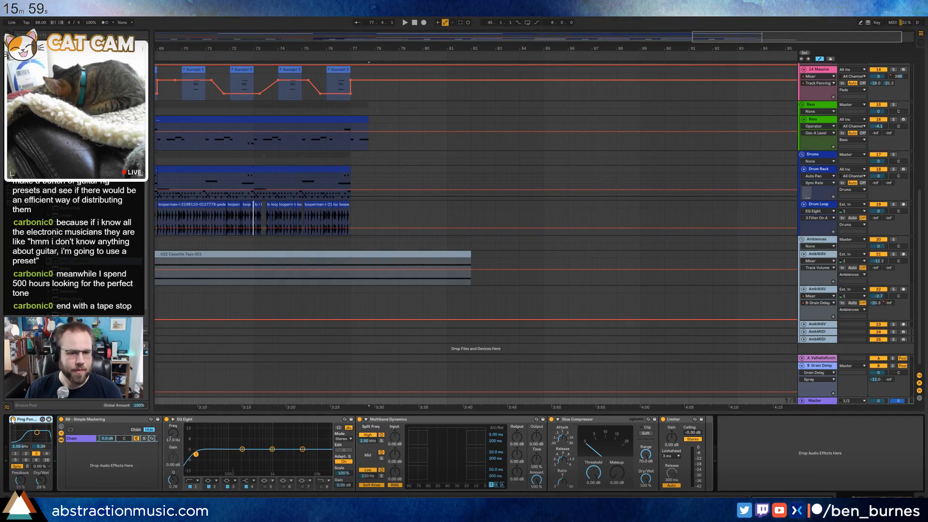
pyautogui.scroll(-1, 369, 360)
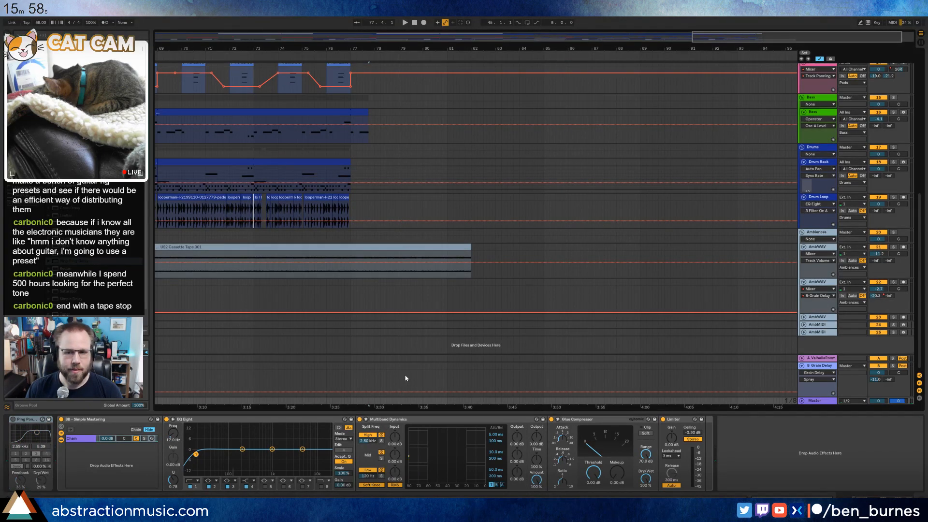
pyautogui.click(801, 401)
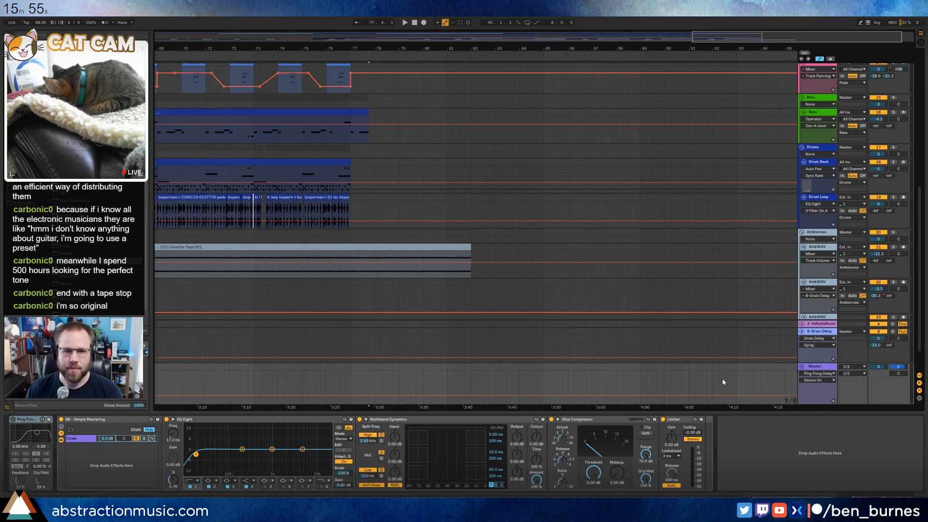
# - Trim the Cassette Tape 001 clip to end at bar 78 and automate the Master's Ping Pong Delay on from bar 77 to 78
pyautogui.moveTo(466, 247); pyautogui.dragTo(374, 249)
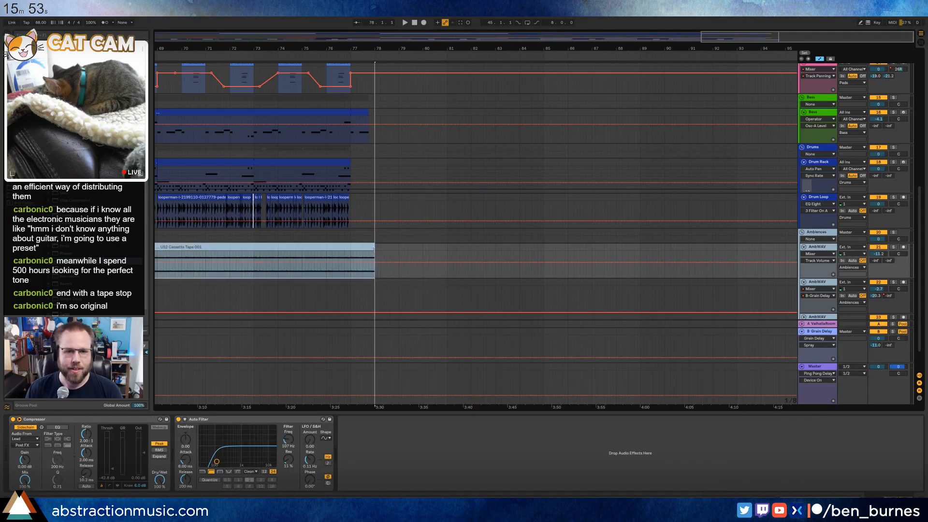
pyautogui.click(350, 396)
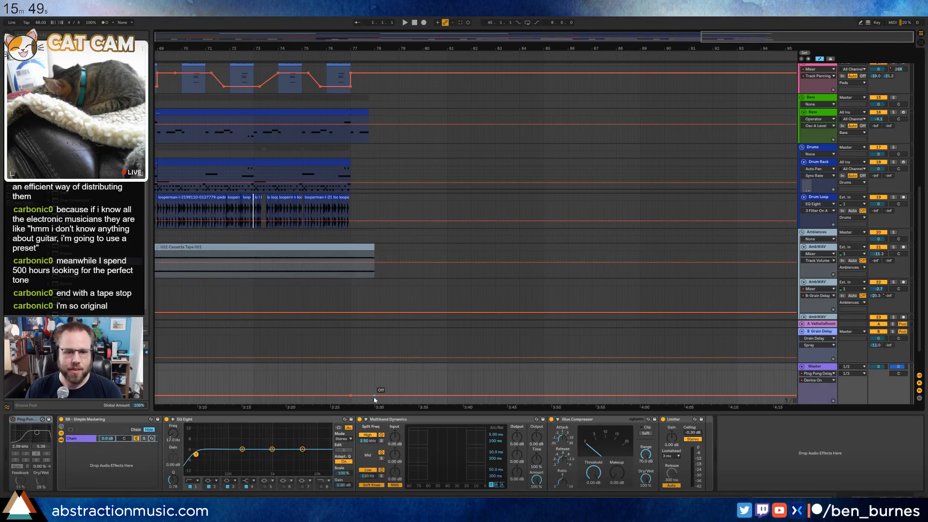
pyautogui.moveTo(359, 396)
pyautogui.mouseDown()
pyautogui.moveTo(362, 379)
pyautogui.moveTo(350, 378)
pyautogui.mouseUp()
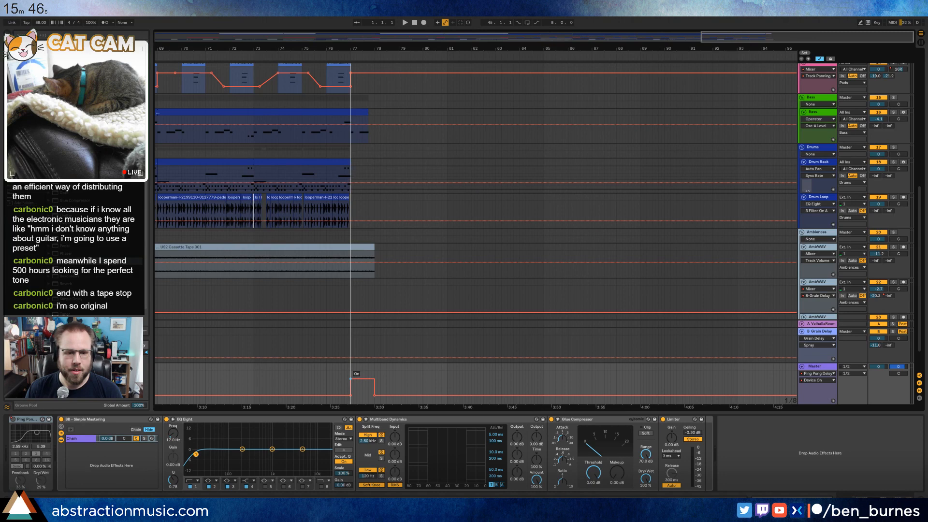
# - Set the Master's Ping Pong Delay feedback to 0%, change its delay mode and switch its delay time from synced to milliseconds
pyautogui.click(35, 475)
pyautogui.rightClick(36, 419)
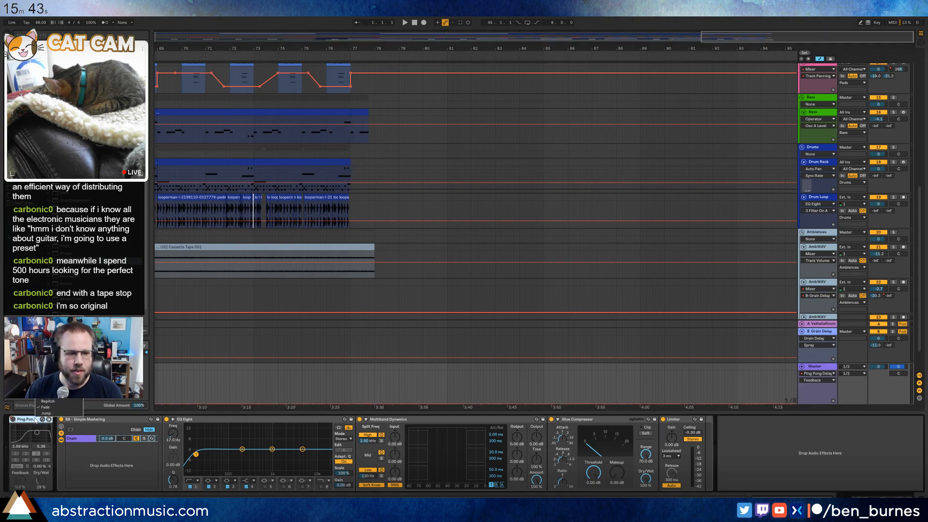
pyautogui.click(46, 413)
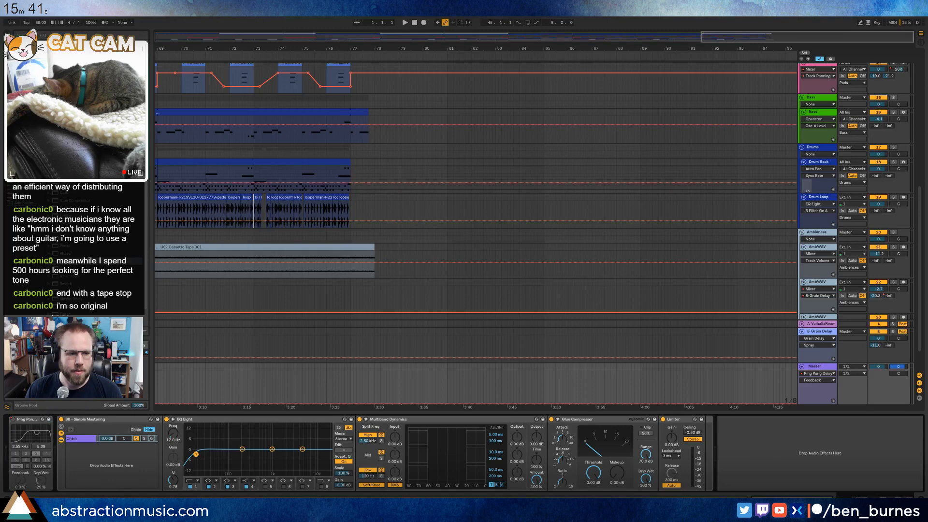
pyautogui.moveTo(18, 480)
pyautogui.mouseDown()
pyautogui.moveTo(20, 462)
pyautogui.moveTo(41, 477)
pyautogui.moveTo(19, 496)
pyautogui.mouseUp()
pyautogui.click(18, 468)
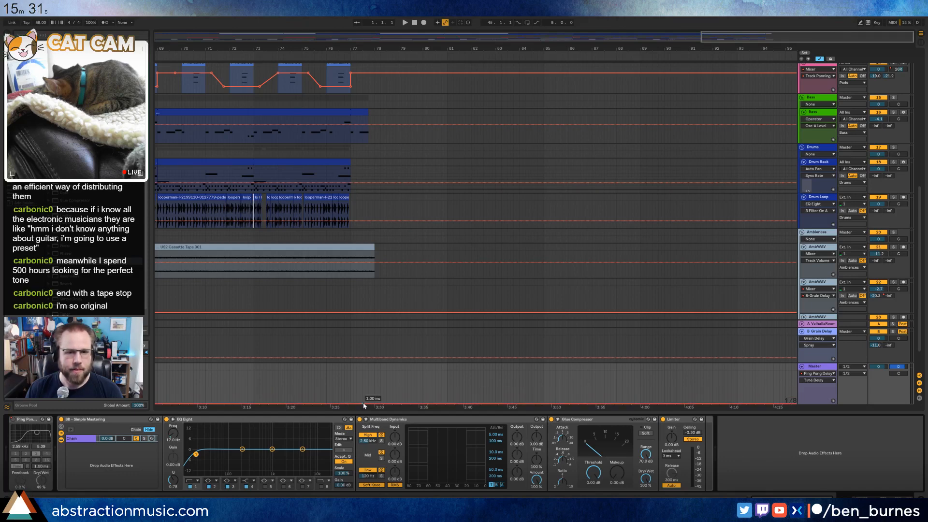
# - Automate the Ping Pong Delay's Time Delay to ramp from 1 ms to 999 ms just before bar 78 and play the ending
pyautogui.moveTo(373, 404); pyautogui.dragTo(375, 370)
pyautogui.click(346, 382)
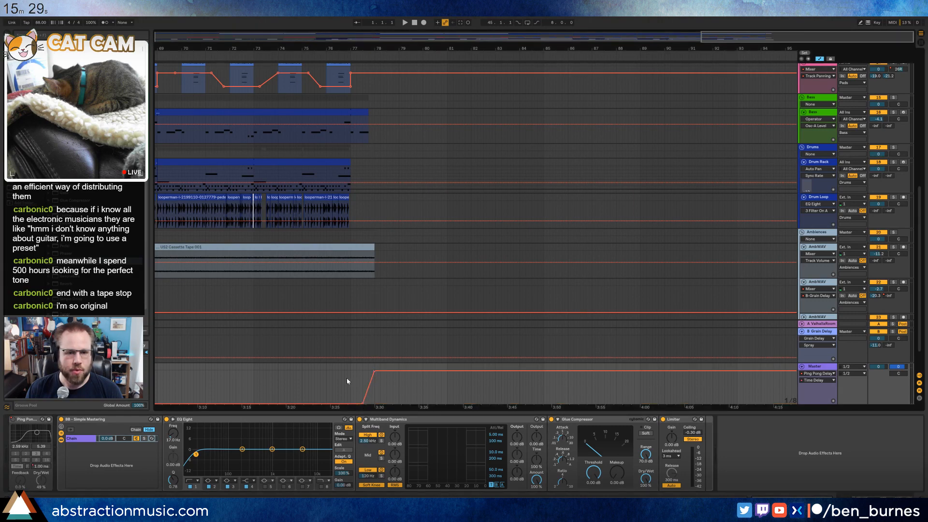
pyautogui.press('space')
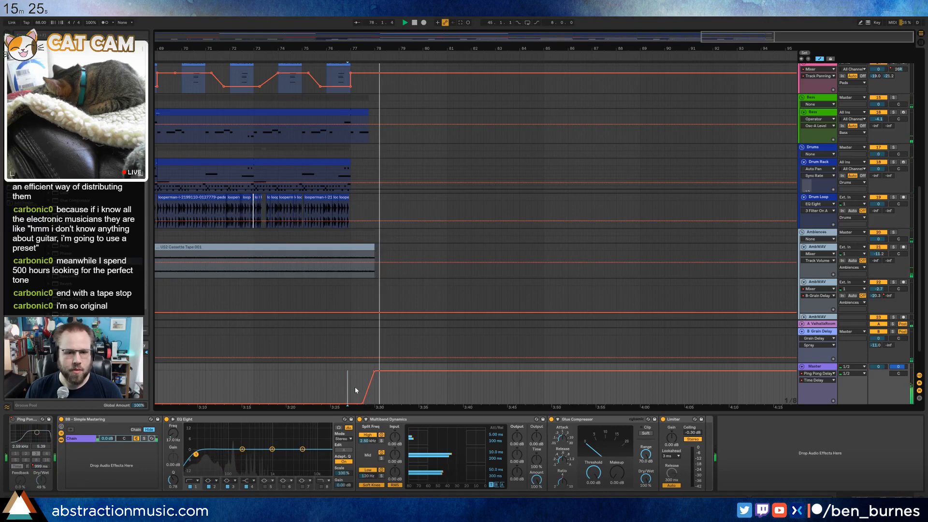
# - Remove the switch-off point at bar 78 from the Ping Pong Delay's Device On automation
pyautogui.rightClick(14, 419)
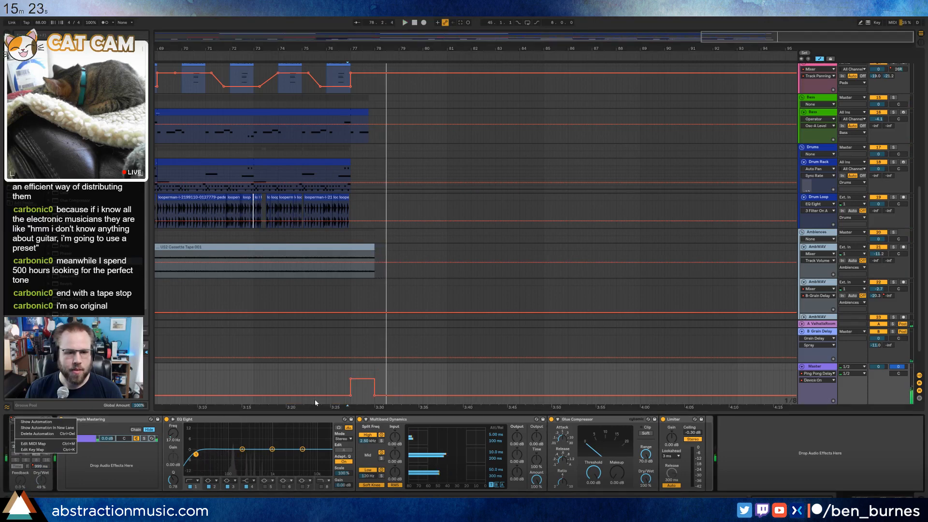
pyautogui.click(375, 396)
pyautogui.click(374, 395)
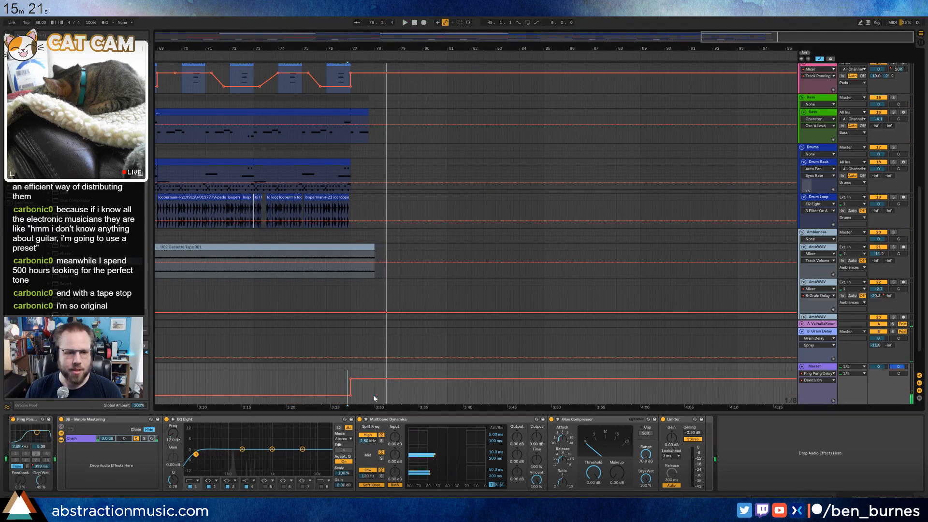
# - Set the Ping Pong Delay's Dry/Wet to 100% and play the ending from about bar 77
pyautogui.click(40, 480)
pyautogui.press('space')
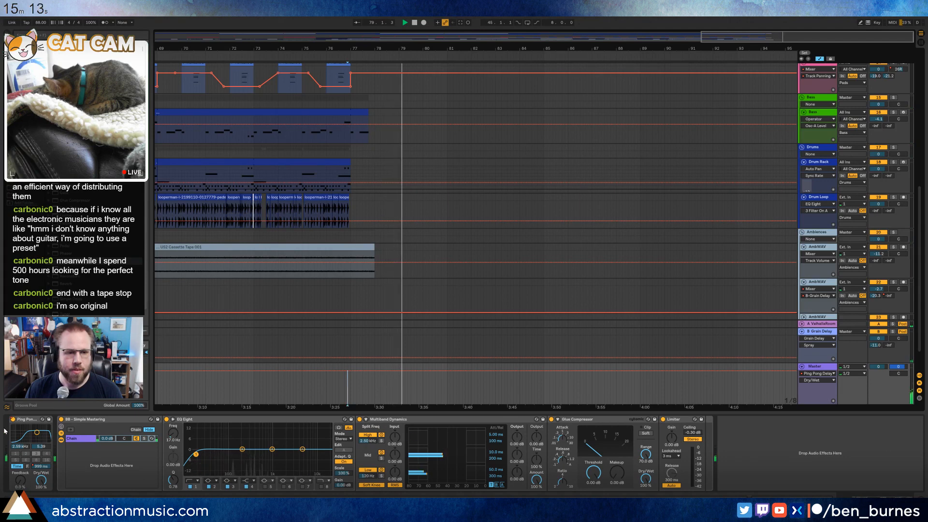
pyautogui.press('space')
pyautogui.click(349, 387)
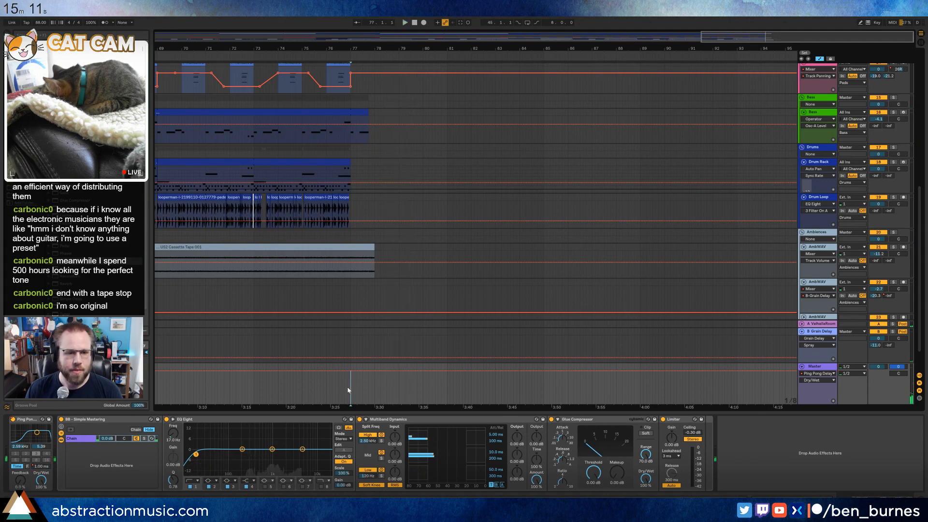
# - Curve the Time Delay ramp before bar 78, lower its end level to 638 ms and play from bar 77
pyautogui.click(40, 466)
pyautogui.click(405, 389)
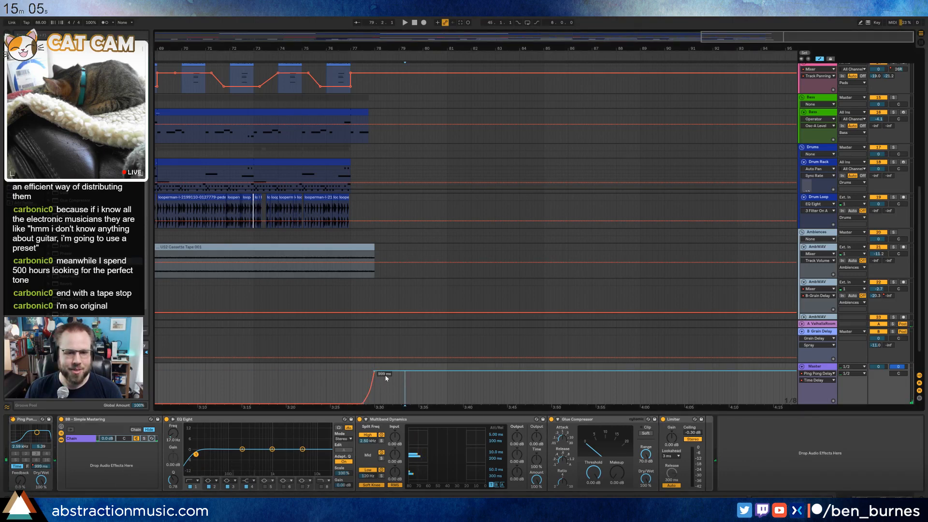
pyautogui.moveTo(383, 373); pyautogui.dragTo(383, 382)
pyautogui.click(350, 389)
pyautogui.press('space')
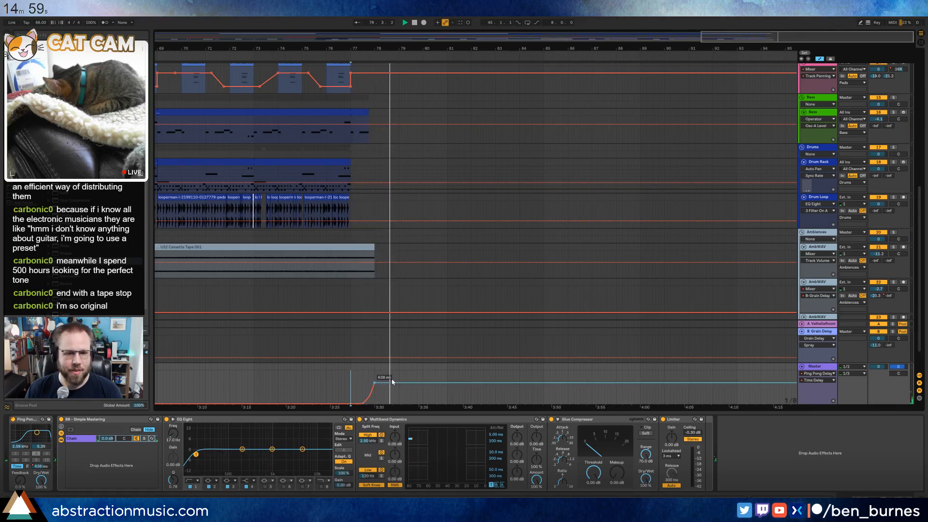
# - Raise the Time Delay automation's end level back to its maximum and play the ending from about bar 75
pyautogui.press('space')
pyautogui.moveTo(392, 381); pyautogui.dragTo(394, 371)
pyautogui.click(344, 387)
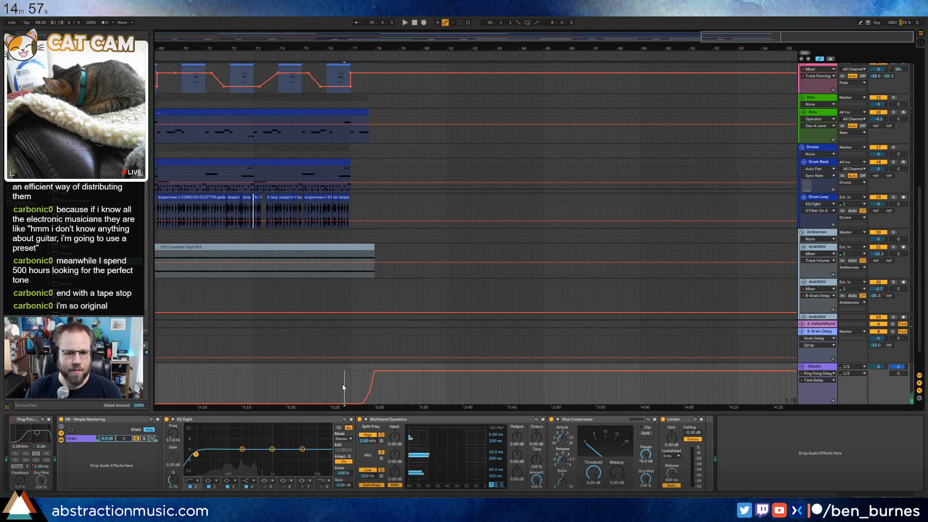
pyautogui.click(307, 387)
pyautogui.press('space')
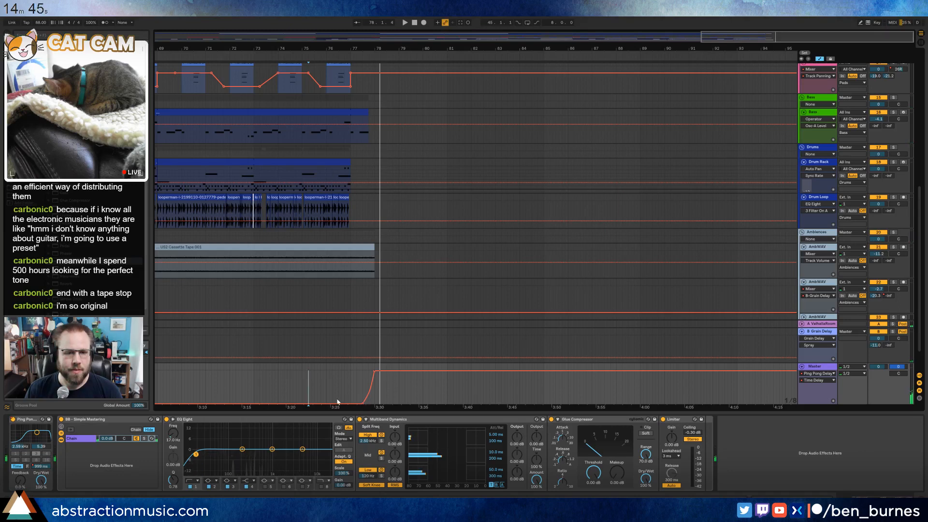
# - Switch the Ping Pong Delay off at bar 78 in its Device On automation and play from just before bar 77
pyautogui.rightClick(13, 419)
pyautogui.click(375, 381)
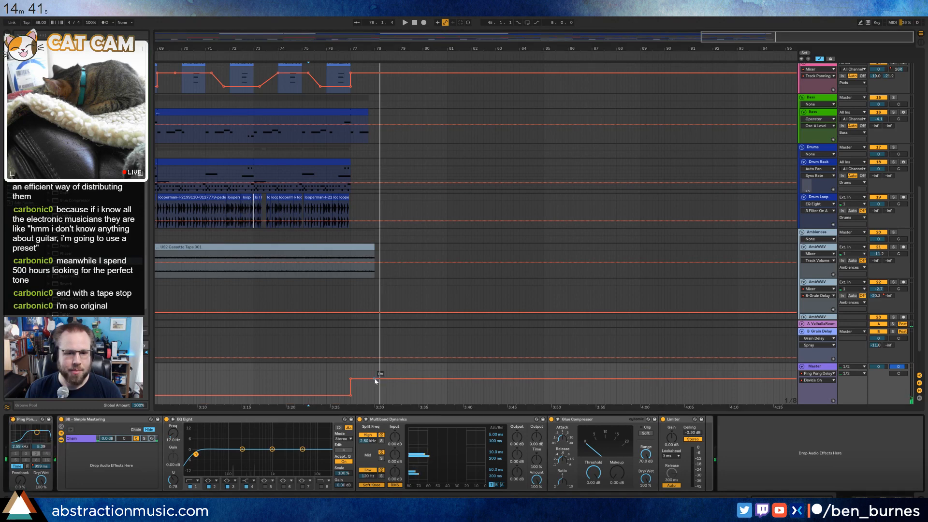
pyautogui.click(375, 381)
pyautogui.moveTo(381, 380); pyautogui.dragTo(381, 392)
pyautogui.click(338, 387)
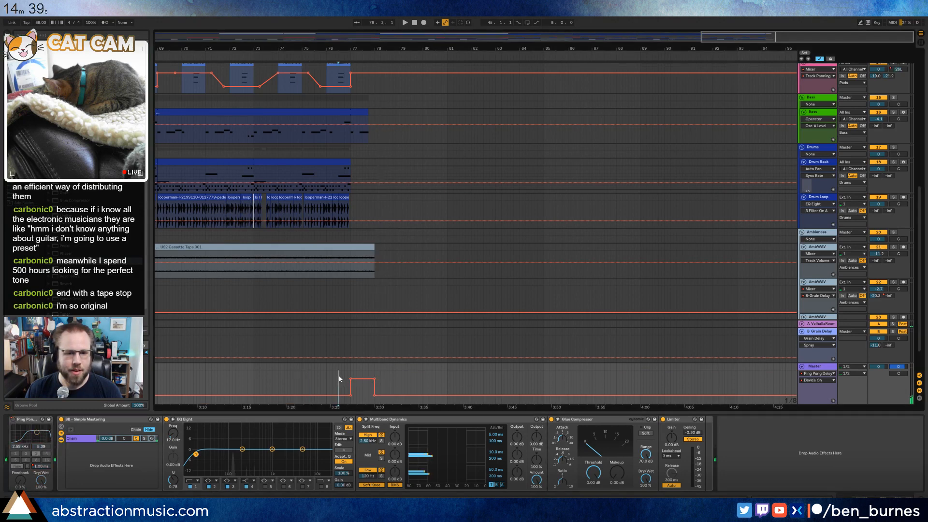
pyautogui.press('space')
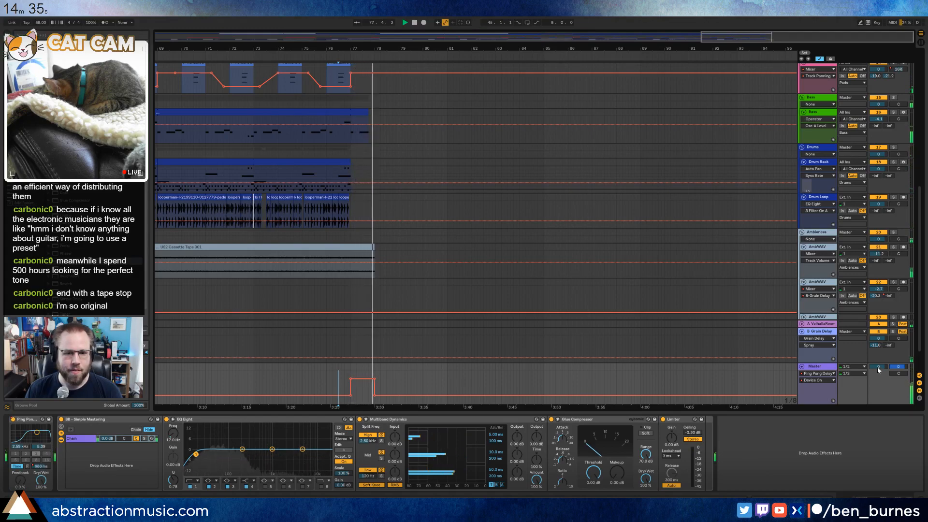
# - Automate the Master's Track Volume to drop to -inf at bar 78 and play the ending
pyautogui.press('space')
pyautogui.press('a')
pyautogui.press('a')
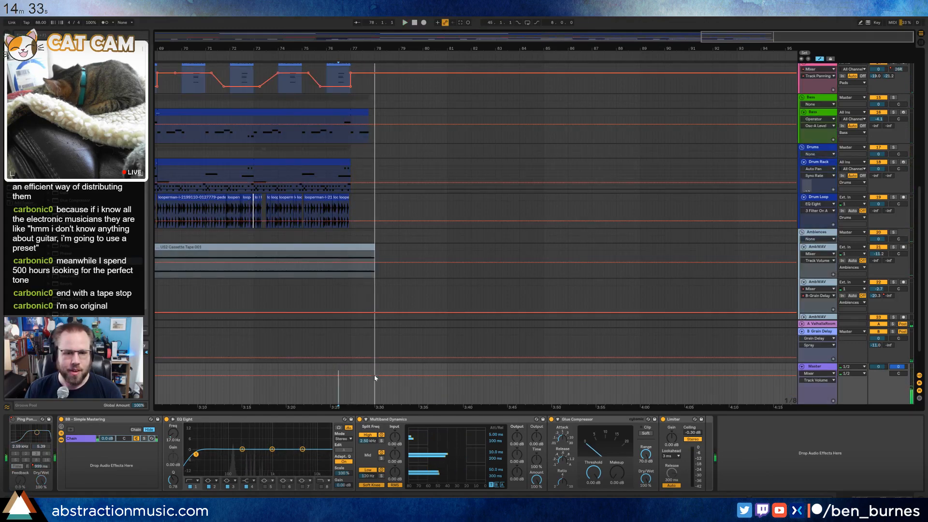
pyautogui.click(347, 388)
pyautogui.press('space')
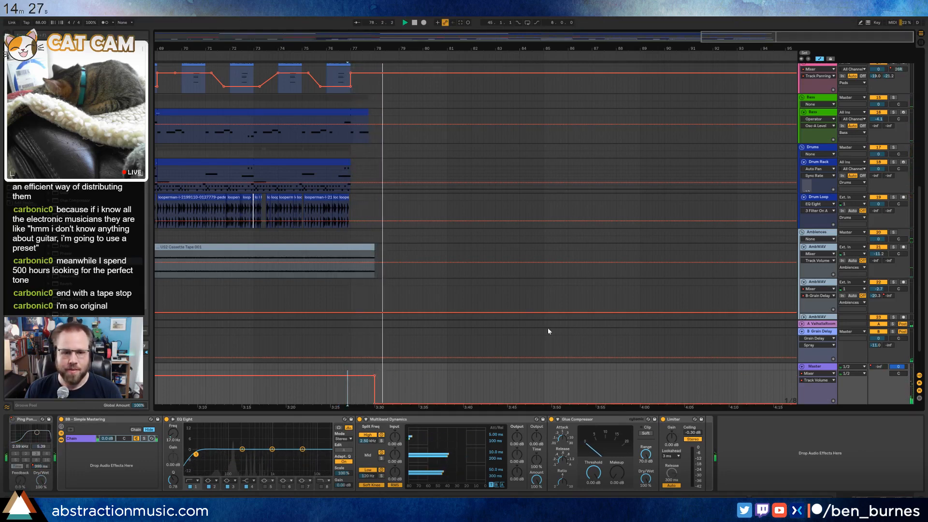
pyautogui.press('space')
# - Record a new take on the armed 8 Audio track from bar 69 to just past bar 78
pyautogui.doubleClick(742, 34)
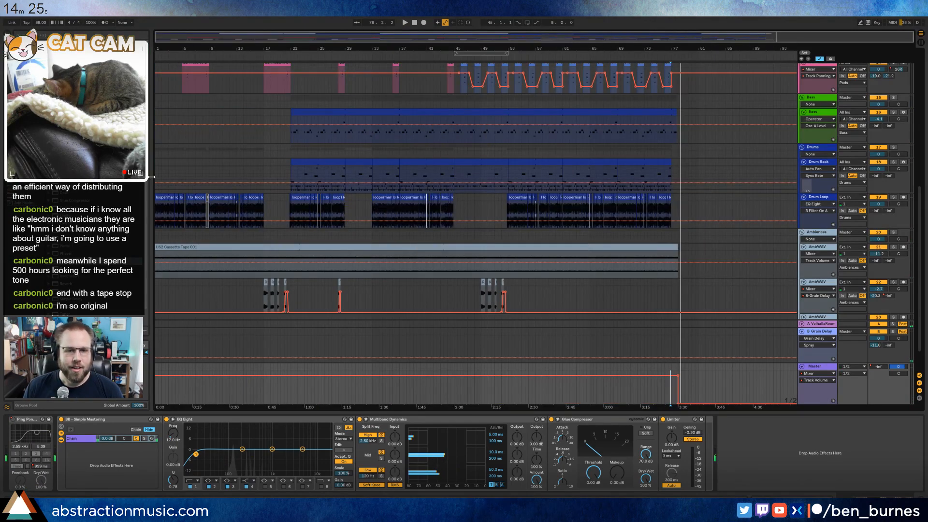
pyautogui.scroll(10, 528, 224)
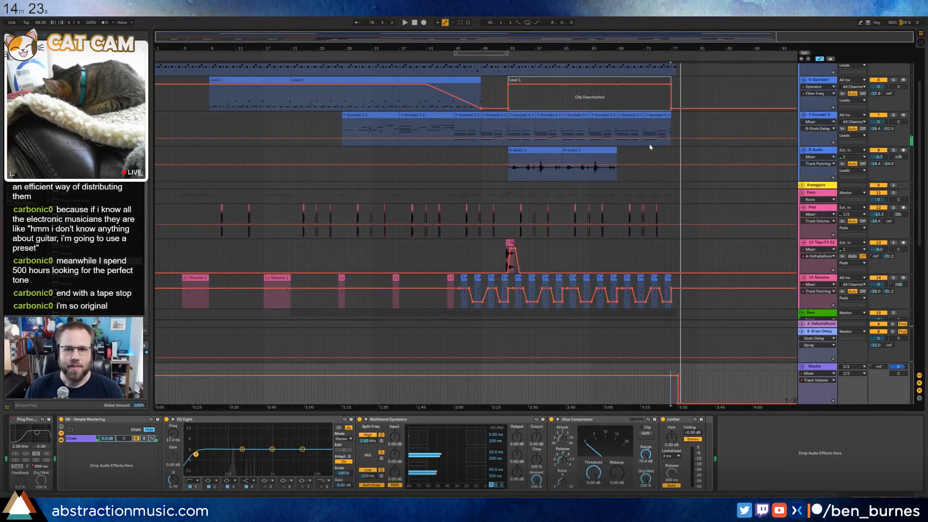
pyautogui.click(620, 153)
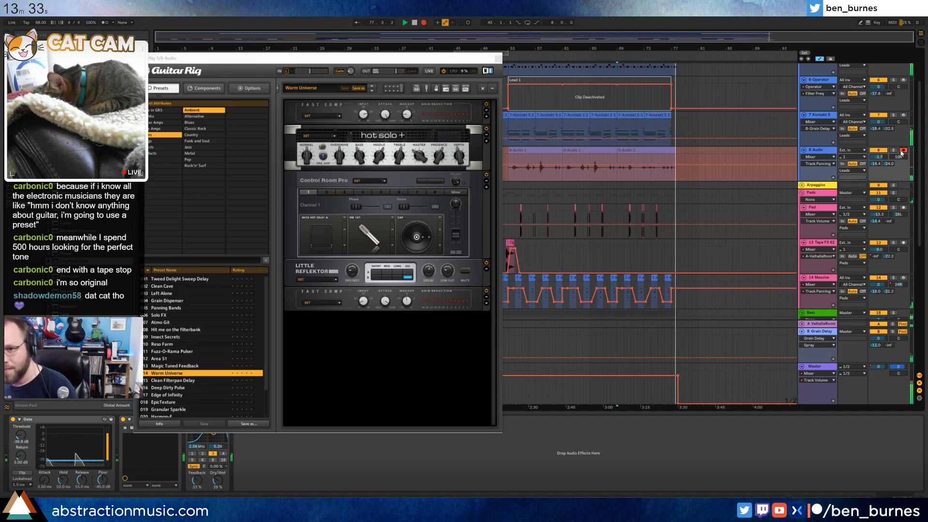
pyautogui.press('space')
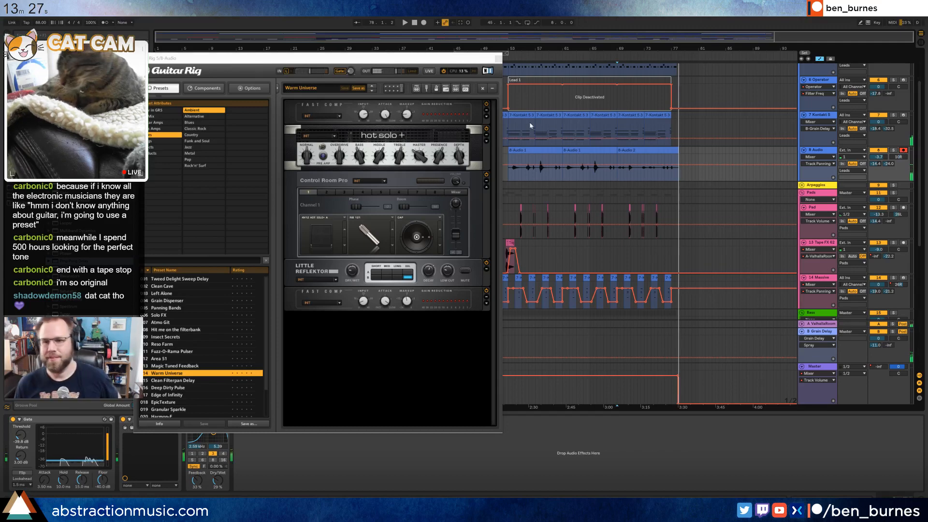
# - Move the Guitar Rig window clear of the arrangement and open the newly recorded 8 Audio clip for editing
pyautogui.scroll(6, 709, 74)
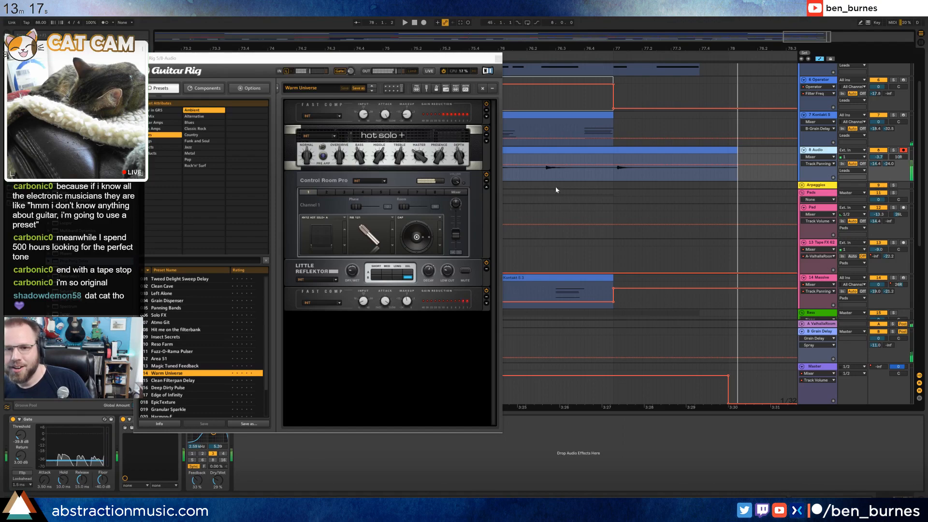
pyautogui.click(556, 180)
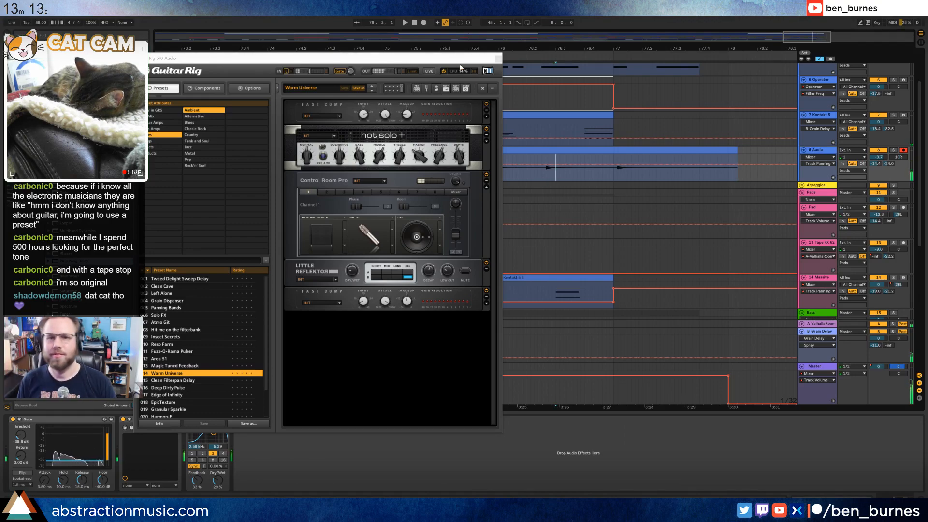
pyautogui.moveTo(460, 58); pyautogui.dragTo(542, 250)
pyautogui.click(531, 152)
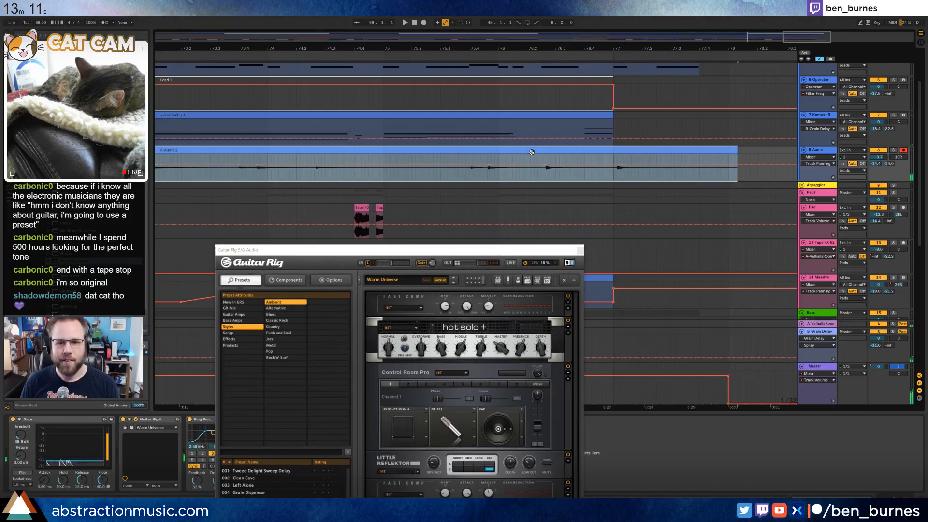
pyautogui.doubleClick(532, 152)
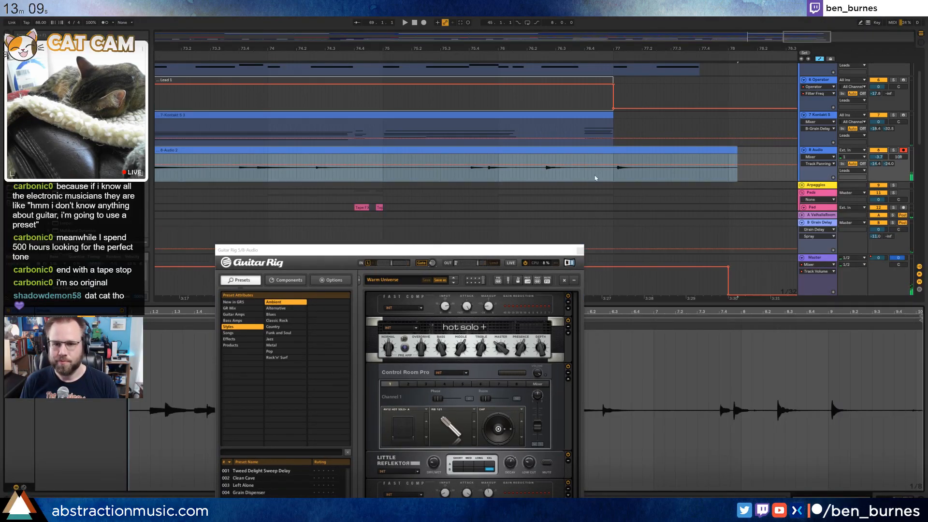
# - Split the new 8 Audio clip at bar 77 and shift the split clip's start onto its final note's attack
pyautogui.moveTo(613, 177); pyautogui.dragTo(746, 170)
pyautogui.press('a')
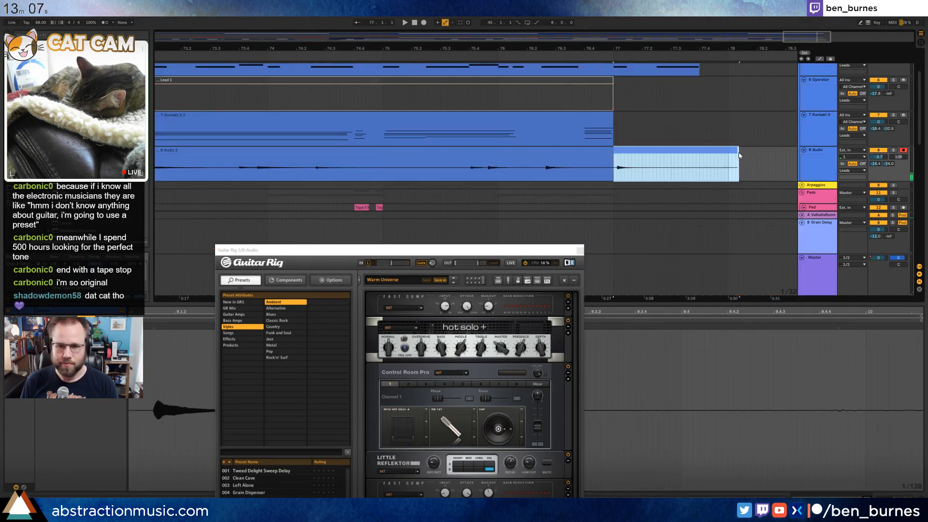
pyautogui.doubleClick(682, 151)
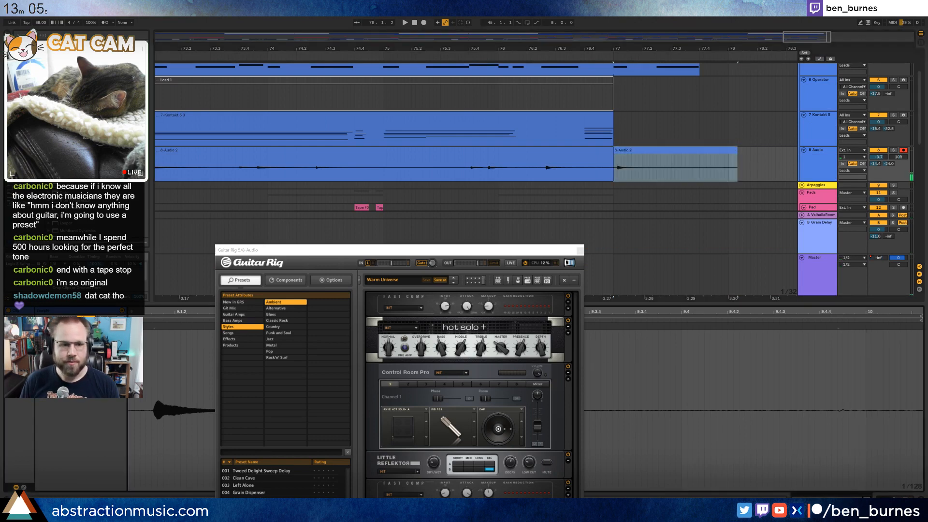
pyautogui.moveTo(129, 320); pyautogui.dragTo(152, 321)
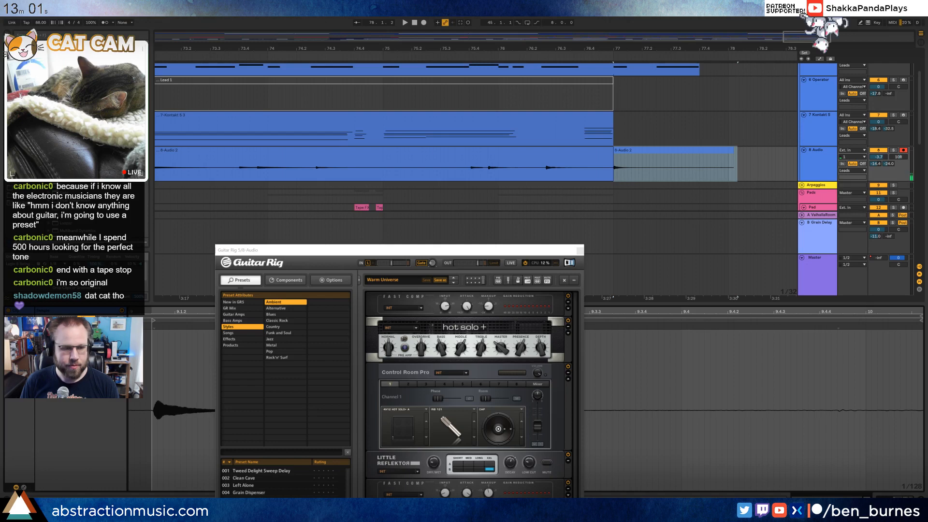
# - Replay the ending from just before bar 77 and disarm the 8 Audio track
pyautogui.press('space')
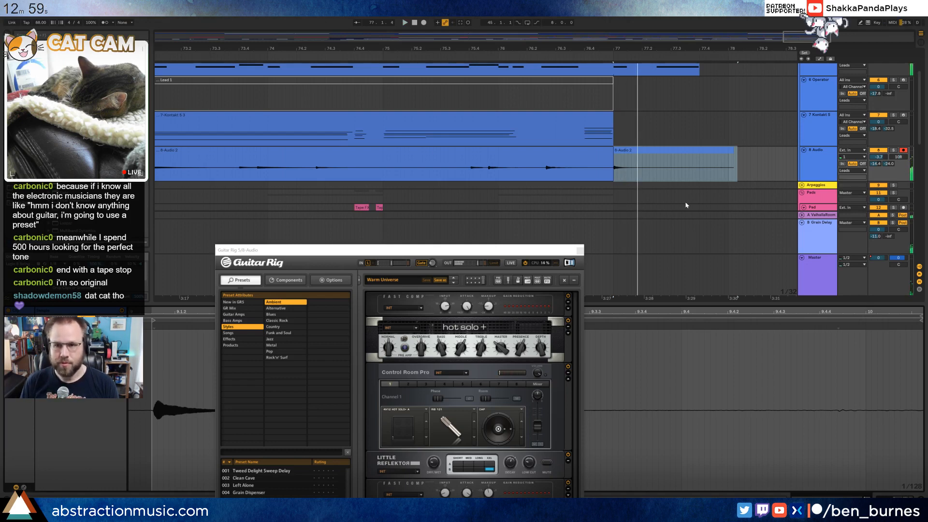
pyautogui.click(548, 54)
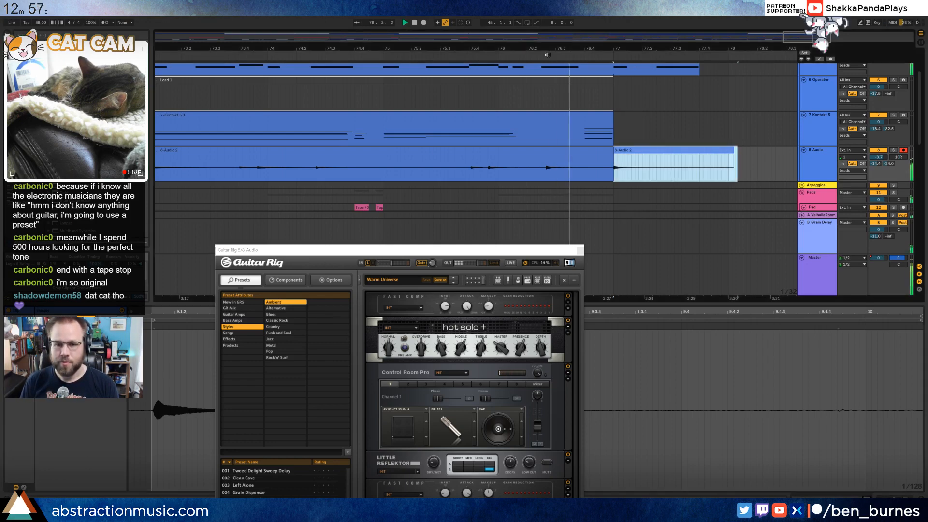
pyautogui.press('space')
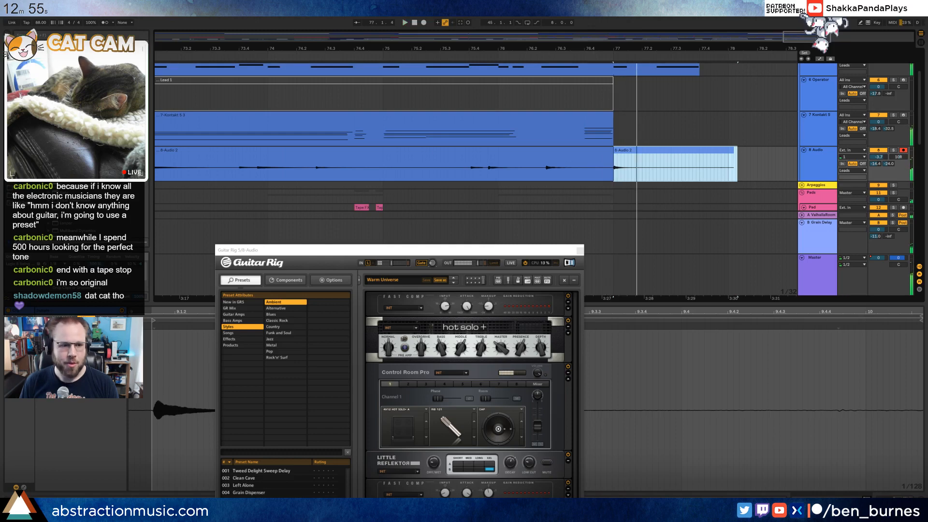
pyautogui.hotkey('shift', 'Tab')
pyautogui.press('space')
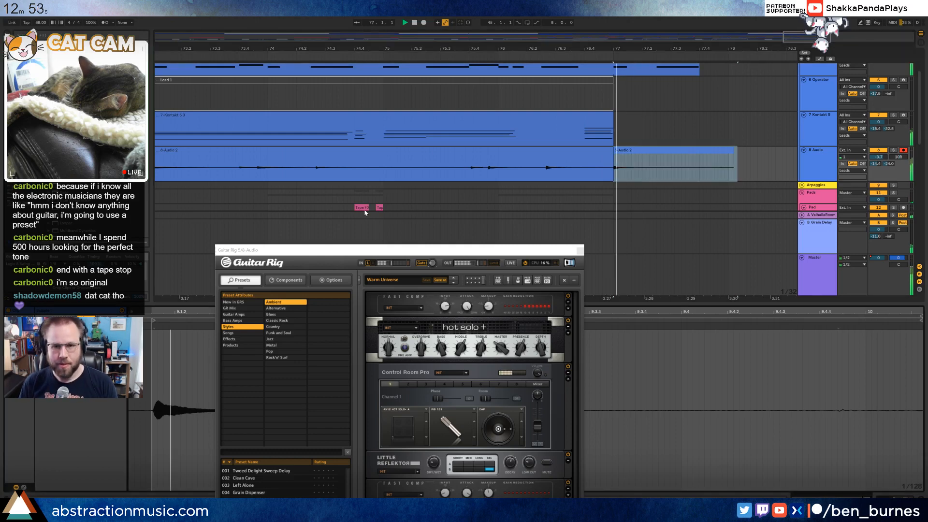
pyautogui.click(902, 150)
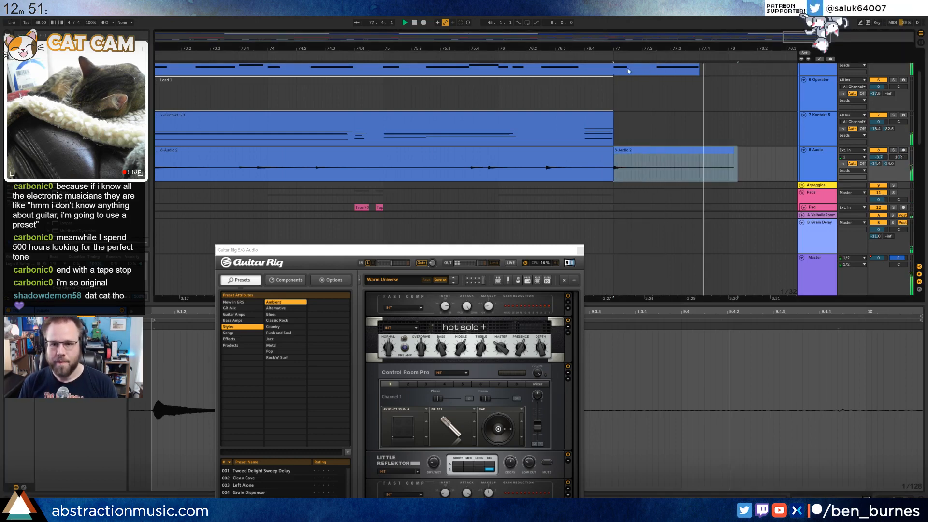
pyautogui.click(548, 54)
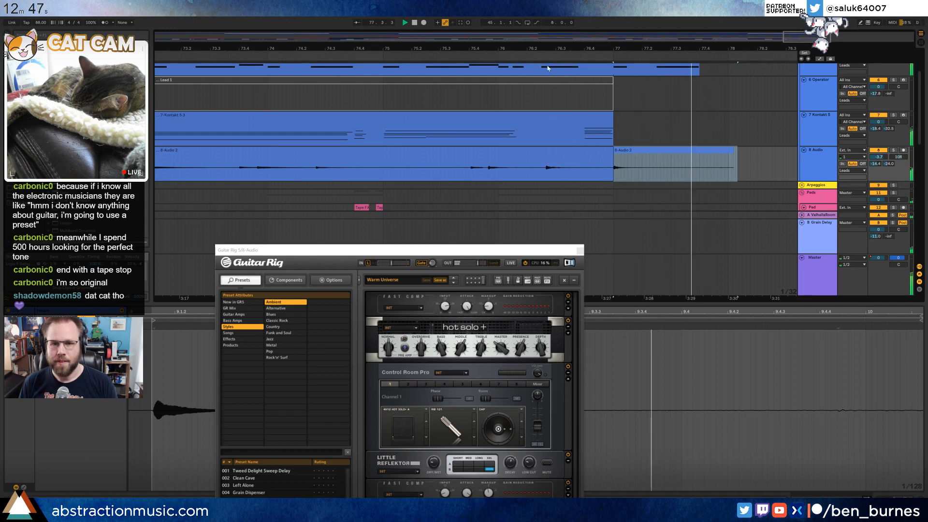
# - Shorten the final 8 Audio clip after bar 77 so it ends level with the clip on the uppermost visible track
pyautogui.click(743, 156)
pyautogui.moveTo(732, 152); pyautogui.dragTo(698, 152)
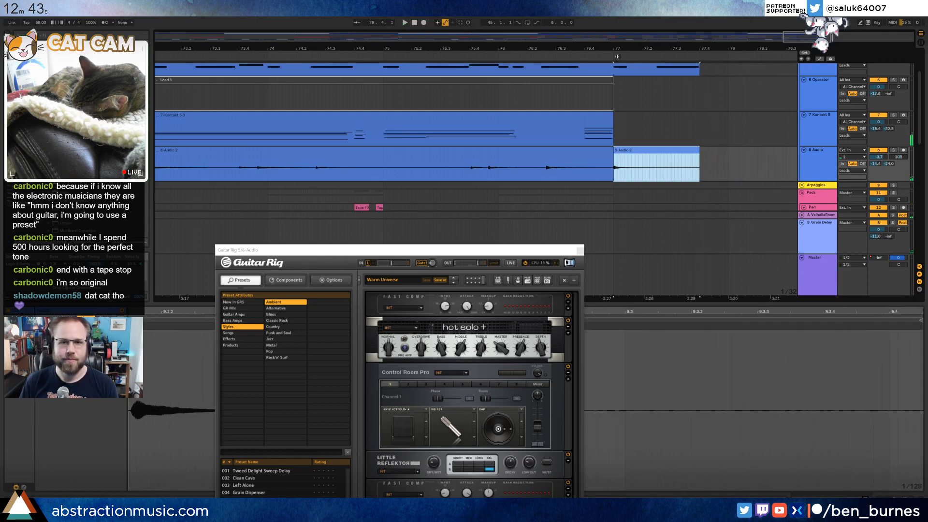
# - Consolidate the two 7-Kontakt clips between bars 69 and 77 into one clip
pyautogui.press('-')
pyautogui.press('-')
pyautogui.press('-')
pyautogui.press('-')
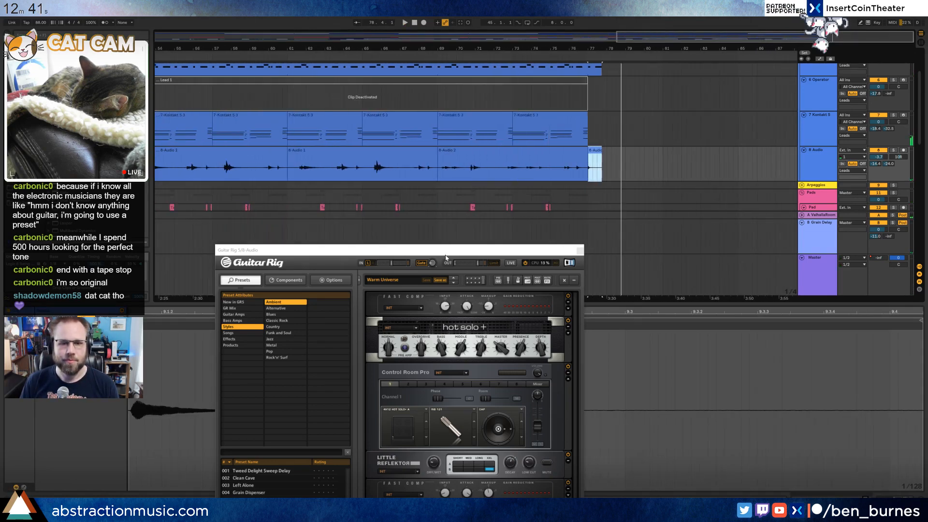
pyautogui.click(450, 121)
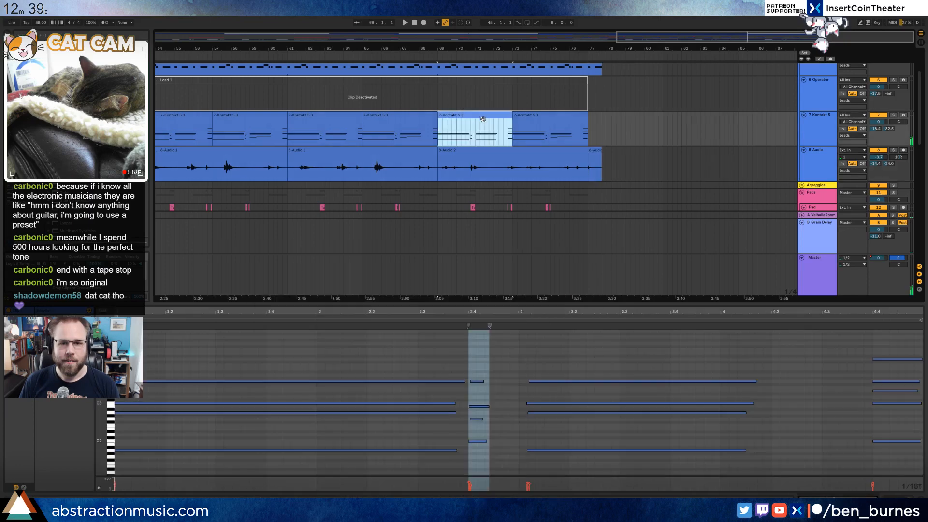
pyautogui.keyDown('shift'); pyautogui.click(528, 118); pyautogui.keyUp('shift')
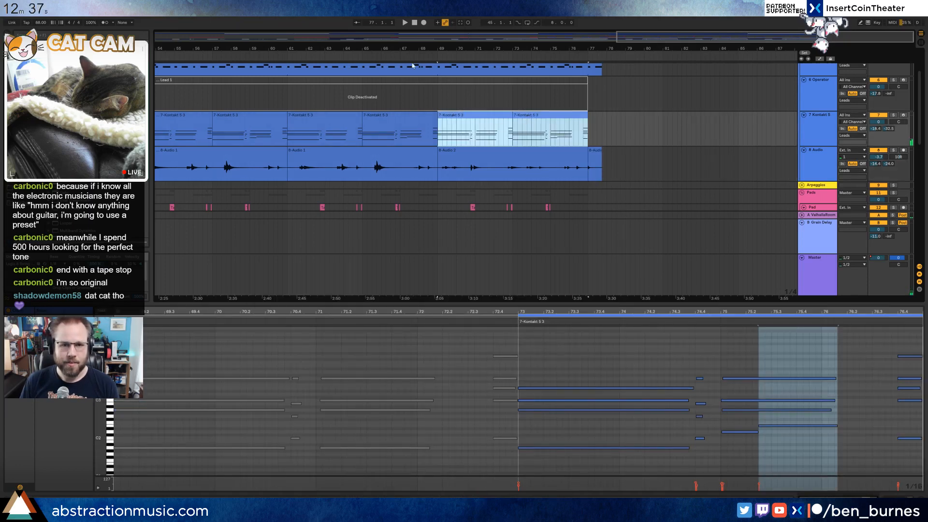
pyautogui.hotkey('ctrl', 'j')
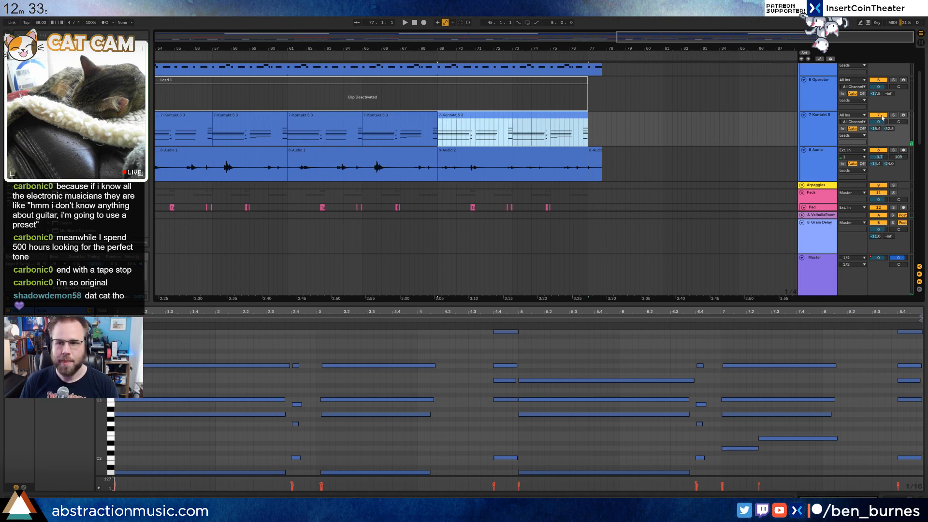
# - Arm the 7 Kontakt track, record a melody take from bar 69 to past bar 77, and trim its end level with the final 8 Audio clip
pyautogui.click(903, 115)
pyautogui.click(452, 115)
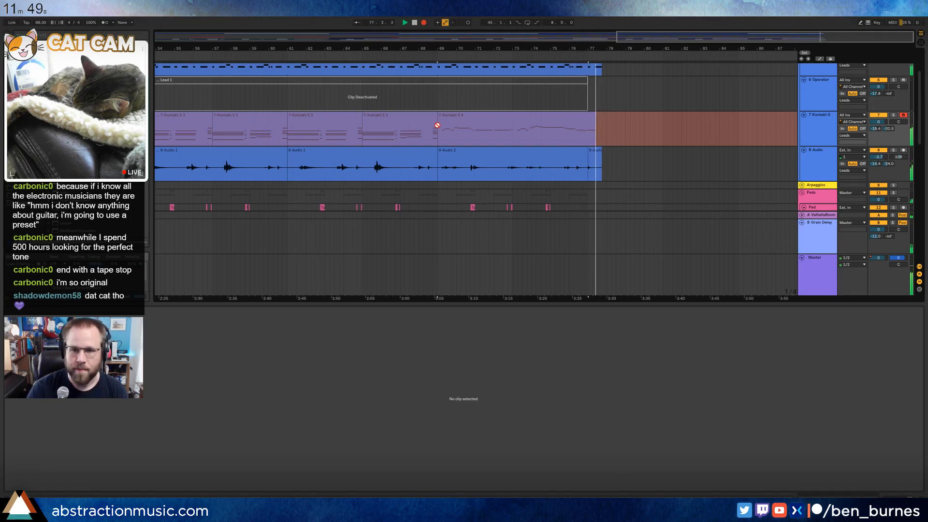
pyautogui.press('space')
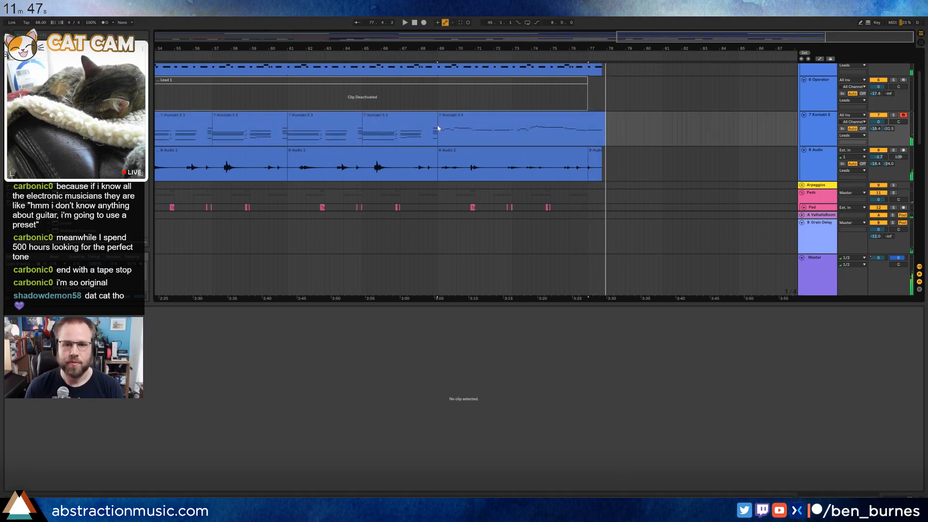
pyautogui.click(602, 115)
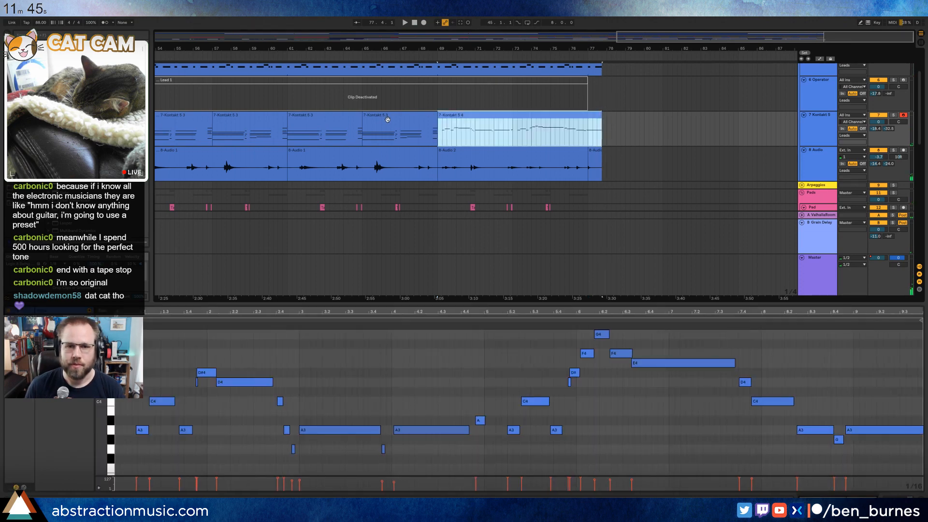
# - Consolidate the two 7-Kontakt clips between bars 61 and 69 into one clip
pyautogui.click(328, 118)
pyautogui.keyDown('shift'); pyautogui.click(371, 116); pyautogui.keyUp('shift')
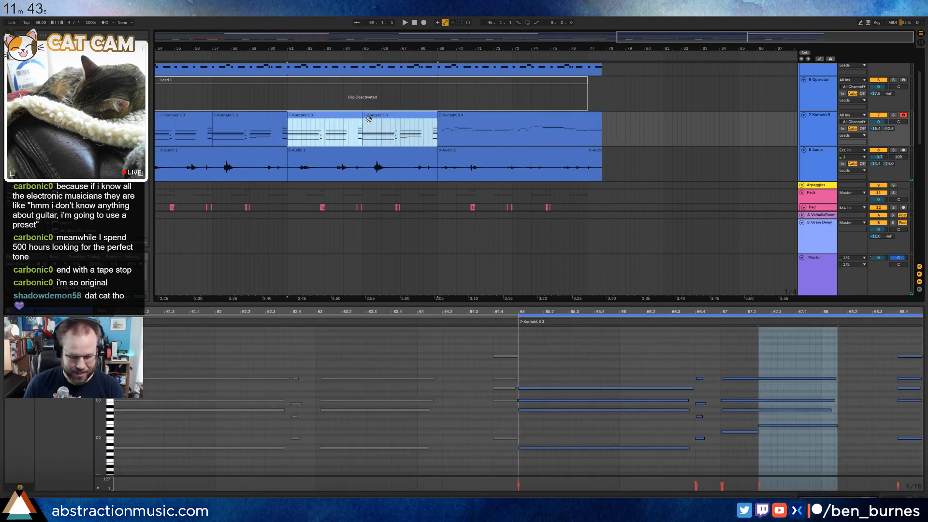
pyautogui.click(294, 373)
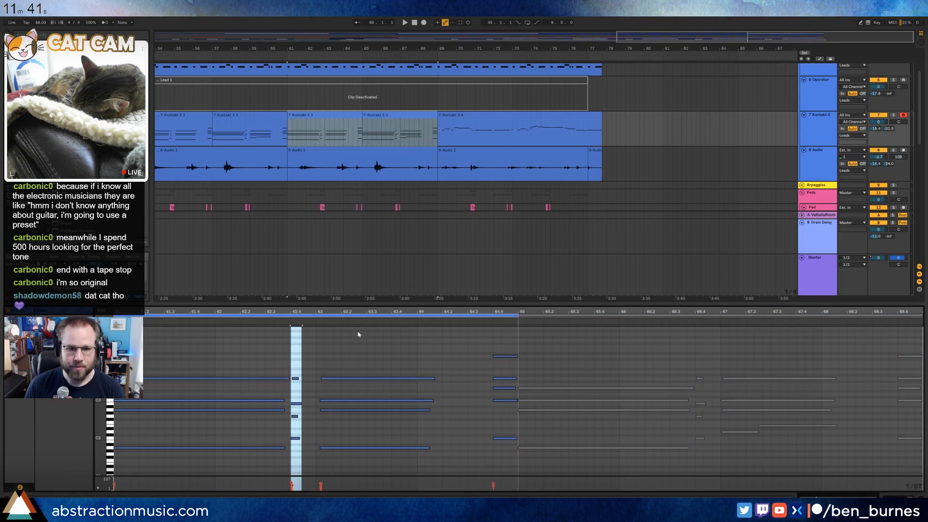
pyautogui.click(353, 114)
pyautogui.keyDown('shift'); pyautogui.click(371, 115); pyautogui.keyUp('shift')
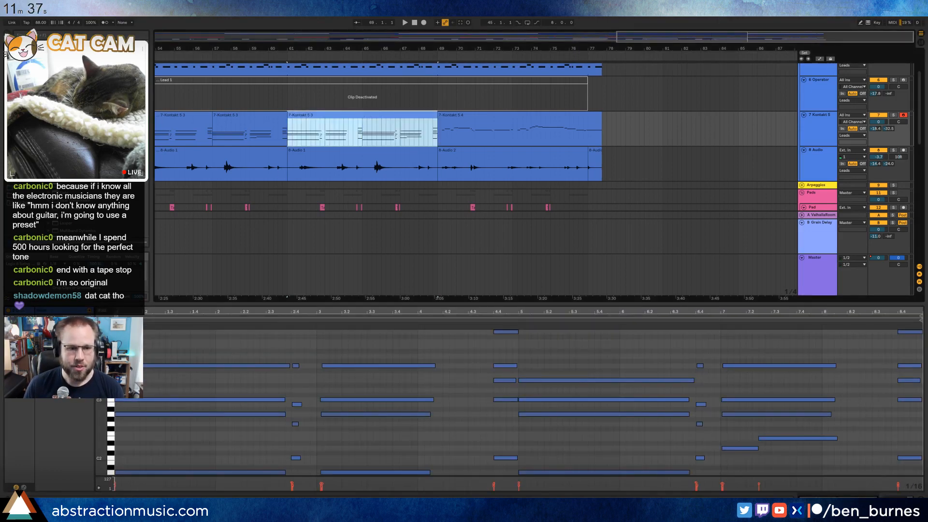
# - Copy all chord notes from the consolidated bar 61 clip into the start of the new melody clip at bar 69
pyautogui.moveTo(101, 359); pyautogui.dragTo(87, 358)
pyautogui.hotkey('ctrl', 'a')
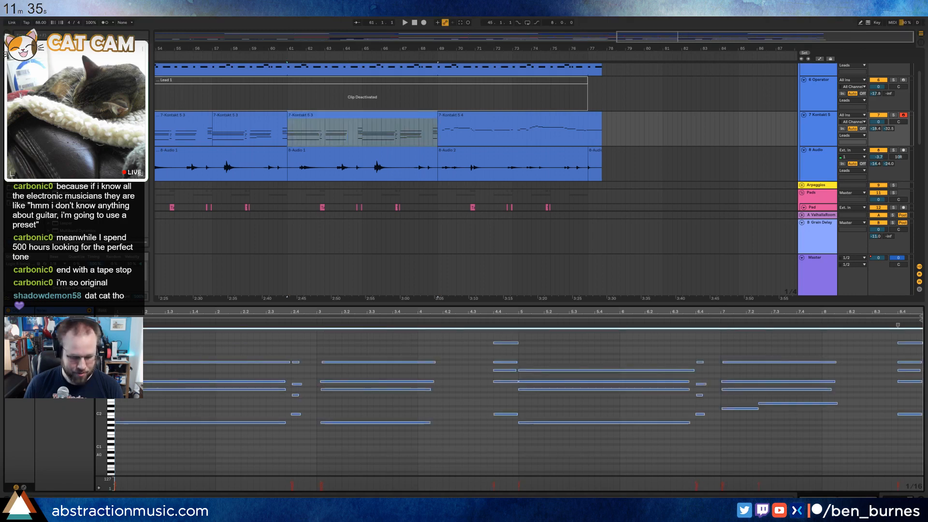
pyautogui.click(507, 118)
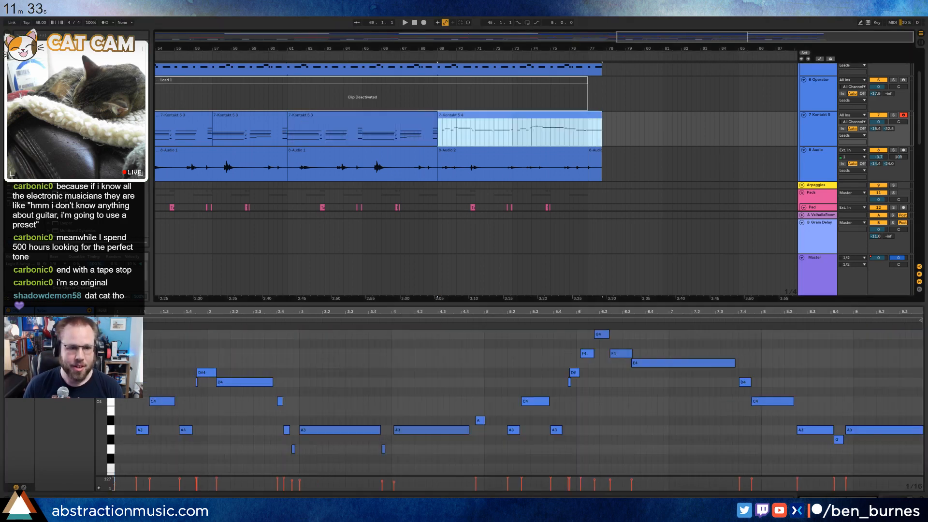
pyautogui.click(116, 369)
pyautogui.hotkey('ctrl', 'v')
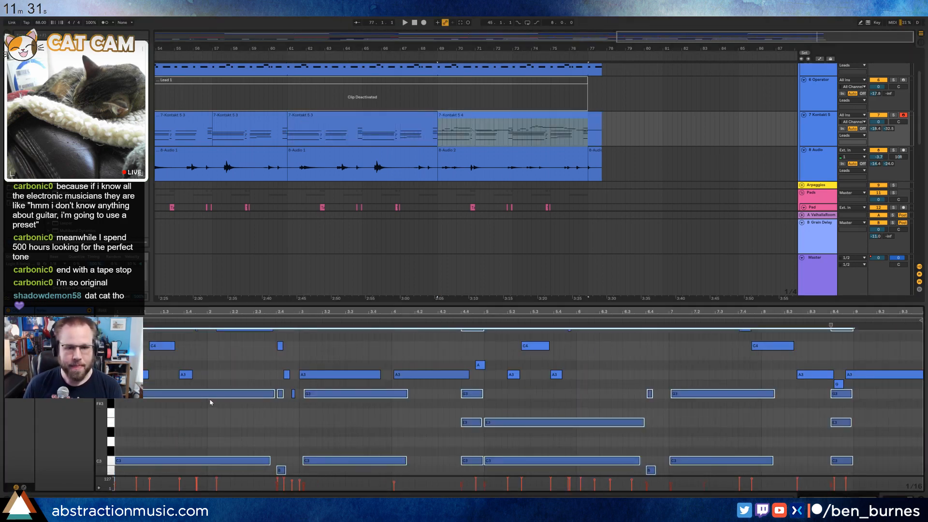
pyautogui.hotkey('ctrl', 'z')
# - Delete the upper notes of the pasted chords from bar 69 up to bar 73, keeping the low voices
pyautogui.moveTo(103, 370); pyautogui.dragTo(54, 396)
pyautogui.click(235, 369)
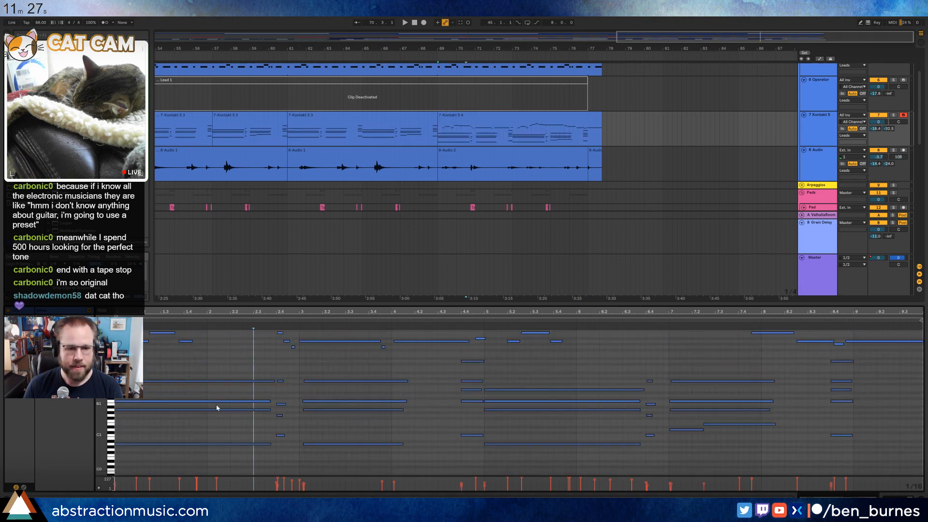
pyautogui.moveTo(212, 366); pyautogui.dragTo(409, 405)
pyautogui.press('Delete')
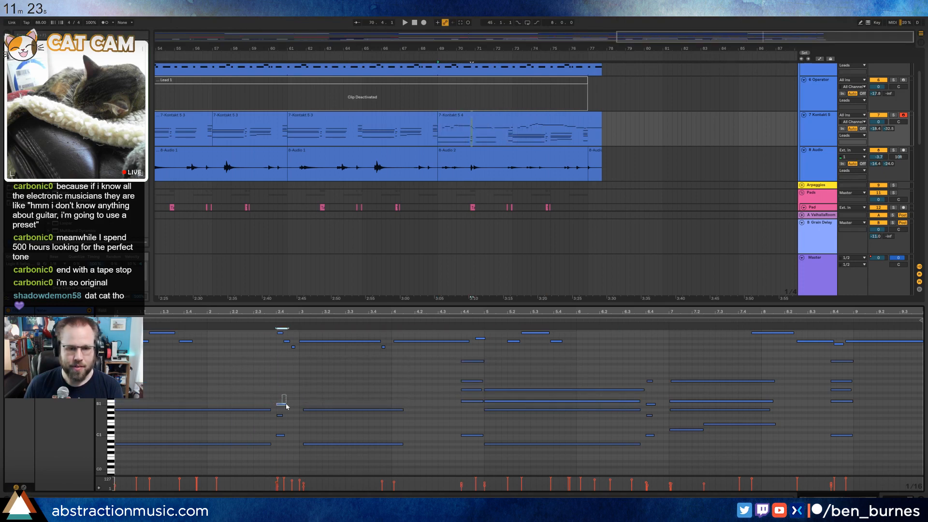
pyautogui.moveTo(286, 404); pyautogui.dragTo(286, 405)
pyautogui.press('Delete')
pyautogui.moveTo(456, 352); pyautogui.dragTo(485, 380)
pyautogui.press('Delete')
# - Thin the upper notes of the pasted chords from bar 73 onward, plus the extra upper note just before bar 73
pyautogui.click(588, 382)
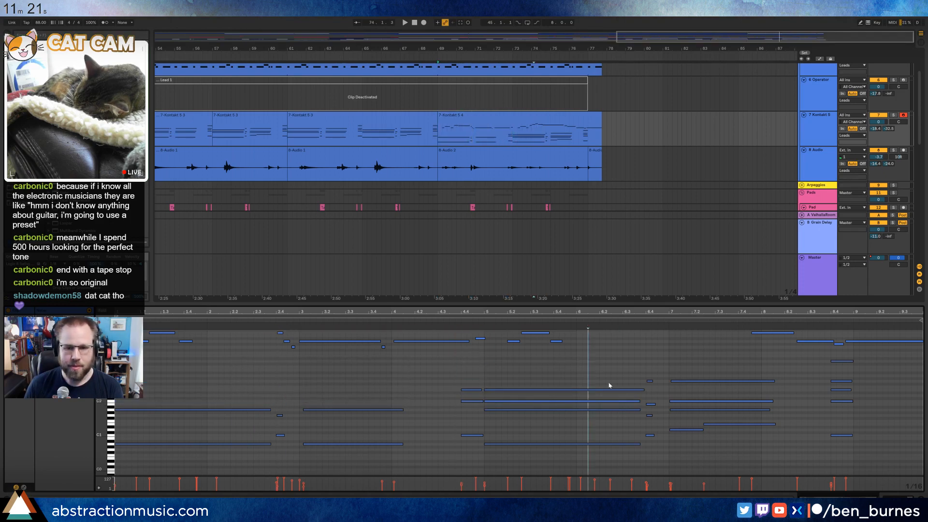
pyautogui.moveTo(589, 364); pyautogui.dragTo(663, 401)
pyautogui.press('Delete')
pyautogui.moveTo(673, 368); pyautogui.dragTo(712, 401)
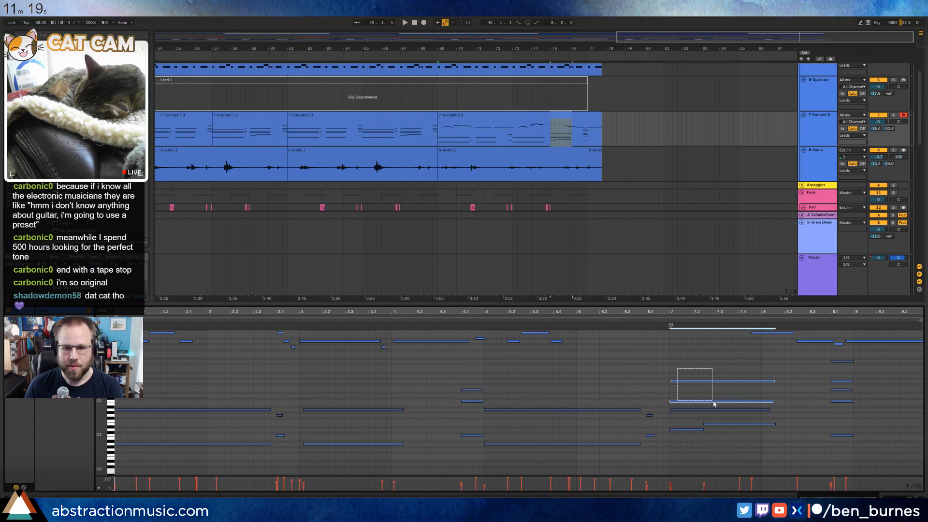
pyautogui.press('Delete')
pyautogui.moveTo(815, 358); pyautogui.dragTo(110, 459)
pyautogui.press('Delete')
pyautogui.hotkey('shift', 'Up')
pyautogui.click(446, 346)
pyautogui.moveTo(448, 347); pyautogui.dragTo(482, 363)
pyautogui.press('Delete')
# - Play back the combined melody and chord clip from bar 69 and check the timing of its opening melody notes
pyautogui.scroll(1, 263, 403)
pyautogui.scroll(1, 263, 406)
pyautogui.press('space')
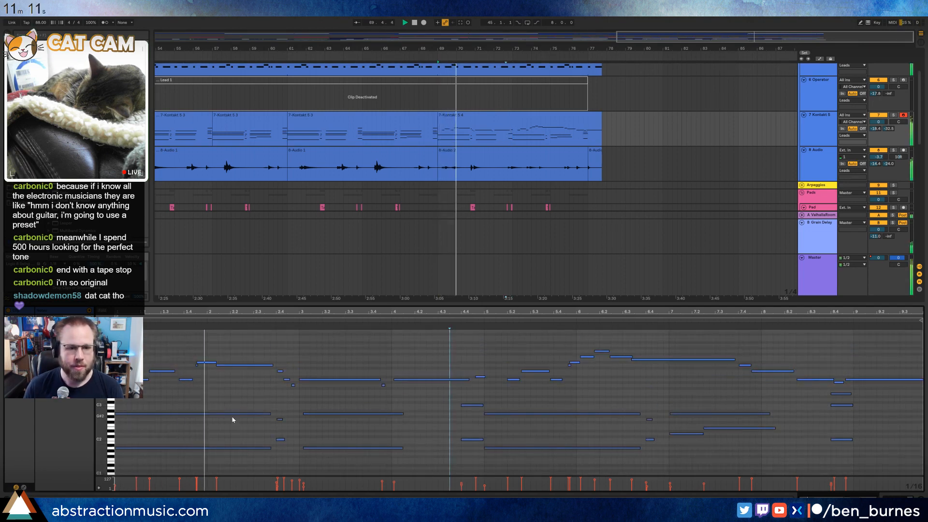
pyautogui.moveTo(153, 358); pyautogui.dragTo(329, 382)
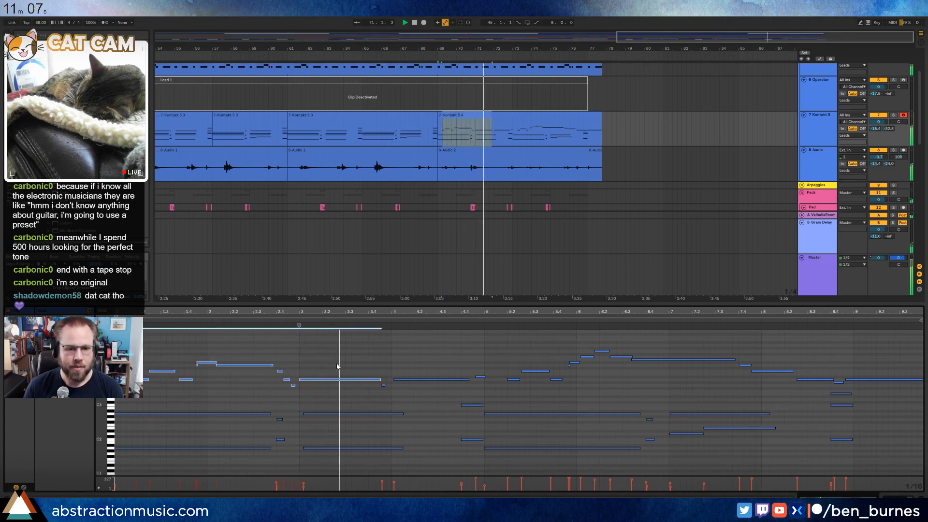
pyautogui.click(383, 386)
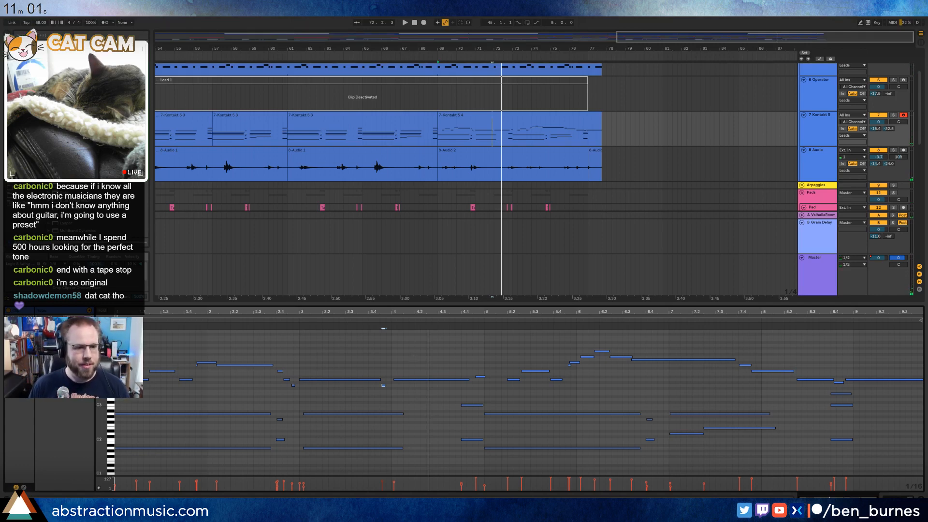
pyautogui.moveTo(232, 313)
pyautogui.mouseDown()
pyautogui.moveTo(300, 336)
pyautogui.moveTo(342, 335)
pyautogui.mouseUp()
pyautogui.click(159, 344)
pyautogui.press('space')
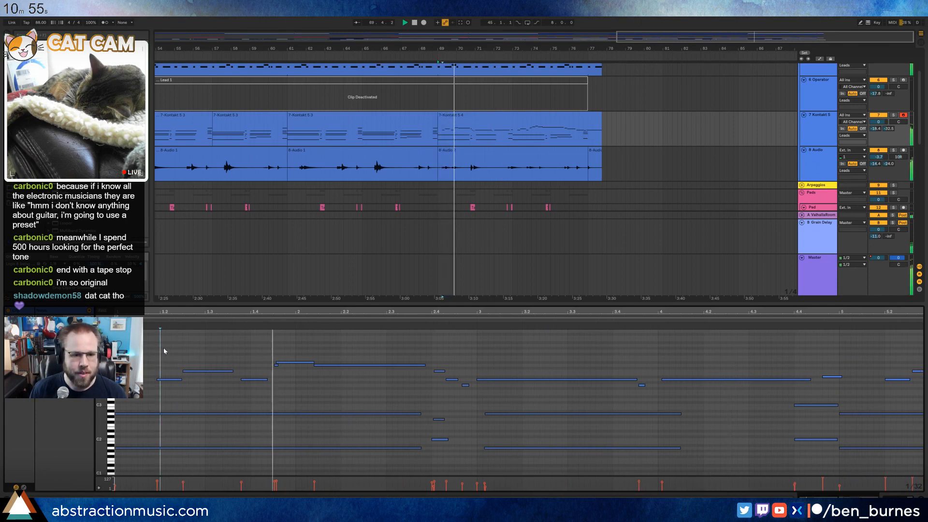
# - Nudge the opening melody phrase of bars 69 to 70 slightly later and play it back
pyautogui.moveTo(163, 347); pyautogui.dragTo(461, 386)
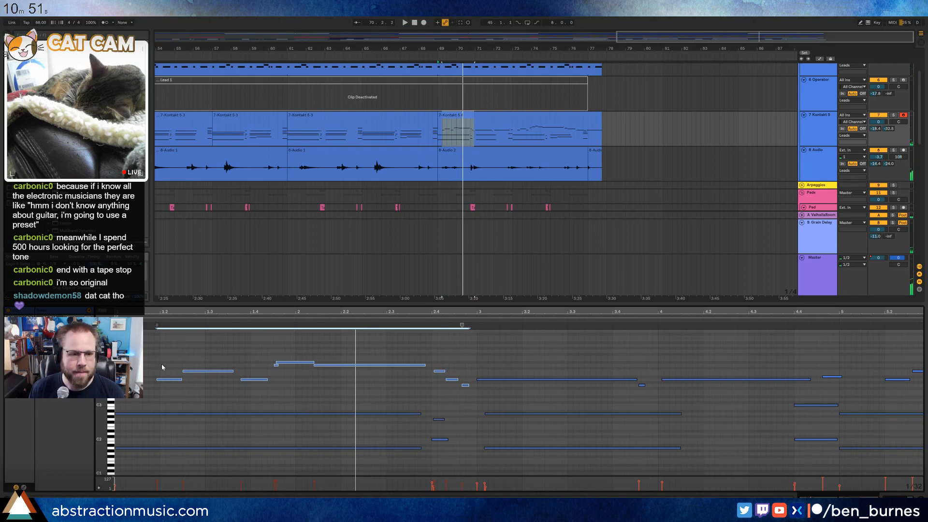
pyautogui.press('Right')
pyautogui.press('space')
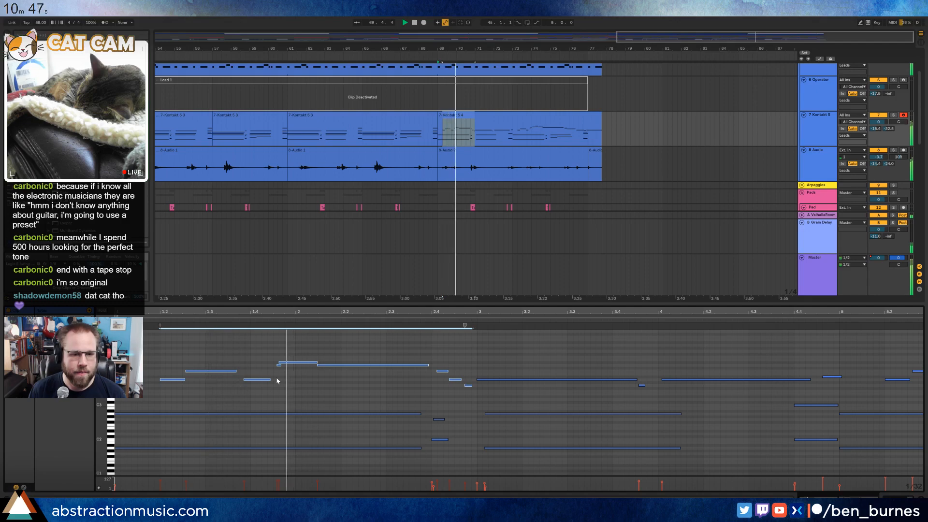
pyautogui.click(335, 345)
pyautogui.press('space')
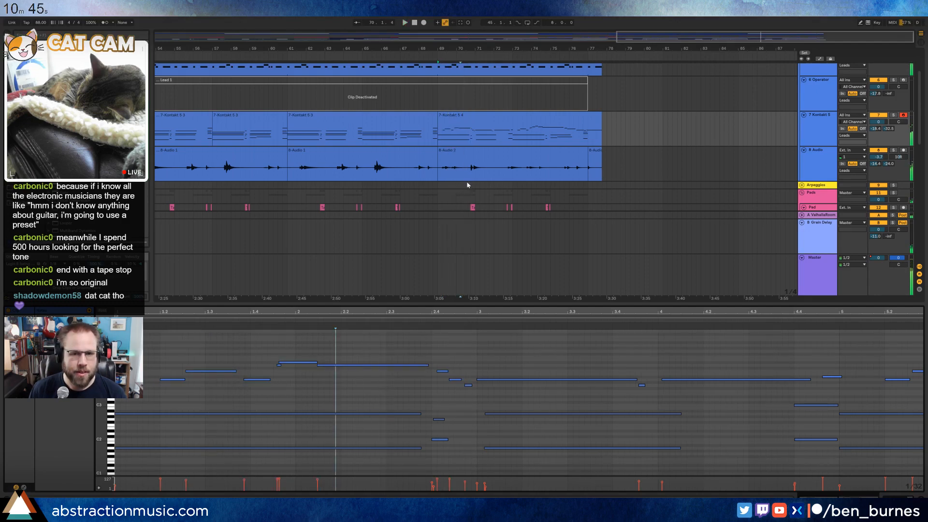
# - Move the Guitar Rig window off the arrangement and replay the 8 Audio clip between bars 69 and 70
pyautogui.click(453, 171)
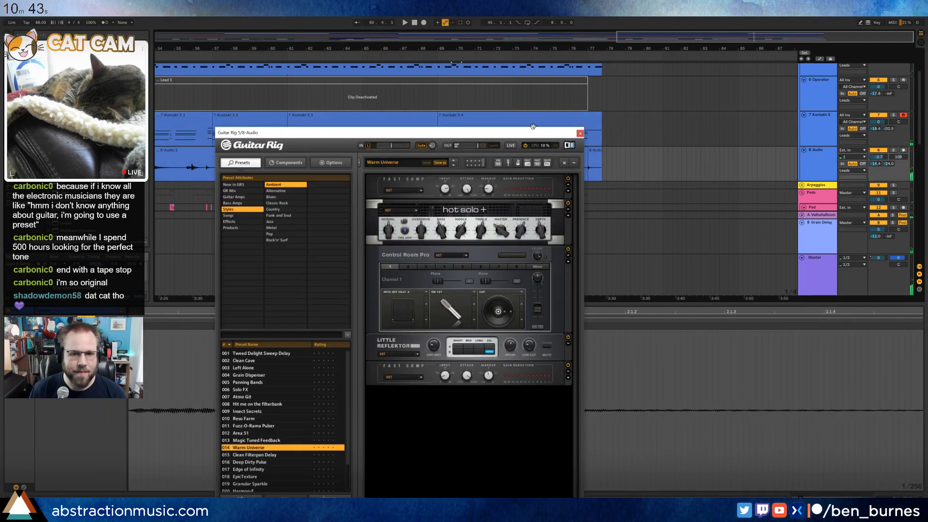
pyautogui.moveTo(533, 130); pyautogui.dragTo(549, 507)
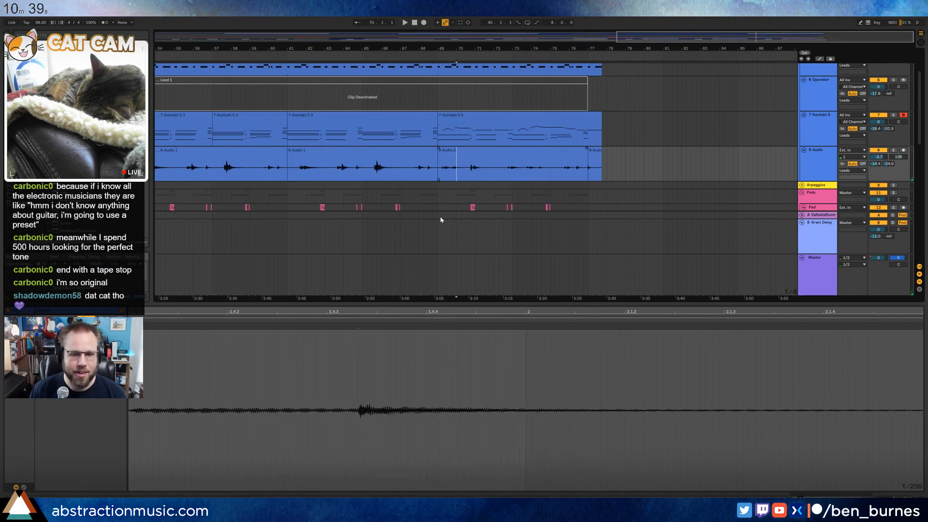
pyautogui.scroll(-5, 441, 219)
pyautogui.scroll(6, 652, 149)
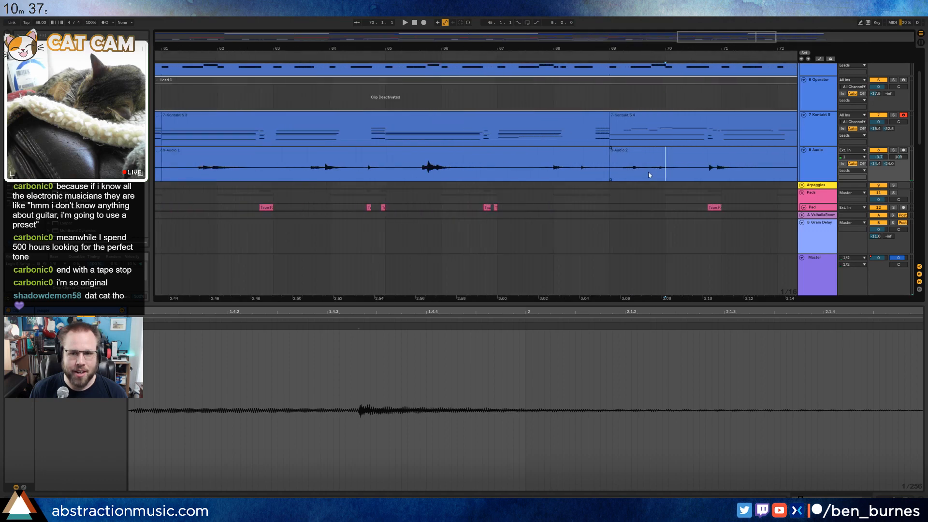
pyautogui.moveTo(707, 41); pyautogui.dragTo(748, 47)
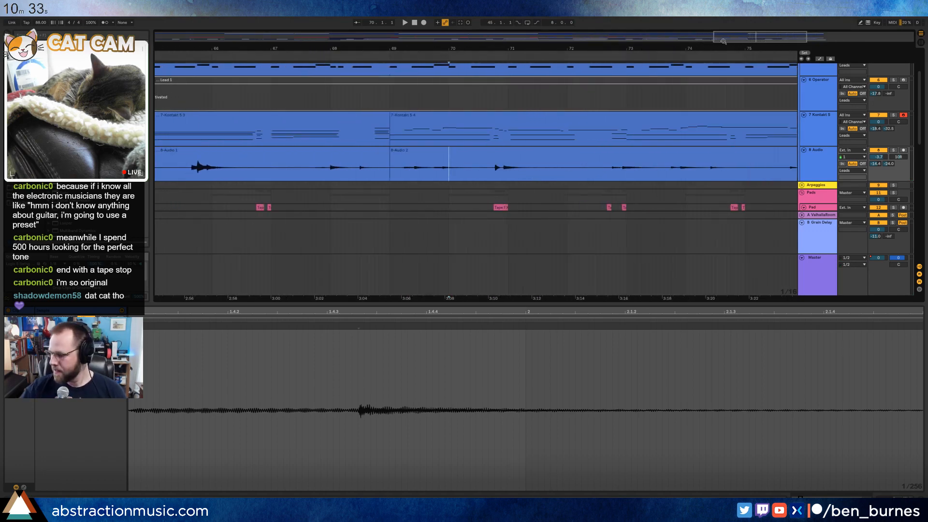
pyautogui.moveTo(726, 38); pyautogui.dragTo(744, 38)
pyautogui.click(308, 173)
pyautogui.press('space')
pyautogui.press('space')
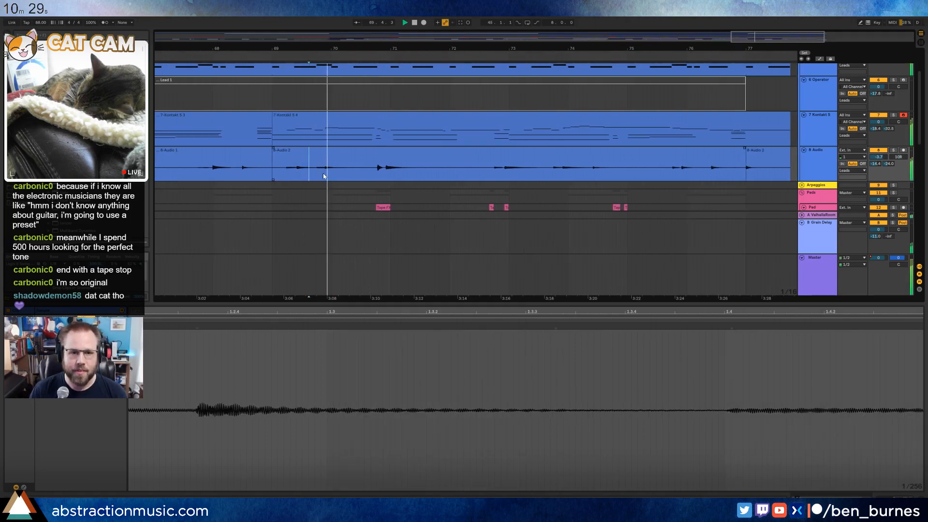
pyautogui.click(323, 173)
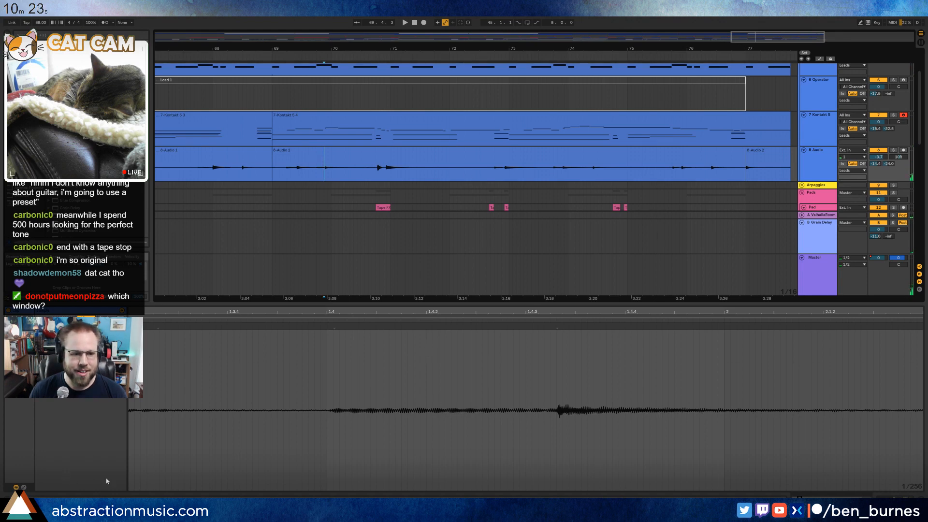
# - Show the 8 Audio track's effect devices and close the Guitar Rig window
pyautogui.click(467, 388)
pyautogui.hotkey('shift', 'Tab')
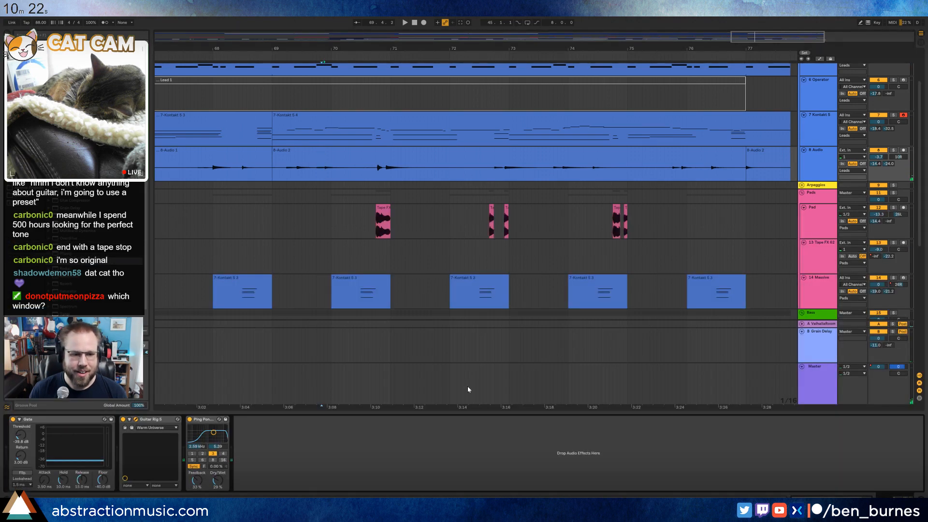
pyautogui.click(136, 420)
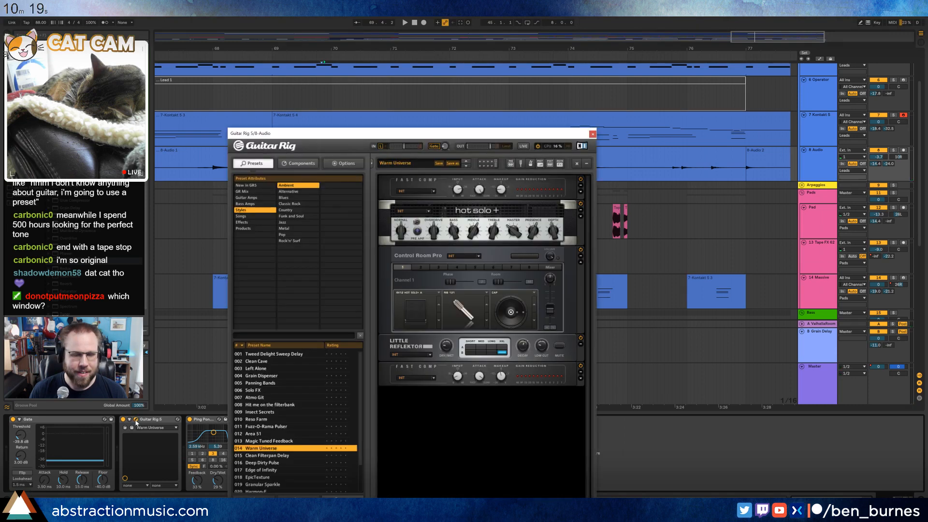
pyautogui.click(136, 420)
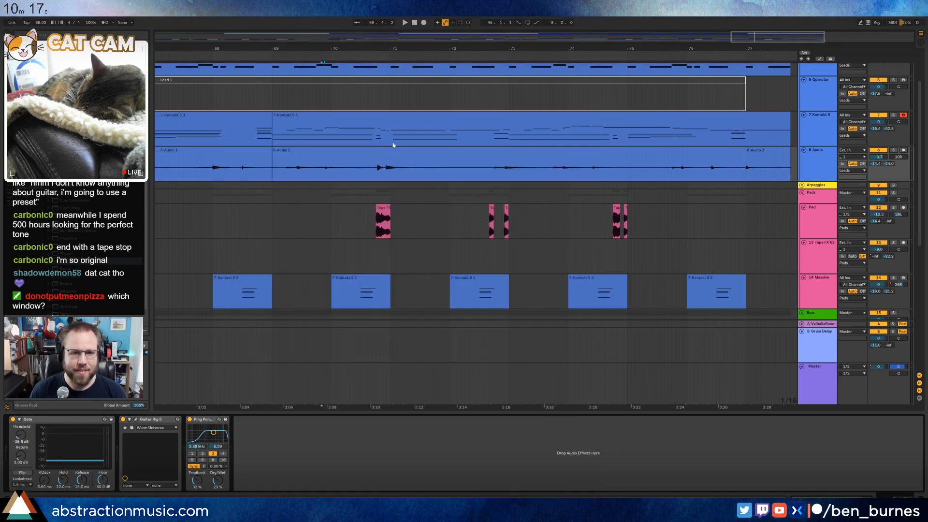
# - Split out the short section of the 8 Audio clip from 69.4.3 to just after bar 70 and open it in the clip view
pyautogui.click(325, 169)
pyautogui.scroll(5, 332, 171)
pyautogui.click(300, 172)
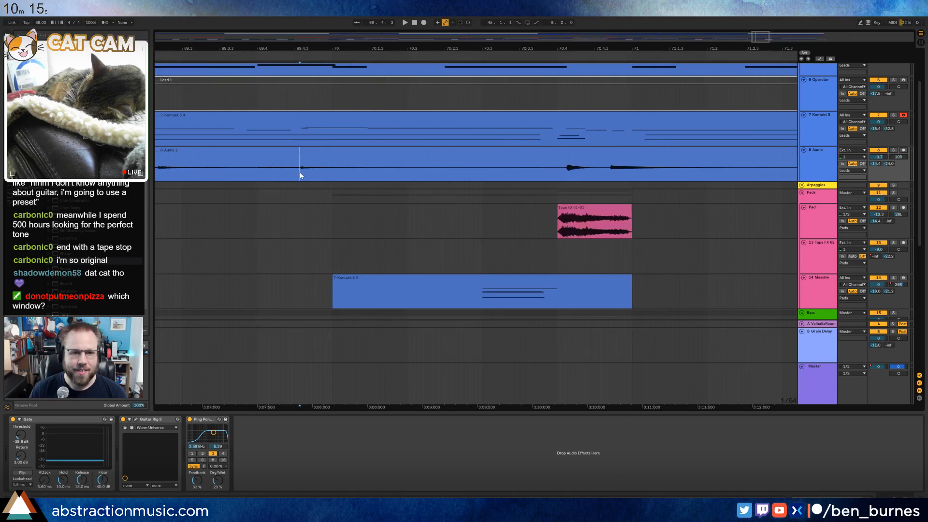
pyautogui.moveTo(300, 172); pyautogui.dragTo(365, 177)
pyautogui.hotkey('ctrl', 'e')
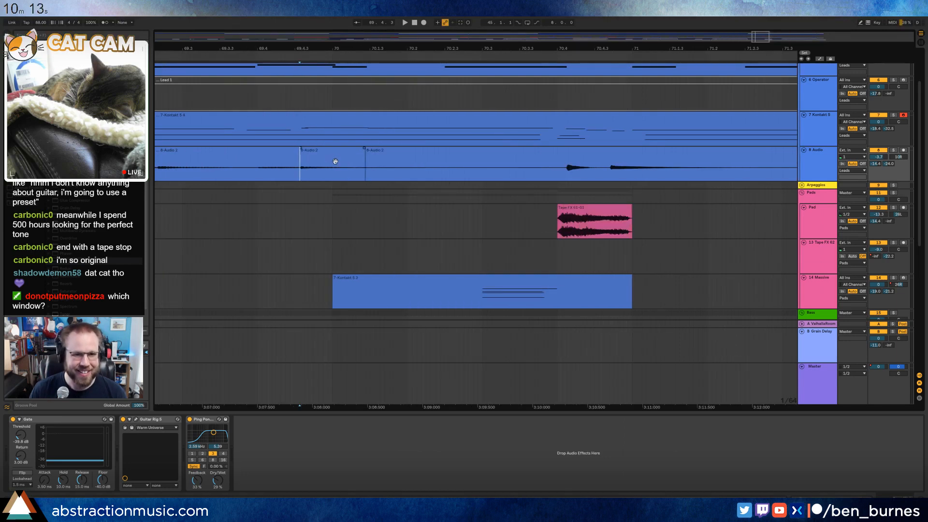
pyautogui.doubleClick(328, 150)
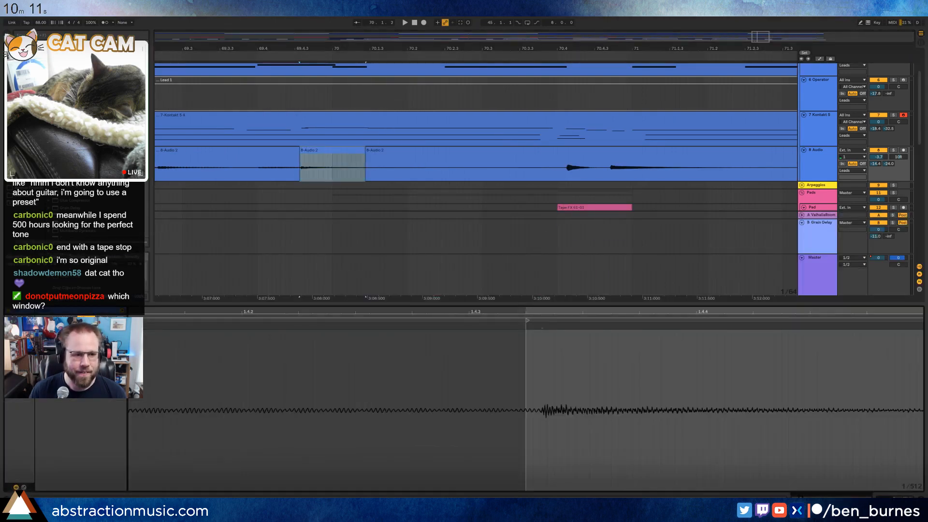
# - Play back the split-out 8 Audio section, and replay the guitar part from the start of bar 69
pyautogui.press('space')
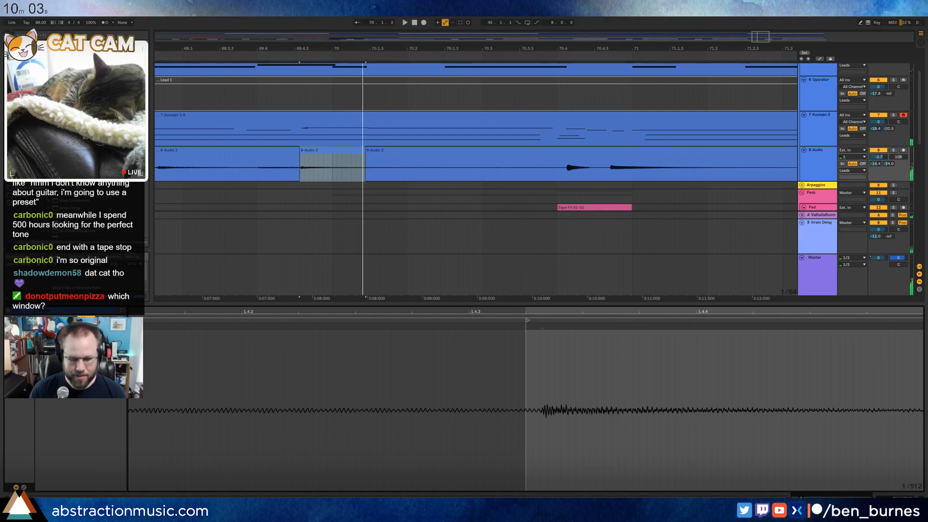
pyautogui.press('space')
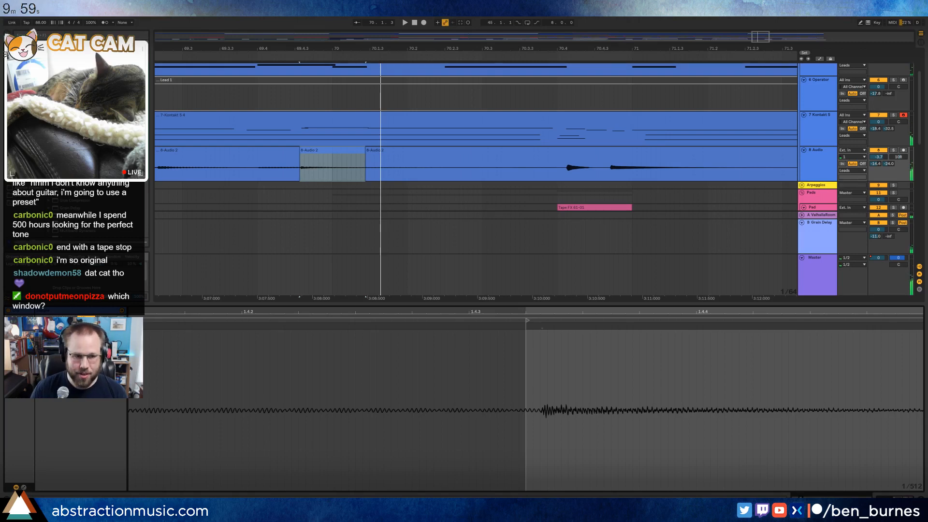
pyautogui.moveTo(485, 48); pyautogui.dragTo(439, 49)
pyautogui.click(454, 151)
pyautogui.press('space')
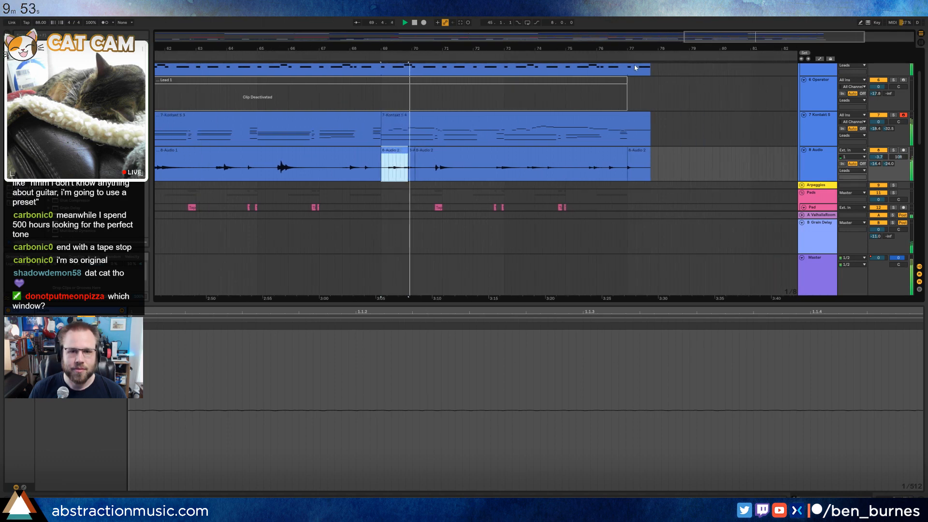
# - Open the Kontakt clip starting at bar 69 and add a short low melody note just before clip position 3.4
pyautogui.click(439, 119)
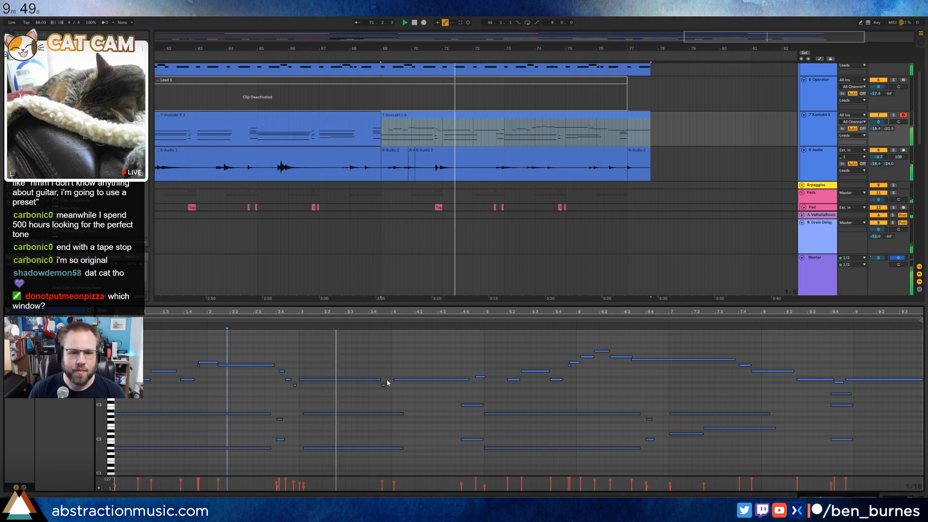
pyautogui.scroll(5, 387, 365)
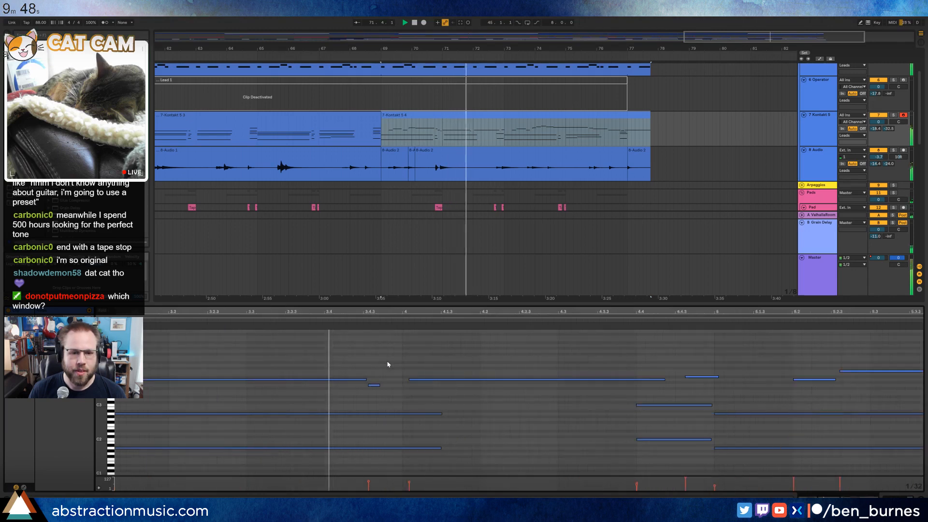
pyautogui.click(312, 387)
pyautogui.press('space')
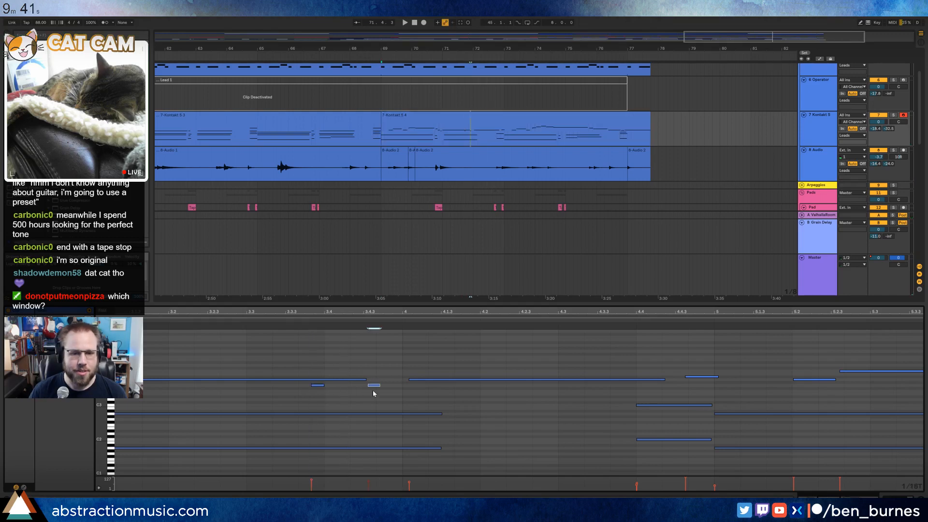
# - Nudge the original short note before clip bar 4 earlier and trim the preceding long melody note to end where the added note starts
pyautogui.press('Left')
pyautogui.moveTo(366, 381); pyautogui.dragTo(312, 380)
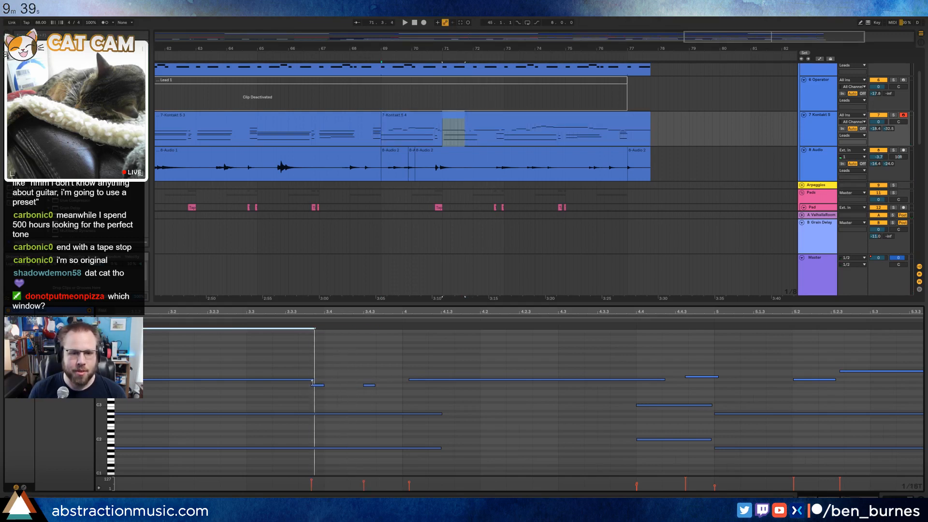
pyautogui.click(317, 385)
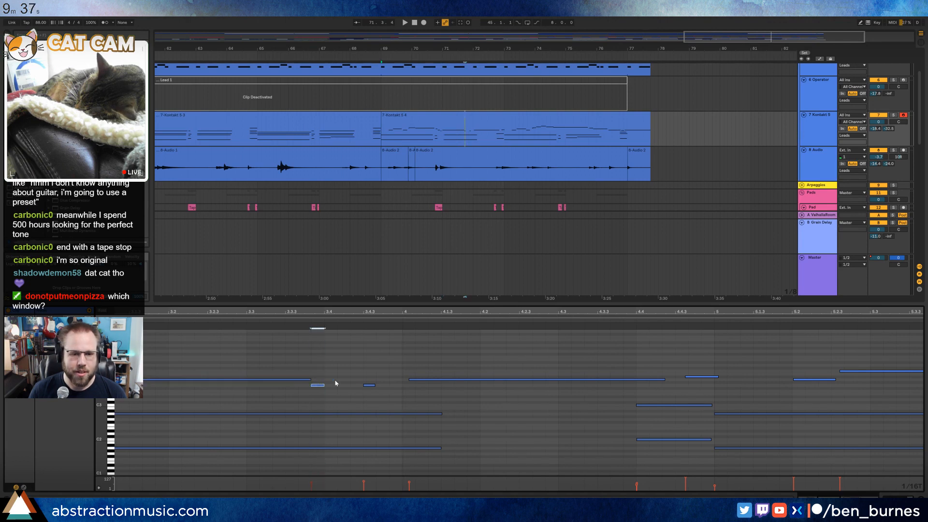
# - Play the passage, shift both short melody notes between 3.4 and bar 4 slightly later, and lengthen them
pyautogui.click(217, 321)
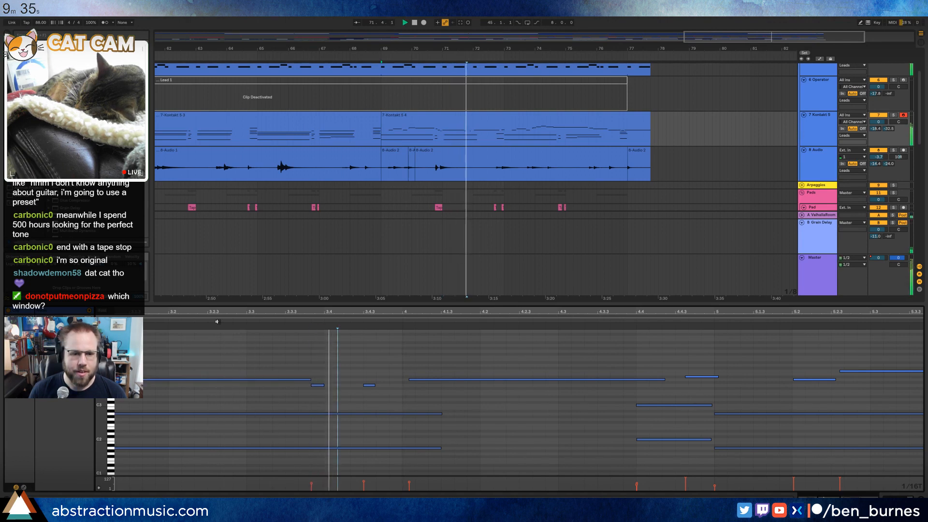
pyautogui.press('space')
pyautogui.click(369, 385)
pyautogui.moveTo(372, 386); pyautogui.dragTo(332, 390)
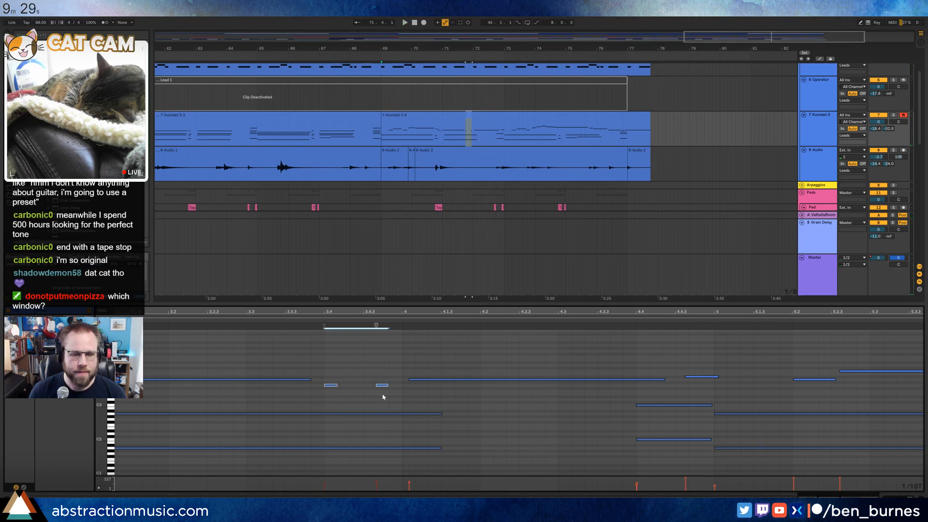
pyautogui.hotkey('shift', 'Right')
# - Nudge the long melody note that follows the two short notes earlier so it starts on clip bar 4
pyautogui.moveTo(485, 393); pyautogui.dragTo(502, 348)
pyautogui.press('Left')
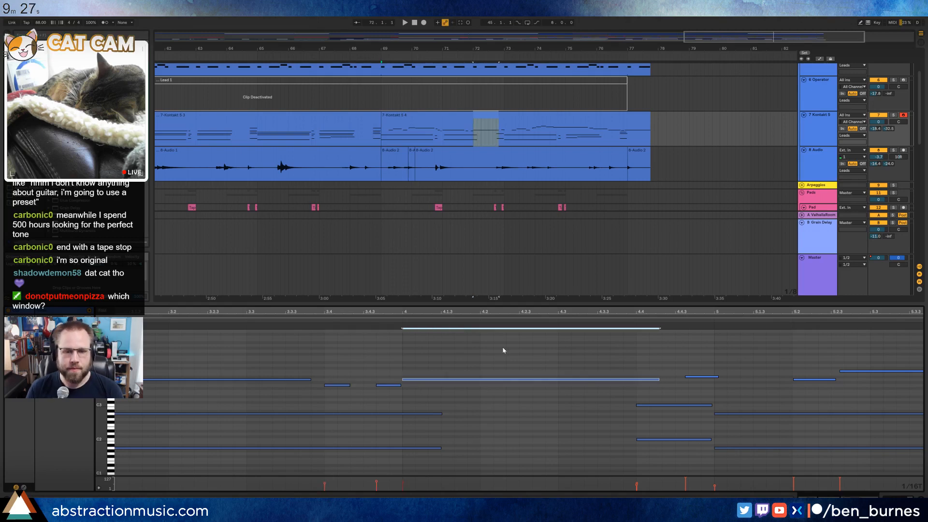
pyautogui.moveTo(729, 319); pyautogui.dragTo(398, 319)
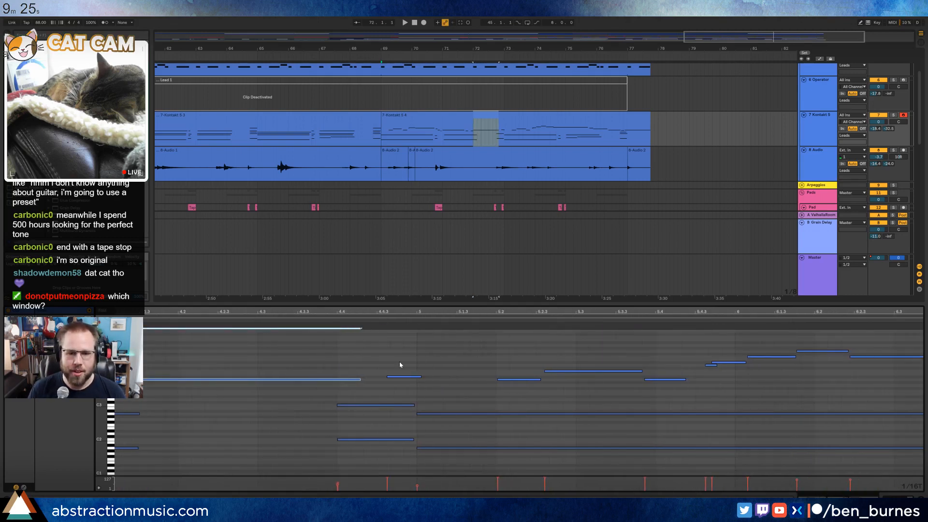
pyautogui.click(404, 377)
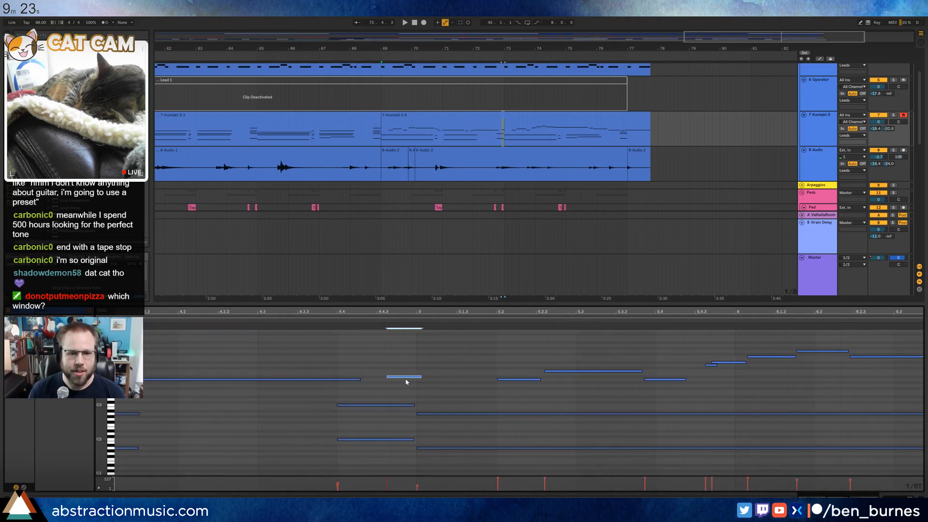
# - Play back the Kontakt clip from bar 69 and check the timing of the rising melody phrase between clip positions 5.2 and 8
pyautogui.click(381, 315)
pyautogui.moveTo(381, 311); pyautogui.dragTo(411, 285)
pyautogui.press('space')
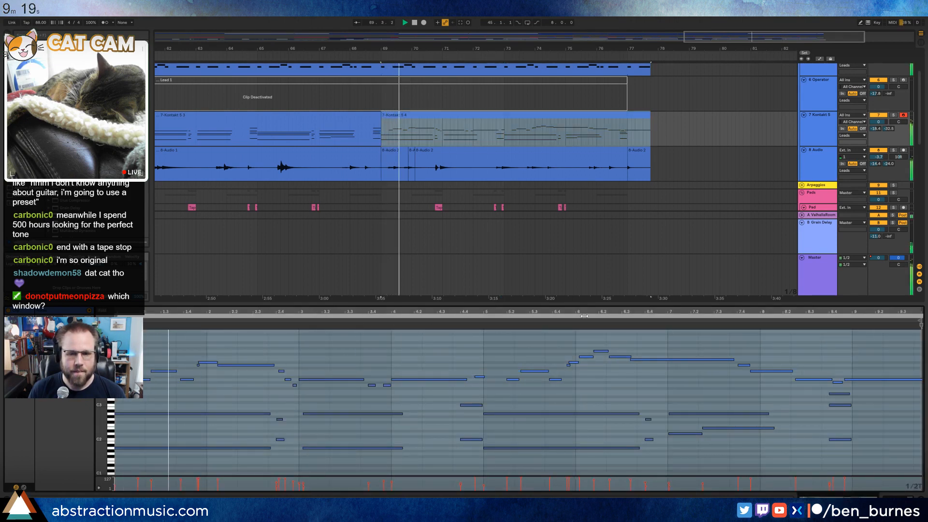
pyautogui.moveTo(597, 311); pyautogui.dragTo(600, 325)
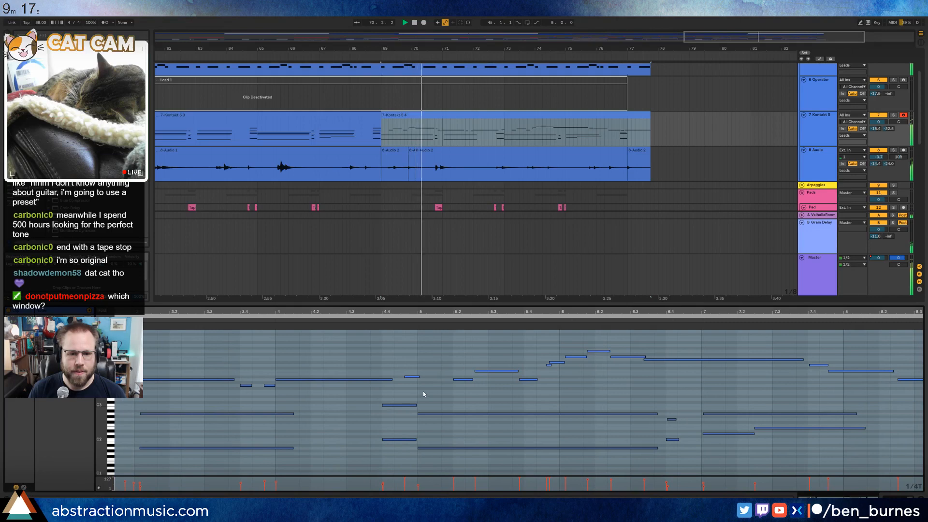
pyautogui.click(417, 377)
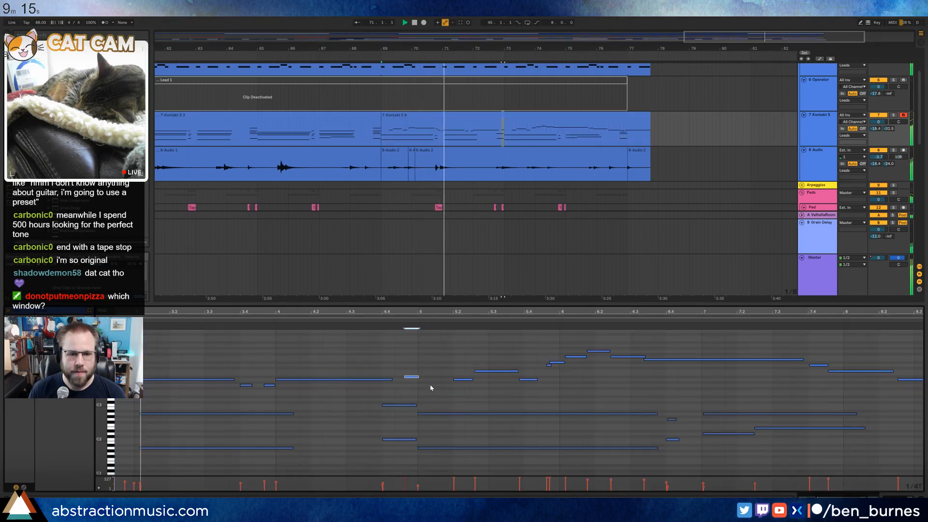
pyautogui.moveTo(453, 344); pyautogui.dragTo(843, 400)
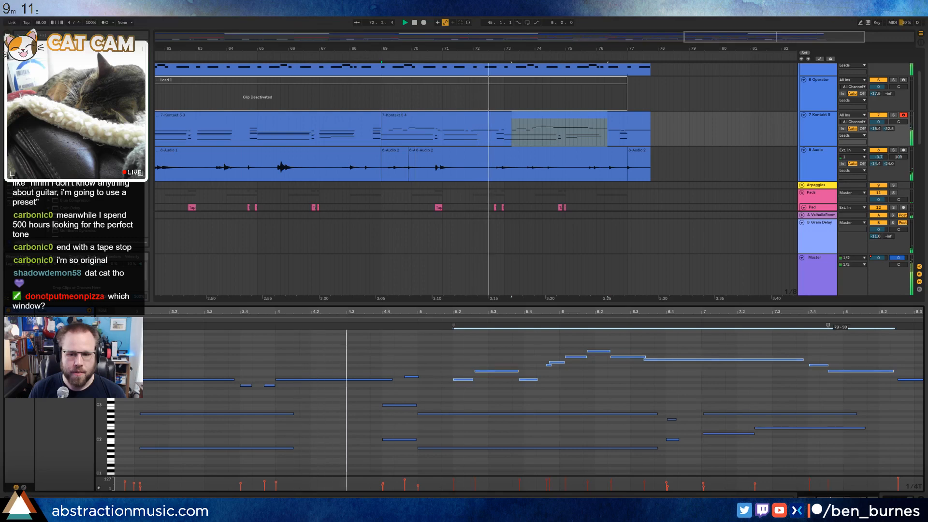
pyautogui.click(441, 355)
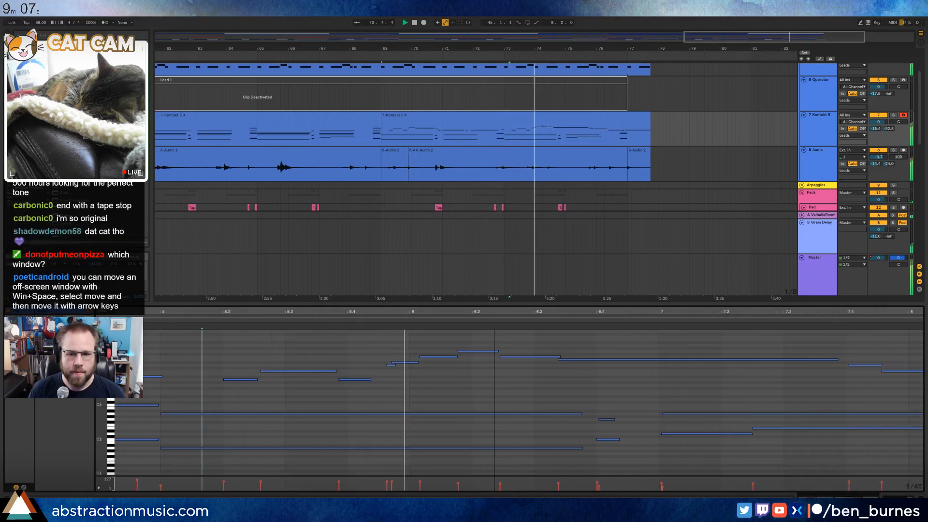
pyautogui.moveTo(194, 344); pyautogui.dragTo(576, 403)
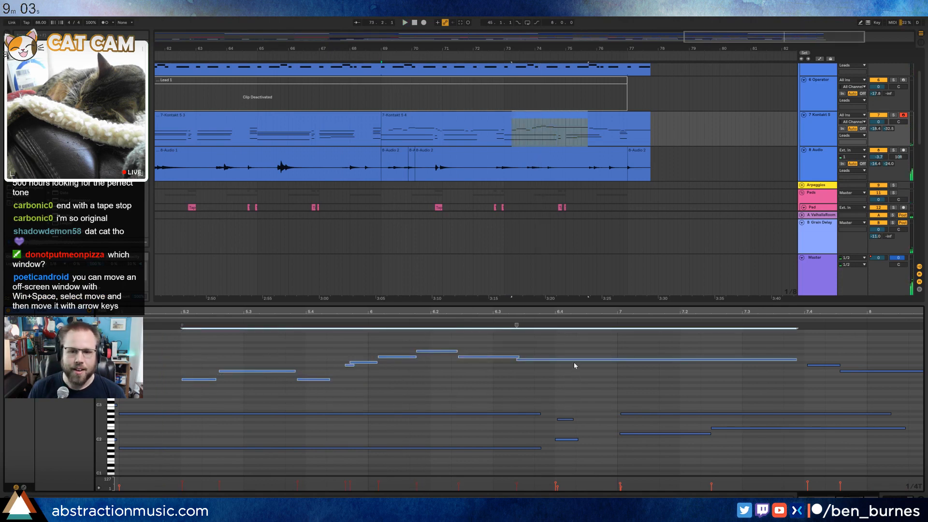
pyautogui.click(488, 389)
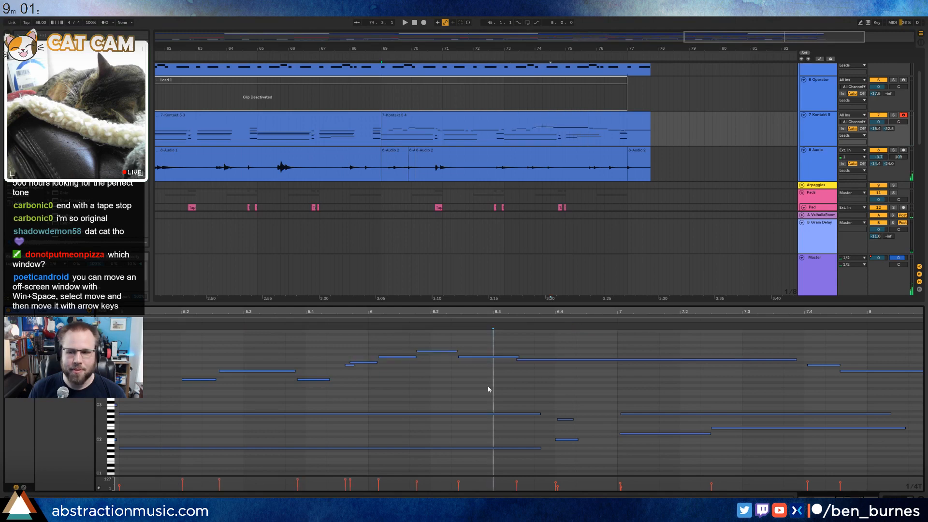
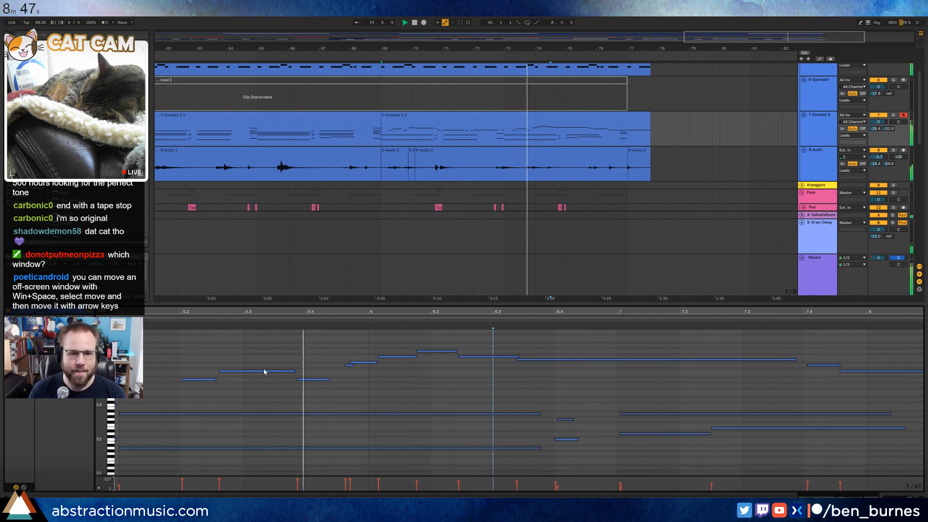
# - Lower the melody's peak note just after clip bar 6 two semitones and the note before it one semitone, and audition the phrase
pyautogui.press('space')
pyautogui.click(404, 357)
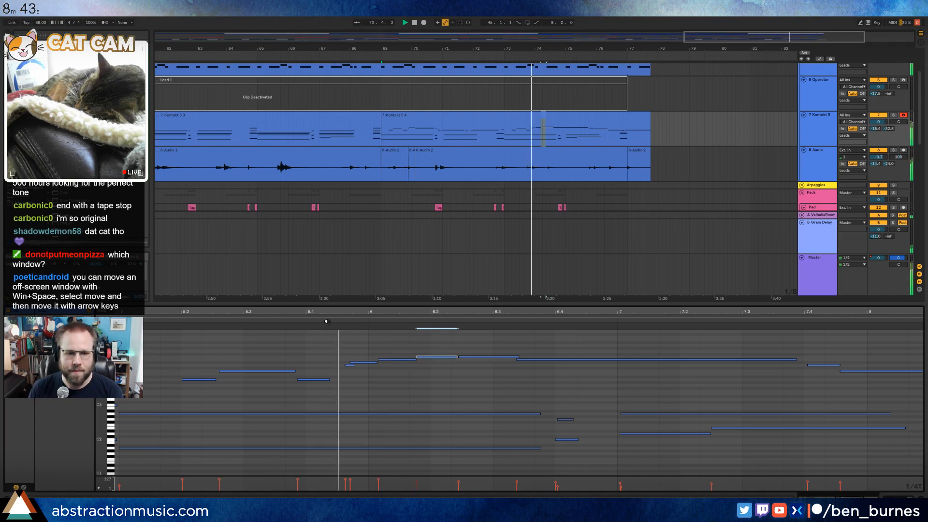
pyautogui.press('space')
# - Lower the note after the melody's peak one semitone, extend it over the following long note to about 7.4, and replay the phrase
pyautogui.click(488, 357)
pyautogui.press('Down')
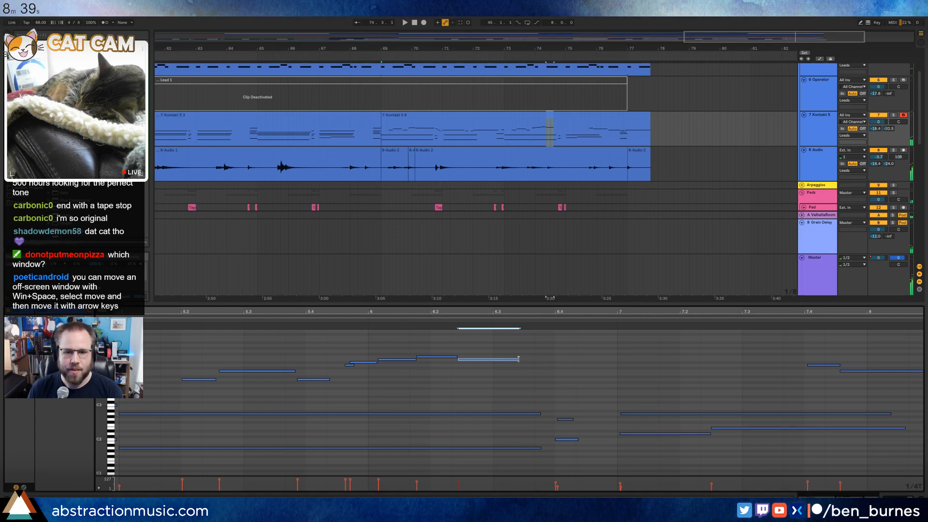
pyautogui.moveTo(518, 358); pyautogui.dragTo(795, 362)
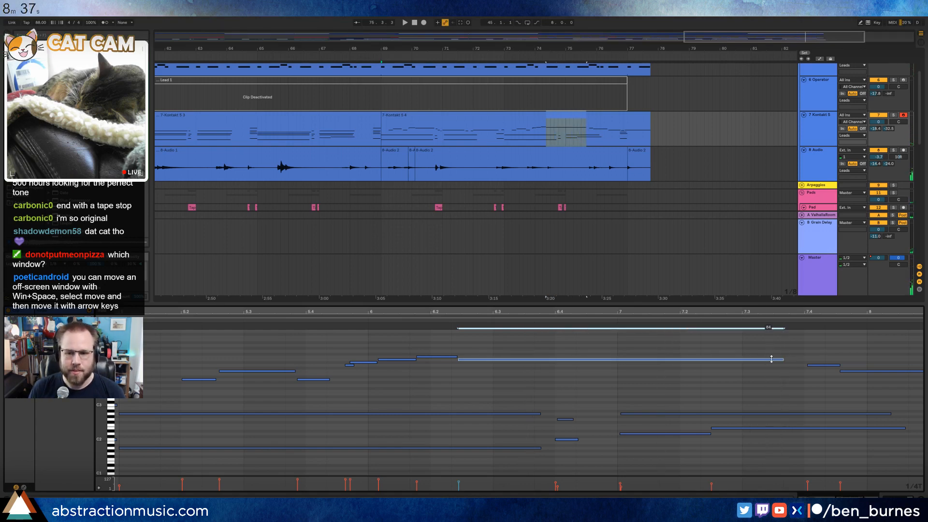
pyautogui.click(175, 320)
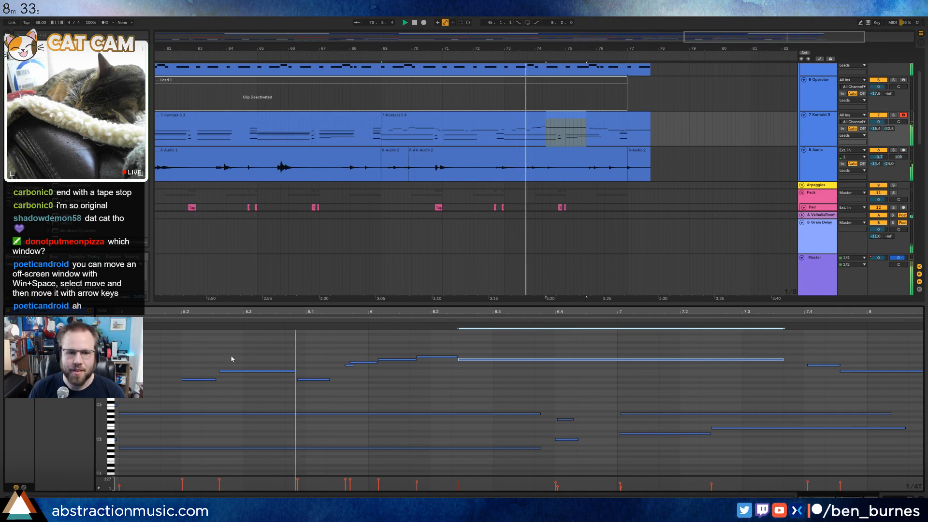
# - Nudge the melody notes near clip positions 5.3 and 5.4 slightly later
pyautogui.moveTo(310, 374); pyautogui.dragTo(314, 390)
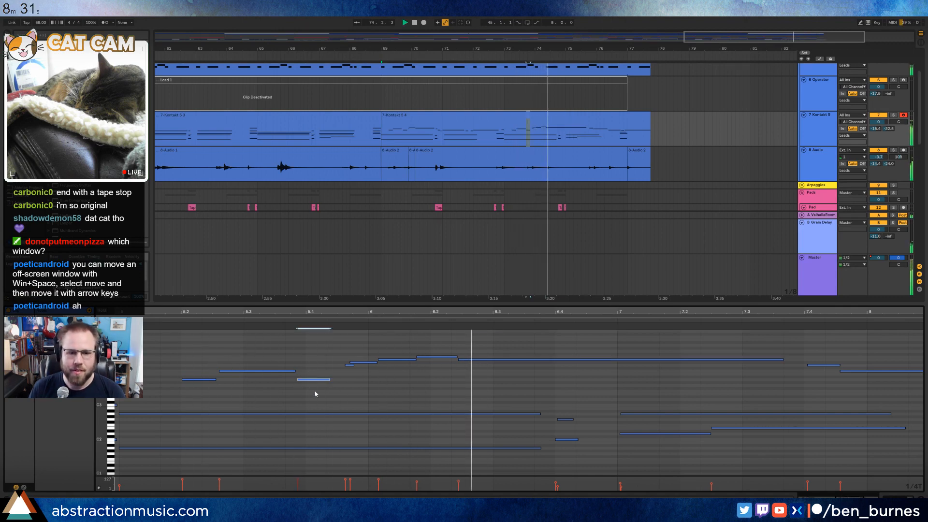
pyautogui.press('Right')
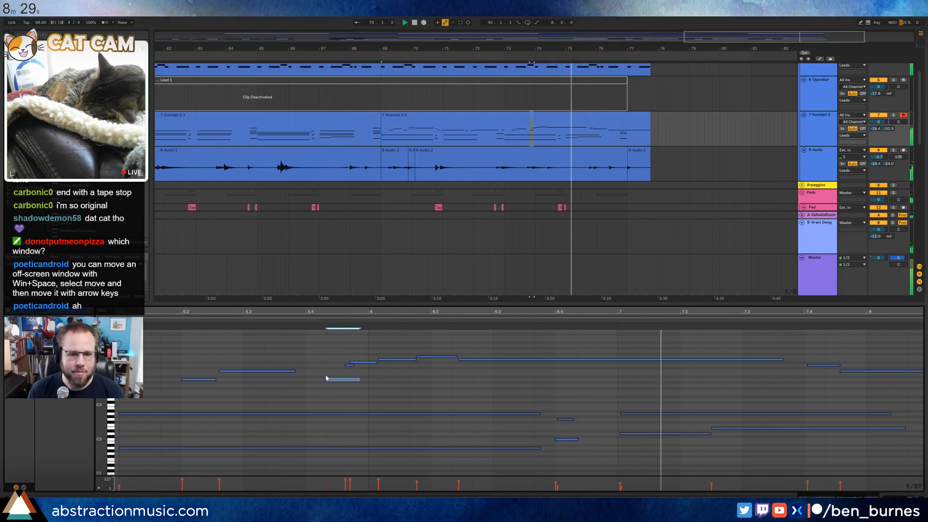
pyautogui.press('Left')
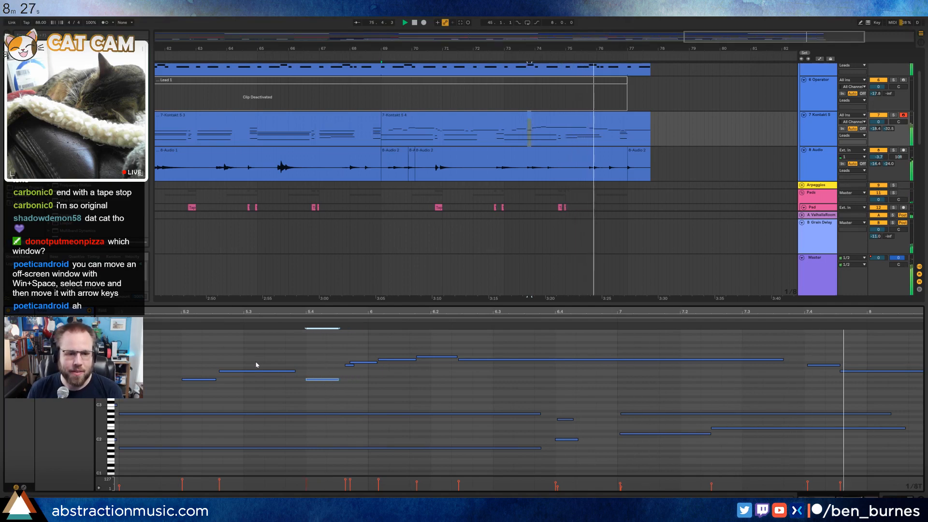
pyautogui.click(264, 371)
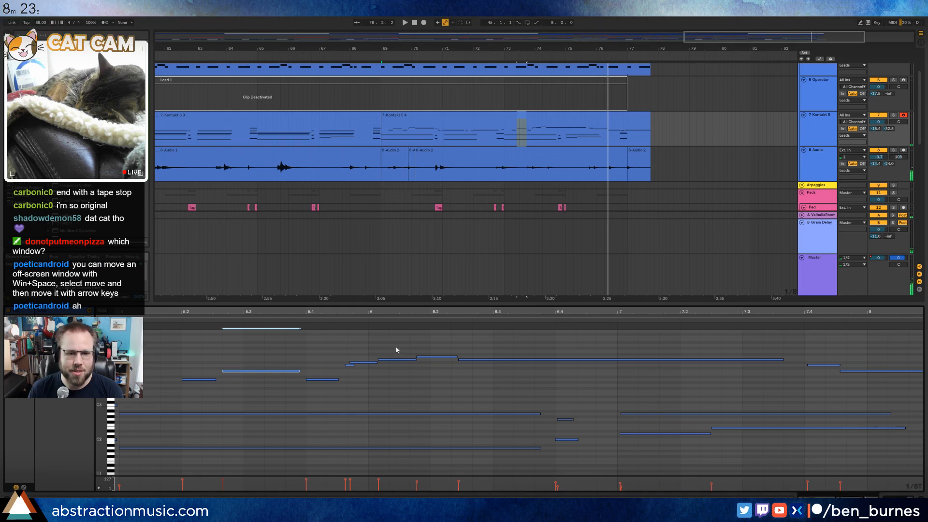
# - Nudge the melody's peak note and the long note after it slightly earlier, and trim the preceding note to meet the peak note
pyautogui.click(430, 355)
pyautogui.press('space')
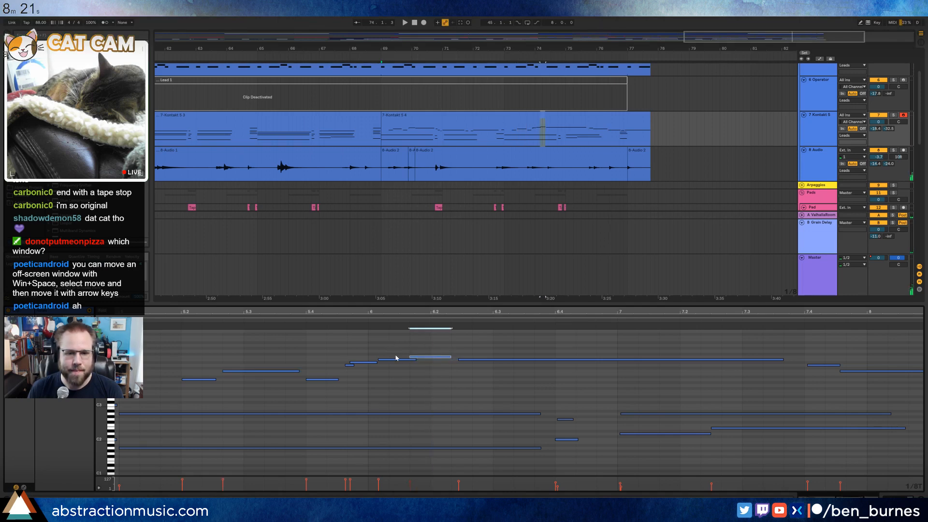
pyautogui.click(474, 358)
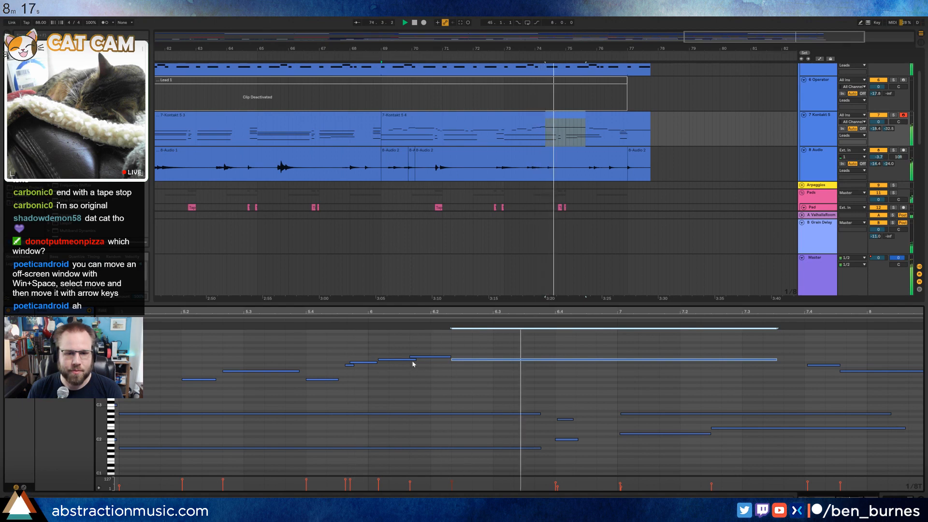
pyautogui.moveTo(415, 359); pyautogui.dragTo(409, 359)
# - Shorten the melody note at clip position 7.4 and rework the notes after it into a descending run landing on clip bar 8
pyautogui.moveTo(710, 311); pyautogui.dragTo(326, 311)
pyautogui.moveTo(623, 361); pyautogui.dragTo(745, 389)
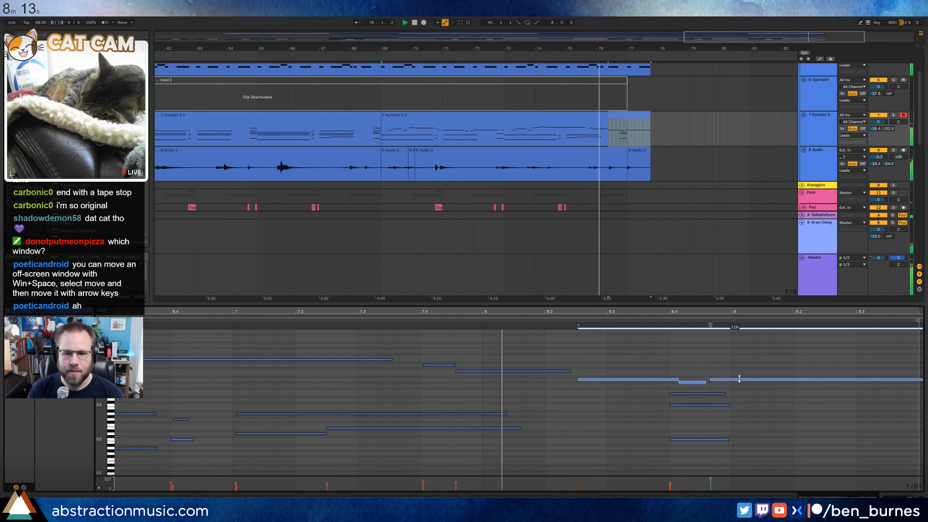
pyautogui.click(439, 343)
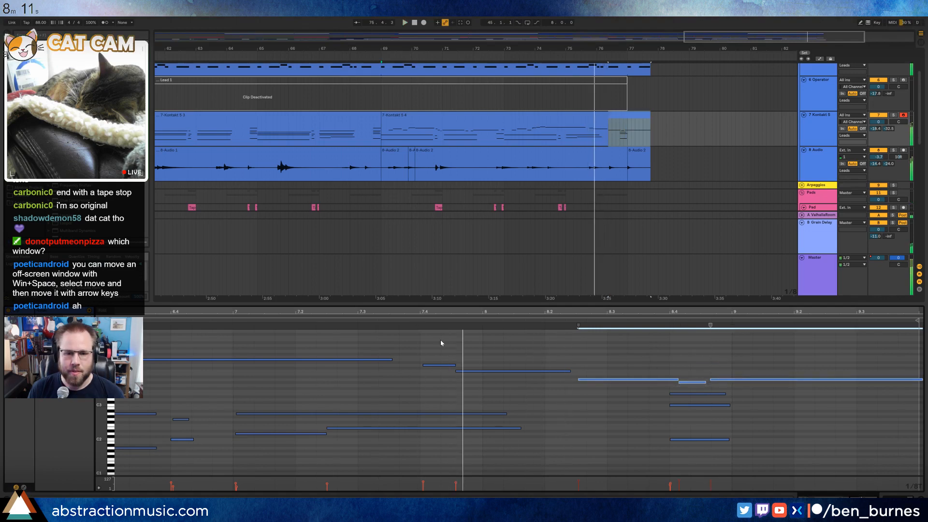
pyautogui.moveTo(454, 364); pyautogui.dragTo(441, 365)
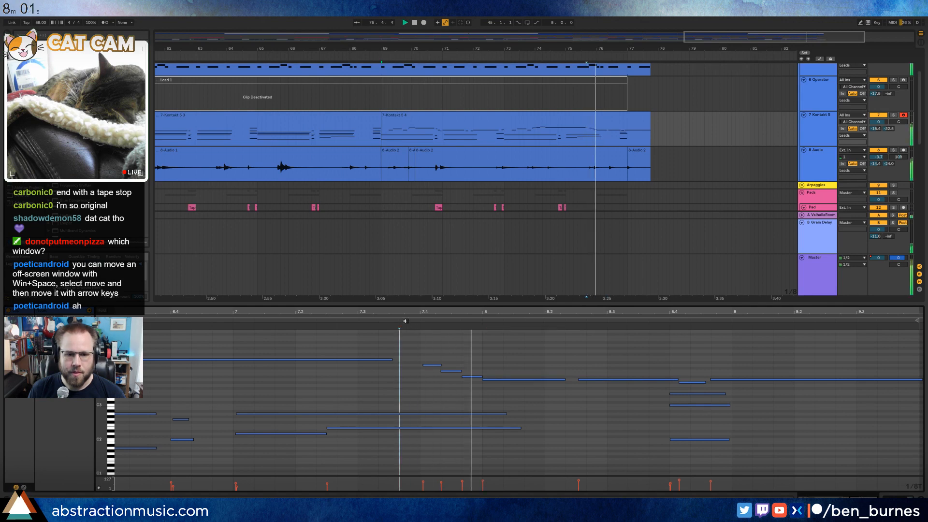
# - Try the last two notes of the run before clip bar 8 higher, by one and two semitones, and audition them
pyautogui.press('space')
pyautogui.click(464, 375)
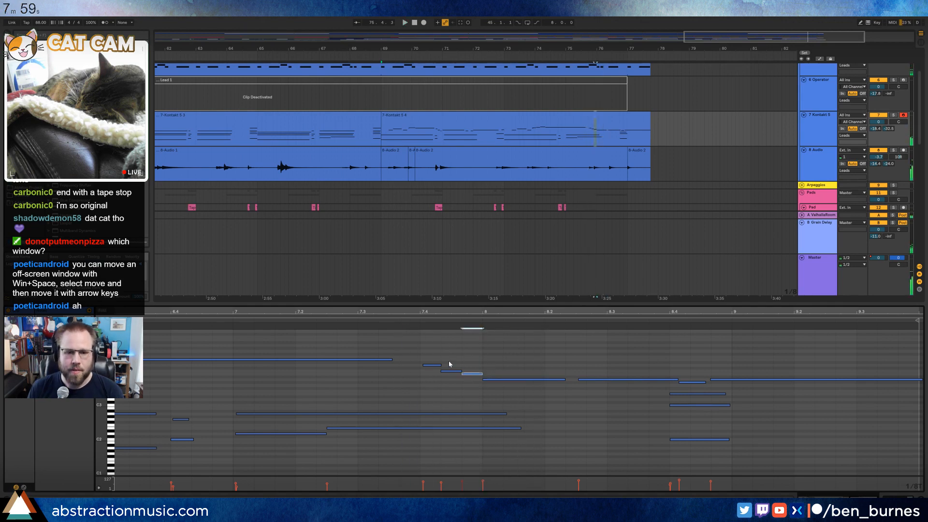
pyautogui.press('space')
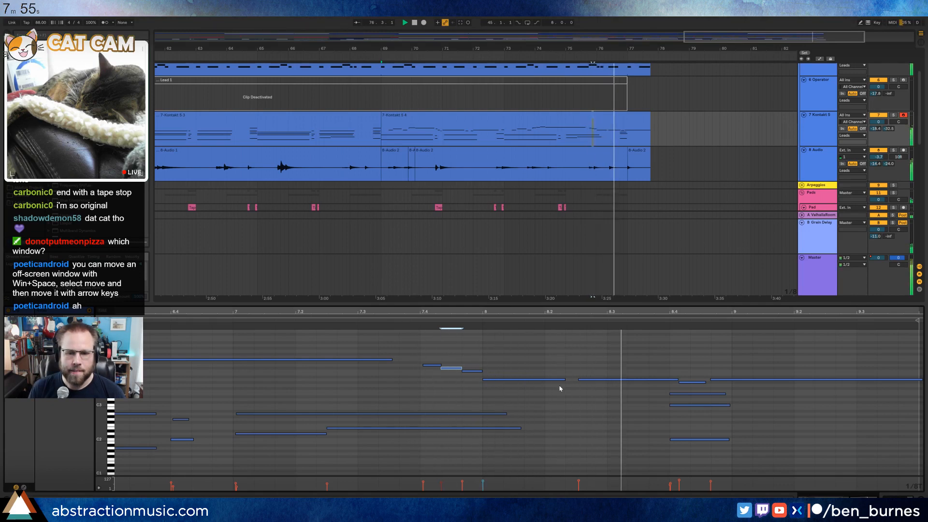
# - Extend the long note from clip bar 8 to about 8.4 and start the short note there together with the chord
pyautogui.moveTo(564, 380); pyautogui.dragTo(681, 382)
pyautogui.click(715, 379)
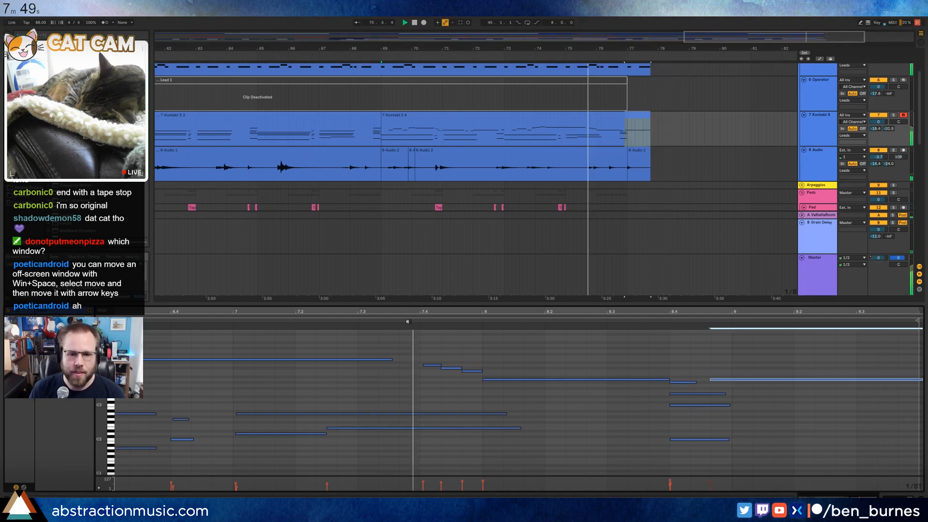
# - Lower the two run notes before clip bar 8 by one and two semitones, nudge the run's first note slightly earlier, and replay
pyautogui.moveTo(453, 353); pyautogui.dragTo(473, 376)
pyautogui.press('Down')
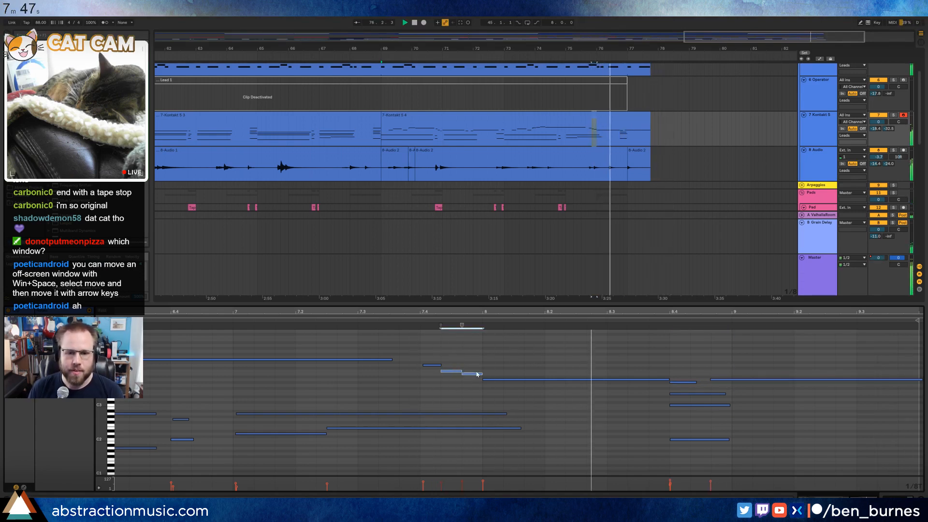
pyautogui.click(476, 374)
pyautogui.press('Down')
pyautogui.click(400, 322)
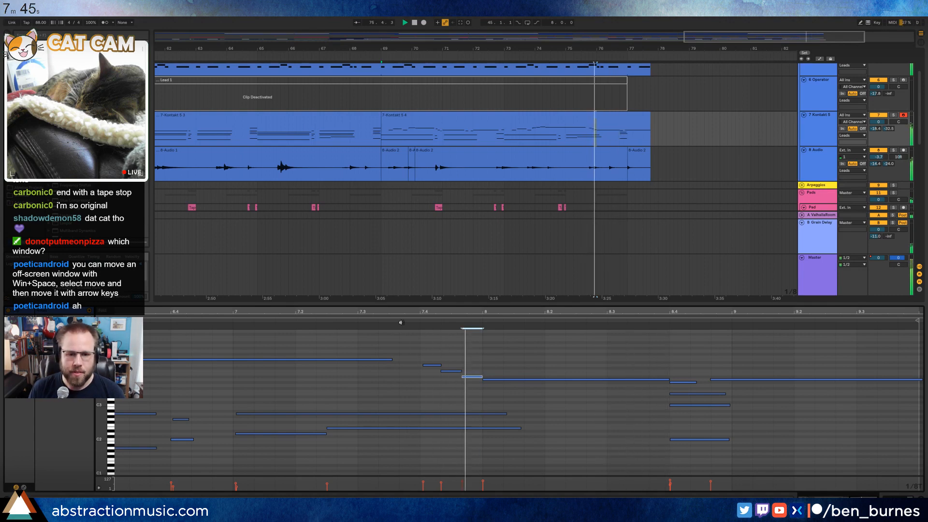
pyautogui.moveTo(433, 365); pyautogui.dragTo(430, 365)
pyautogui.click(545, 360)
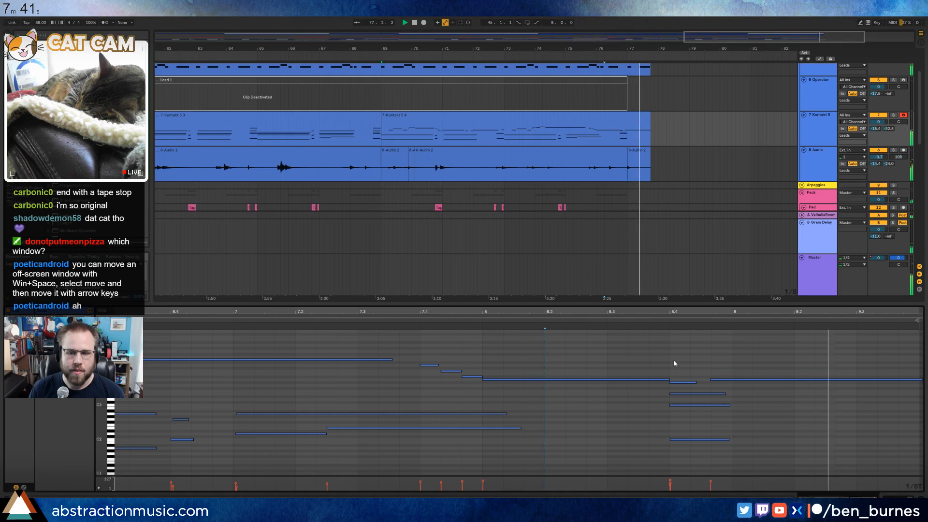
pyautogui.moveTo(676, 314); pyautogui.dragTo(840, 343)
pyautogui.press('space')
# - Show the Master's Ping Pong Delay Time Delay automation and audition the ending from around bar 77
pyautogui.hotkey('shift', 'Tab')
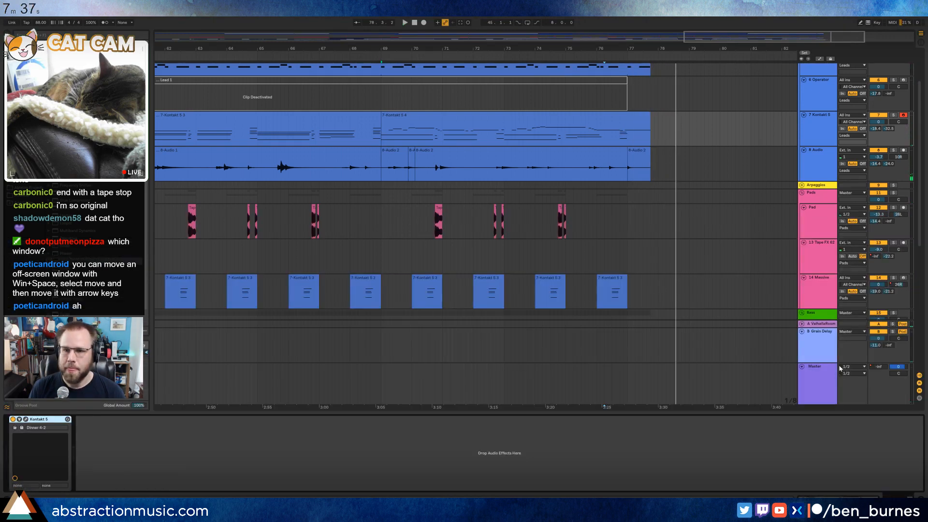
pyautogui.scroll(-3, 682, 302)
pyautogui.click(817, 386)
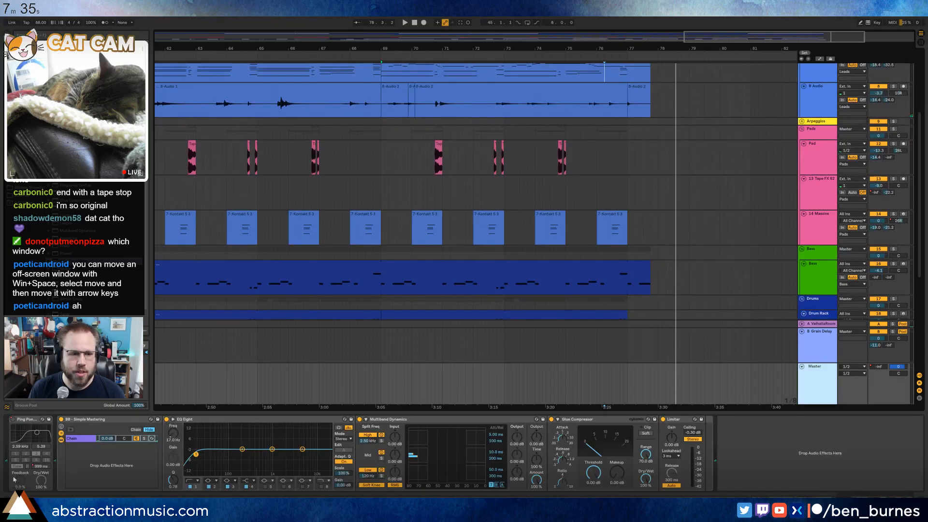
pyautogui.click(46, 467)
pyautogui.press('a')
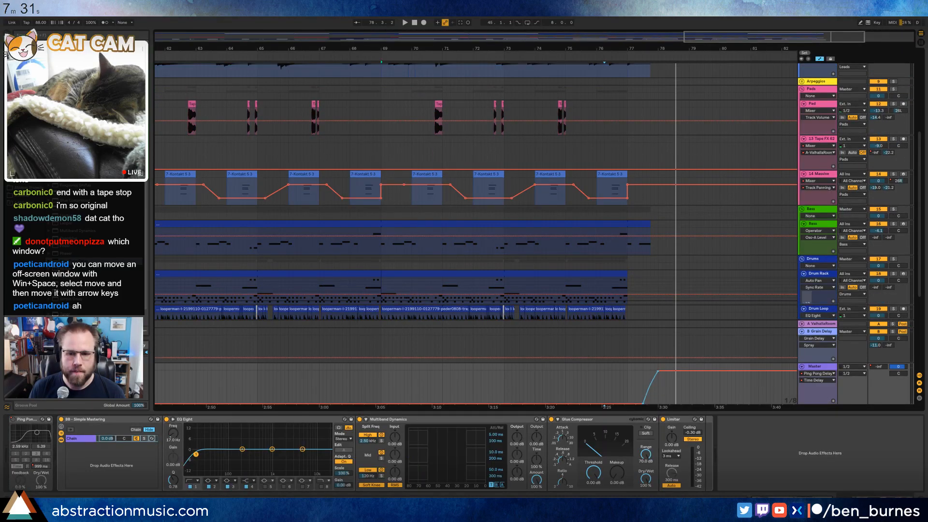
pyautogui.click(628, 384)
pyautogui.press('space')
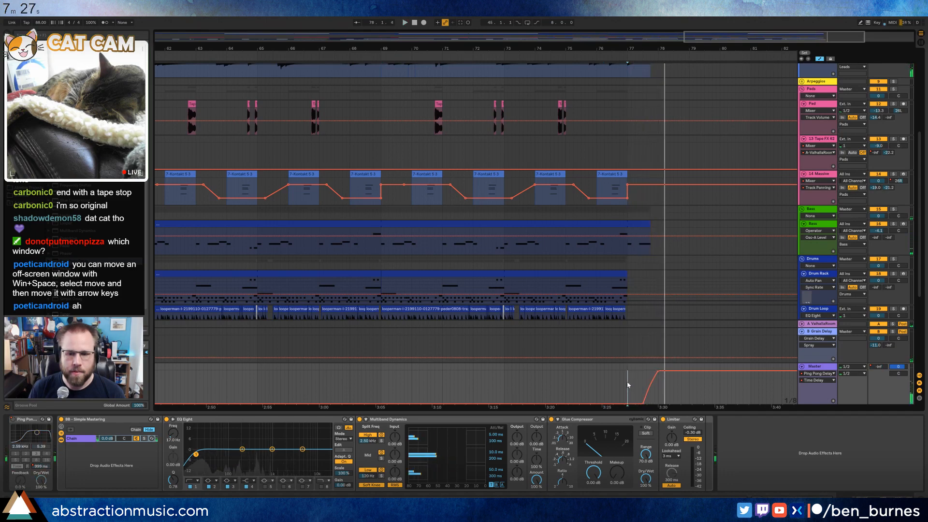
pyautogui.press('space')
pyautogui.click(620, 385)
pyautogui.press('space')
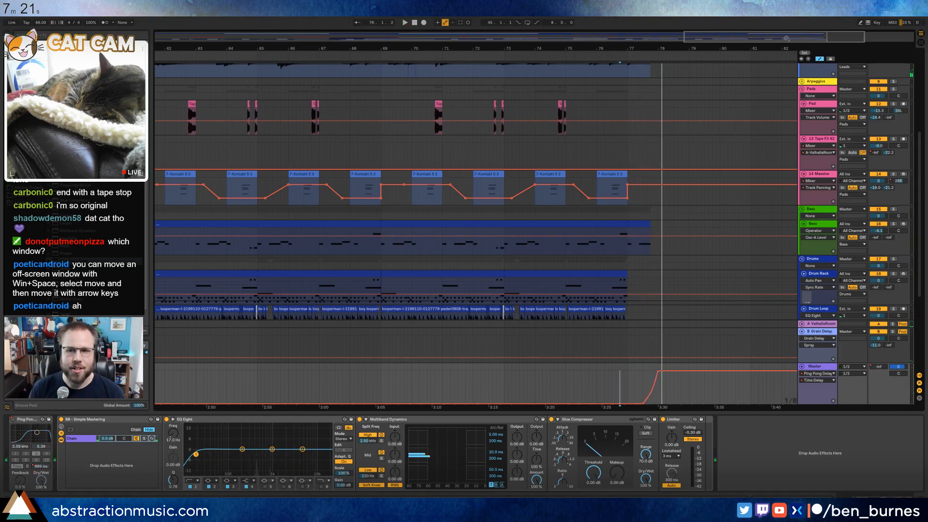
# - Copy the ambience effect from bars 27 to 29 on the second AmbWAV track and place the copy at bar 75
pyautogui.moveTo(786, 38); pyautogui.dragTo(570, 49)
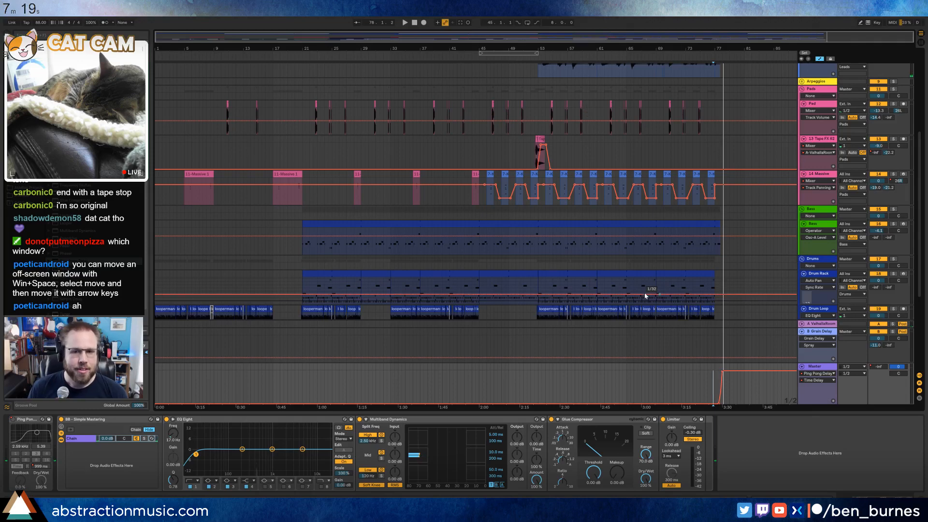
pyautogui.scroll(-5, 647, 297)
pyautogui.scroll(-1, 654, 304)
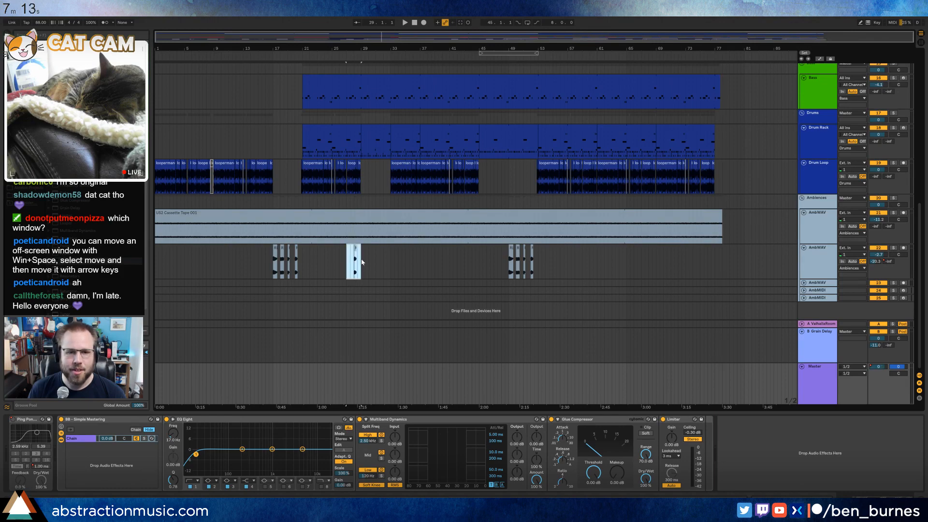
pyautogui.moveTo(361, 261); pyautogui.dragTo(366, 261)
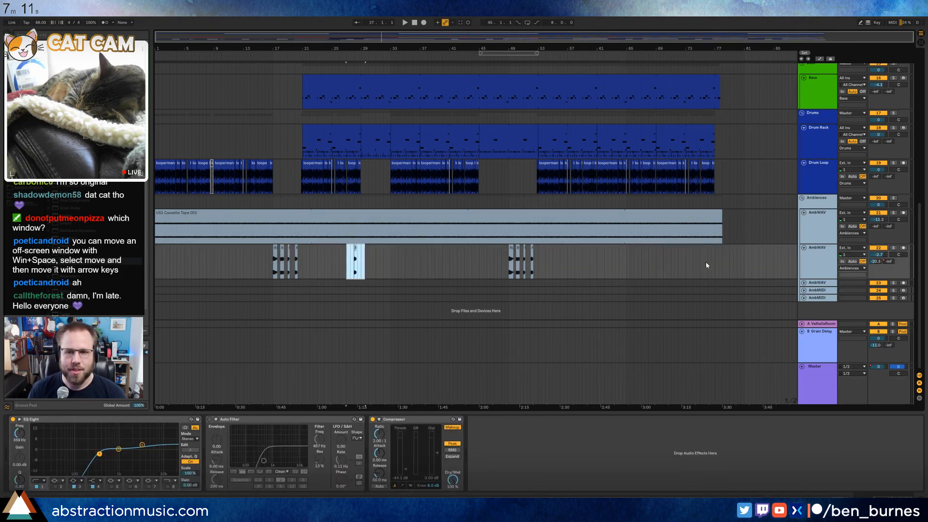
pyautogui.click(707, 263)
pyautogui.hotkey('ctrl', 'v')
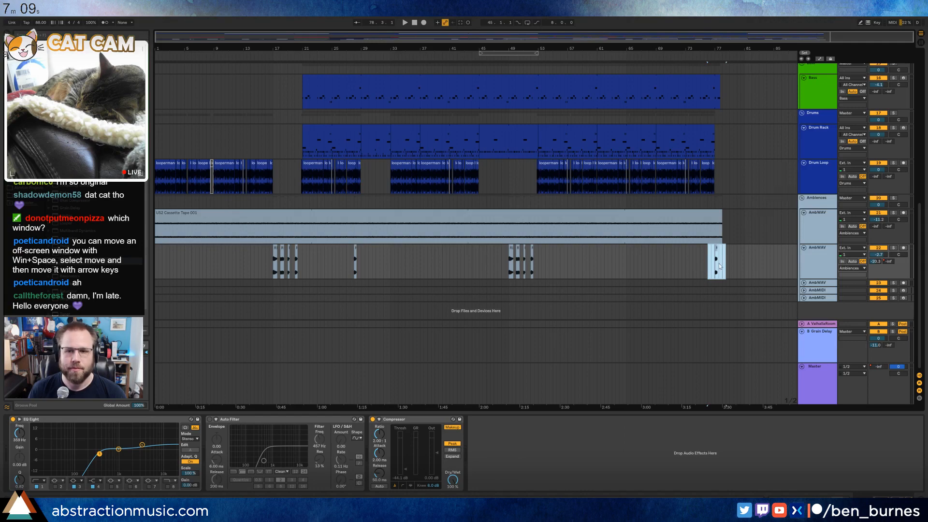
pyautogui.scroll(5, 718, 263)
pyautogui.moveTo(709, 248); pyautogui.dragTo(671, 248)
pyautogui.moveTo(728, 38); pyautogui.dragTo(728, 14)
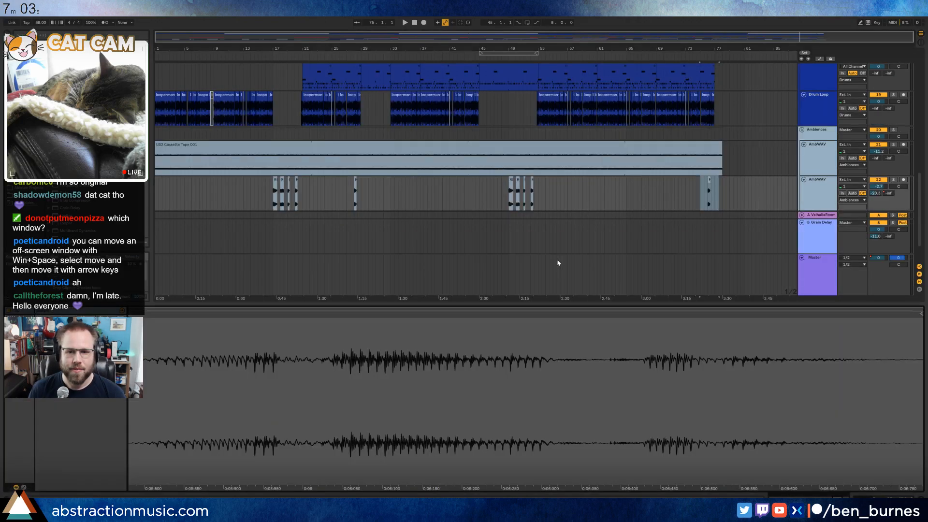
# - Play the whole arrangement from the beginning
pyautogui.scroll(5, 537, 246)
pyautogui.scroll(8, 535, 235)
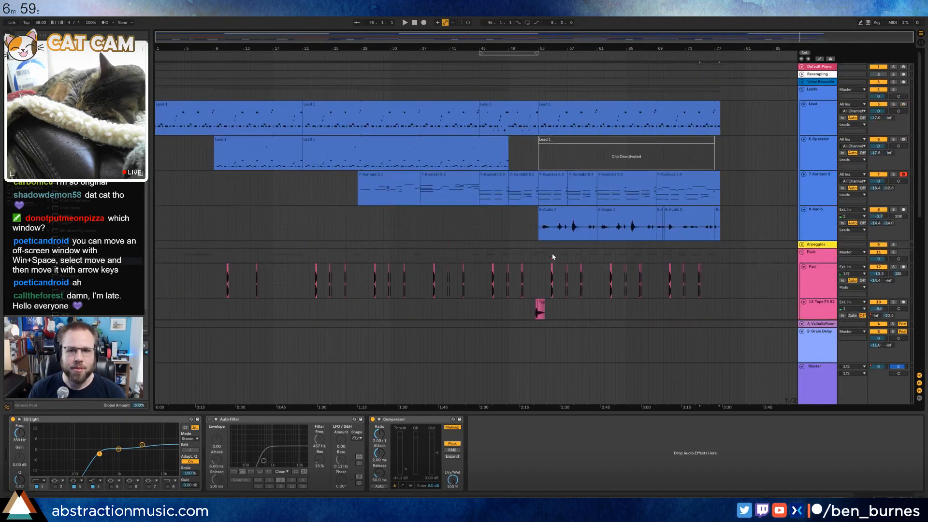
pyautogui.click(641, 144)
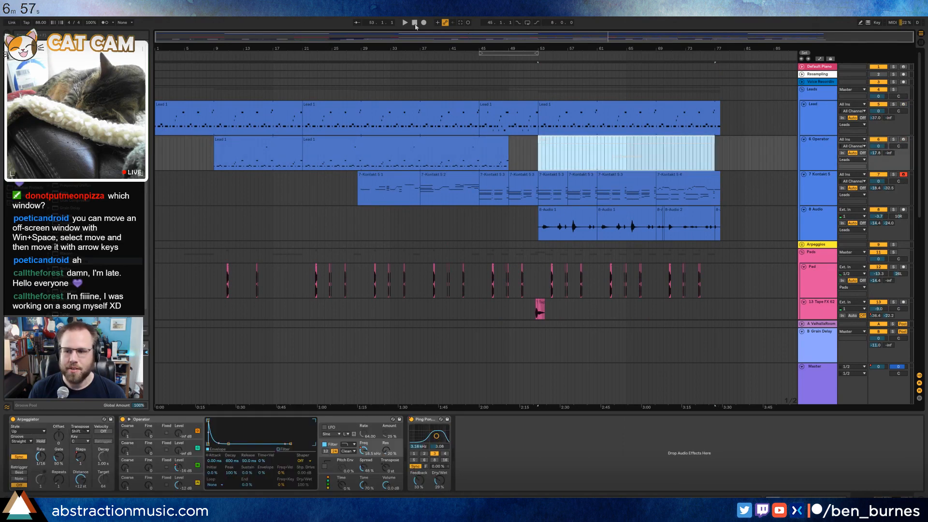
pyautogui.press('space')
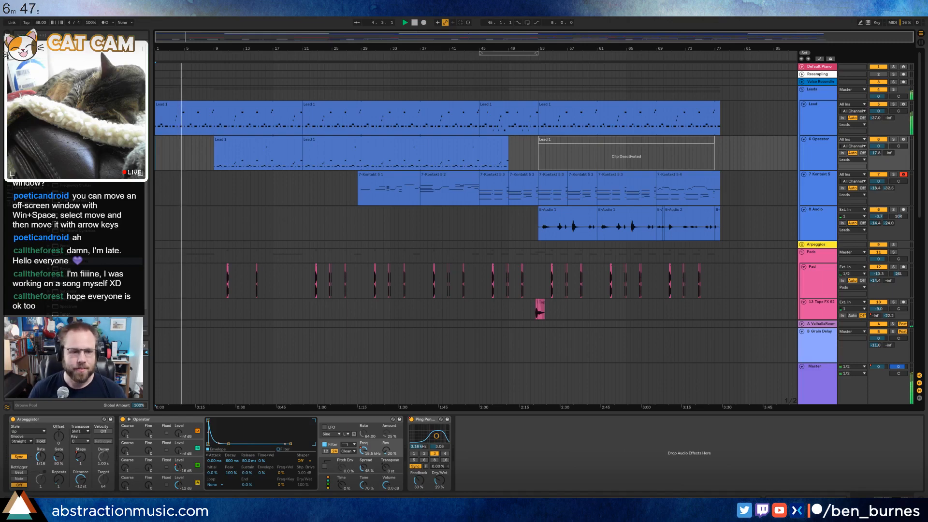
# - Switch to the browser's Google timer, stop the countdown and close its tab
pyautogui.hotkey('alt', 'Tab')
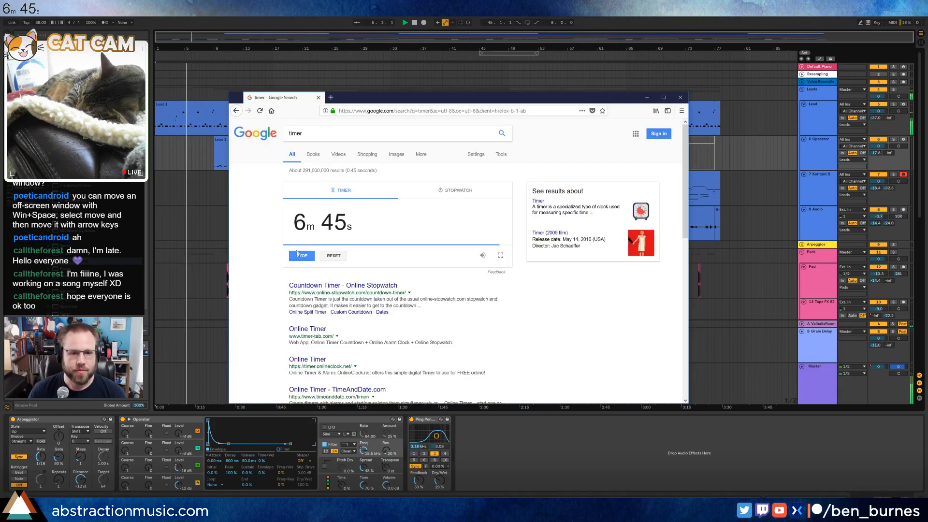
pyautogui.click(298, 254)
pyautogui.click(318, 98)
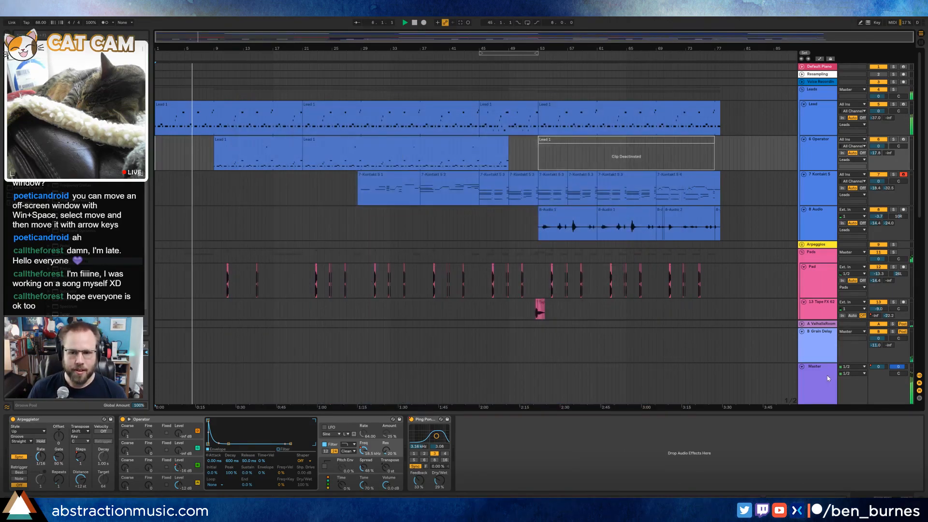
# - On the Master, boost EQ Eight 1.36 dB at 1.08 kHz with band 4 off, and set the Multiband Dynamics compression
pyautogui.click(827, 378)
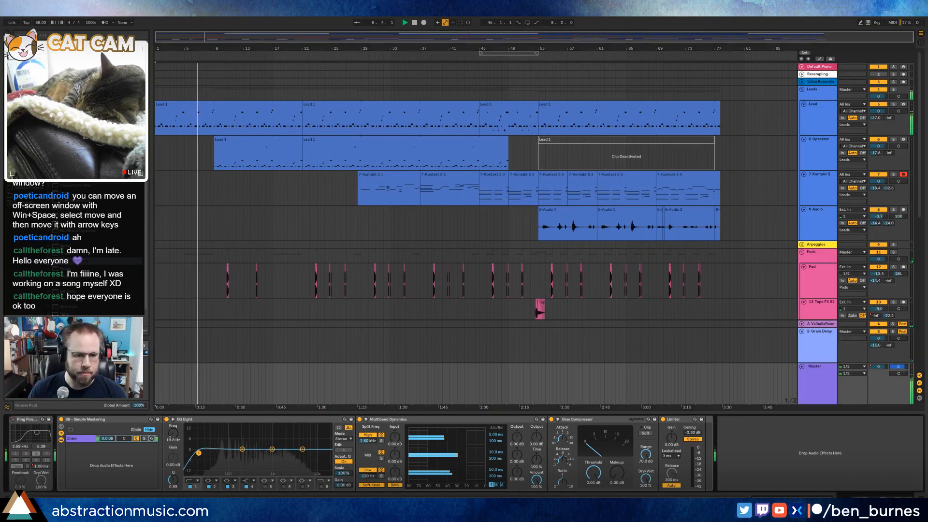
pyautogui.moveTo(242, 449); pyautogui.dragTo(274, 447)
pyautogui.click(246, 486)
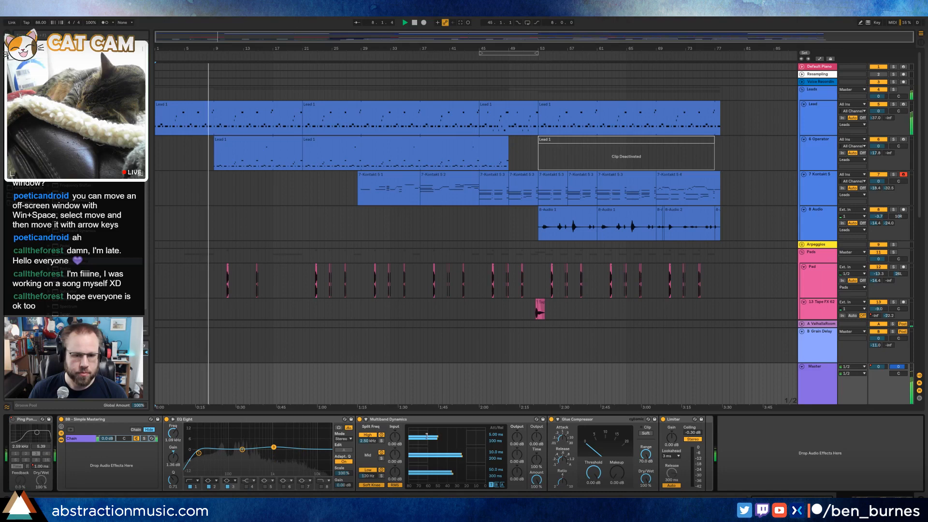
pyautogui.moveTo(426, 435); pyautogui.dragTo(470, 476)
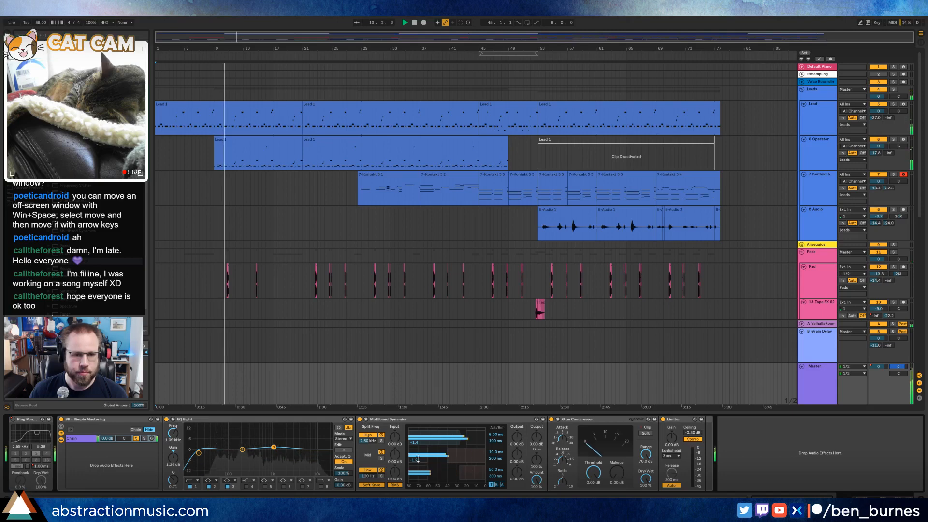
# - Automate the Operator track's Arpeggiator to switch off during its first clip, from bar 9 to bar 21
pyautogui.click(277, 143)
pyautogui.rightClick(14, 421)
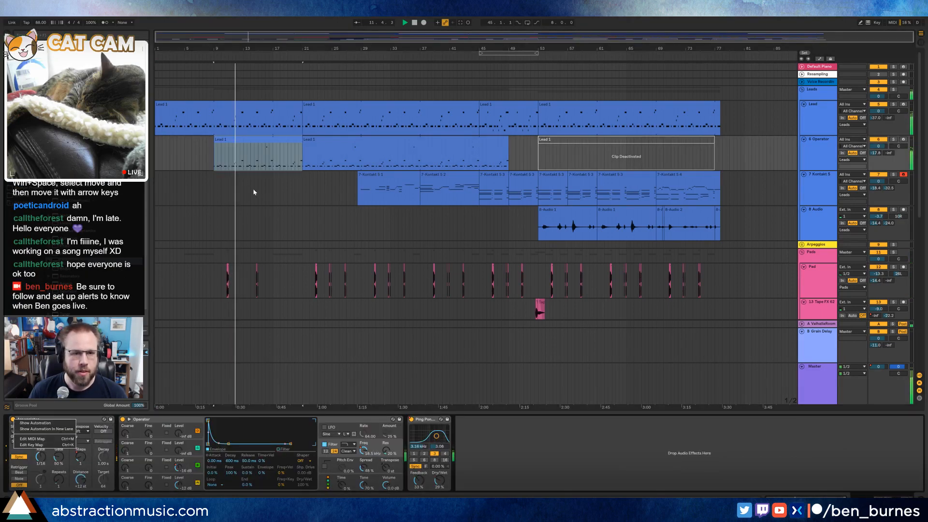
pyautogui.click(271, 148)
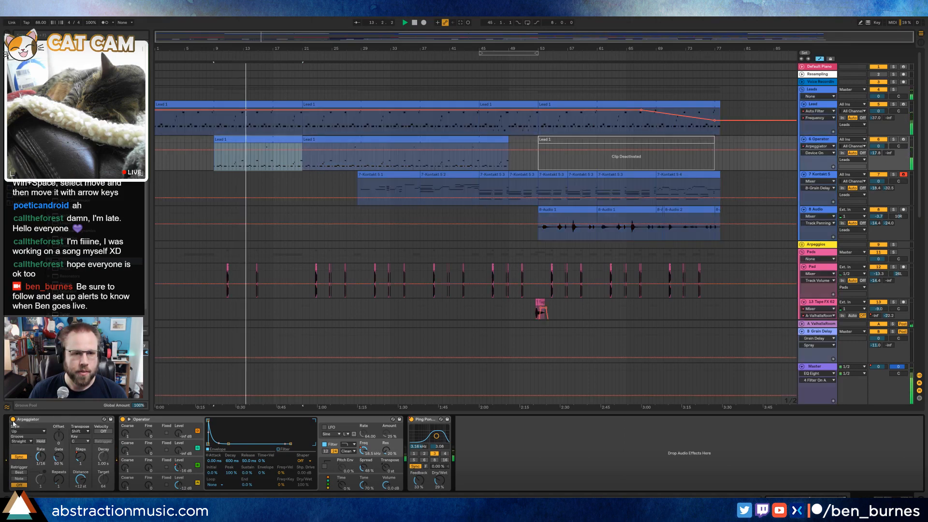
pyautogui.press('a')
pyautogui.moveTo(297, 150); pyautogui.dragTo(303, 167)
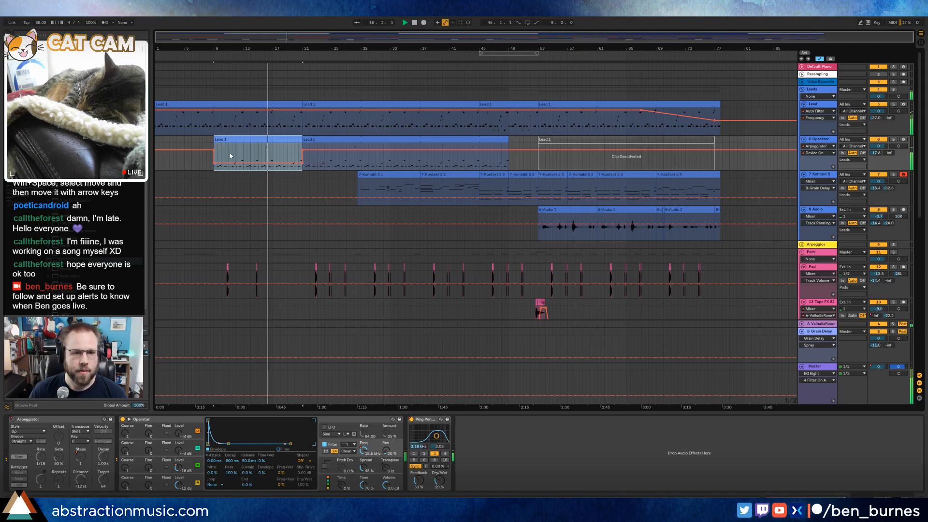
pyautogui.press('a')
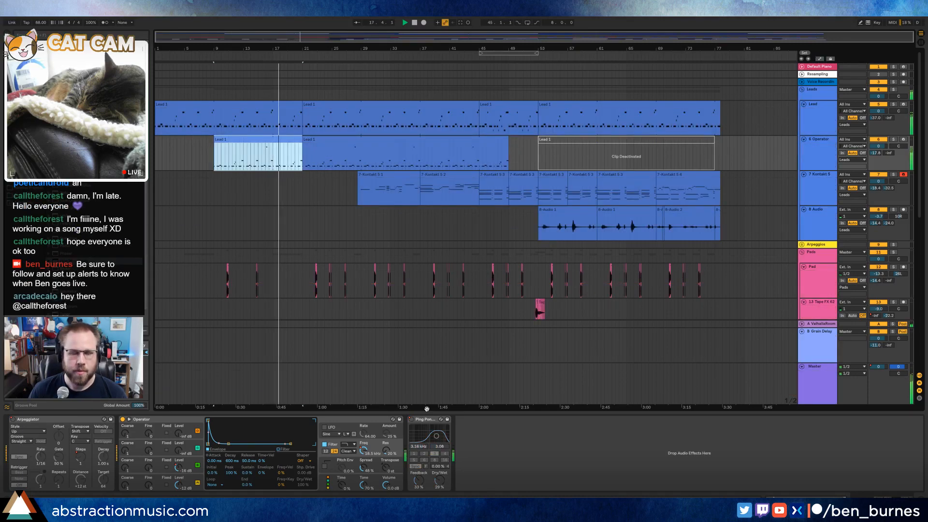
# - Set the threshold of the Master's Glue Compressor to -4.44 dB while the track plays
pyautogui.hotkey('shift', 'Tab')
pyautogui.hotkey('shift', 'Tab')
pyautogui.click(827, 386)
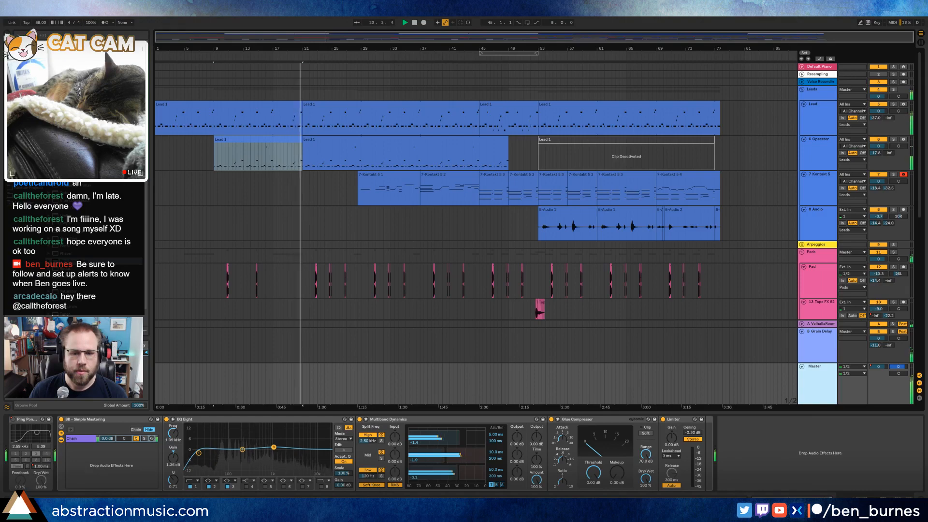
pyautogui.scroll(-2, 322, 325)
pyautogui.scroll(-6, 319, 329)
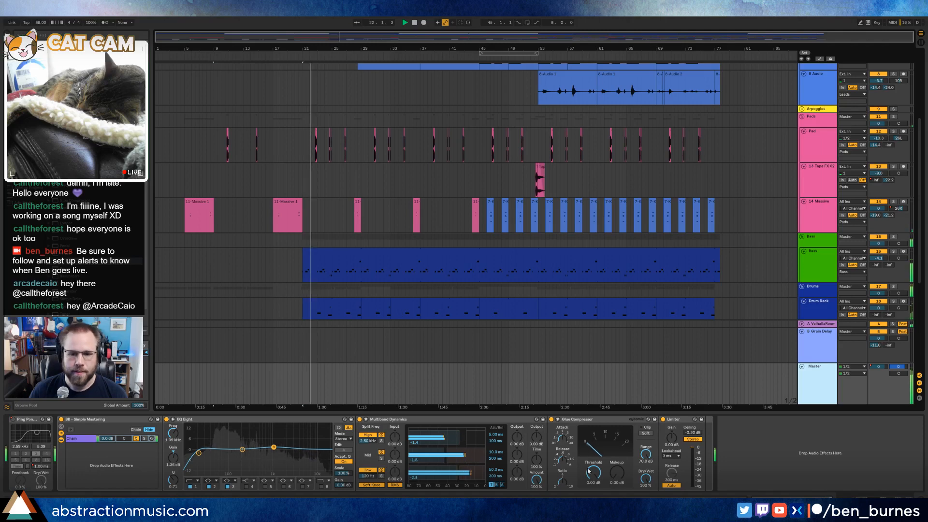
pyautogui.moveTo(593, 473); pyautogui.dragTo(593, 480)
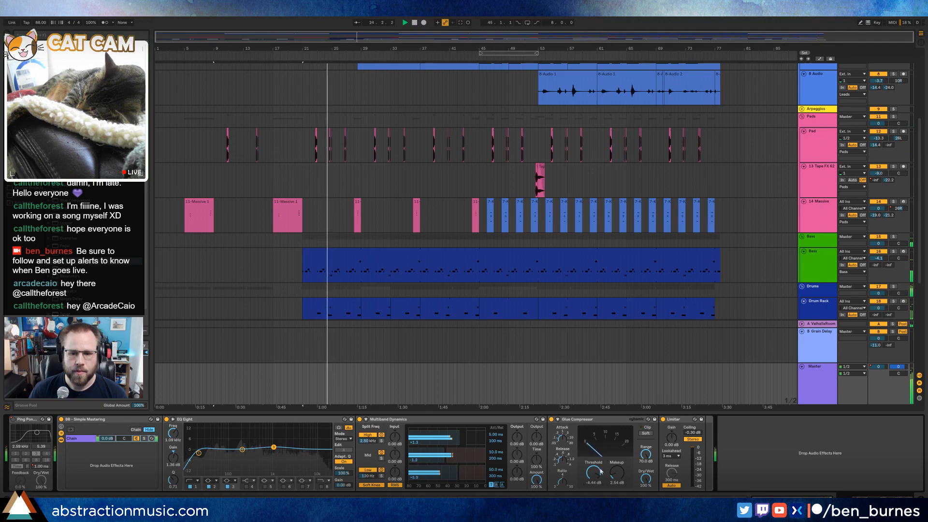
pyautogui.scroll(-2, 491, 306)
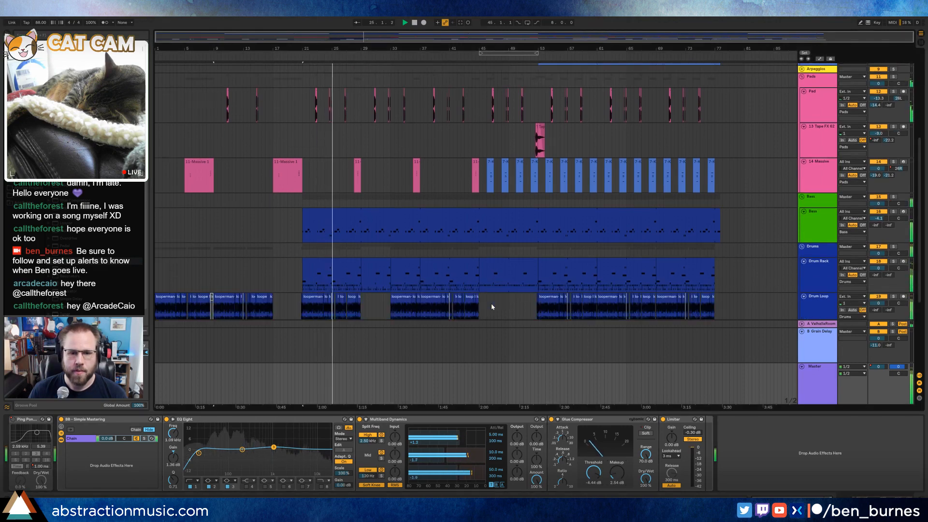
# - Add a Compressor after the Grain Delay on the B Grain Delay return track
pyautogui.scroll(-7, 491, 303)
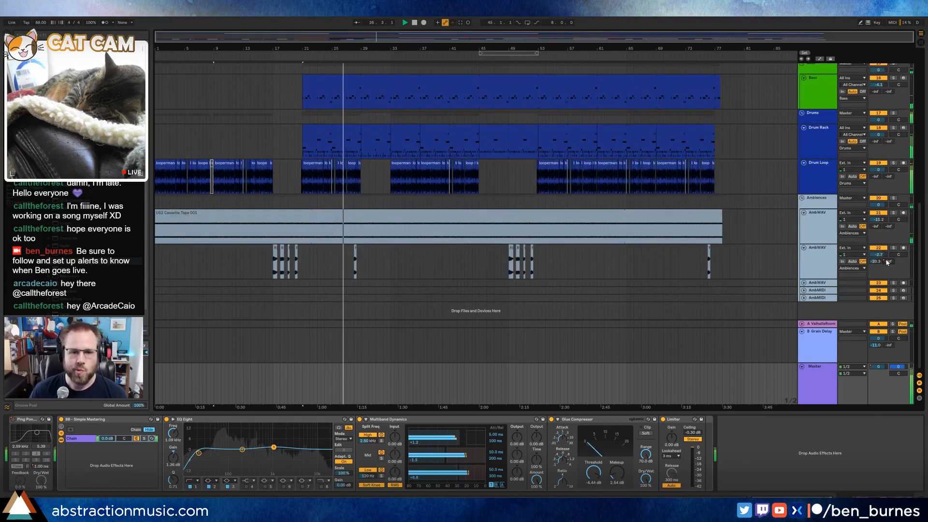
pyautogui.press('a')
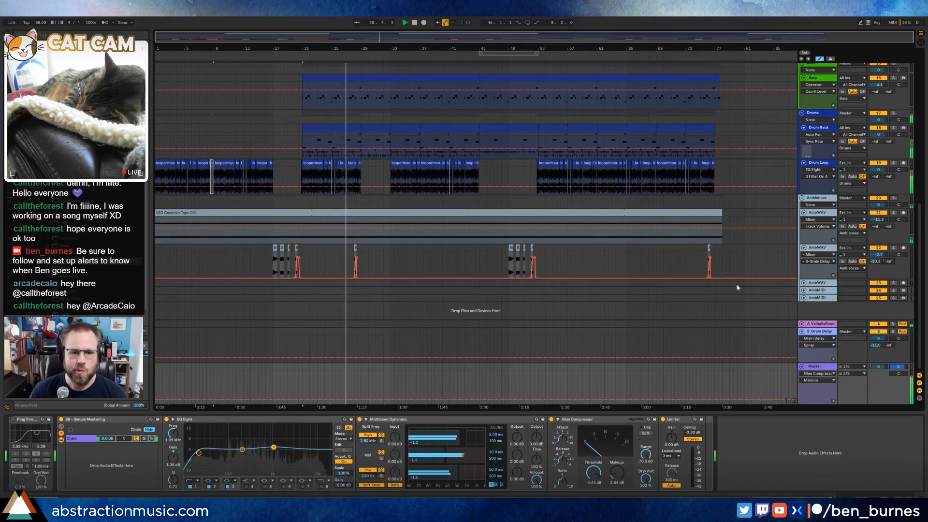
pyautogui.click(823, 338)
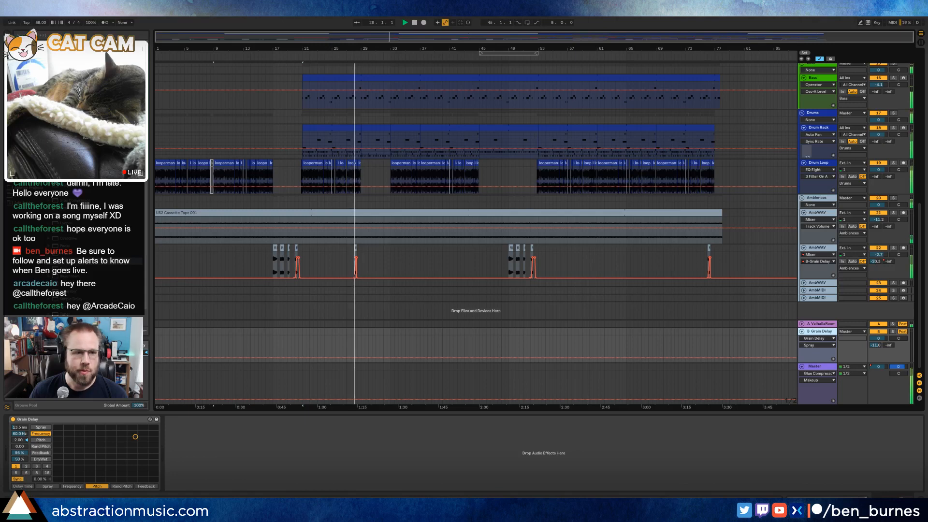
pyautogui.moveTo(70, 94); pyautogui.dragTo(201, 461)
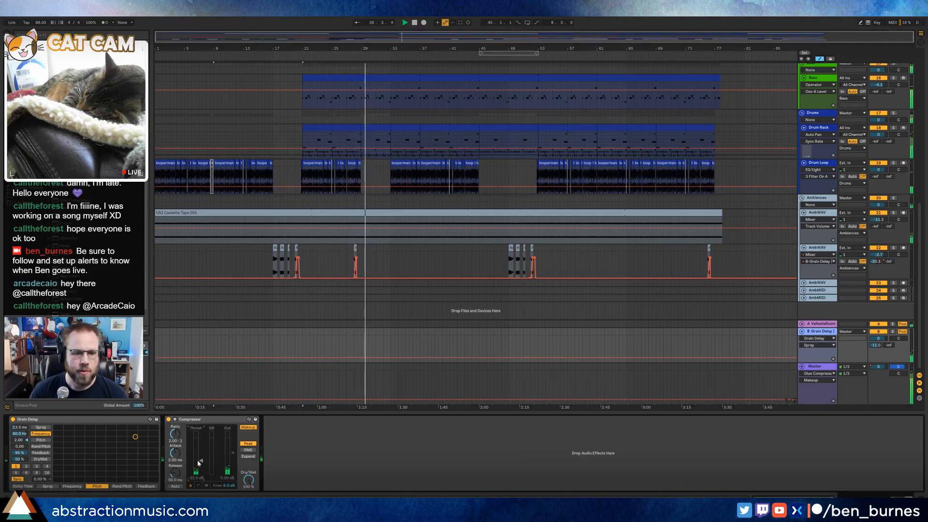
pyautogui.hotkey('shift', 'Tab')
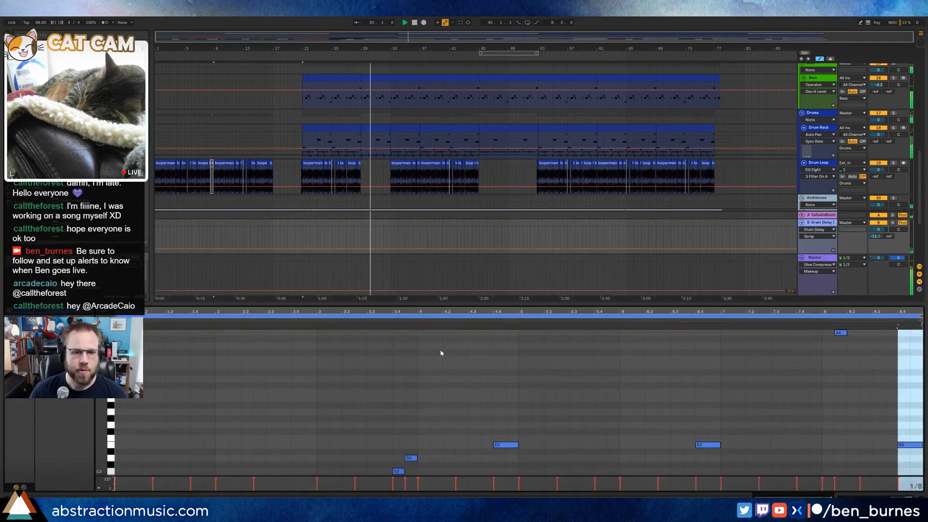
pyautogui.hotkey('shift', 'Tab')
pyautogui.press('a')
# - Examine the notes of the first clip on the 7 Kontakt 5 track during playback
pyautogui.scroll(3, 416, 344)
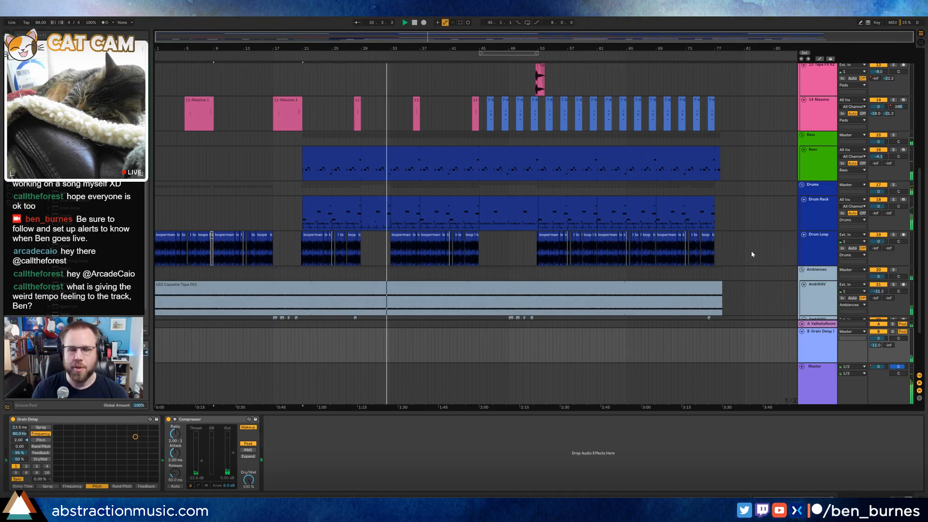
pyautogui.scroll(3, 559, 172)
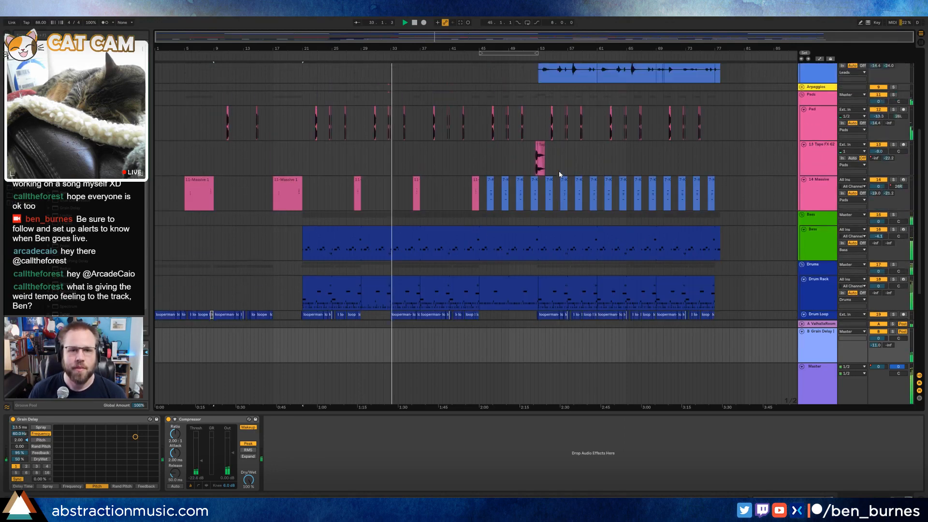
pyautogui.scroll(3, 457, 152)
pyautogui.doubleClick(401, 99)
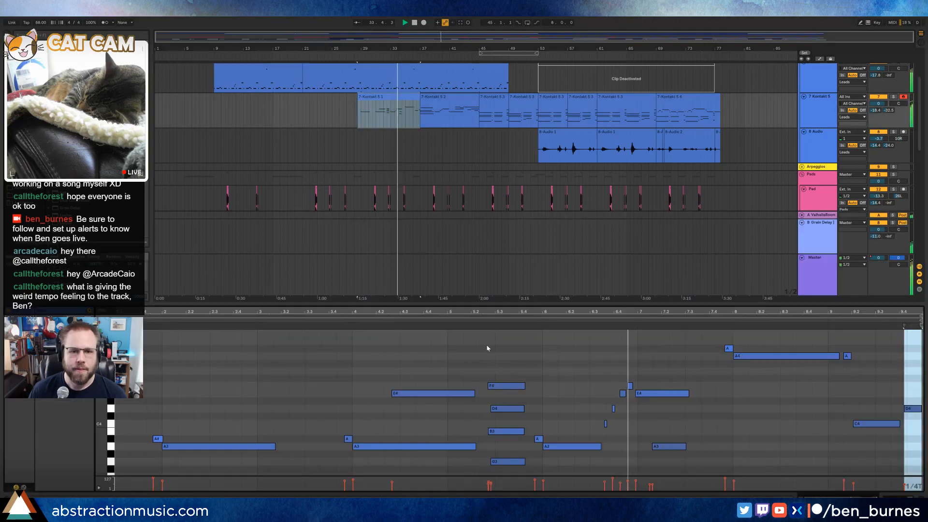
pyautogui.moveTo(487, 348); pyautogui.dragTo(528, 466)
pyautogui.click(717, 457)
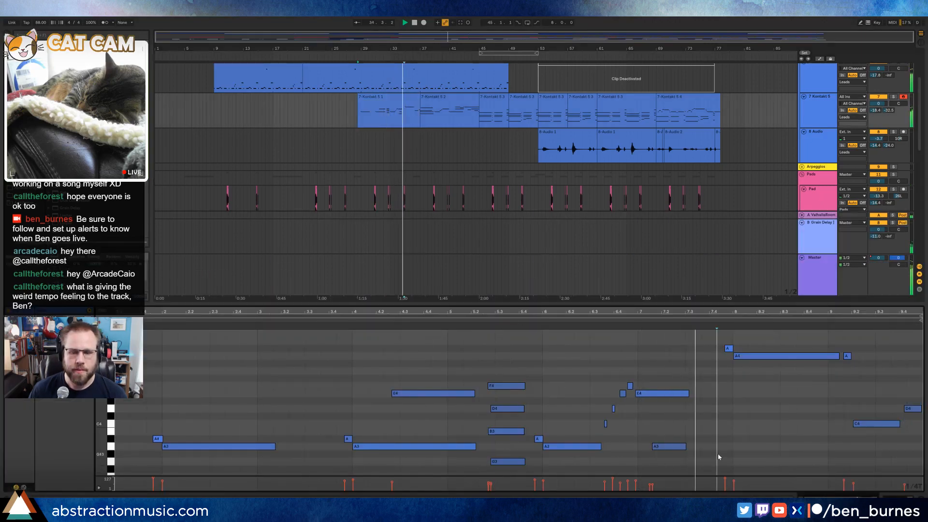
pyautogui.hotkey('shift', 'Tab')
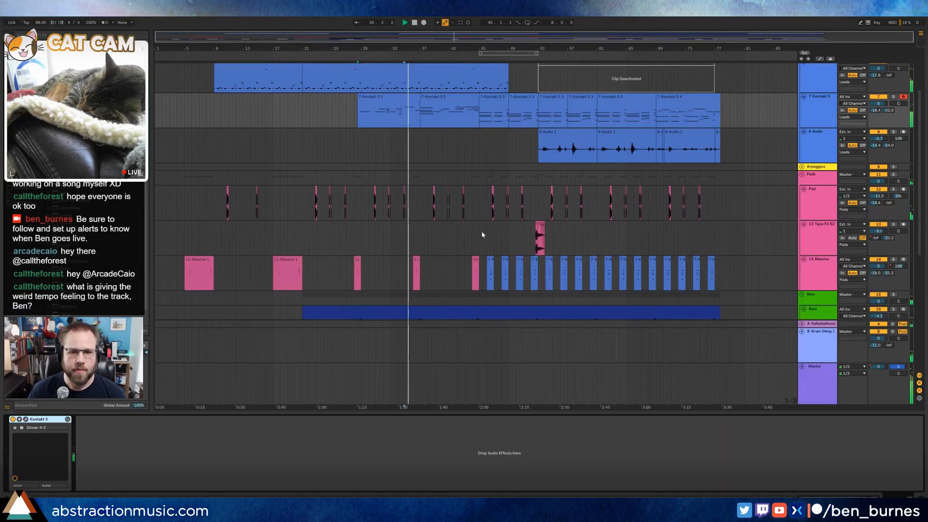
pyautogui.scroll(-3, 500, 265)
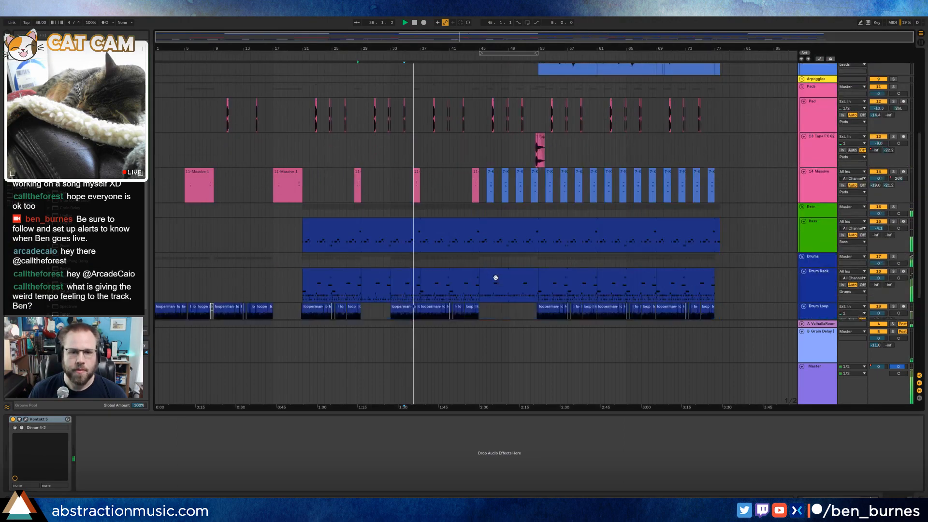
pyautogui.scroll(-5, 495, 277)
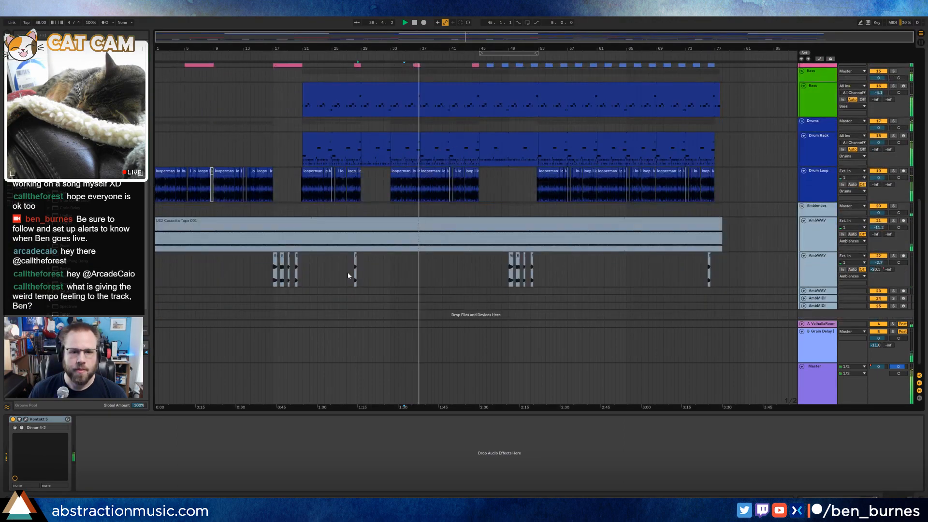
pyautogui.moveTo(347, 271); pyautogui.dragTo(411, 276)
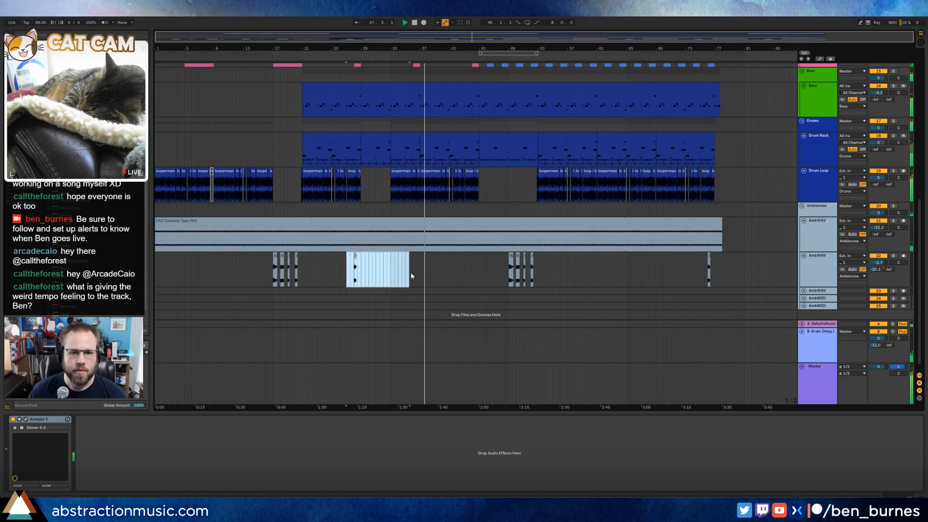
pyautogui.hotkey('ctrl', 'd')
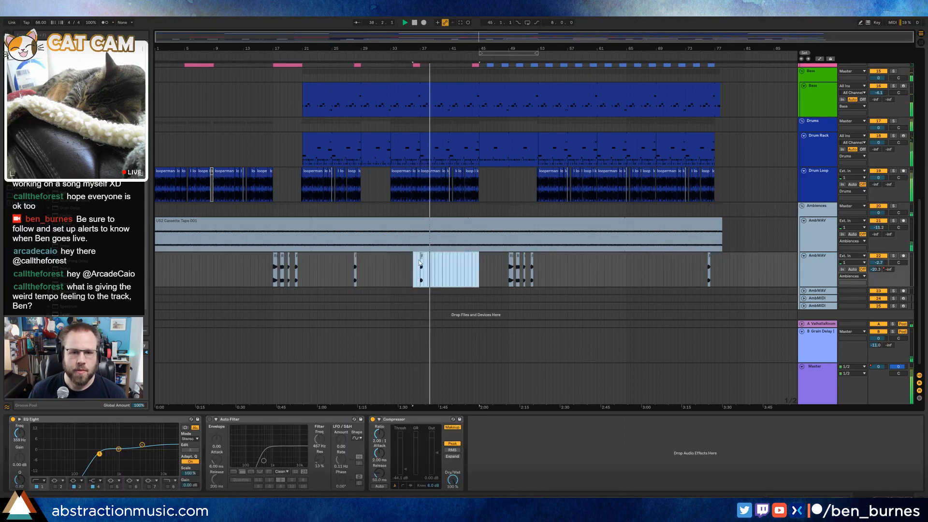
pyautogui.hotkey('ctrl', 'z')
# - Duplicate the second AmbWAV track's range from bar 28 to bar 36 so its short clip repeats at bar 36
pyautogui.scroll(4, 401, 285)
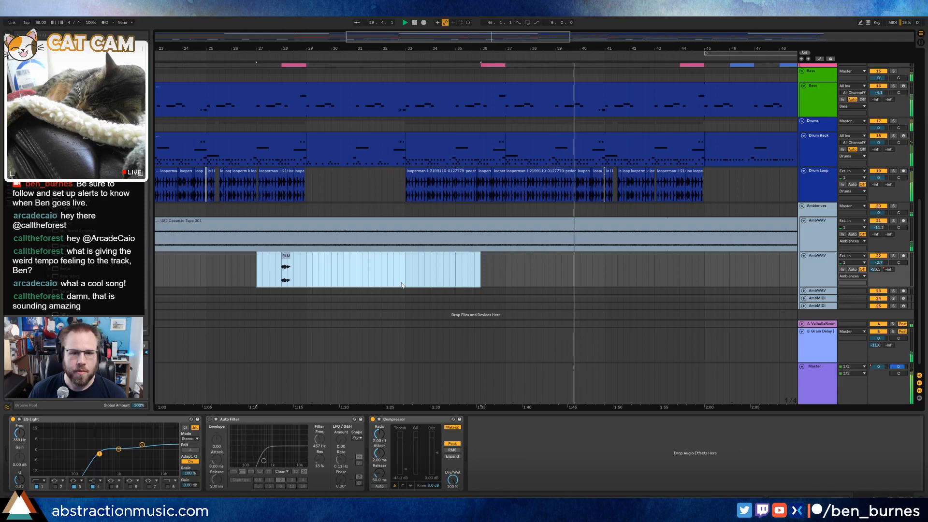
pyautogui.click(268, 273)
pyautogui.moveTo(280, 273); pyautogui.dragTo(482, 272)
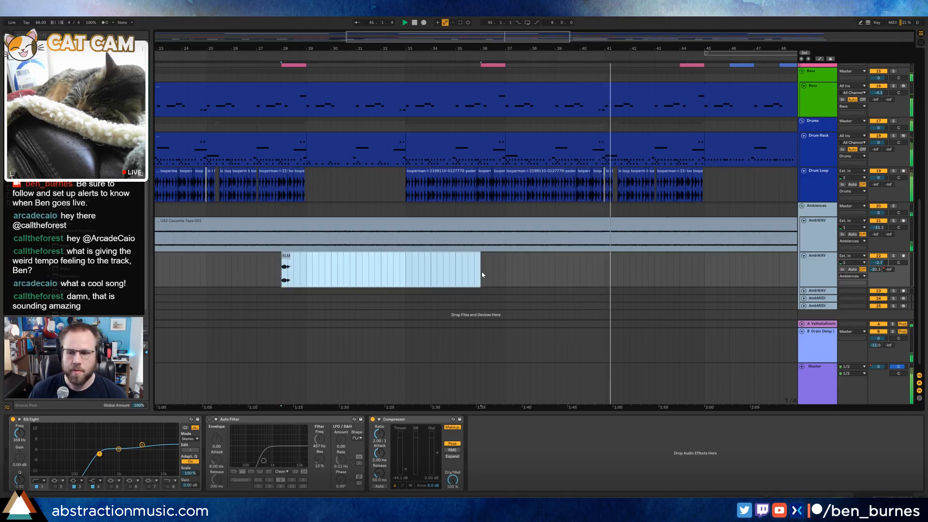
pyautogui.hotkey('ctrl', 'd')
pyautogui.scroll(-5, 518, 262)
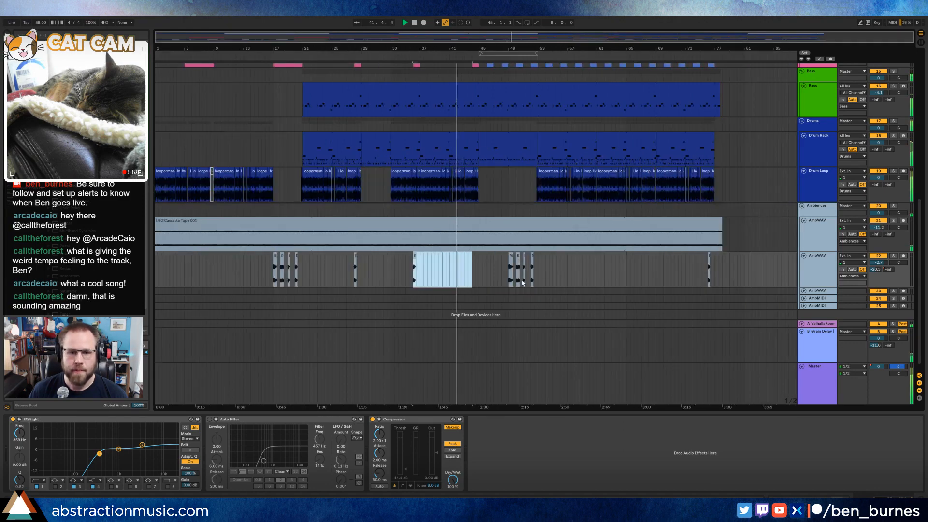
pyautogui.click(491, 278)
# - Look over all arrangement tracks from the leads to the ambiences as the song plays from about bar 43 to bar 61
pyautogui.scroll(3, 491, 279)
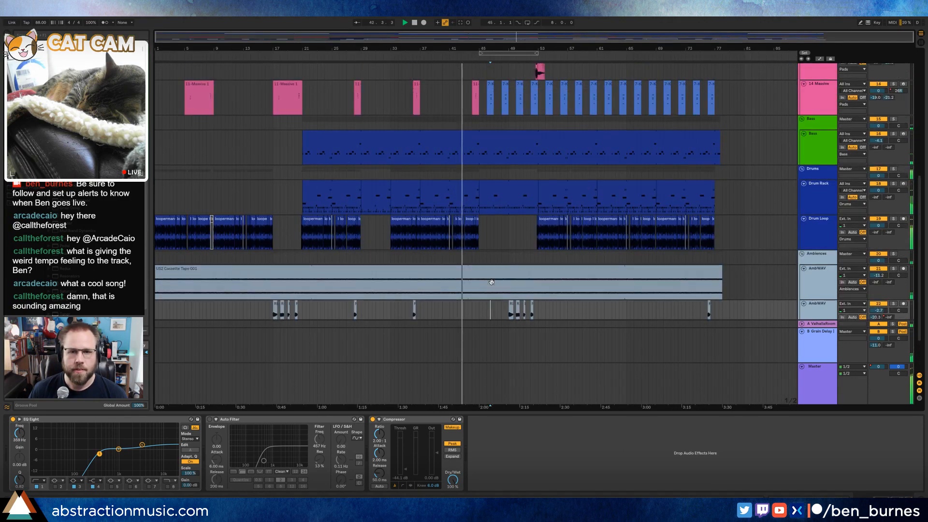
pyautogui.hotkey('shift', 'Tab')
pyautogui.hotkey('shift', 'Tab')
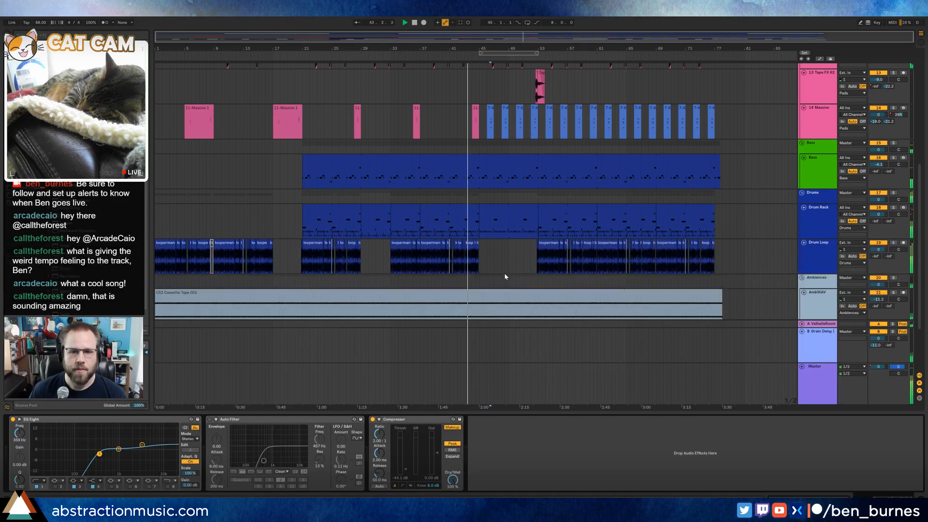
pyautogui.scroll(4, 505, 277)
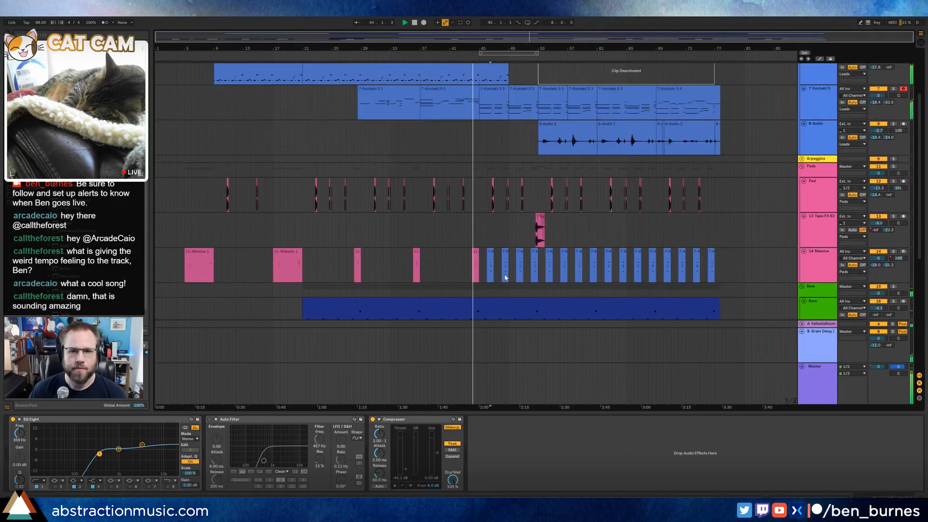
pyautogui.scroll(2, 505, 277)
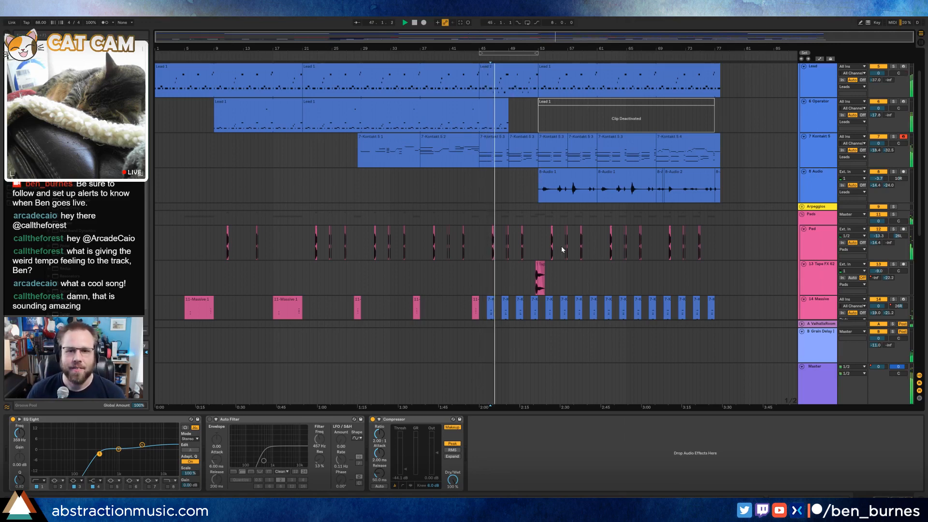
pyautogui.scroll(-2, 544, 231)
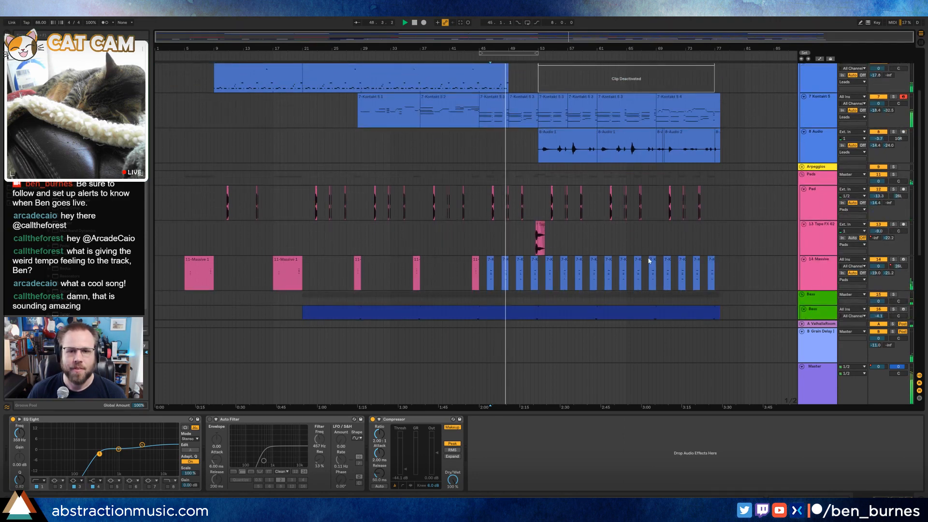
pyautogui.scroll(4, 648, 261)
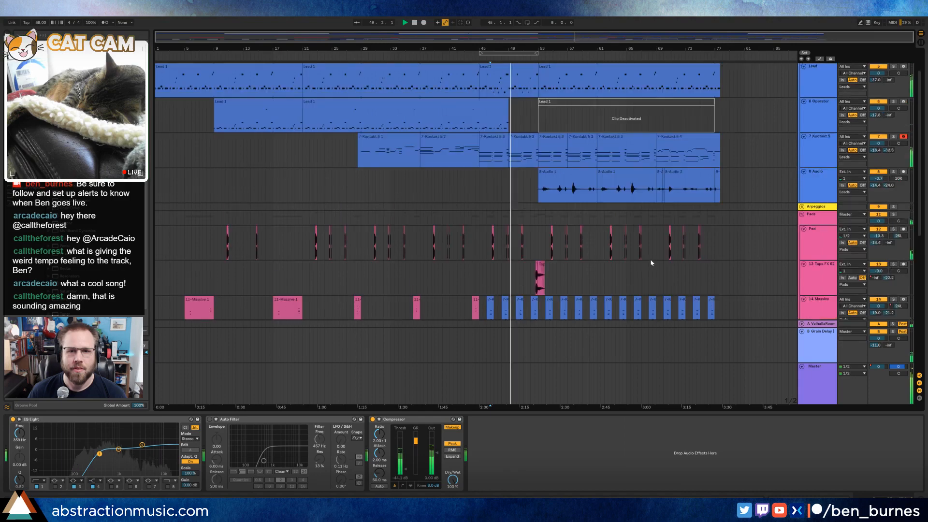
pyautogui.scroll(-12, 646, 262)
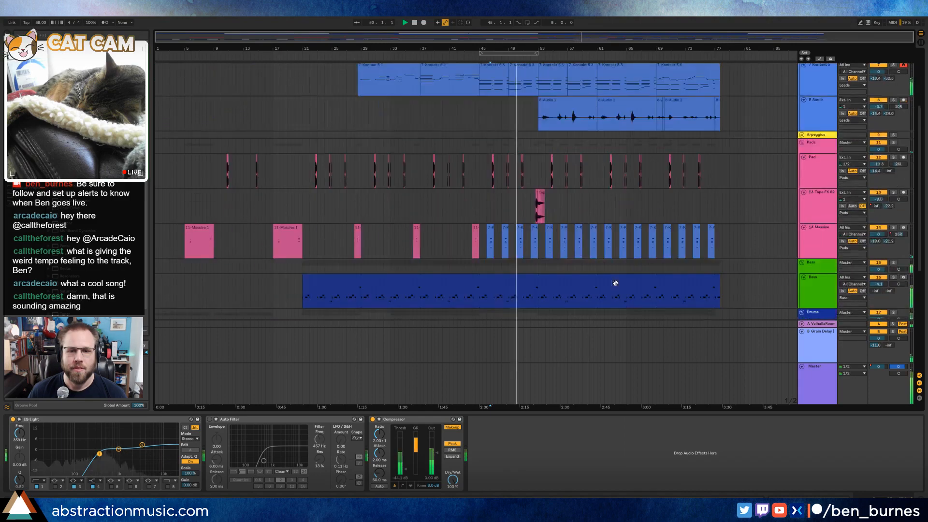
pyautogui.scroll(-2, 609, 288)
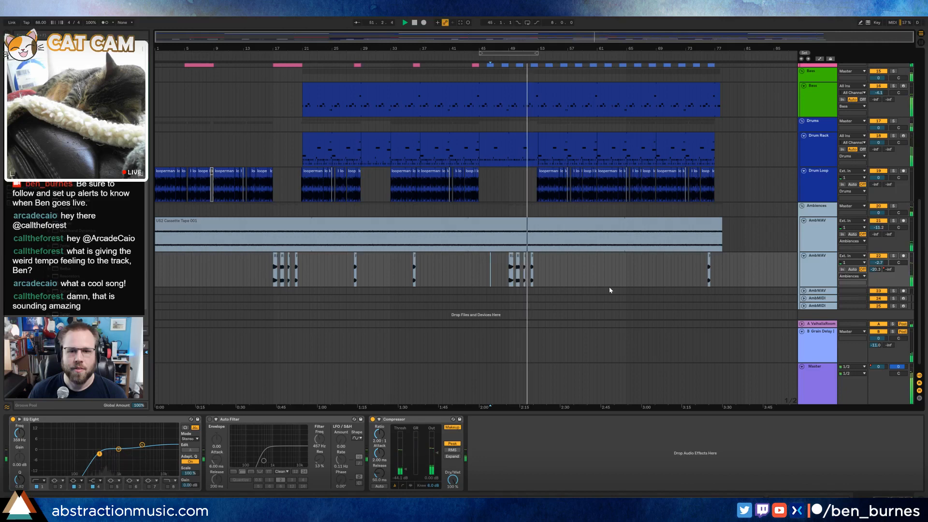
pyautogui.scroll(2, 610, 289)
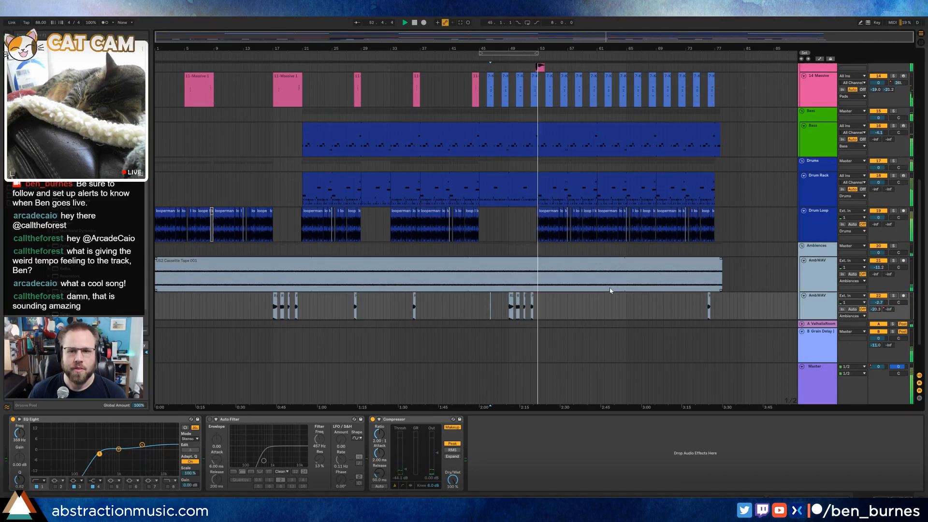
pyautogui.scroll(8, 609, 290)
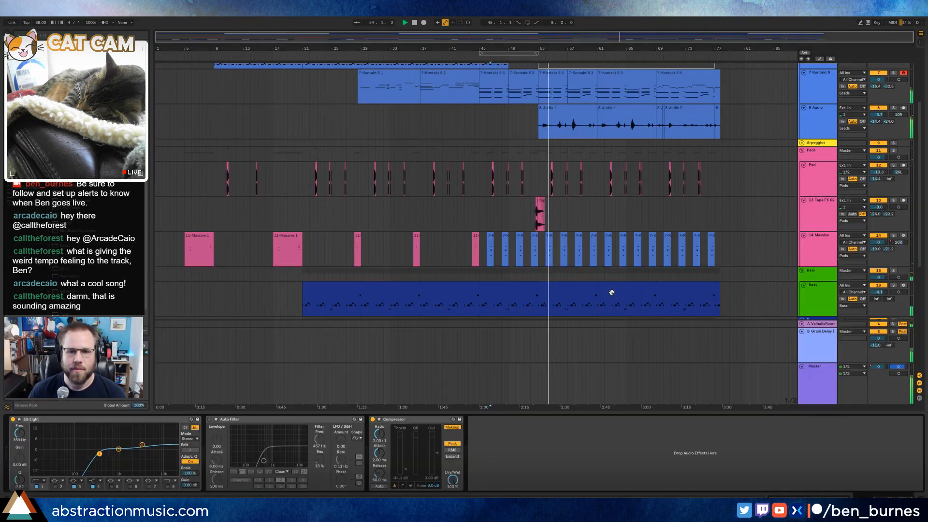
pyautogui.scroll(-2, 612, 293)
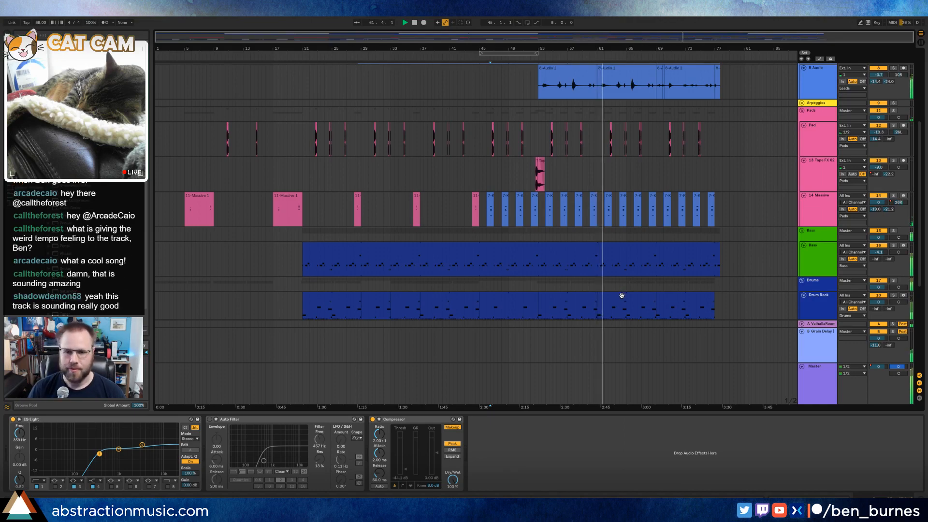
# - Fold the Lead, Kontakt and Audio tracks of the Leads group, keeping only the Operator track unfolded
pyautogui.scroll(5, 740, 197)
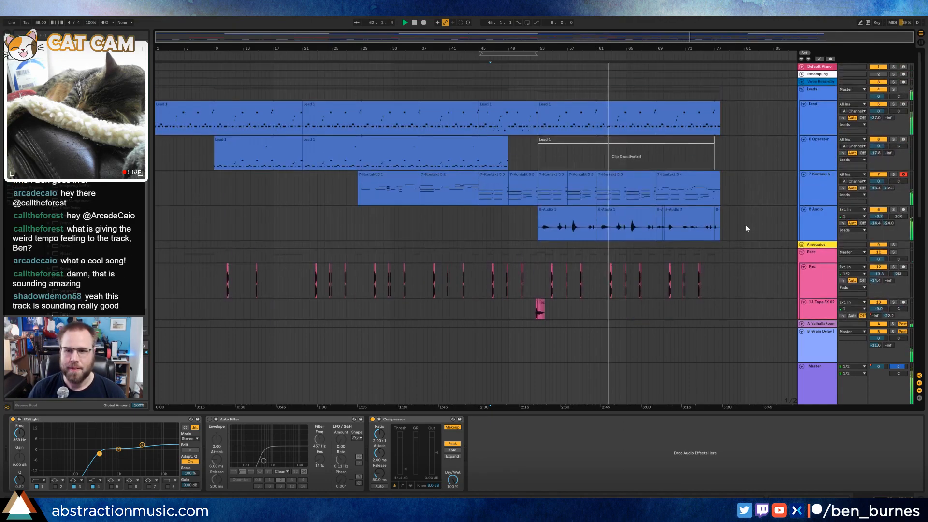
pyautogui.click(804, 105)
pyautogui.click(804, 112)
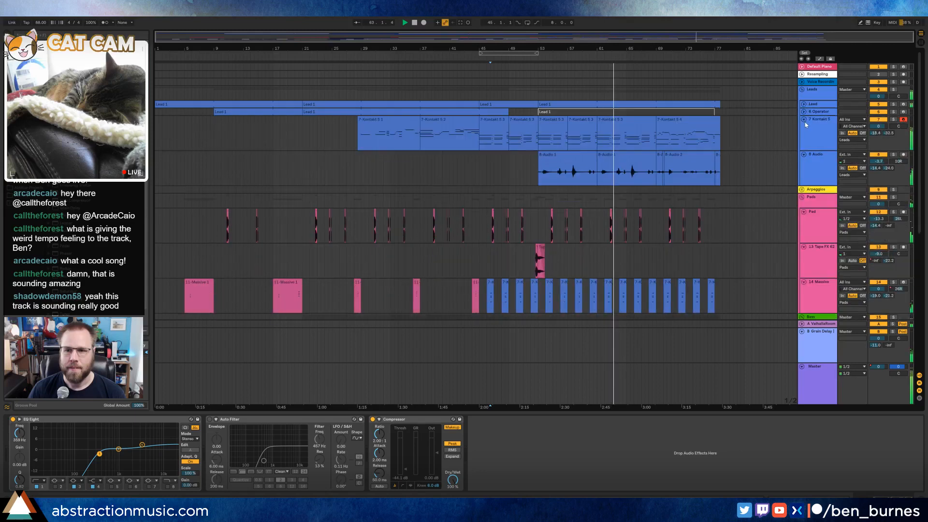
pyautogui.click(803, 120)
pyautogui.click(803, 127)
pyautogui.click(804, 112)
# - Split the deactivated Operator clip at bar 69 and reactivate the part after the split
pyautogui.click(686, 111)
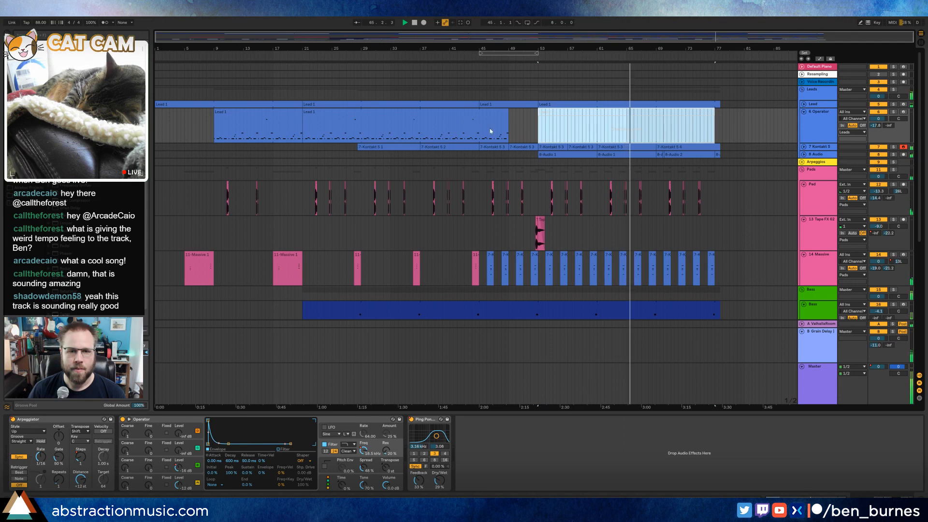
pyautogui.press('a')
pyautogui.moveTo(478, 130); pyautogui.dragTo(419, 112)
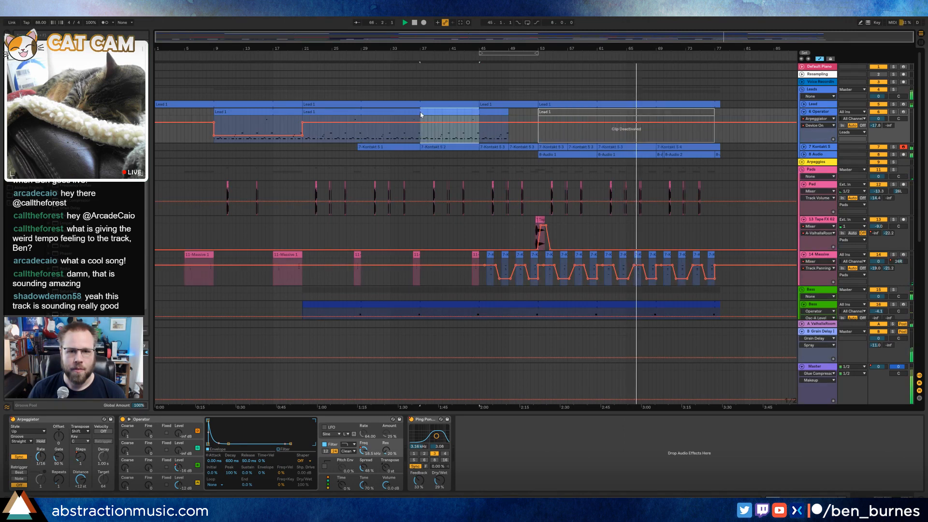
pyautogui.click(654, 133)
pyautogui.hotkey('ctrl', 'e')
pyautogui.press('0')
# - Delete the still deactivated Operator clip between bars 53 and 69, and select the clip starting at bar 69
pyautogui.click(640, 113)
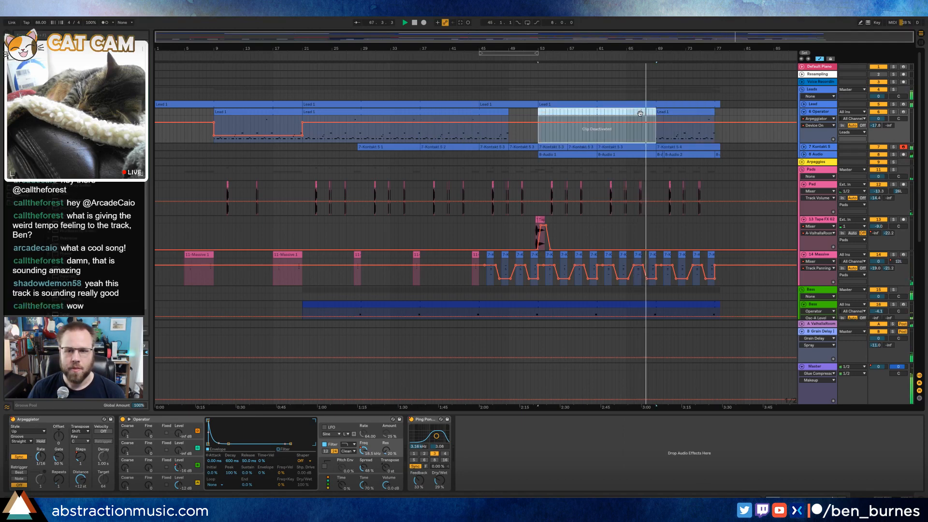
pyautogui.press('a')
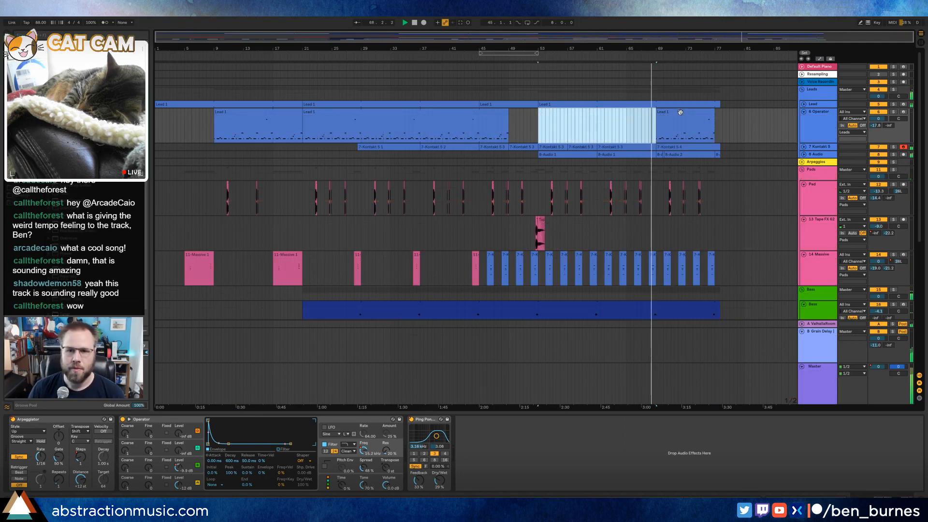
pyautogui.click(680, 113)
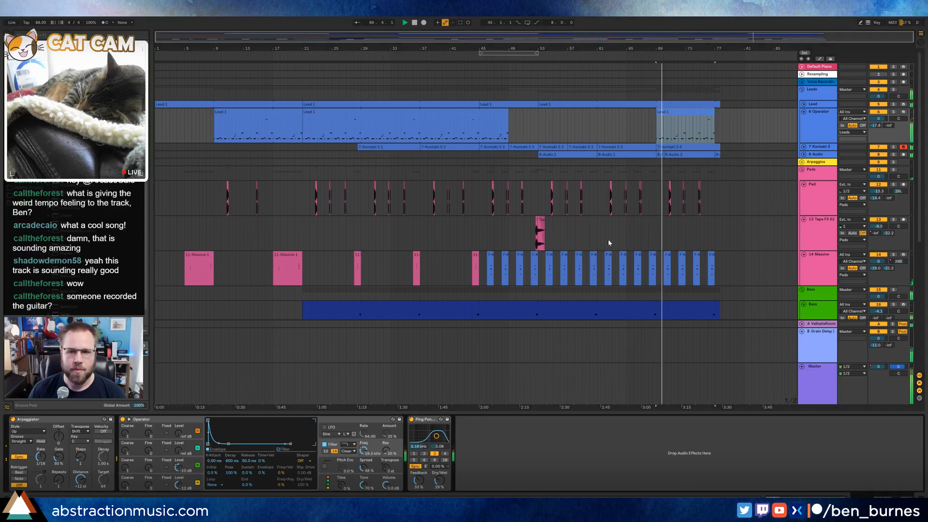
# - On the Operator track's Filter Freq automation, delete the 19.3 kHz breakpoint at bar 69 and move the final low breakpoint to bar 78
pyautogui.press('a')
pyautogui.moveTo(668, 120); pyautogui.dragTo(658, 129)
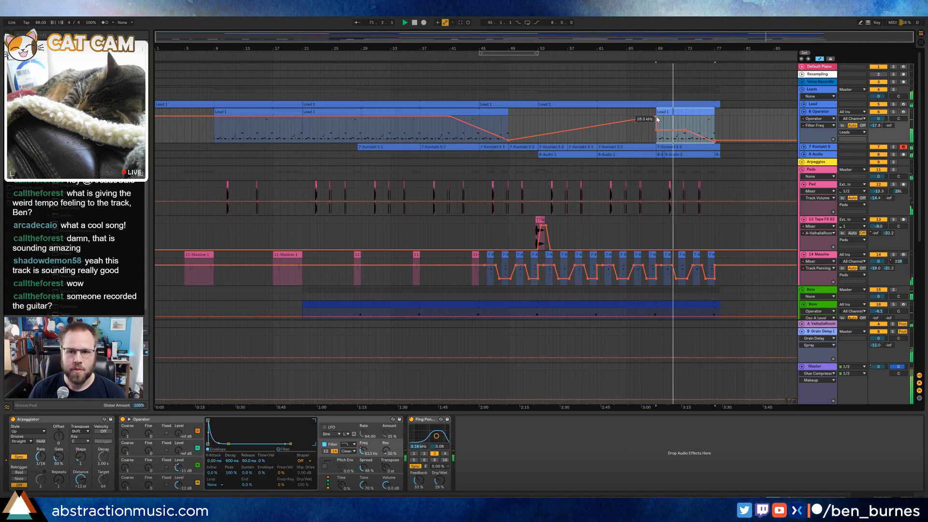
pyautogui.click(657, 119)
pyautogui.click(642, 124)
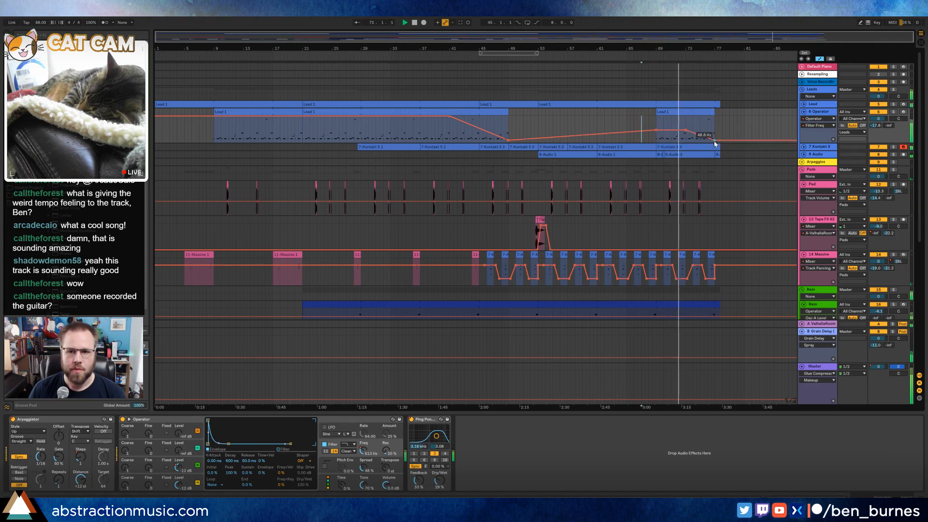
pyautogui.moveTo(715, 141); pyautogui.dragTo(718, 111)
pyautogui.click(702, 132)
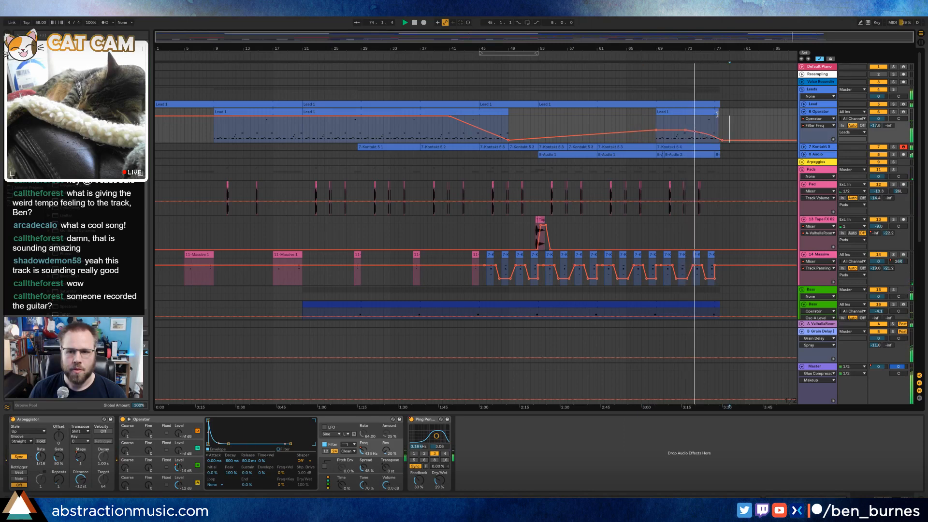
# - Lengthen the last Operator clip so that it ends level with the Lead clip in bar 77
pyautogui.moveTo(716, 114); pyautogui.dragTo(722, 115)
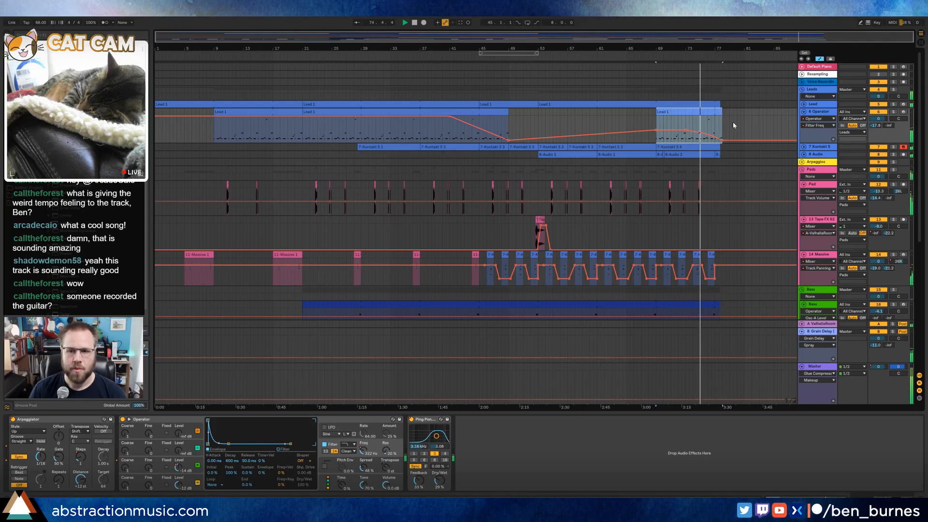
pyautogui.scroll(10, 732, 125)
pyautogui.click(696, 124)
pyautogui.moveTo(555, 113); pyautogui.dragTo(529, 113)
pyautogui.scroll(-10, 546, 183)
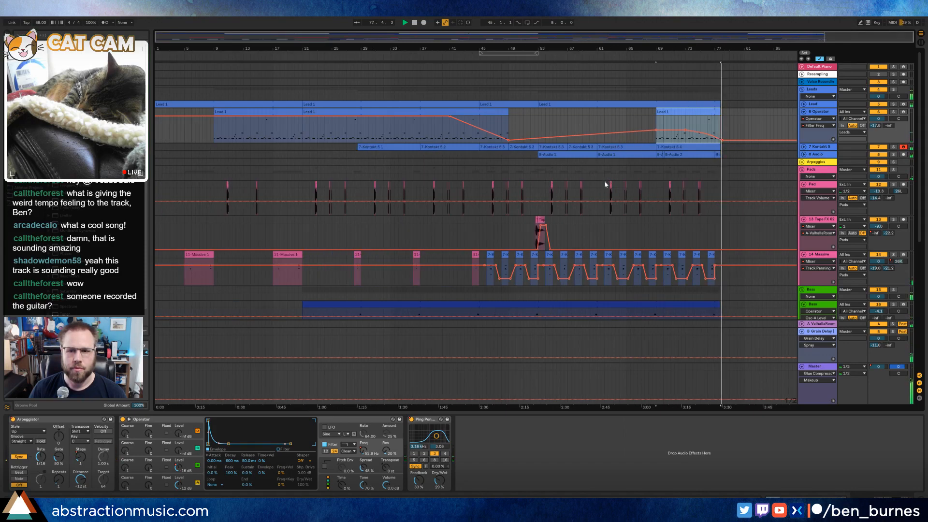
# - Delete the Ping Pong Delay from the start of the Master track's effect chain
pyautogui.click(597, 123)
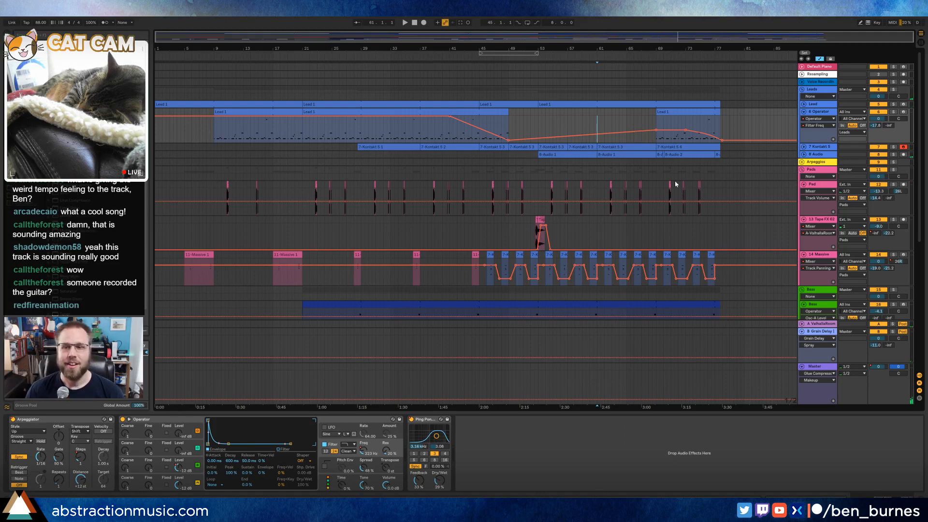
pyautogui.click(820, 370)
pyautogui.scroll(-2, 602, 360)
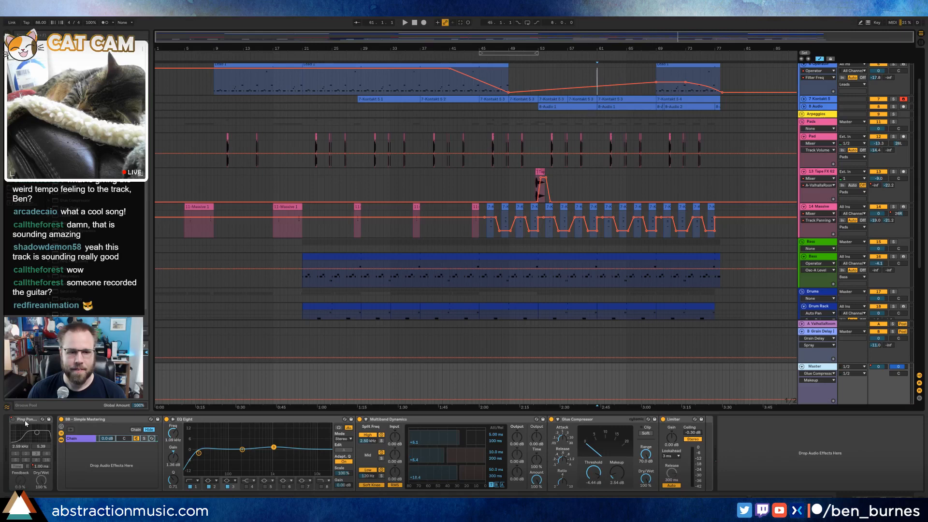
pyautogui.scroll(-7, 694, 275)
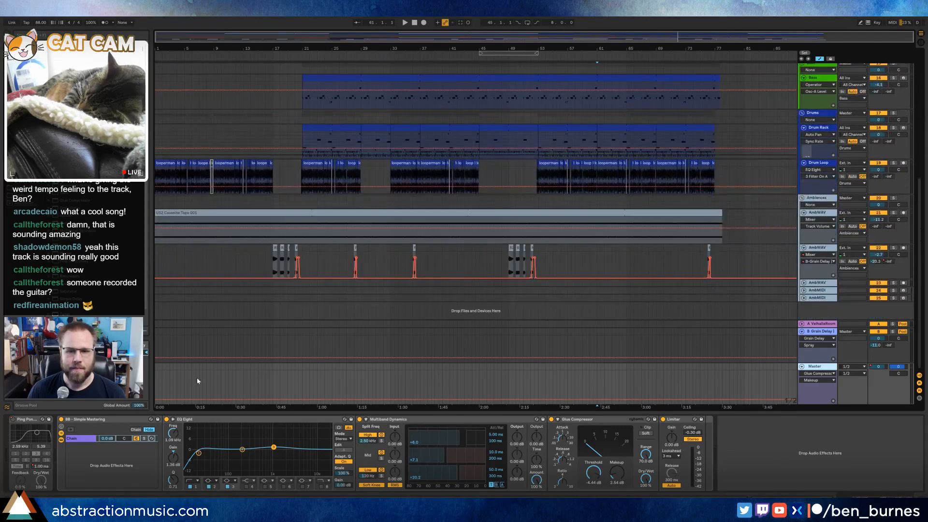
pyautogui.click(37, 419)
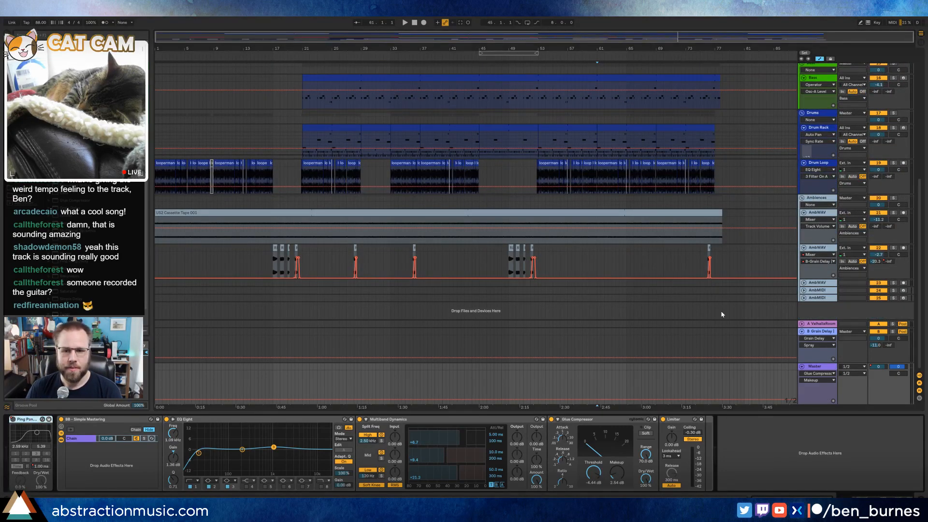
pyautogui.press('Delete')
# - Extend the Cassette Tape ambience clip to bar 81 and give it a fade-out starting at about bar 78
pyautogui.click(707, 201)
pyautogui.press('space')
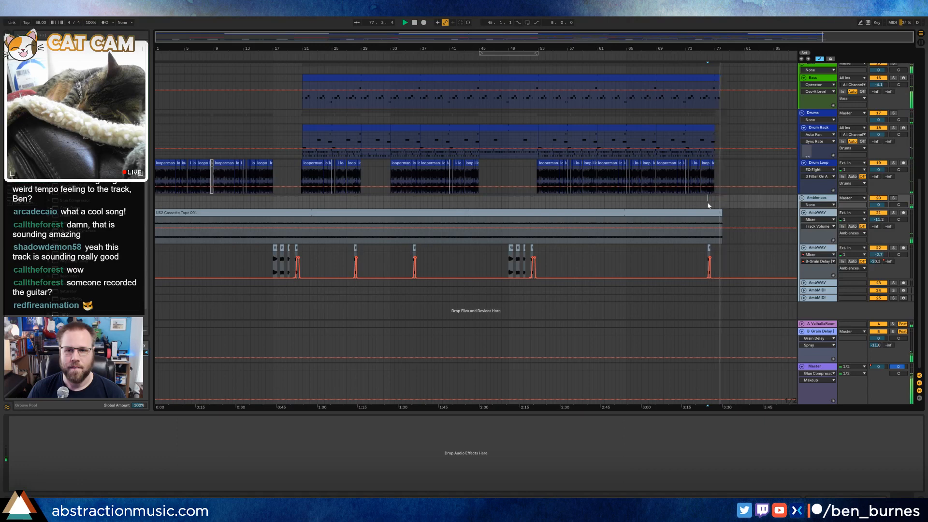
pyautogui.moveTo(721, 215)
pyautogui.mouseDown()
pyautogui.moveTo(746, 220)
pyautogui.moveTo(740, 213)
pyautogui.mouseUp()
pyautogui.click(749, 214)
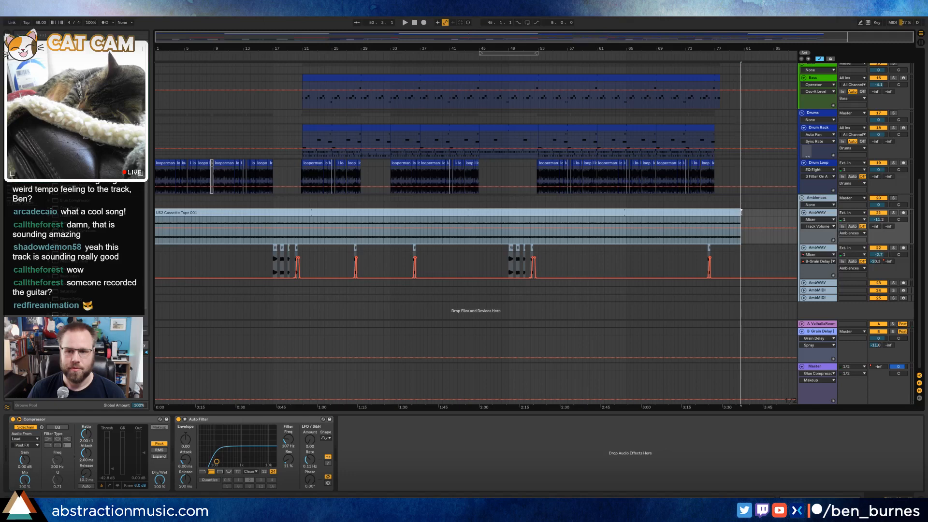
pyautogui.press('a')
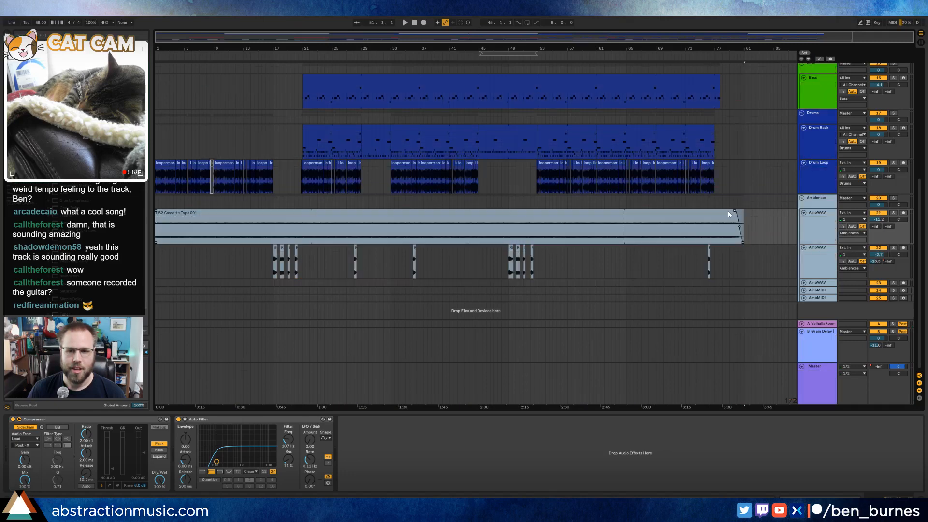
pyautogui.moveTo(721, 212); pyautogui.dragTo(718, 211)
pyautogui.click(704, 233)
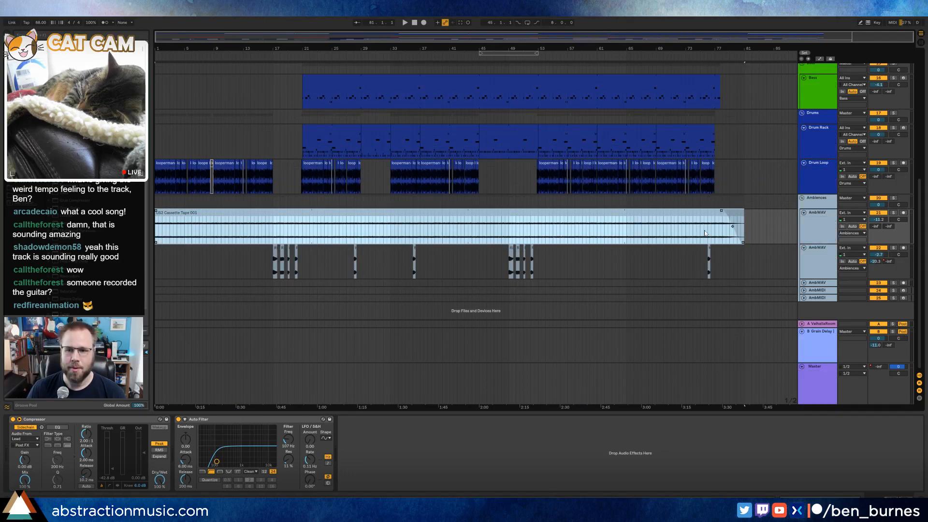
# - Play the song's ending and shorten the Cassette Tape ambience clip to end at 79.3.1
pyautogui.press('space')
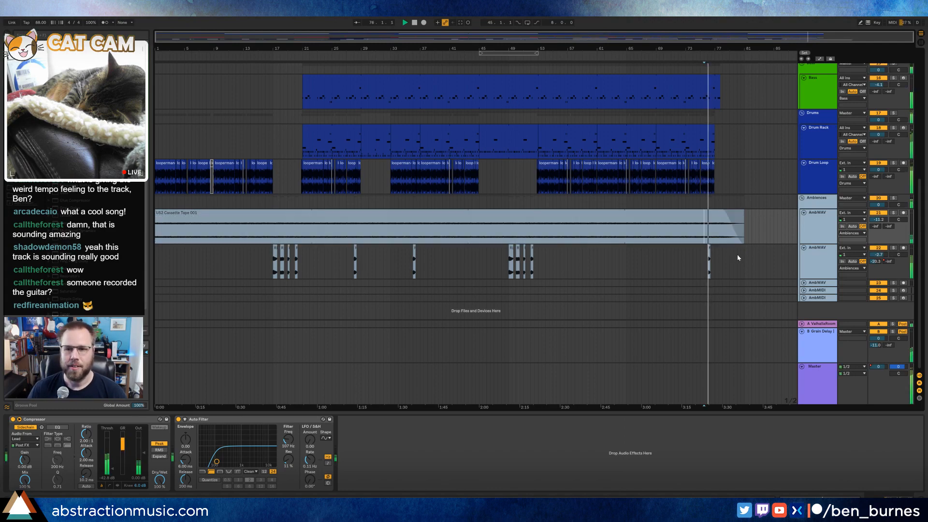
pyautogui.scroll(3, 742, 264)
pyautogui.scroll(5, 746, 274)
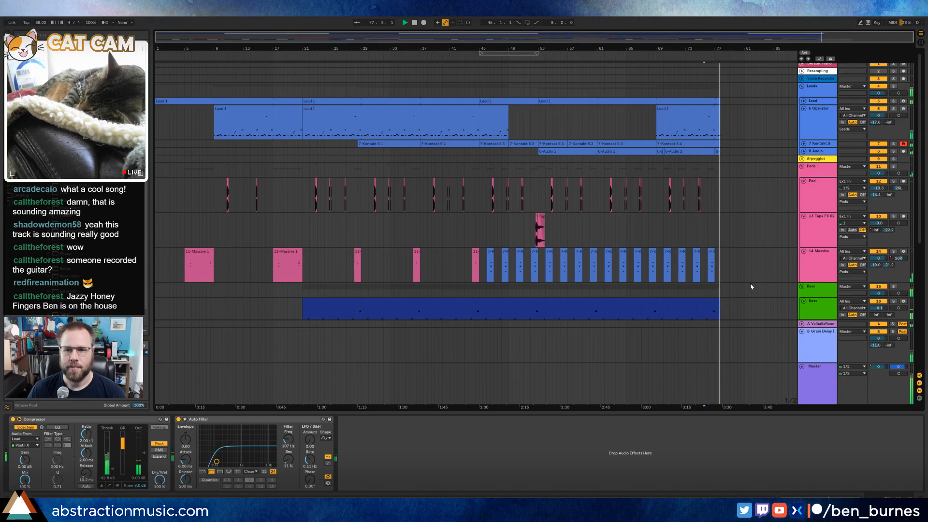
pyautogui.scroll(-4, 737, 316)
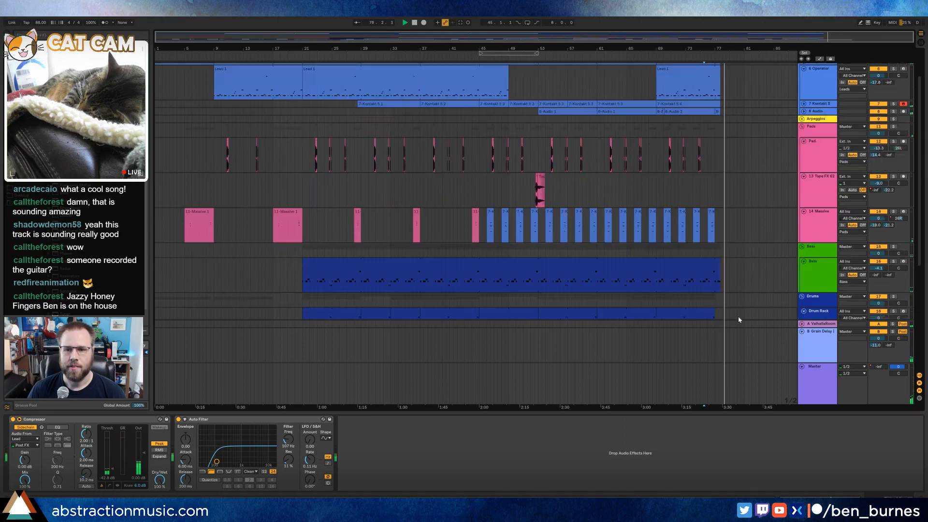
pyautogui.scroll(-1, 730, 308)
pyautogui.scroll(1, 761, 219)
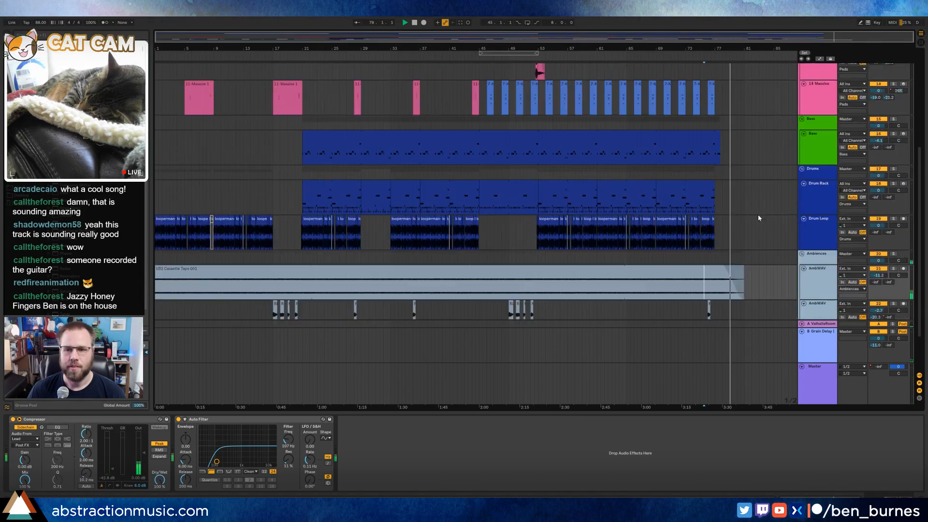
pyautogui.scroll(-2, 719, 260)
pyautogui.moveTo(721, 251); pyautogui.dragTo(732, 250)
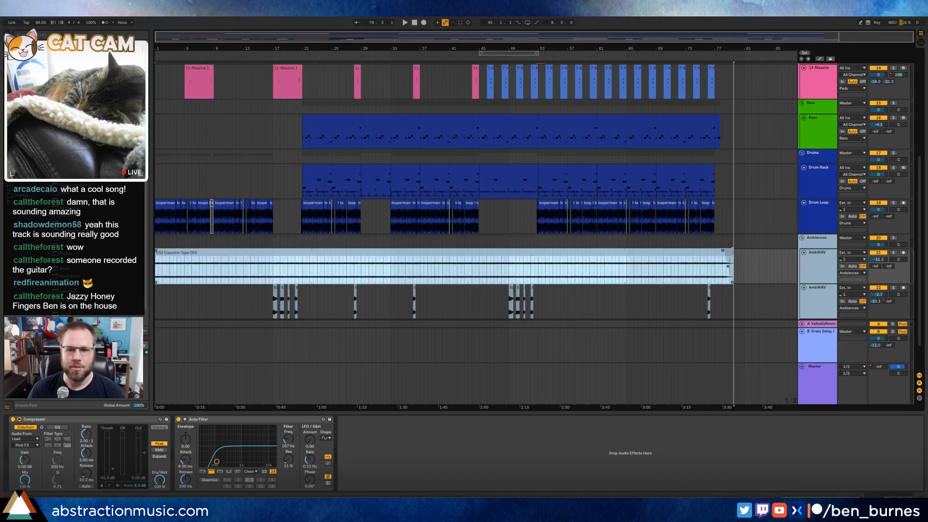
# - Unfold the Lead track, split its last clip at bar 77 and extend the new part into the middle of bar 79
pyautogui.scroll(8, 737, 195)
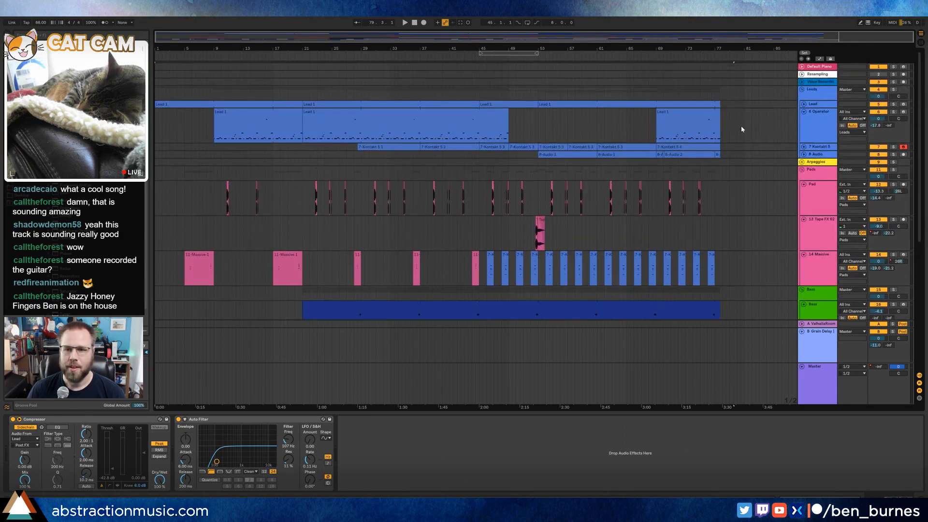
pyautogui.scroll(5, 742, 127)
pyautogui.click(804, 104)
pyautogui.click(658, 121)
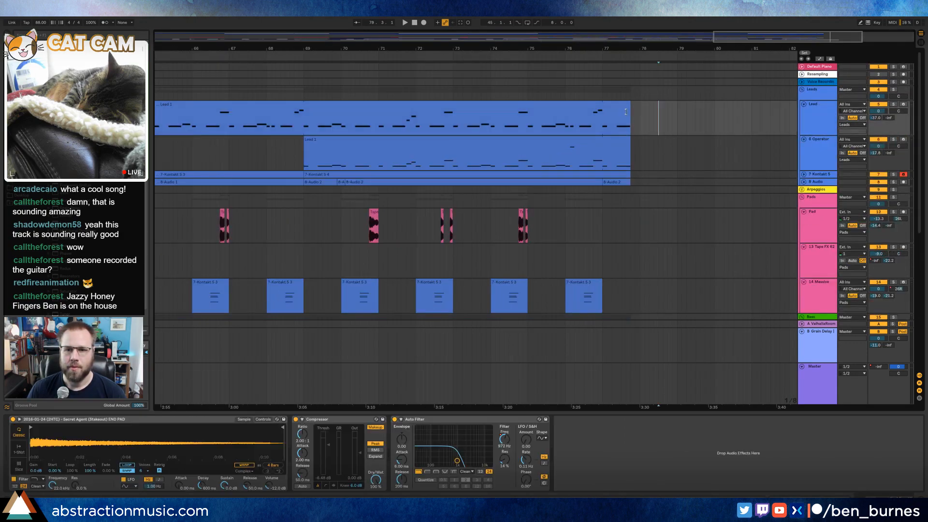
pyautogui.click(620, 105)
pyautogui.moveTo(613, 122); pyautogui.dragTo(691, 105)
# - Lengthen the final note of the new Lead clip so that it sustains to the end of the clip
pyautogui.doubleClick(675, 105)
pyautogui.click(529, 346)
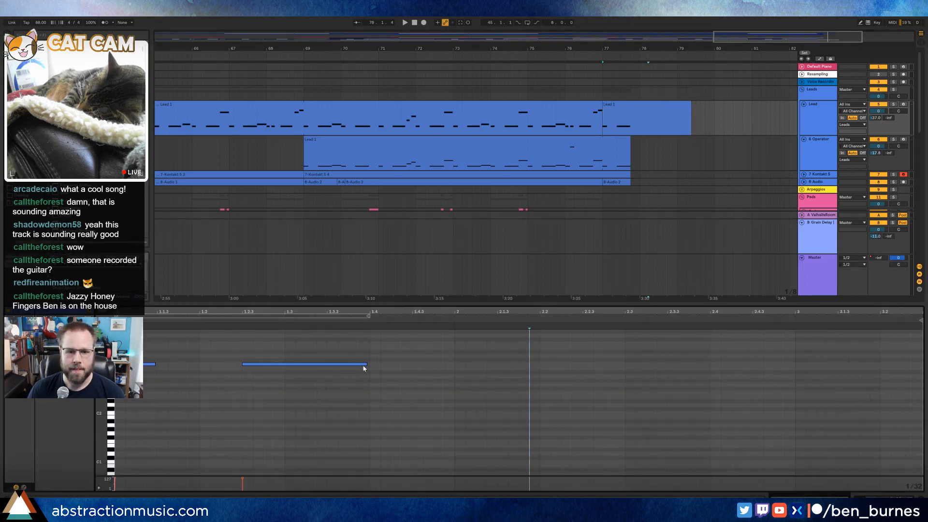
pyautogui.moveTo(366, 364); pyautogui.dragTo(901, 363)
pyautogui.hotkey('shift', 'Tab')
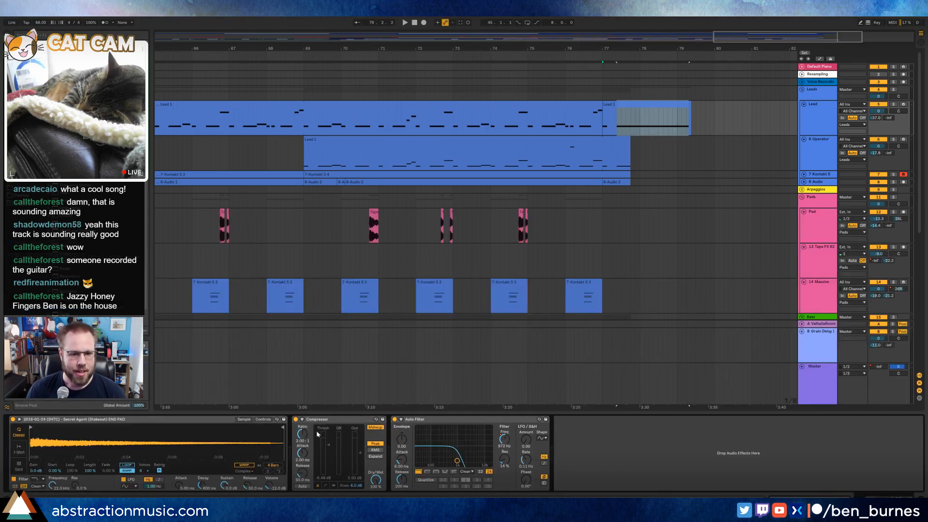
# - Add a breakpoint at bar 78 to the Lead's Auto Filter frequency automation, ramp it down to the minimum at the clip's end, and audition it
pyautogui.press('a')
pyautogui.click(640, 120)
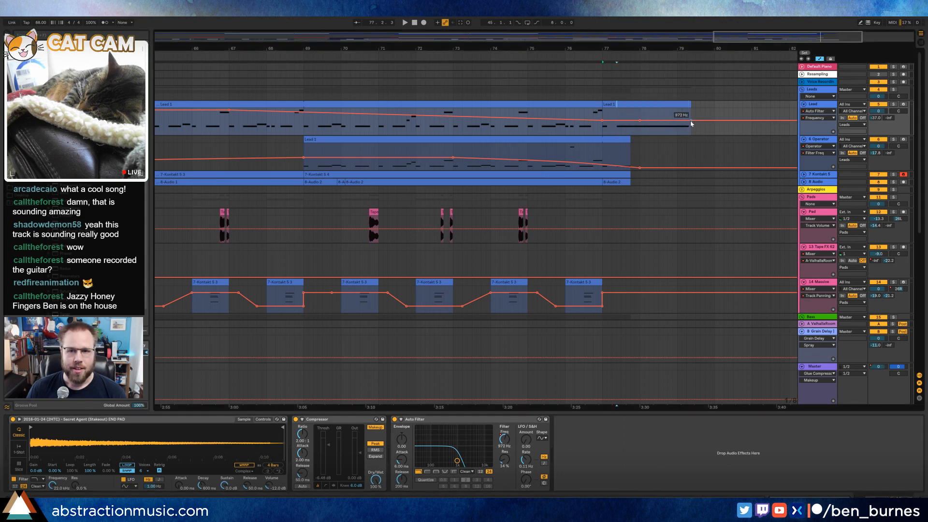
pyautogui.moveTo(690, 124); pyautogui.dragTo(689, 140)
pyautogui.click(585, 115)
pyautogui.press('space')
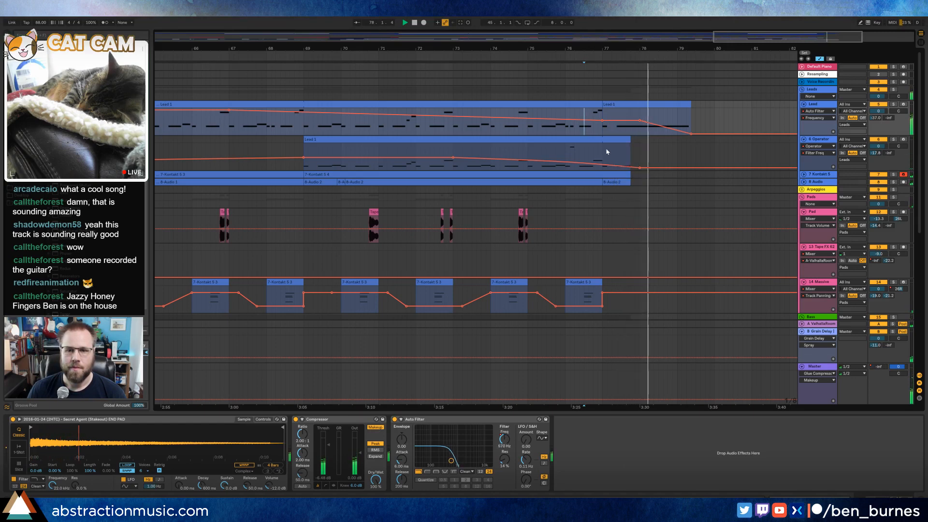
# - Replay the ending, remove the drop at bar 78 from the Master's Track Volume automation, and audition the tail again
pyautogui.press('space')
pyautogui.click(649, 104)
pyautogui.press('space')
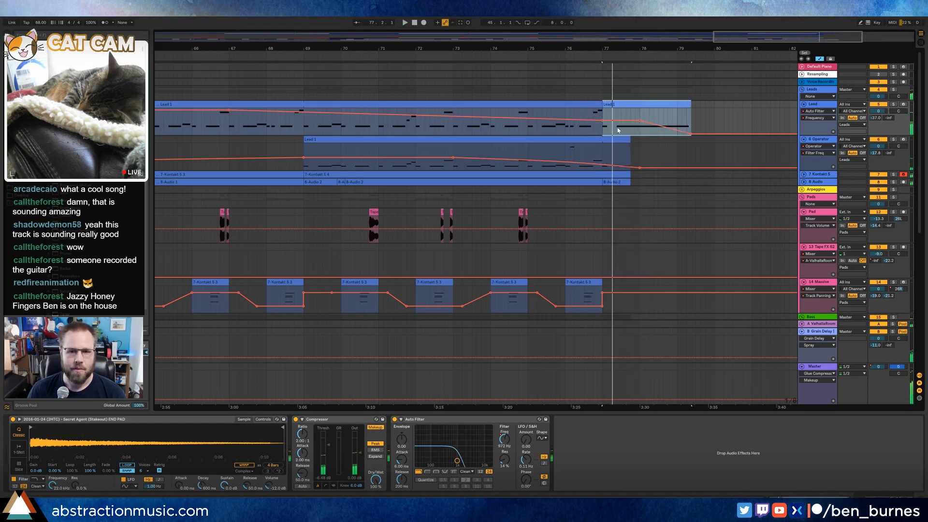
pyautogui.click(616, 129)
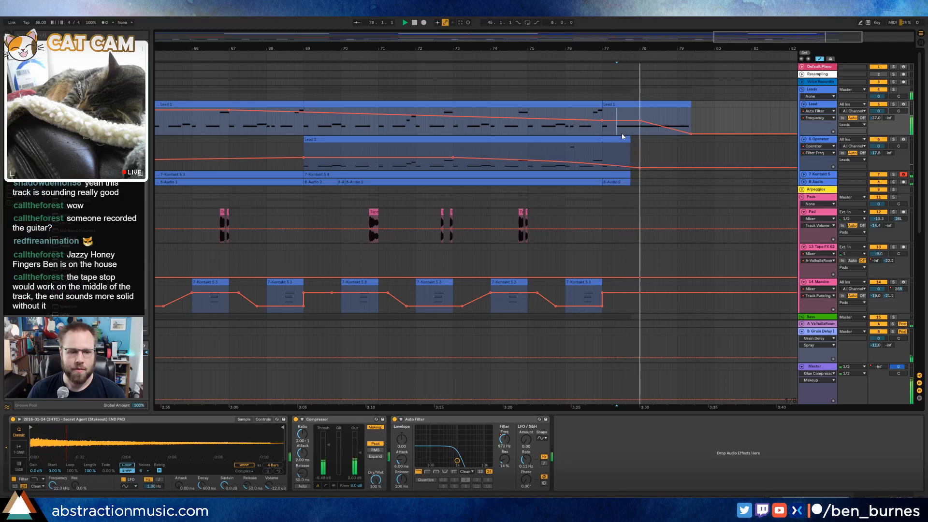
pyautogui.click(880, 367)
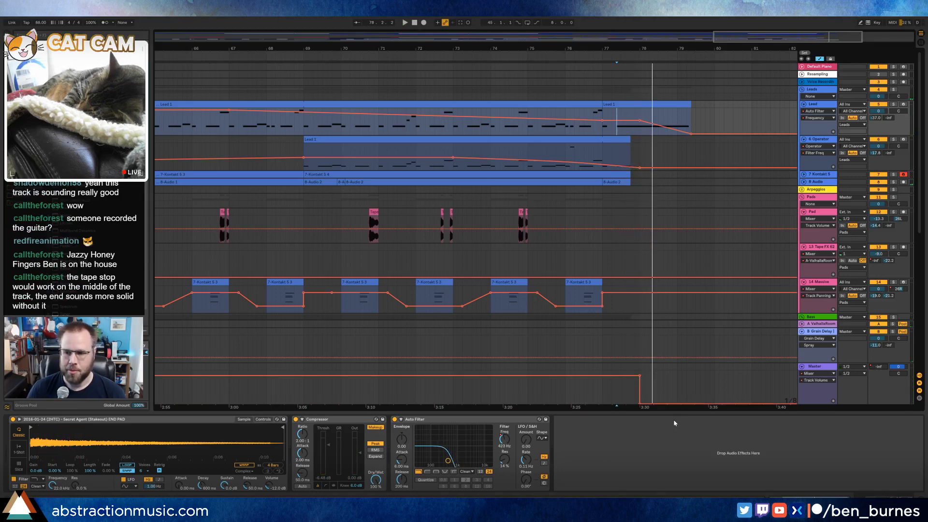
pyautogui.click(639, 405)
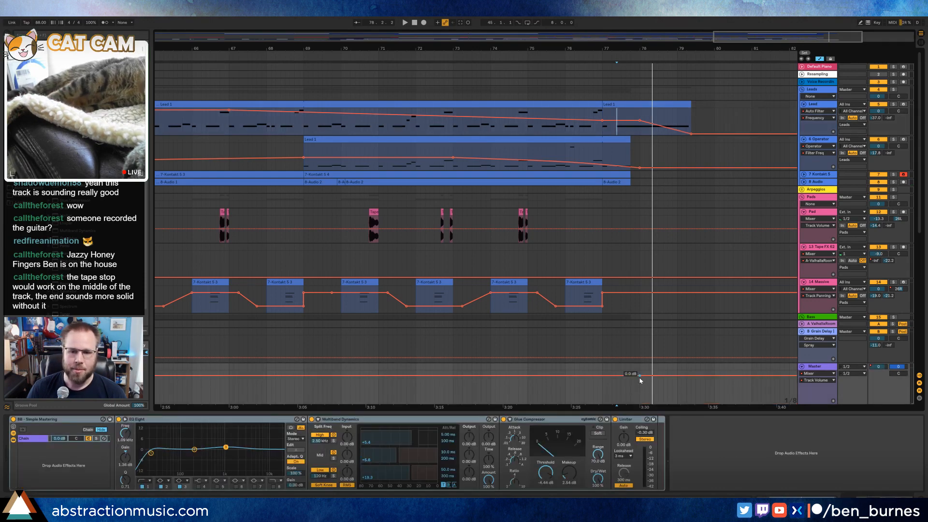
pyautogui.click(636, 132)
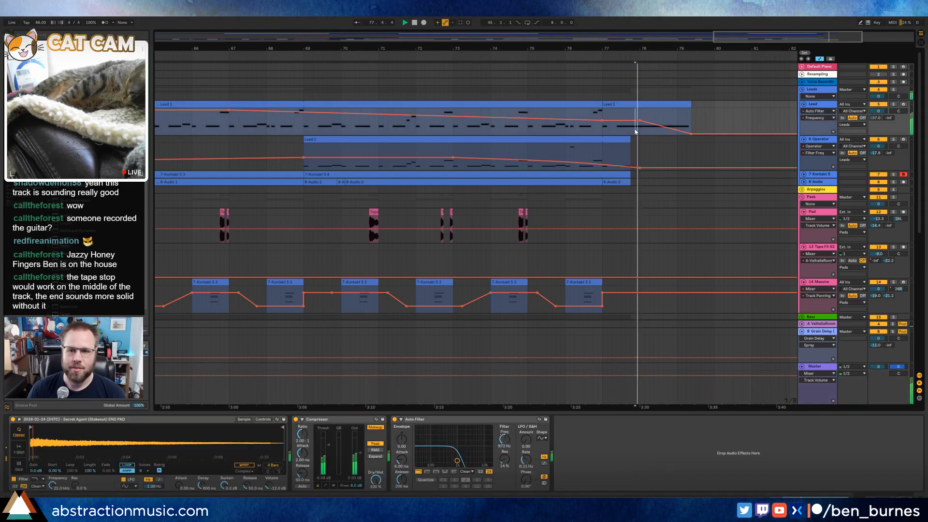
pyautogui.press('space')
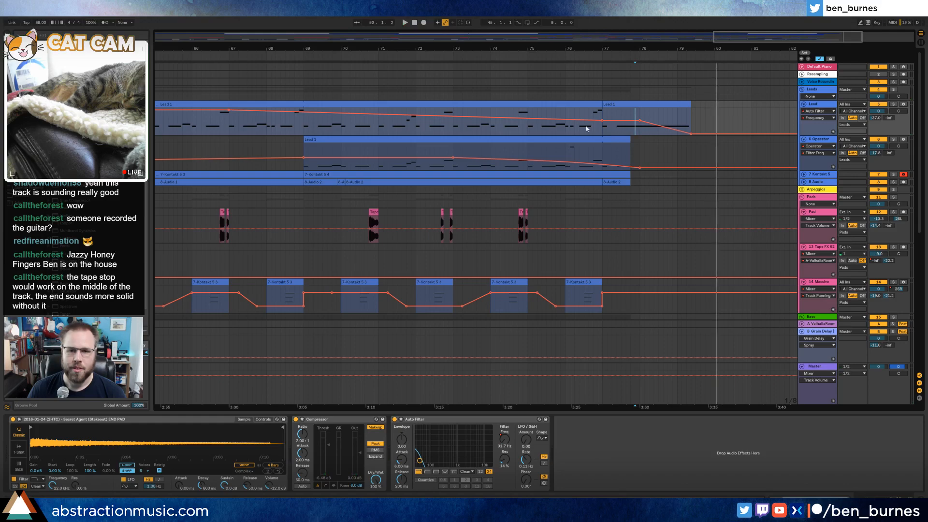
# - Show the whole arrangement again and play the transition into bar 53 from about bar 52 on the Drum Loop track
pyautogui.click(524, 128)
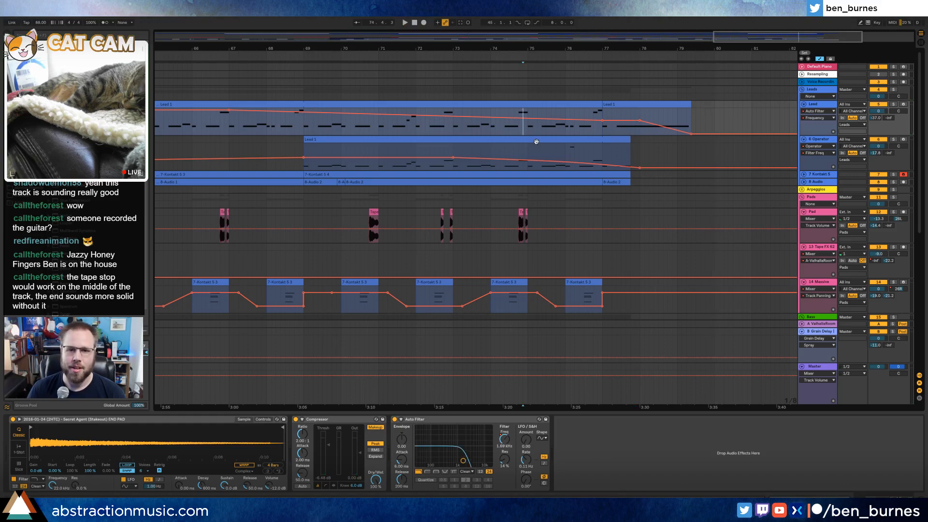
pyautogui.doubleClick(762, 39)
pyautogui.scroll(-10, 432, 227)
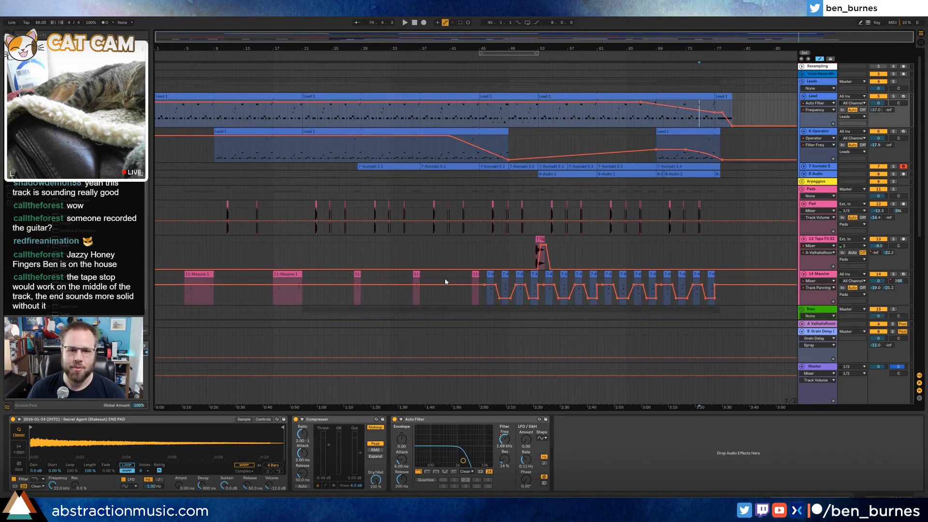
pyautogui.scroll(-1, 466, 280)
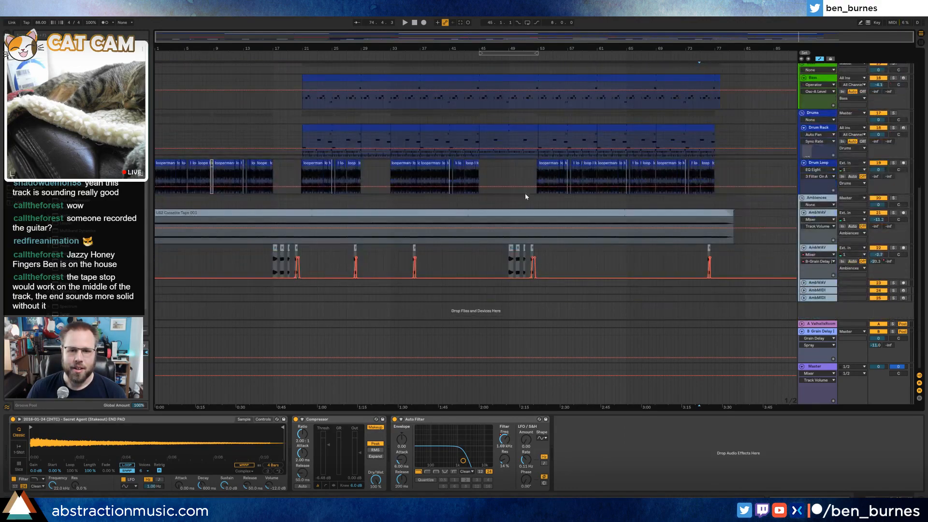
pyautogui.click(532, 187)
pyautogui.press('space')
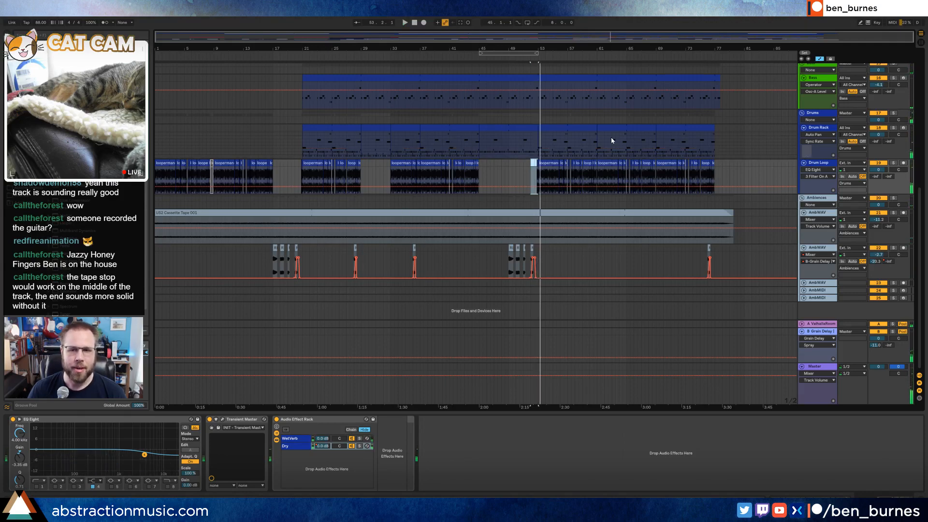
pyautogui.scroll(4, 672, 277)
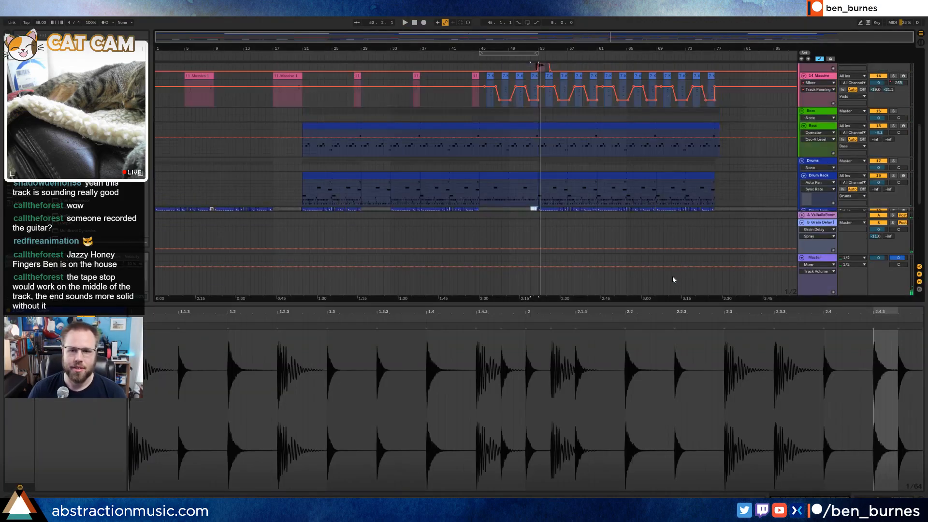
# - Hide the automation lanes and fold the Massive, Bass, Drum Rack, Drum Loop and first AmbWAV tracks
pyautogui.scroll(-2, 673, 279)
pyautogui.scroll(3, 693, 259)
pyautogui.press('a')
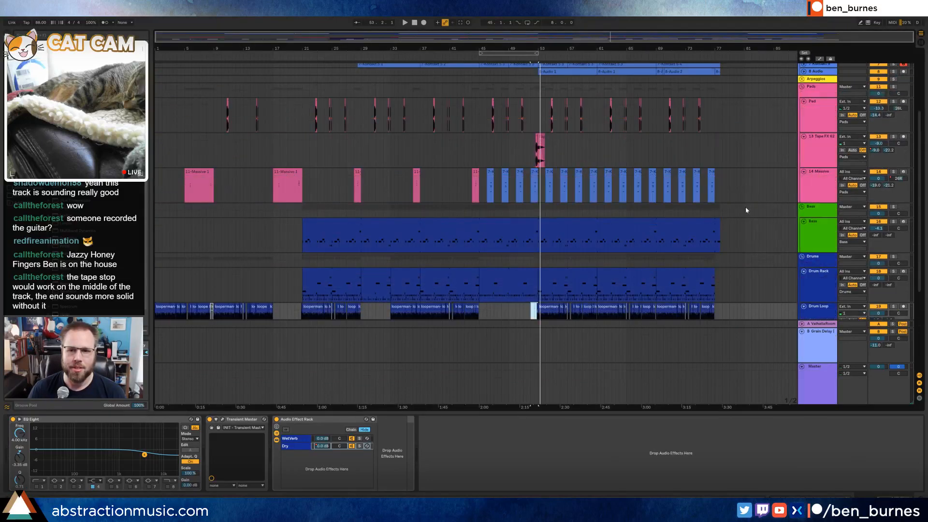
pyautogui.click(804, 172)
pyautogui.click(803, 194)
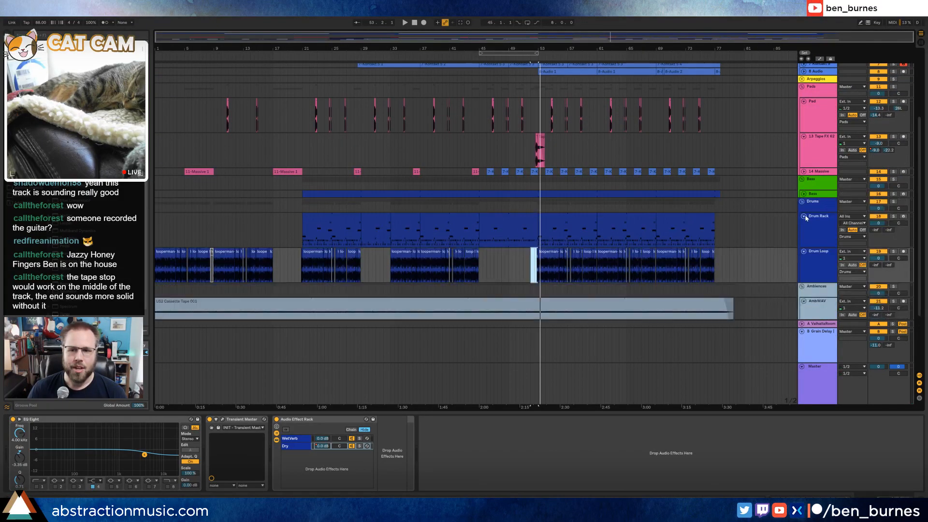
pyautogui.click(803, 217)
pyautogui.click(803, 222)
pyautogui.click(805, 245)
pyautogui.click(803, 253)
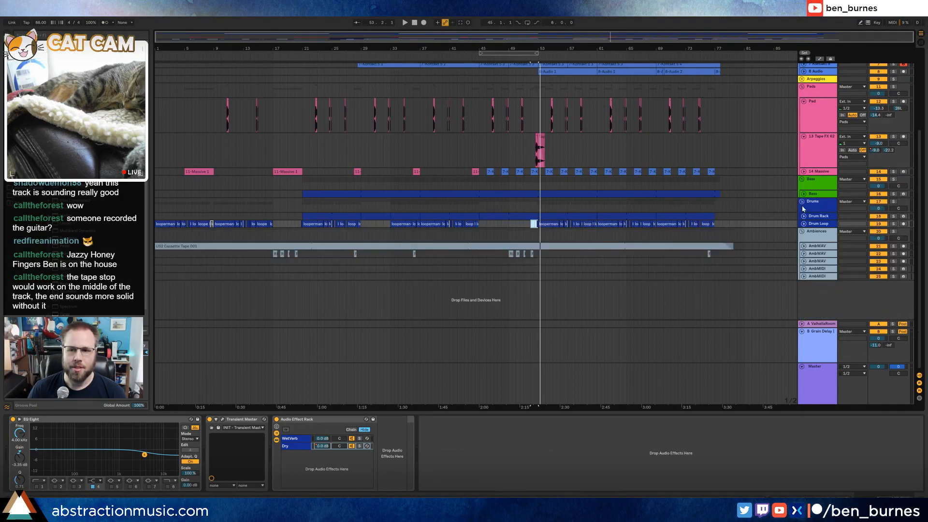
# - Fold the Tape FX 02, Pad, Operator and Lead tracks so the whole arrangement shows compactly
pyautogui.scroll(3, 802, 208)
pyautogui.click(803, 216)
pyautogui.click(803, 181)
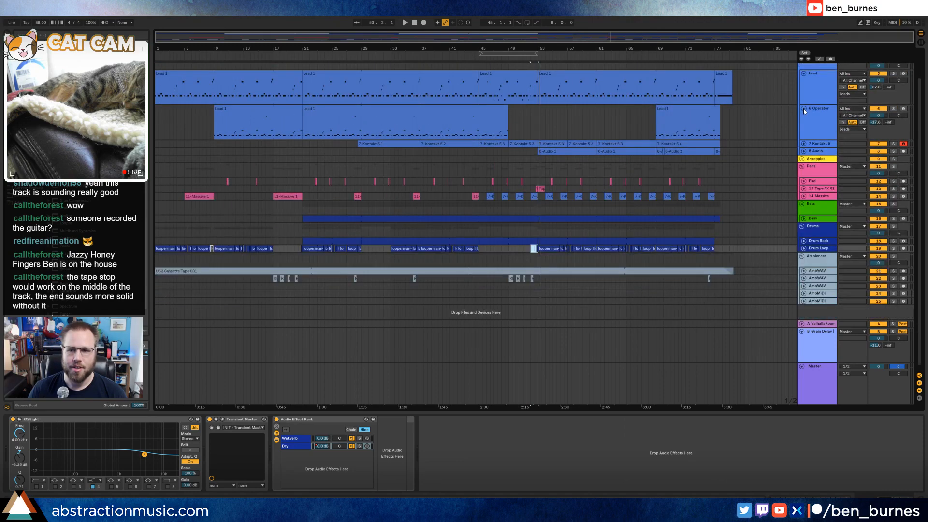
pyautogui.click(803, 109)
pyautogui.click(804, 73)
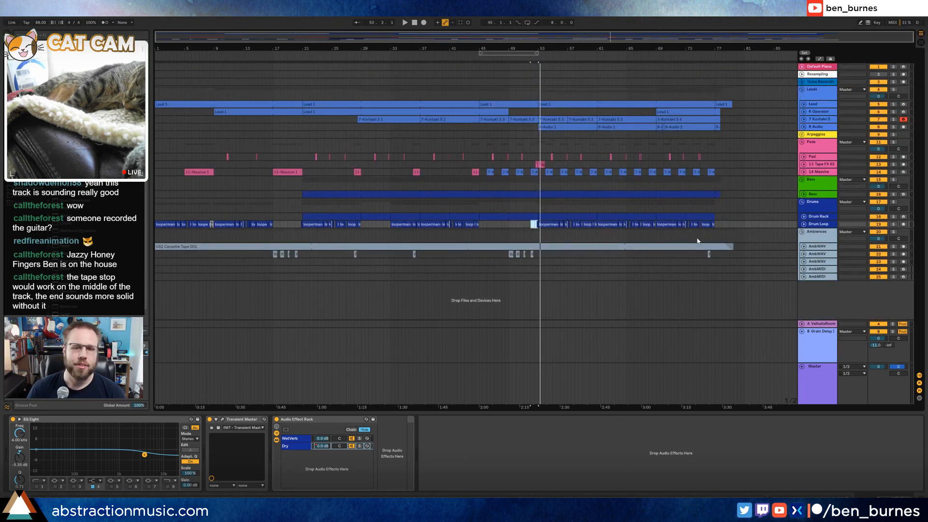
# - Delete the empty third AmbWAV track and both AmbMIDI tracks from the Ambiences group
pyautogui.click(817, 261)
pyautogui.click(823, 277)
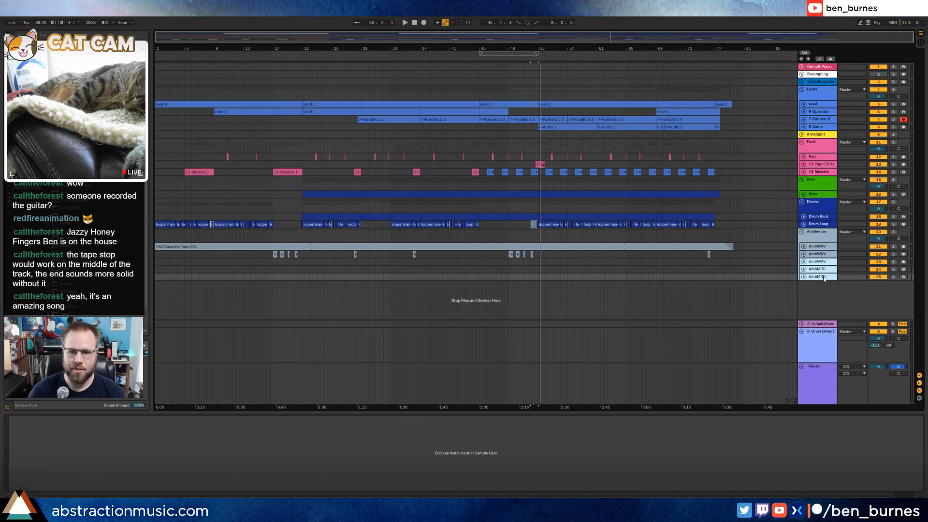
pyautogui.press('Delete')
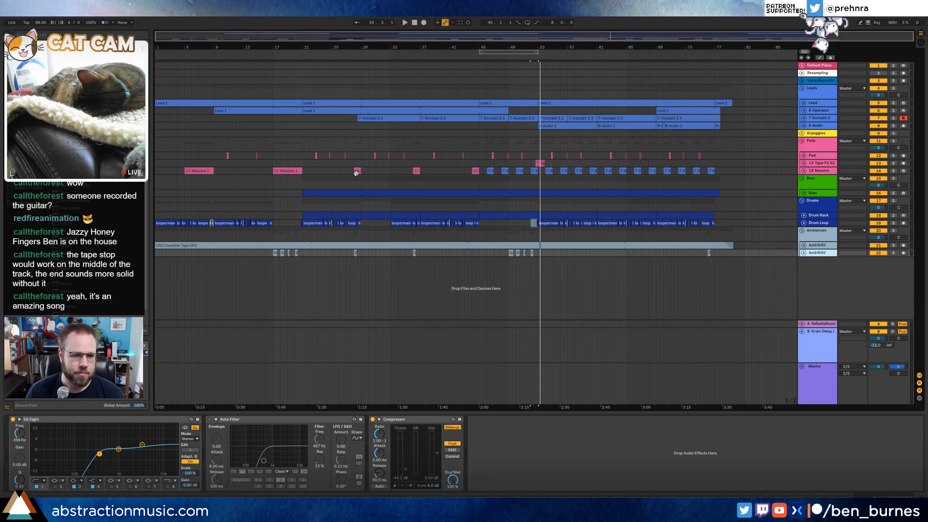
# - Play the track from the very beginning up to the drum and bass entry around bar 21
pyautogui.click(204, 92)
pyautogui.press('Home')
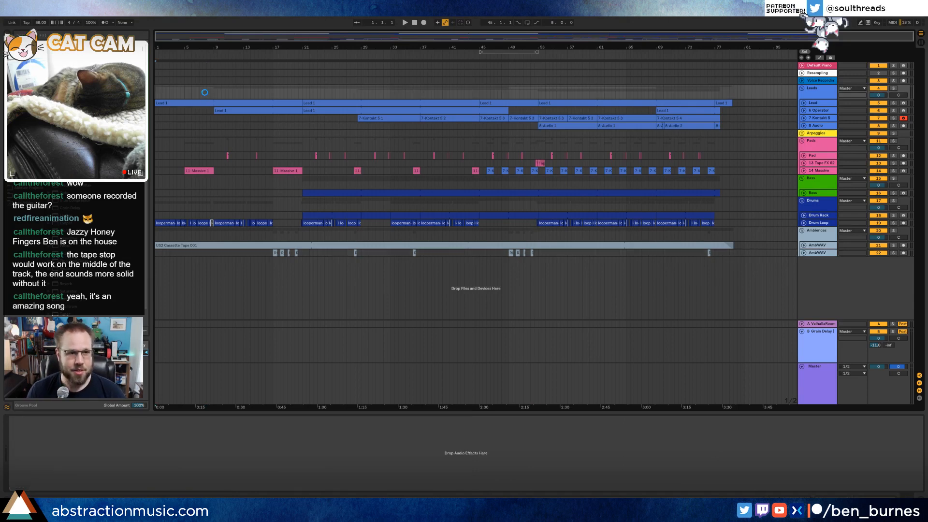
pyautogui.press('space')
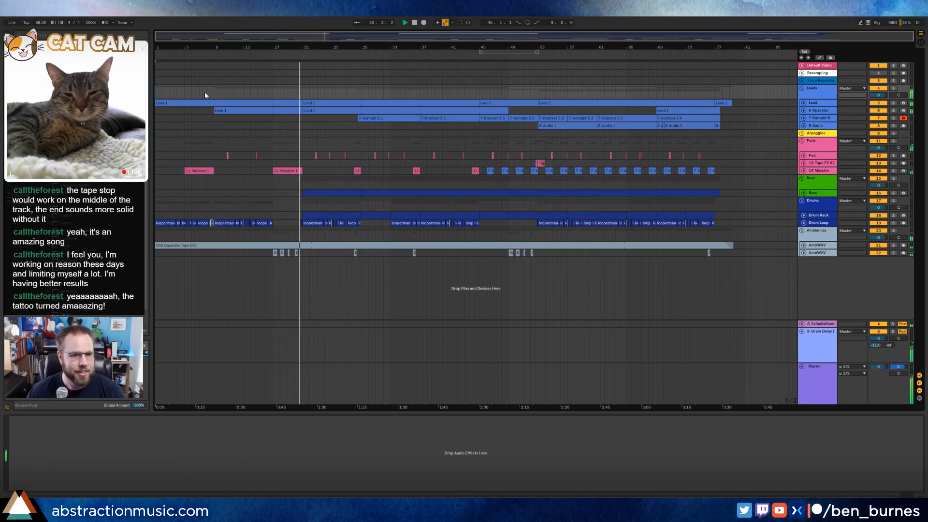
pyautogui.press('space')
# - Move the last RLM - Future Pants clip before bar 21 one beat later to 20.2 and audition it from about bar 18
pyautogui.moveTo(280, 47); pyautogui.dragTo(280, 164)
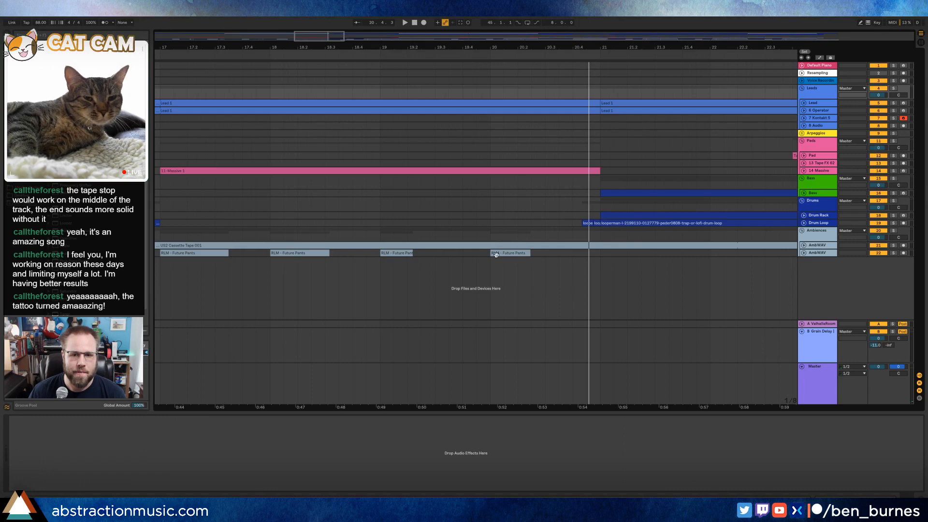
pyautogui.moveTo(525, 255); pyautogui.dragTo(525, 255)
pyautogui.click(254, 54)
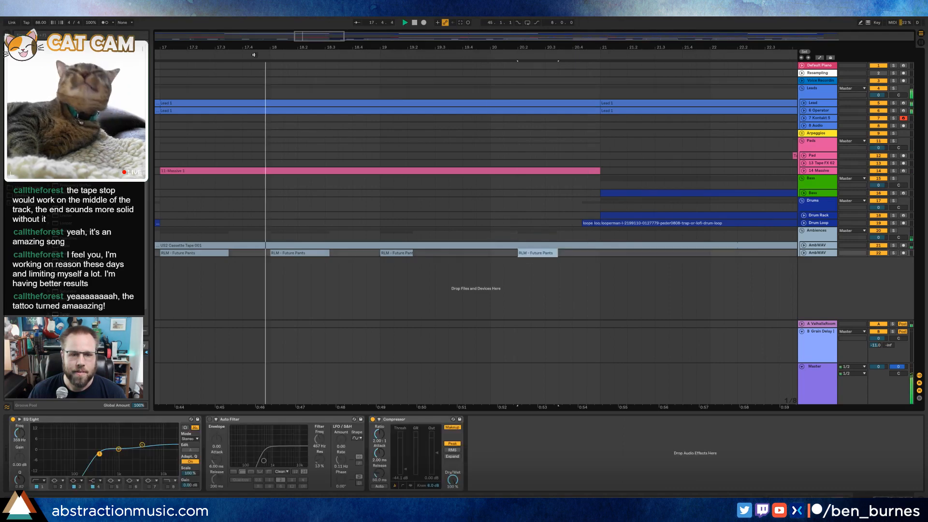
pyautogui.moveTo(443, 47); pyautogui.dragTo(396, 31)
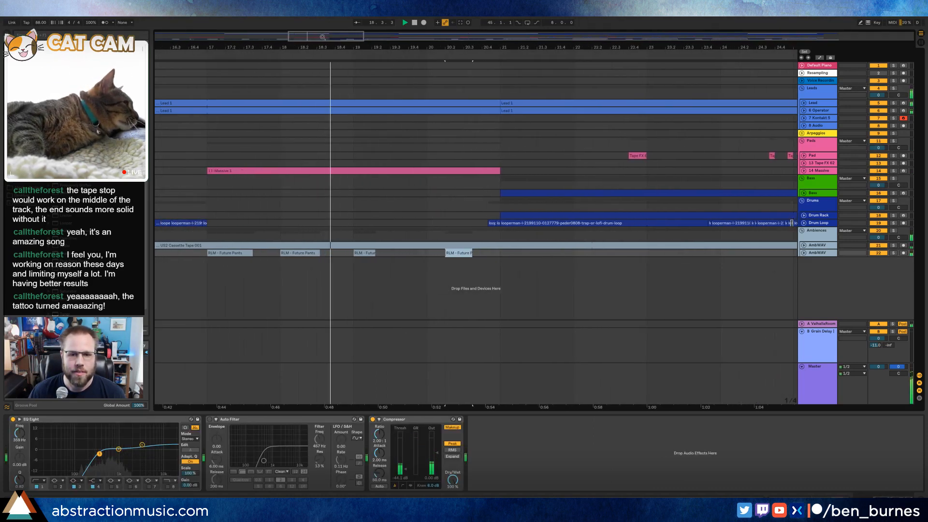
# - Unfold the second AmbWAV track and stretch the fall of its Grain Delay send automation out to bar 21
pyautogui.click(803, 253)
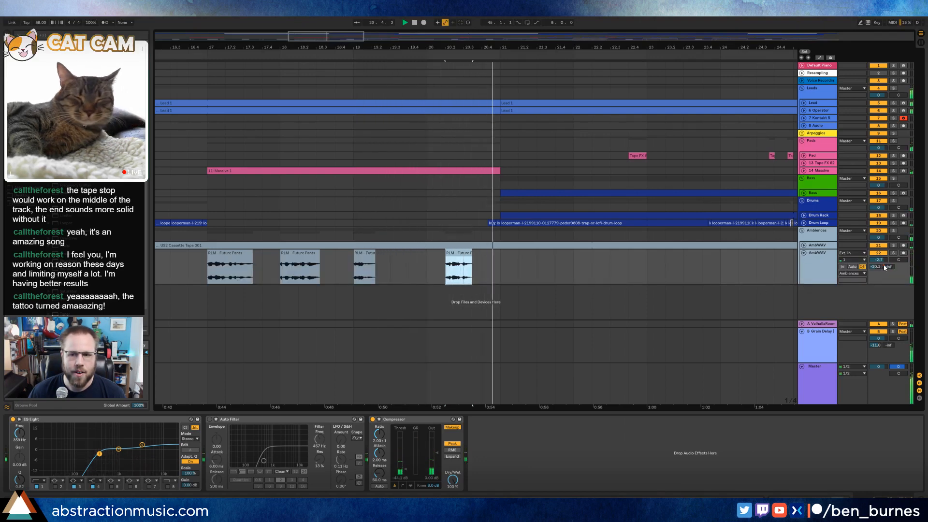
pyautogui.press('a')
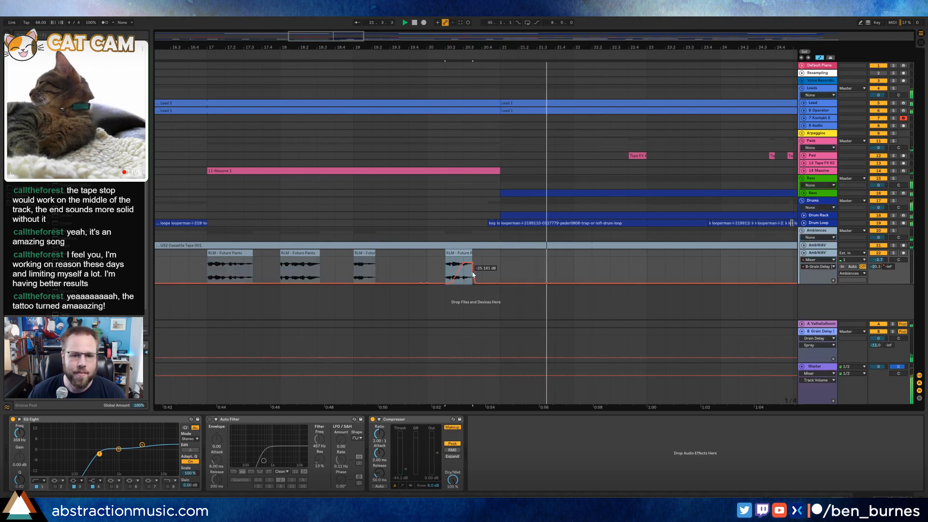
pyautogui.moveTo(474, 282); pyautogui.dragTo(499, 282)
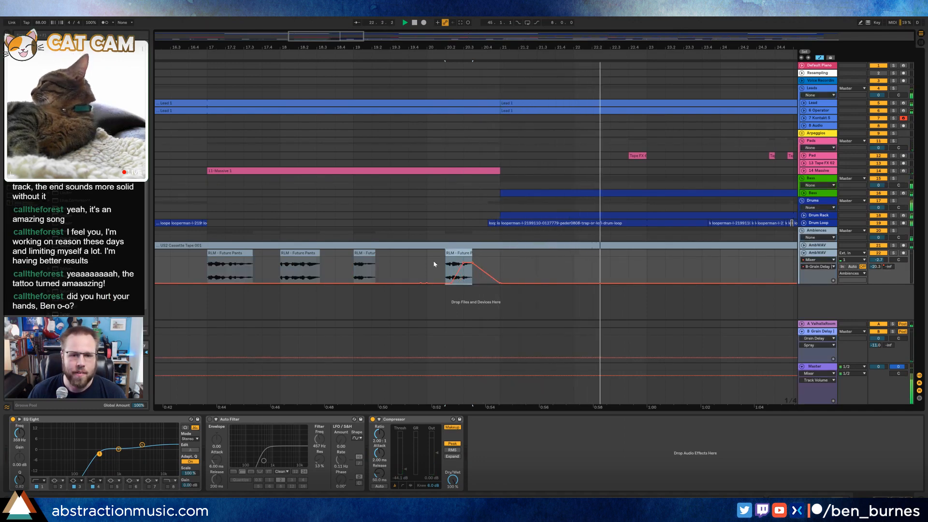
# - Copy bar 20 of the second AmbWAV track, including its automation, and paste it over bar 52
pyautogui.moveTo(427, 266); pyautogui.dragTo(483, 263)
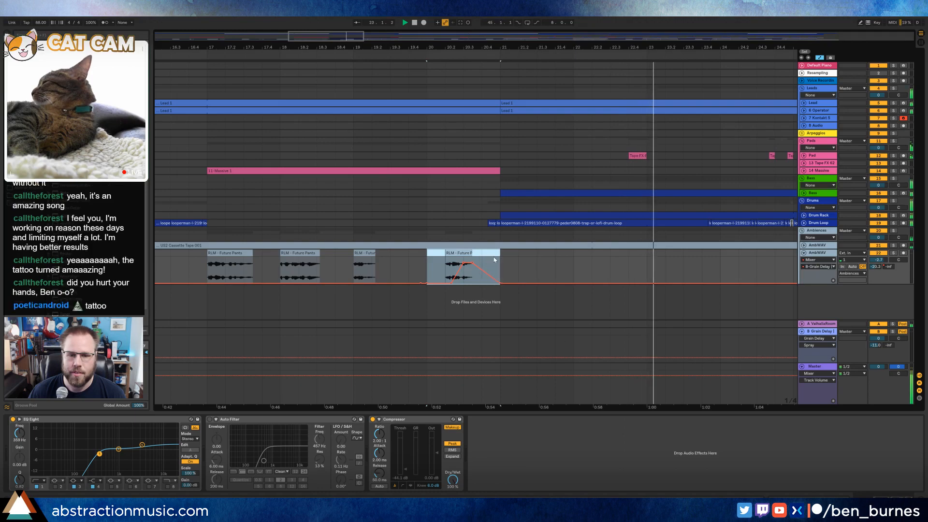
pyautogui.press('a')
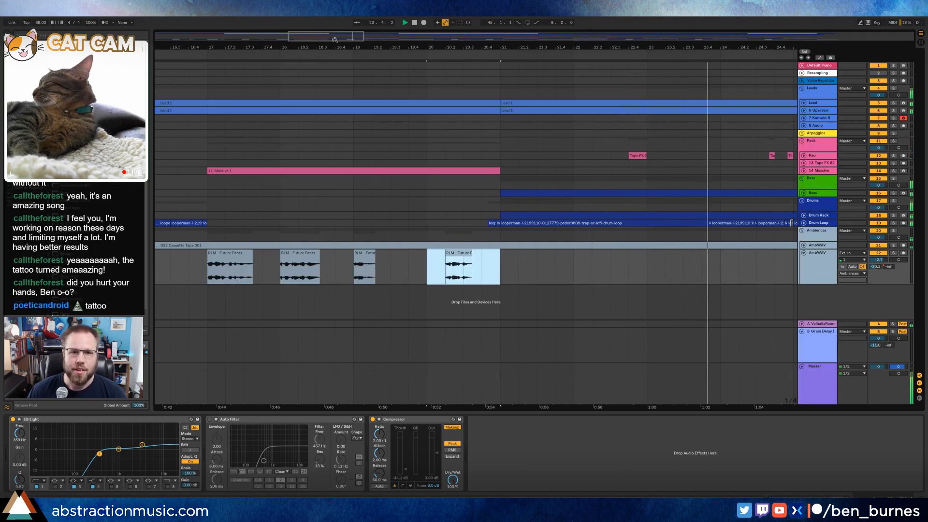
pyautogui.moveTo(510, 47); pyautogui.dragTo(643, 37)
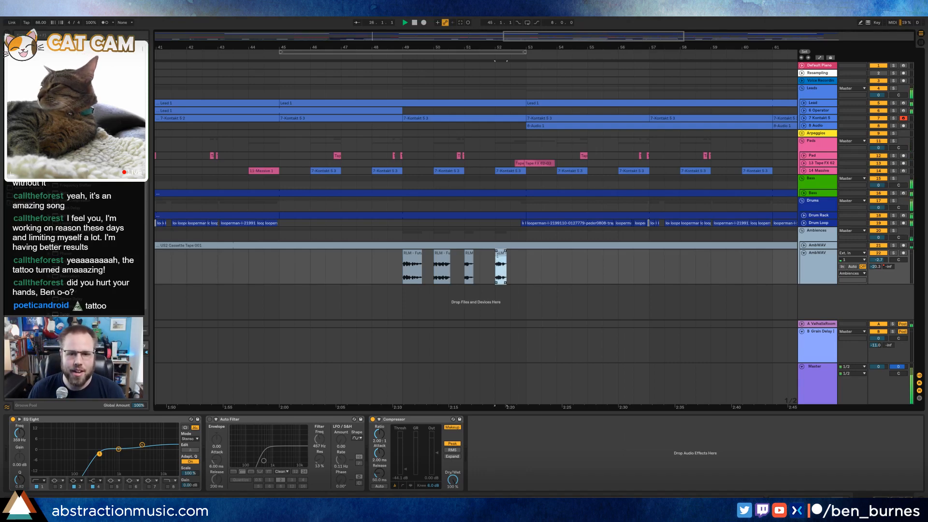
pyautogui.hotkey('ctrl', 'v')
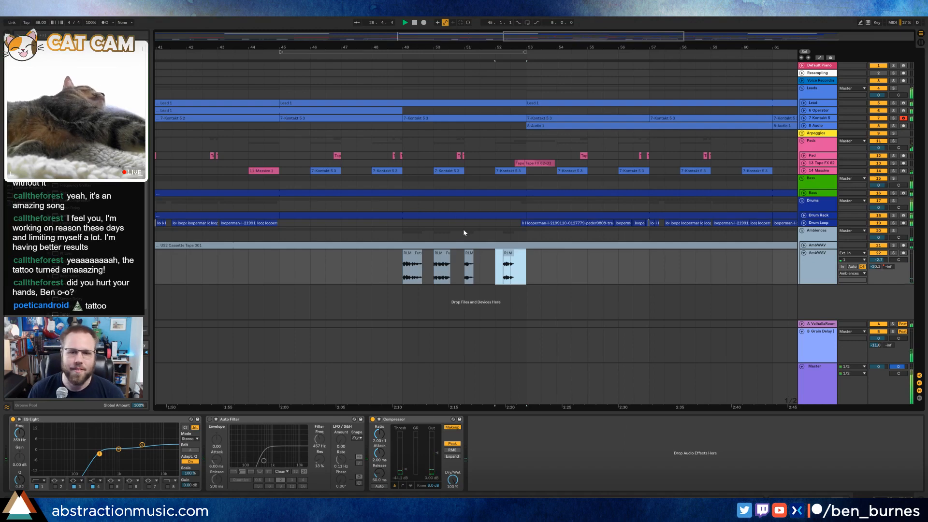
# - Replace the RLM - Future Pants clip at bar 36 with the copied bar from the second AmbWAV track
pyautogui.moveTo(386, 47); pyautogui.dragTo(925, 65)
pyautogui.moveTo(338, 47); pyautogui.dragTo(602, 47)
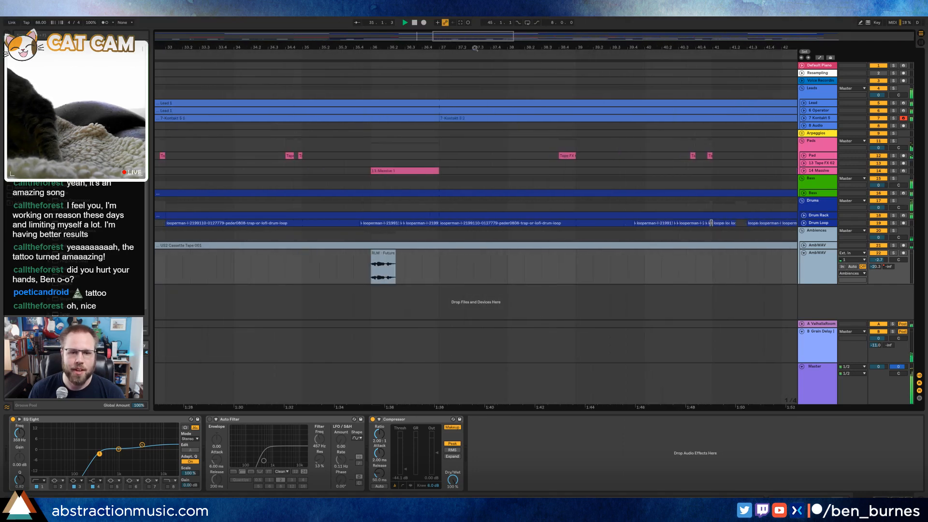
pyautogui.click(373, 254)
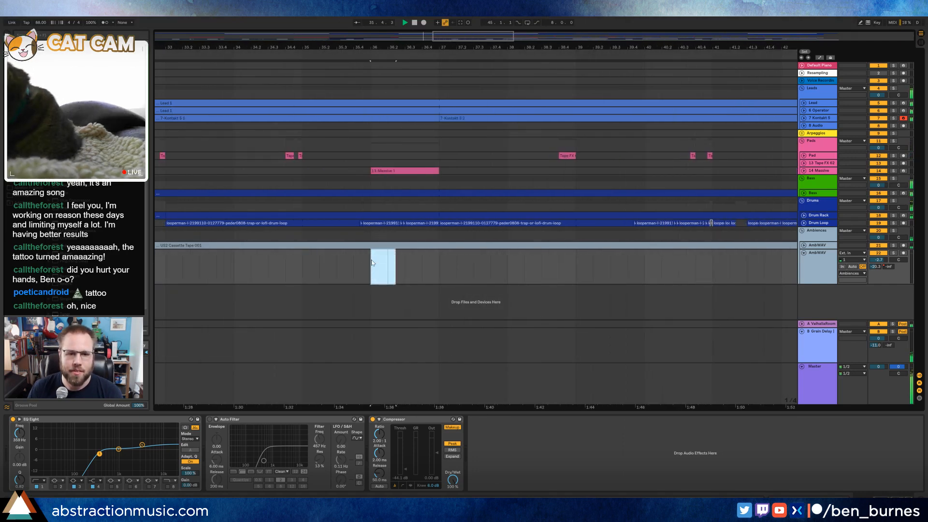
pyautogui.click(371, 260)
pyautogui.hotkey('ctrl', 'v')
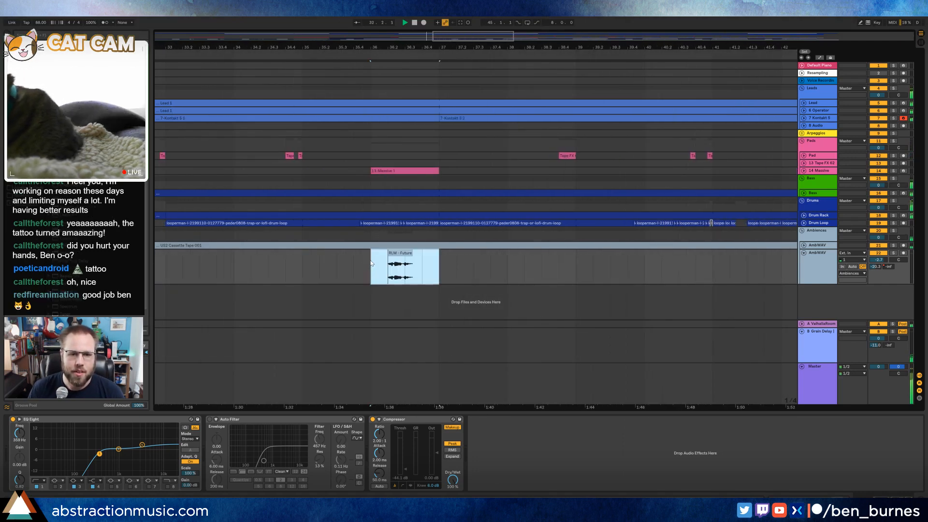
# - Paste the copied AmbWAV bar over the clip at bar 76 and return to the full arrangement view
pyautogui.click(490, 268)
pyautogui.moveTo(549, 48); pyautogui.dragTo(550, 40)
pyautogui.moveTo(482, 37); pyautogui.dragTo(818, 52)
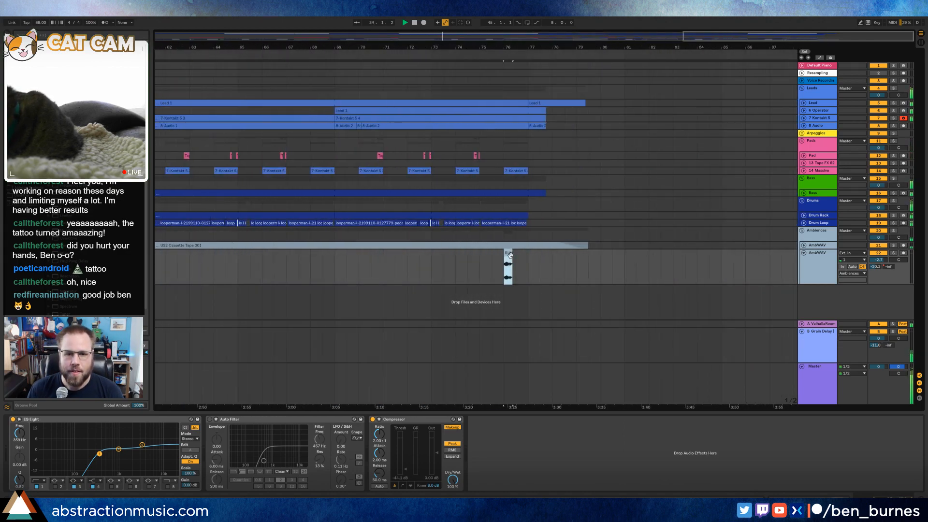
pyautogui.hotkey('ctrl', 'v')
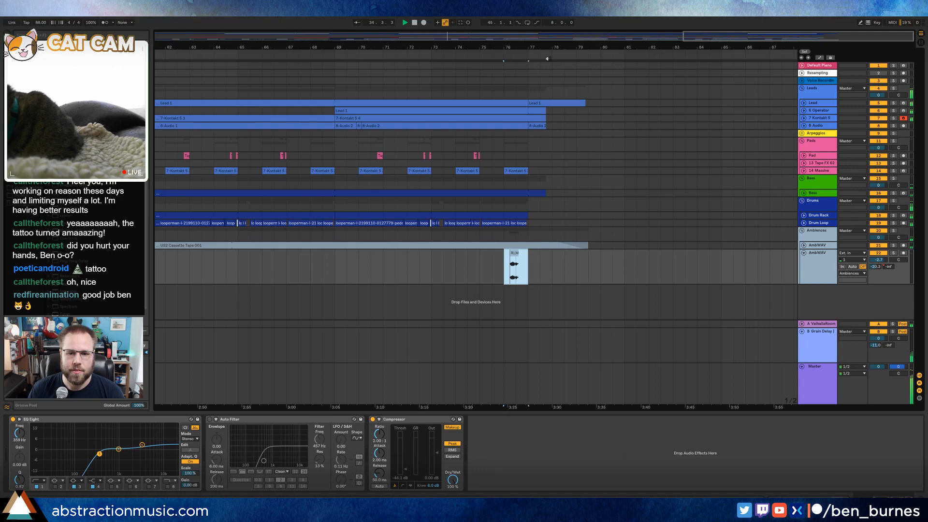
pyautogui.doubleClick(774, 32)
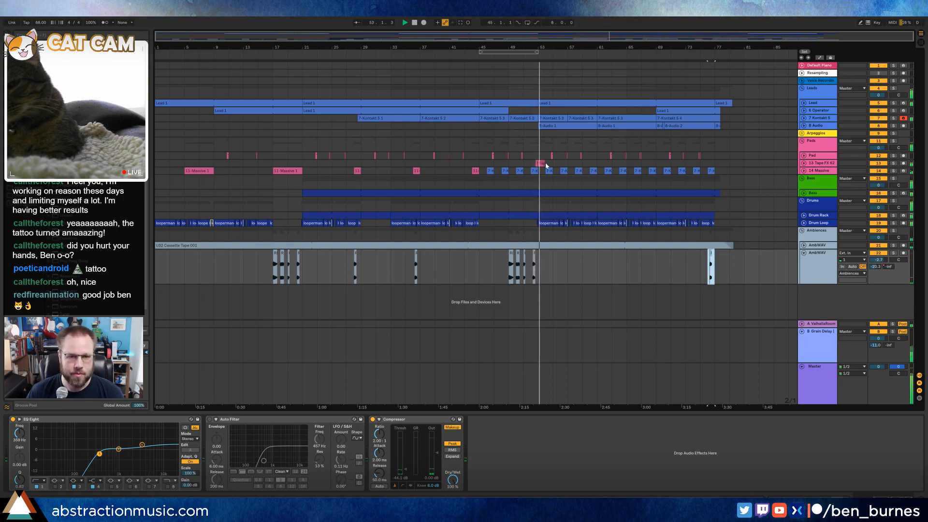
# - Lower the Tape FX 02 track's volume to about -14 dB and replay the transition into bar 53
pyautogui.scroll(5, 546, 164)
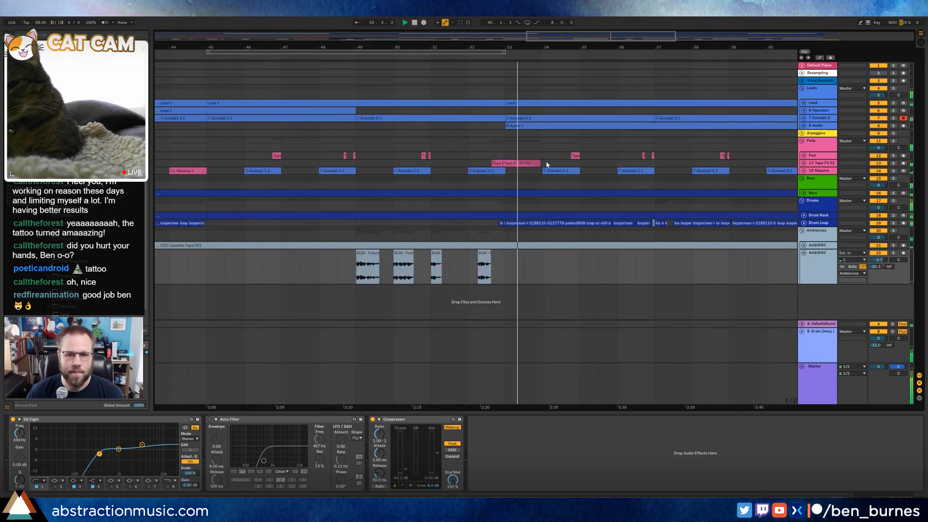
pyautogui.doubleClick(500, 164)
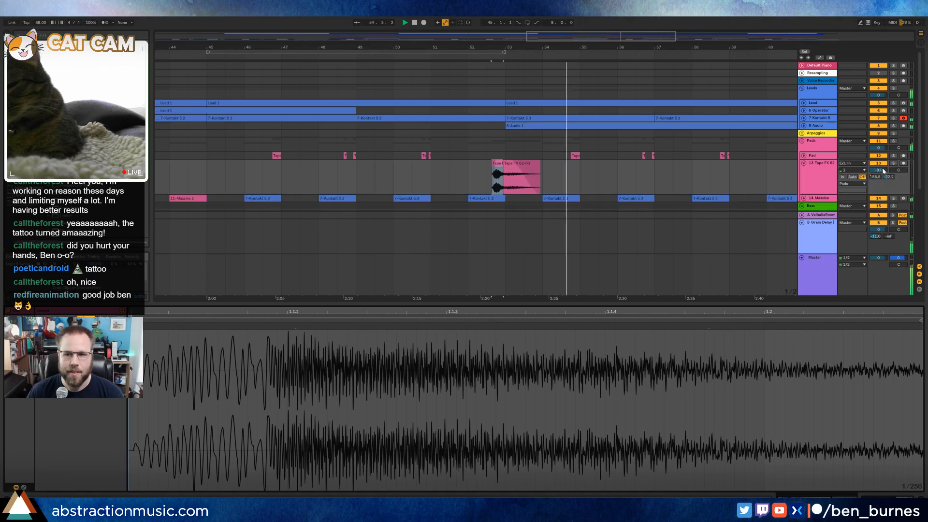
pyautogui.moveTo(882, 169); pyautogui.dragTo(883, 171)
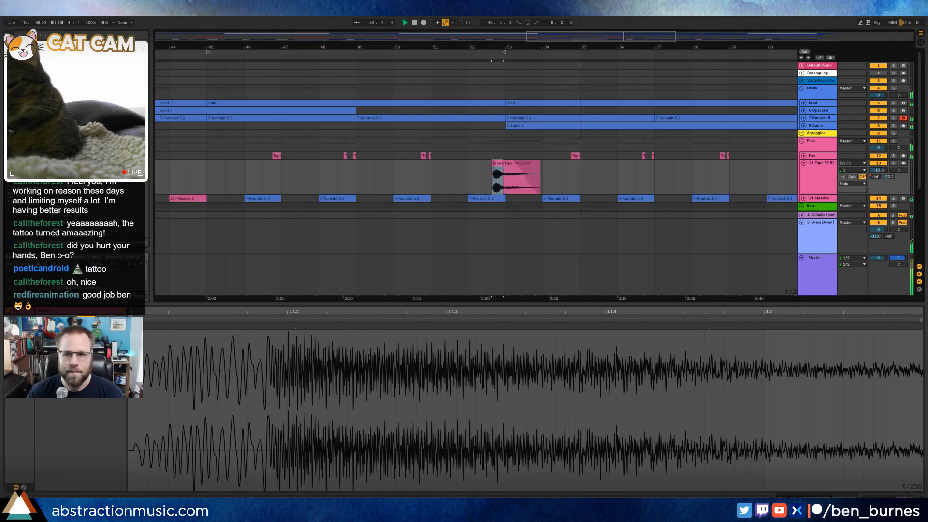
pyautogui.click(408, 64)
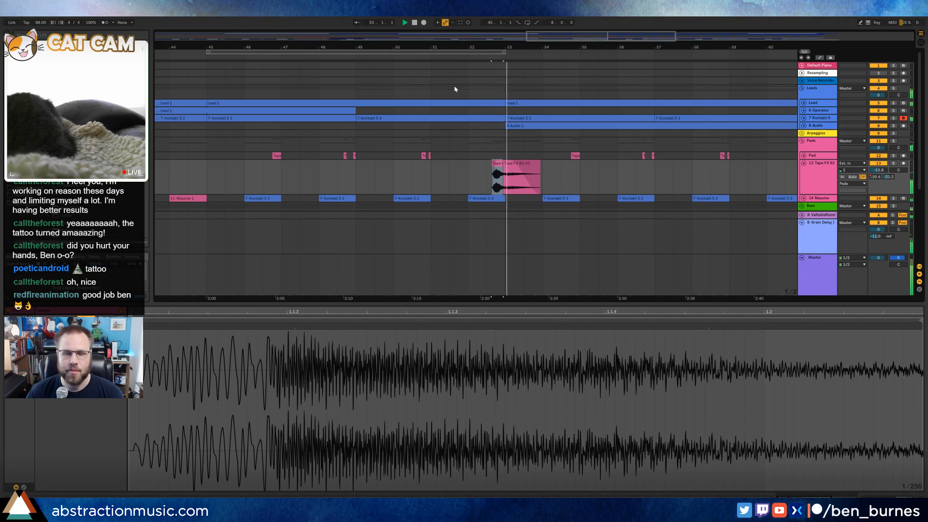
# - Show the full arrangement, fold the Tape FX 02 and second AmbWAV tracks, play to the end, and place the insert marker at bar 53
pyautogui.moveTo(603, 36); pyautogui.dragTo(604, 6)
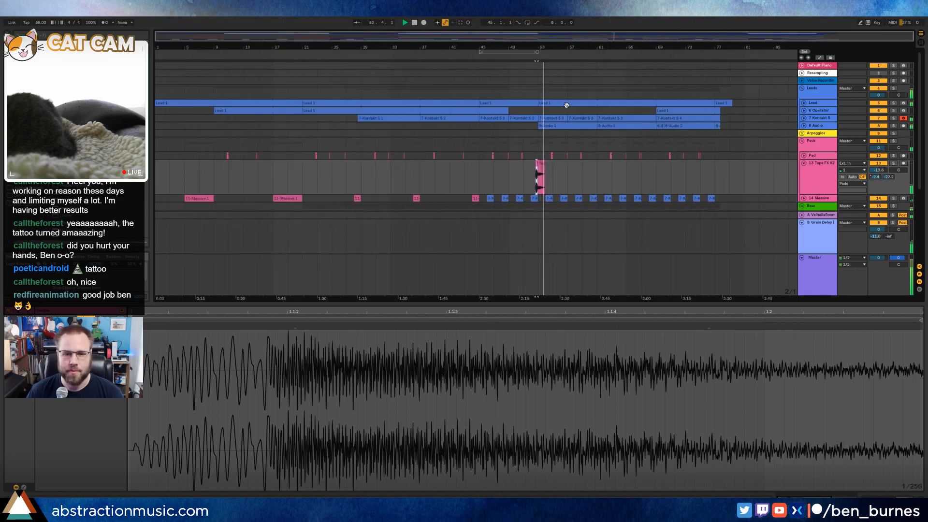
pyautogui.hotkey('shift', 'Tab')
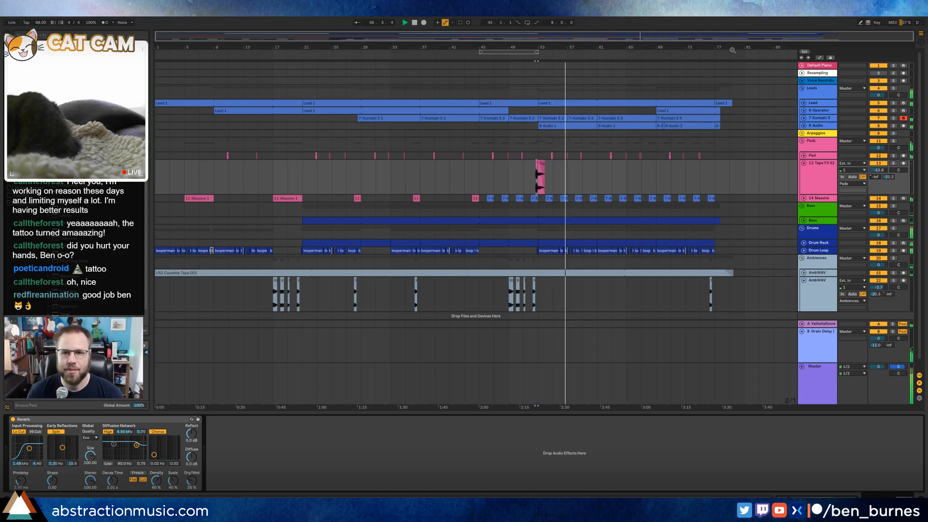
pyautogui.click(802, 282)
pyautogui.click(803, 162)
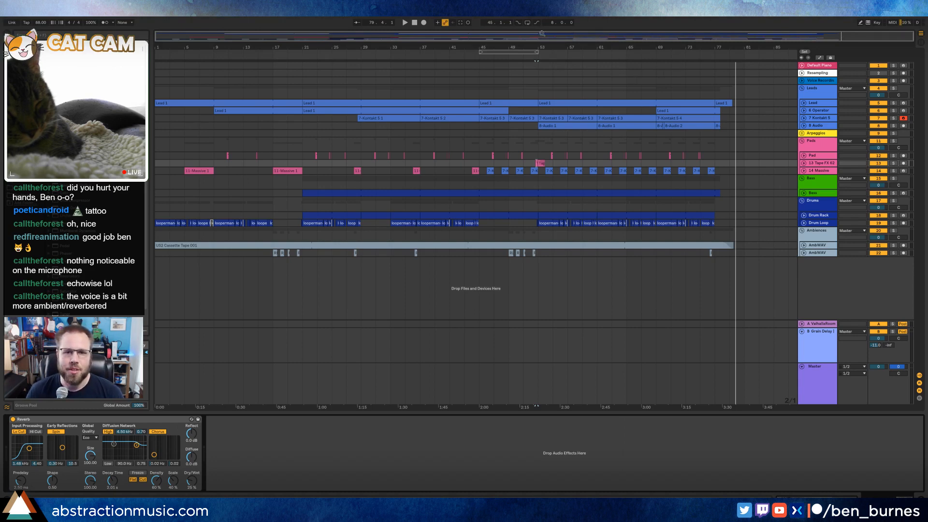
pyautogui.click(538, 90)
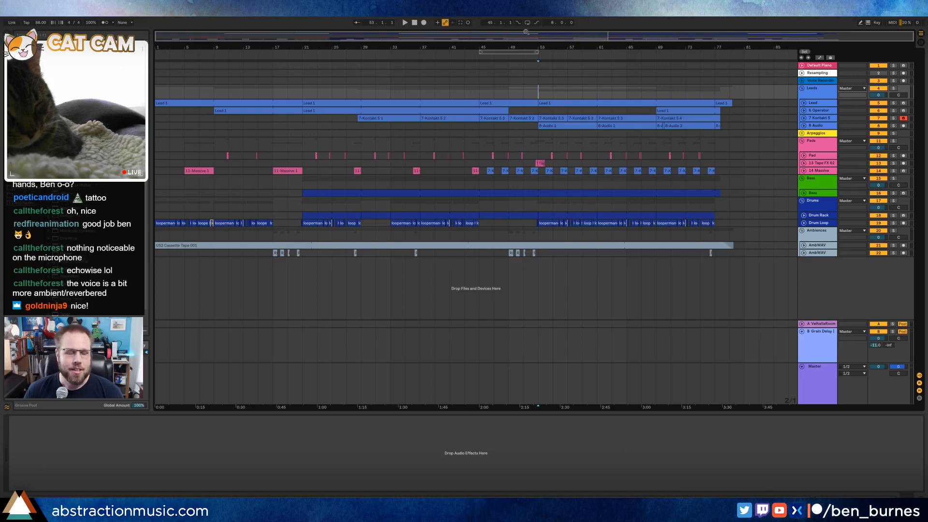